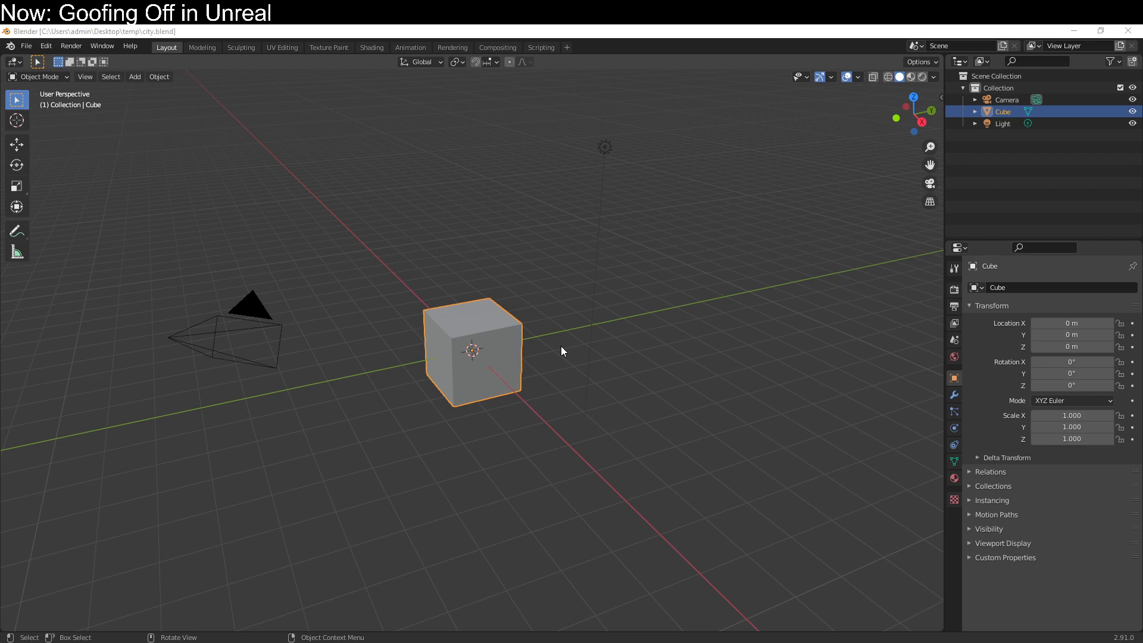
middle_drag(440, 388, 583, 387)
middle_drag(500, 448, 576, 431)
scroll(576, 431, up, 2)
scroll(576, 429, up, 1)
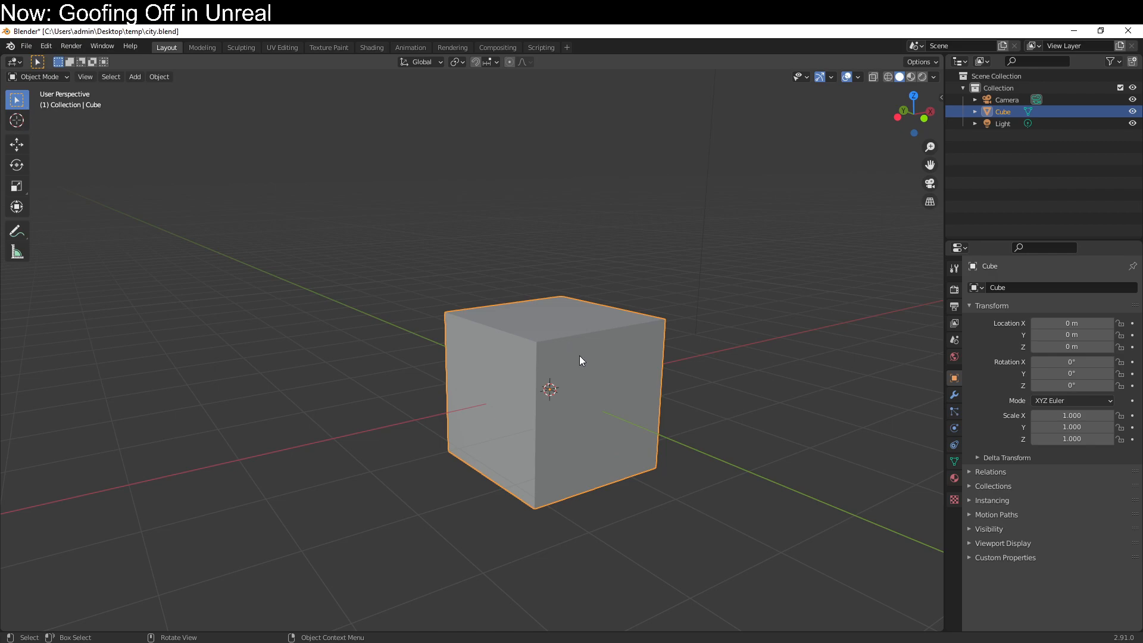
scroll(579, 352, down, 6)
middle_drag(577, 350, 587, 403)
middle_drag(431, 449, 528, 458)
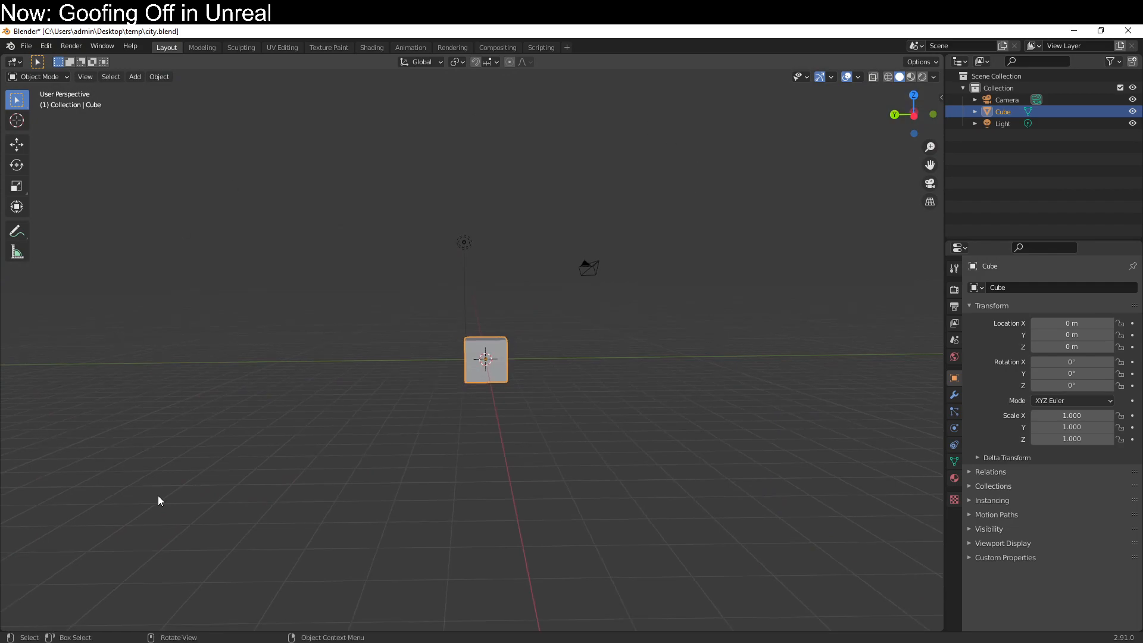
middle_drag(780, 348, 770, 325)
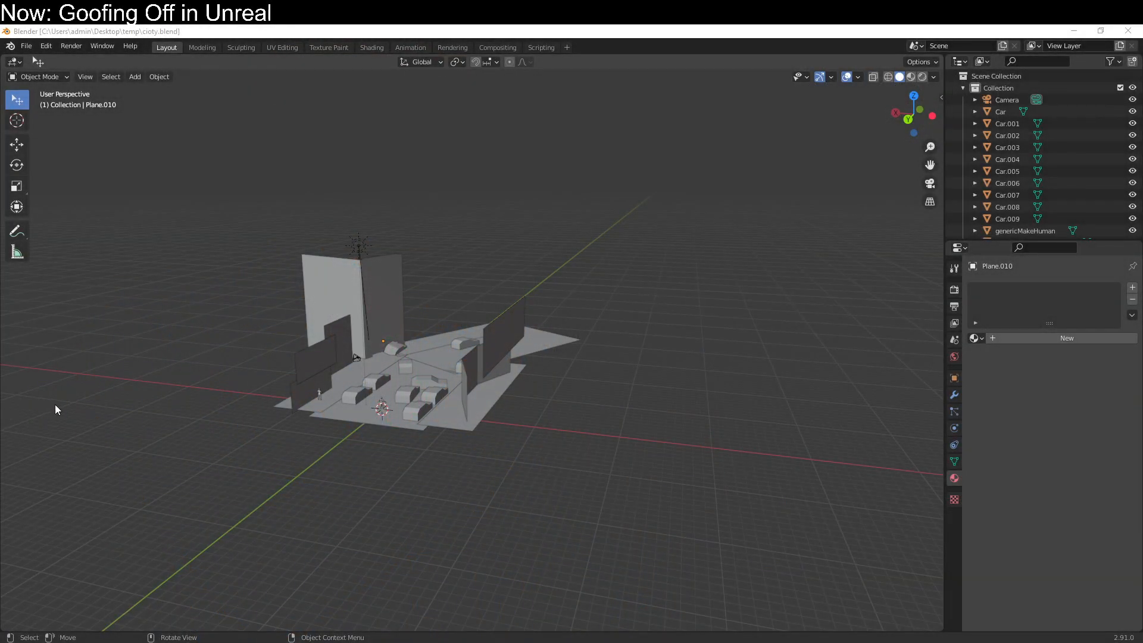
Delete the tall building and wall planes, together with the cars, at the back of the street scene.
middle_drag(55, 405, 438, 410)
scroll(503, 322, up, 5)
middle_drag(502, 317, 584, 330)
scroll(580, 331, up, 4)
middle_drag(498, 413, 397, 165)
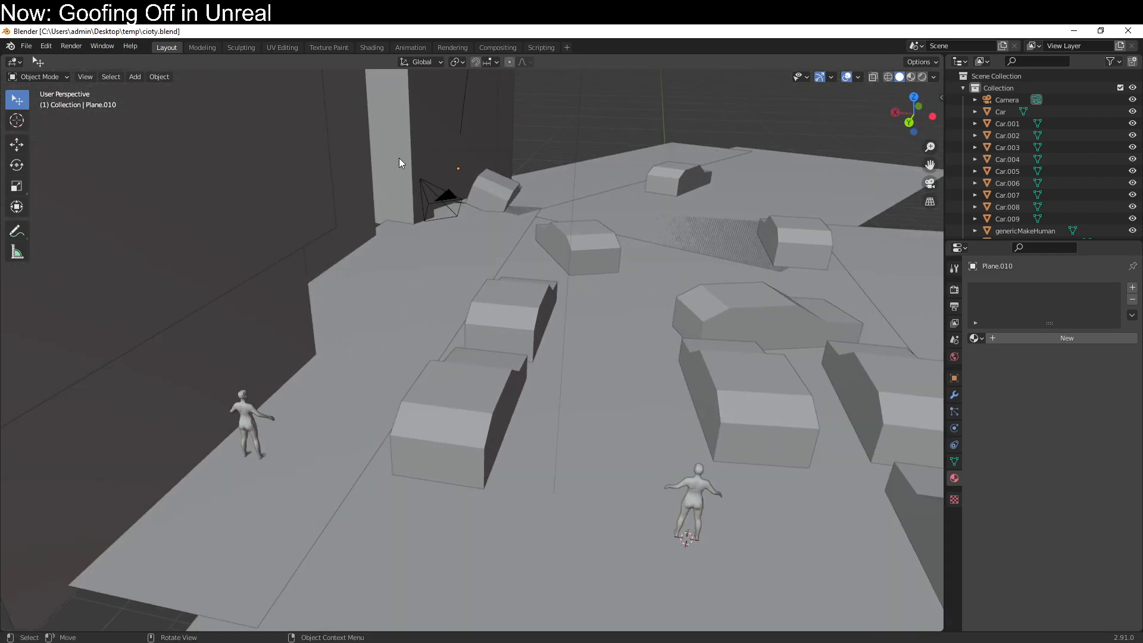
scroll(396, 179, down, 6)
click(387, 259)
key(Delete)
click(485, 284)
key(Delete)
click(558, 264)
key(Delete)
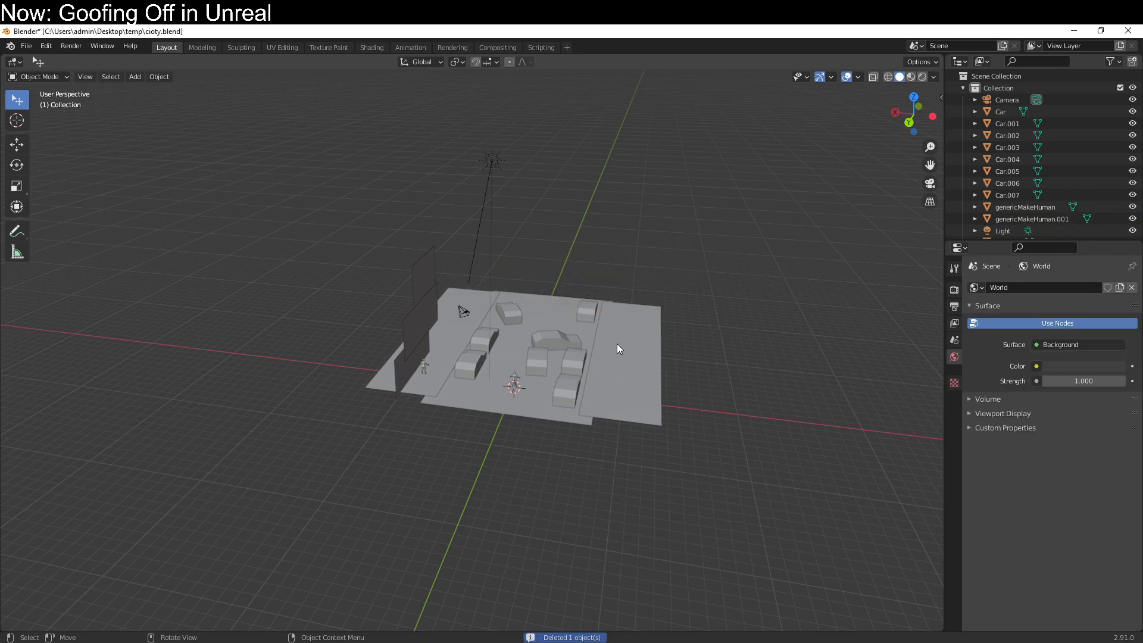
Delete the street surface, the ground plane beside it and all remaining cars except Car.001.
click(591, 361)
key(Delete)
click(551, 348)
key(Delete)
click(548, 343)
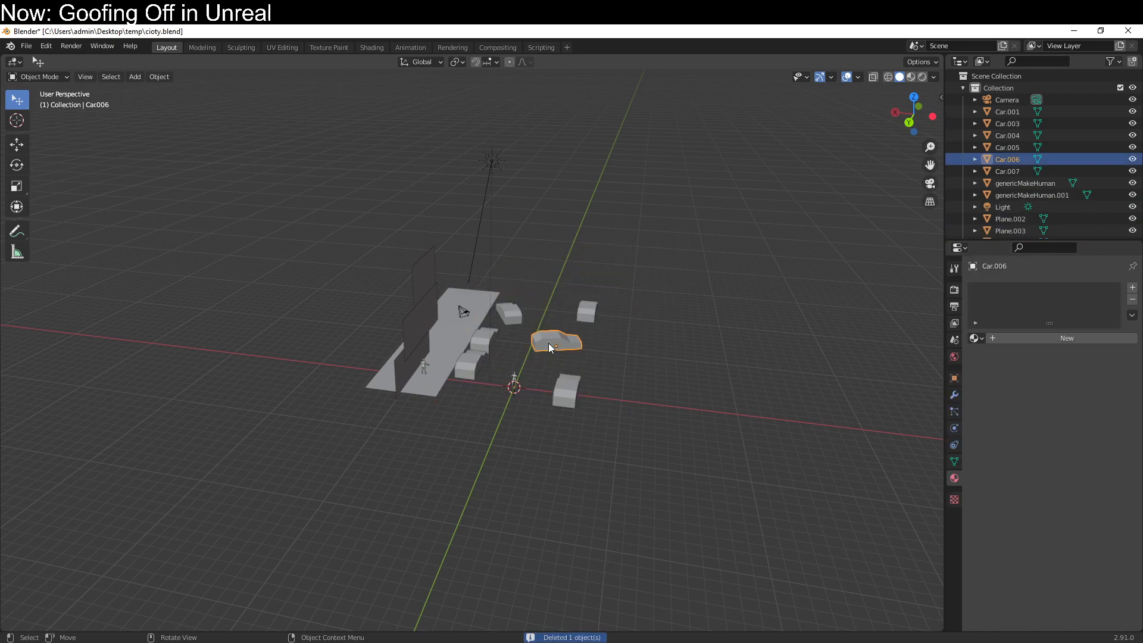
key(Delete)
click(585, 310)
key(Delete)
click(509, 313)
key(Delete)
click(472, 374)
key(Delete)
click(480, 337)
key(Delete)
Delete the leftover sidewalk and building planes, the light and the second human figure, keeping the camera and the figure at the origin.
click(471, 331)
key(Delete)
click(463, 316)
click(422, 307)
key(Delete)
click(421, 286)
key(Delete)
click(418, 348)
key(Delete)
click(428, 362)
key(Delete)
Add a Sun light to the scene at the 3D cursor.
middle_drag(582, 386, 587, 413)
scroll(587, 412, up, 8)
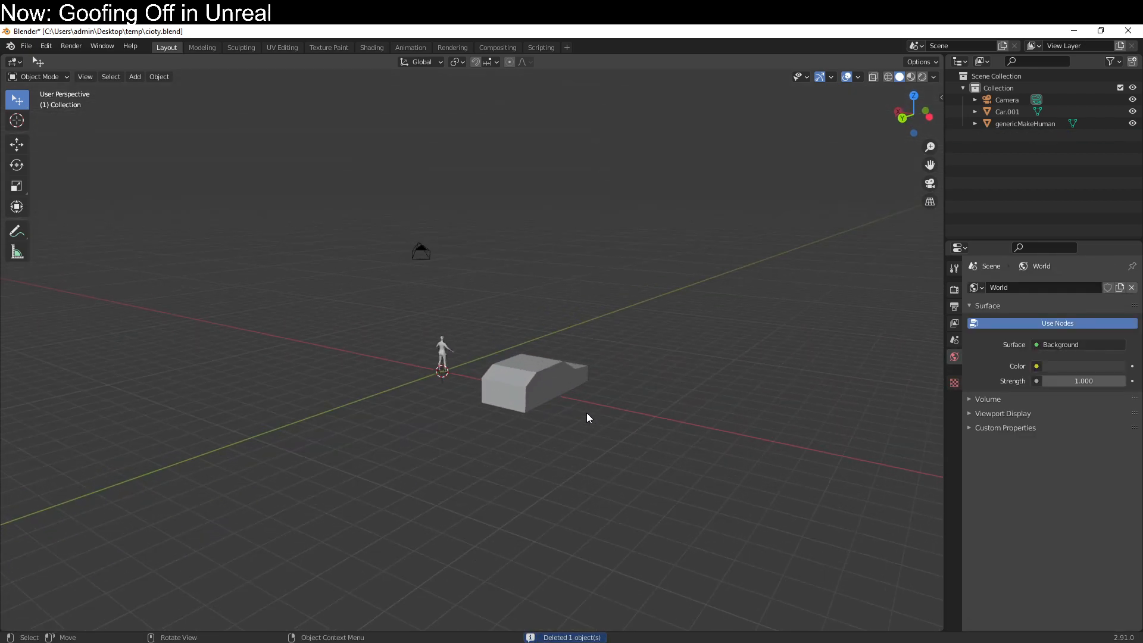
click(136, 76)
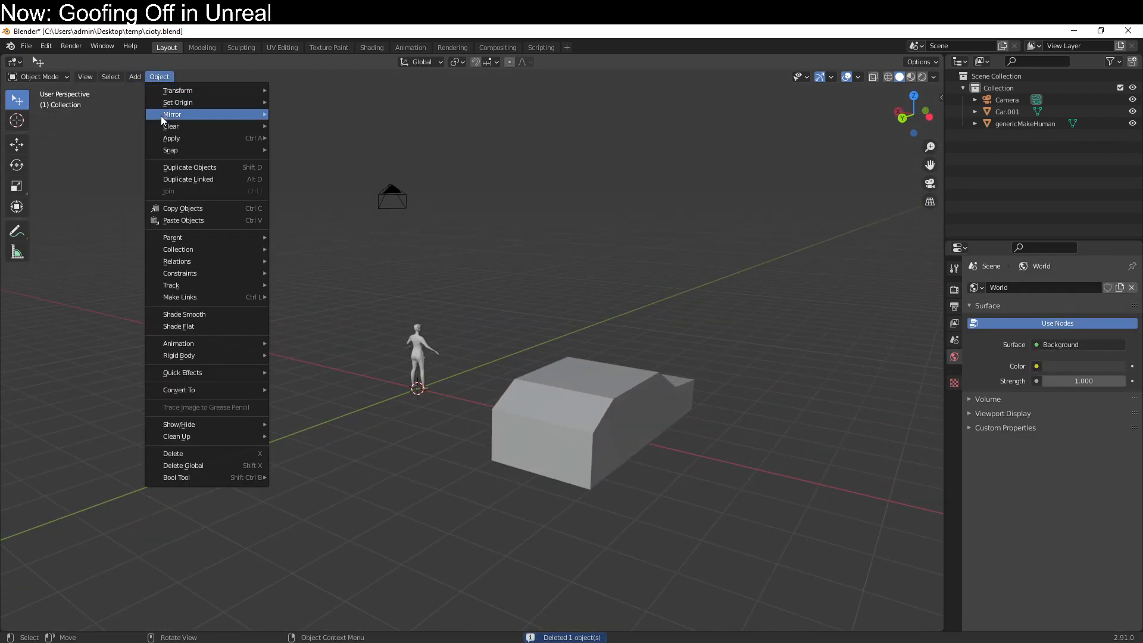
click(138, 75)
click(139, 76)
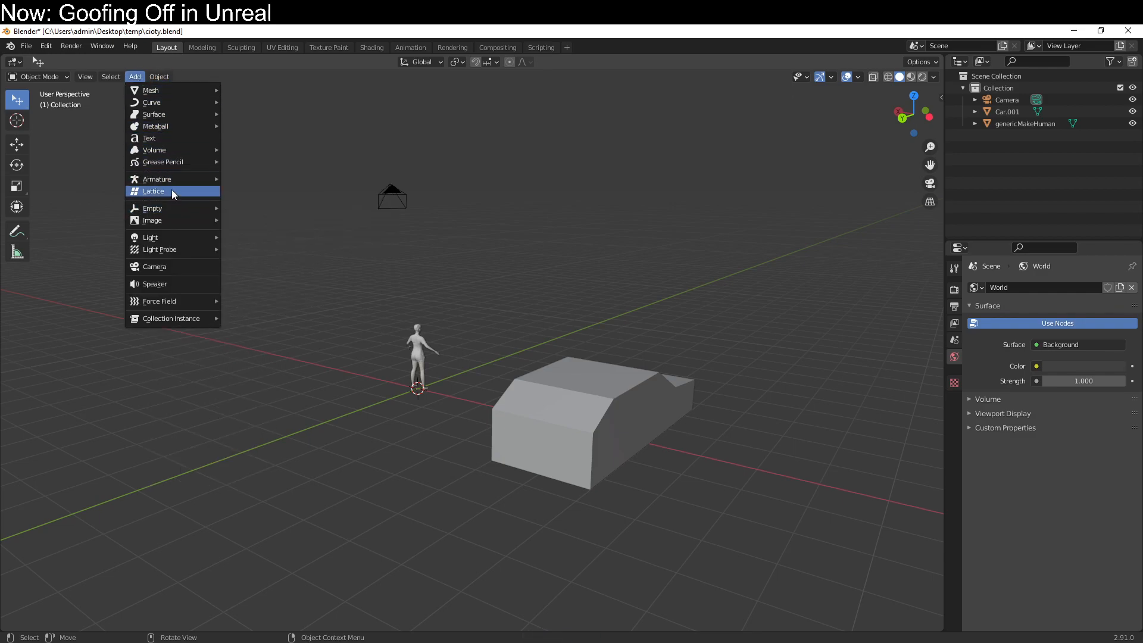
mouse_move(169, 240)
click(248, 250)
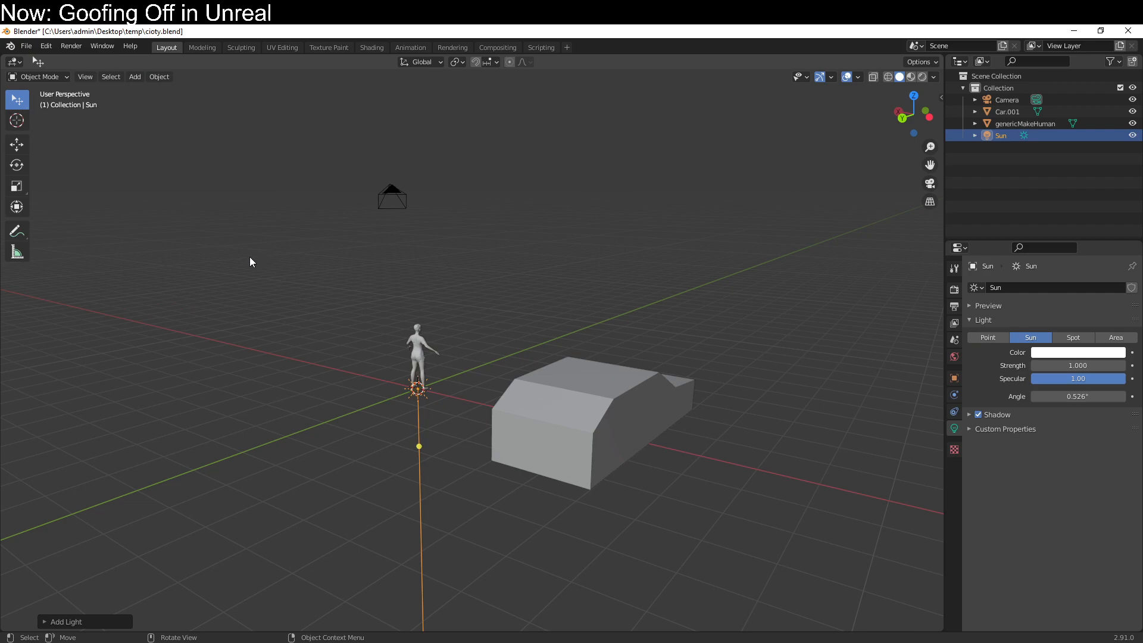
Rotate the Sun light from two different view angles so that it shines diagonally onto the scene.
middle_drag(559, 401, 538, 383)
key(r)
click(679, 144)
scroll(528, 280, down, 3)
middle_drag(529, 280, 576, 292)
key(r)
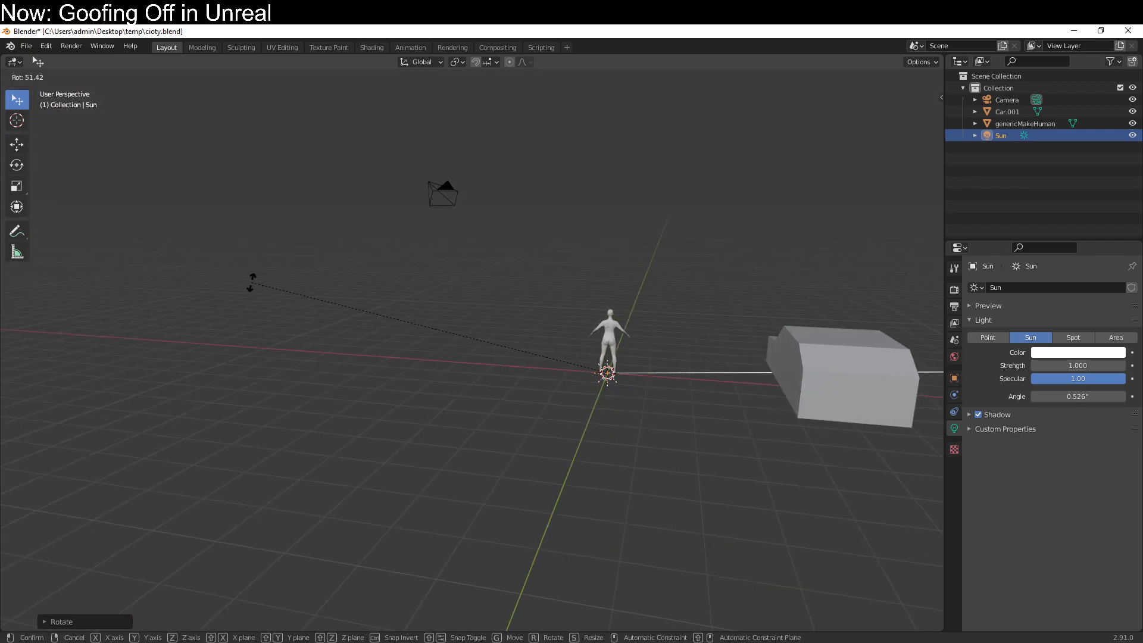
click(804, 163)
middle_drag(613, 344, 580, 393)
scroll(580, 393, up, 6)
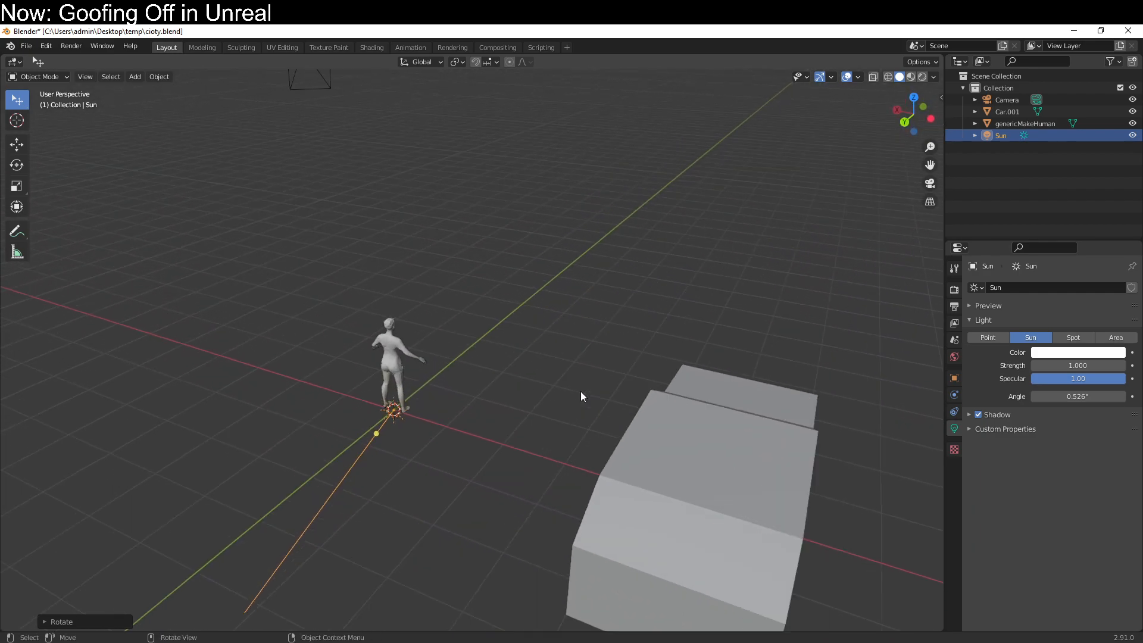
Add a cube mesh at the 3D cursor and switch the viewport to rendered shading.
scroll(580, 391, down, 4)
middle_drag(510, 391, 636, 386)
scroll(488, 342, up, 2)
scroll(363, 408, down, 3)
middle_drag(485, 371, 599, 375)
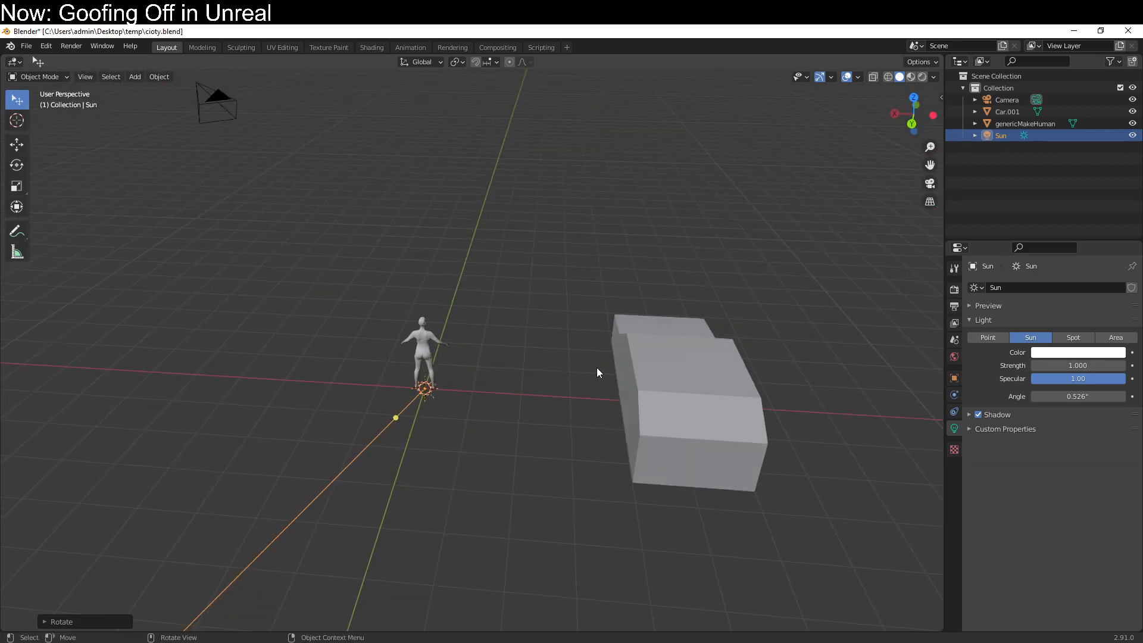
scroll(595, 377, down, 4)
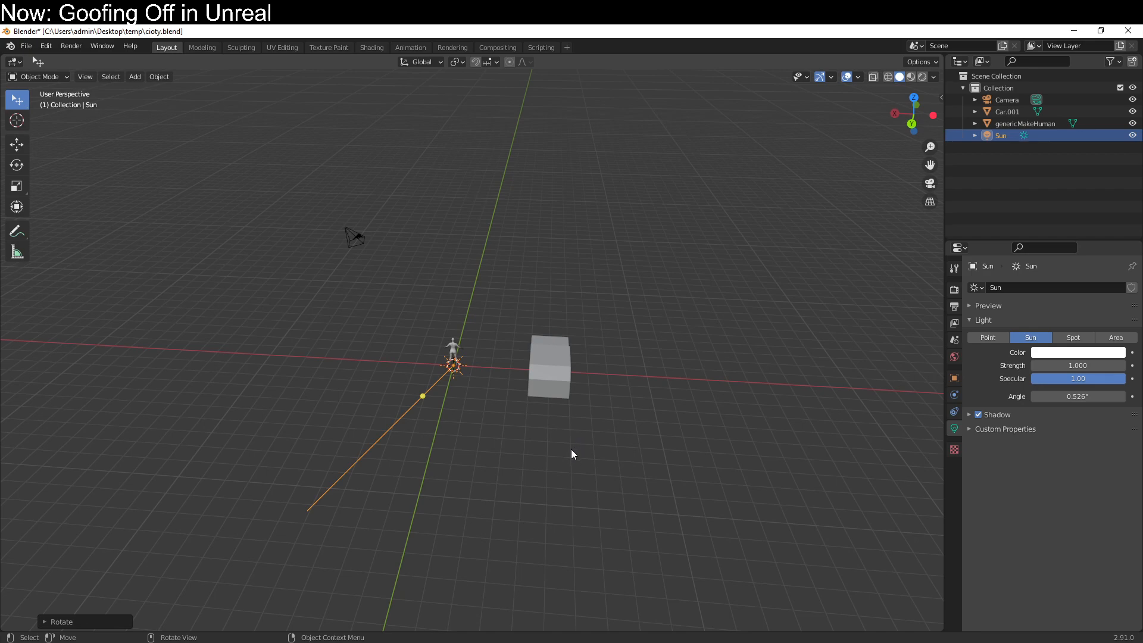
key(shift+a)
mouse_move(573, 401)
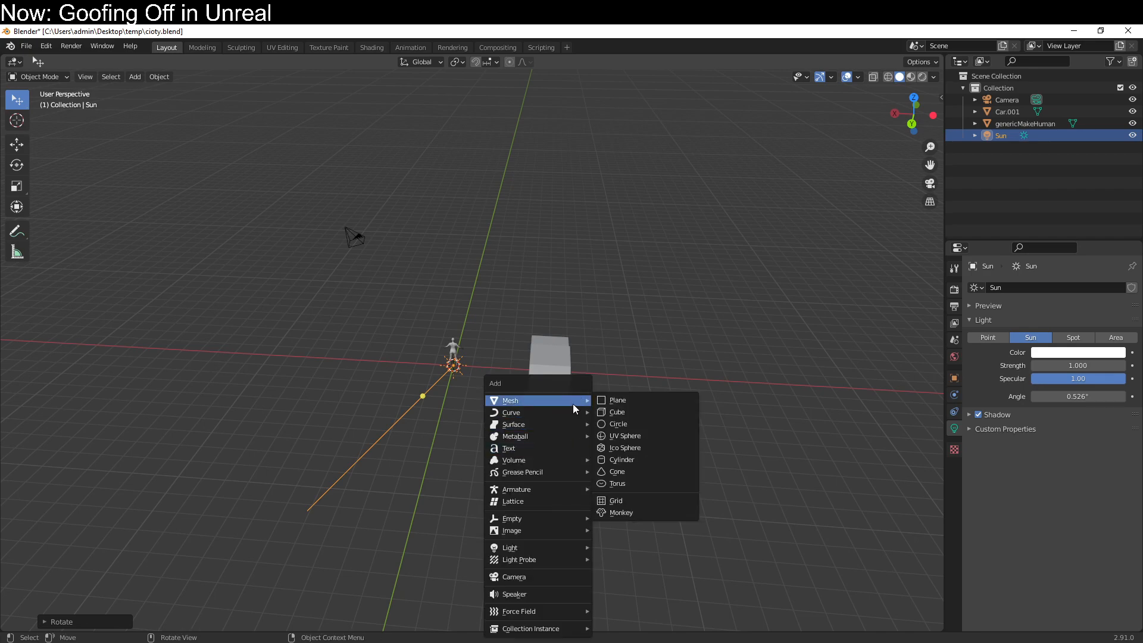
click(623, 412)
middle_drag(548, 497, 843, 228)
click(921, 77)
Move the cube 1 m down along the Z axis so the figure stands on its top face.
mouse_move(600, 478)
middle_down()
mouse_move(619, 480)
mouse_move(613, 464)
mouse_move(637, 519)
mouse_move(574, 498)
mouse_move(577, 444)
middle_up()
key(g)
key(z)
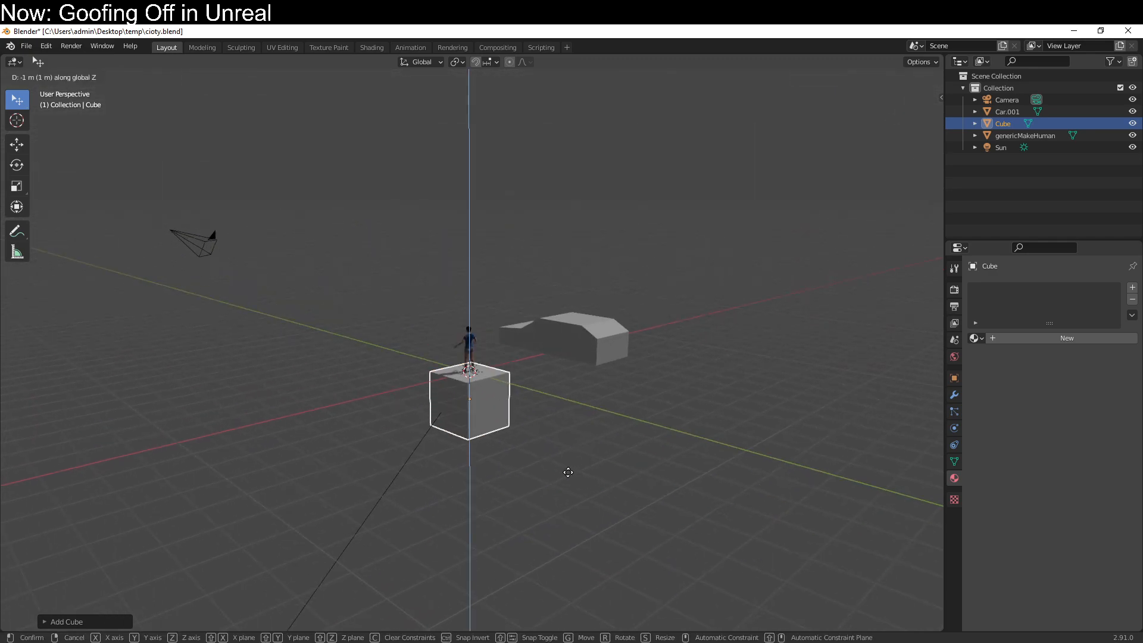
click(566, 470)
click(609, 362)
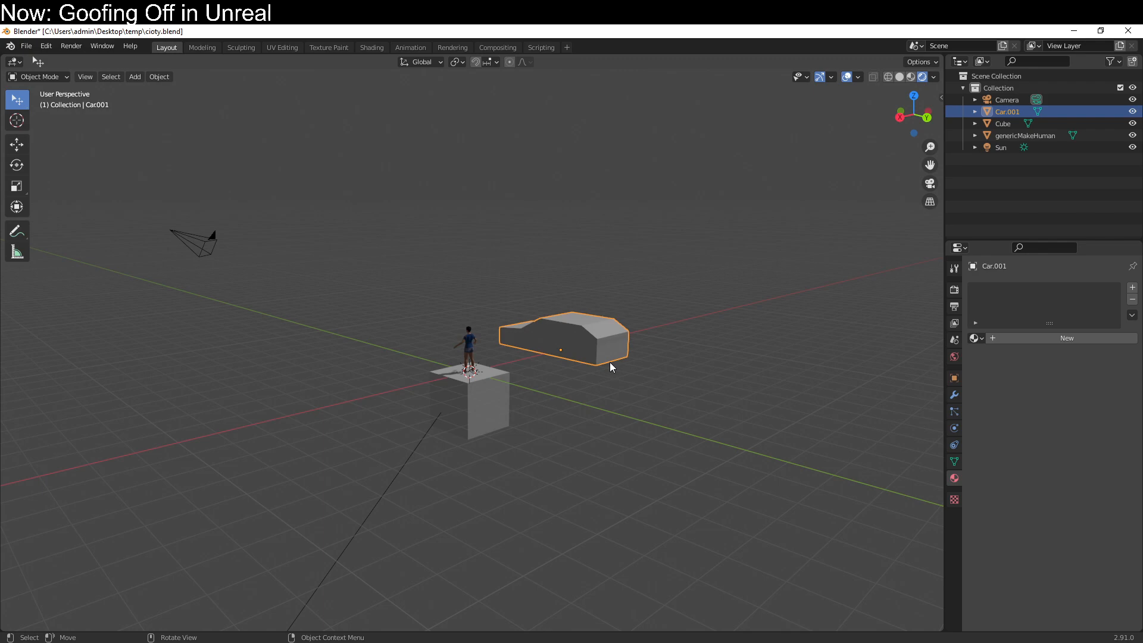
Try extruding the cube's top face upward in Edit Mode, followed by another extrusion.
click(493, 408)
key(Tab)
click(491, 379)
click(102, 77)
click(488, 373)
key(e)
click(497, 313)
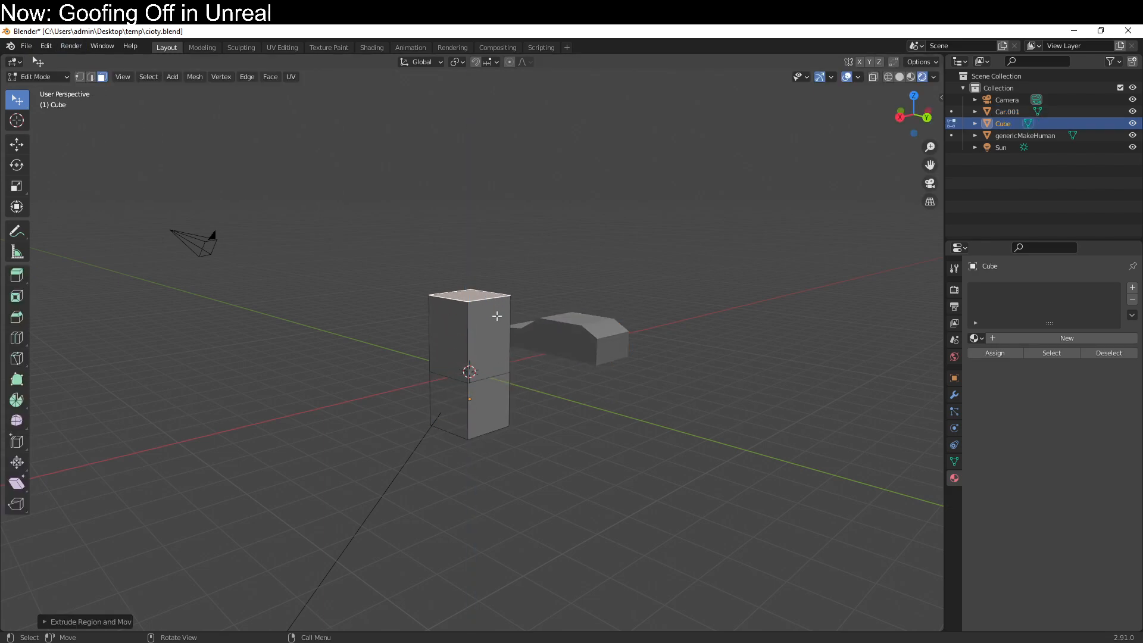
click(497, 314)
key(e)
click(641, 386)
Undo the trial extrusions on the cube and return to Object Mode.
key(ctrl+z)
key(ctrl+z)
key(ctrl+z)
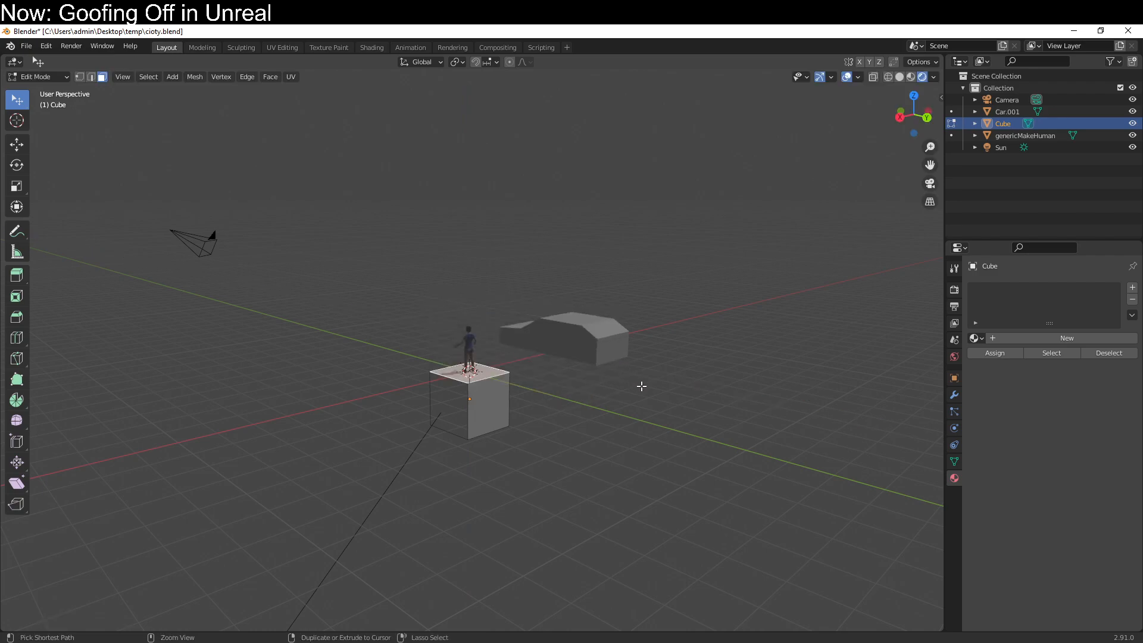
key(Tab)
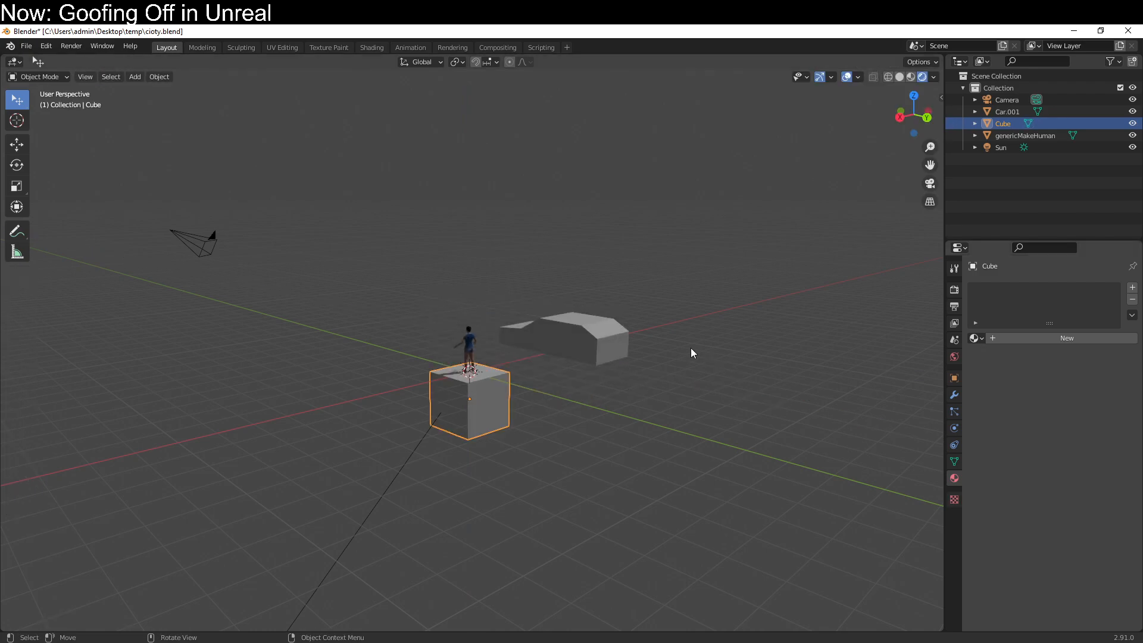
Create a new material on the car and name it Car.
click(592, 344)
click(1003, 338)
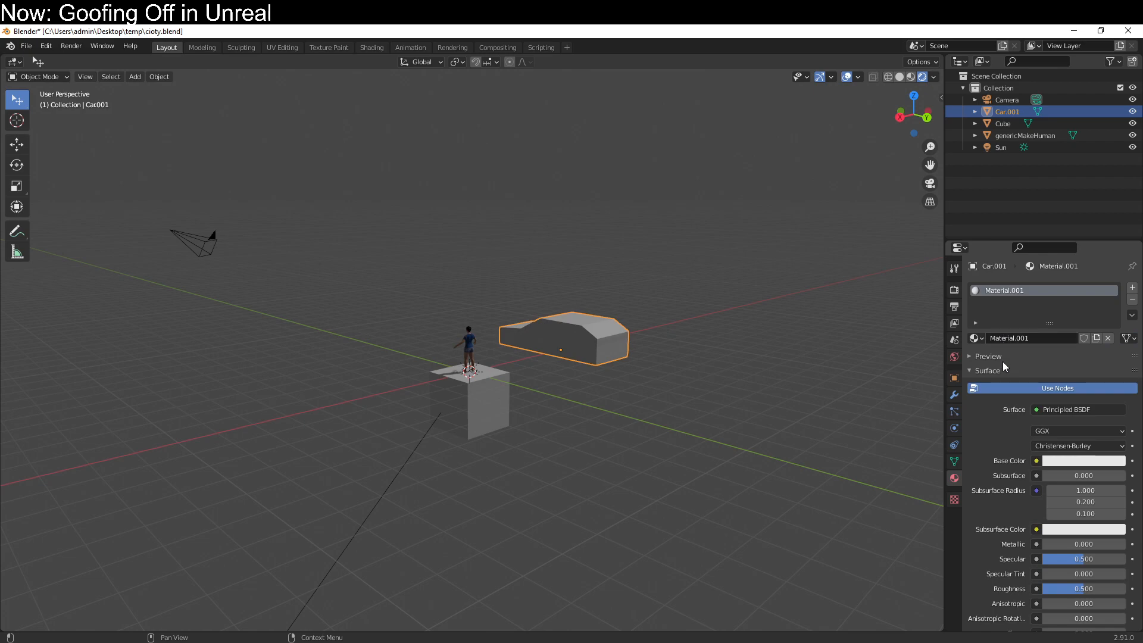
click(1021, 335)
text(Car)
key(Return)
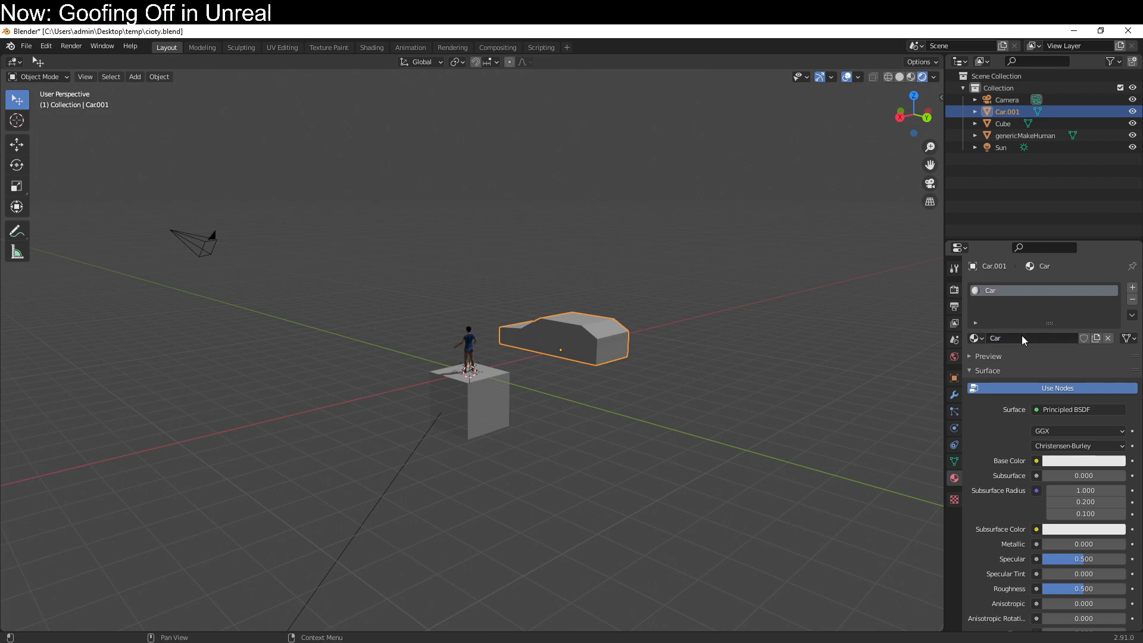
Give the Car material a bright red base color, with Metallic at 0.745 and Roughness at 0.358.
click(1052, 459)
drag(1056, 366, 1061, 377)
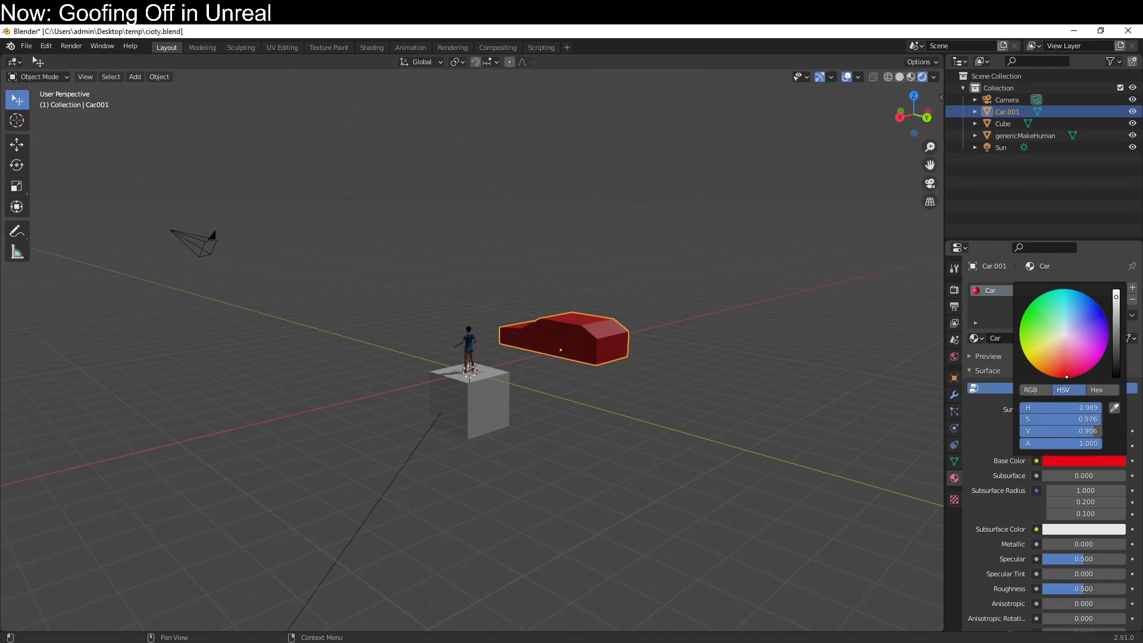
mouse_move(1046, 544)
mouse_down()
mouse_move(1124, 543)
mouse_move(1103, 544)
mouse_up()
drag(1083, 589, 1071, 589)
middle_drag(730, 376, 877, 419)
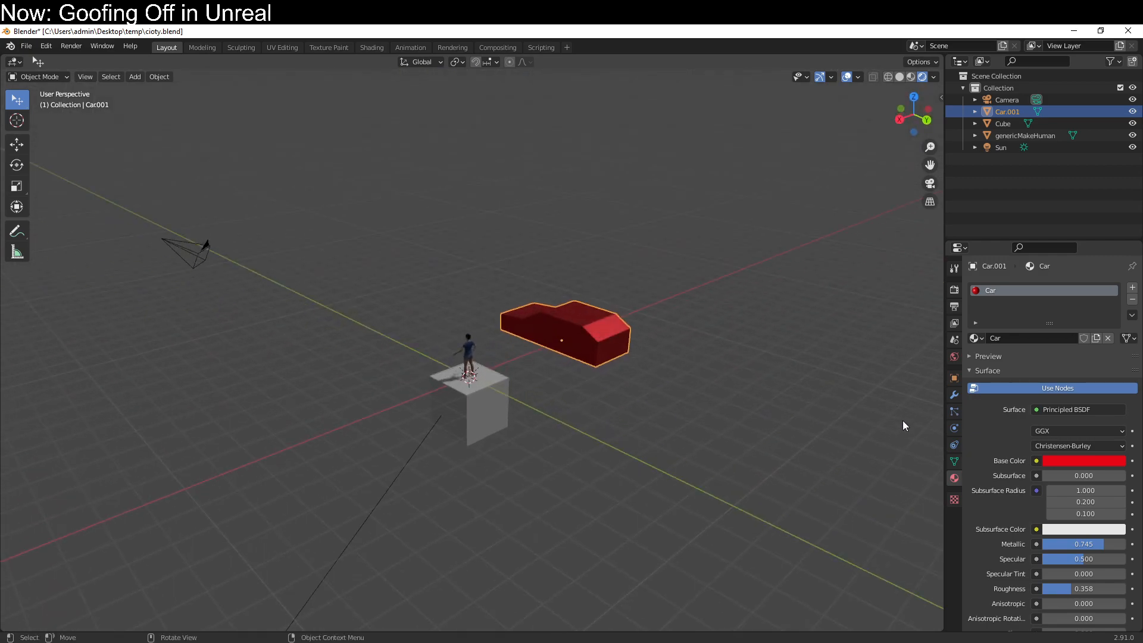
Change the Car material's base color to a less saturated red.
click(1069, 457)
drag(1070, 366, 1059, 359)
middle_drag(851, 410, 646, 448)
middle_drag(613, 351, 569, 388)
Create a new material on the cube and name it City.
click(452, 406)
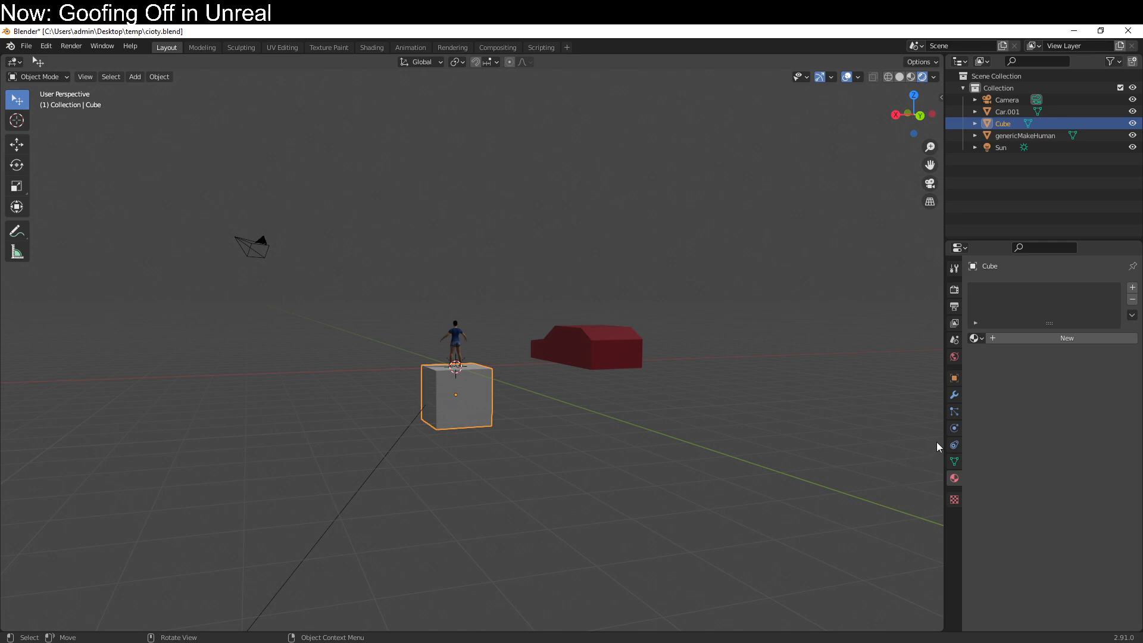
middle_drag(734, 456, 734, 480)
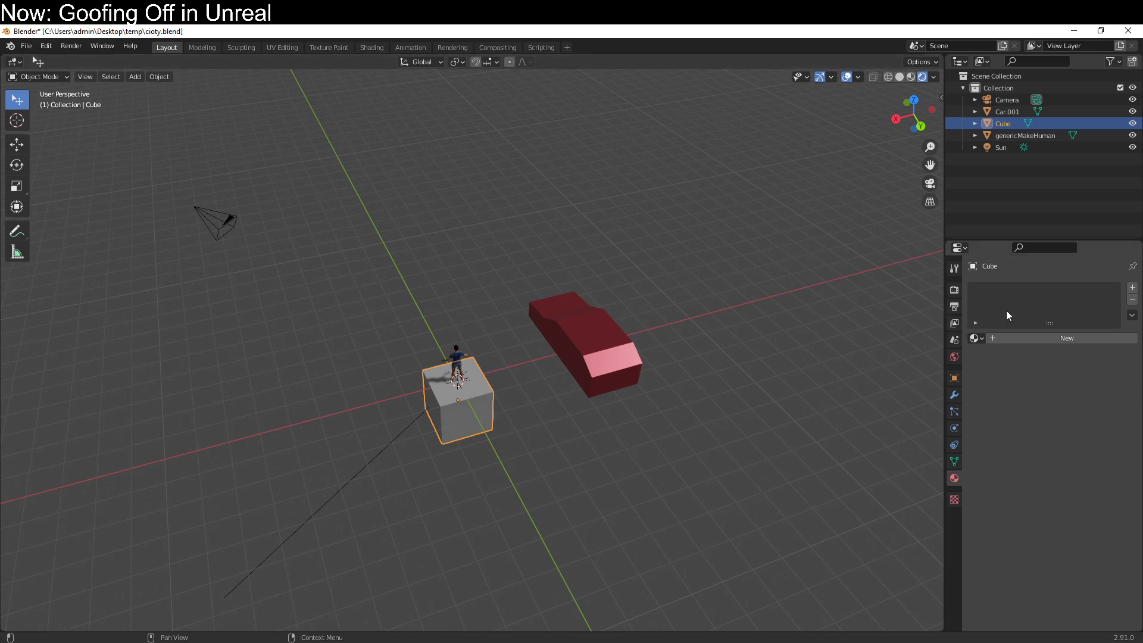
click(991, 337)
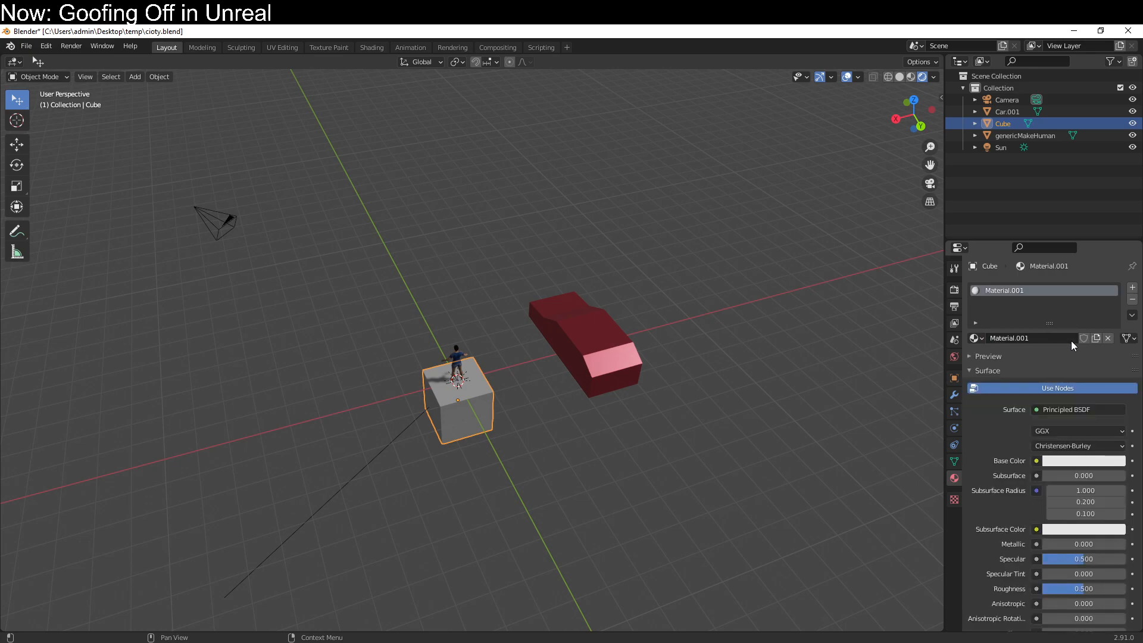
click(1068, 342)
text(City)
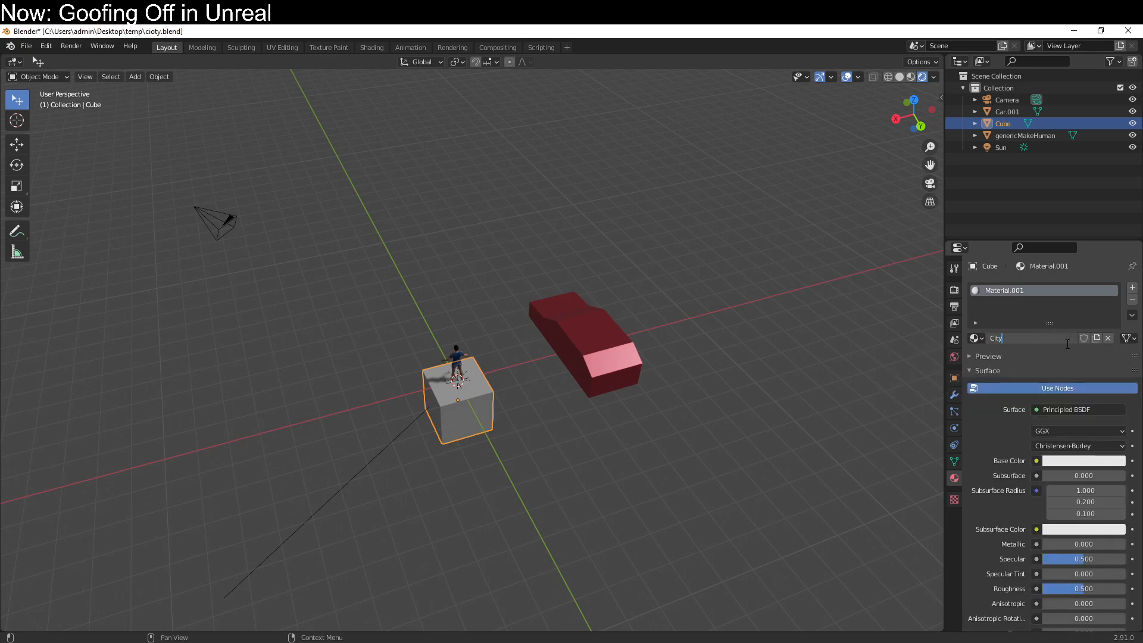
key(Return)
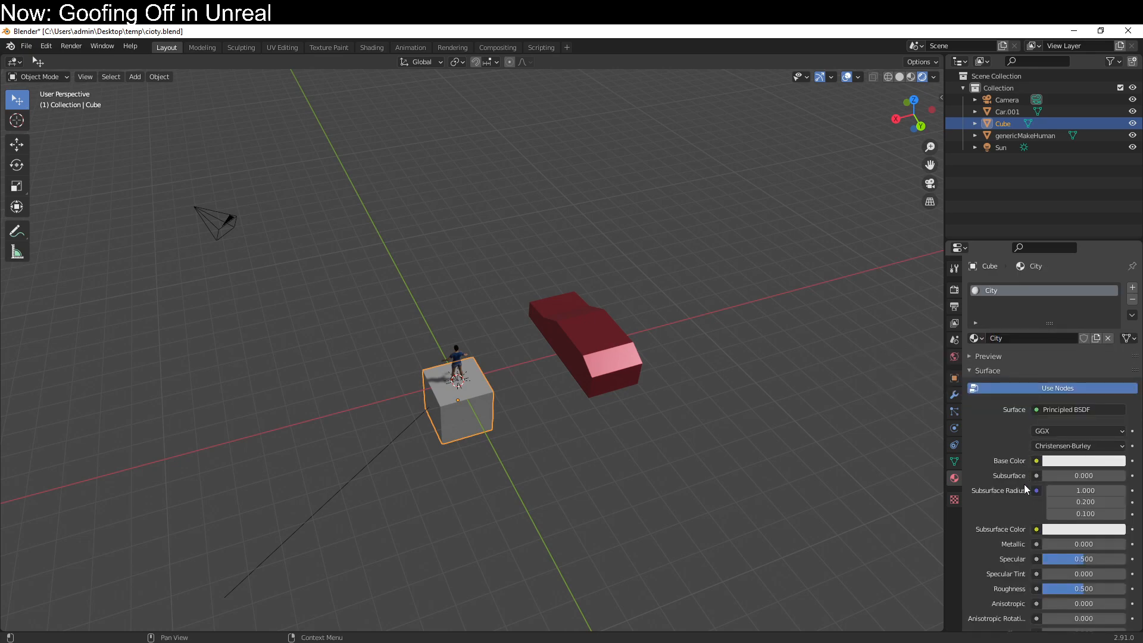
Set the City material's base color to a slightly darkened tan with hue 0.074 and saturation 0.298.
click(1063, 462)
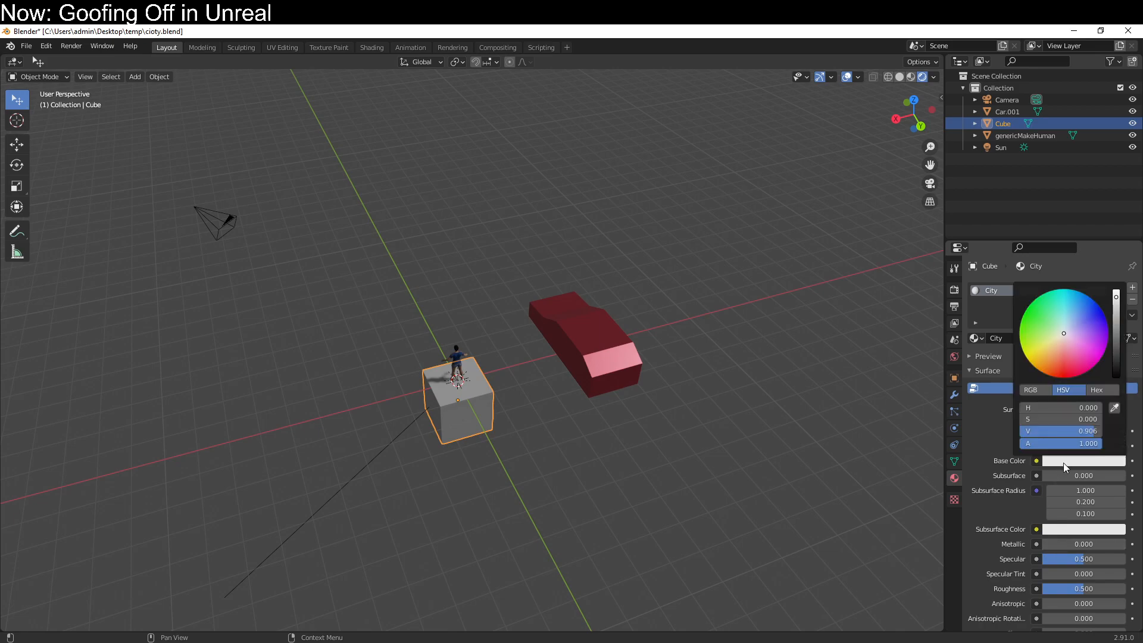
click(1059, 345)
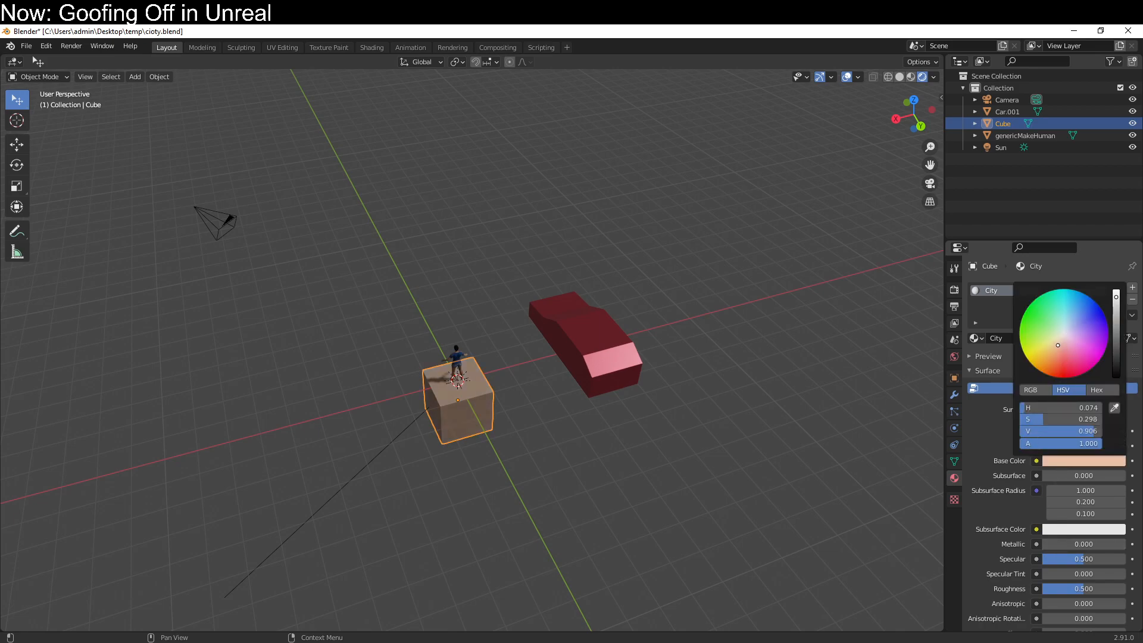
drag(1117, 339, 1116, 308)
click(538, 515)
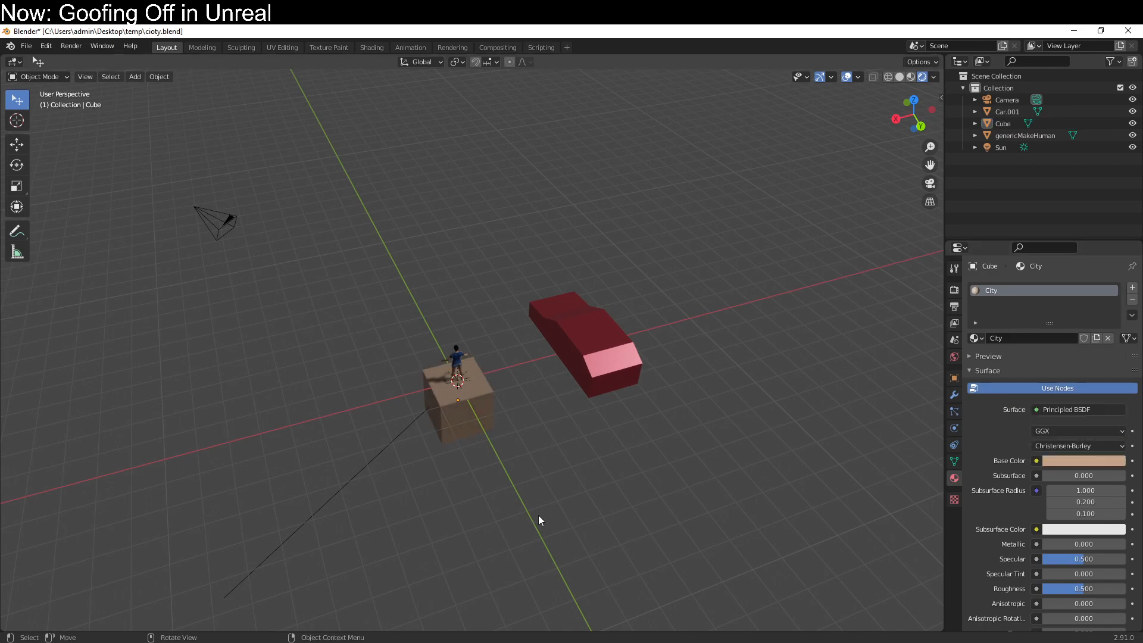
Scale the cube along X and Y only, into a wide ground slab extending beneath both the figure and the car.
middle_drag(538, 515, 395, 376)
click(413, 415)
middle_drag(413, 416, 388, 373)
key(Tab)
key(KP_7)
key(Tab)
key(s)
key(shift+z)
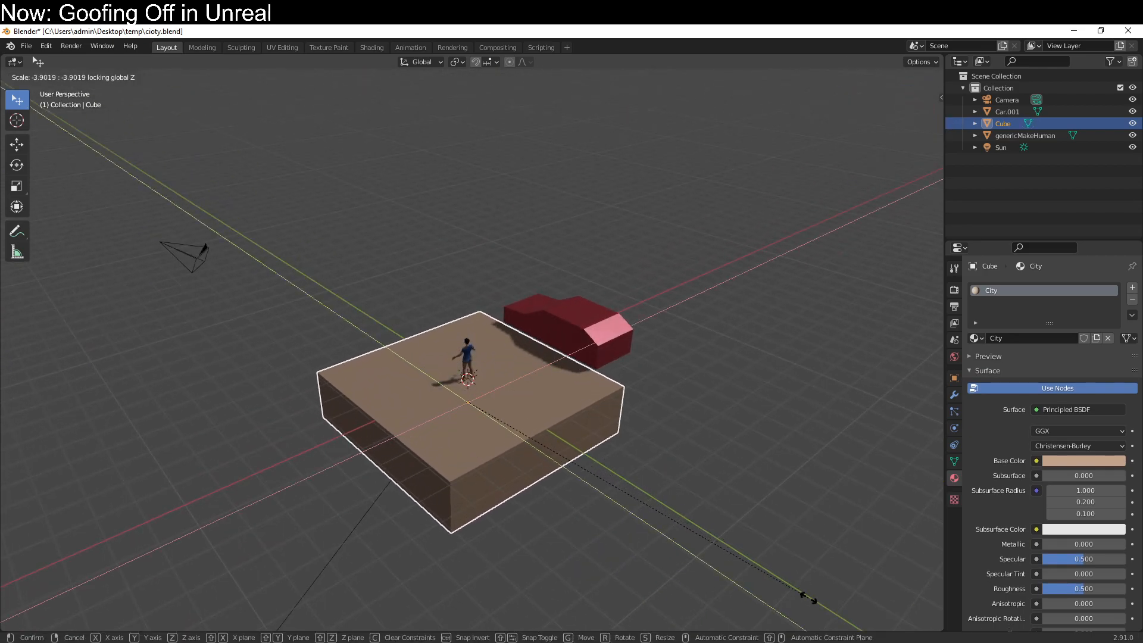
right_click(797, 588)
middle_drag(758, 522, 637, 495)
key(s)
key(shift+z)
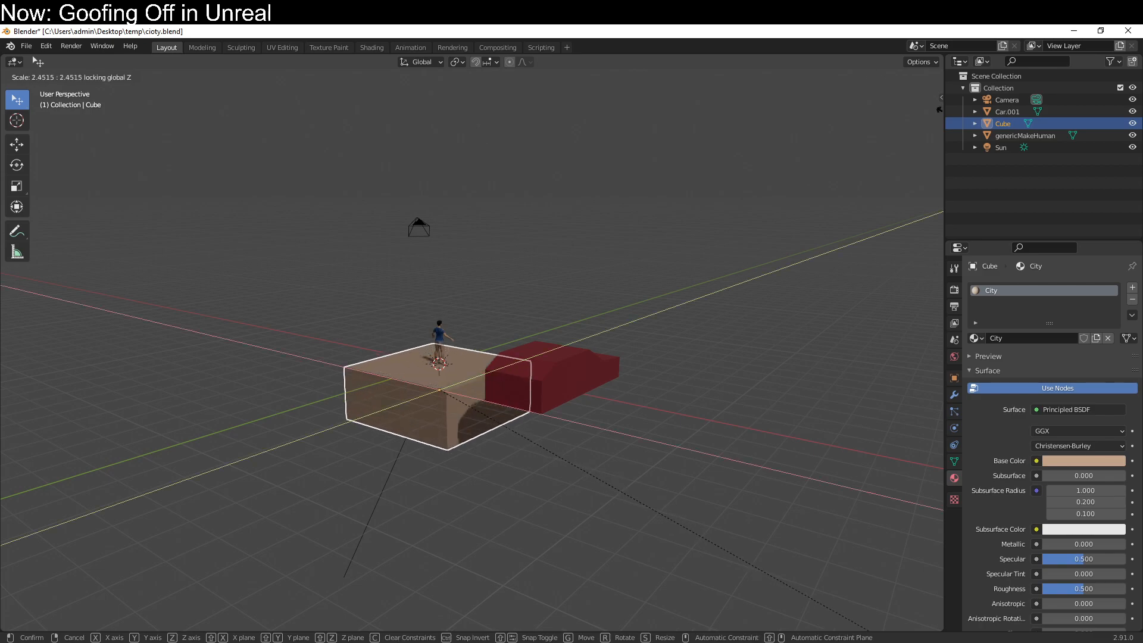
click(829, 201)
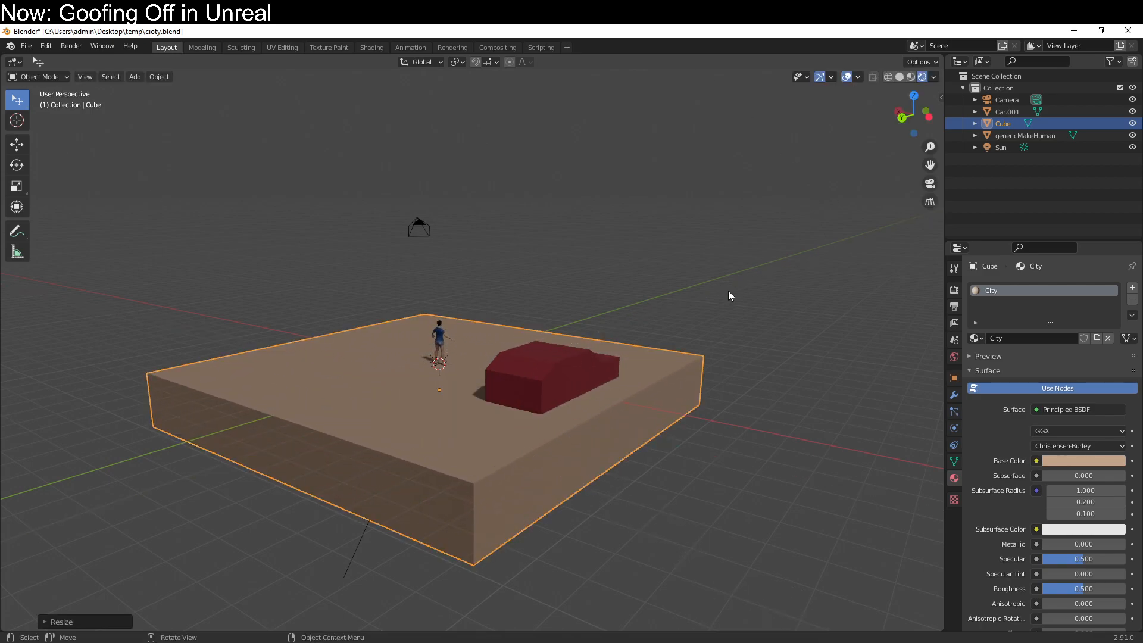
Scale the ground slab along Y only, stretching it into a long strip beneath the figure and the car.
middle_drag(746, 281, 702, 319)
key(s)
key(y)
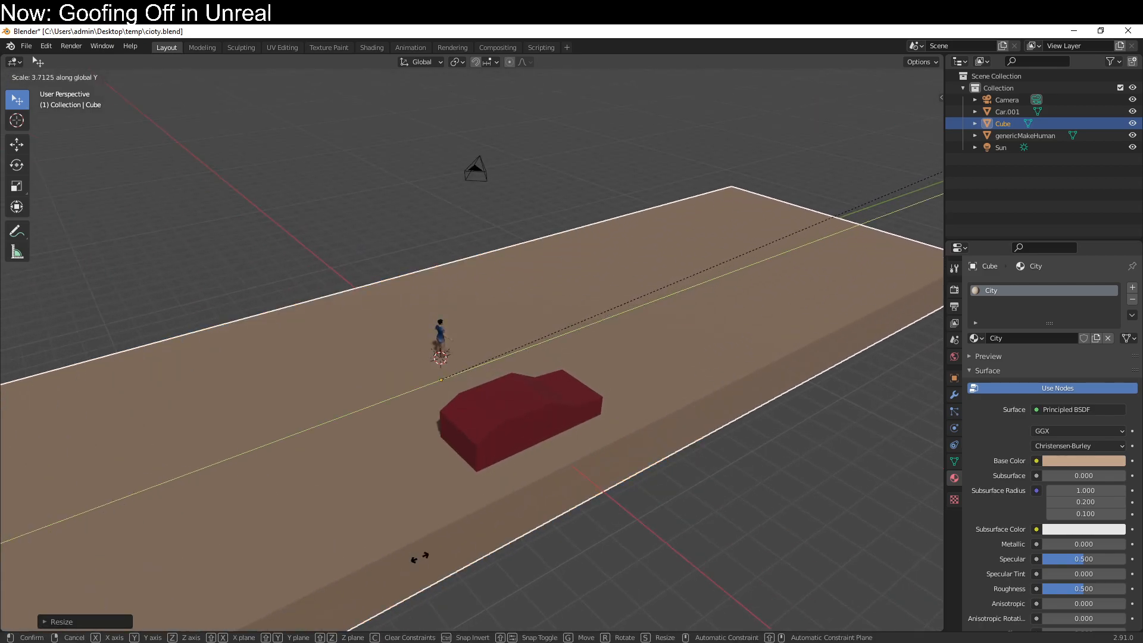
click(441, 514)
middle_drag(441, 514, 500, 508)
scroll(500, 508, down, 1)
middle_drag(546, 414, 520, 477)
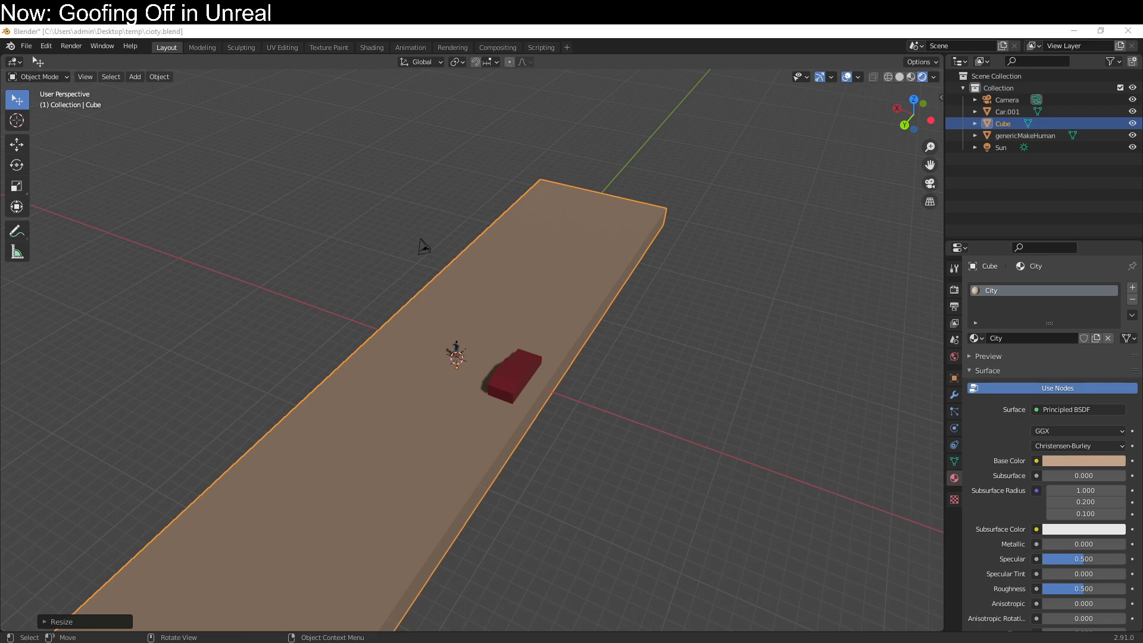
Scale the ground slab along X only, making it several times wider on both sides of the figure and car.
middle_drag(591, 429, 612, 394)
key(s)
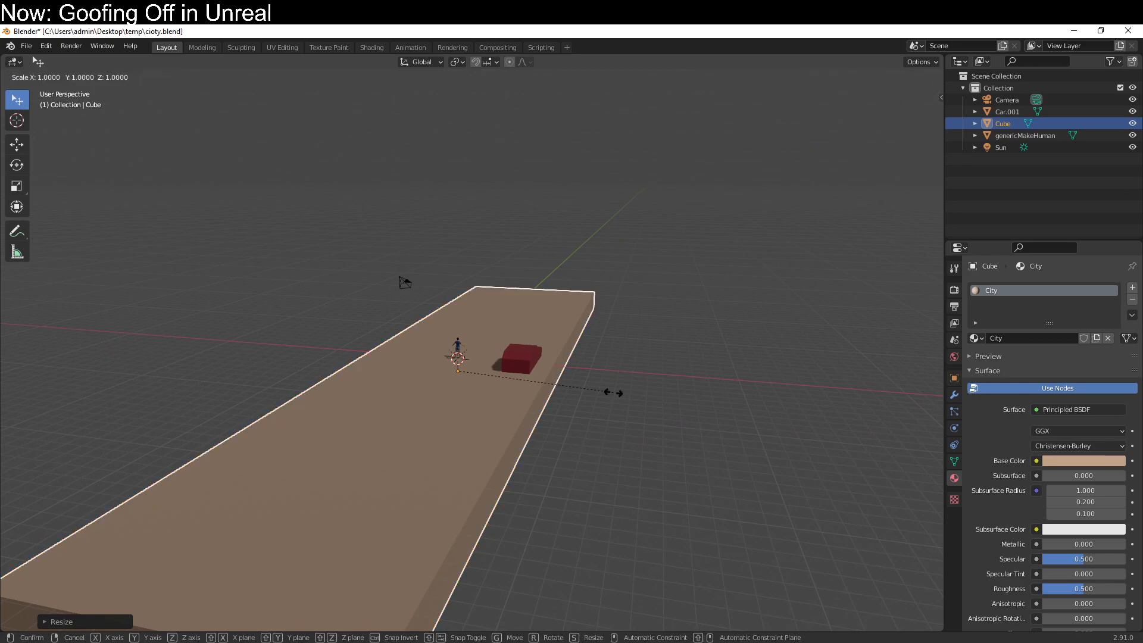
click(161, 557)
middle_drag(170, 511, 411, 518)
key(s)
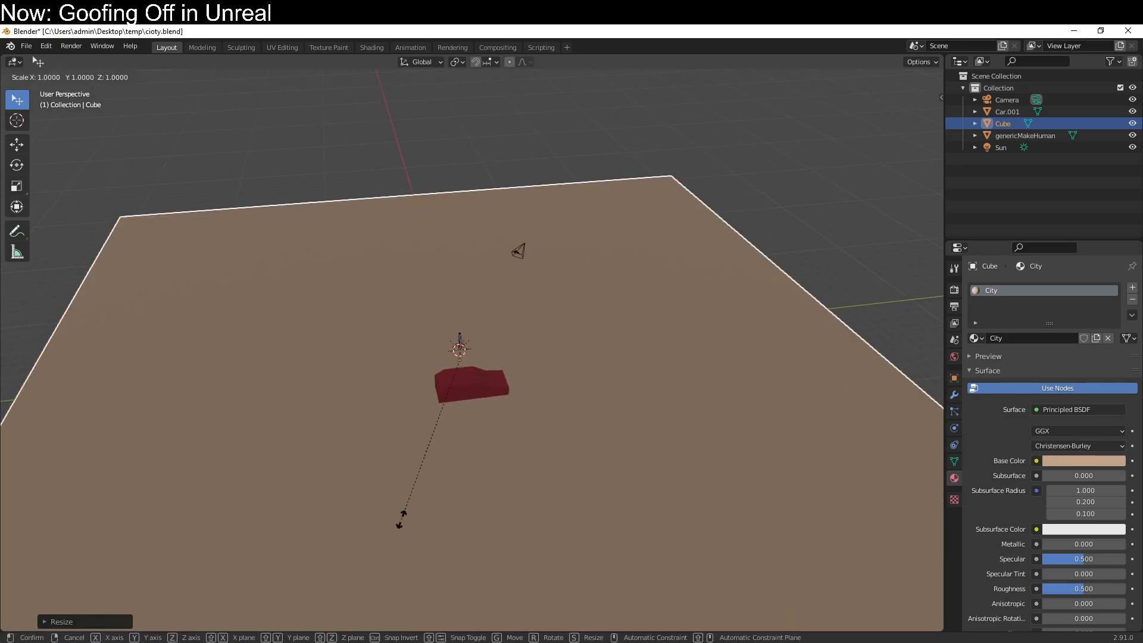
key(x)
click(462, 584)
middle_drag(461, 581, 558, 543)
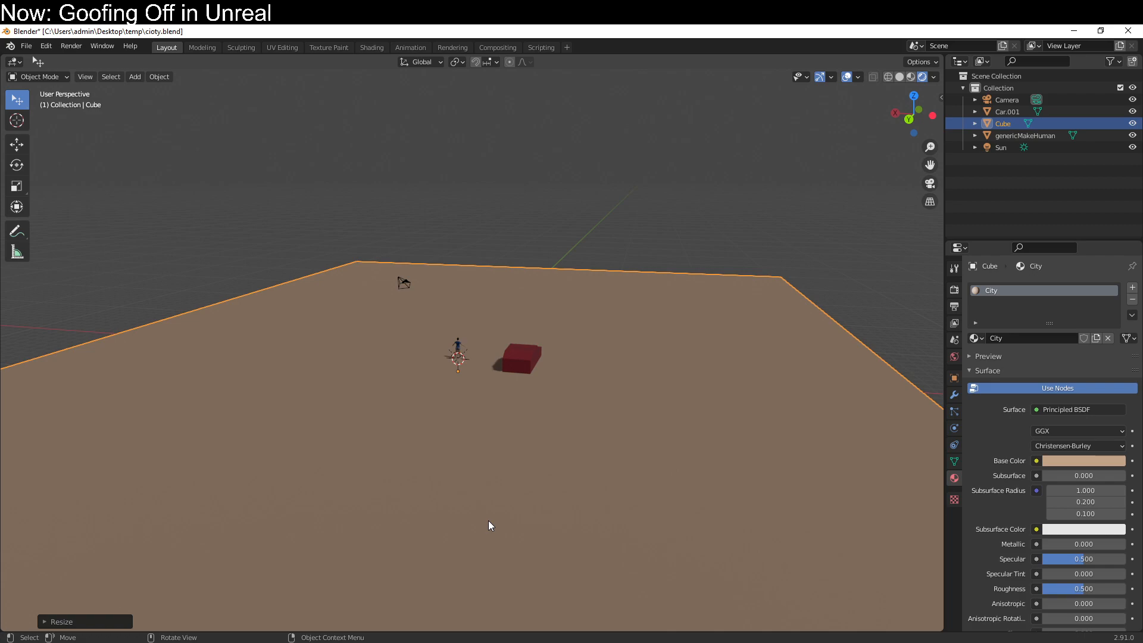
middle_drag(494, 527, 492, 561)
key(shift+a)
mouse_move(490, 559)
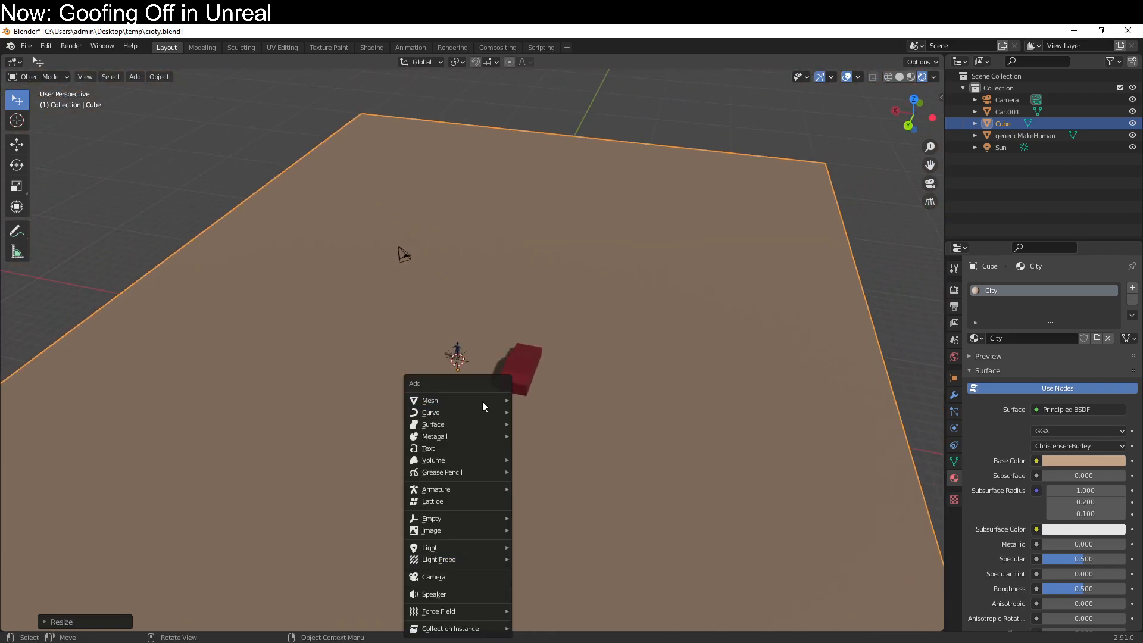
mouse_move(482, 401)
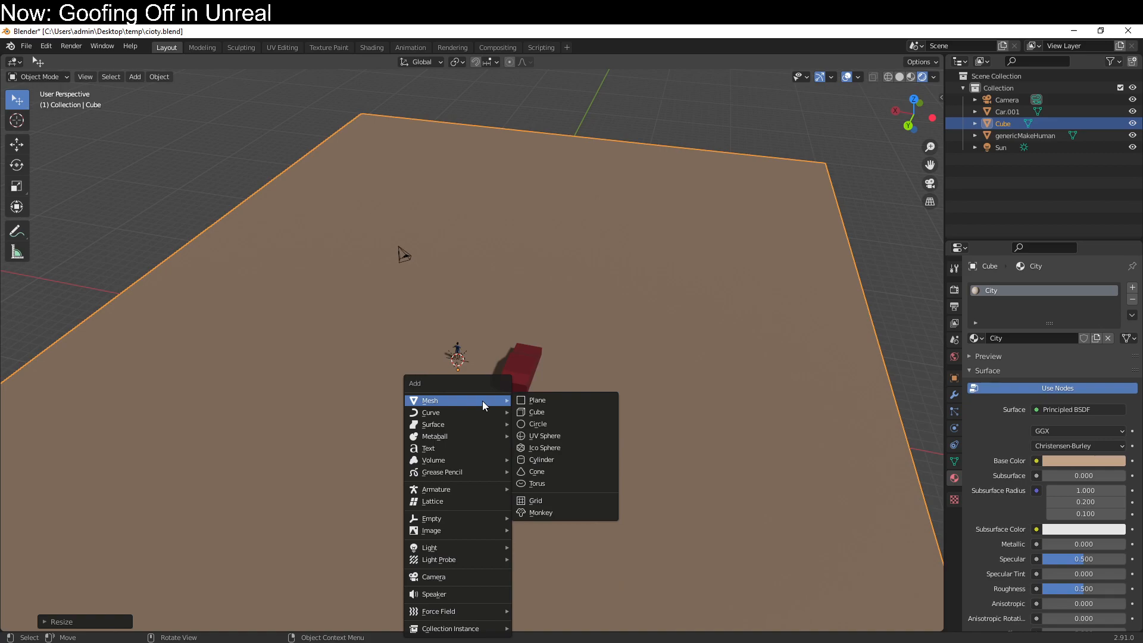
click(533, 413)
middle_drag(541, 456, 563, 430)
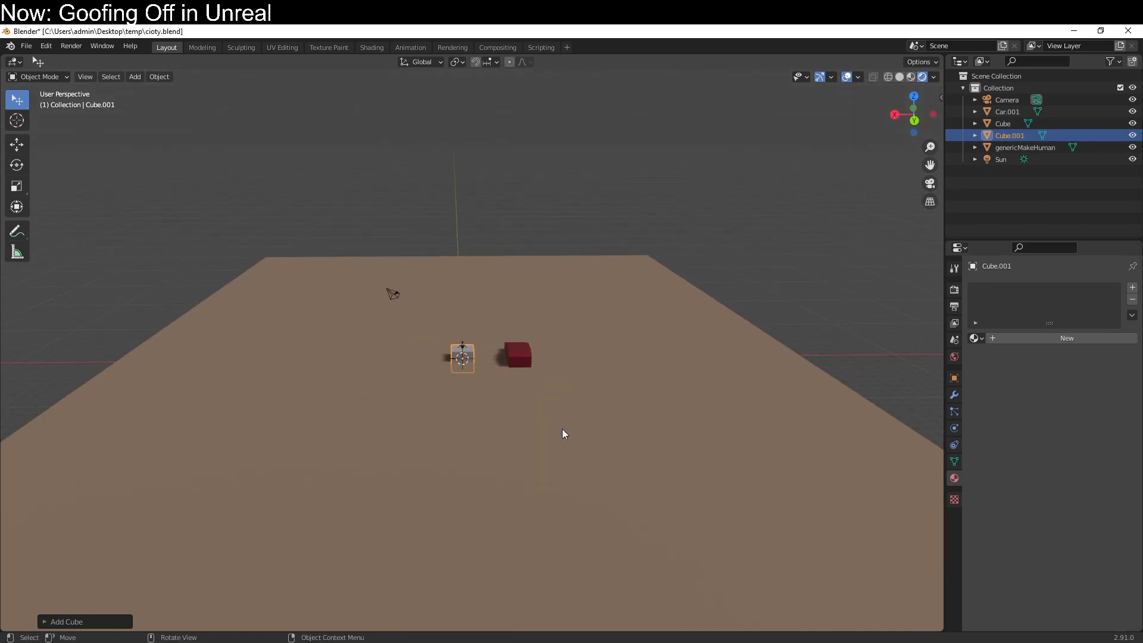
key(ctrl+z)
Duplicate the ground slab in place and clear the copy's scale so it becomes a small cube.
key(shift+d)
right_click(592, 408)
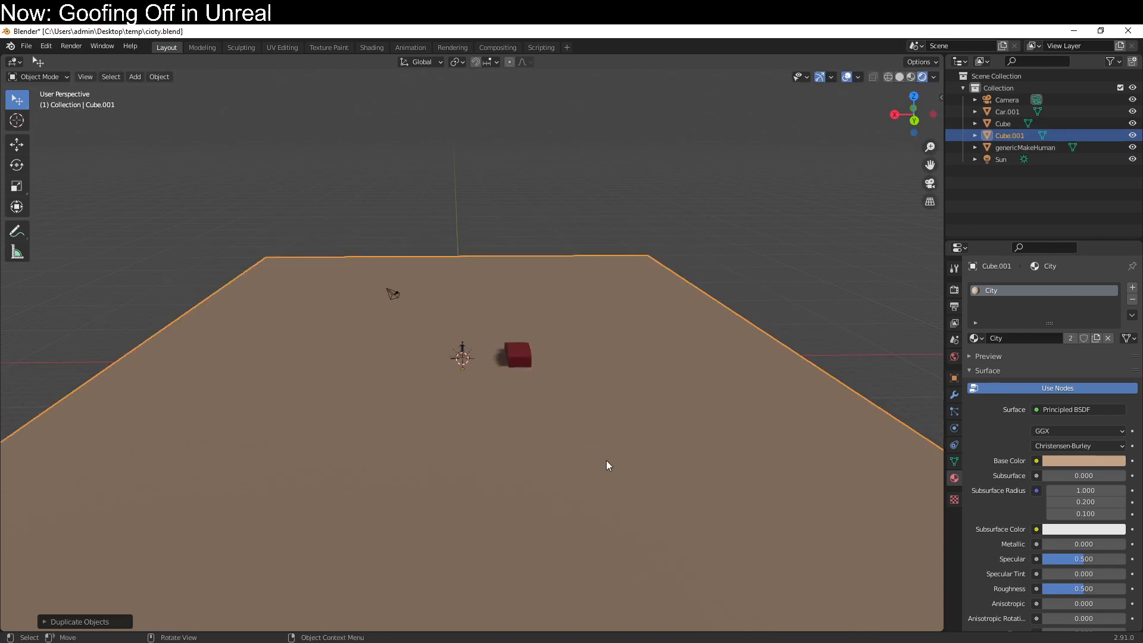
key(alt+s)
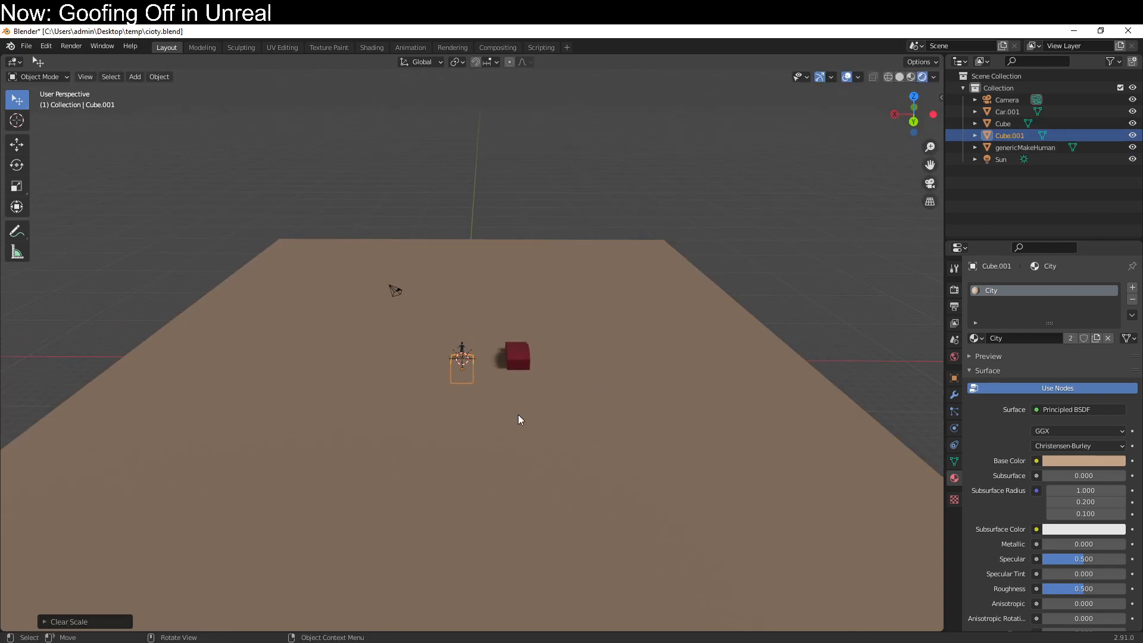
Move the small cube along X to the far side of the car and raise it slightly along Z.
key(g)
key(x)
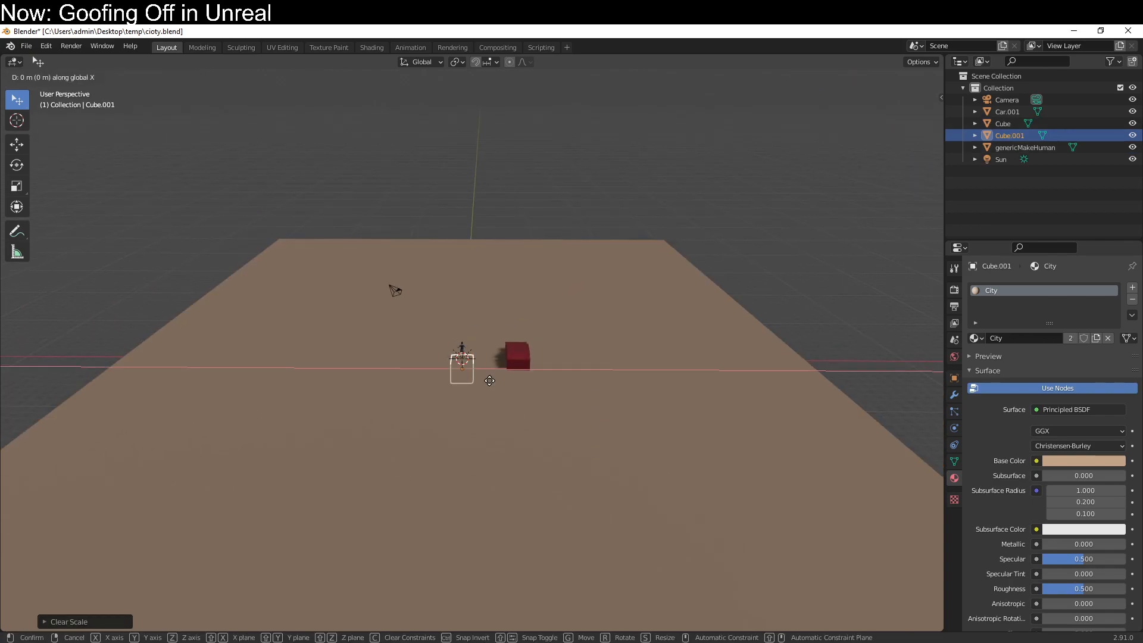
click(574, 387)
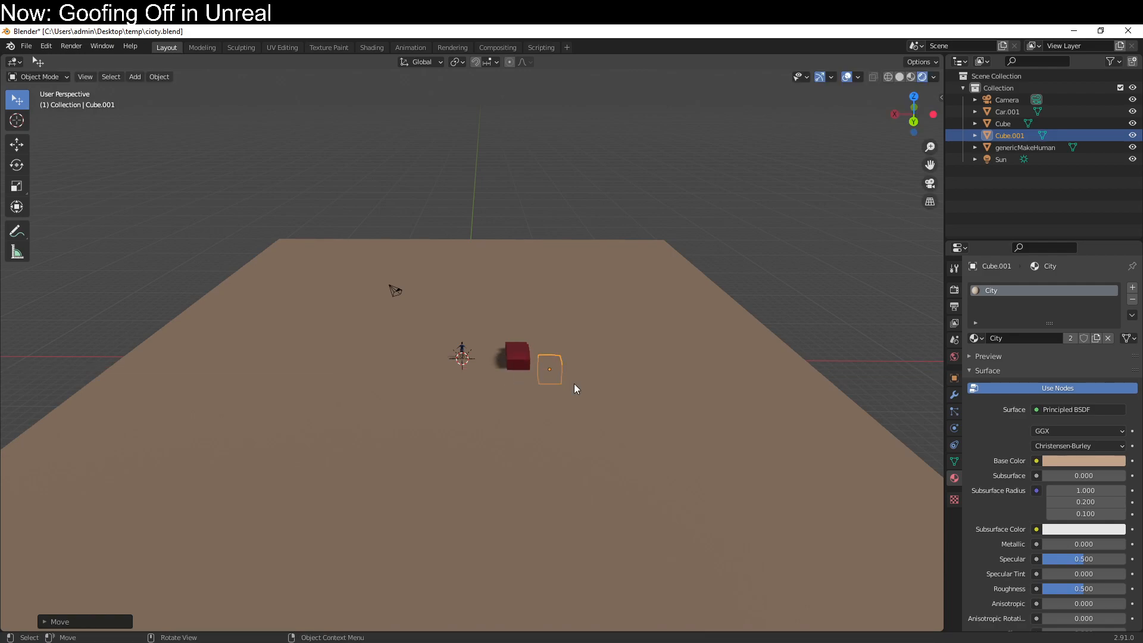
middle_drag(573, 384, 554, 462)
key(g)
key(z)
click(548, 369)
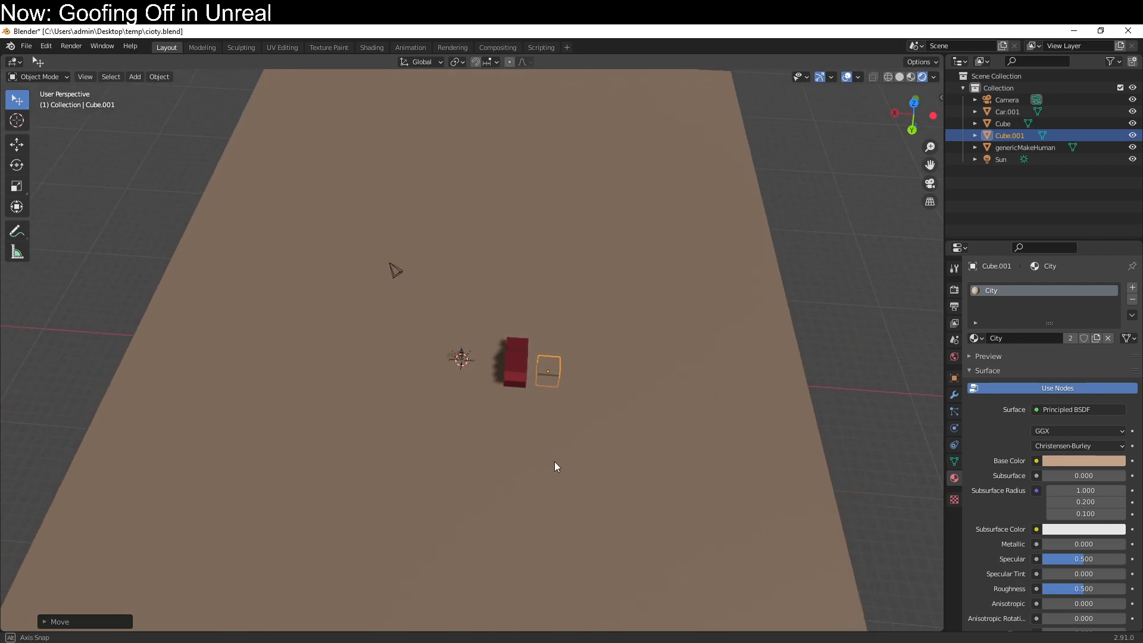
Scale the small cube along Y only, stretching it into a sidewalk strip nearly as long as the ground slab.
key(s)
key(shift+z)
key(y)
key(Return)
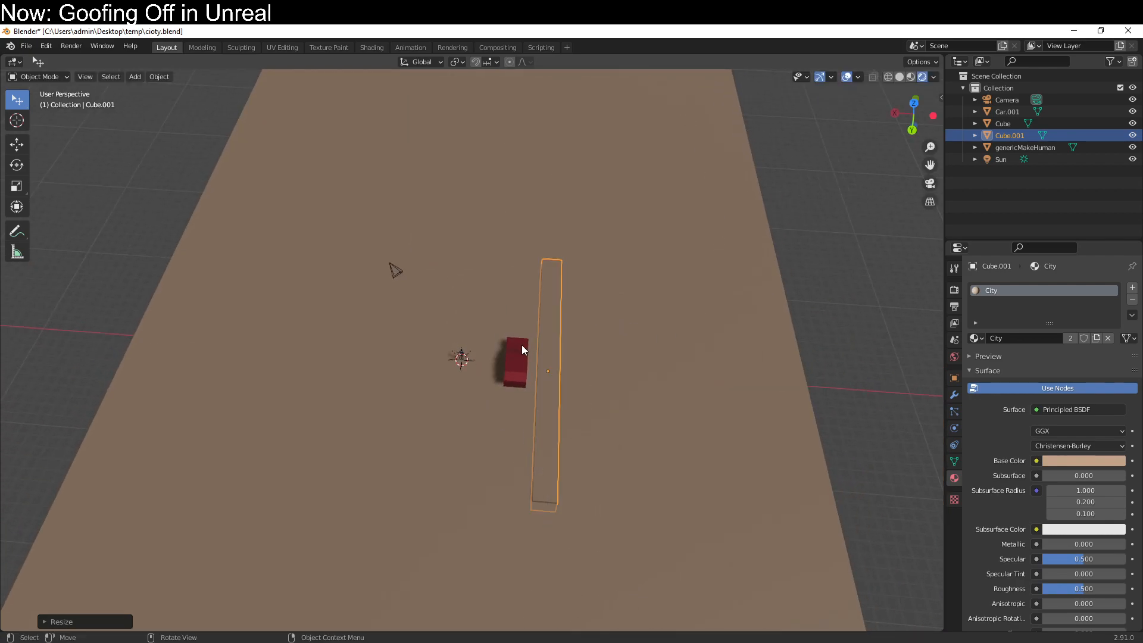
key(s)
key(y)
right_click(547, 405)
middle_drag(547, 402, 699, 342)
key(s)
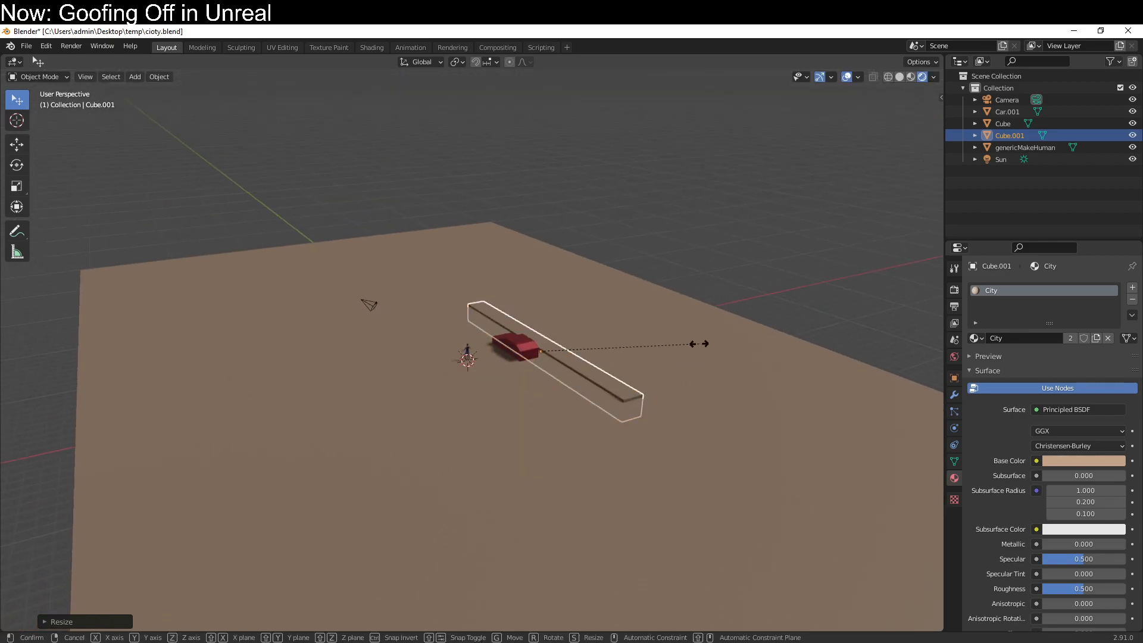
key(y)
key(Return)
Widen the sidewalk strip along X and shift it so its inner edge runs beside the car.
key(s)
key(x)
key(Return)
key(g)
key(x)
key(Return)
key(s)
key(x)
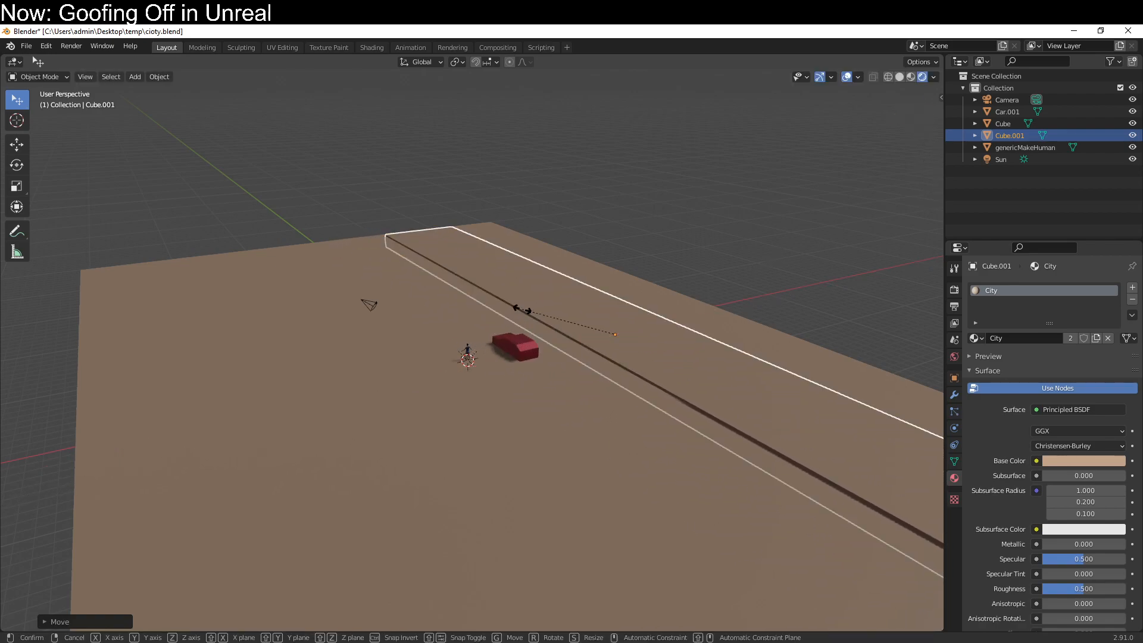
key(Return)
key(g)
key(x)
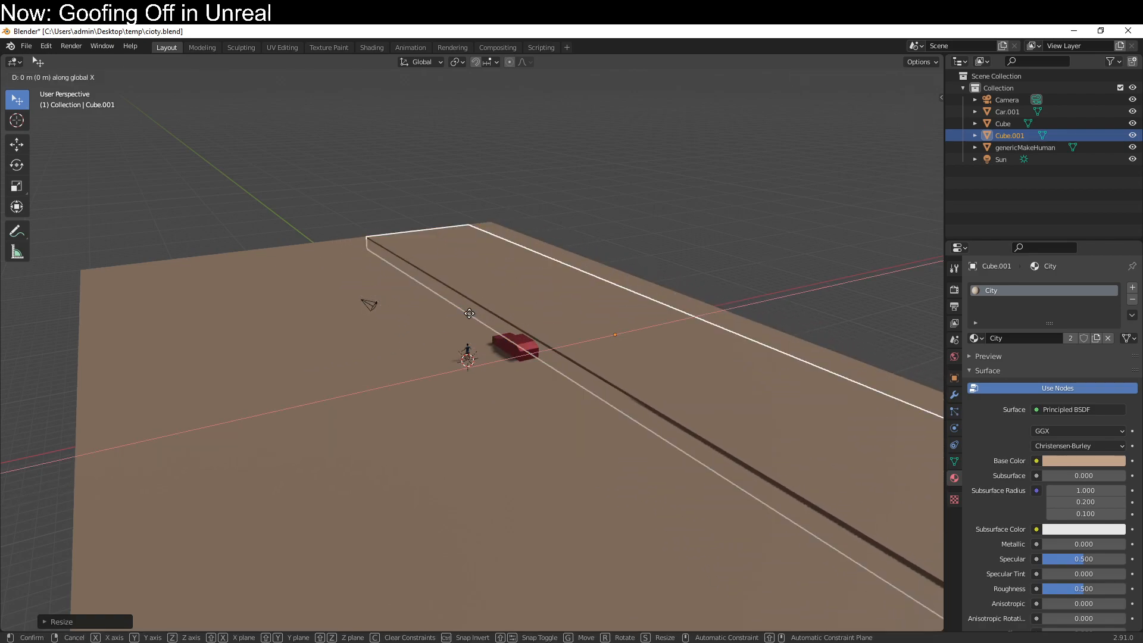
key(Return)
Duplicate the raised sidewalk strip and move the copy along X to the opposite side of the ground slab.
mouse_move(565, 331)
middle_down()
mouse_move(512, 387)
mouse_move(565, 347)
middle_up()
scroll(565, 347, down, 3)
middle_drag(608, 300, 587, 360)
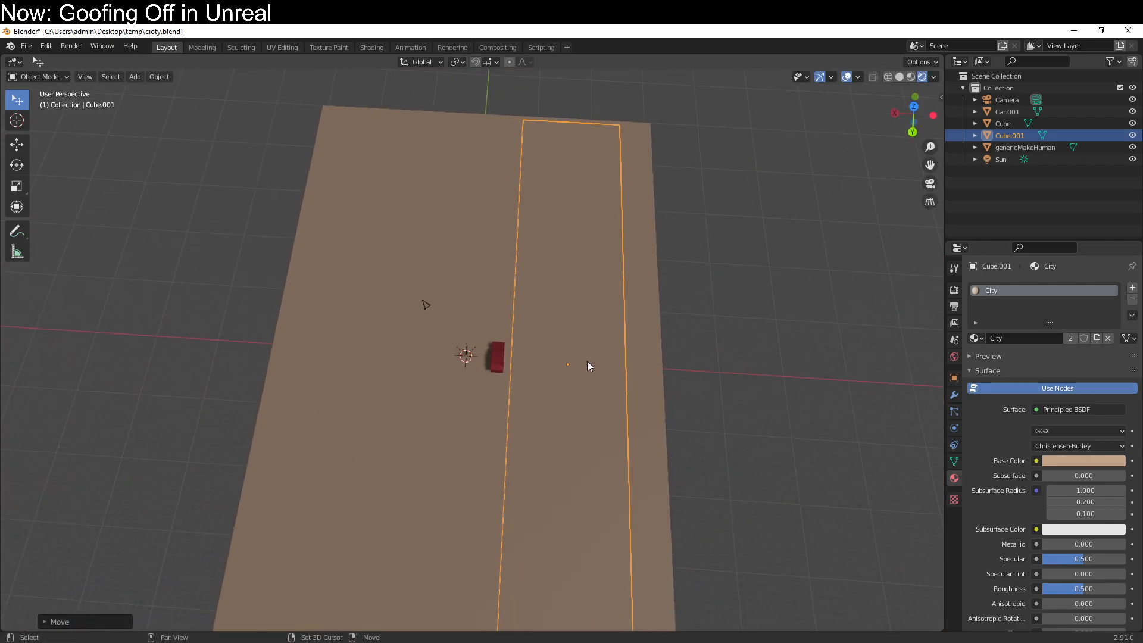
key(shift+d)
right_click(598, 319)
scroll(598, 319, down, 1)
key(g)
key(x)
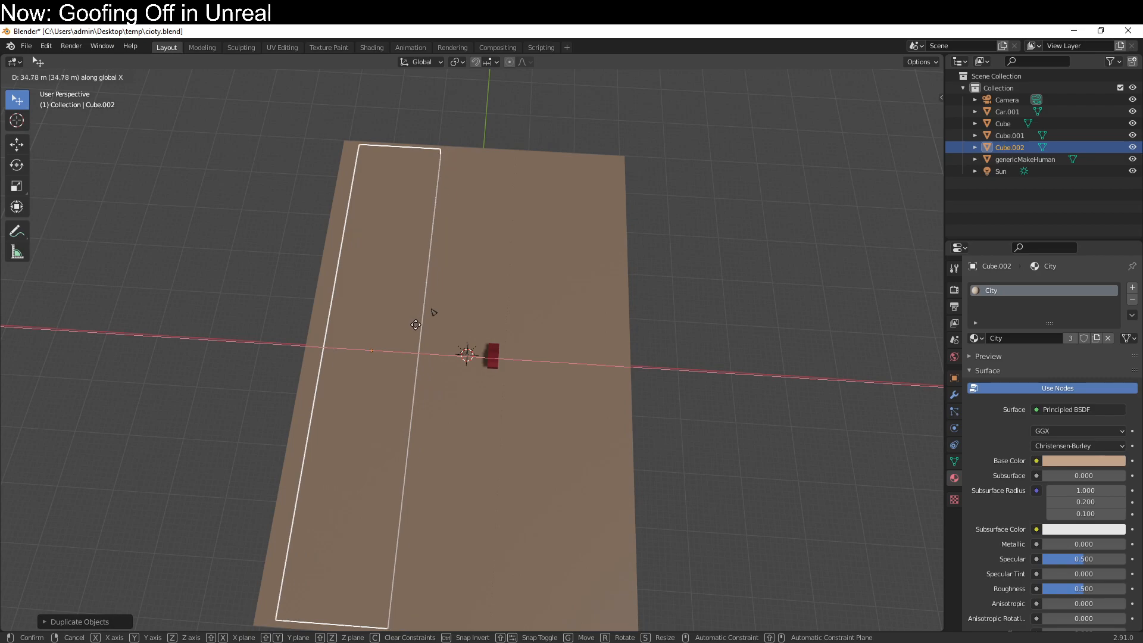
key(Return)
Select the ground slab and both raised strips and move them along Y, leaving the figure and car near the slab's front edge.
middle_drag(444, 331, 452, 241)
scroll(452, 240, up, 3)
scroll(556, 337, up, 5)
middle_drag(551, 351, 523, 377)
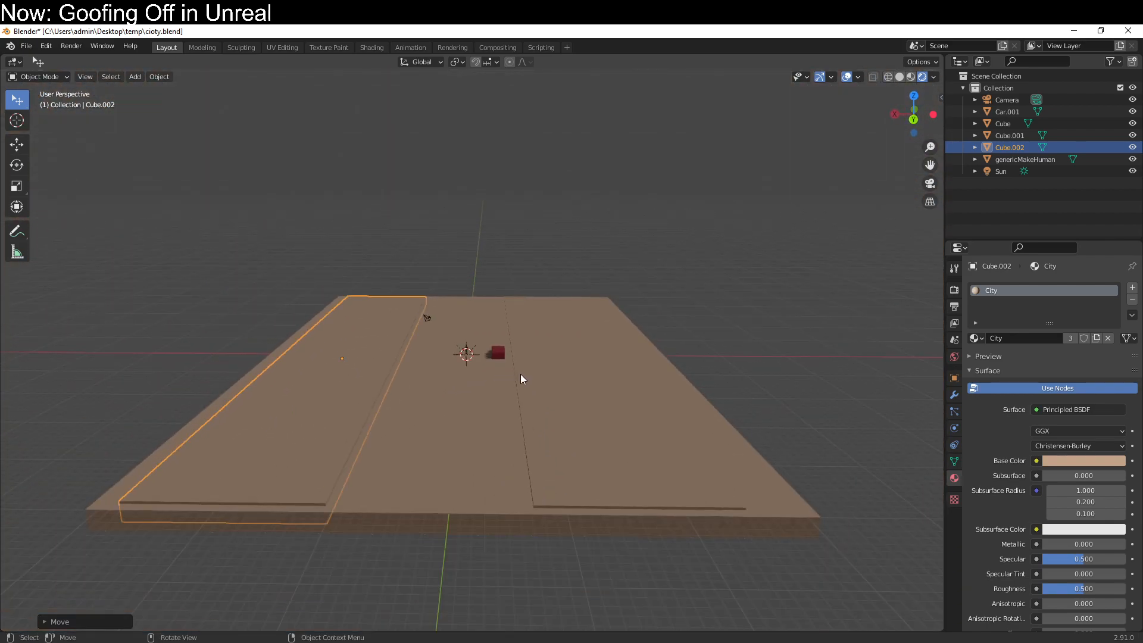
shift+click(544, 449)
shift+click(458, 470)
middle_drag(457, 470, 549, 455)
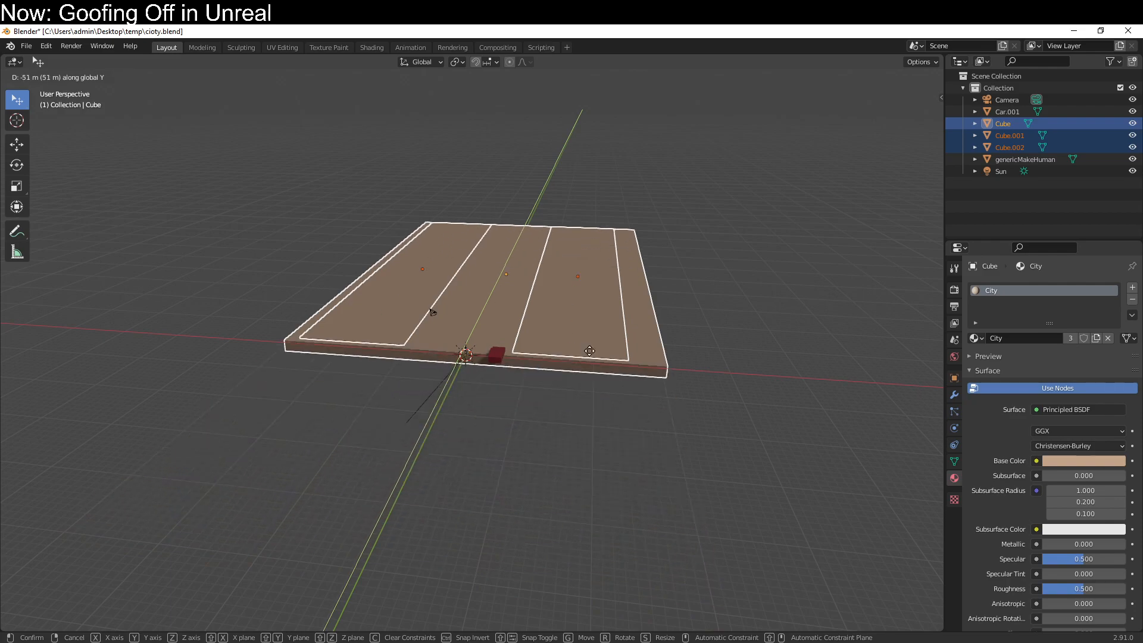
click(579, 367)
Duplicate the ground slab twice in place, add one linked duplicate, and clear the linked copy's scale.
mouse_move(578, 357)
middle_down()
mouse_move(594, 408)
mouse_move(617, 349)
mouse_move(630, 378)
mouse_move(643, 493)
mouse_move(642, 478)
mouse_move(632, 551)
mouse_move(622, 510)
middle_up()
key(shift+a)
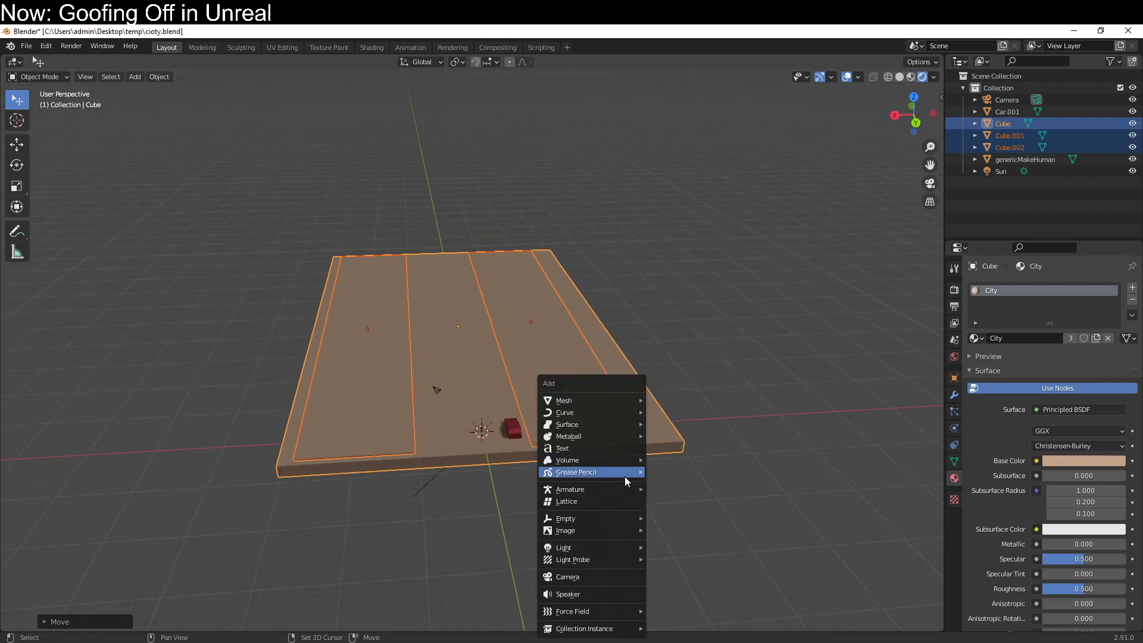
click(455, 354)
key(shift+d)
right_click(637, 431)
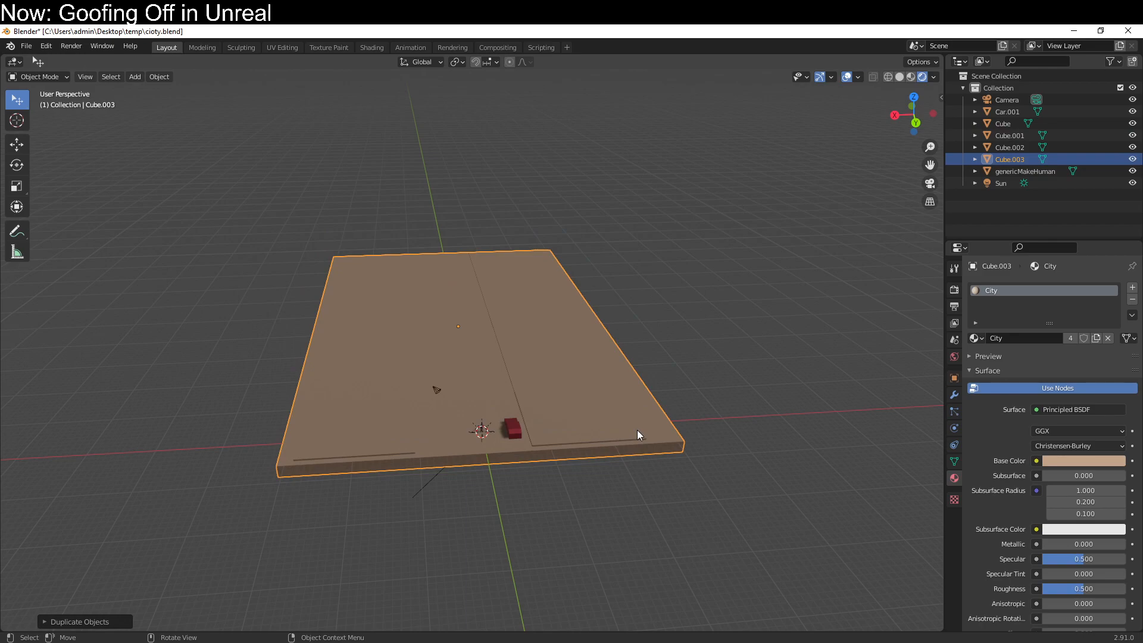
key(shift+d)
right_click(659, 346)
key(alt+d)
right_click(672, 295)
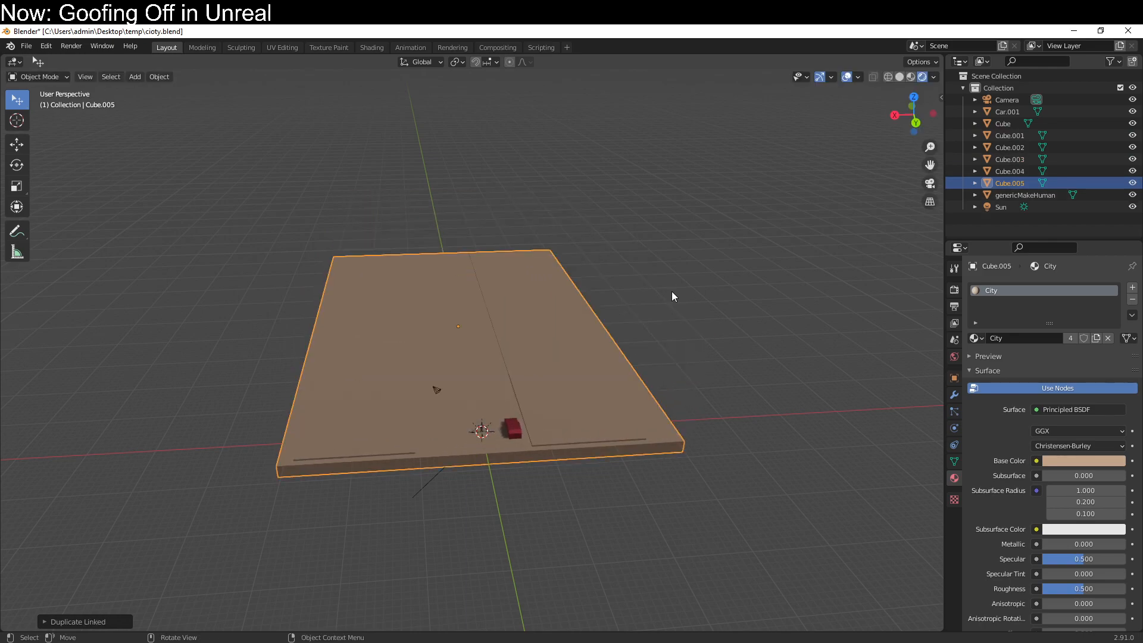
key(alt+s)
Scale the small cube by 5 and move it 5 m up along Z so it stands on the ground.
middle_drag(639, 352, 598, 432)
scroll(608, 368, up, 3)
text(s5)
key(Return)
text(gz1)
key(BackSpace)
text(5)
key(Return)
Move the building cube along X onto the raised strip on the car's side and scale it up slightly.
key(g)
key(x)
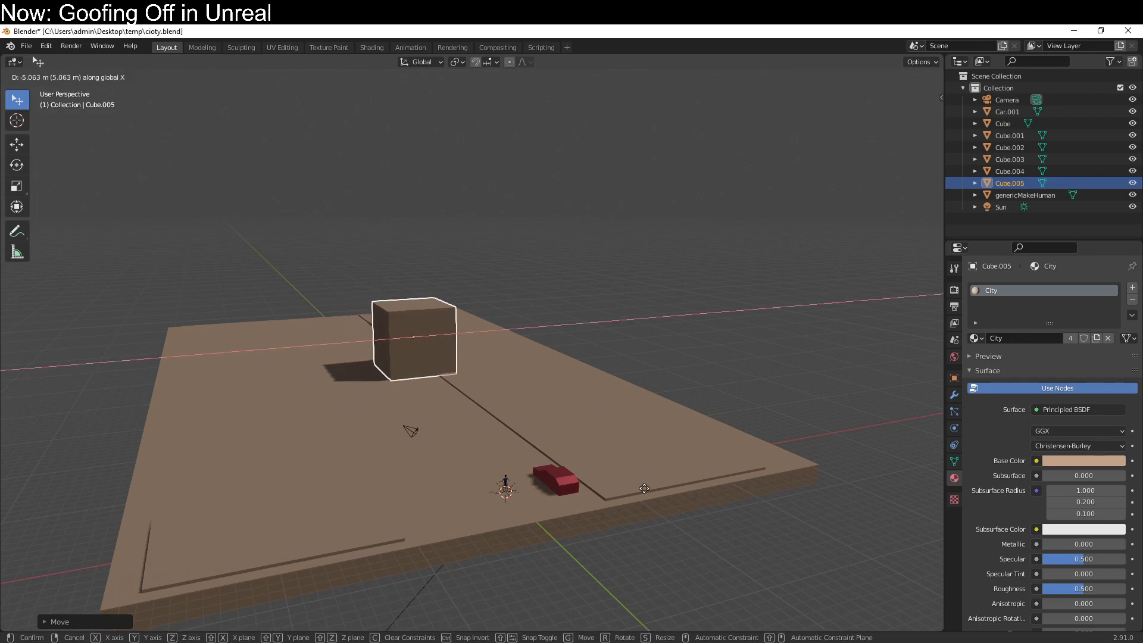
click(727, 519)
key(s)
click(805, 609)
Adjust the building cube's height along Z and move it along Y toward the slab's front edge.
key(g)
key(z)
click(804, 604)
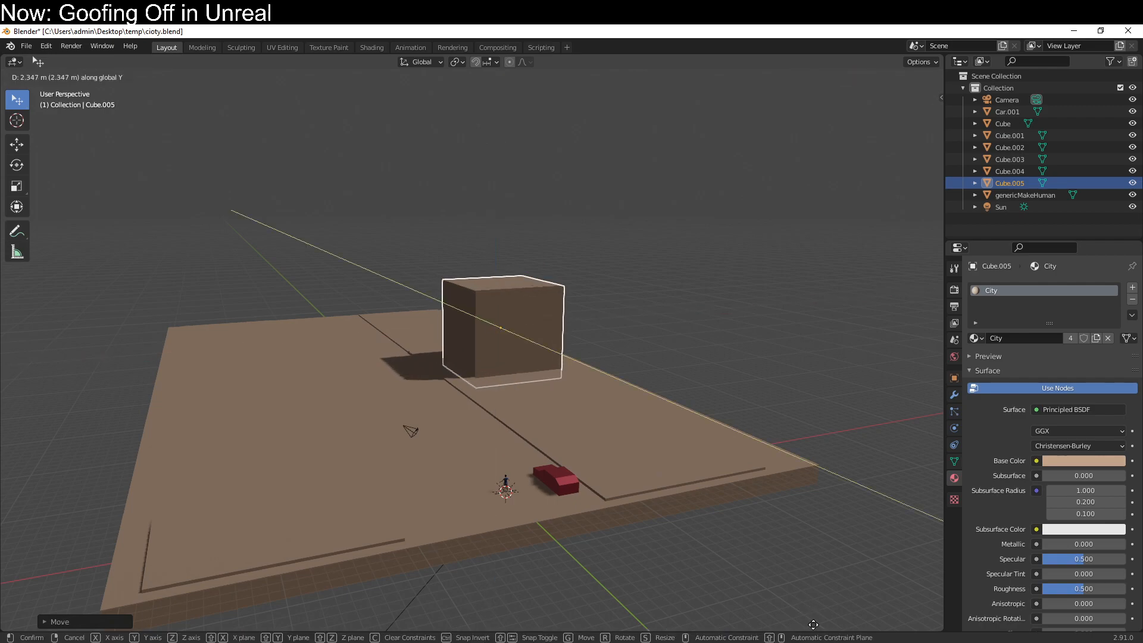
click(900, 173)
Scale the building cube along Z only, turning it into a tall tower resting on the strip.
key(s)
key(z)
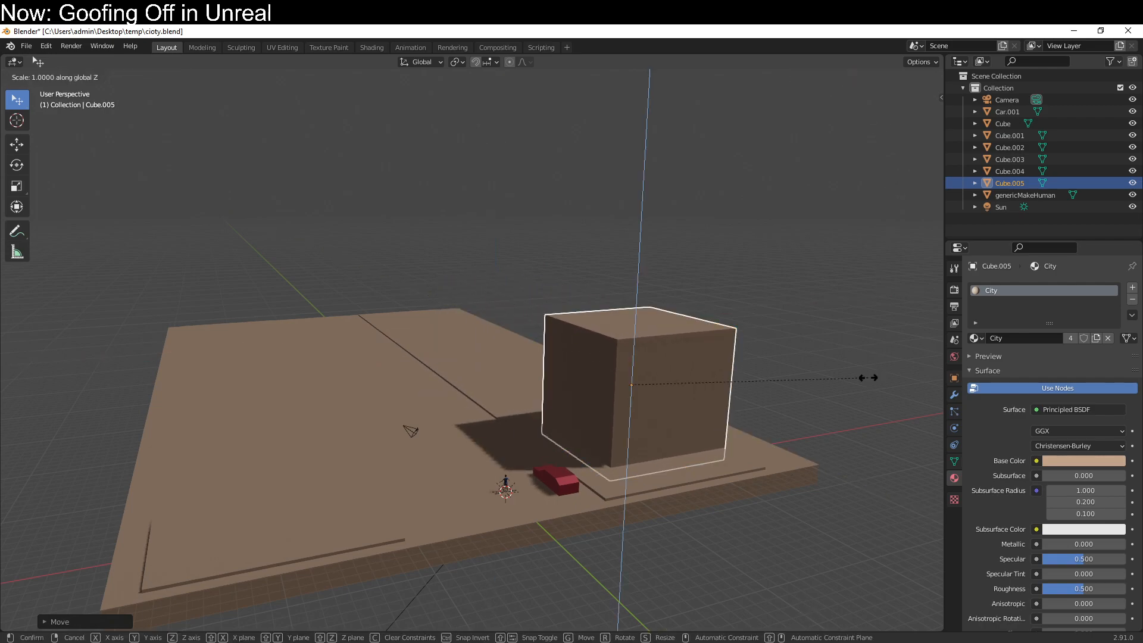
click(149, 214)
middle_drag(152, 205, 342, 337)
Move the tower about 41 m along X onto the raised strip on the opposite side of the street.
middle_drag(584, 538, 405, 551)
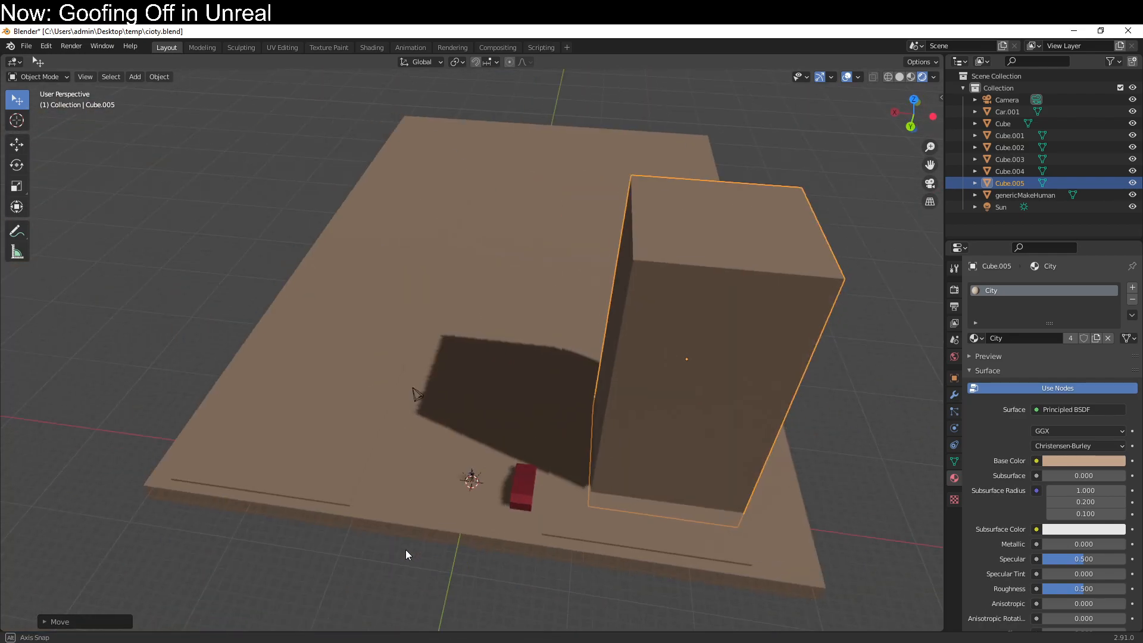
key(g)
key(x)
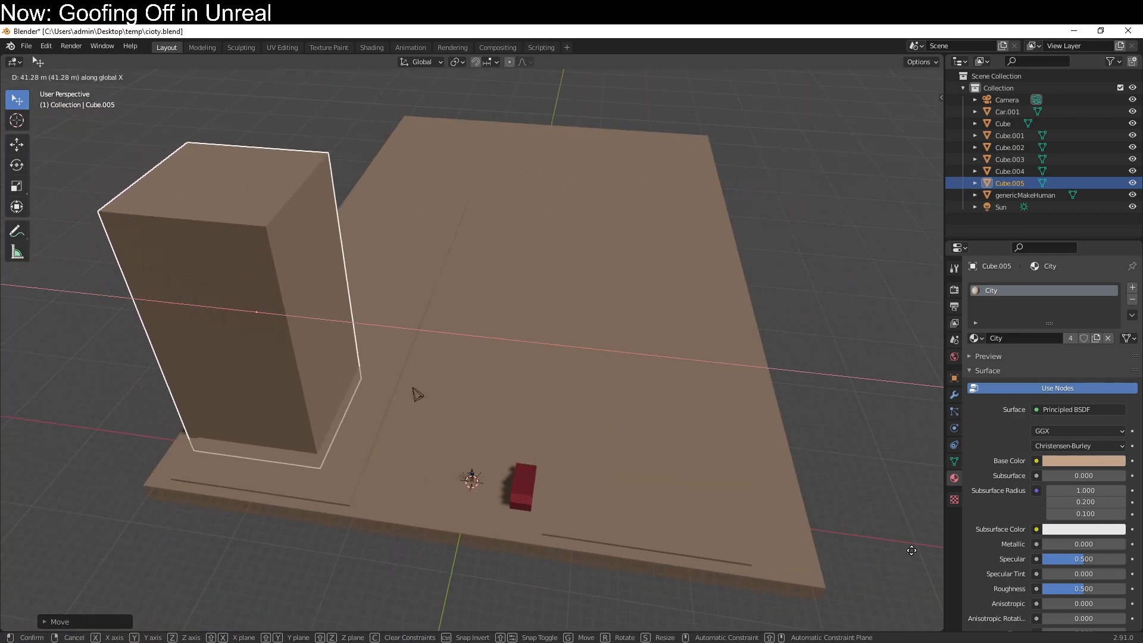
click(912, 550)
Duplicate the human figure and place the copy on the raised strip at the base of the tower.
middle_drag(880, 559, 659, 373)
click(488, 463)
key(shift+d)
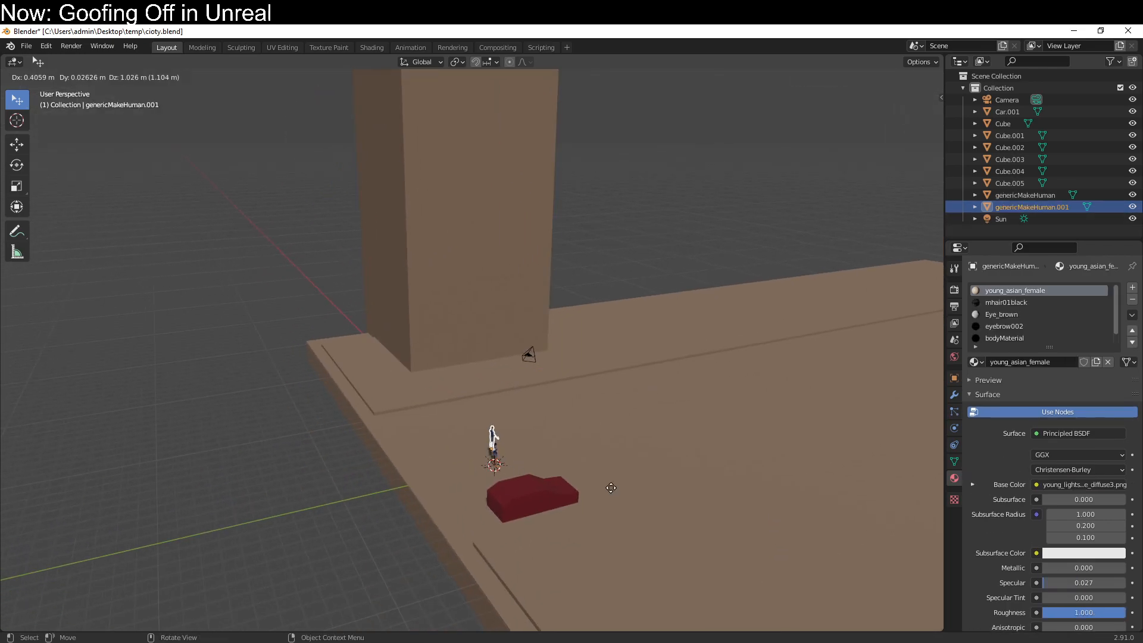
key(g)
key(x)
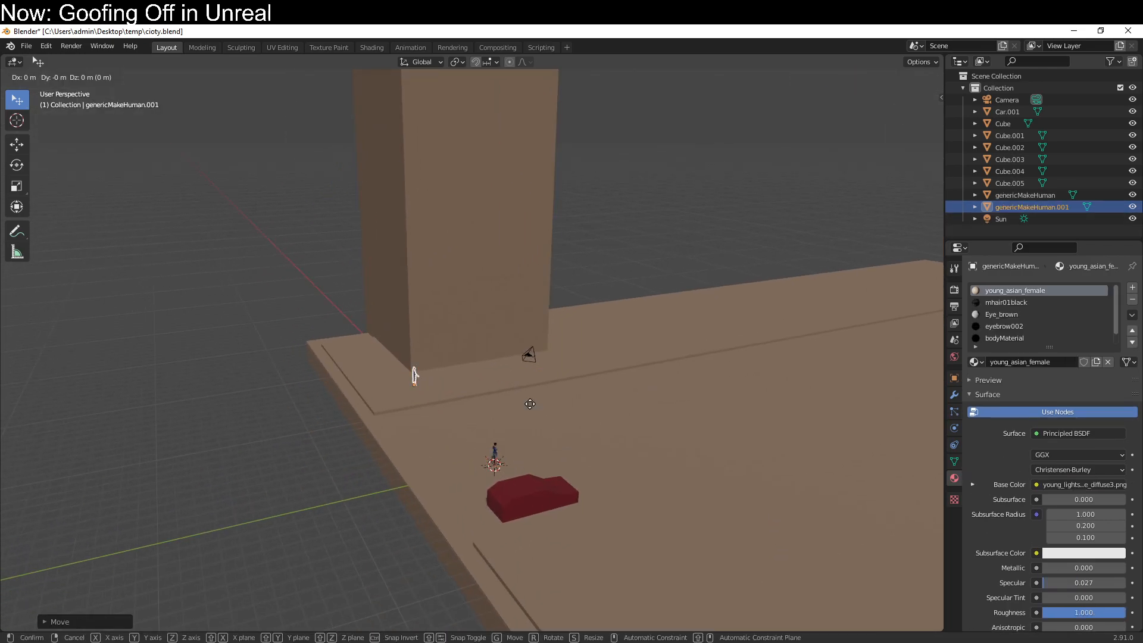
click(598, 388)
Examine the duplicated figure up close and from a distance to judge its scale against the tower.
middle_drag(578, 419, 618, 469)
key(g)
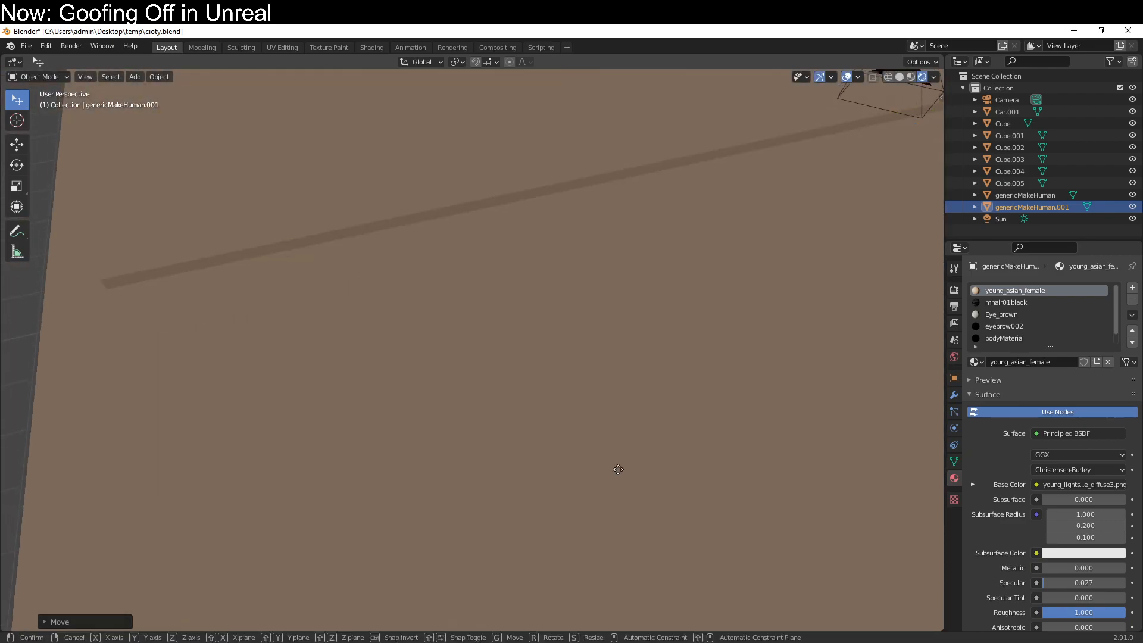
key(Escape)
key(KP_Decimal)
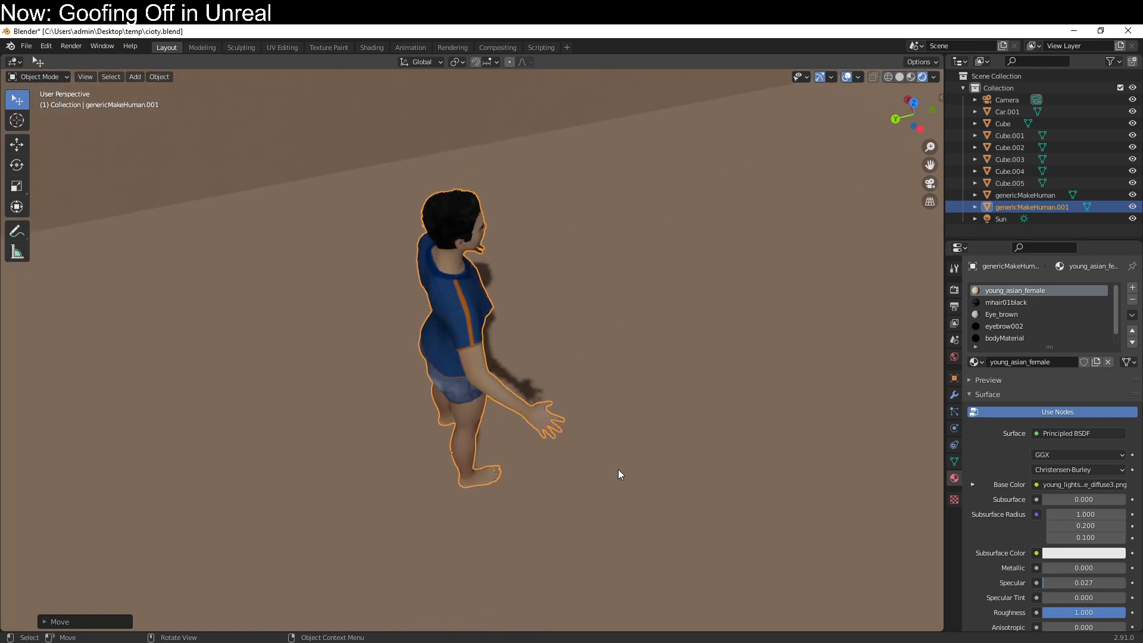
scroll(613, 357, down, 4)
middle_drag(615, 327, 568, 439)
scroll(714, 432, up, 2)
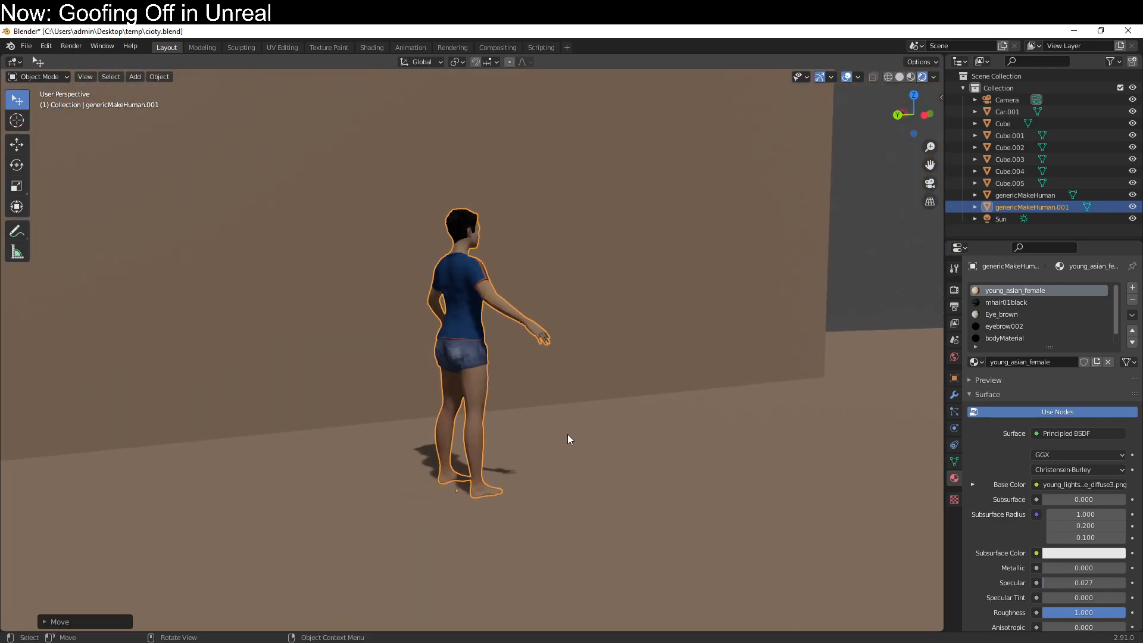
scroll(568, 439, down, 5)
scroll(567, 439, down, 4)
middle_drag(551, 327, 620, 520)
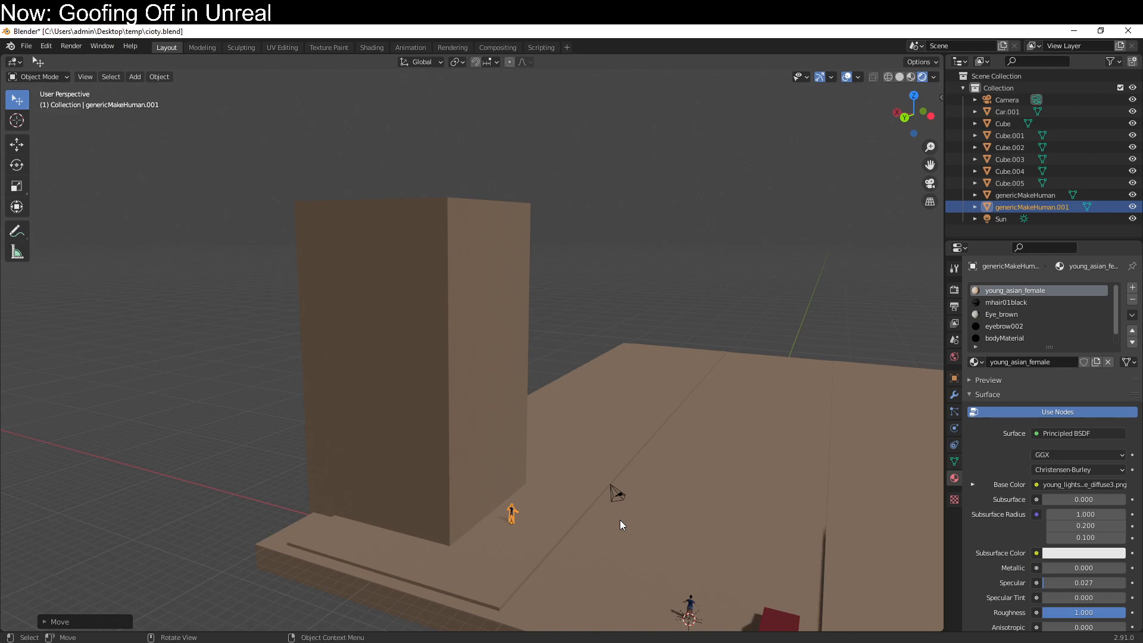
Raise the tower several metres along Z so its base hangs clear above the raised sidewalk and the human figure.
middle_drag(620, 520, 577, 523)
scroll(564, 532, up, 5)
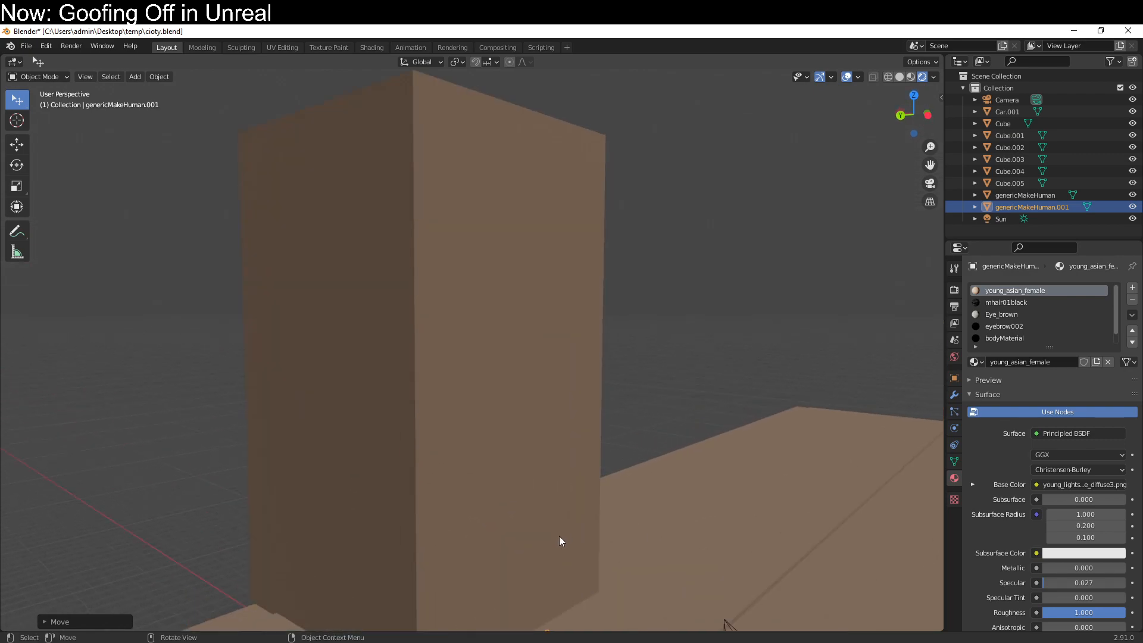
middle_drag(477, 545, 395, 522)
middle_drag(496, 526, 330, 453)
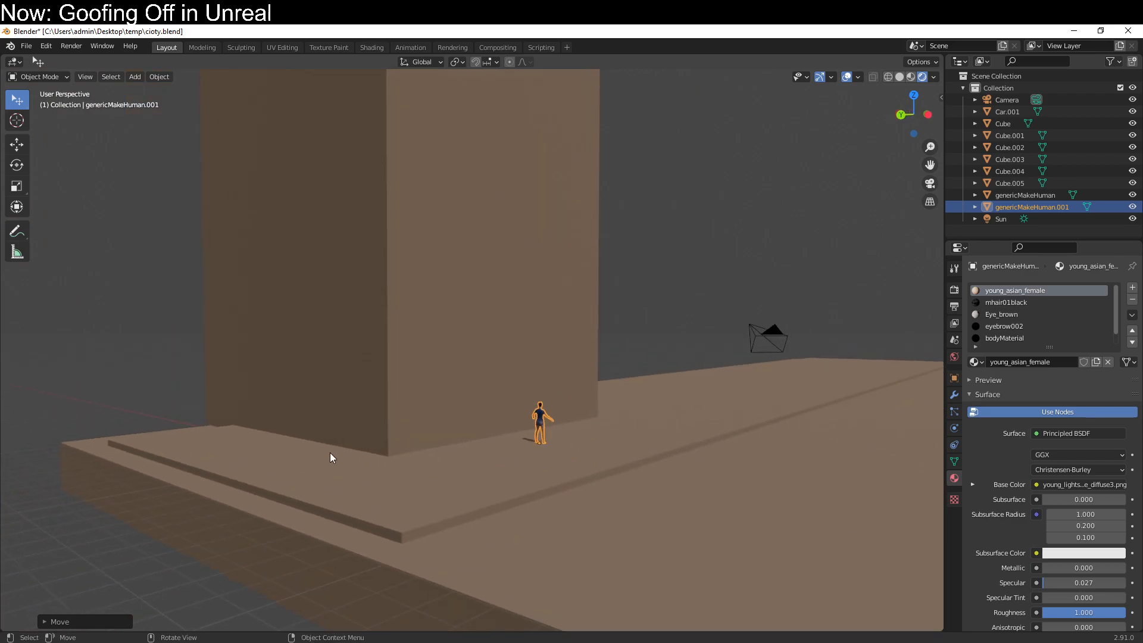
click(446, 387)
key(z)
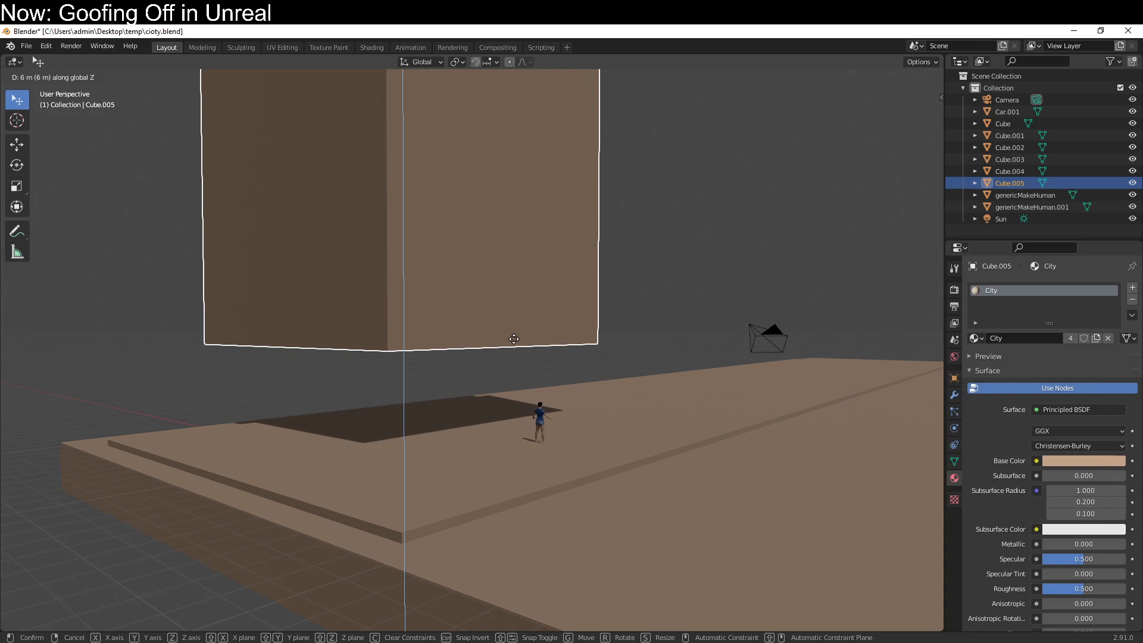
click(515, 315)
Duplicate the tower in place and clear the copy's location and scale to get a default-size cube.
key(shift+d)
right_click(591, 421)
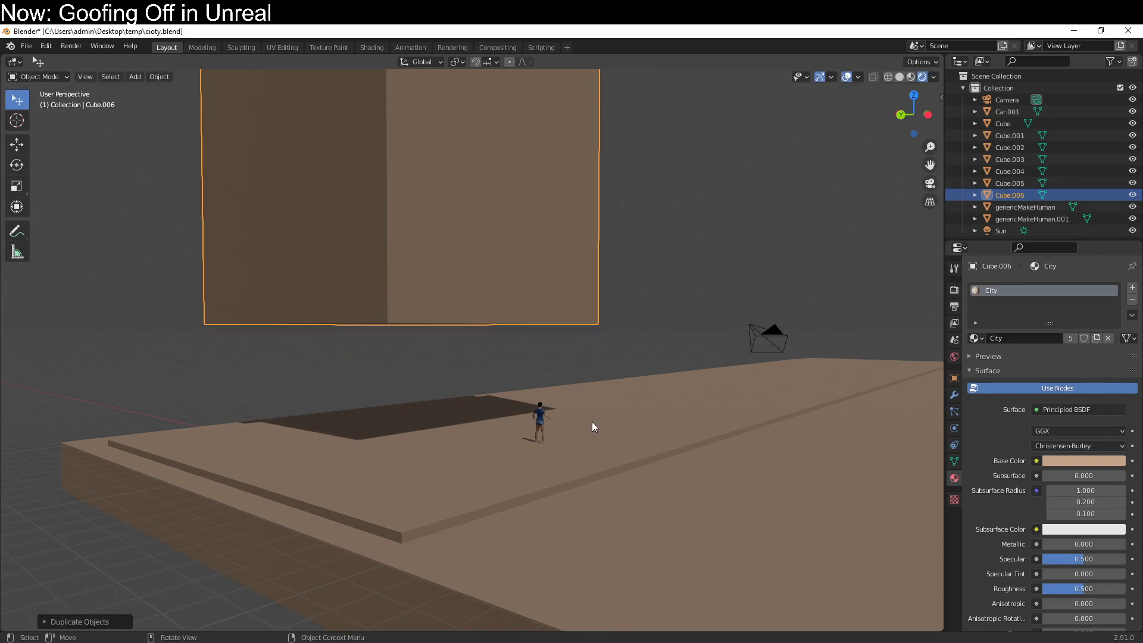
key(alt+g)
key(alt+s)
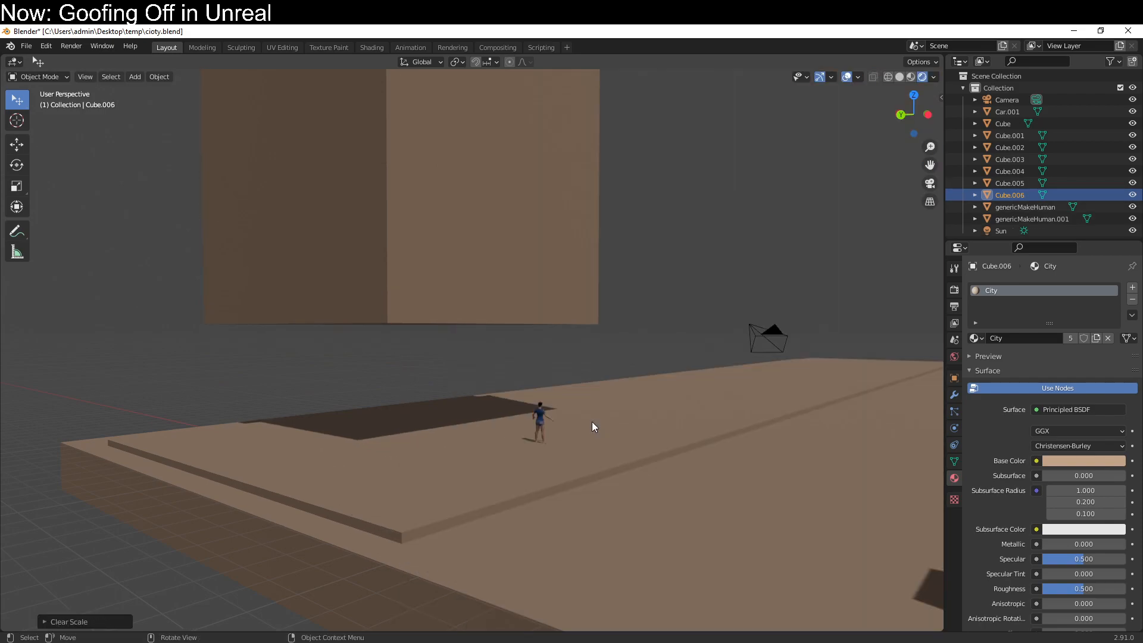
Move the small cube along X onto the raised sidewalk, raising it 1 m and another 0.25 m along Z to rest on the surface.
key(g)
key(x)
click(802, 353)
key(g)
key(z)
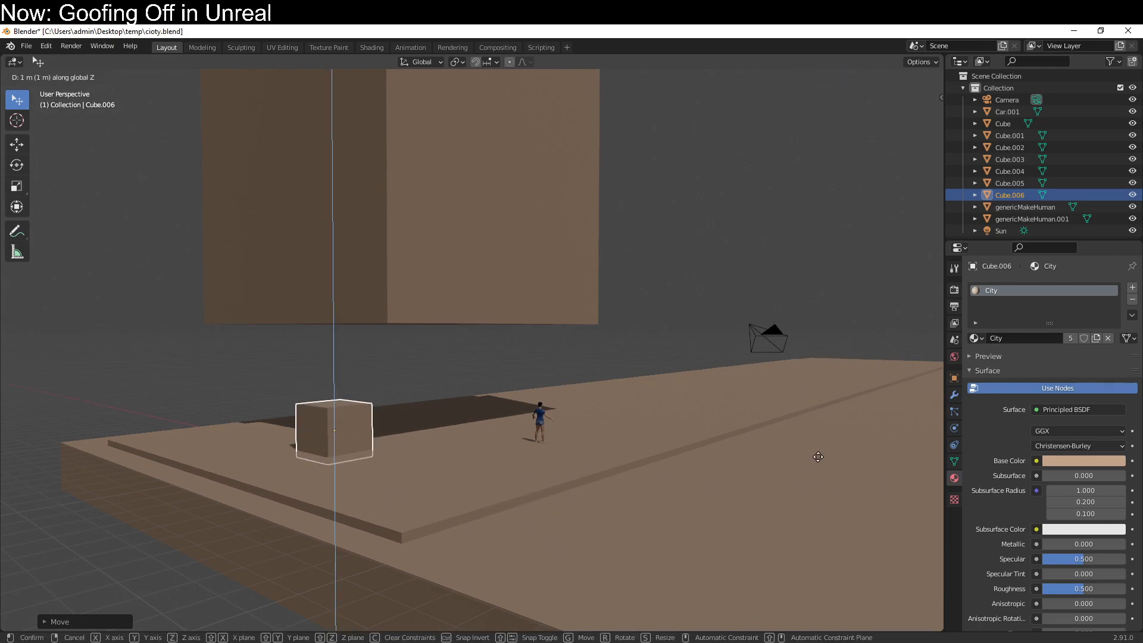
click(817, 457)
middle_drag(620, 505, 731, 420)
scroll(731, 420, up, 1)
key(g)
key(z)
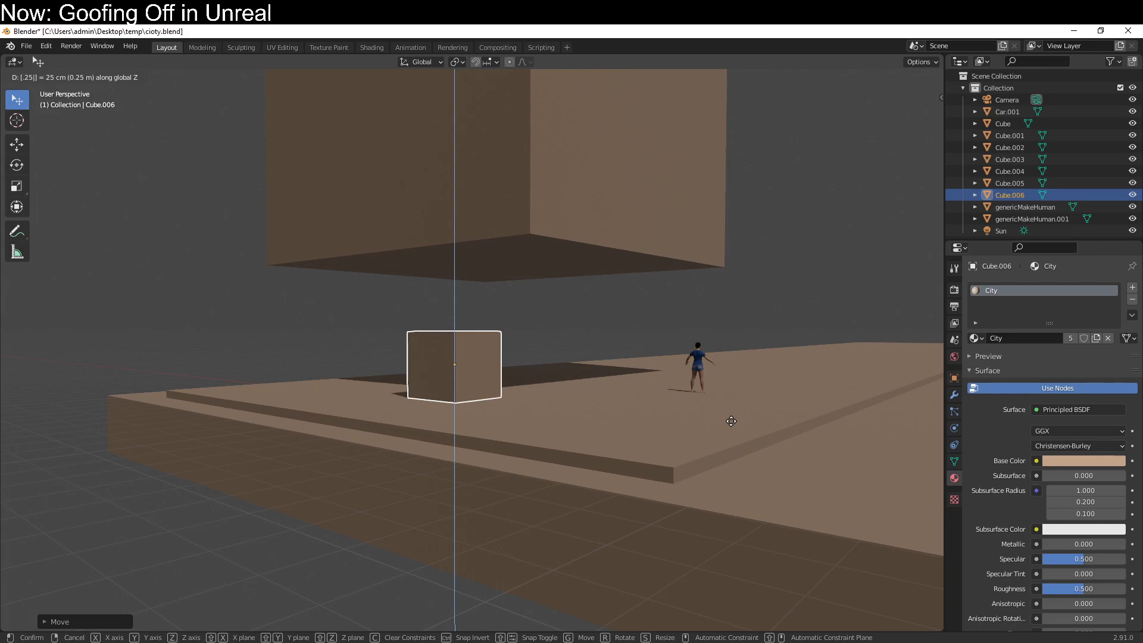
key(Return)
Move the small cube across the sidewalk so it stands directly behind the human figure.
key(g)
key(x)
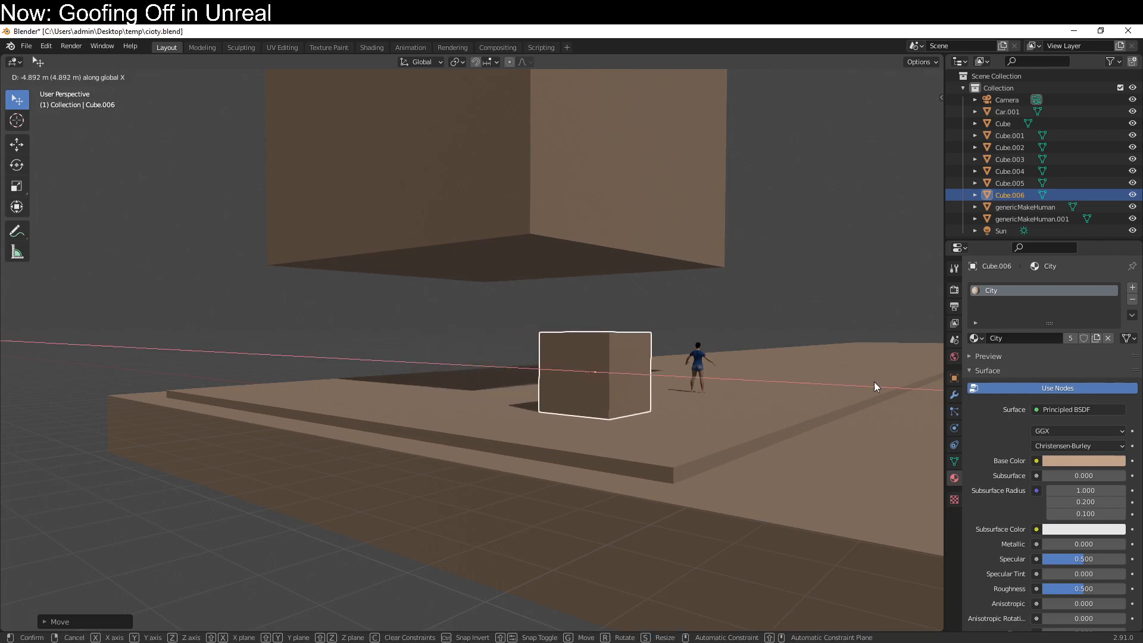
key(x)
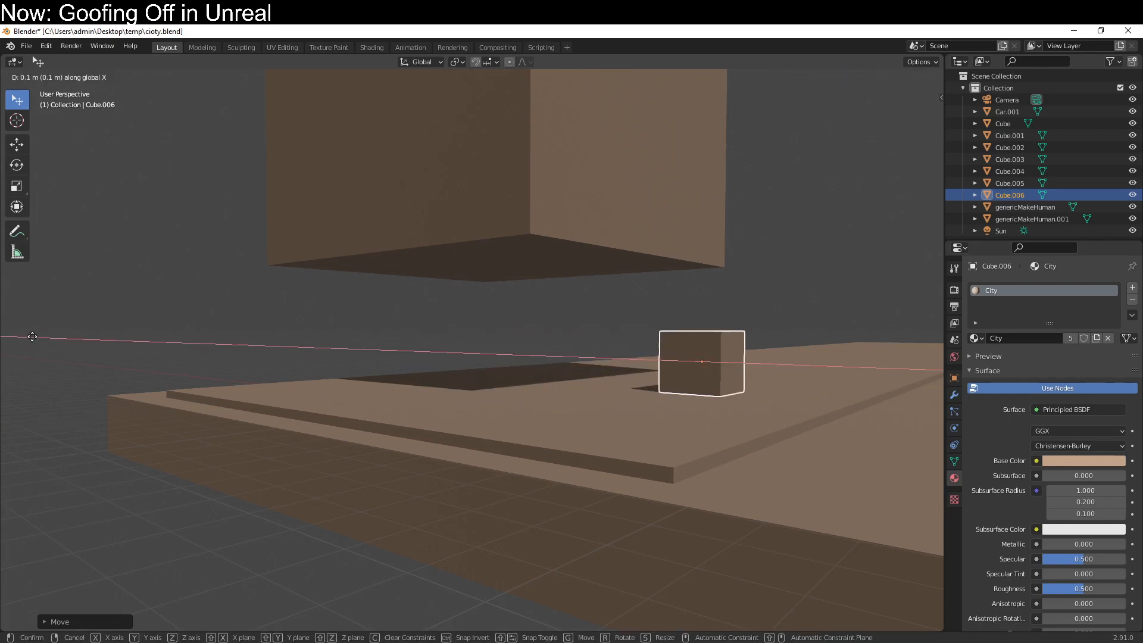
click(6, 339)
Walk through the scene at eye level to compare the human figures with the car, the small cube and the tower.
middle_drag(583, 540, 502, 576)
shift+middle_drag(618, 527, 631, 440)
scroll(575, 439, up, 5)
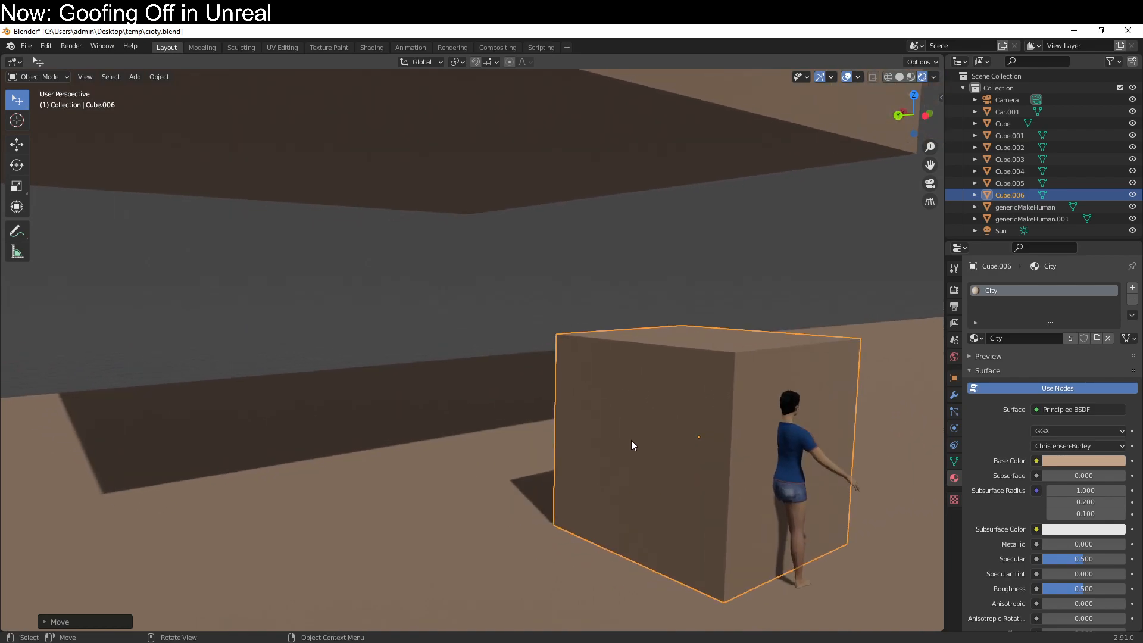
key(shift+grave)
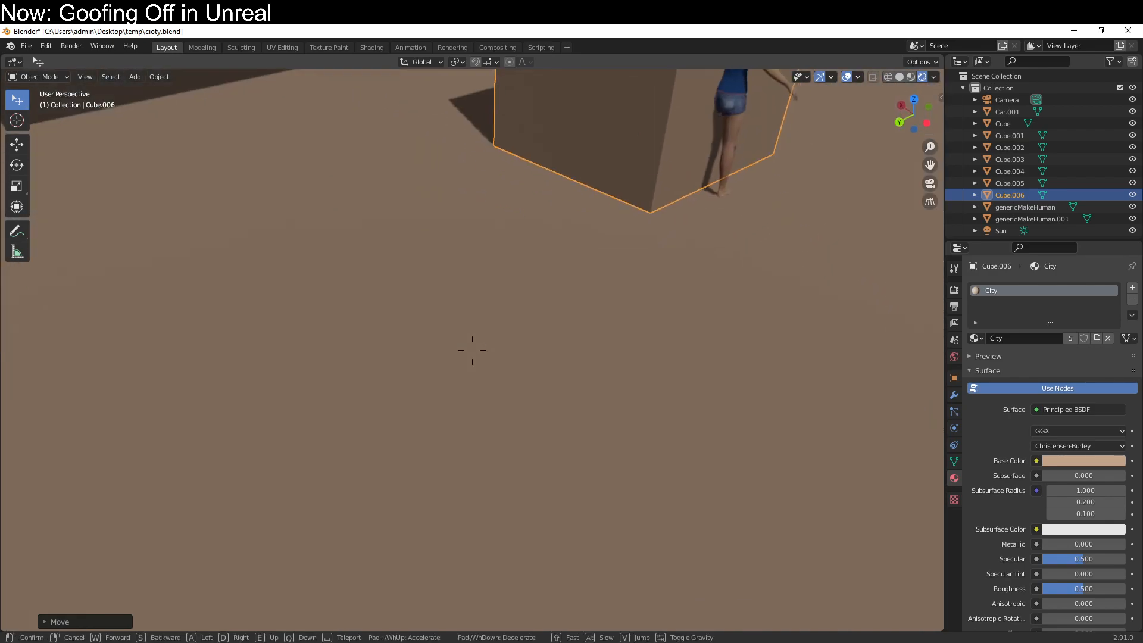
key(w)
key(w)
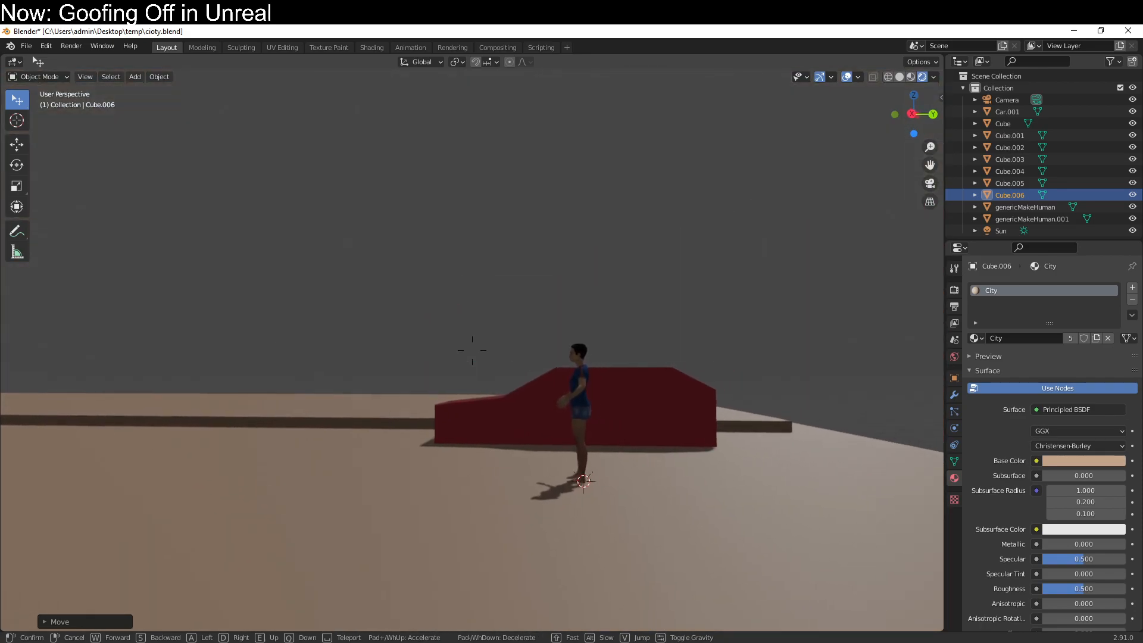
key(w)
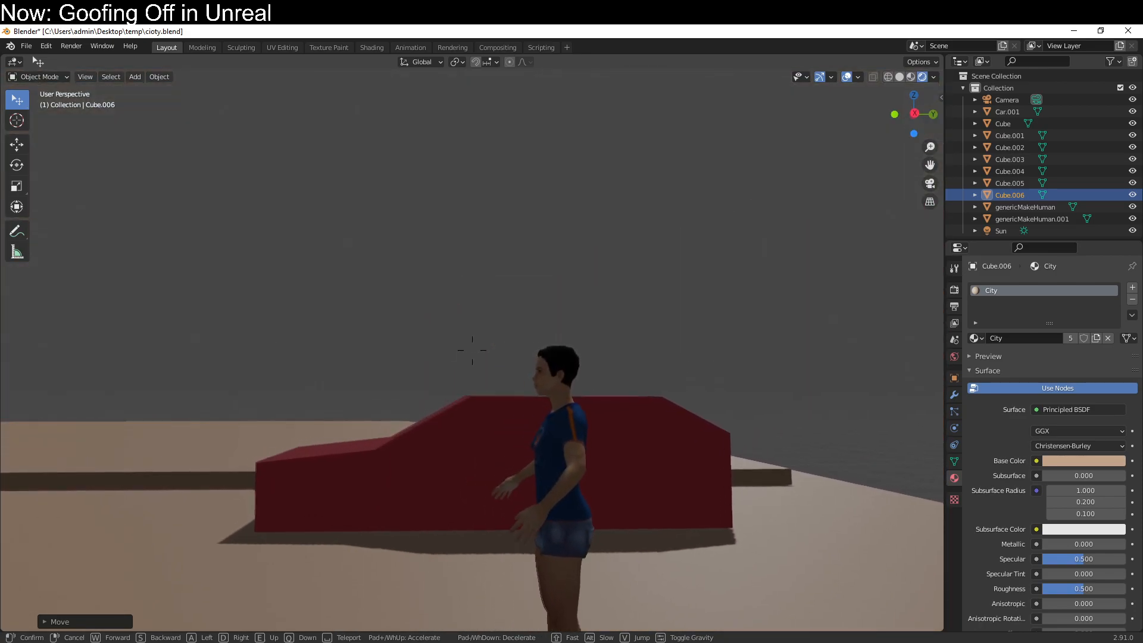
key(w)
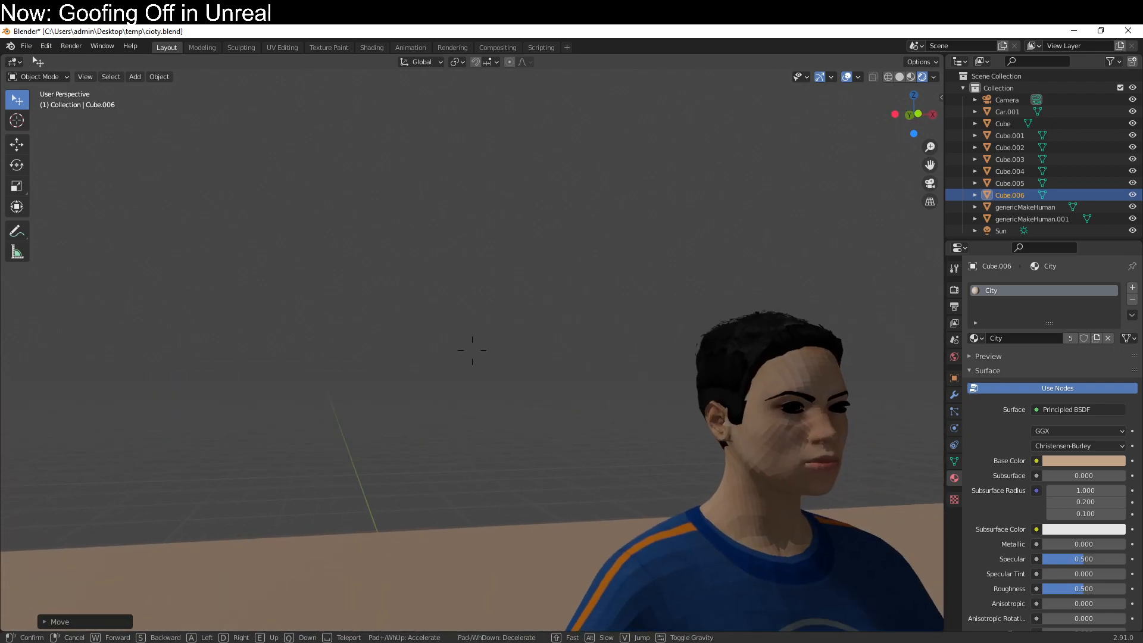
key(w)
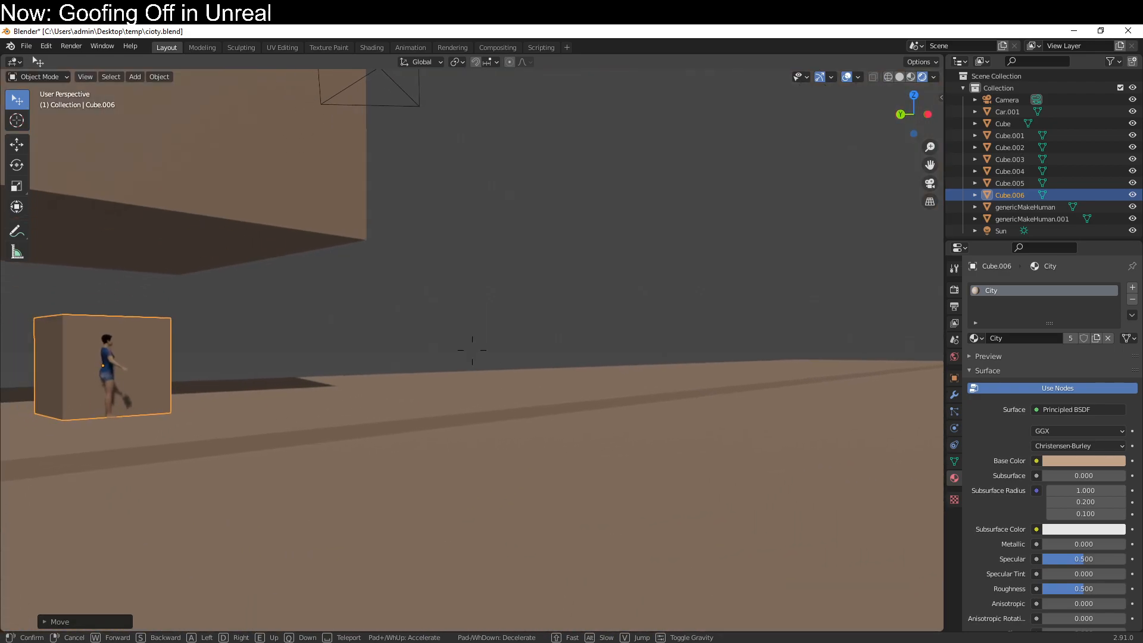
key(w)
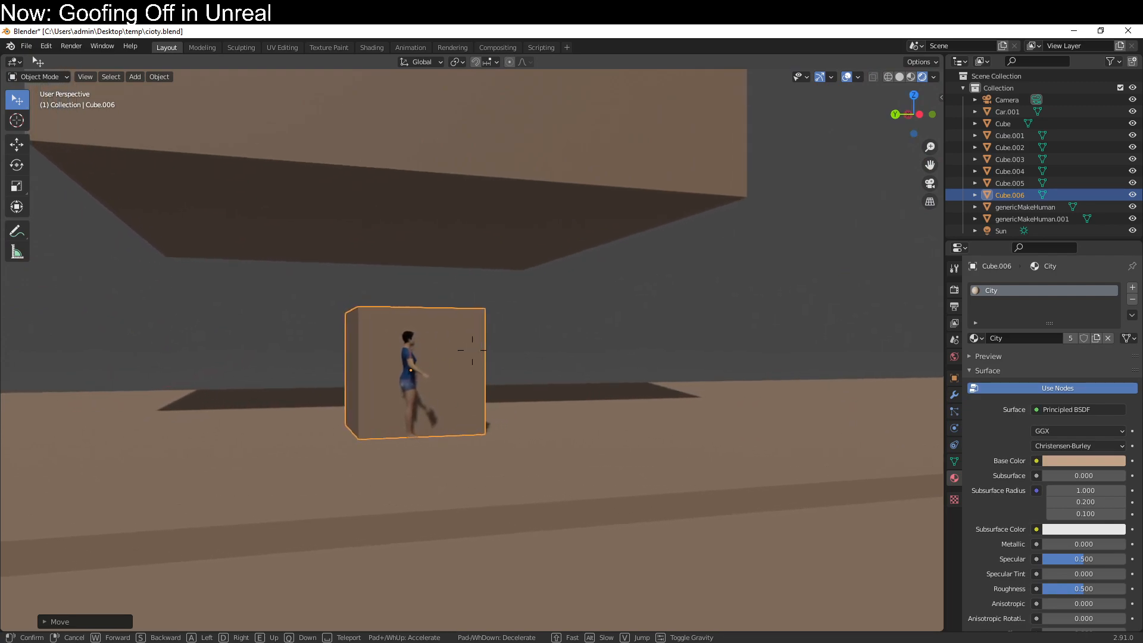
key(w)
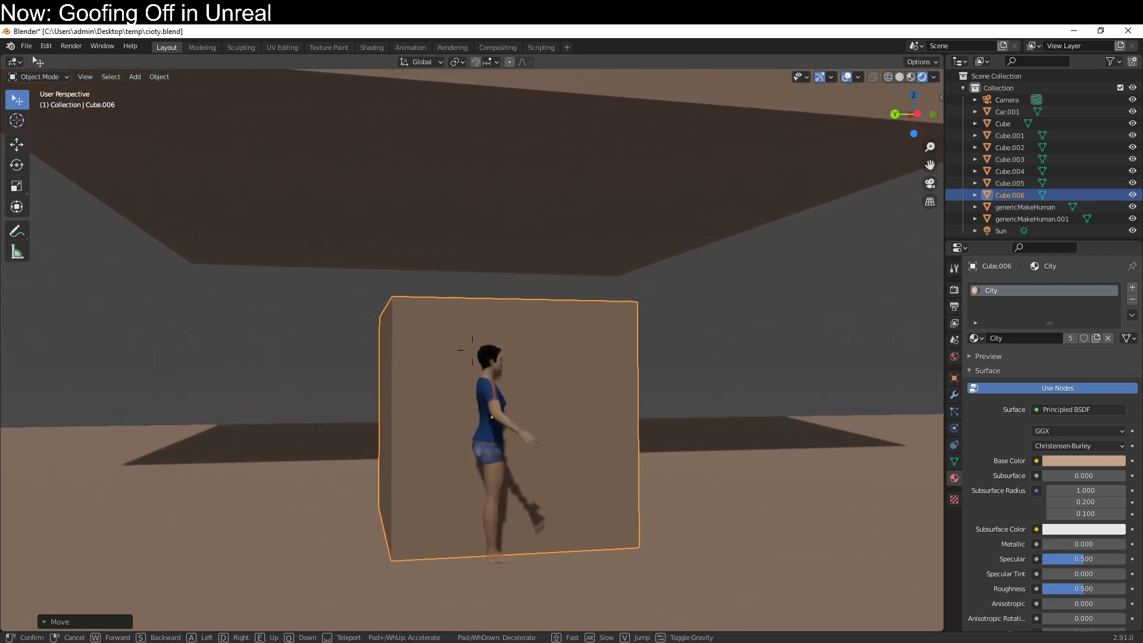
key(w)
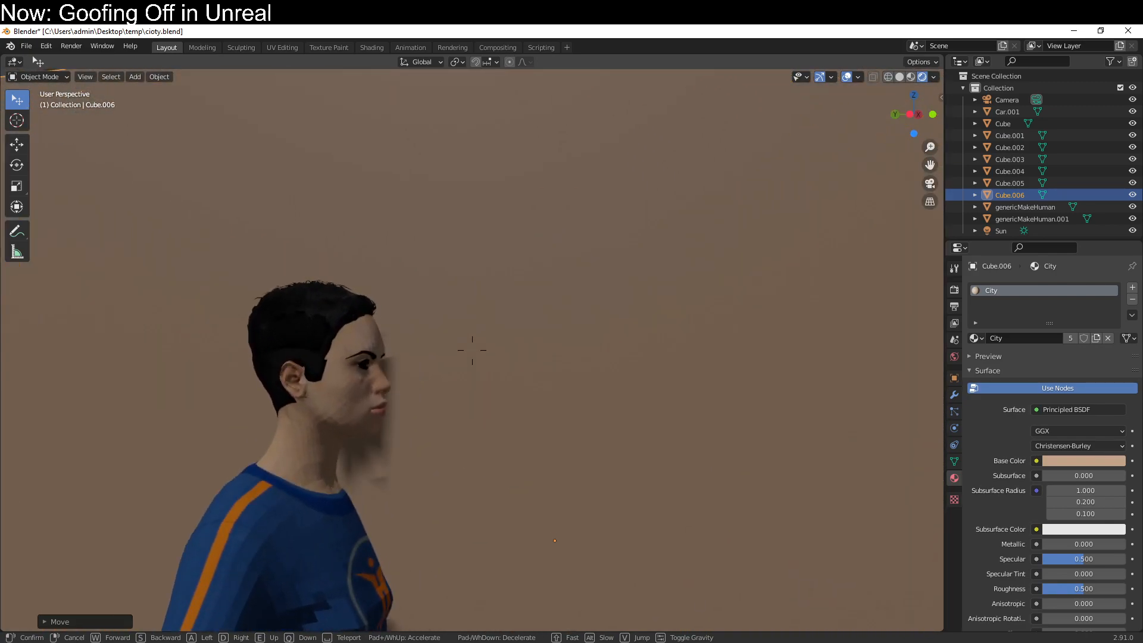
key(s)
key(w)
key(a)
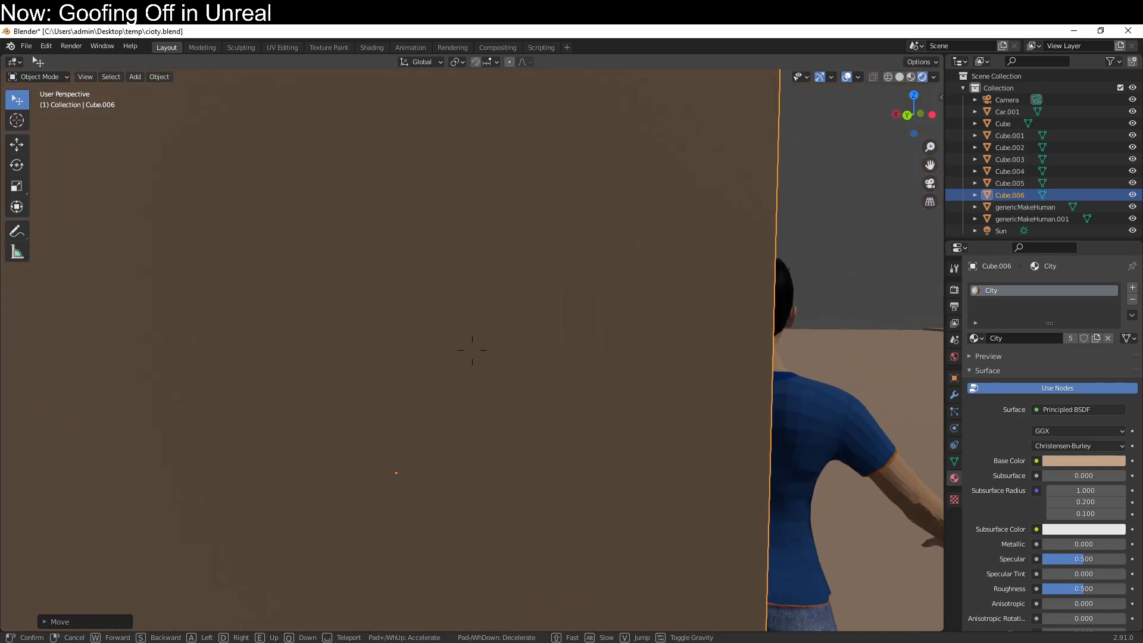
key(d)
key(d)
key(s)
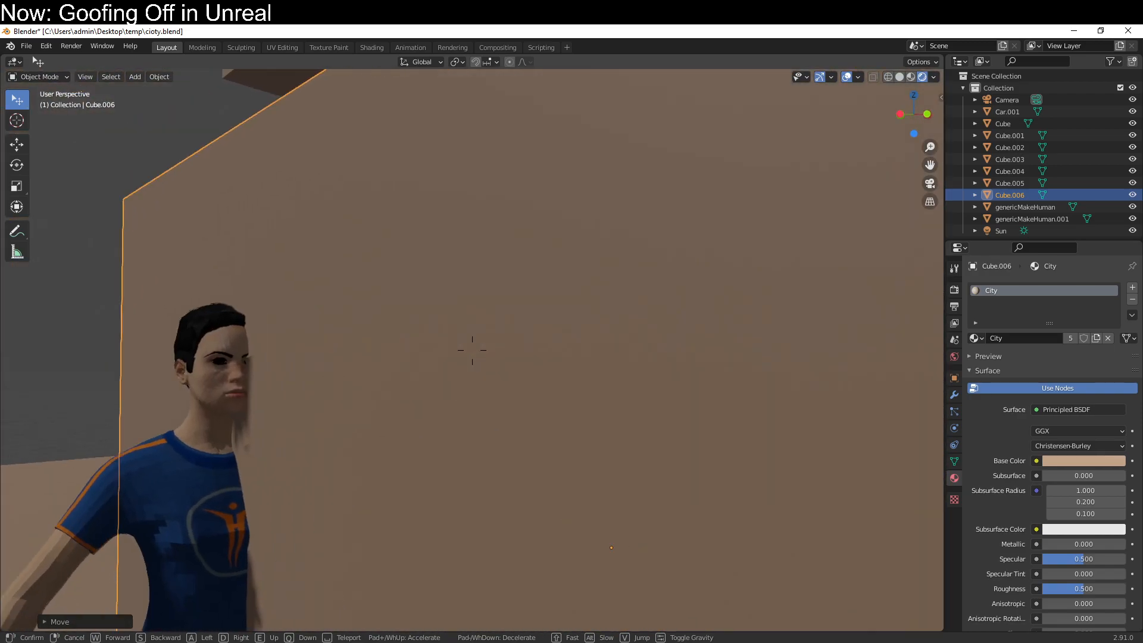
key(Escape)
Raise the small cube's top face slightly along Z to make it taller than the human figure.
click(663, 375)
click(673, 381)
middle_drag(715, 461, 505, 398)
scroll(505, 397, down, 4)
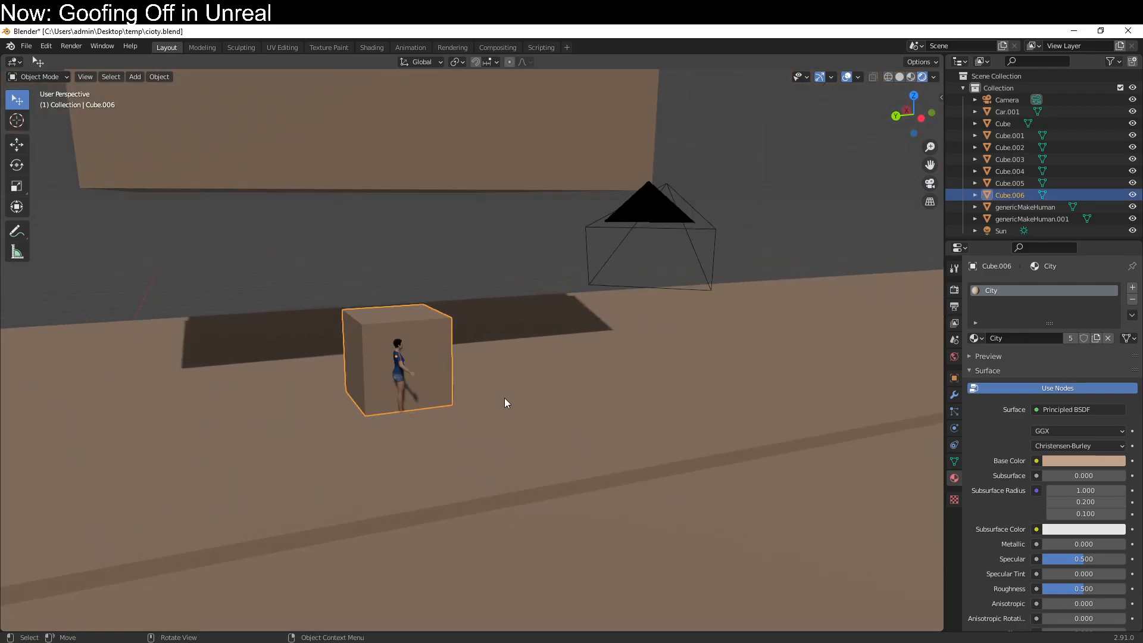
shift+middle_drag(344, 398, 481, 385)
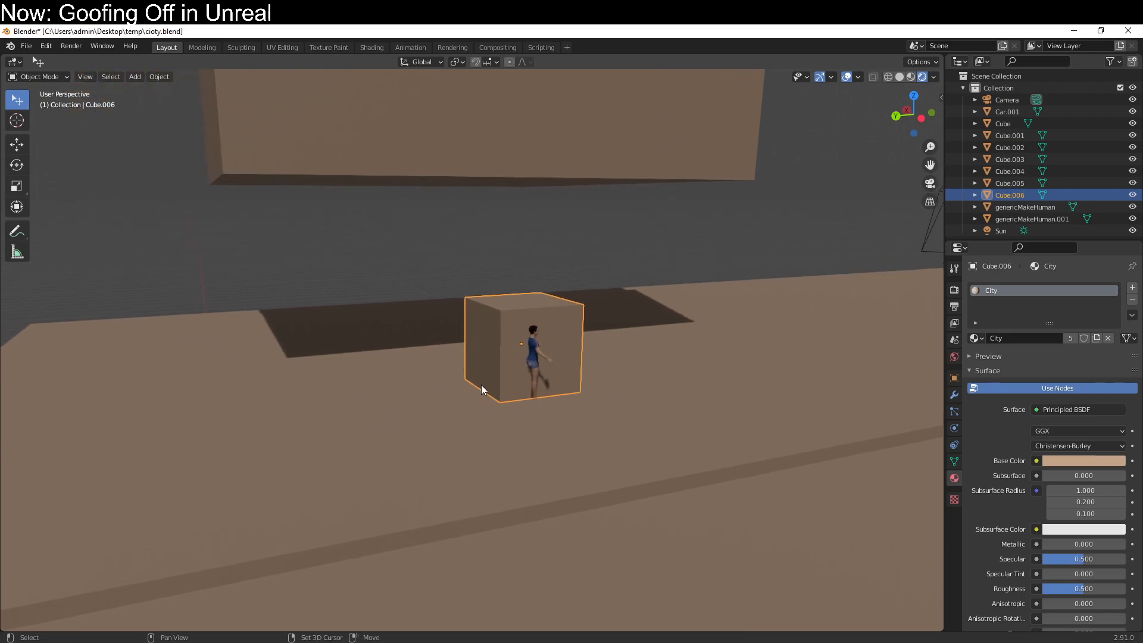
key(Tab)
click(531, 307)
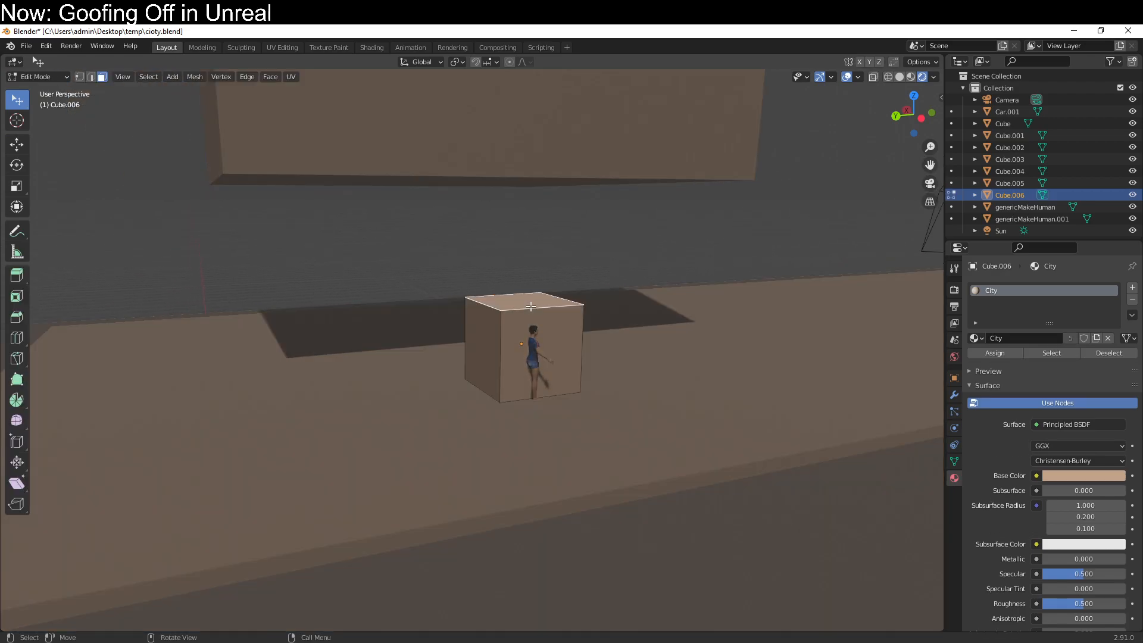
key(g)
key(z)
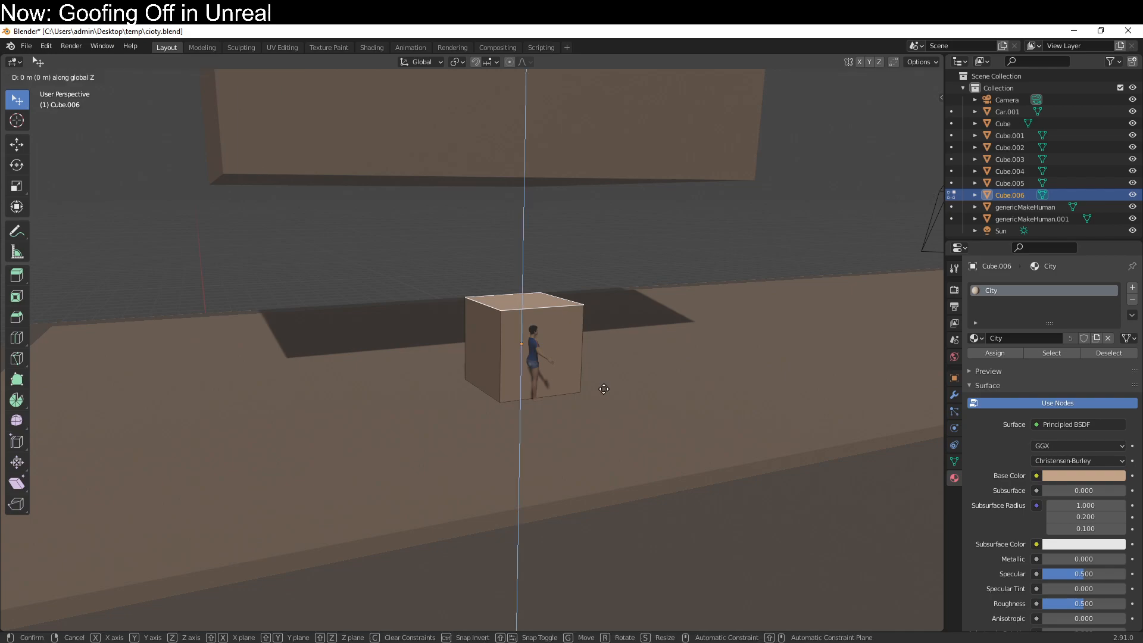
click(604, 388)
Scale the cube's entire mesh by 1.5 along the Y axis to widen it.
middle_drag(603, 389, 560, 421)
key(s)
key(x)
right_click(563, 418)
key(a)
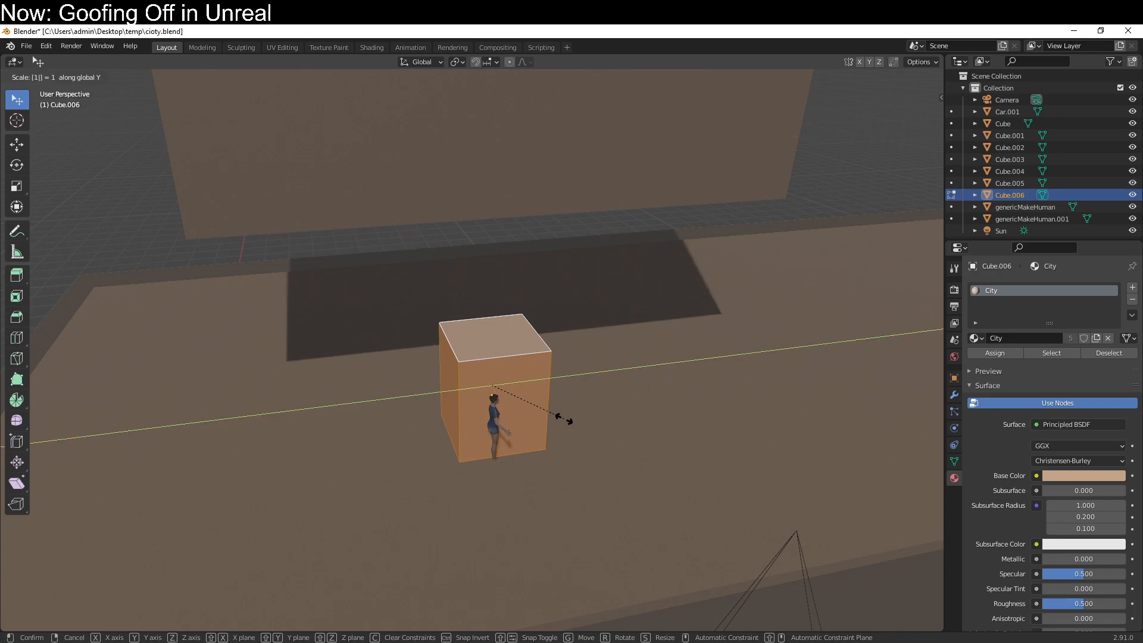
text(5)
key(Return)
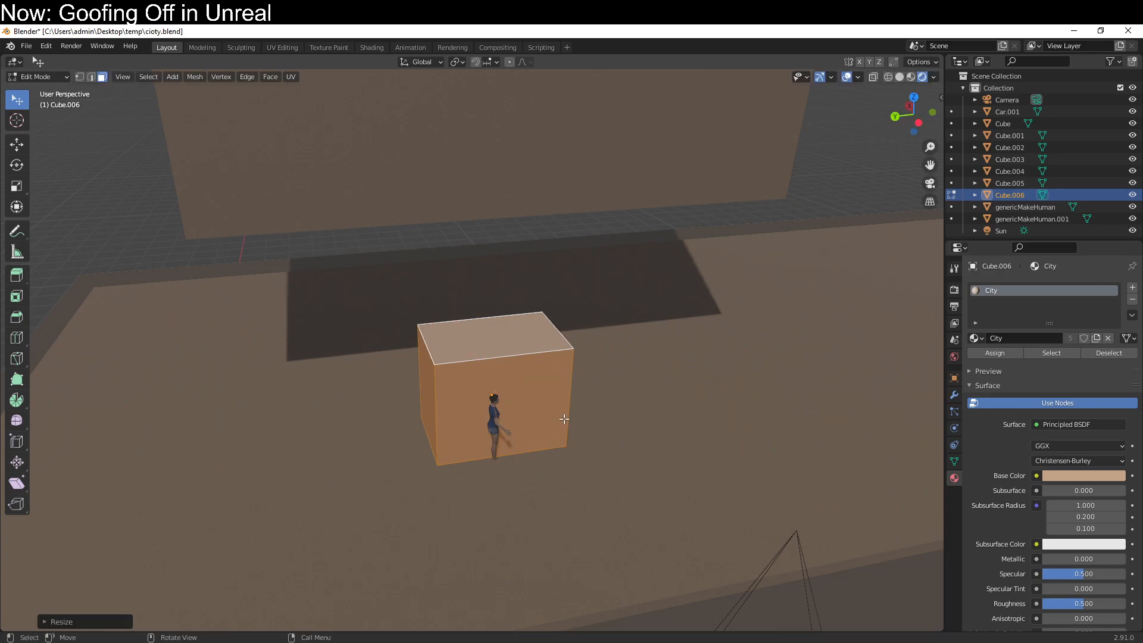
Add two vertical edge loops near the block's sides and one horizontal loop near its top, outlining a doorway on the front.
key(ctrl+r)
click(479, 352)
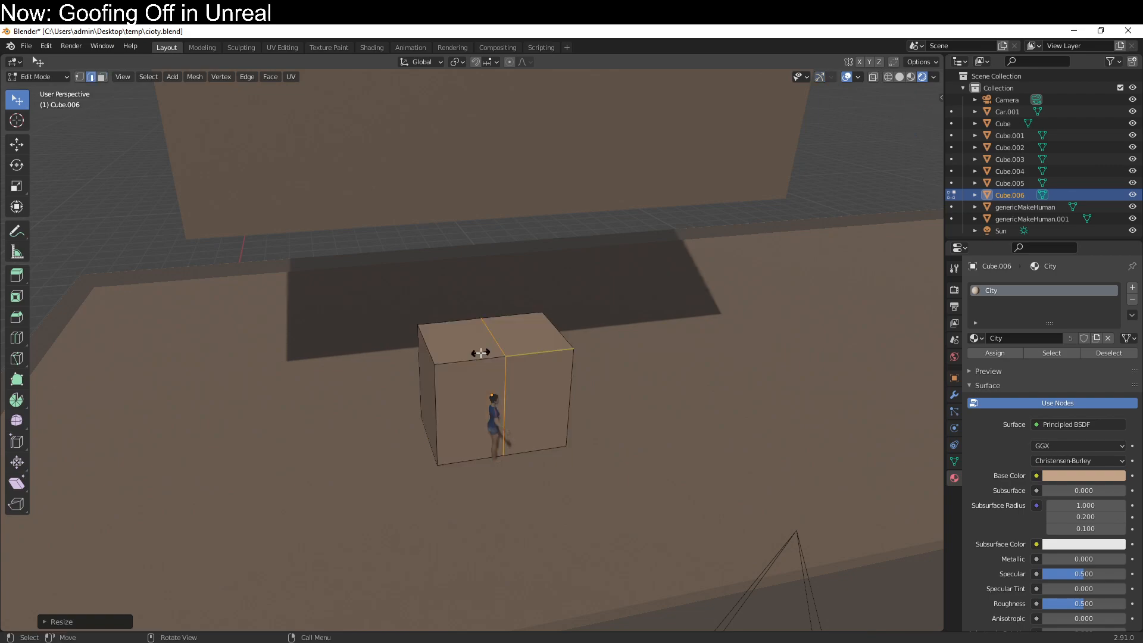
key(ctrl+r)
click(570, 357)
key(g)
key(z)
click(647, 358)
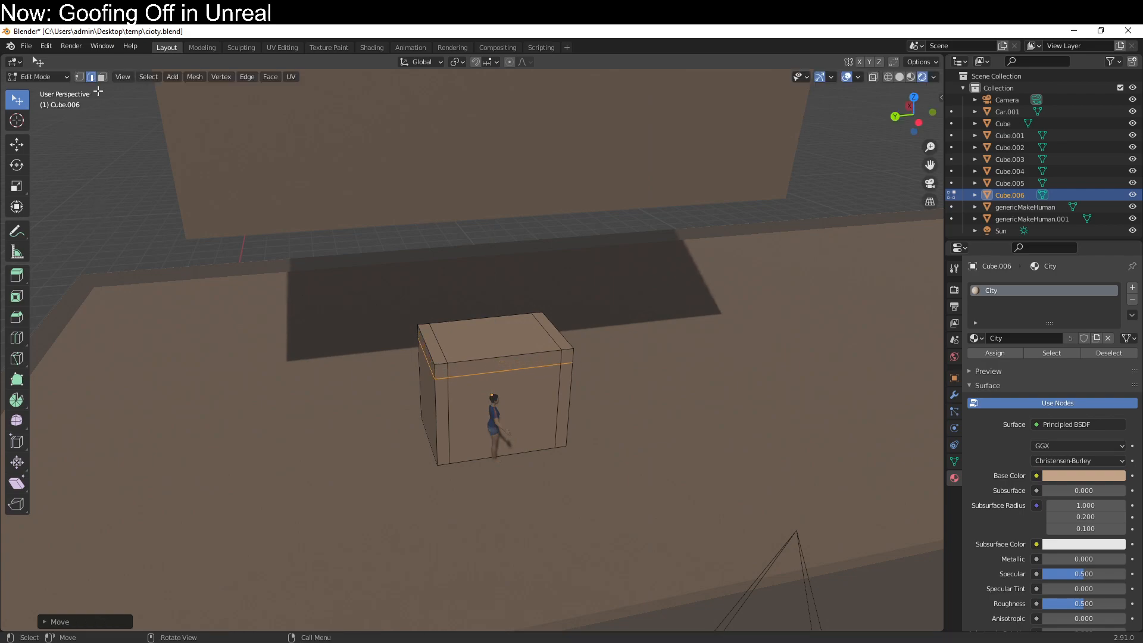
Extrude the large framed face on the block's front inward to form a doorway recess.
click(530, 434)
middle_drag(544, 538, 570, 539)
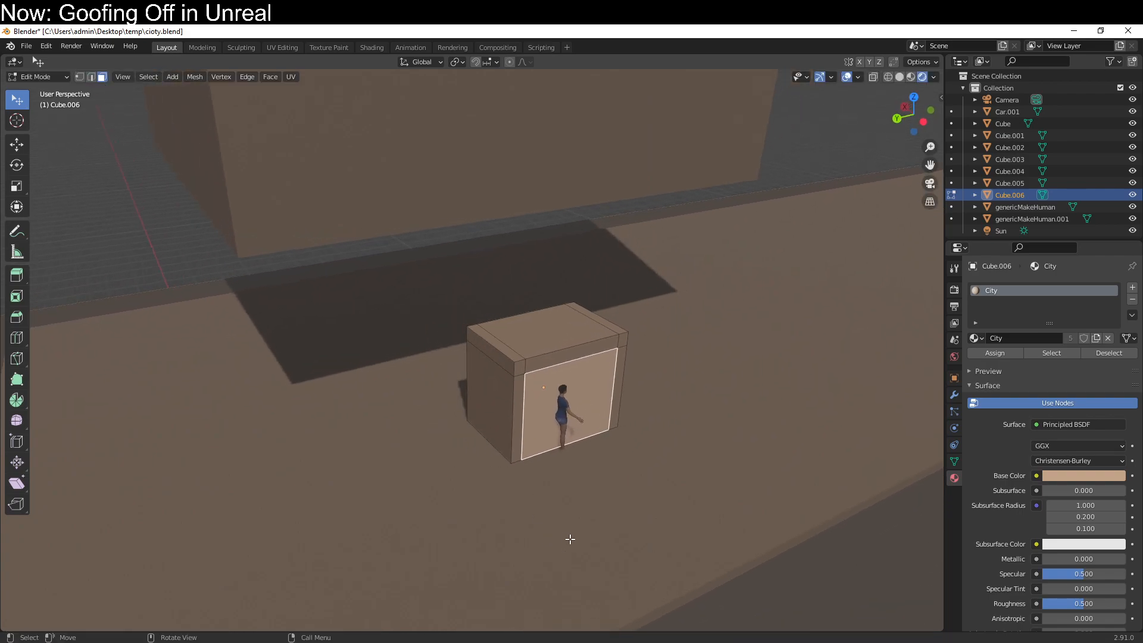
key(e)
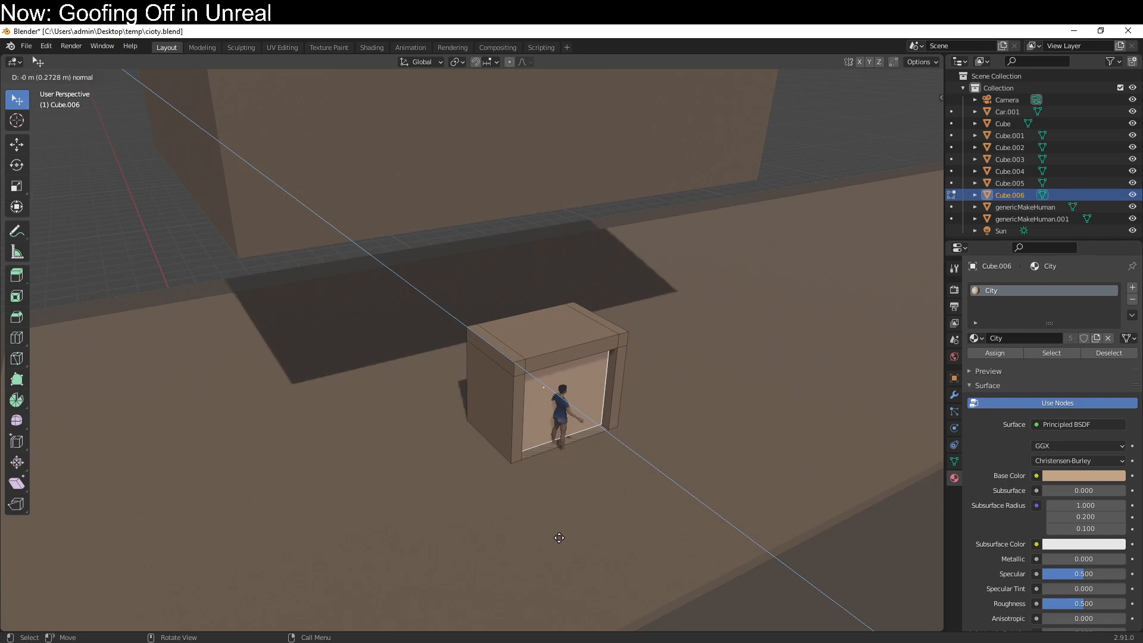
click(570, 512)
Delete the unneeded faces at the bottom of the doorway recess and return to Object Mode.
key(x)
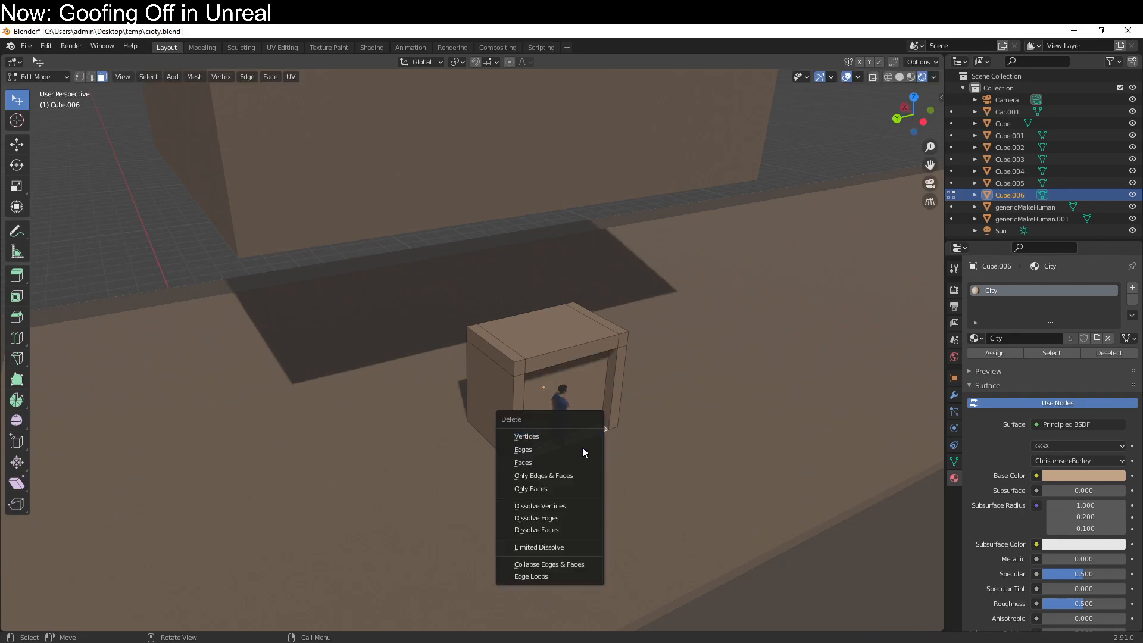
click(580, 458)
key(x)
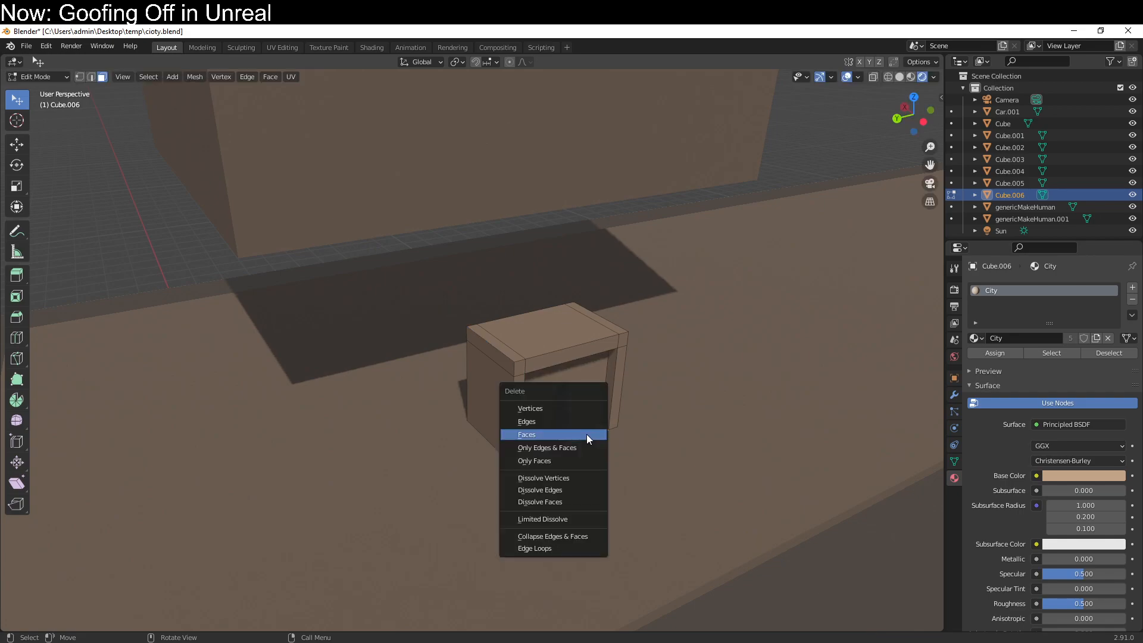
click(586, 434)
key(Tab)
Lower the raised tower along Z until its base meets the sidewalk beside the doorway block.
middle_drag(503, 389, 559, 269)
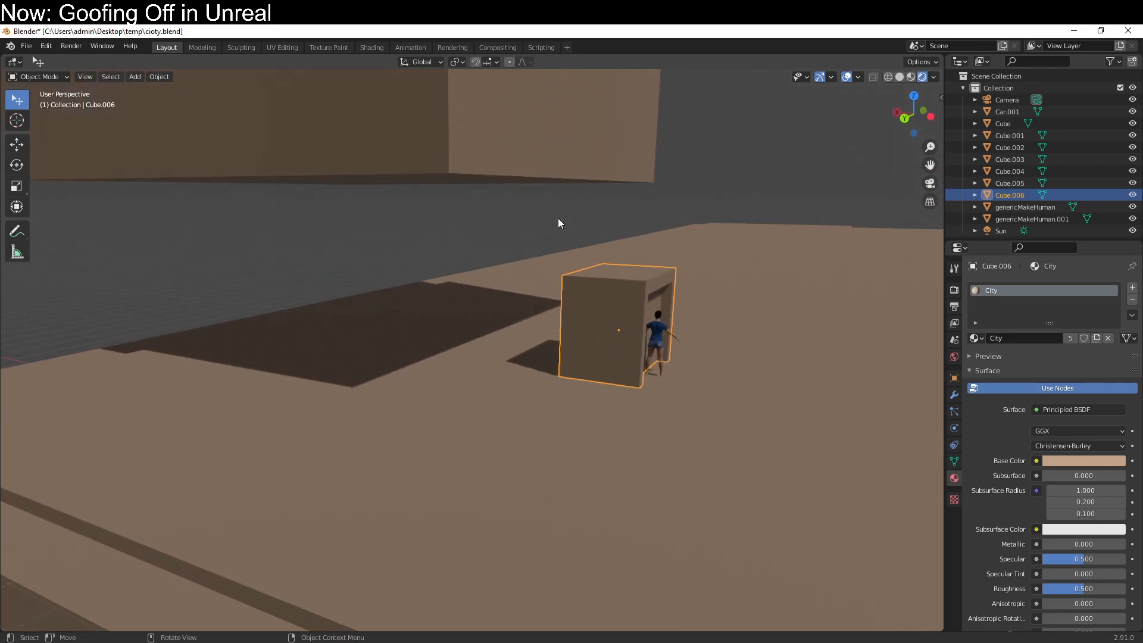
click(542, 106)
key(g)
key(z)
click(513, 323)
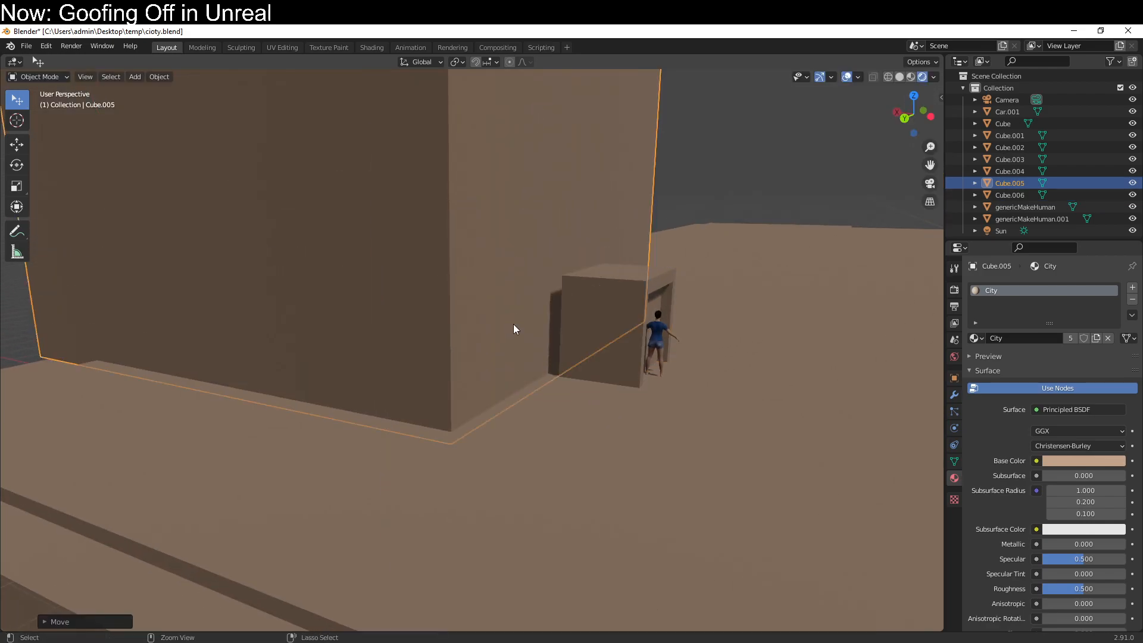
Move the doorway block along X into the tower until only its shallow frame projects from the wall.
click(591, 327)
key(g)
key(x)
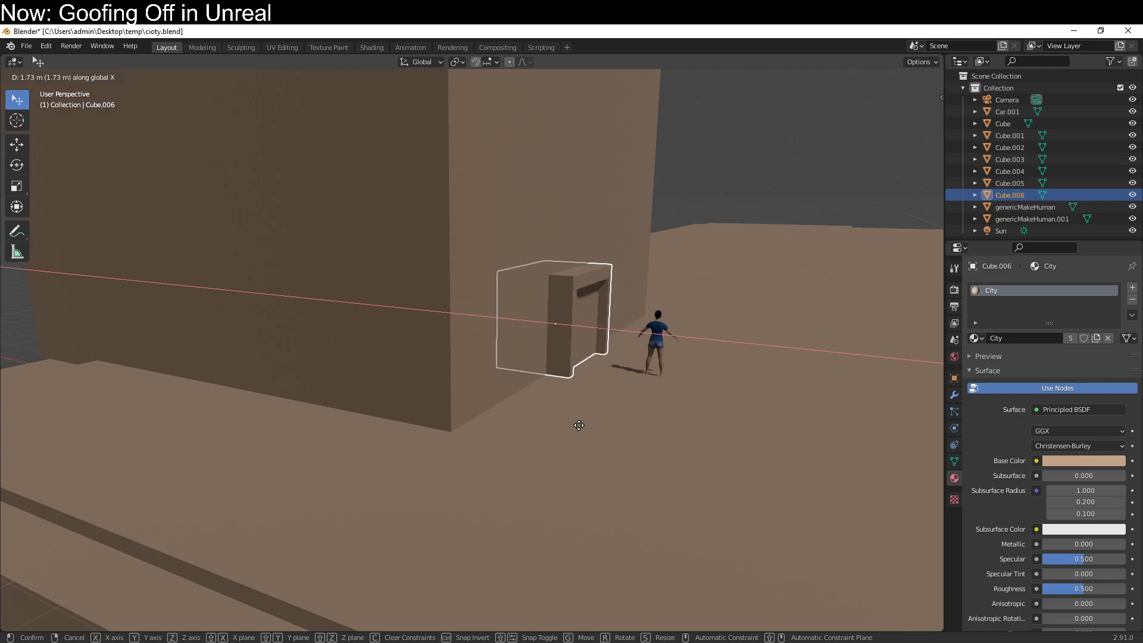
click(569, 426)
middle_drag(569, 426, 476, 407)
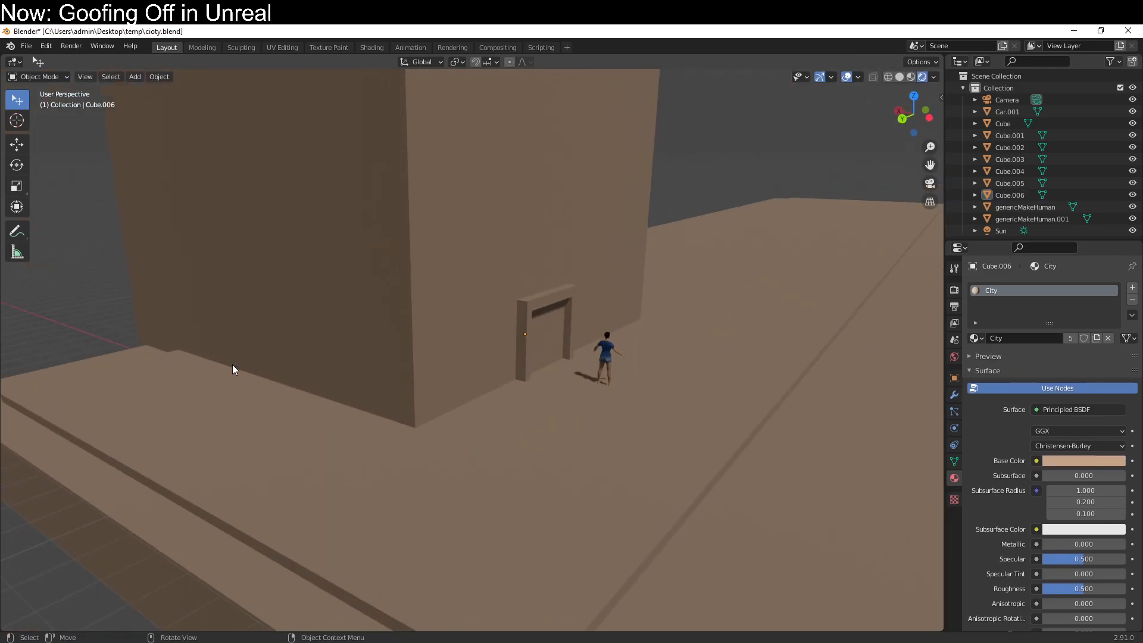
Examine the doorway in the tower wall from several angles, comparing its size with the human figure.
scroll(678, 409, down, 3)
middle_drag(679, 409, 534, 488)
middle_drag(463, 488, 768, 500)
middle_drag(709, 473, 497, 401)
scroll(469, 383, up, 2)
scroll(499, 449, up, 4)
middle_drag(500, 455, 357, 449)
middle_drag(449, 475, 510, 478)
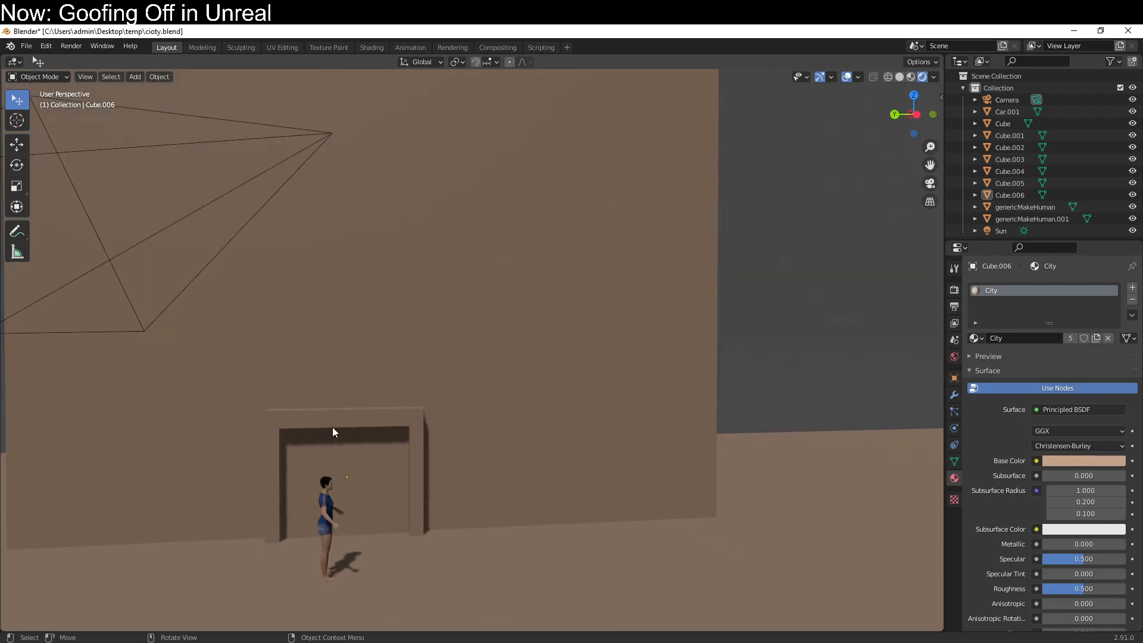
Widen the tower along the Y axis, leaving the doorway block unscaled.
scroll(235, 430, down, 3)
middle_drag(235, 429, 359, 339)
click(358, 339)
key(s)
key(x)
key(x)
key(y)
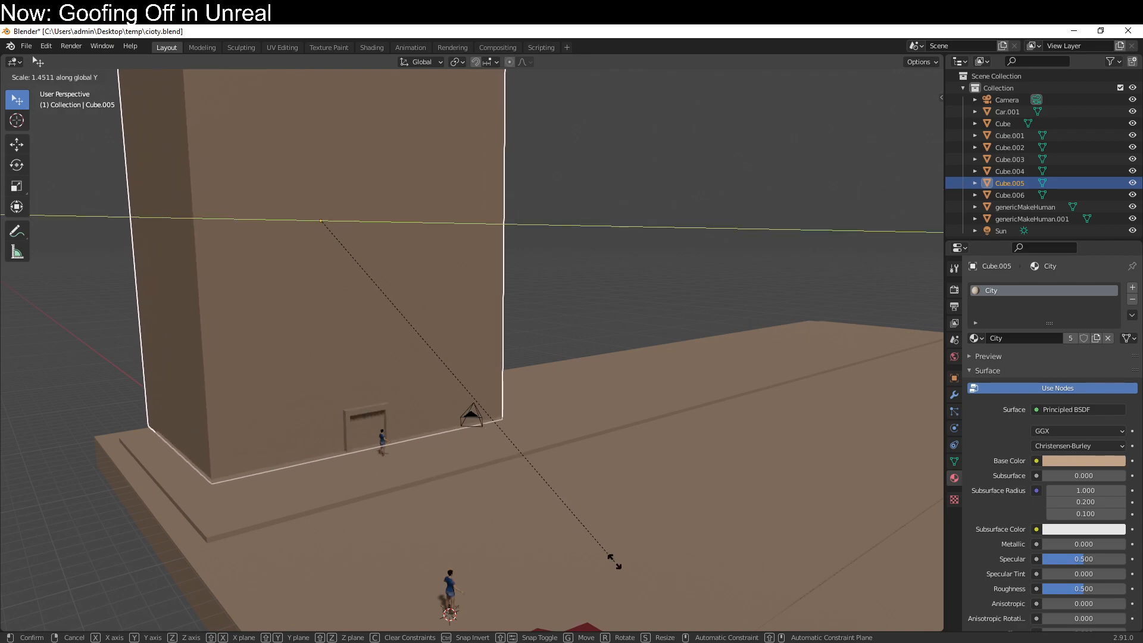
click(632, 598)
Shift the widened tower a few metres along negative Y, back from the sidewalk's near end.
key(g)
key(x)
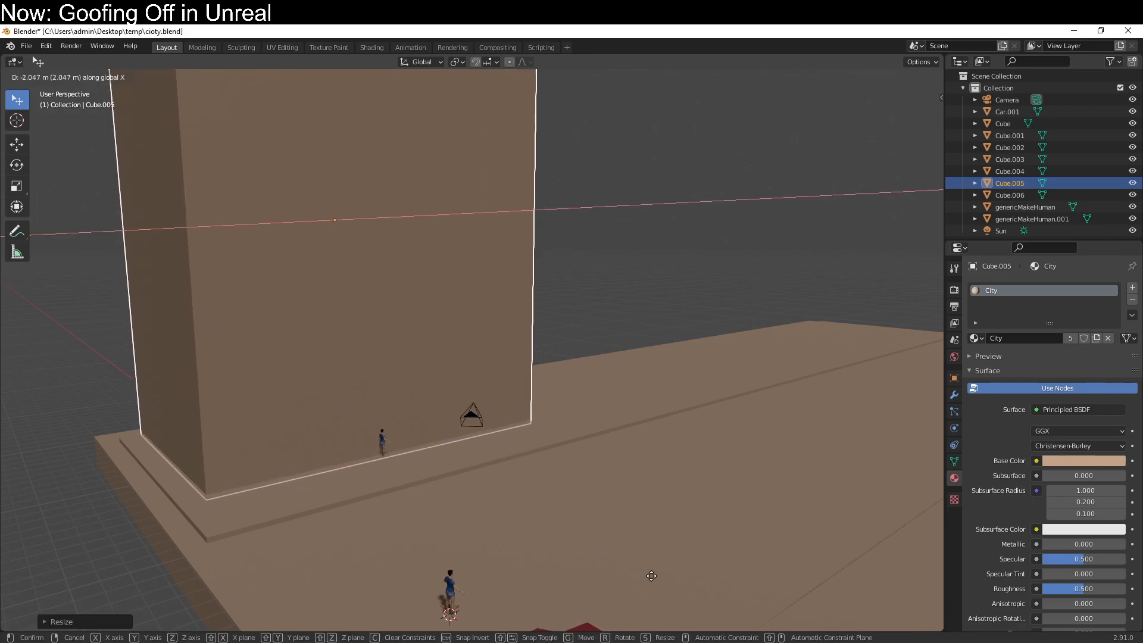
key(y)
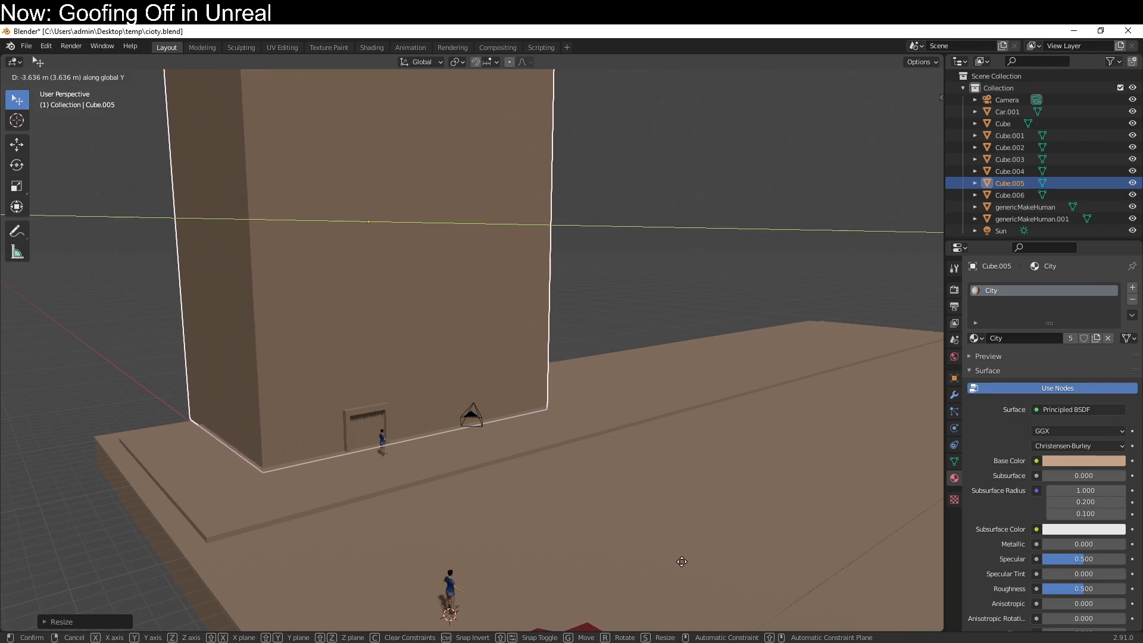
click(673, 564)
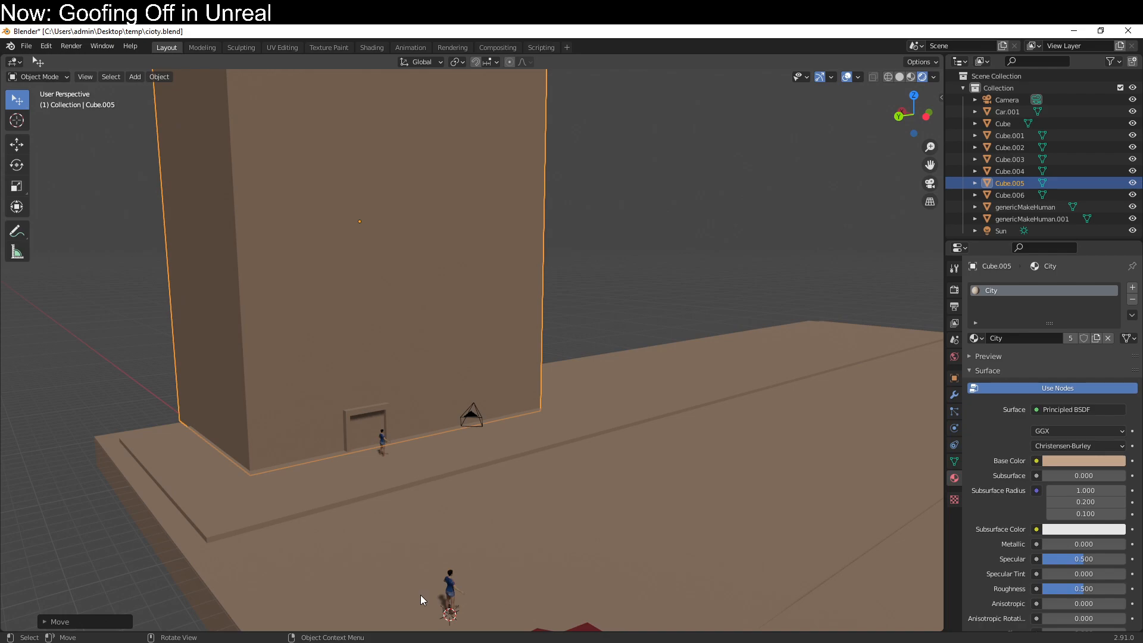
Inspect the tower, doorway, car and human figures from several distances and angles to judge the overall scale.
middle_drag(420, 595, 257, 403)
scroll(590, 546, up, 2)
scroll(725, 526, down, 3)
scroll(352, 315, up, 4)
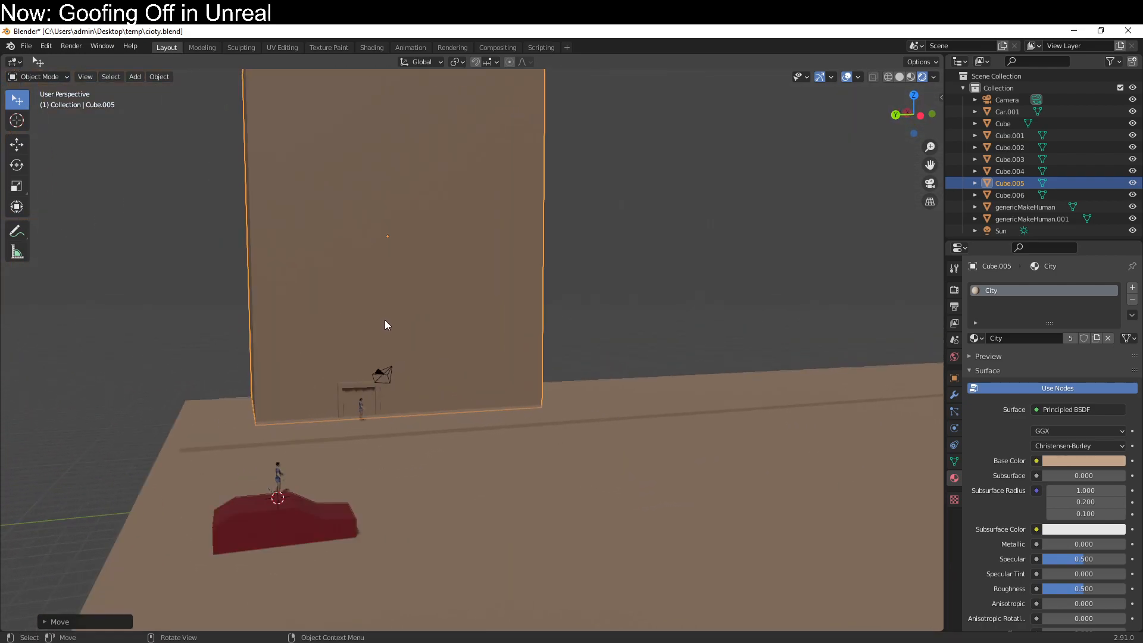
scroll(419, 438, up, 2)
scroll(411, 393, up, 2)
middle_drag(405, 364, 500, 425)
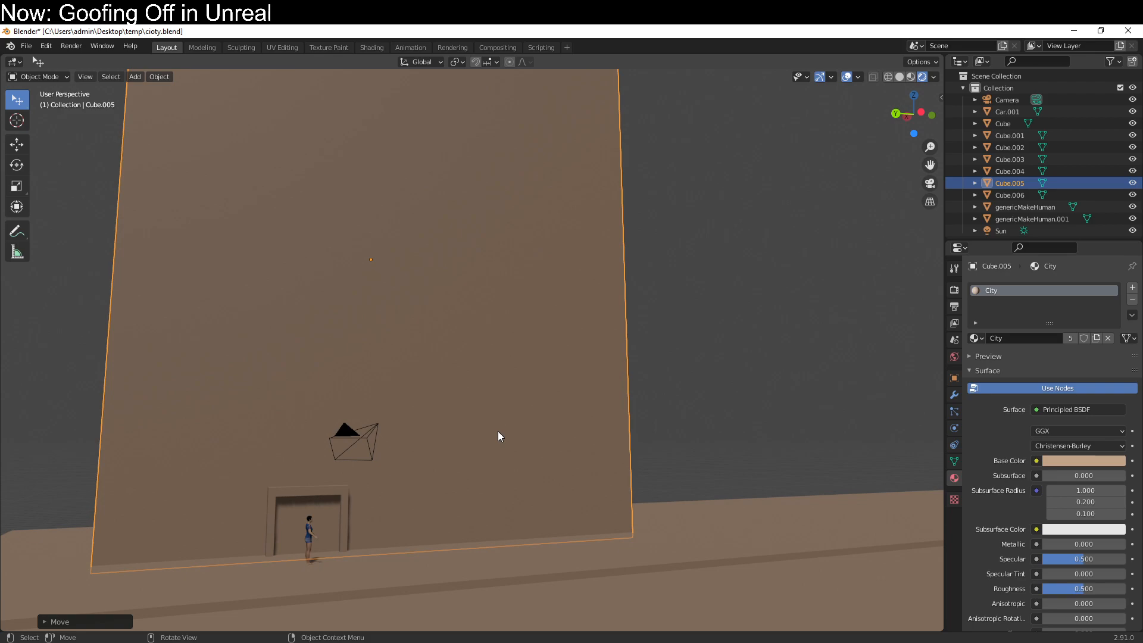
middle_drag(498, 431, 591, 351)
scroll(515, 309, up, 5)
scroll(516, 314, down, 5)
middle_drag(513, 339, 499, 429)
middle_drag(619, 448, 658, 470)
shift+middle_drag(693, 431, 448, 422)
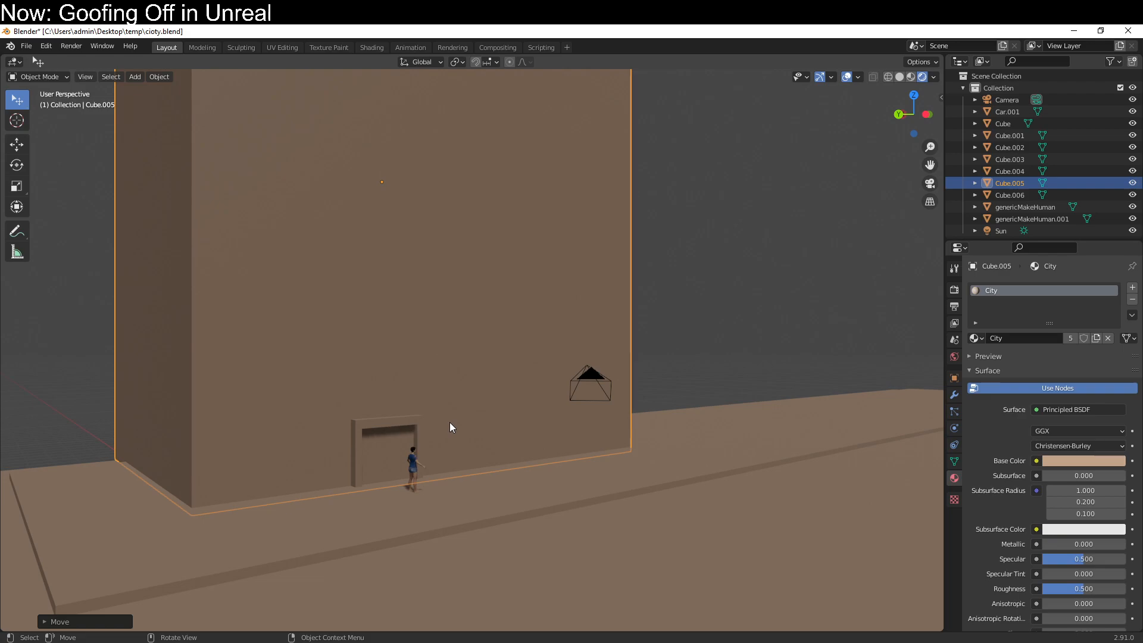
Duplicate the tower with its doorway and move the copies about 30 m along negative Y down the sidewalk.
middle_drag(451, 416, 504, 390)
middle_drag(464, 427, 590, 377)
scroll(479, 466, down, 6)
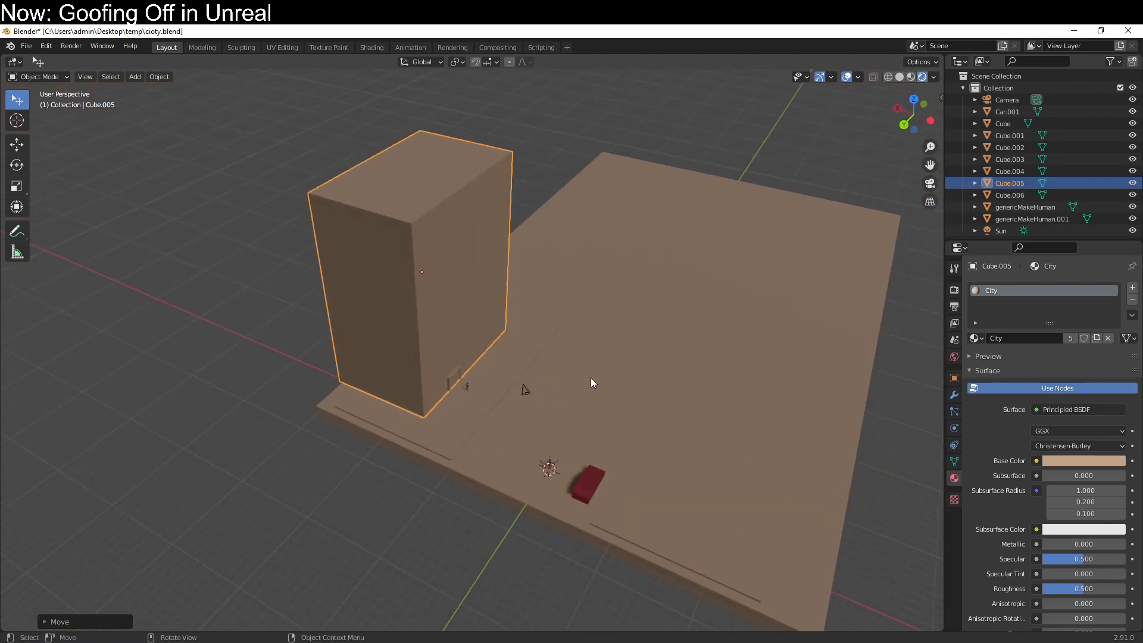
click(458, 376)
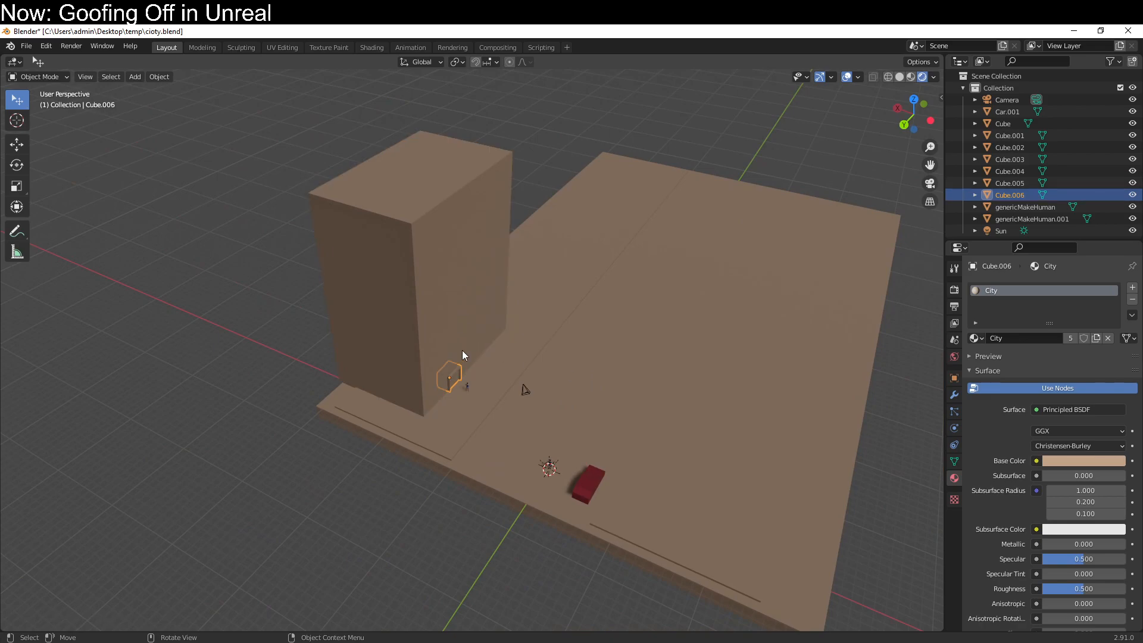
click(462, 350)
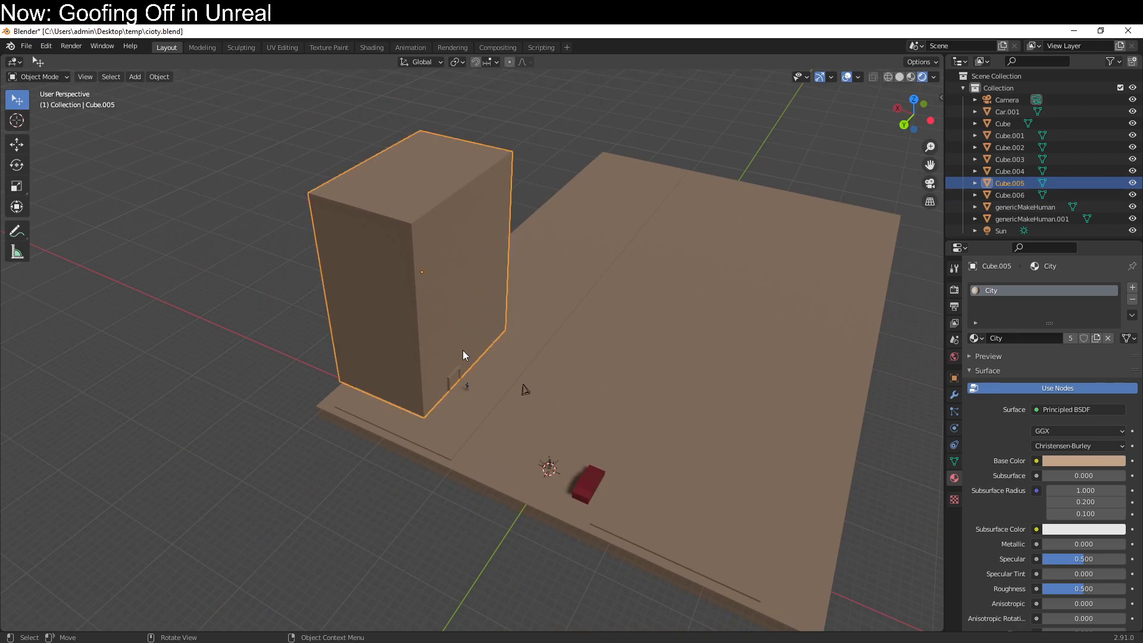
scroll(462, 350, up, 1)
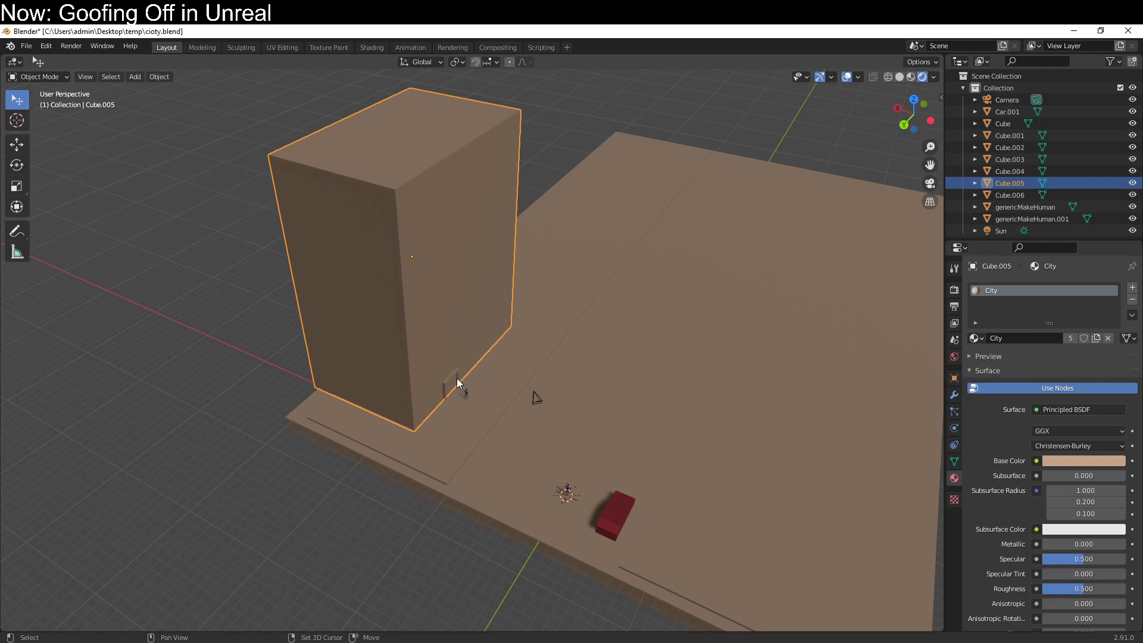
shift+click(456, 379)
key(shift+d)
right_click(549, 380)
key(g)
key(y)
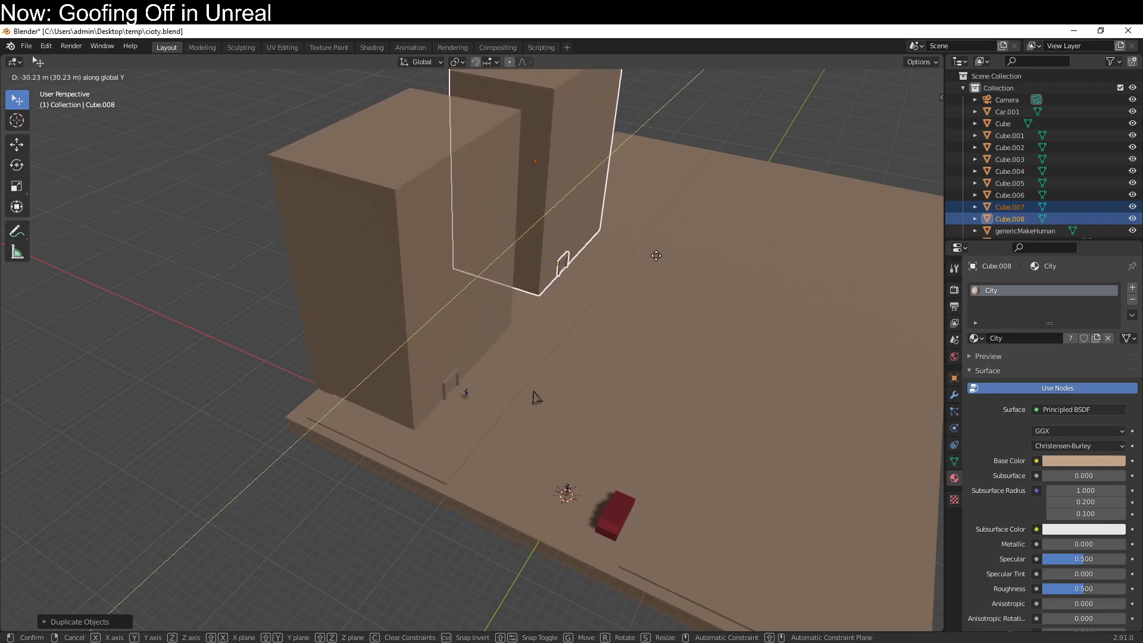
click(647, 273)
Move the duplicated doorway along X toward the street so it projects from the tower copy.
shift+click(569, 252)
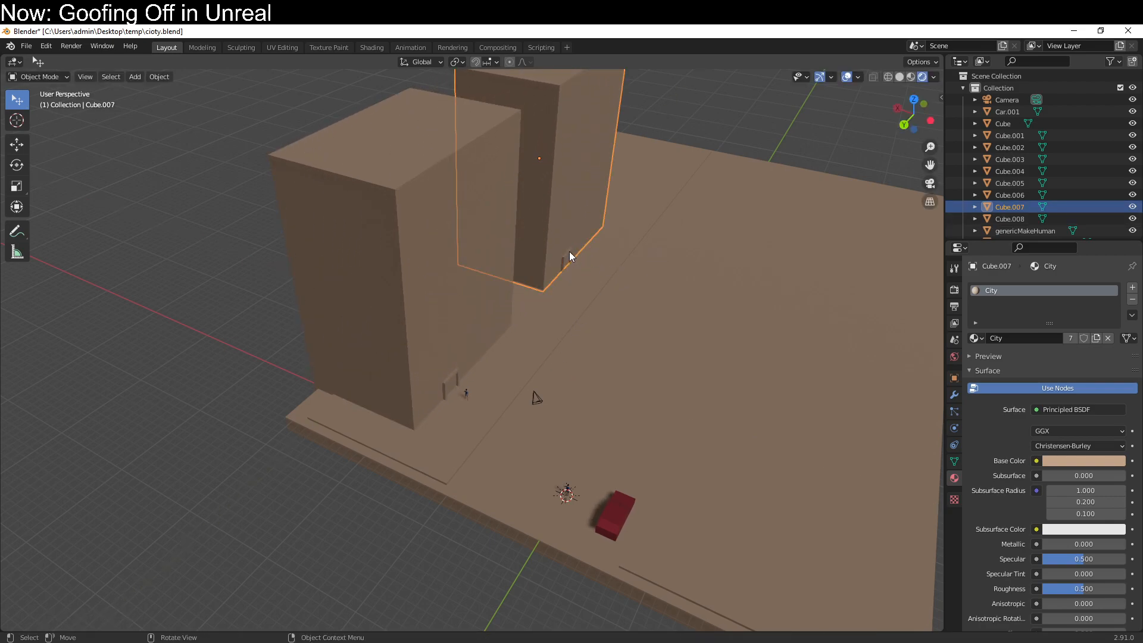
click(569, 252)
key(g)
key(x)
click(571, 244)
Scale the tower copy up uniformly to about 1.5 times its size.
click(565, 238)
key(s)
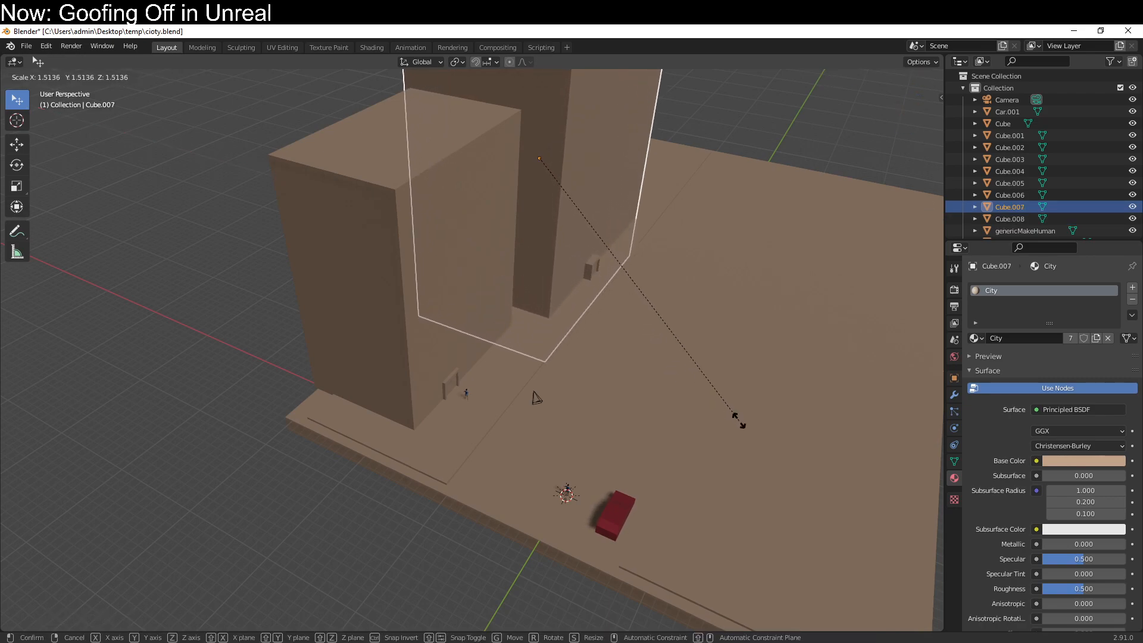
click(745, 430)
Move the enlarged tower and its doorway together about 2.6 m along negative Y, away from the first tower.
middle_drag(745, 430, 541, 372)
shift+click(456, 374)
key(s)
key(y)
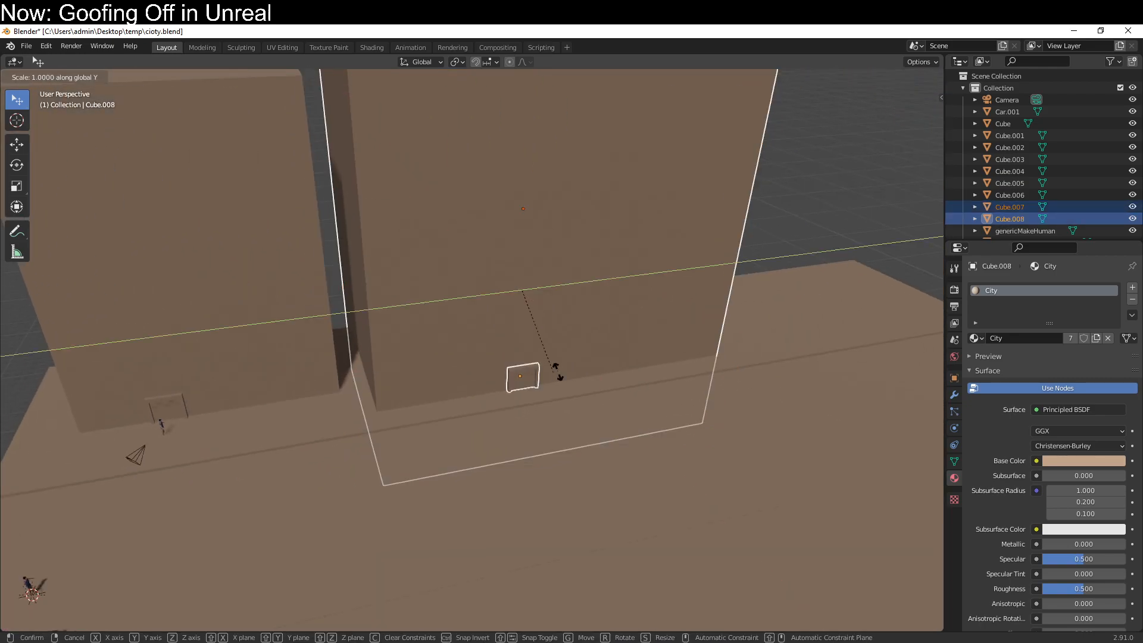
key(Escape)
key(g)
key(y)
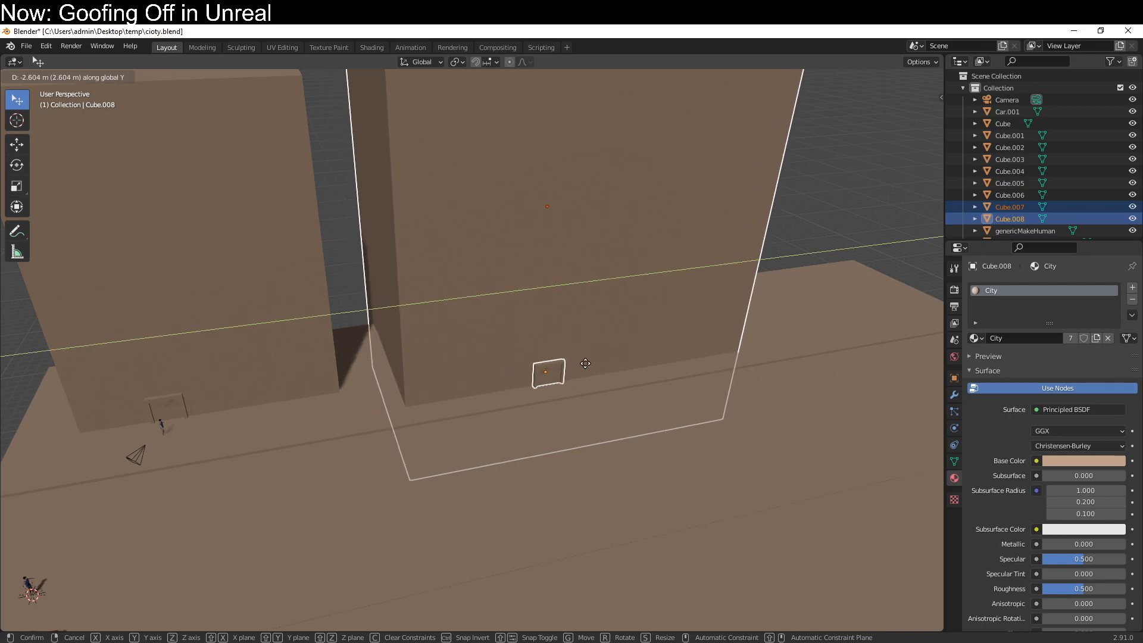
click(563, 362)
Slide the enlarged tower's doorway along Y toward the front corner nearest the first tower.
click(563, 362)
key(g)
key(y)
click(468, 373)
Duplicate the doorway twice along Y, placing the two copies side by side near the far end of the large tower's front.
key(shift+d)
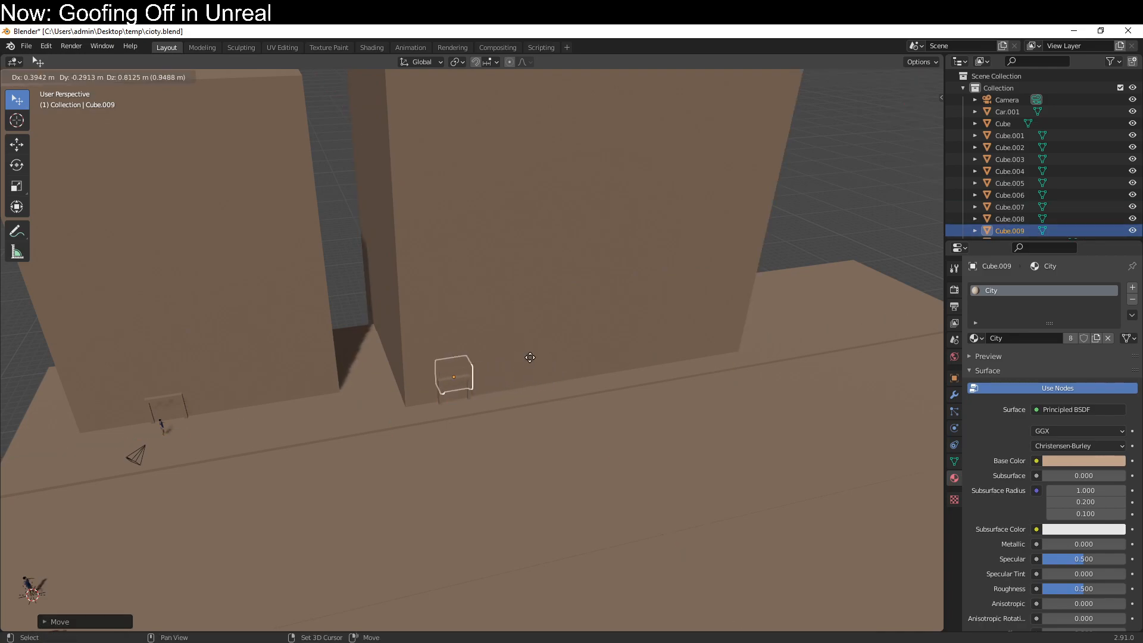
key(y)
click(718, 373)
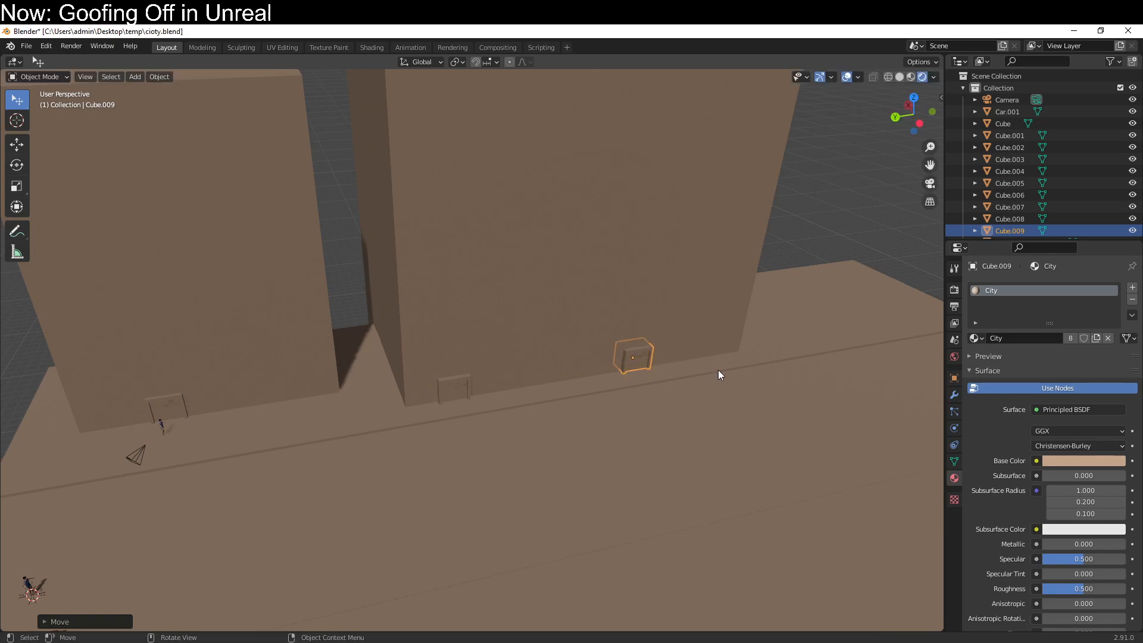
key(shift+d)
key(y)
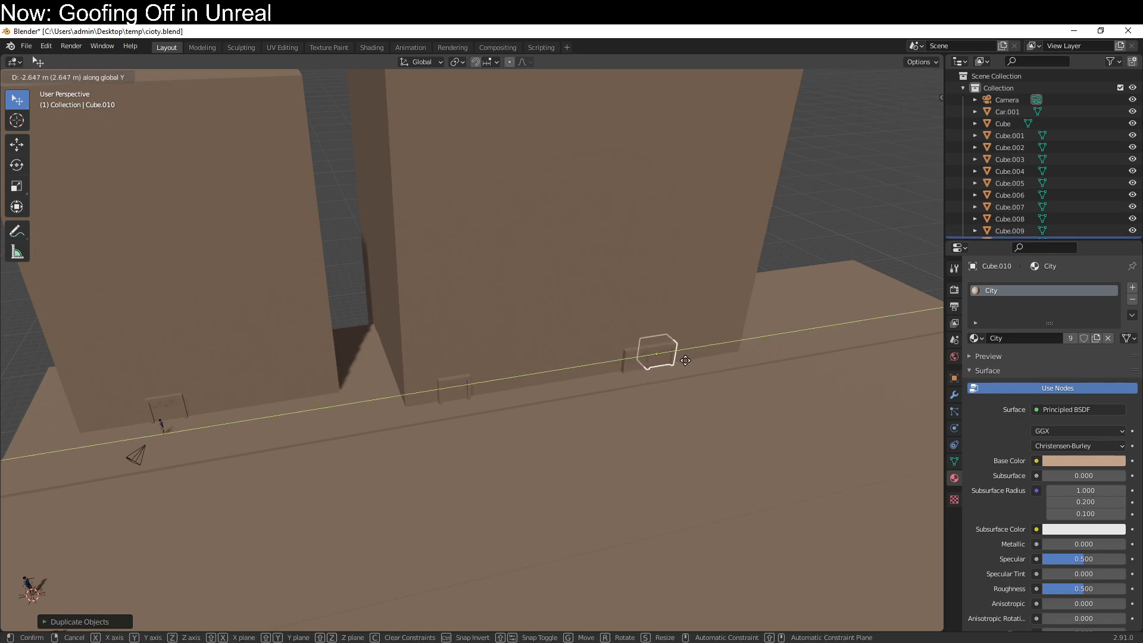
click(691, 359)
Review both towers and the three doorways on the large tower from street level and from above.
middle_drag(691, 359, 569, 376)
scroll(574, 369, up, 3)
middle_drag(612, 330, 438, 105)
scroll(489, 237, down, 6)
middle_drag(503, 255, 645, 370)
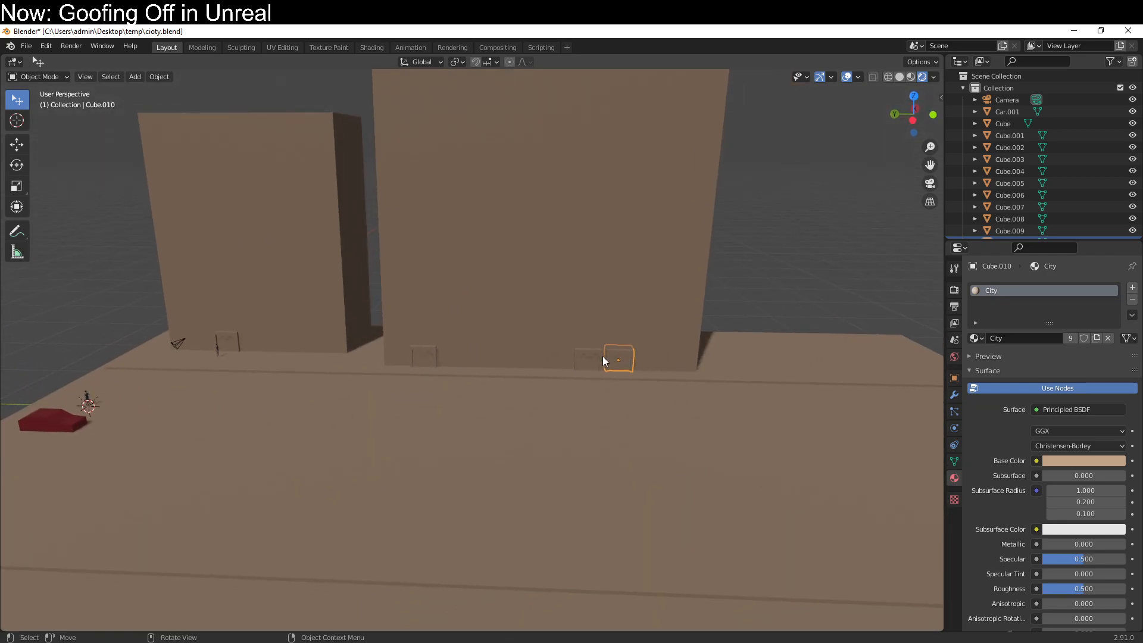
middle_drag(237, 356, 344, 359)
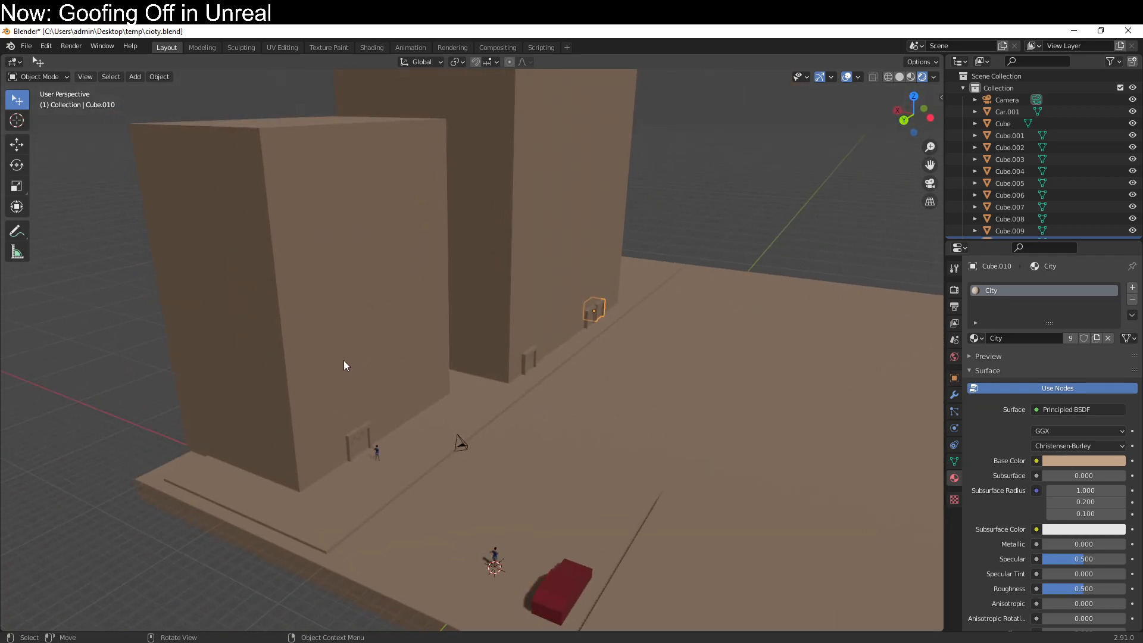
scroll(358, 364, down, 5)
middle_drag(550, 352, 504, 347)
scroll(504, 352, up, 3)
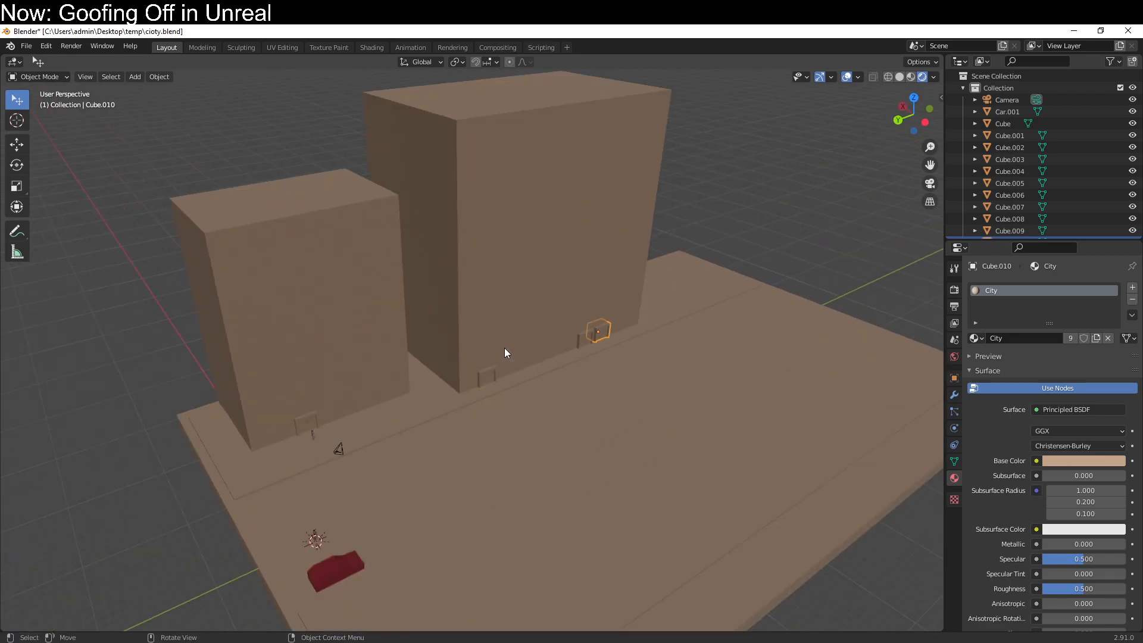
Duplicate the first, smaller tower with its doorway and move the copies along X across the street.
click(554, 370)
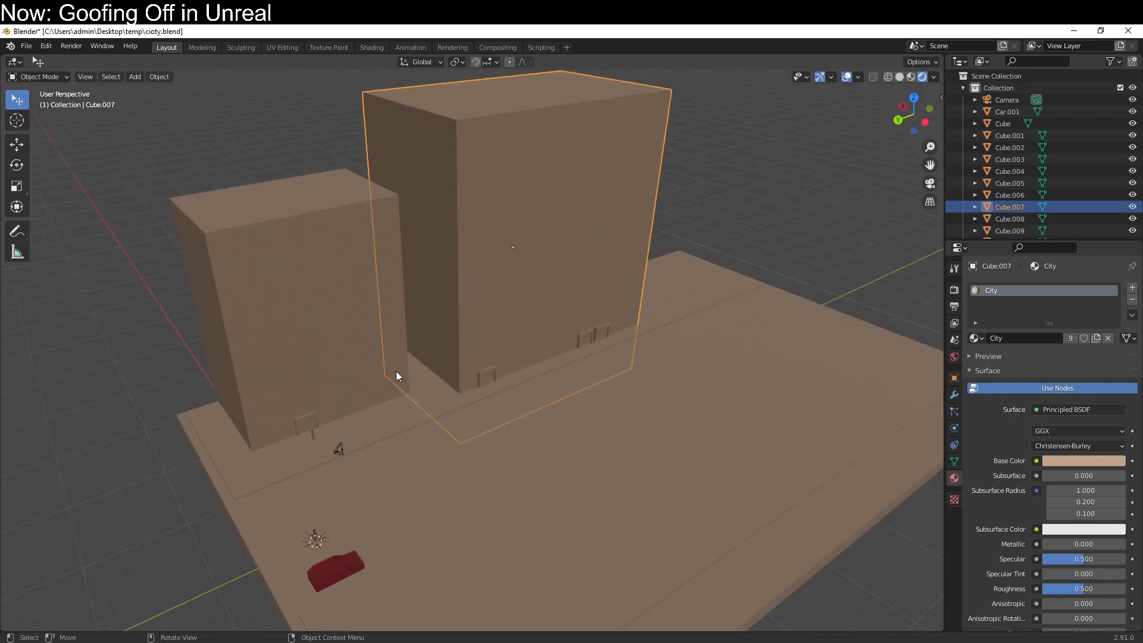
click(348, 381)
shift+click(320, 414)
shift+middle_drag(421, 431, 613, 362)
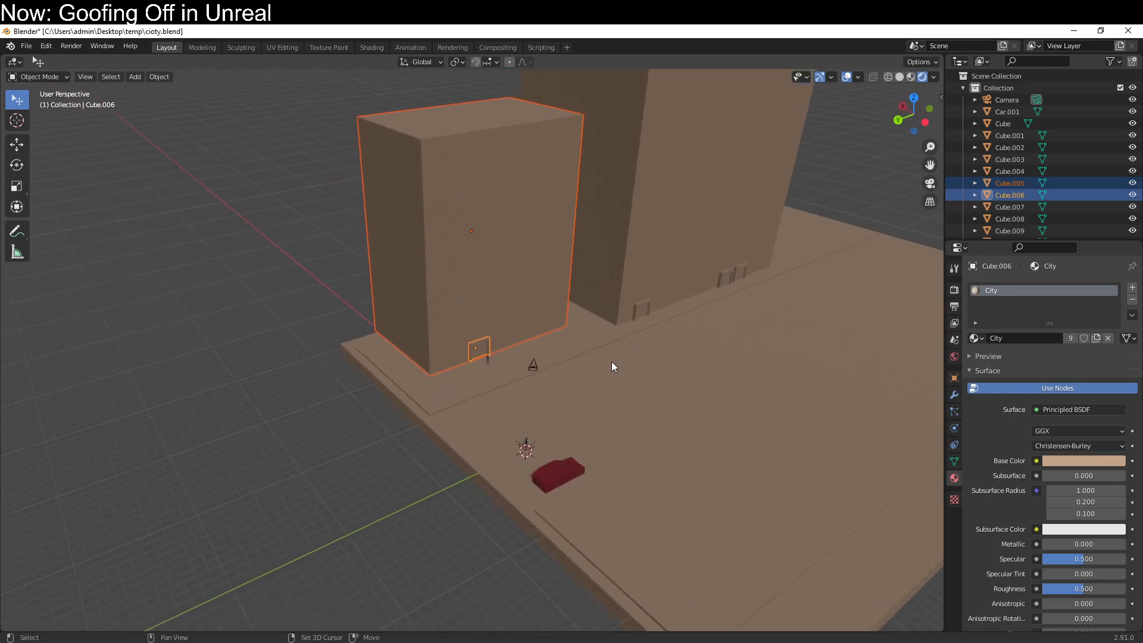
key(shift+d)
right_click(584, 339)
key(g)
key(x)
click(598, 432)
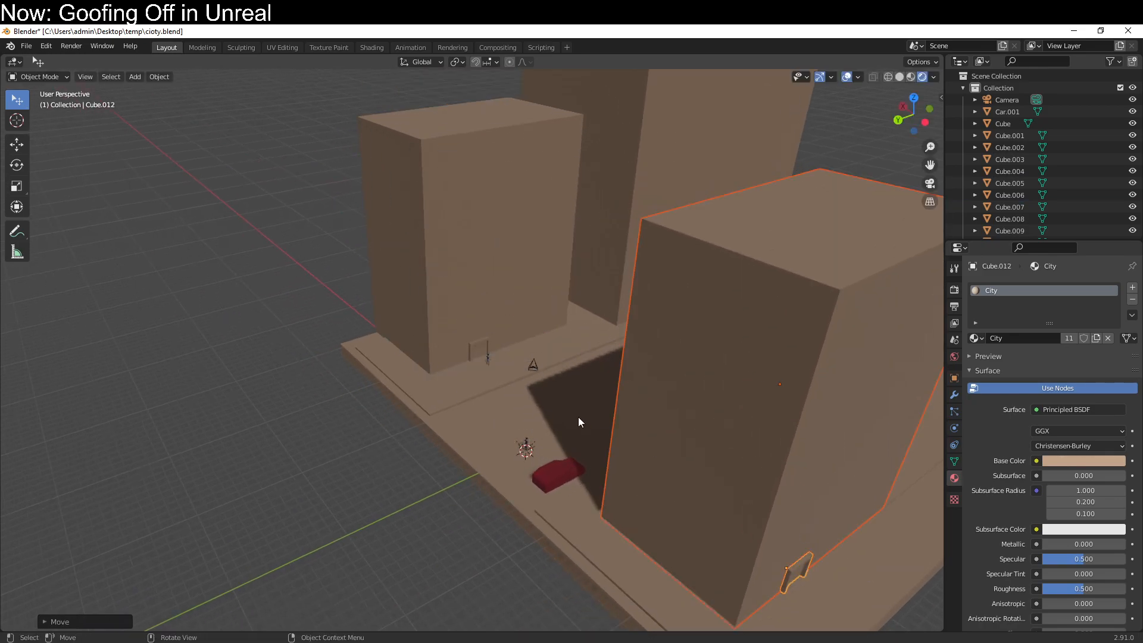
Rotate the duplicated tower and doorway 180 degrees about Z to face the street.
middle_drag(610, 407, 437, 387)
text(rz180)
key(Return)
Reposition the rotated tower and doorway along X and Y onto the opposite sidewalk.
key(g)
key(x)
click(421, 413)
key(g)
key(y)
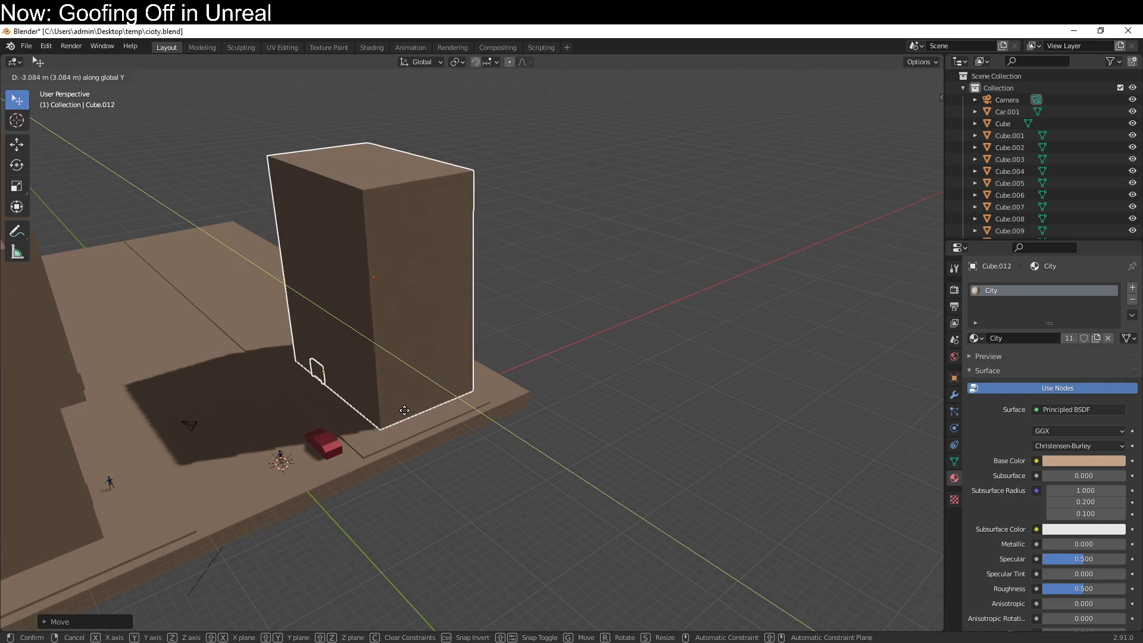
click(406, 415)
Fine-tune the rotated tower and doorway along X to leave a walkable strip of sidewalk in front.
middle_drag(406, 415, 552, 467)
scroll(553, 467, up, 4)
key(g)
key(x)
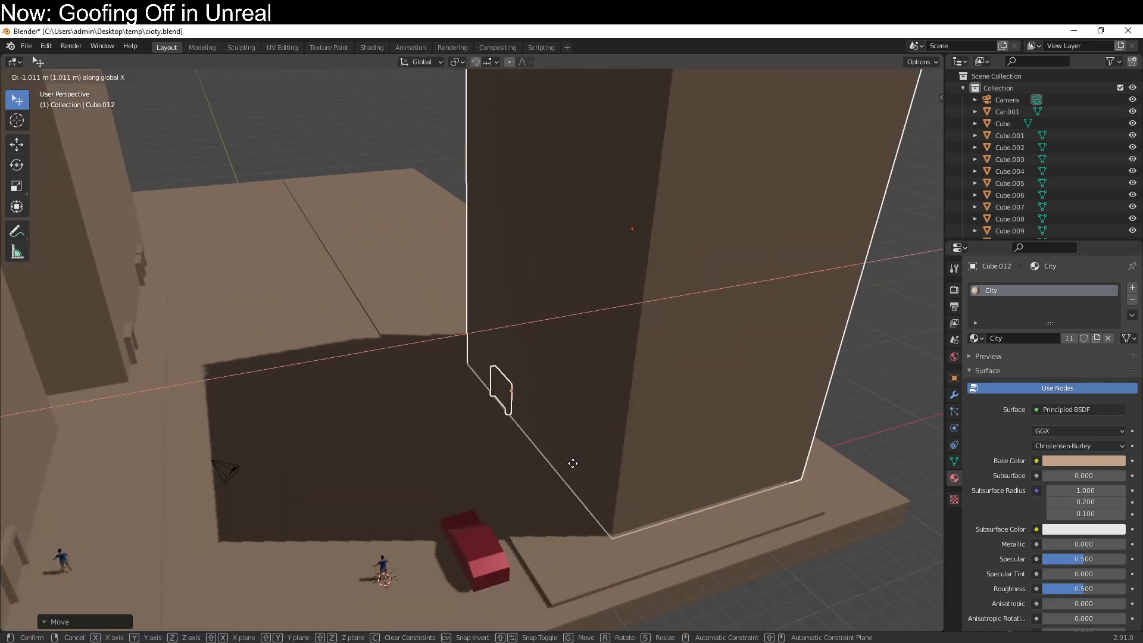
click(572, 469)
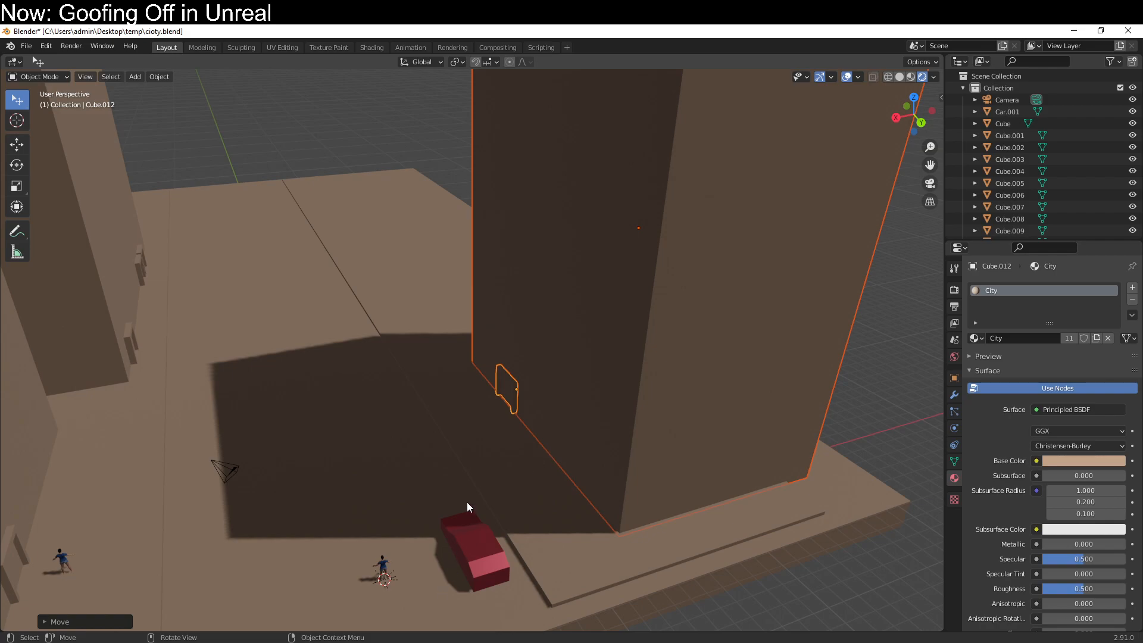
Examine the opposite tower, its doorway and the shadow it casts across the street.
click(513, 388)
click(629, 433)
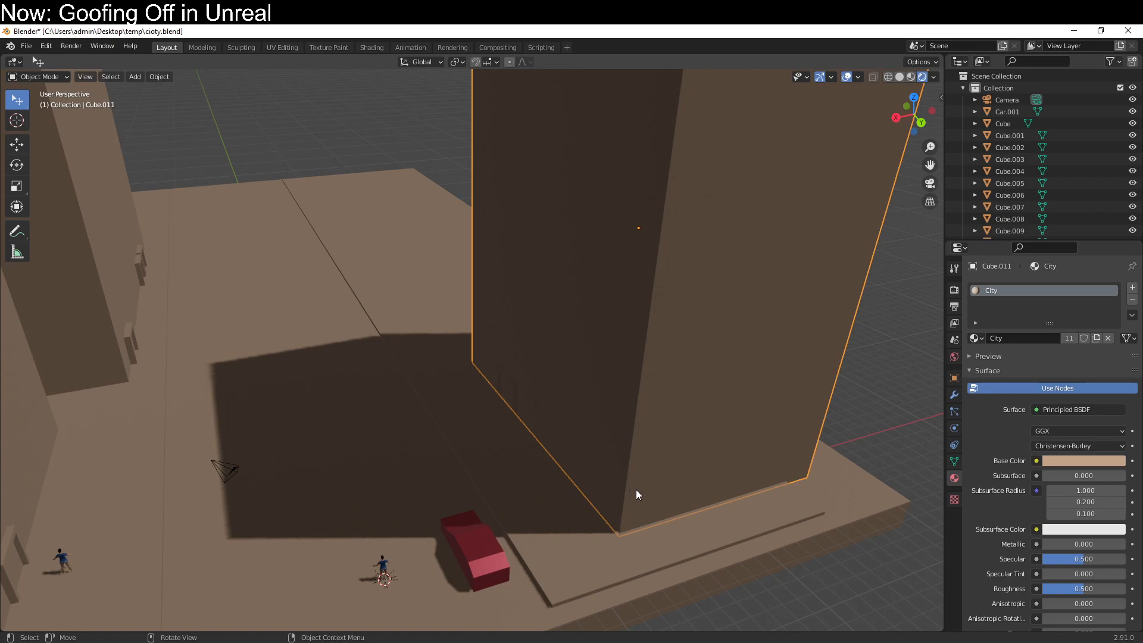
middle_drag(530, 294, 531, 415)
scroll(539, 305, down, 2)
scroll(540, 305, down, 3)
scroll(534, 352, up, 3)
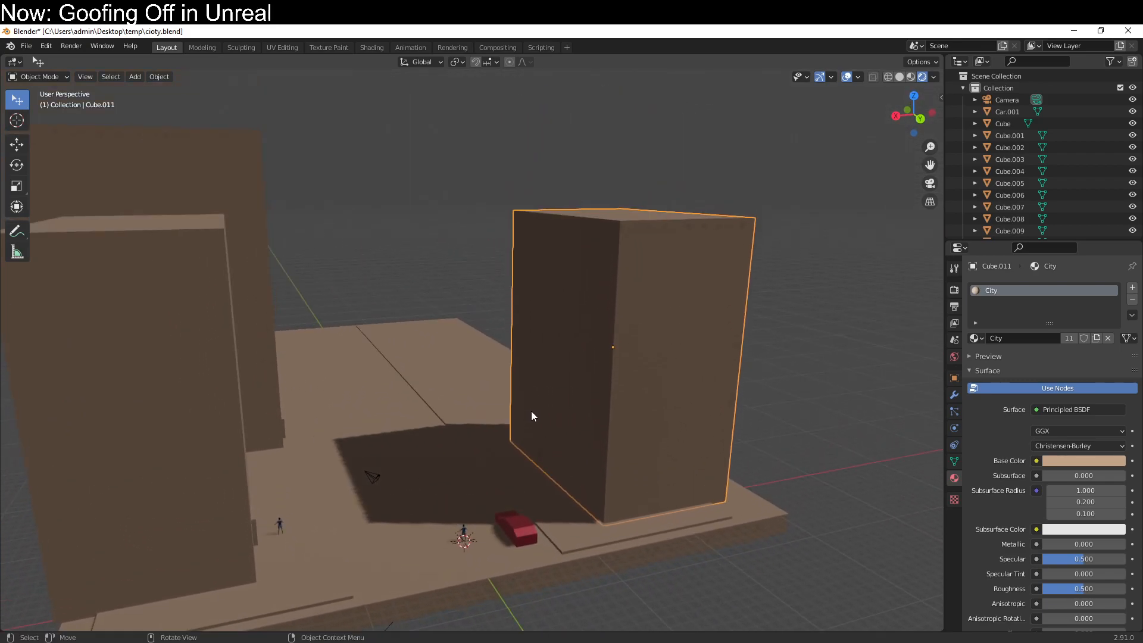
scroll(532, 415, up, 2)
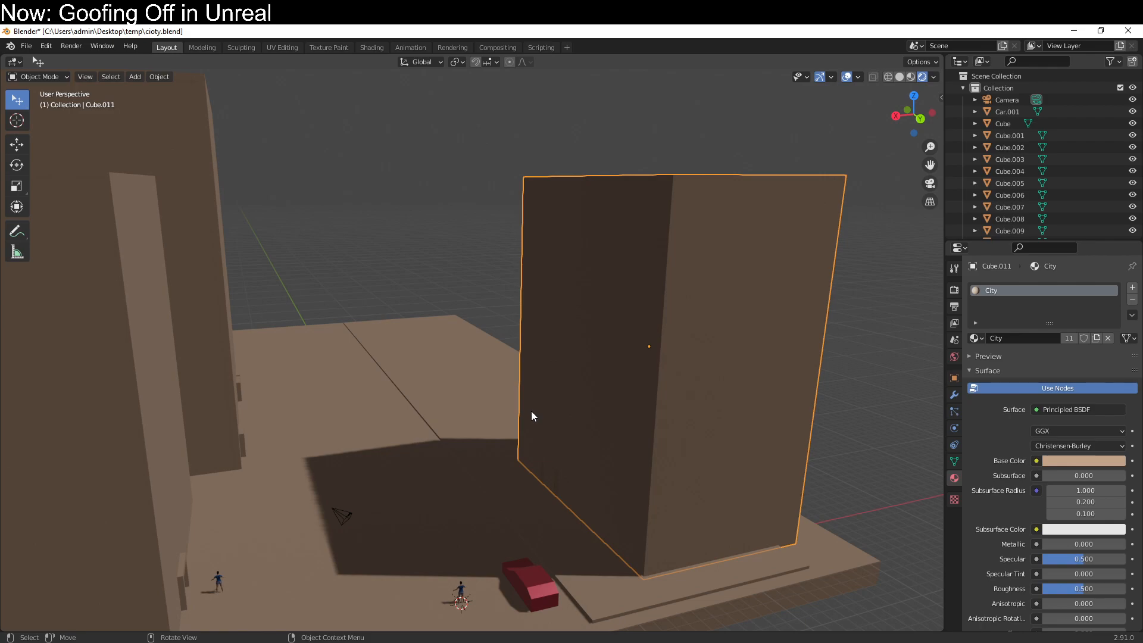
Duplicate the opposite tower with its doorway and move the copy along Y to stand beside the original, facing the street.
click(553, 486)
shift+click(581, 460)
middle_drag(665, 555, 709, 535)
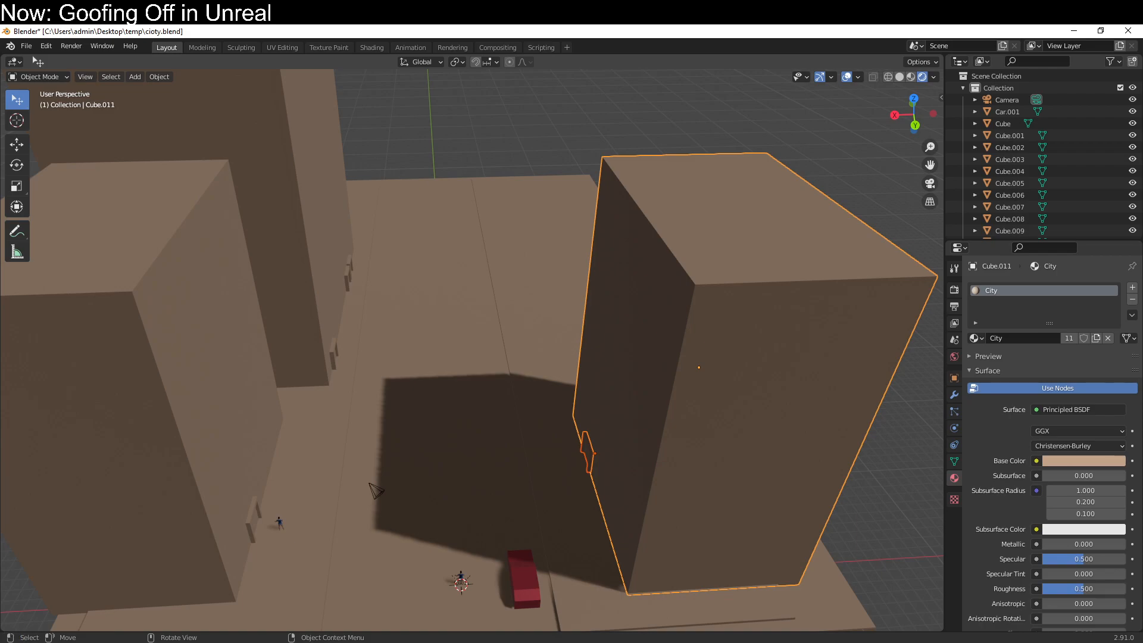
key(shift+d)
key(Escape)
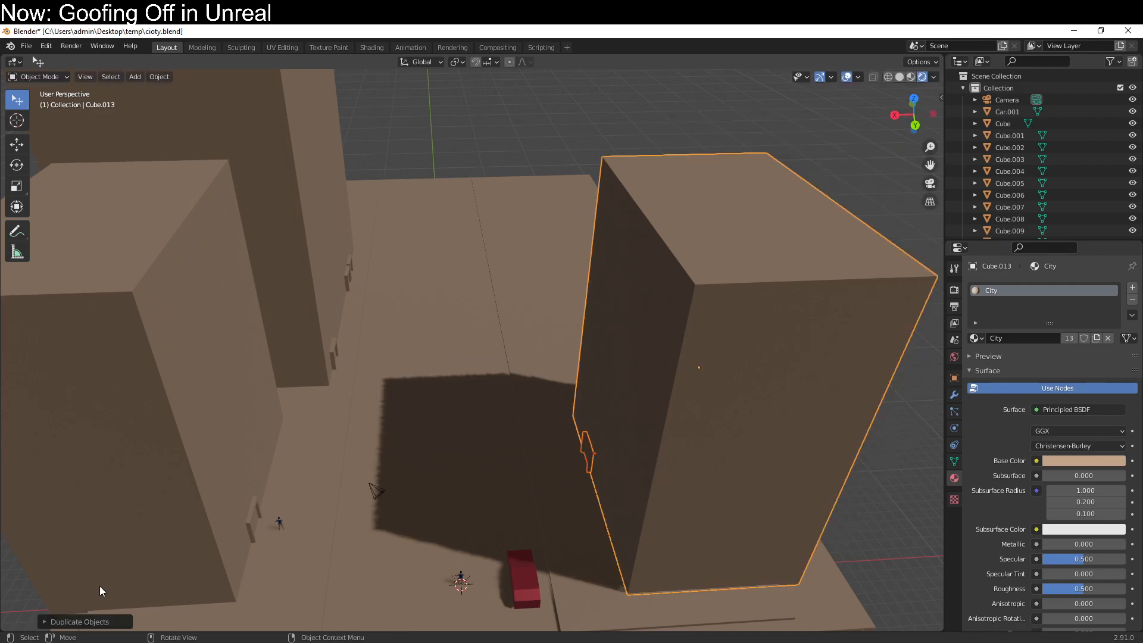
key(shift+d)
key(x)
key(y)
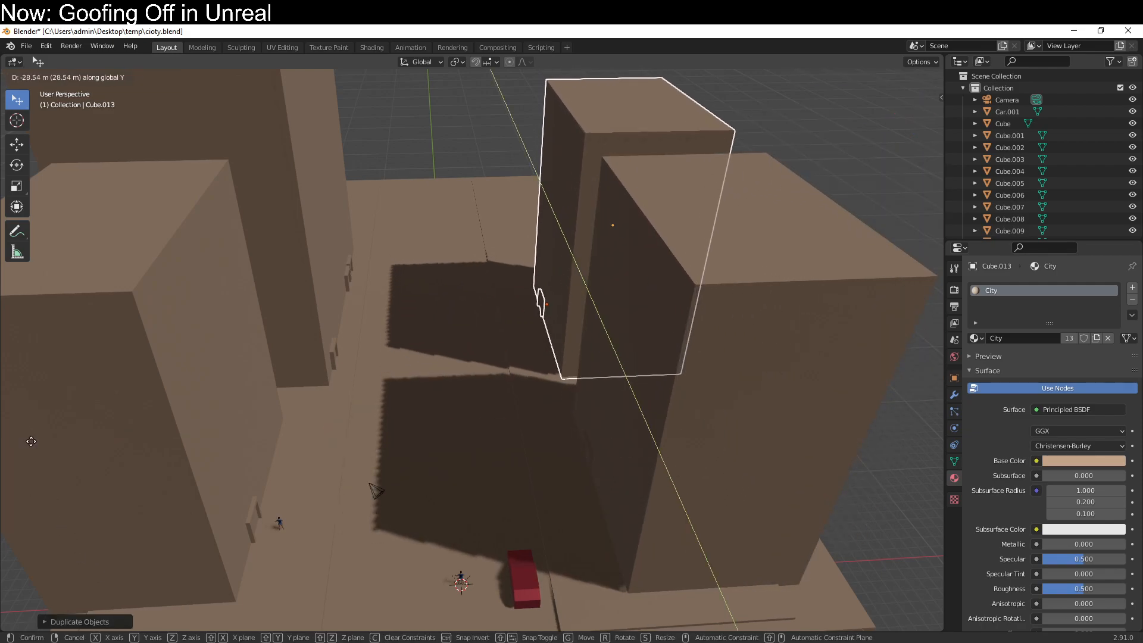
click(48, 461)
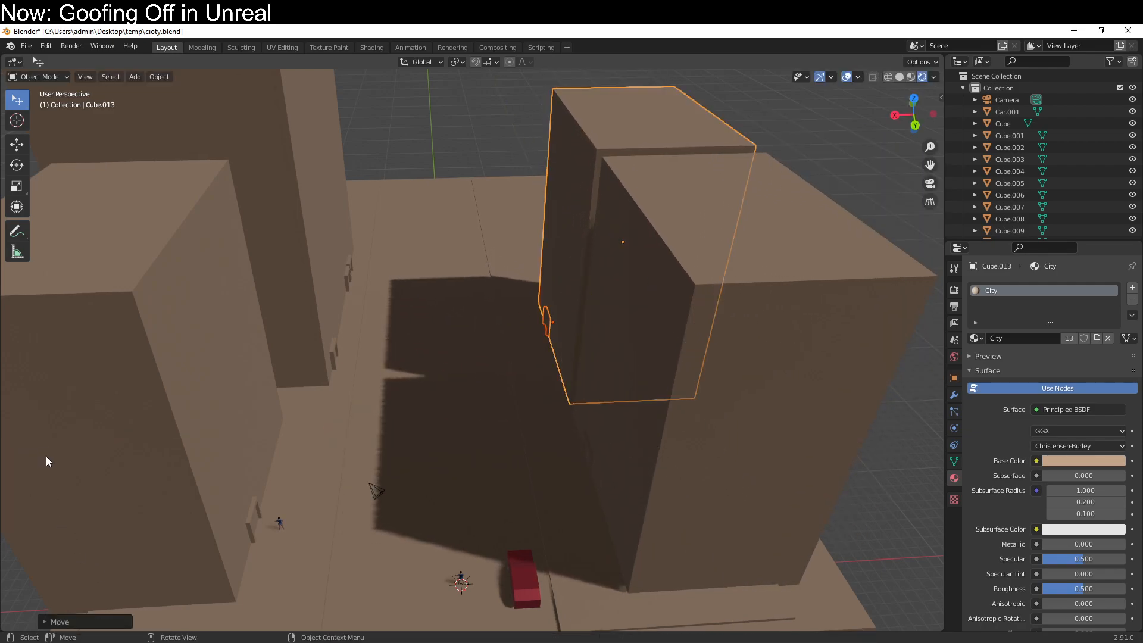
Duplicate the second opposite tower and doorway about 24 m along Y to extend the row to three towers.
middle_drag(55, 527, 482, 462)
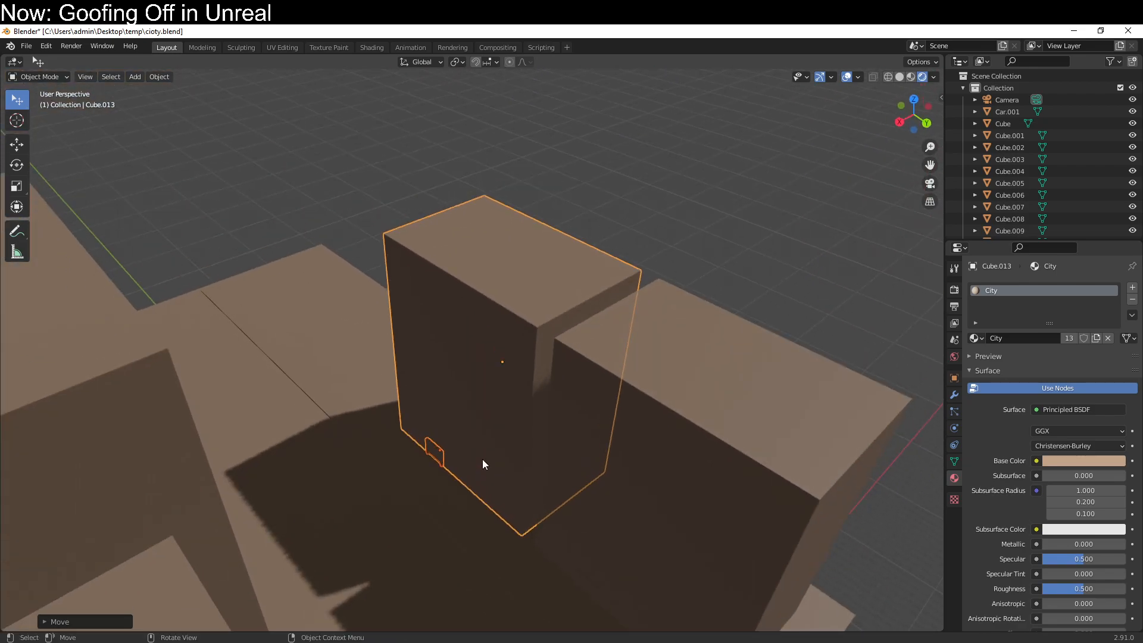
key(shift+d)
key(y)
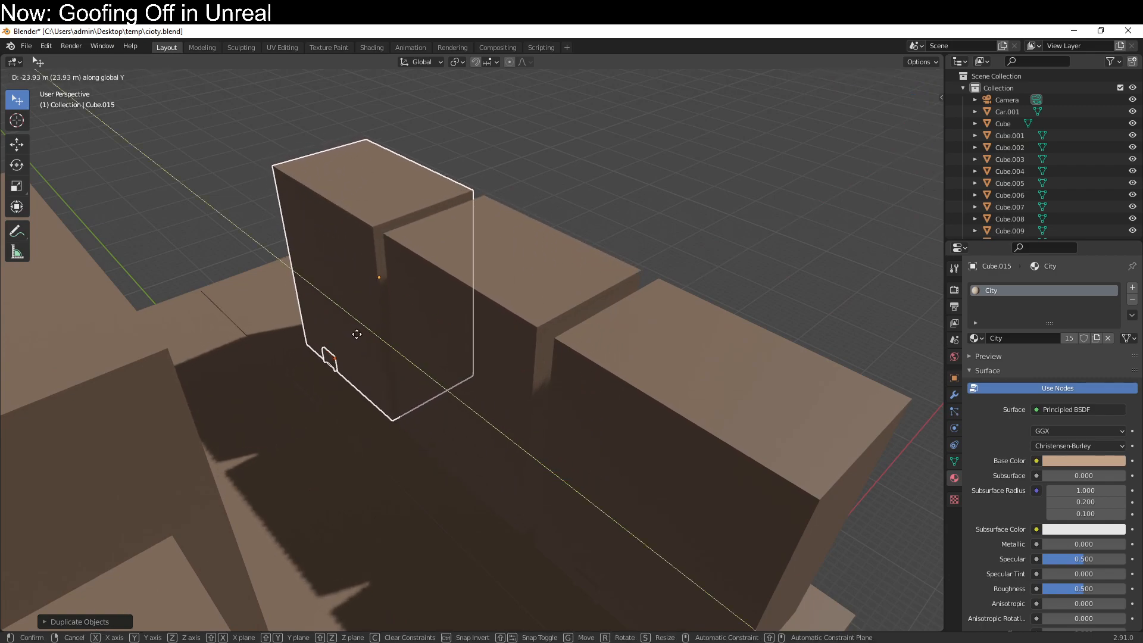
click(355, 332)
middle_drag(420, 476, 384, 440)
scroll(384, 441, down, 4)
middle_drag(480, 494, 453, 490)
click(744, 499)
Shorten the farther tower across from the three-tower row along Z and lower it back to ground level.
middle_drag(601, 490, 580, 523)
click(323, 281)
shift+middle_drag(364, 345, 522, 448)
key(s)
key(z)
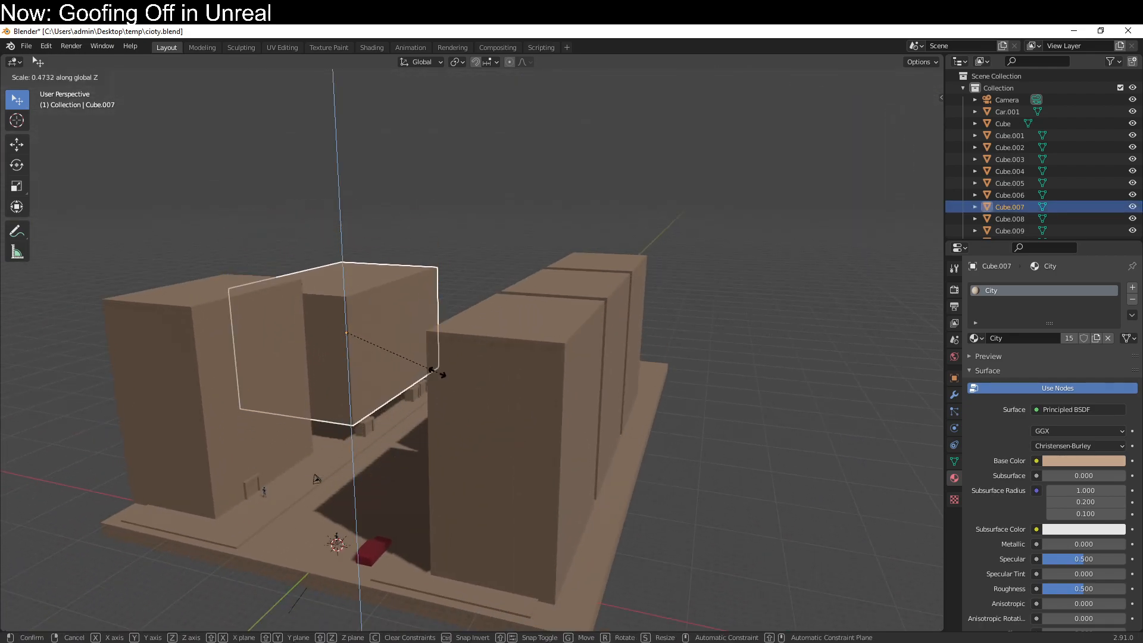
click(416, 349)
key(g)
key(z)
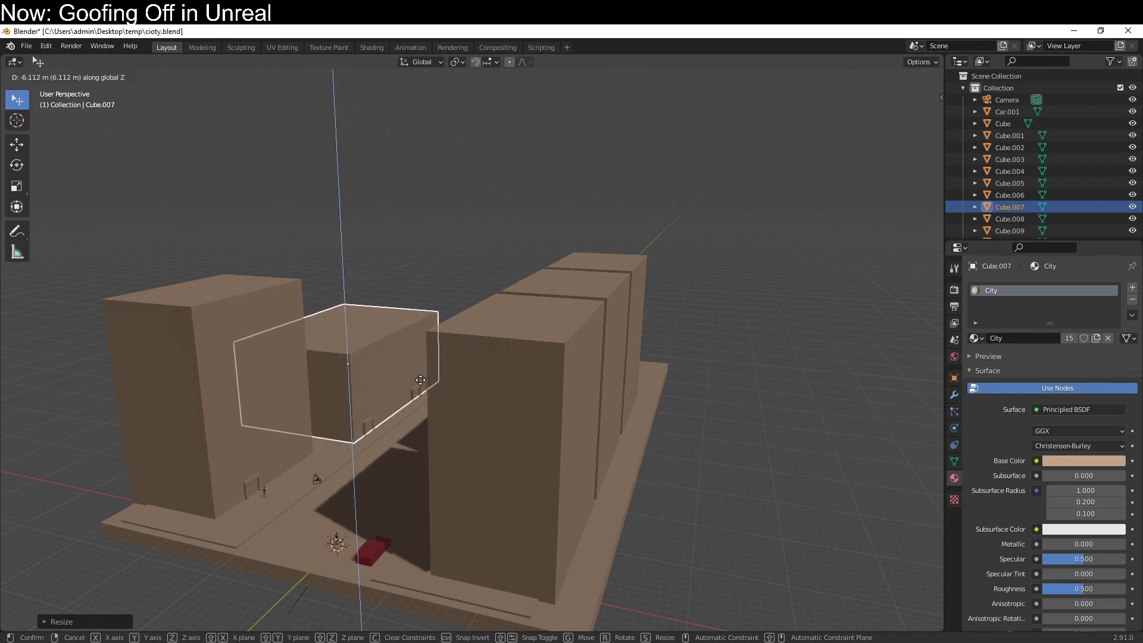
click(421, 385)
Duplicate the shortened building upward, scale the copy down slightly in X and Y, and seat it on top of the lower block.
key(shift+d)
key(z)
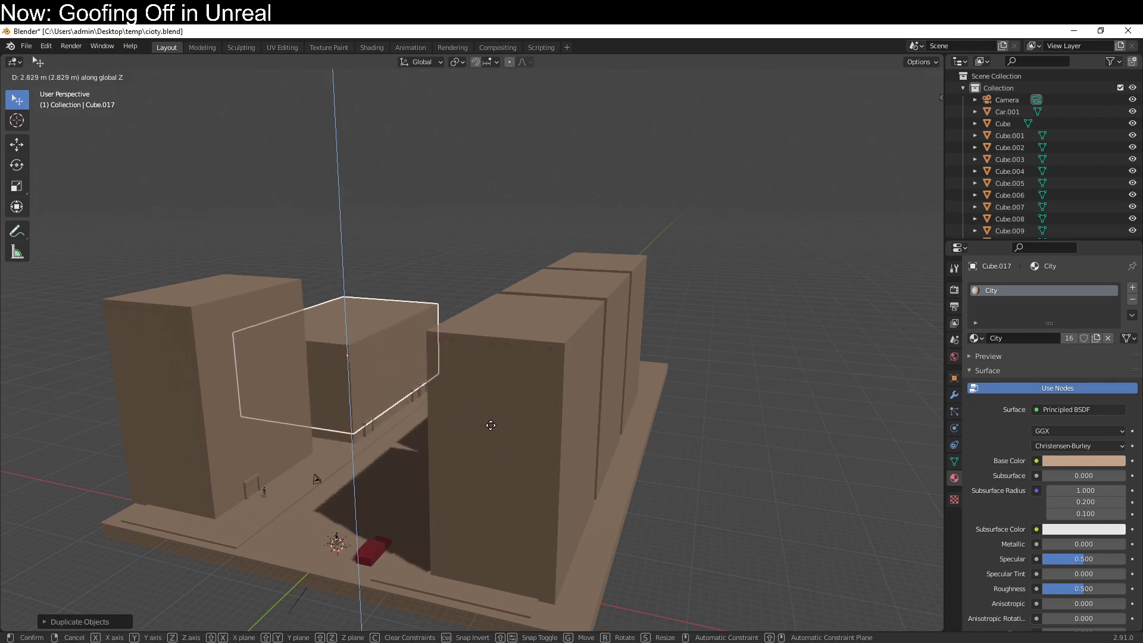
click(484, 368)
key(s)
key(shift+z)
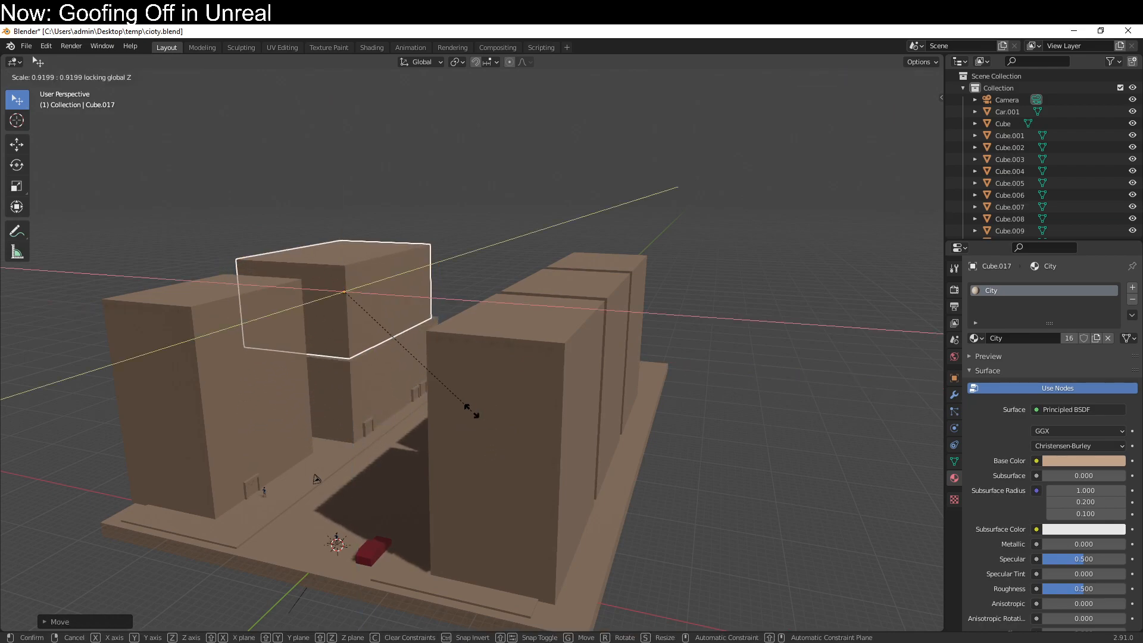
click(433, 377)
key(g)
key(z)
click(437, 383)
Shift the upper block along Y and X so it sits set back from the lower block's street facade.
key(g)
key(y)
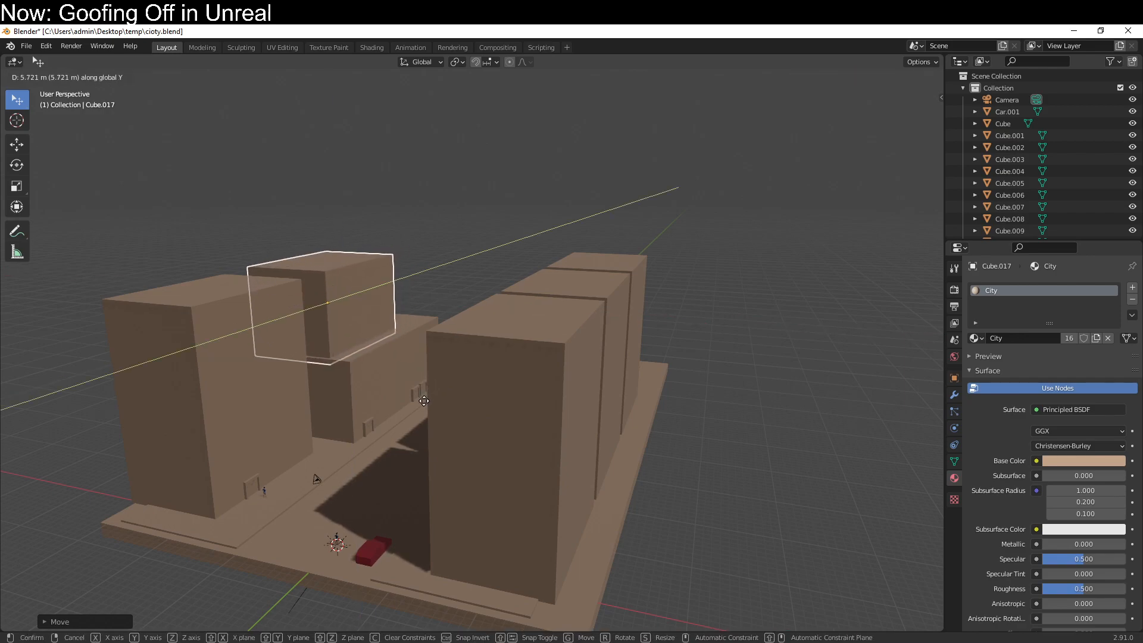
click(425, 401)
middle_drag(425, 401, 359, 520)
key(g)
key(x)
click(349, 520)
Rescale the upper block along Y and slide it along Y over the lower block.
key(s)
key(x)
key(y)
click(363, 540)
key(g)
key(x)
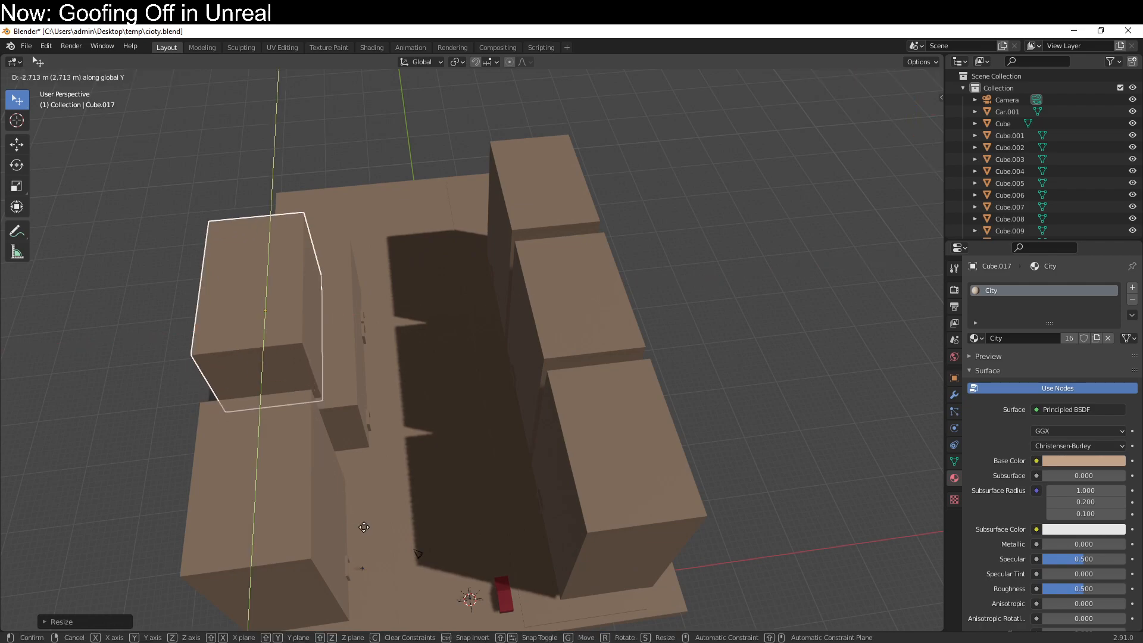
click(379, 533)
Duplicate the stepped building's upper and lower blocks together about 19 m along Y.
middle_drag(379, 533, 276, 454)
scroll(420, 351, up, 3)
shift+click(514, 349)
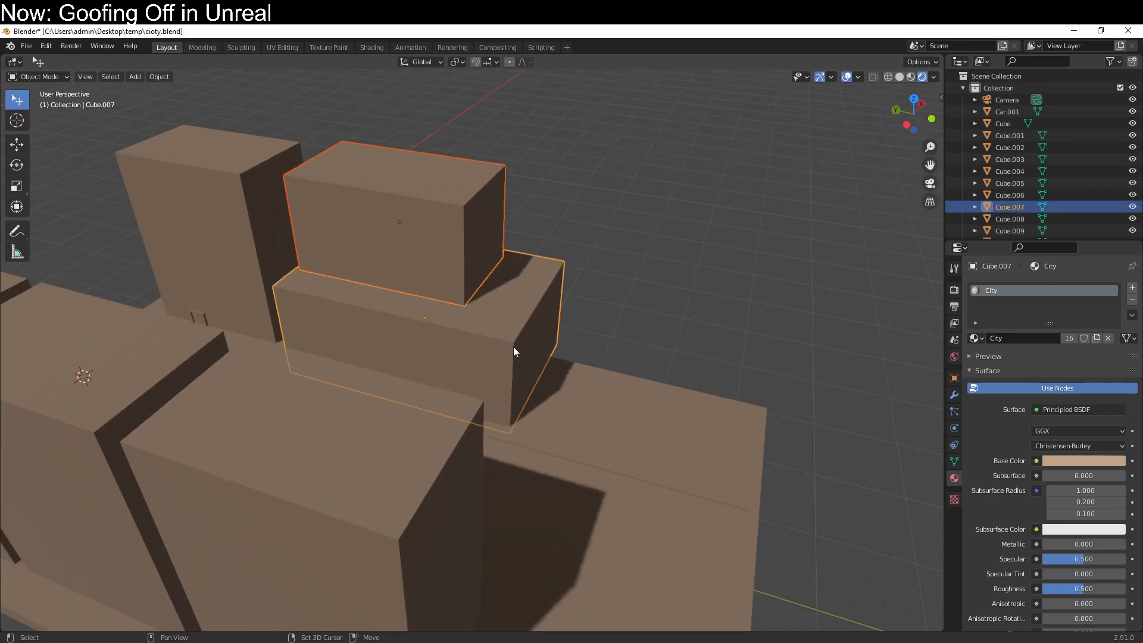
key(shift+d)
key(x)
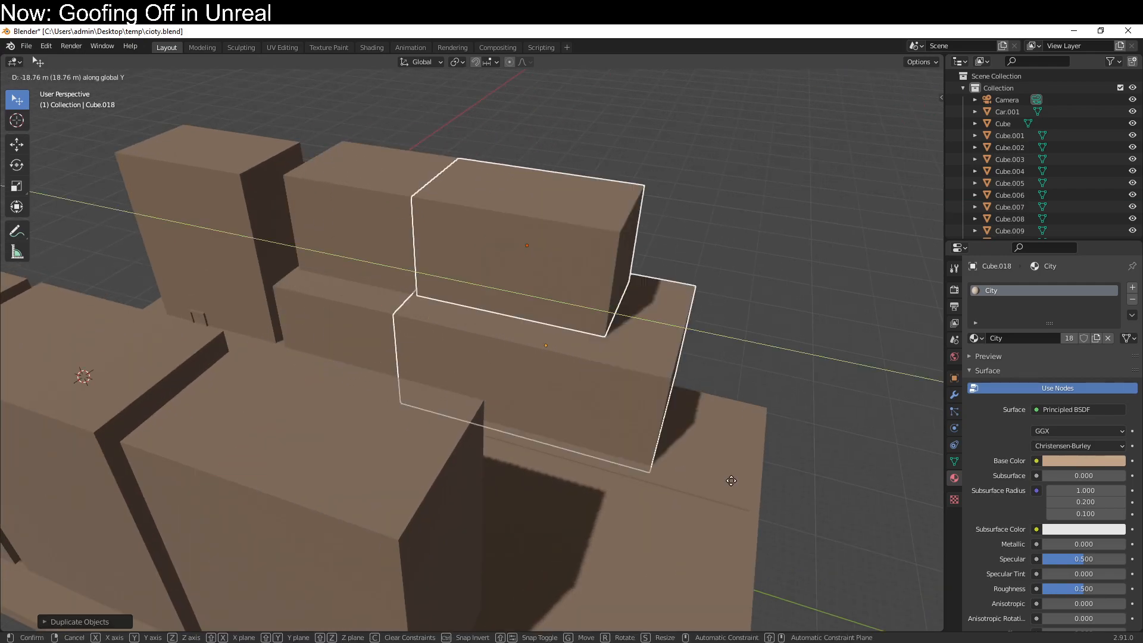
click(732, 485)
Rotate the duplicated stepped building 30 degrees about Z and move it about 6 m along X.
text(rz)
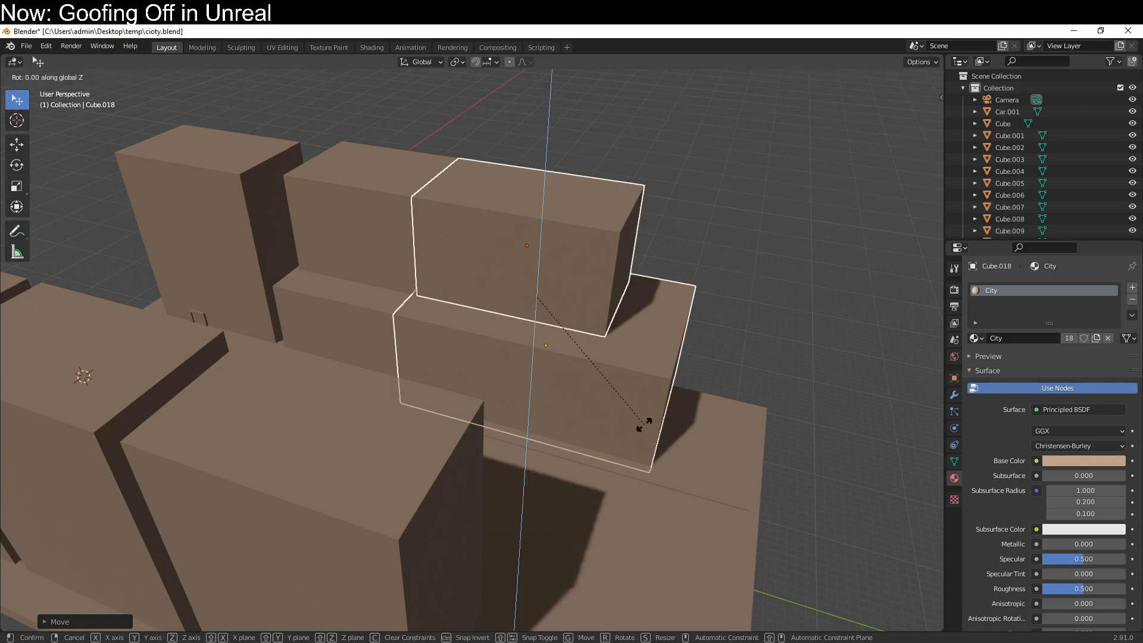
text(30)
key(Return)
key(g)
key(x)
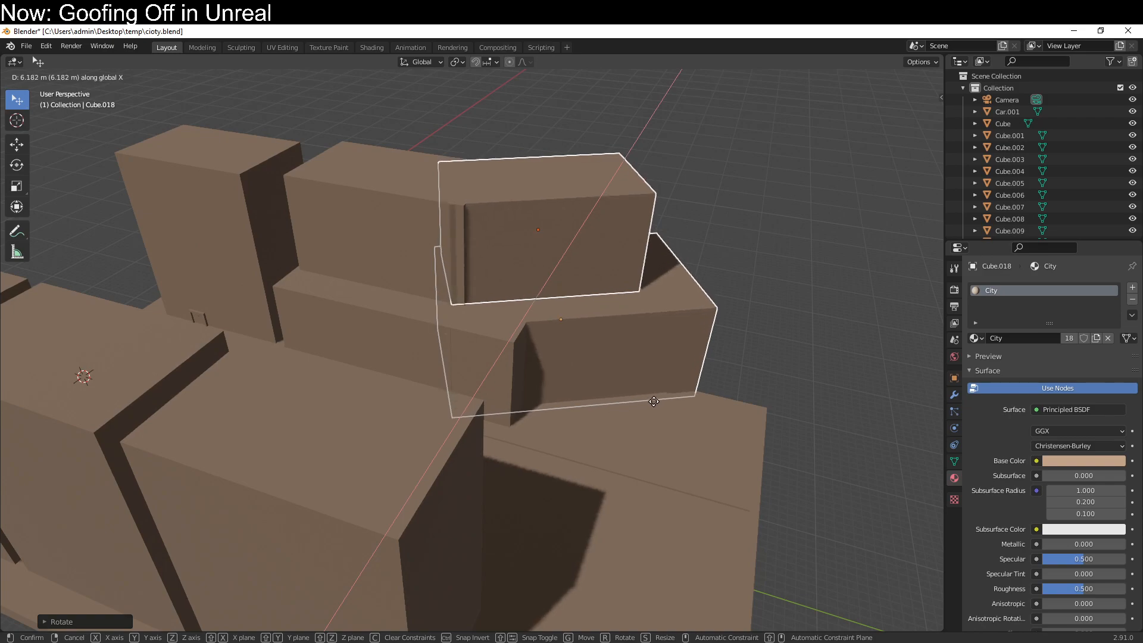
click(654, 405)
Nudge the rotated upper block along Y and X until its facade meets the corner of the straight upper block.
click(587, 281)
key(shift+d)
key(y)
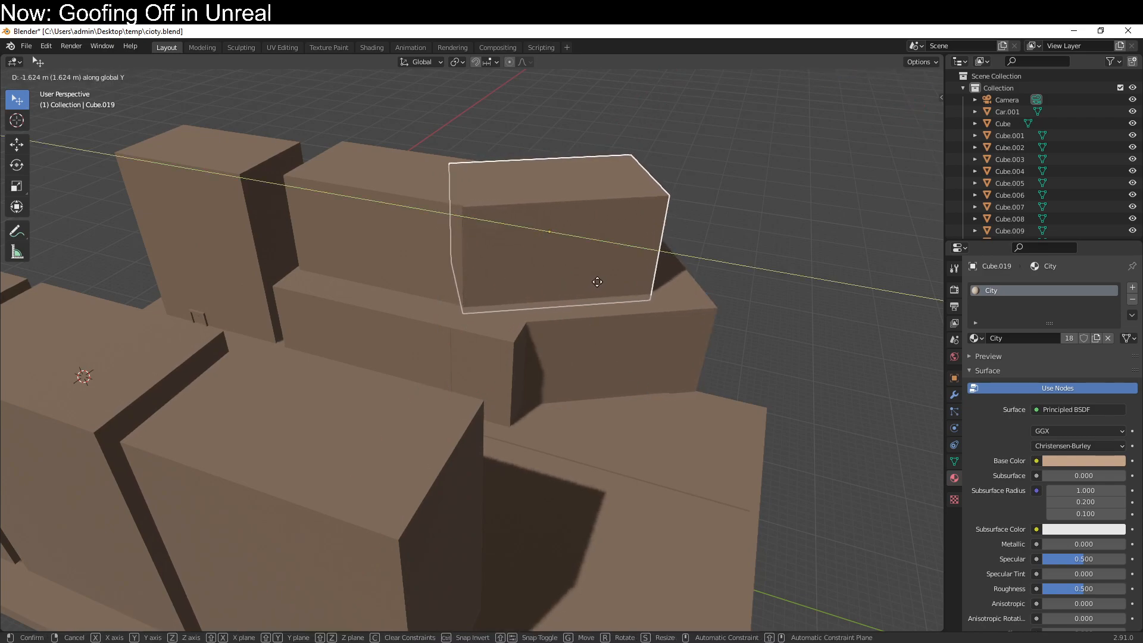
click(597, 281)
key(g)
key(x)
key(y)
key(y)
key(y)
key(x)
key(x)
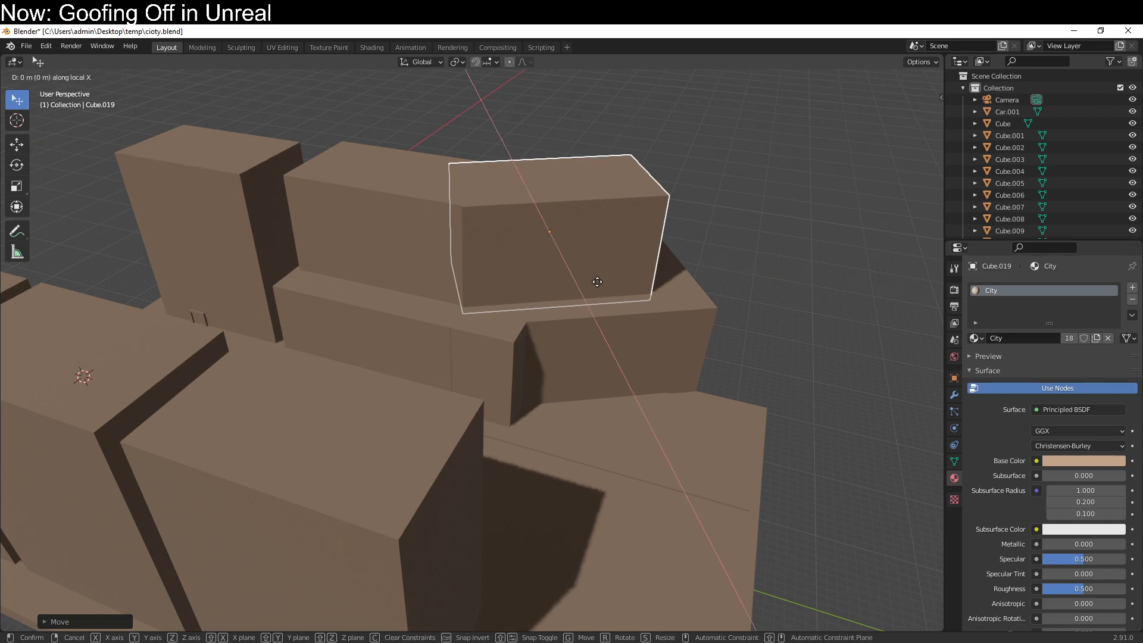
right_click(598, 282)
key(x)
key(g)
key(x)
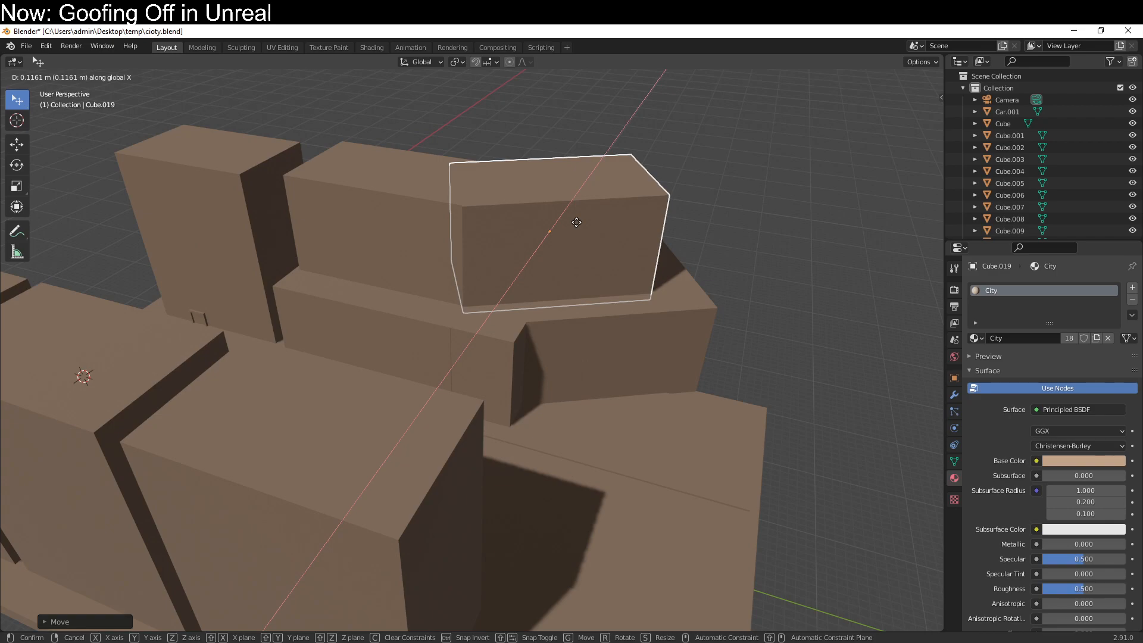
click(576, 226)
Move the rotated lower block about 8.5 m along Y so its facade meets the straight lower block's corner.
click(588, 332)
key(g)
key(x)
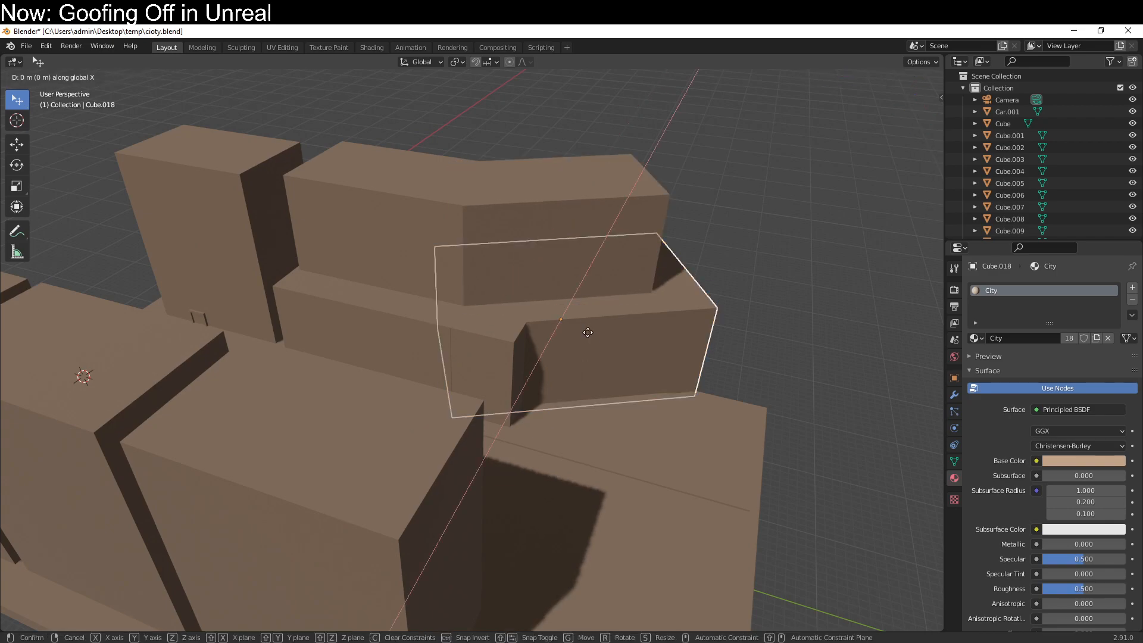
key(y)
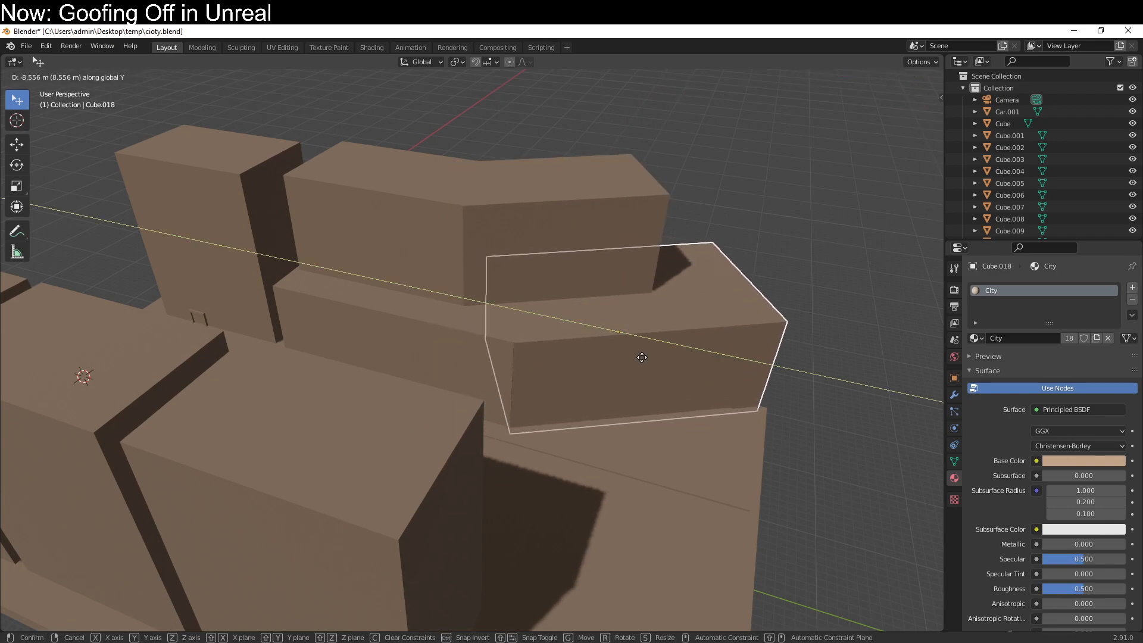
click(640, 356)
Duplicate the ground slab and move the copy about 95 m along Y to extend the street.
middle_drag(613, 455, 322, 555)
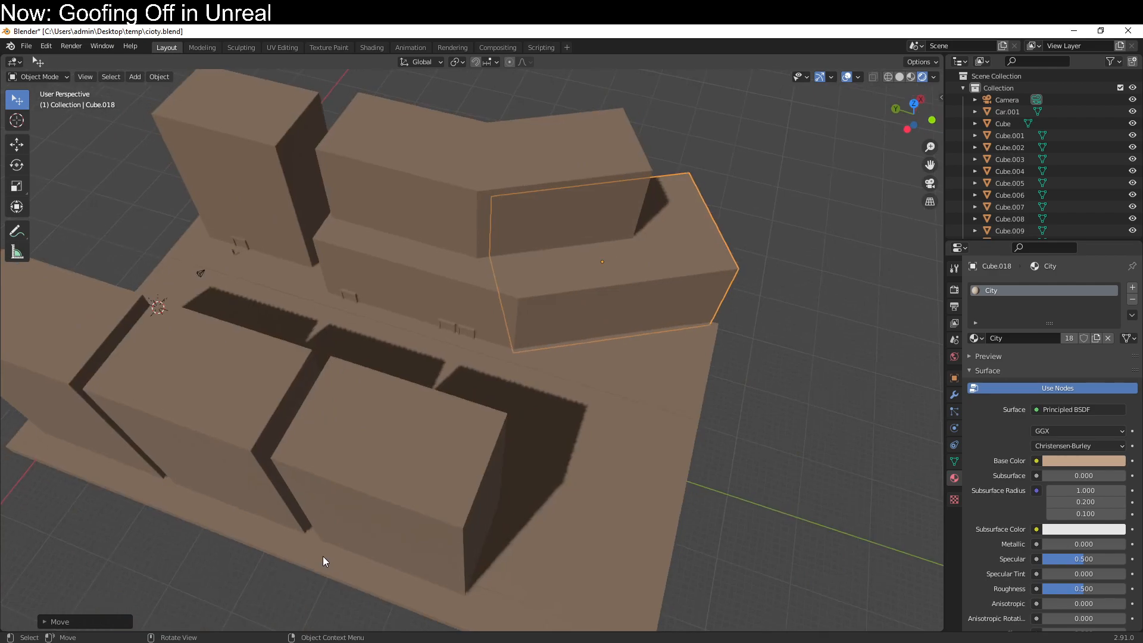
click(630, 495)
middle_drag(630, 495, 457, 415)
scroll(477, 405, down, 2)
scroll(441, 446, up, 5)
scroll(456, 410, down, 5)
middle_drag(461, 469, 465, 422)
key(shift+d)
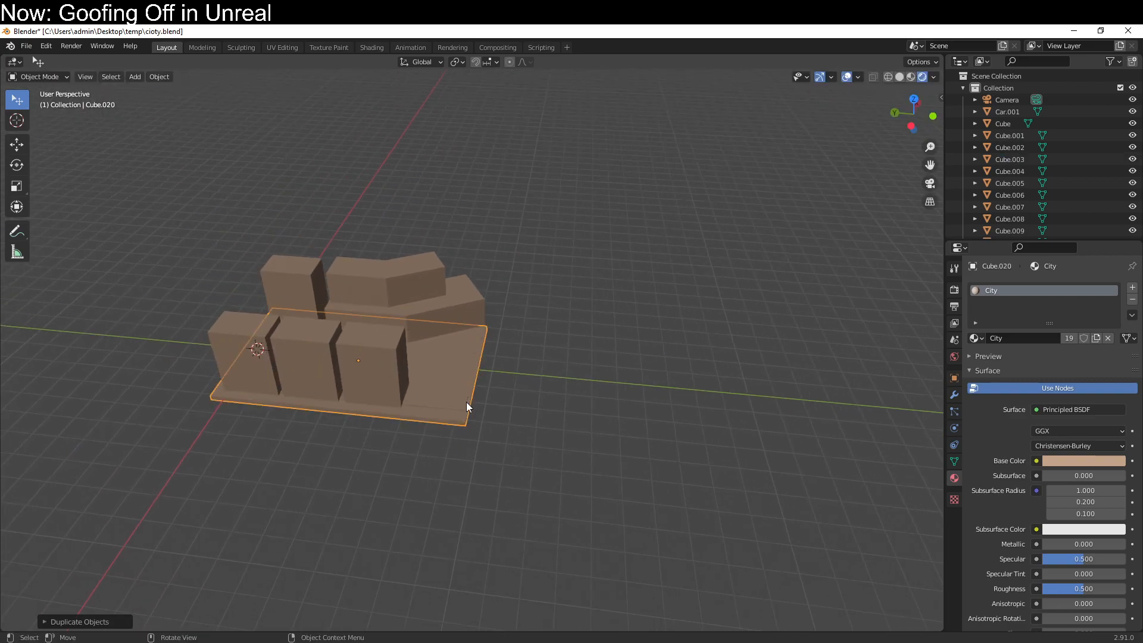
key(x)
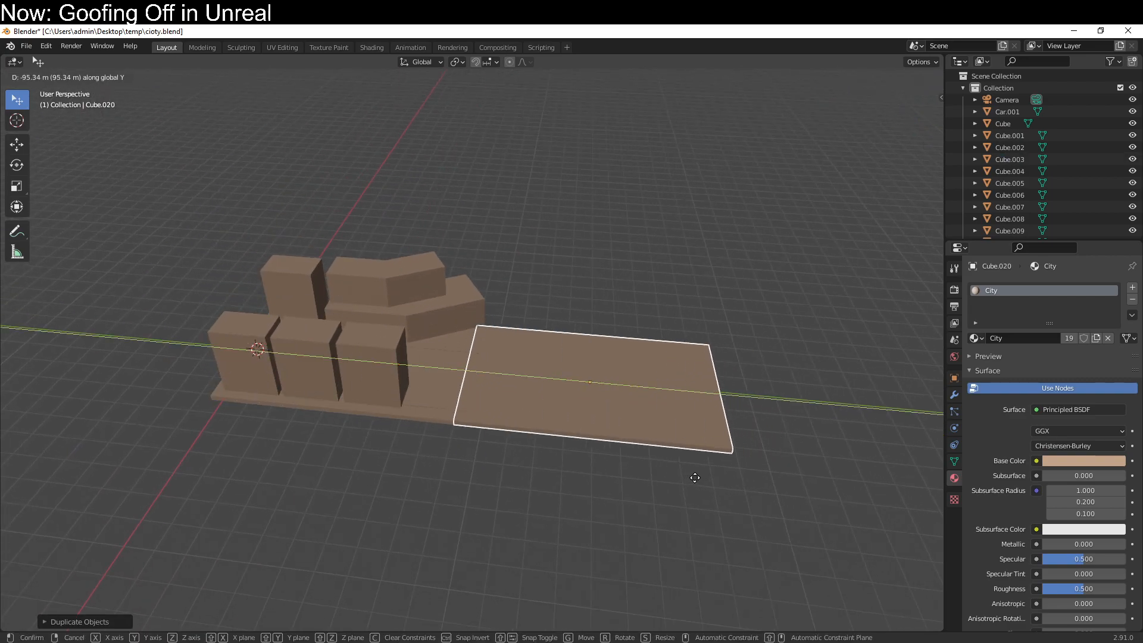
click(697, 477)
Rotate the duplicated ground slab about Z to match the direction of the angled buildings.
middle_drag(697, 478, 673, 515)
key(r)
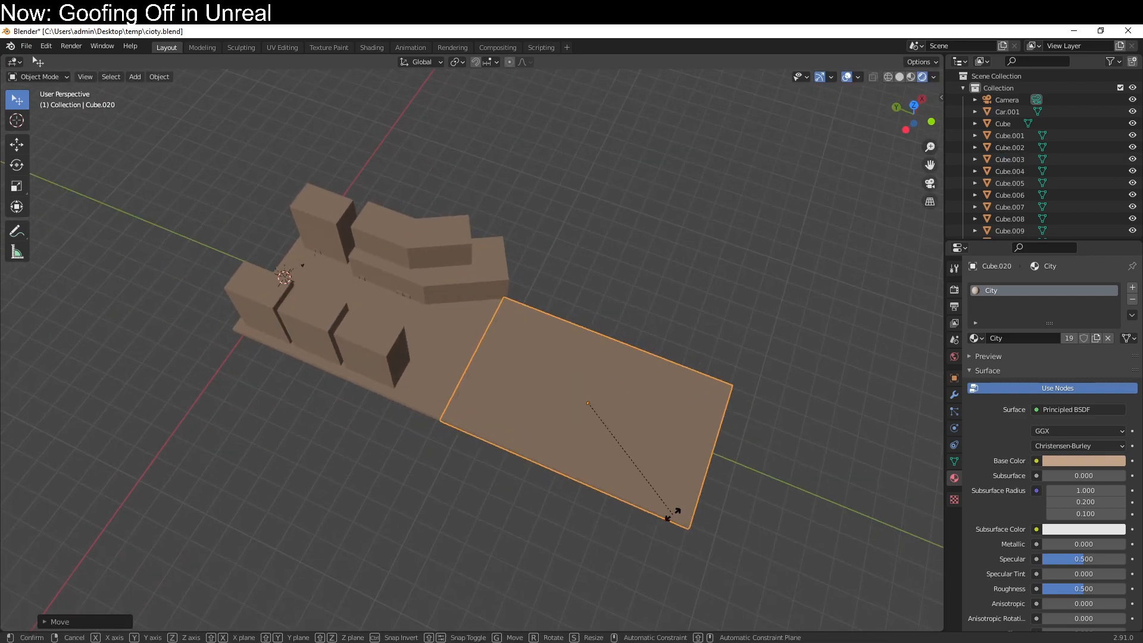
text(y)
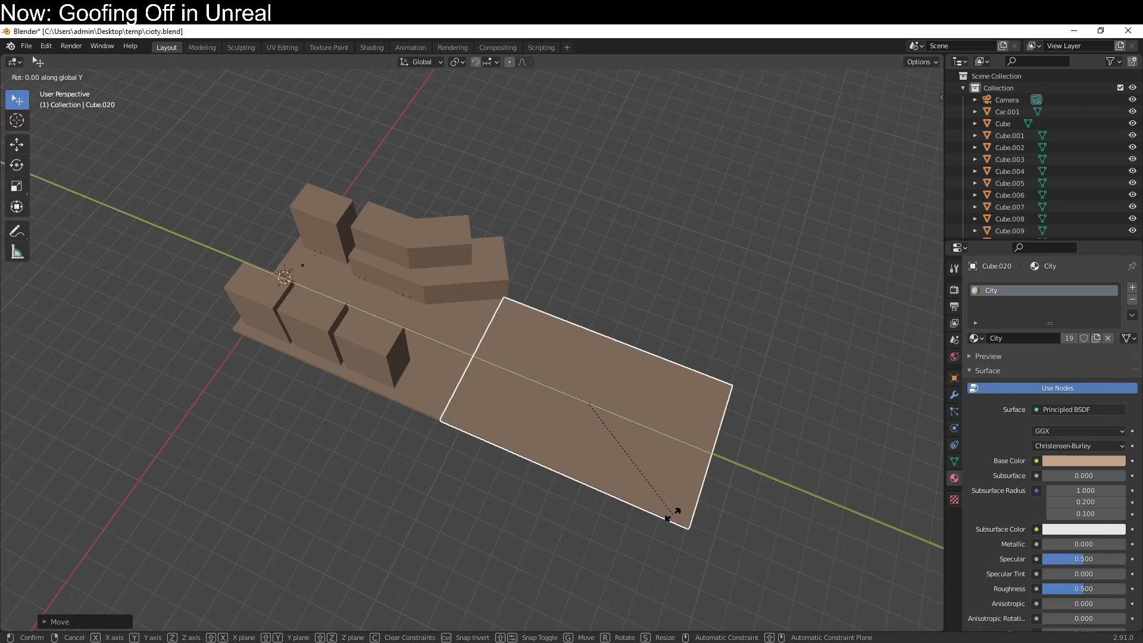
text(90)
key(Return)
Move the rotated ground slab along X and Y so it overlaps the end of the original slab and forms a bend.
key(g)
key(x)
click(649, 474)
key(g)
key(y)
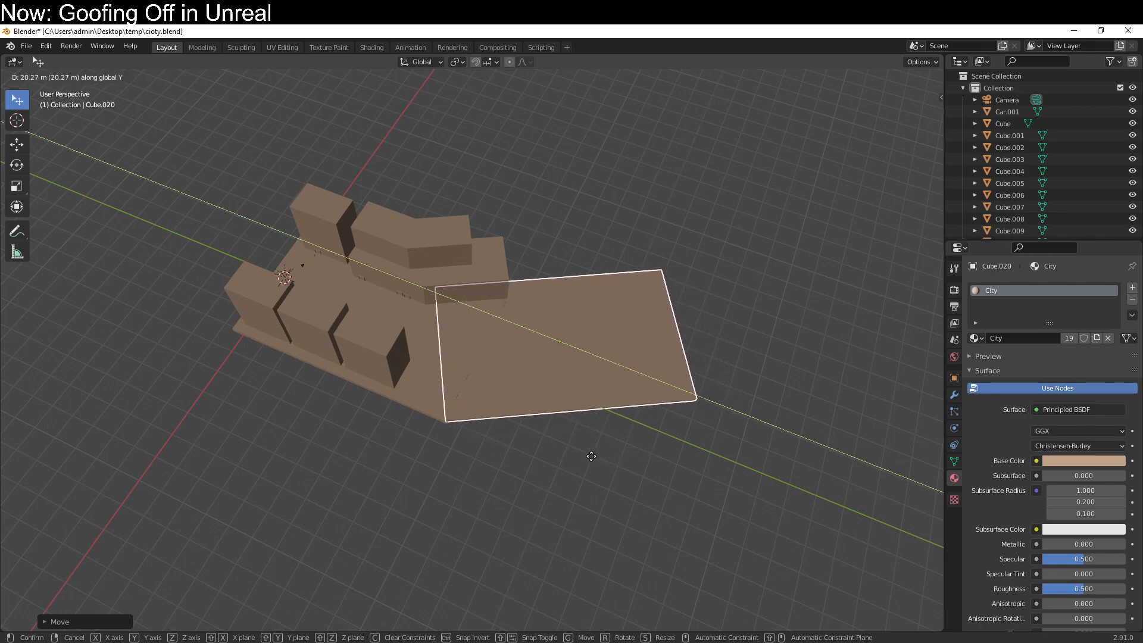
click(592, 457)
Shorten the sidewalk in front of the stepped buildings along Y and shift it so it ends at the street's bend.
middle_drag(593, 458, 659, 402)
scroll(660, 402, up, 5)
click(416, 365)
scroll(590, 424, up, 5)
middle_drag(590, 424, 626, 424)
key(s)
key(y)
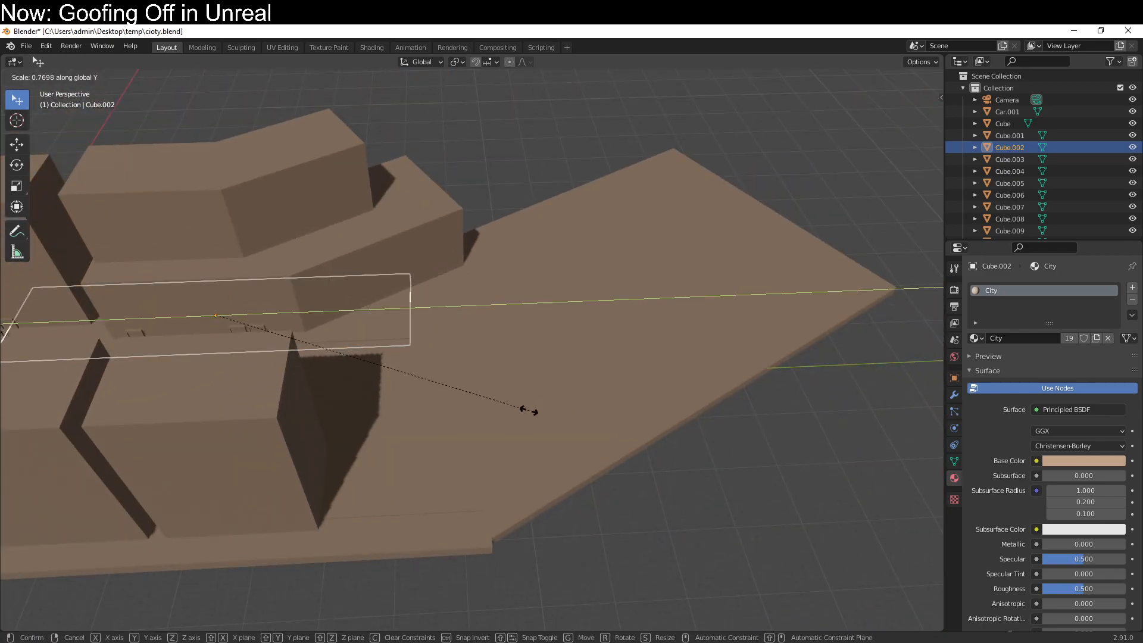
click(515, 395)
key(g)
key(y)
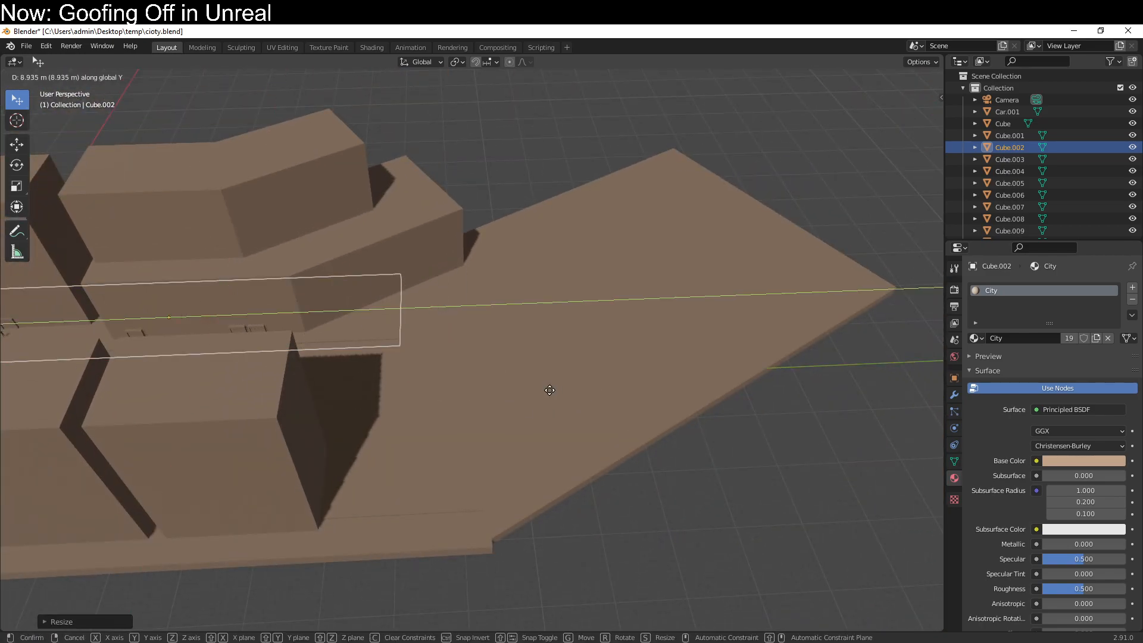
click(538, 357)
Duplicate the shortened sidewalk along Y and rotate the copy 30 degrees about Z.
key(shift+d)
key(y)
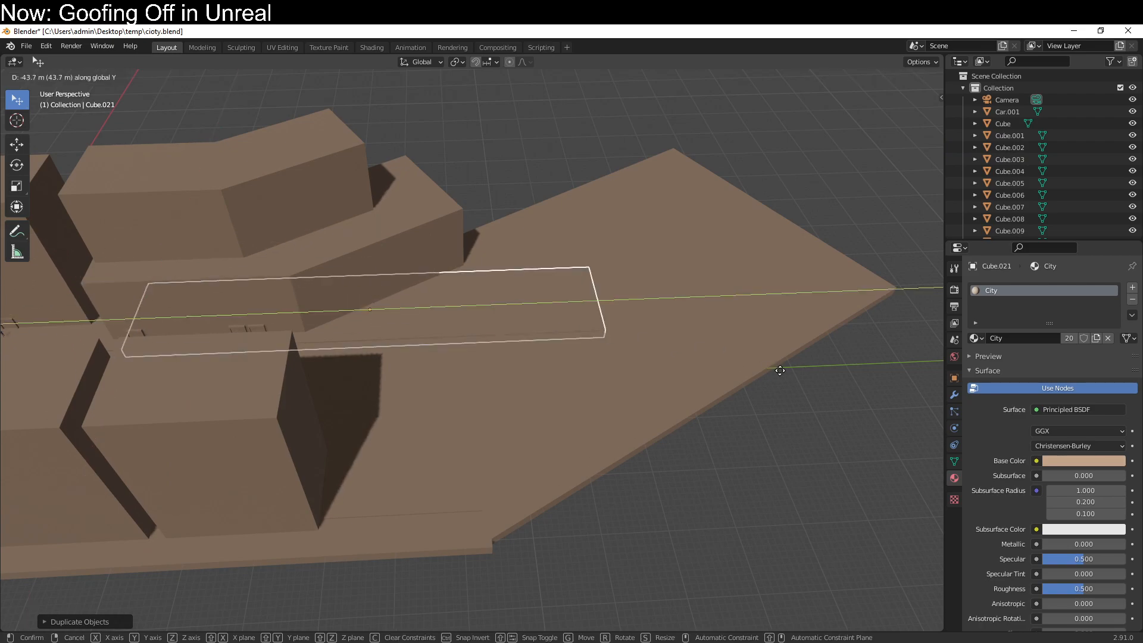
click(53, 369)
text(rz30)
key(Return)
Position the rotated sidewalk along X and Y against the angled building so it continues around the bend.
key(g)
key(x)
click(38, 290)
key(g)
key(y)
click(6, 302)
key(g)
key(x)
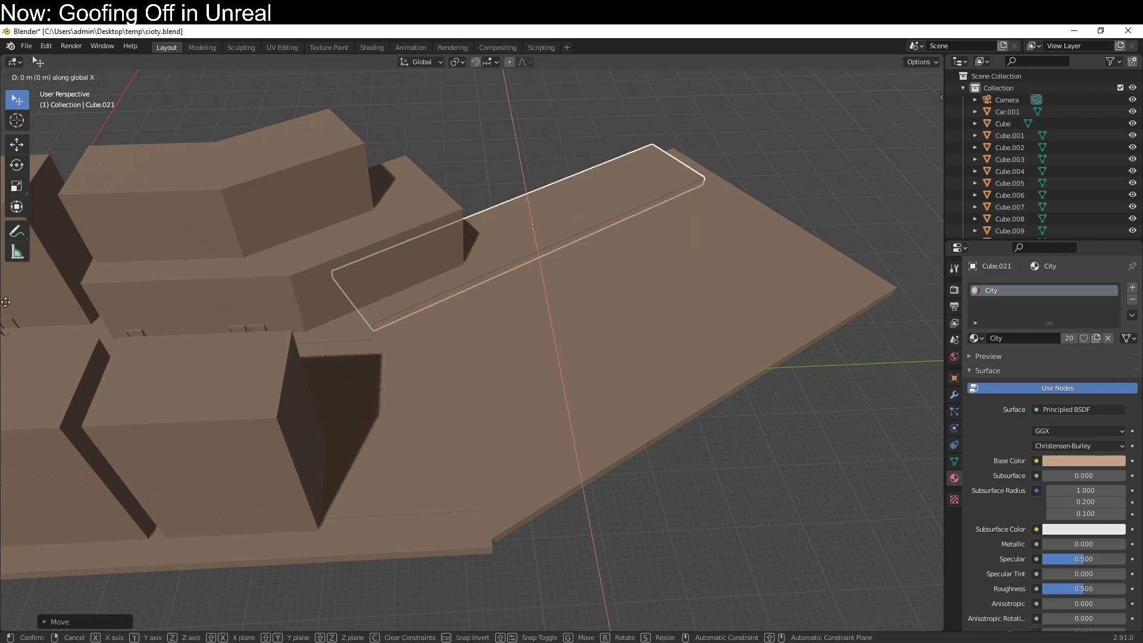
right_click(8, 313)
middle_drag(9, 313, 545, 384)
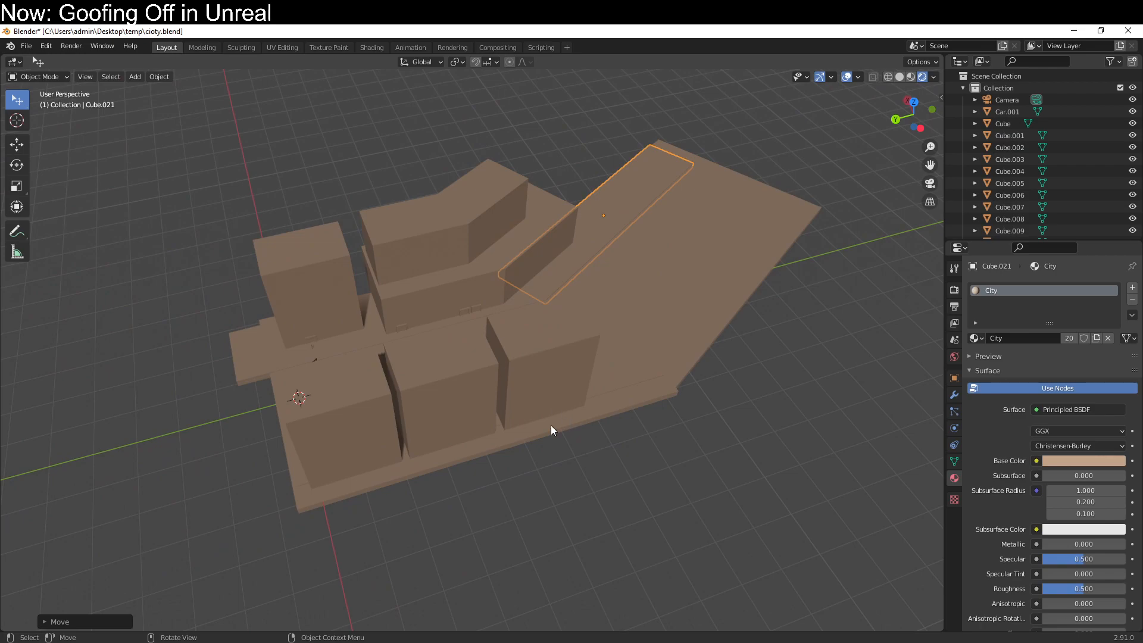
Shorten the sidewalk slab beneath the row of three buildings along Y and shift it so it ends near the last building.
click(562, 415)
middle_drag(632, 438, 492, 535)
middle_drag(474, 478, 683, 455)
scroll(684, 454, up, 4)
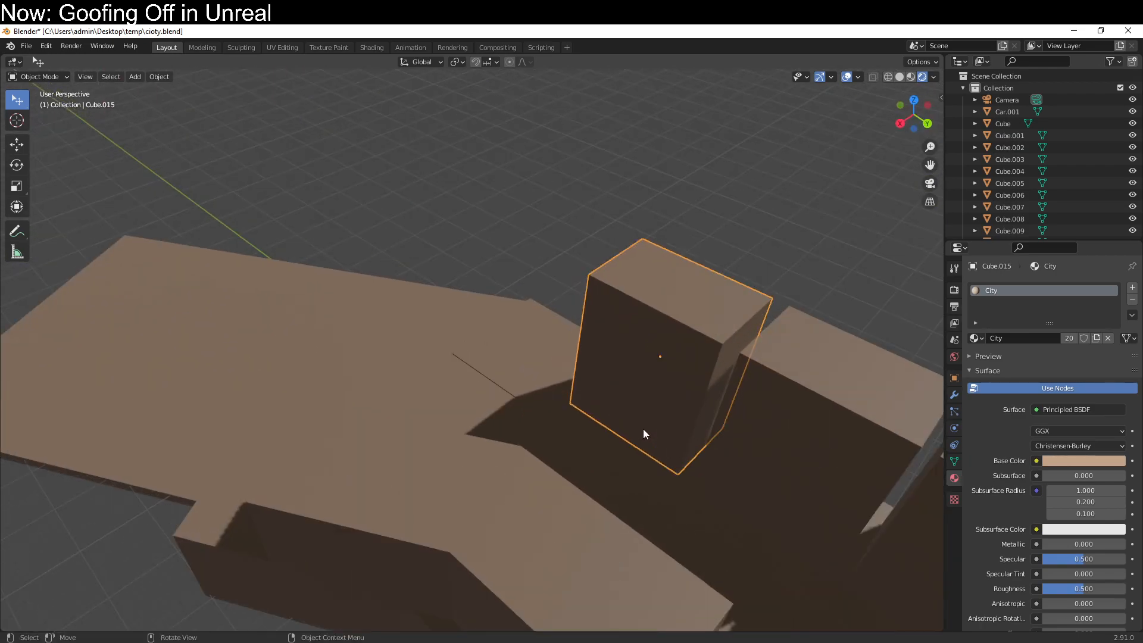
middle_drag(617, 387, 536, 517)
click(485, 530)
scroll(541, 421, up, 3)
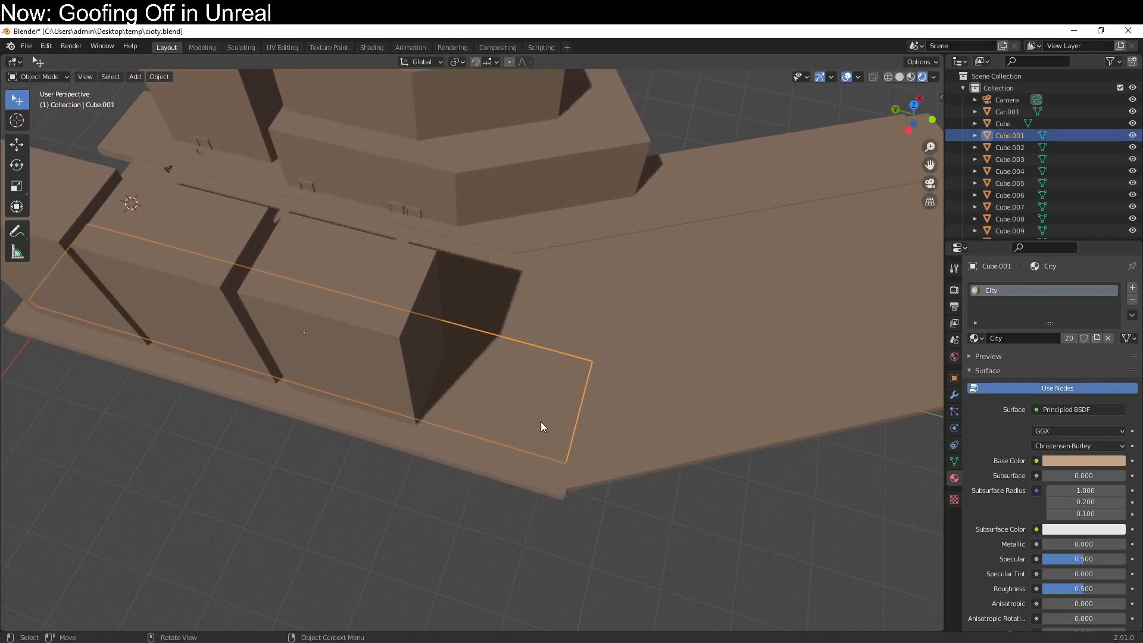
key(x)
key(s)
key(y)
click(532, 392)
key(g)
key(y)
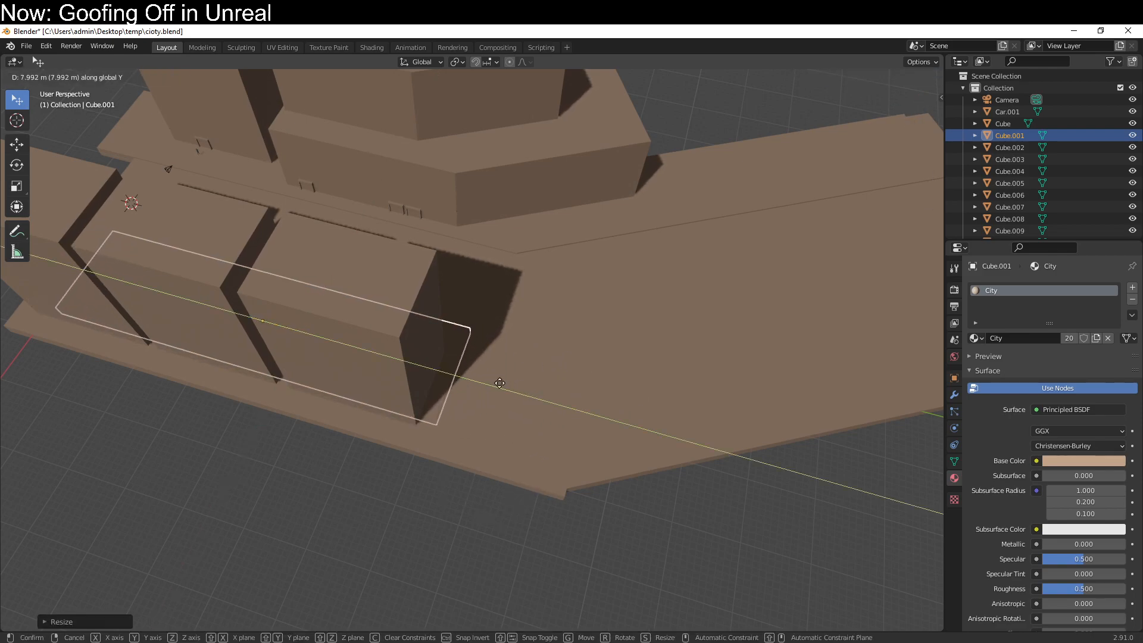
click(501, 382)
Duplicate the main ground slab in place and rotate the copy 90 degrees about Z.
click(537, 430)
middle_drag(641, 456, 564, 465)
key(shift+d)
right_click(517, 423)
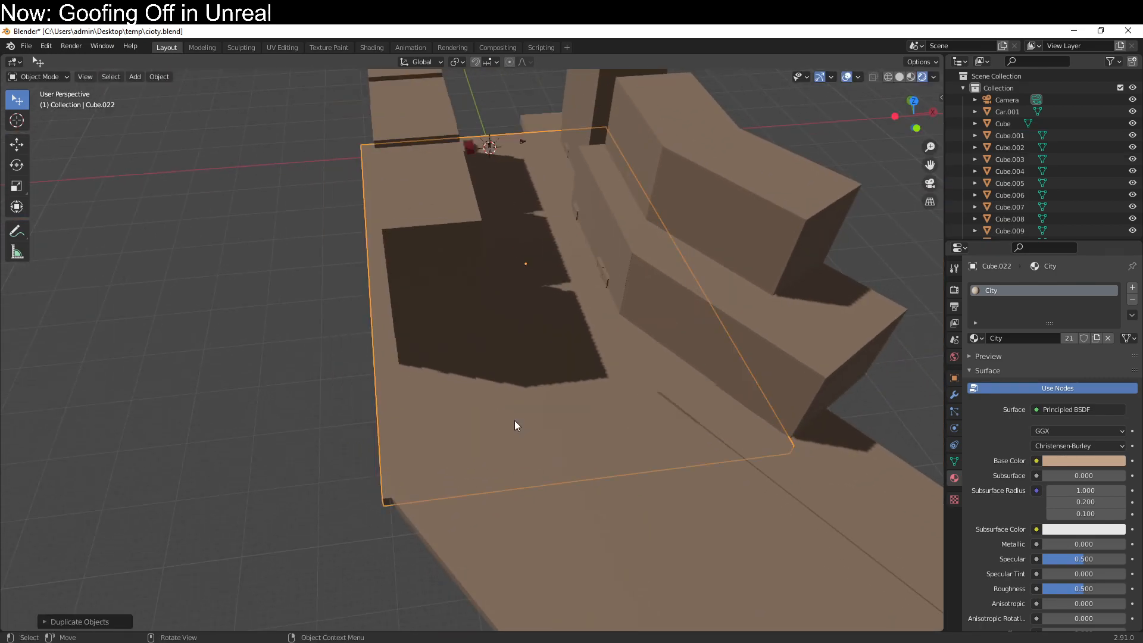
text(rz90)
key(Return)
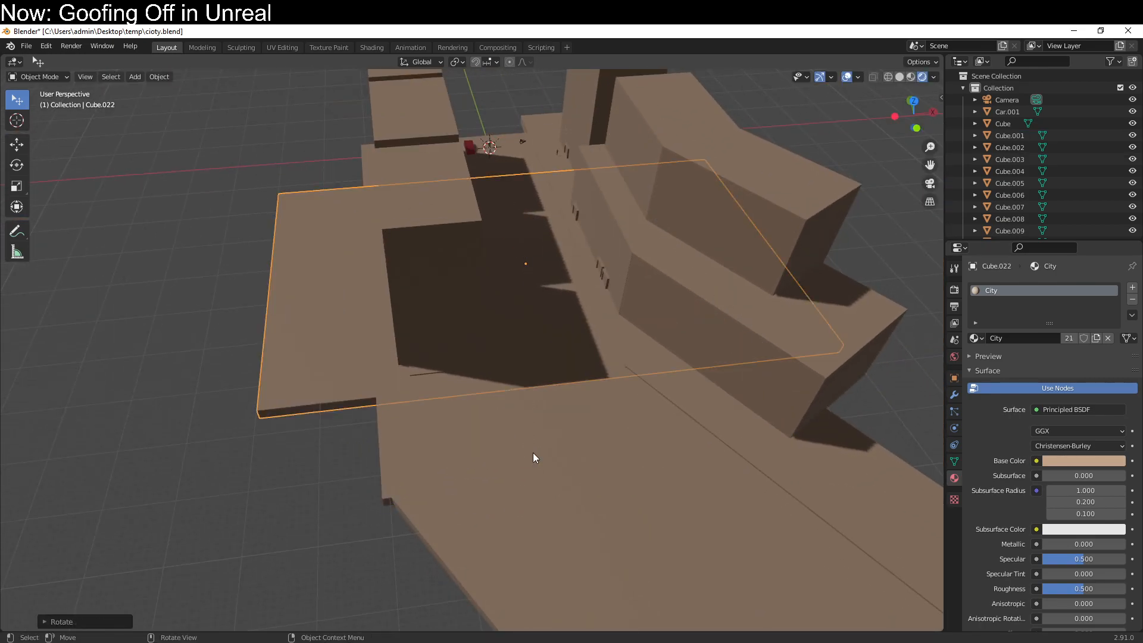
Move the rotated ground slab along X and Y out past the open side of the main street.
key(g)
key(x)
click(1113, 495)
key(g)
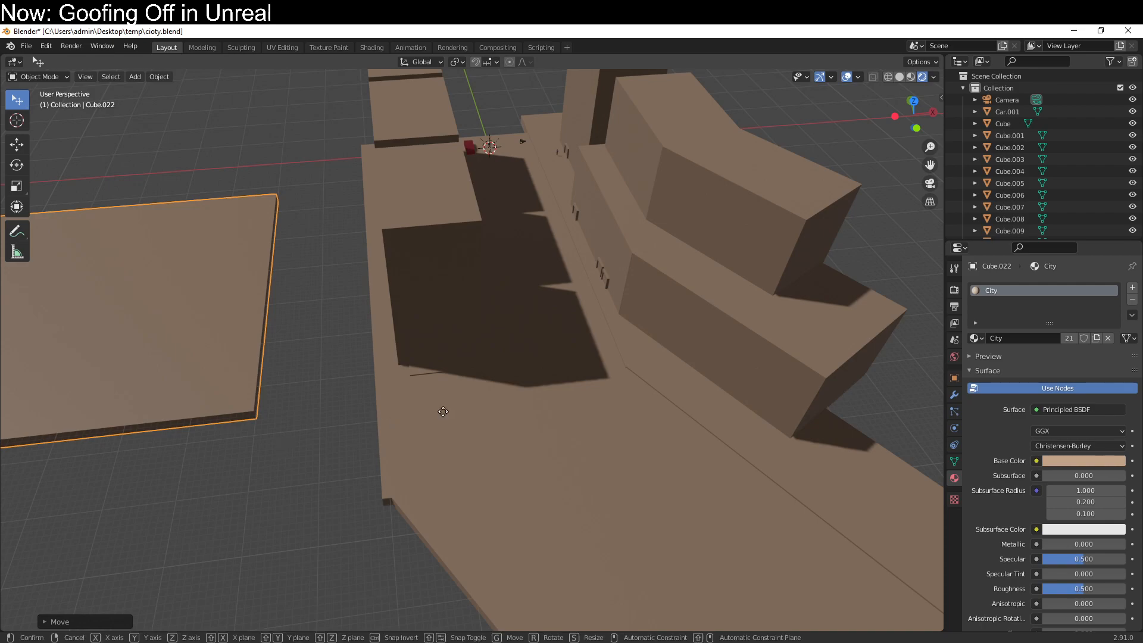
key(y)
Narrow the rotated slab along its local X axis and shift it along Y and X to join the bend as a side street.
key(s)
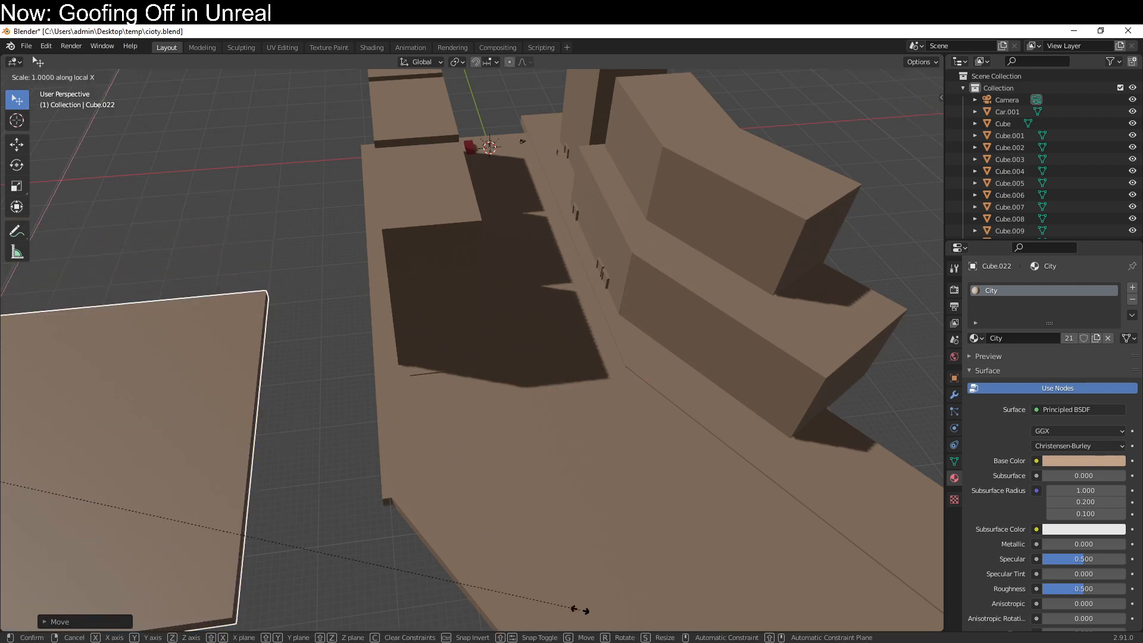
click(202, 423)
key(g)
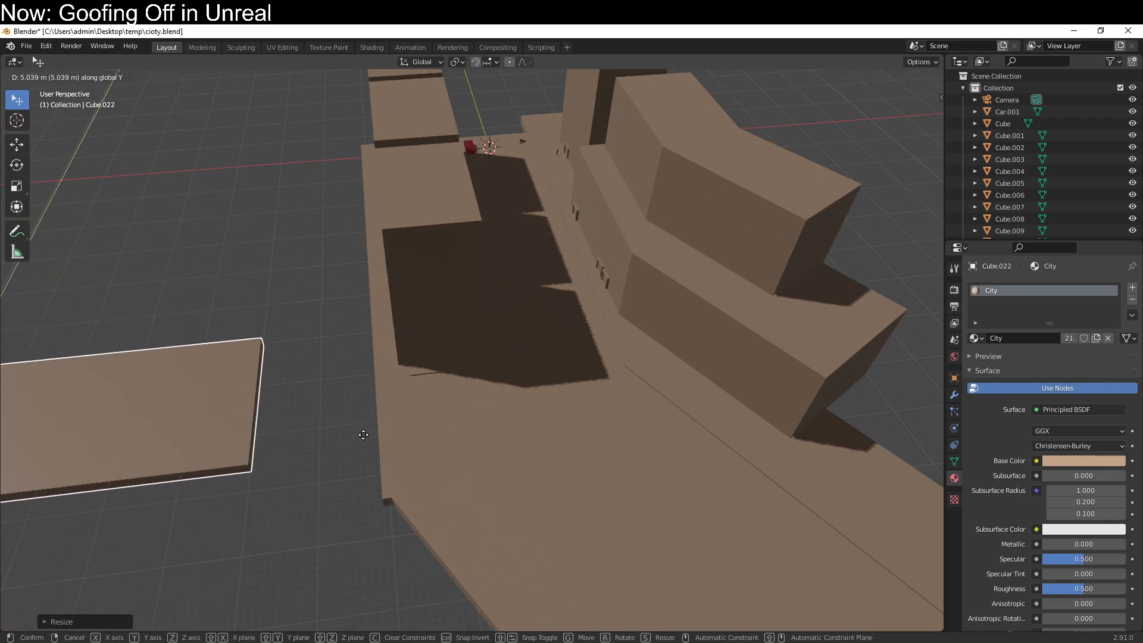
click(359, 443)
key(g)
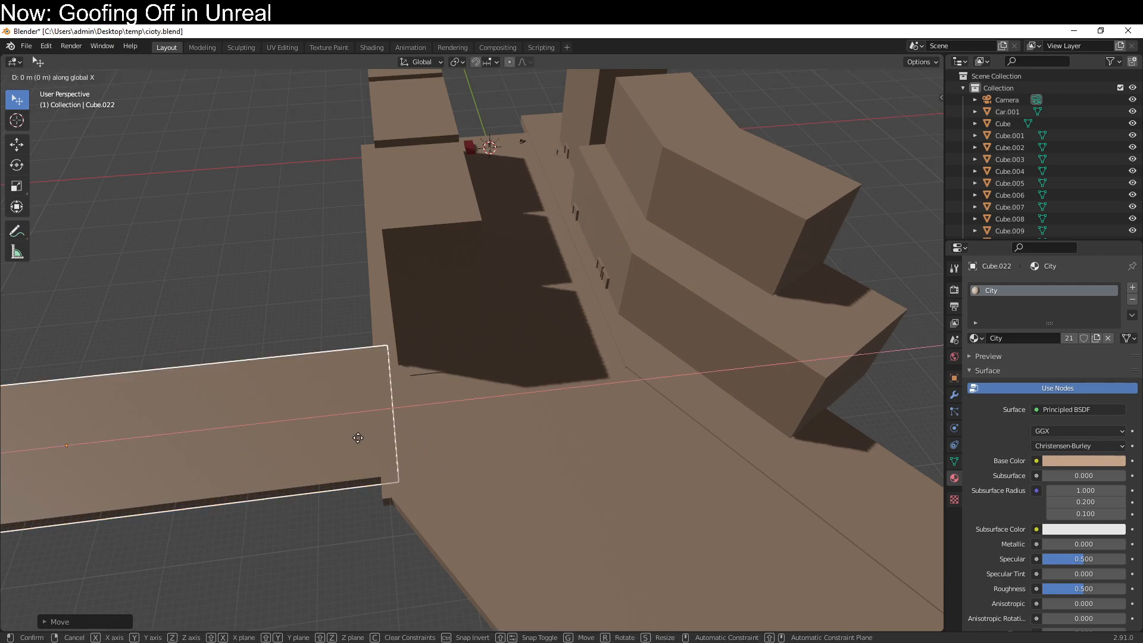
click(365, 461)
Duplicate the angled sidewalk and move the copy along X and about -25 m along Y to the opposite edge of the angled ground.
click(458, 364)
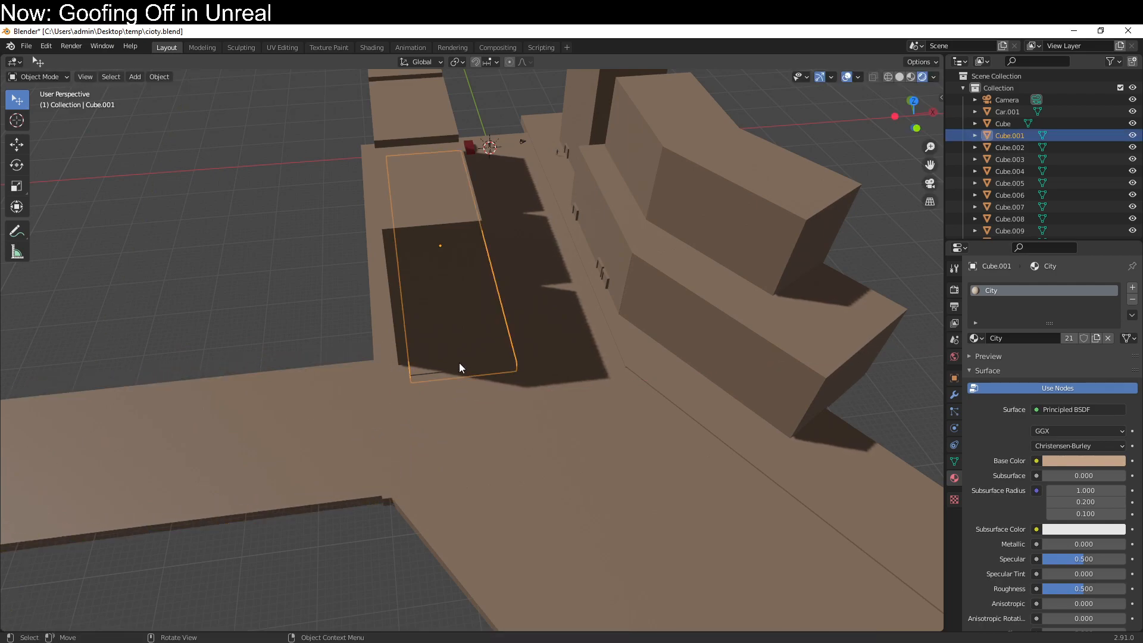
middle_drag(559, 527, 520, 354)
click(654, 304)
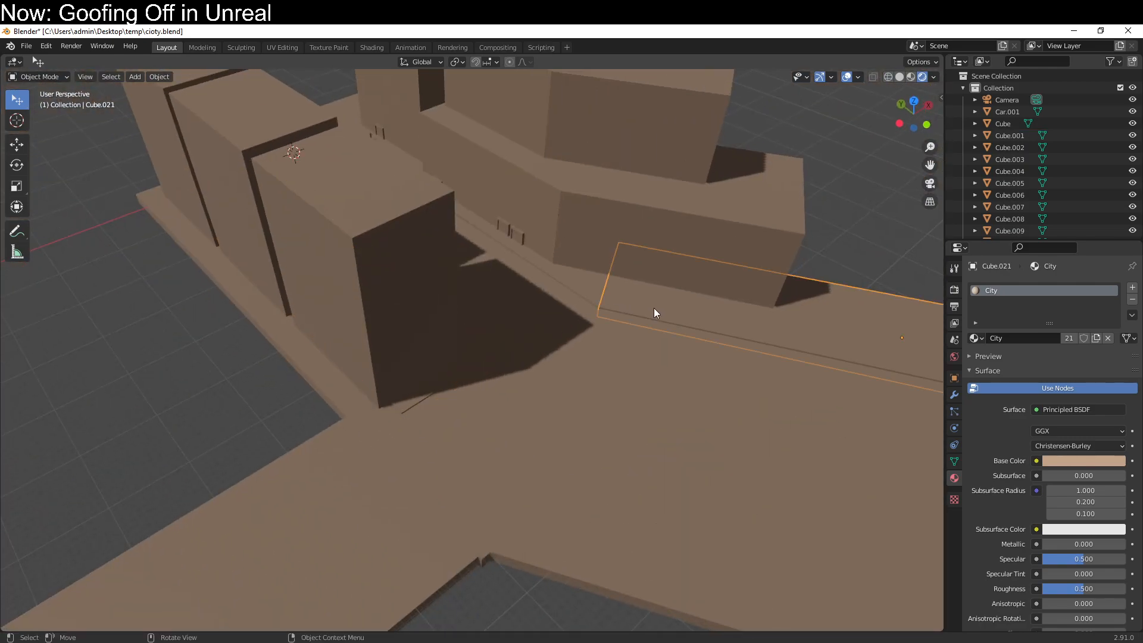
scroll(571, 467, down, 3)
middle_drag(570, 467, 601, 471)
key(shift+d)
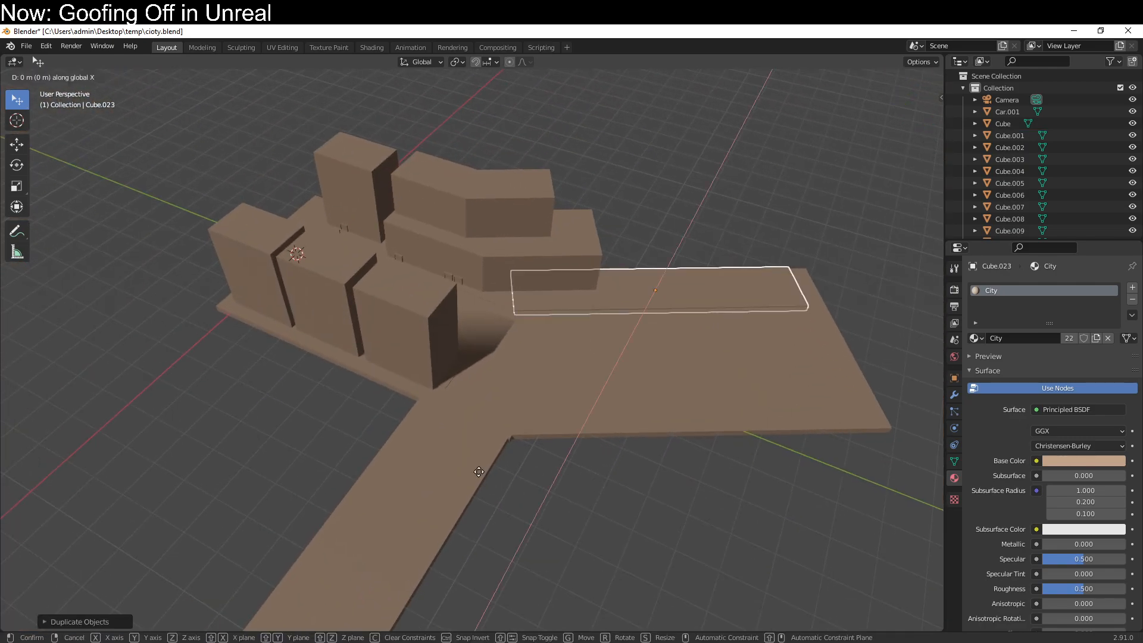
click(454, 566)
key(g)
key(y)
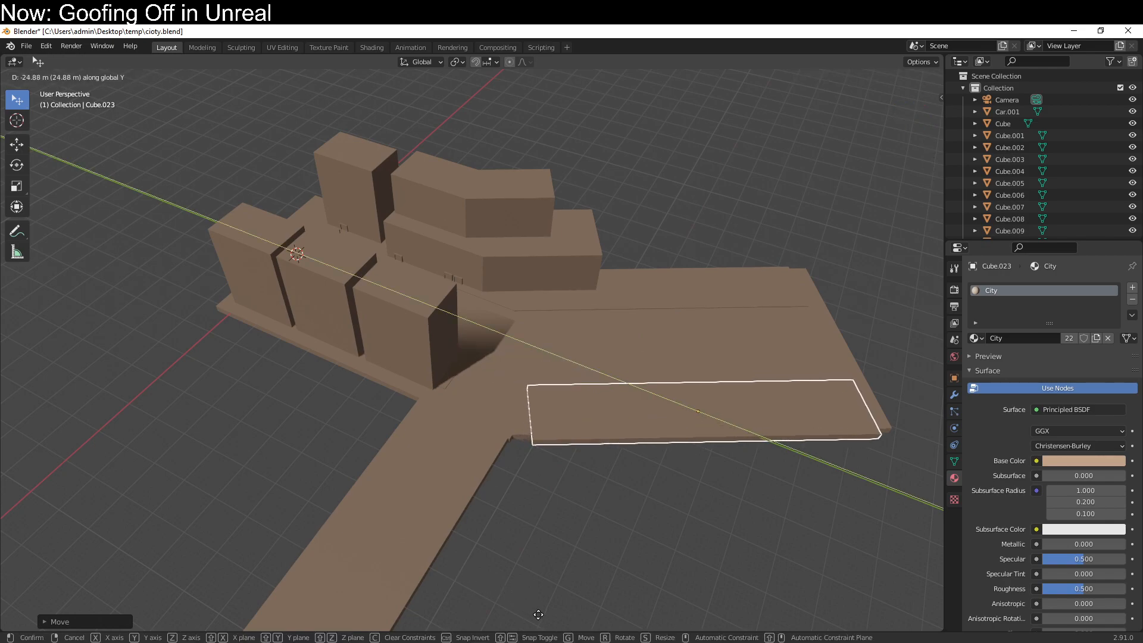
click(543, 617)
Widen the duplicated angled sidewalk along its local X axis into a broad building plot.
middle_drag(548, 528, 437, 369)
key(s)
key(x)
key(x)
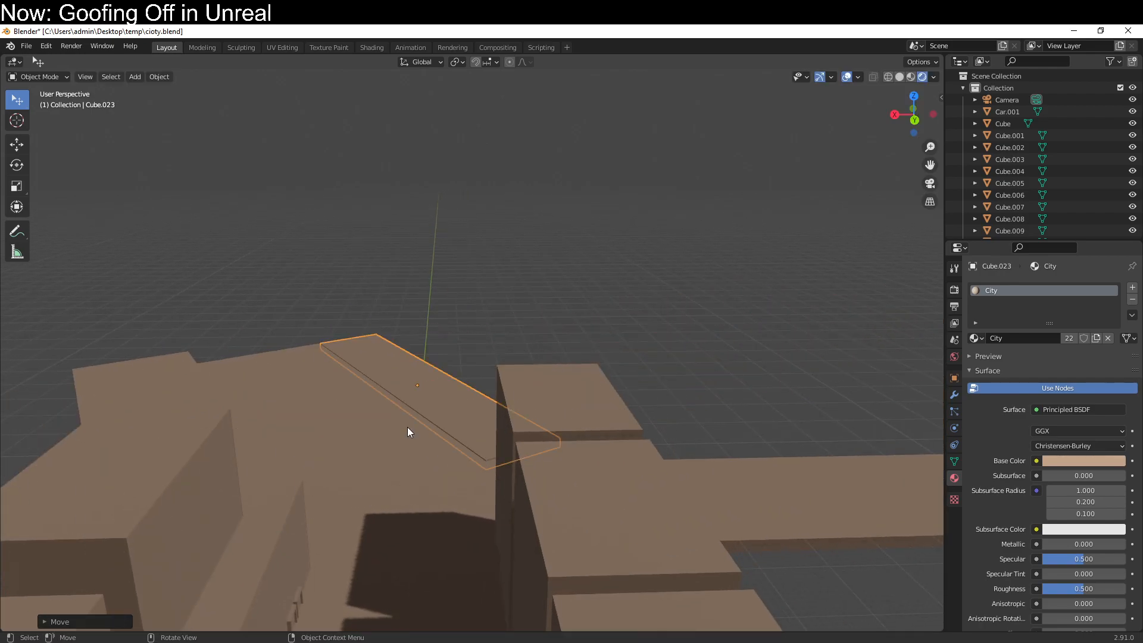
click(717, 438)
Reposition the widened plot along X and Y so it borders the angled street beside the side-street corner.
key(g)
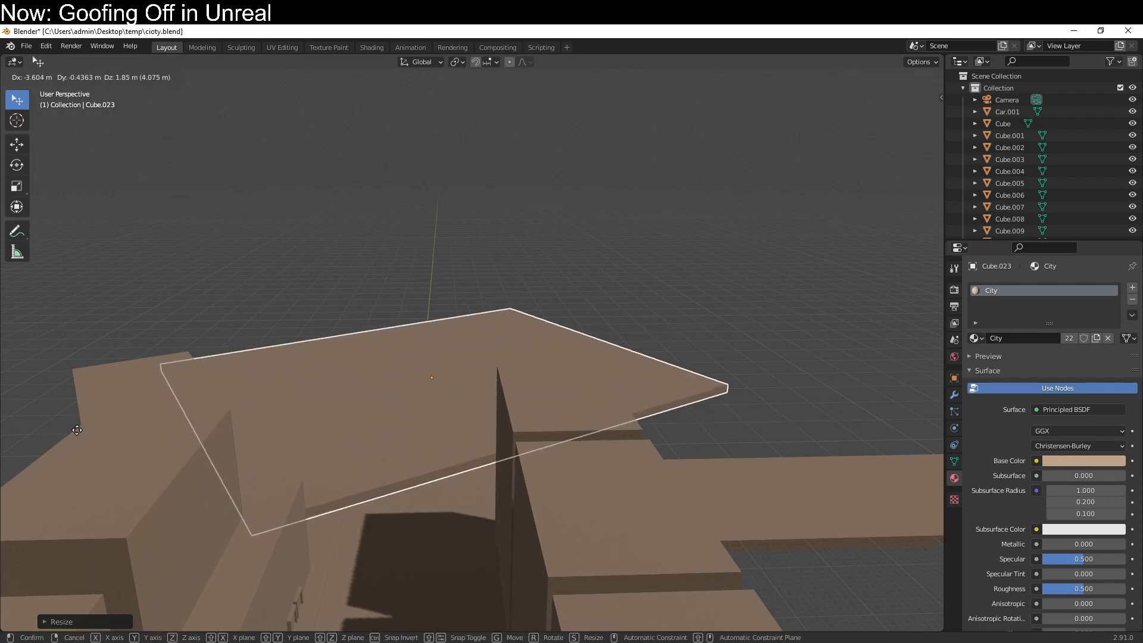
key(x)
key(y)
click(377, 390)
key(g)
click(359, 322)
key(g)
key(x)
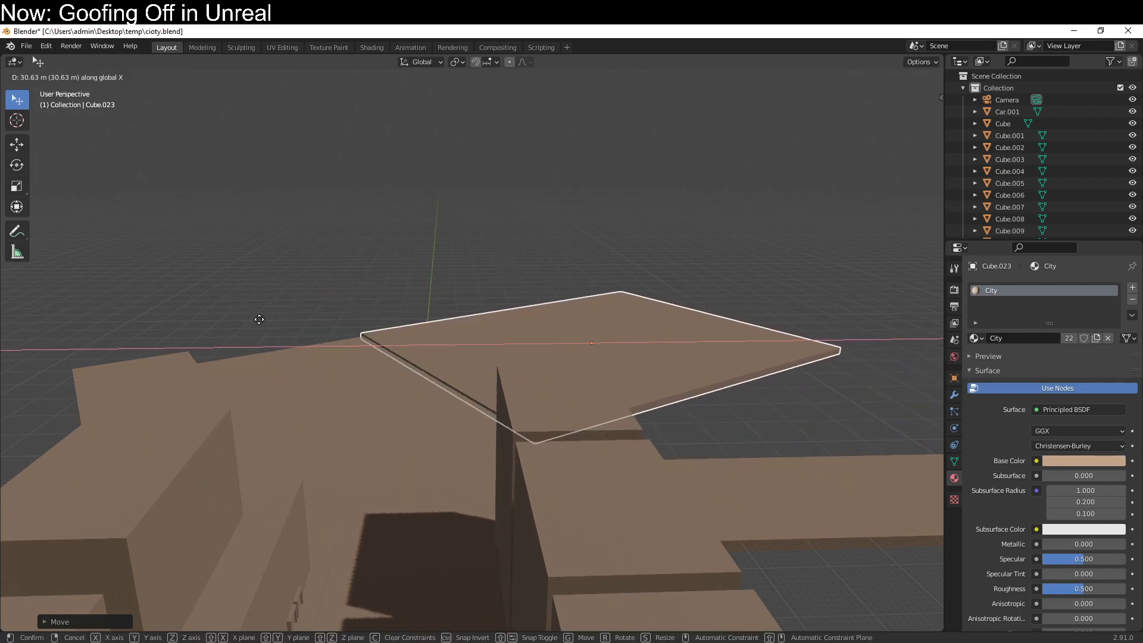
key(y)
click(243, 331)
Duplicate the widened plot, lift the copy along Z and stretch it vertically into a tall tower block.
key(shift+d)
right_click(611, 381)
key(g)
right_click(613, 367)
key(g)
key(z)
click(622, 380)
key(s)
key(z)
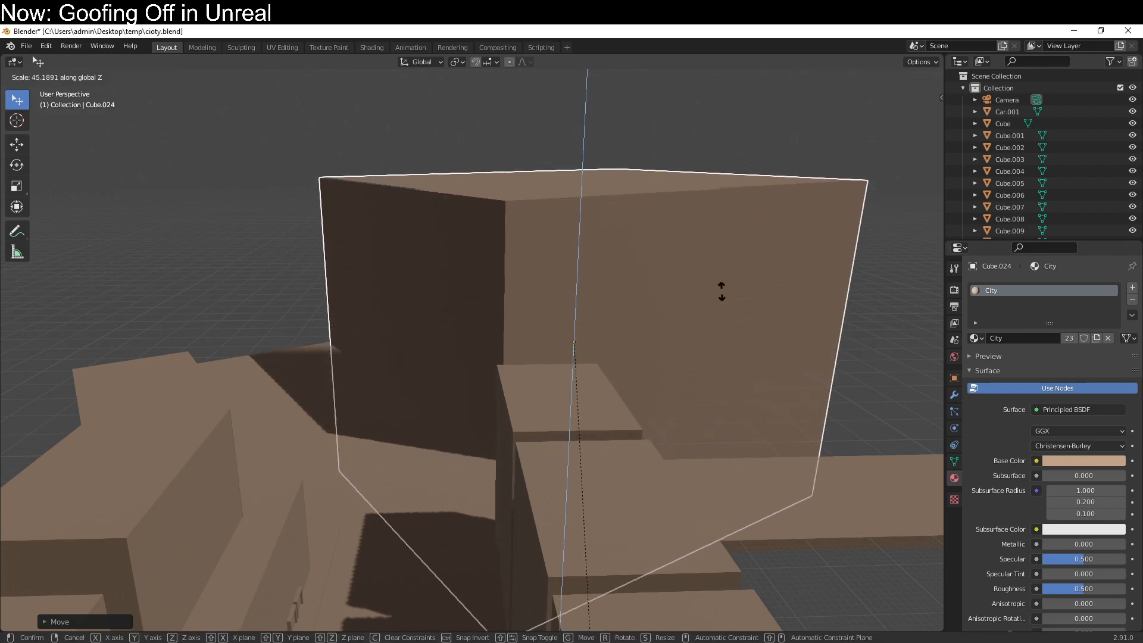
click(770, 195)
Scale the tower block down uniformly and raise it along Z so it floats above the plot.
key(s)
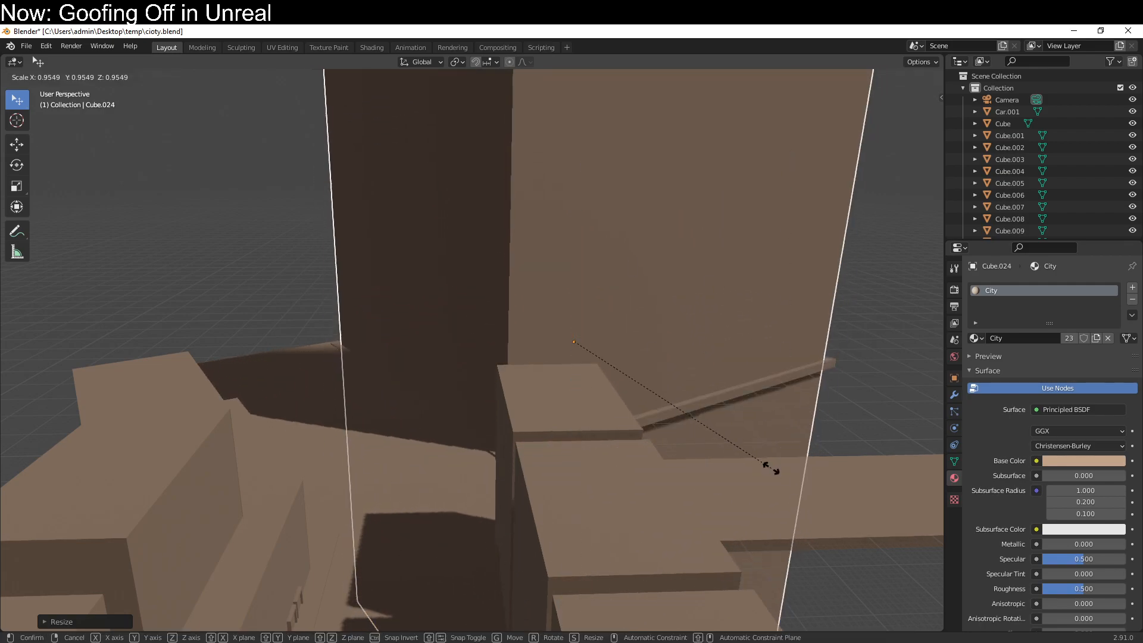
click(704, 417)
key(g)
key(z)
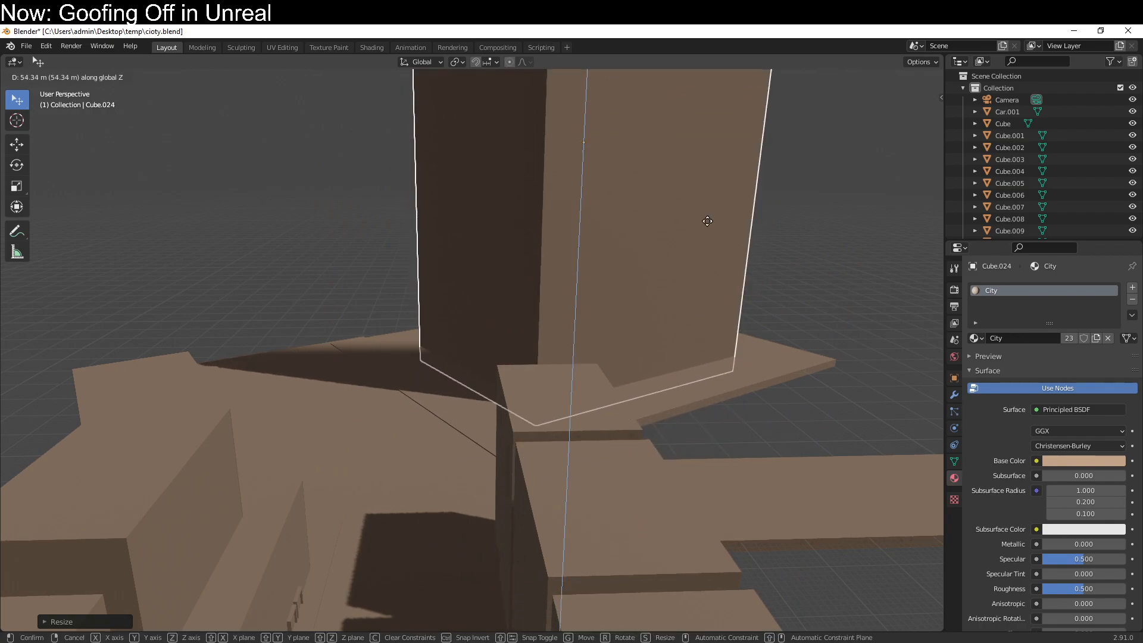
click(695, 187)
middle_drag(603, 291, 573, 354)
key(g)
key(y)
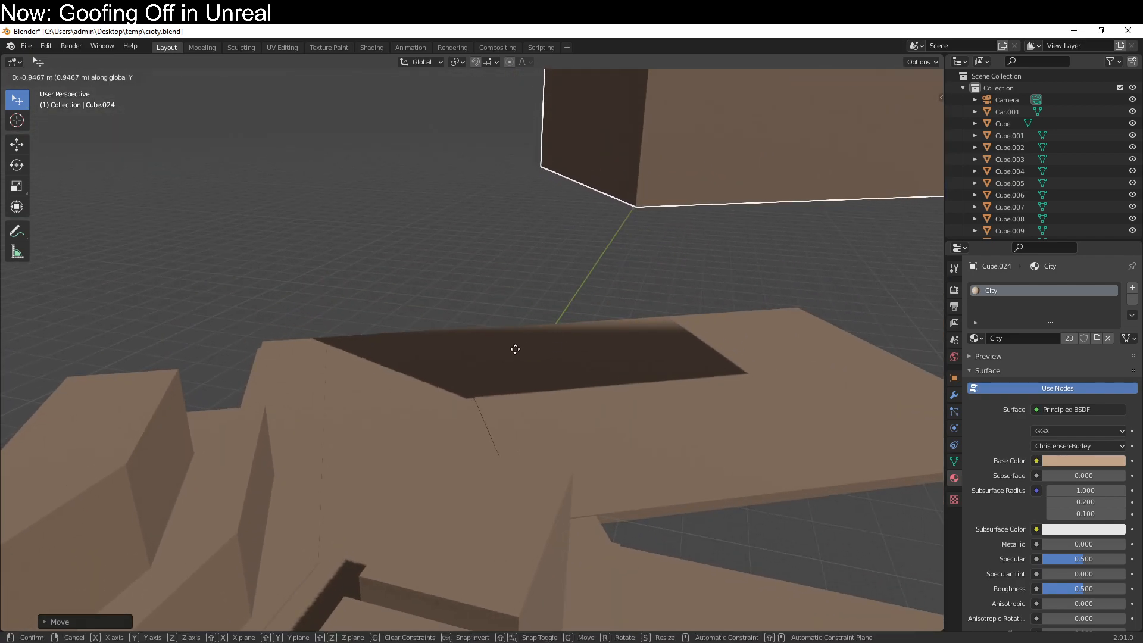
right_click(479, 350)
Duplicate the raised tower block and lower the copy along Z to the plot.
middle_drag(482, 352, 617, 352)
key(shift+d)
key(z)
click(578, 231)
Try resizing the lower tower block uniformly and along X, and undo the resizing.
key(s)
click(719, 424)
key(s)
key(x)
click(744, 447)
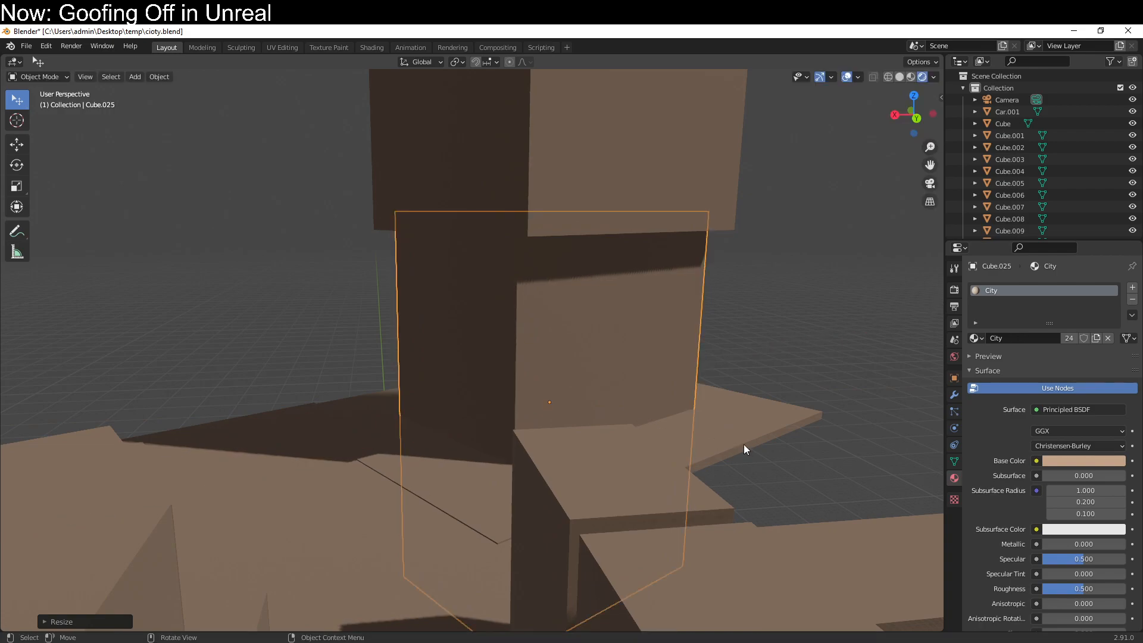
key(ctrl+z)
key(s)
click(744, 441)
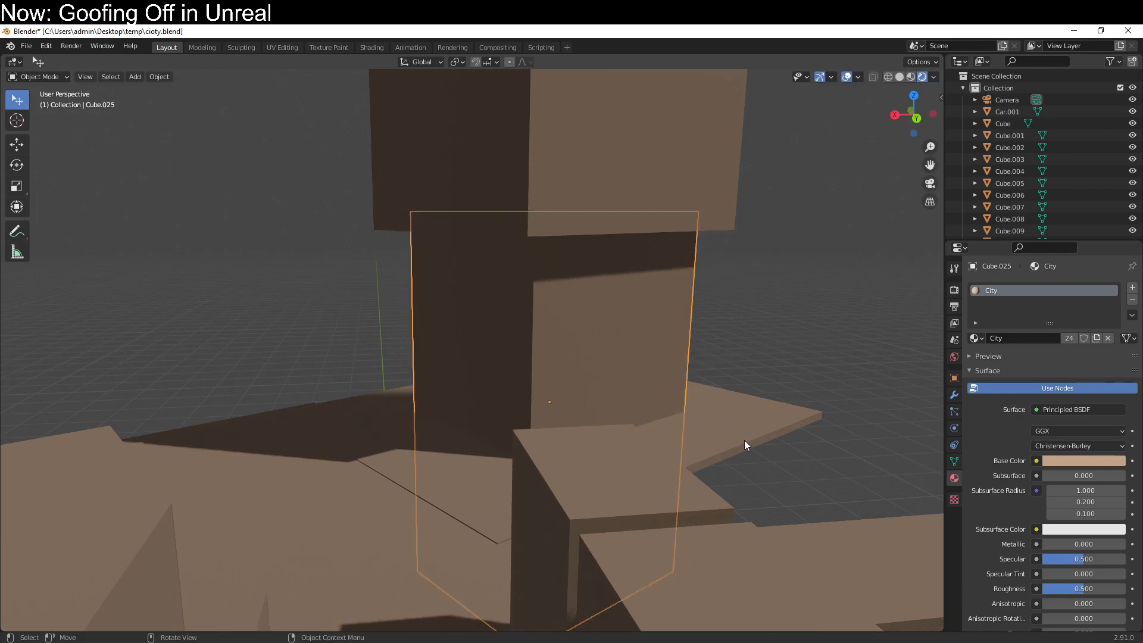
key(ctrl+z)
Narrow the lower tower block along its local X axis and shift it along Y beneath the upper block.
key(s)
key(x)
key(x)
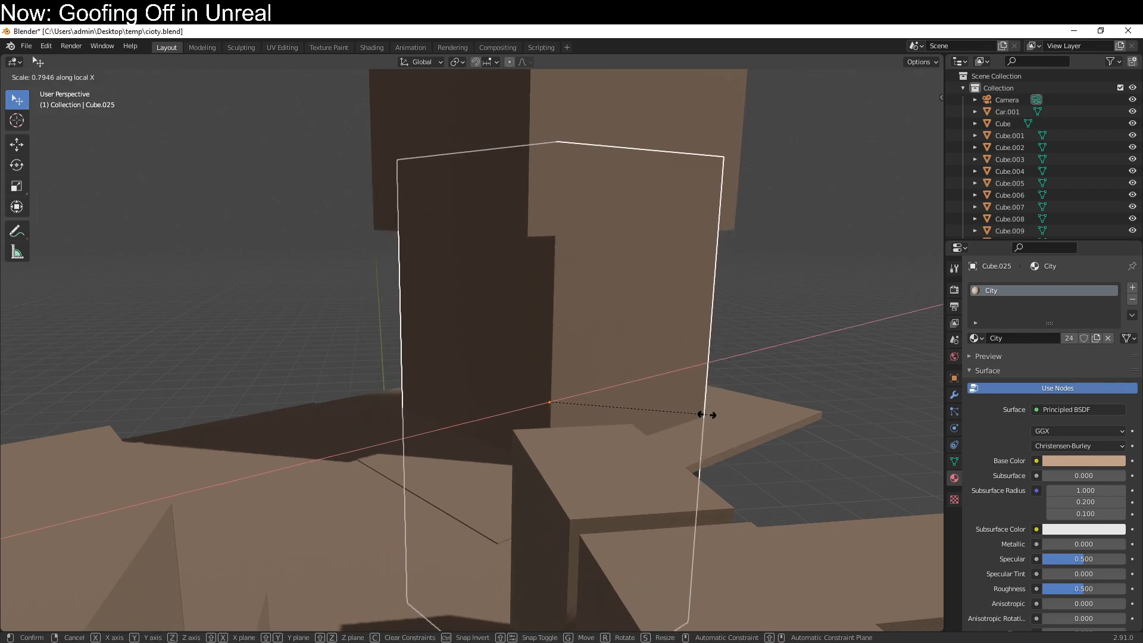
click(698, 410)
key(g)
key(y)
click(711, 402)
key(g)
key(y)
click(708, 401)
Move the lower tower block toward the side-street edge of the plot so the upper block overhangs it.
key(x)
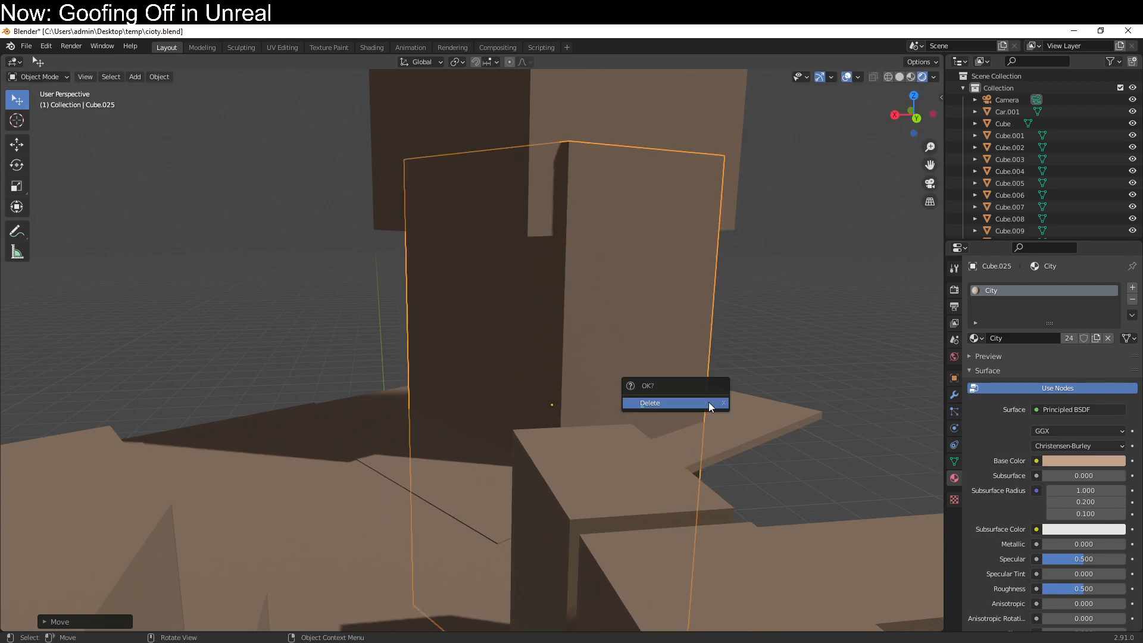
key(g)
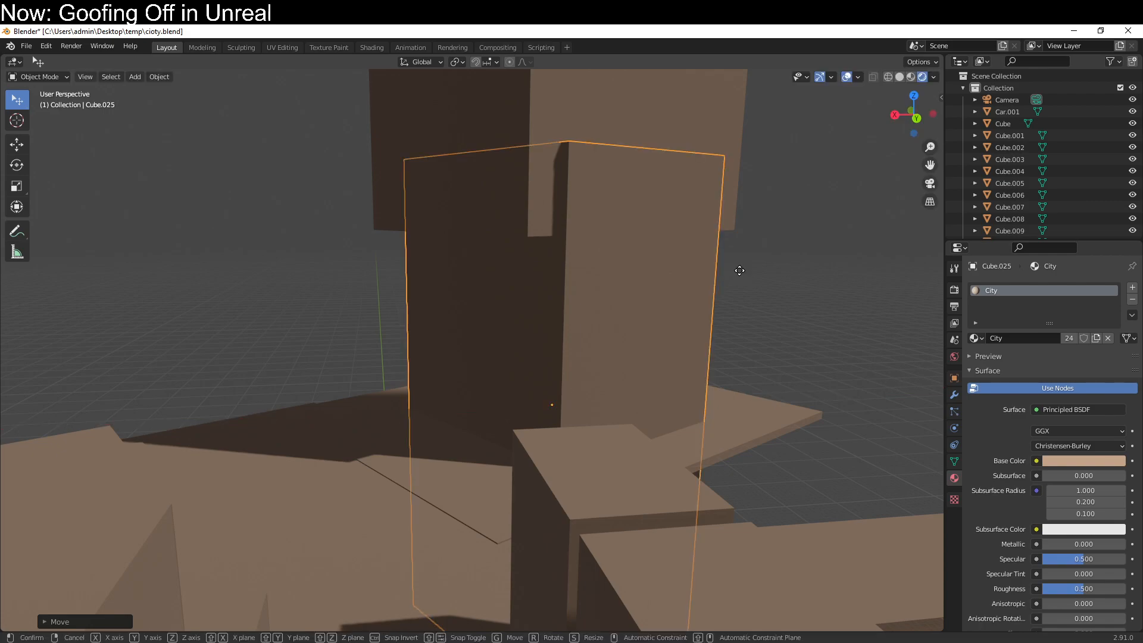
click(792, 238)
middle_drag(794, 237, 737, 296)
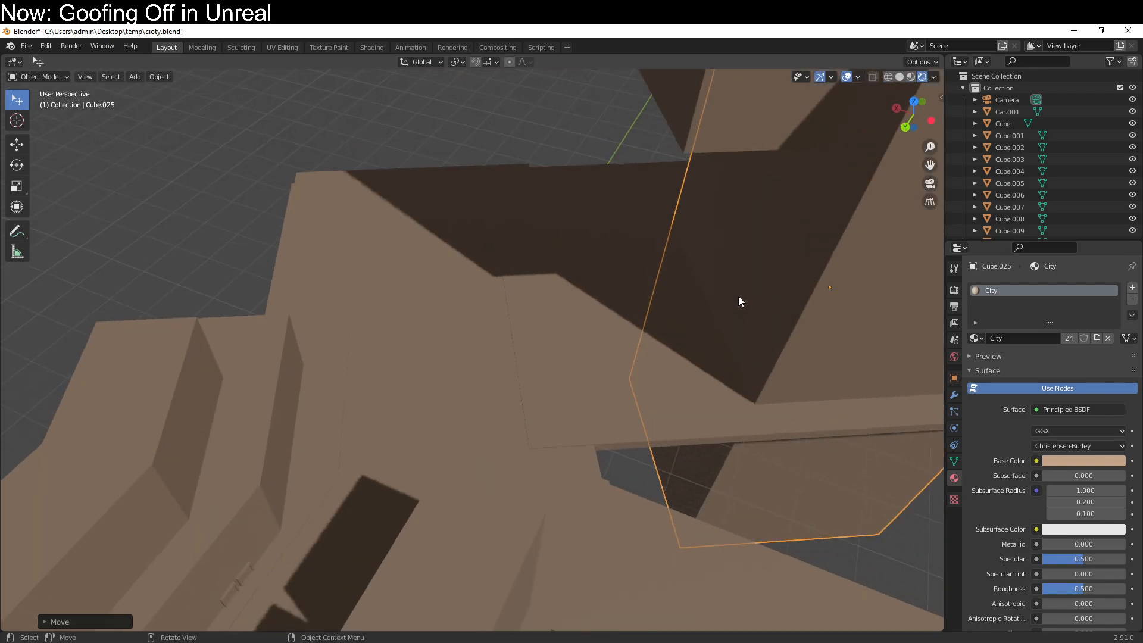
scroll(714, 333, down, 6)
key(g)
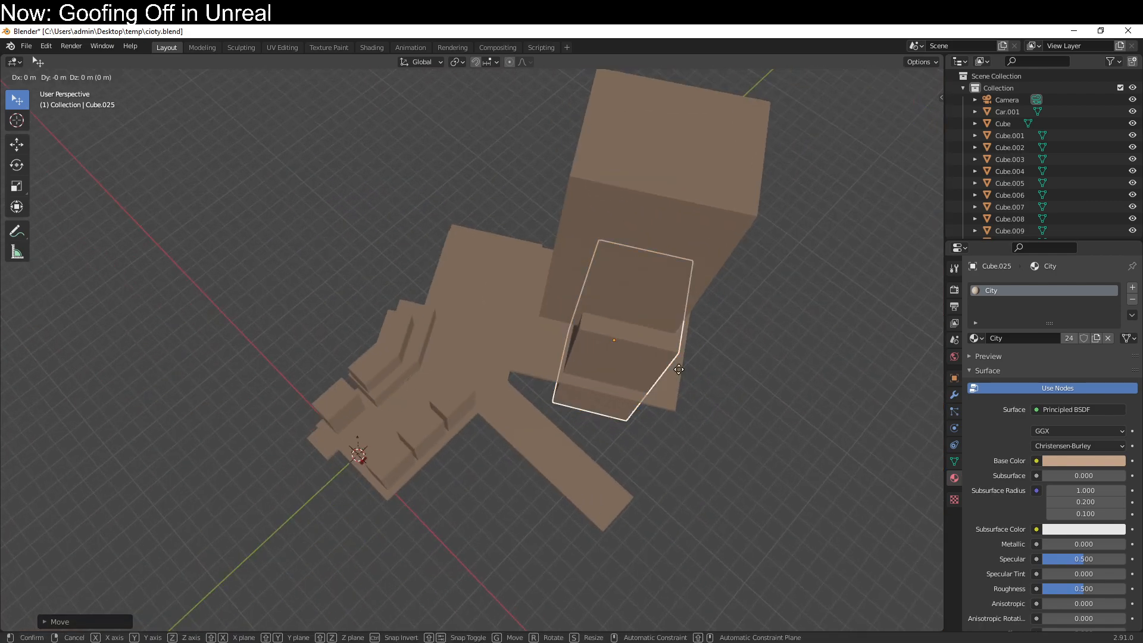
click(688, 353)
Duplicate the lower tower block and move the copy along X toward the overhanging side of the upper block.
middle_drag(550, 387, 322, 391)
key(shift+d)
click(623, 369)
middle_drag(623, 370, 473, 389)
key(g)
key(x)
click(380, 399)
Shrink the copied block along X into a slim pillar and shift it along X under the overhang.
key(s)
key(x)
click(440, 375)
key(g)
key(x)
click(464, 394)
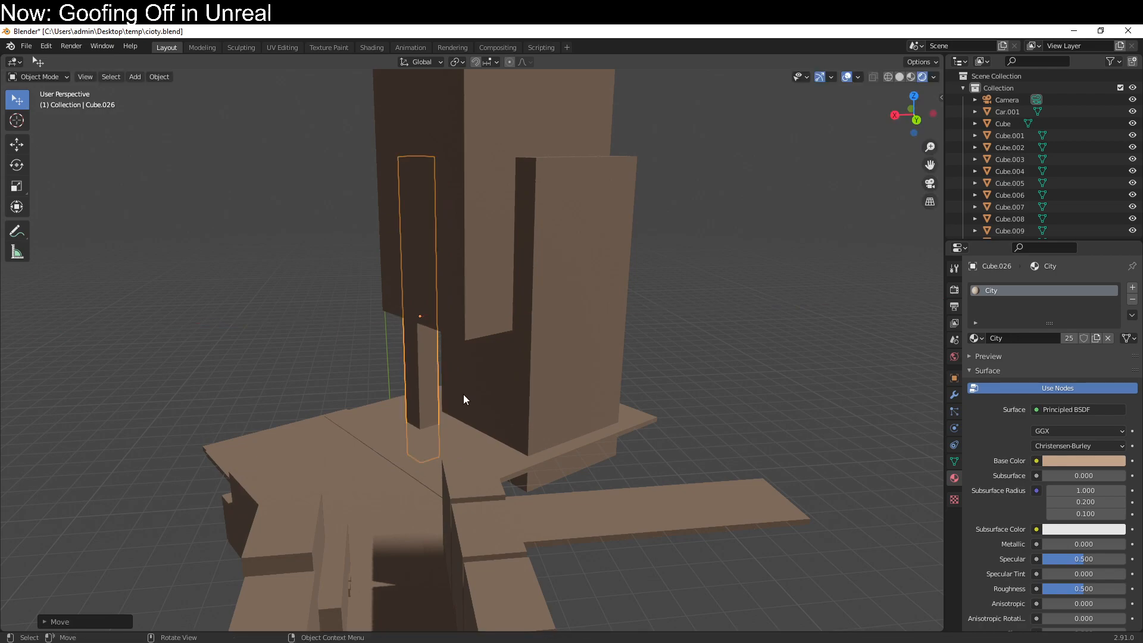
key(g)
key(x)
key(Escape)
Shorten the pillar along Z and adjust its position along X beneath the overhanging tower block.
key(s)
key(z)
click(616, 441)
key(g)
key(x)
click(608, 438)
Nudge the shortened pillar along X to line it up with the overhang's outer edge.
middle_drag(608, 435, 670, 427)
key(g)
key(y)
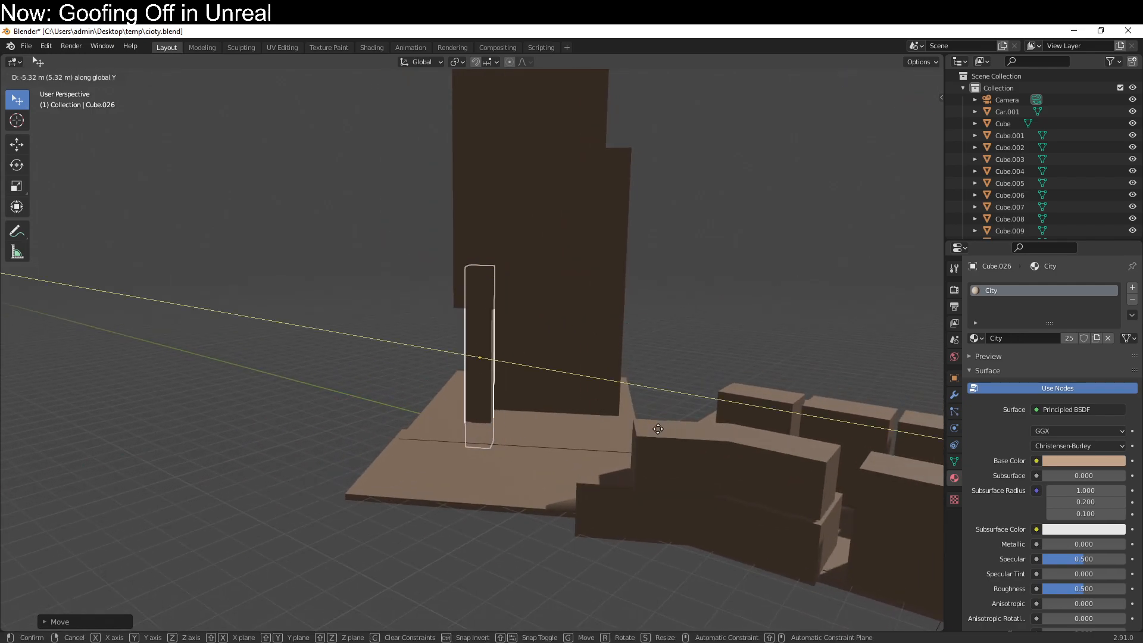
key(x)
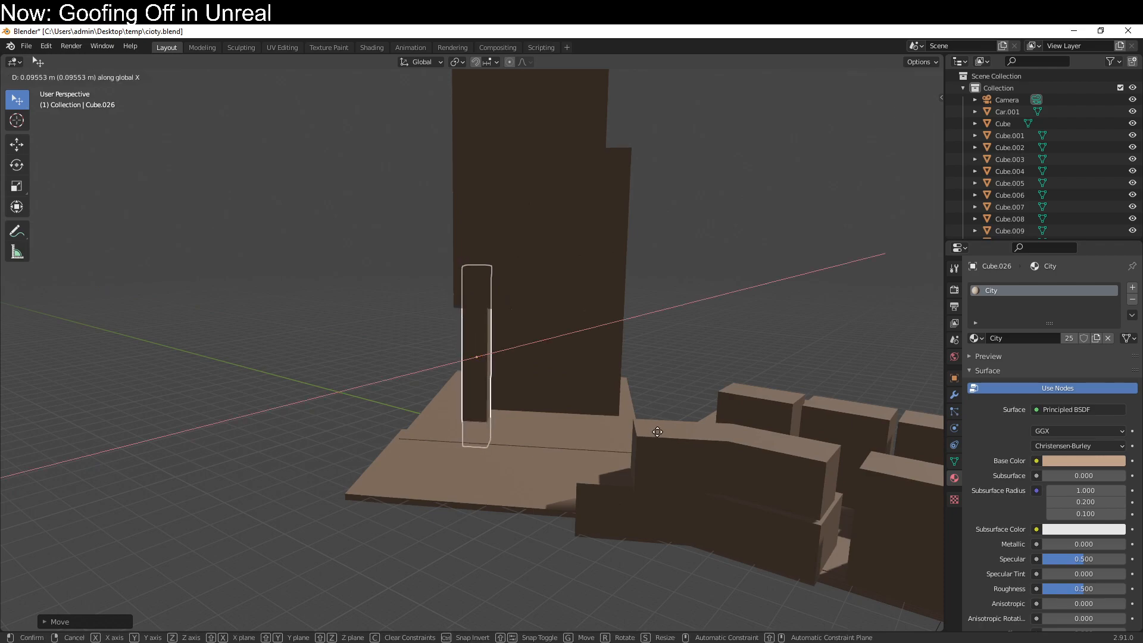
click(656, 431)
Duplicate the pillar along its local X axis to add a second support under the overhang.
middle_drag(657, 431, 635, 452)
key(shift+d)
key(x)
key(x)
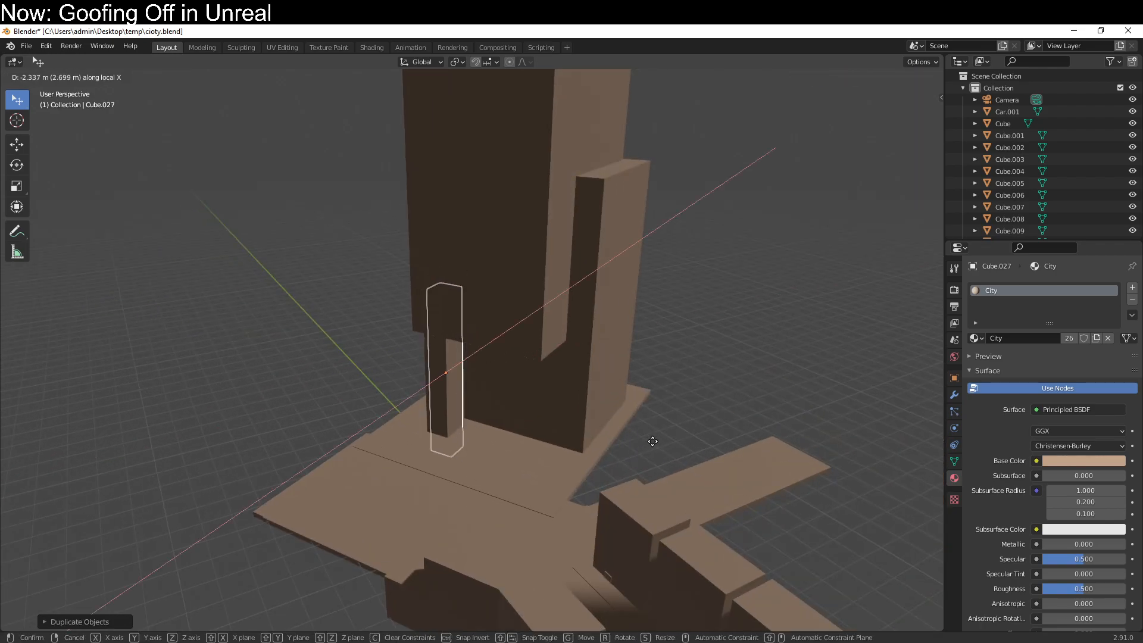
click(708, 452)
click(712, 450)
Duplicate the lower angled building and move the copy along Y and X to the free plot farther down the bent sidewalk.
middle_drag(712, 450, 241, 379)
scroll(698, 390, up, 5)
scroll(698, 390, up, 3)
click(288, 327)
middle_drag(291, 328, 288, 416)
key(shift+d)
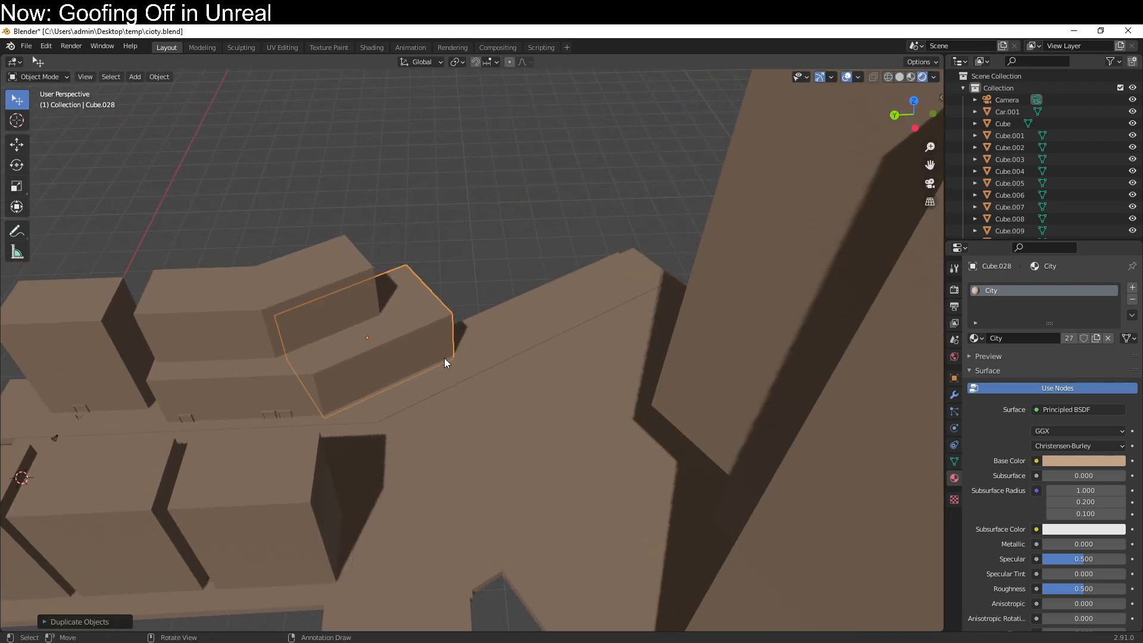
key(x)
key(y)
click(639, 309)
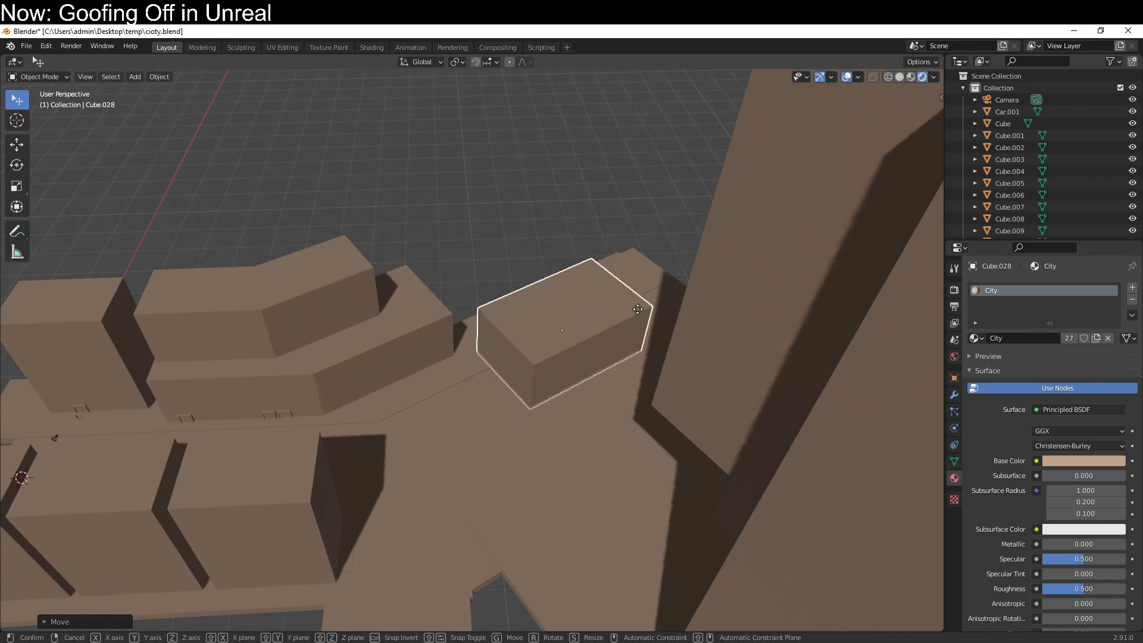
key(g)
key(x)
click(589, 244)
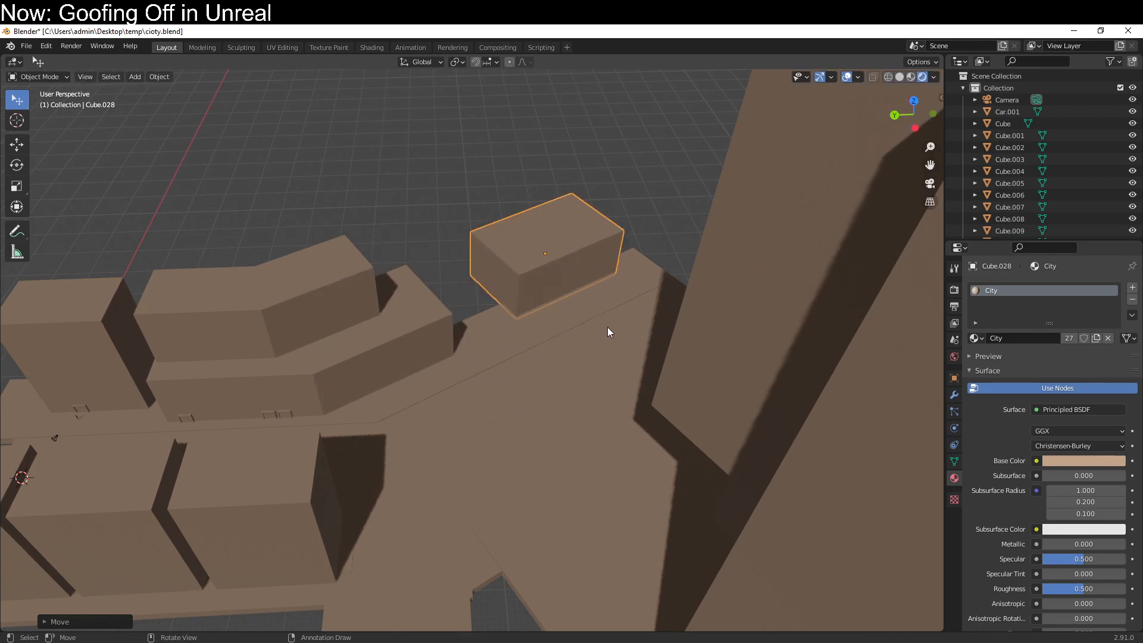
Scale the building copy taller along Z and raise it along Z so its base rests at sidewalk level.
key(s)
key(z)
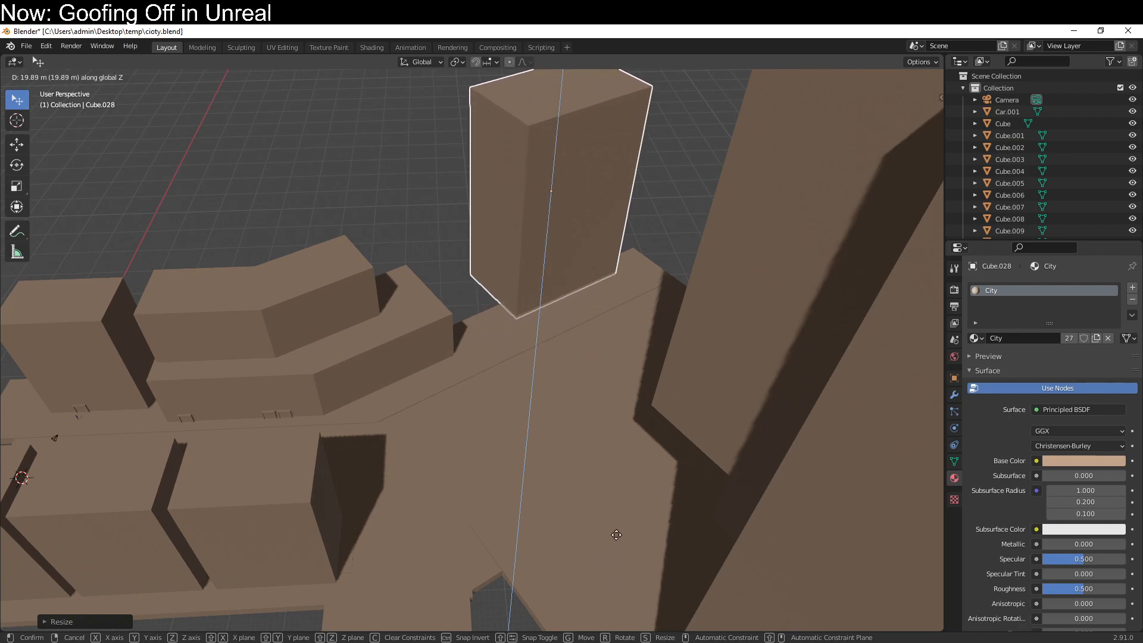
click(565, 546)
Duplicate the tall building in place, leaving the copy unmoved over the original.
middle_drag(566, 547, 623, 410)
scroll(743, 398, down, 8)
scroll(597, 420, up, 5)
scroll(623, 410, up, 5)
mouse_move(706, 323)
shift+middle_down()
mouse_move(619, 397)
mouse_move(627, 374)
mouse_move(605, 405)
mouse_move(625, 409)
shift+middle_up()
scroll(619, 396, up, 4)
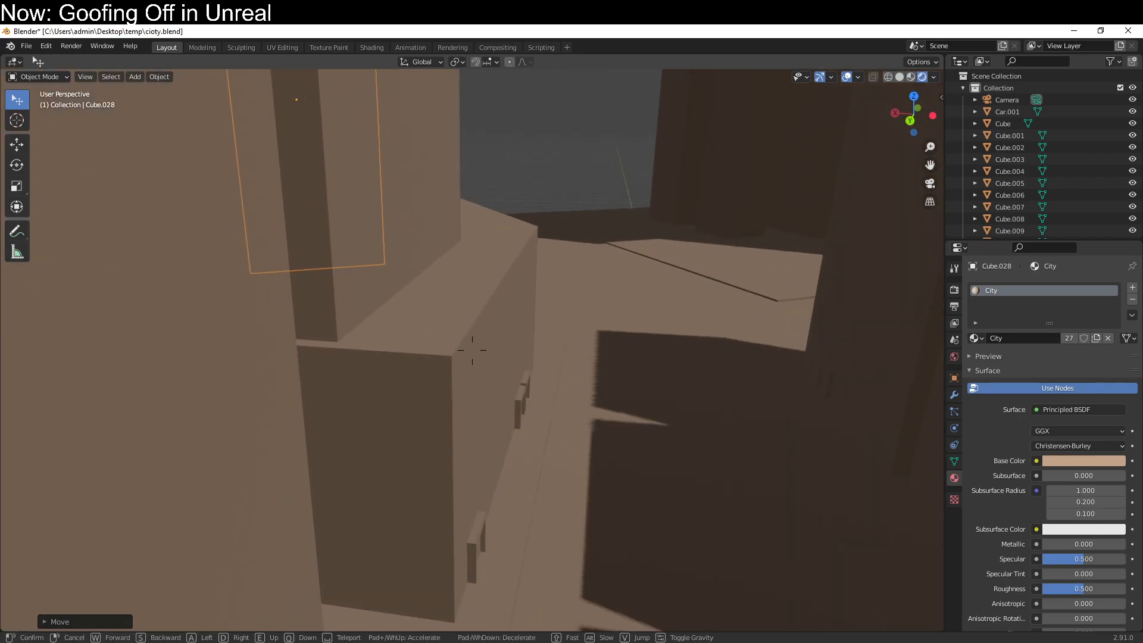
key(w)
key(shift+d)
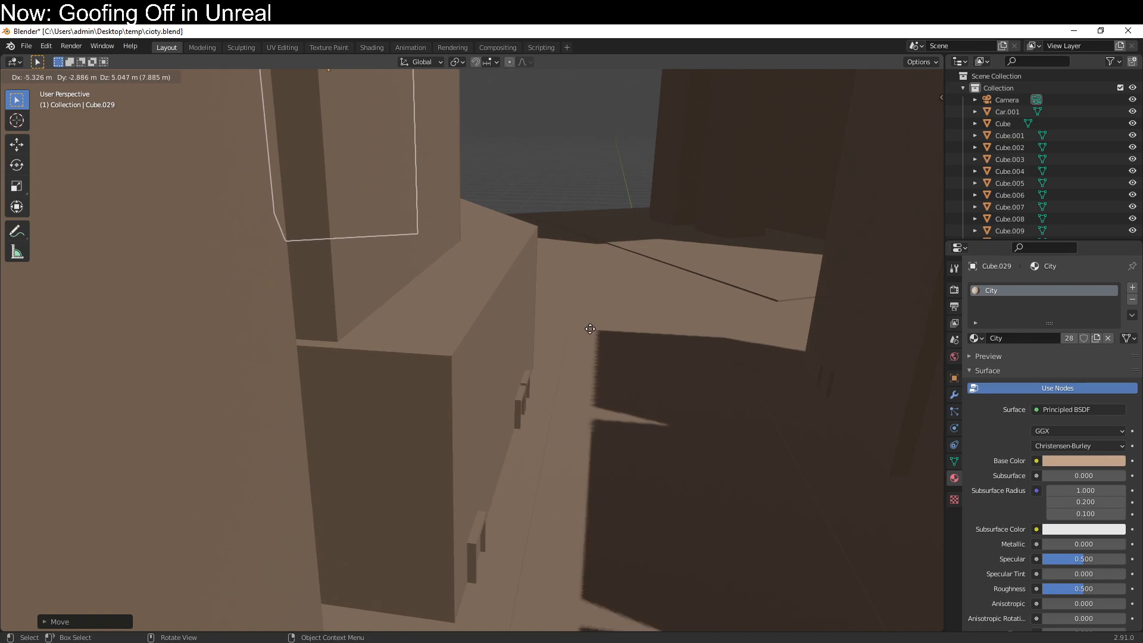
right_click(605, 343)
Walk through the scene in first person to check the street and building masses from ground level.
key(shift+grave)
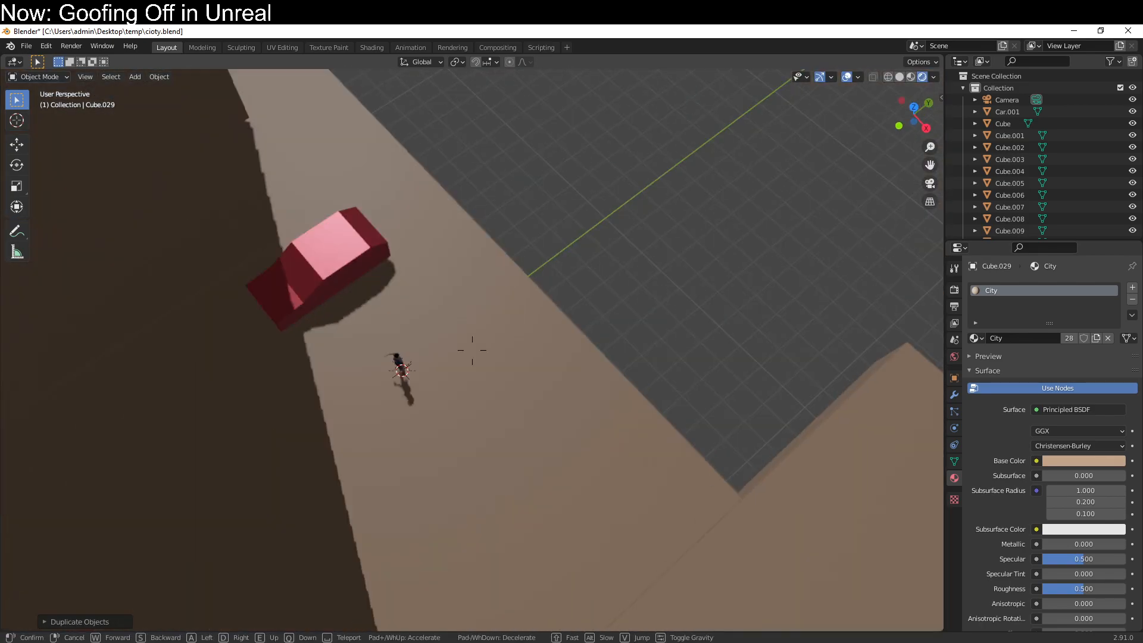
key(w)
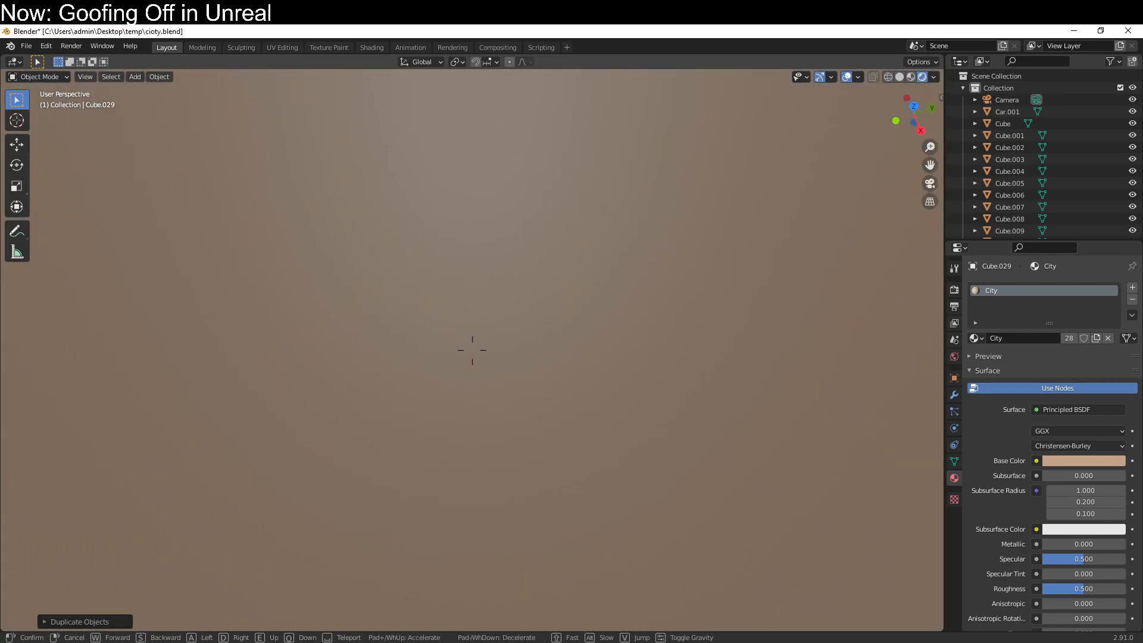
key(w)
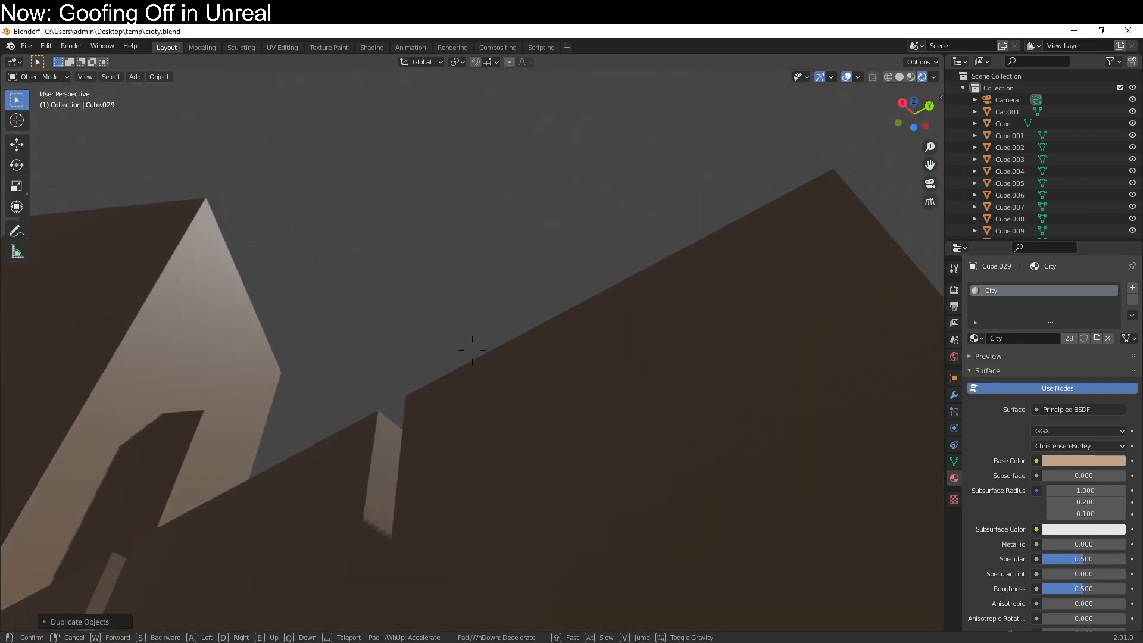
key(w)
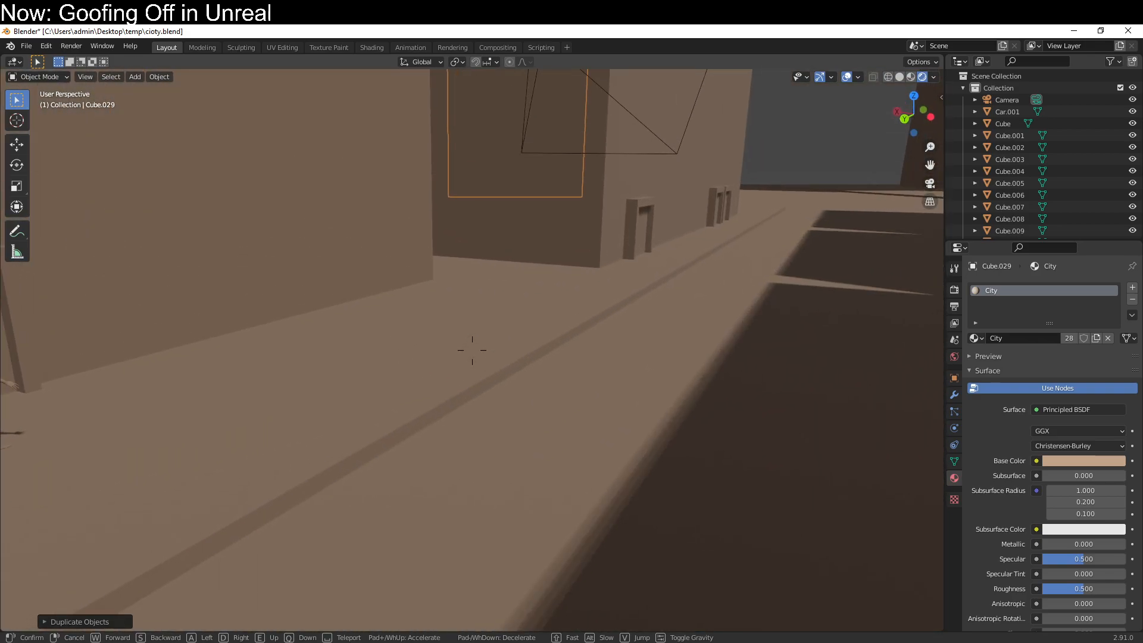
key(Escape)
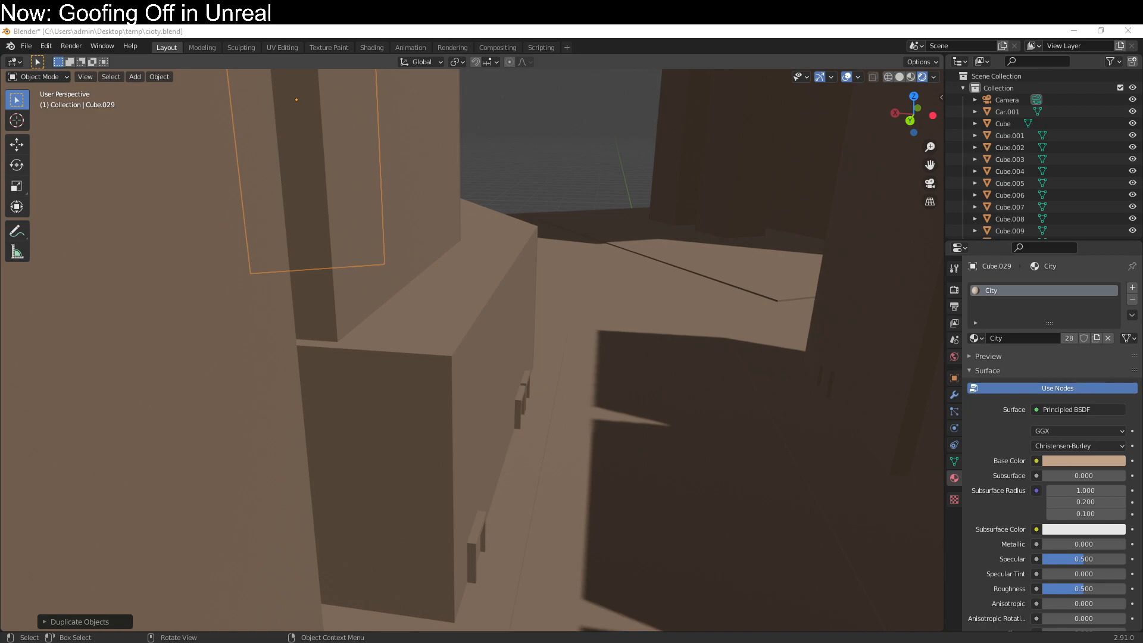
Select the street's ground slab and frame the view closely on it.
right_click(516, 374)
mouse_move(601, 266)
middle_down()
mouse_move(603, 293)
mouse_move(598, 262)
middle_up()
scroll(579, 305, down, 6)
click(507, 452)
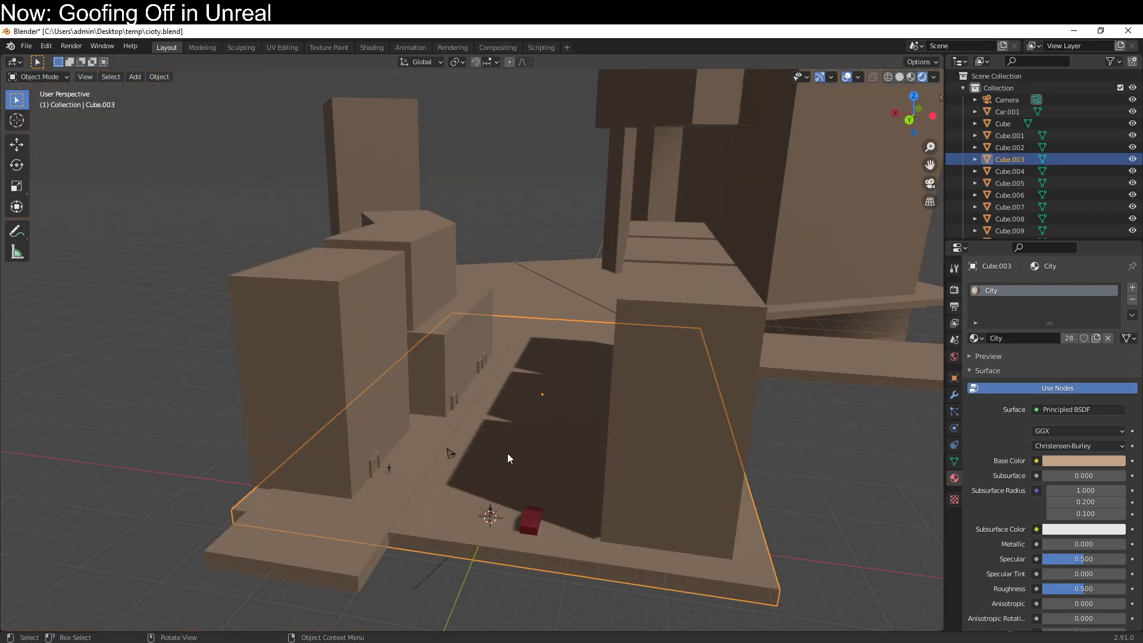
key(period)
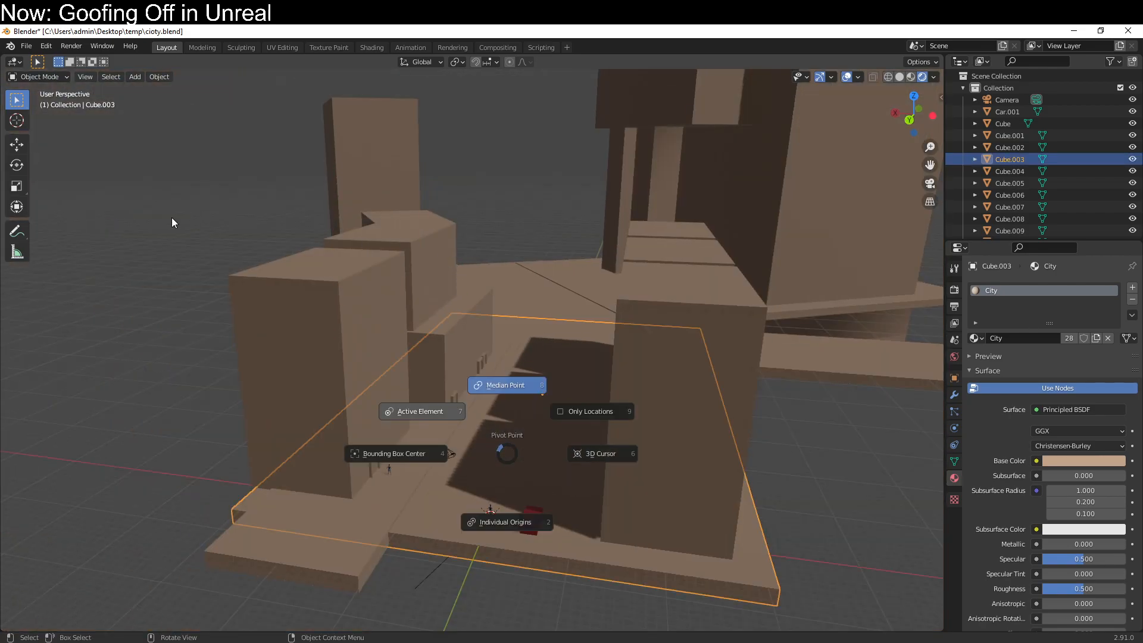
key(Escape)
key(KP_Decimal)
scroll(315, 332, up, 7)
middle_drag(488, 369, 502, 359)
key(shift+grave)
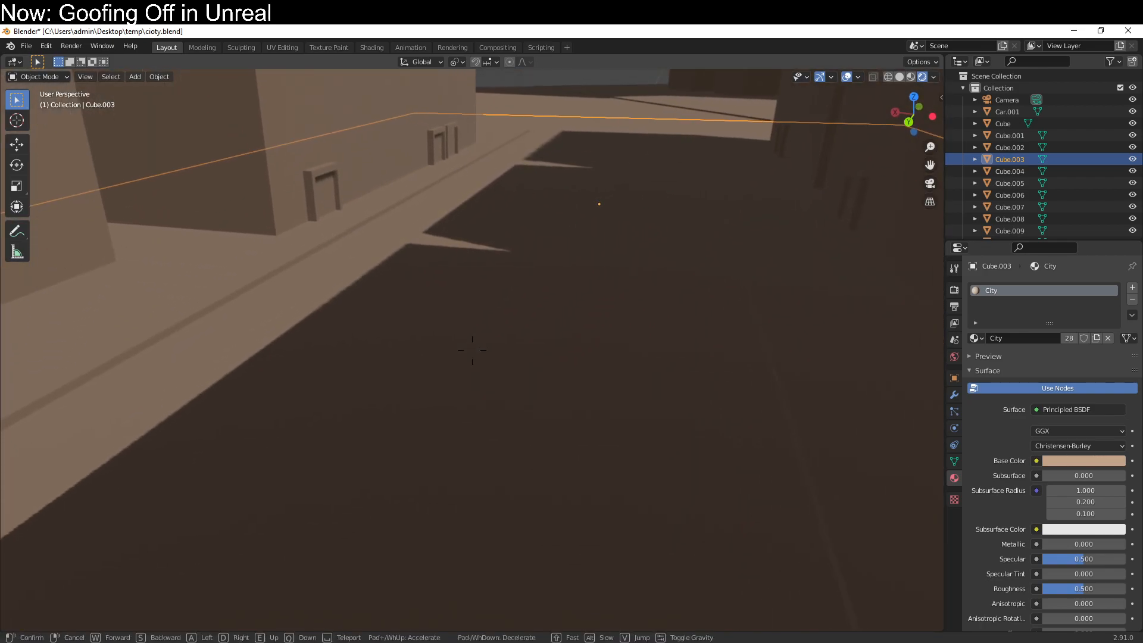
Walk the street at eye level past the car and figure to the bend, examining building scale and the overhanging tower.
key(w)
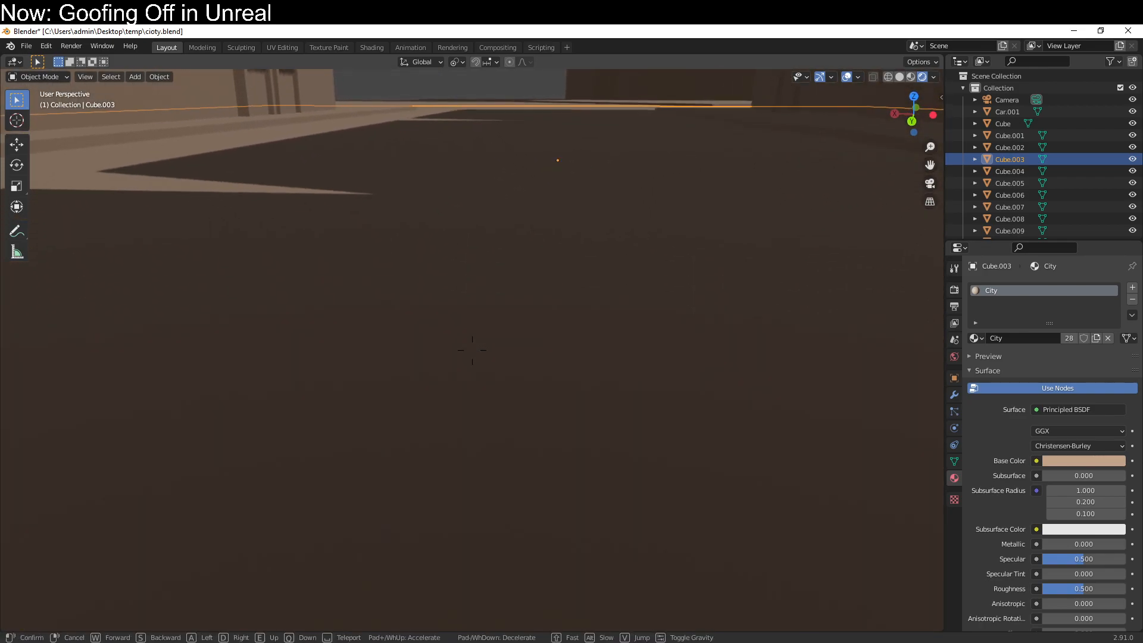
key(w)
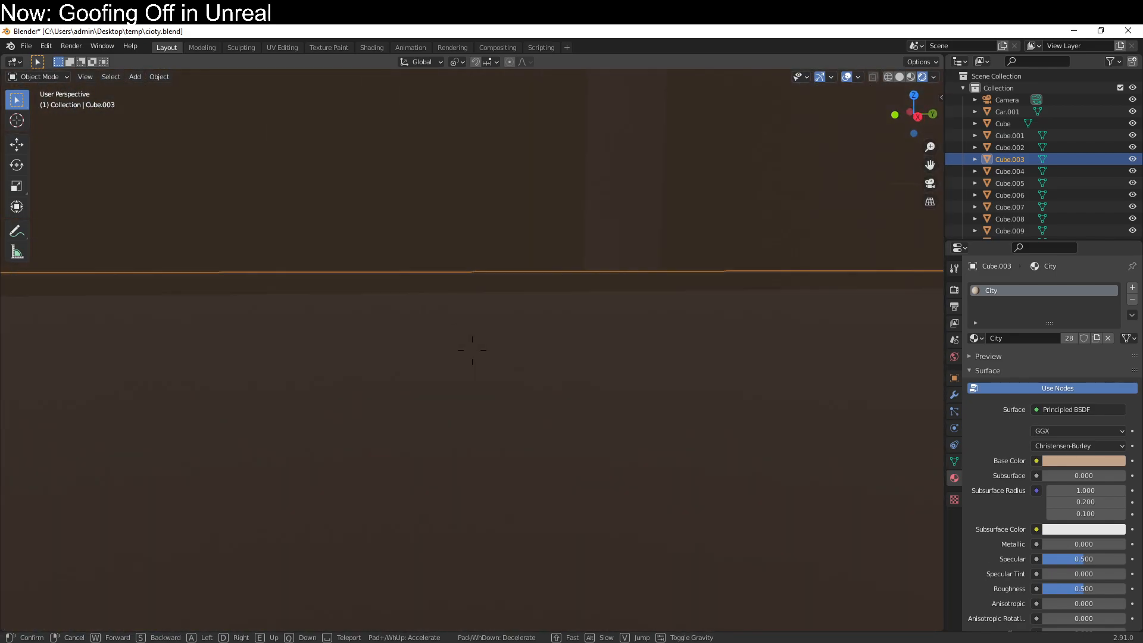
key(w)
key(w)
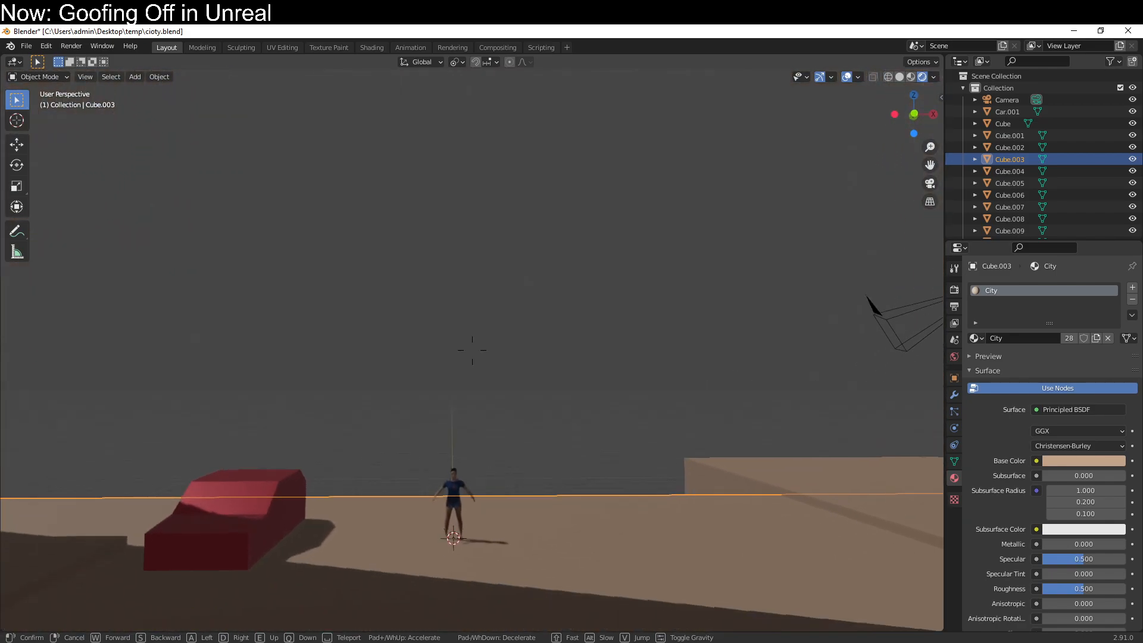
key(q)
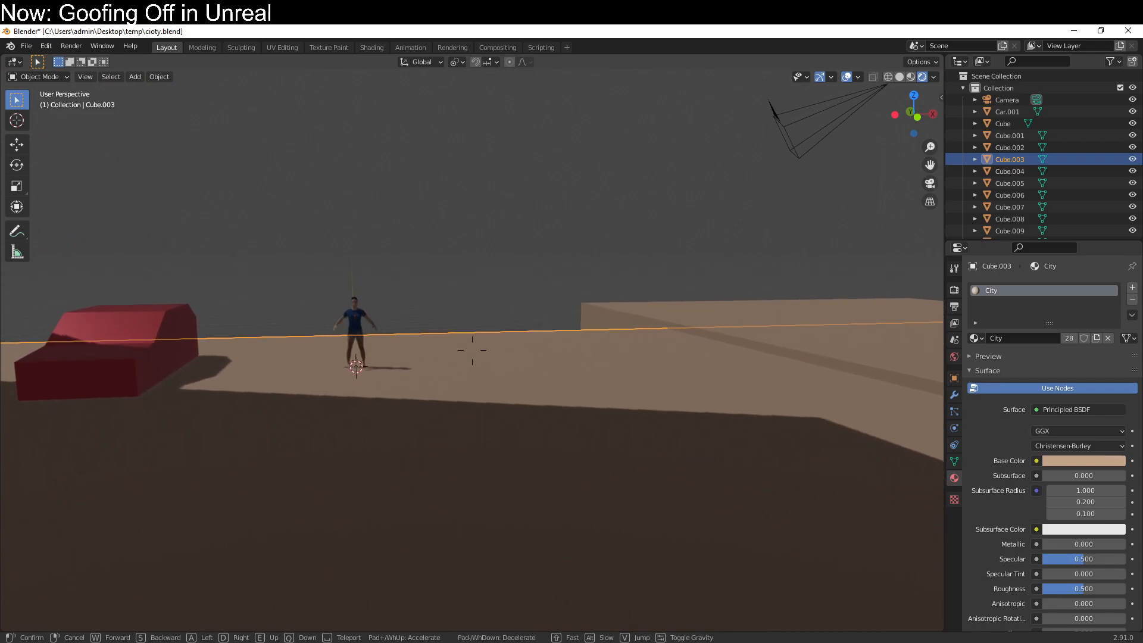
key(a)
key(w)
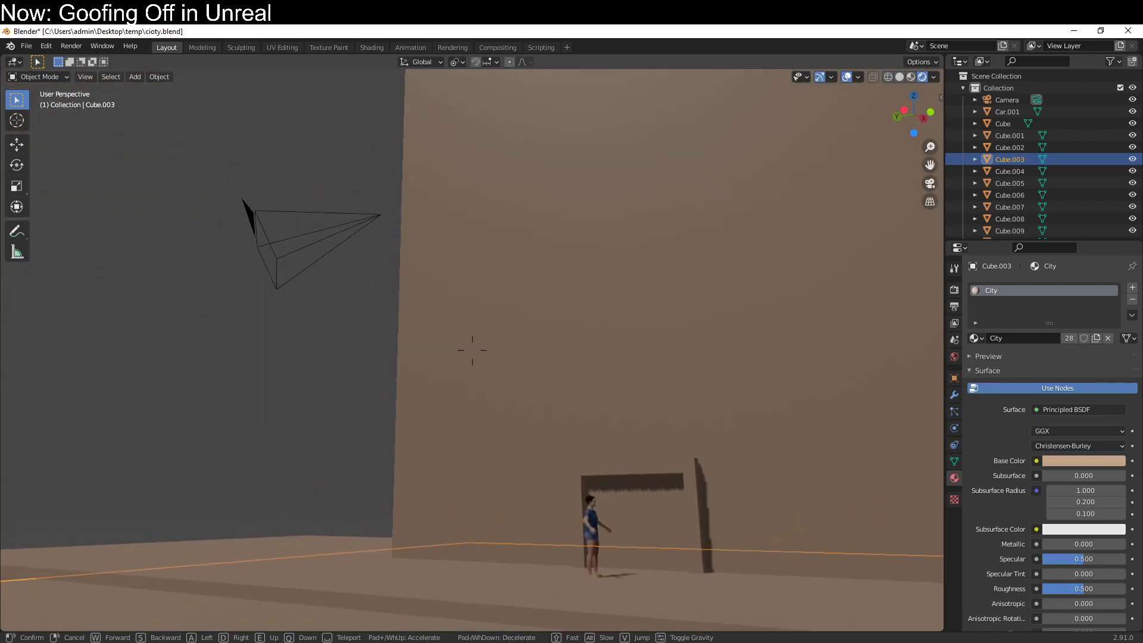
key(w)
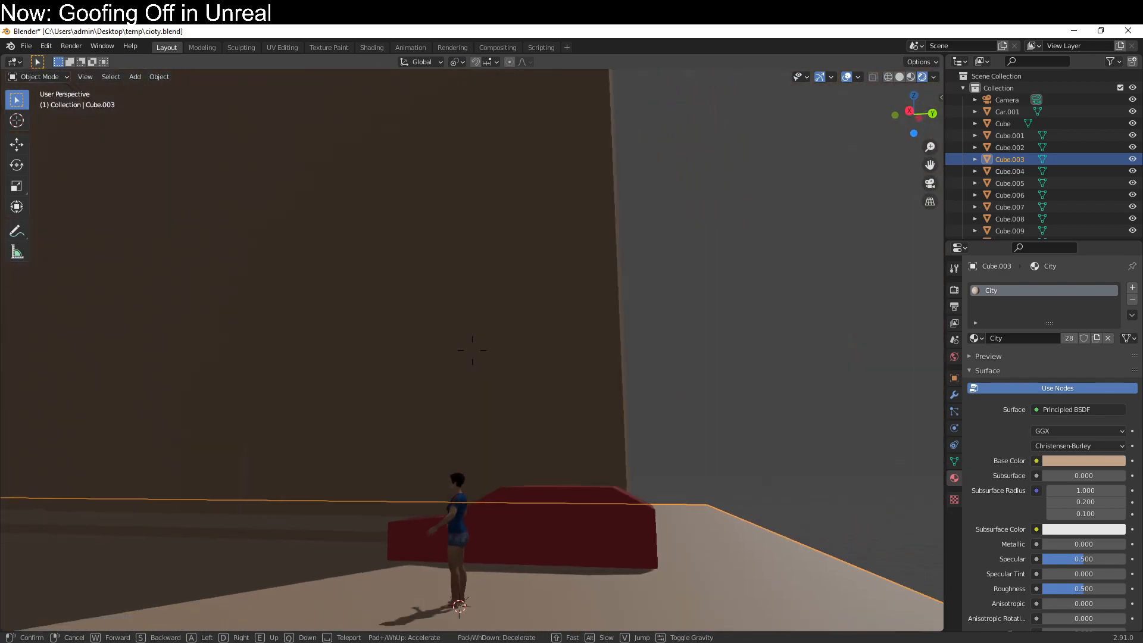
key(w)
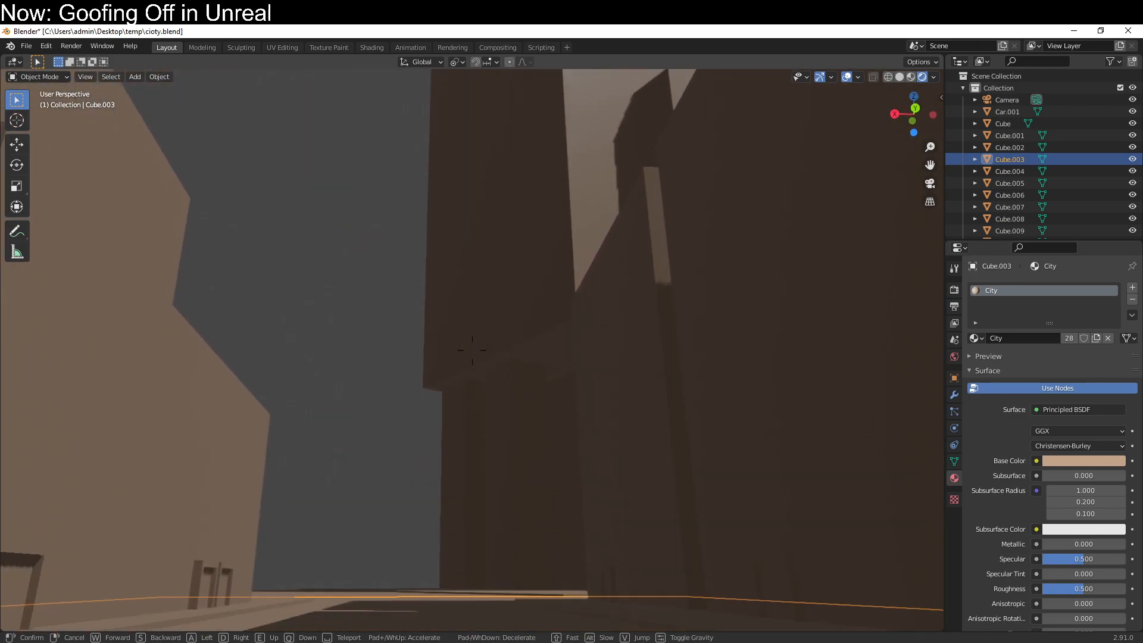
key(w)
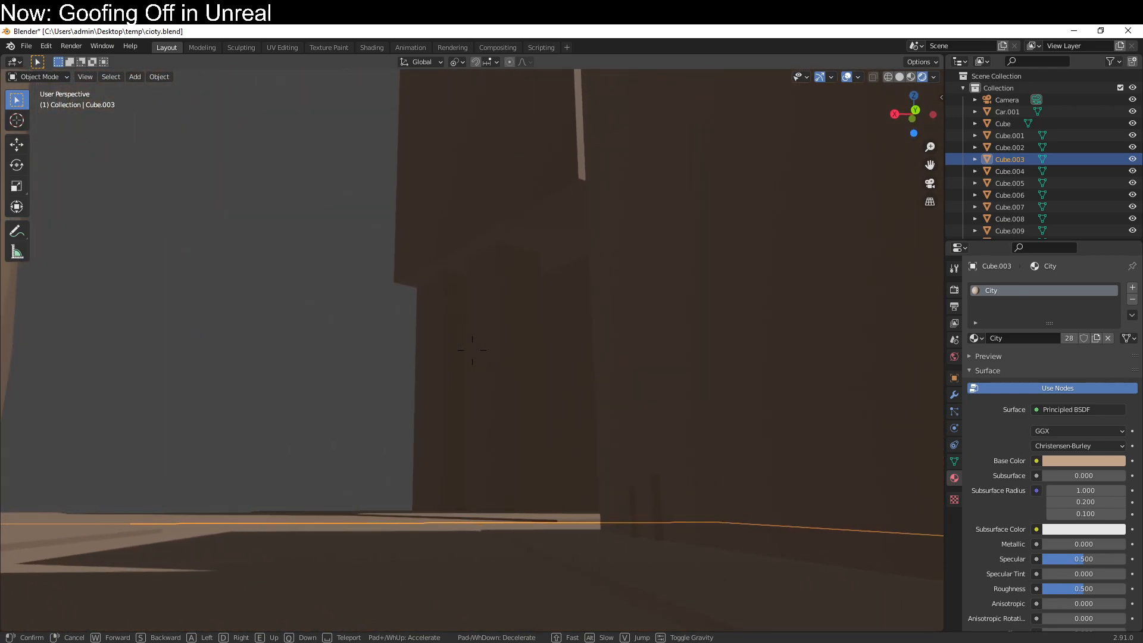
key(w)
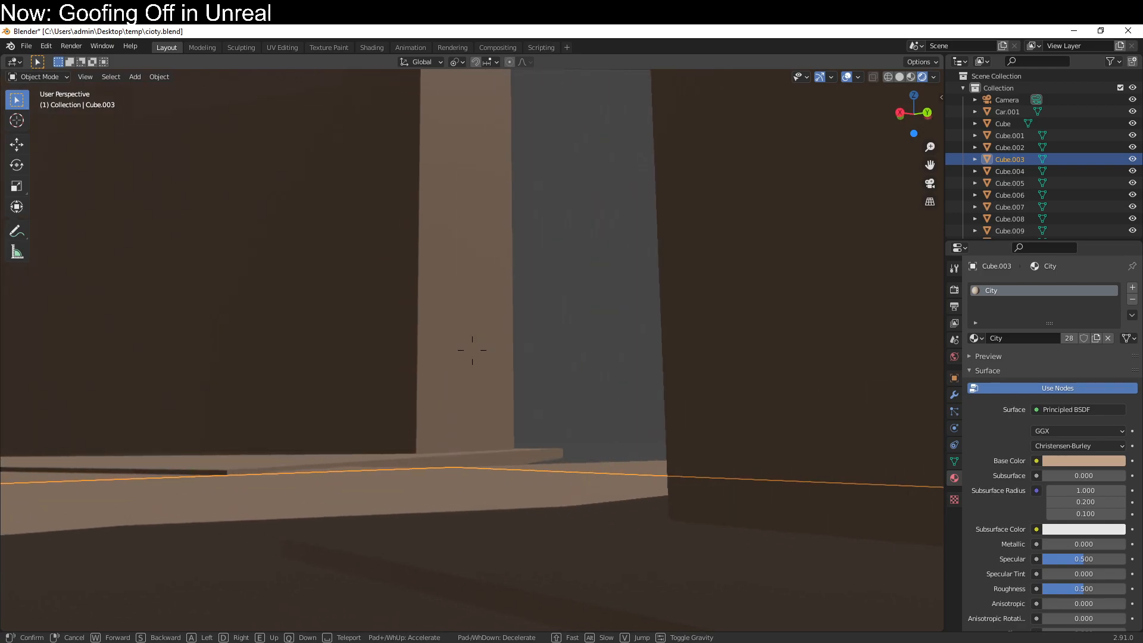
key(w)
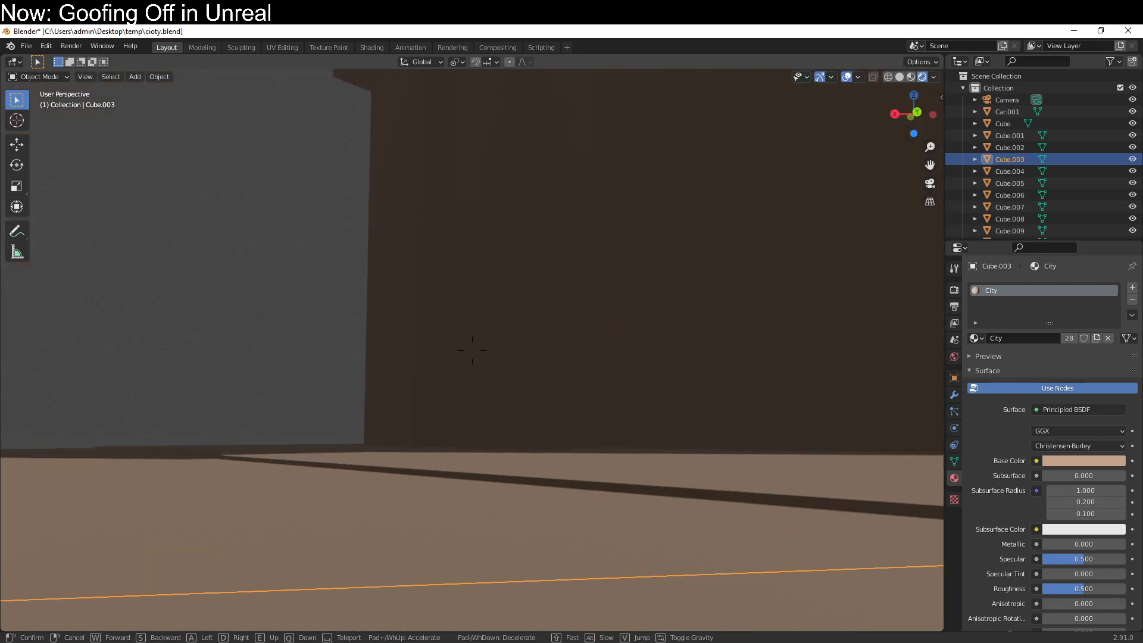
key(w)
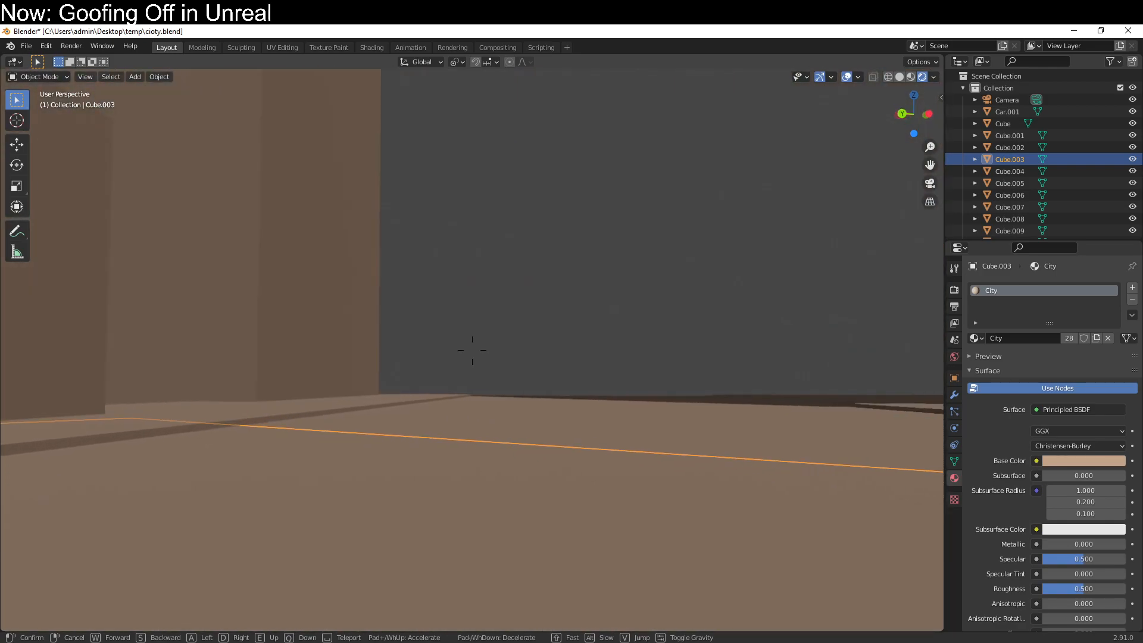
key(s)
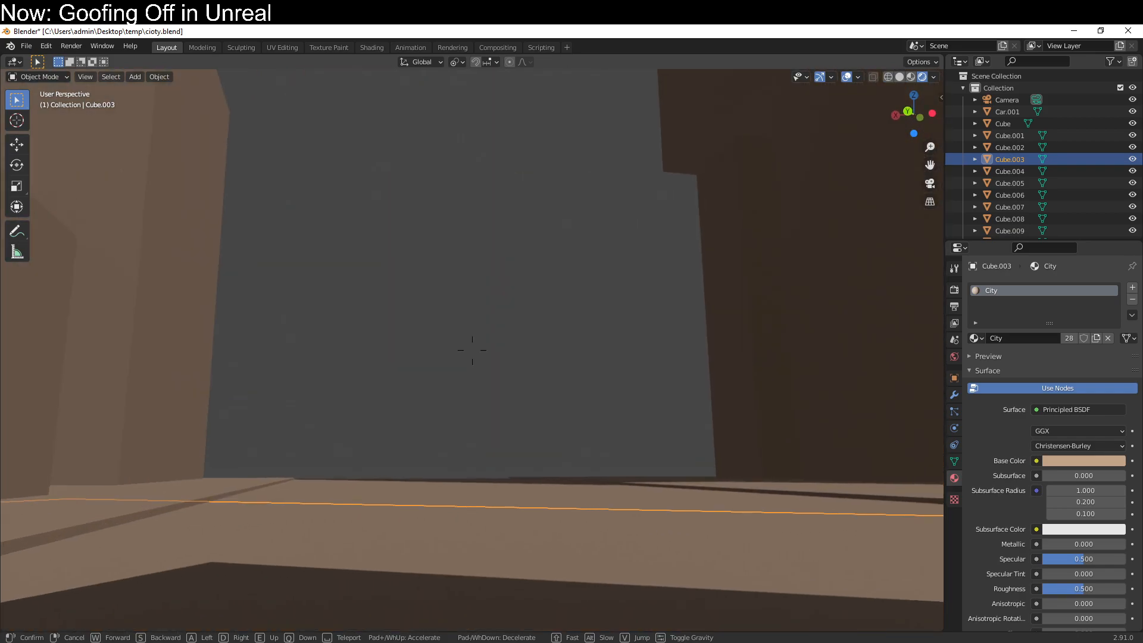
right_click(472, 350)
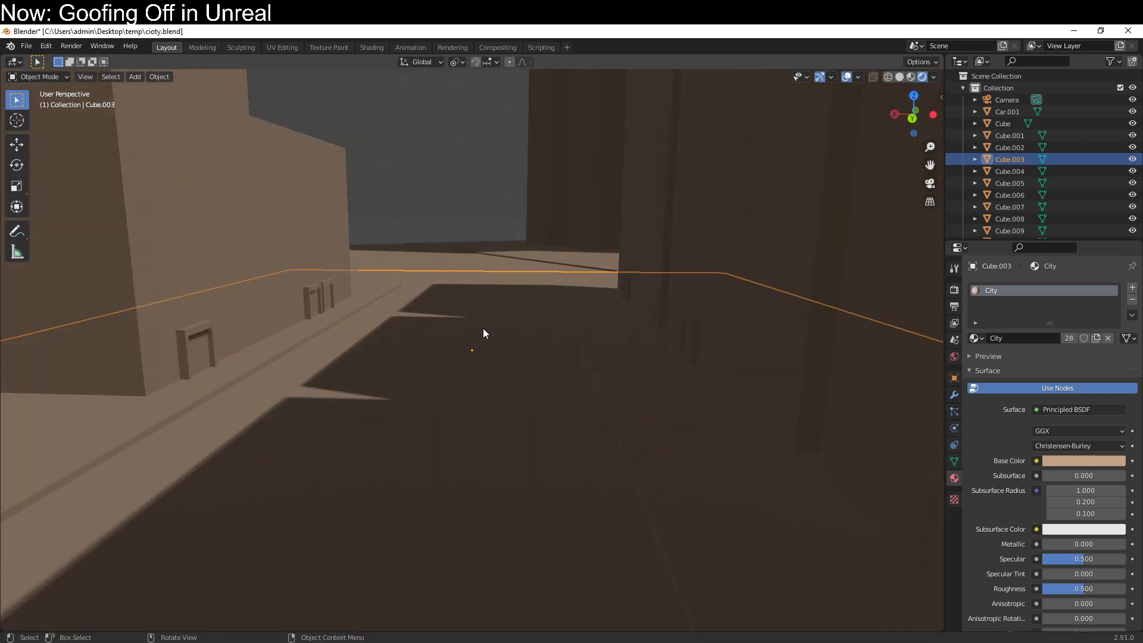
Duplicate the last building in the straight row beside the side street and move the copy in top view beyond the overhanging tower.
scroll(491, 311, down, 8)
middle_drag(492, 312, 447, 366)
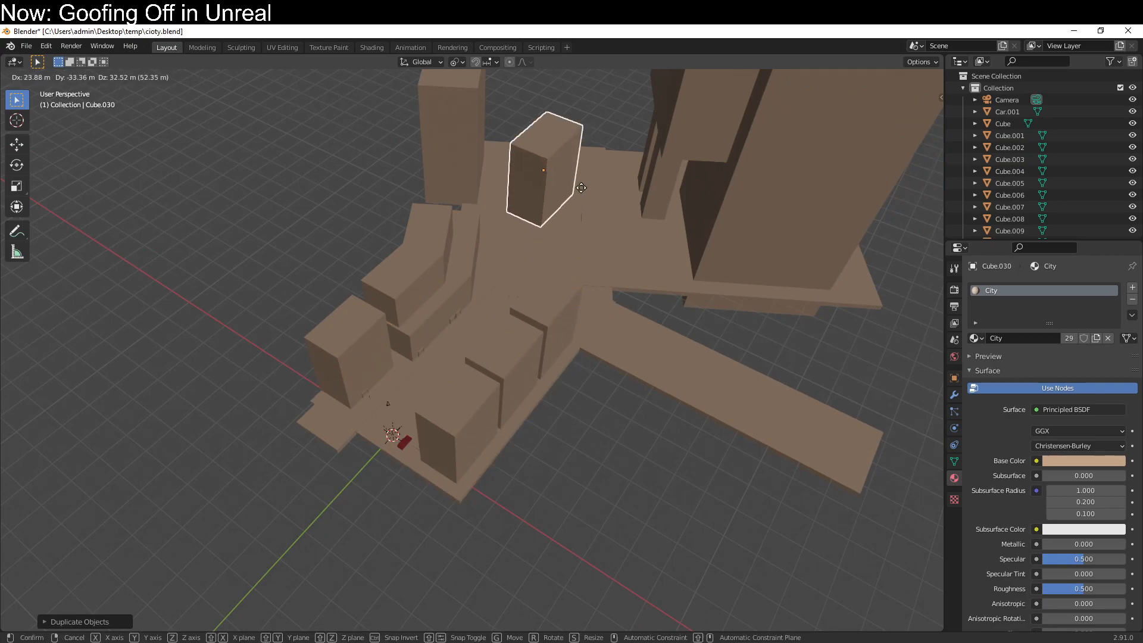
shift+middle_drag(595, 96, 549, 285)
middle_drag(549, 285, 574, 258)
key(ctrl+z)
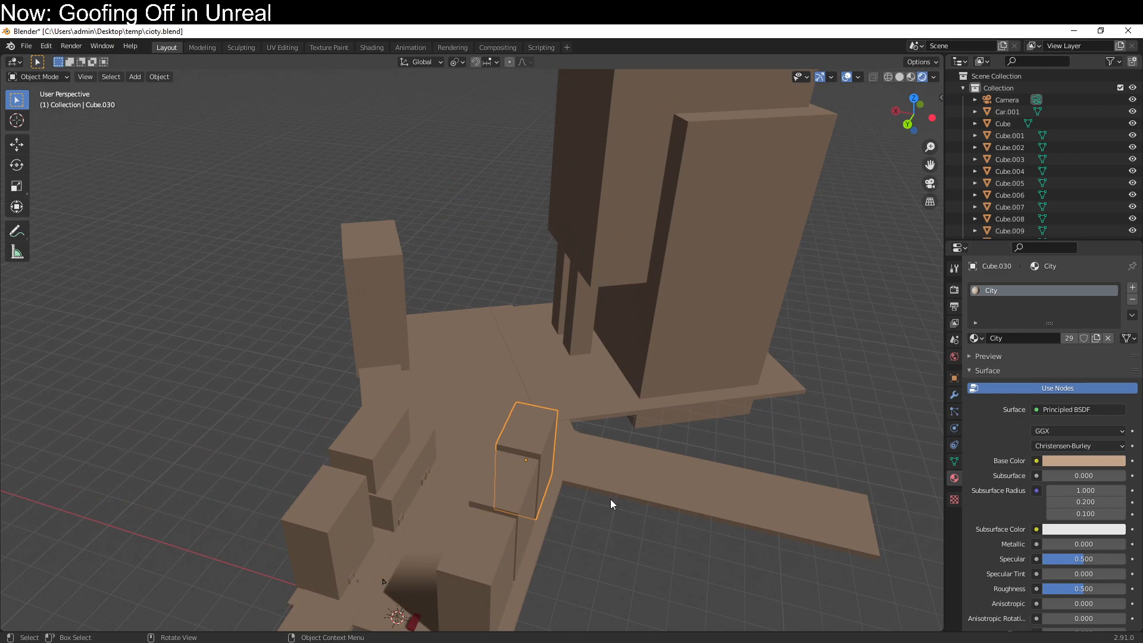
key(KP_7)
scroll(609, 499, down, 4)
key(g)
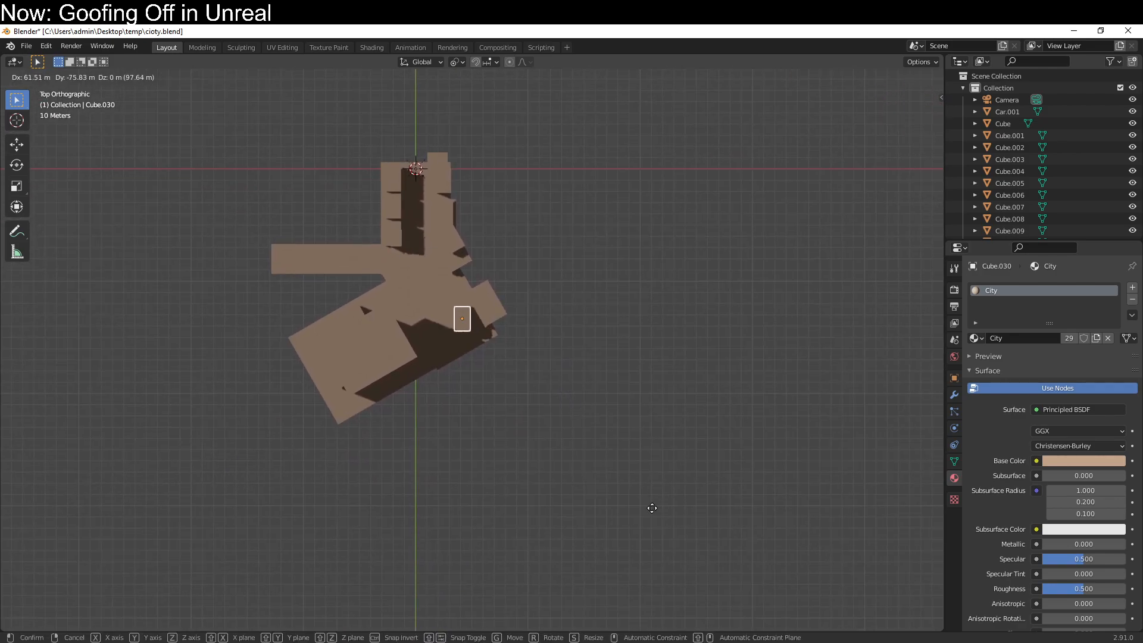
click(657, 547)
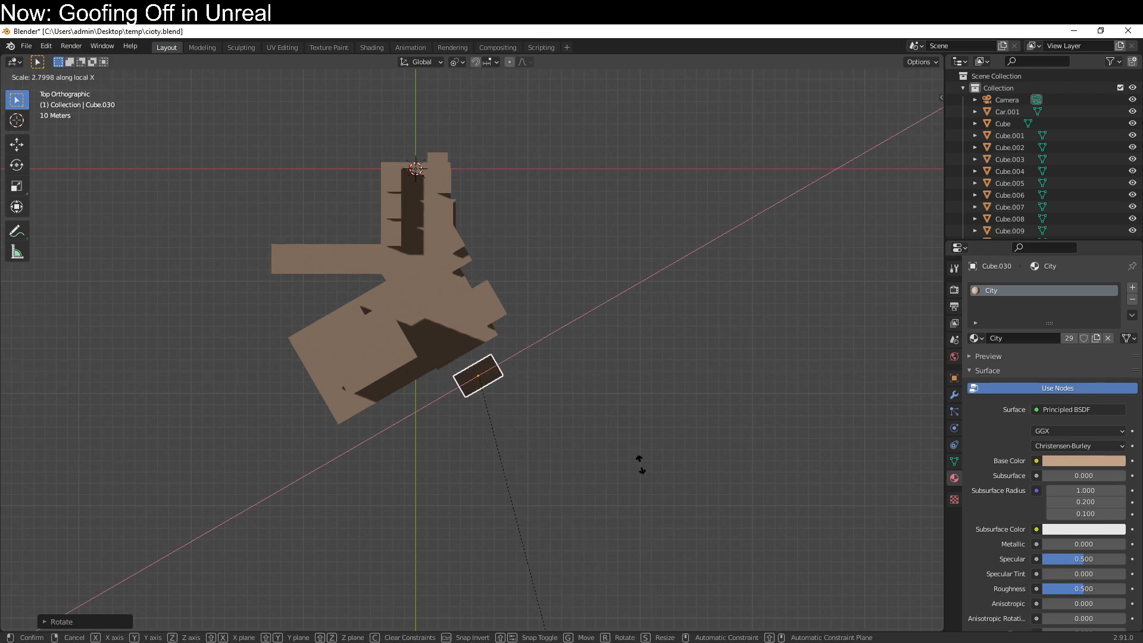
Rotate and enlarge the distant block, then duplicate it at varied sizes into a background building cluster behind the tower.
middle_drag(638, 356, 720, 388)
key(KP_7)
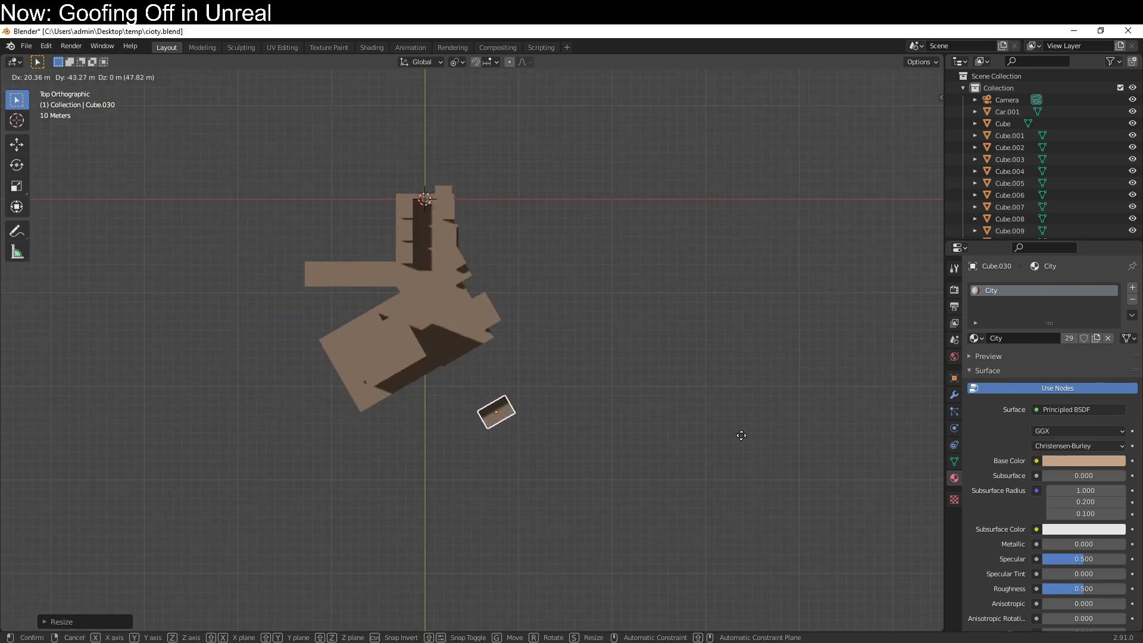
key(s)
click(844, 472)
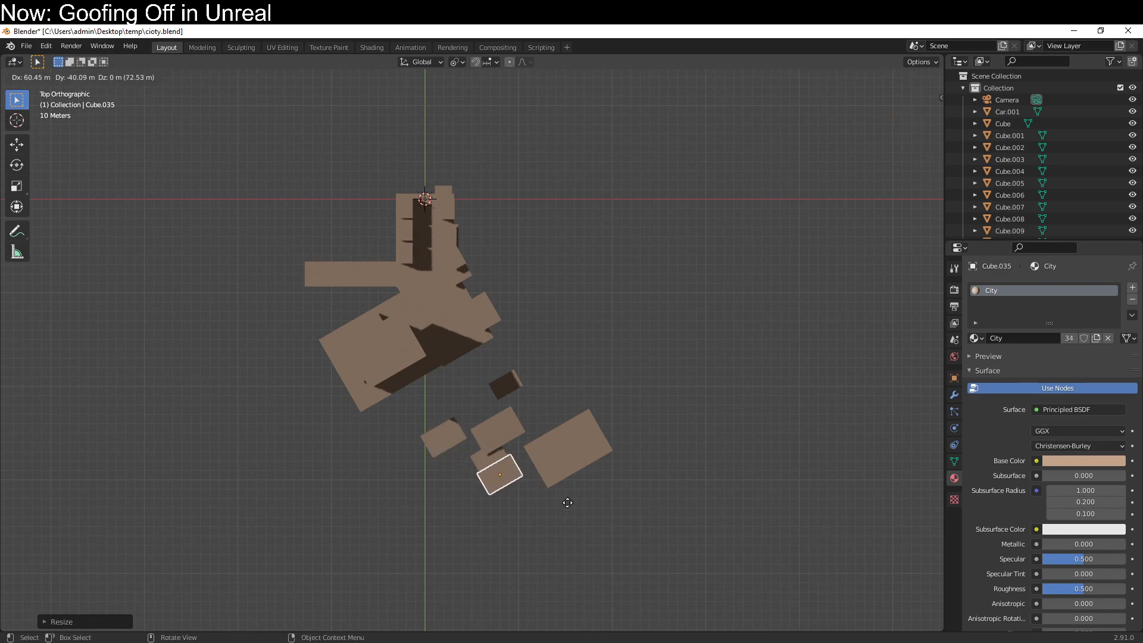
middle_drag(490, 366, 695, 116)
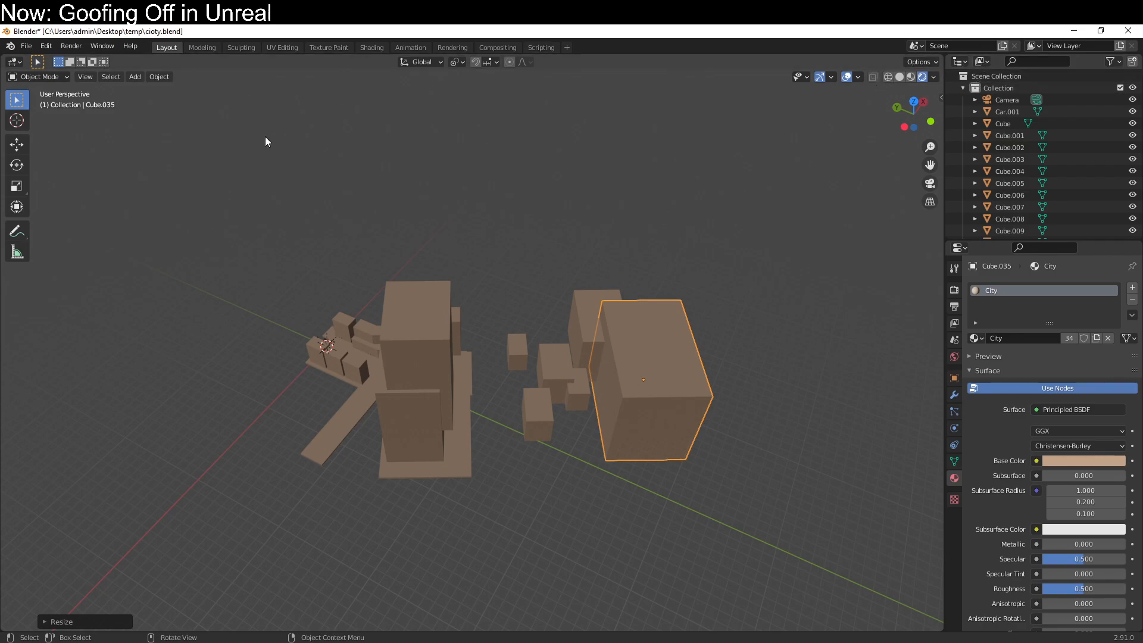
Walk the street at eye level toward the bend, examining the new background buildings and the underside of the overhanging tower.
middle_drag(401, 172, 563, 169)
scroll(563, 169, up, 4)
scroll(538, 413, up, 8)
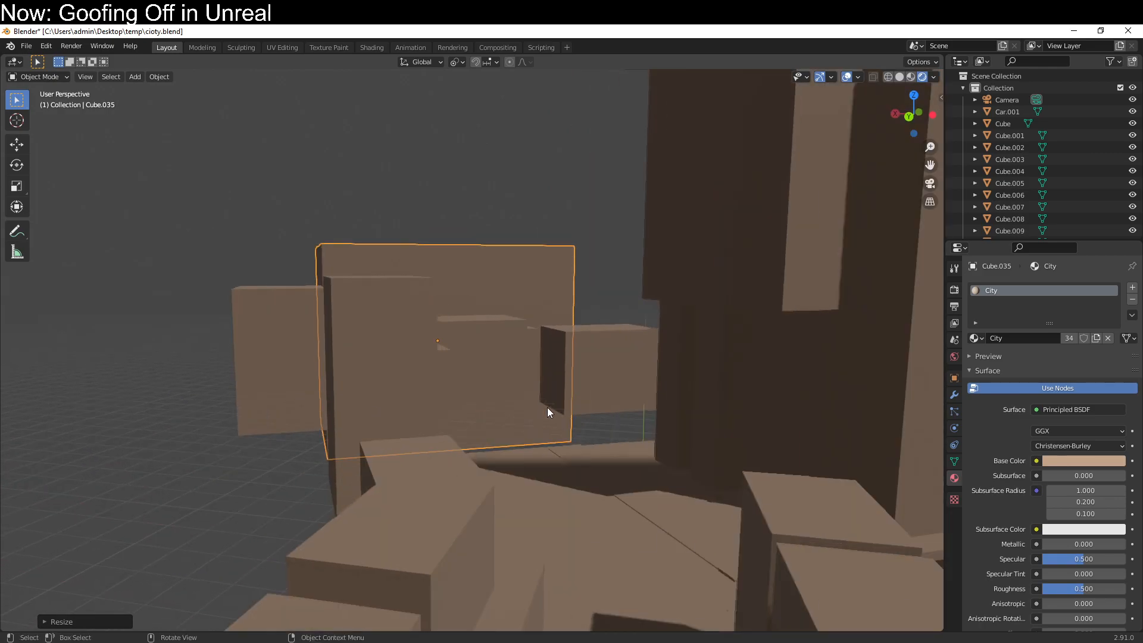
key(shift+grave)
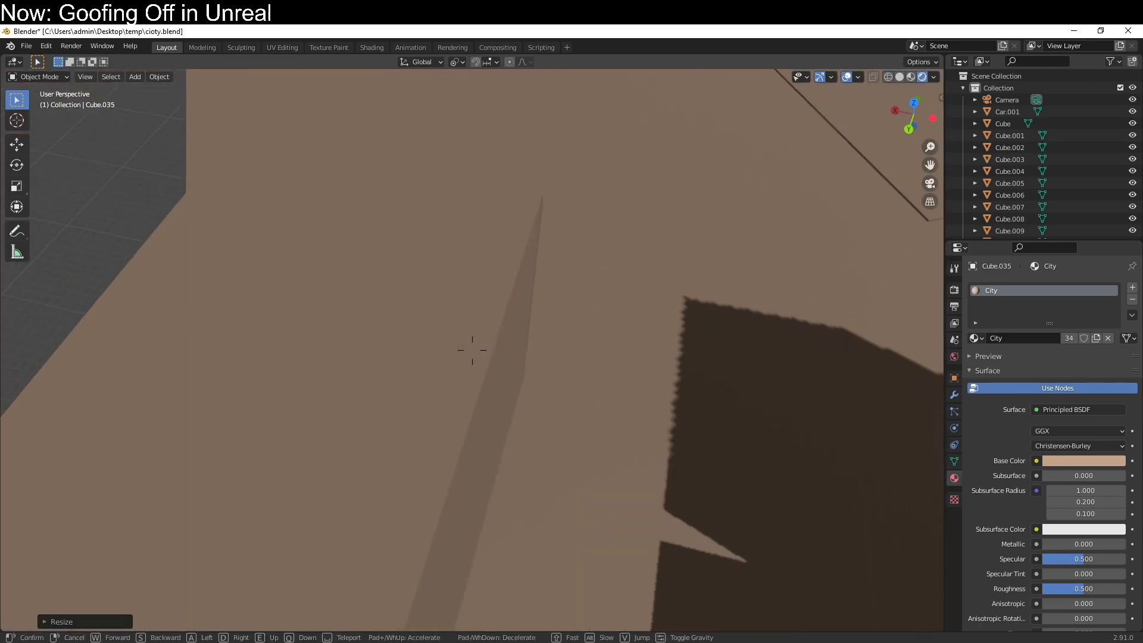
key(w)
key(w)
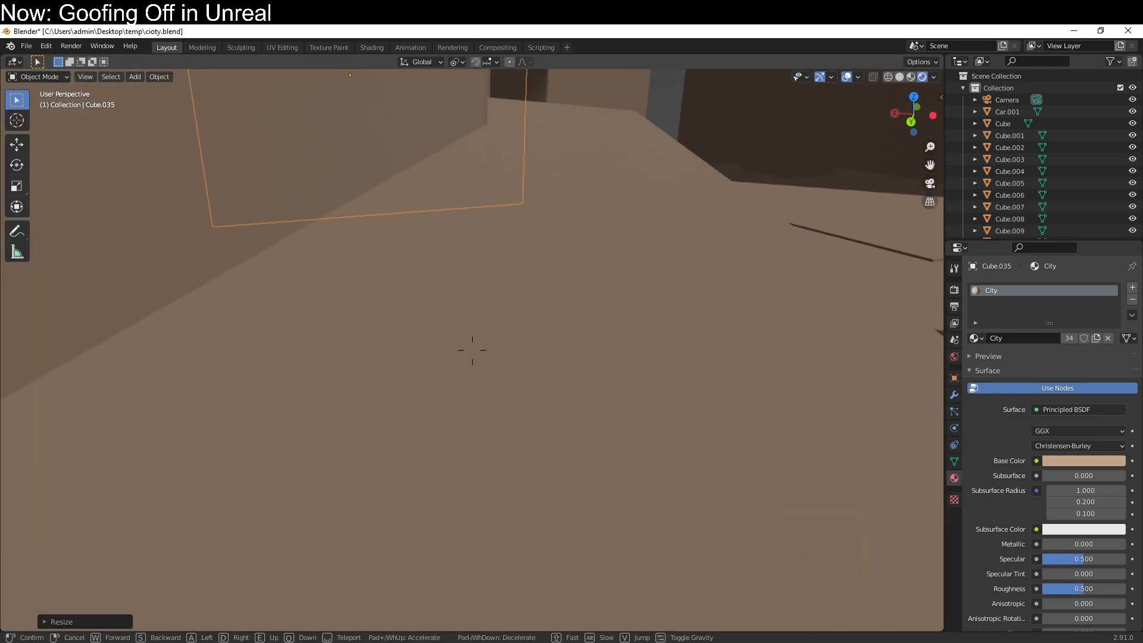
key(w)
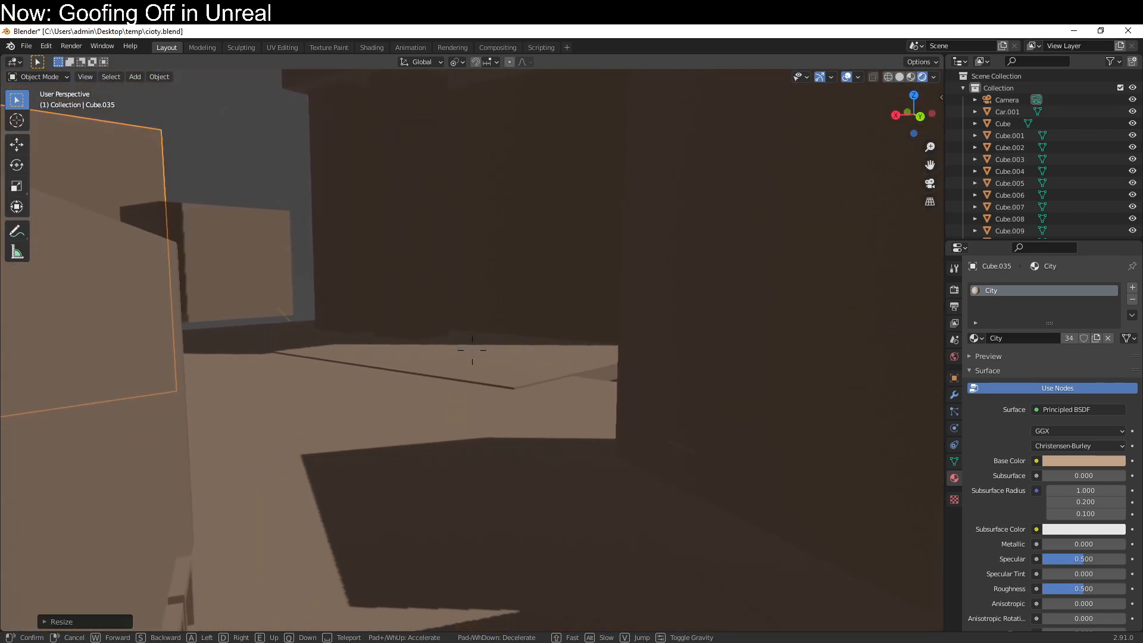
key(w)
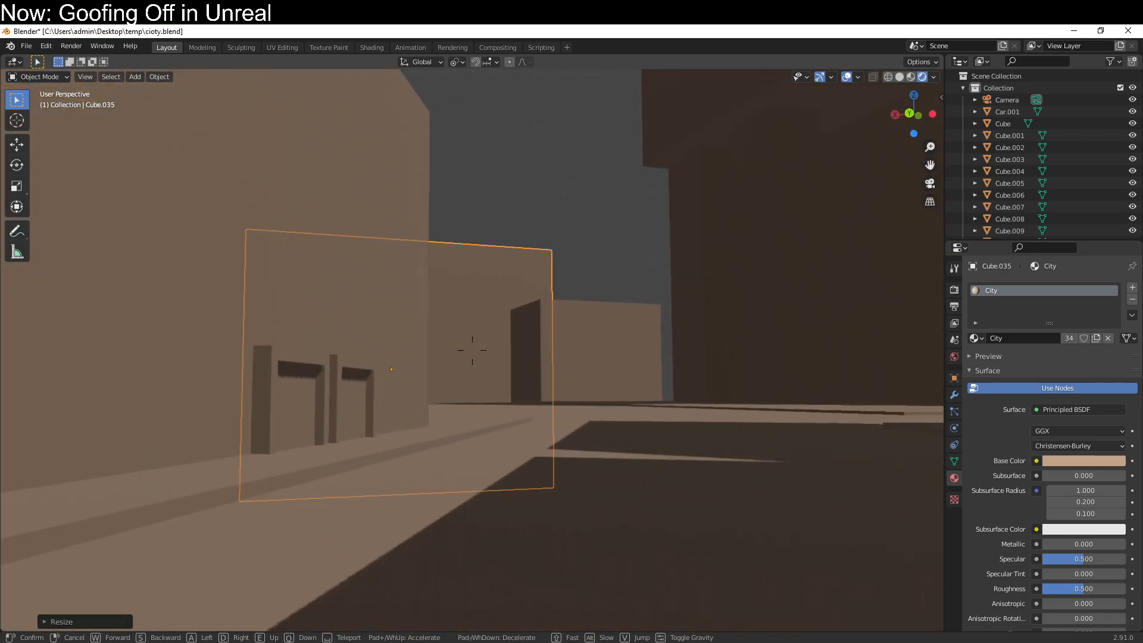
key(w)
key(d)
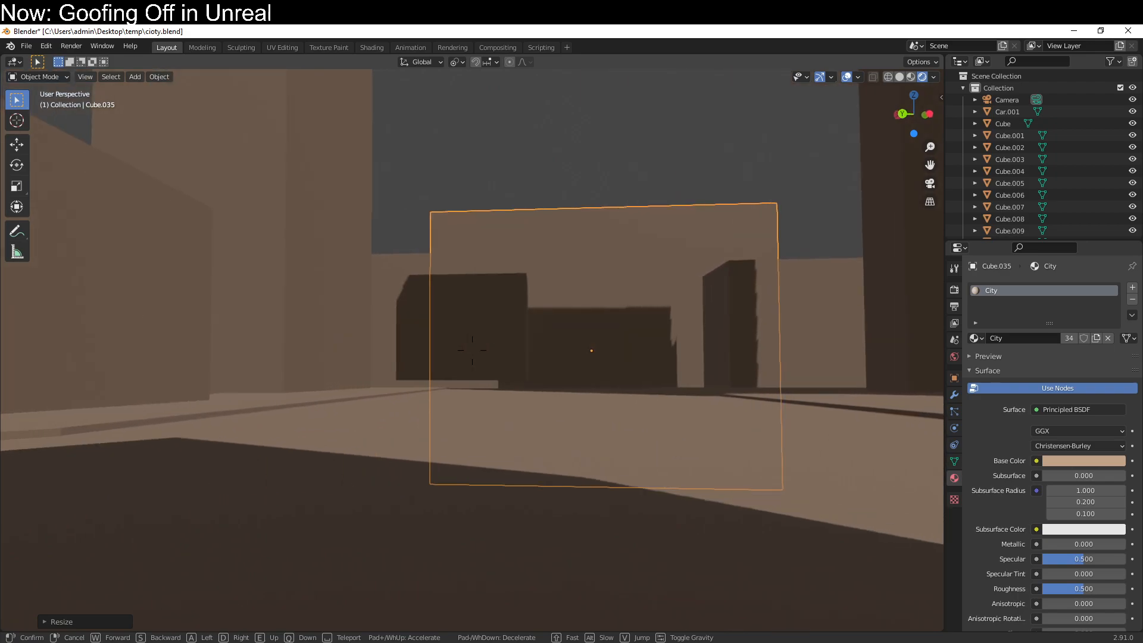
key(w)
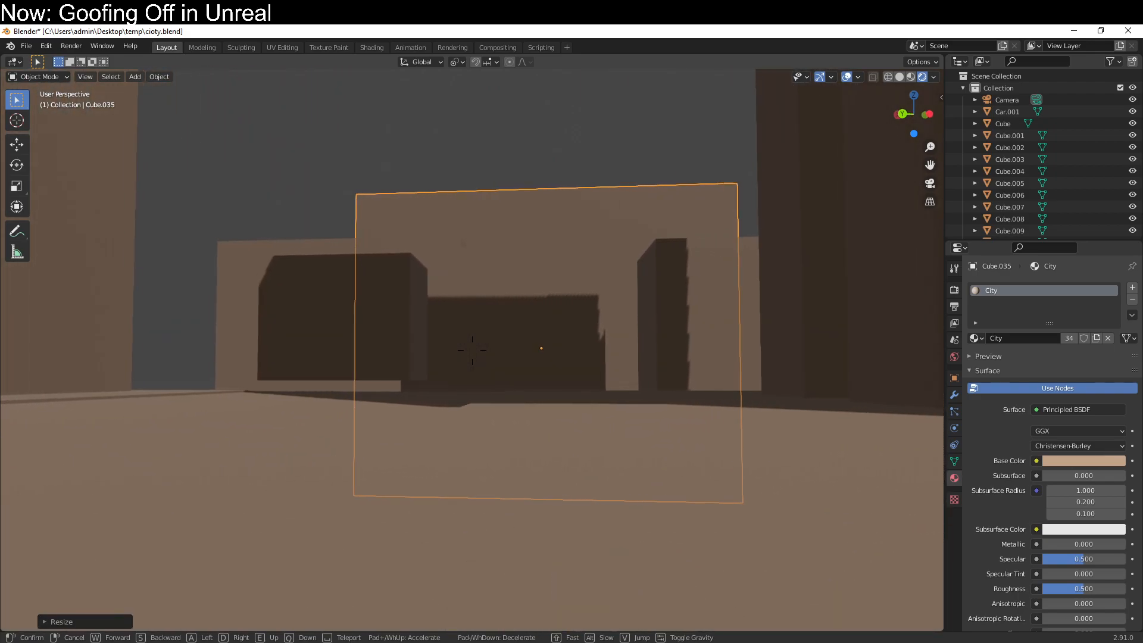
key(a)
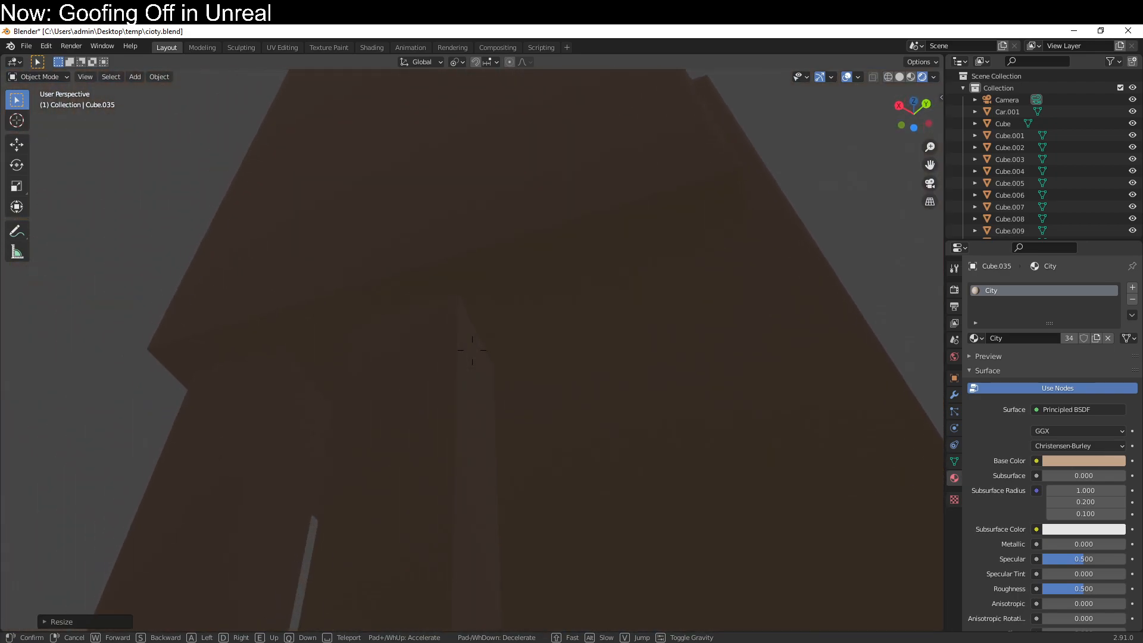
key(s)
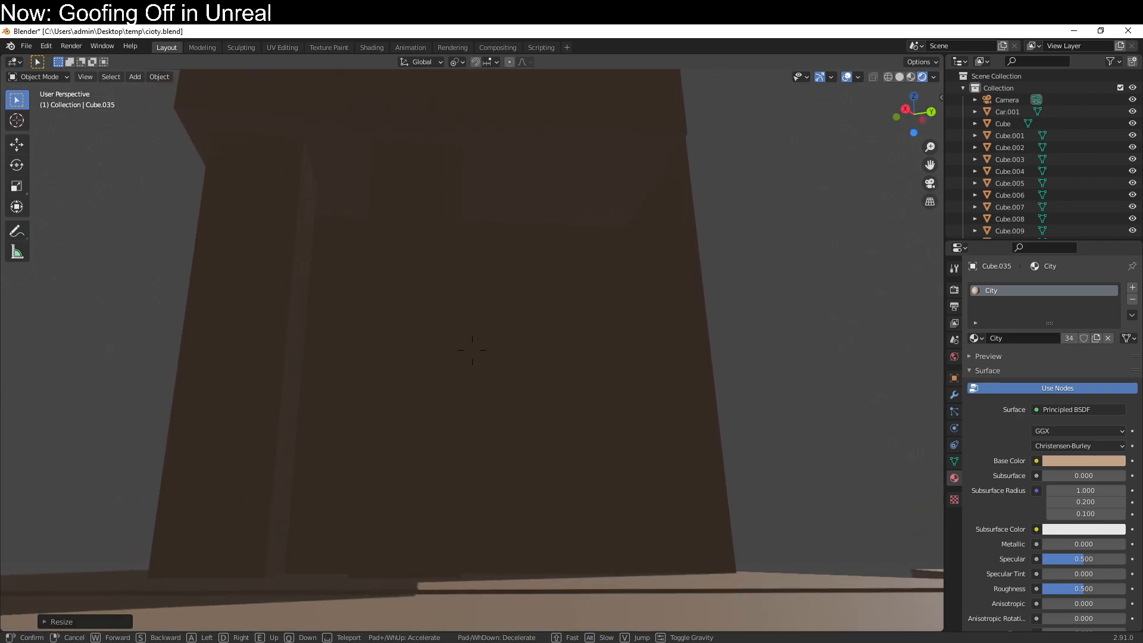
key(Escape)
scroll(530, 369, down, 11)
scroll(546, 385, up, 8)
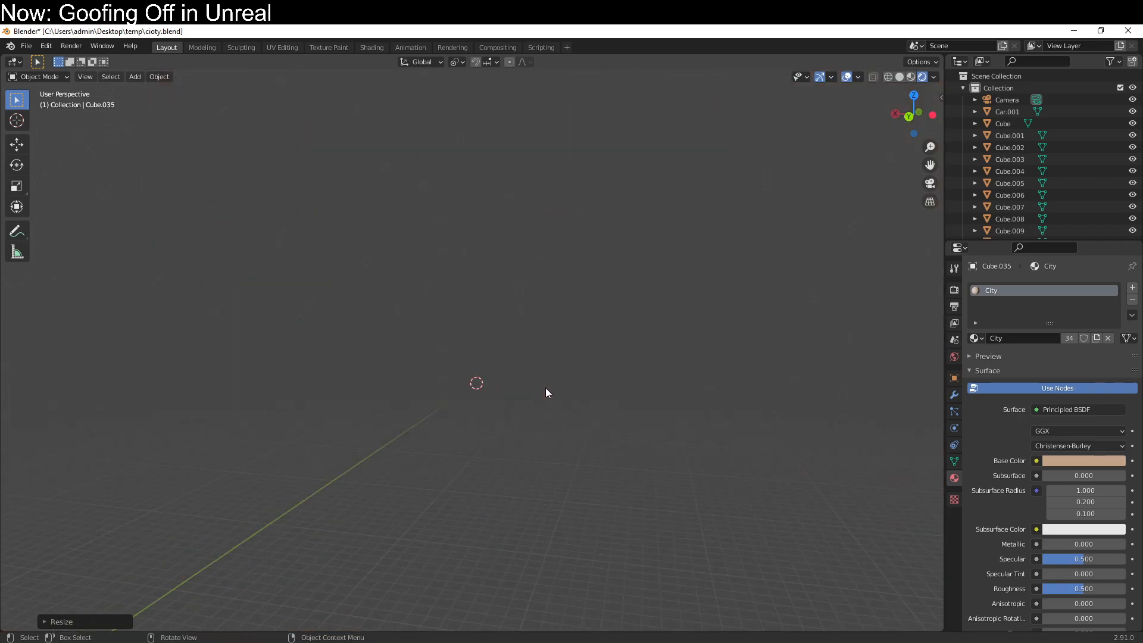
Select the sun light and rotate it so the light reaches the overhanging tower's pillars and the shadows shift across the street.
middle_drag(545, 385, 559, 425)
scroll(560, 425, up, 3)
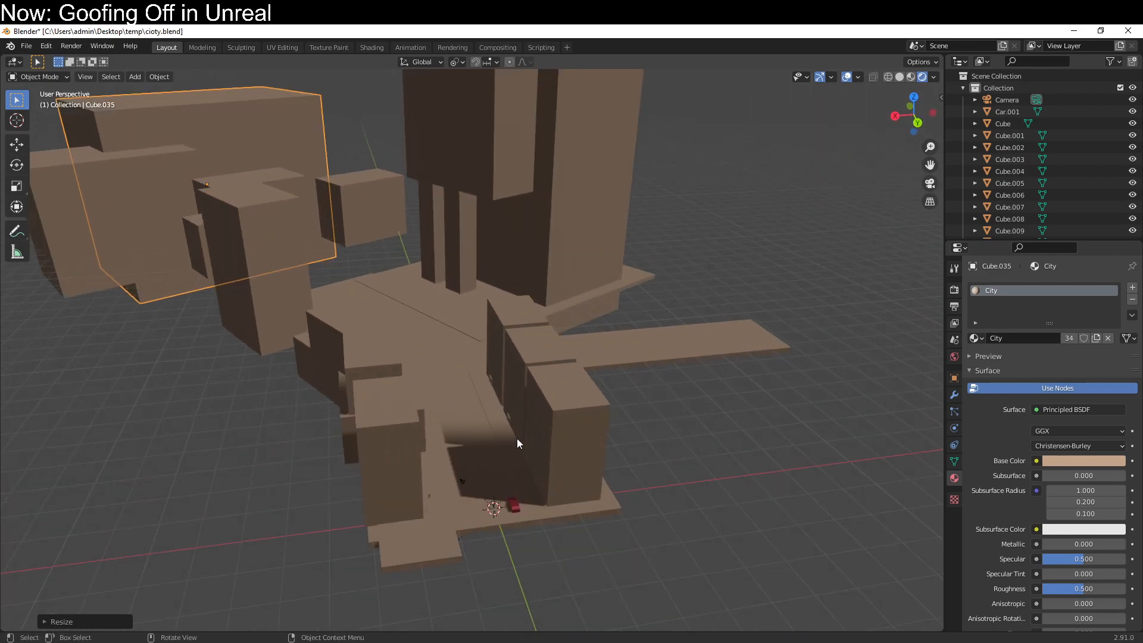
scroll(1019, 143, down, 10)
click(1007, 227)
middle_drag(795, 308, 755, 295)
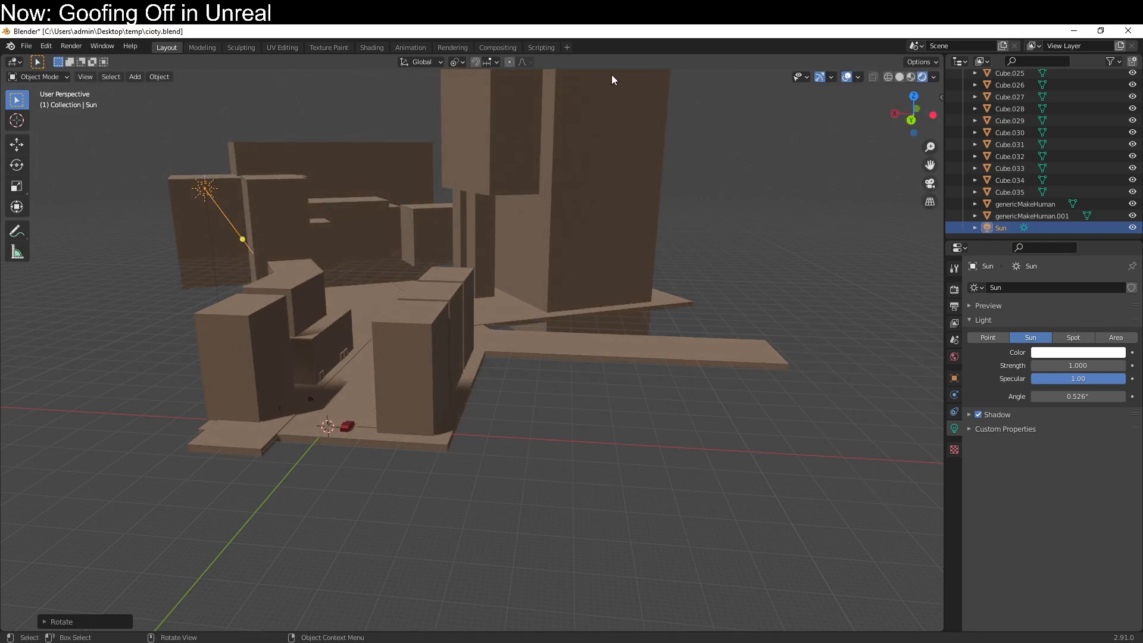
Walk around the bend and side street at eye level, examining the new shadows and the open gap beyond the side street.
middle_drag(417, 284, 357, 441)
key(shift+grave)
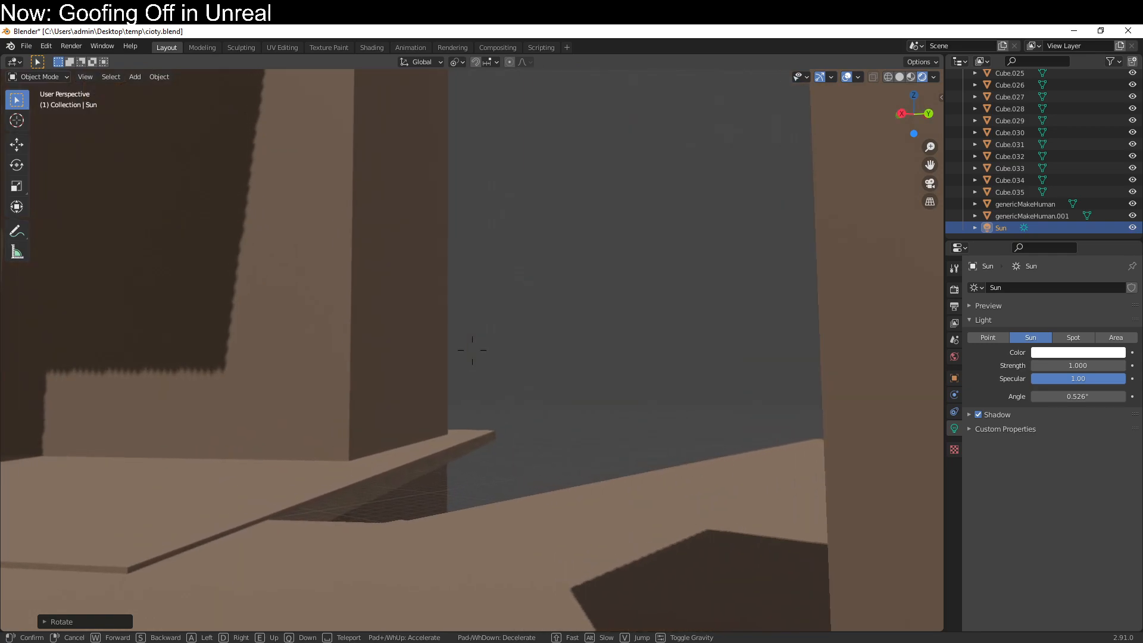
key(w)
key(w)
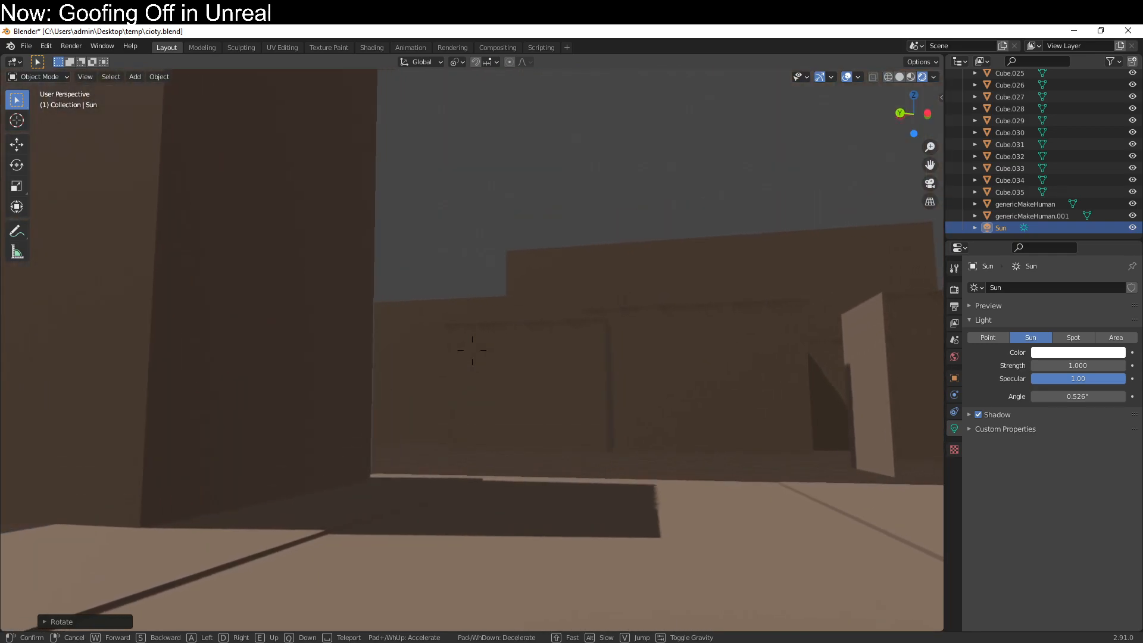
key(w)
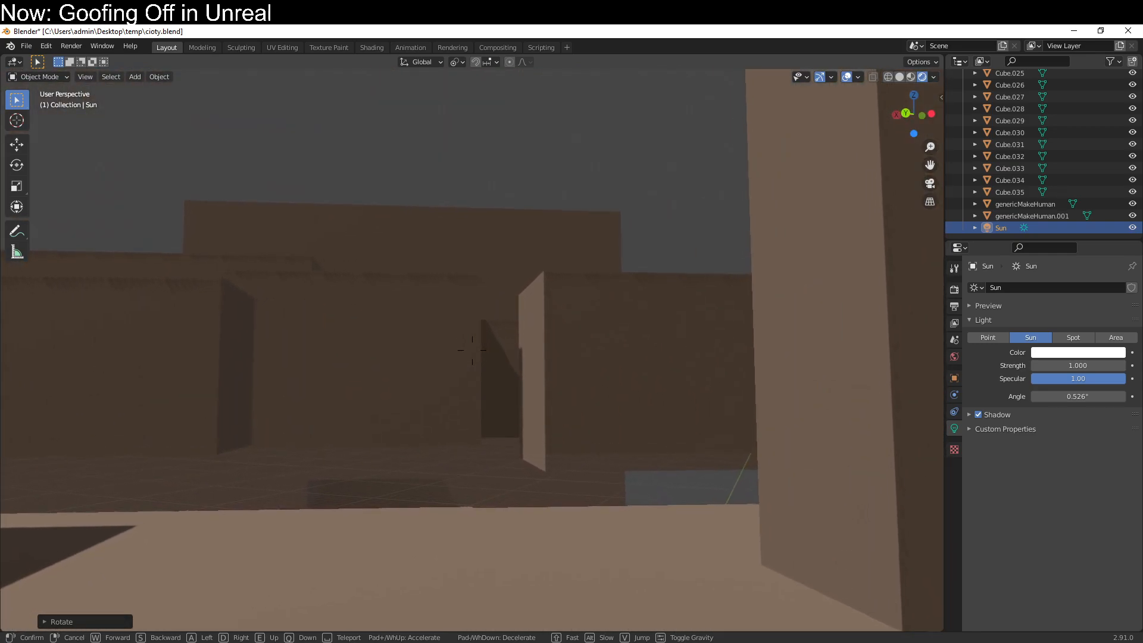
key(w)
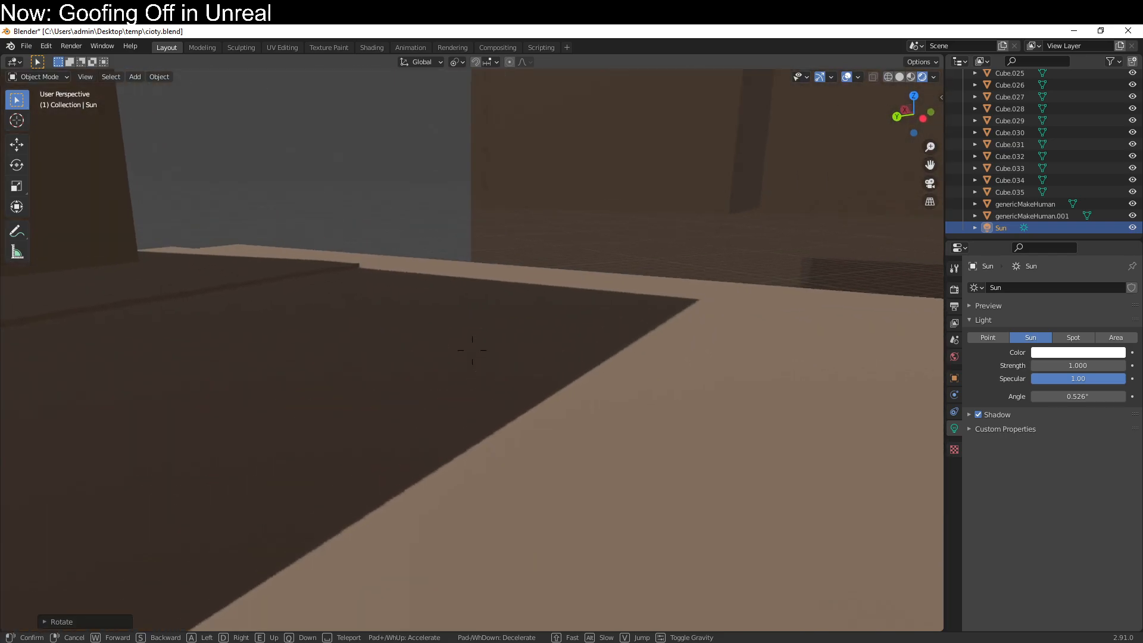
key(w)
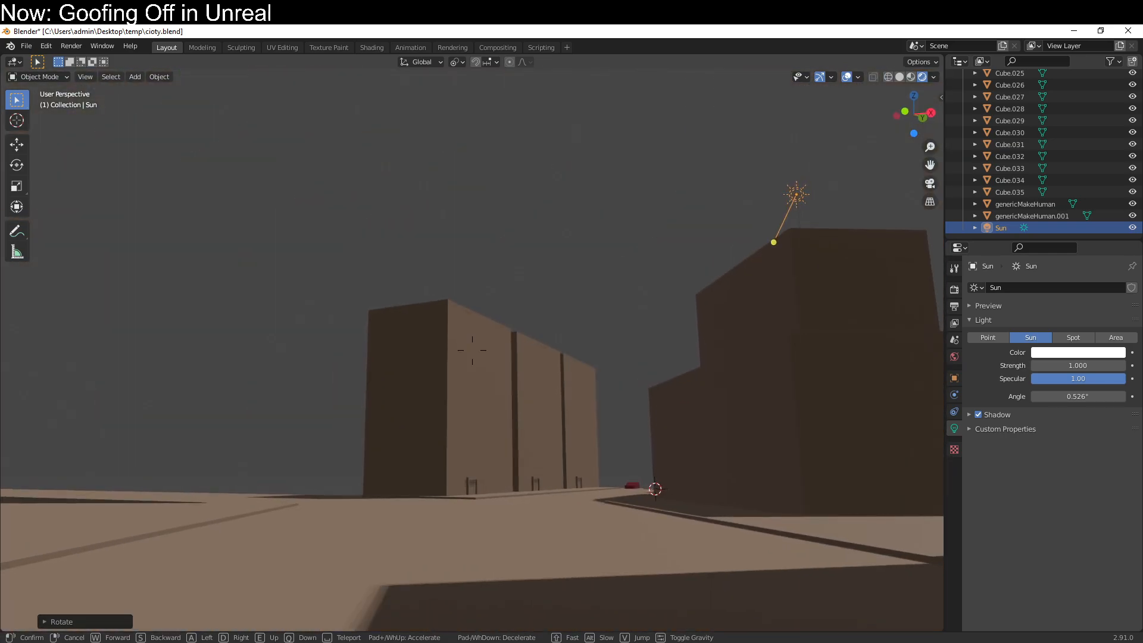
key(w)
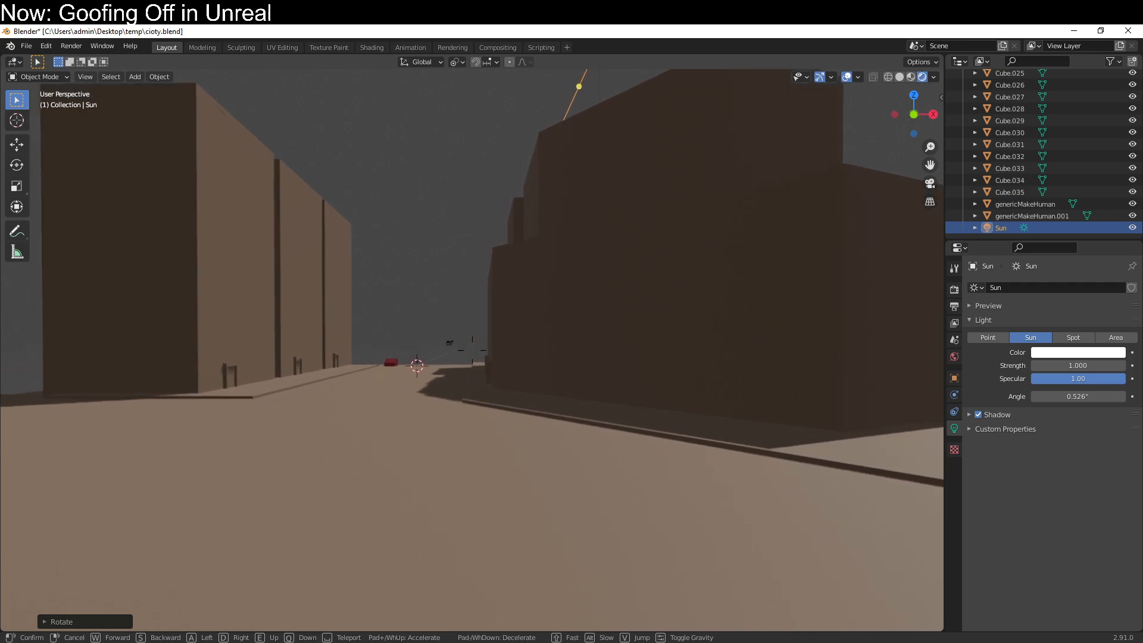
key(w)
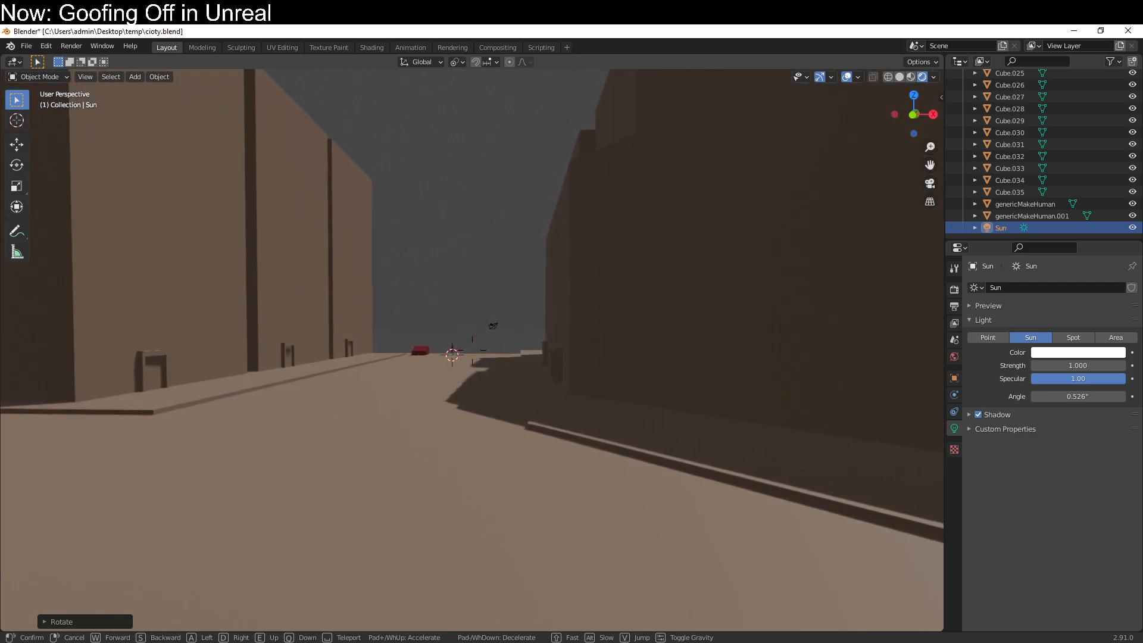
key(w)
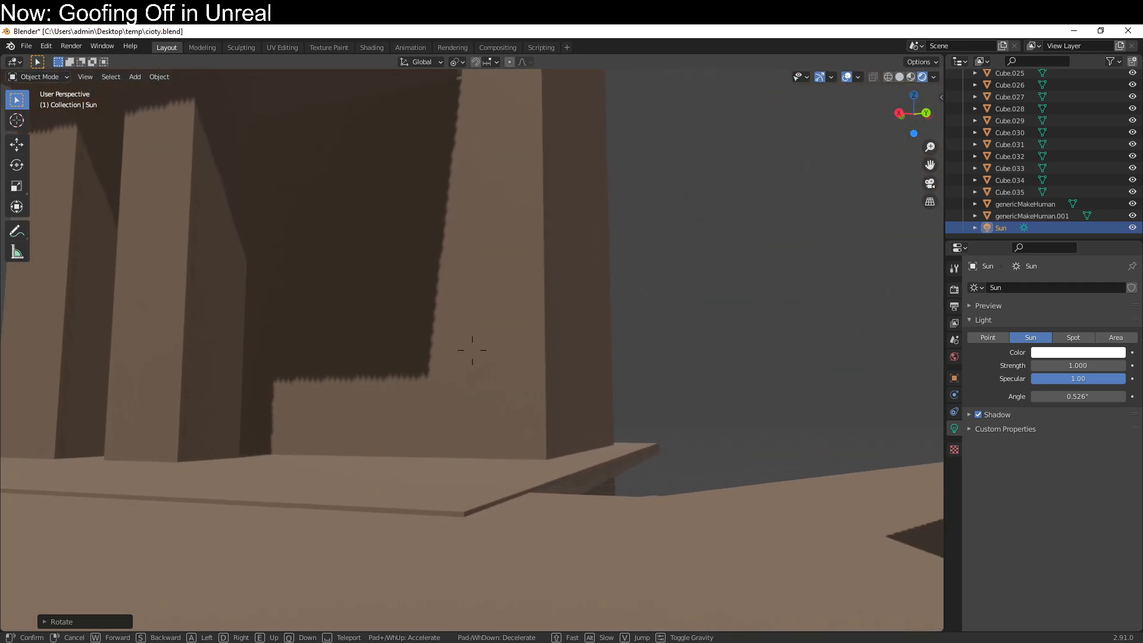
click(472, 350)
Duplicate a street building, rotate the copy 90° about Z, and move it along X beside the side street.
scroll(589, 362, down, 5)
middle_drag(590, 362, 488, 459)
click(416, 410)
key(shift+d)
text(rz90)
key(Return)
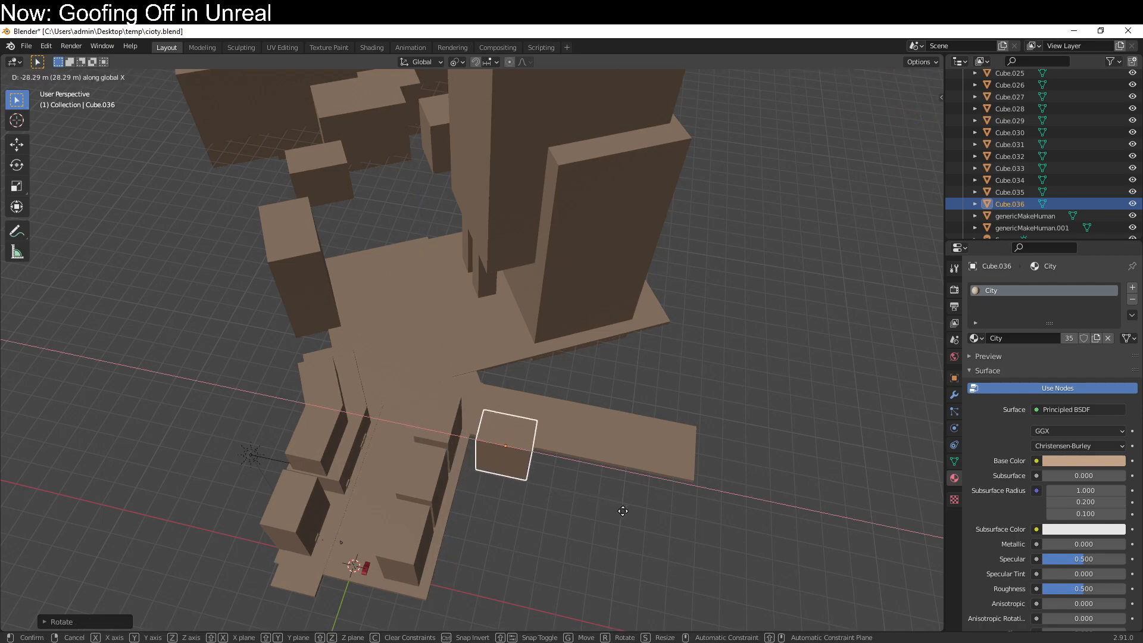
middle_drag(625, 512, 525, 479)
Duplicate the rotated block in top view into three buildings along each side of the side street and two angled ones closing its far end.
key(shift+d)
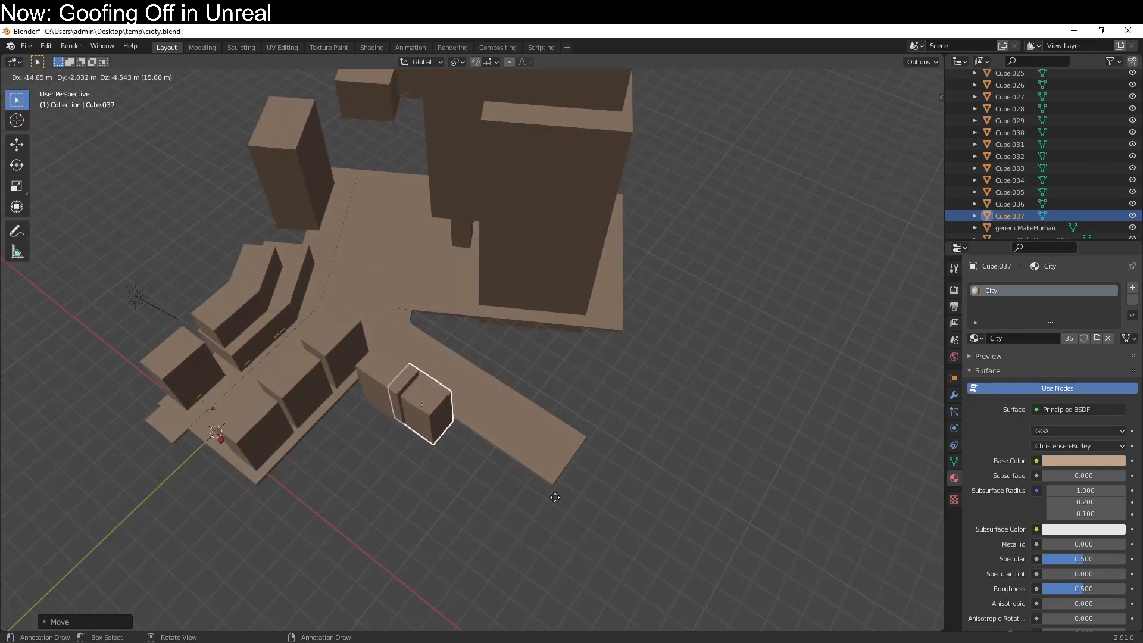
key(KP_7)
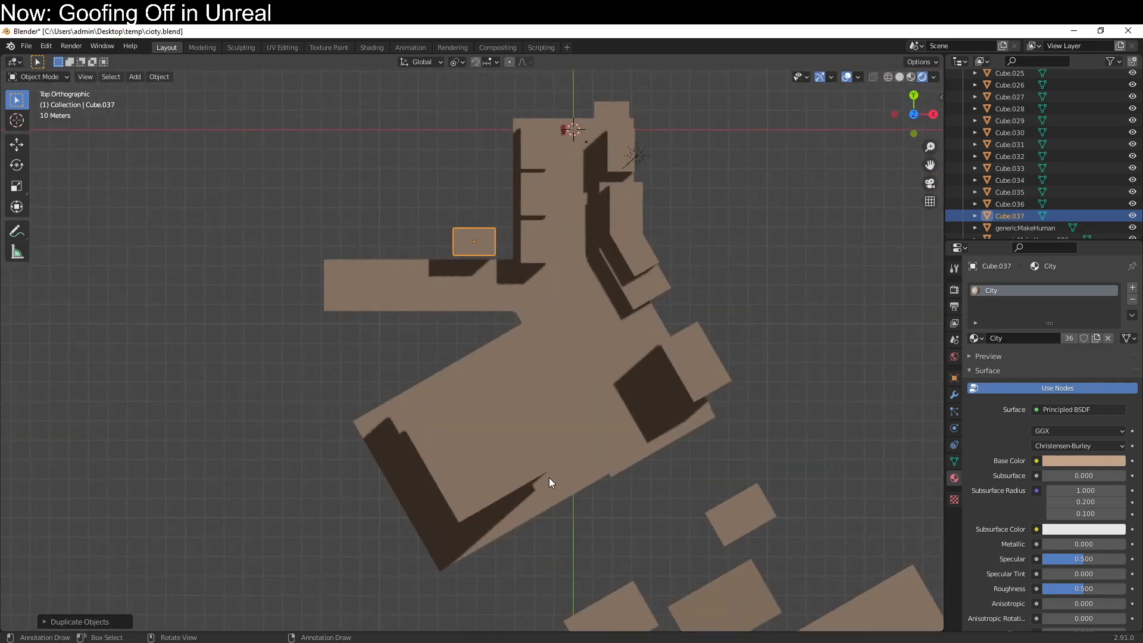
key(g)
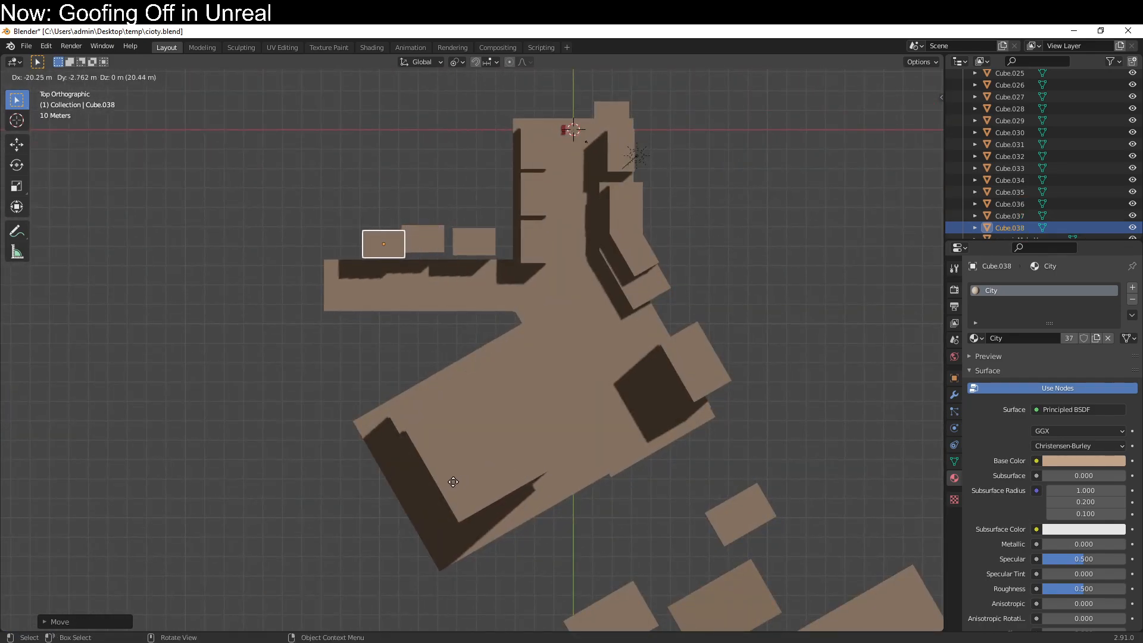
key(shift+d)
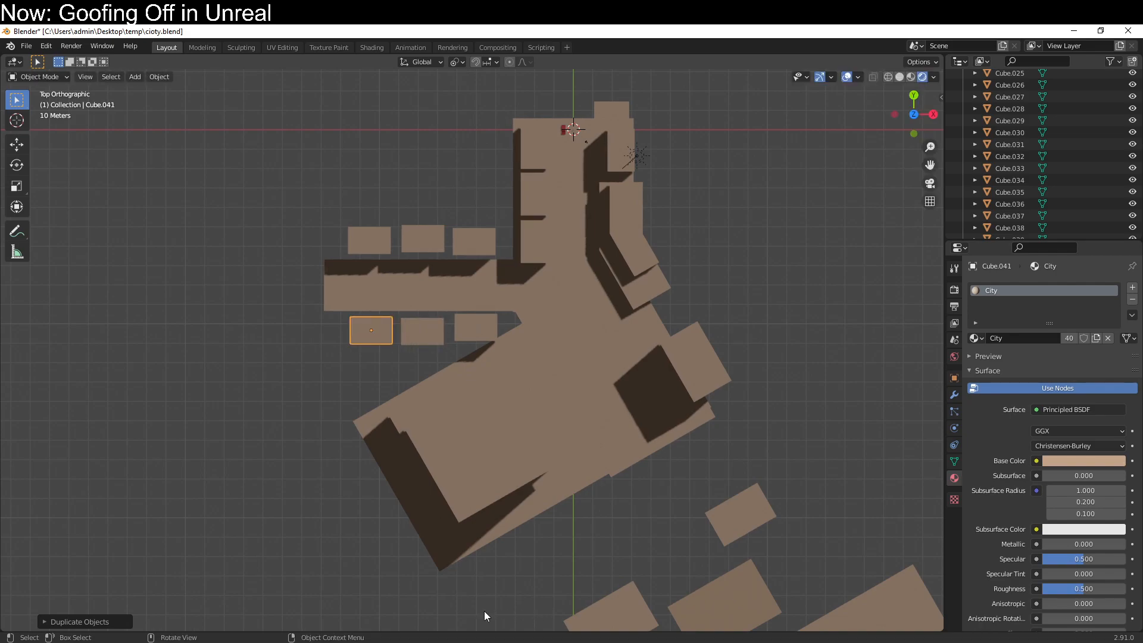
key(shift+d)
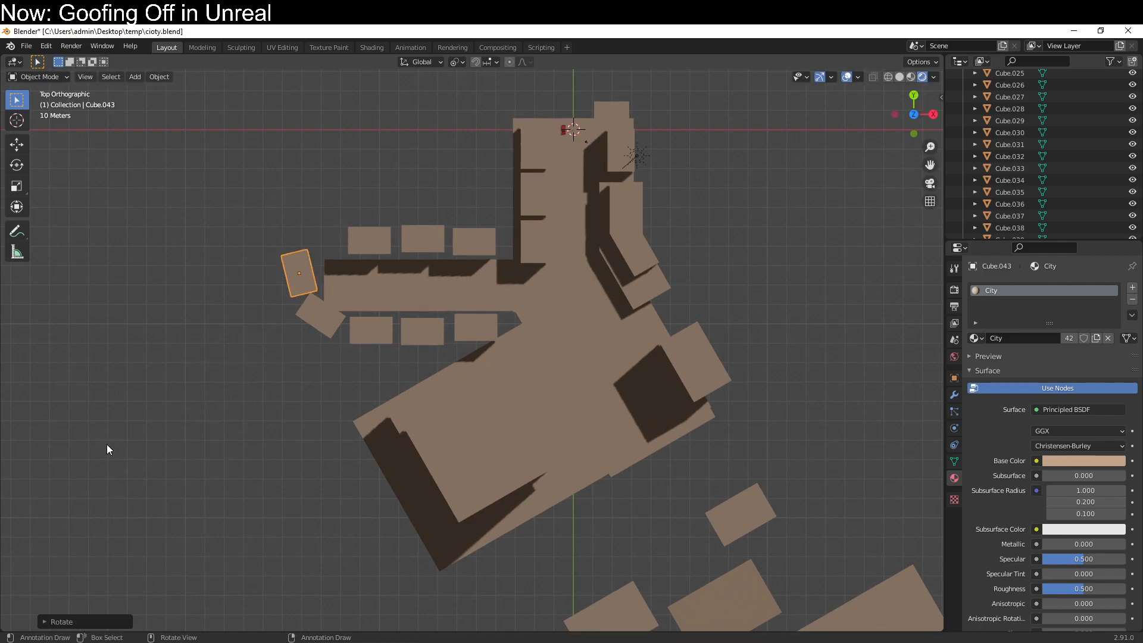
Walk the main street at eye level past the tower pillars, car and figures, examining the filled-in side street and overall layout.
scroll(657, 452, up, 15)
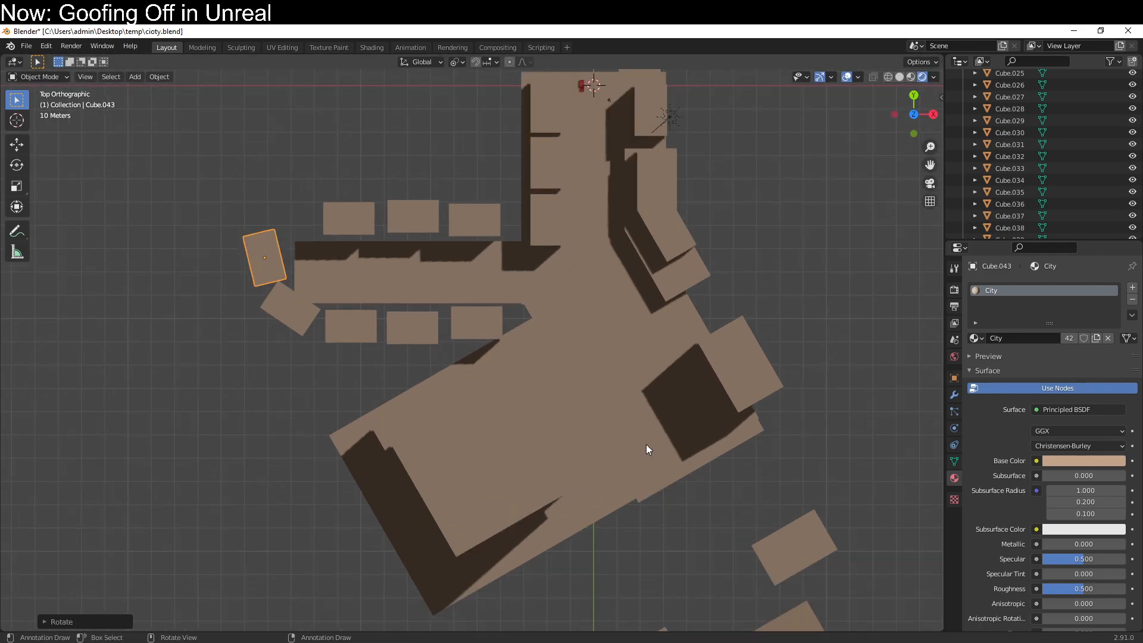
middle_drag(624, 422, 619, 387)
scroll(616, 390, down, 5)
scroll(571, 419, down, 4)
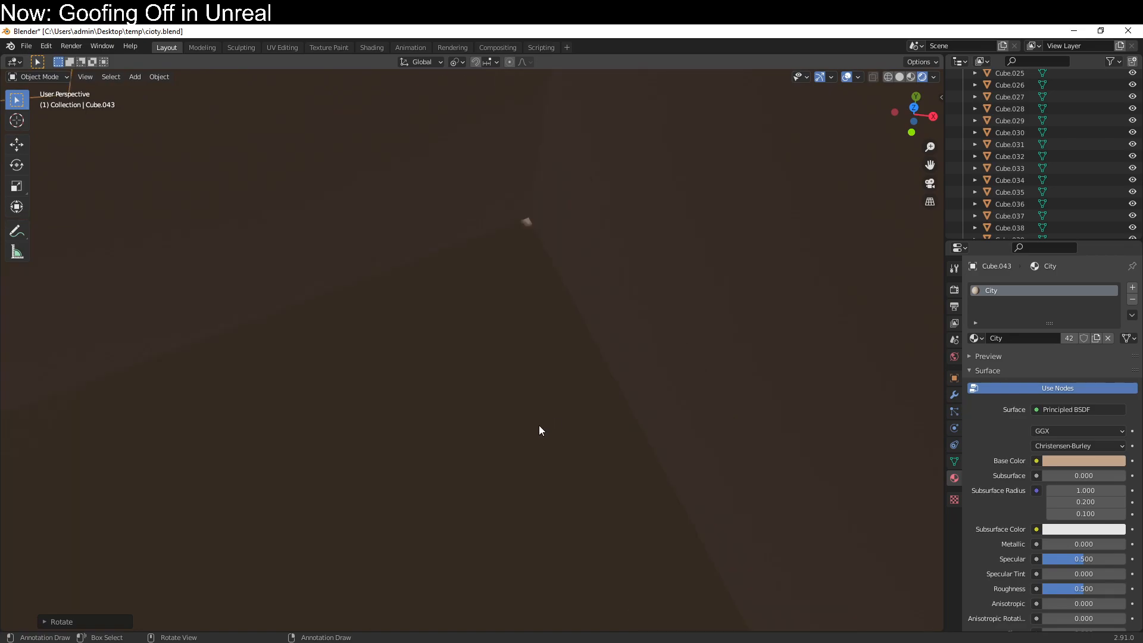
middle_drag(483, 442, 408, 404)
key(shift+grave)
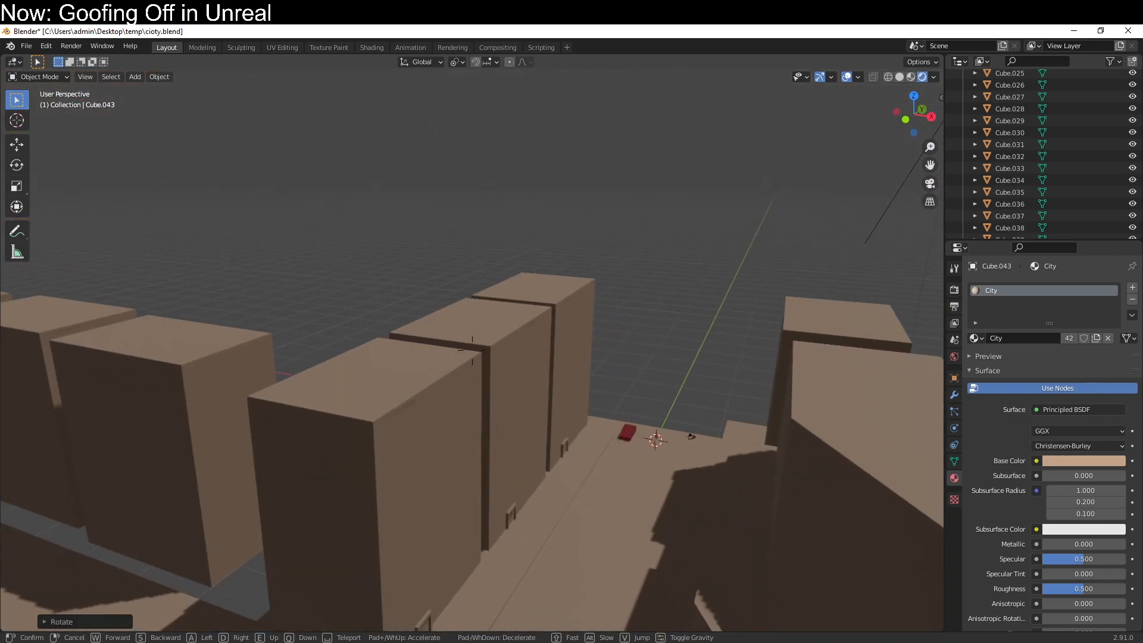
key(q)
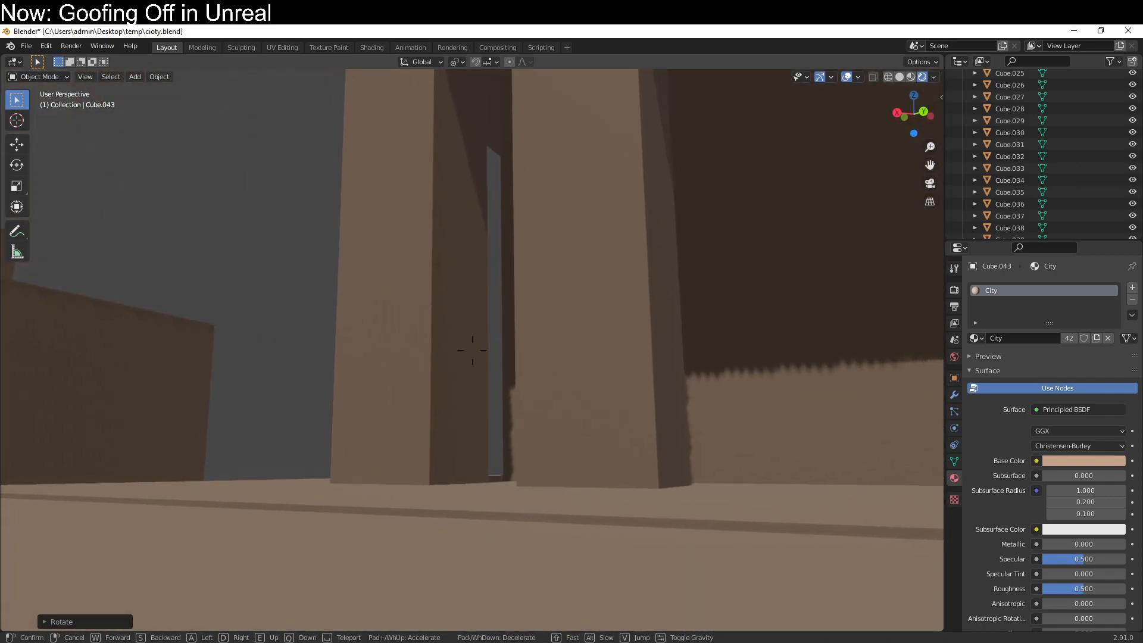
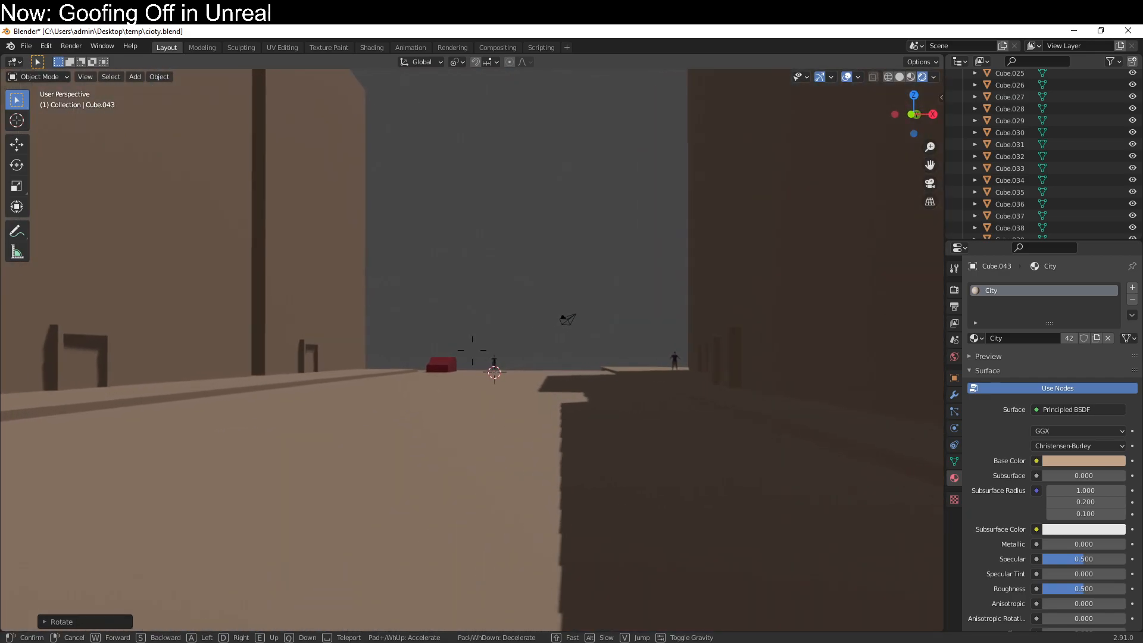
key(w)
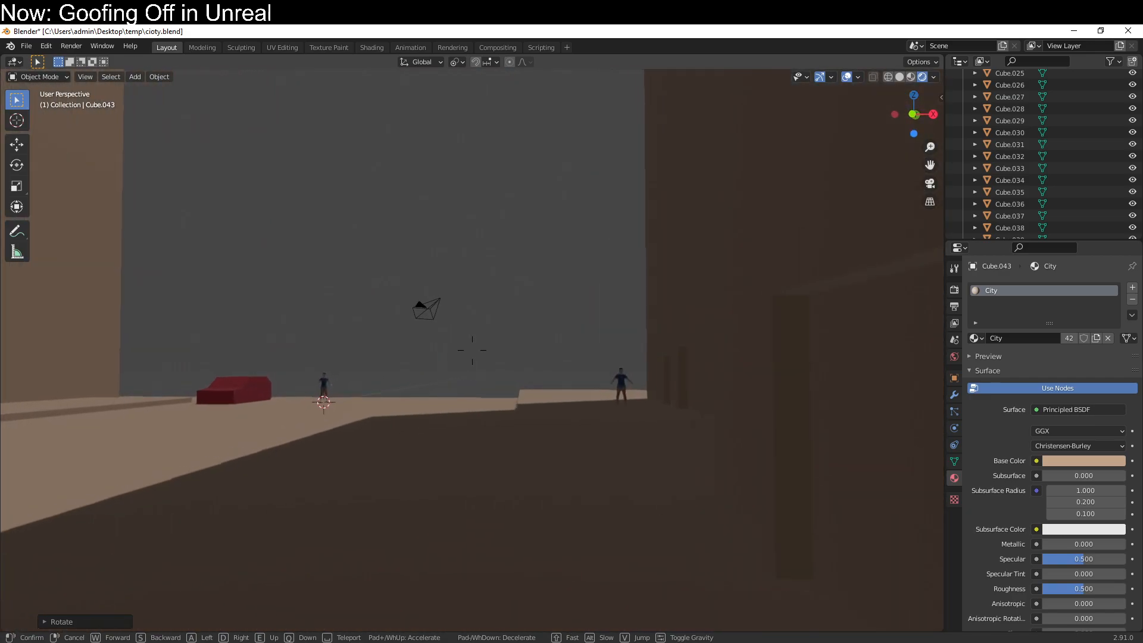
key(w)
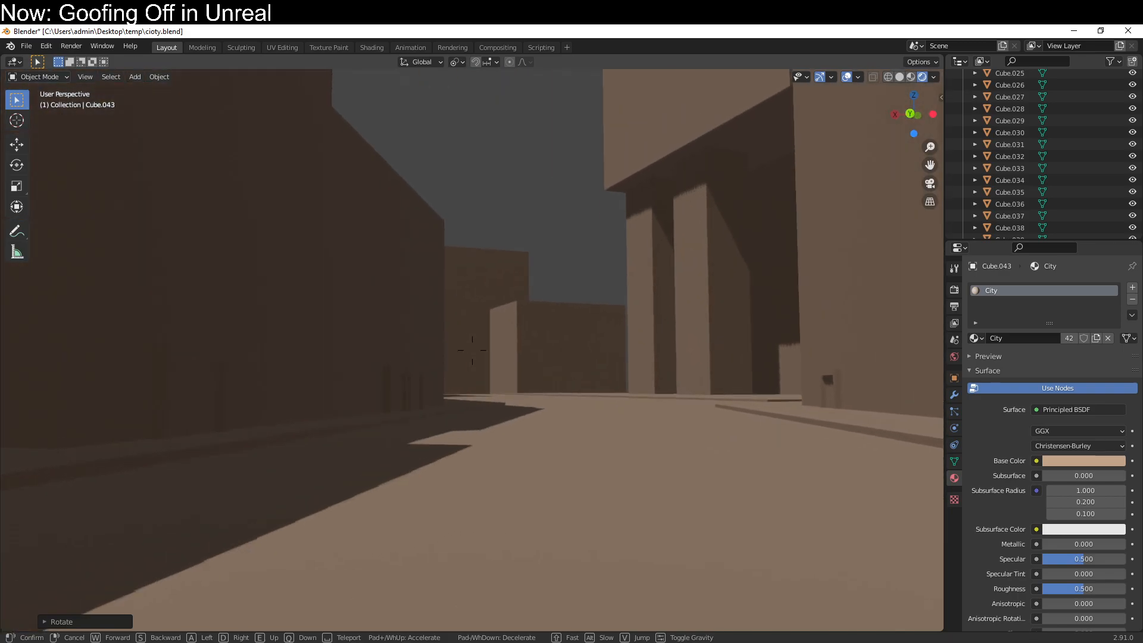
key(w)
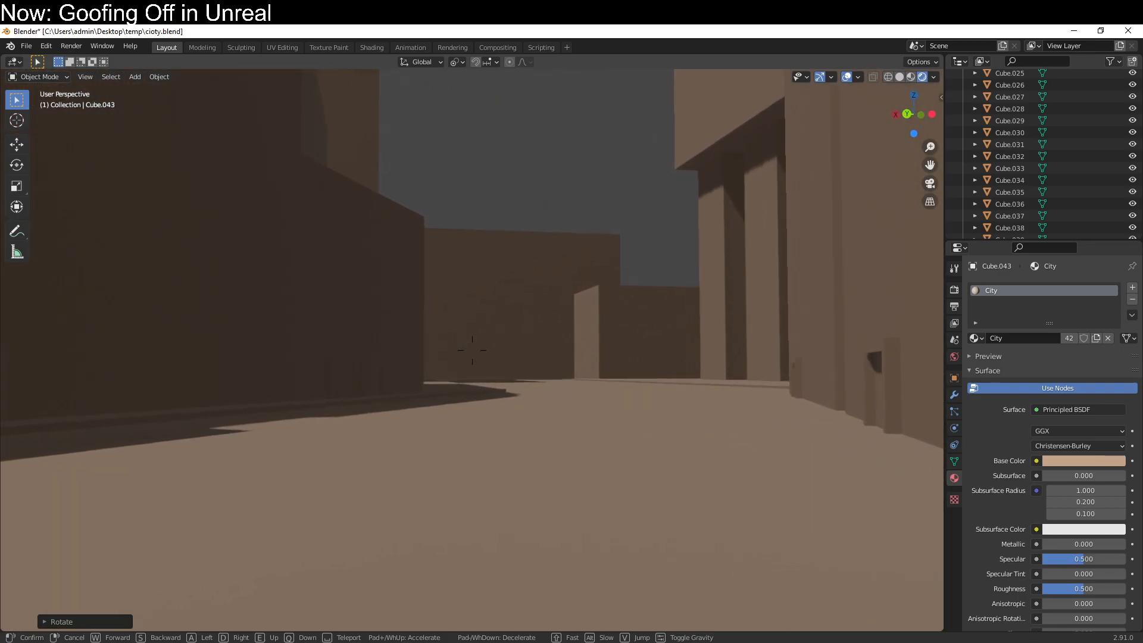
key(w)
key(Escape)
scroll(520, 359, down, 2)
middle_drag(520, 369, 404, 265)
scroll(420, 381, up, 4)
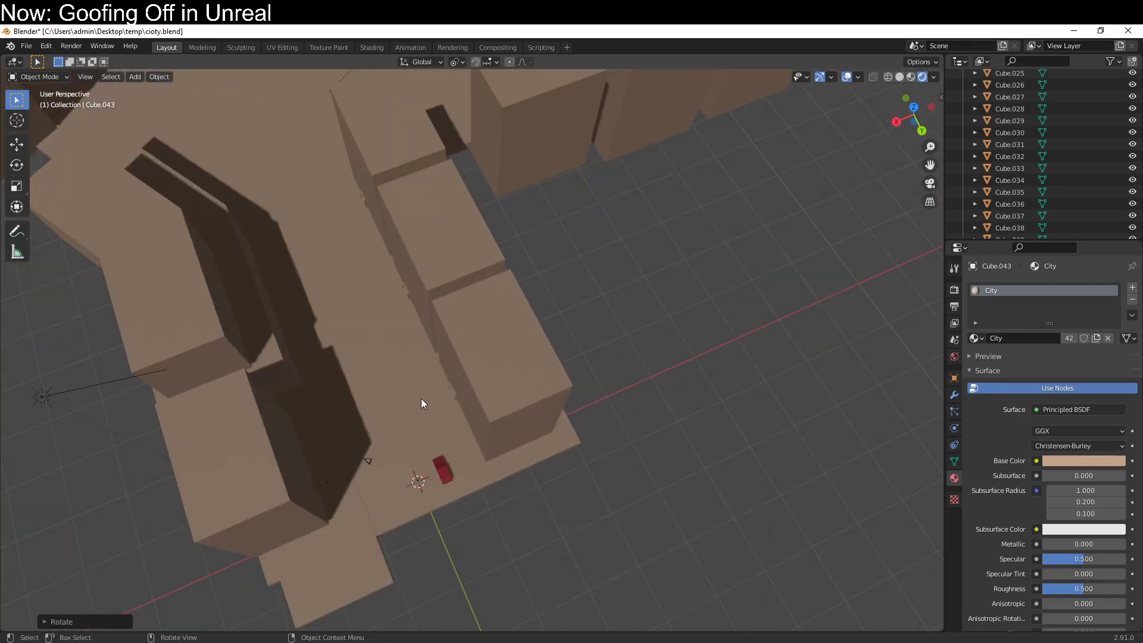
Duplicate the red car in top view into several copies along both sides of the straight main street.
click(444, 466)
shift+middle_drag(444, 465, 473, 405)
scroll(473, 402, up, 3)
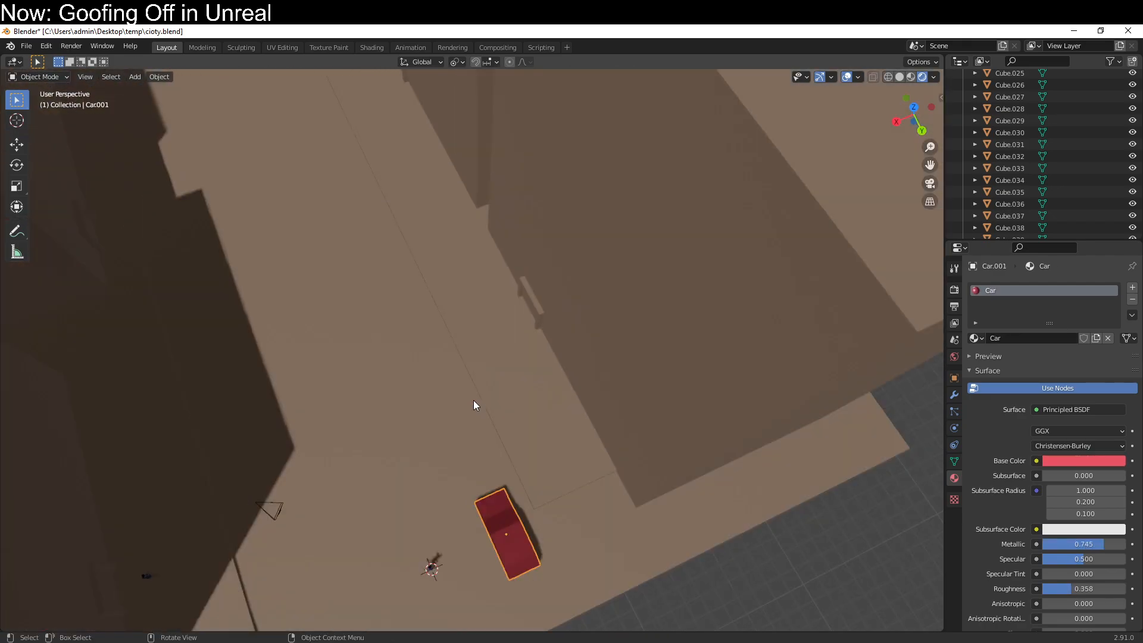
key(KP_7)
scroll(618, 366, up, 4)
scroll(614, 321, down, 3)
shift+middle_drag(617, 324, 539, 435)
key(shift+d)
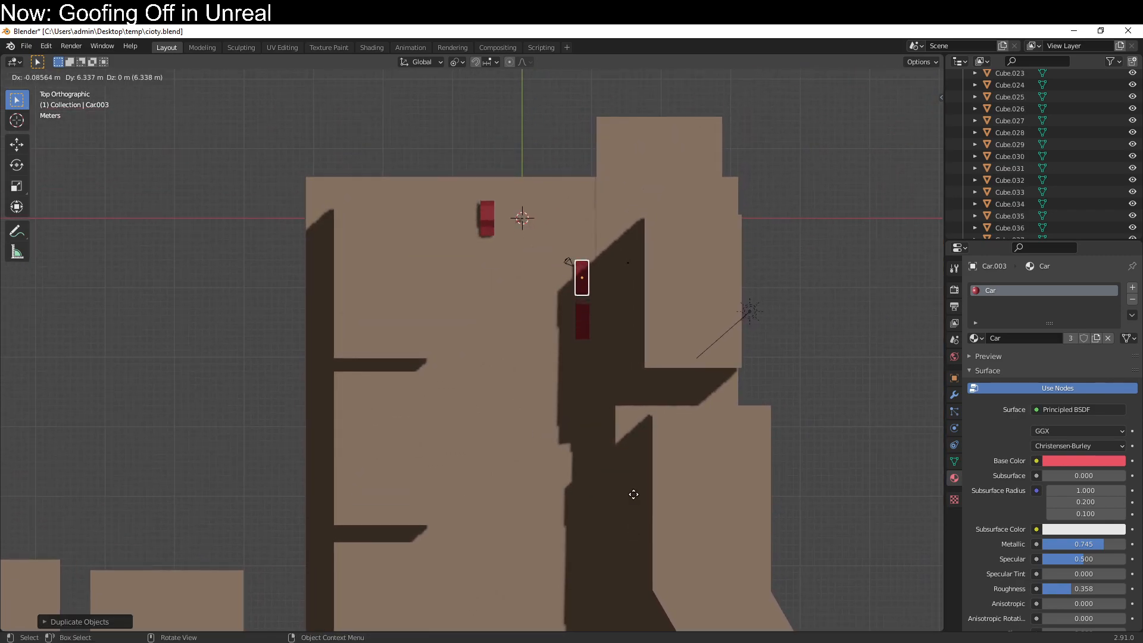
shift+middle_drag(552, 580, 531, 323)
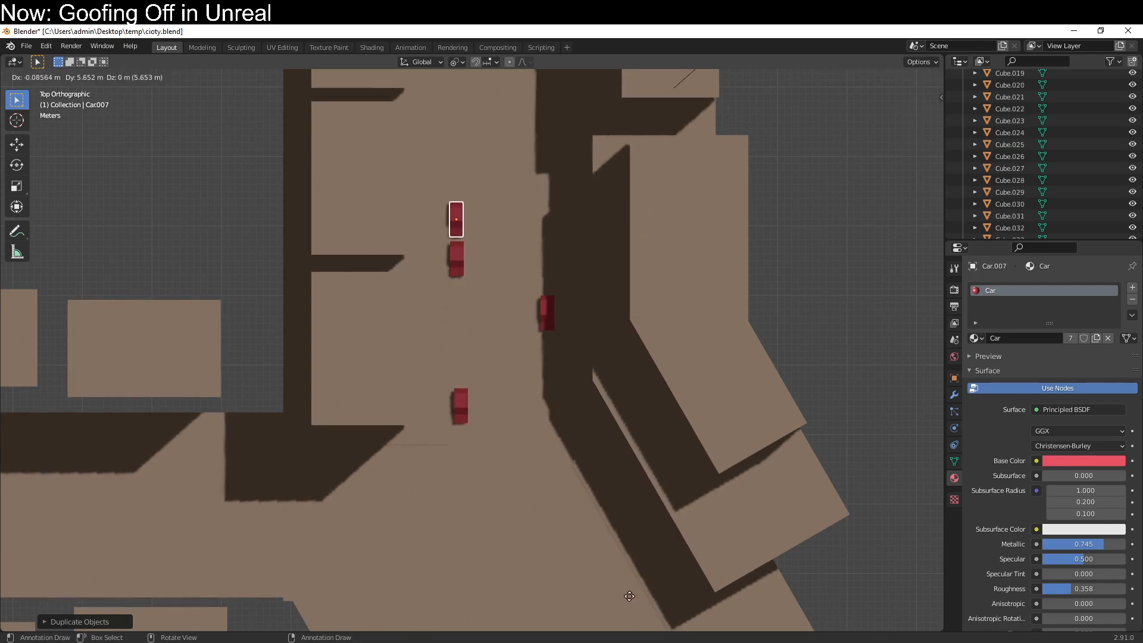
Rotate a duplicated car about 32° to follow the bend's curb and duplicate it farther along that curb.
shift+middle_drag(508, 517, 385, 266)
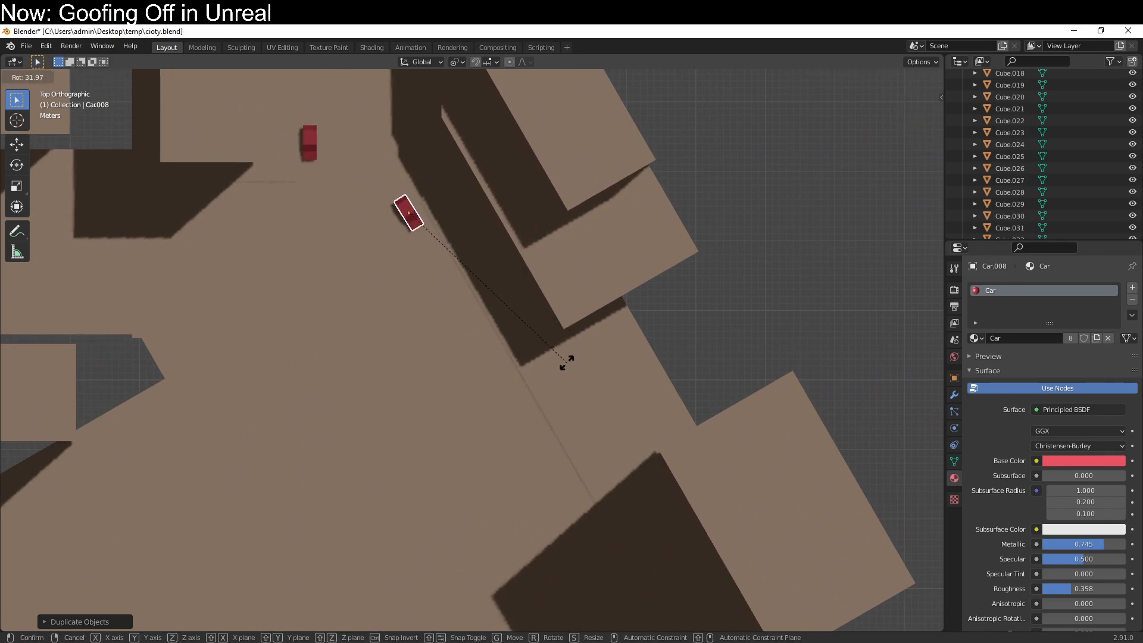
key(g)
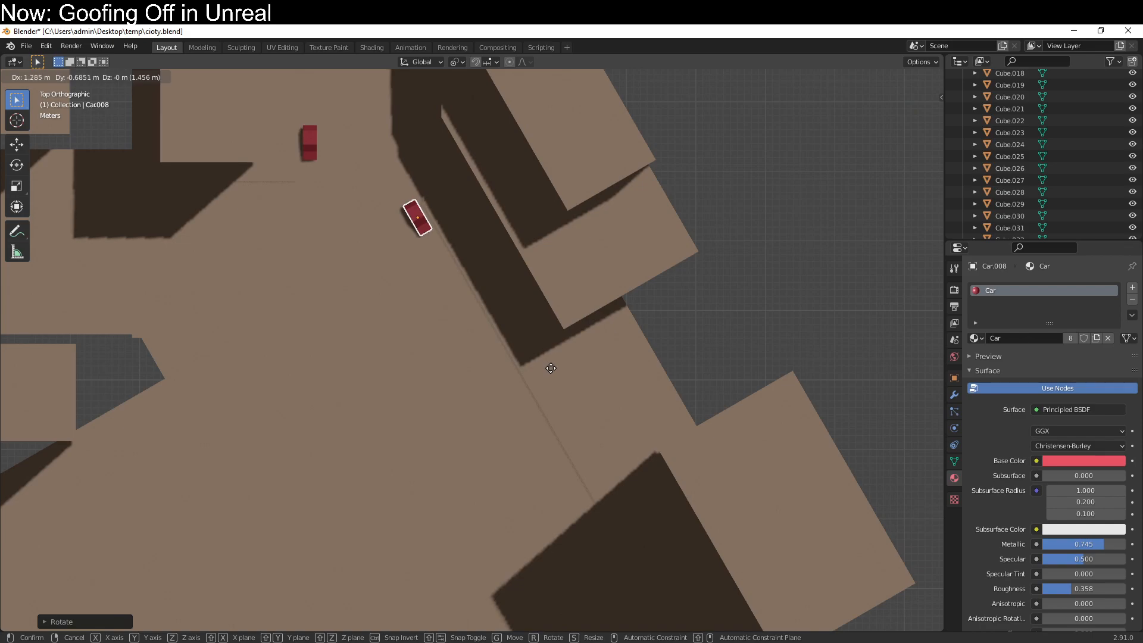
click(567, 401)
key(shift+d)
click(640, 538)
Duplicate two cars into the roadway at the bend, turning one nearly crosswise and setting the other diagonally right beside it.
key(shift+d)
click(523, 469)
key(r)
click(580, 373)
key(shift+d)
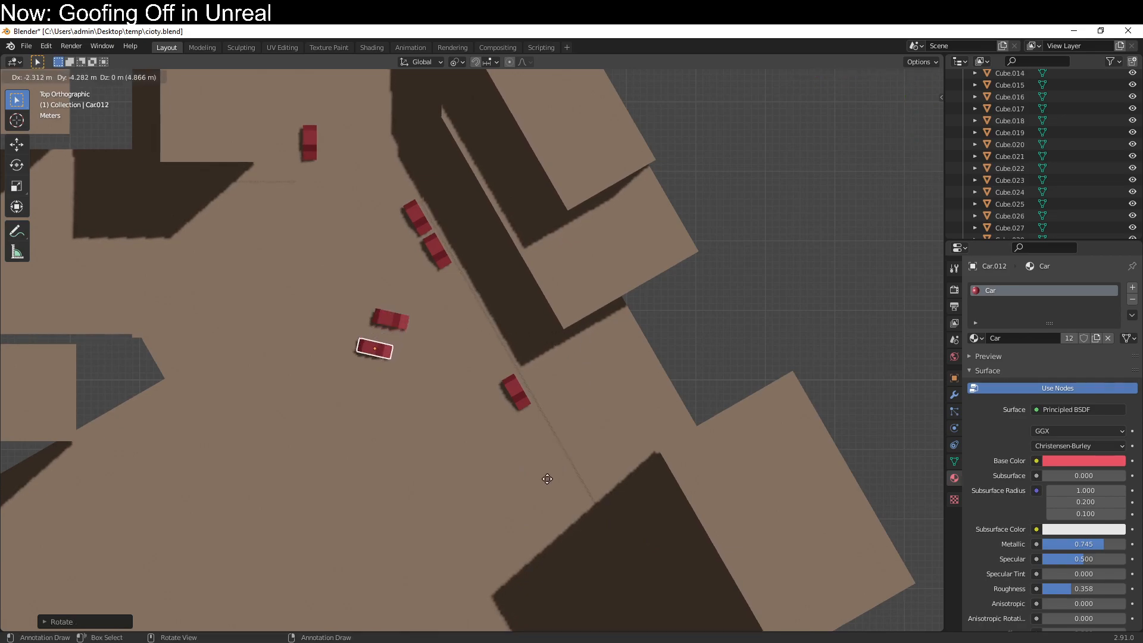
key(r)
key(g)
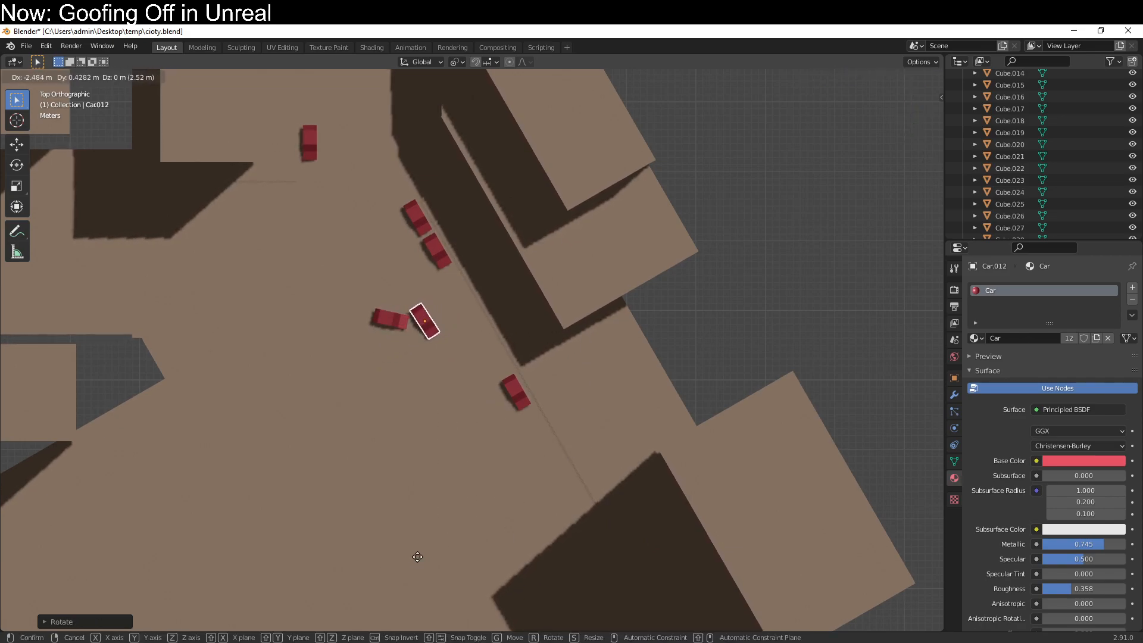
click(416, 555)
Duplicate a car to the side street entrance, clear its rotation, and rotate it 90° to align with the side street.
shift+middle_drag(329, 518, 460, 519)
key(shift+d)
key(Escape)
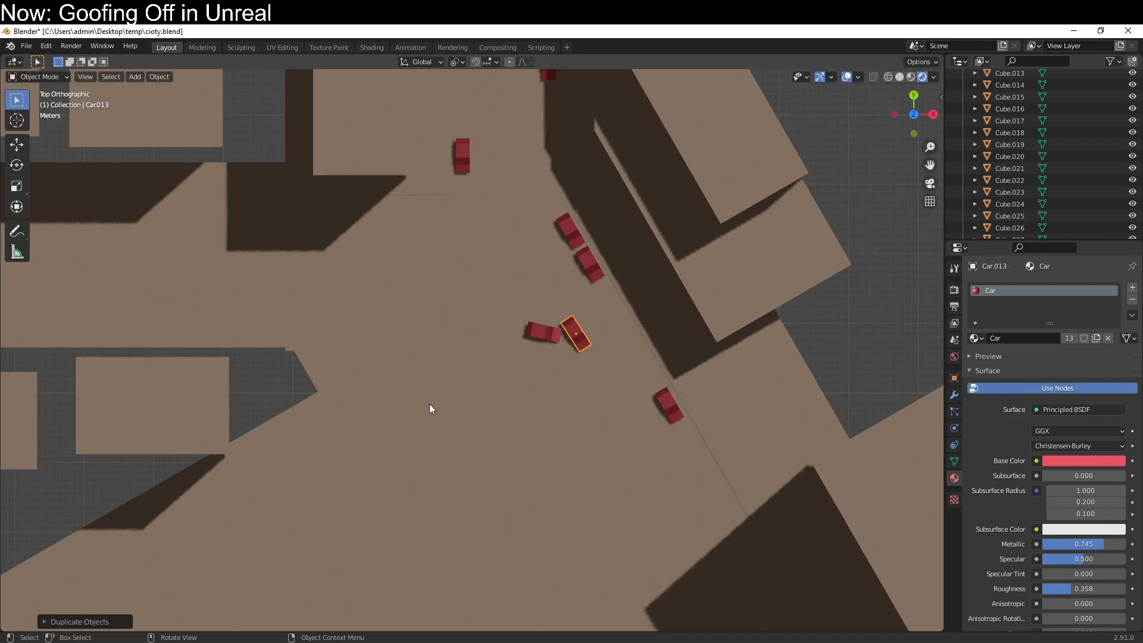
key(g)
click(144, 305)
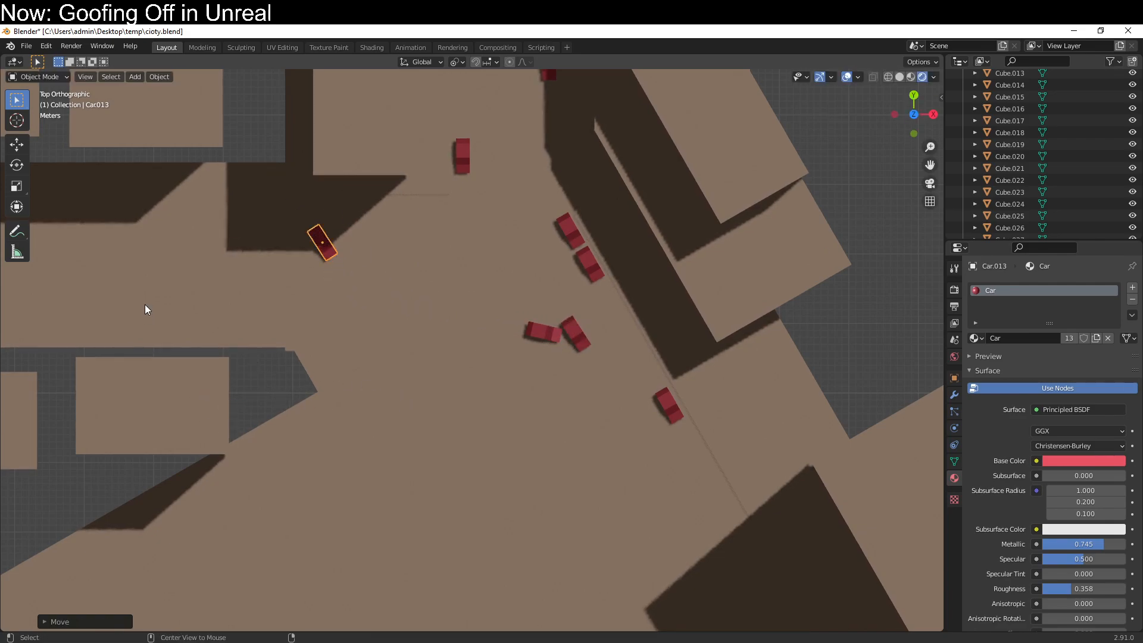
key(alt+r)
text(r90)
key(Return)
key(g)
click(405, 324)
Duplicate the 90° car into three more copies spread along both sides of the side street.
key(shift+d)
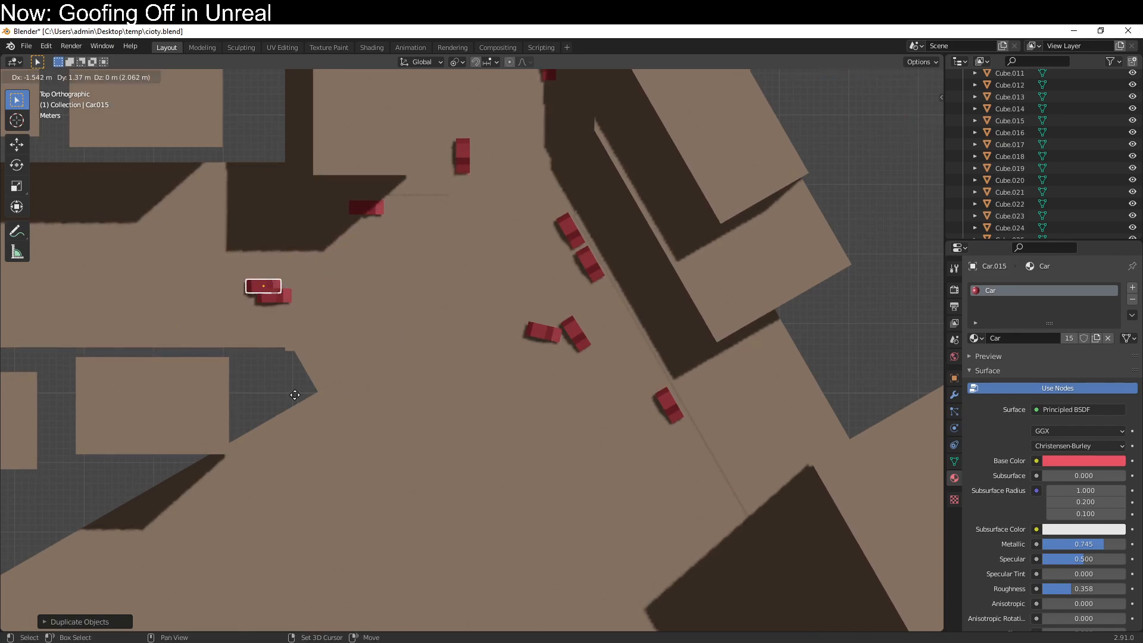
click(301, 323)
key(shift+d)
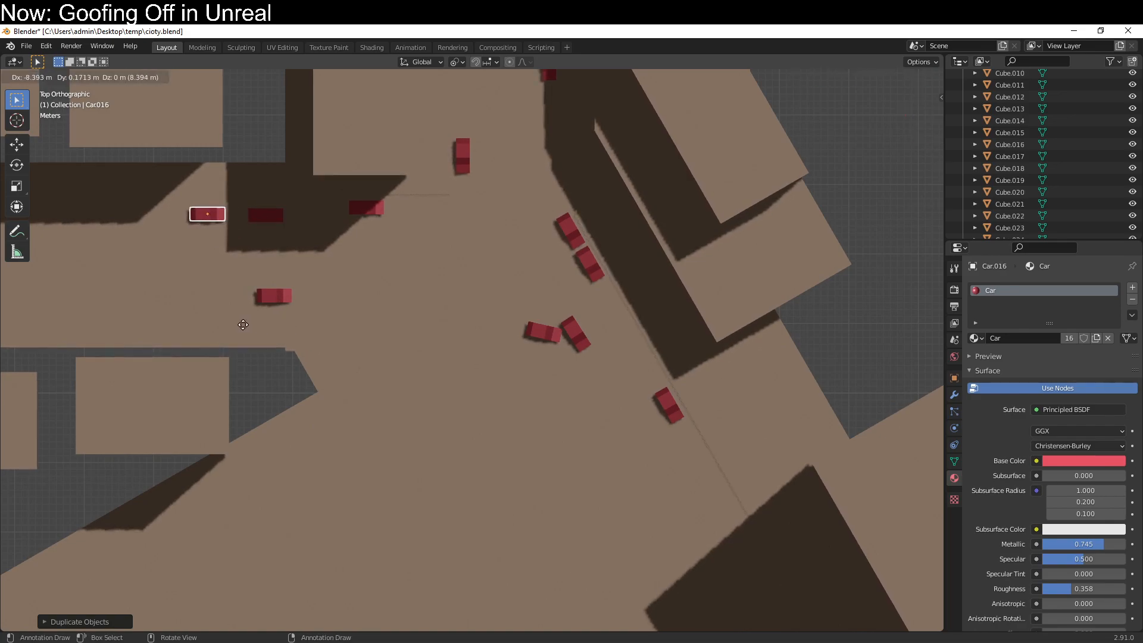
click(243, 324)
Duplicate the last curb car farther down the angled street and place another copy, rotated crosswise, in the open area opposite.
click(654, 392)
shift+middle_drag(653, 416, 630, 308)
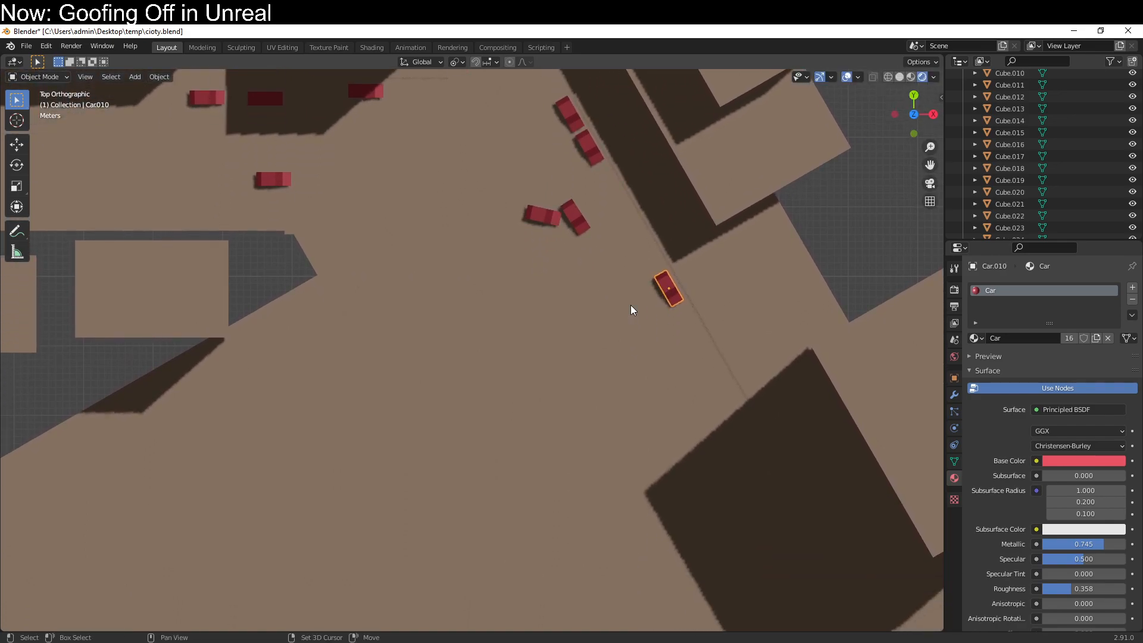
key(shift+d)
click(679, 393)
key(shift+d)
click(322, 368)
key(r)
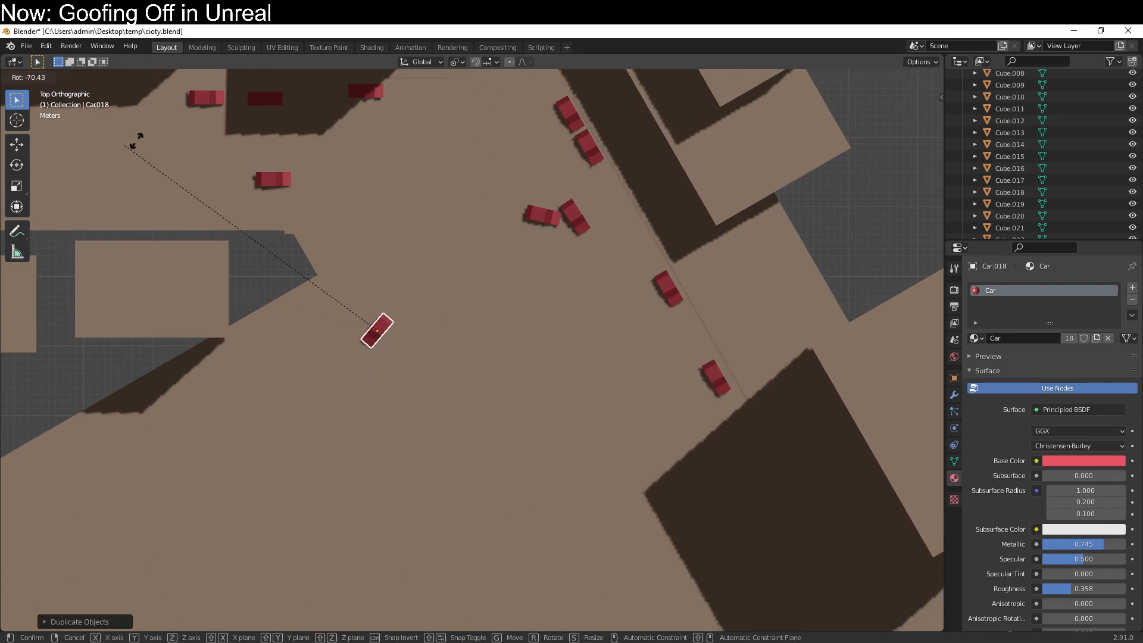
click(153, 140)
Duplicate a car twice in top view, placing the diagonal copies one behind the other far down the angled street.
middle_drag(153, 140, 356, 345)
scroll(339, 369, down, 12)
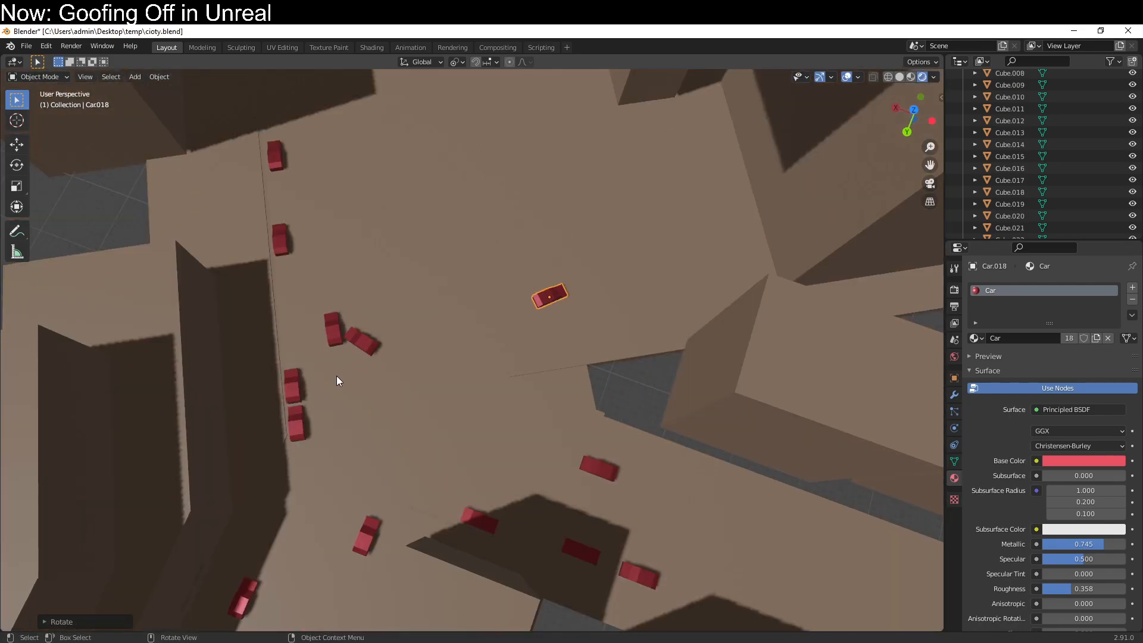
middle_drag(498, 429, 506, 407)
scroll(506, 407, up, 4)
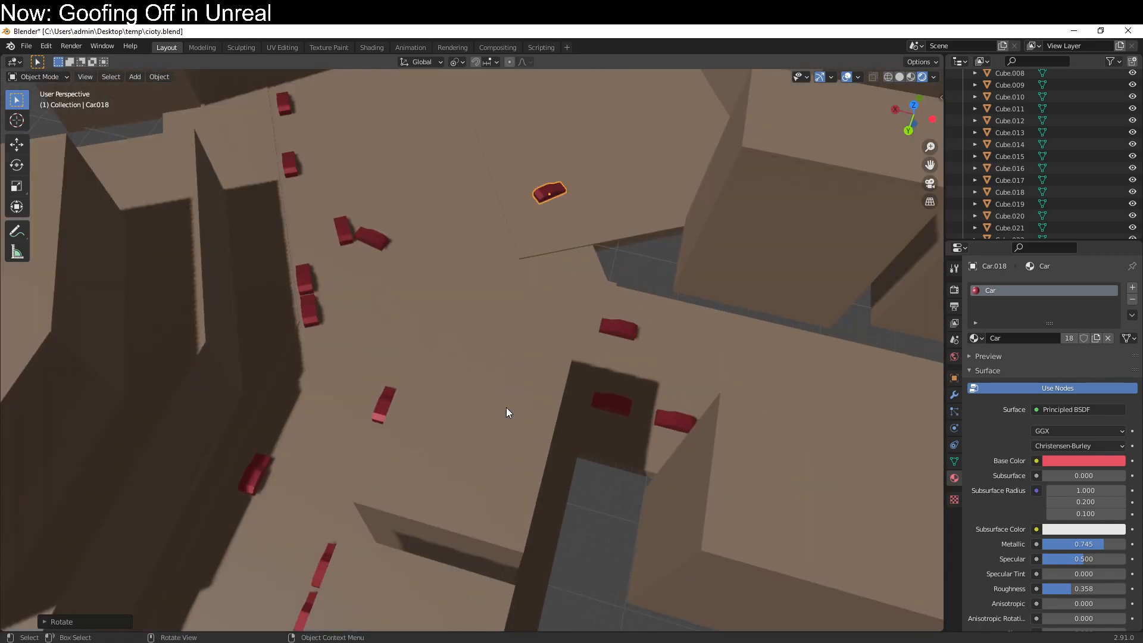
key(KP_7)
click(619, 370)
shift+middle_drag(476, 536, 455, 456)
key(shift+d)
click(357, 573)
key(shift+d)
click(372, 601)
middle_drag(373, 601, 460, 392)
Select every object in the scene and pick out the sun light for exclusion from the selection.
key(KP_7)
key(a)
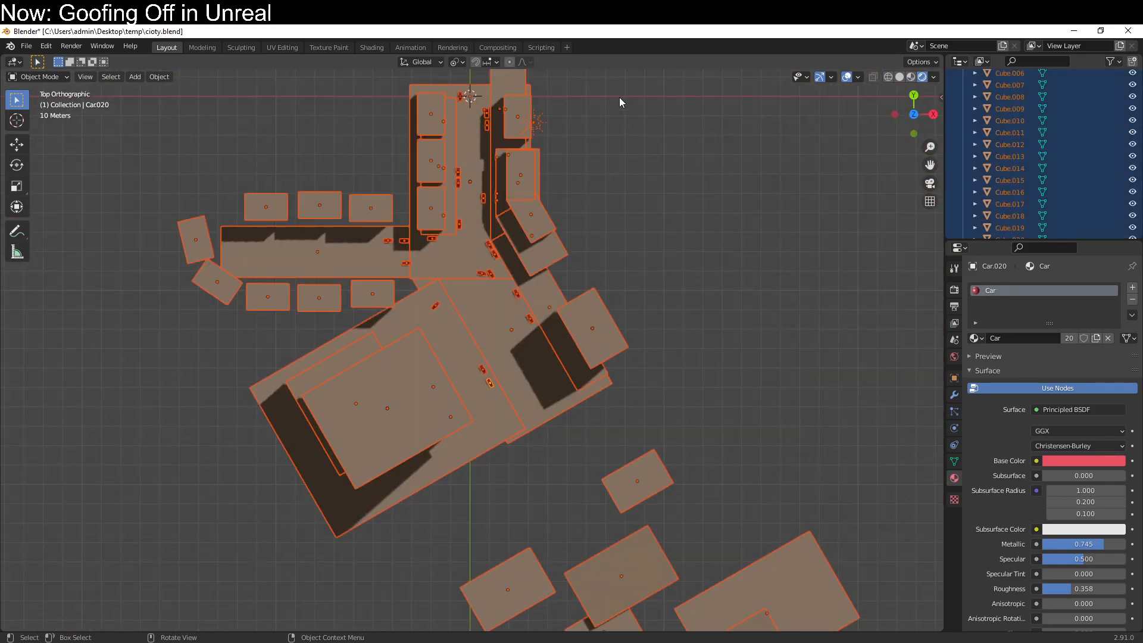
middle_drag(830, 311, 535, 372)
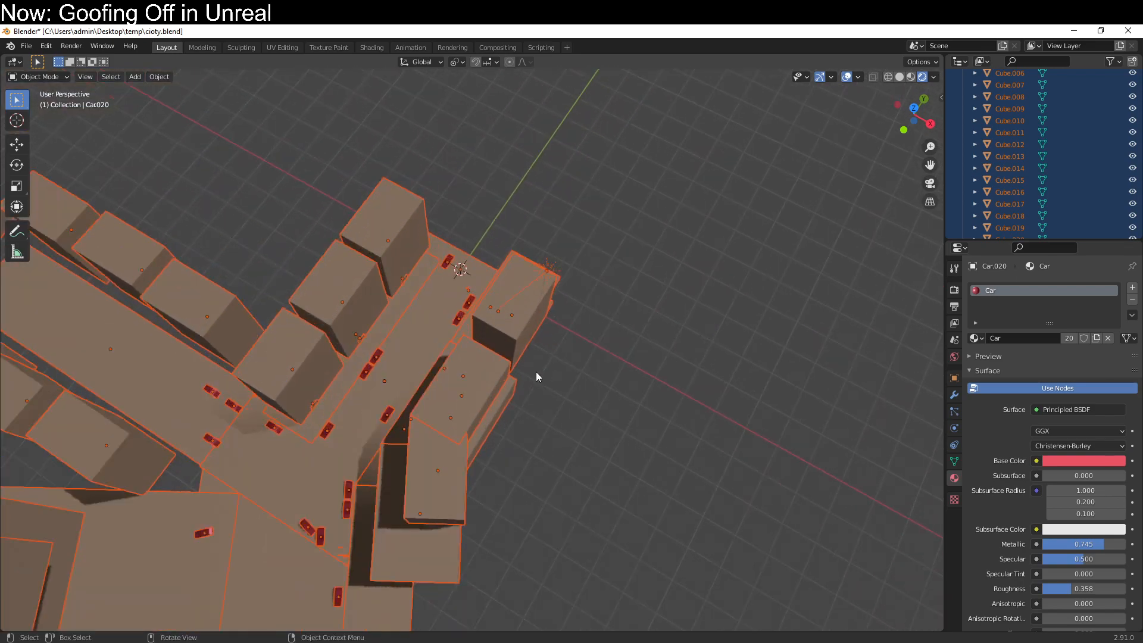
scroll(535, 372, up, 5)
scroll(596, 251, down, 3)
shift+click(617, 199)
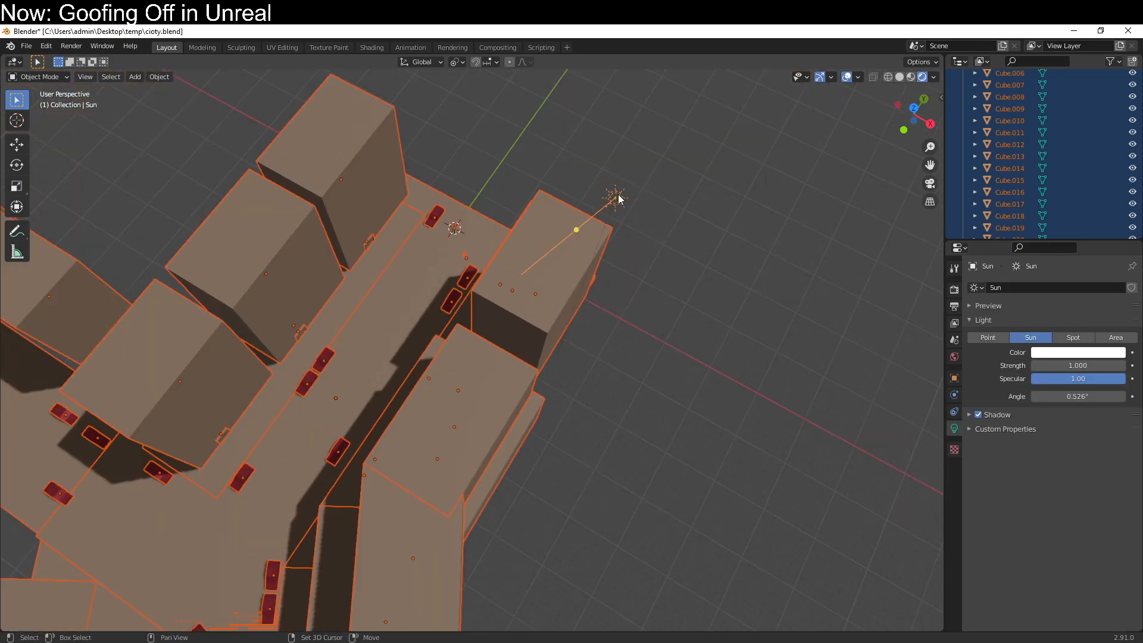
Exclude the standing human figure at the 3D cursor from the selection, keeping the rest of the city selected.
scroll(424, 223, up, 5)
scroll(428, 171, down, 4)
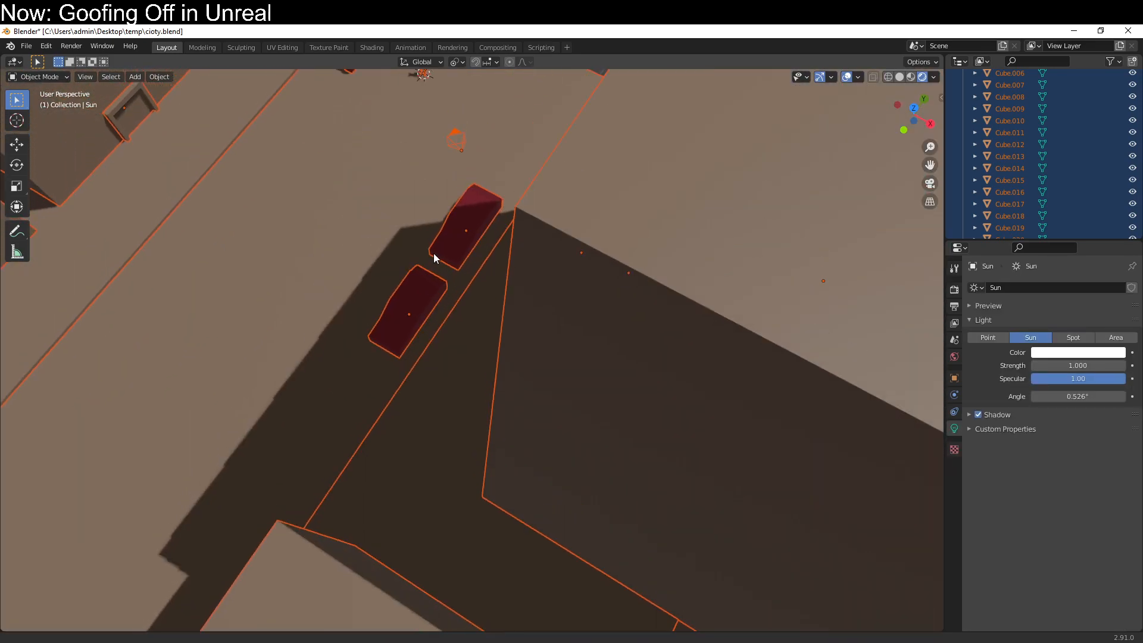
scroll(433, 251, up, 2)
shift+click(438, 143)
shift+click(444, 168)
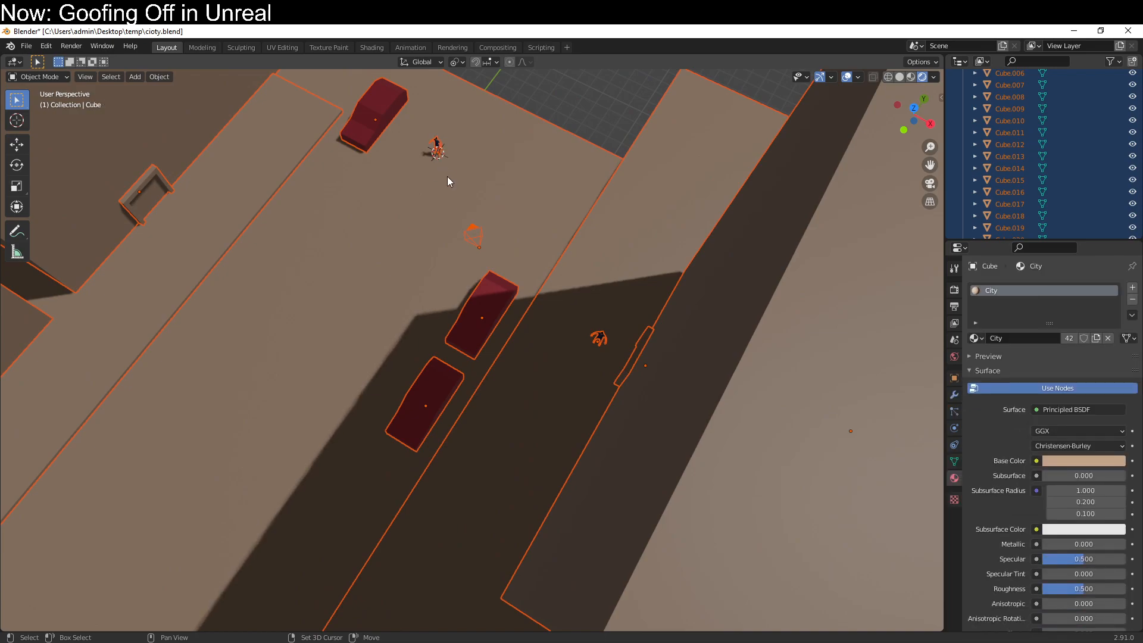
shift+click(433, 140)
shift+click(436, 142)
scroll(478, 97, up, 4)
middle_drag(486, 134, 588, 188)
scroll(605, 348, up, 3)
shift+click(582, 82)
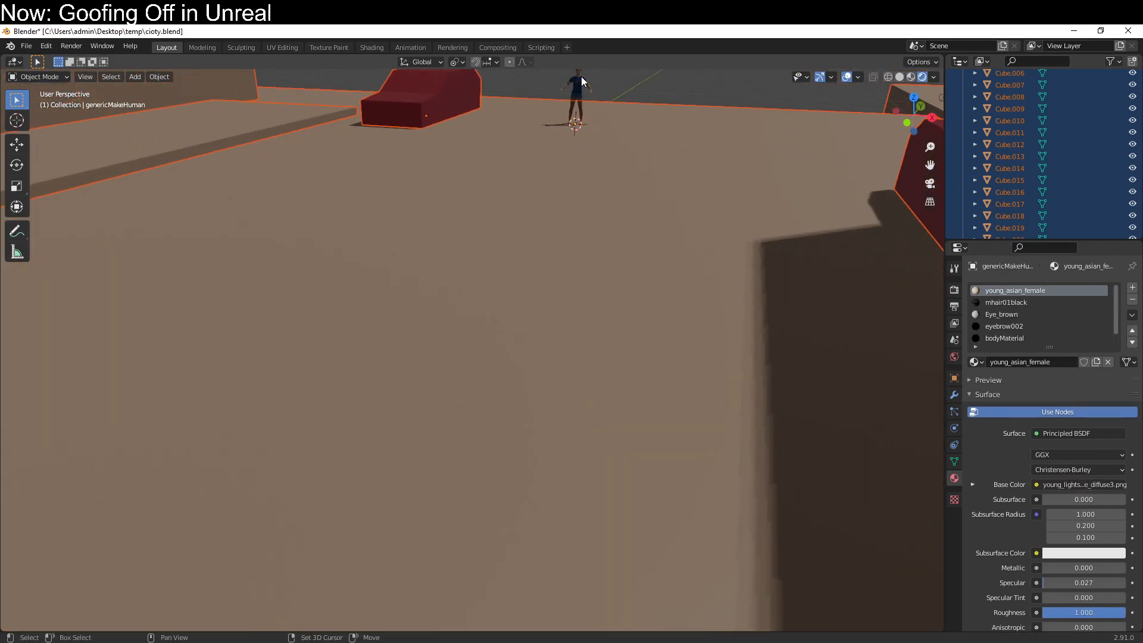
Move the selected city objects into a new collection named City.
middle_drag(674, 188, 644, 217)
scroll(644, 215, down, 8)
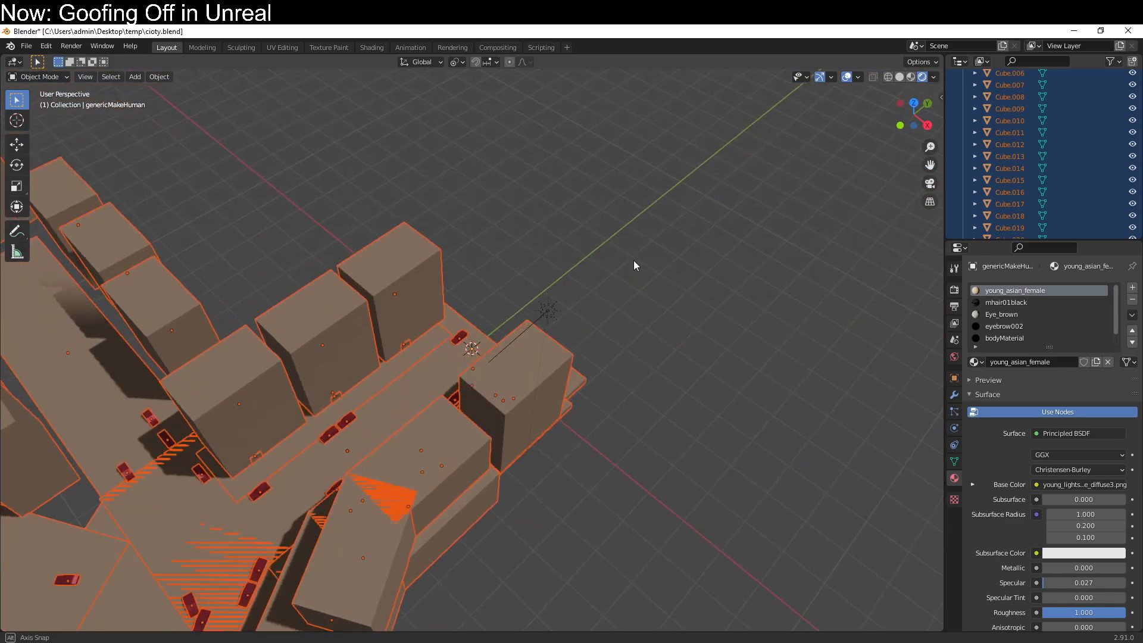
key(m)
click(634, 261)
text(City)
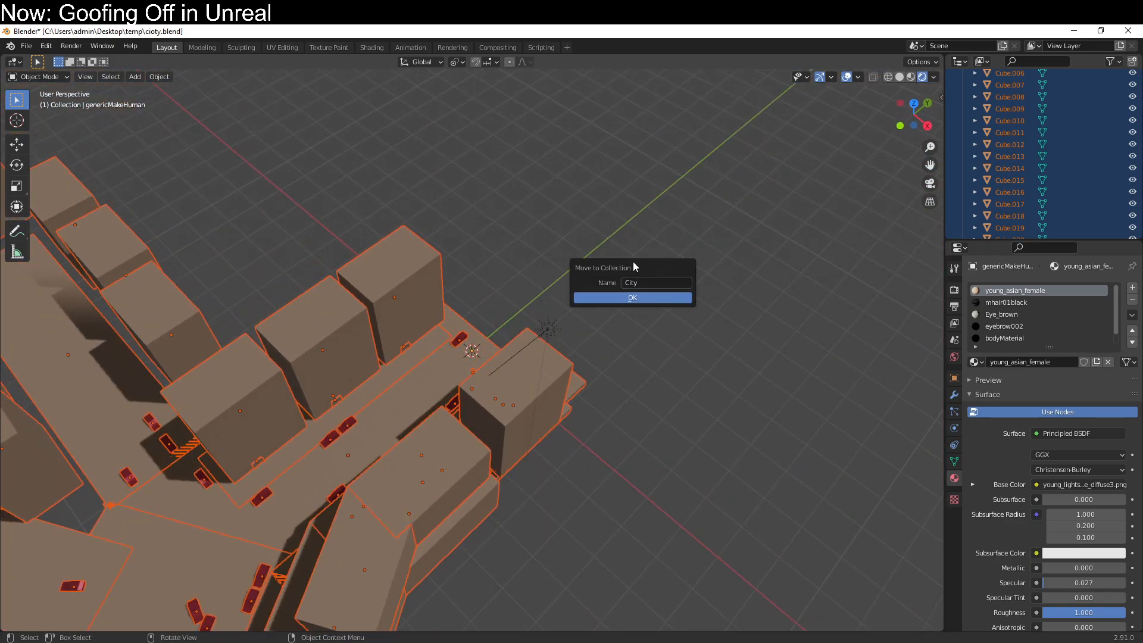
click(637, 297)
Toggle the City collection's visibility off and back on to check its contents, and clear the selection.
scroll(1056, 166, up, 10)
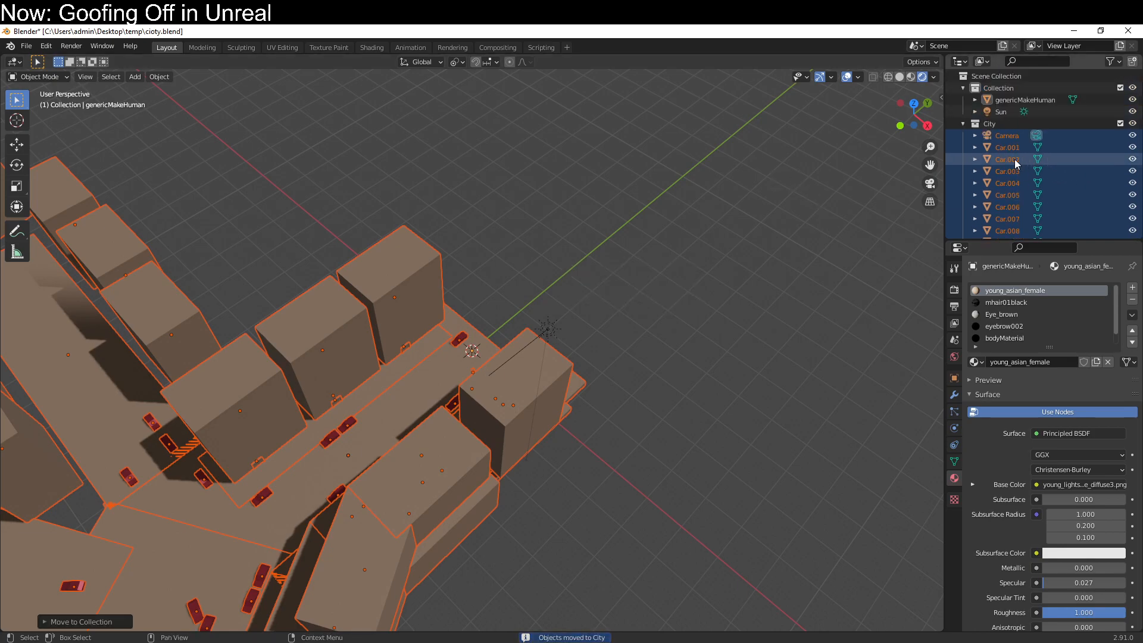
click(1132, 123)
click(1132, 124)
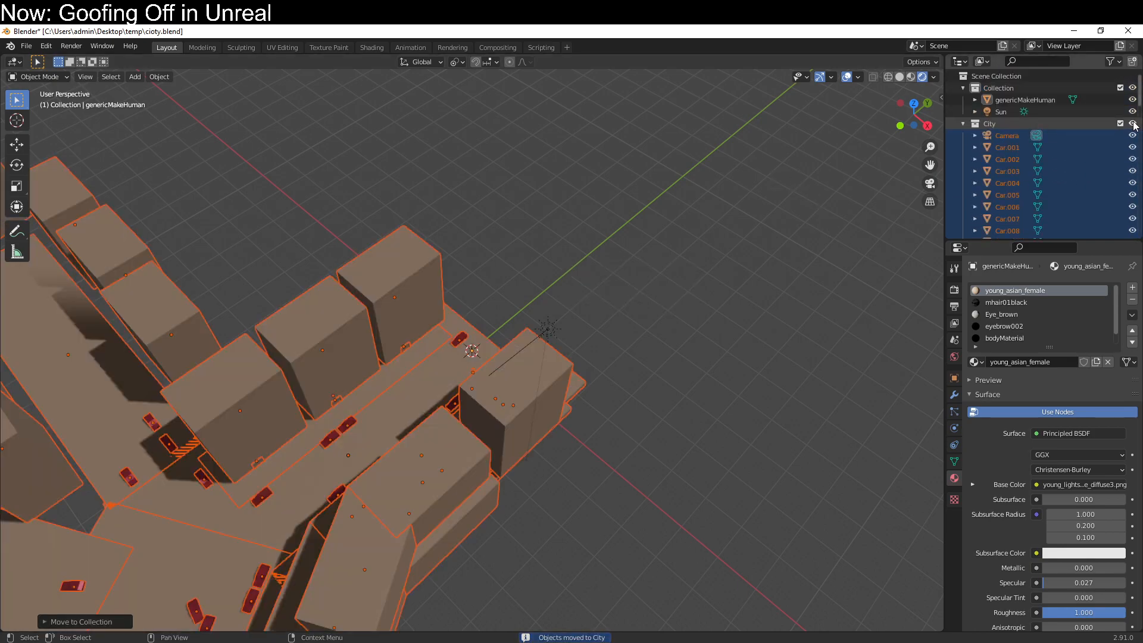
middle_drag(869, 179, 635, 226)
click(734, 301)
middle_drag(733, 301, 576, 482)
scroll(575, 482, up, 2)
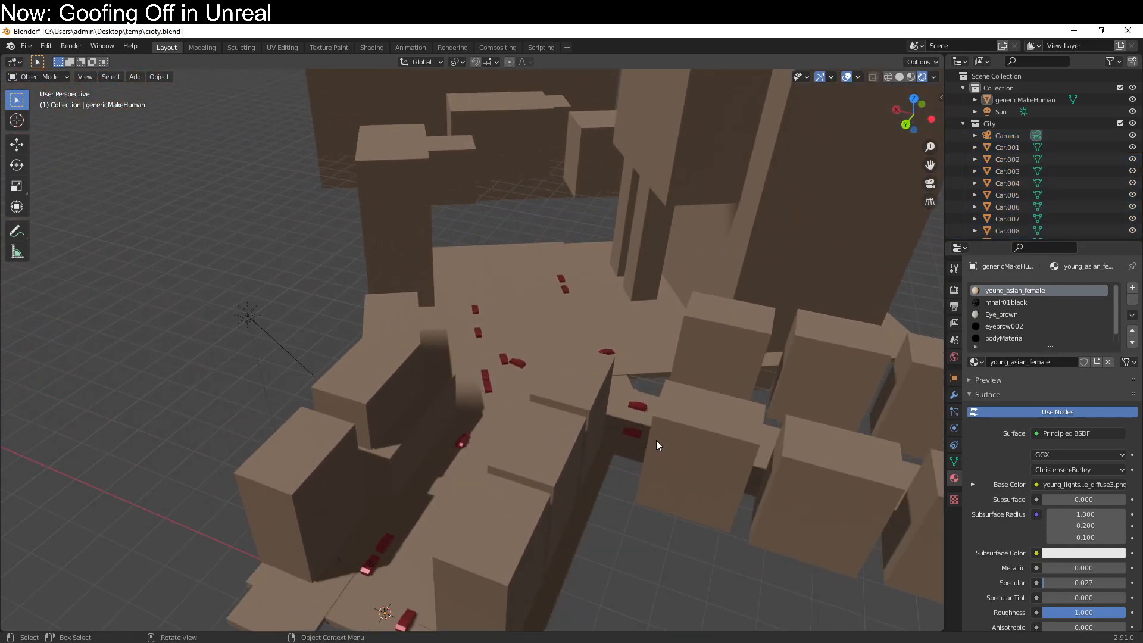
Select the sun to make its collection active and add a mesh cylinder at the 3D cursor around the human figure.
click(1001, 112)
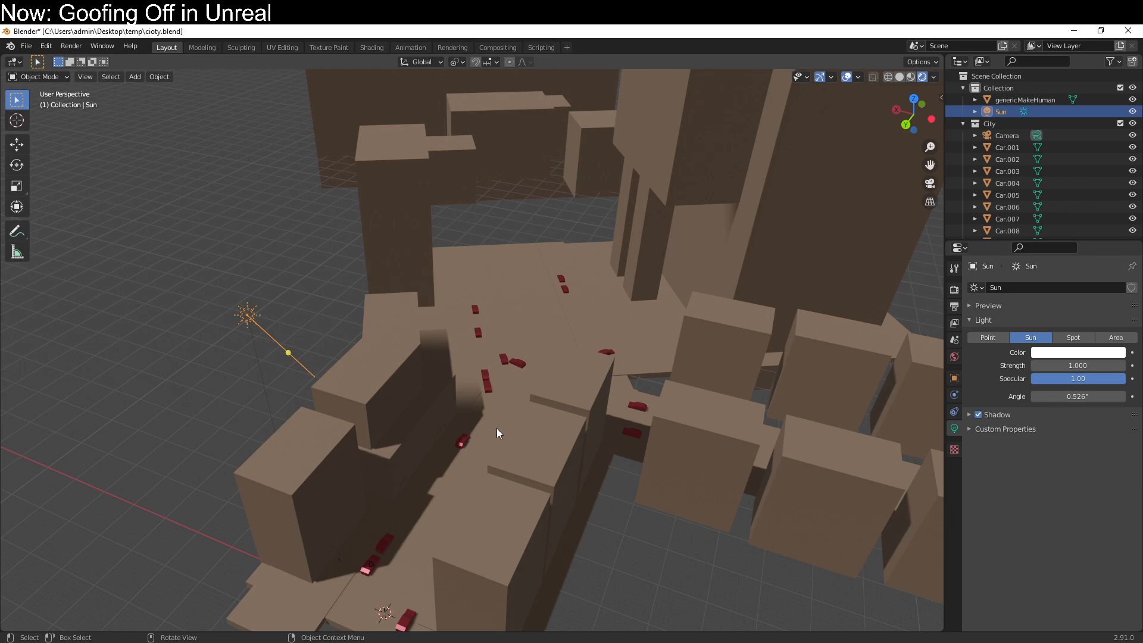
middle_drag(644, 557, 652, 378)
key(shift+a)
mouse_move(650, 373)
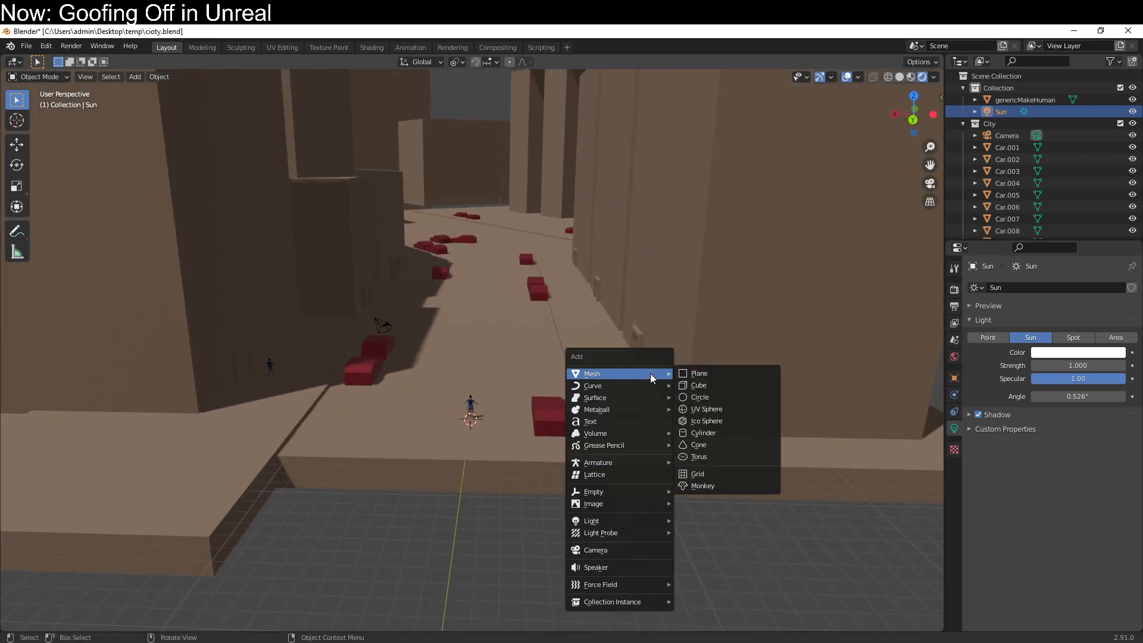
click(699, 433)
shift+middle_drag(608, 481, 605, 452)
scroll(604, 451, up, 3)
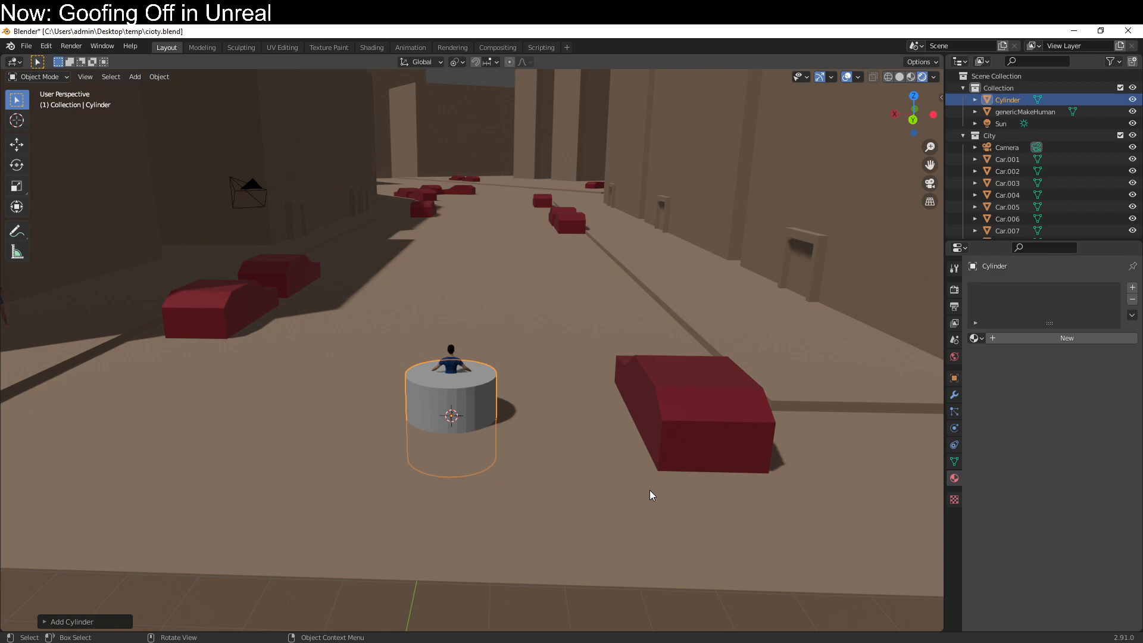
Scale the cylinder's mesh in Edit Mode along Z and narrow it uniformly to form a tall, slim pole.
key(Tab)
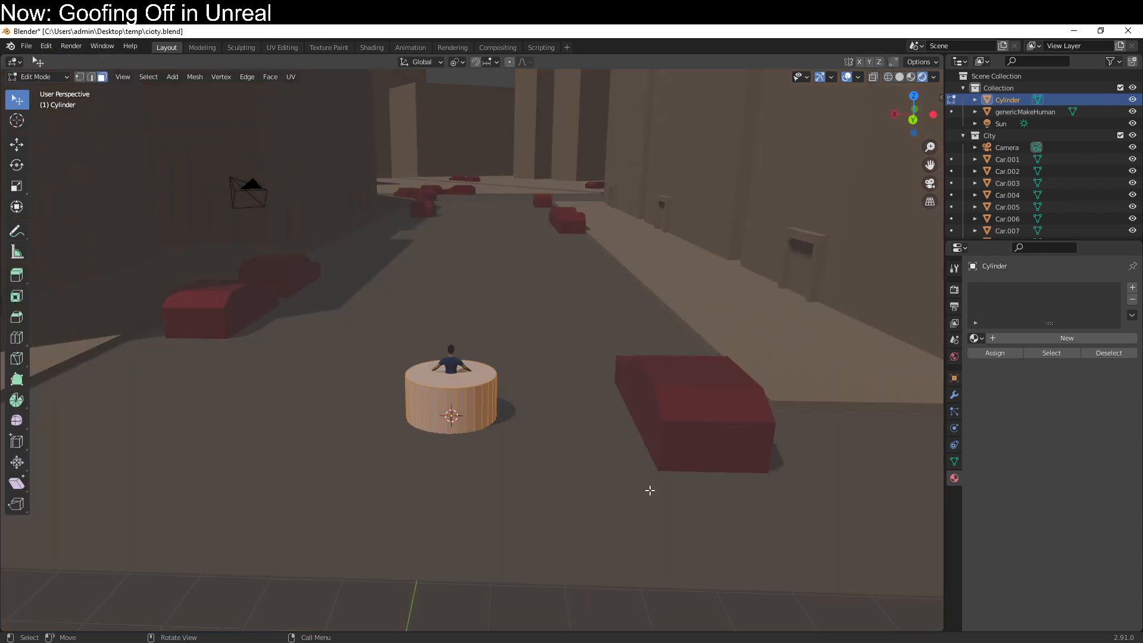
key(s)
key(z)
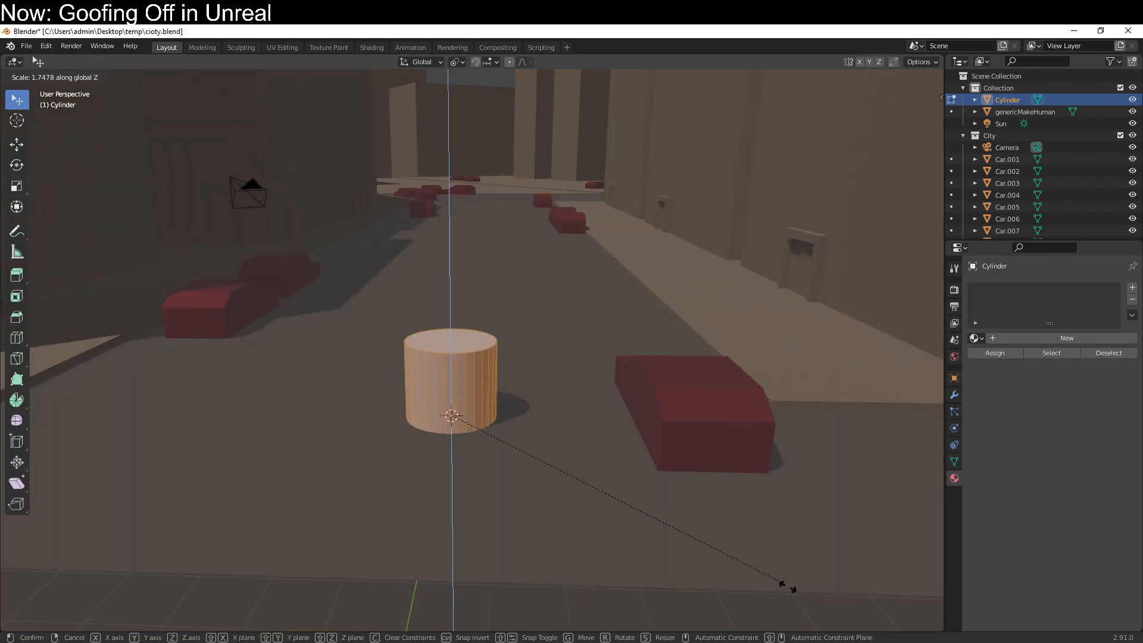
click(482, 243)
key(s)
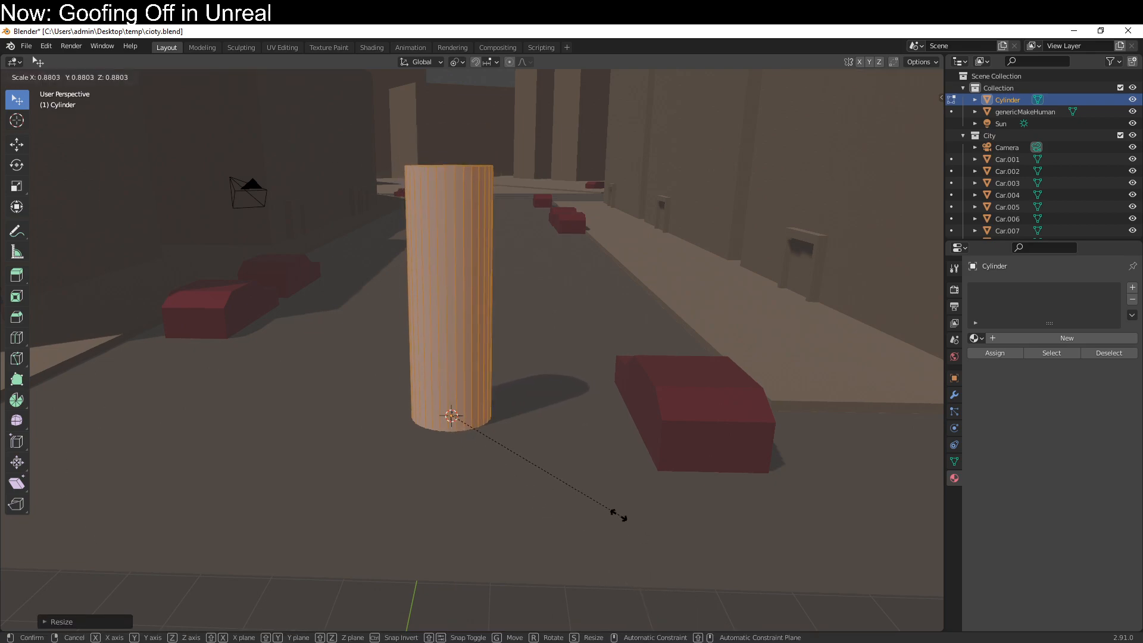
click(480, 460)
key(s)
key(z)
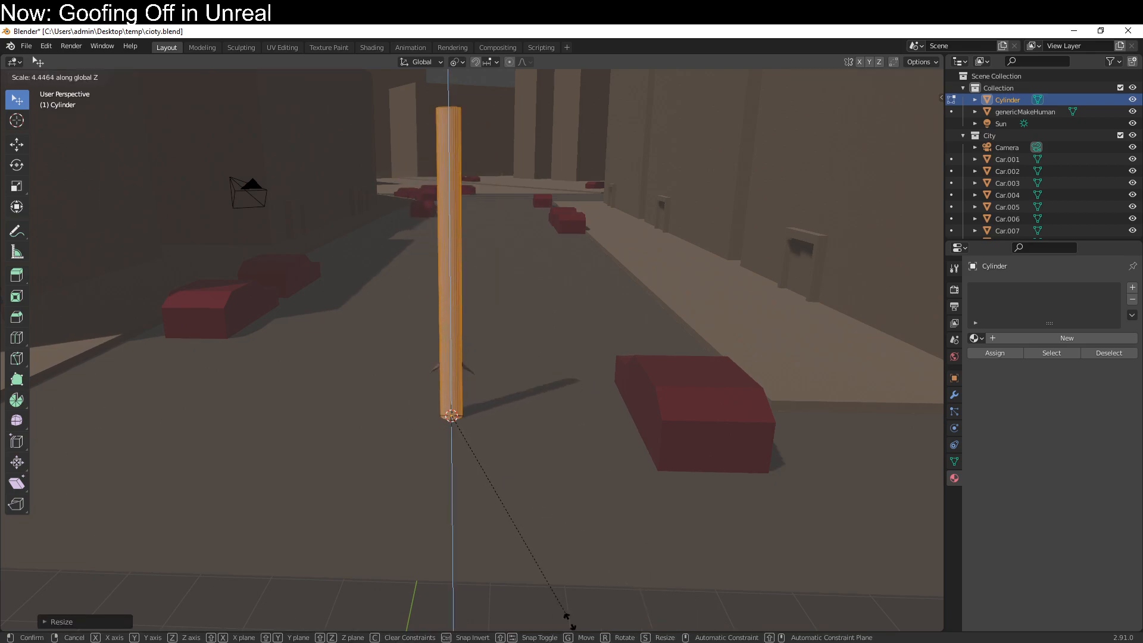
click(559, 608)
Shift the pole mesh along Z, scale it down uniformly to slim it, and stretch it along Z.
key(g)
key(z)
click(548, 404)
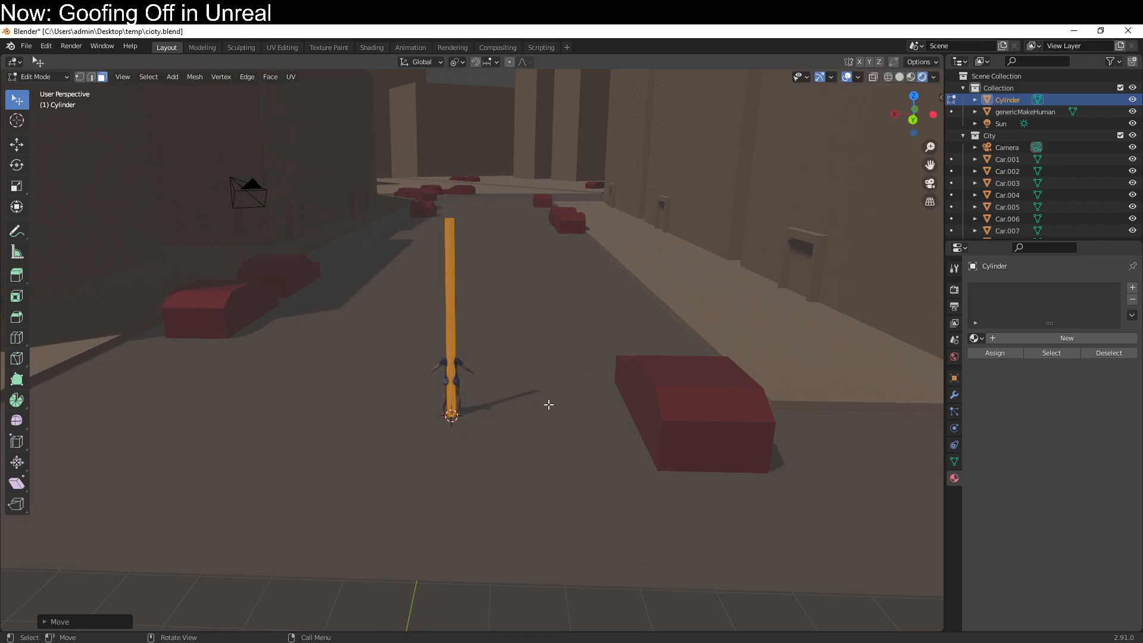
key(s)
click(532, 419)
middle_drag(534, 422, 510, 429)
key(s)
key(z)
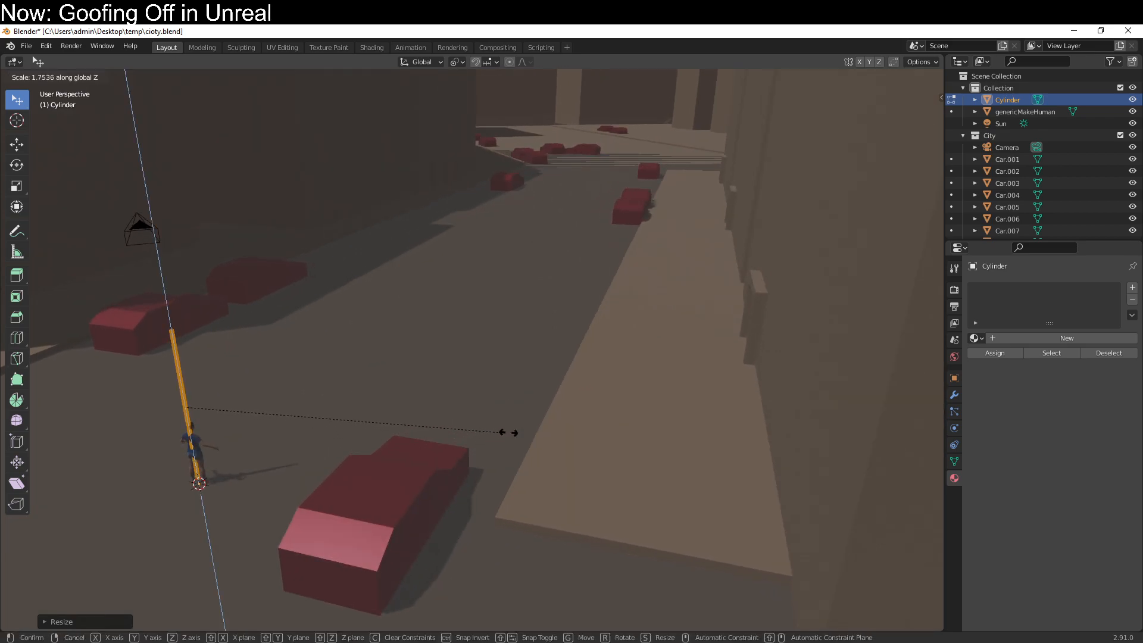
click(571, 421)
Move the pole mesh in top view away from the human figure, down the street into the open roadway.
key(Tab)
key(KP_7)
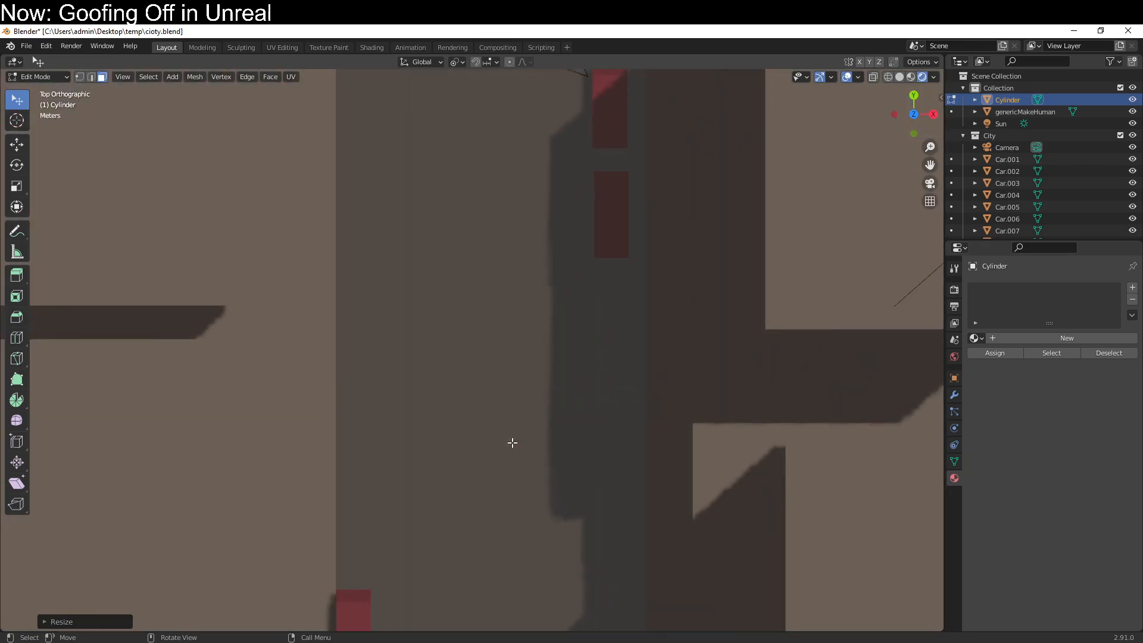
scroll(615, 415, down, 6)
key(g)
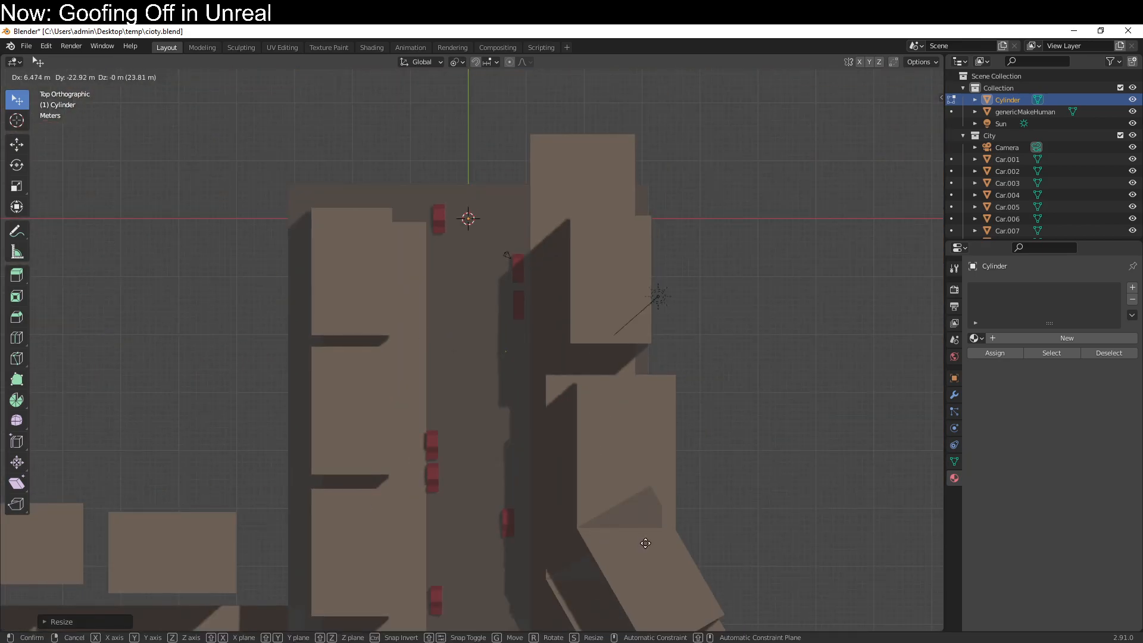
click(625, 539)
Examine the pole's size and placement against the parked cars and buildings from above and at street level.
middle_drag(623, 538, 611, 509)
scroll(604, 505, up, 3)
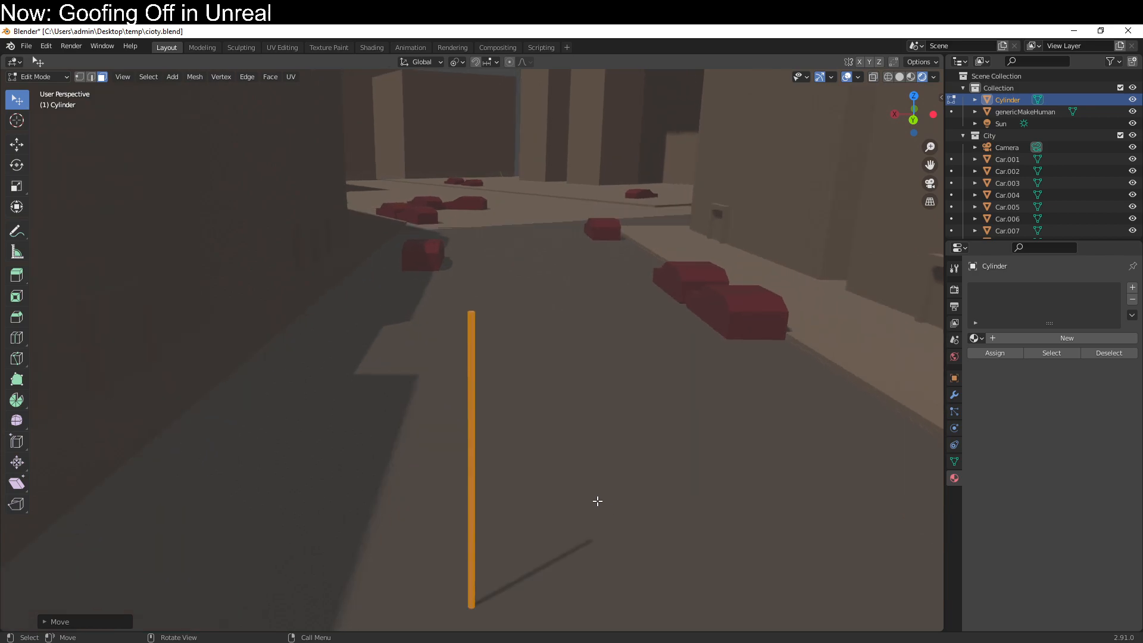
scroll(597, 501, up, 1)
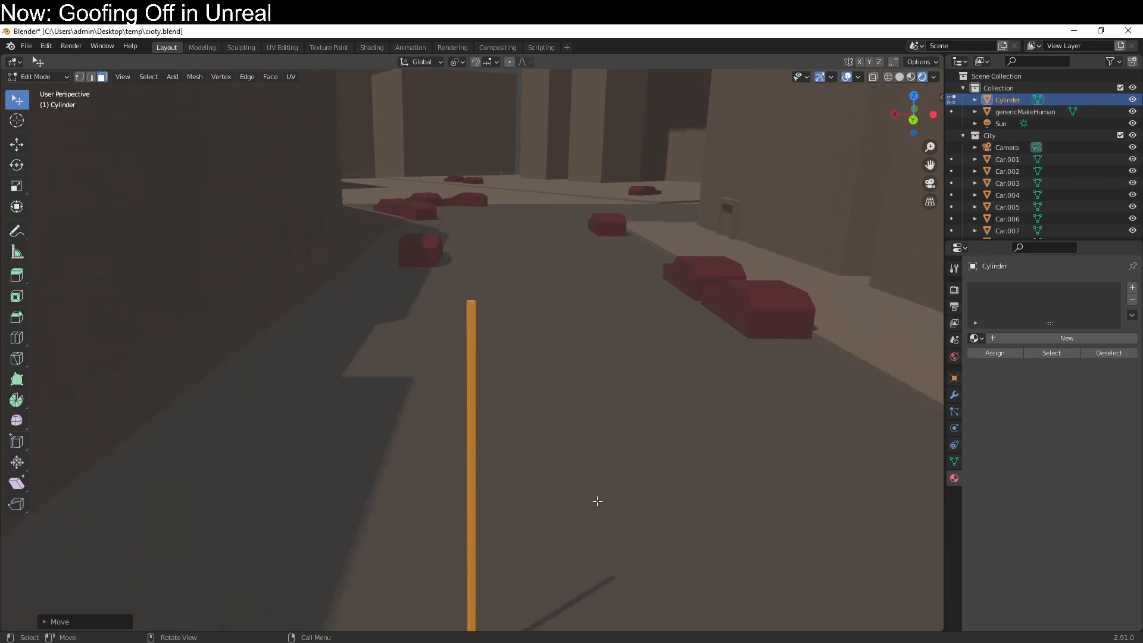
mouse_move(588, 494)
middle_down()
mouse_move(572, 482)
mouse_move(577, 490)
middle_up()
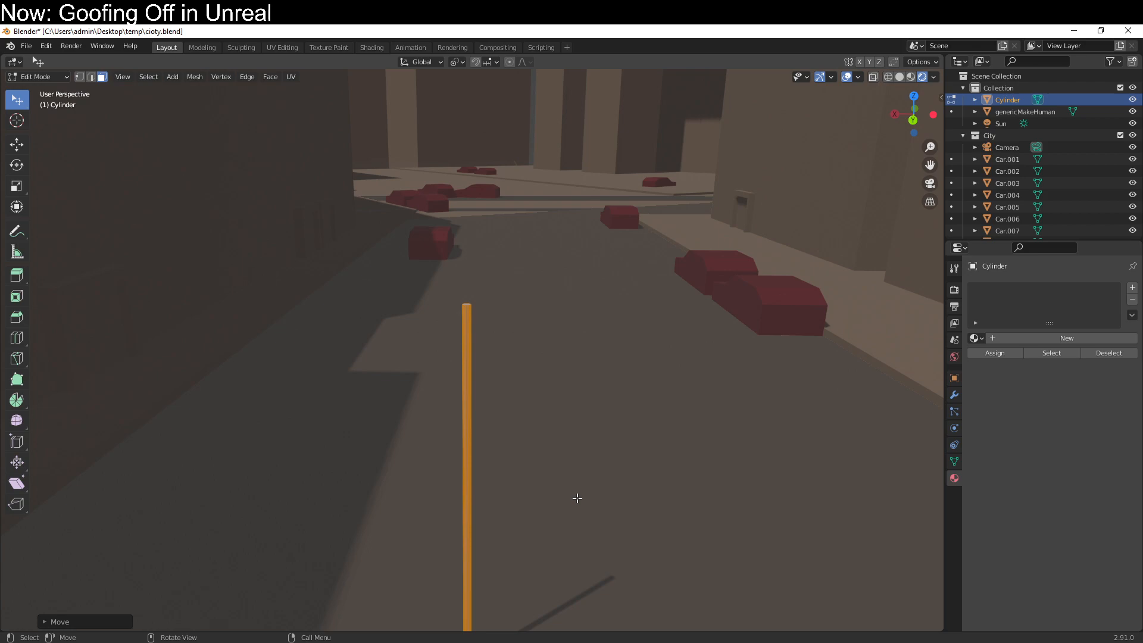
middle_drag(597, 493, 630, 490)
scroll(631, 490, down, 10)
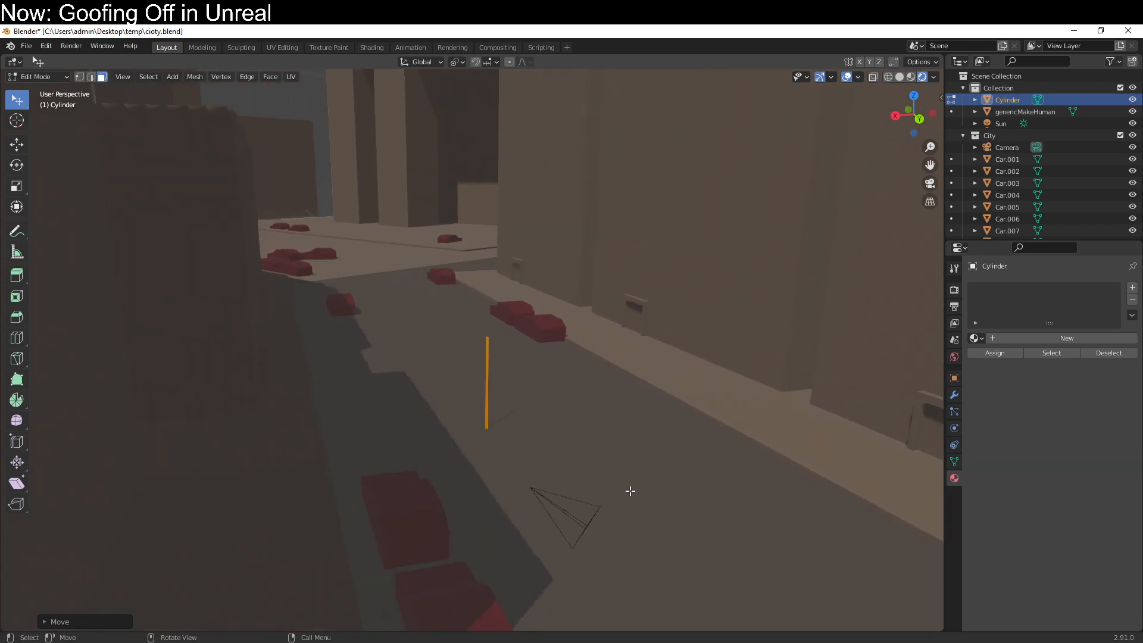
scroll(630, 475, up, 6)
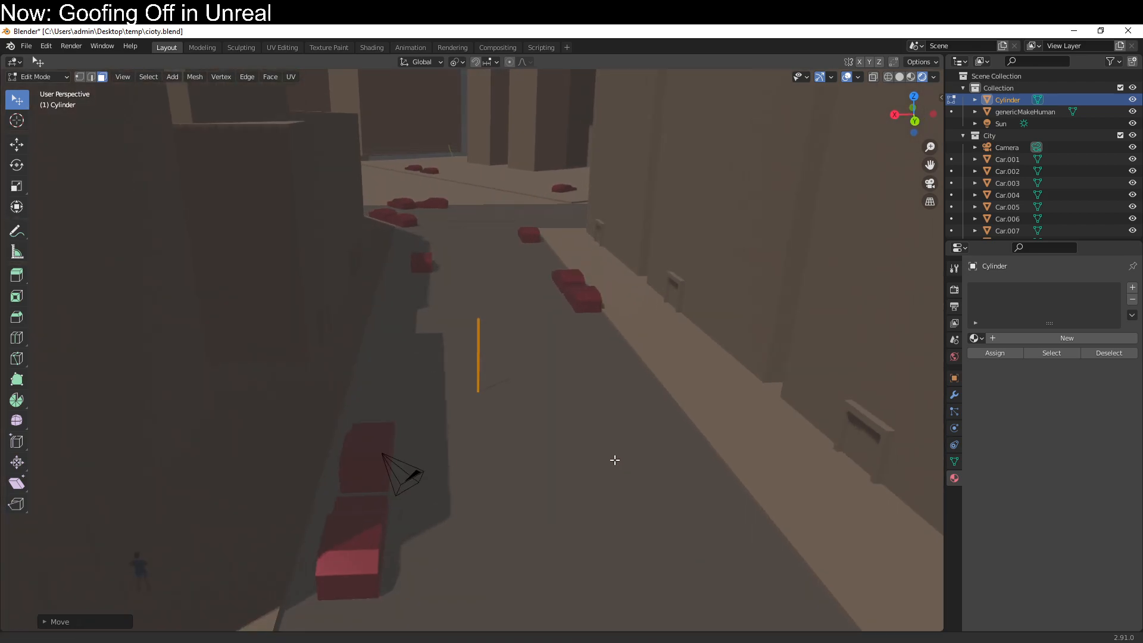
middle_drag(607, 454, 571, 413)
scroll(598, 414, up, 4)
scroll(572, 415, up, 2)
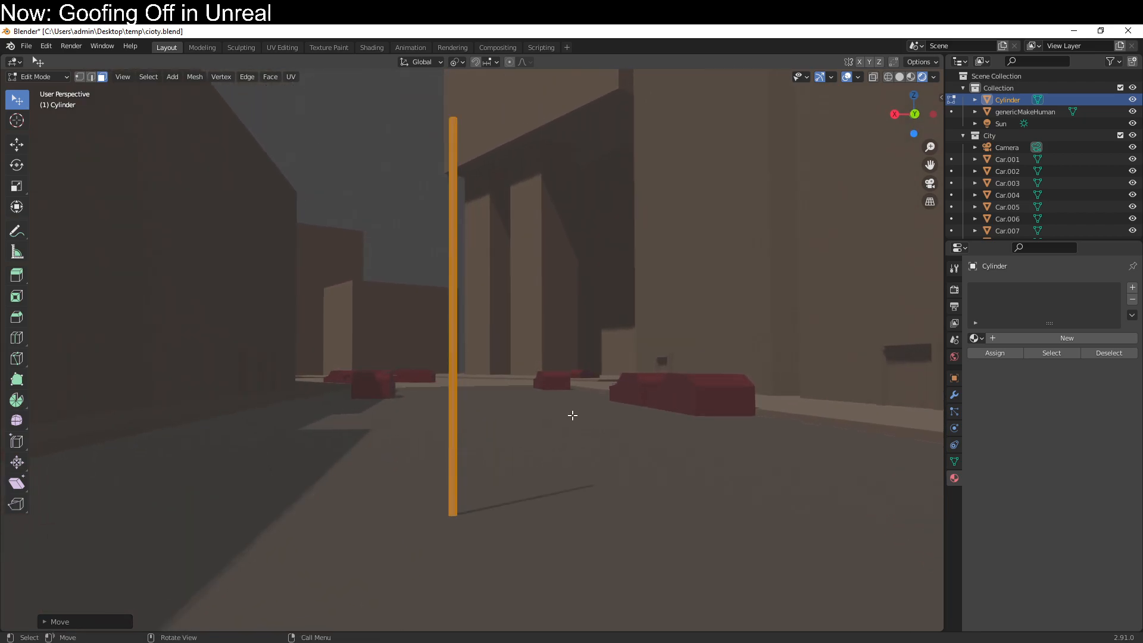
Create a new material named Green on the pole and set its base color to a slightly darkened, saturated green.
click(998, 342)
double_click(1012, 338)
text(Green)
key(Return)
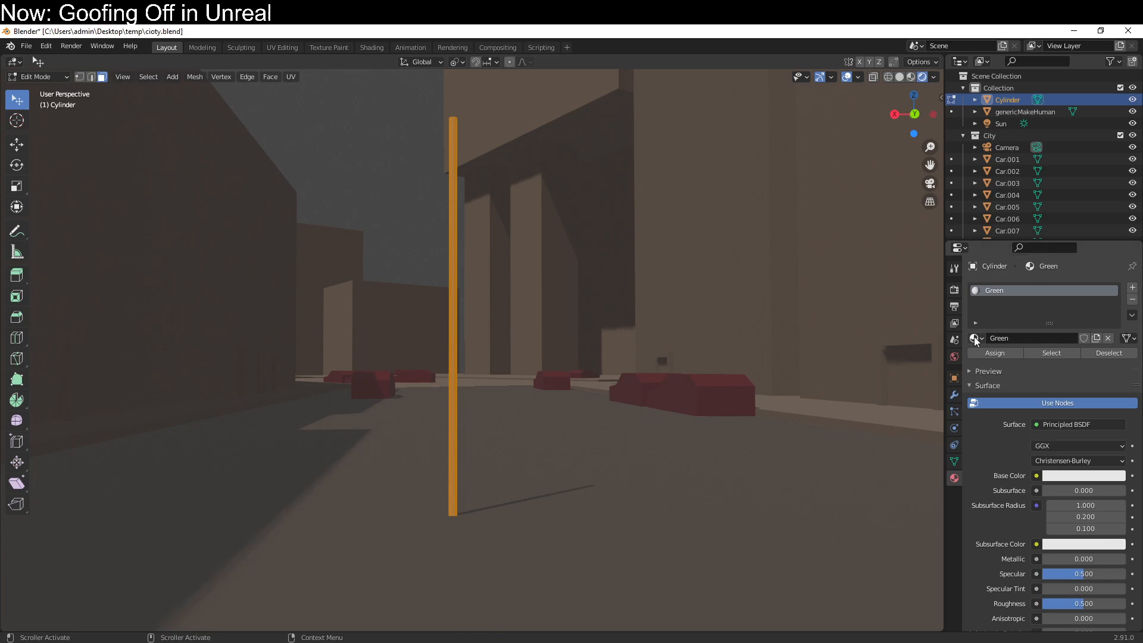
click(1066, 476)
drag(1063, 369, 1033, 332)
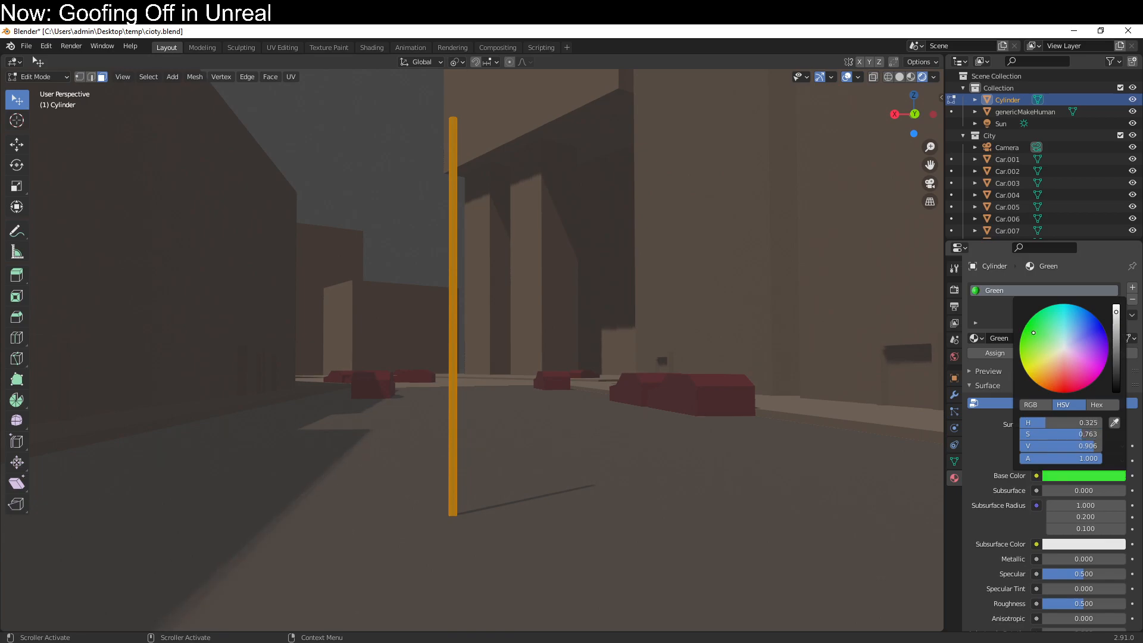
click(1058, 475)
drag(1113, 347, 1114, 336)
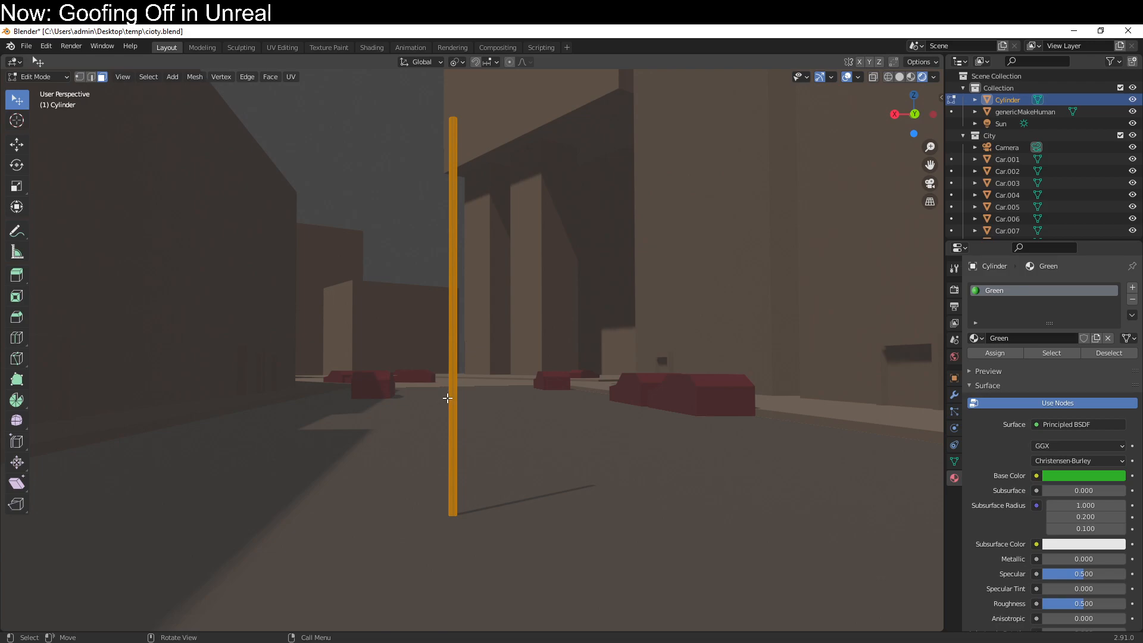
Raise the pole about 0.3 m along Z in Object Mode, using the right side view, so its base meets the ground.
scroll(447, 398, down, 1)
middle_drag(542, 368, 500, 391)
scroll(533, 401, up, 4)
key(KP_3)
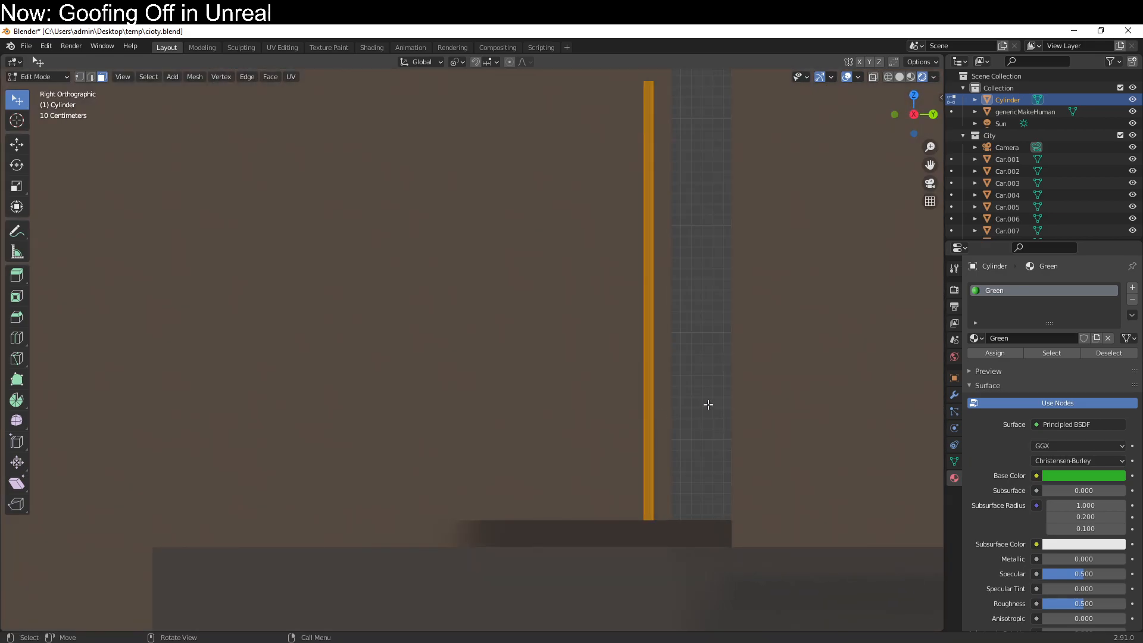
shift+middle_drag(708, 404, 582, 471)
key(Tab)
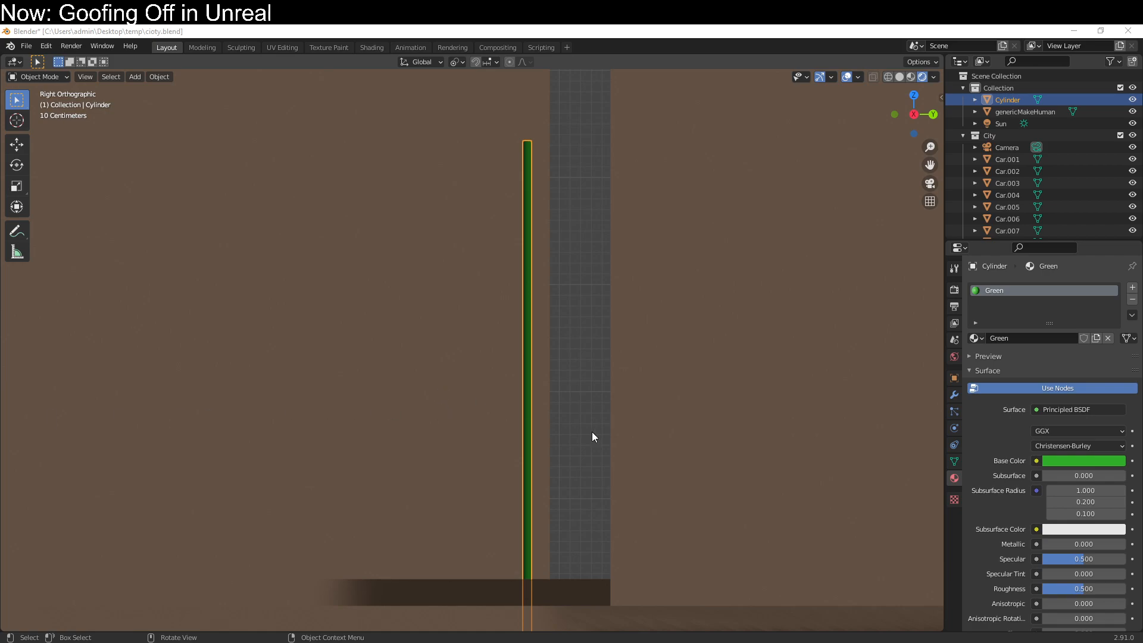
click(525, 425)
key(g)
key(z)
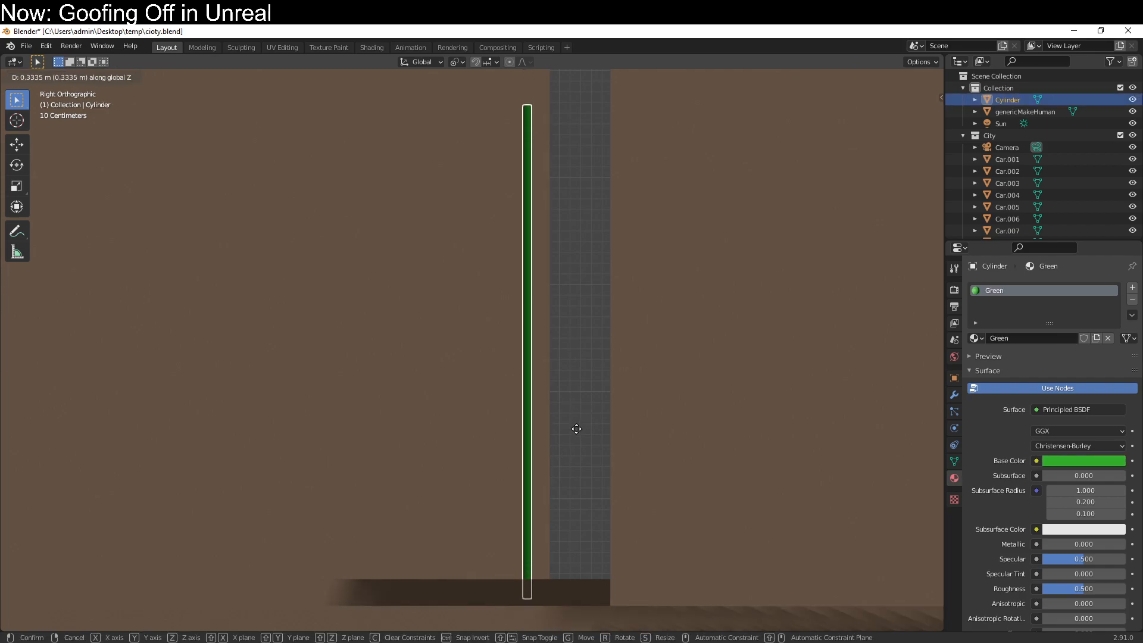
click(576, 436)
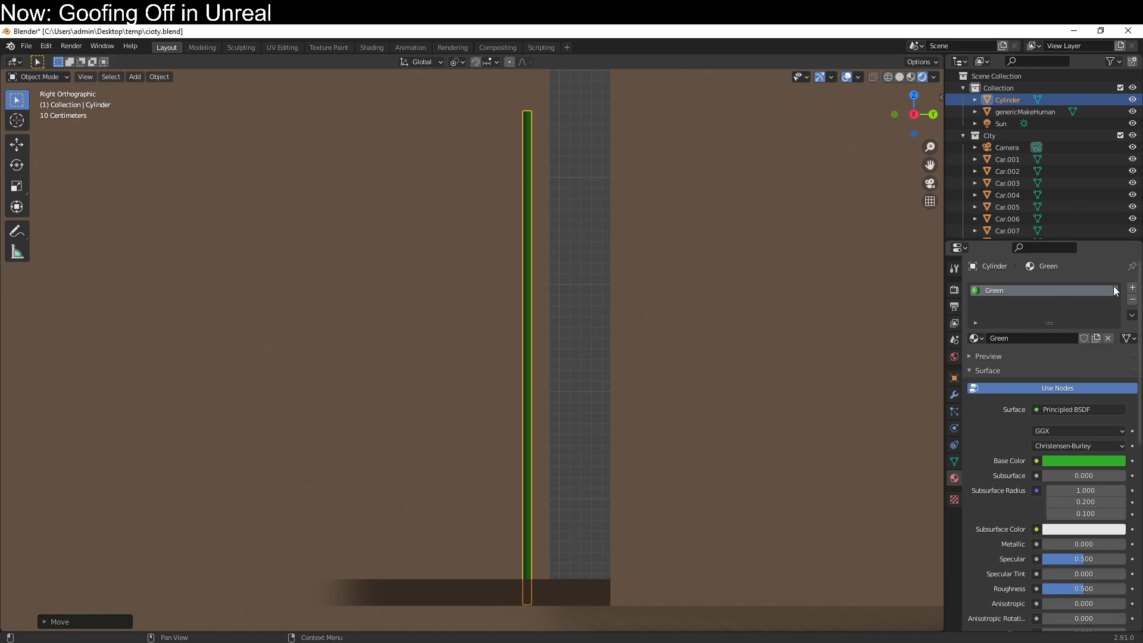
Add a second material slot with a new material named Stem and give it a pale yellow-green base color.
click(1133, 288)
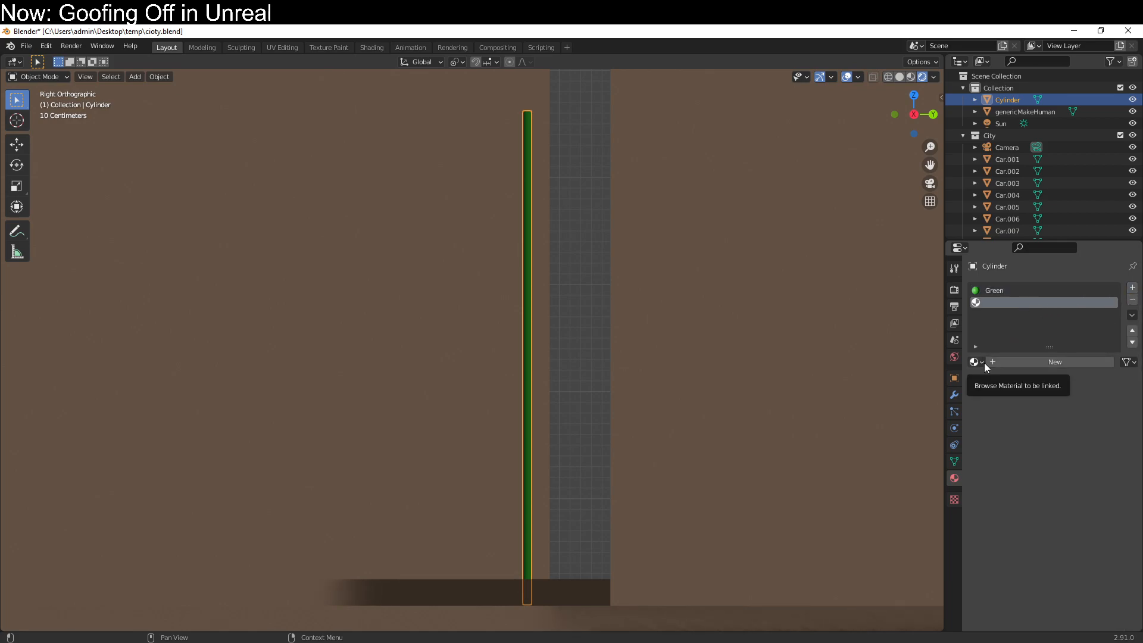
click(1001, 359)
double_click(1030, 359)
text(Stem)
key(Return)
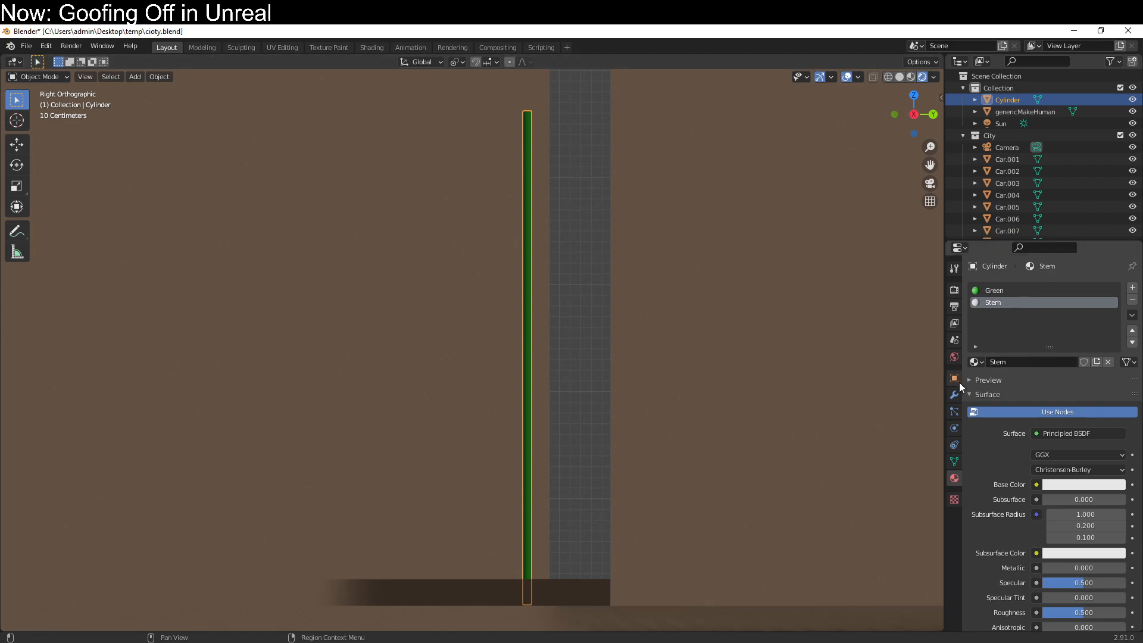
click(1048, 483)
click(1060, 480)
drag(1053, 356, 1052, 358)
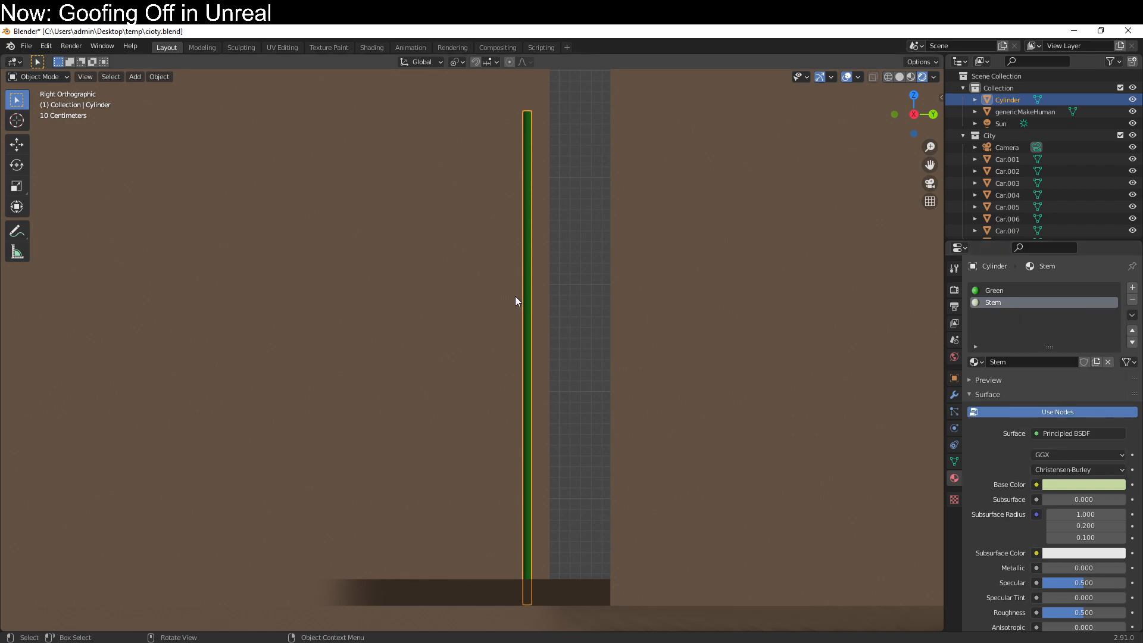
Assign the Stem material to all of the pole's faces in Edit Mode and check it in Object Mode.
key(Tab)
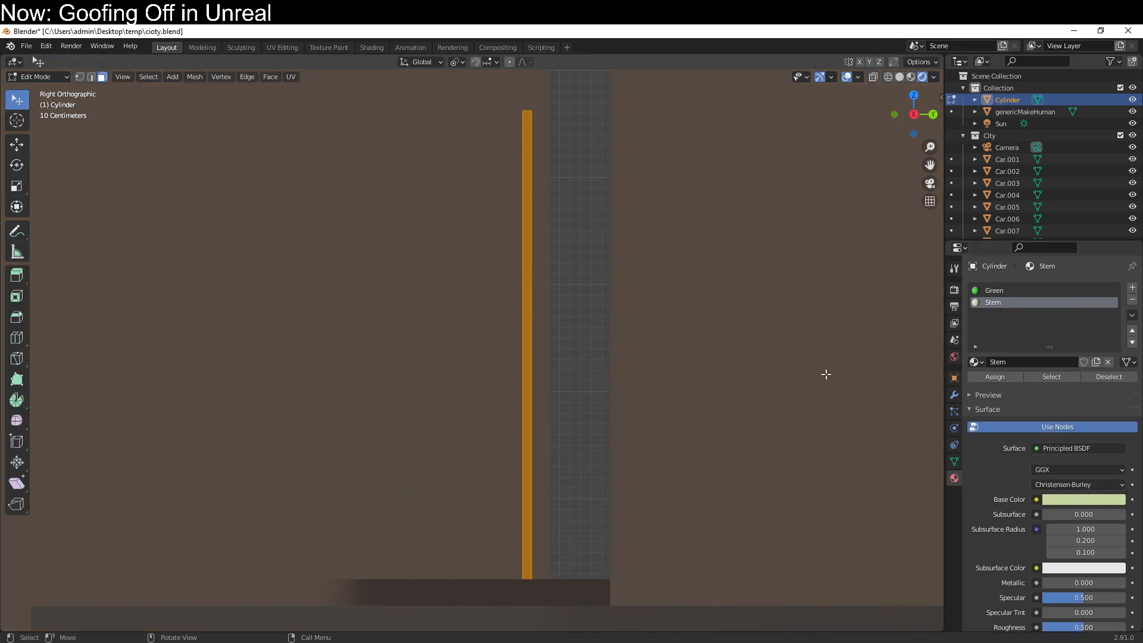
click(998, 379)
key(Tab)
middle_drag(576, 373, 663, 296)
key(Tab)
Inspect the pole's proportions from overhead and from street level along the road.
key(KP_7)
middle_drag(582, 198, 566, 391)
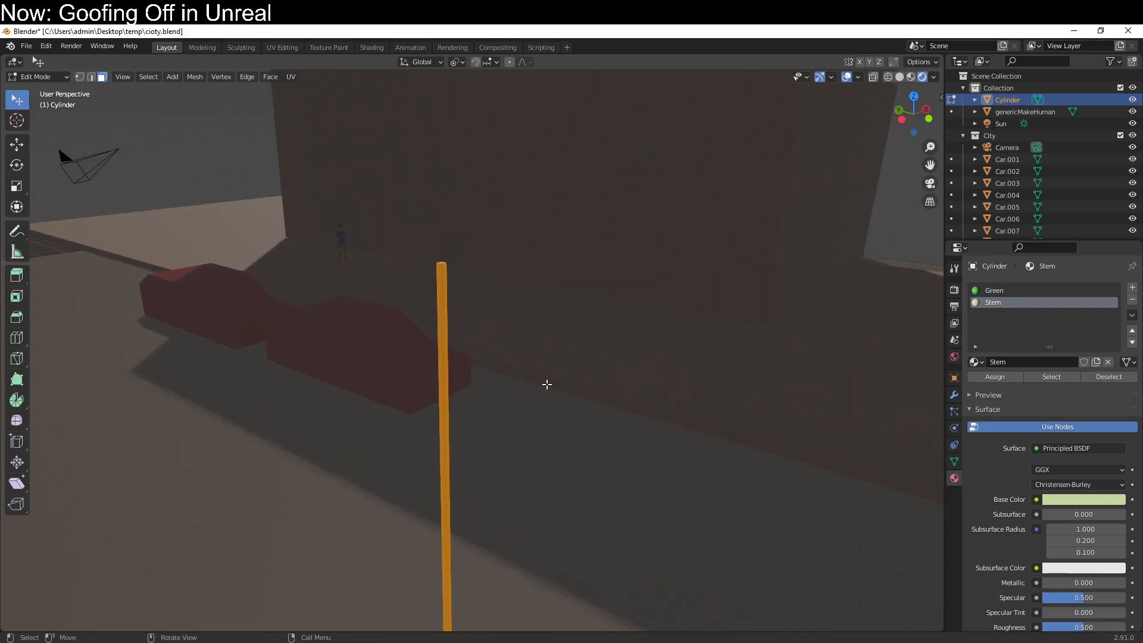
key(shift+a)
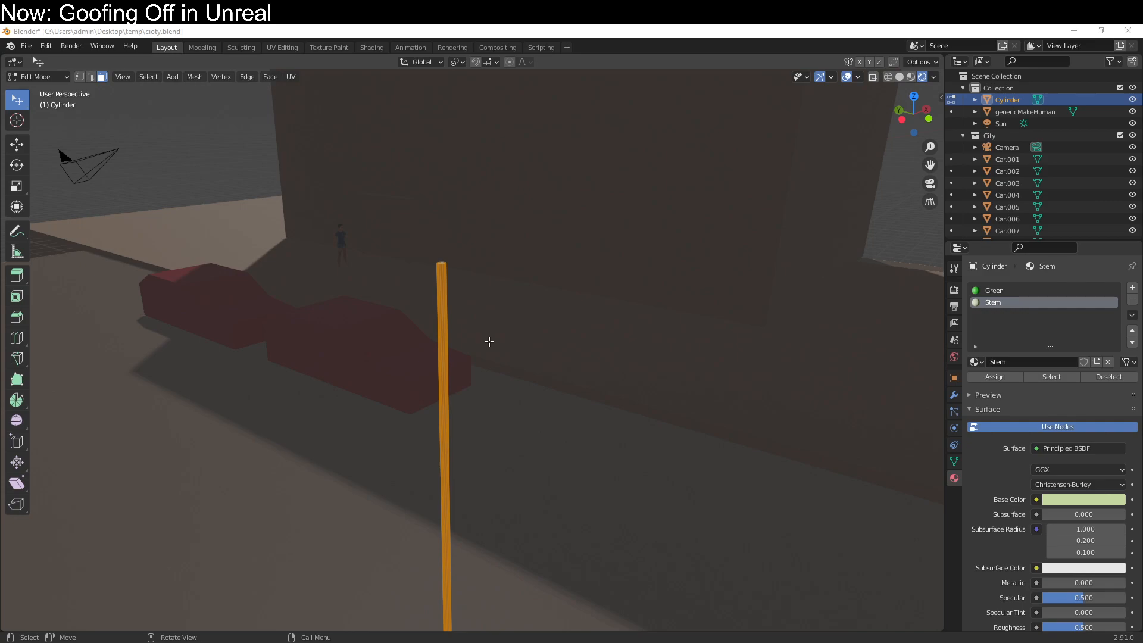
middle_drag(490, 341, 470, 441)
middle_drag(577, 441, 634, 410)
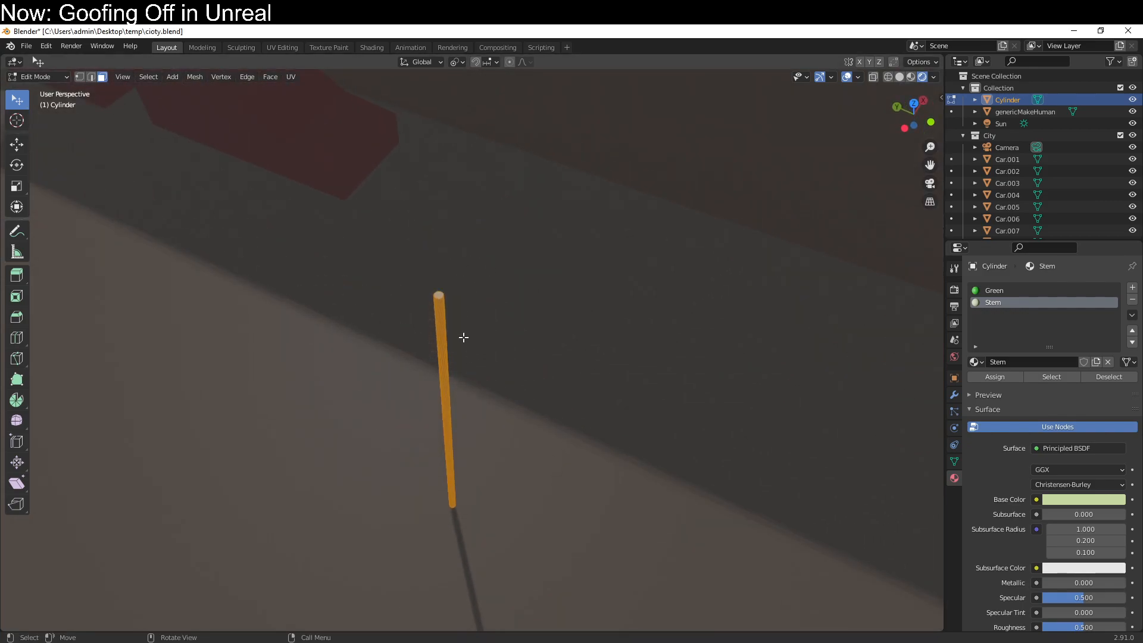
middle_drag(464, 541, 586, 414)
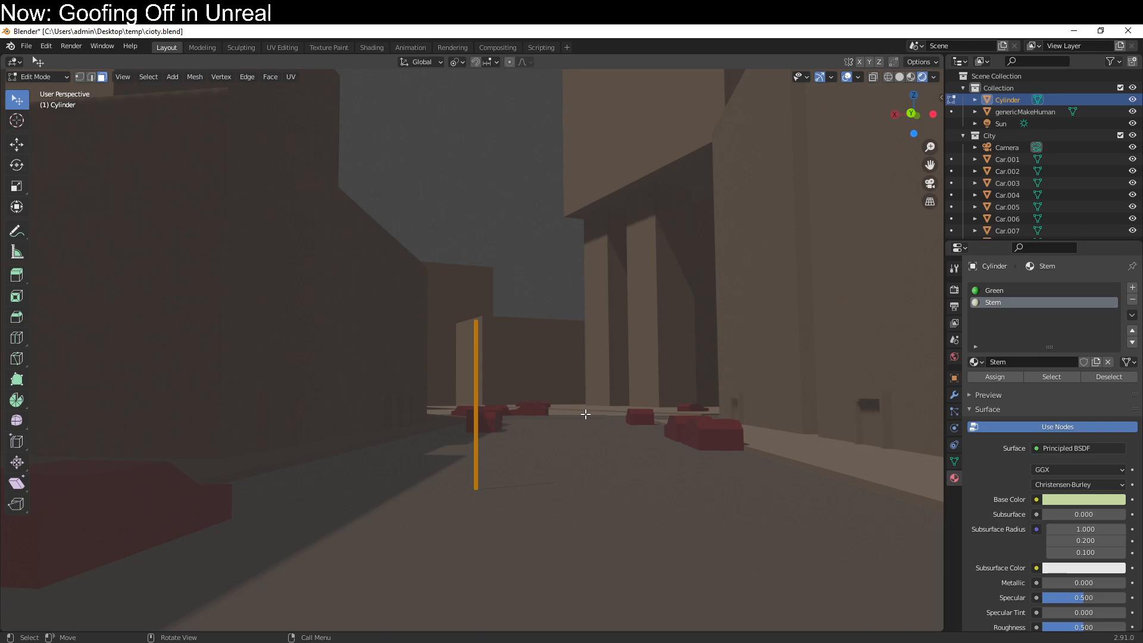
scroll(585, 414, up, 4)
shift+middle_drag(585, 414, 643, 250)
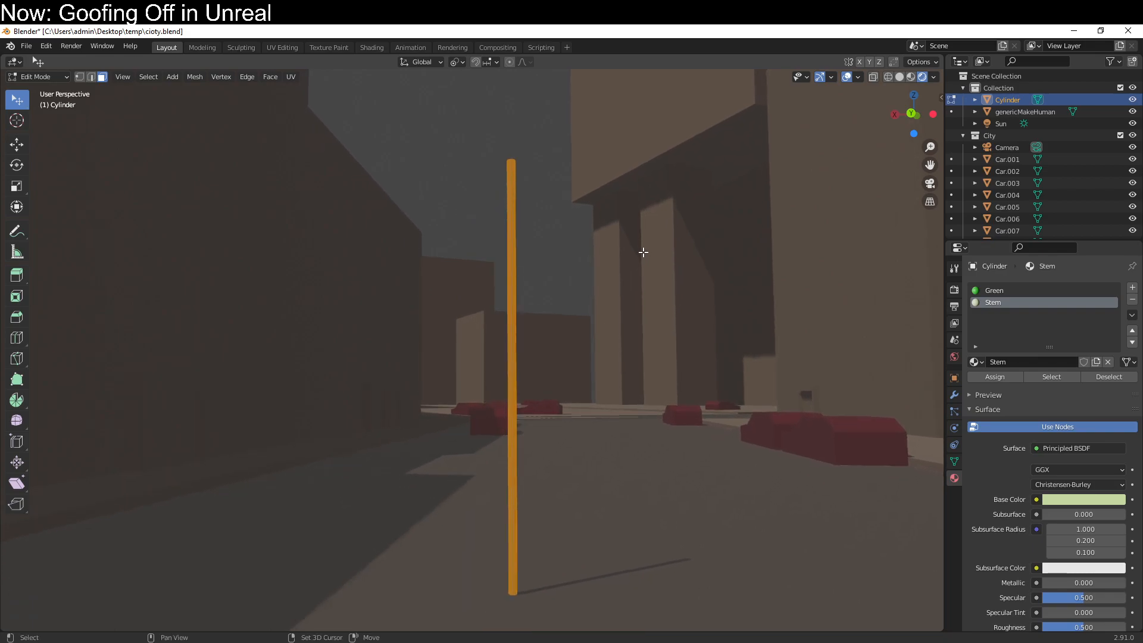
scroll(419, 288, up, 2)
scroll(617, 420, up, 2)
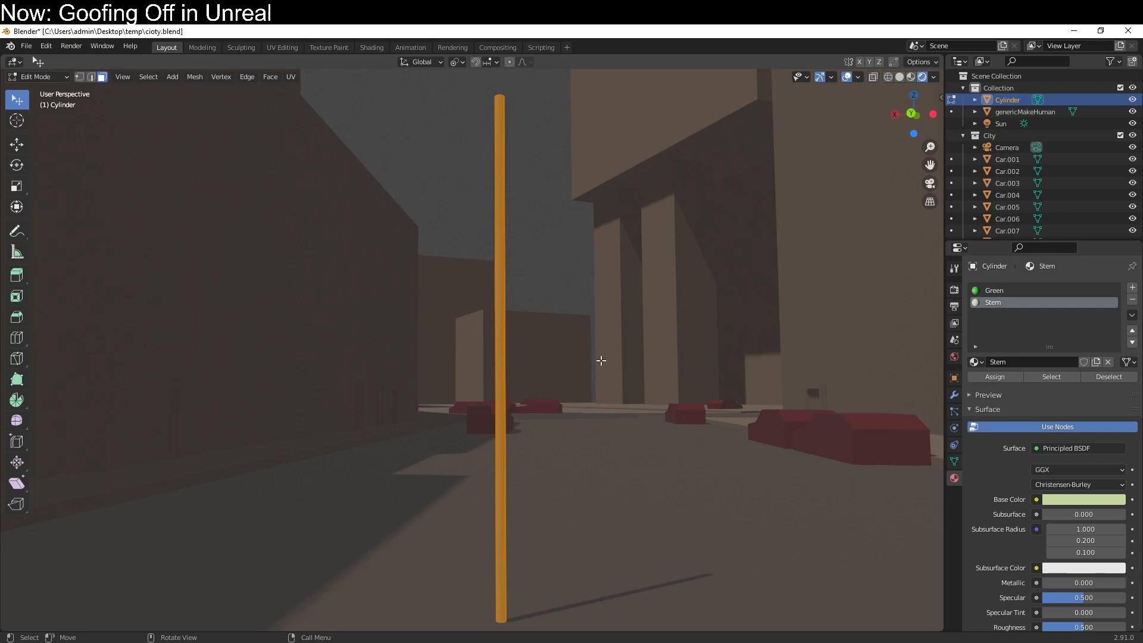
Add a plane to the mesh of the tall pole.
shift+middle_drag(556, 145, 560, 424)
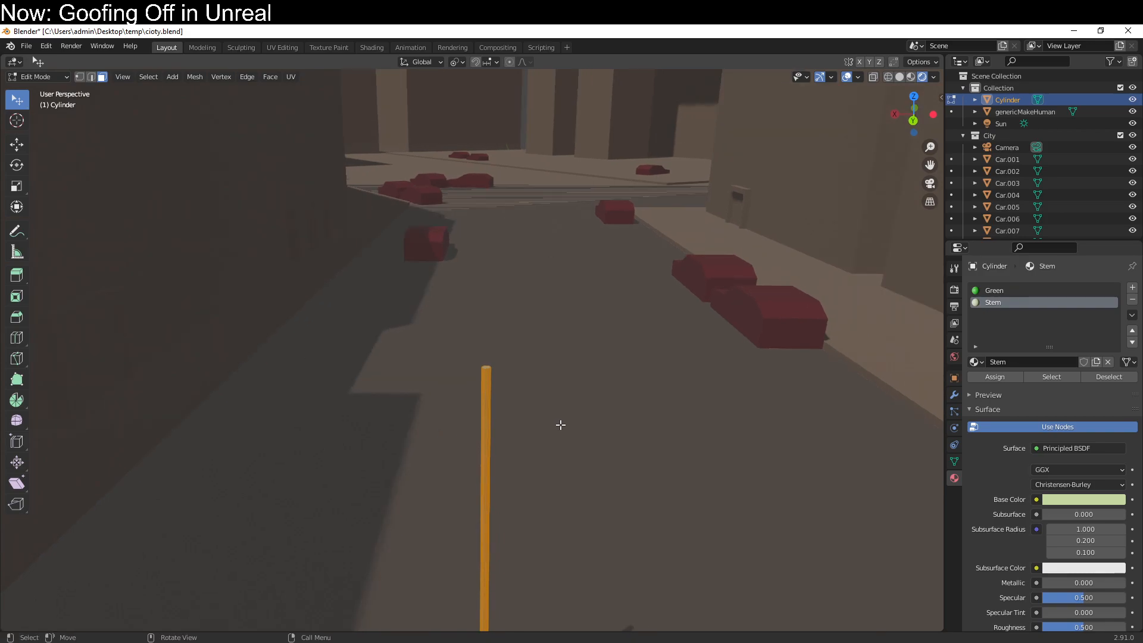
key(shift+a)
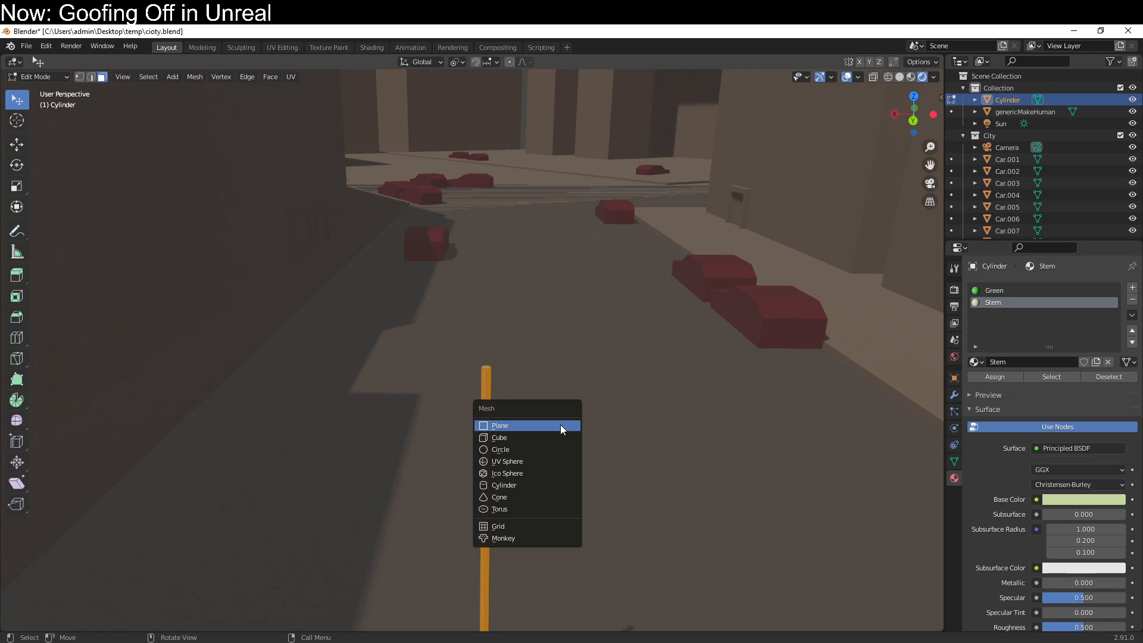
click(560, 423)
scroll(576, 417, down, 10)
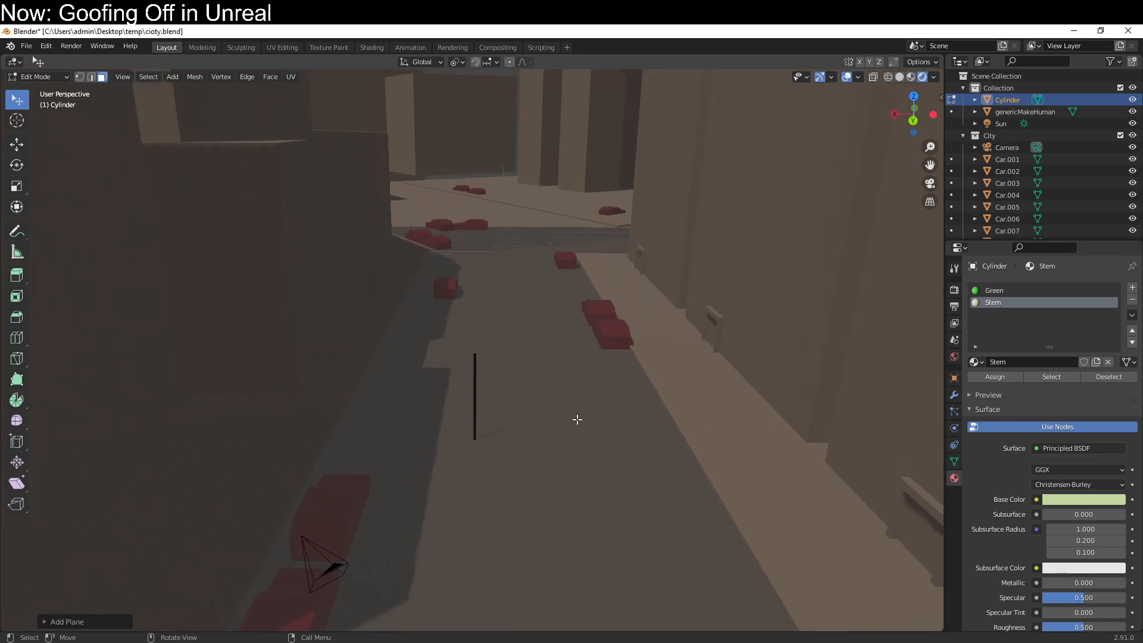
scroll(578, 421, up, 10)
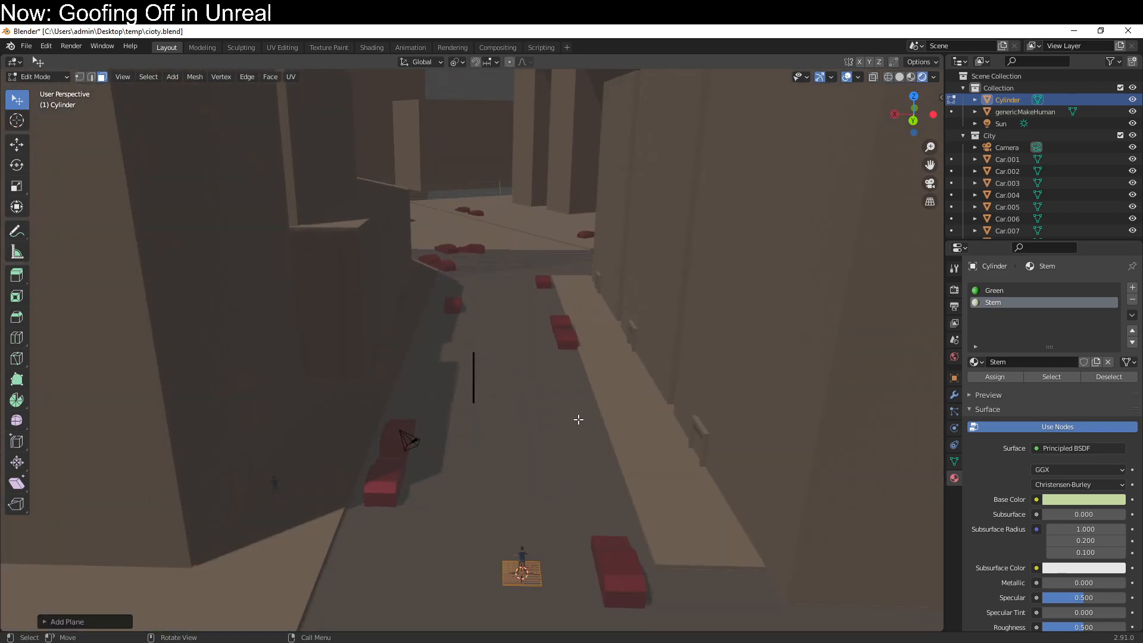
Move the new plane horizontally in top view until it is centred over the pole.
key(KP_7)
key(g)
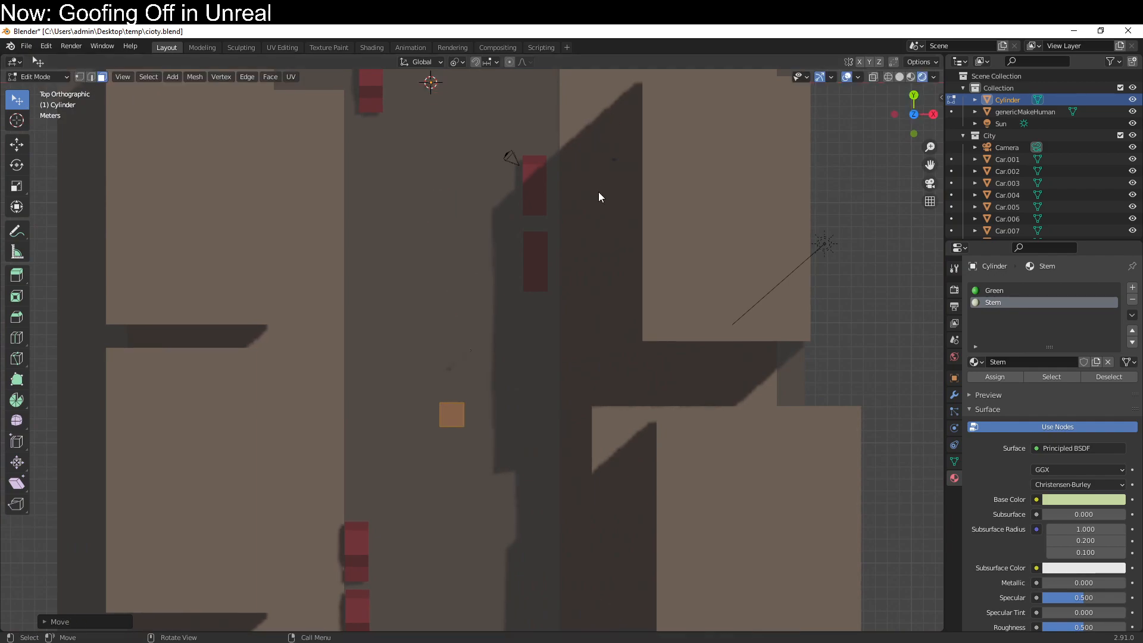
click(599, 197)
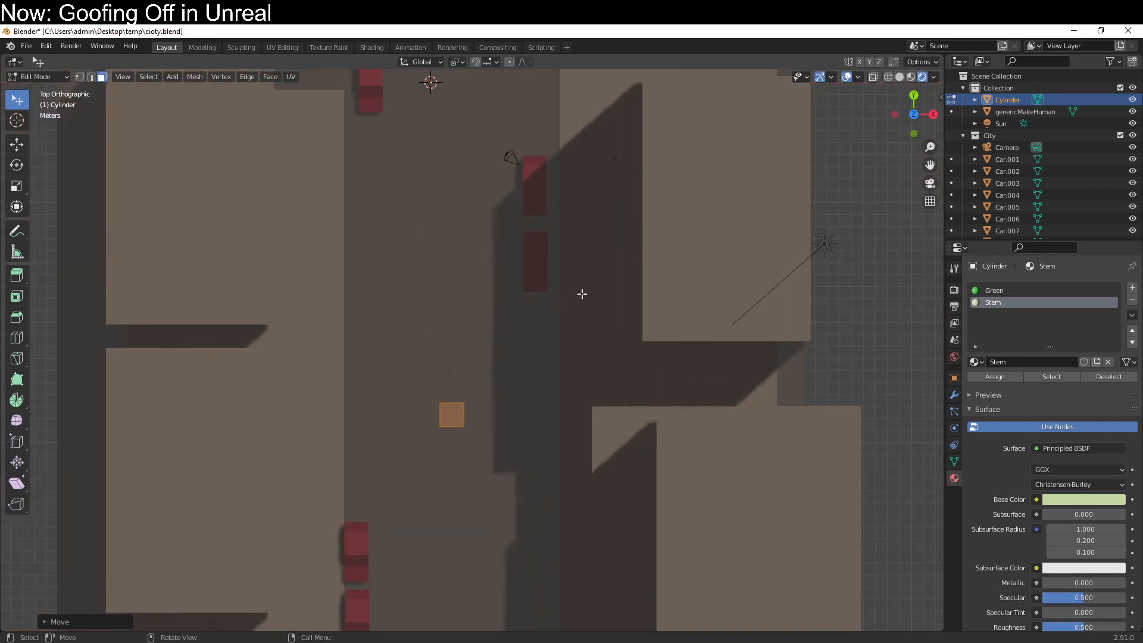
key(g)
click(599, 226)
middle_drag(516, 500, 778, 355)
key(KP_7)
Raise the plane along Z to the top of the pole, about 3.5 m and another 1.1 m.
key(g)
key(y)
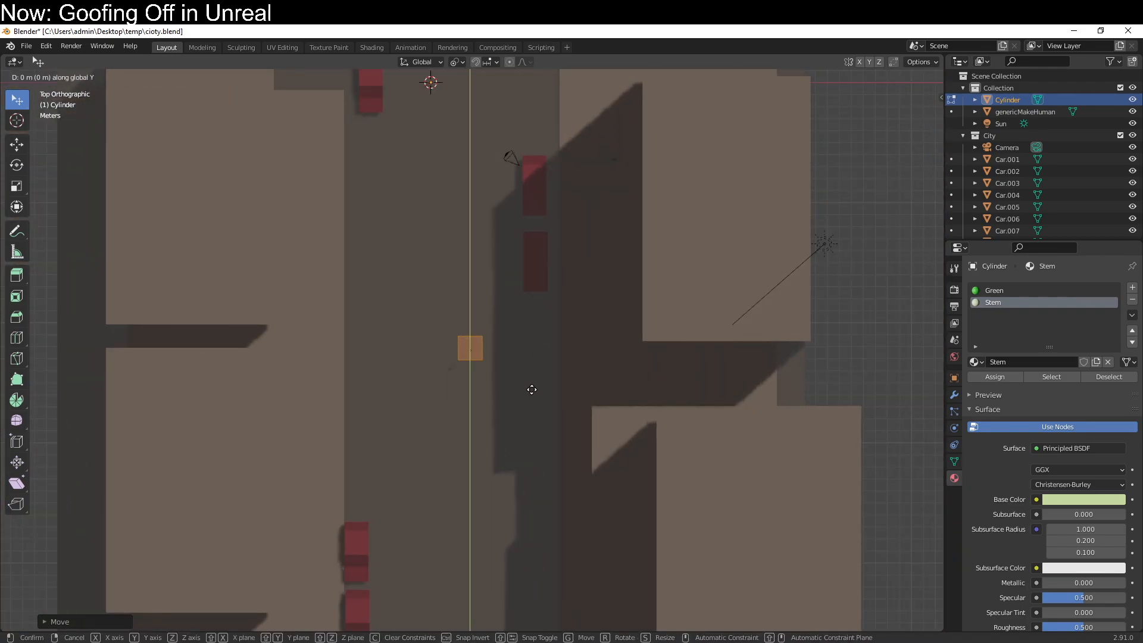
key(z)
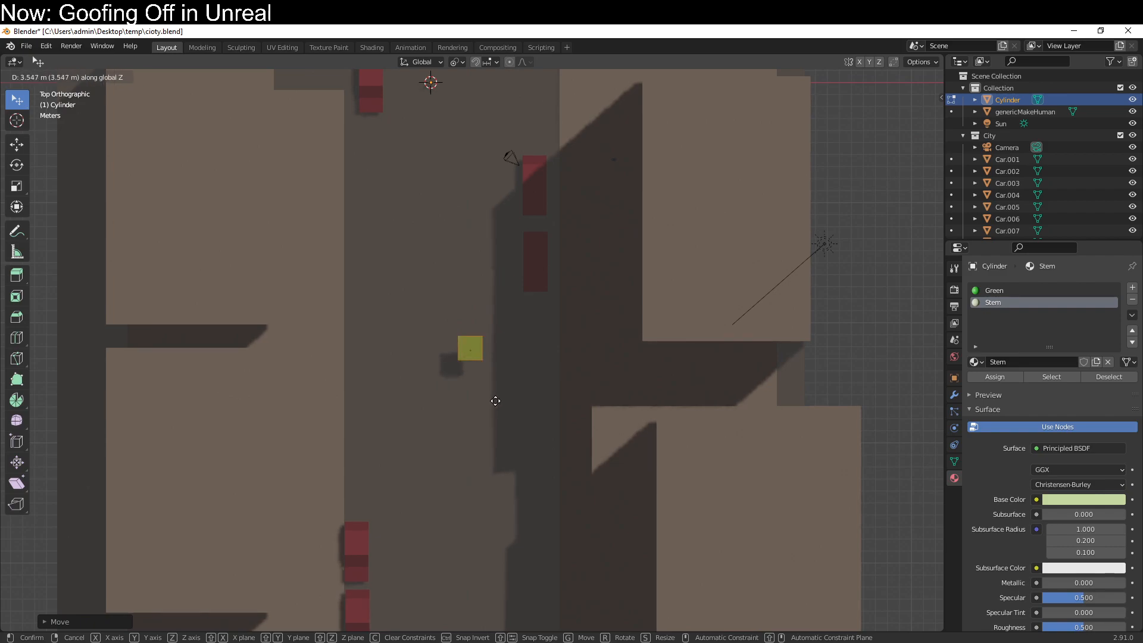
click(496, 400)
middle_drag(497, 401, 500, 311)
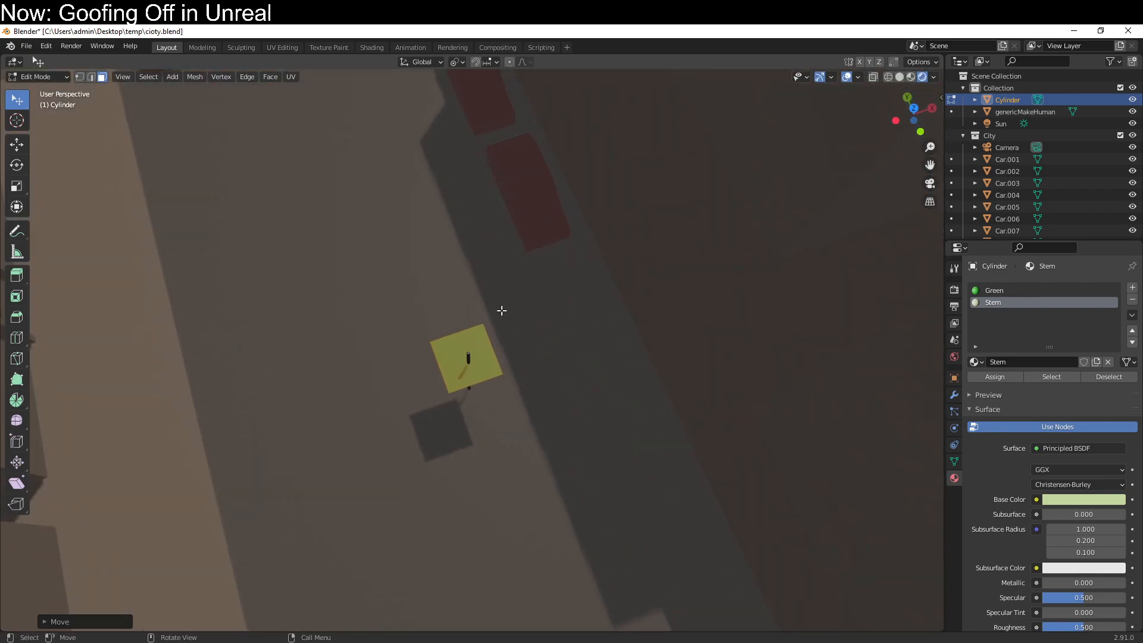
middle_drag(577, 428, 594, 347)
key(g)
key(z)
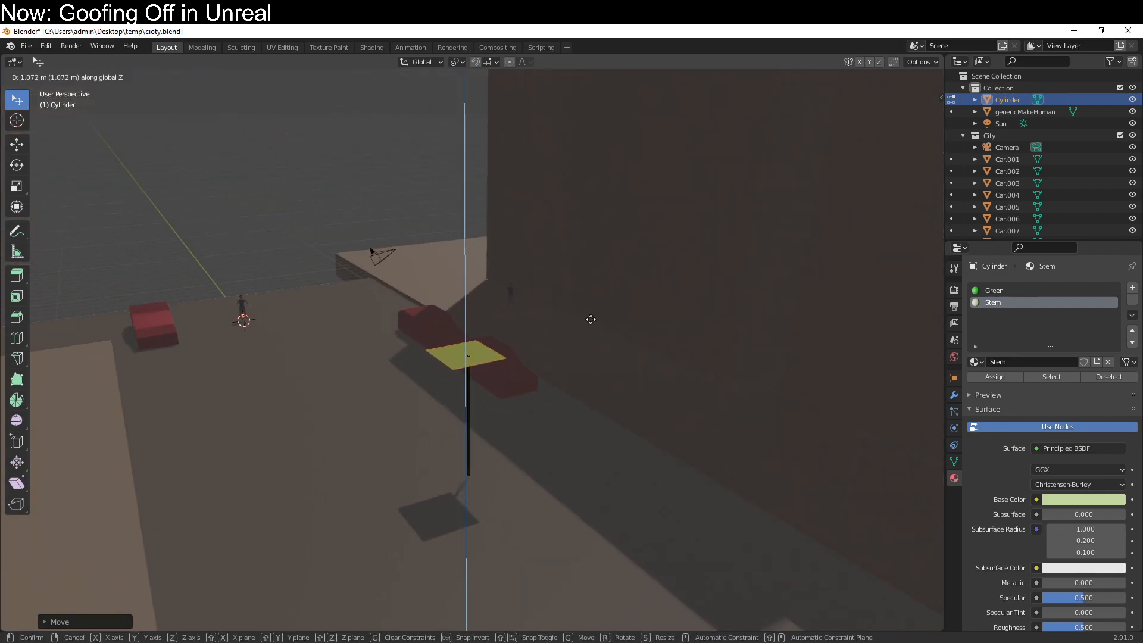
click(590, 317)
Separate the plane from the pole into its own object and select it in Object Mode.
scroll(526, 402, up, 4)
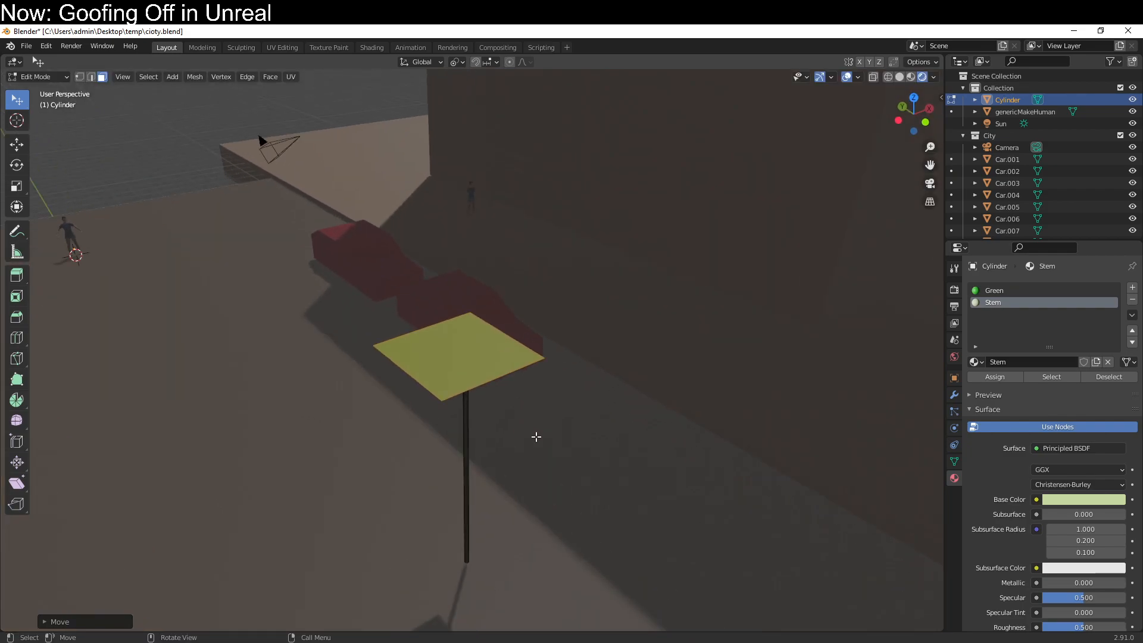
key(p)
click(536, 437)
key(Tab)
click(496, 372)
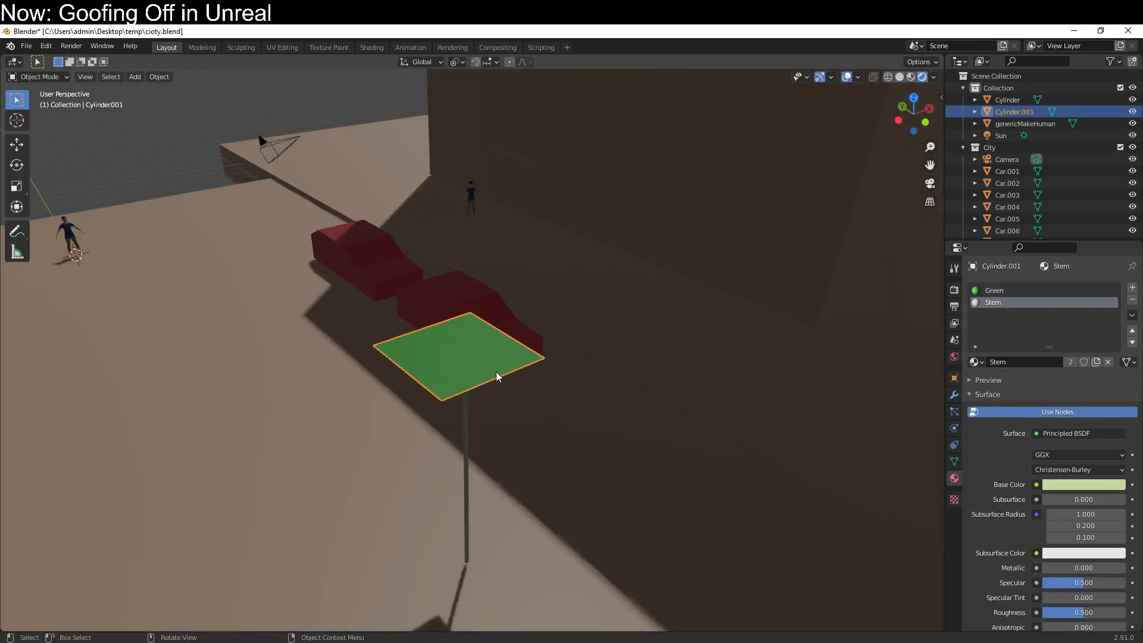
Try Cell Fracture on the plane with the noise set to 1.
key(F3)
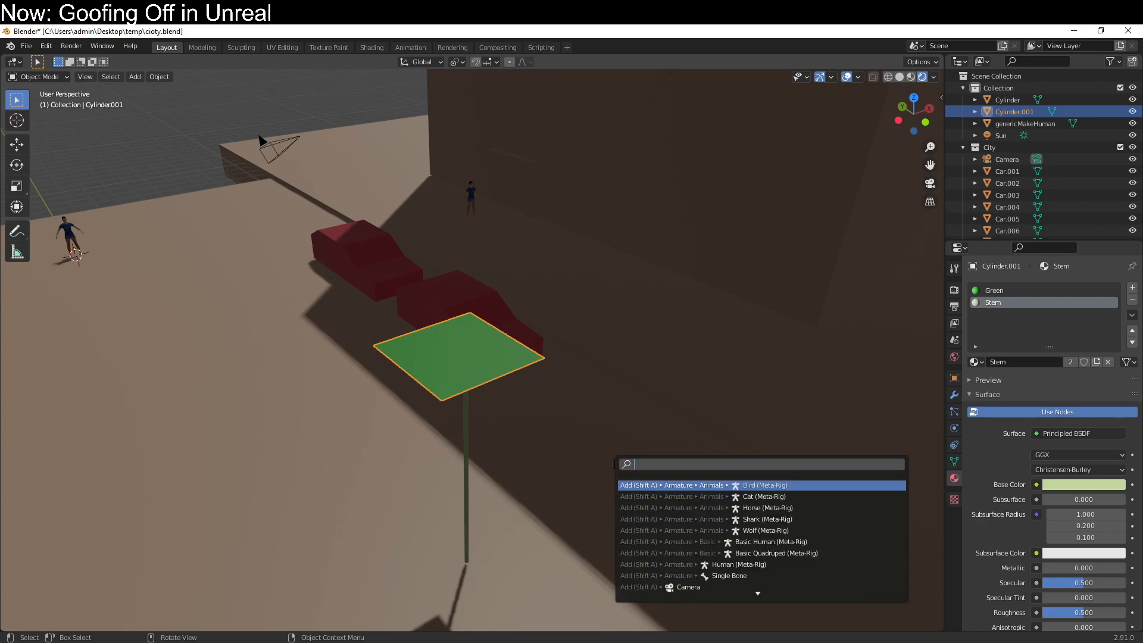
text(cell)
key(Return)
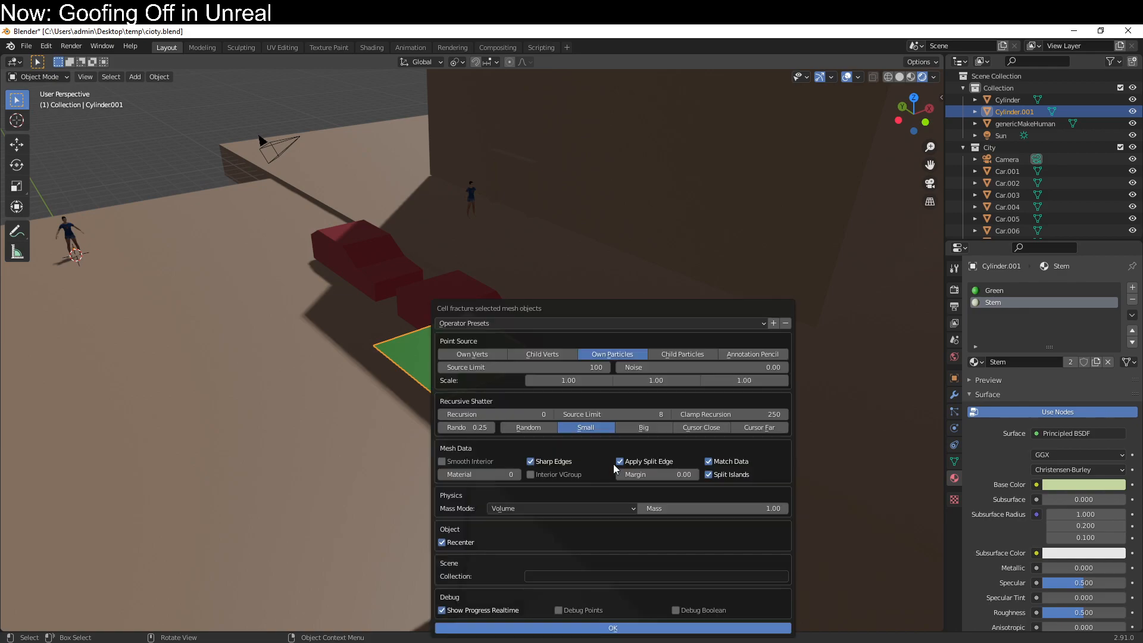
drag(530, 306, 243, 210)
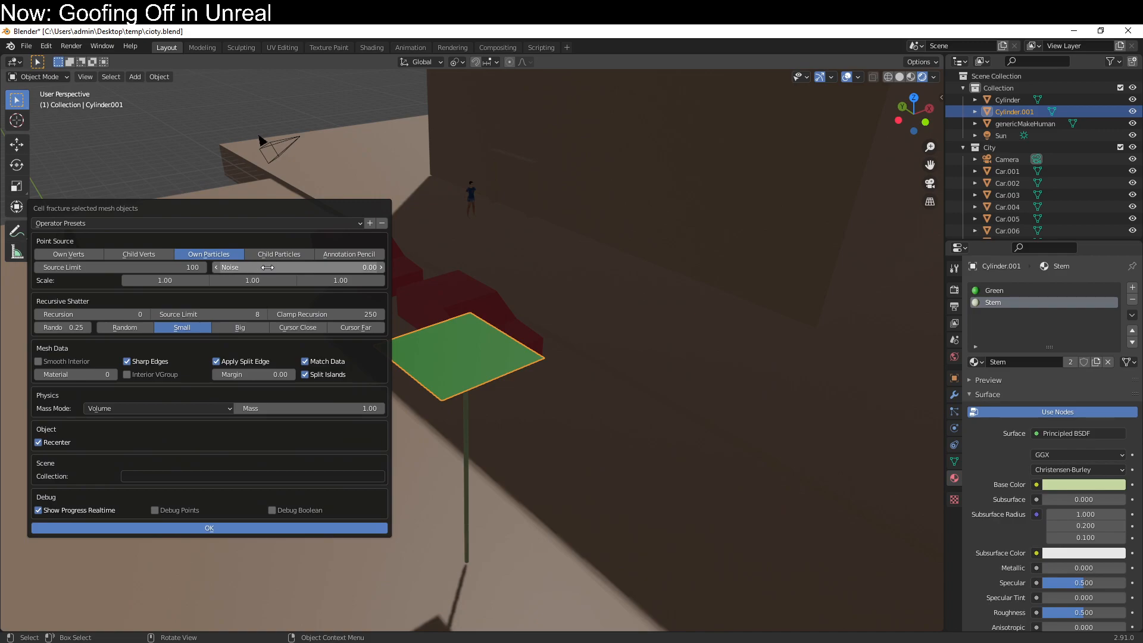
click(331, 266)
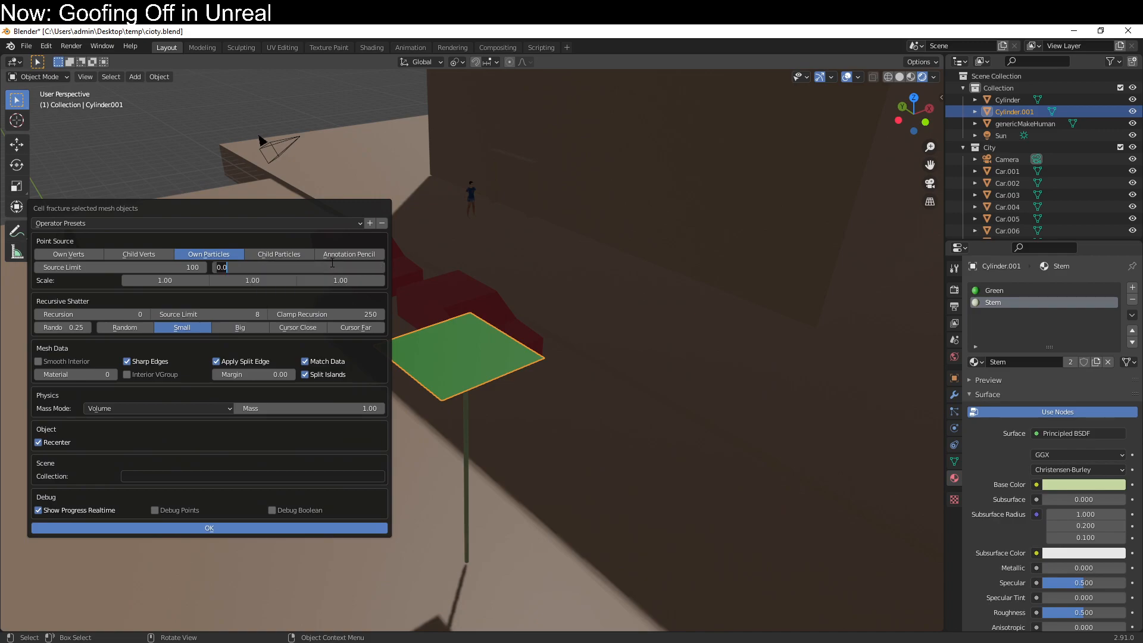
text(1)
key(Return)
click(279, 531)
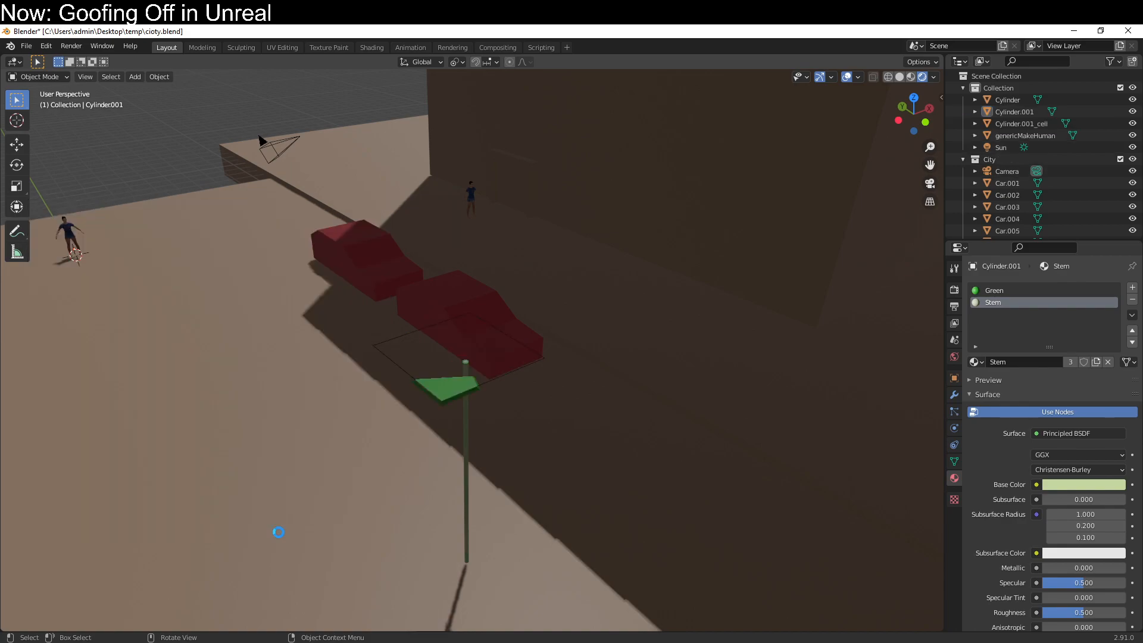
middle_drag(492, 387, 476, 413)
key(ctrl+z)
Try Cell Fracture on the plane with all three scale values set to 0.1.
key(F3)
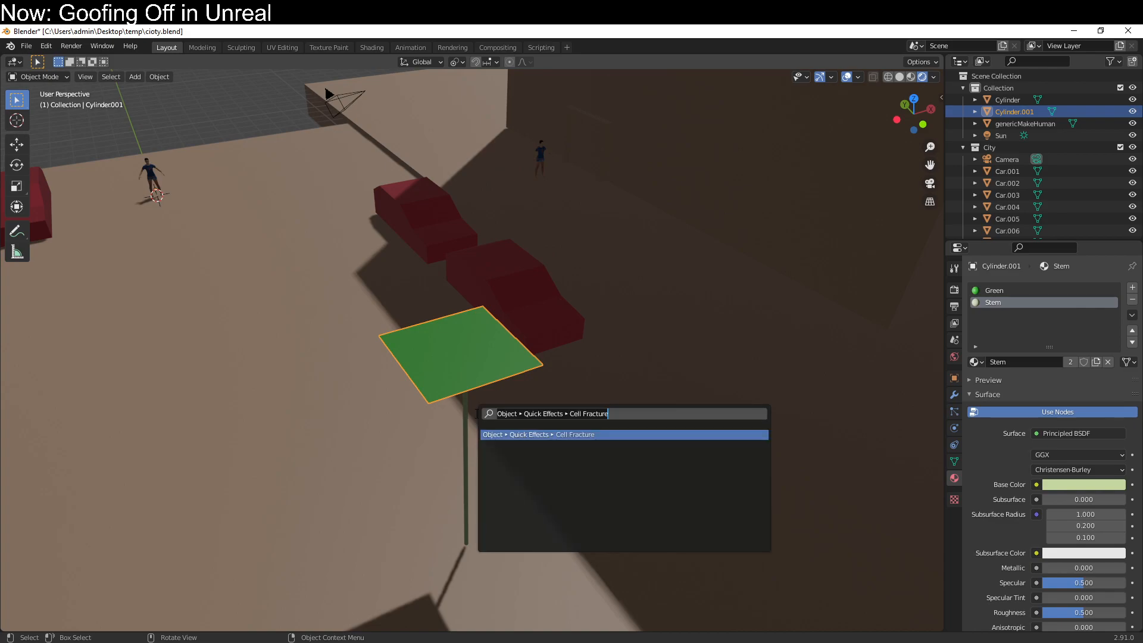
click(513, 436)
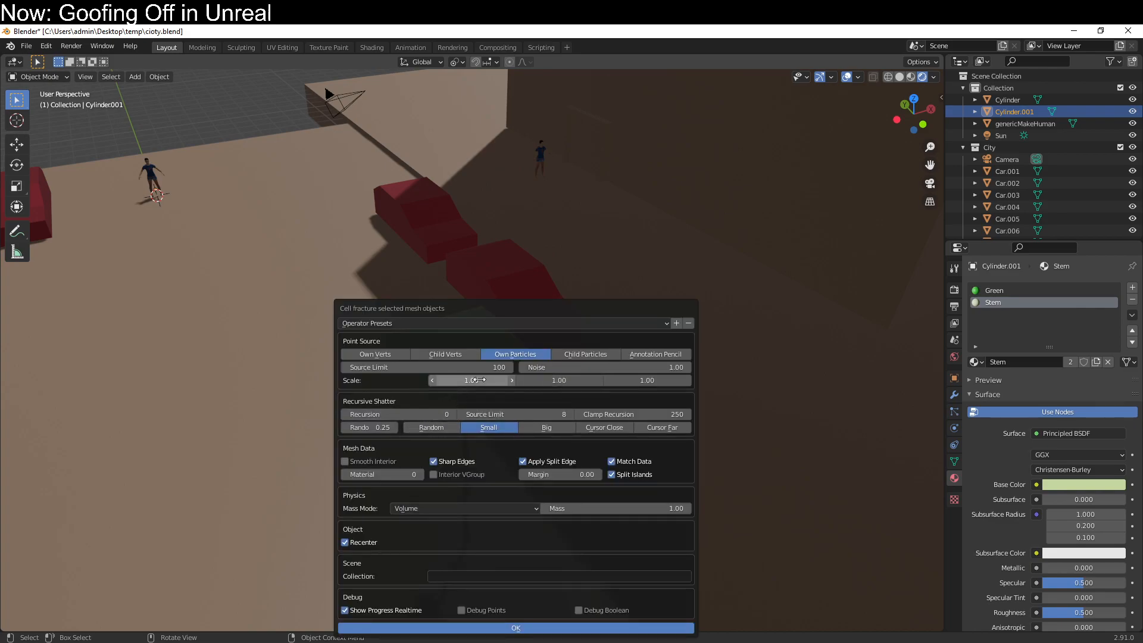
drag(489, 338, 205, 220)
click(170, 278)
text(.1)
key(Tab)
text(.1)
key(Tab)
text(.1)
key(Return)
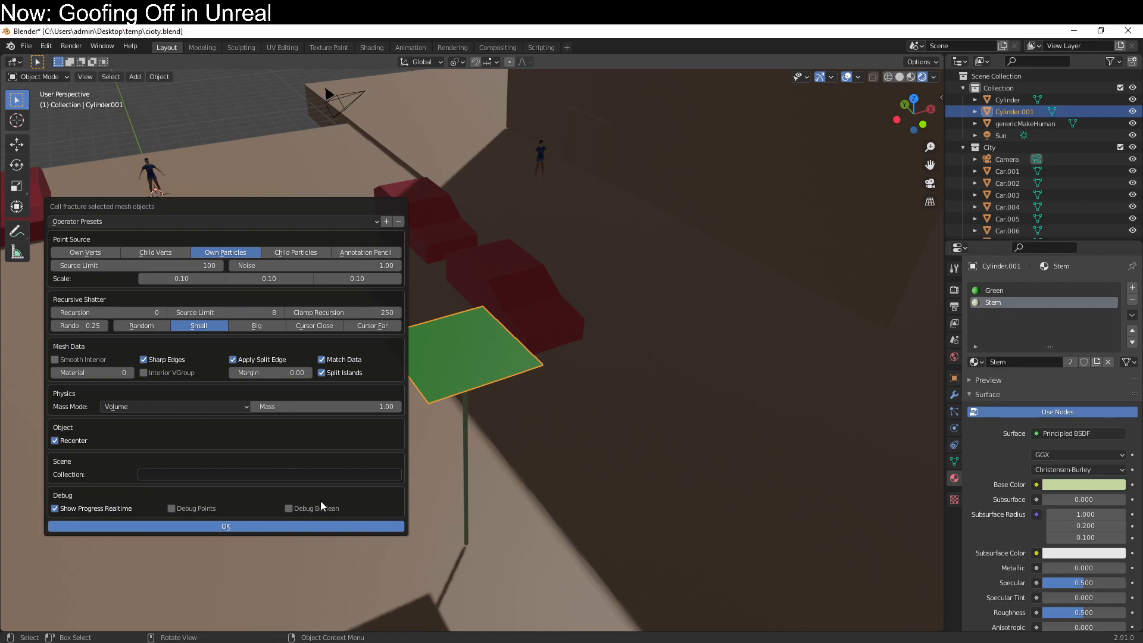
click(322, 523)
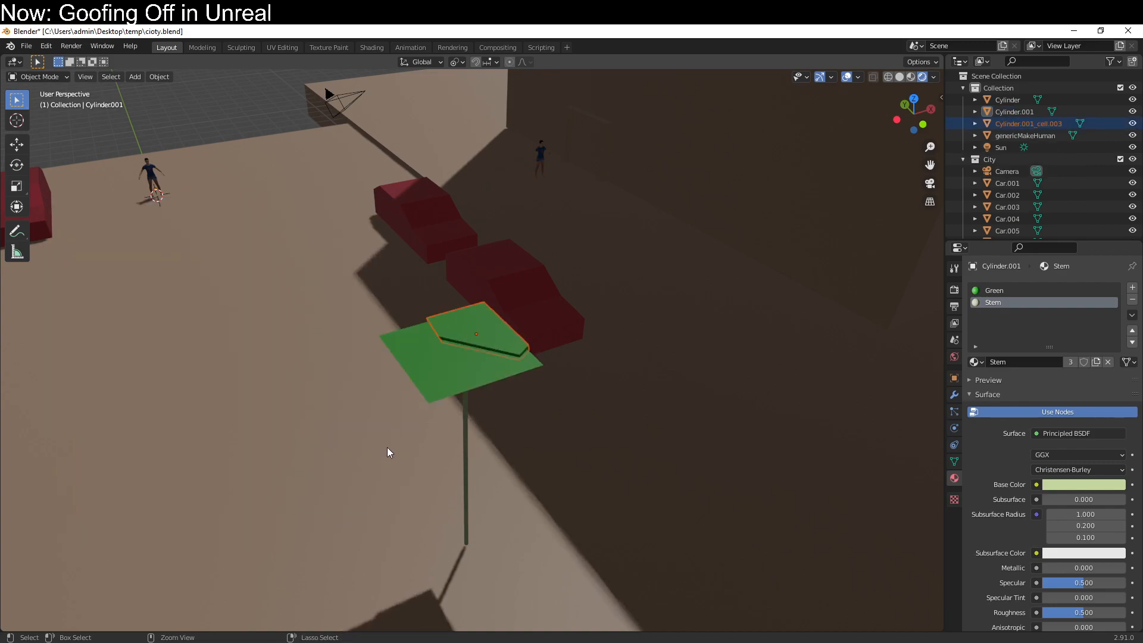
key(ctrl+z)
Run Cell Fracture on the plane with scale 1 on all axes and recursion 4.
key(F3)
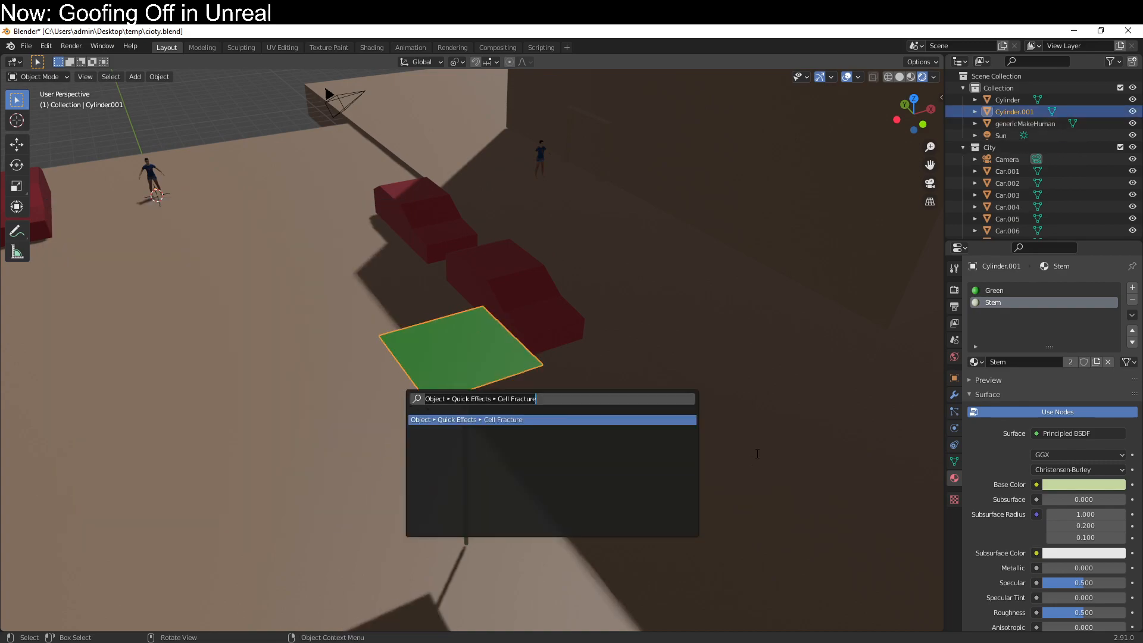
click(652, 422)
click(579, 382)
text(1)
key(Tab)
text(1)
key(Tab)
text(1)
key(Return)
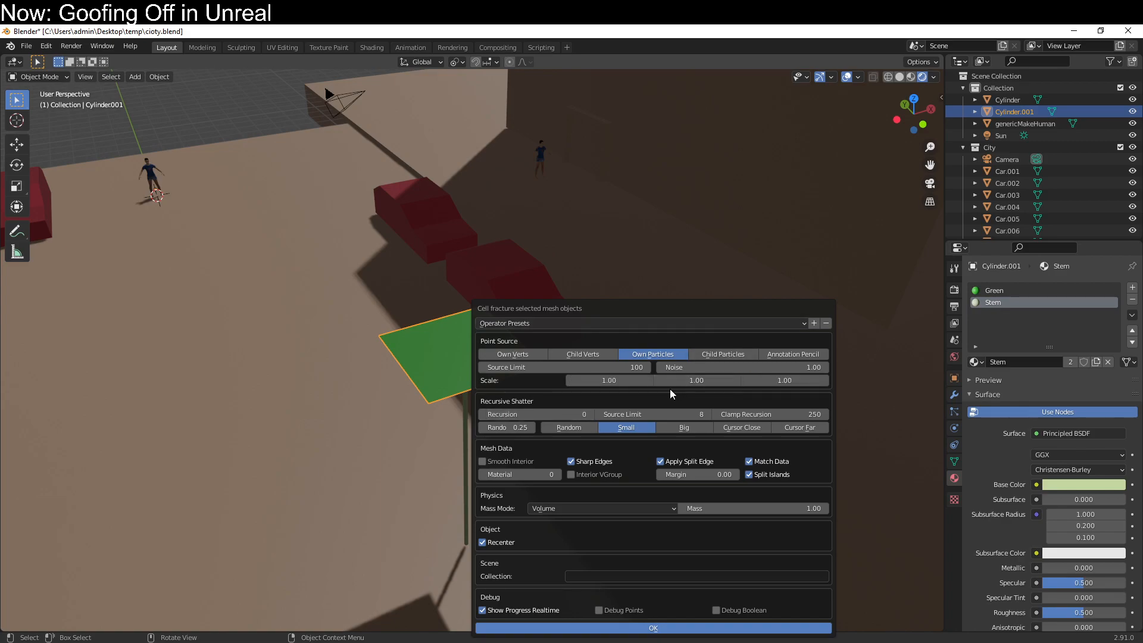
drag(524, 415, 545, 415)
click(619, 627)
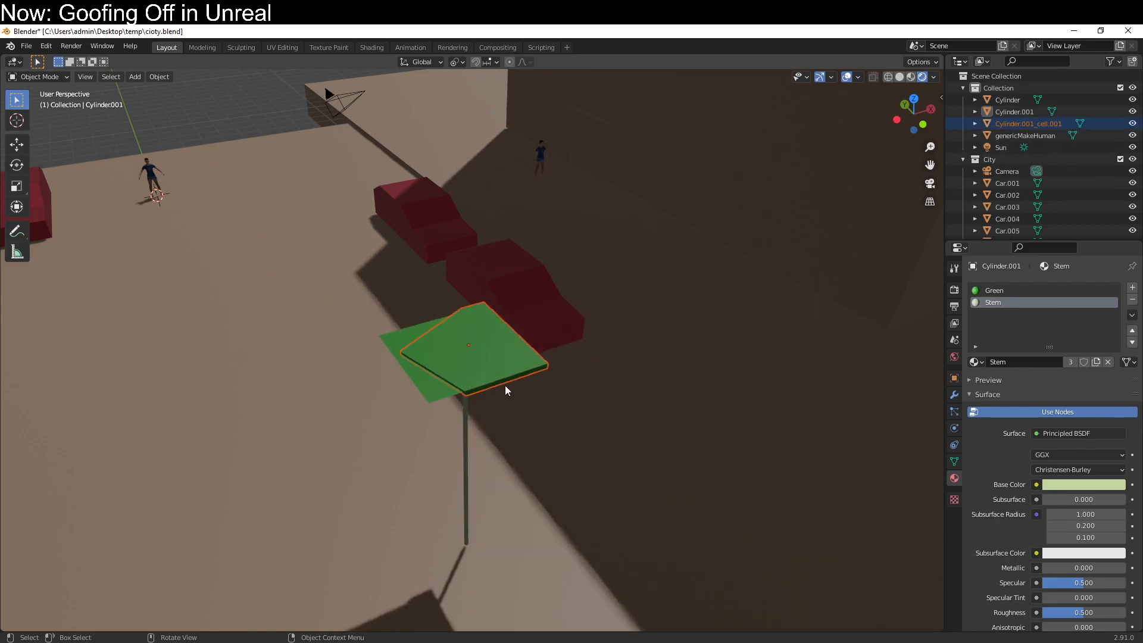
Undo the recursive fracture and return to the whole plane as a separate object.
mouse_move(505, 373)
middle_down()
mouse_move(516, 356)
mouse_move(502, 370)
middle_up()
click(517, 356)
key(Tab)
key(ctrl+z)
key(ctrl+z)
key(ctrl+z)
key(ctrl+z)
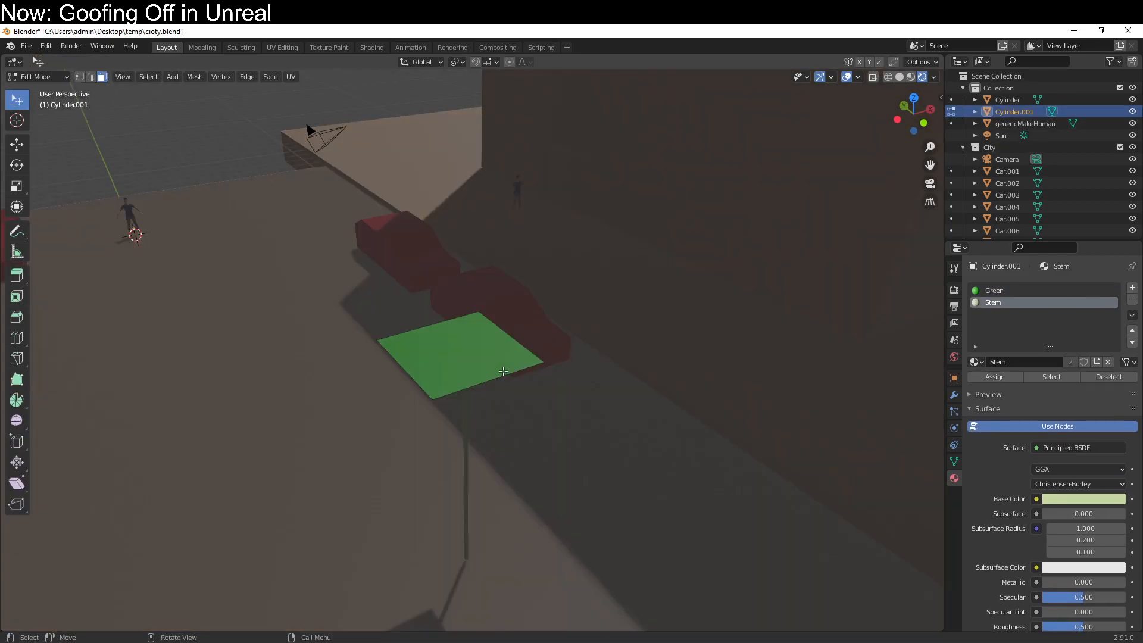
key(ctrl+z)
key(ctrl+z)
Try Cell Fracture on the plane again with recursion 4 and a scale of 0.1 on all three axes.
click(431, 354)
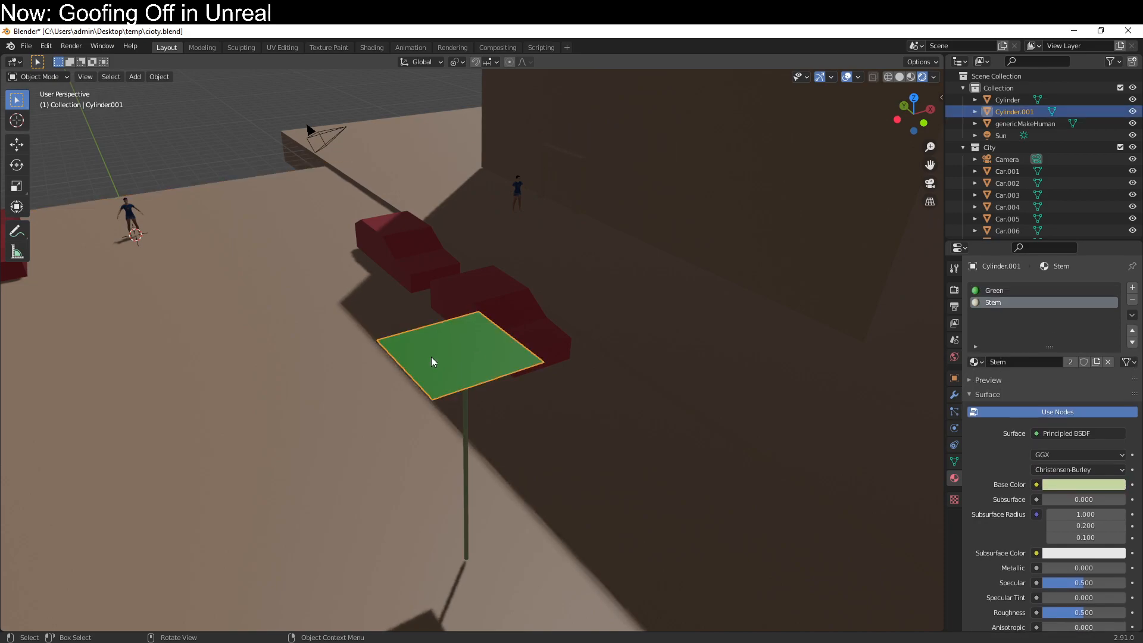
key(F3)
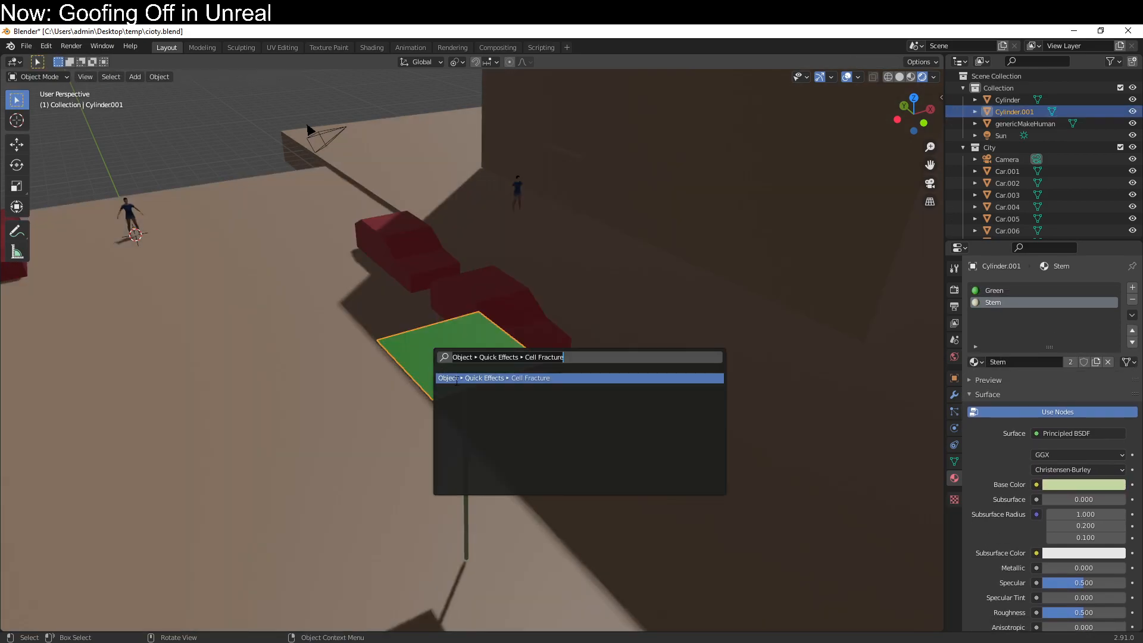
click(497, 379)
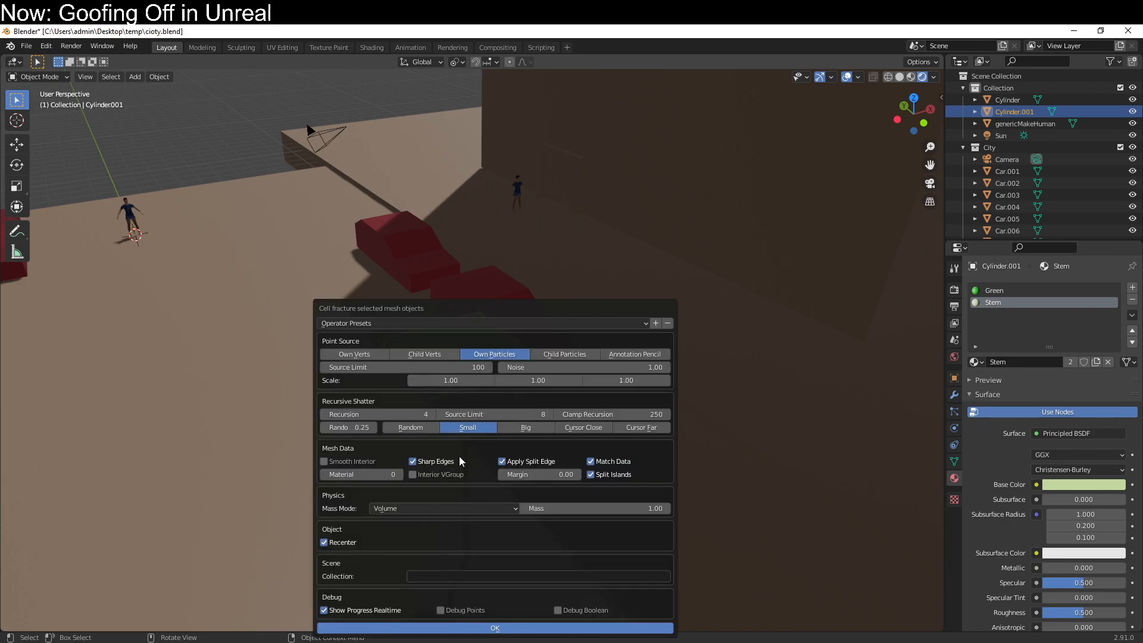
click(451, 380)
text(1.0.1)
key(Tab)
text(.1)
key(Tab)
text(.1)
key(Return)
click(467, 627)
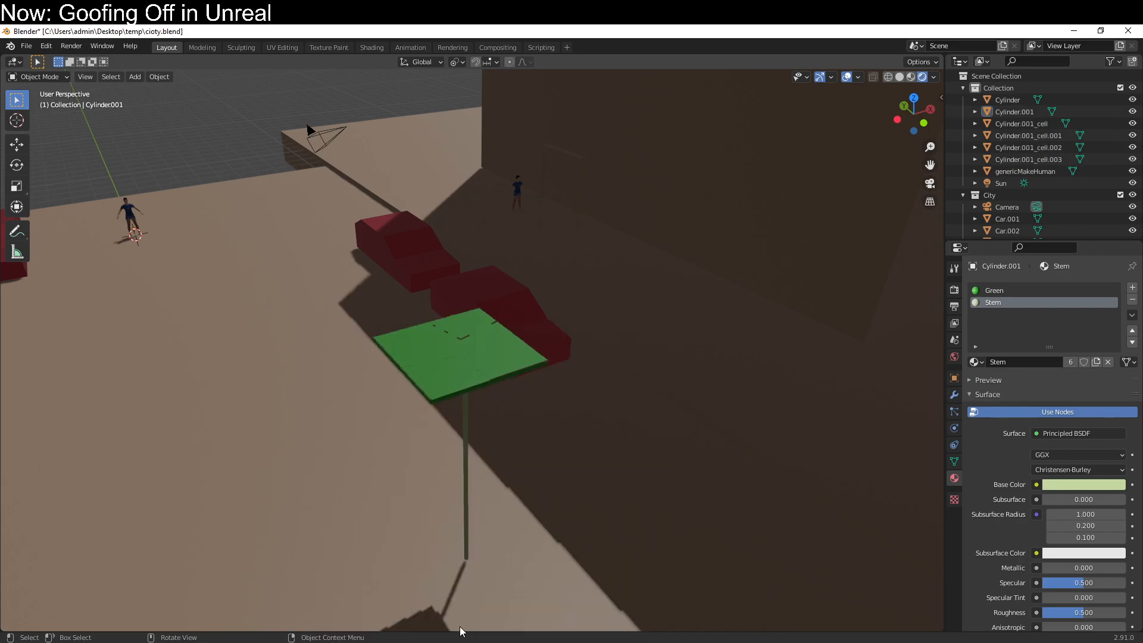
middle_drag(469, 595, 479, 534)
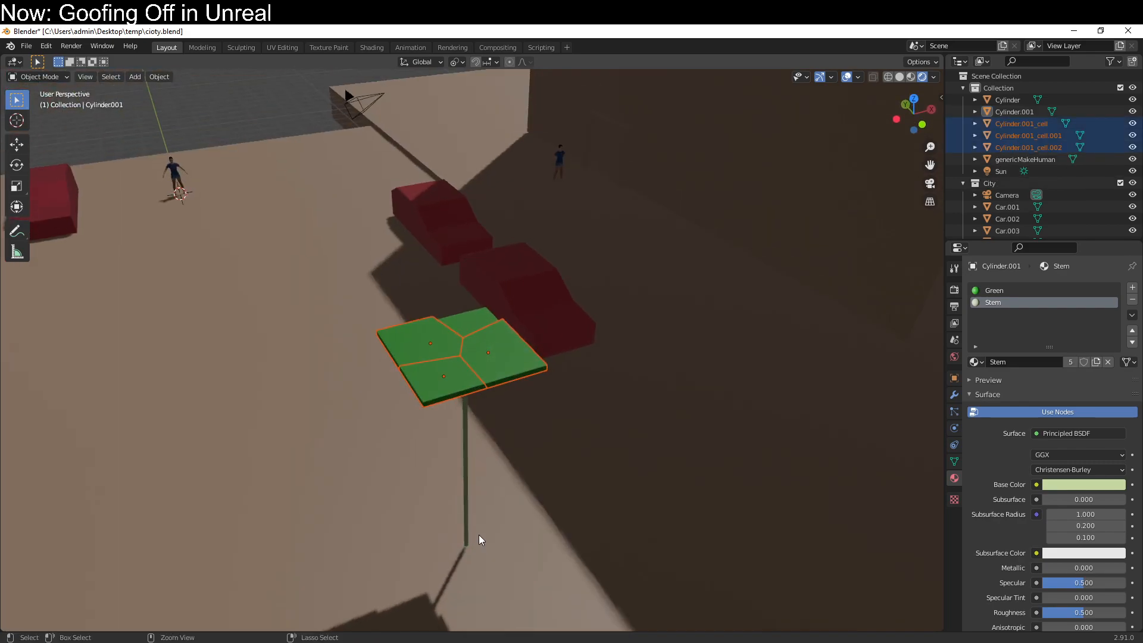
key(ctrl+z)
Snap the separated plane's origin to the 3D cursor.
scroll(483, 522, down, 18)
scroll(483, 516, up, 5)
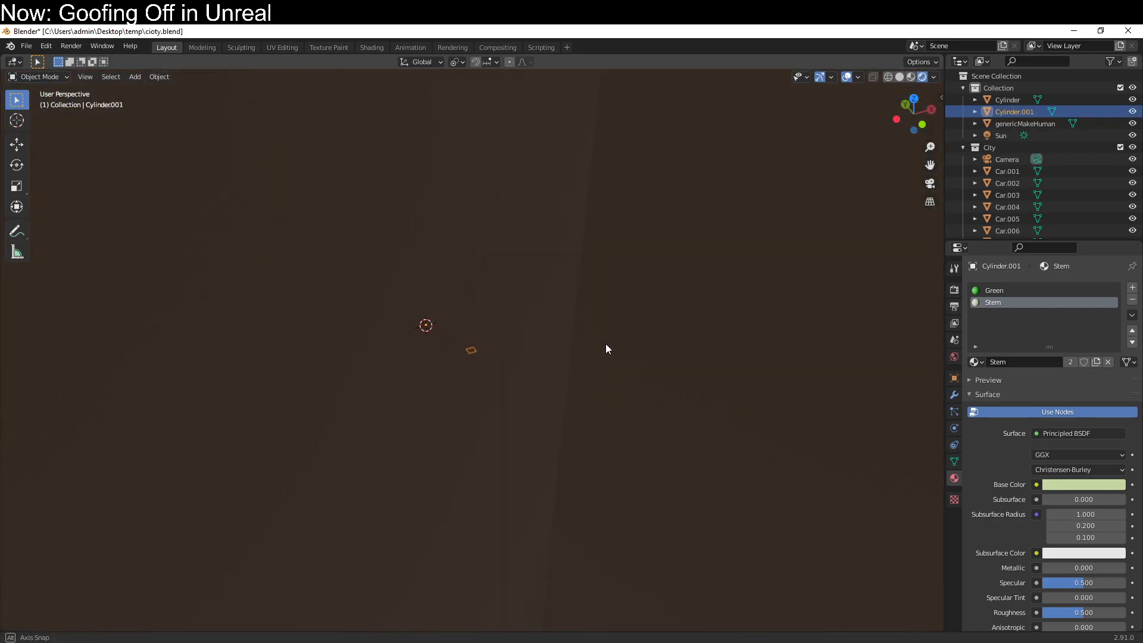
middle_drag(608, 333, 584, 444)
key(s)
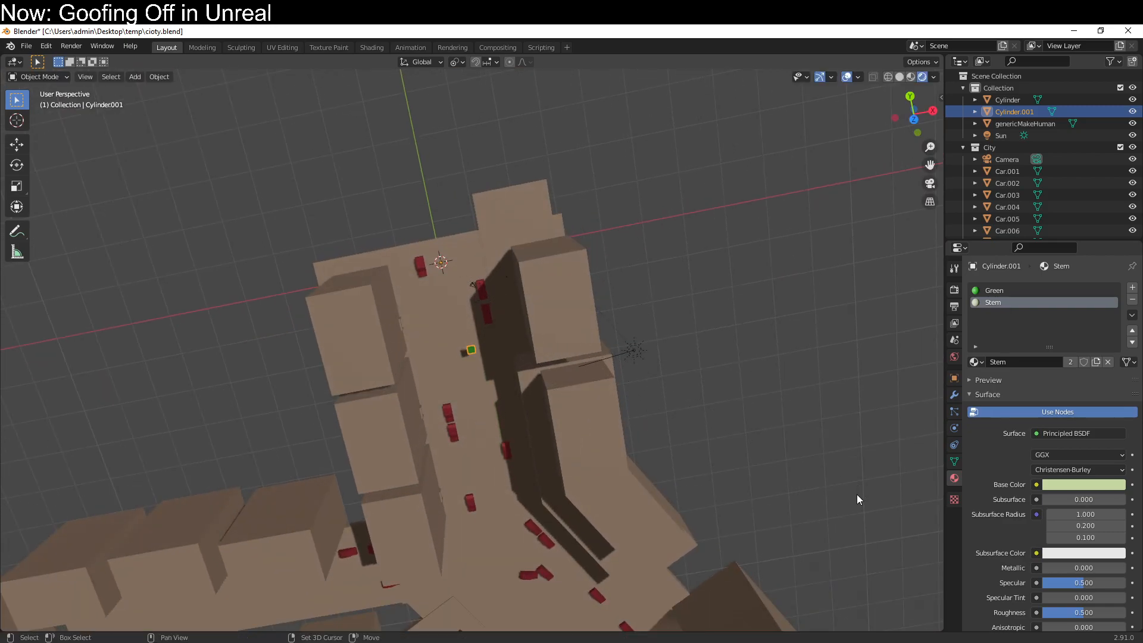
key(shift+s)
click(566, 119)
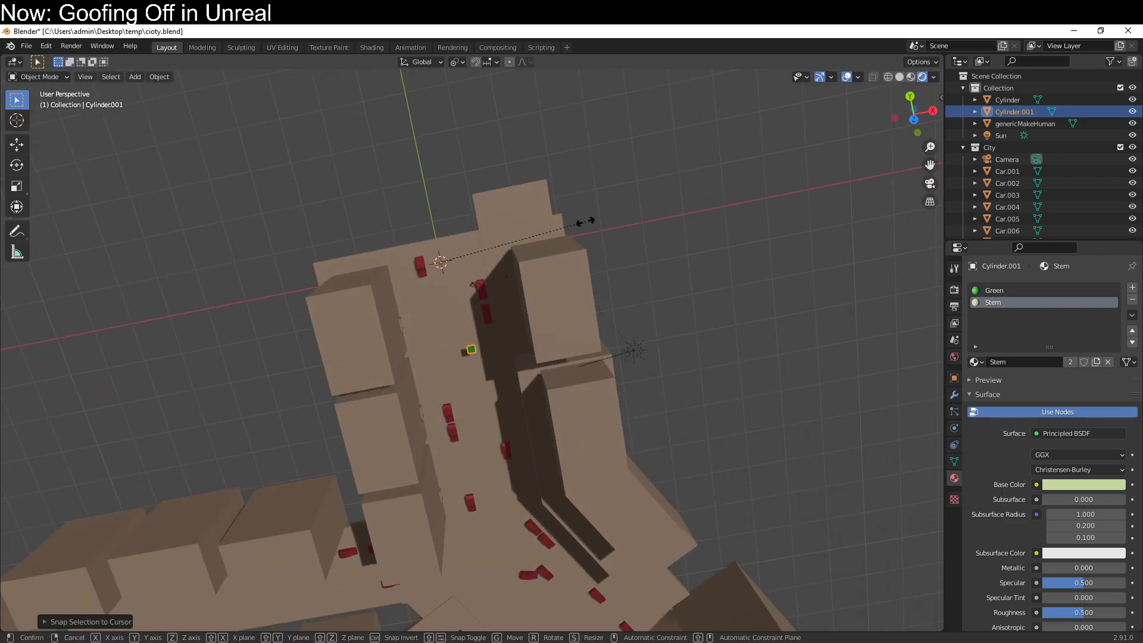
key(g)
key(Escape)
Delete the separated green plane object.
middle_drag(533, 202, 562, 183)
key(Tab)
key(Tab)
key(x)
click(478, 351)
Add a new plane object at the 3D cursor.
middle_drag(581, 330, 443, 377)
key(shift+a)
mouse_move(443, 377)
click(481, 379)
key(KP_1)
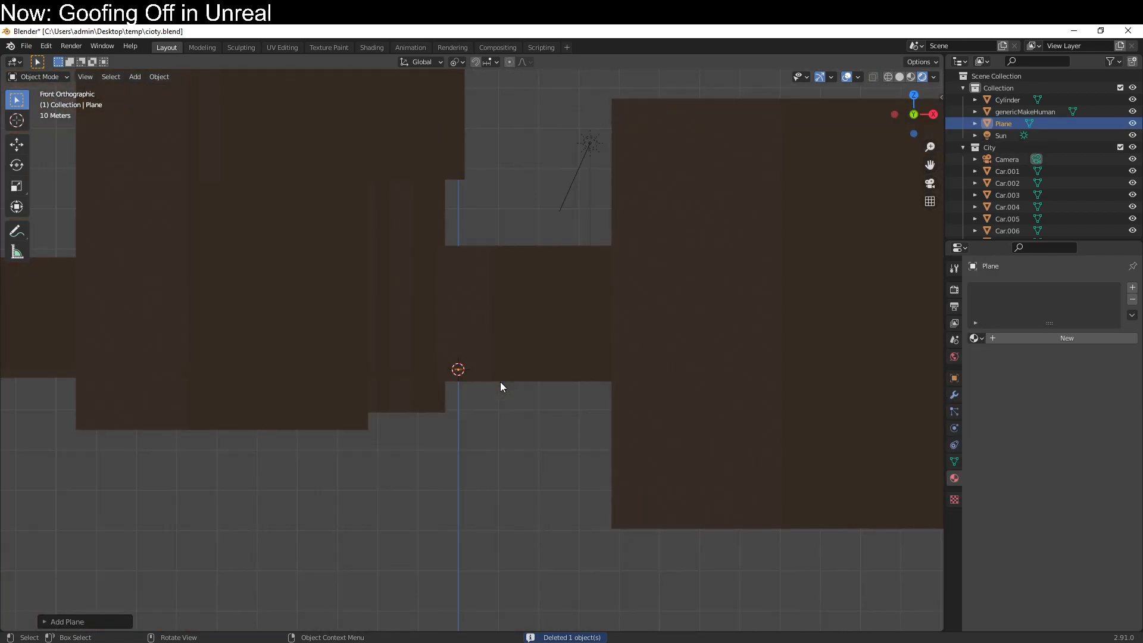
Scale up the new plane to cover the street area around the human figure and the nearby red car.
key(KP_Decimal)
middle_drag(500, 382, 702, 436)
scroll(676, 448, down, 10)
scroll(612, 446, up, 2)
key(s)
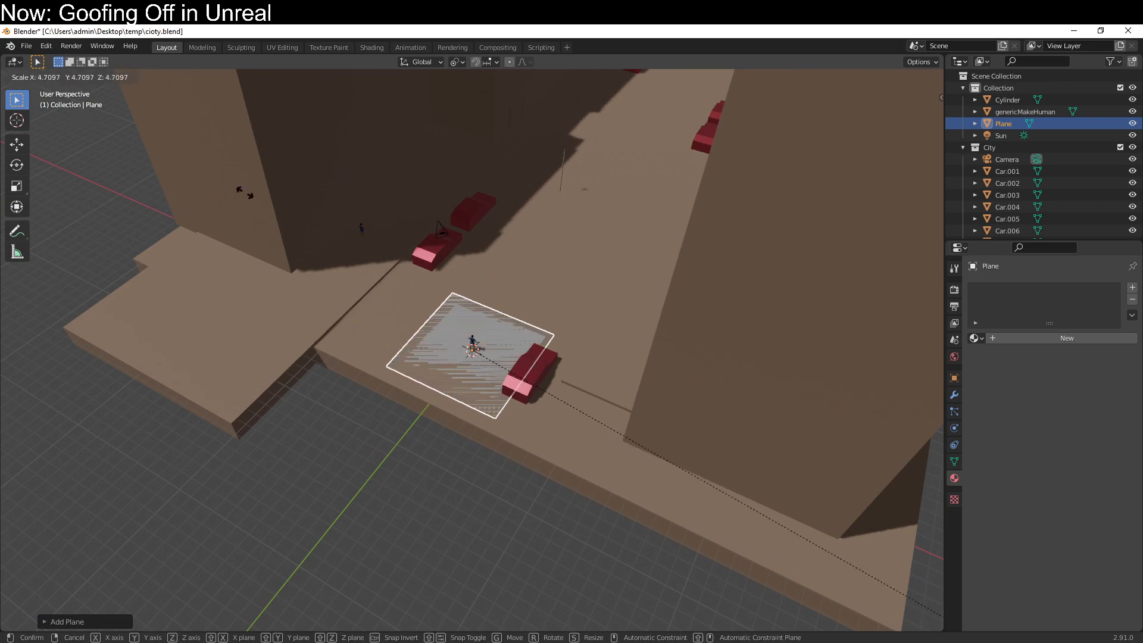
click(632, 376)
Try Cell Fracture on the enlarged plane with recursion 4 and 0.10 scale on all axes, and undo the fracture.
key(F3)
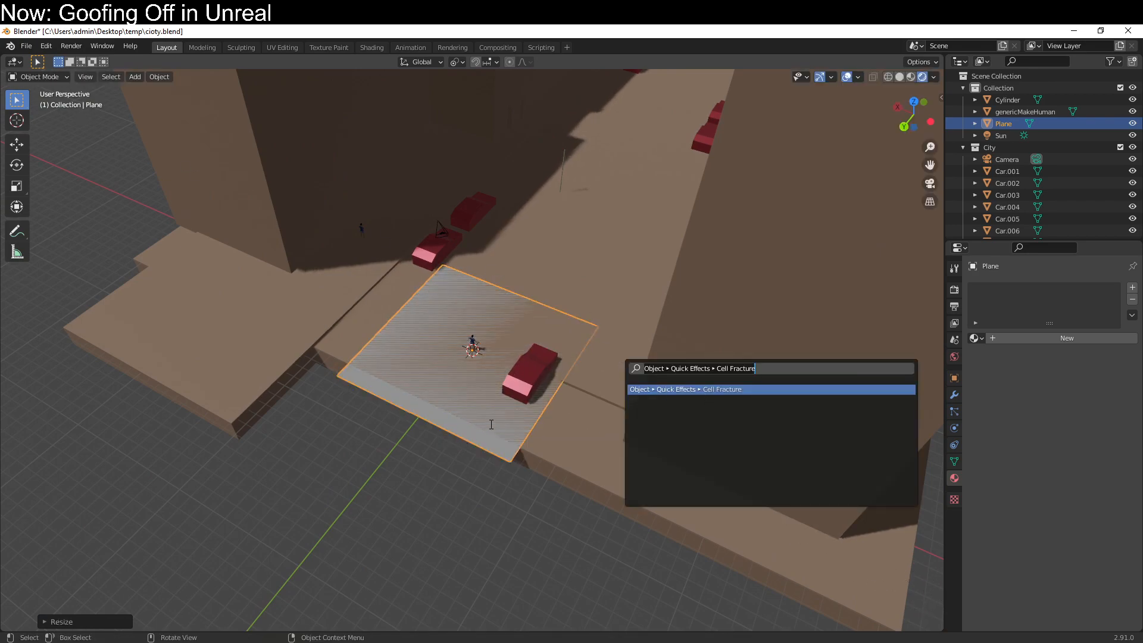
click(726, 391)
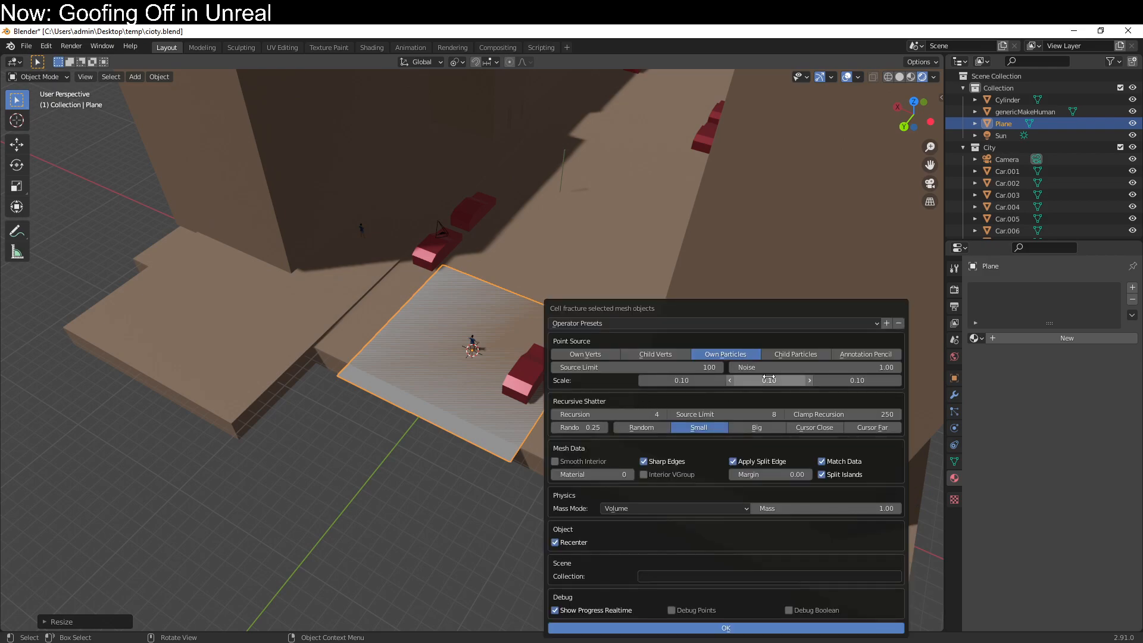
click(664, 628)
middle_drag(557, 544, 569, 570)
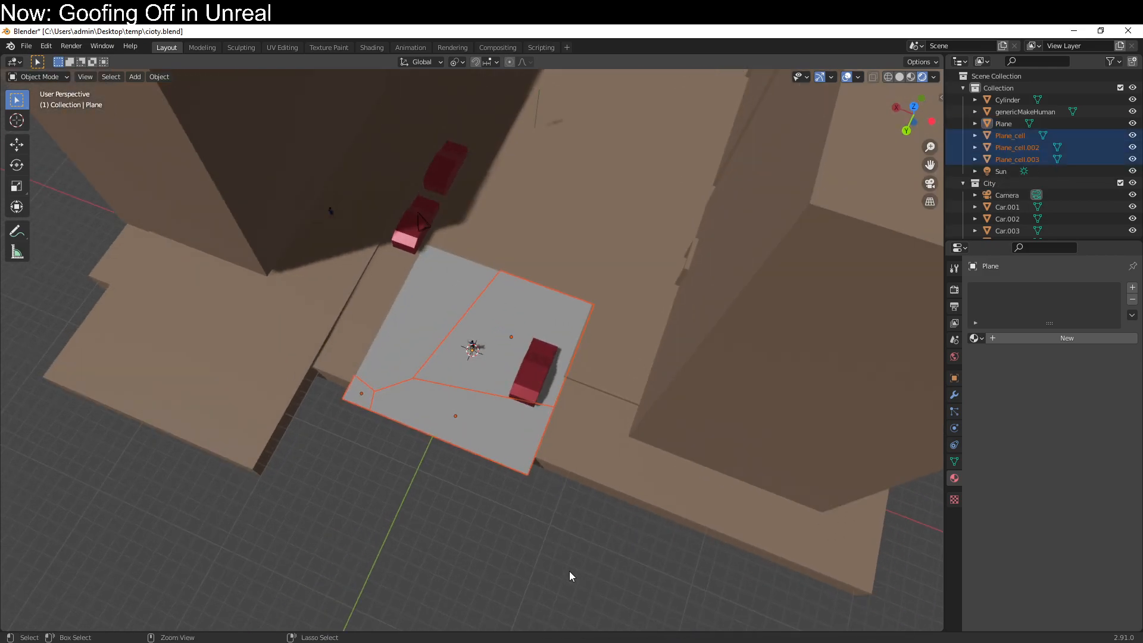
key(ctrl+z)
Add a Subdivision Surface modifier to the plane, set to Simple with viewport level 2, and apply it.
click(954, 395)
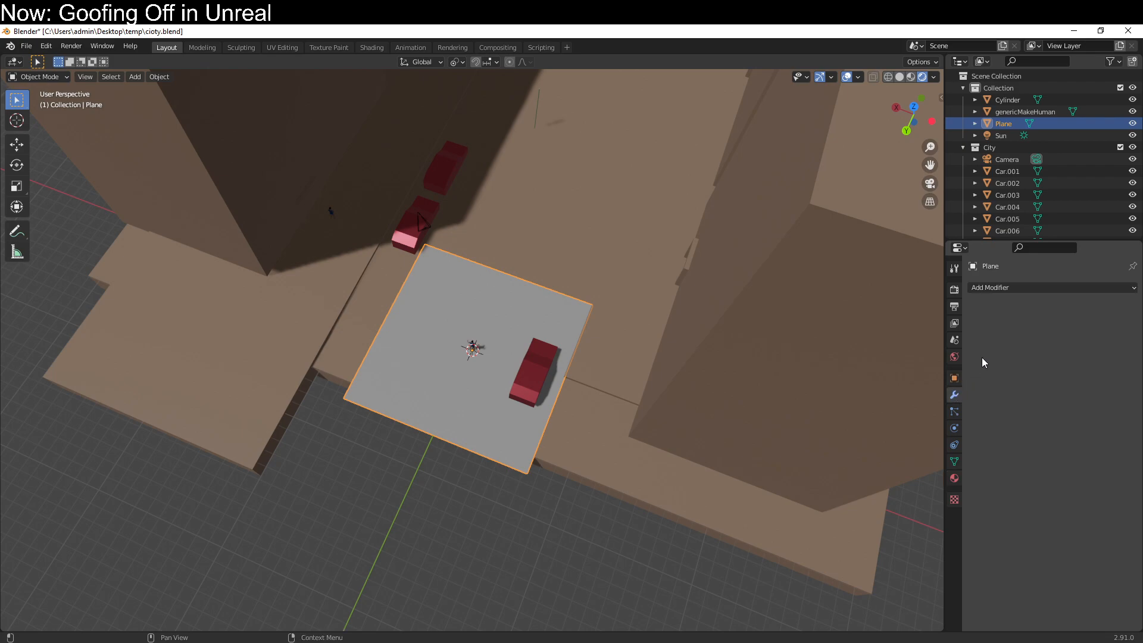
click(998, 287)
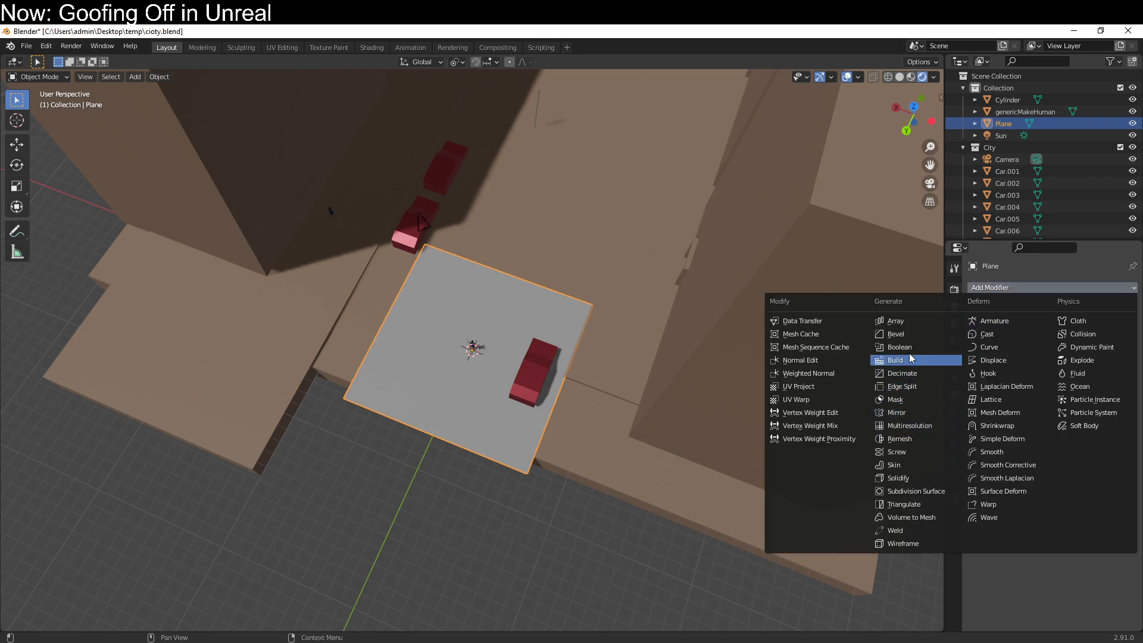
click(908, 491)
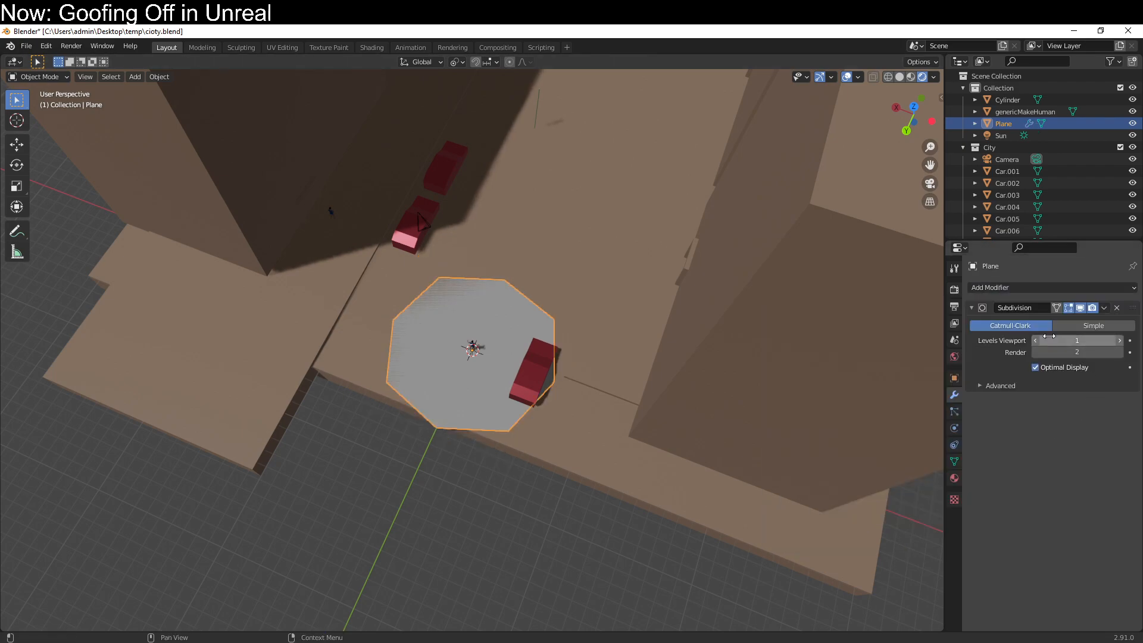
click(1118, 340)
click(1115, 331)
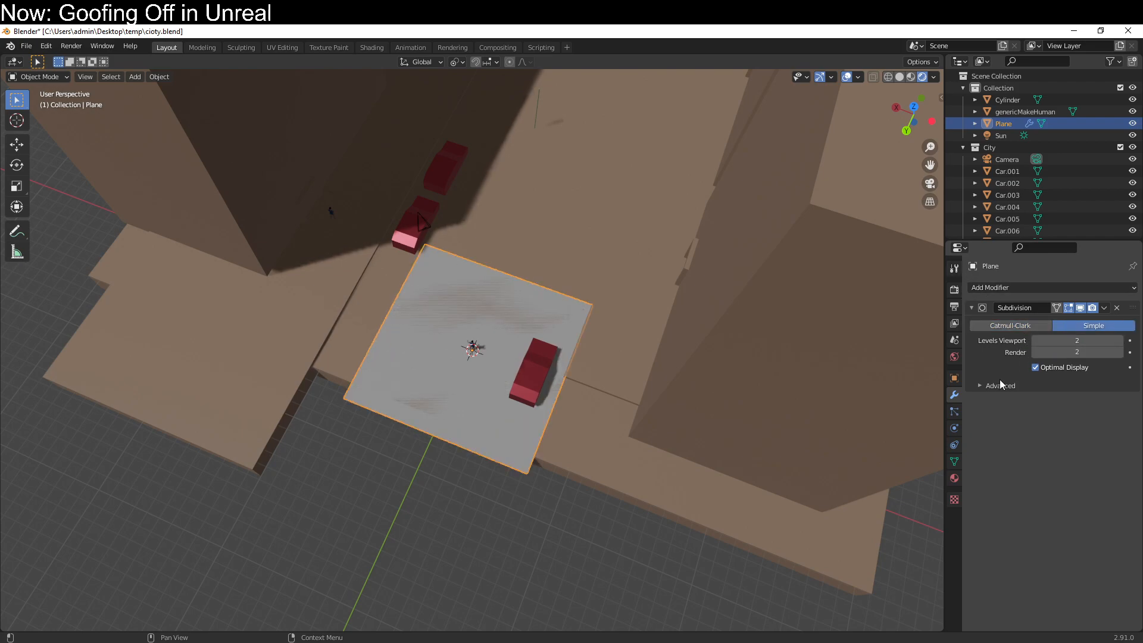
key(ctrl+a)
Try Cell Fracture on the subdivided plane with recursion 4 and source limit 100, and undo the fracture.
key(F3)
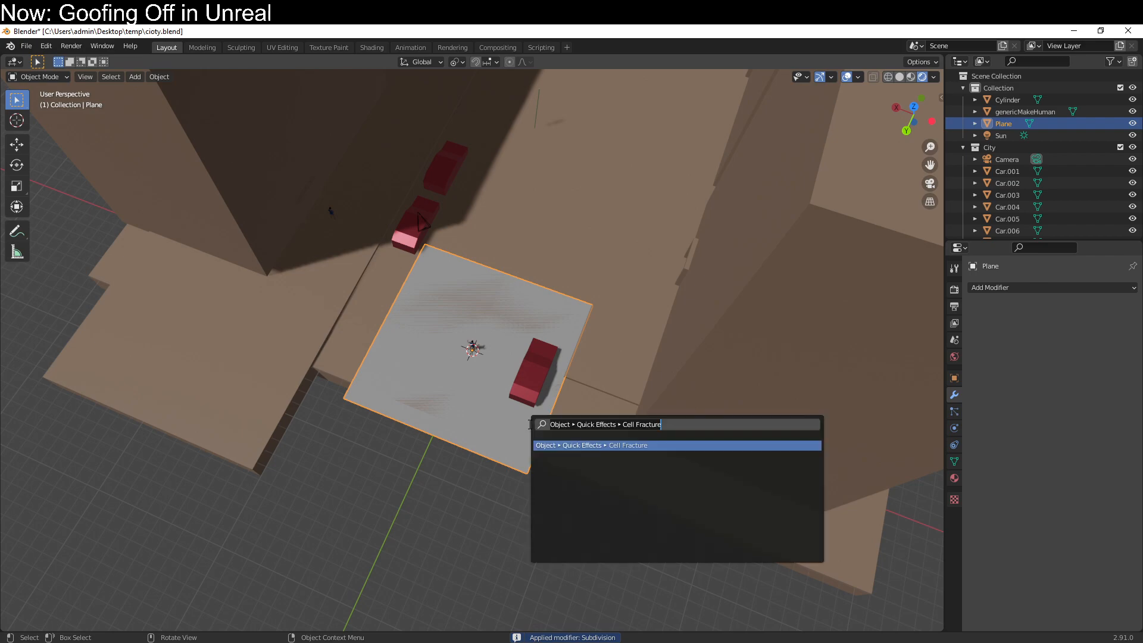
click(558, 446)
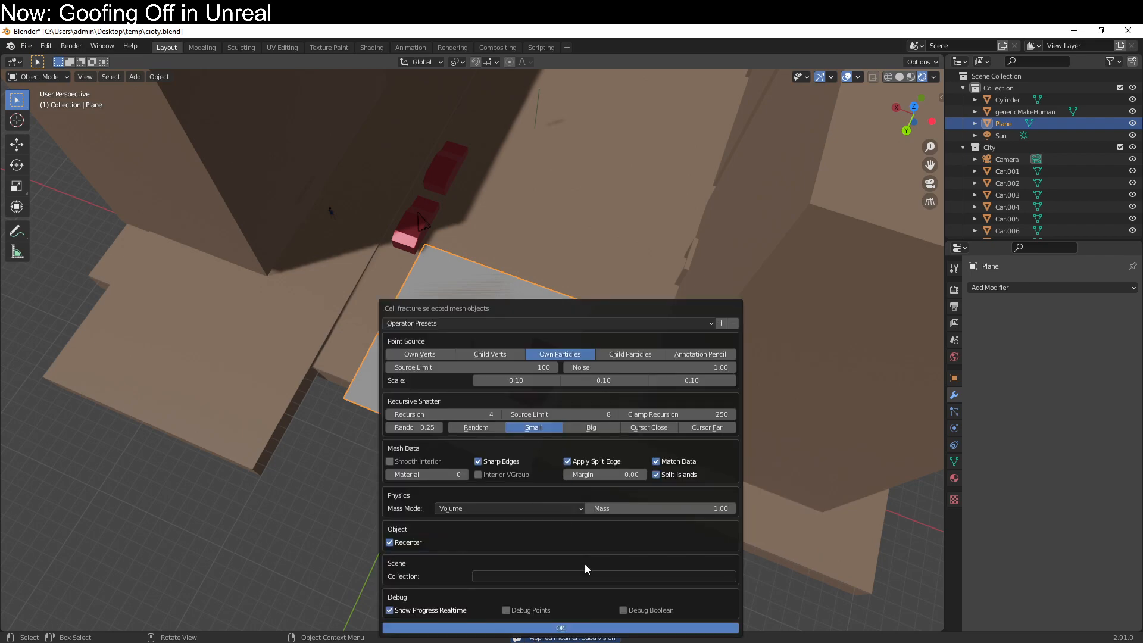
click(604, 627)
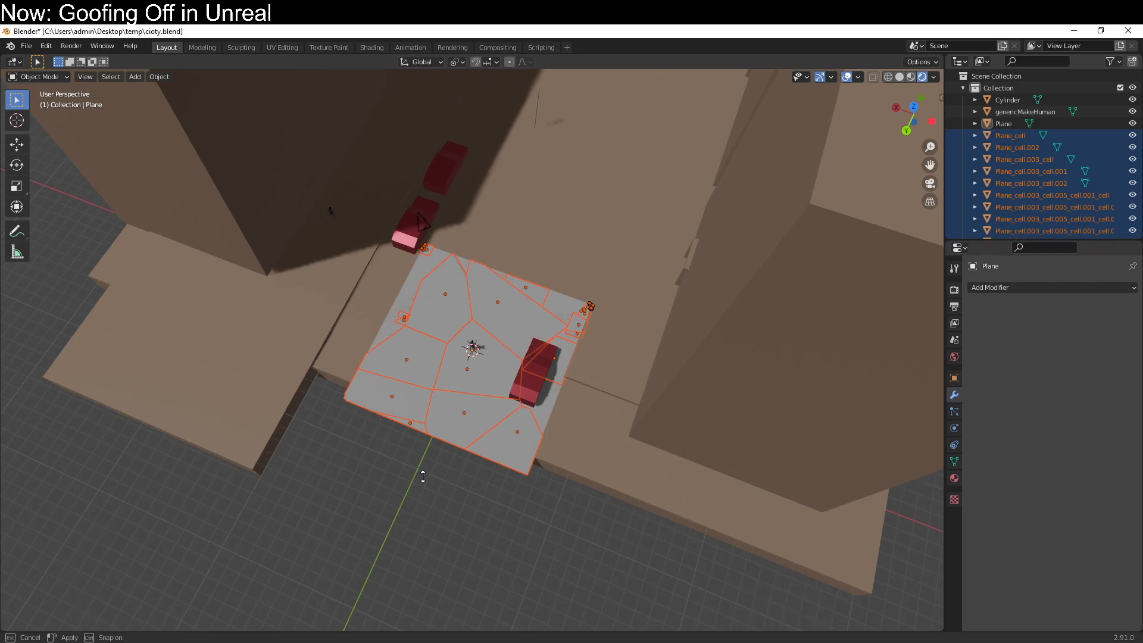
key(alt+Tab)
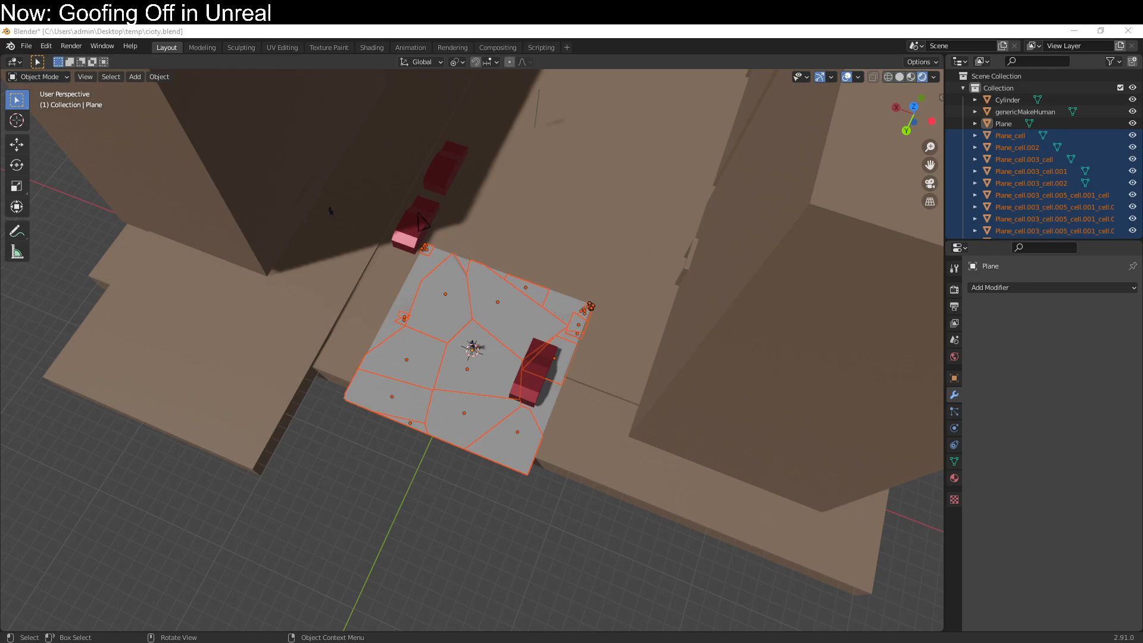
mouse_move(481, 372)
middle_down()
mouse_move(476, 319)
mouse_move(476, 373)
middle_up()
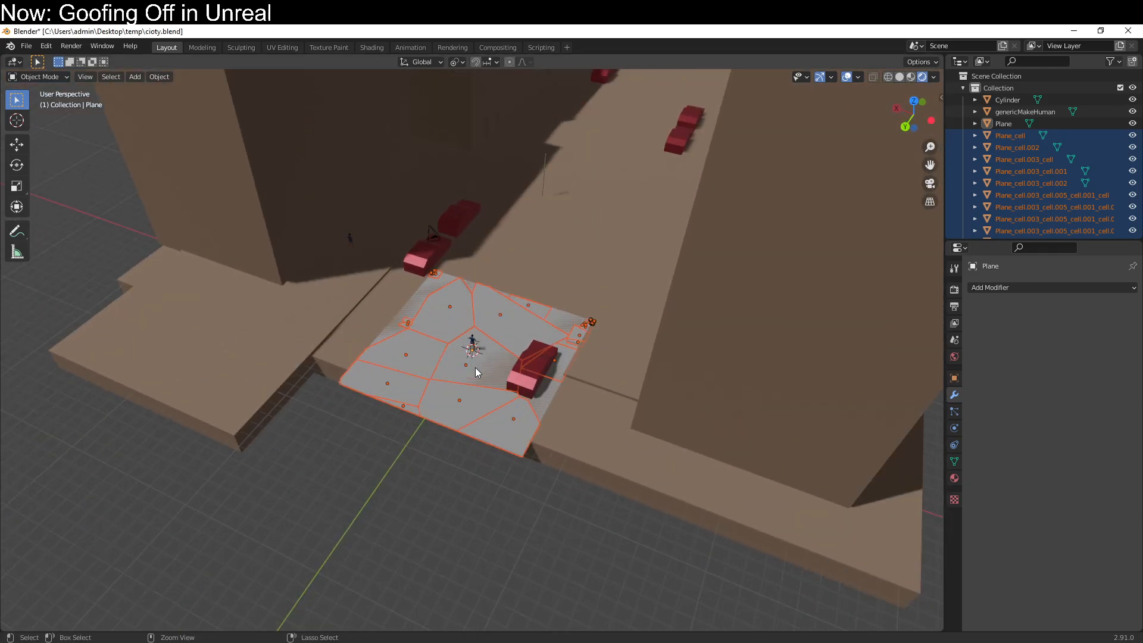
key(ctrl+z)
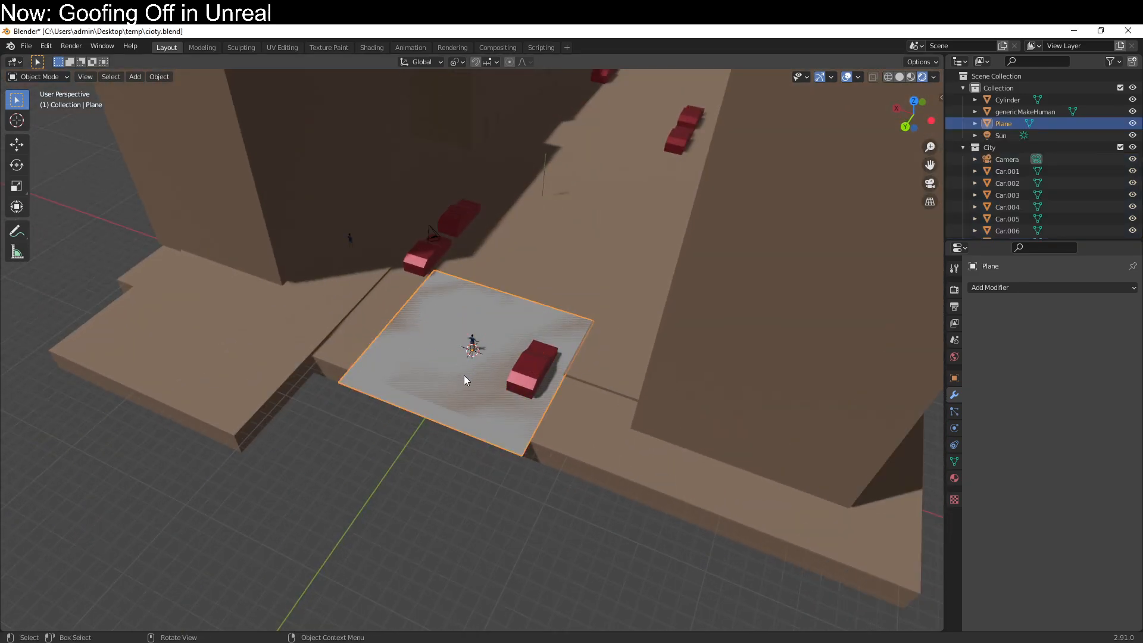
Run Cell Fracture on the subdivided plane again after changing the recursion value.
key(F3)
key(Return)
double_click(363, 414)
text(4)
key(Return)
click(429, 628)
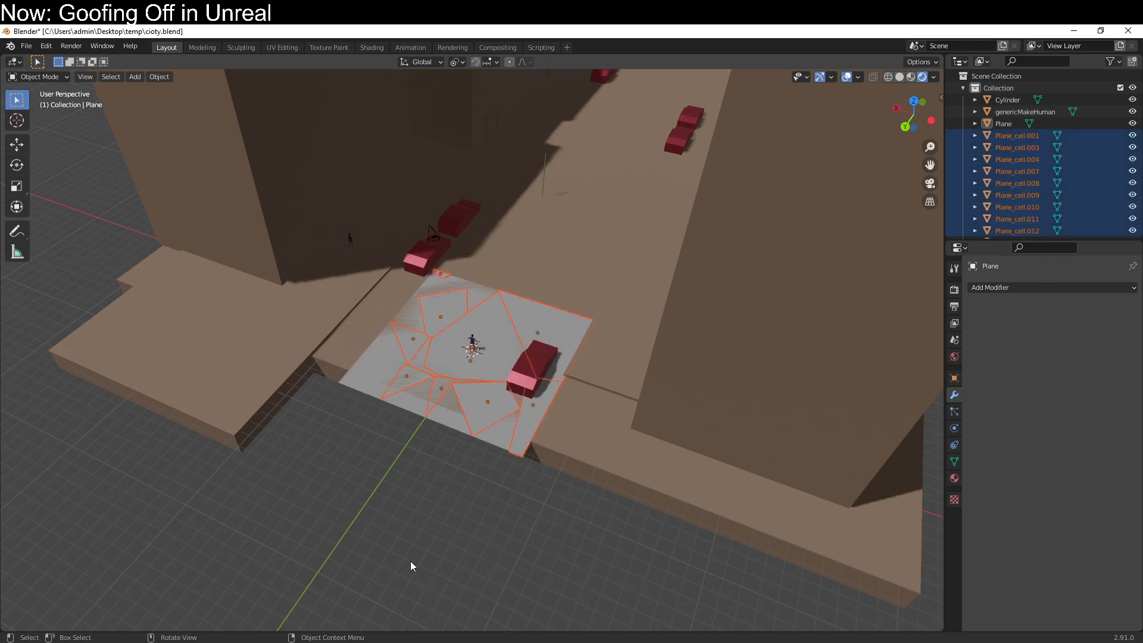
Delete the original unfractured plane lying under the fracture pieces.
middle_drag(365, 505, 522, 380)
scroll(407, 530, up, 3)
click(520, 368)
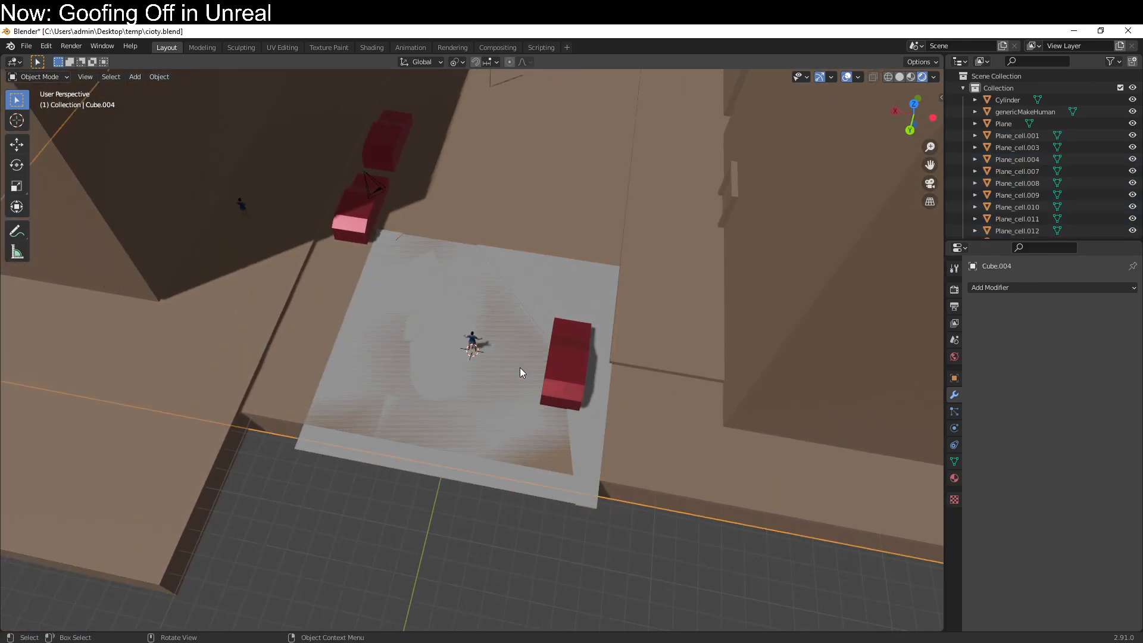
click(519, 367)
key(Tab)
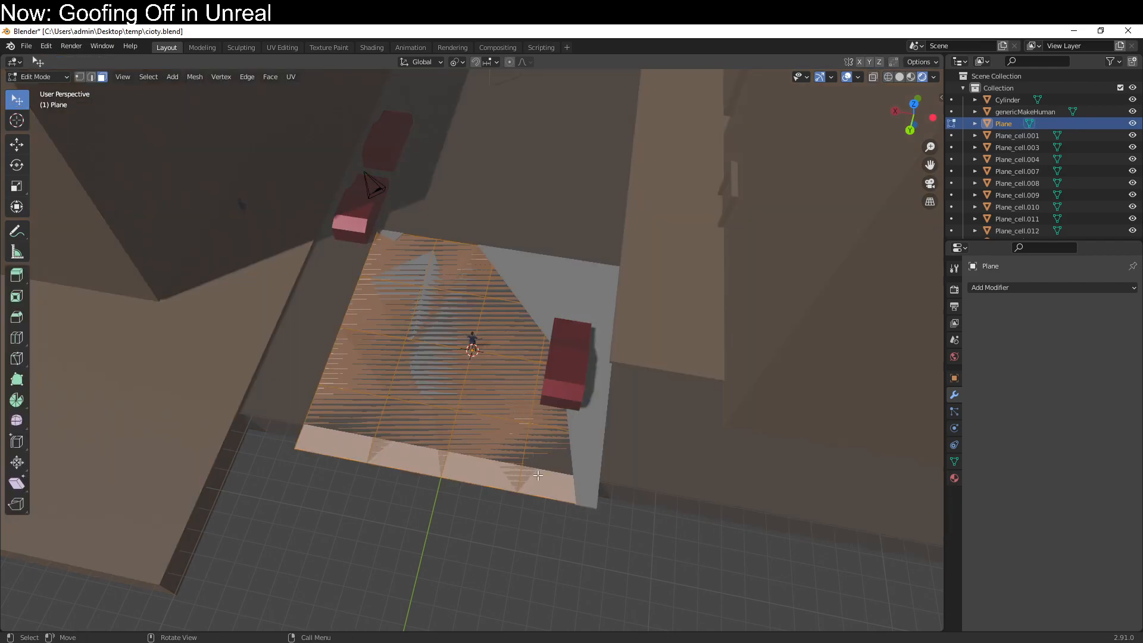
key(Tab)
key(x)
click(566, 566)
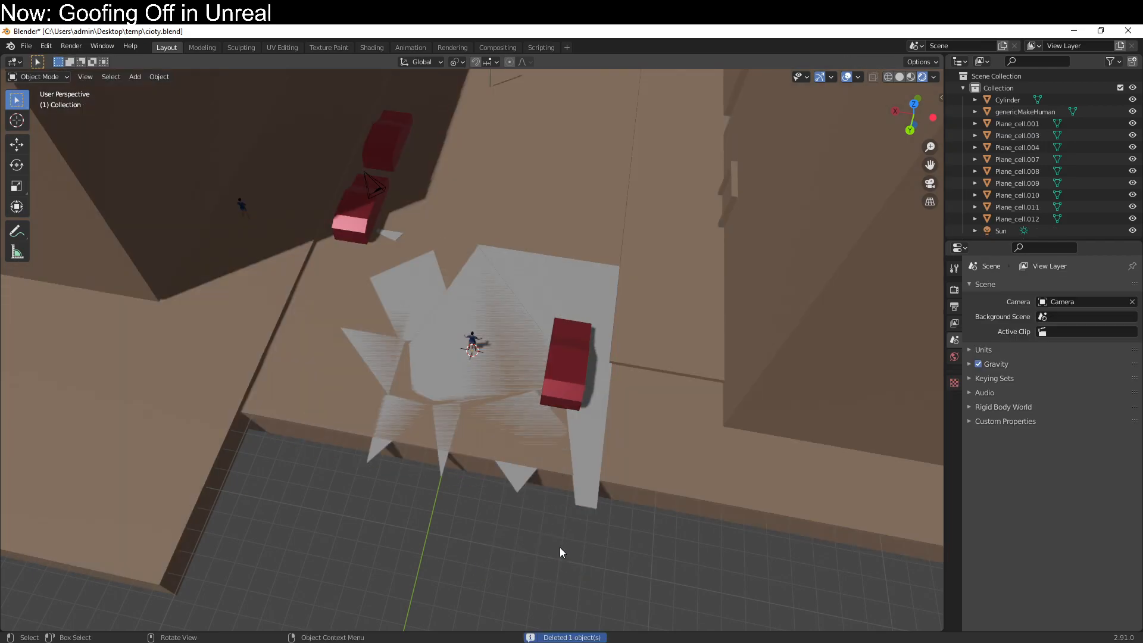
Delete the large fracture piece behind the red car.
click(497, 369)
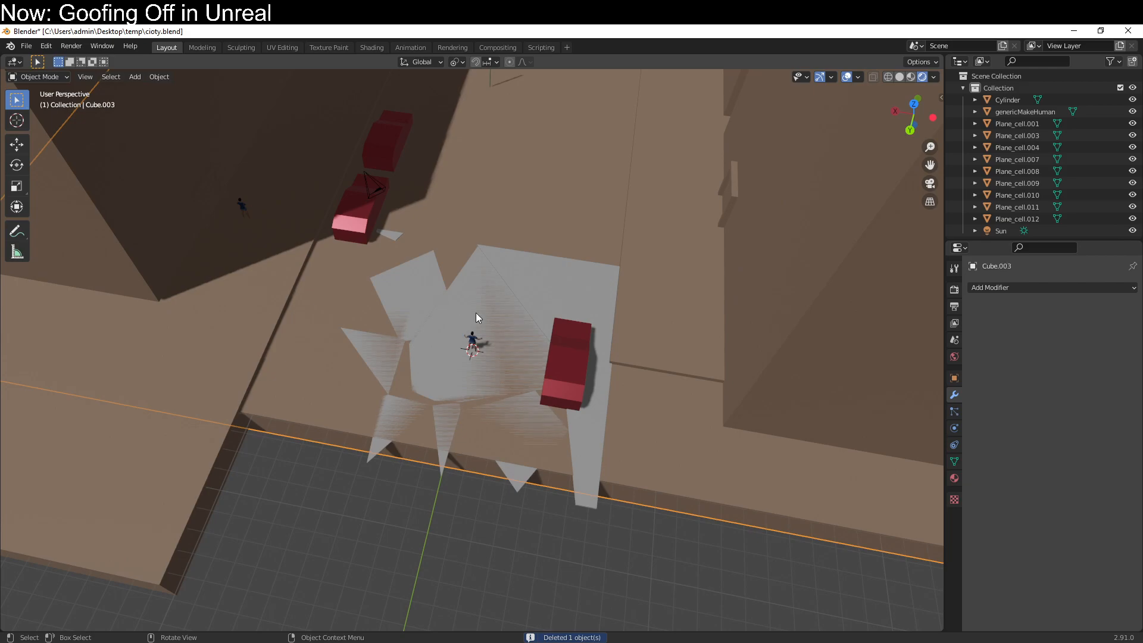
click(552, 281)
key(x)
click(608, 419)
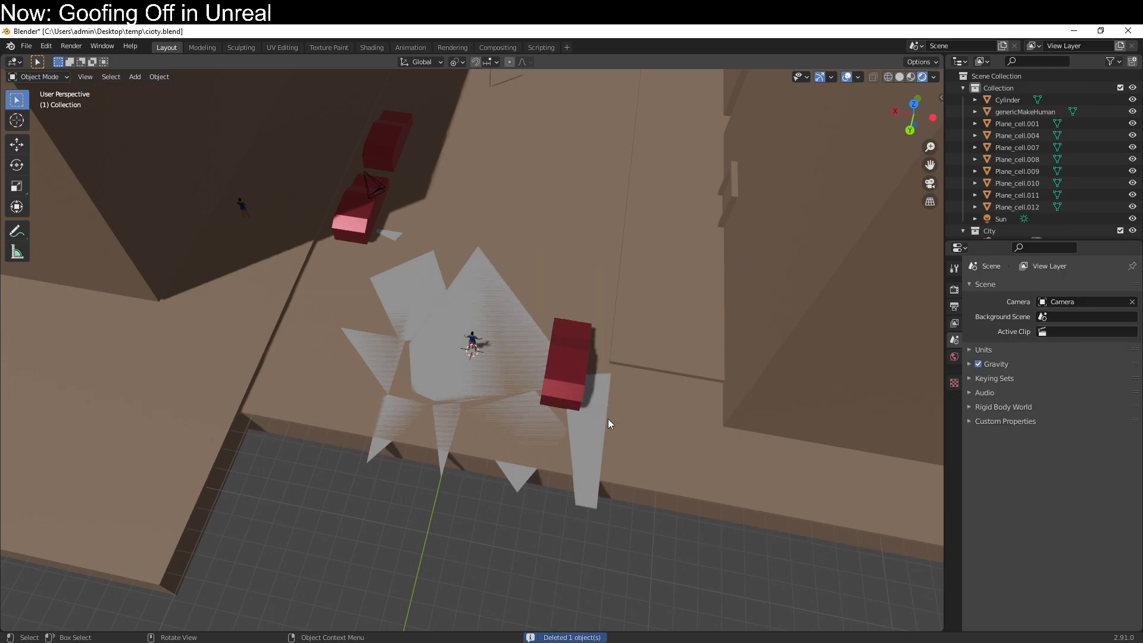
Undo the deletions and the fracture, and delete the plane from the street.
click(603, 425)
key(ctrl+z)
key(ctrl+z)
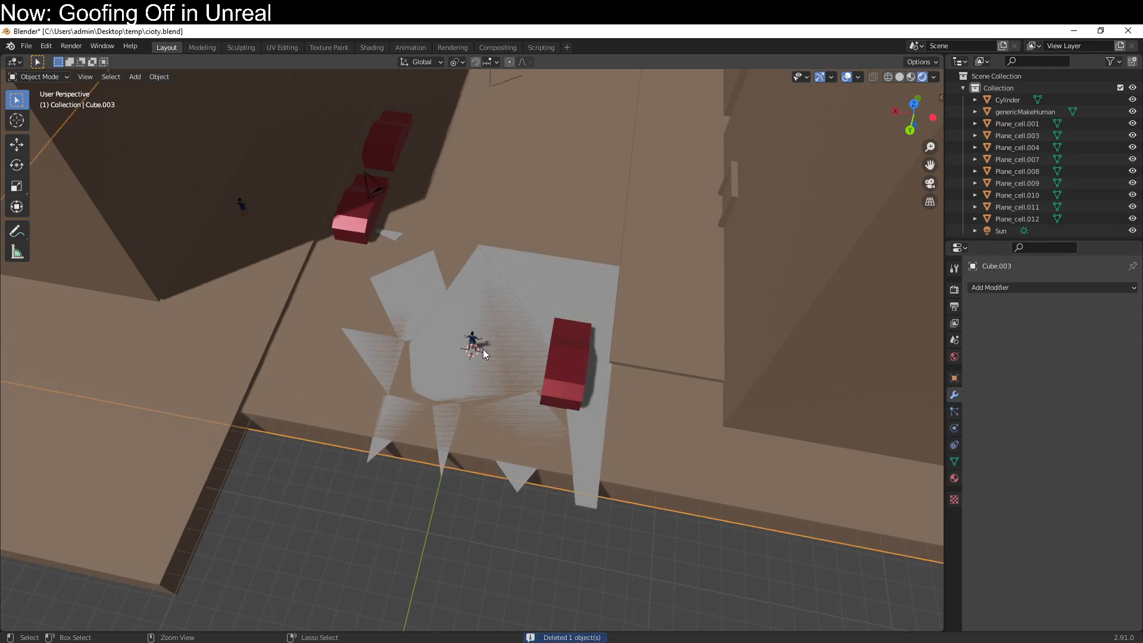
key(ctrl+z)
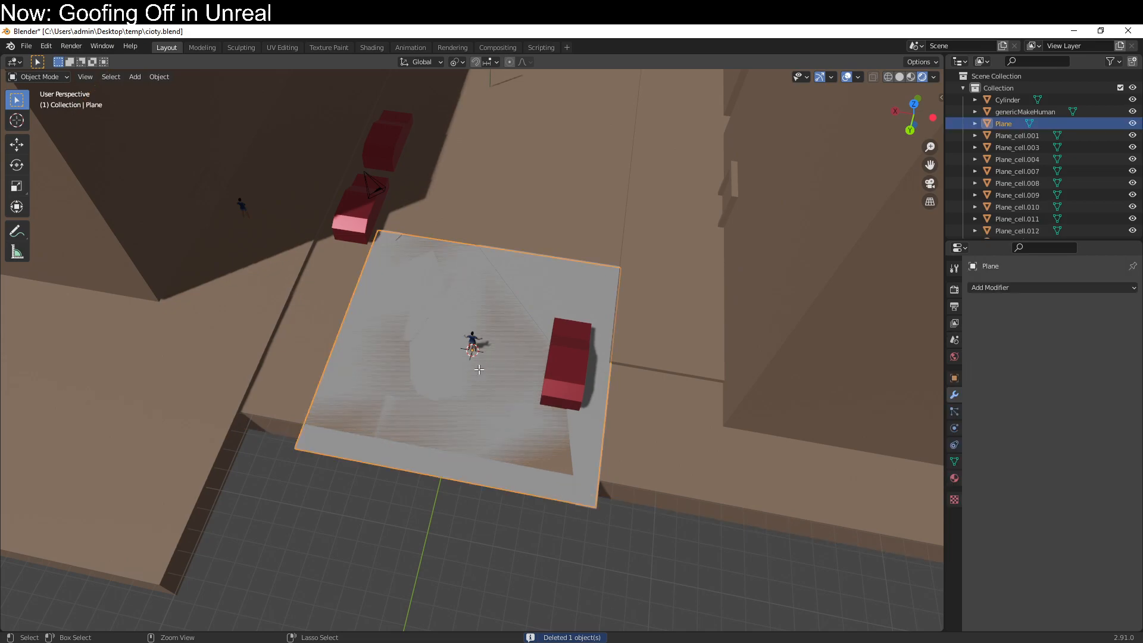
key(ctrl+z)
key(ctrl+z)
key(ctrl+z)
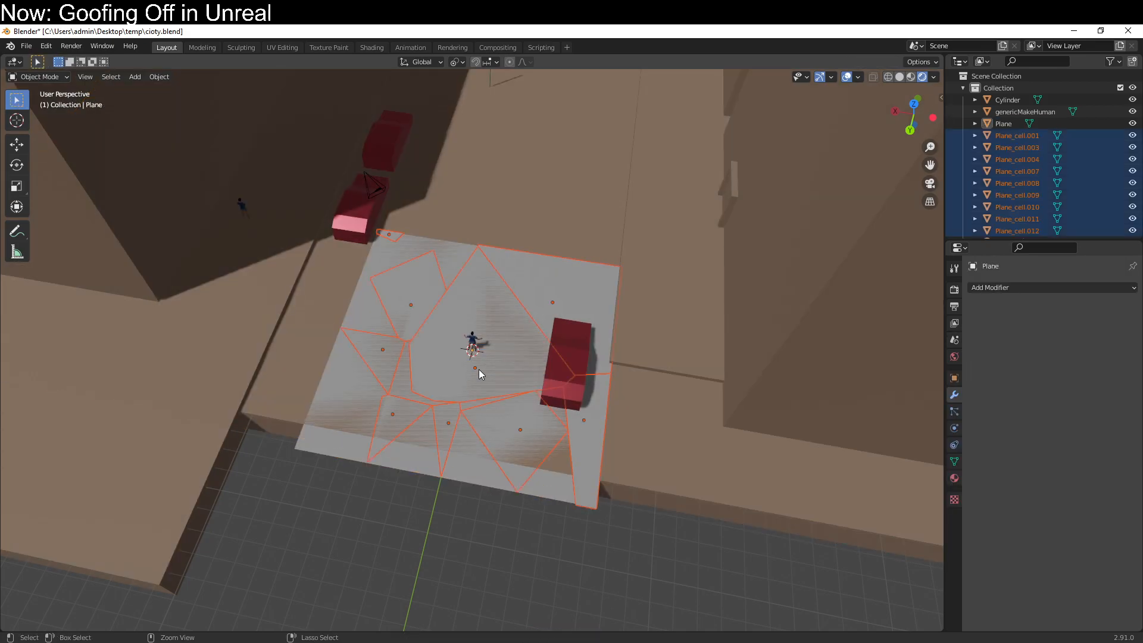
key(x)
click(478, 372)
In top view, move the human figure off the 3D cursor to a clear spot near the end of the red car.
middle_drag(484, 377, 534, 255)
scroll(533, 254, up, 4)
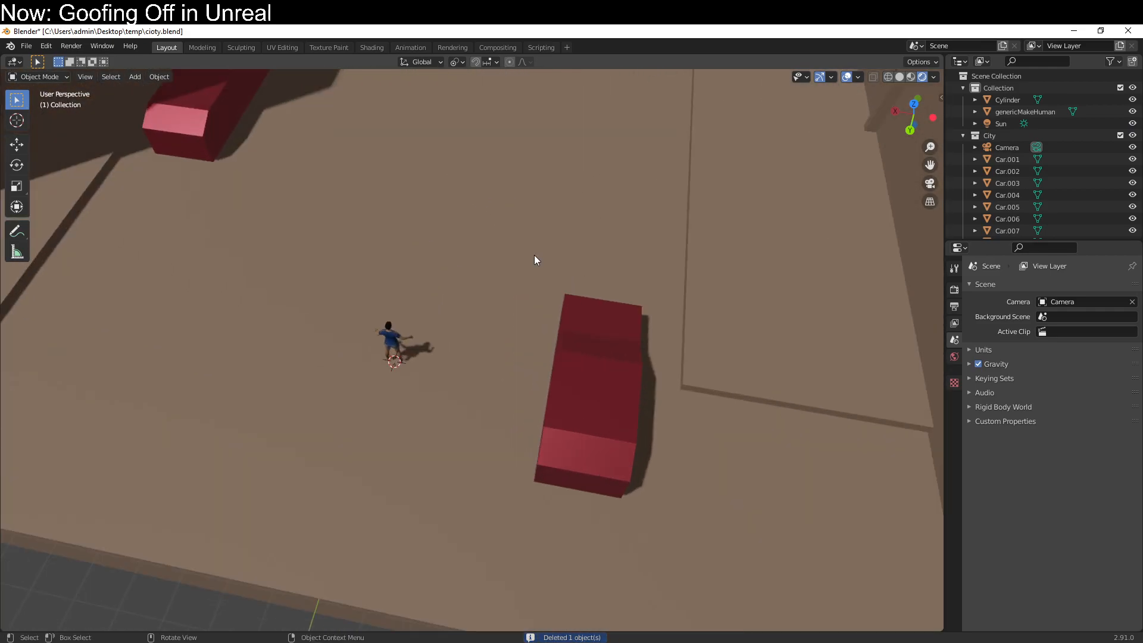
key(KP_7)
click(556, 330)
key(g)
click(496, 197)
Add a mesh plane at the 3D cursor on the street.
shift+middle_drag(714, 439, 585, 414)
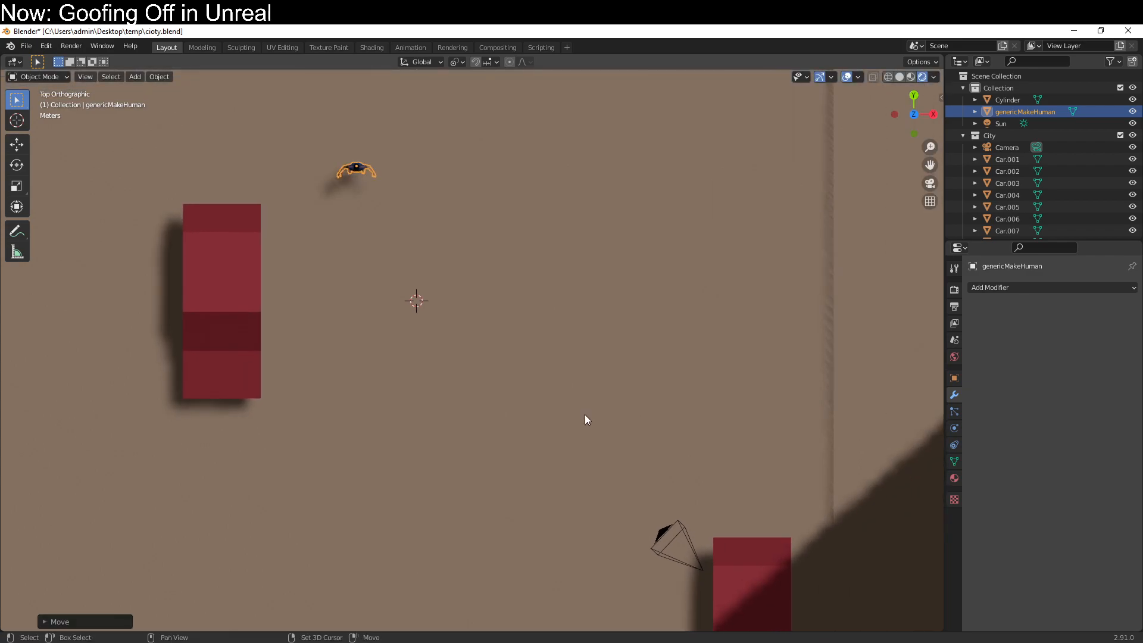
key(shift+a)
mouse_move(588, 397)
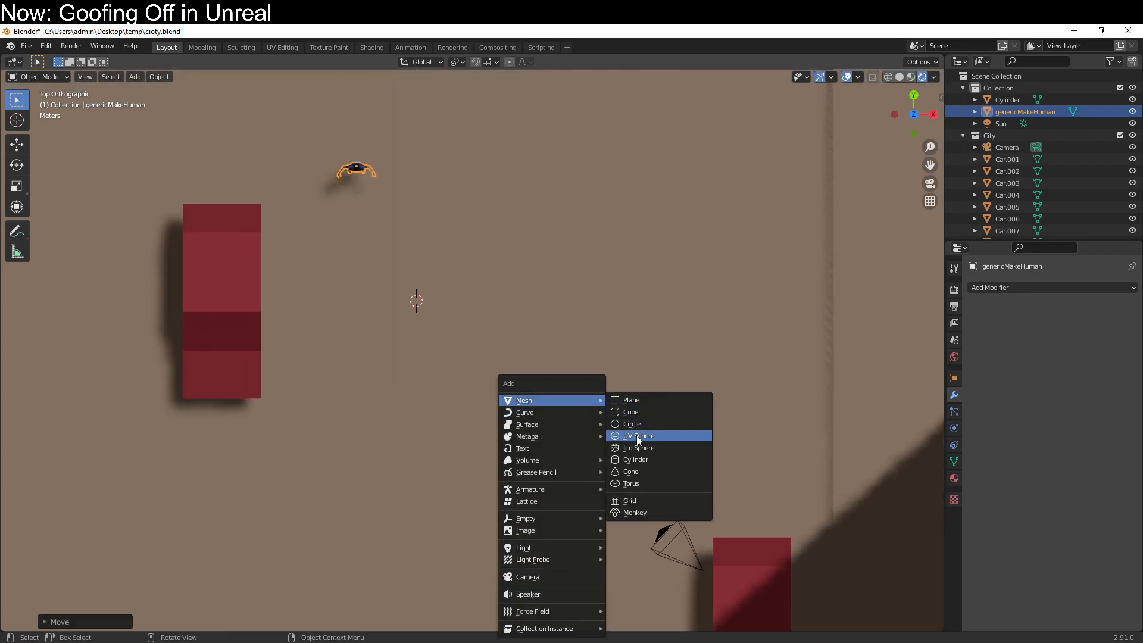
click(641, 400)
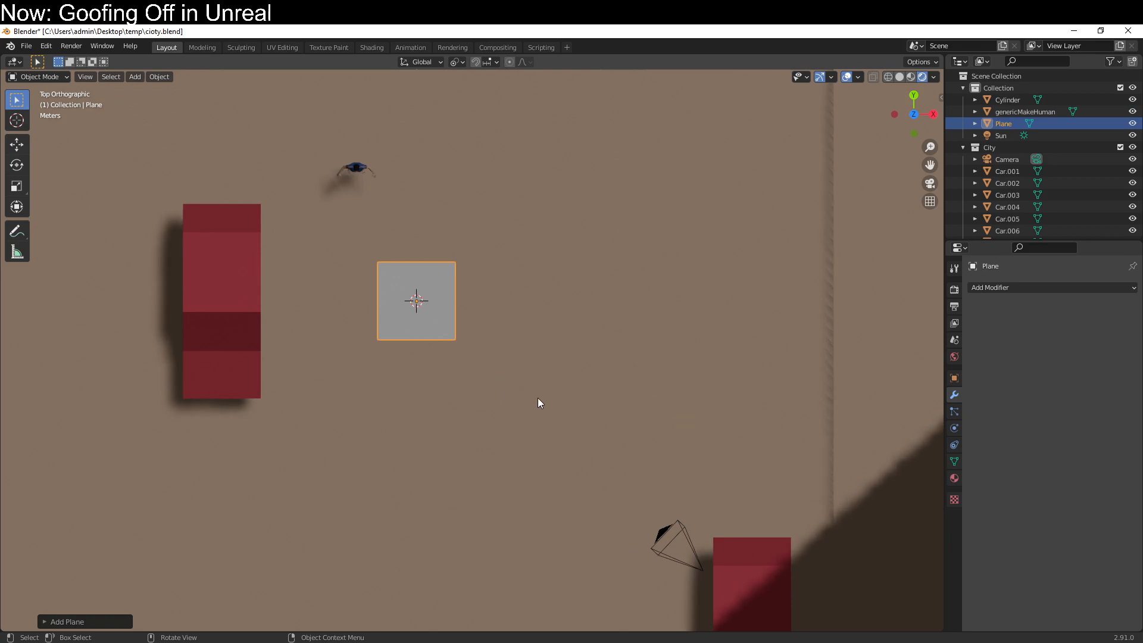
In Edit Mode, shrink the plane's face, rotate it to a tilt and move it slightly below the origin.
scroll(537, 397, up, 8)
shift+middle_drag(420, 234, 738, 467)
key(Tab)
key(s)
click(553, 346)
key(r)
click(497, 411)
key(g)
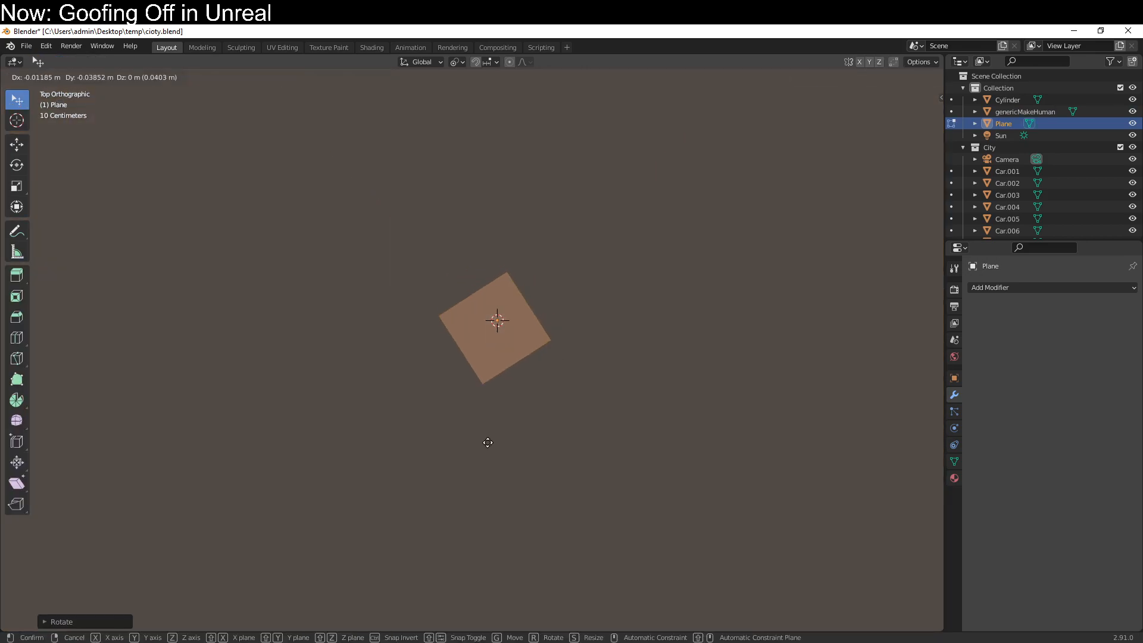
click(476, 492)
Shrink the face further to a tiny square, place it just below-left of the 3D cursor and rotate it slightly.
key(s)
click(484, 423)
key(g)
click(483, 391)
key(r)
click(436, 409)
Duplicate the tiny square face to just below-left of the first one and rotate the copy.
key(shift+d)
click(451, 457)
key(r)
click(395, 455)
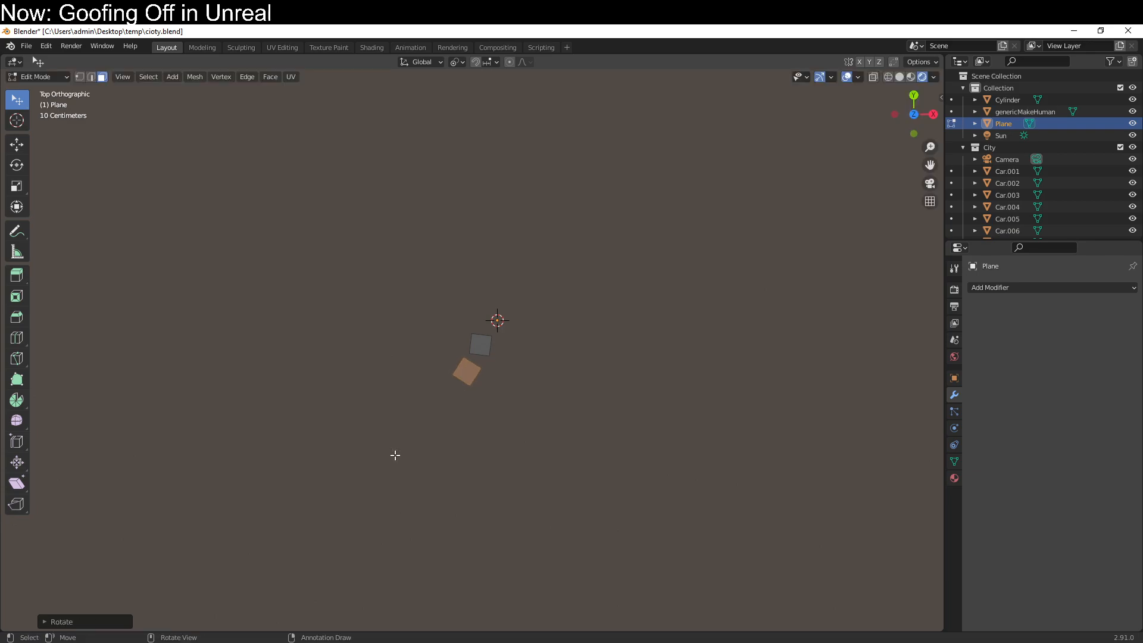
Duplicate the rotated square five more times, scattering the copies in an irregular trail running downward from the cursor.
key(shift+d)
click(448, 495)
key(shift+d)
click(423, 510)
key(shift+d)
click(442, 552)
key(shift+d)
click(407, 559)
key(shift+d)
click(422, 570)
Duplicate the topmost square about 0.155 m to its right and rotate the copy.
click(476, 357)
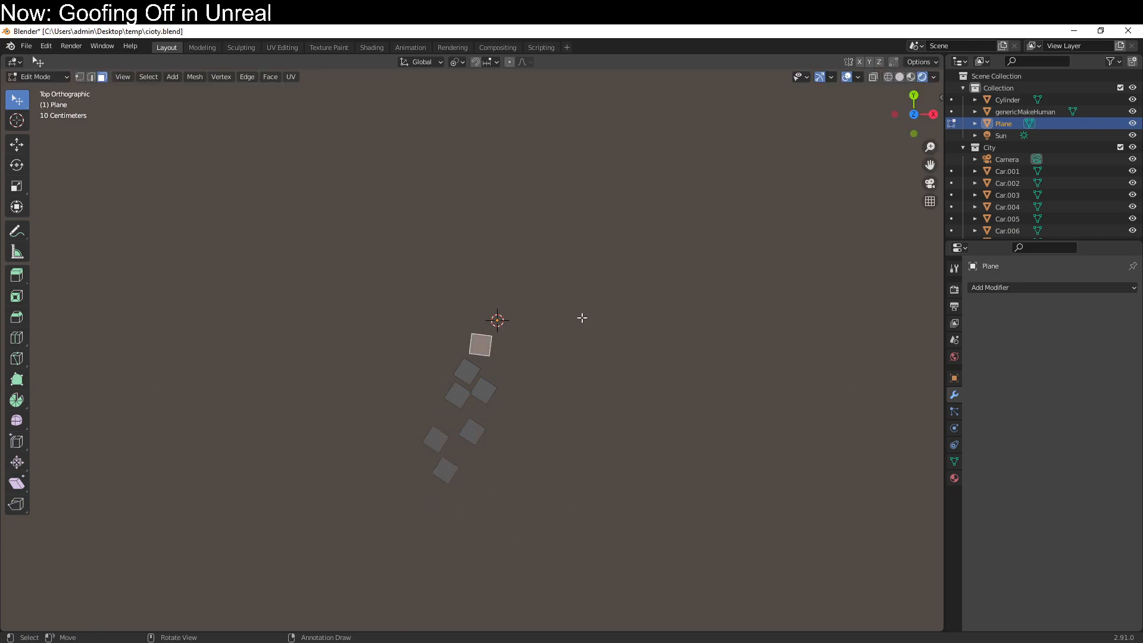
key(shift+d)
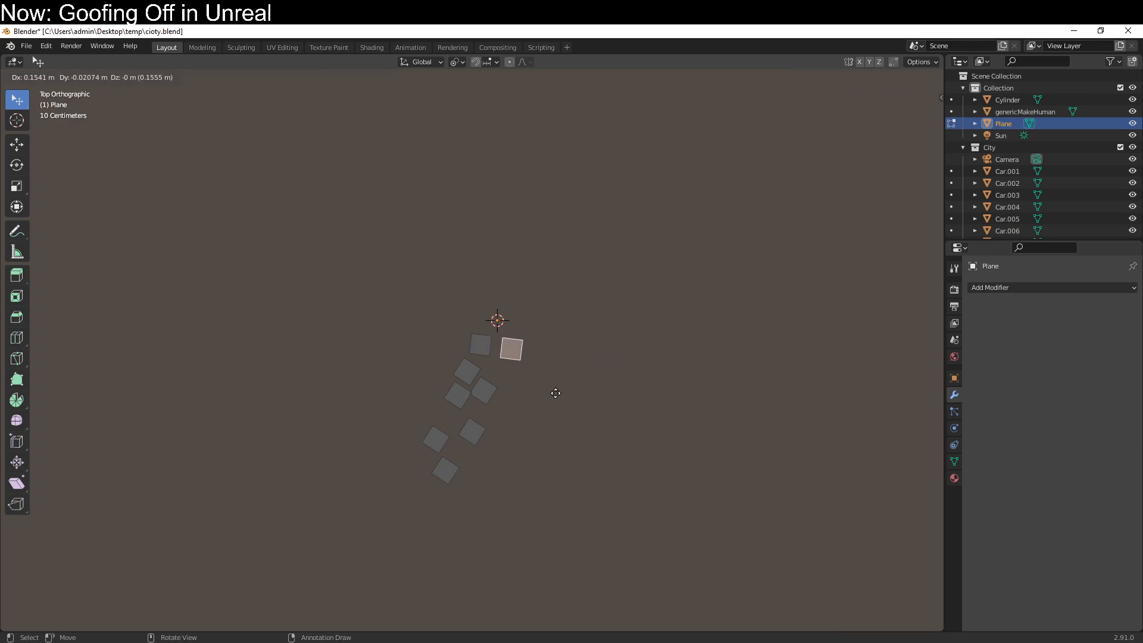
click(555, 393)
key(r)
click(561, 366)
Duplicate the newly rotated square eight times to fill out the right side and lower end of the scattered cluster.
key(shift+d)
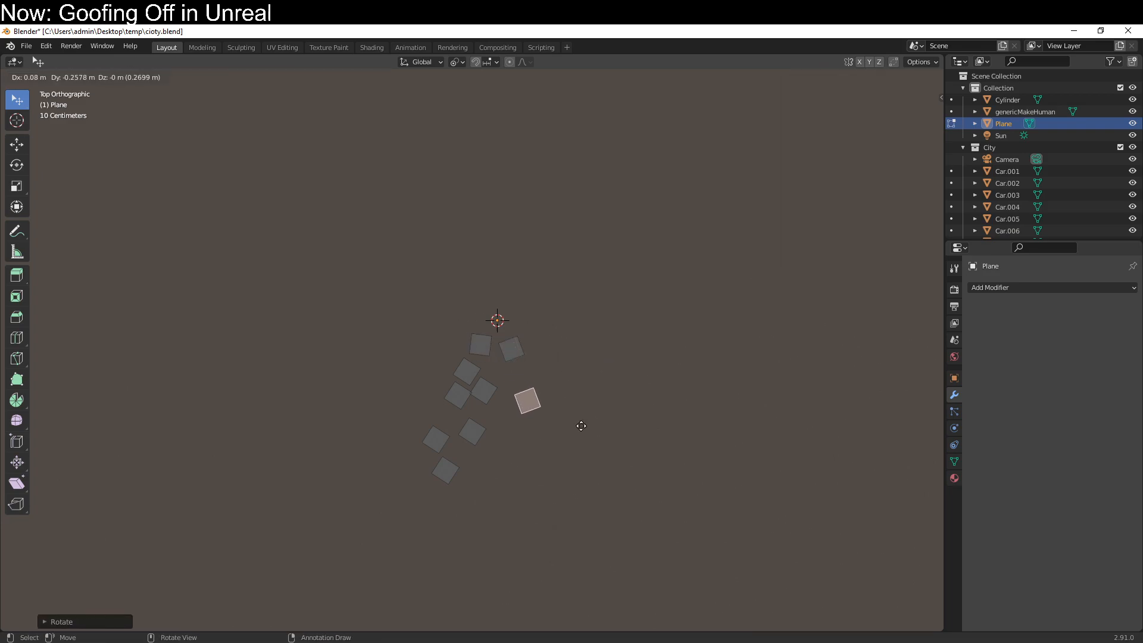
click(556, 403)
key(shift+d)
click(590, 418)
key(shift+d)
click(581, 454)
key(shift+d)
click(548, 489)
key(shift+d)
click(573, 501)
key(shift+d)
click(530, 527)
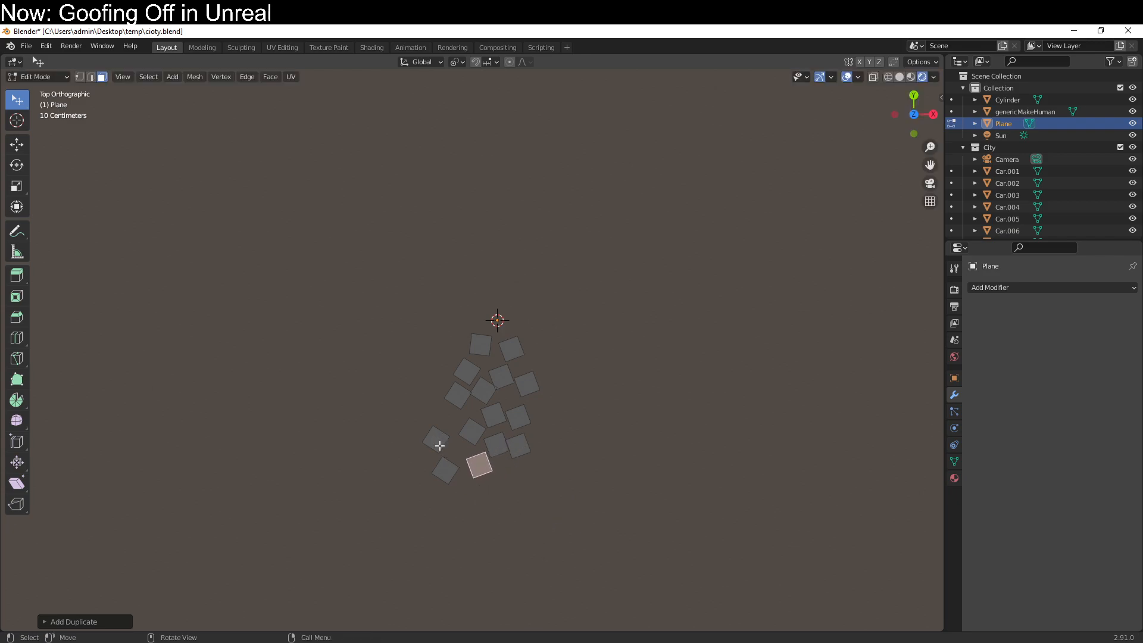
key(shift+d)
click(631, 470)
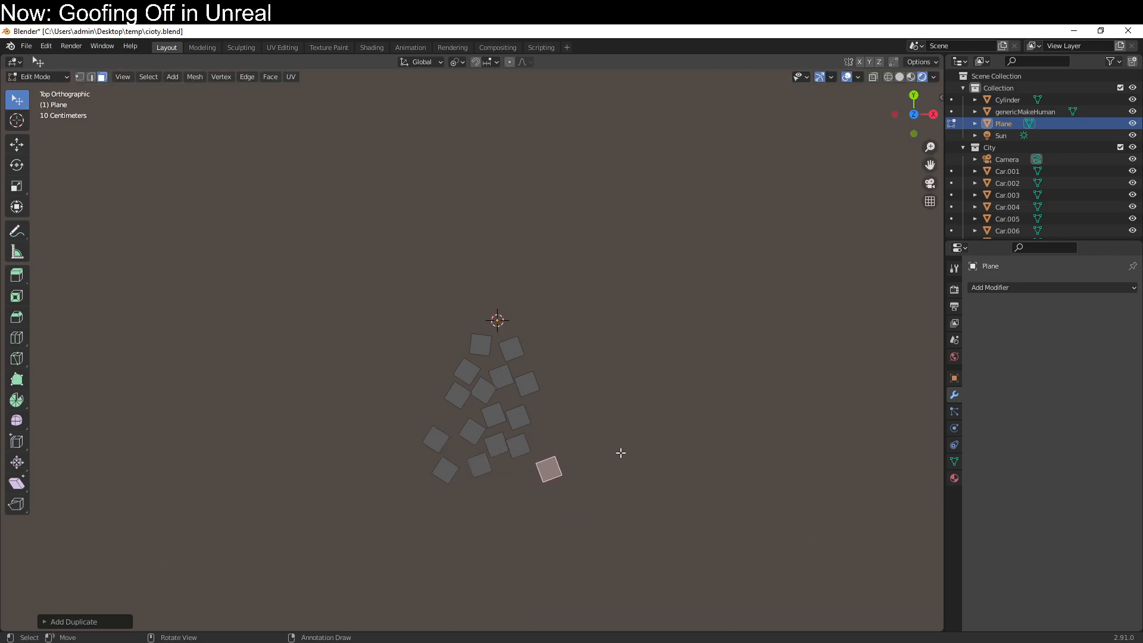
Move the square at the cluster's right edge inward and shift an upper-left square slightly to the right.
click(529, 386)
key(g)
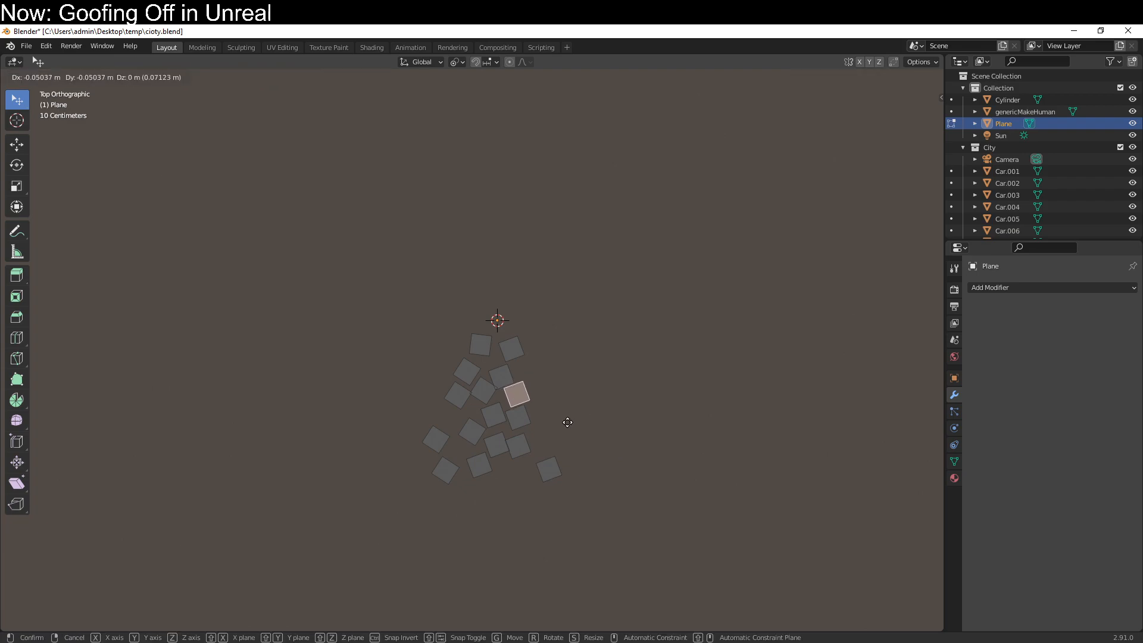
click(566, 419)
click(476, 373)
key(g)
click(488, 373)
Move the upper-left square nearest the 3D cursor slightly right and down, and rotate it.
click(485, 344)
key(g)
click(502, 351)
key(r)
click(469, 436)
In the right side view, enable proportional editing and change to vertex selection.
middle_drag(518, 493, 613, 471)
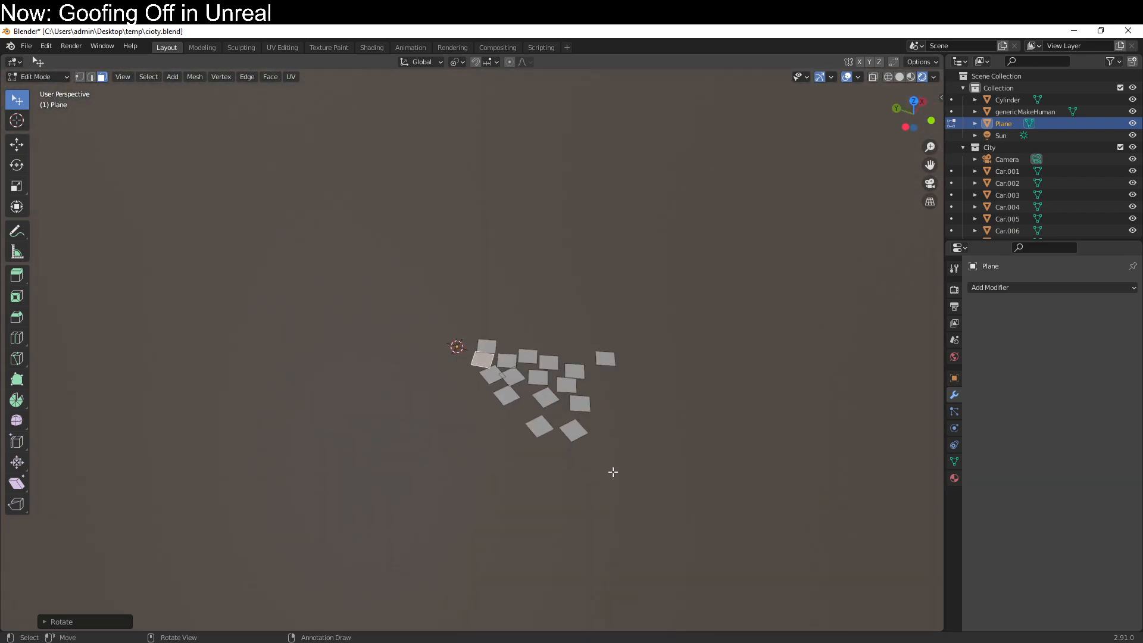
key(KP_3)
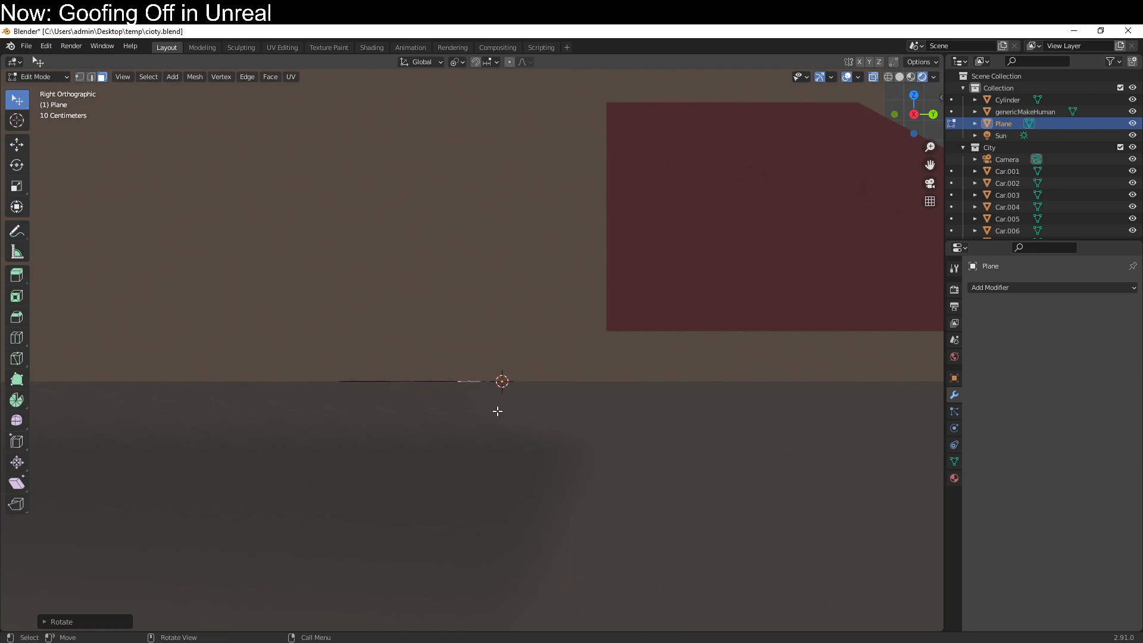
scroll(510, 427, up, 8)
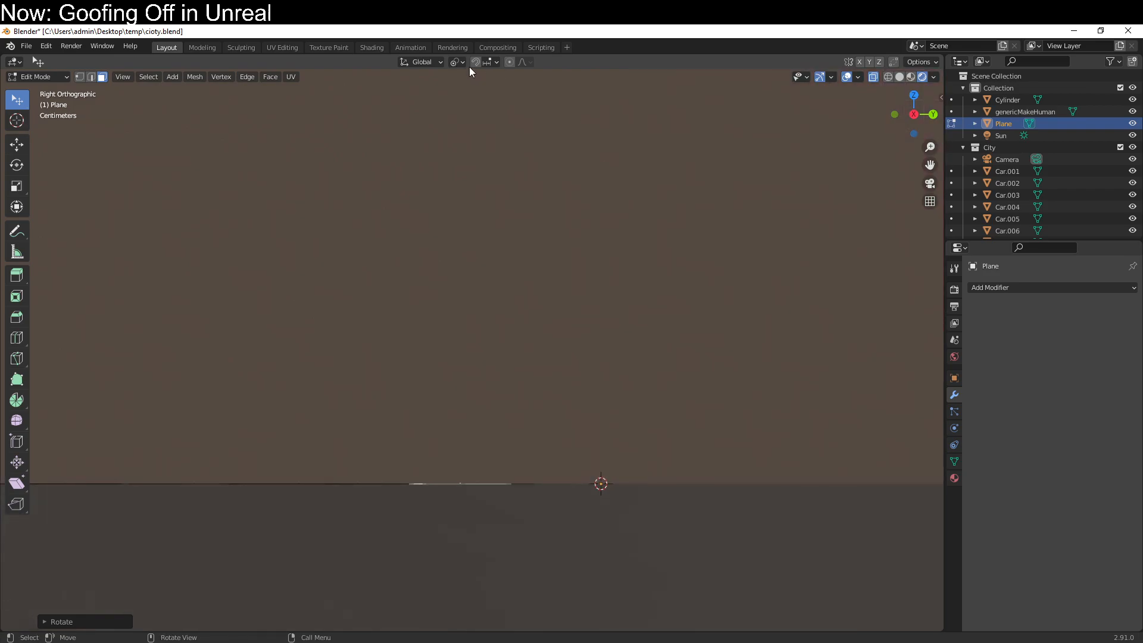
click(509, 61)
shift+middle_drag(434, 466, 480, 449)
click(79, 77)
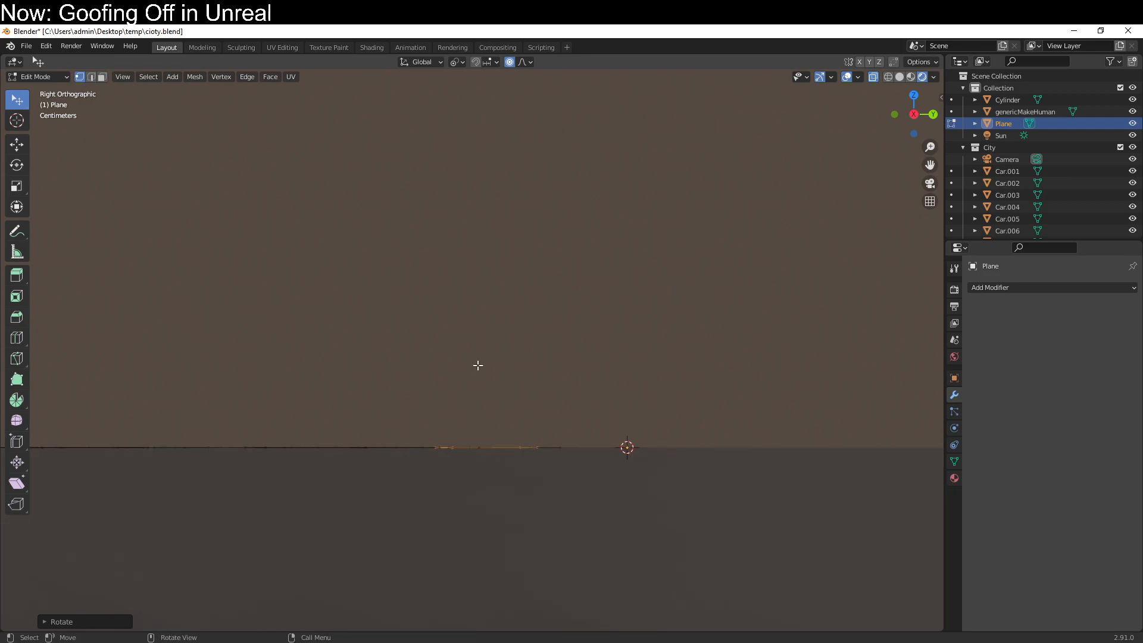
click(517, 448)
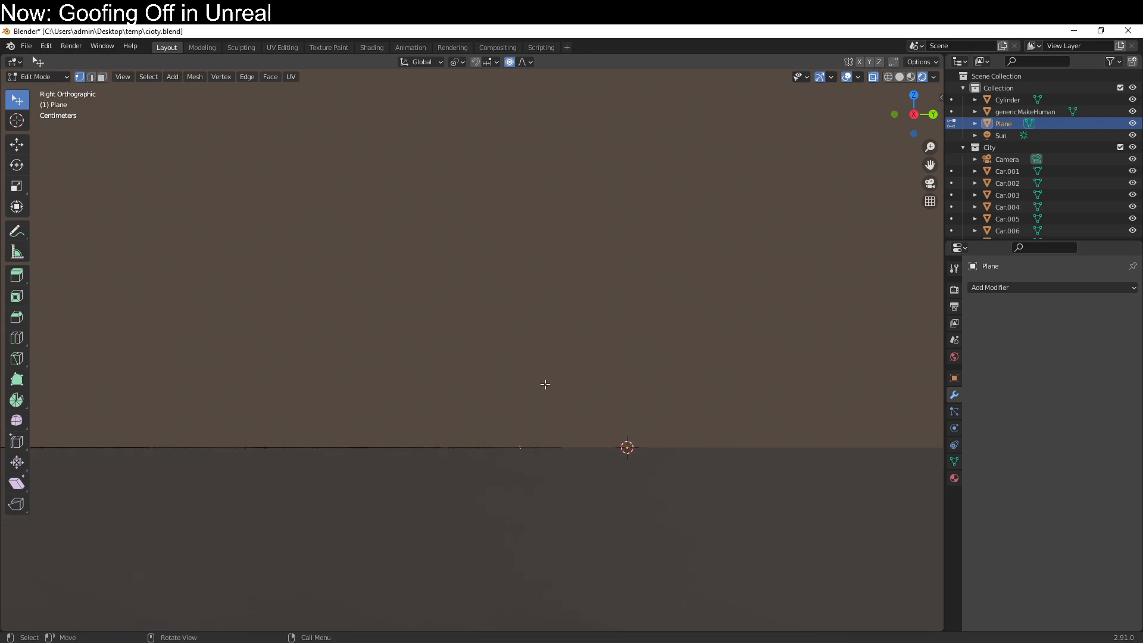
click(459, 62)
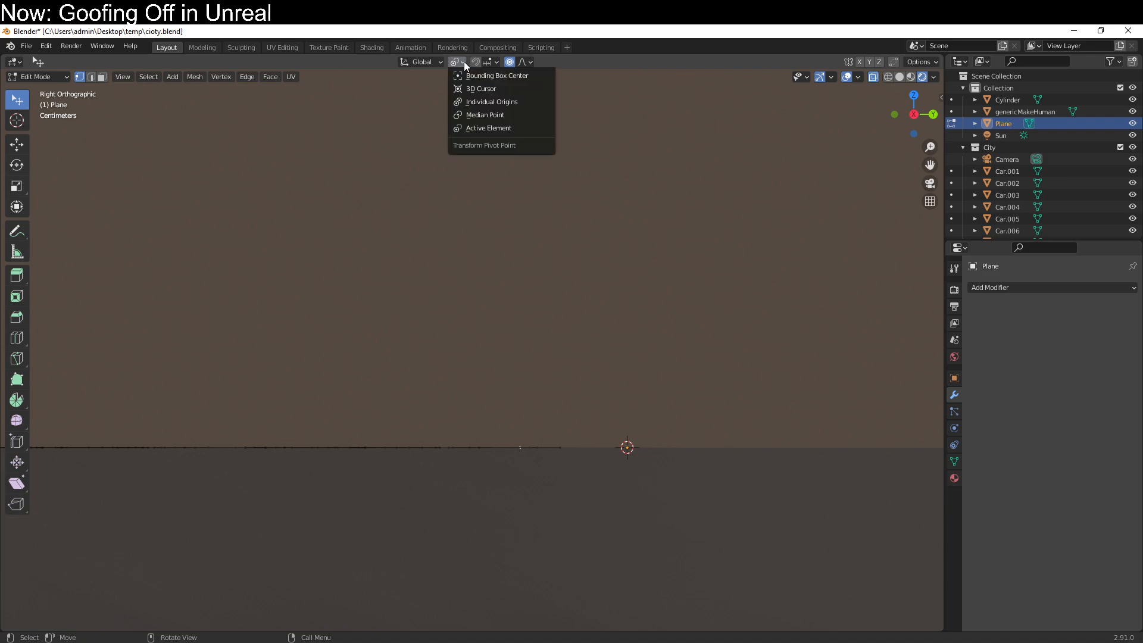
click(441, 63)
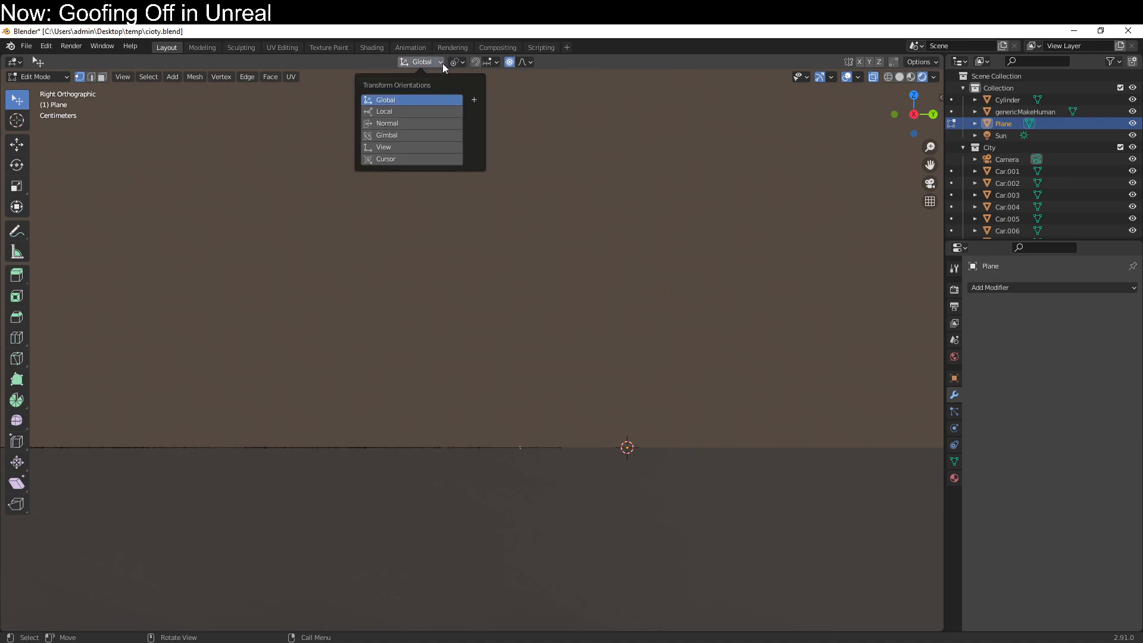
click(383, 147)
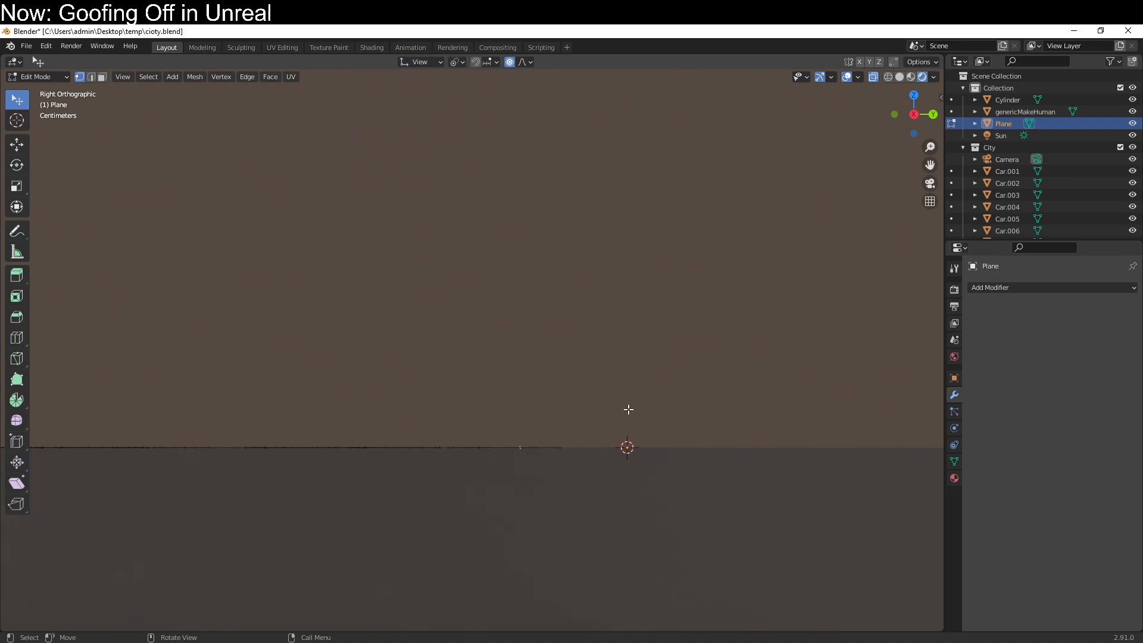
key(g)
scroll(625, 452, down, 5)
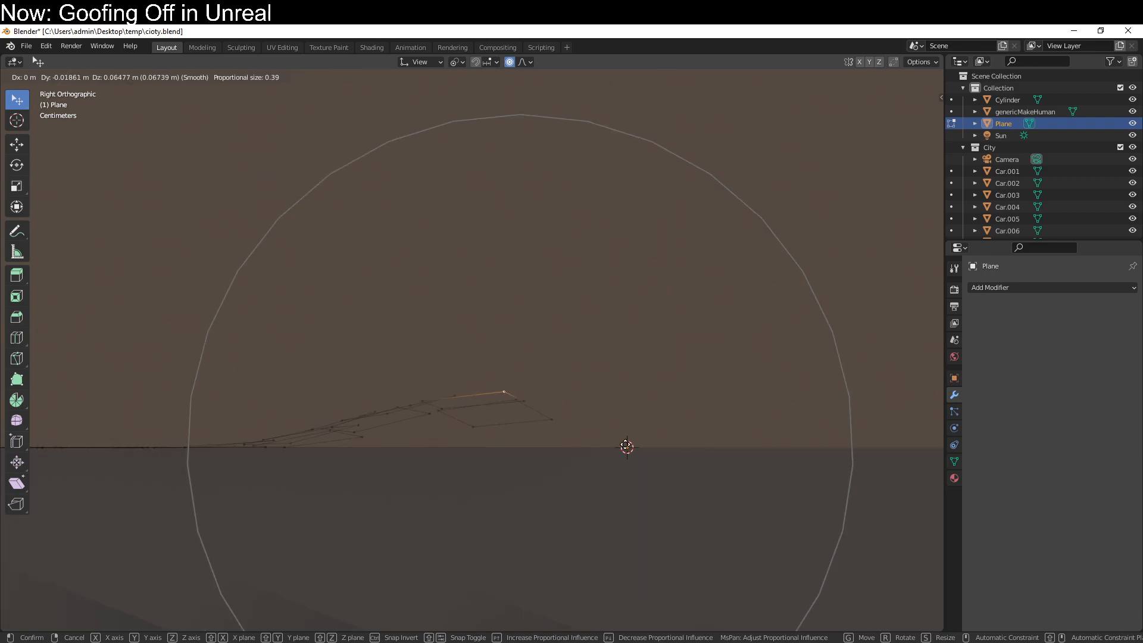
key(Escape)
click(283, 446)
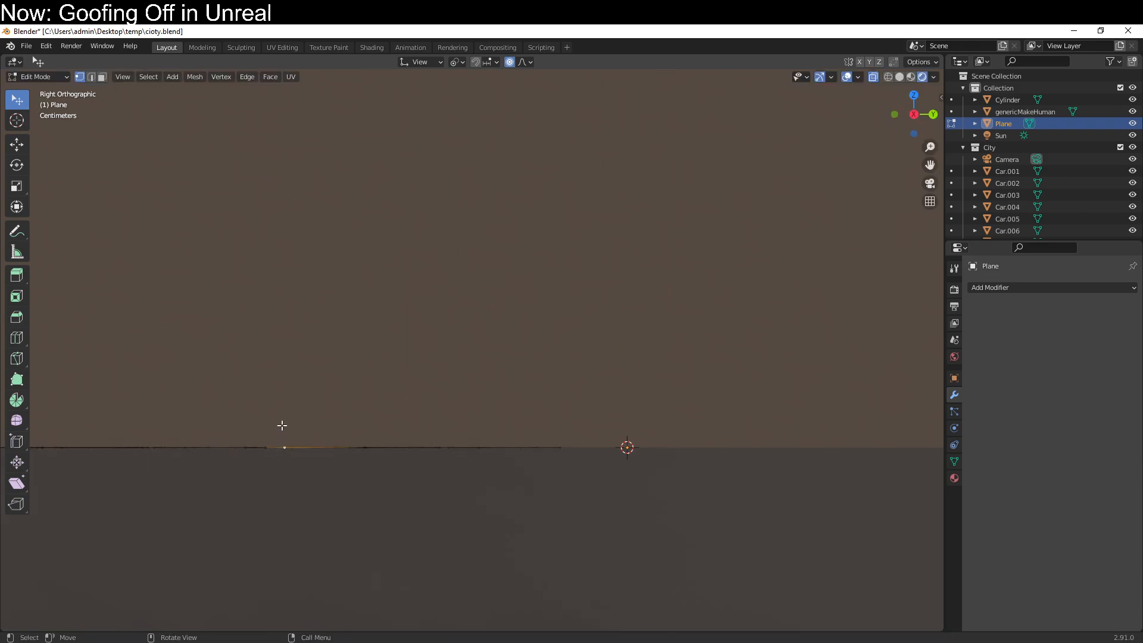
key(g)
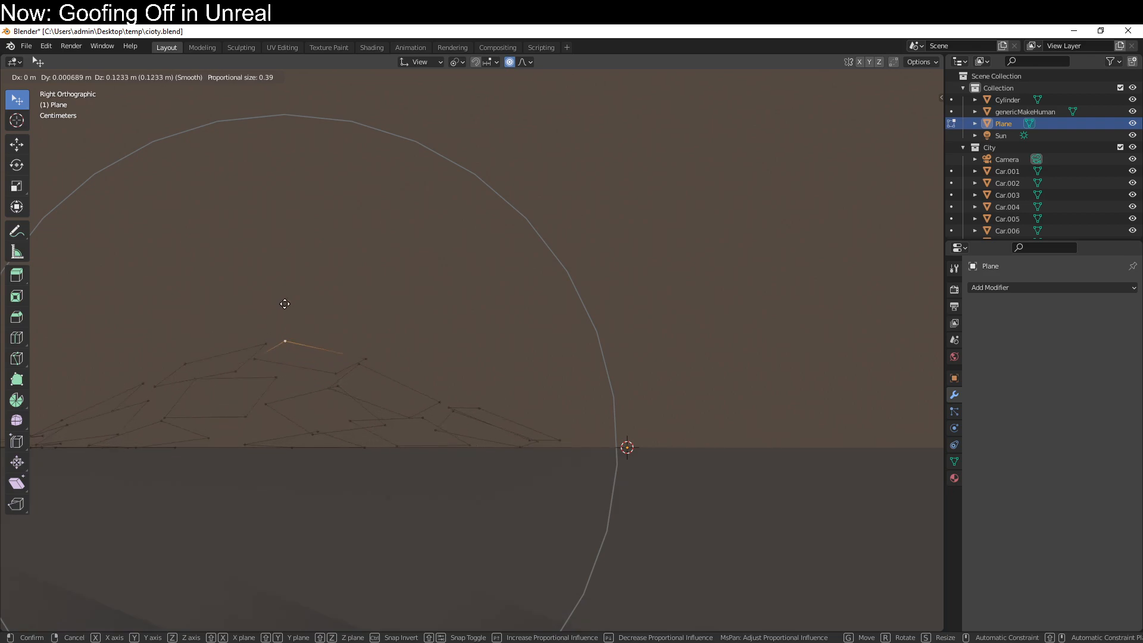
key(Escape)
Set the transform orientation to Global and make proportional editing project from the view.
shift+middle_drag(328, 293, 523, 286)
click(419, 61)
click(418, 97)
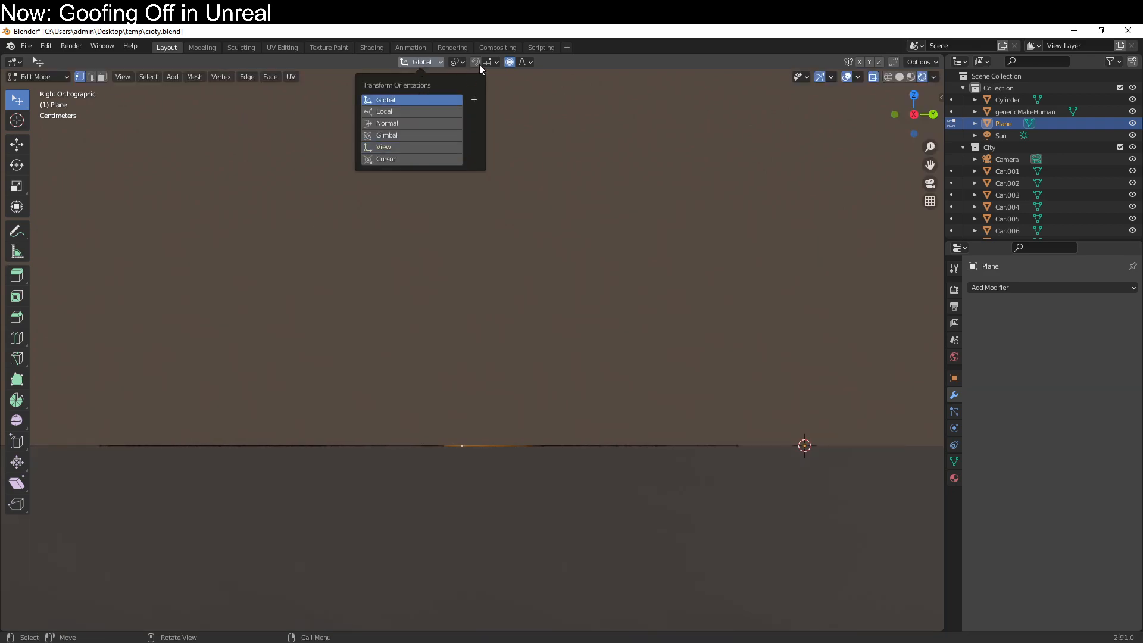
click(530, 63)
click(472, 97)
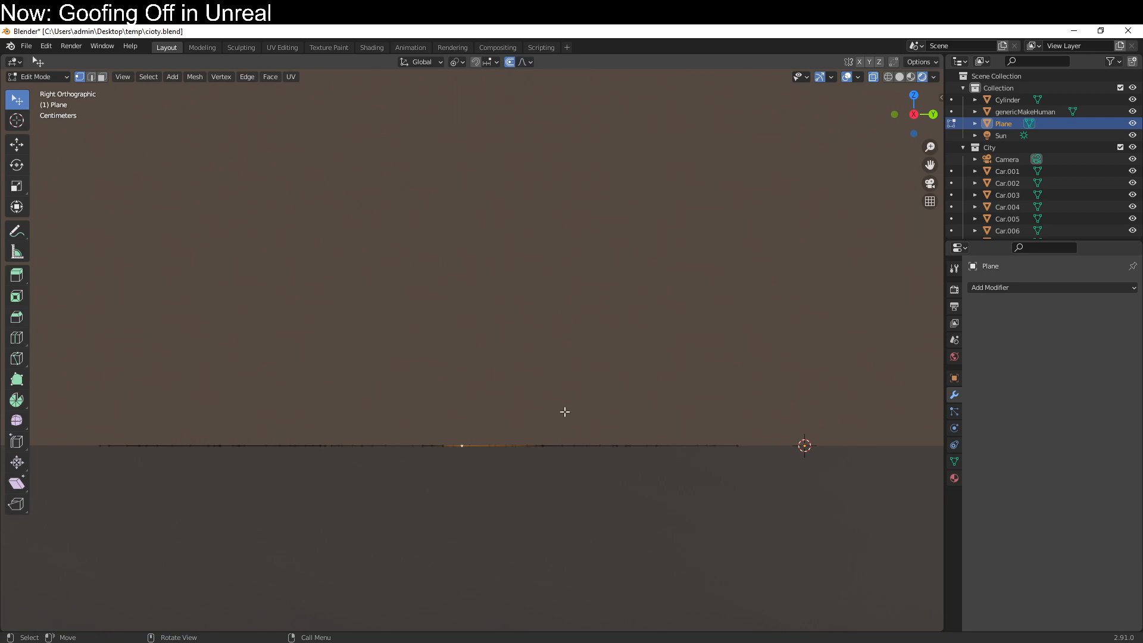
Try to raise a vertex near the middle of the cluster about 0.08 m with a proportional size of 0.47.
key(g)
scroll(448, 488, down, 1)
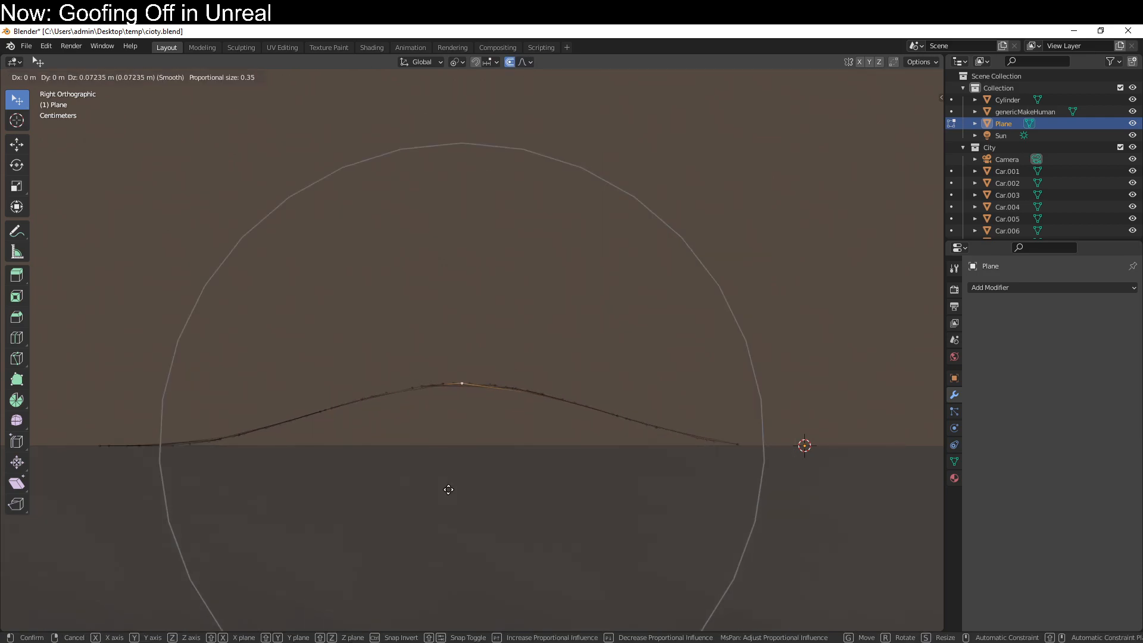
right_click(458, 489)
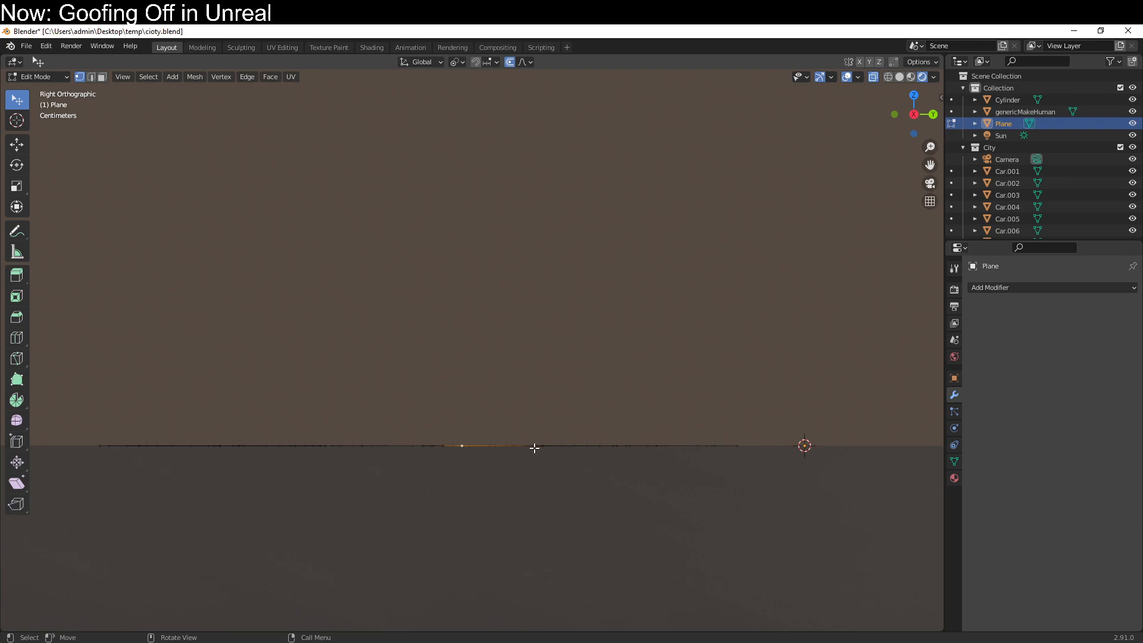
click(529, 446)
key(g)
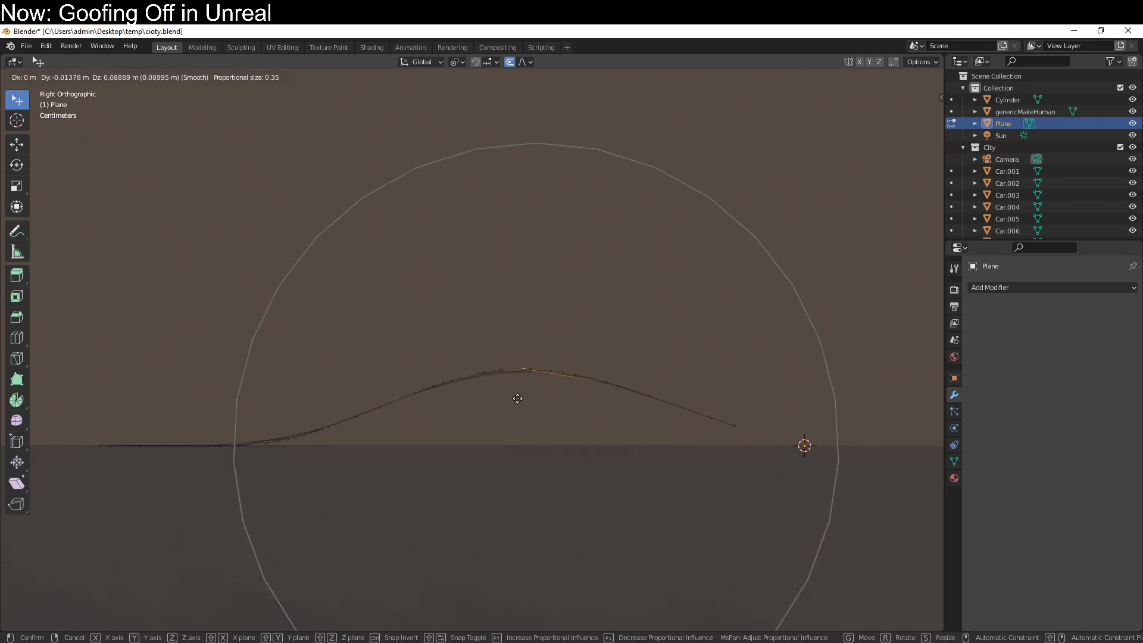
scroll(518, 398, down, 3)
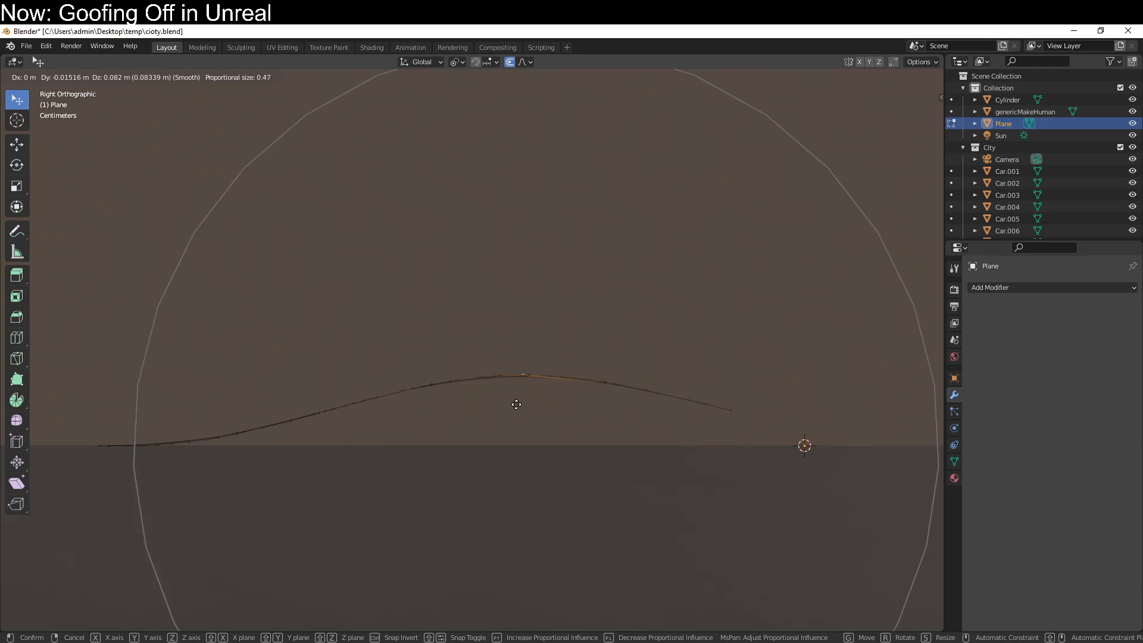
click(516, 404)
mouse_move(516, 403)
middle_down()
mouse_move(512, 484)
mouse_move(498, 485)
mouse_move(465, 429)
mouse_move(524, 403)
middle_up()
scroll(497, 484, down, 4)
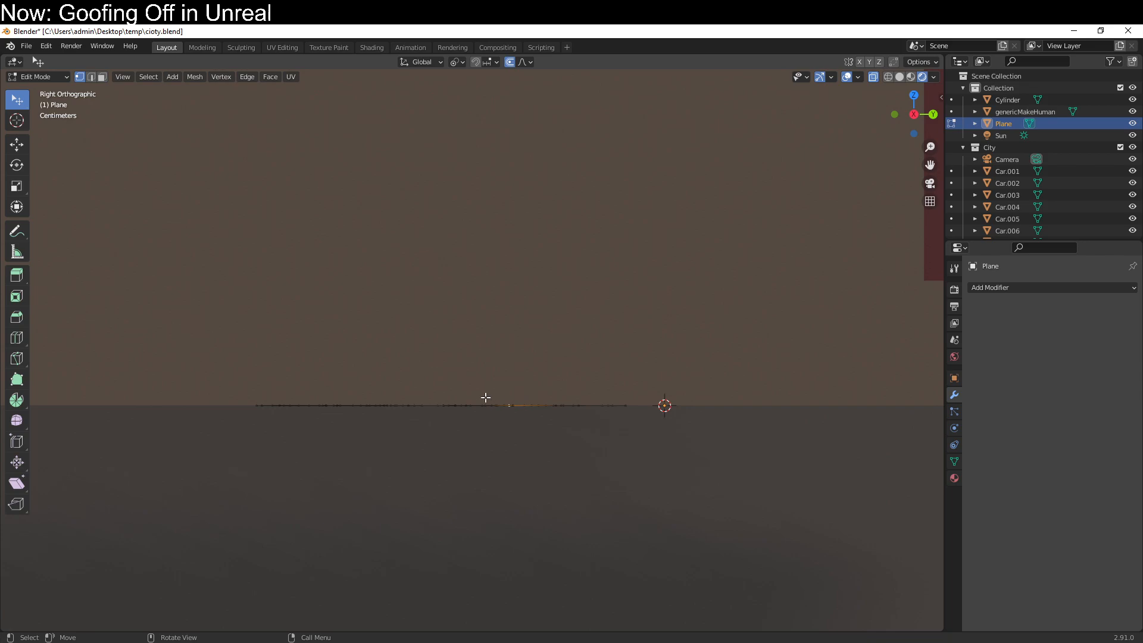
Raise the cluster's outer part into a smooth curve by moving it about 0.077 m up with a proportional size of 0.62.
key(g)
scroll(403, 413, up, 2)
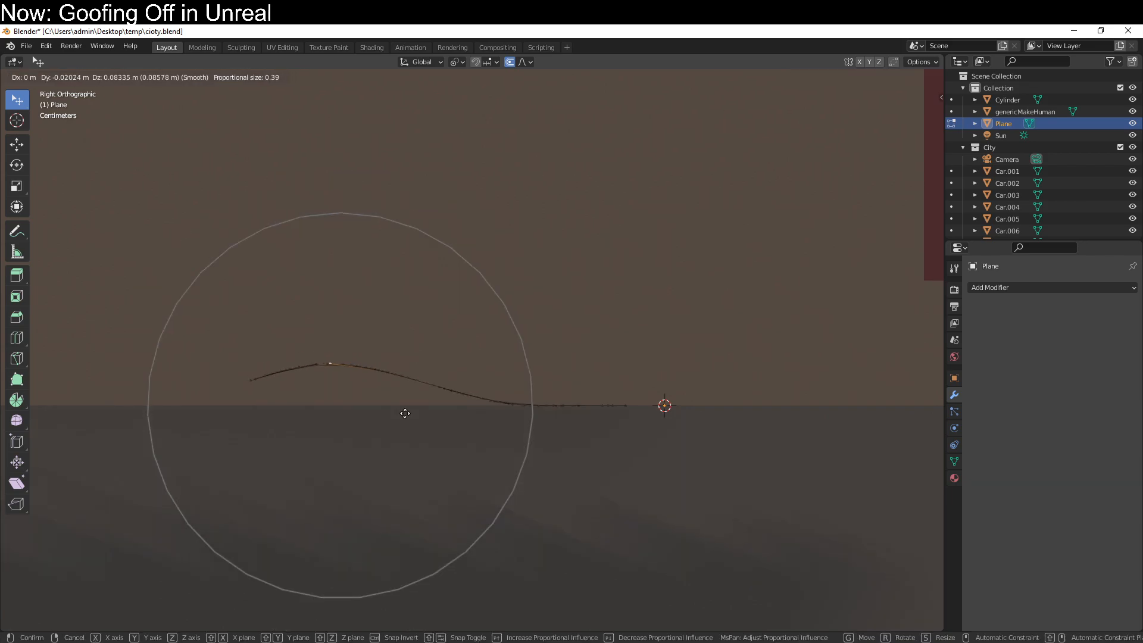
scroll(401, 416, down, 4)
scroll(402, 416, down, 1)
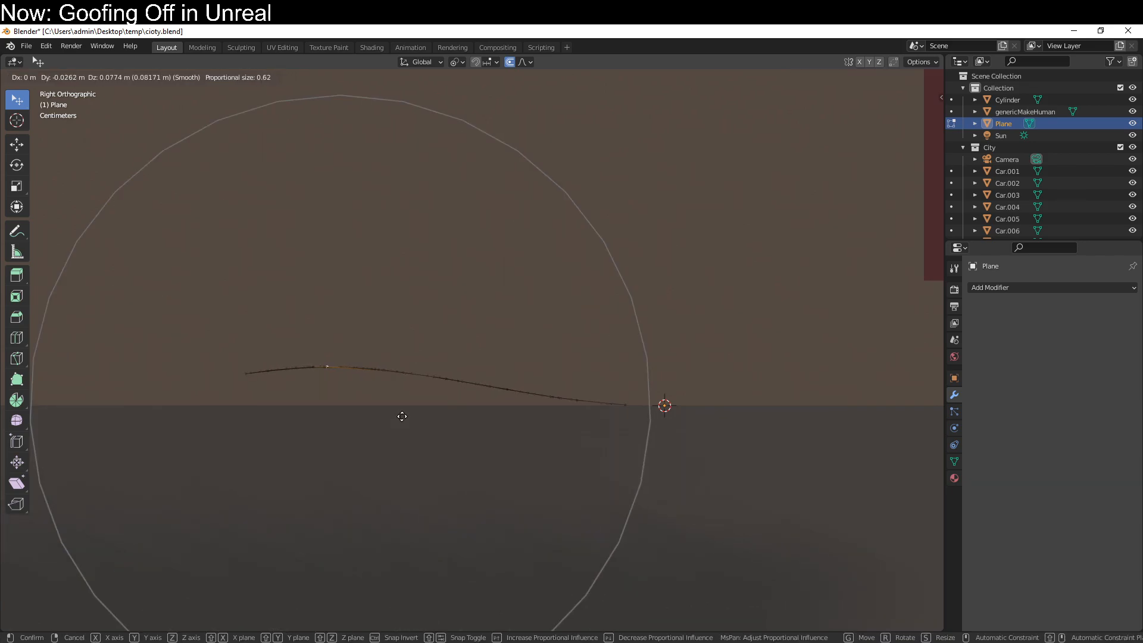
click(401, 415)
Assign the existing Green material to the squares and return to Object Mode.
middle_drag(402, 410, 377, 474)
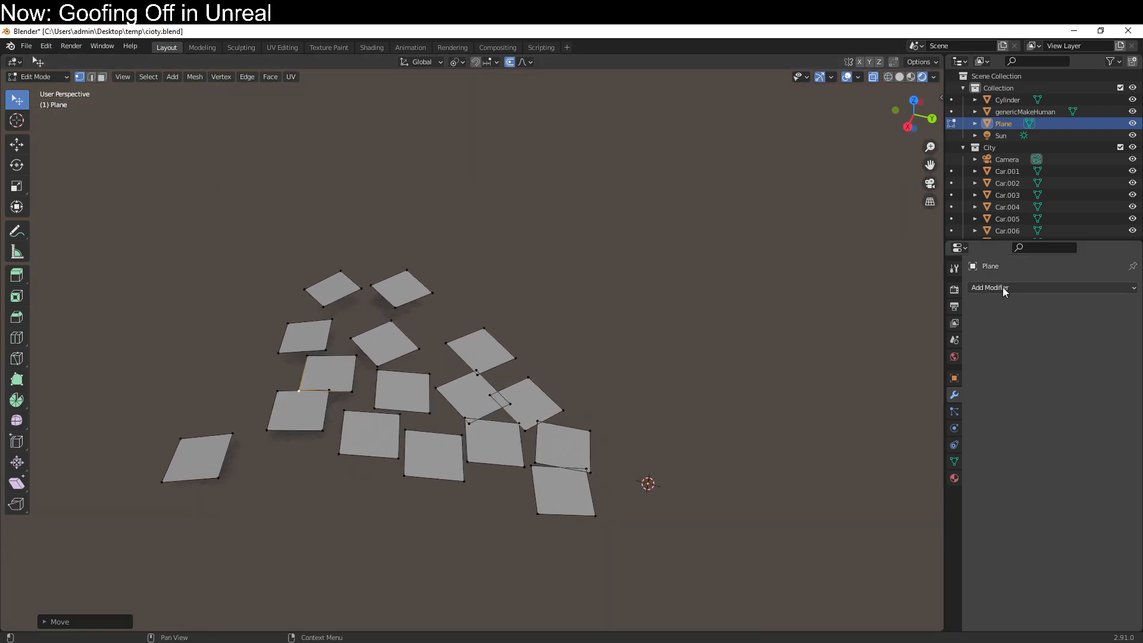
click(954, 479)
click(977, 338)
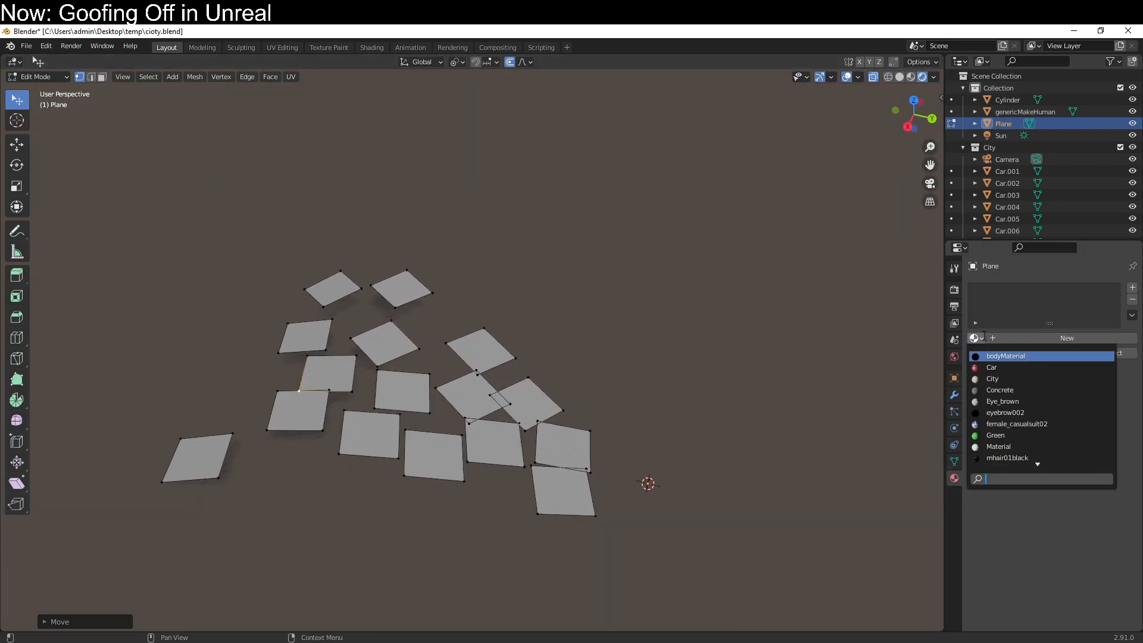
click(980, 435)
middle_drag(700, 436, 597, 400)
key(Tab)
scroll(468, 498, down, 6)
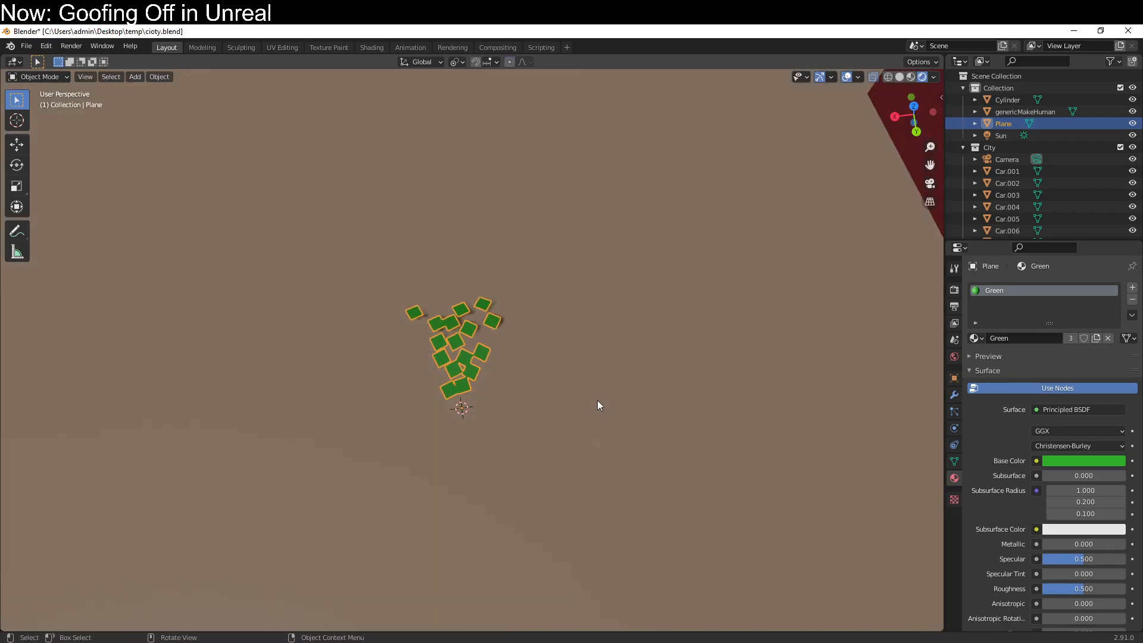
In the top view, move the green cluster down the street away from the 3D cursor, toward the pole.
key(KP_7)
scroll(597, 397, up, 8)
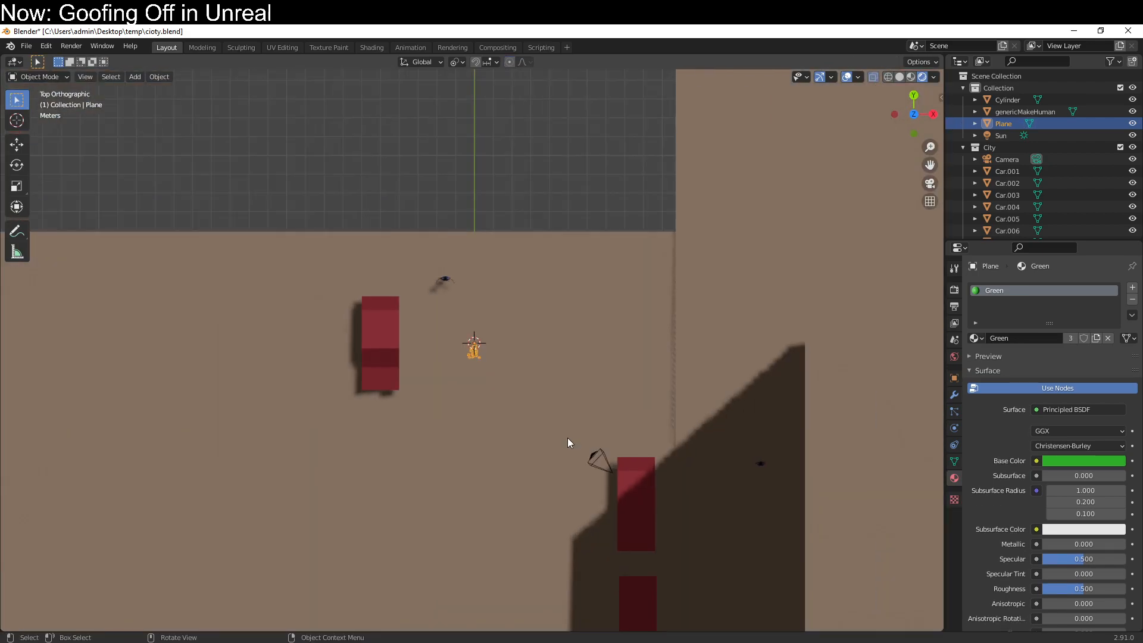
shift+middle_drag(538, 306, 547, 184)
key(g)
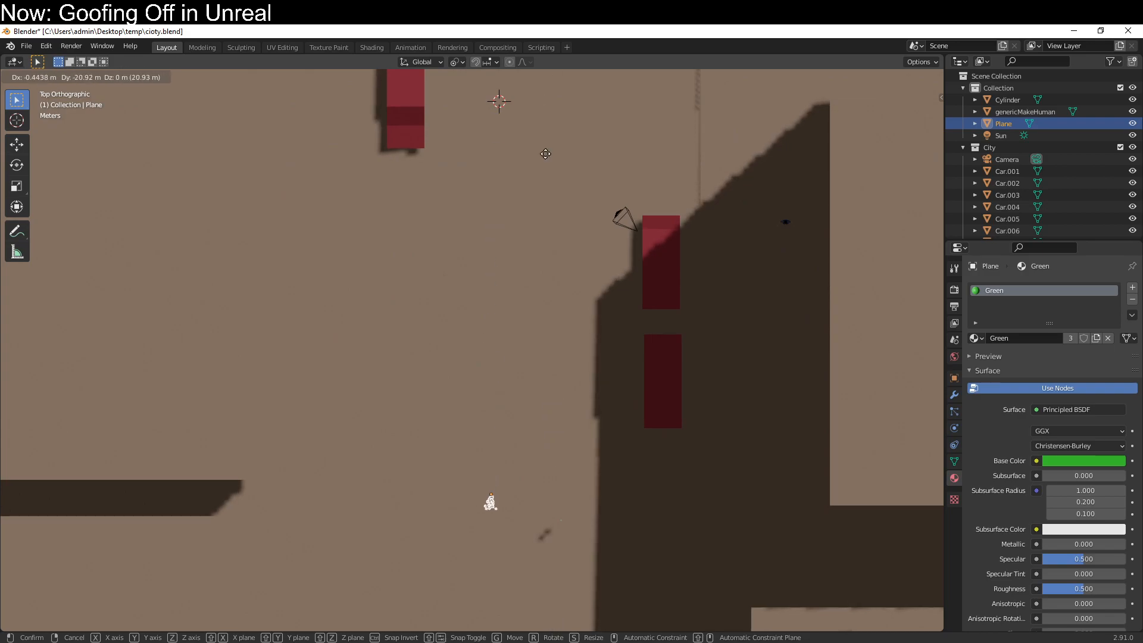
click(551, 256)
Check the cluster's place on the street and move it closer to the thin pole in the top view.
shift+middle_drag(551, 255, 580, 471)
scroll(559, 535, down, 5)
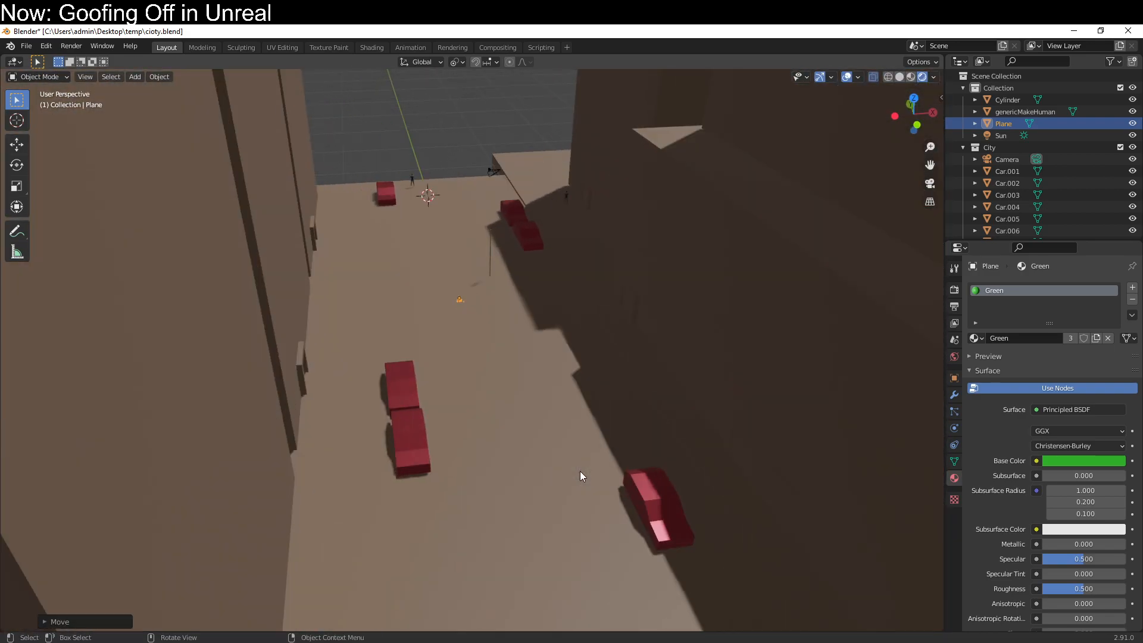
scroll(579, 470, up, 4)
shift+middle_drag(502, 185, 466, 477)
key(KP_7)
key(g)
click(555, 372)
Raise the green cluster from near the ground toward the upper part of the pole.
shift+middle_drag(556, 373, 544, 566)
middle_drag(539, 516, 599, 504)
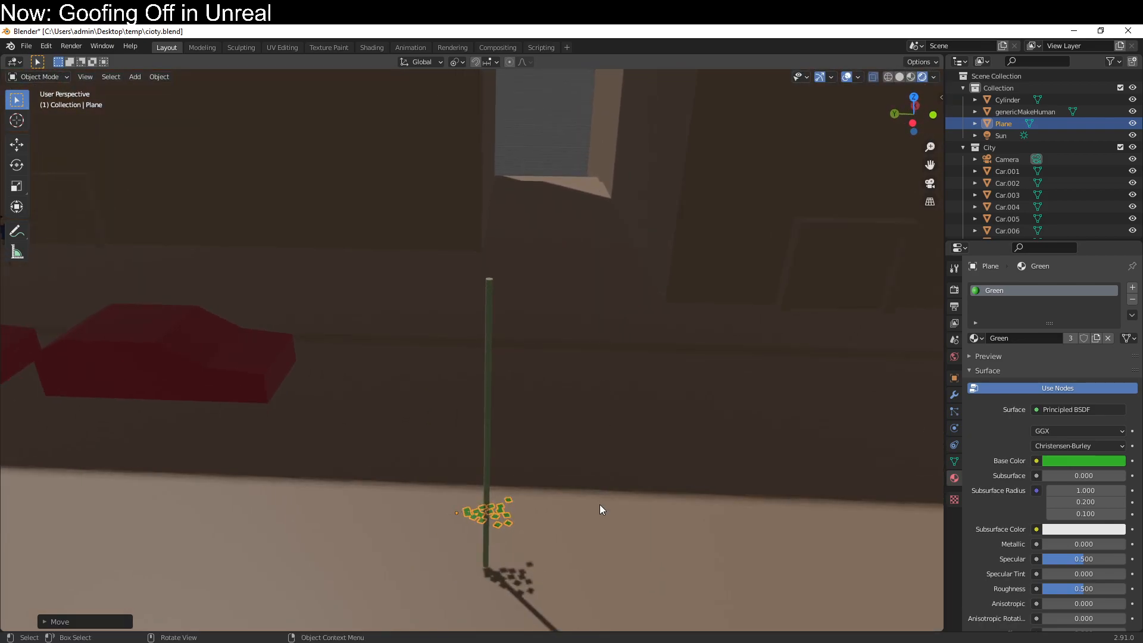
key(g)
click(632, 283)
In the top view, move the green cluster sideways so that it lines up with the pole.
middle_drag(633, 285, 454, 396)
key(KP_7)
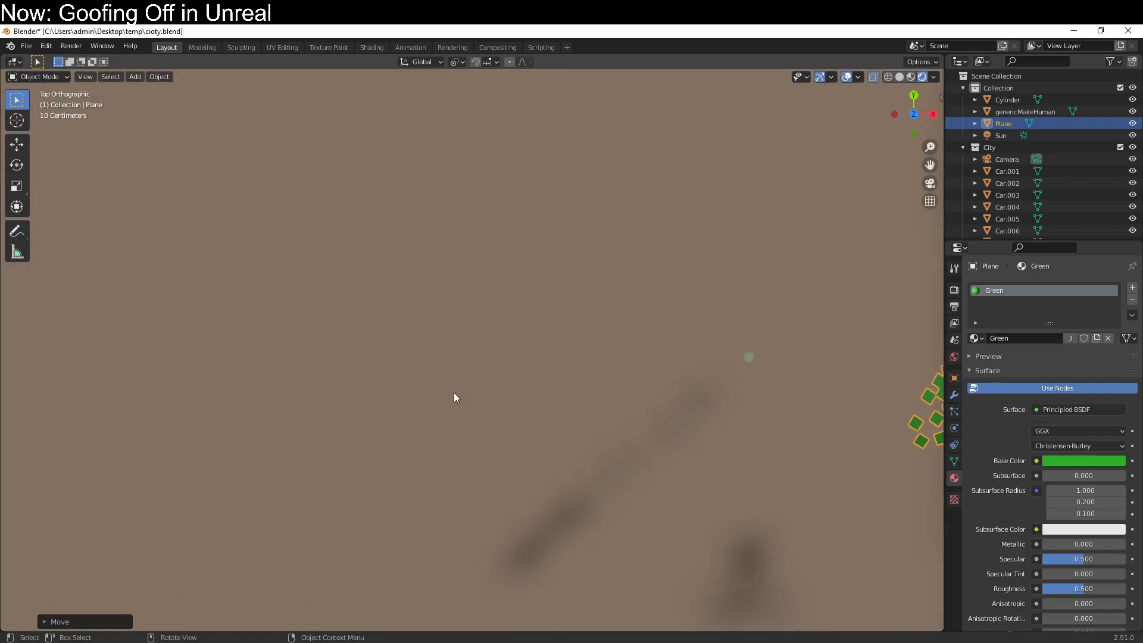
key(g)
click(250, 401)
Exclude the City collection so only the pole, character and green cluster remain in the scene.
middle_drag(250, 401, 462, 360)
key(KP_1)
key(KP_3)
click(1119, 147)
In the right side view, rotate the cluster to slant upward away from the pole and scale it about 1.9 times.
middle_drag(773, 333, 379, 195)
key(KP_1)
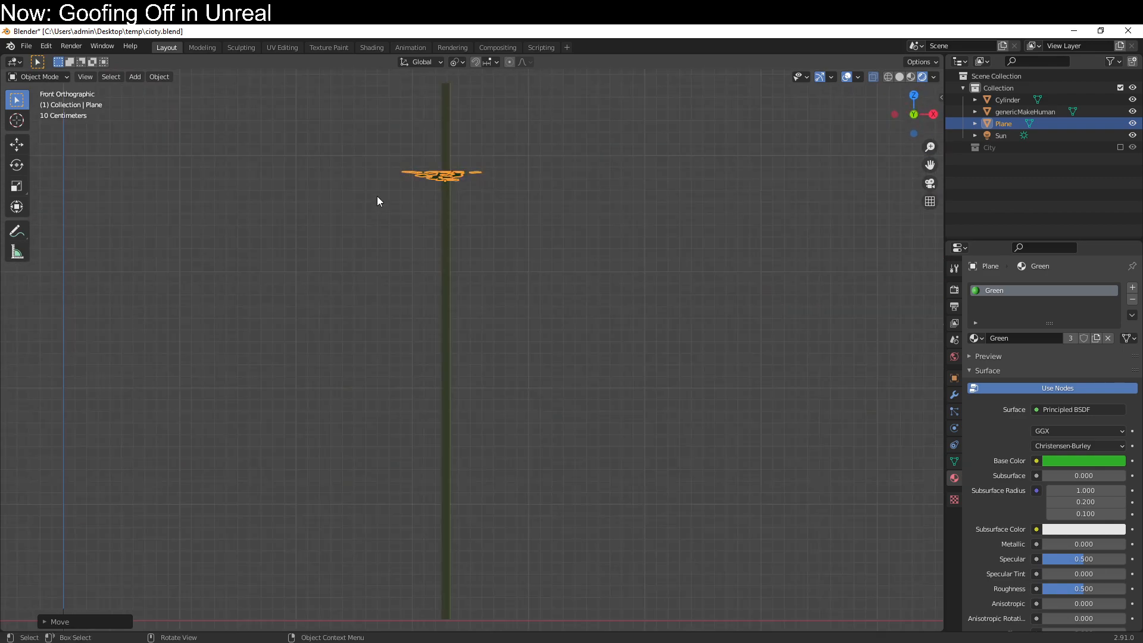
key(KP_3)
key(r)
click(397, 447)
shift+middle_drag(439, 346, 545, 387)
key(s)
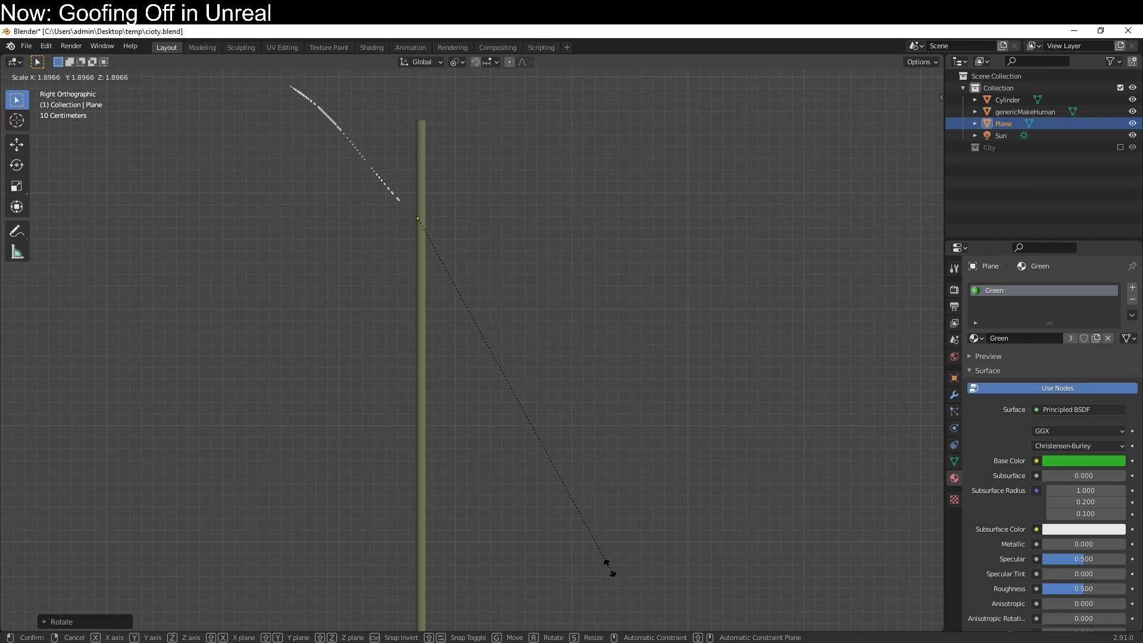
click(610, 568)
Duplicate the cluster about 0.67 m higher and rotate the copy about a quarter turn around the global Z axis.
middle_drag(581, 535, 569, 530)
key(shift+d)
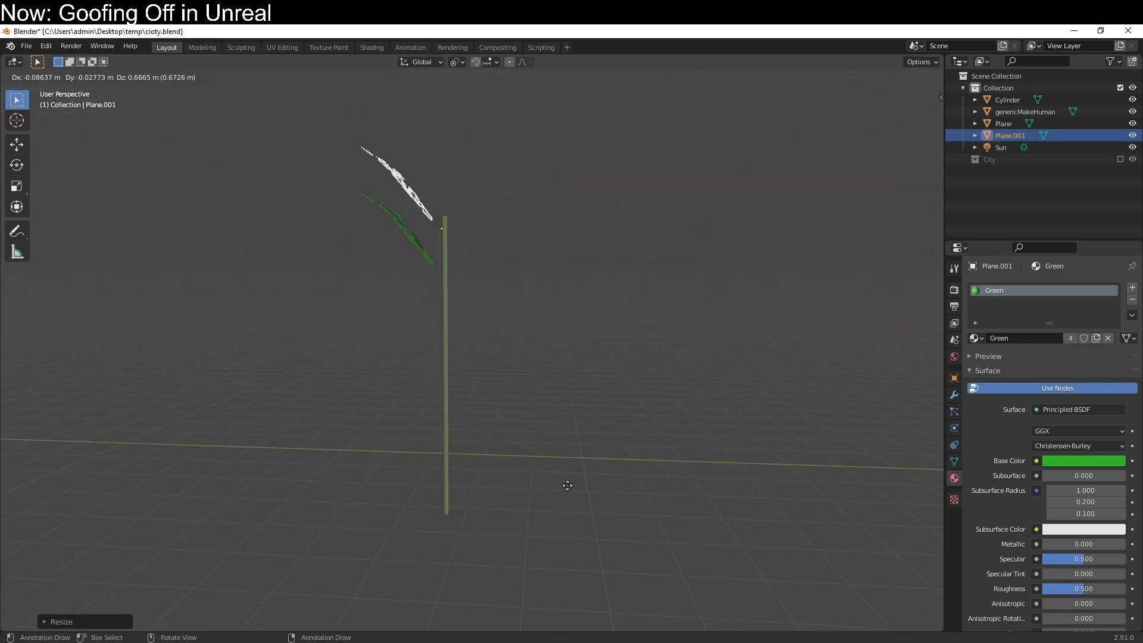
click(569, 484)
key(KP_1)
key(KP_3)
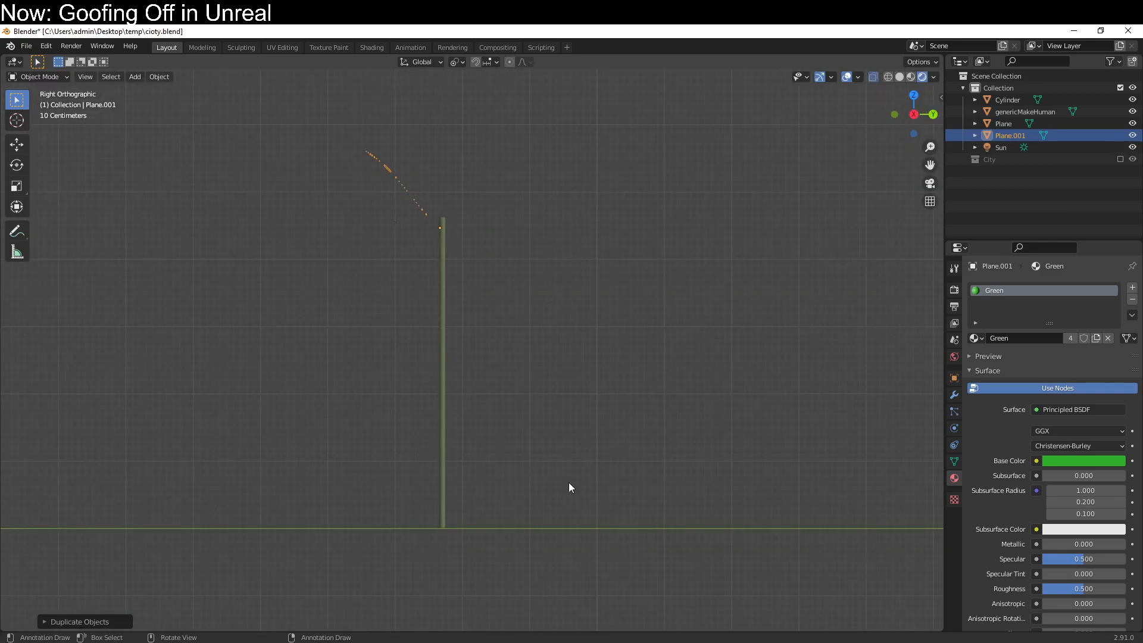
key(r)
key(z)
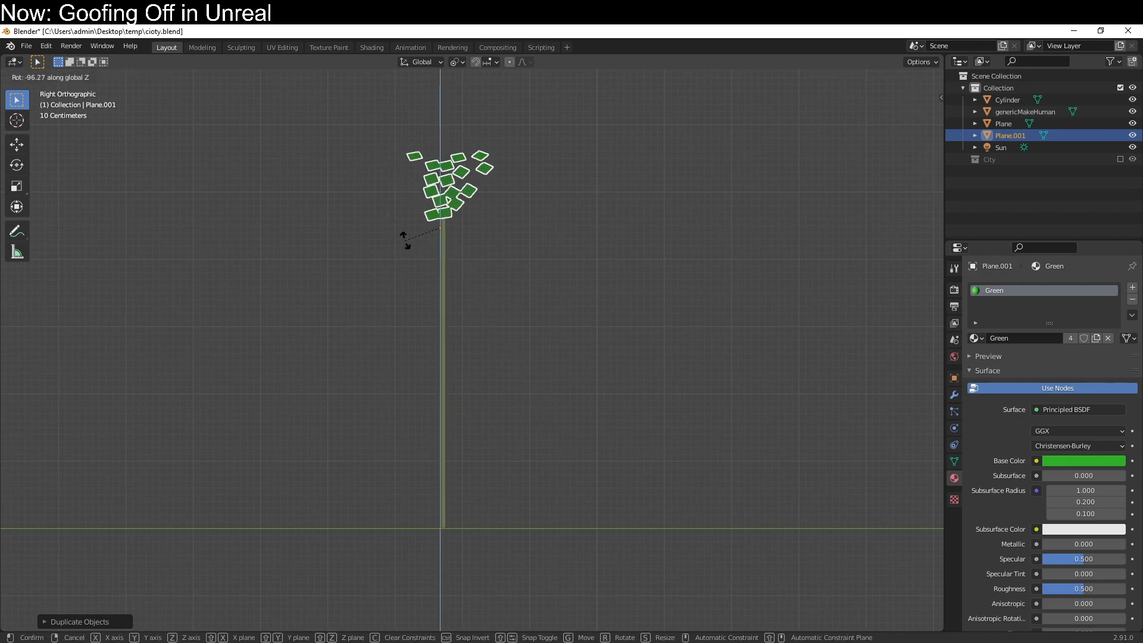
click(426, 250)
Duplicate the upper cluster lower on the pole and rotate the copy to point to another side.
key(shift+d)
click(519, 382)
key(r)
click(309, 395)
Duplicate the leaf cluster lower on the pole and rotate the copy around the vertical axis to face another side.
key(shift+d)
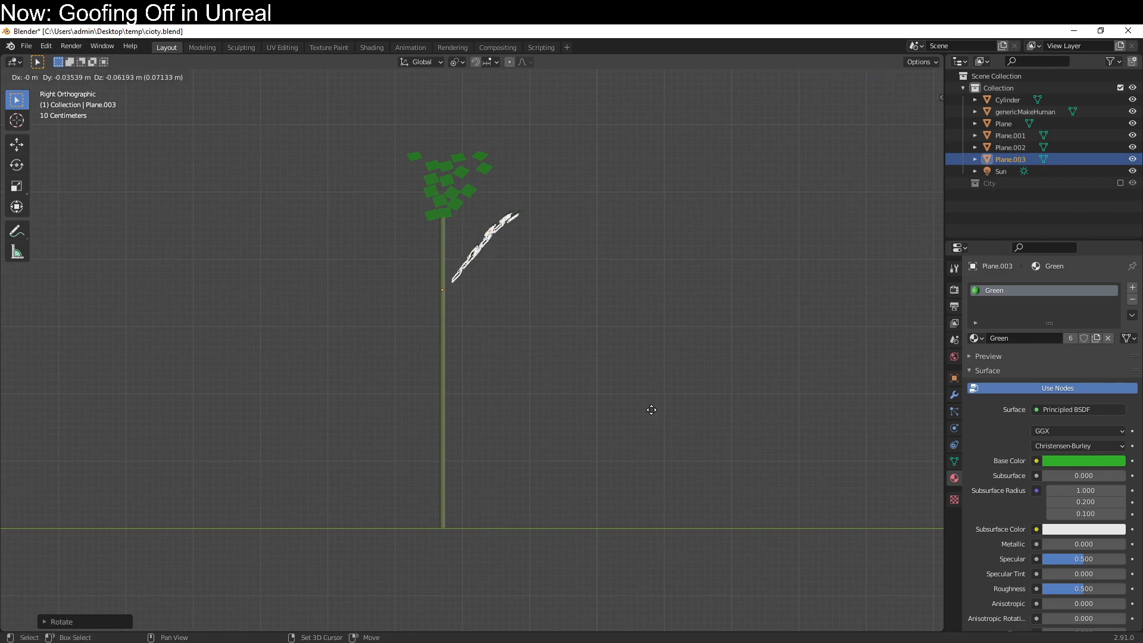
click(648, 386)
key(r)
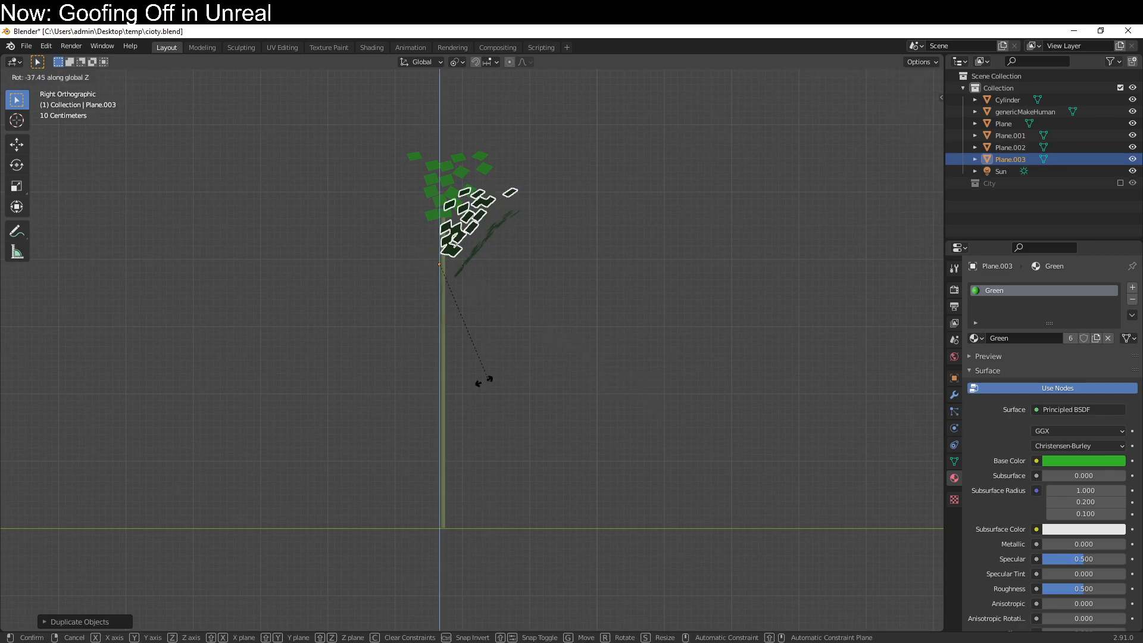
click(393, 393)
Duplicate that cluster further down the pole and rotate the new copy around the global Z axis to the opposite side.
key(shift+d)
click(402, 466)
key(r)
key(z)
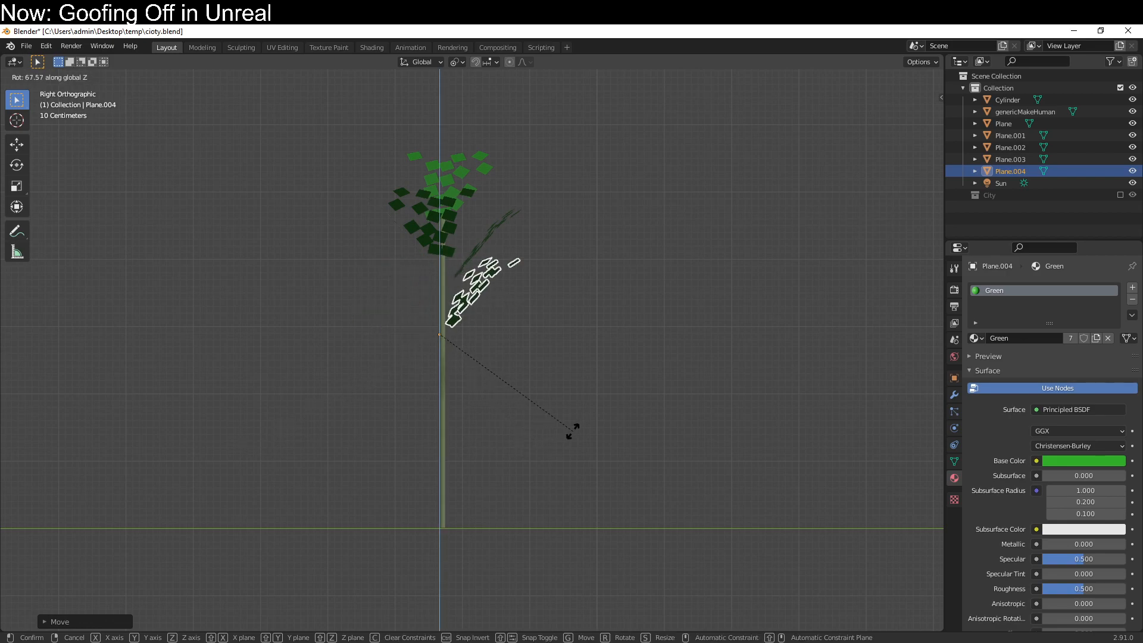
click(220, 459)
Duplicate the lowest cluster slightly higher on the pole and turn the copy around the global Z axis to fill a gap.
key(shift+d)
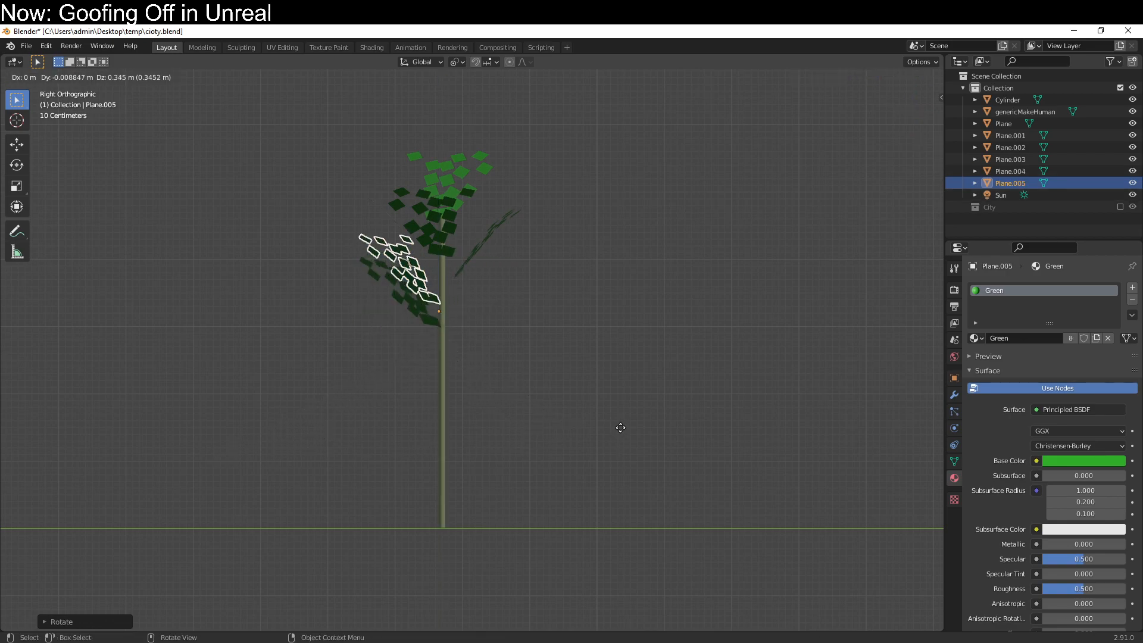
click(623, 403)
key(r)
key(z)
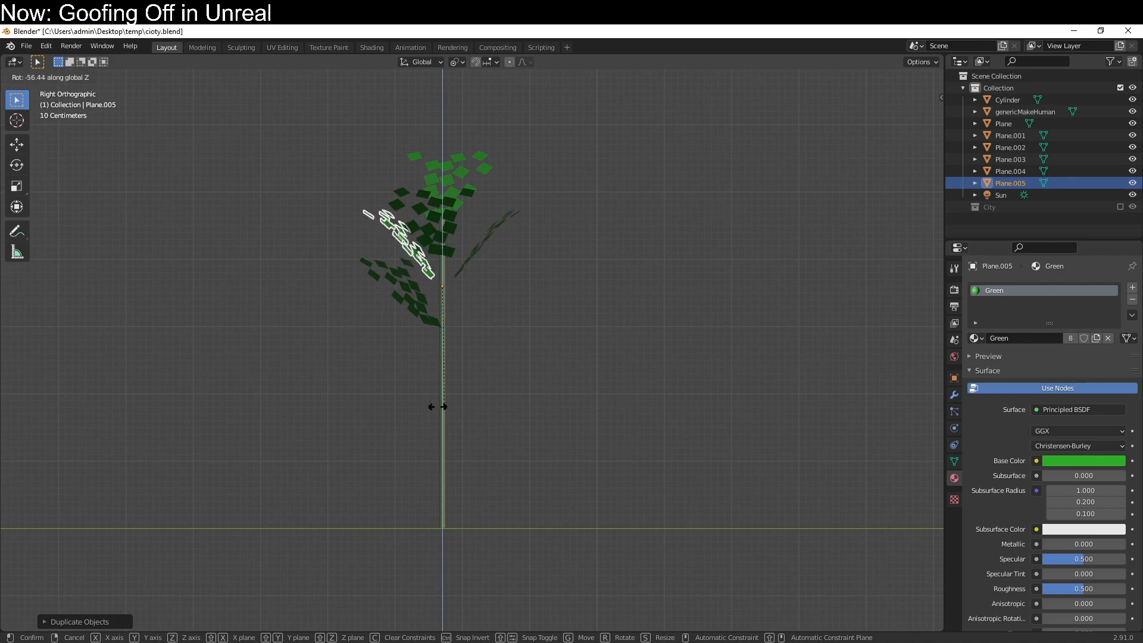
click(803, 375)
Select all the leaf clusters with the pole as the active object and join them into one plant mesh.
key(Tab)
middle_drag(587, 353, 455, 292)
key(Tab)
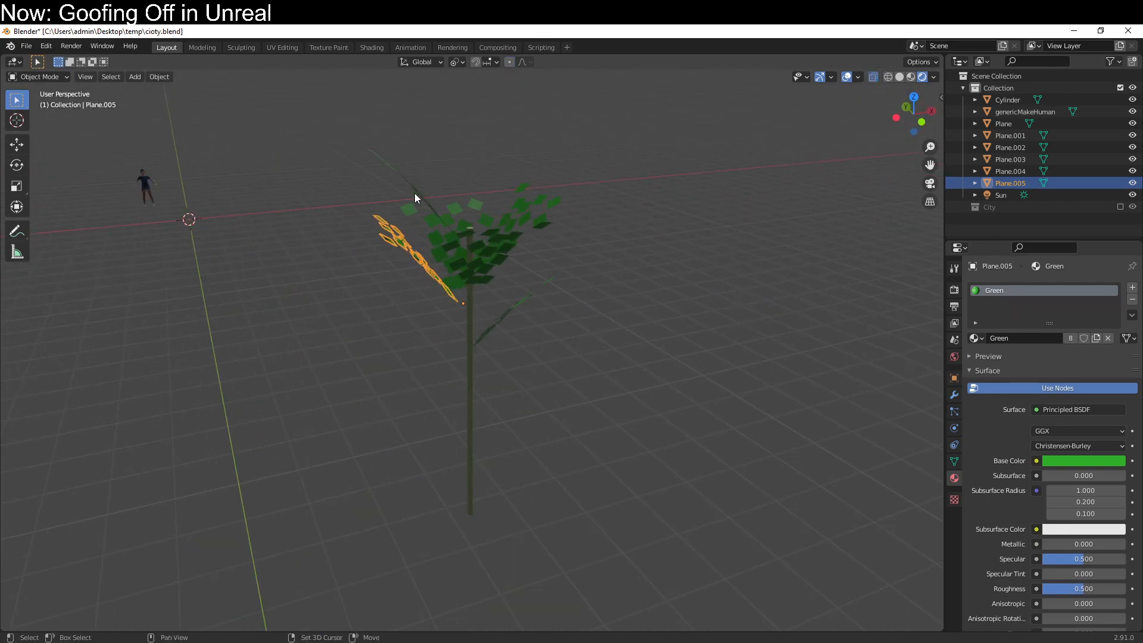
shift+click(414, 194)
shift+click(488, 246)
shift+click(531, 197)
shift+click(494, 325)
middle_drag(494, 326, 463, 400)
shift+click(459, 263)
shift+click(473, 408)
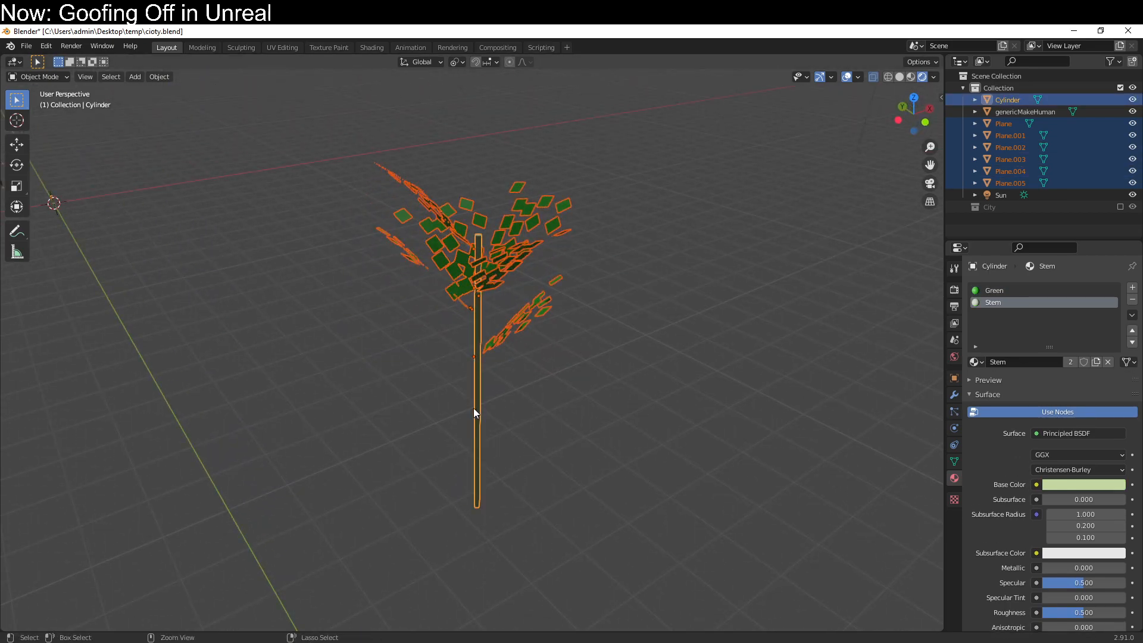
key(ctrl+j)
middle_drag(473, 409, 560, 327)
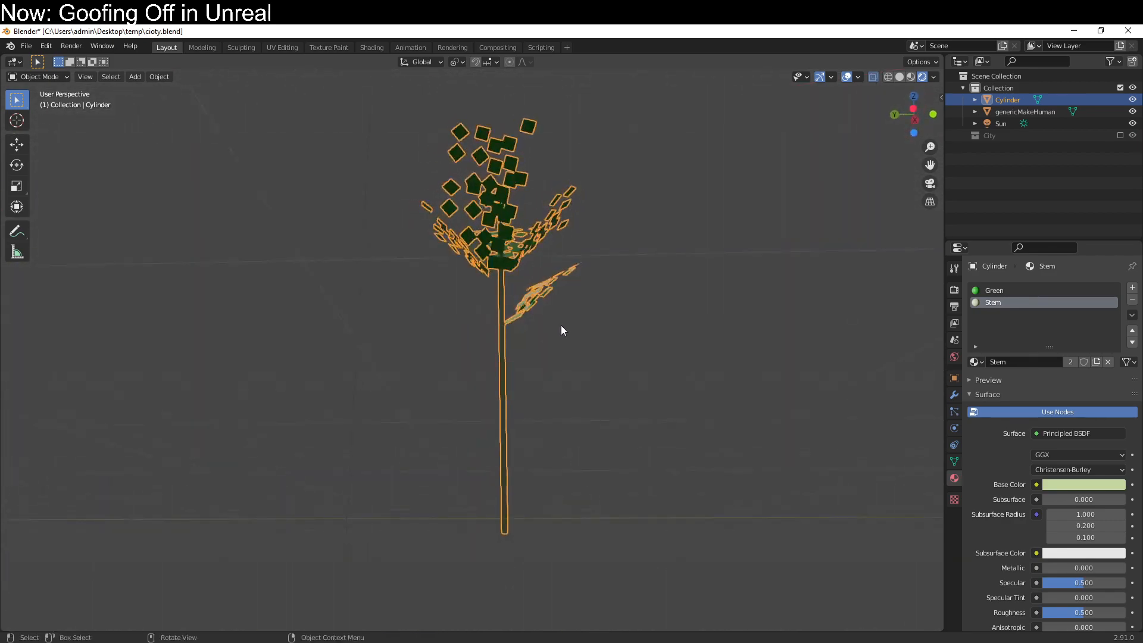
Try hiding the joined plant and reveal it again.
key(Tab)
scroll(490, 391, down, 6)
middle_drag(491, 391, 522, 553)
key(Tab)
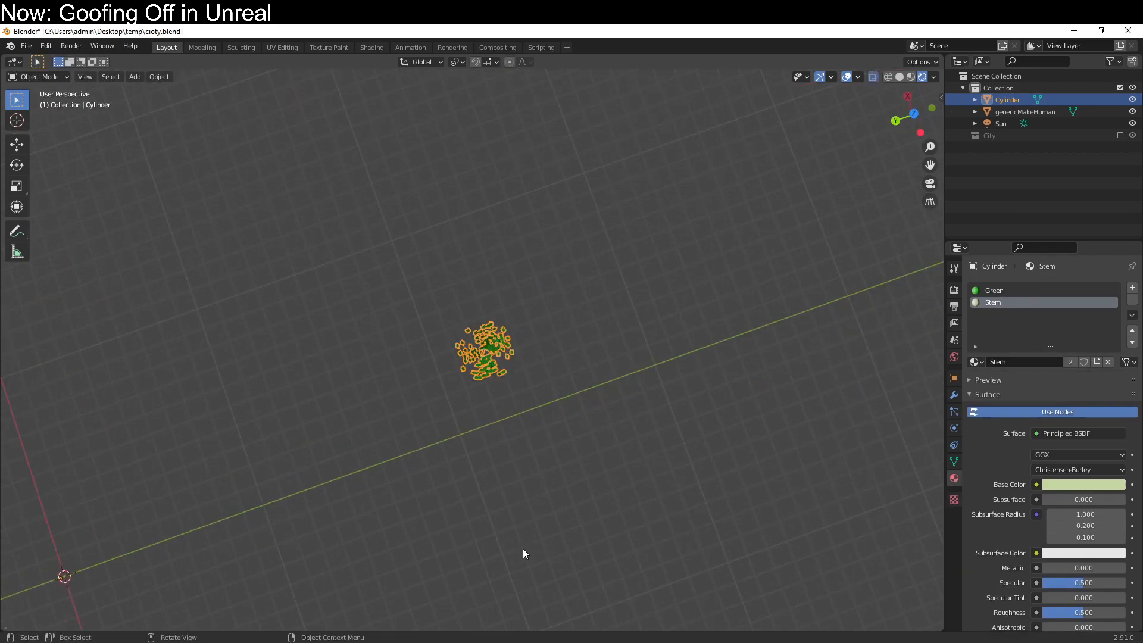
key(h)
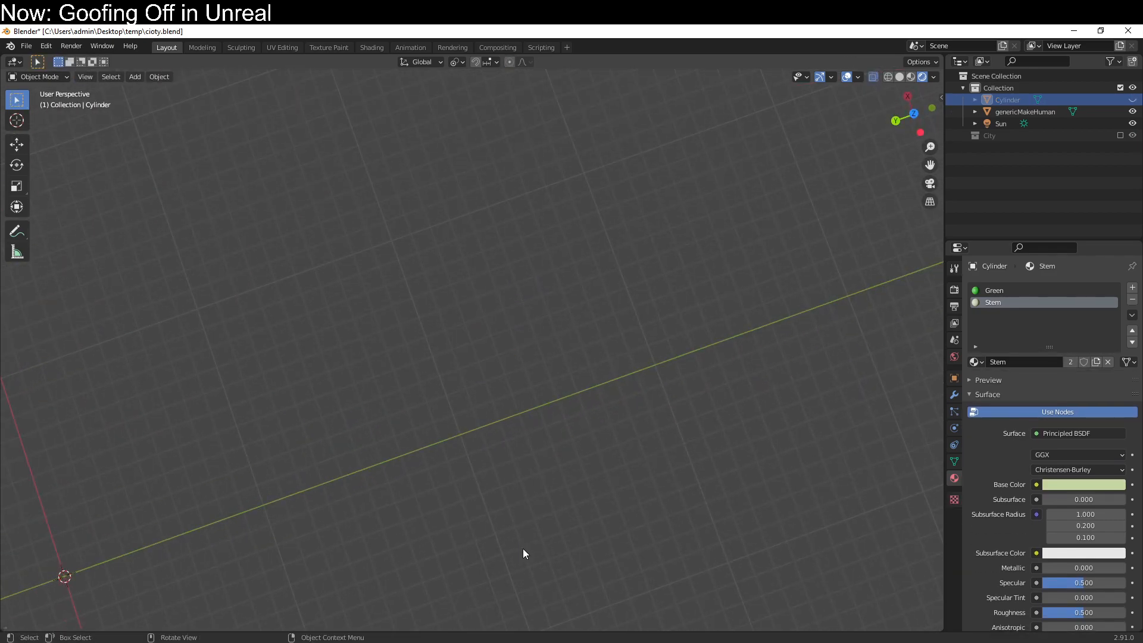
key(alt+h)
key(ctrl+h)
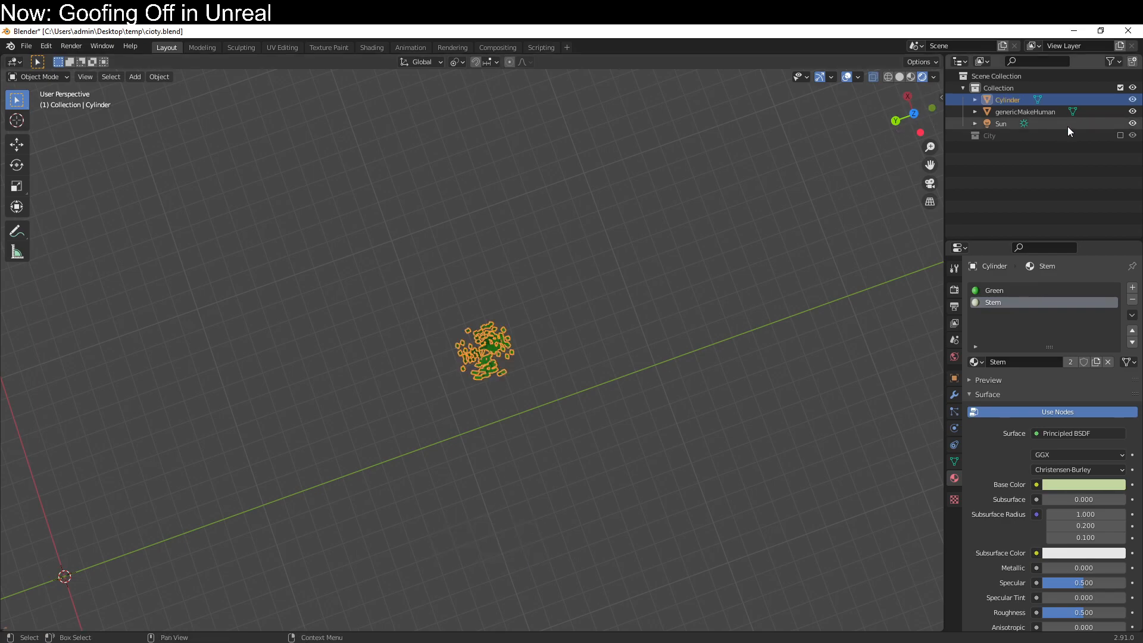
Include the City collection in the scene again and select the plant standing on the street.
click(1122, 138)
middle_drag(845, 252, 511, 388)
click(478, 362)
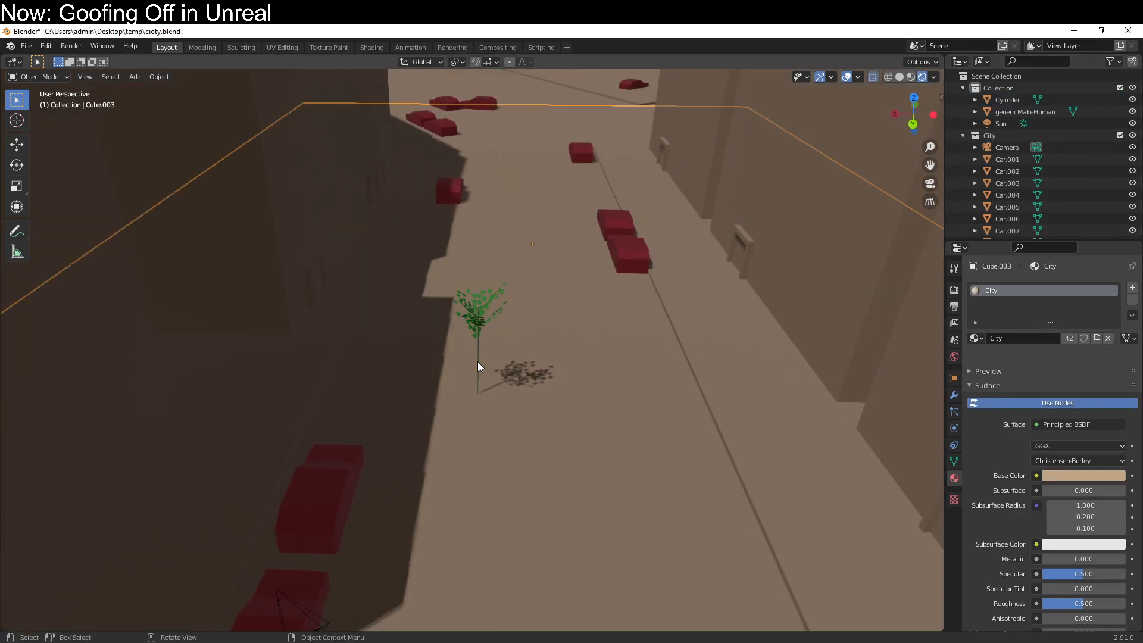
click(476, 299)
key(KP_7)
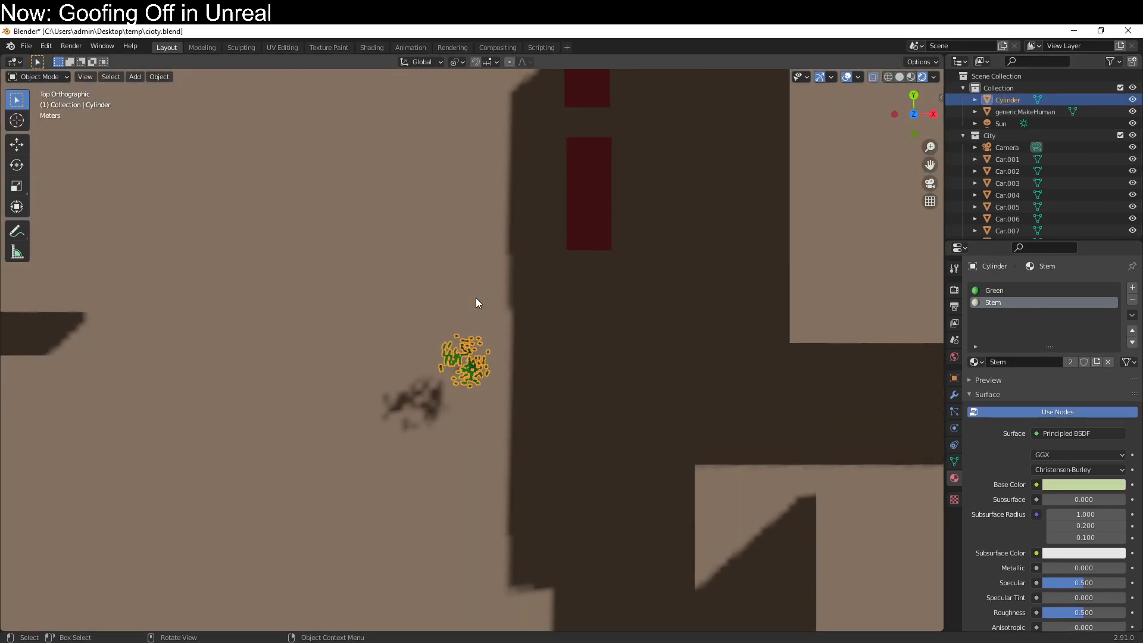
scroll(476, 303, down, 1)
middle_drag(559, 420, 553, 359)
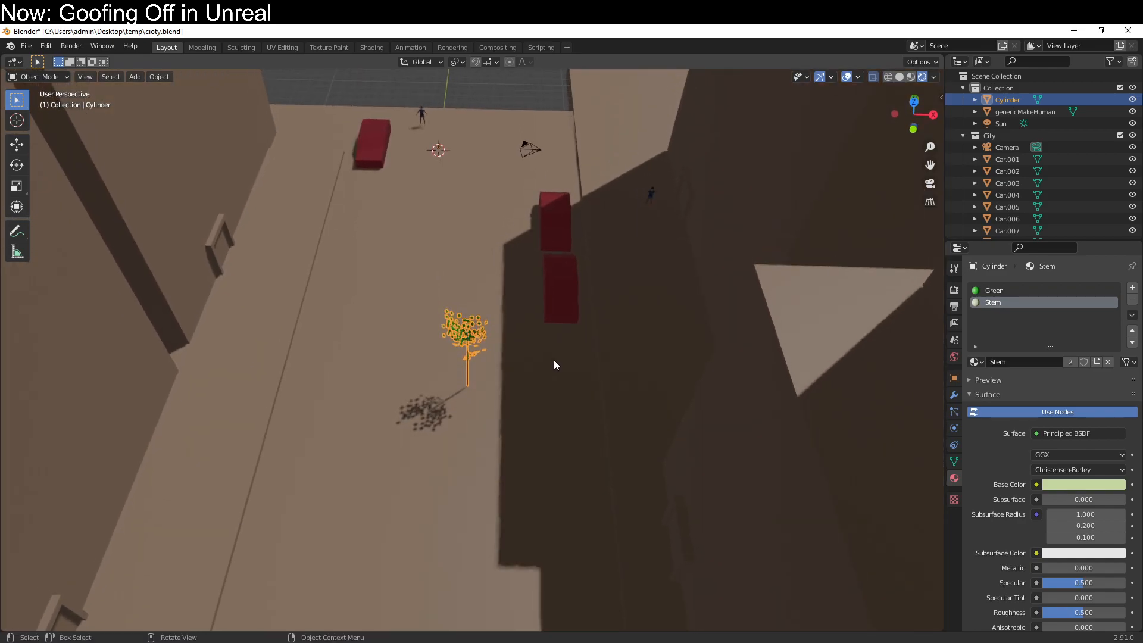
In top view, duplicate the plant six times to form a diagonal row across the street.
key(KP_7)
key(shift+d)
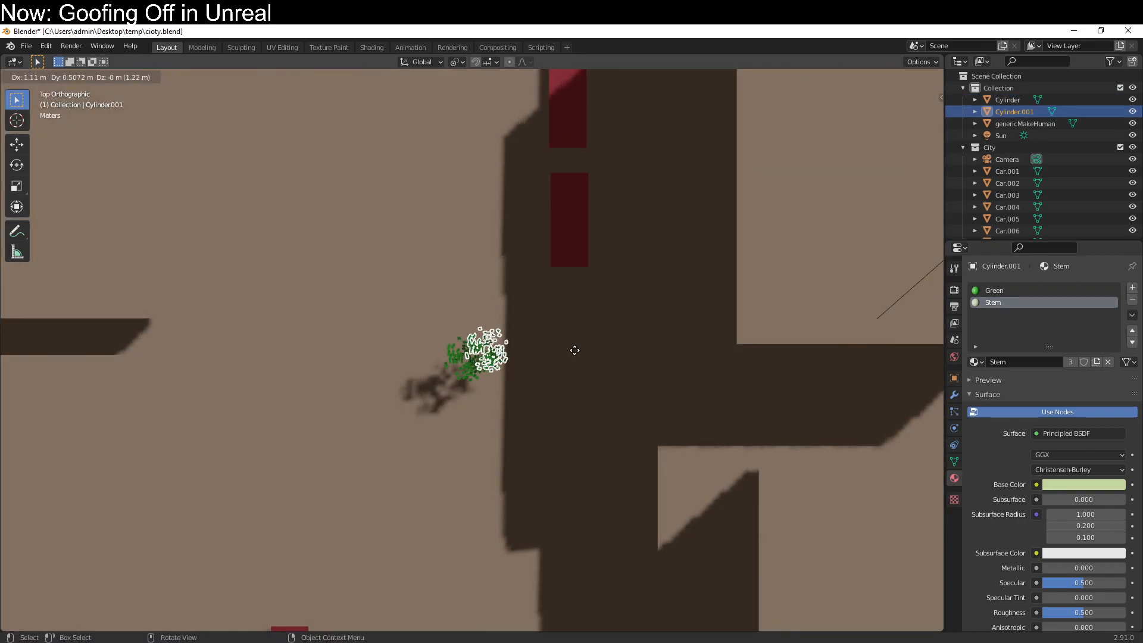
click(572, 350)
key(shift+d)
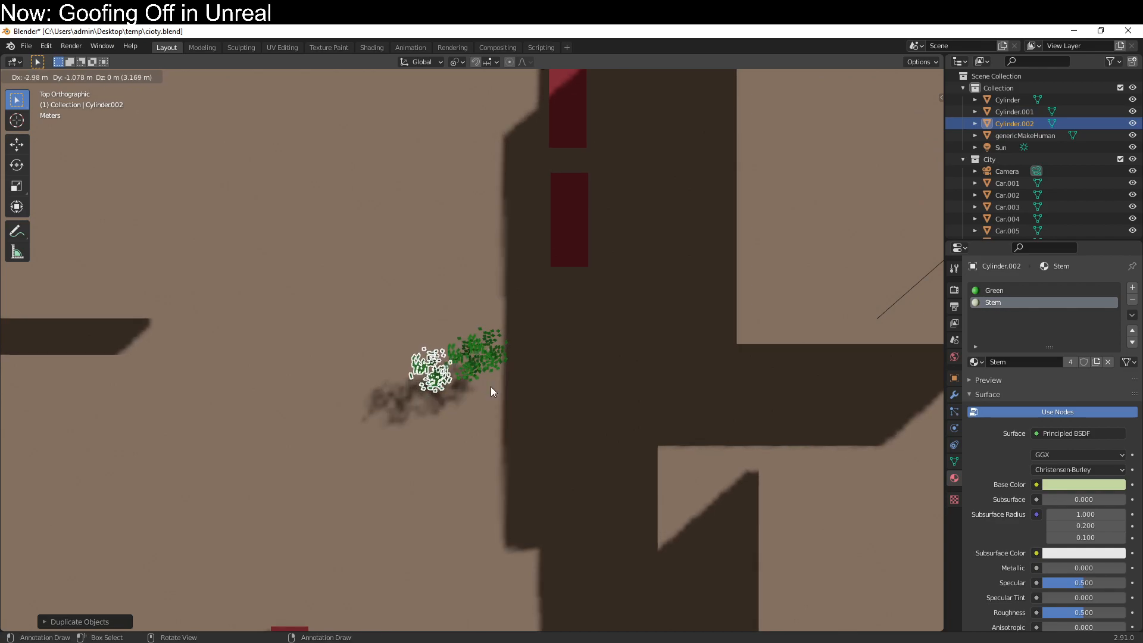
click(473, 390)
key(shift+d)
click(441, 406)
key(shift+d)
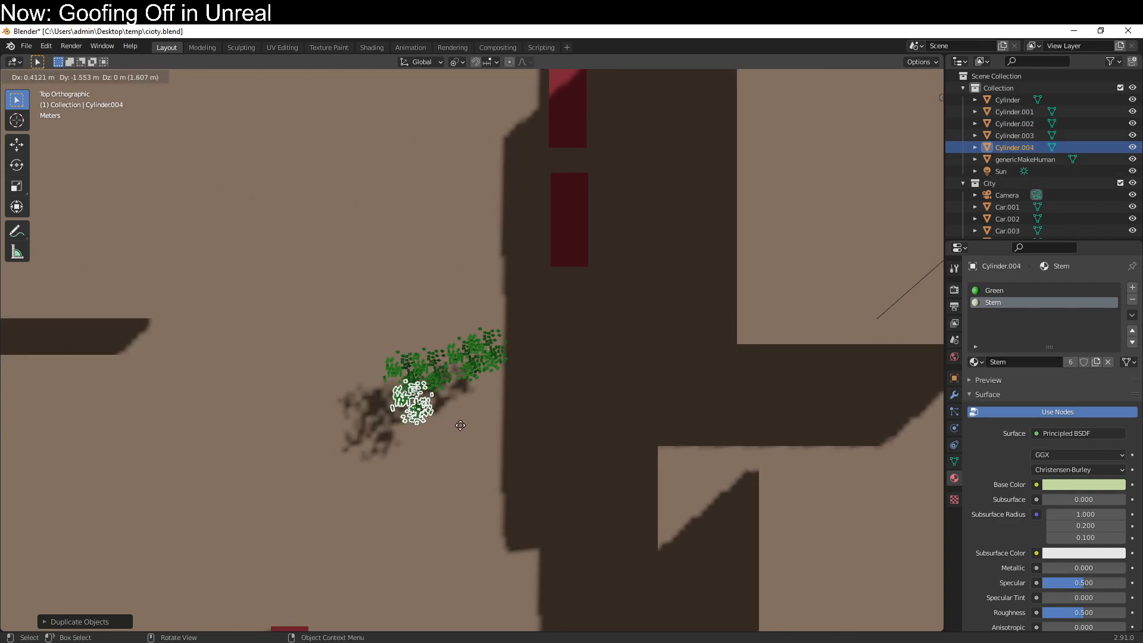
click(432, 424)
key(shift+d)
click(433, 423)
key(shift+d)
click(395, 435)
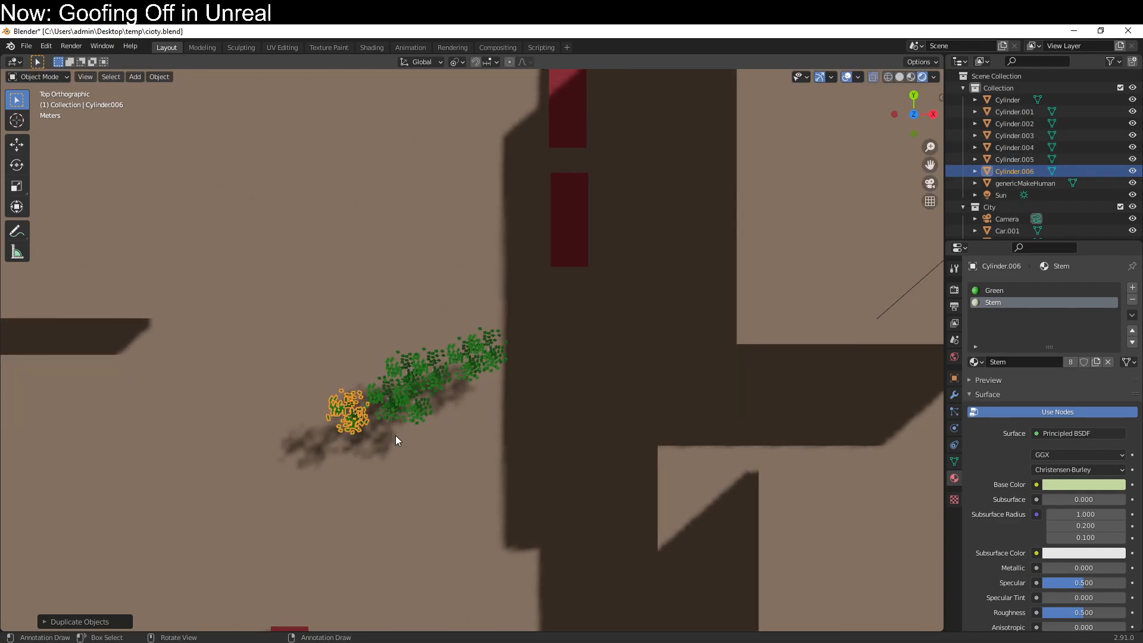
Add nine more plant copies at both ends and along the diagonal row to make it denser.
key(shift+d)
click(564, 363)
key(shift+d)
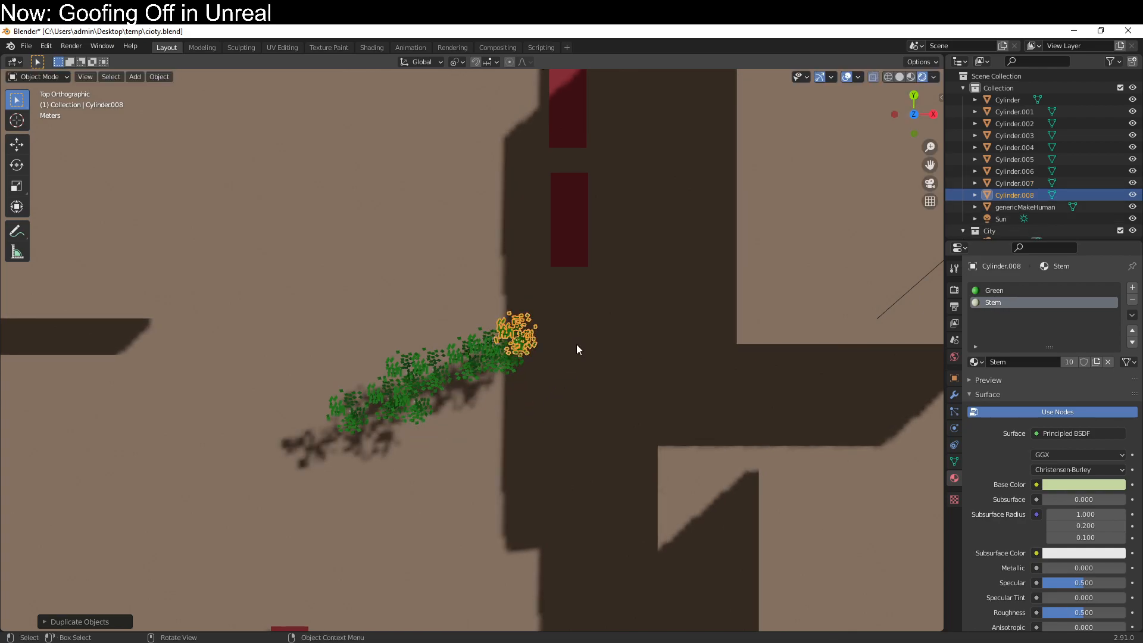
click(576, 346)
key(shift+d)
click(407, 453)
key(shift+d)
click(430, 459)
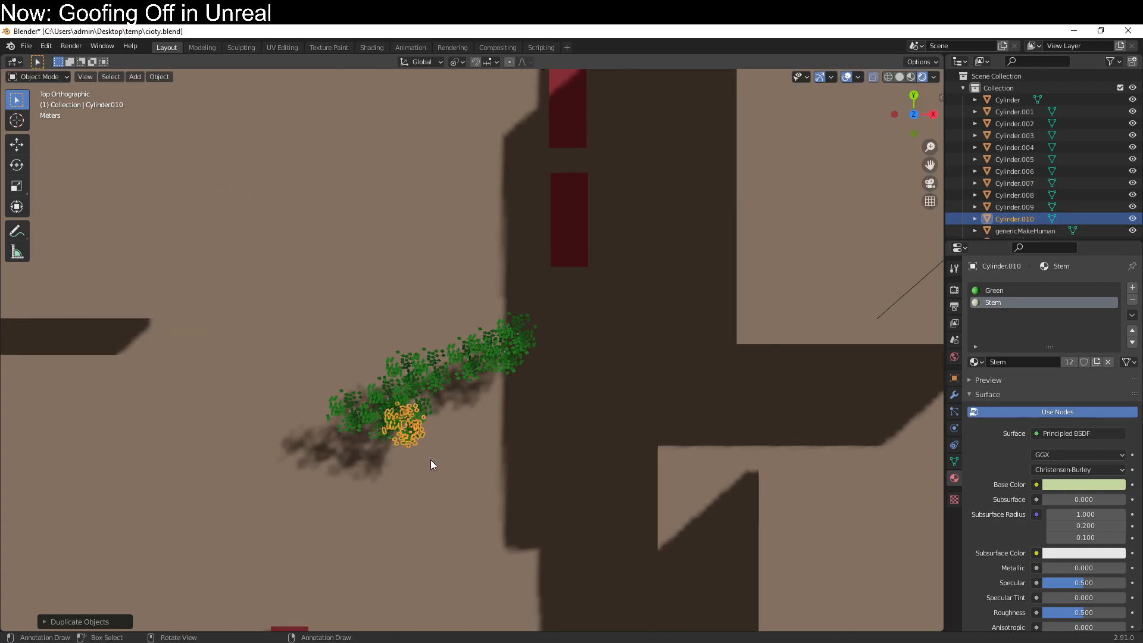
key(shift+d)
click(401, 414)
key(shift+d)
click(353, 455)
key(shift+d)
click(355, 479)
key(shift+d)
click(342, 467)
key(shift+d)
click(512, 405)
Select all the plants on the street and move them to a new collection named Leaves.
middle_drag(490, 436, 426, 329)
scroll(452, 359, up, 3)
shift+middle_drag(301, 383, 192, 233)
key(b)
drag(192, 231, 628, 327)
middle_drag(628, 327, 575, 357)
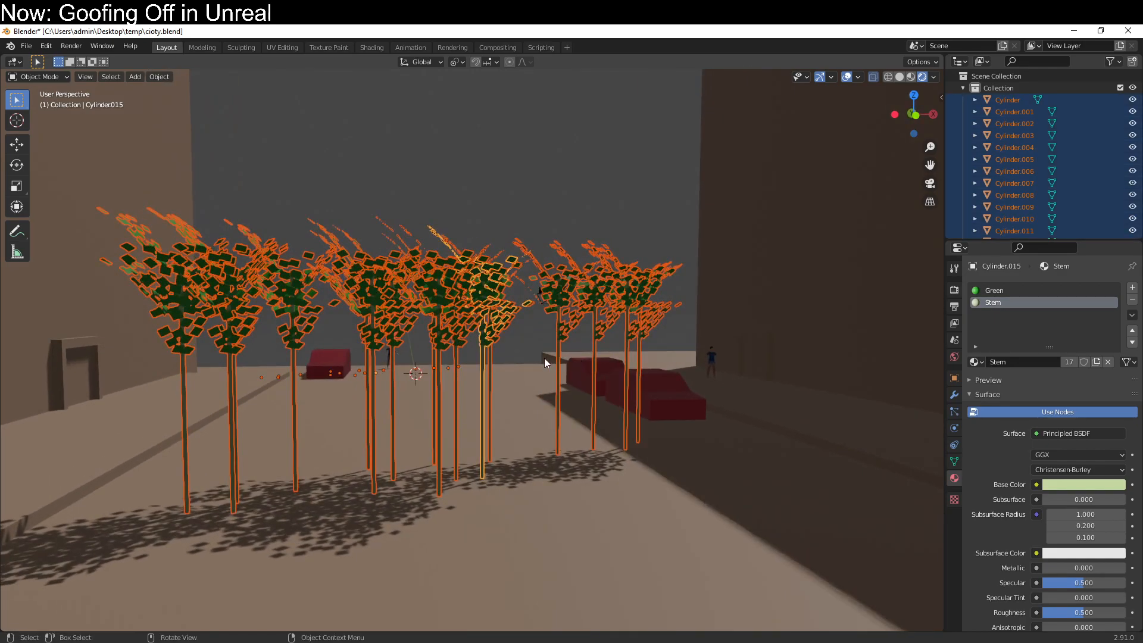
right_click(263, 77)
key(Tab)
key(Tab)
key(m)
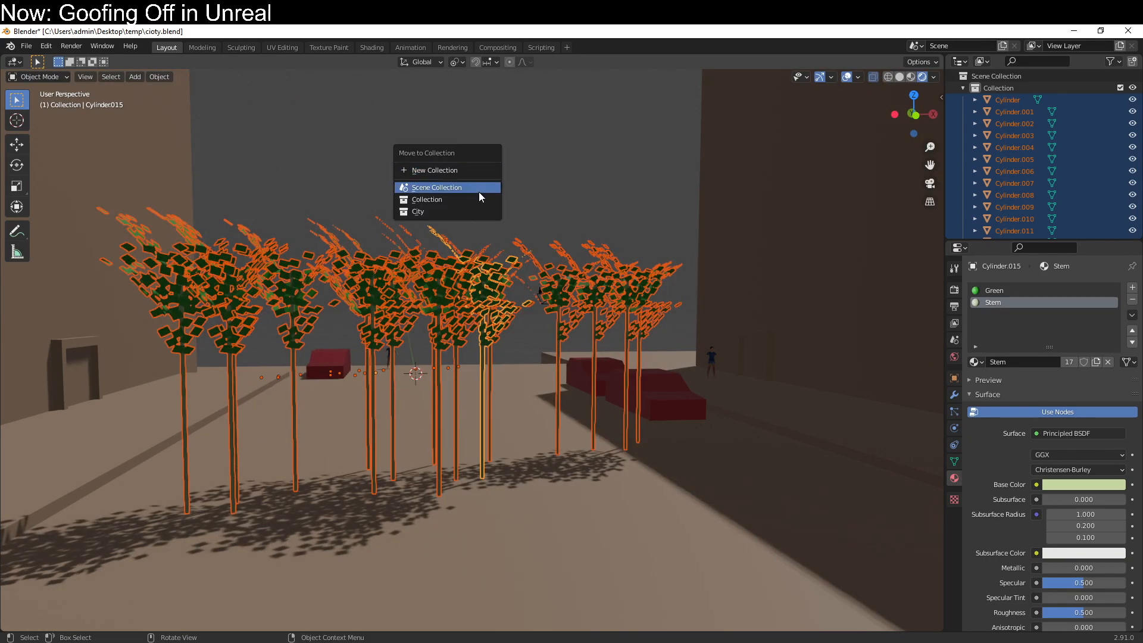
click(470, 167)
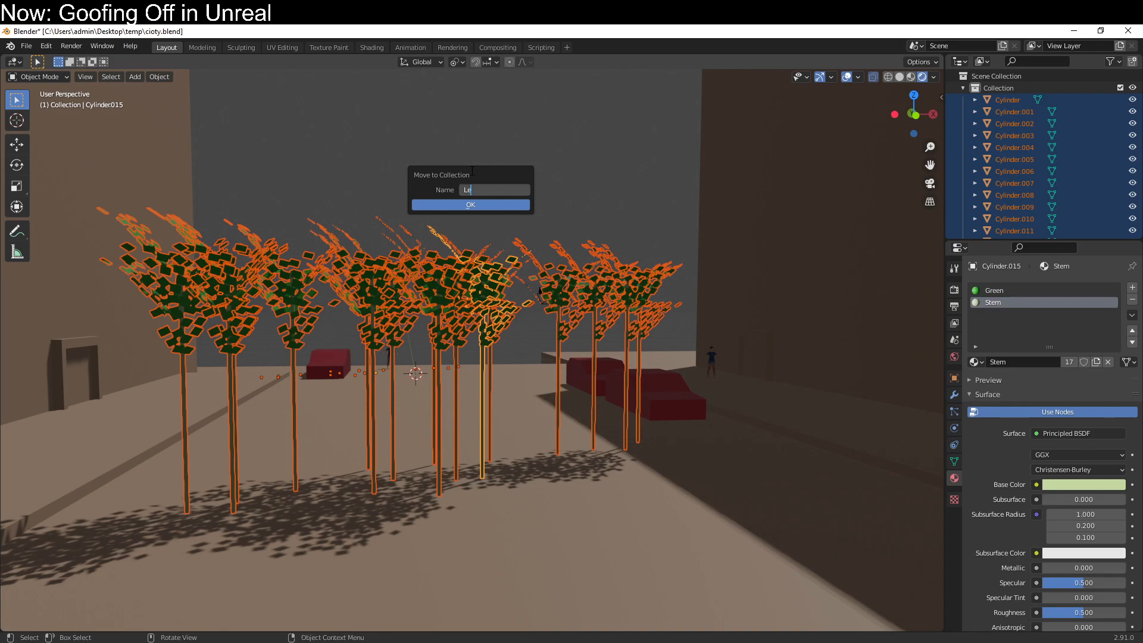
click(492, 203)
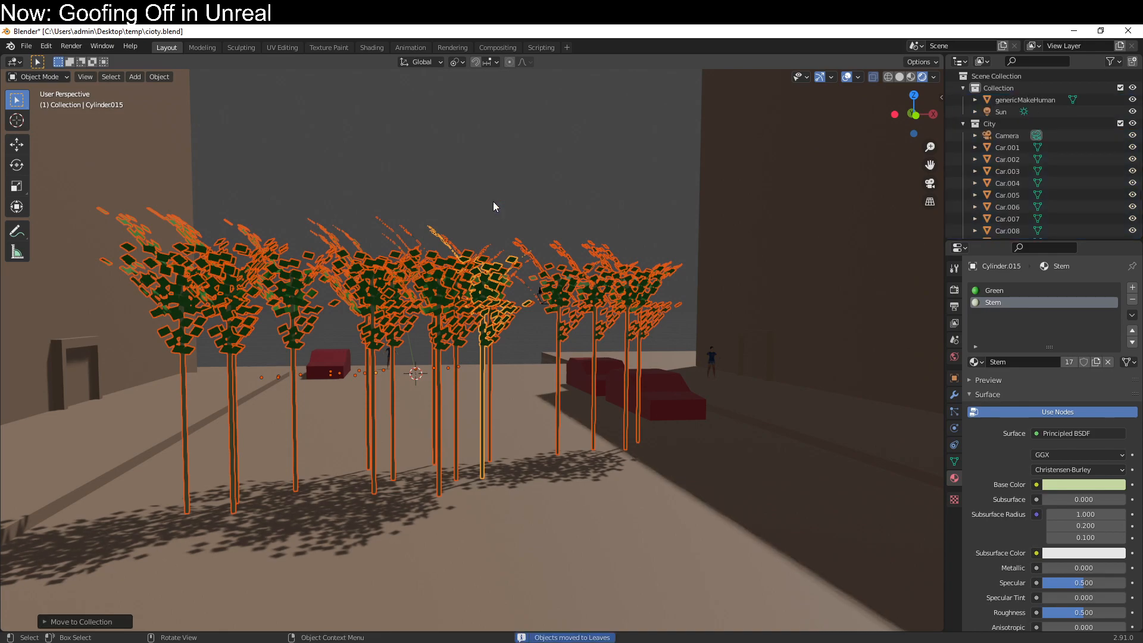
Try a random selection with the whole city included, and undo it.
click(118, 82)
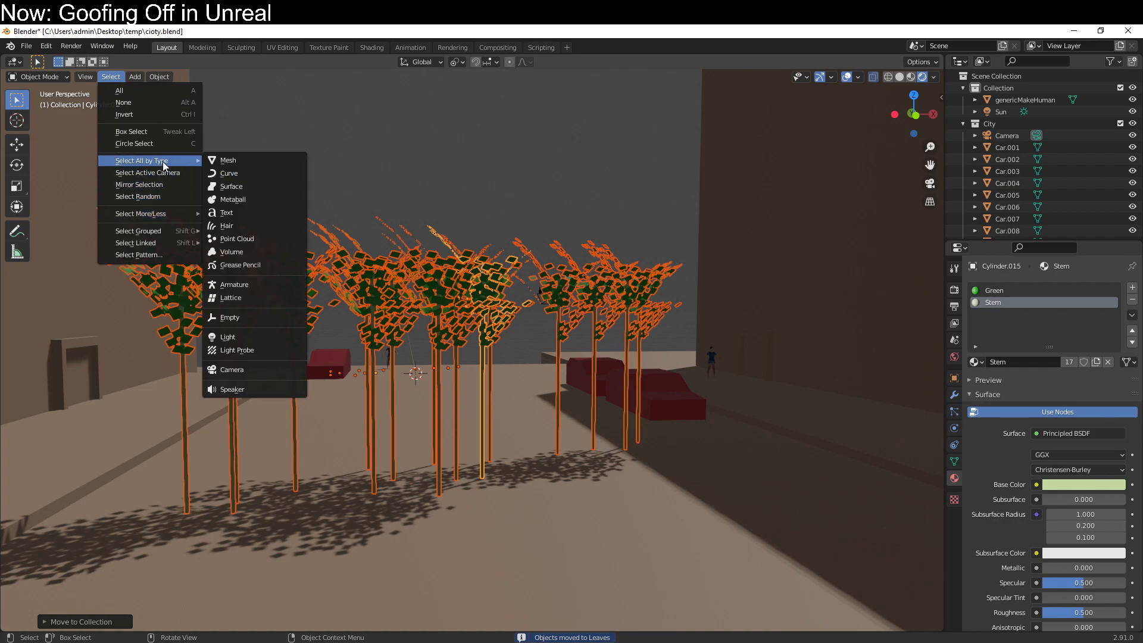
click(158, 196)
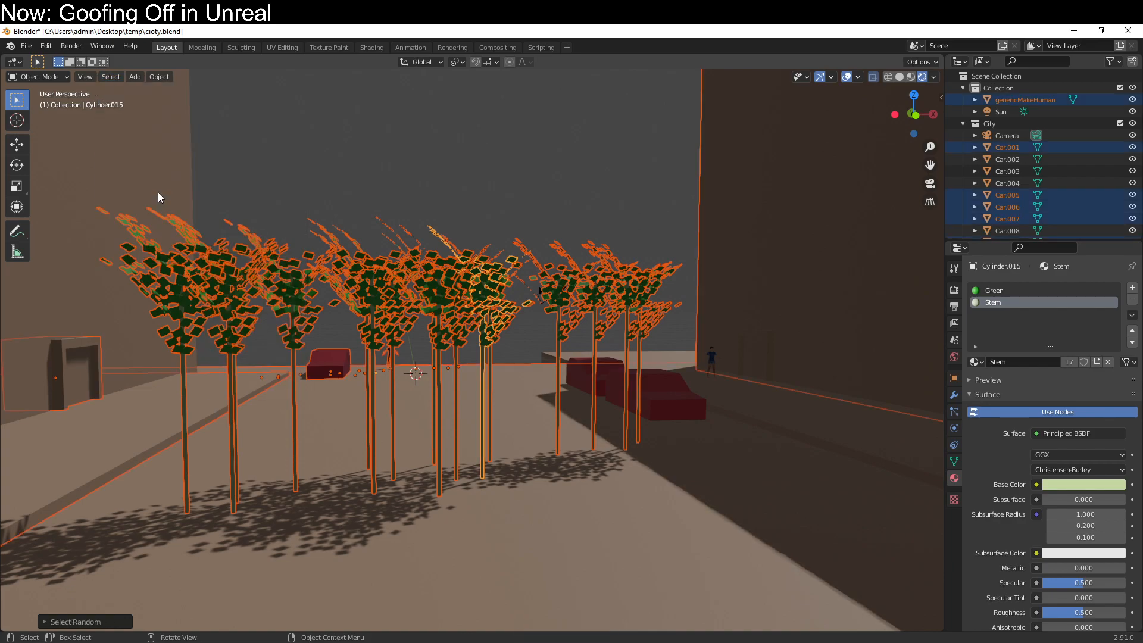
key(ctrl+z)
click(118, 77)
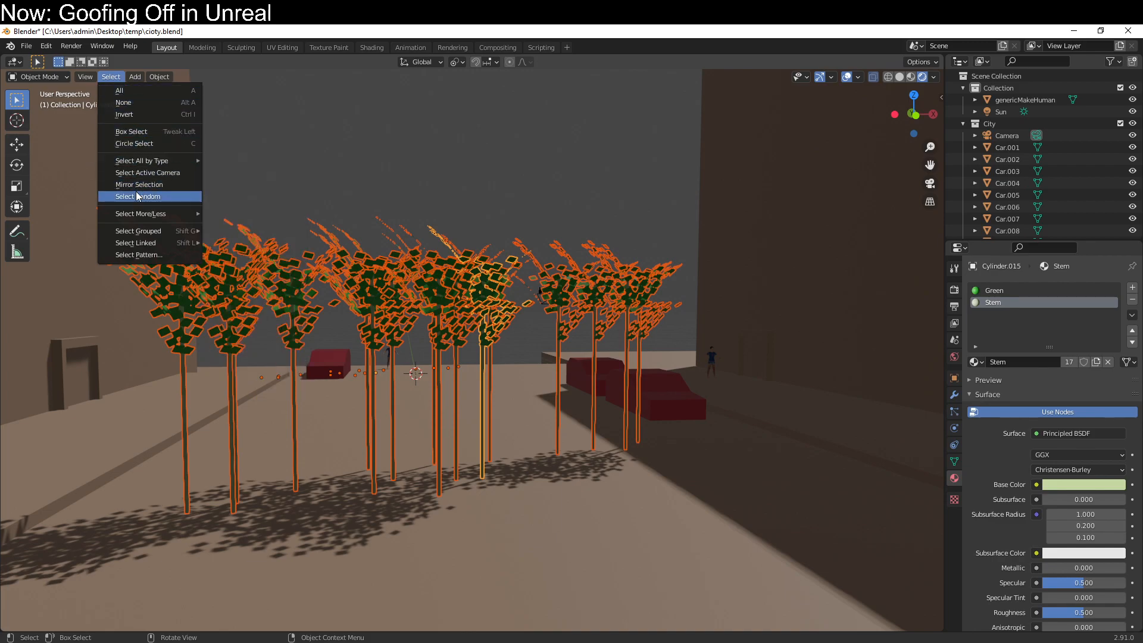
mouse_move(135, 243)
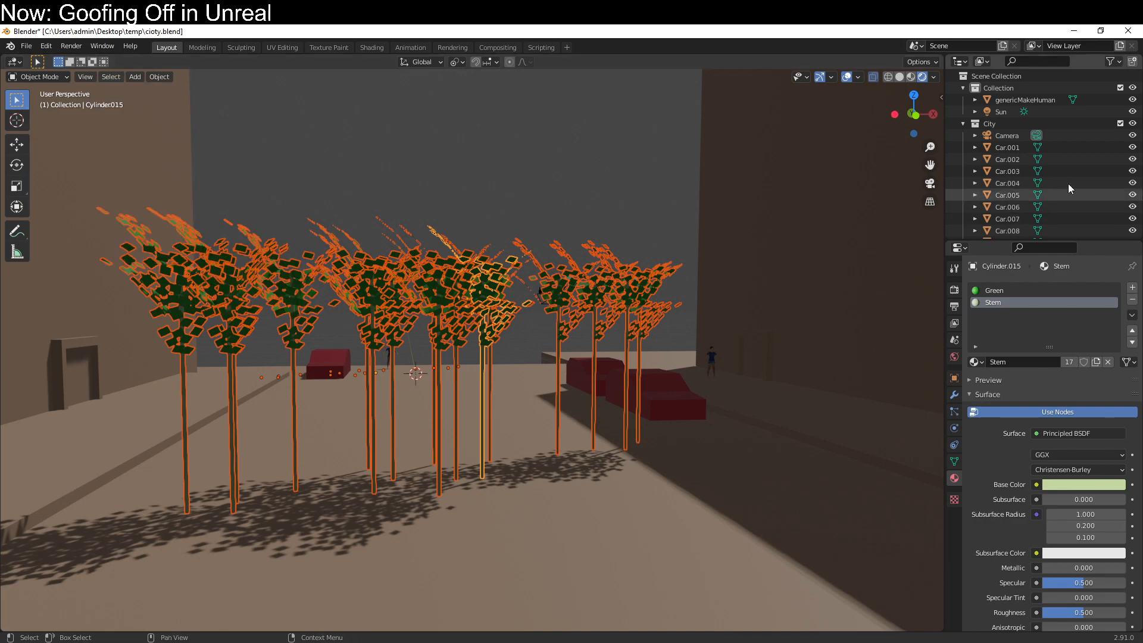
Exclude the City collection, hide the character and select one of the plants.
click(1120, 123)
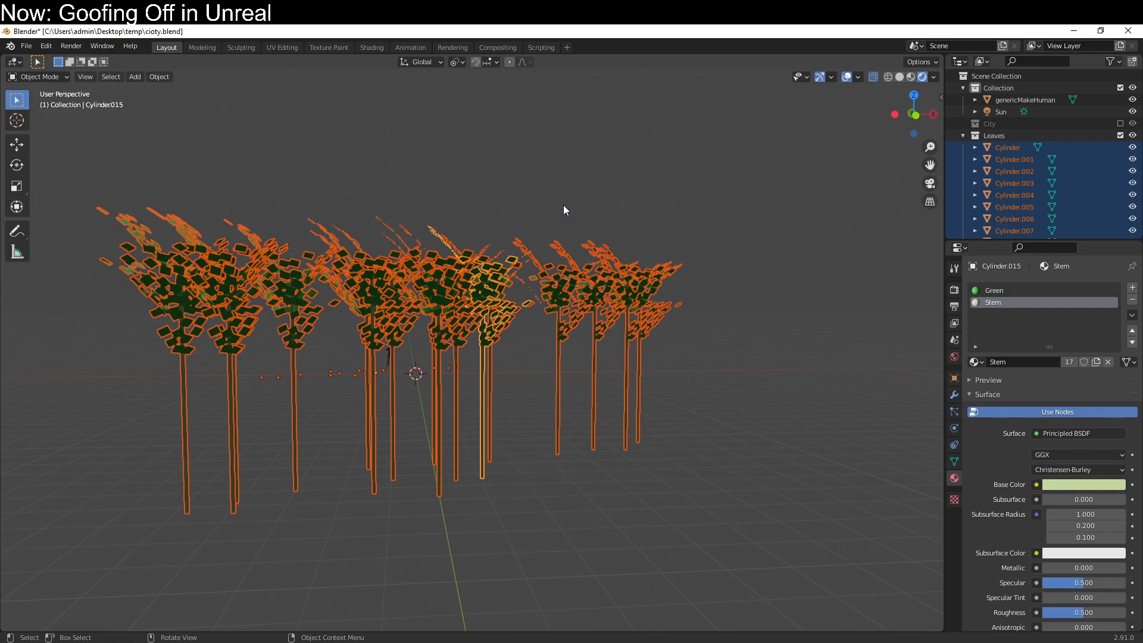
middle_drag(563, 207, 529, 198)
click(548, 390)
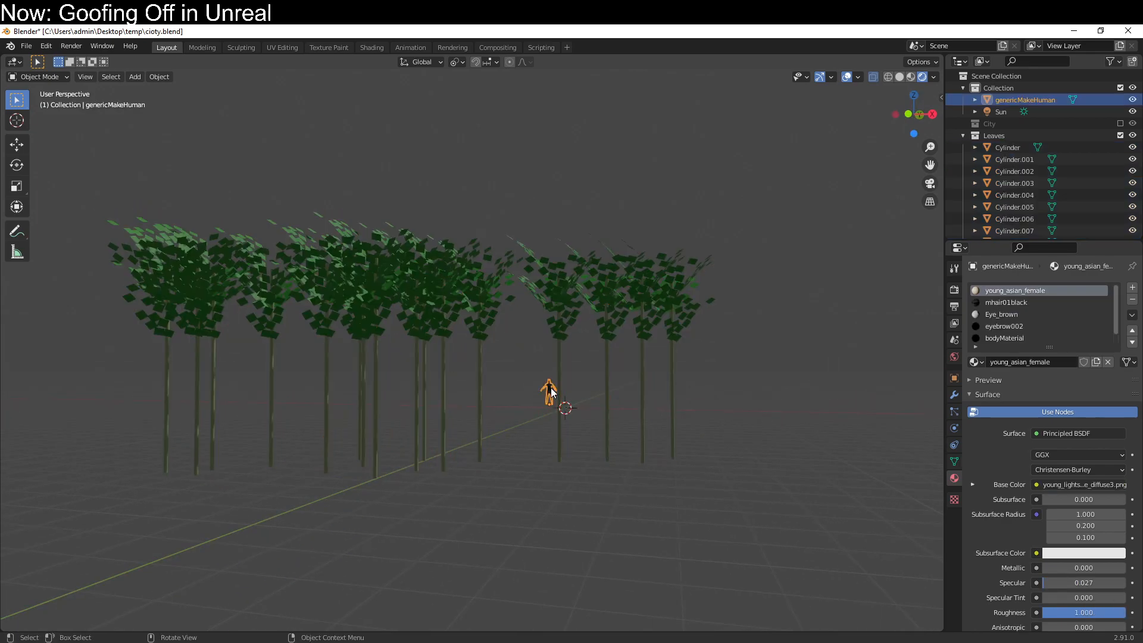
click(446, 310)
middle_drag(509, 385, 513, 350)
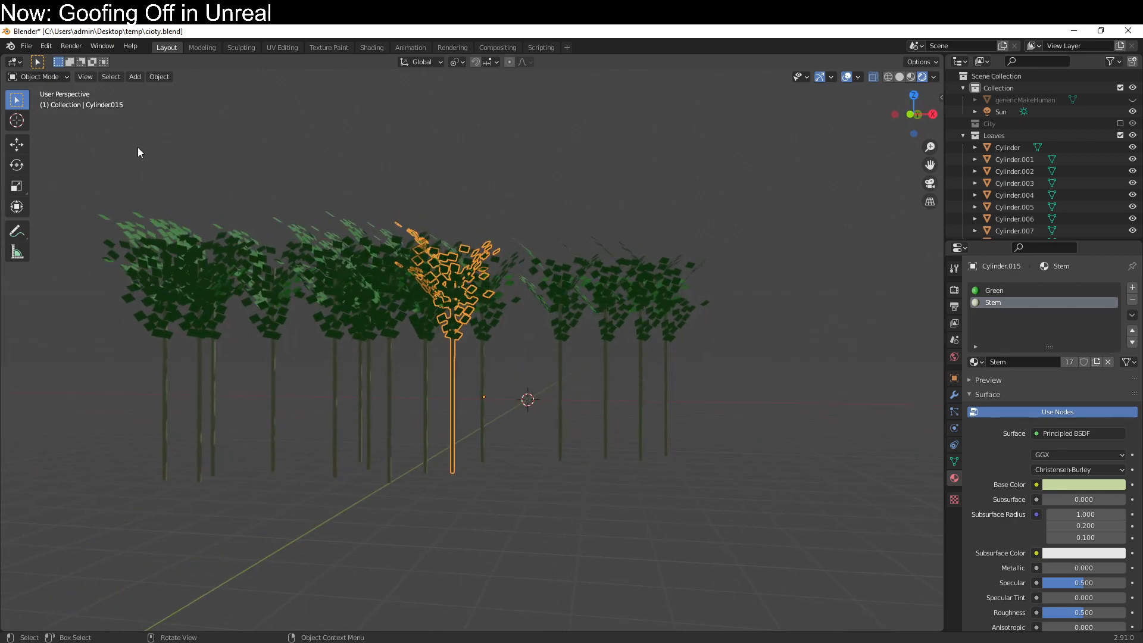
Randomly select part of the plants and stretch them taller by scaling along the global Z axis.
click(112, 77)
click(147, 191)
middle_drag(507, 361, 576, 441)
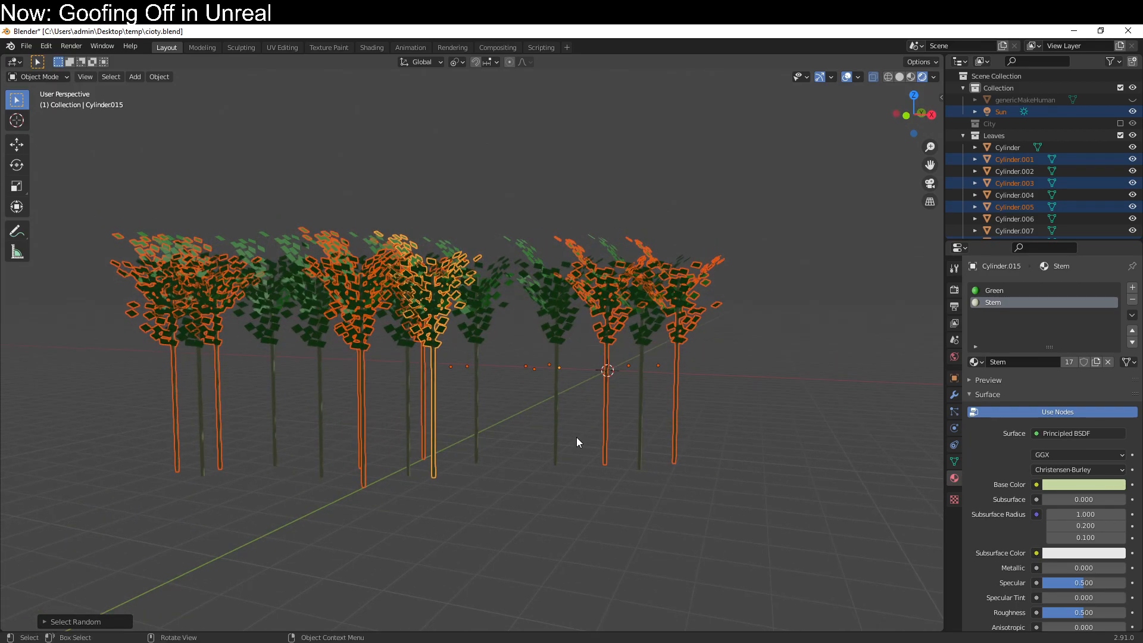
key(s)
key(shift+z)
key(Escape)
key(z)
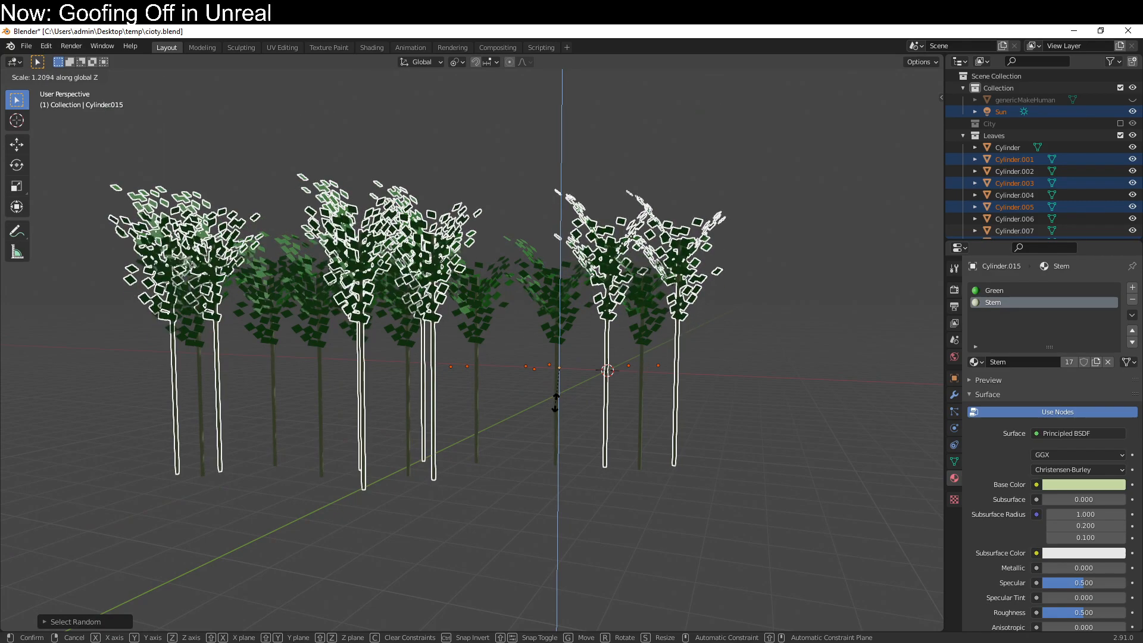
click(555, 403)
Make a new random selection of the plants and shorten them to about 0.8 along their local Z axis.
click(111, 77)
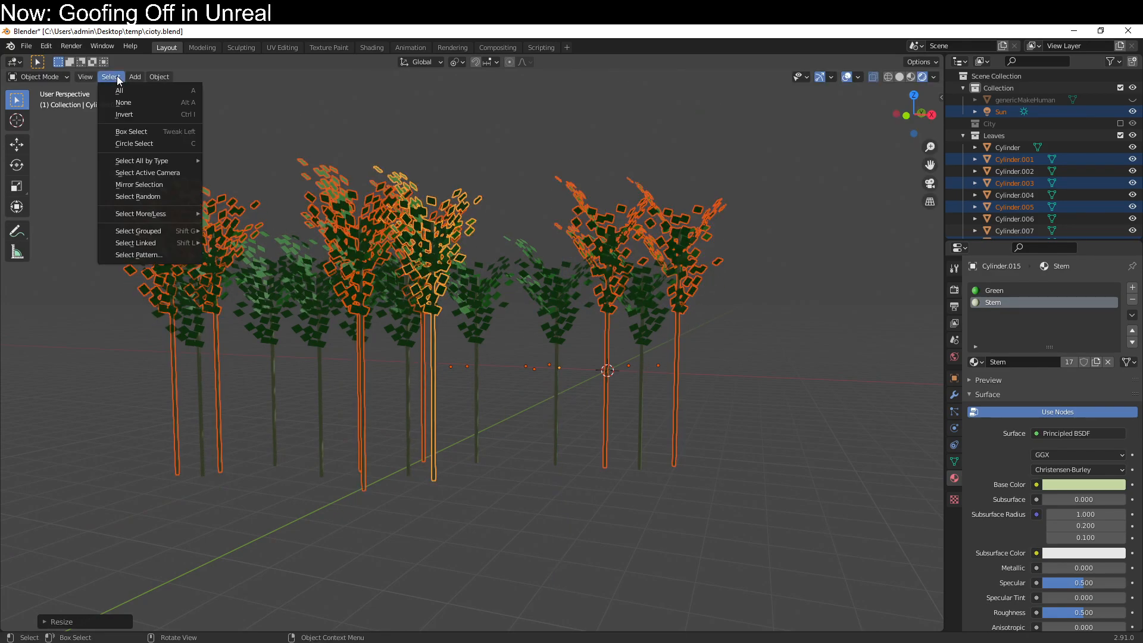
click(137, 197)
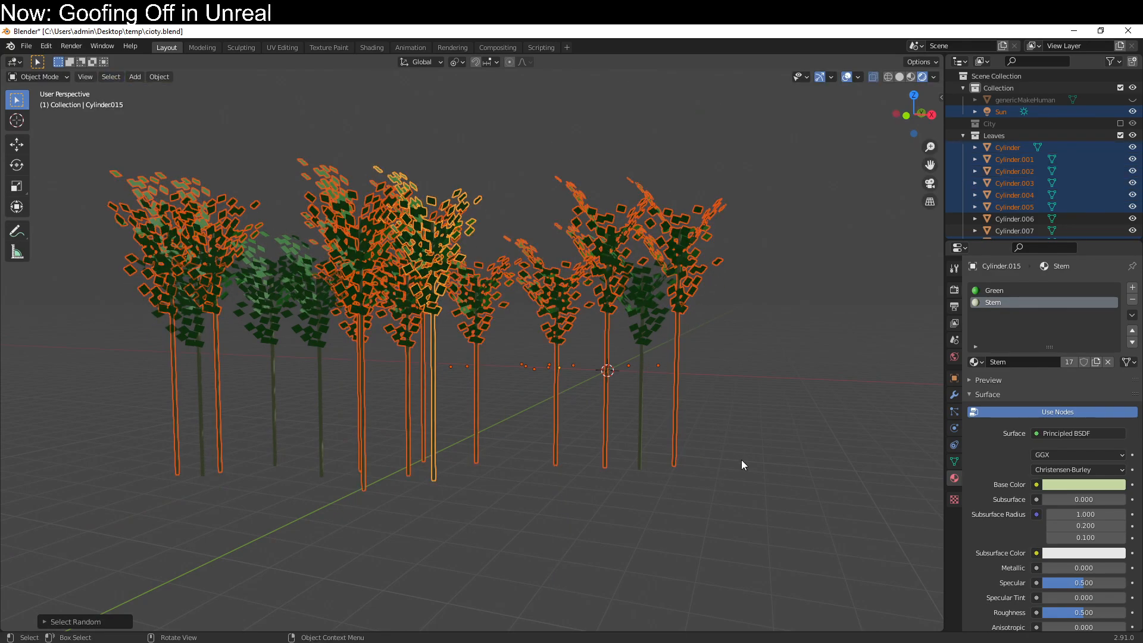
key(alt+a)
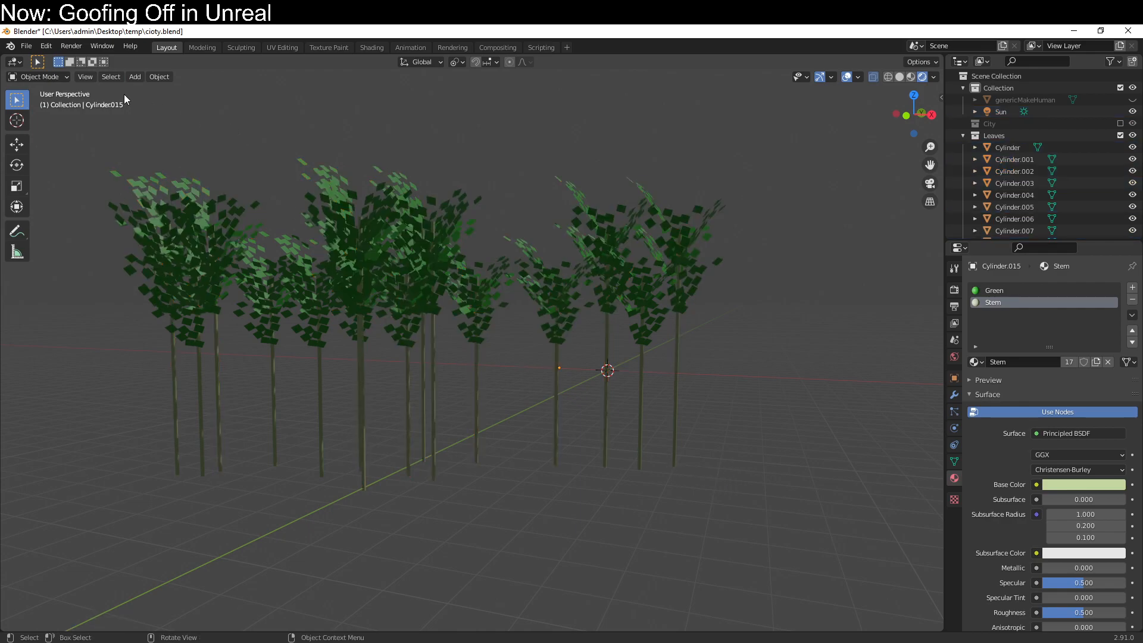
click(110, 77)
click(137, 196)
key(s)
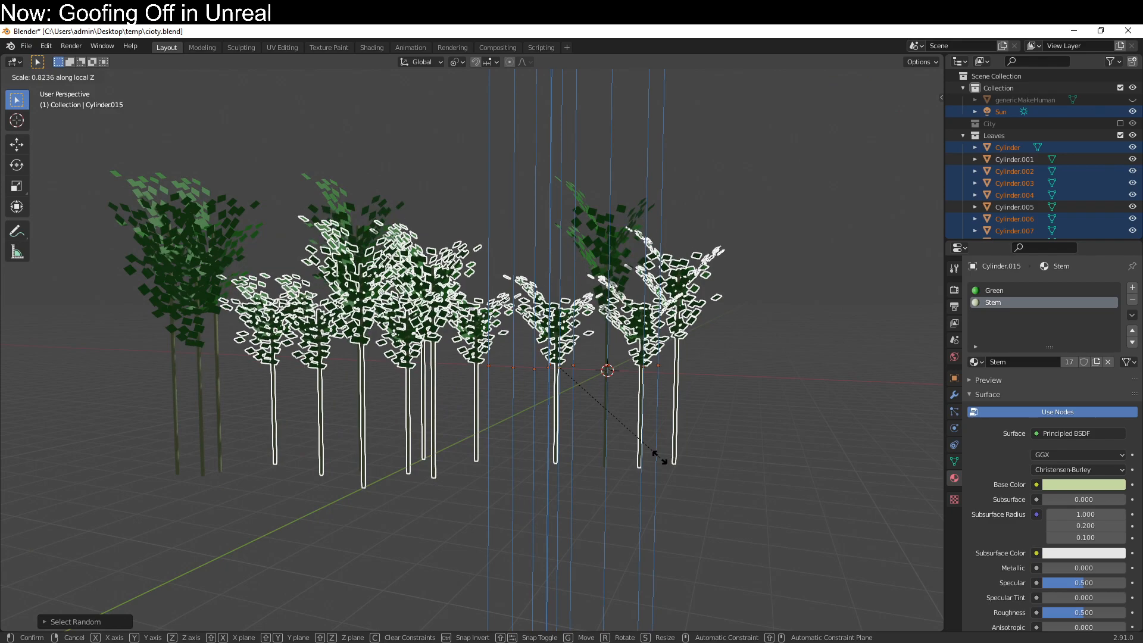
click(649, 453)
key(Tab)
key(Tab)
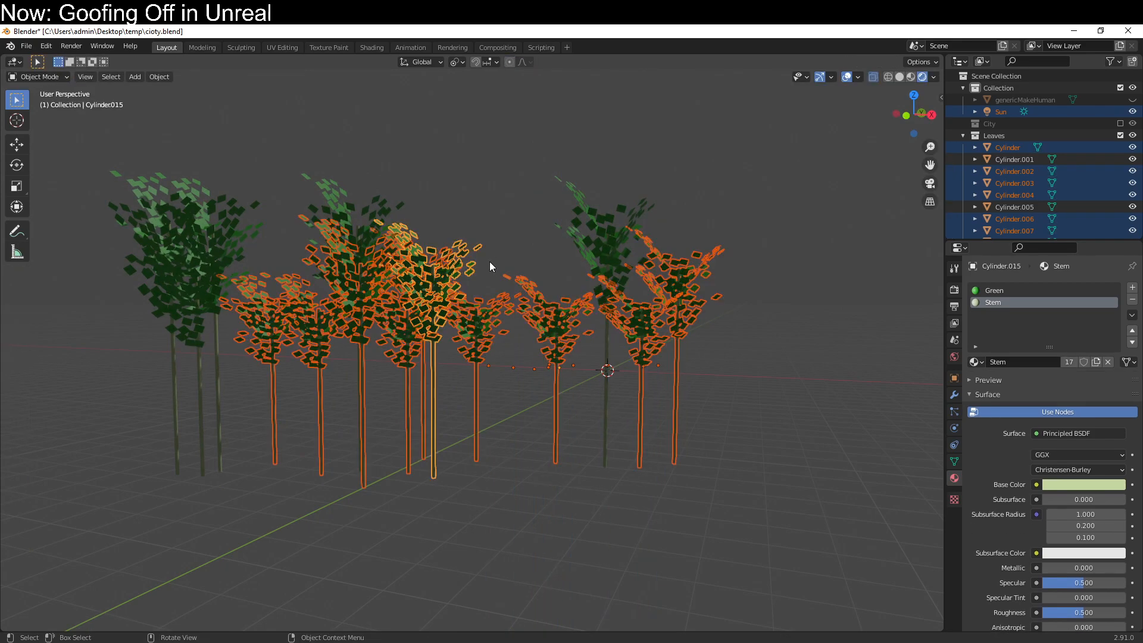
Include the City collection again, unhide the character and clear the selection.
click(1120, 124)
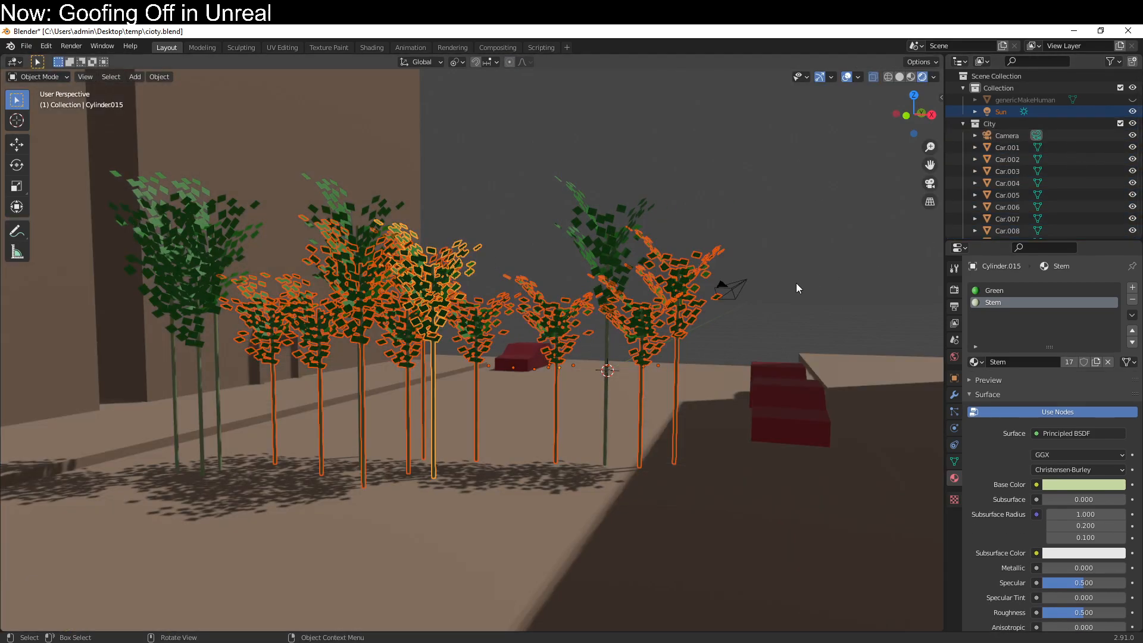
middle_drag(752, 238, 537, 258)
key(shift+grave)
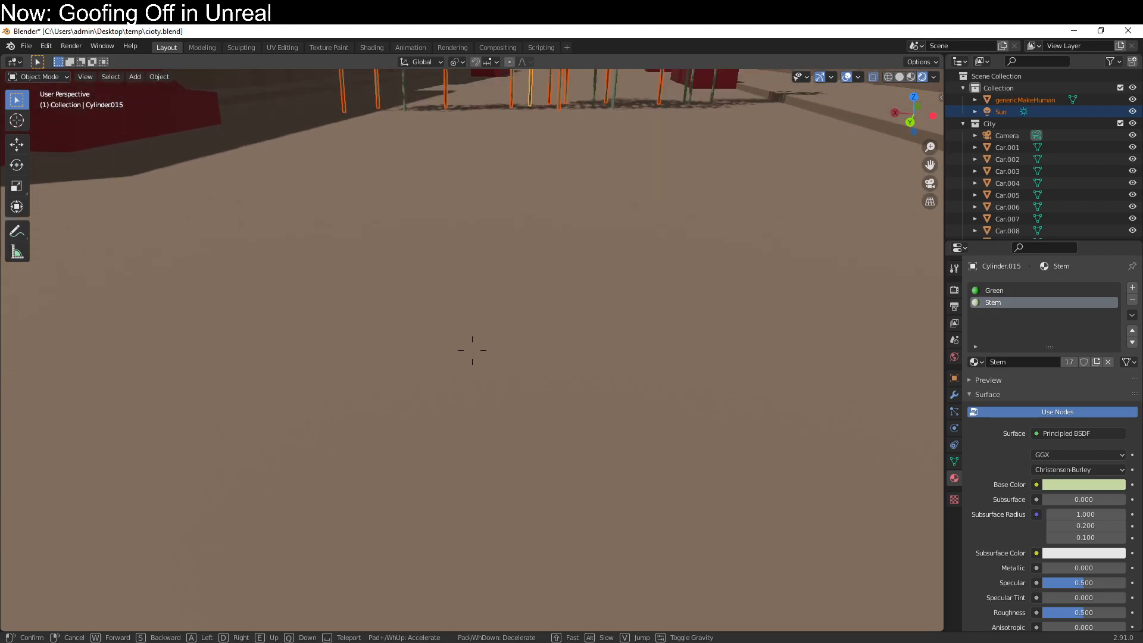
key(w)
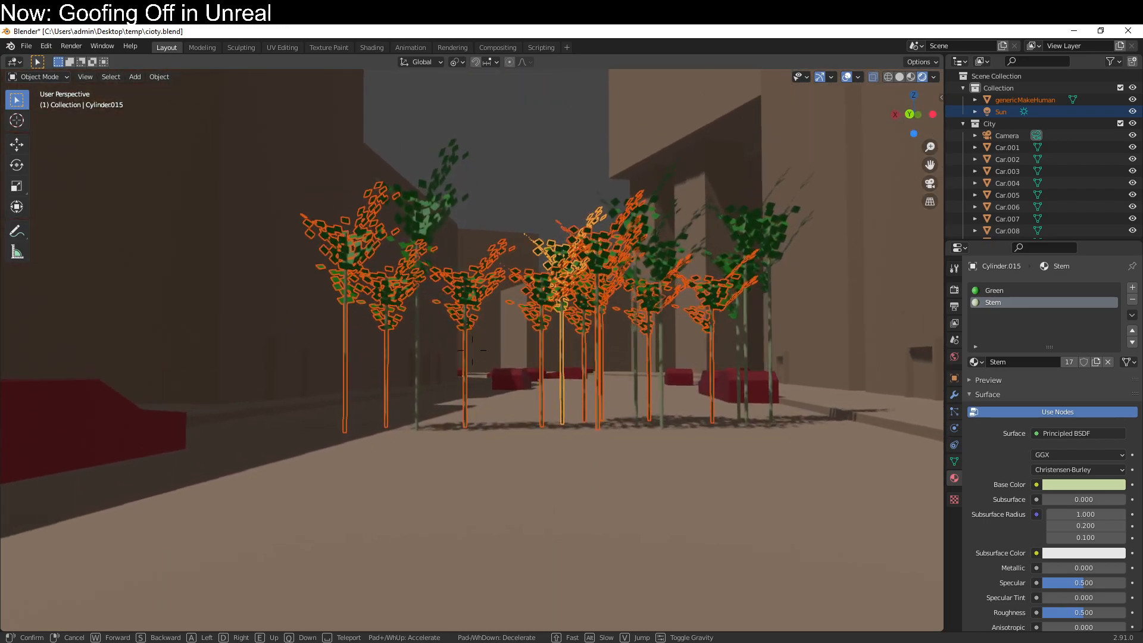
click(492, 320)
click(516, 185)
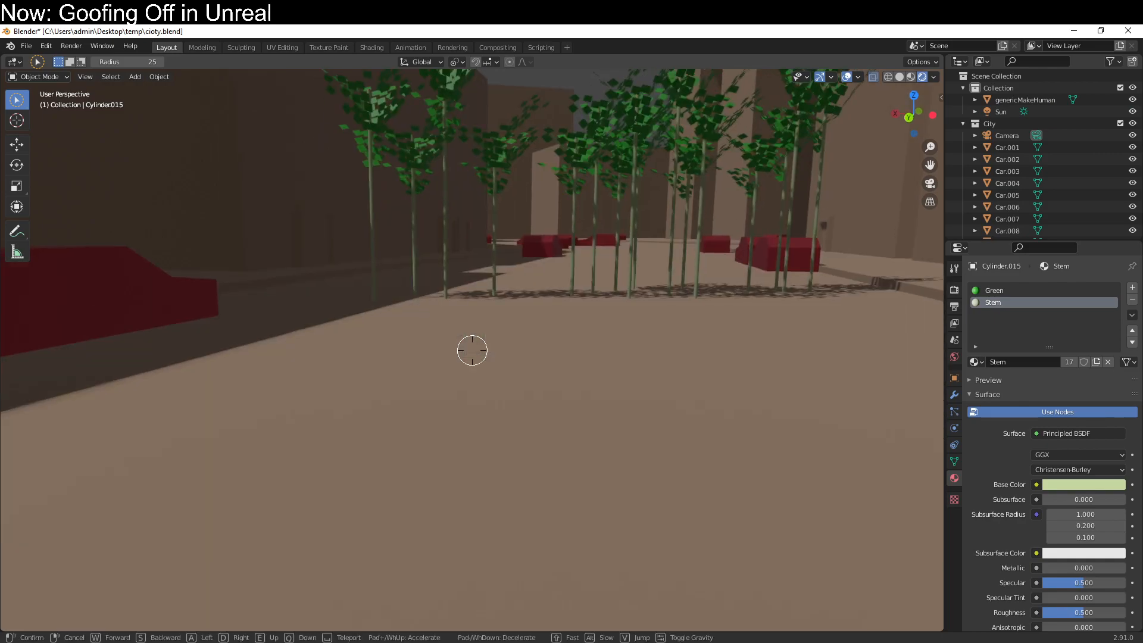
Walk through the street at eye level to examine the plants, their leaves and their shadows against the buildings.
key(w)
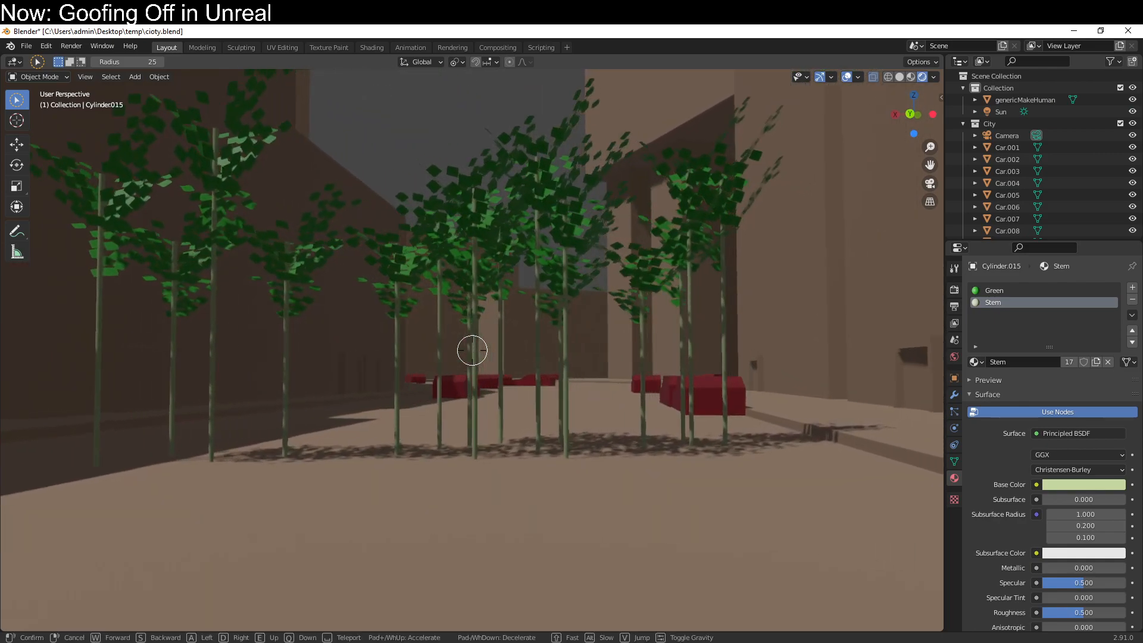
key(d)
key(w)
key(w)
key(s)
key(a)
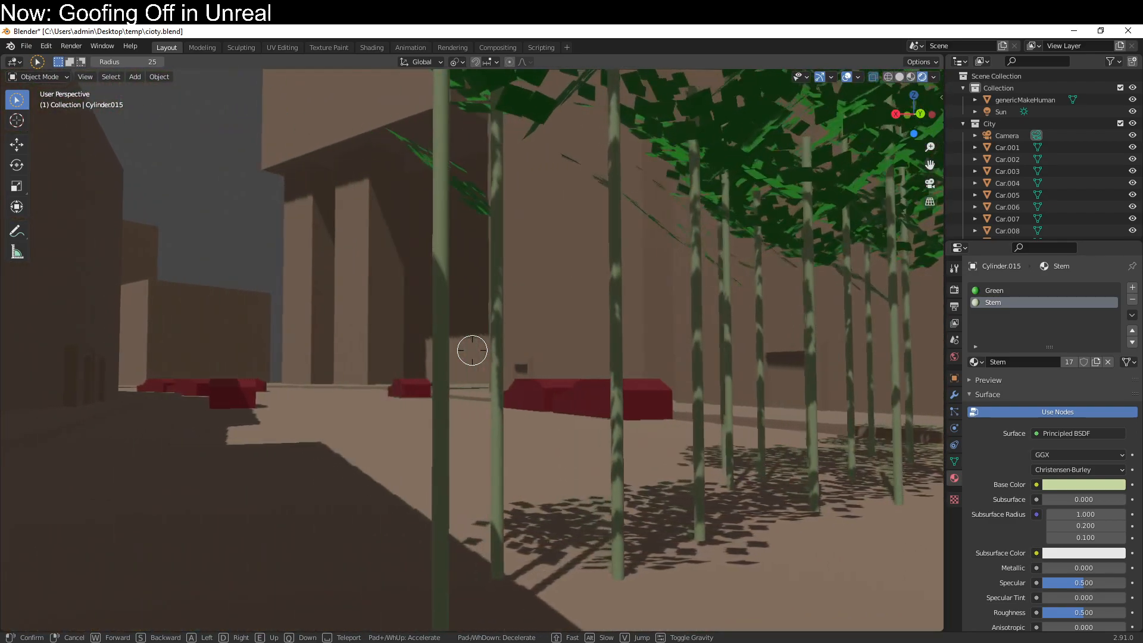
key(w)
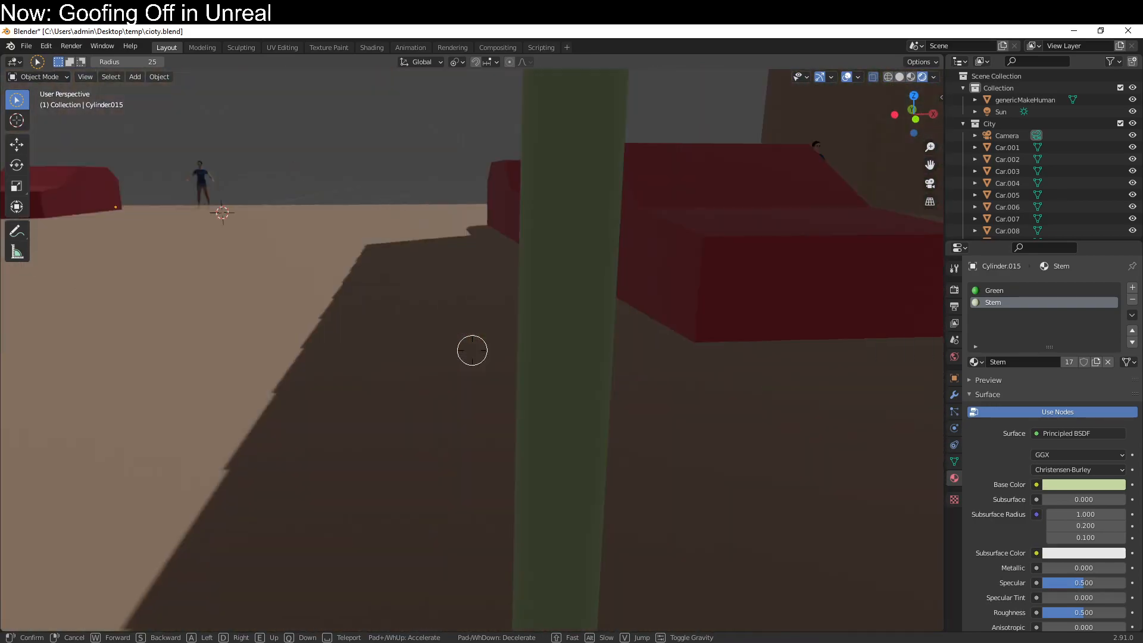
key(d)
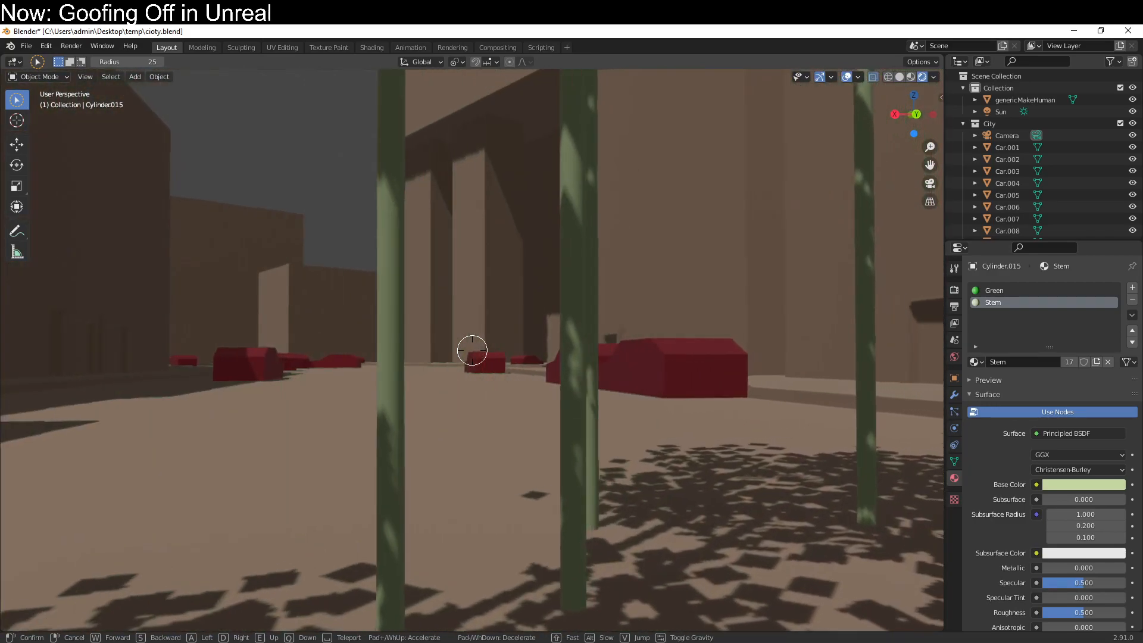
key(s)
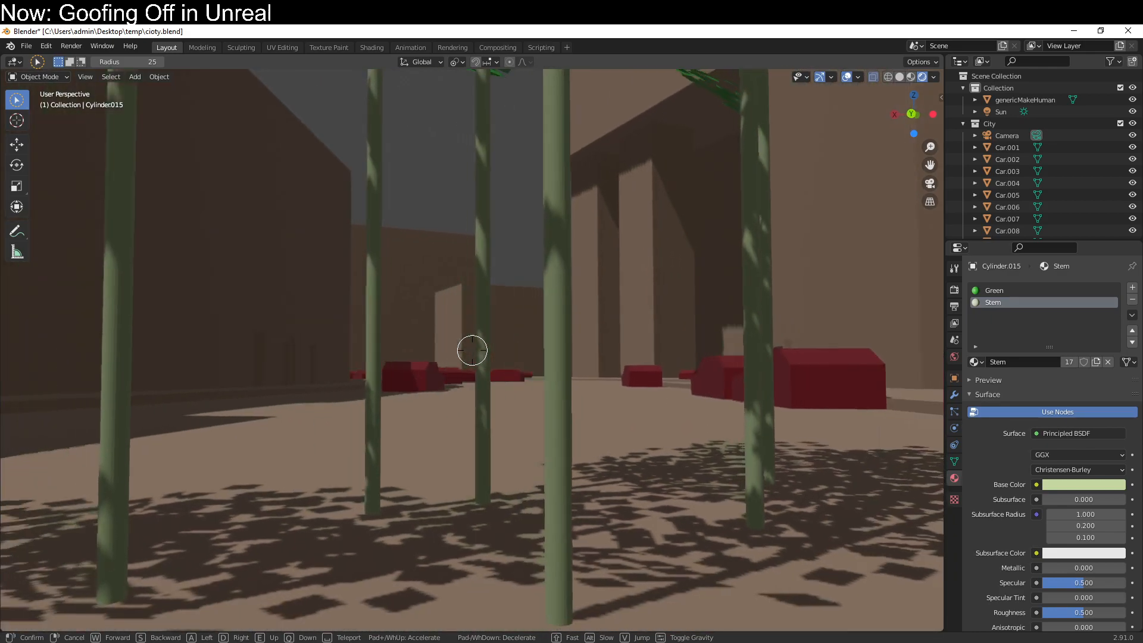
key(s)
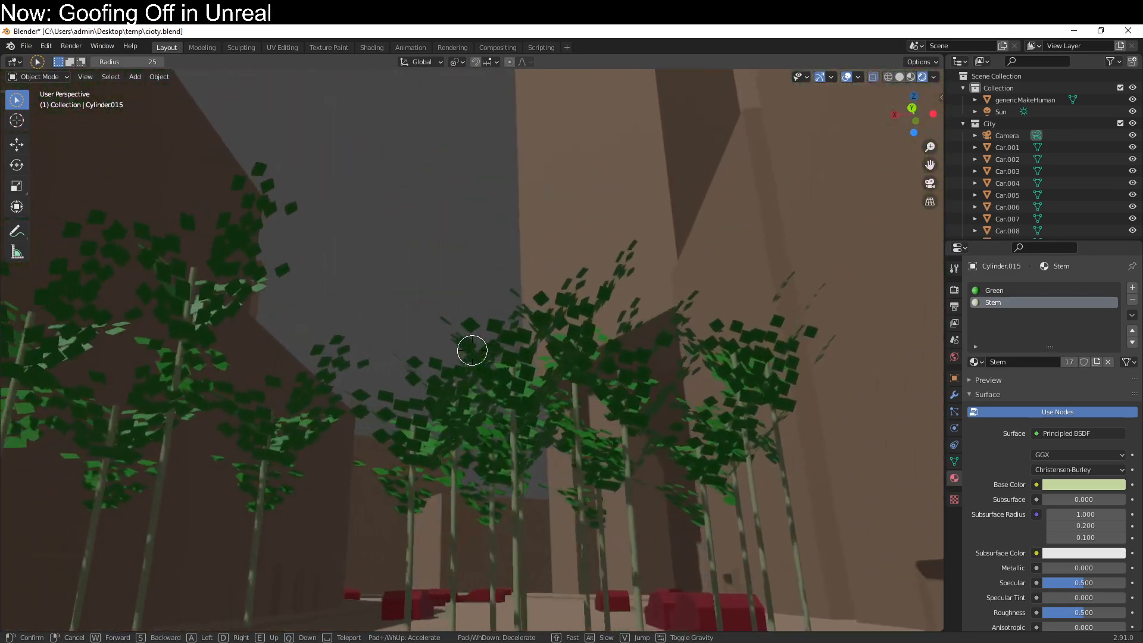
key(w)
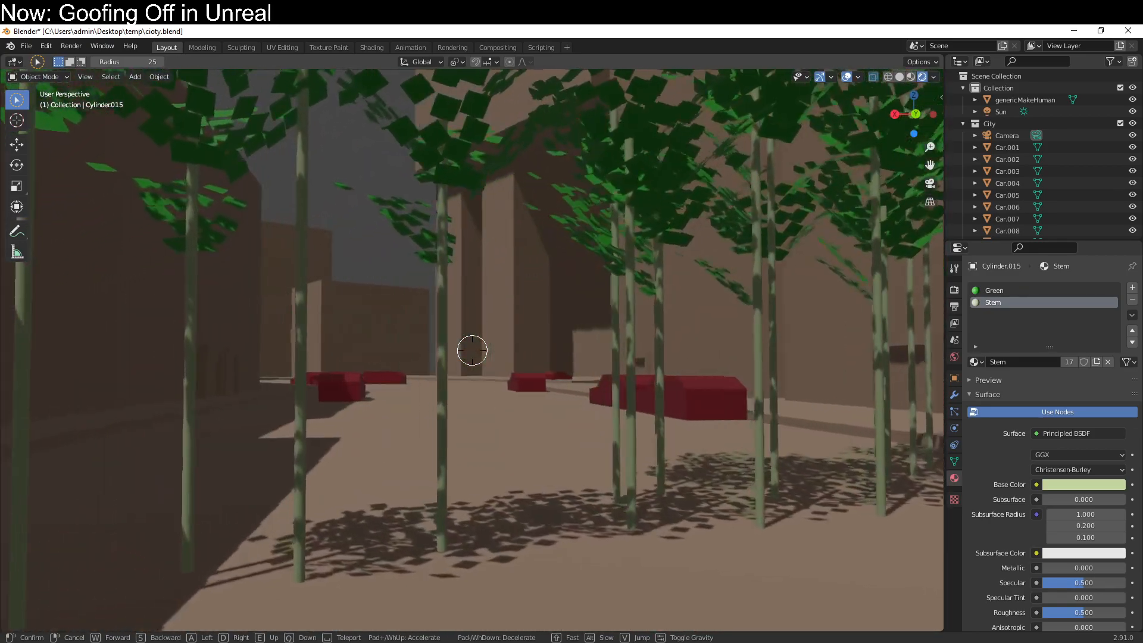
key(w)
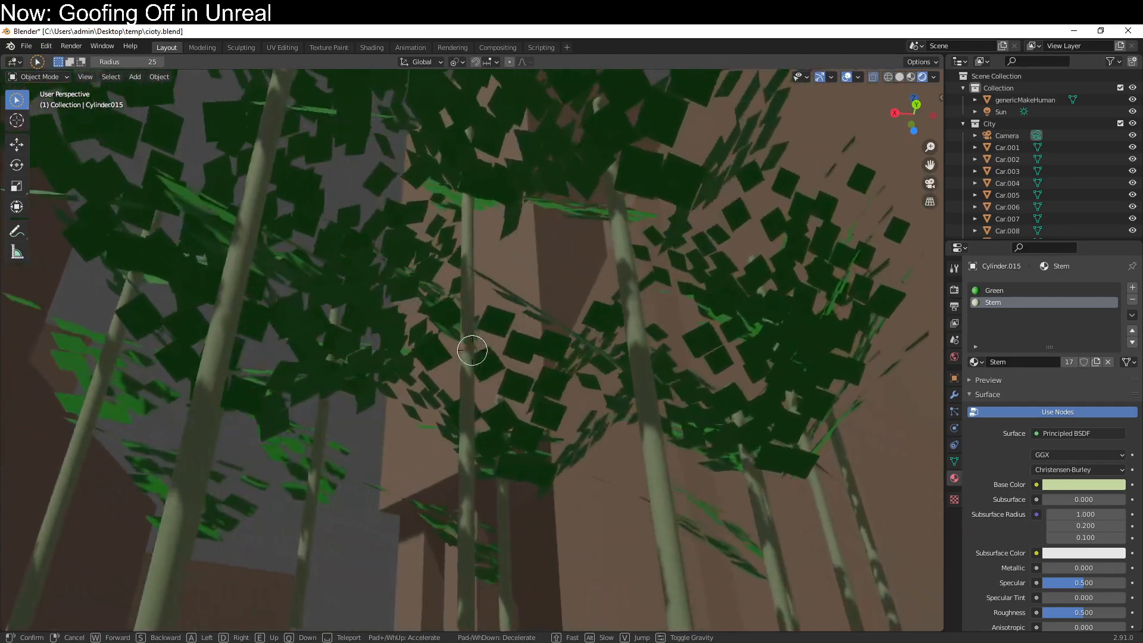
key(w)
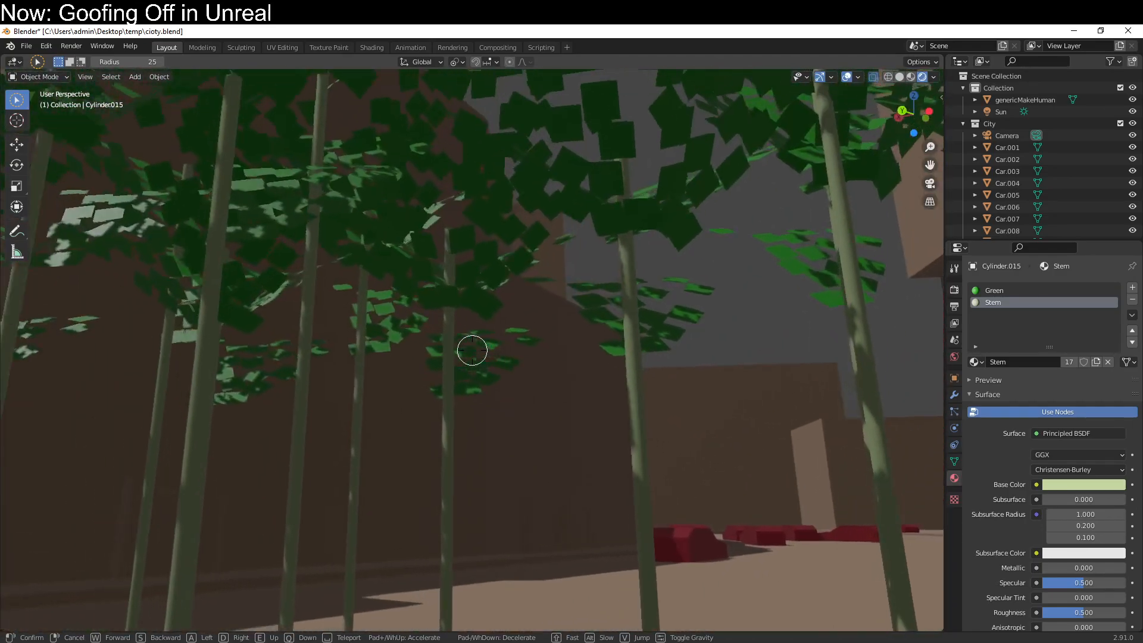
key(s)
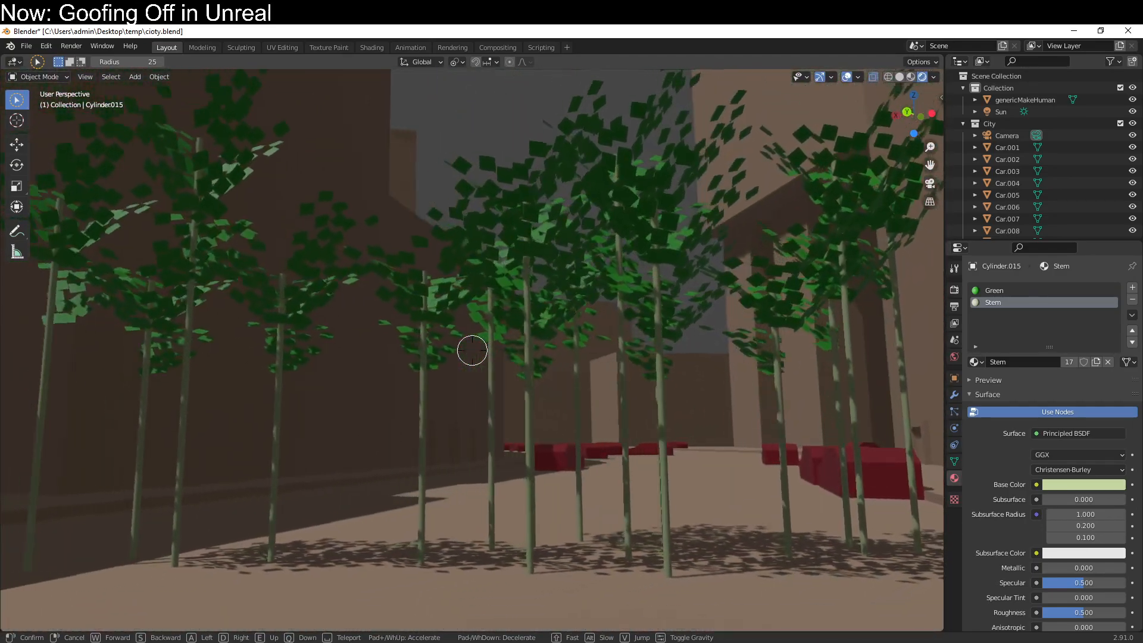
key(w)
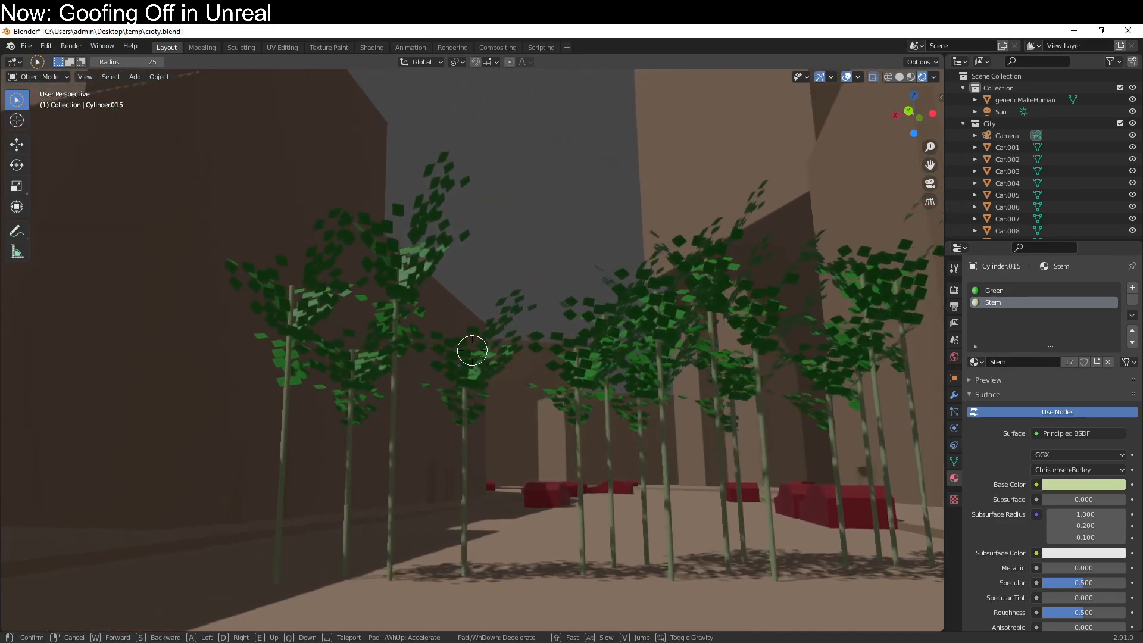
key(s)
click(467, 357)
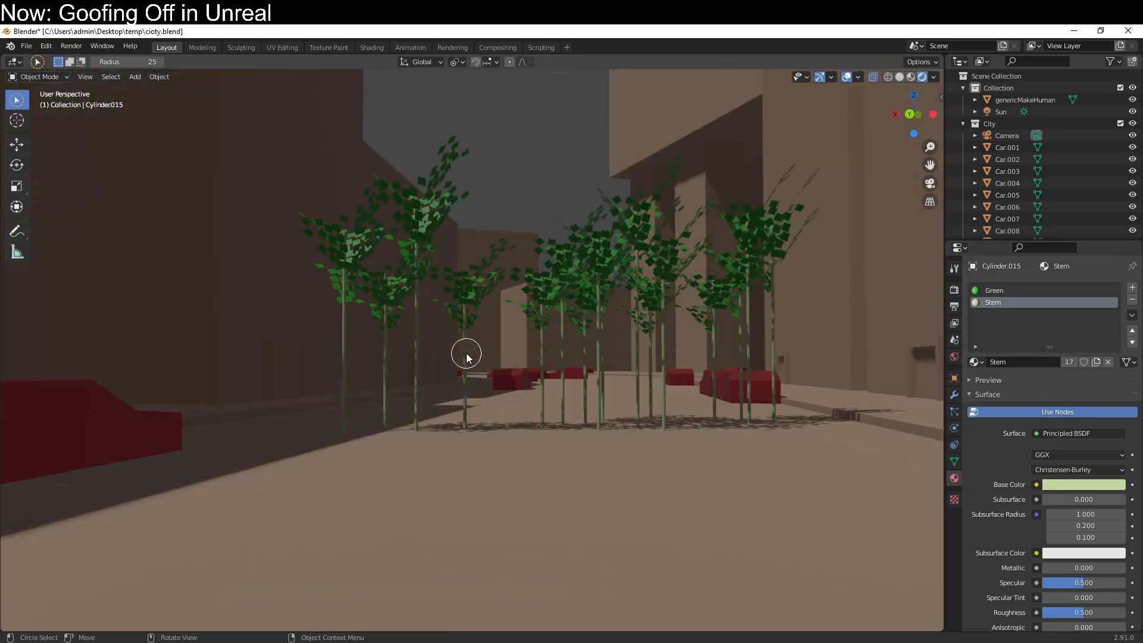
Switch the selection tool from Circle Select to Tweak.
middle_drag(568, 251, 536, 313)
scroll(536, 313, down, 3)
scroll(536, 313, up, 3)
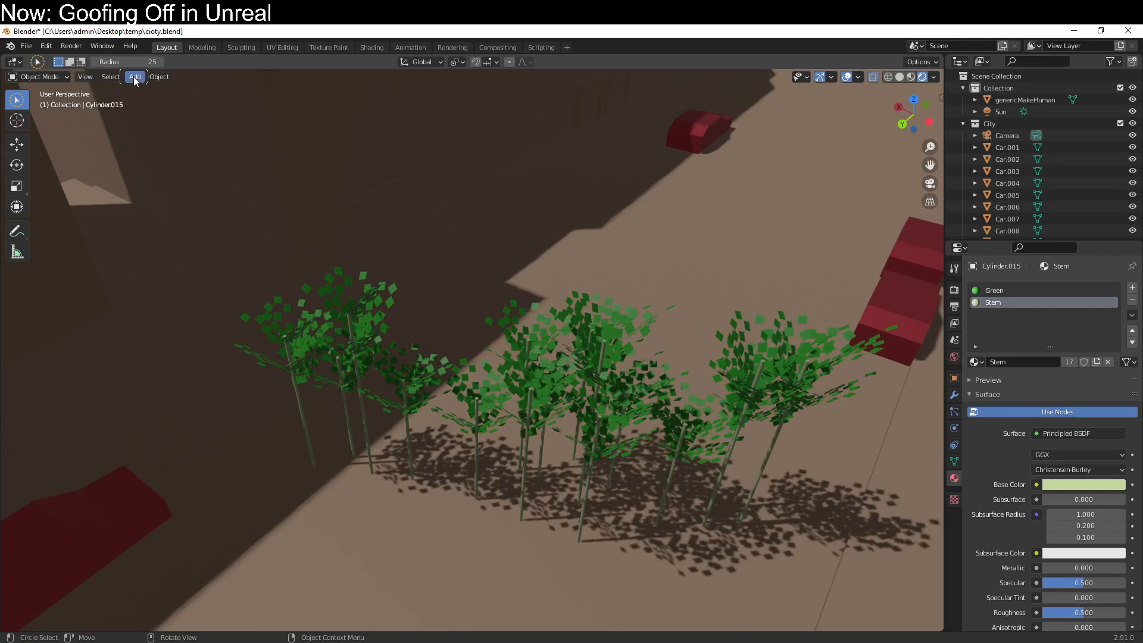
click(22, 112)
click(53, 114)
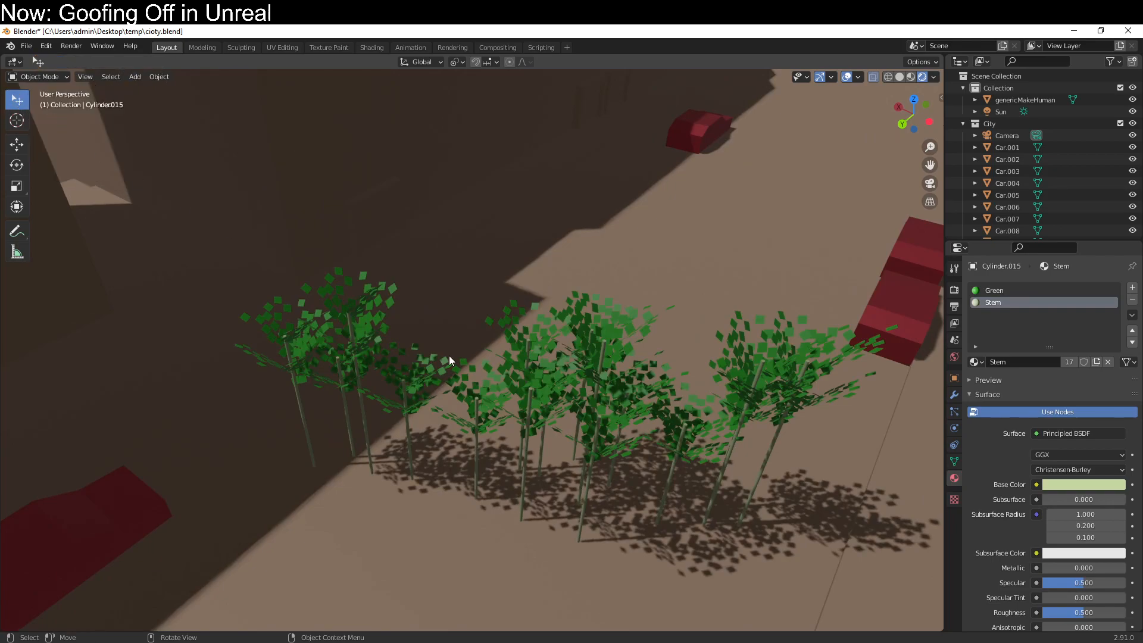
Open the mesh of one of the shorter plants for editing and hide its stem, leaving only the leaves.
scroll(496, 438, down, 2)
middle_drag(491, 457, 515, 358)
scroll(498, 434, up, 4)
key(Tab)
scroll(504, 427, down, 2)
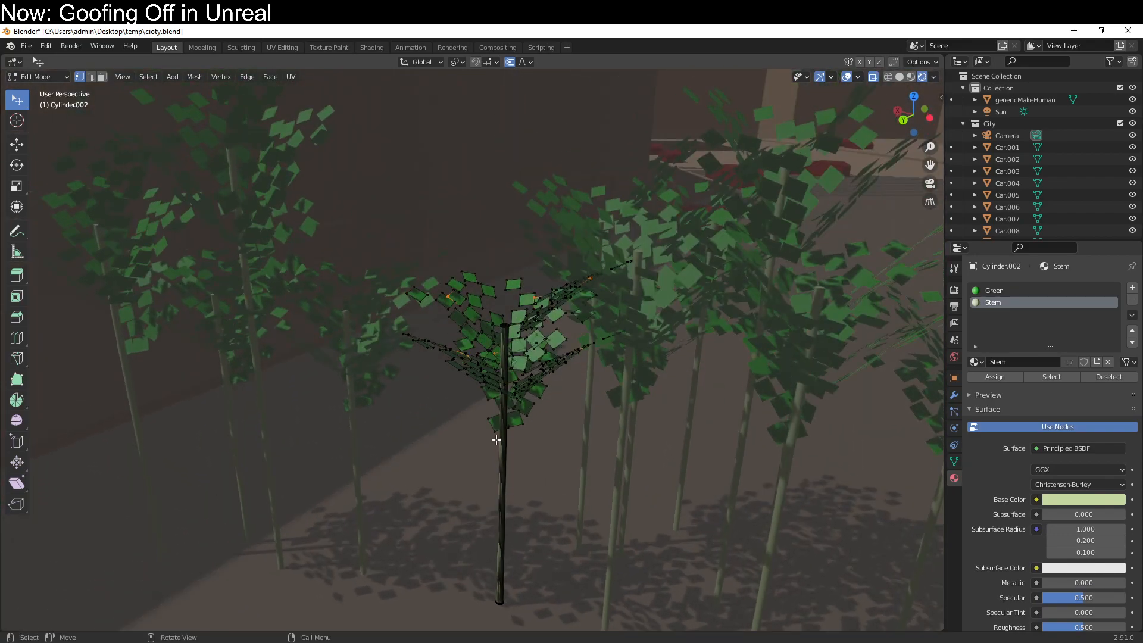
key(a)
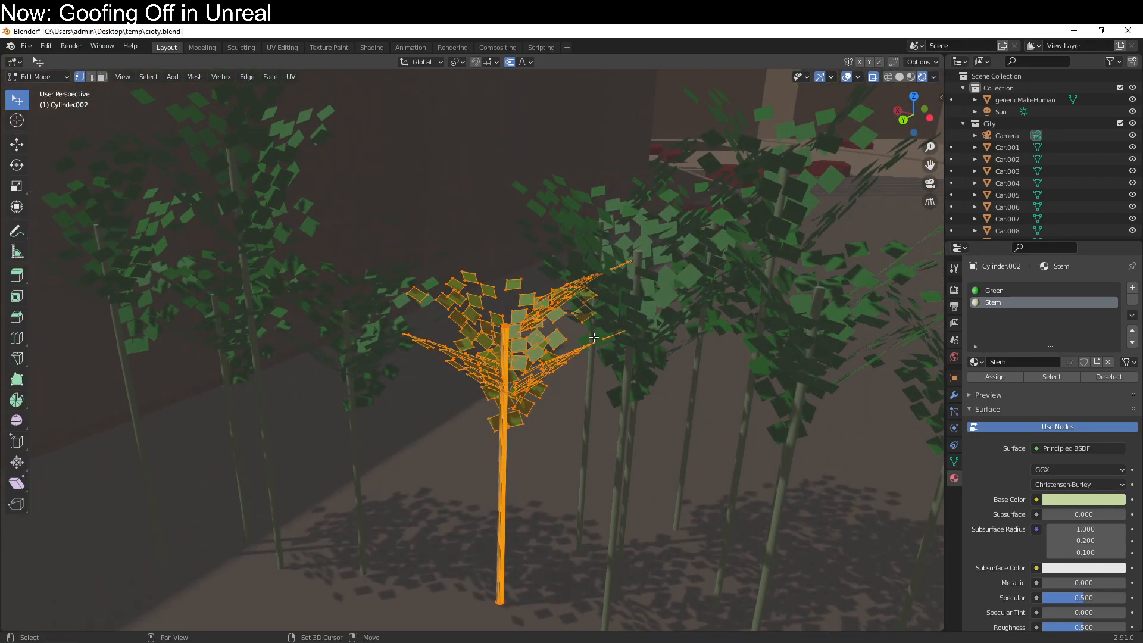
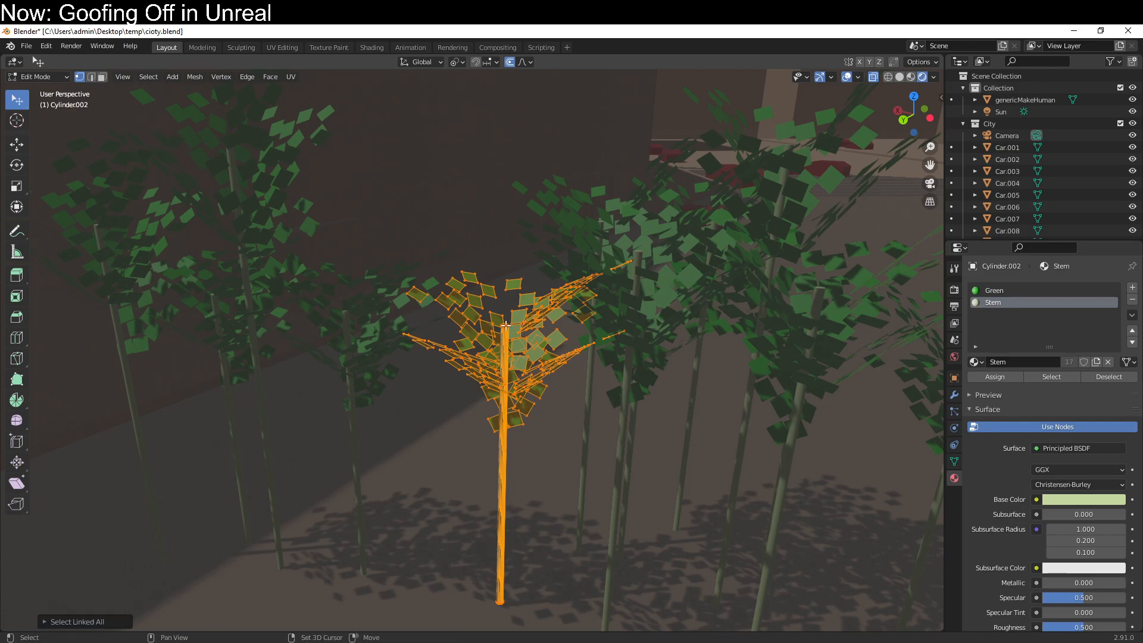
key(alt+a)
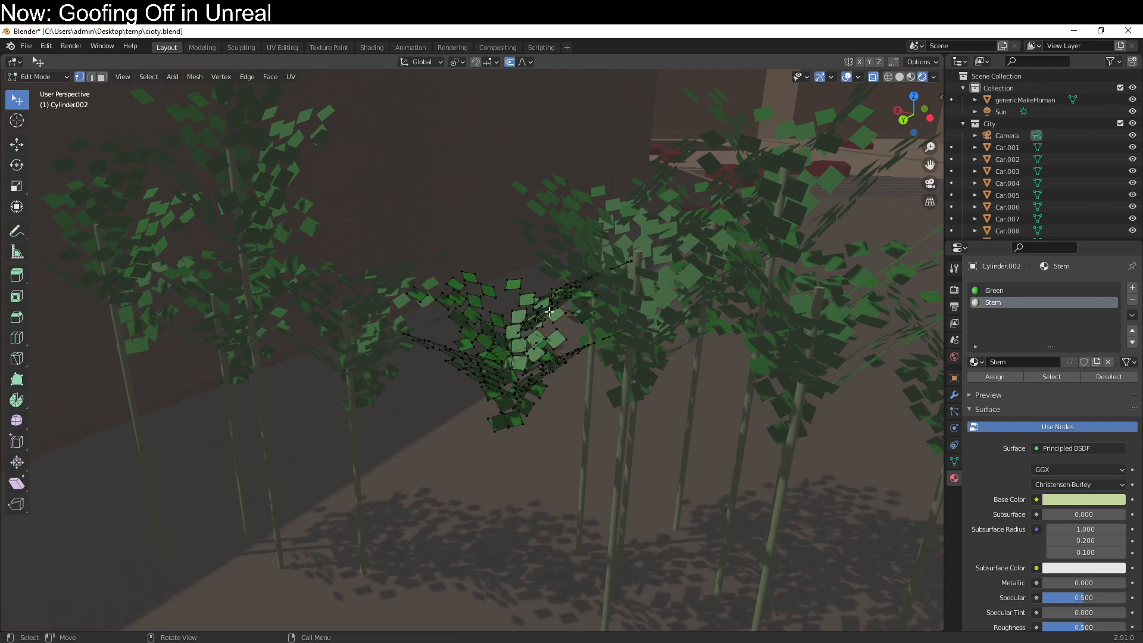
Duplicate the plant's leaves and raise the copy along the global Z axis with proportional editing off.
key(a)
middle_drag(663, 460, 658, 380)
key(shift+d)
click(658, 394)
key(g)
key(z)
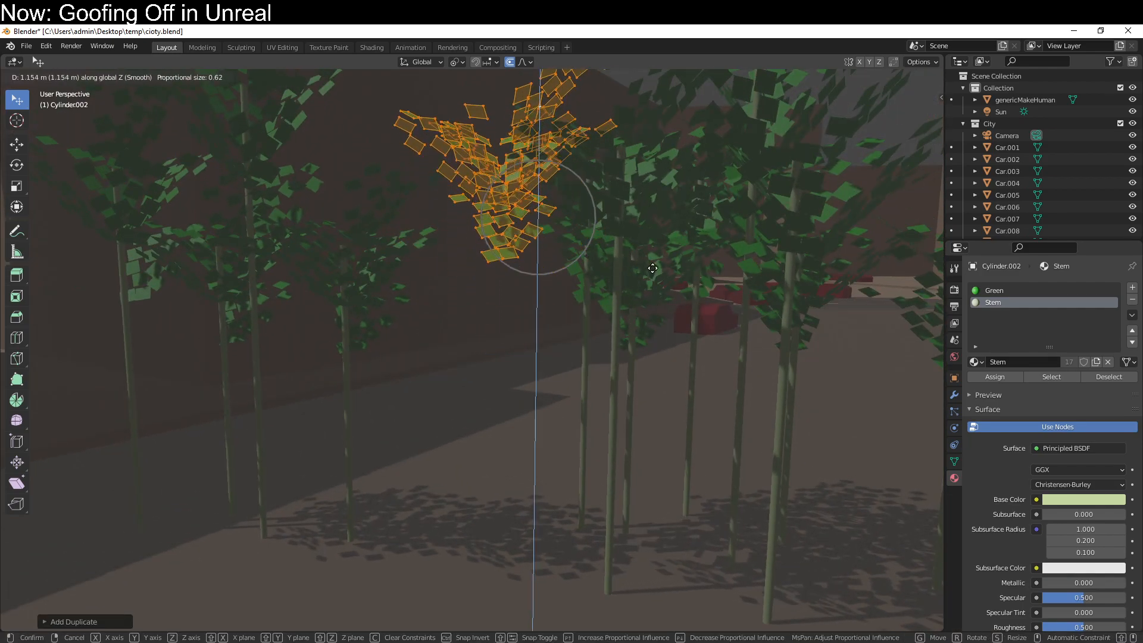
right_click(644, 198)
key(shift+d)
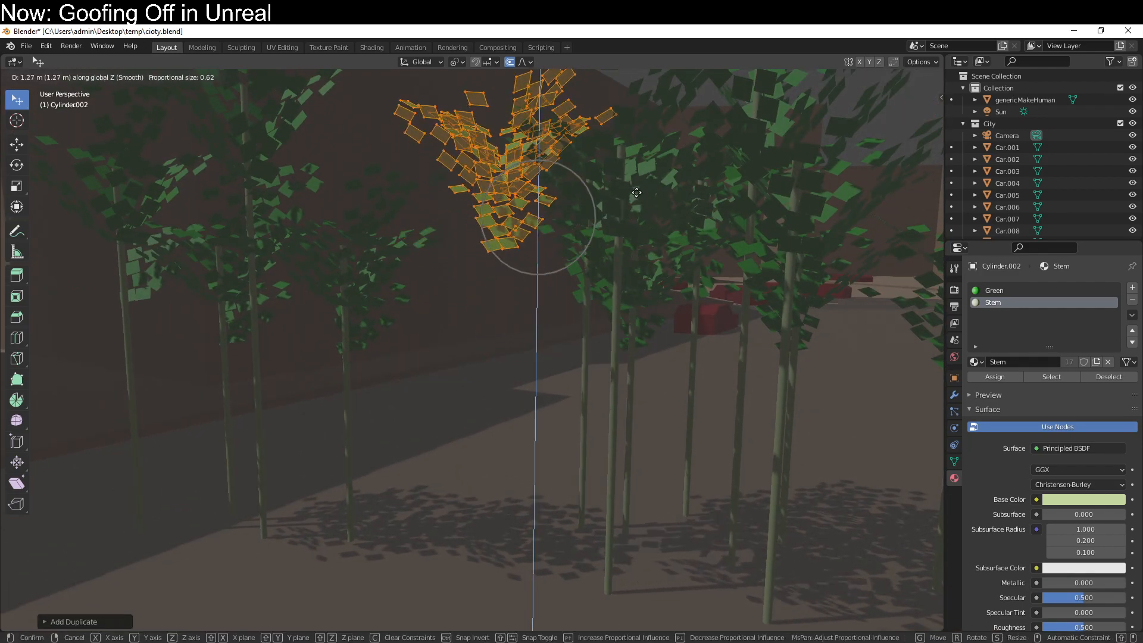
right_click(552, 137)
key(g)
key(z)
click(648, 252)
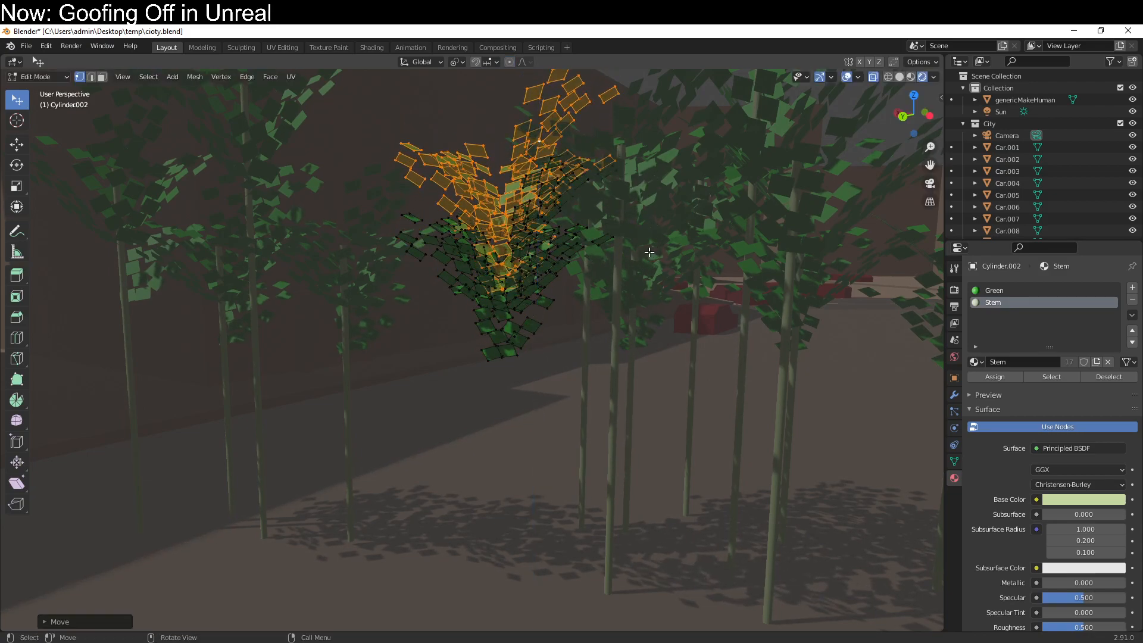
Add another leaf layer by duplicating the upper leaves about 1 m up the Z axis, reveal the stem and leave mesh editing.
scroll(652, 297, up, 4)
key(shift+d)
key(z)
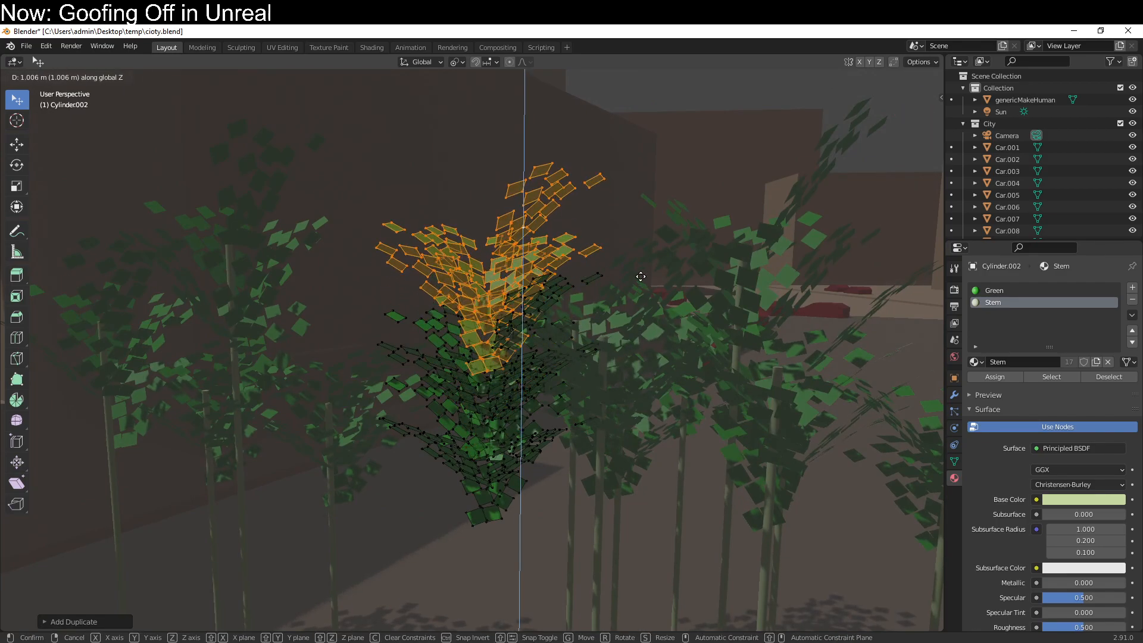
click(641, 290)
scroll(648, 337, down, 4)
middle_drag(648, 428, 588, 363)
key(Tab)
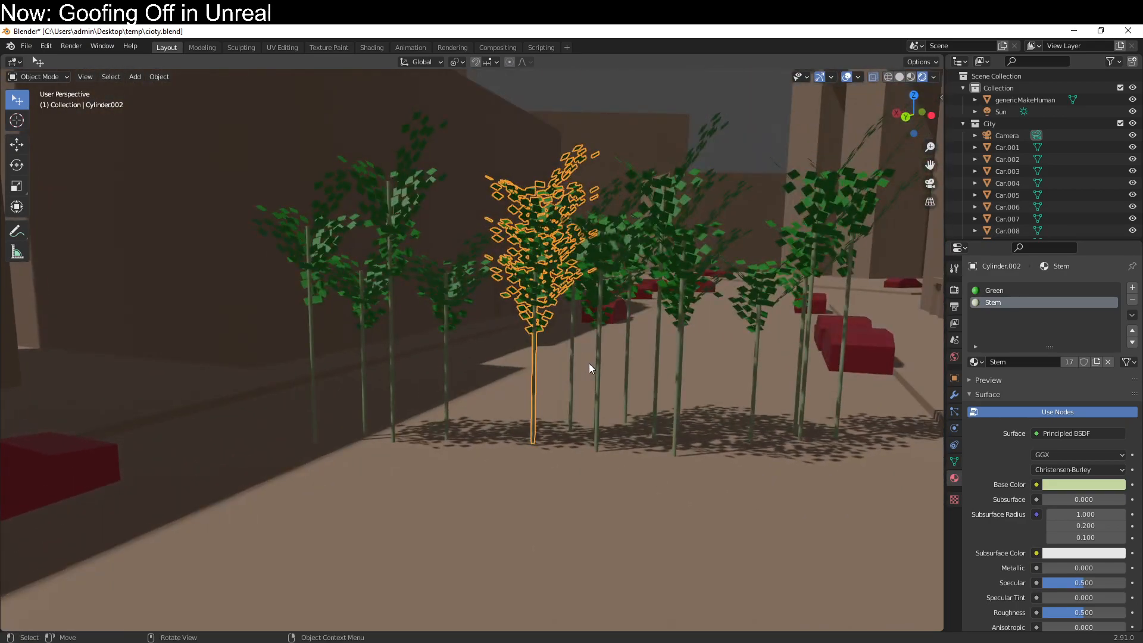
Exclude the City collection to isolate the plants and clear the selection of the plants picked on the street.
click(599, 330)
shift+click(572, 291)
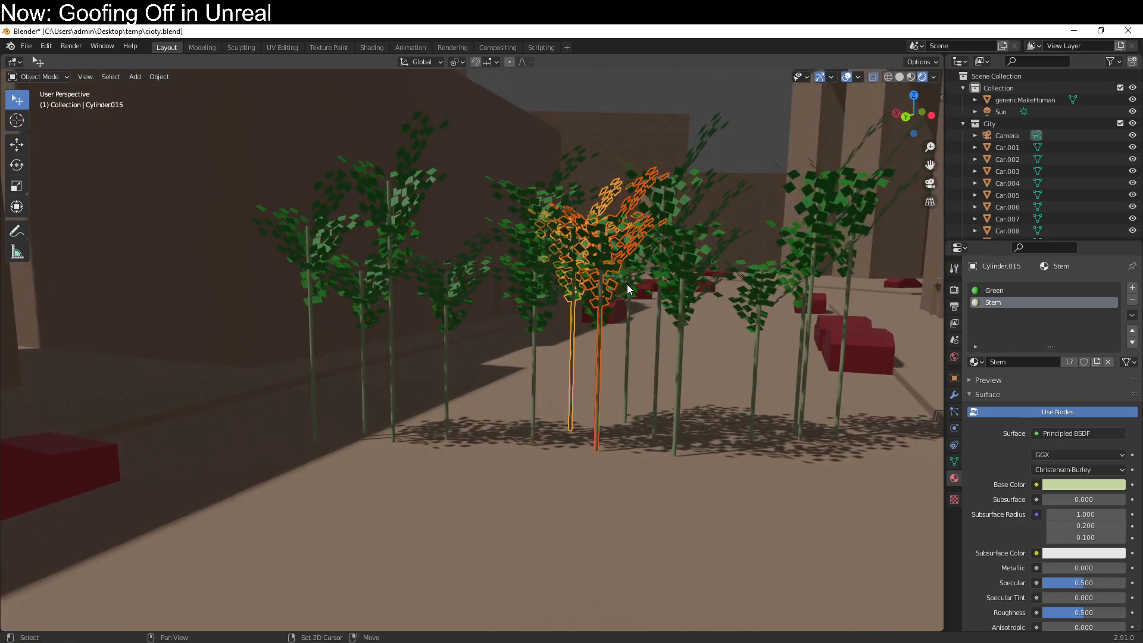
shift+click(661, 294)
middle_drag(685, 305, 693, 290)
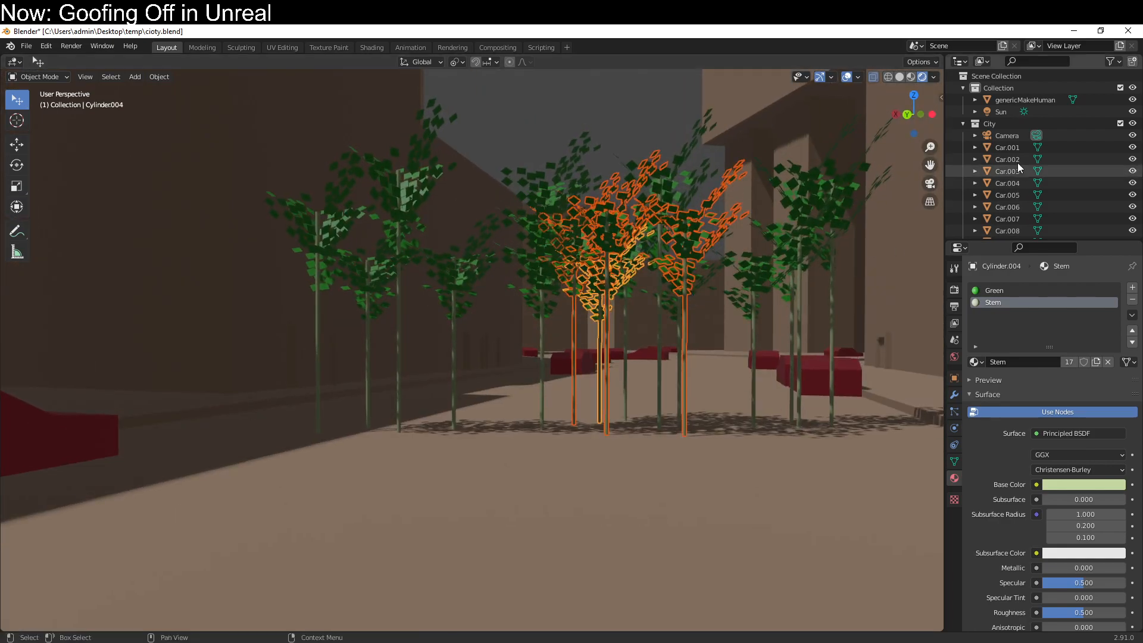
click(1120, 124)
click(512, 323)
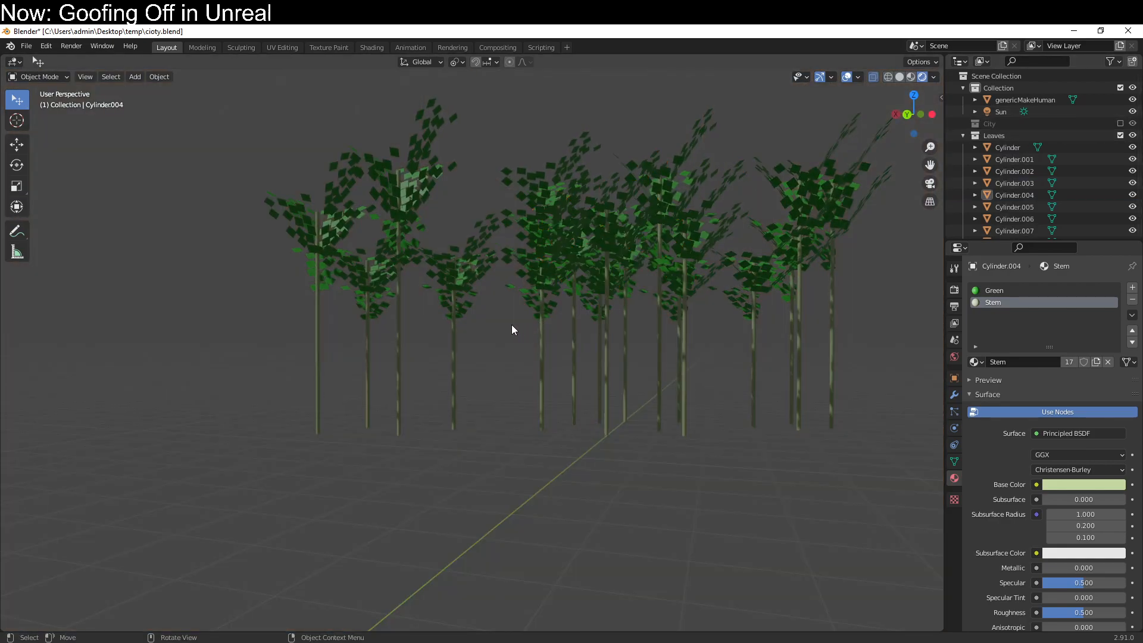
Delete the sun and every plant except one tall, dense plant, keeping the human figure.
click(531, 319)
key(a)
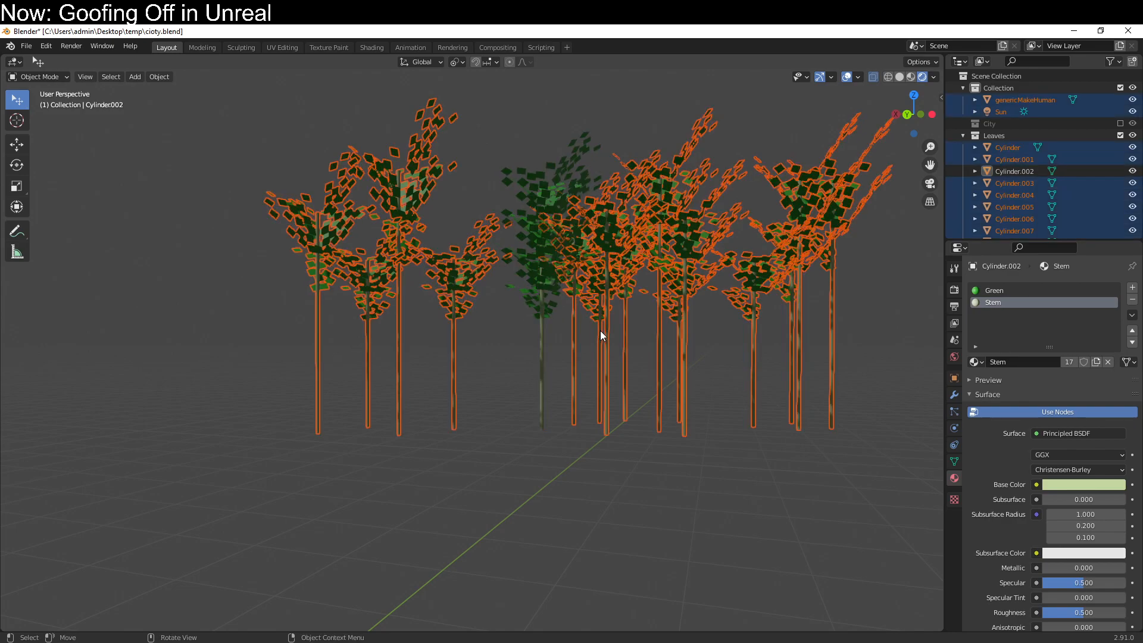
scroll(482, 374, down, 6)
shift+click(373, 372)
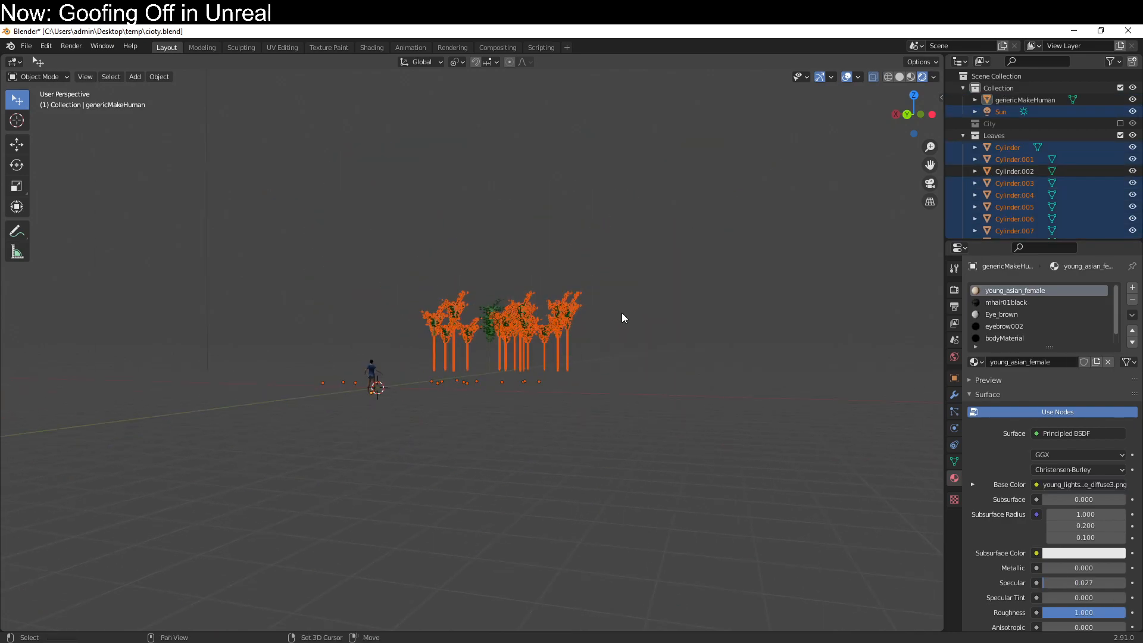
key(Delete)
middle_drag(500, 238, 492, 312)
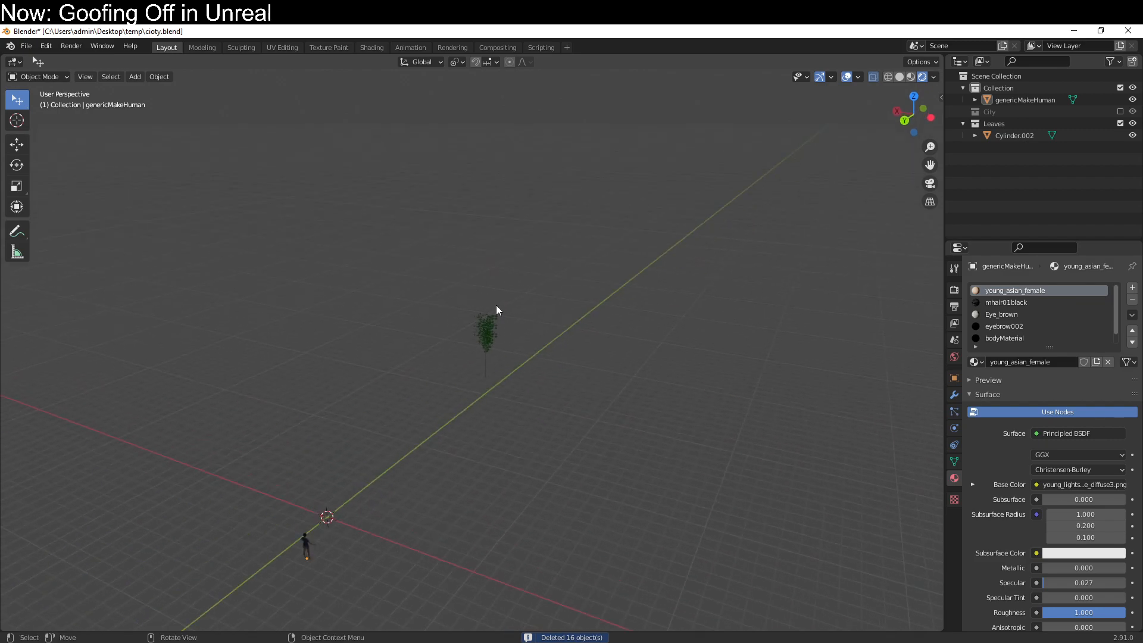
Move the remaining plant to the world origin in the top view.
click(486, 333)
middle_drag(537, 461, 415, 492)
key(KP_7)
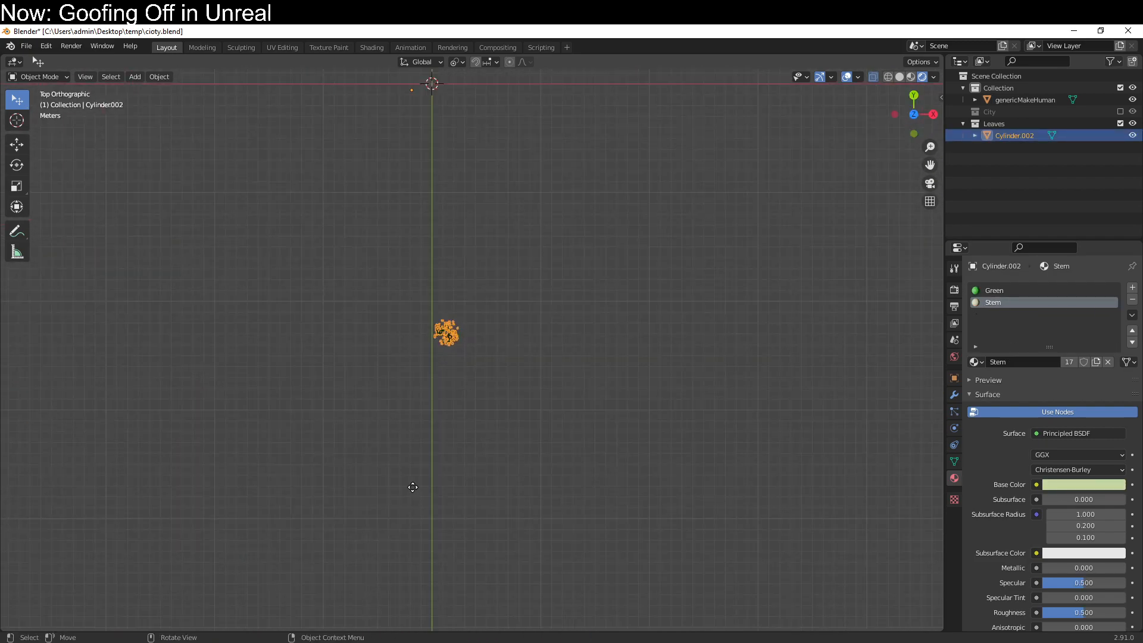
key(g)
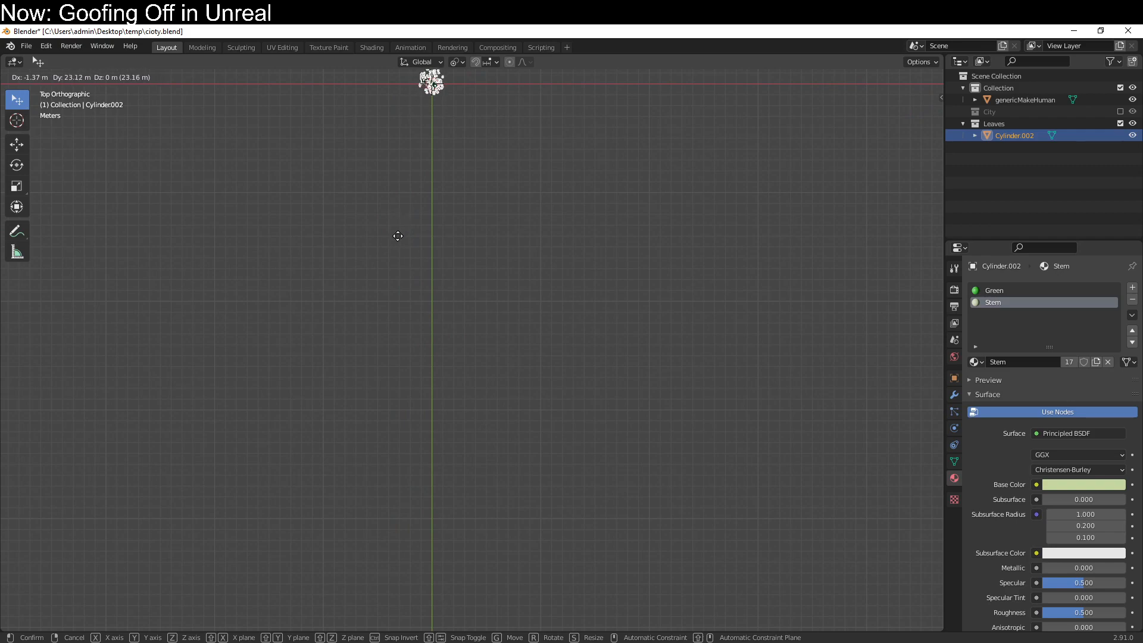
click(406, 264)
Apply the plant's location and other object transforms at the world origin.
key(ctrl+a)
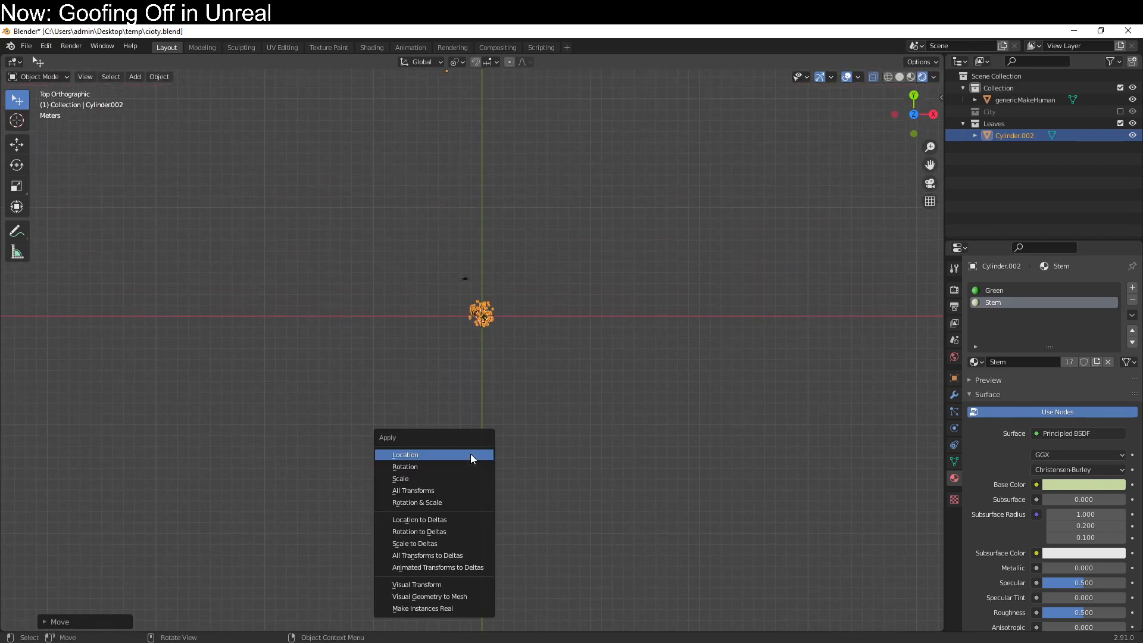
click(464, 456)
key(ctrl+a)
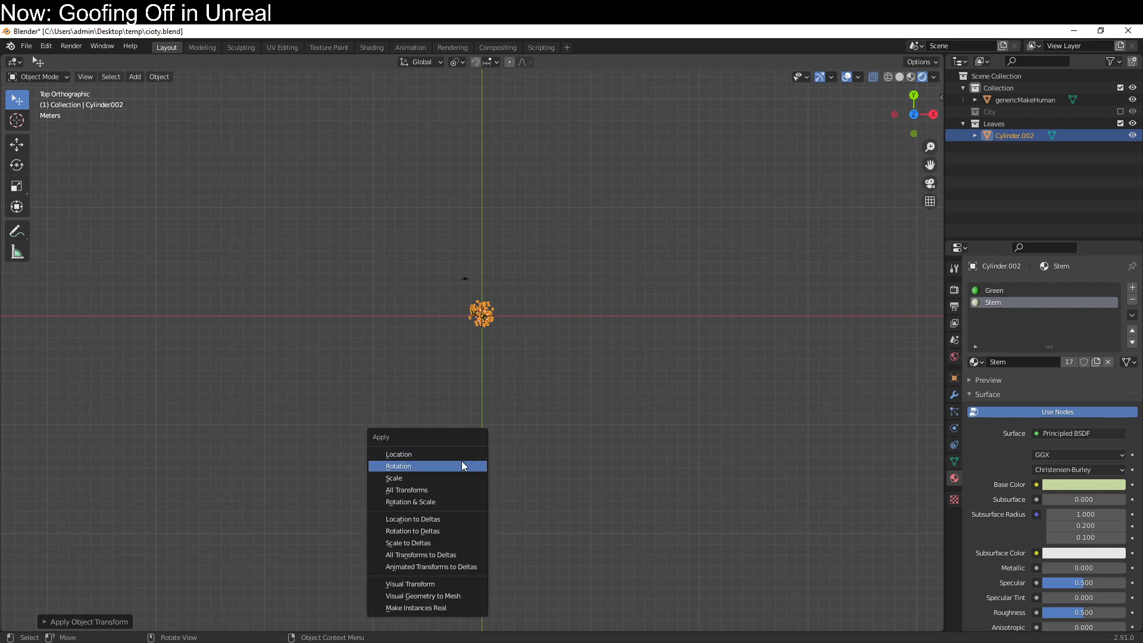
click(458, 473)
middle_drag(457, 474, 549, 552)
scroll(591, 356, up, 6)
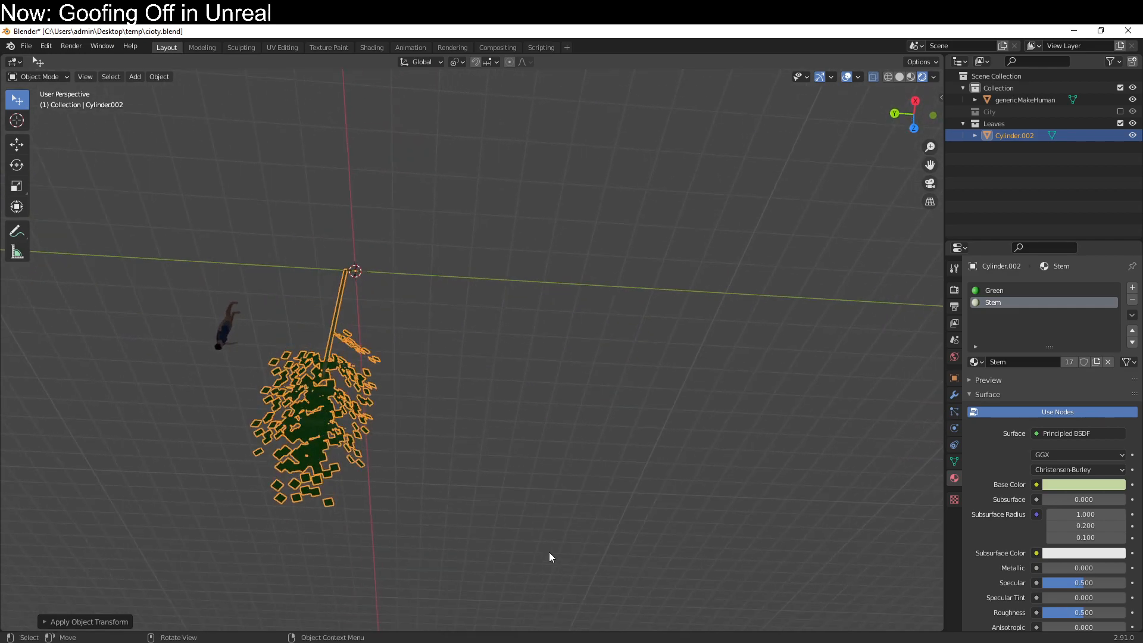
Shift the plant along the Y axis until its stem base meets the world origin, and apply its transform again.
key(g)
key(y)
click(559, 548)
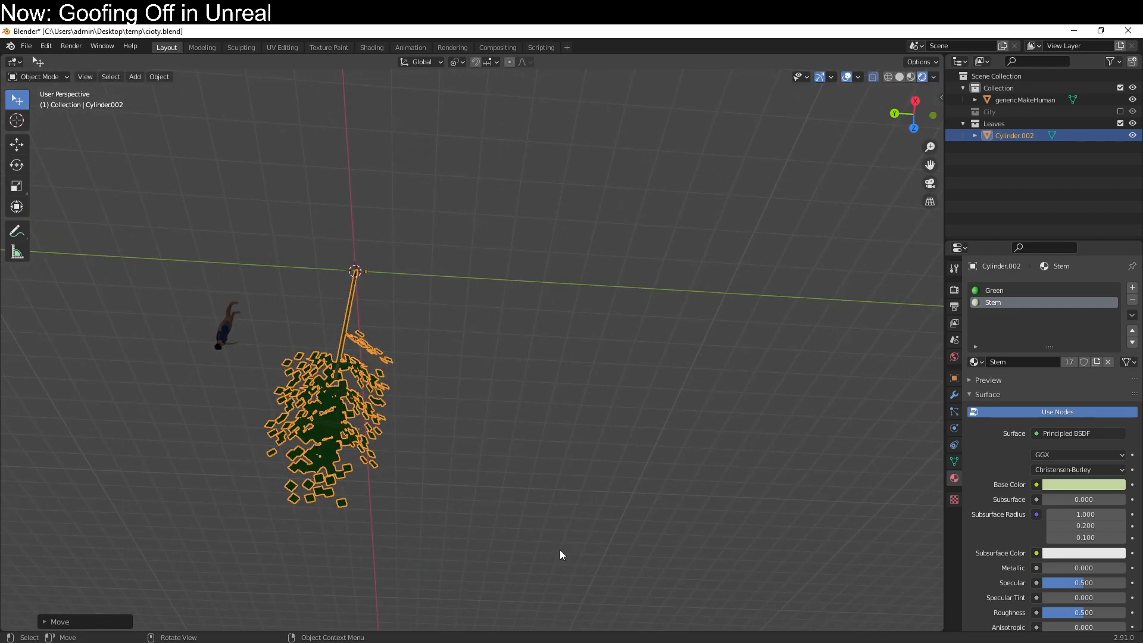
key(ctrl+a)
click(560, 477)
middle_drag(561, 477, 395, 238)
key(KP_7)
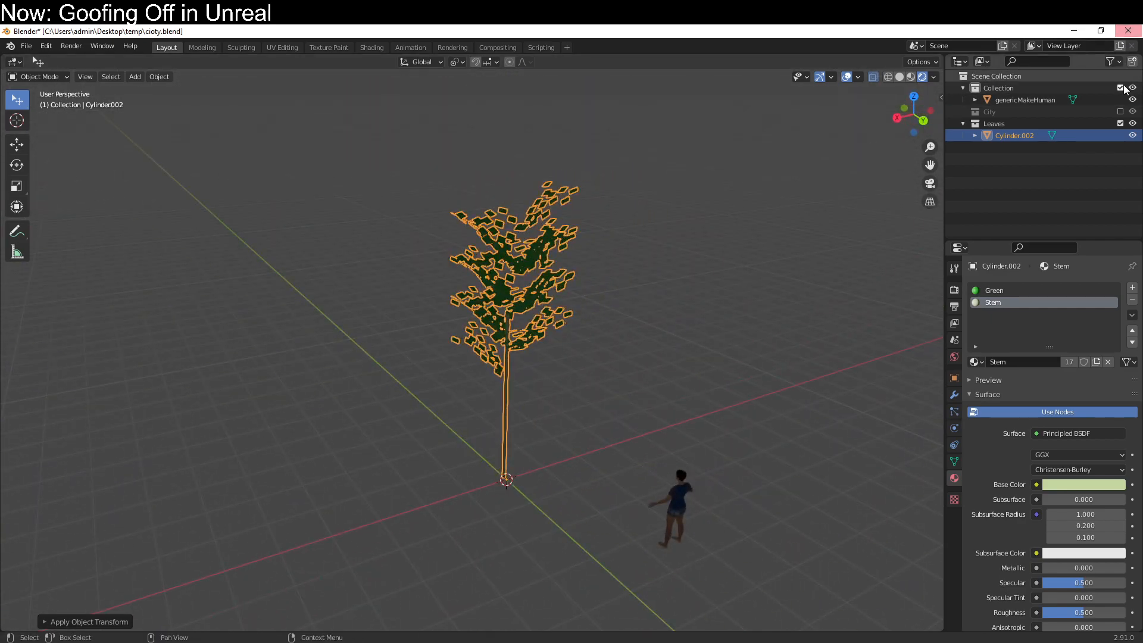
Include the City collection in the scene again around the plant.
click(1120, 112)
scroll(565, 375, down, 3)
middle_drag(565, 370, 524, 414)
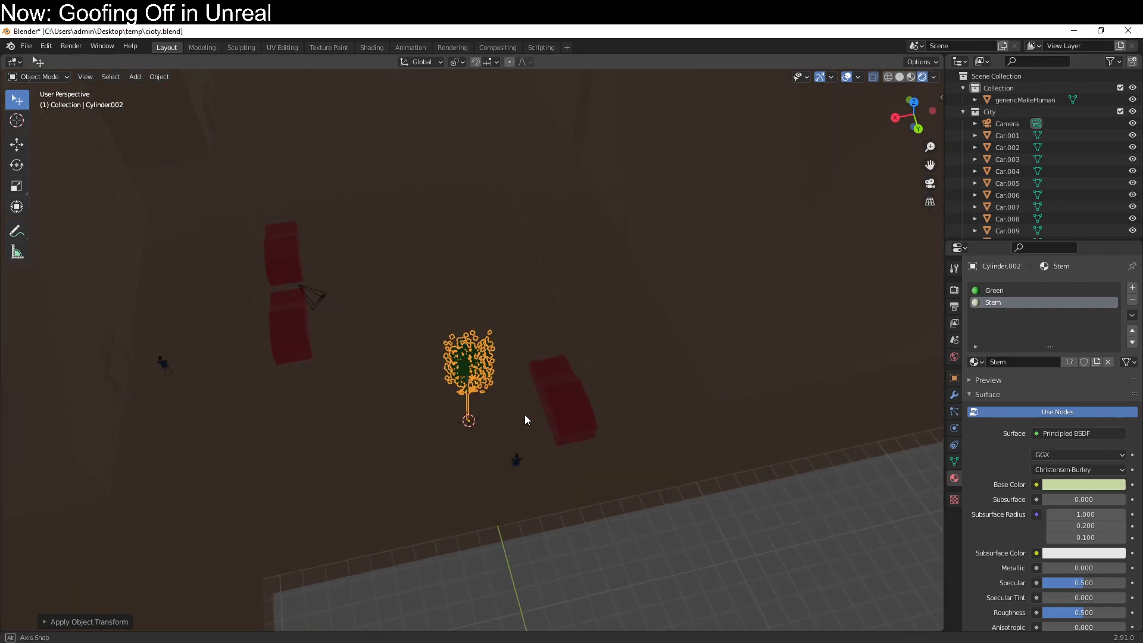
key(KP_7)
scroll(522, 416, down, 2)
scroll(522, 421, down, 3)
scroll(1116, 150, down, 10)
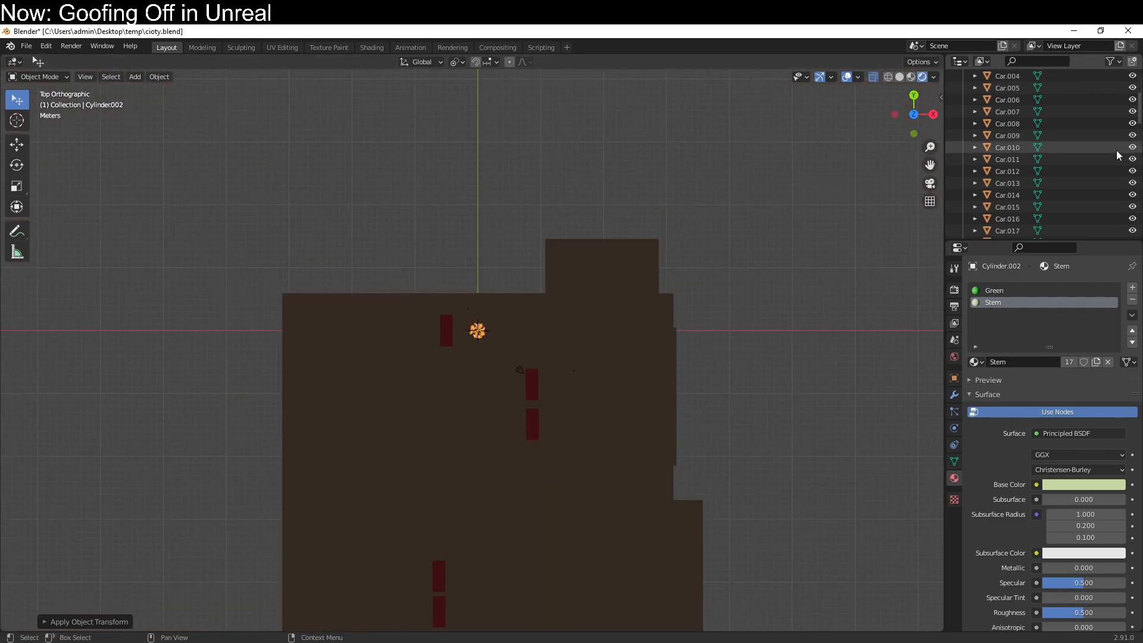
middle_drag(725, 293, 462, 179)
middle_drag(742, 156, 701, 154)
Add a Sun light and position it high above the city, angled down onto the street.
key(shift+a)
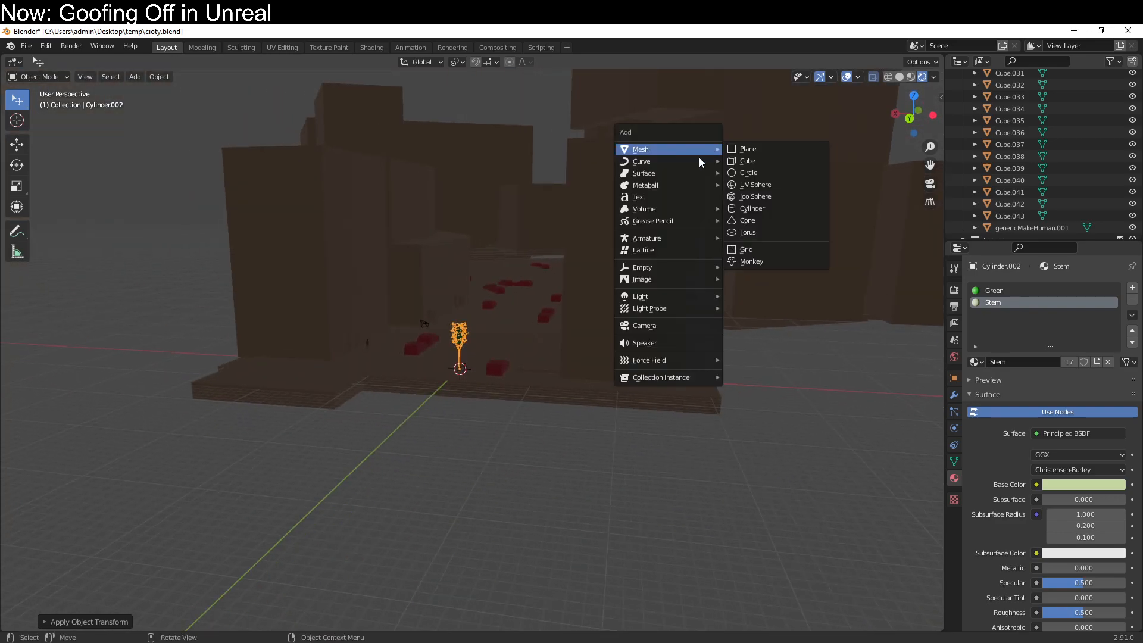
mouse_move(688, 294)
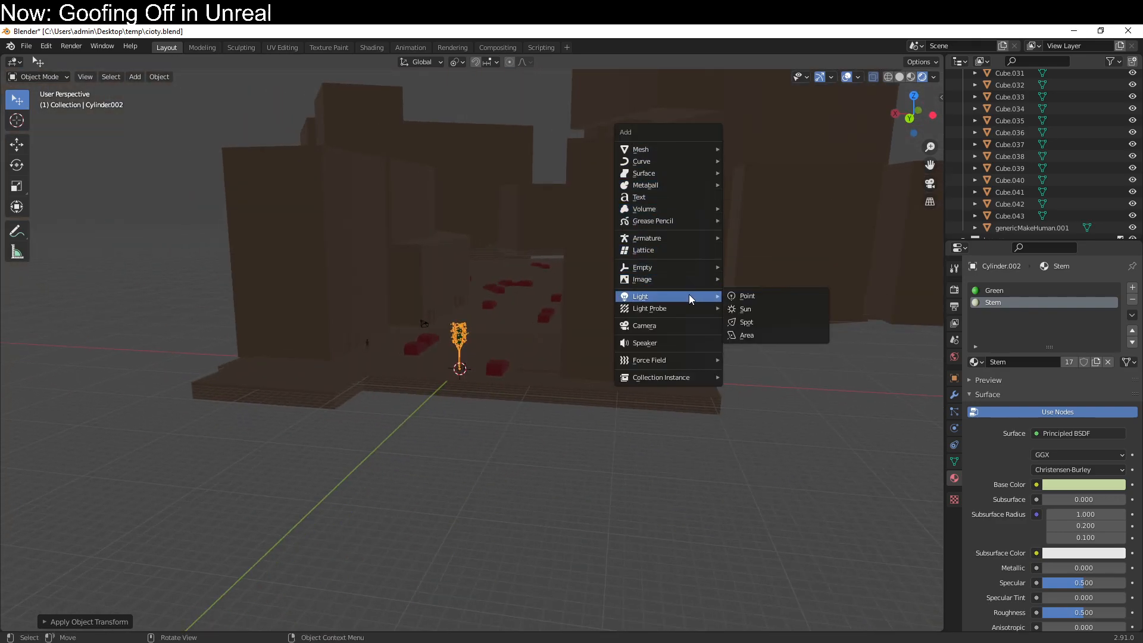
click(761, 311)
scroll(702, 338, down, 3)
key(g)
click(650, 227)
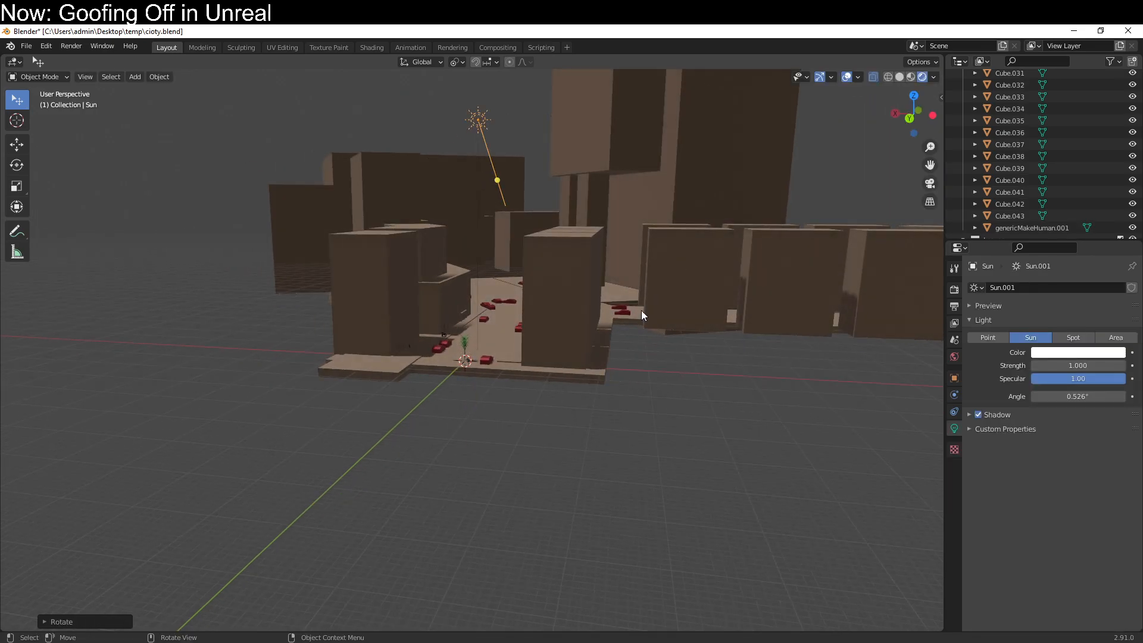
Move the plant down the street in the top view to the open spot between the parked cars.
scroll(486, 347, up, 6)
click(448, 334)
middle_drag(447, 335, 485, 397)
scroll(487, 396, up, 3)
middle_drag(580, 322, 548, 474)
key(KP_7)
scroll(594, 342, down, 3)
key(g)
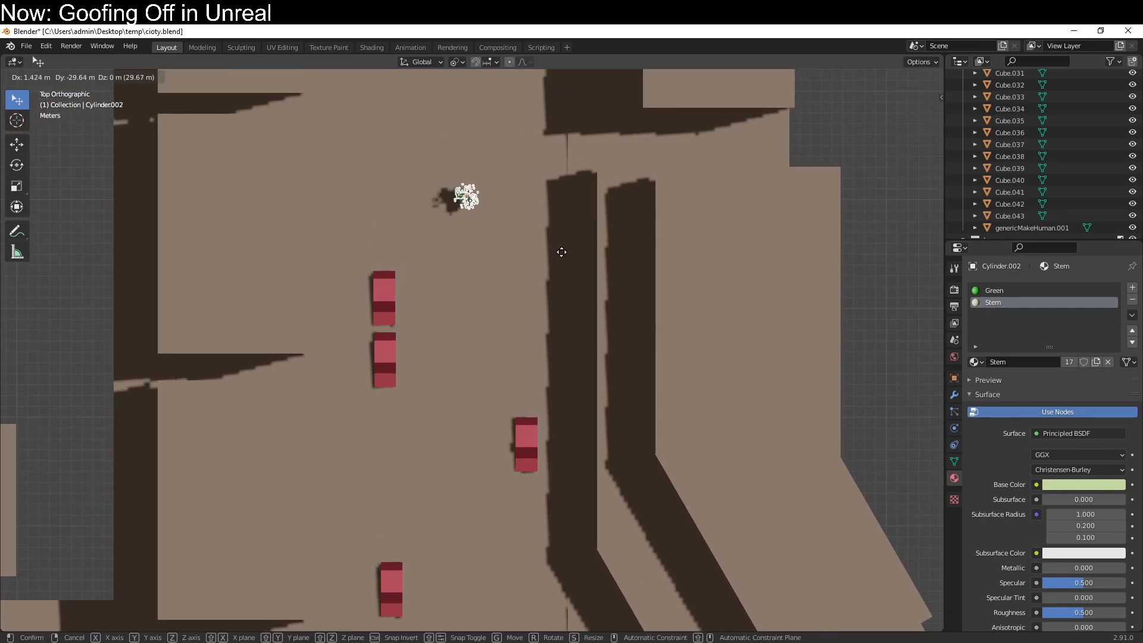
click(617, 196)
shift+middle_drag(617, 196, 601, 97)
key(g)
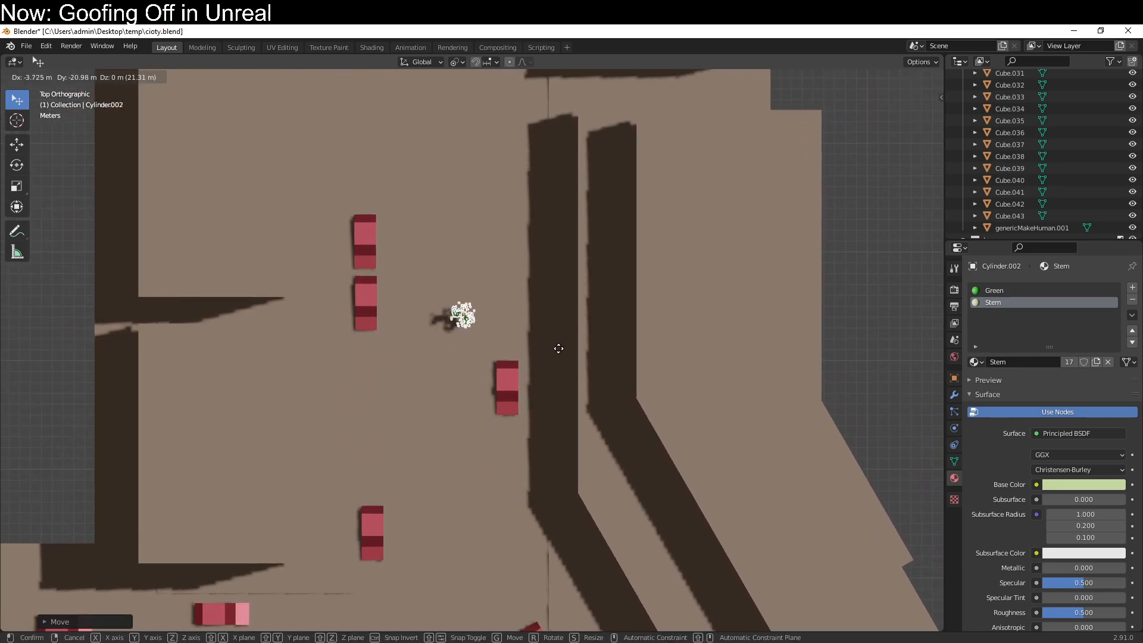
click(595, 334)
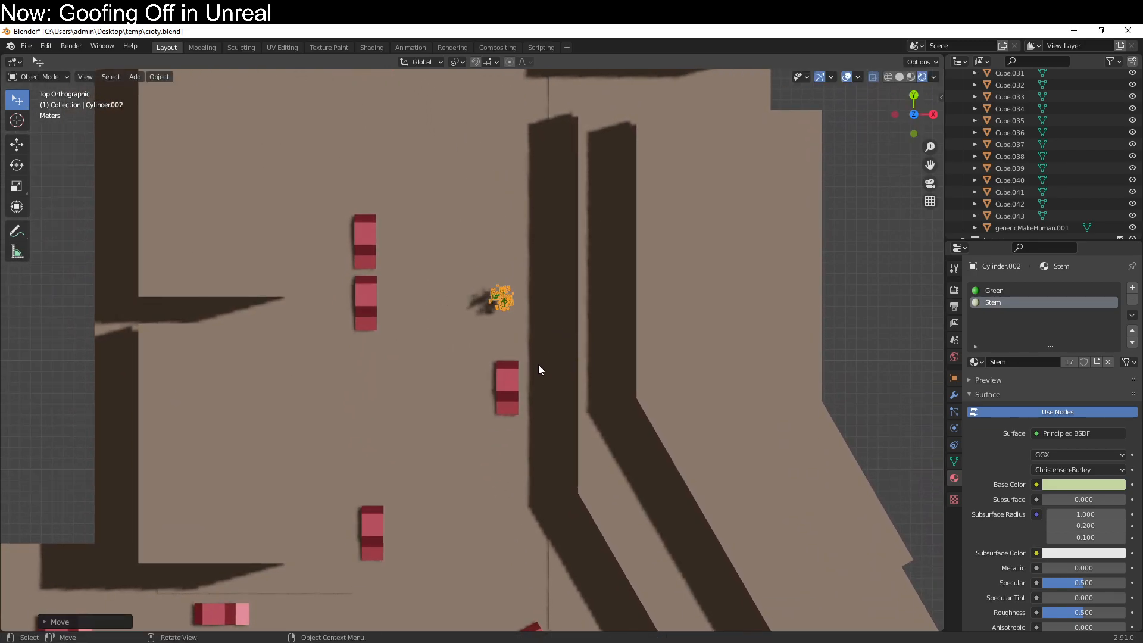
Build a small clump by duplicating the plant several times around the original, mostly as linked duplicates.
scroll(540, 369, up, 3)
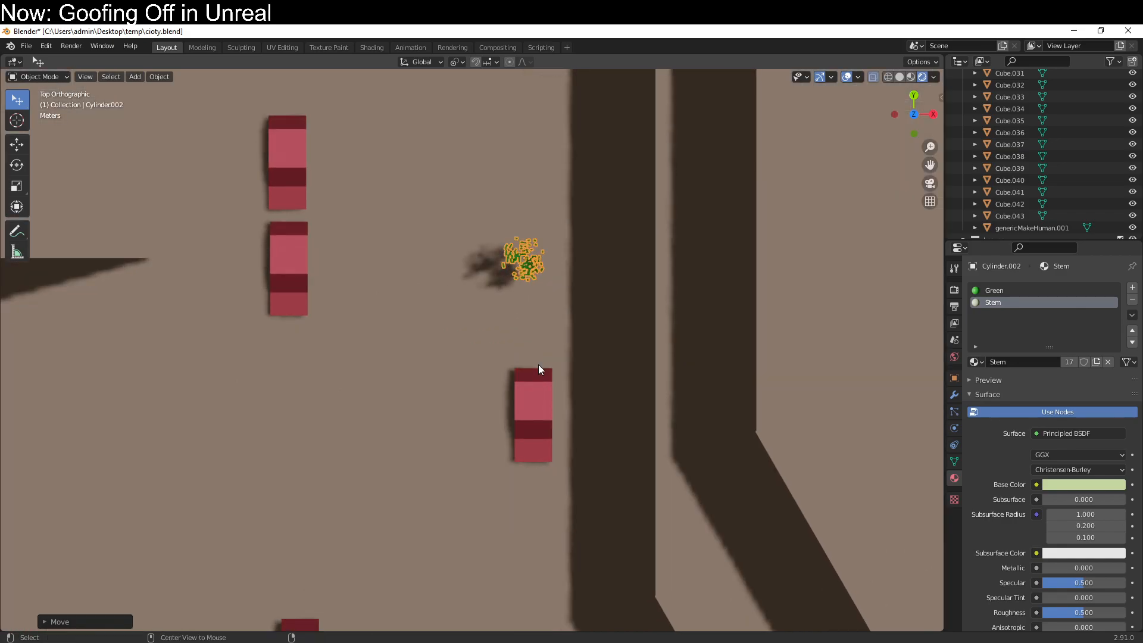
key(shift+d)
click(512, 378)
key(alt+d)
click(476, 400)
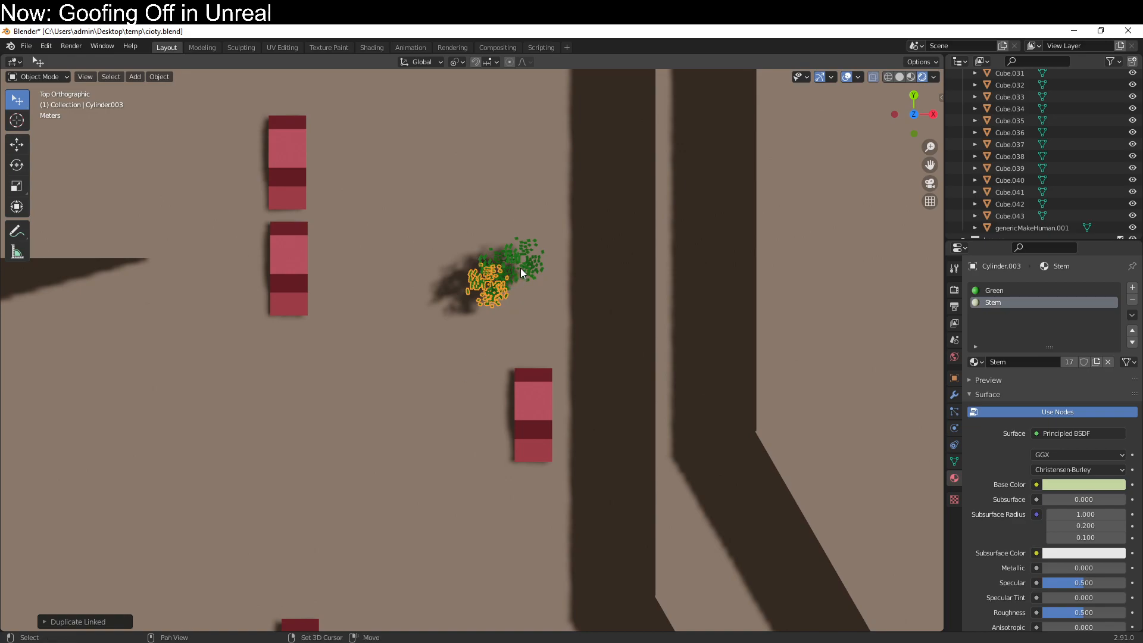
key(alt+d)
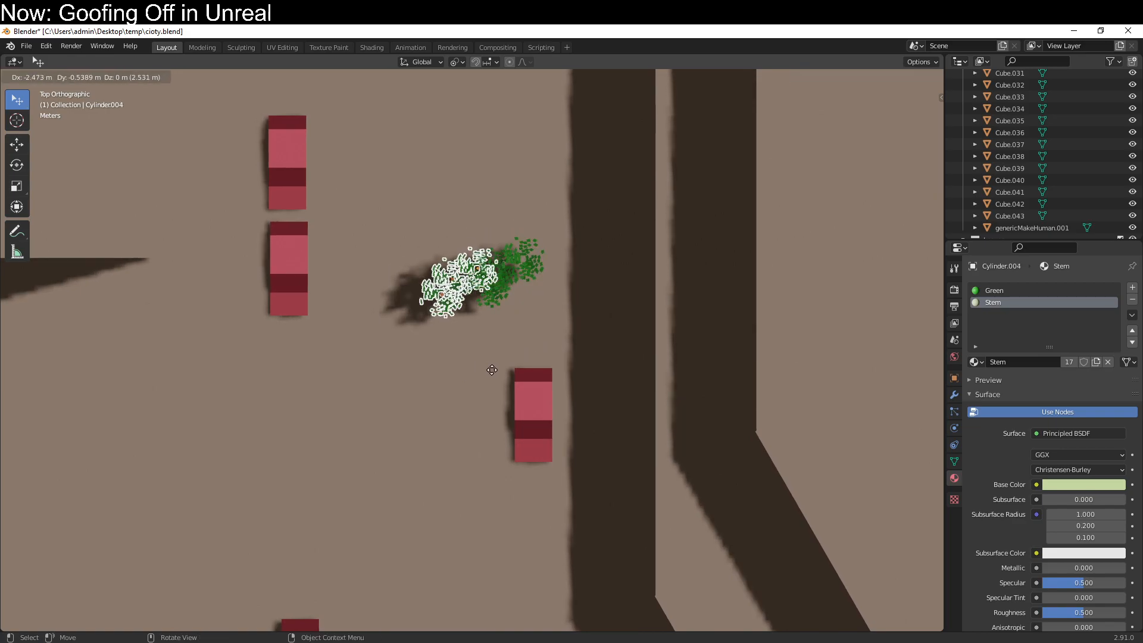
click(491, 378)
Try to make linked duplicates of the whole plant clump, and undo the duplication.
click(495, 293)
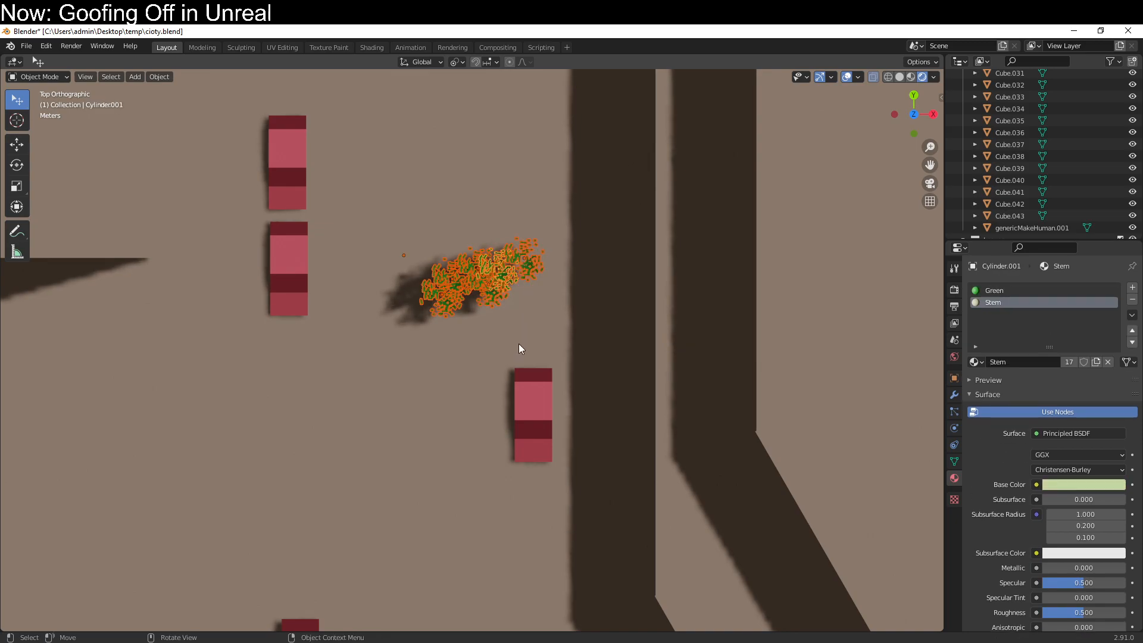
key(alt+d)
right_click(394, 332)
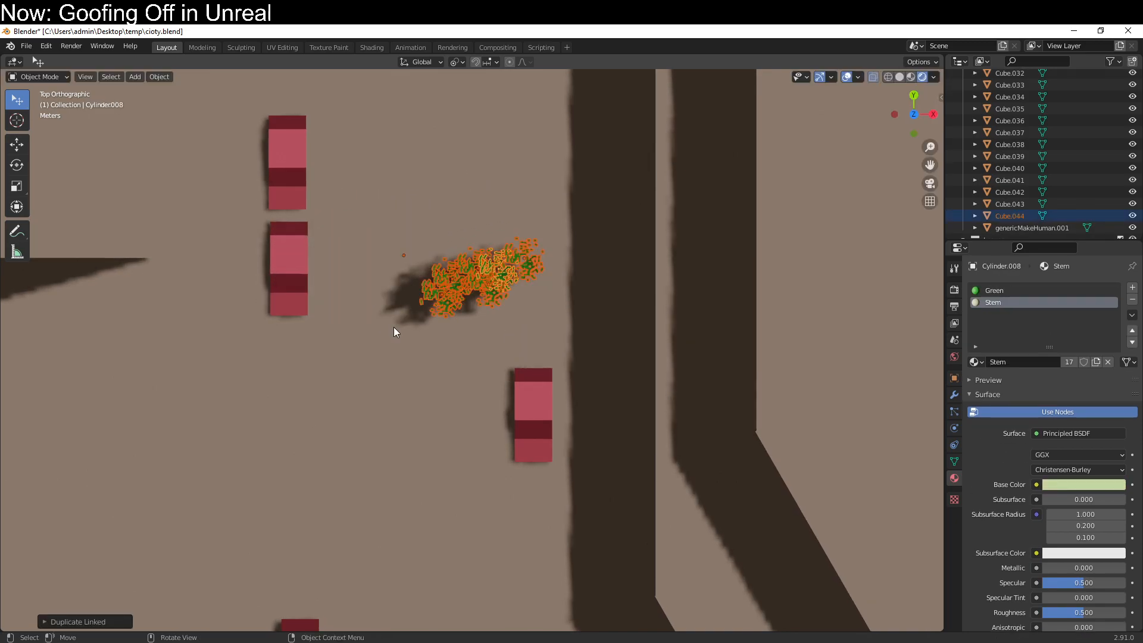
key(ctrl+z)
key(ctrl+z)
Select all plants in the clump without the street ground.
click(510, 266)
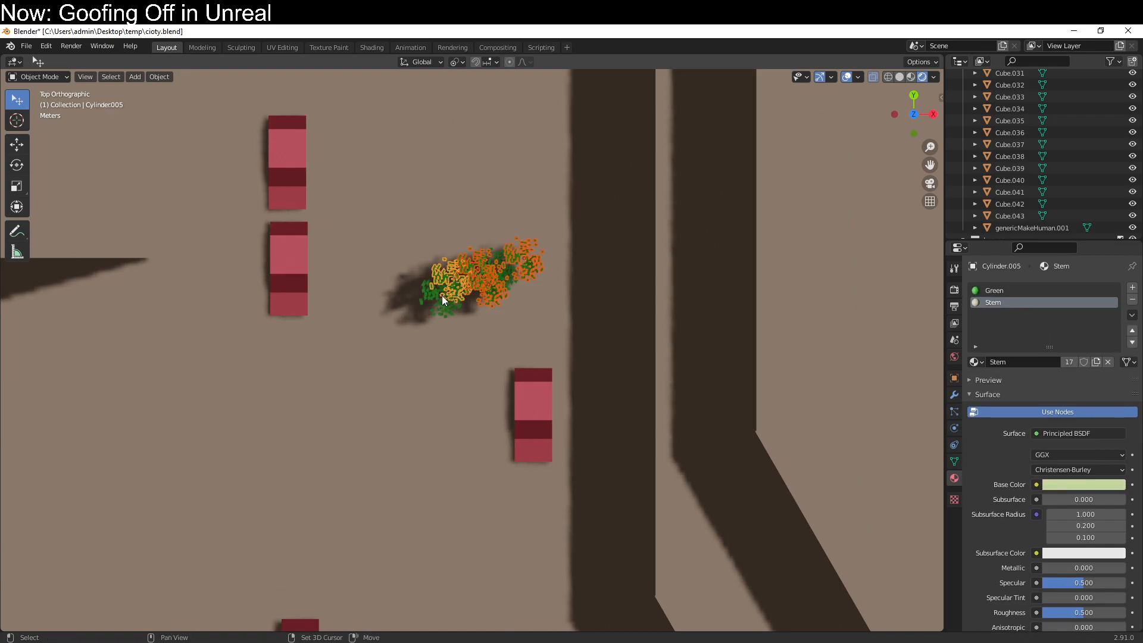
click(510, 271)
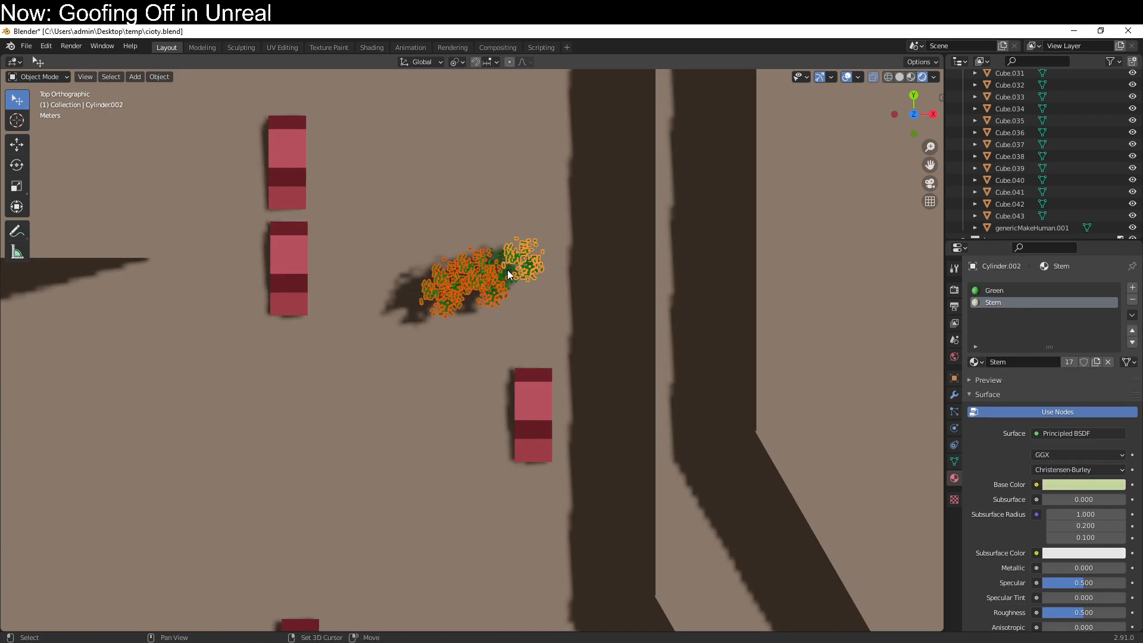
middle_drag(508, 298, 447, 501)
shift+click(448, 395)
scroll(448, 398, down, 5)
key(KP_7)
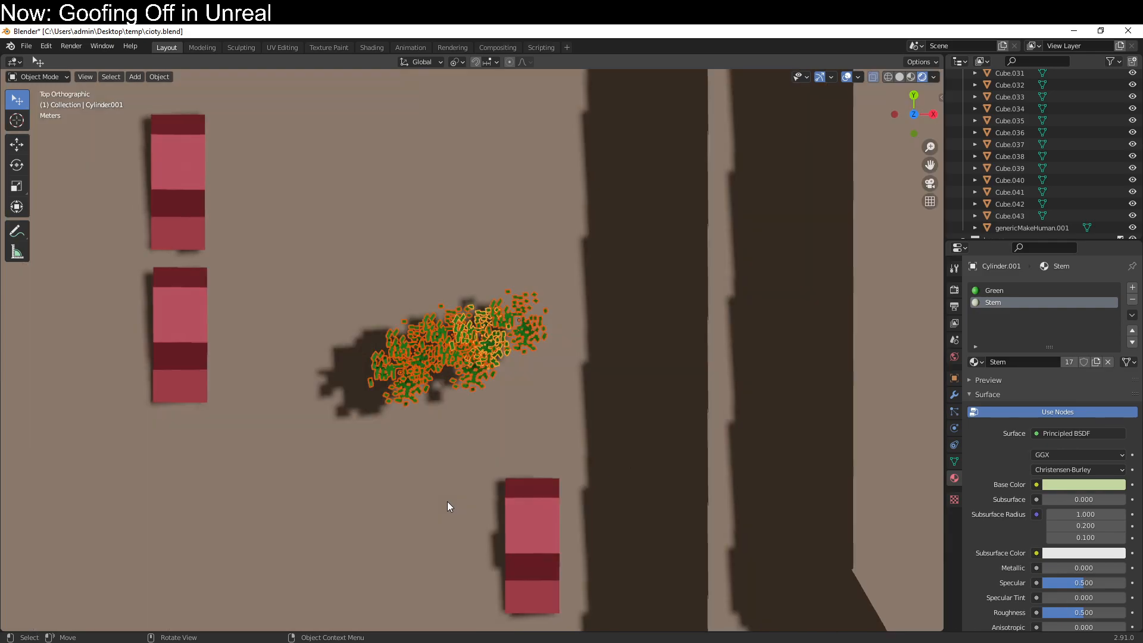
scroll(512, 506, down, 2)
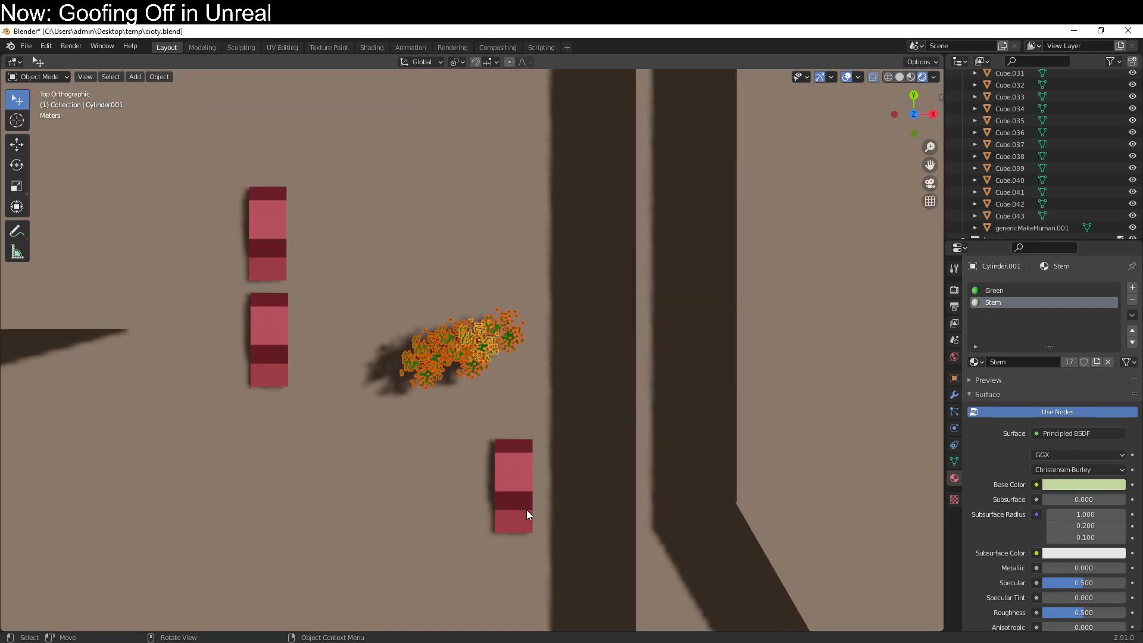
Extend the grove across the street with a duplicate and a linked duplicate of the clump, rotating and repositioning the latter.
key(shift+d)
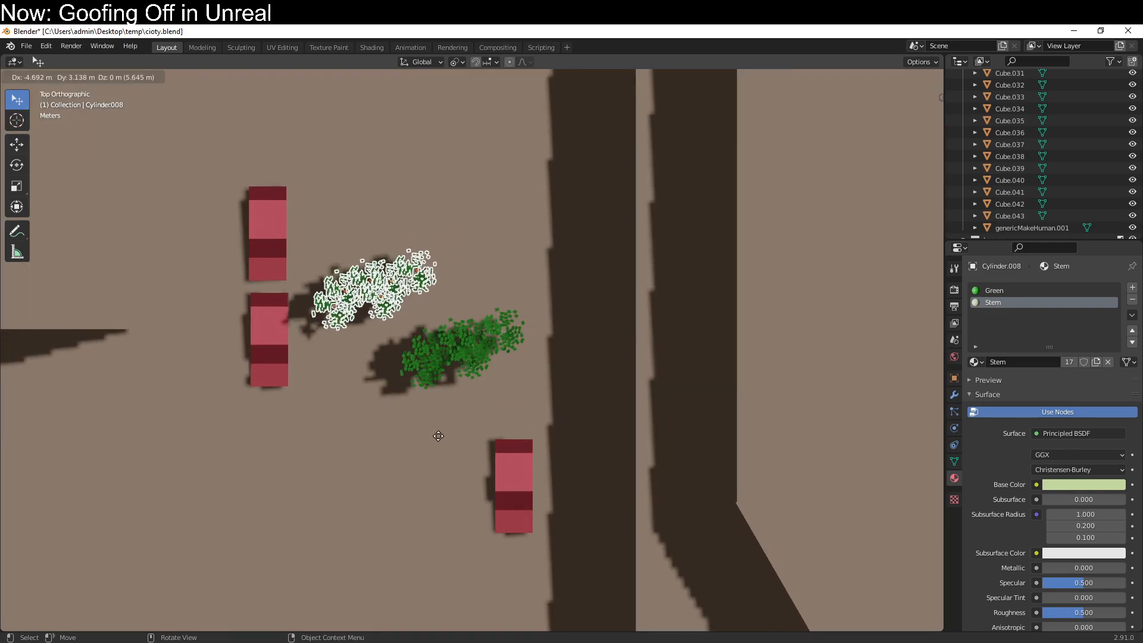
click(485, 538)
key(alt+d)
click(419, 534)
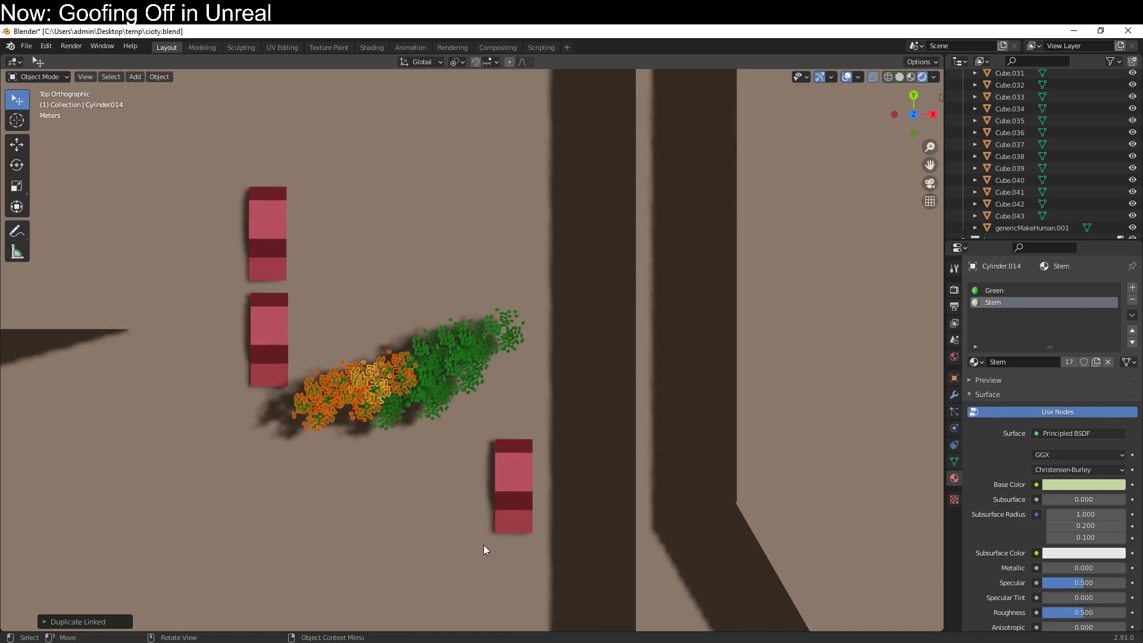
key(r)
click(191, 573)
key(g)
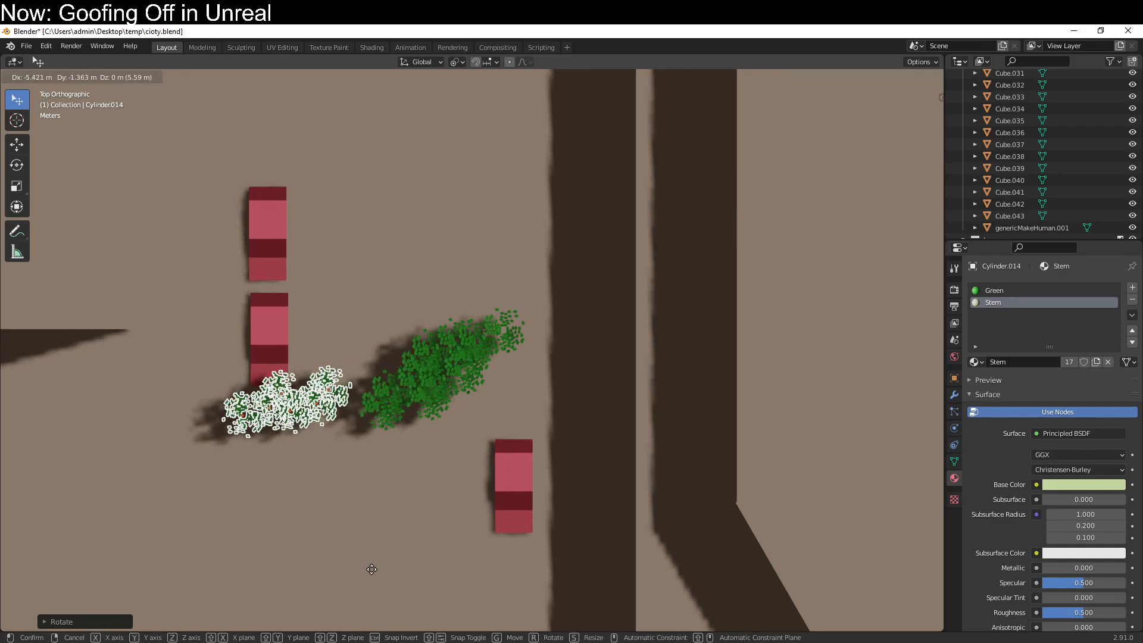
click(433, 558)
Thicken the grove with two more linked duplicates of the clump, rotating the first one.
key(alt+d)
key(r)
click(421, 627)
key(alt+d)
click(473, 600)
middle_drag(470, 612, 458, 452)
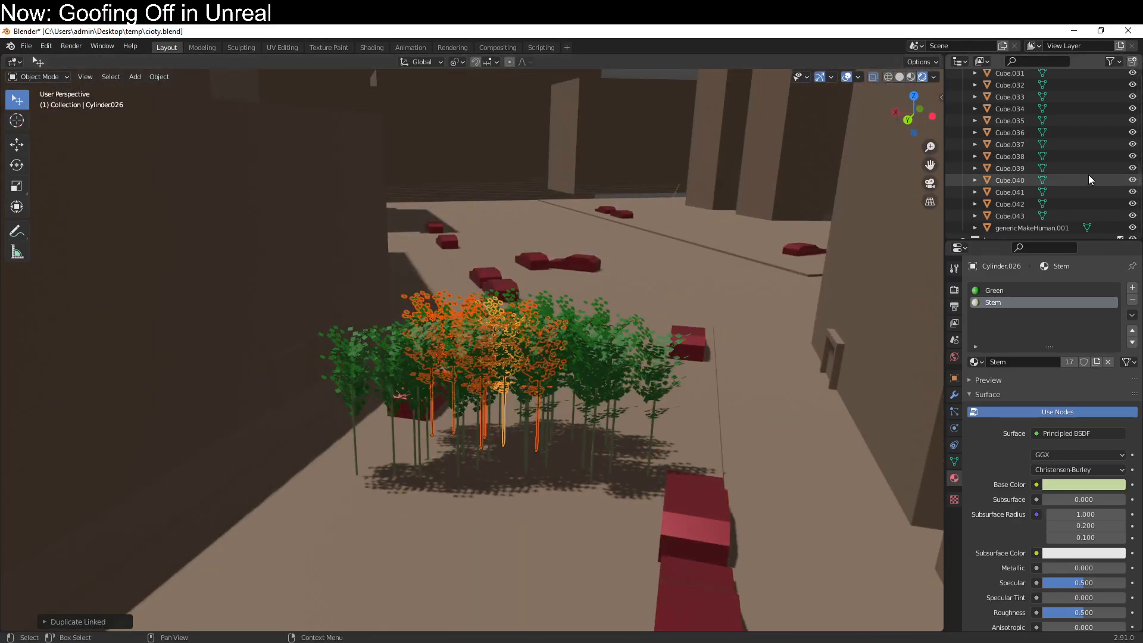
Make the Leaves collection active, and collapse and exclude the City collection to isolate the grove.
scroll(1089, 178, down, 2)
scroll(1116, 189, up, 15)
click(963, 123)
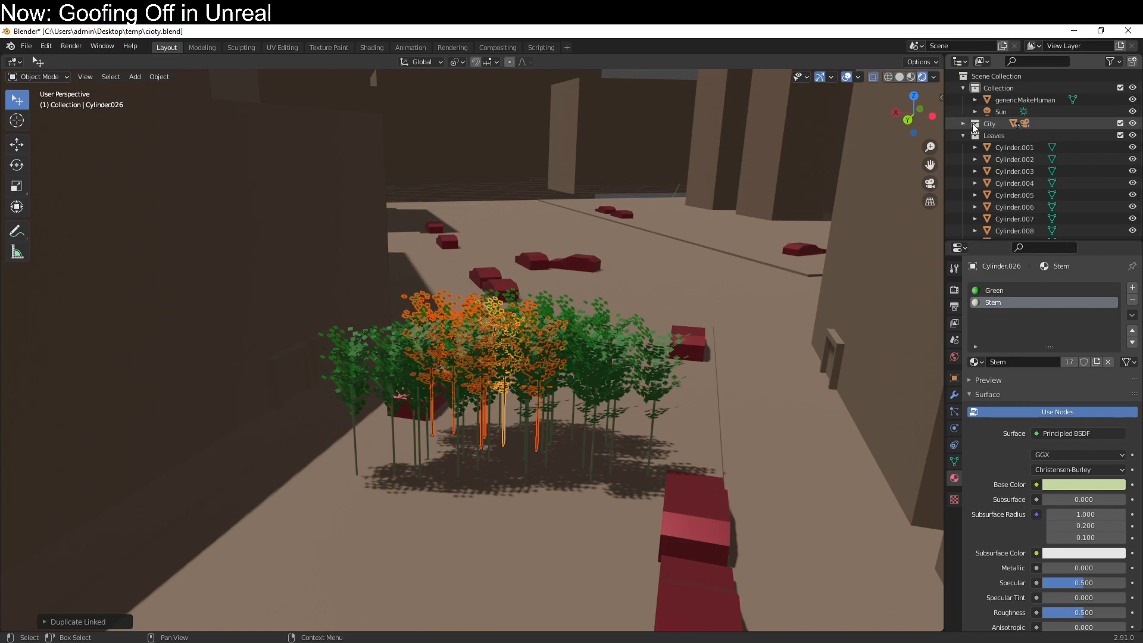
click(1071, 135)
click(1120, 124)
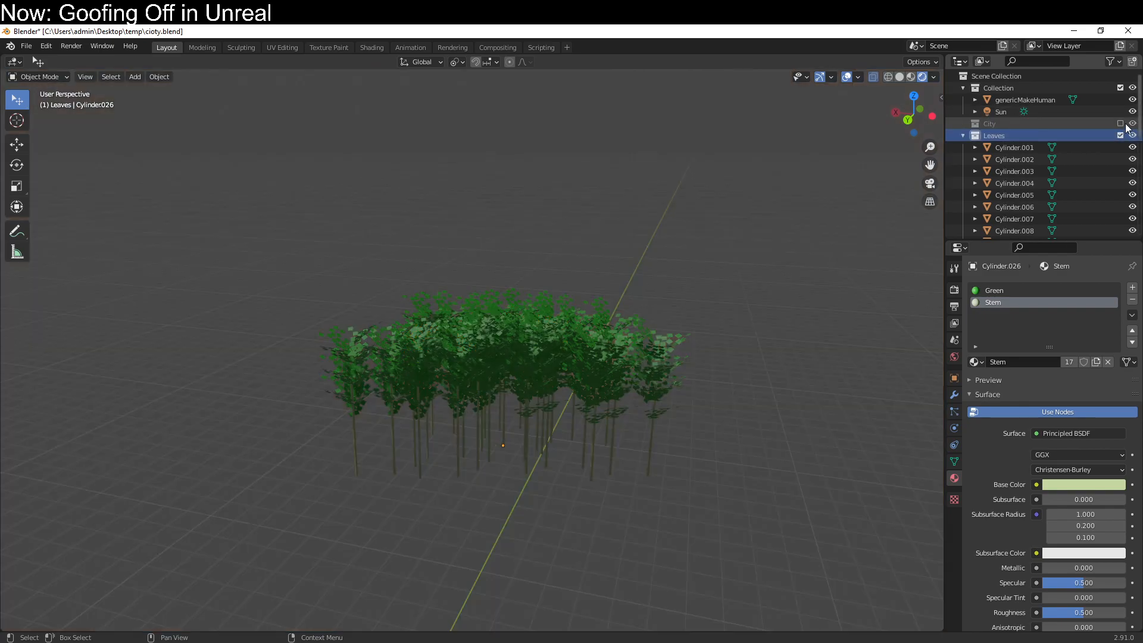
middle_drag(765, 347, 776, 278)
scroll(1013, 218, down, 10)
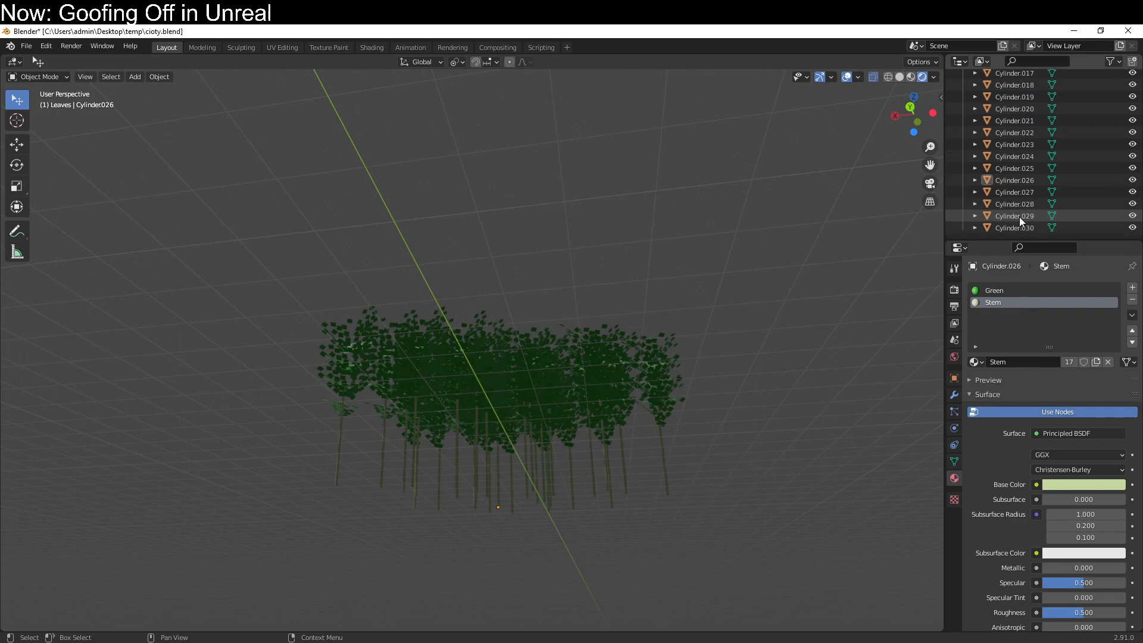
middle_drag(538, 214, 251, 234)
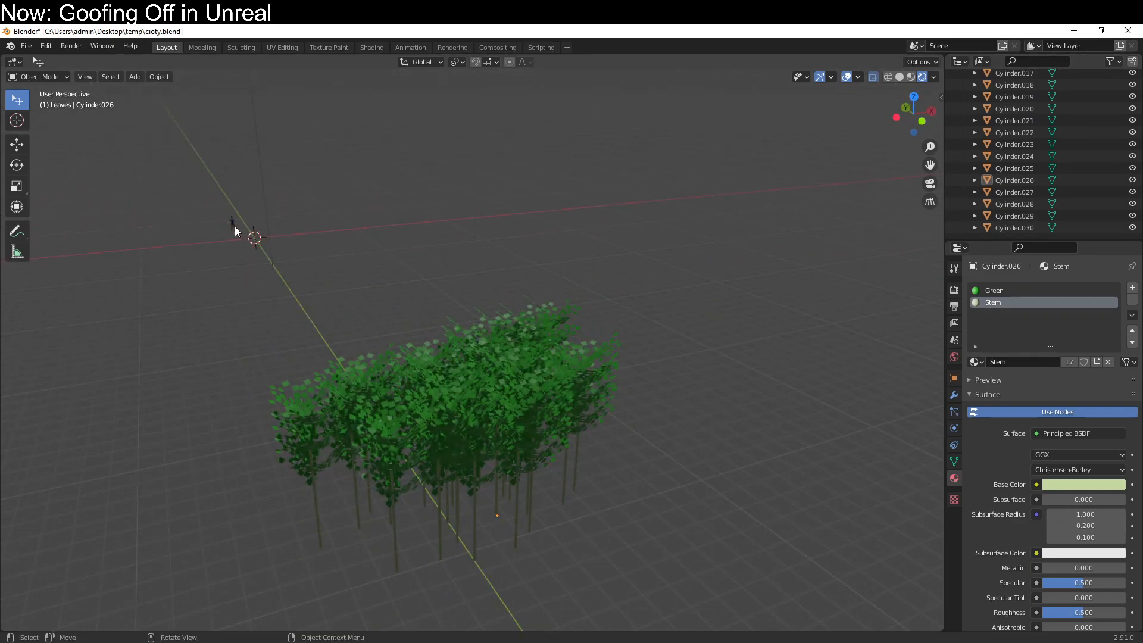
Randomly select part of the grove's trees and stretch them taller along the global Z axis.
click(233, 225)
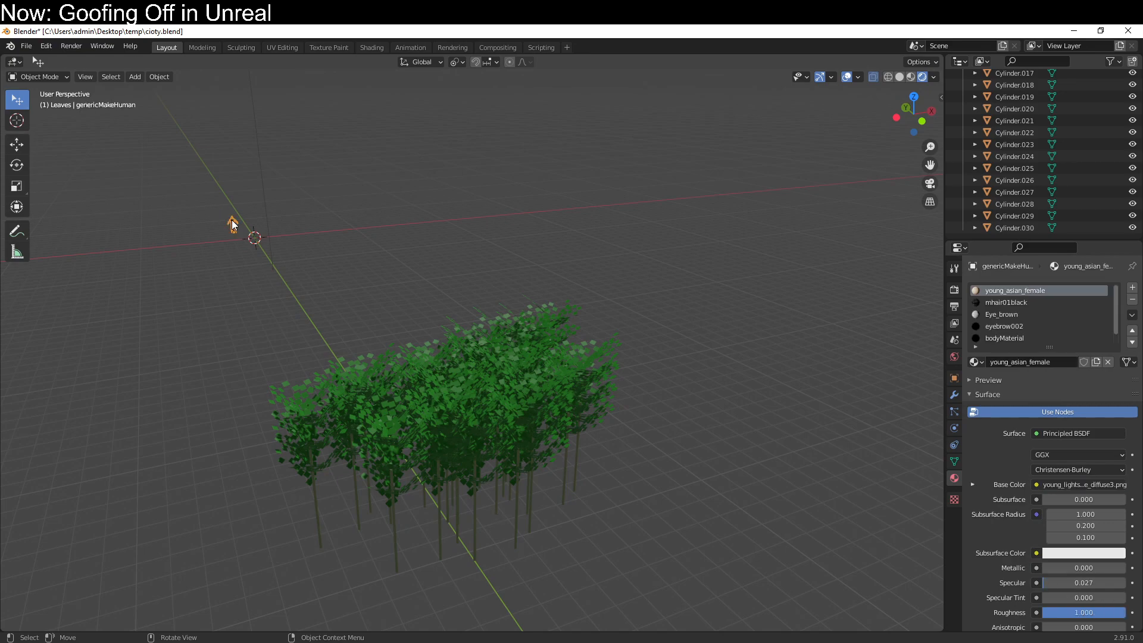
click(124, 81)
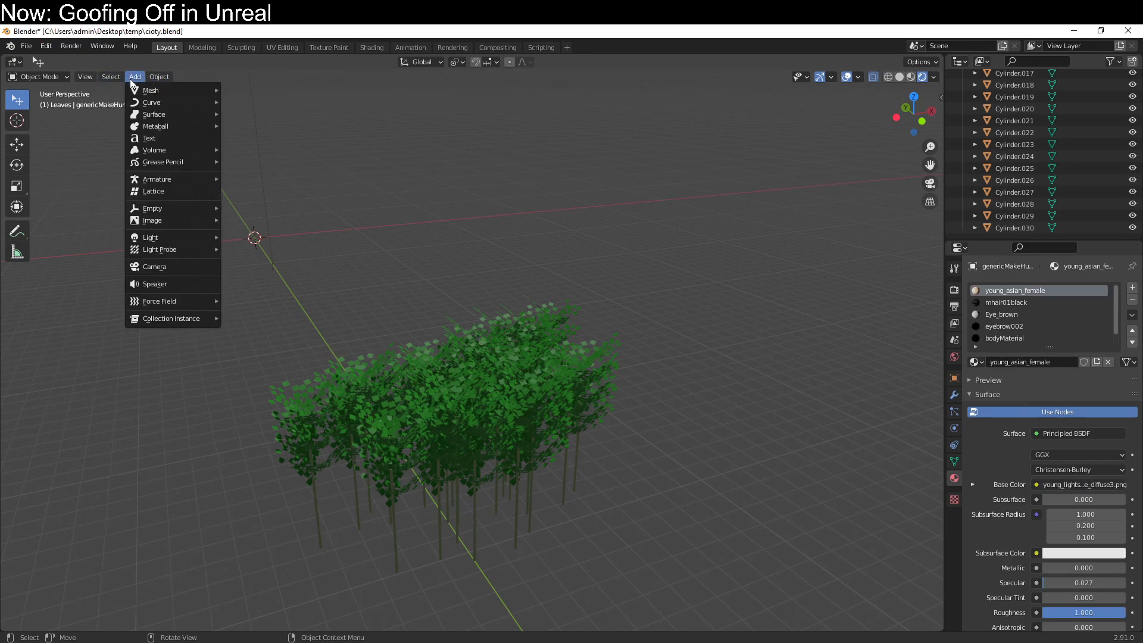
mouse_move(111, 76)
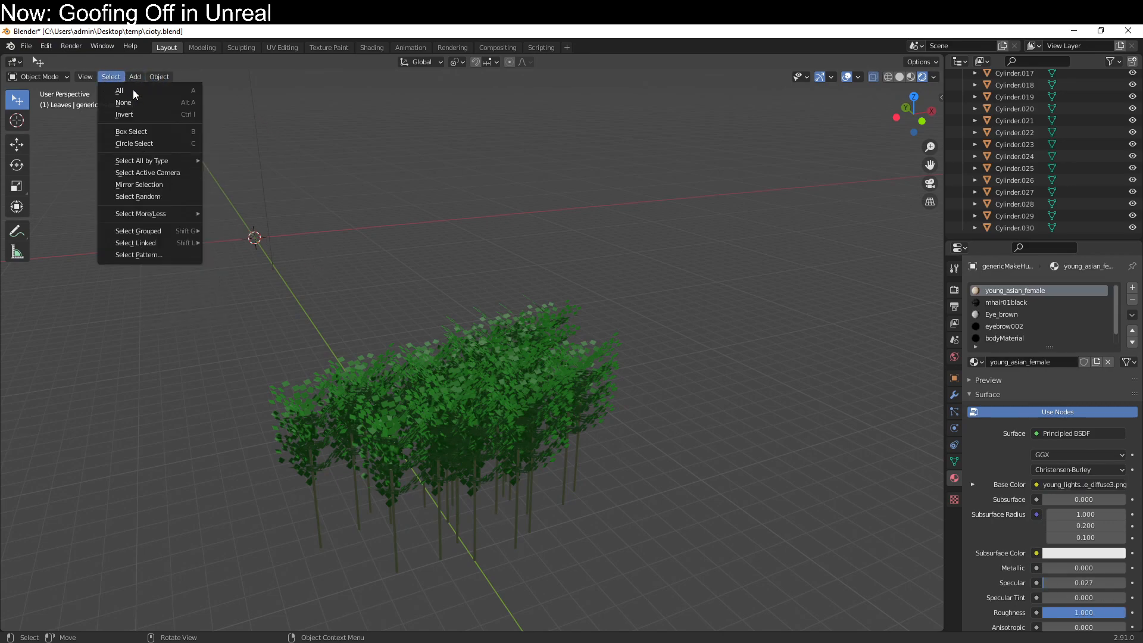
click(167, 197)
key(s)
key(shift+z)
key(z)
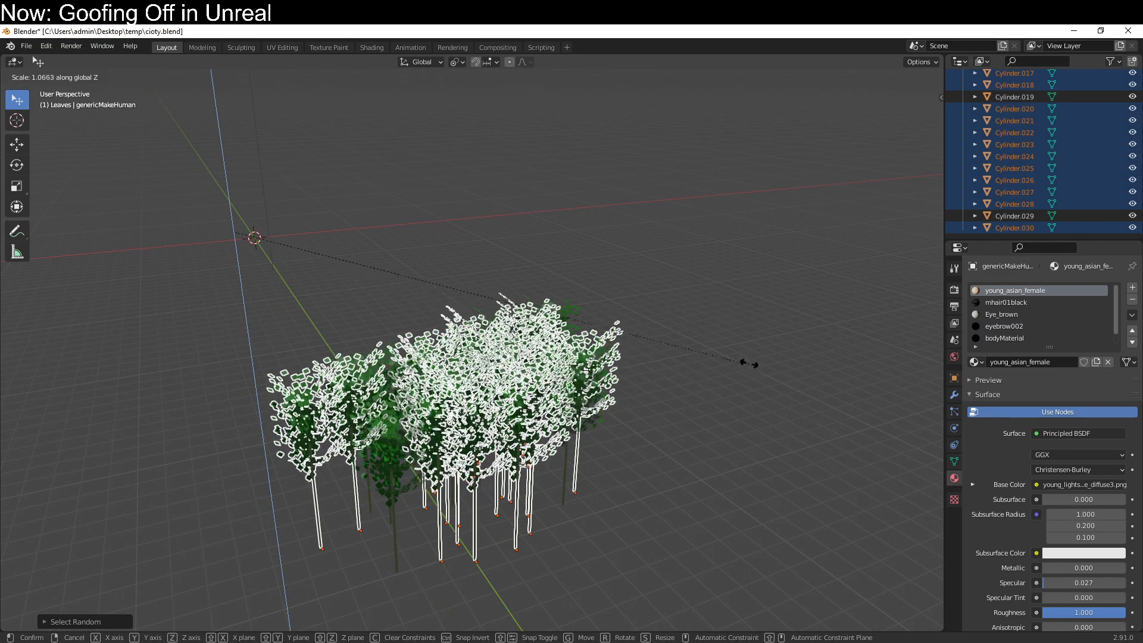
click(855, 288)
Set the transform pivot to Individual Origins and stretch a new random selection of trees along the global Z axis.
click(457, 62)
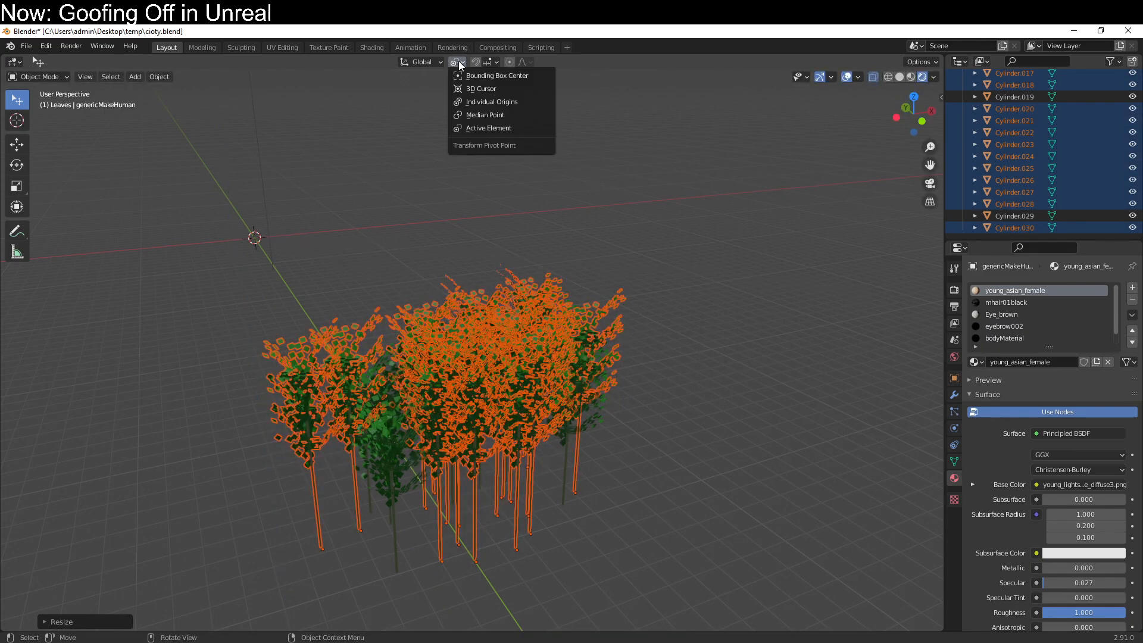
click(487, 103)
middle_drag(626, 345, 591, 321)
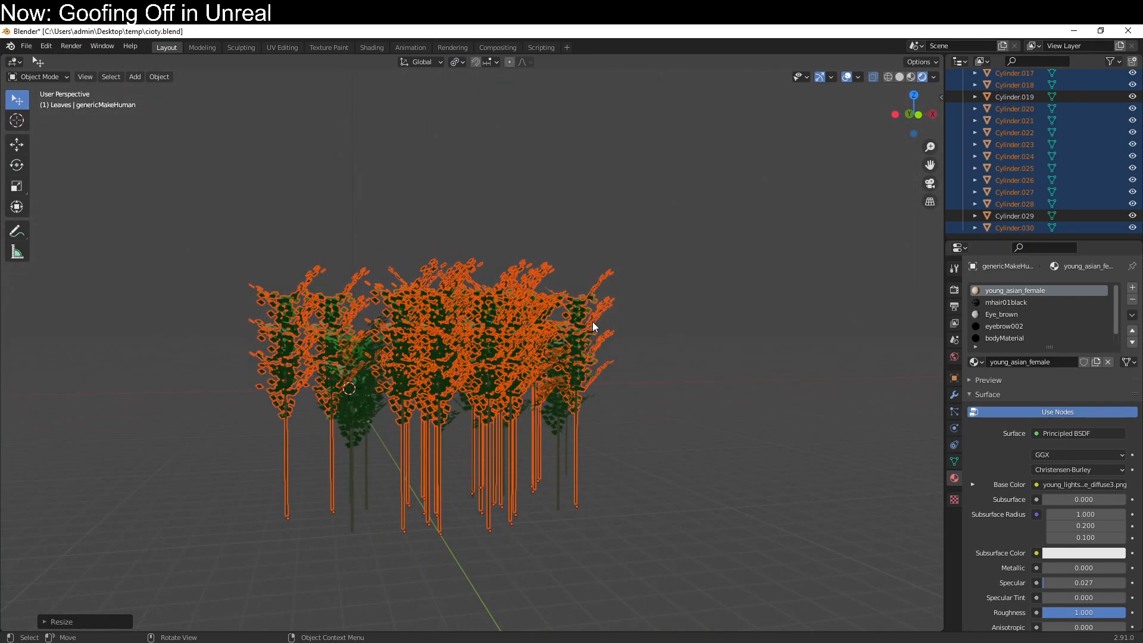
click(280, 178)
click(118, 76)
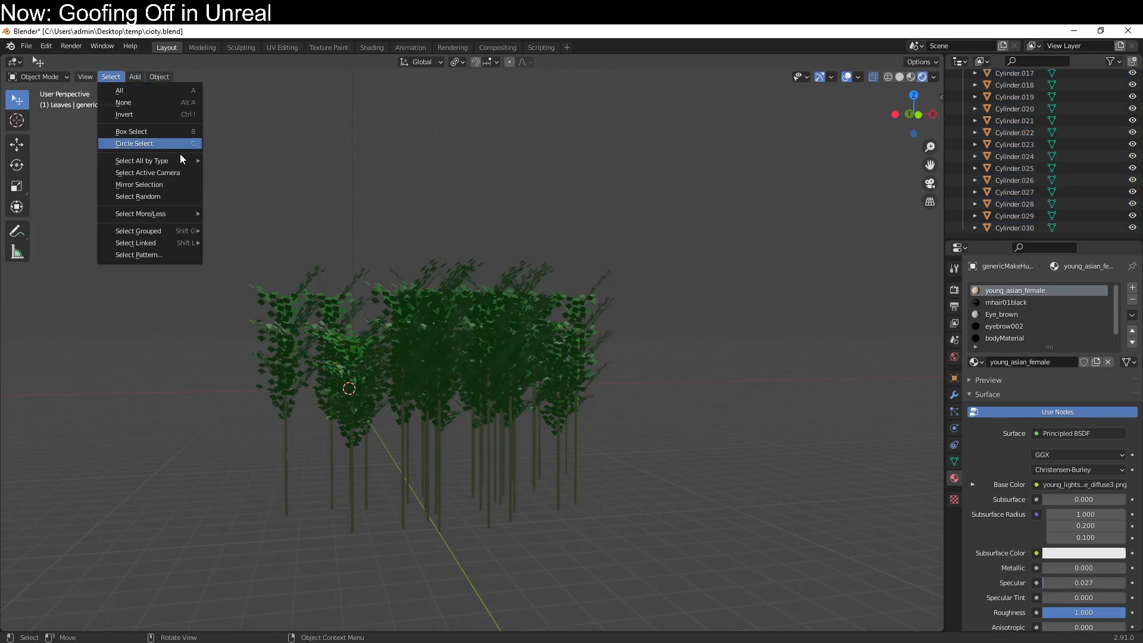
click(179, 201)
key(s)
key(z)
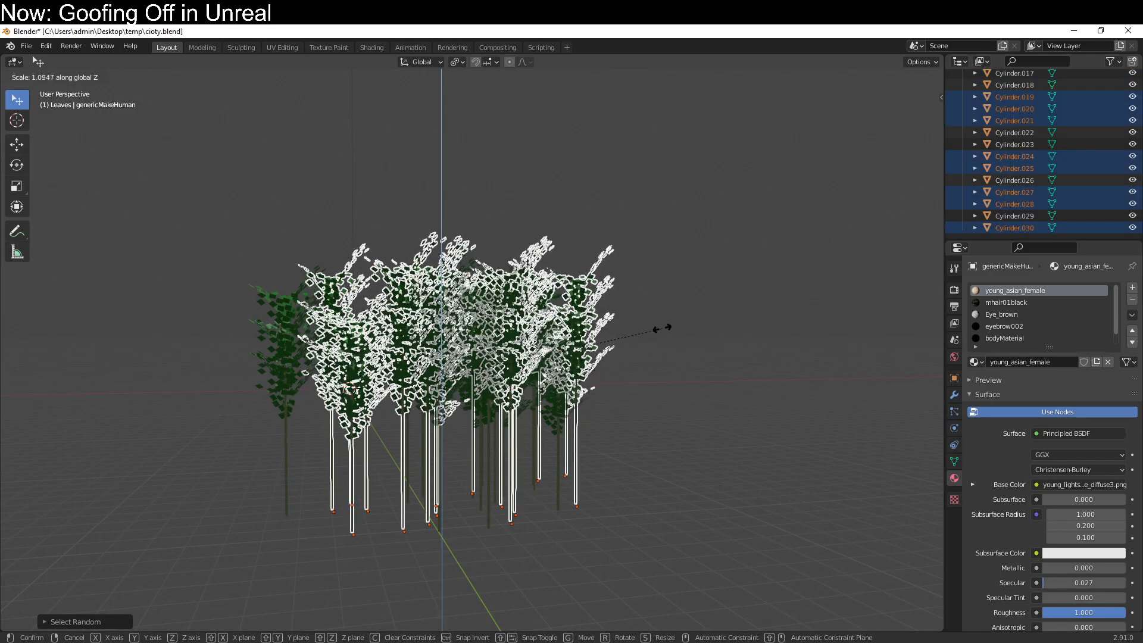
click(691, 320)
Include the City collection in the view layer again.
middle_drag(541, 359, 700, 418)
scroll(672, 429, down, 4)
middle_drag(613, 448, 503, 451)
scroll(1047, 217, up, 7)
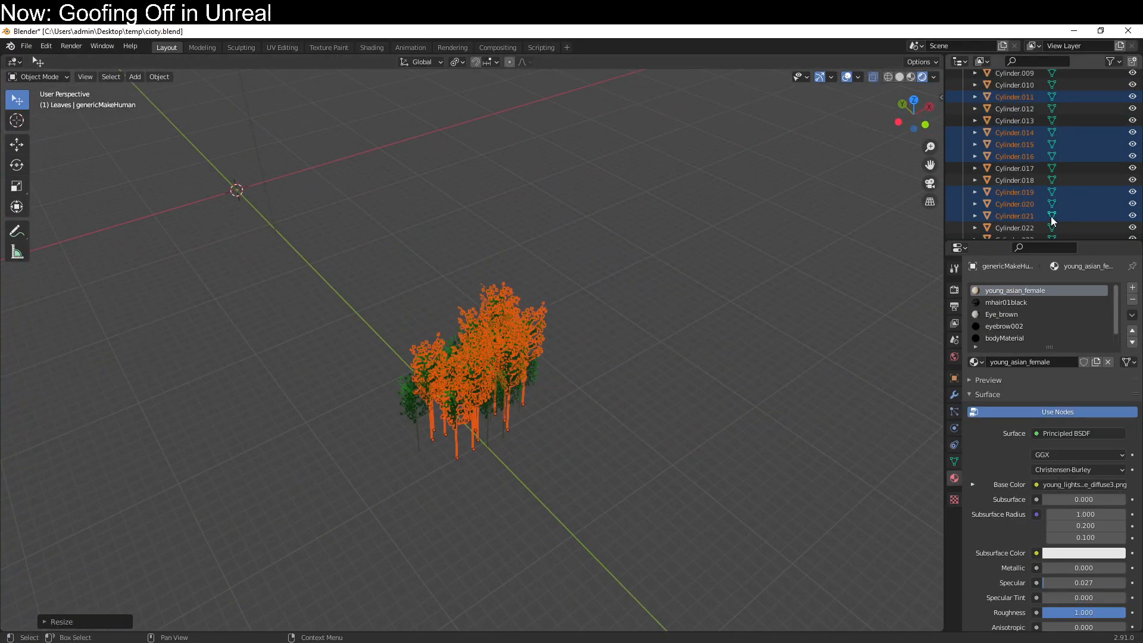
scroll(1051, 220, up, 4)
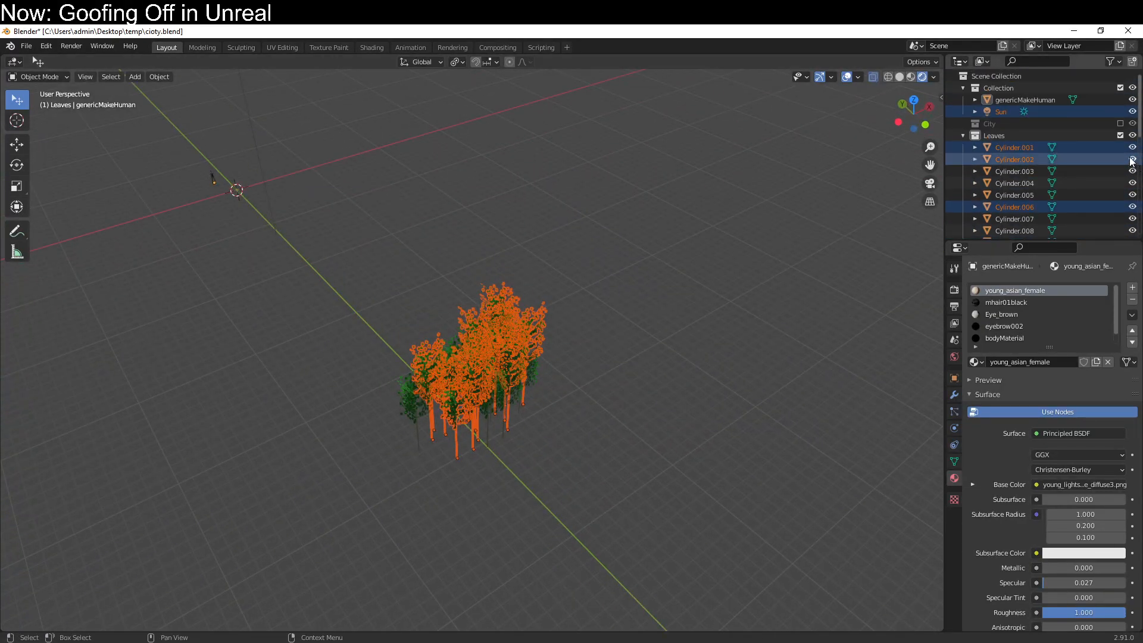
click(1120, 123)
Examine the height-varied grove among the city buildings from street level.
middle_drag(911, 190, 25, 158)
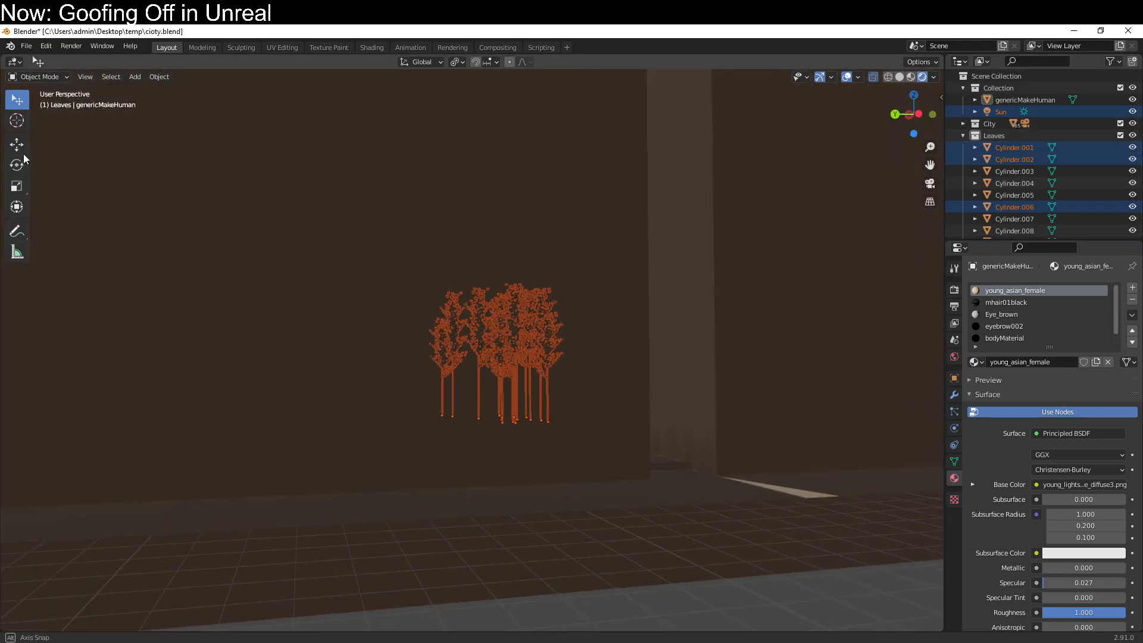
scroll(242, 396, up, 8)
middle_drag(463, 452, 570, 451)
scroll(570, 450, down, 4)
scroll(491, 440, down, 7)
middle_drag(490, 437, 537, 438)
scroll(526, 441, up, 3)
scroll(526, 442, up, 2)
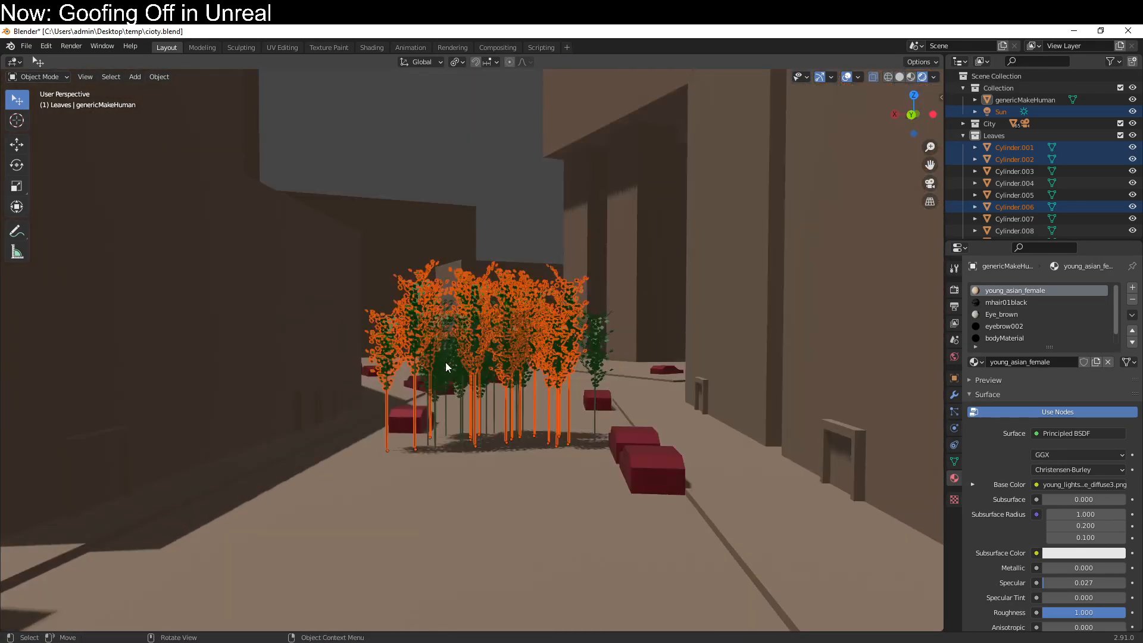
Clear the selection of the trees so the grove shows without selection outlines.
key(Tab)
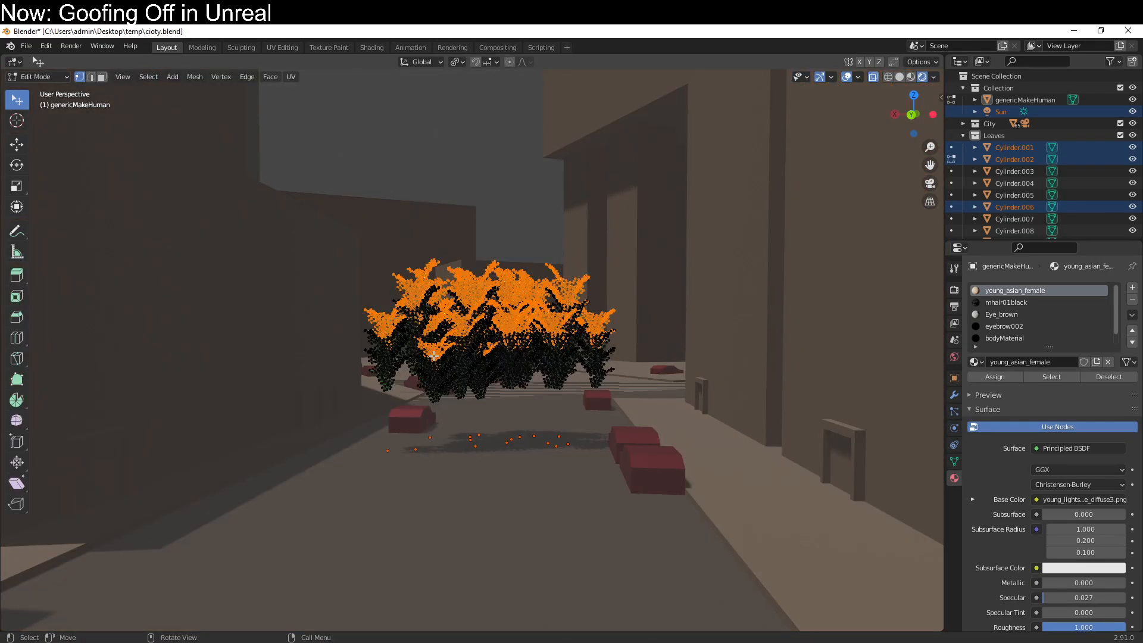
key(Tab)
key(shift+grave)
key(w)
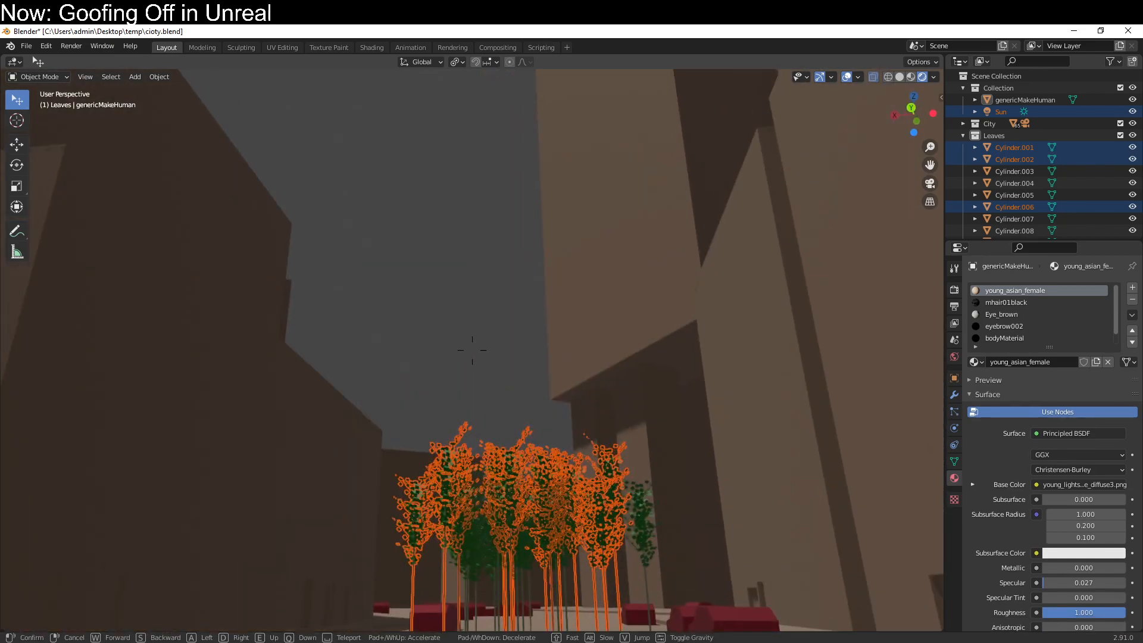
click(471, 353)
key(Tab)
key(Tab)
click(470, 353)
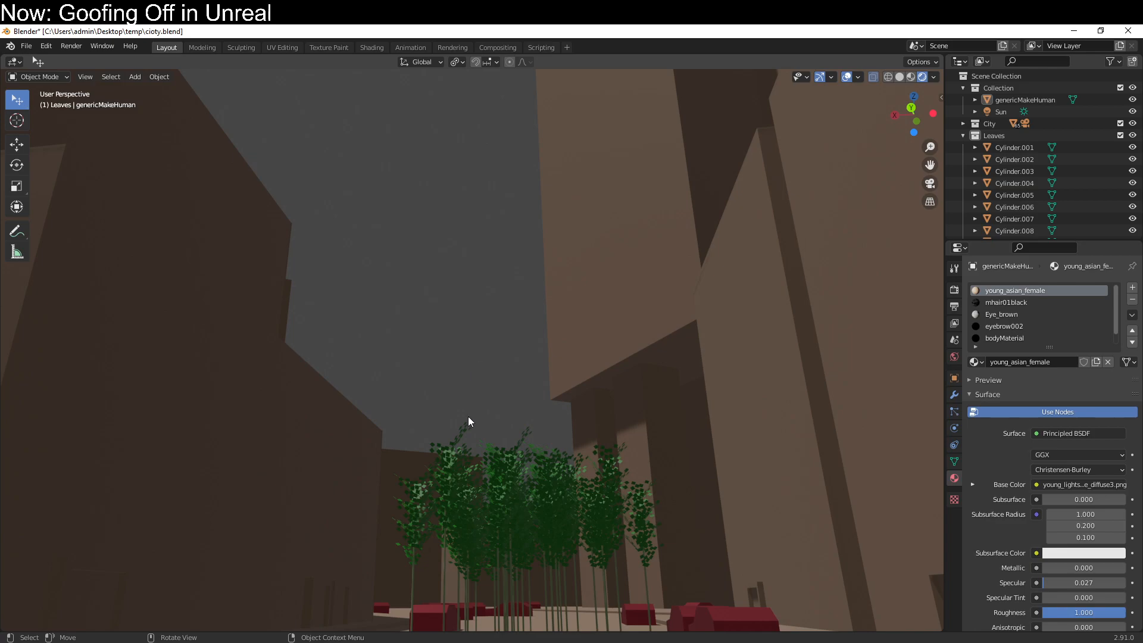
Walk through the street into the grove and back out to examine its density, shadows and scale among the buildings.
key(shift+grave)
key(w)
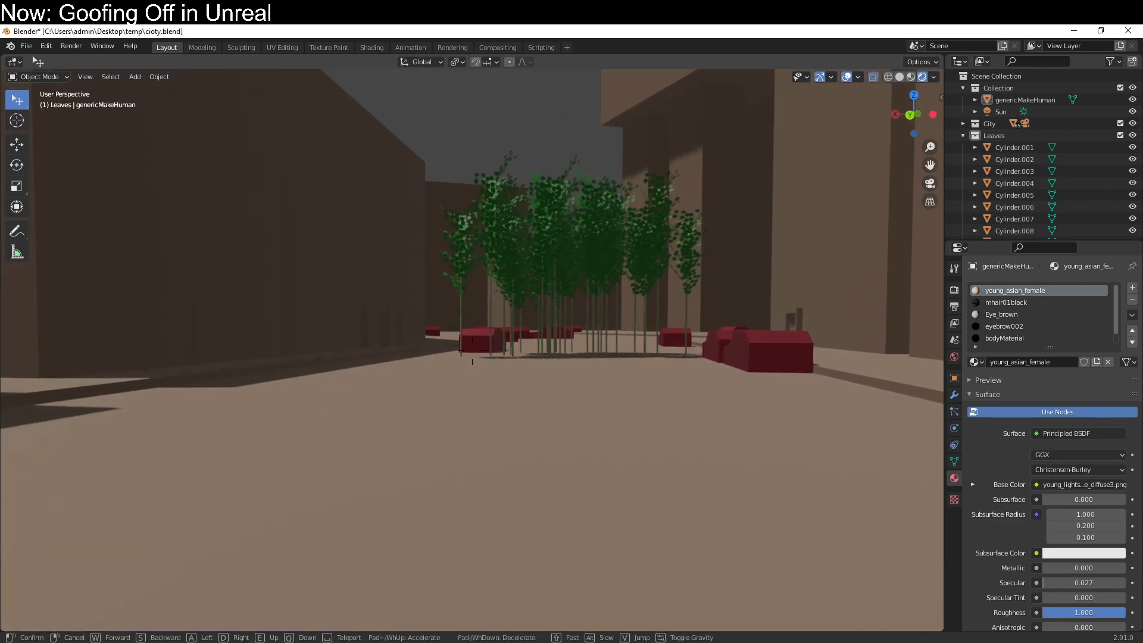
key(w)
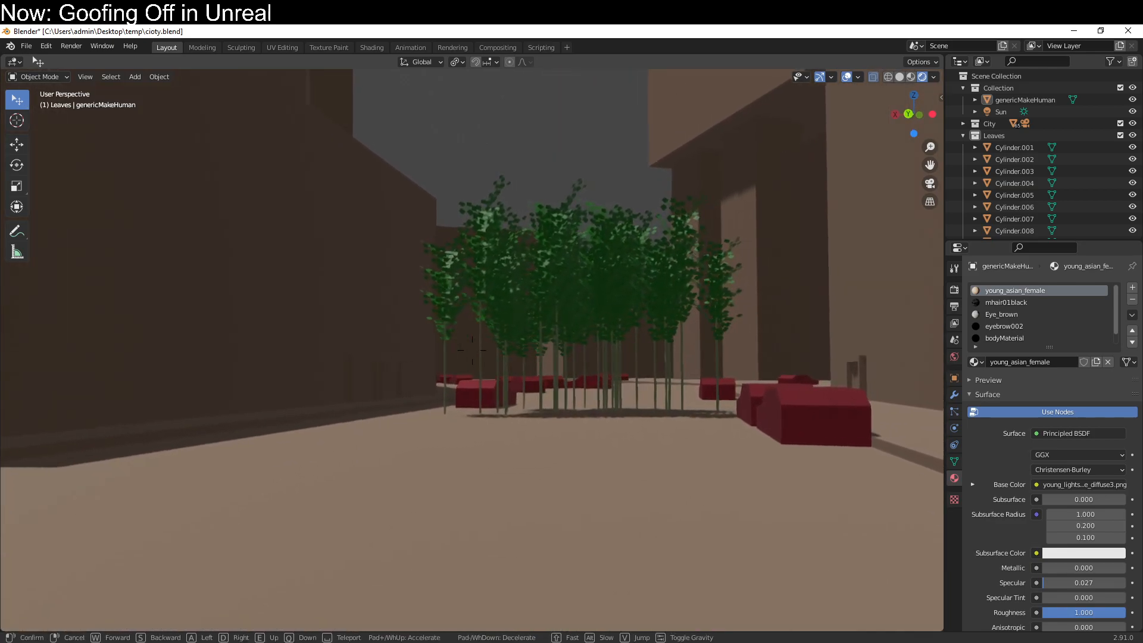
key(w)
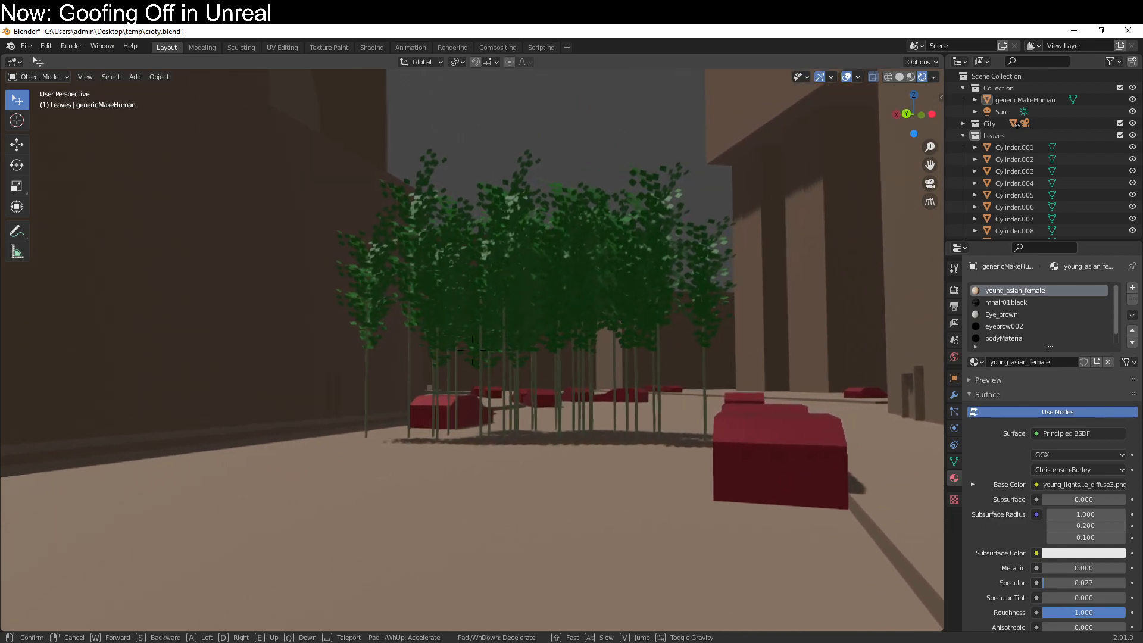
key(w)
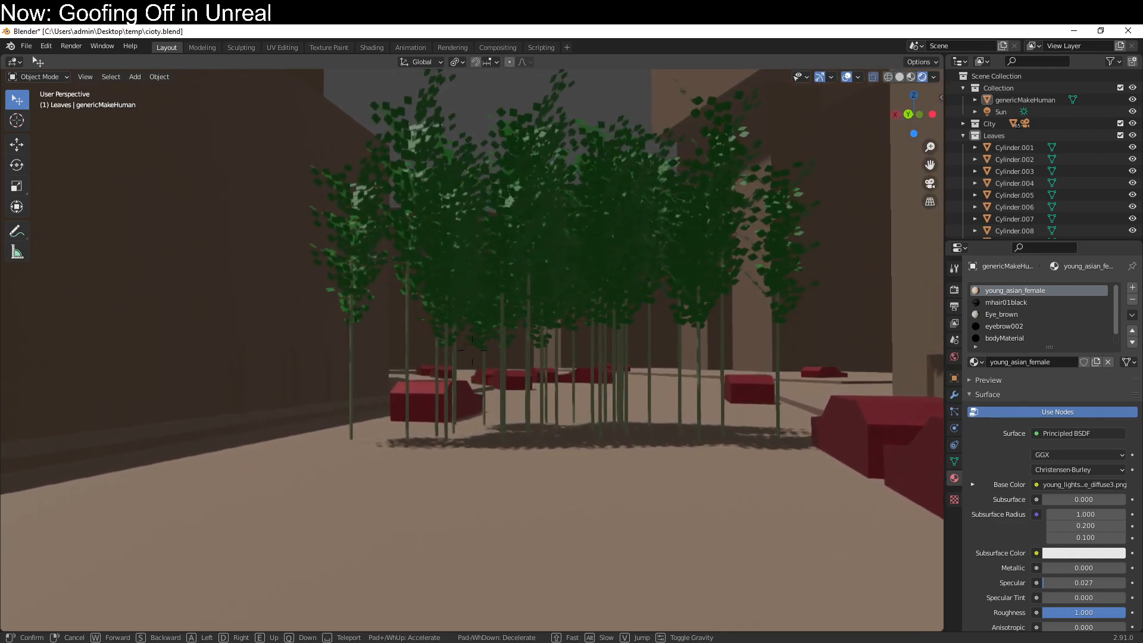
key(w)
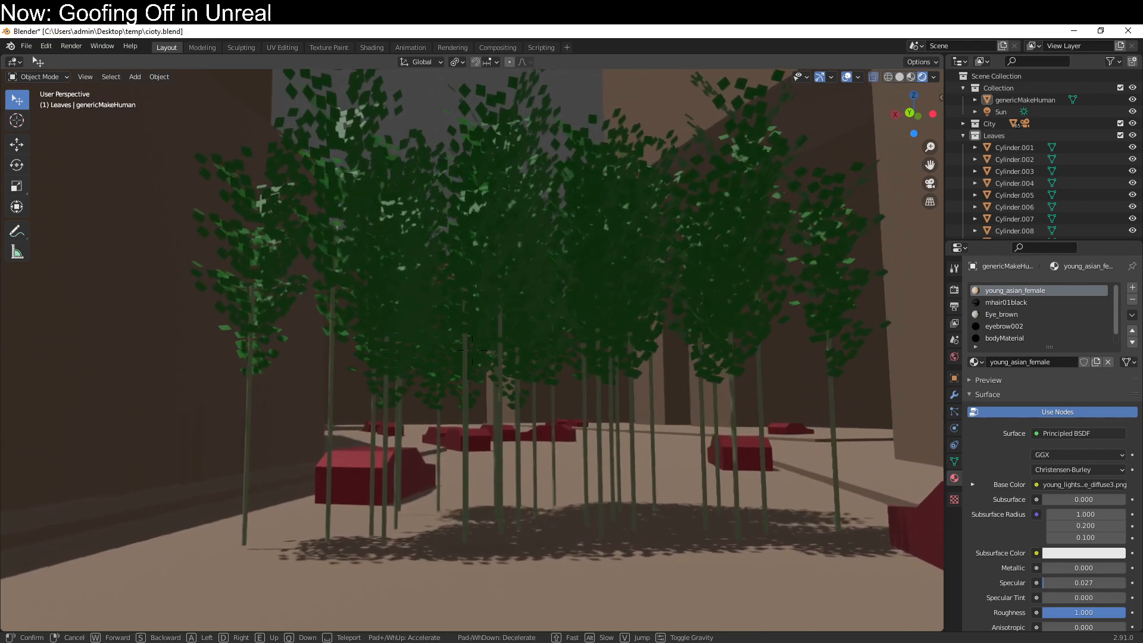
key(w)
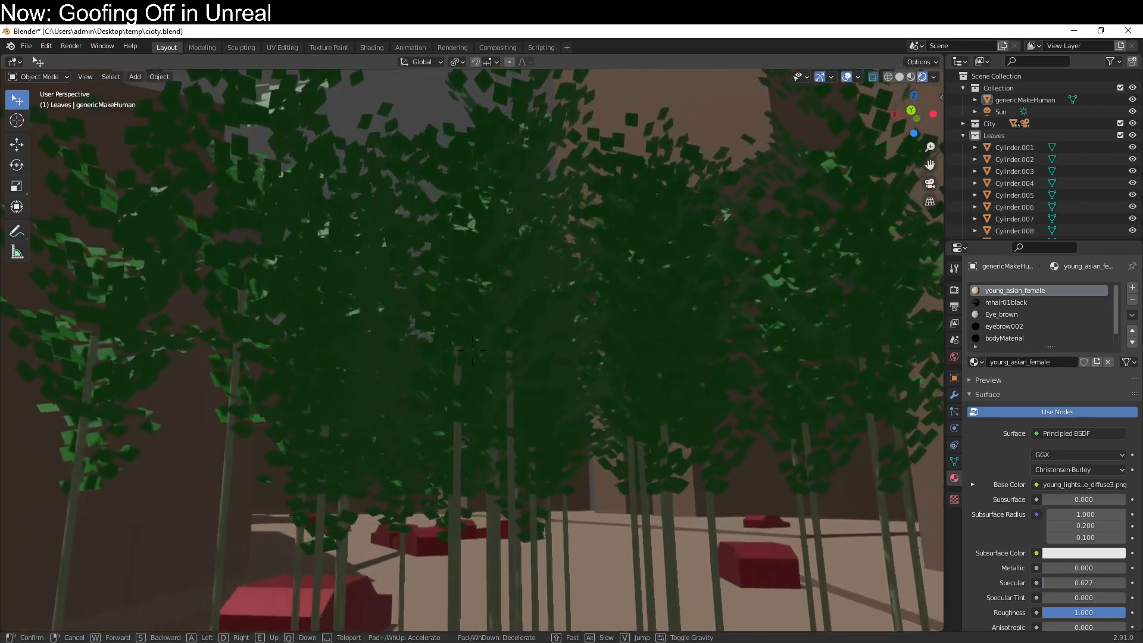
key(w)
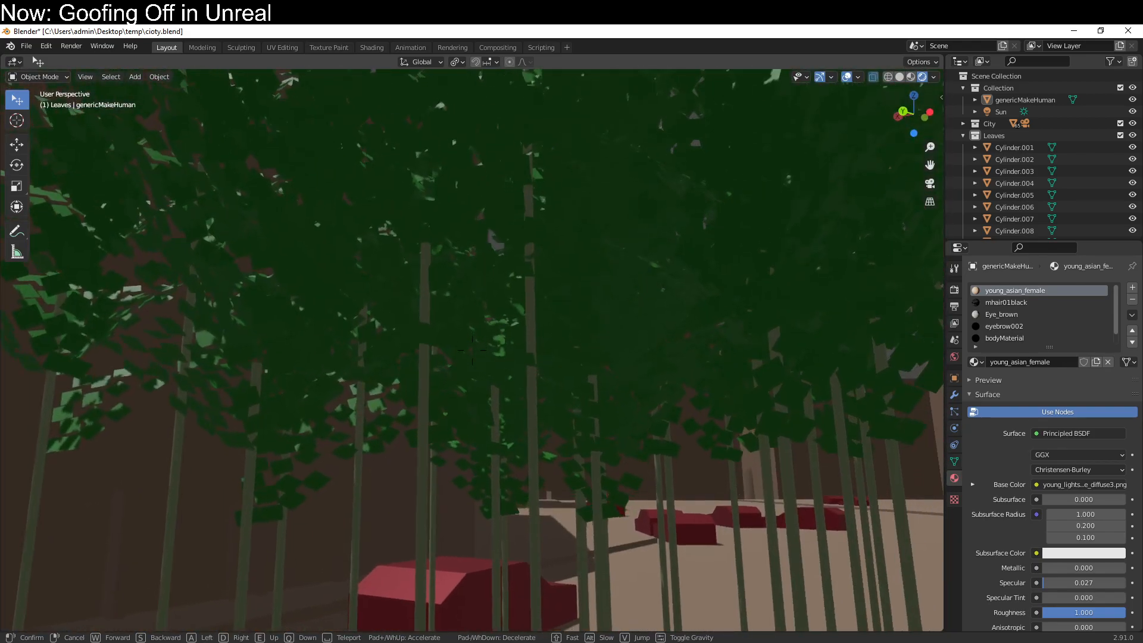
key(w)
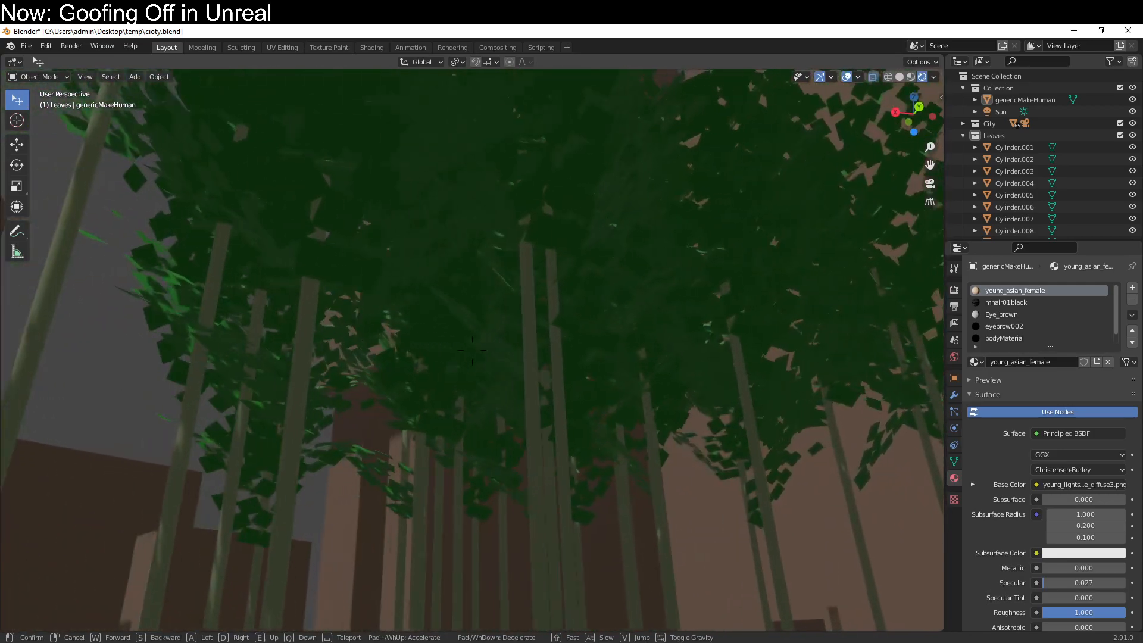
key(s)
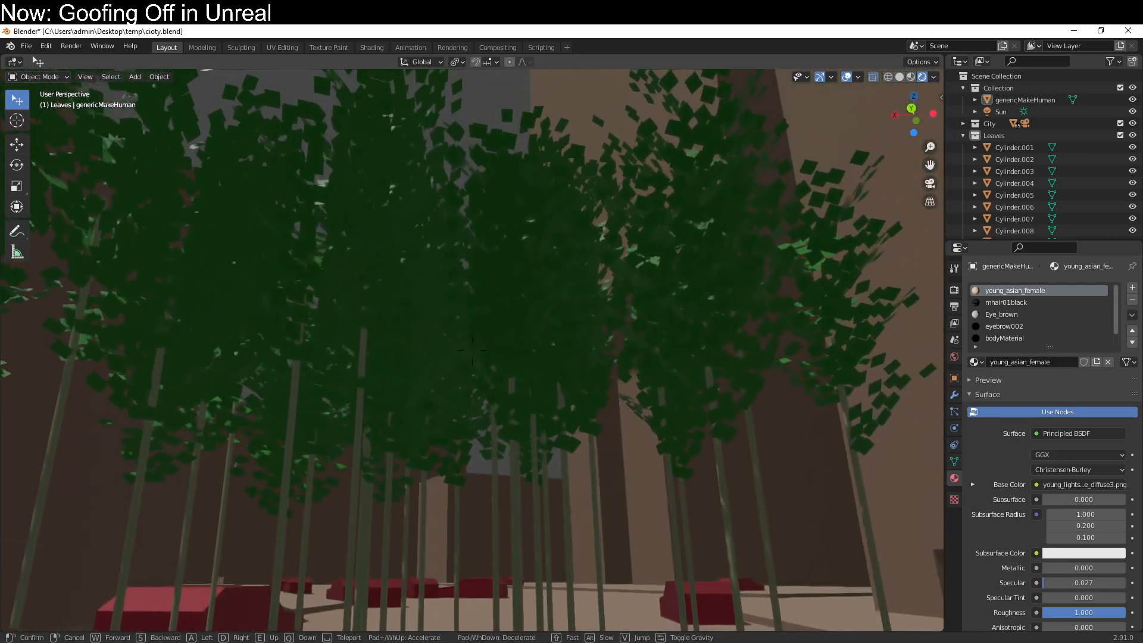
key(s)
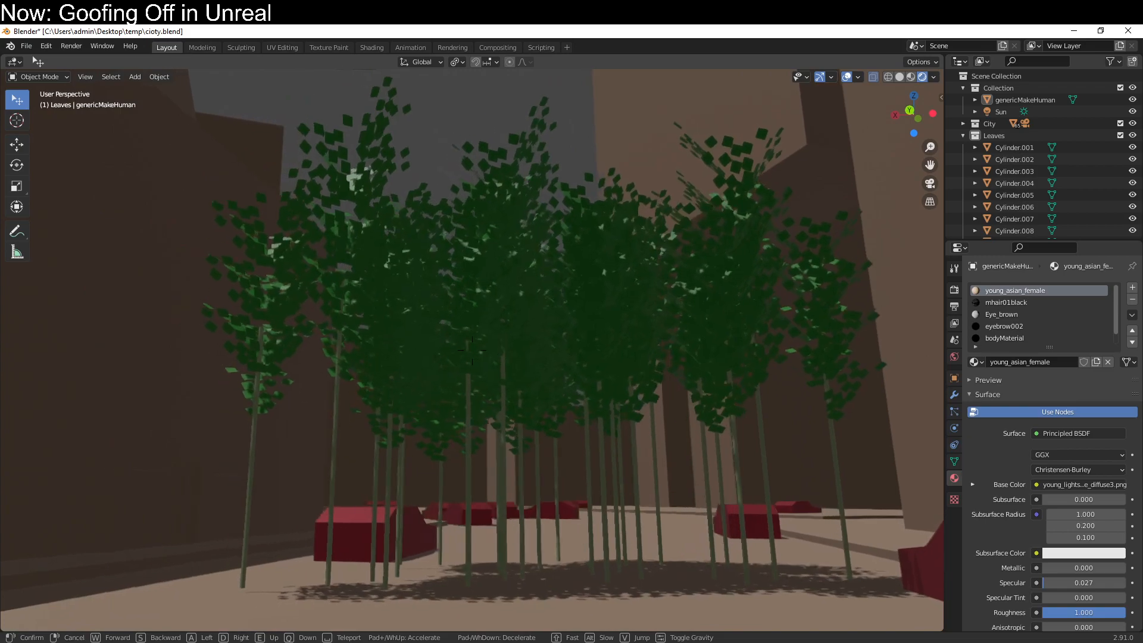
key(s)
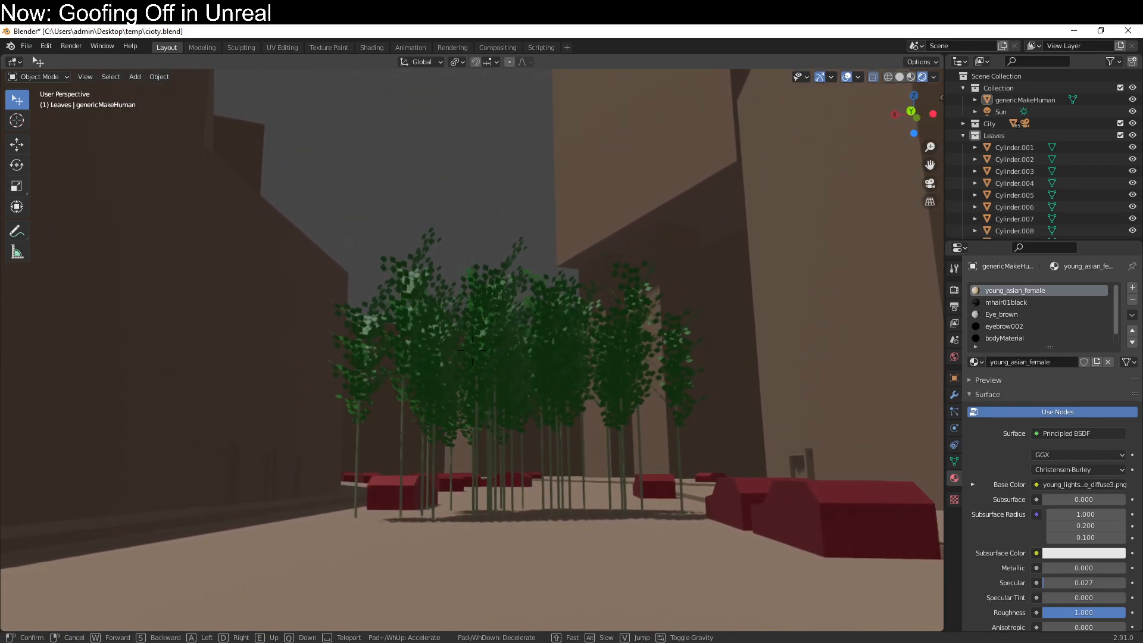
key(w)
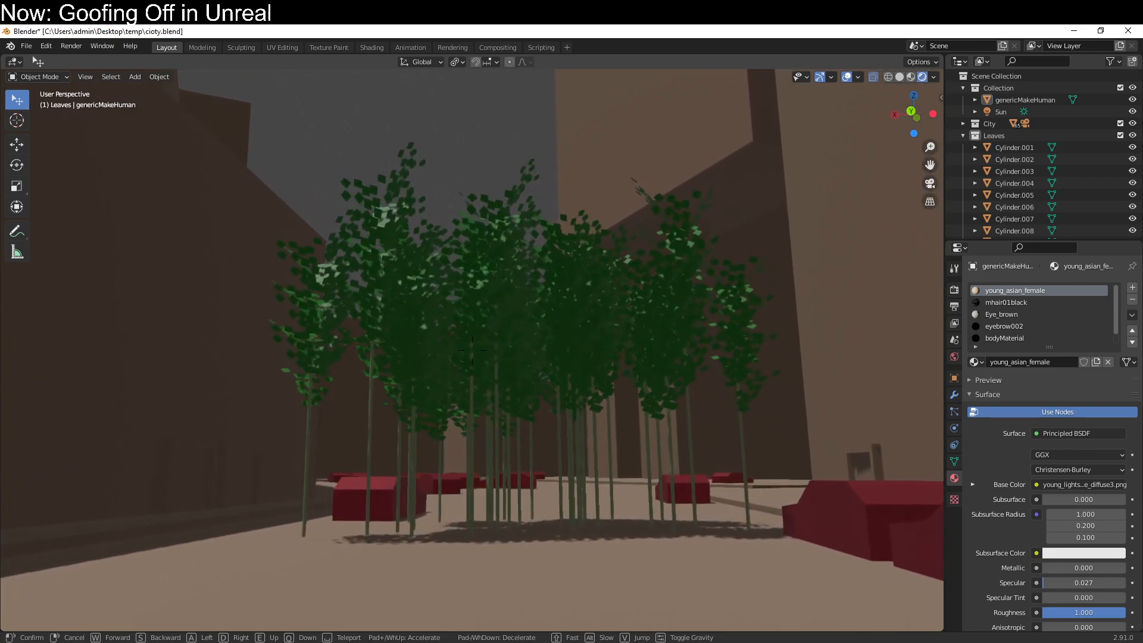
key(w)
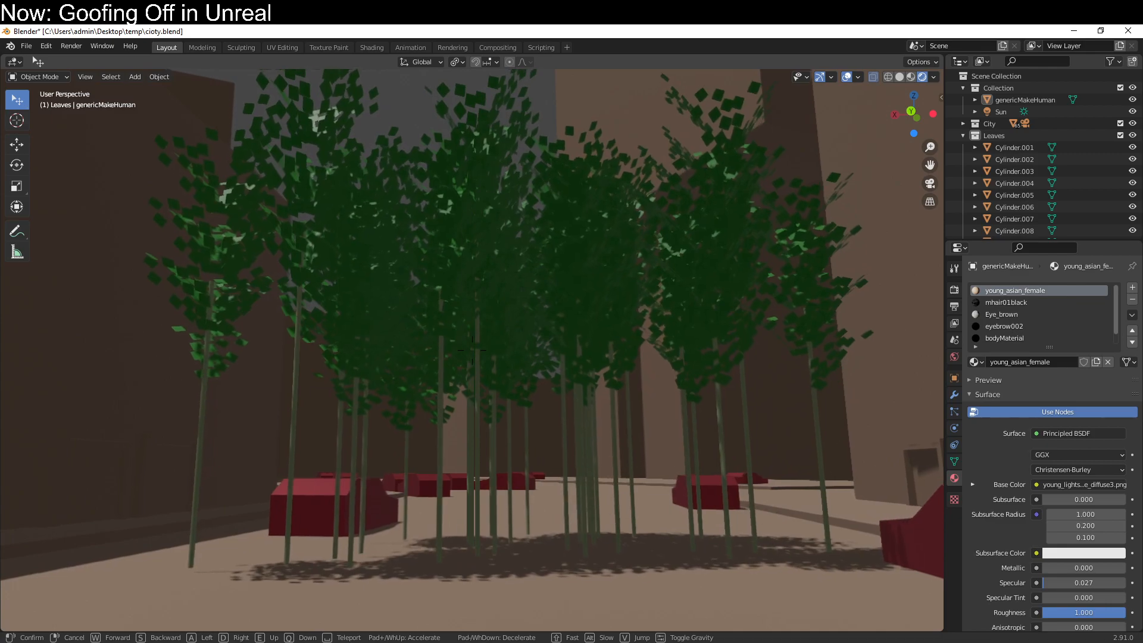
key(s)
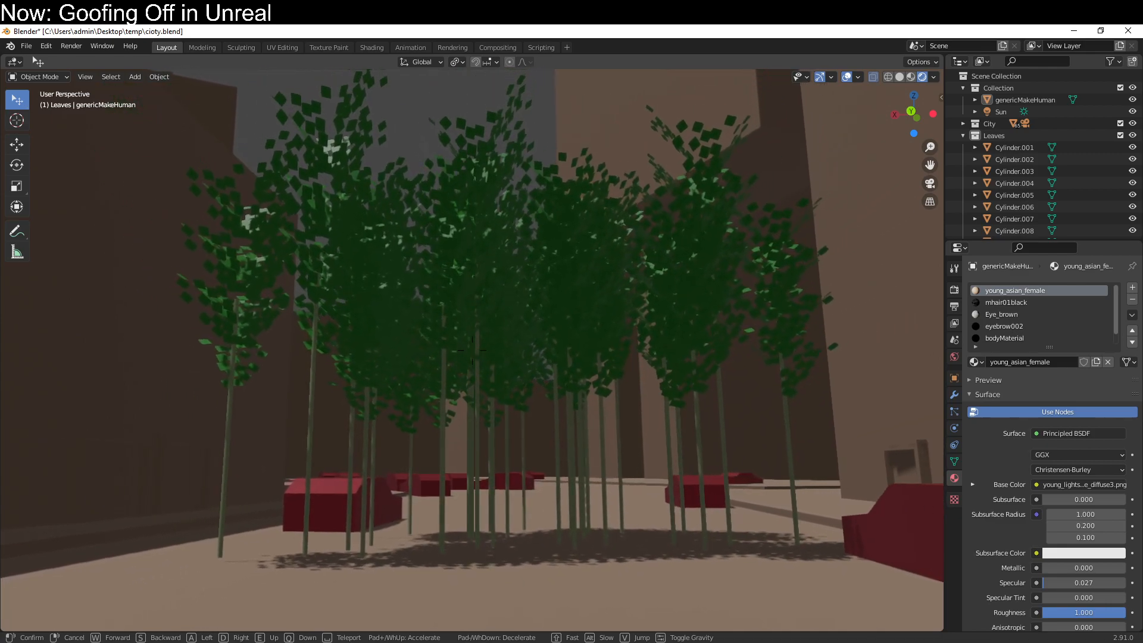
key(s)
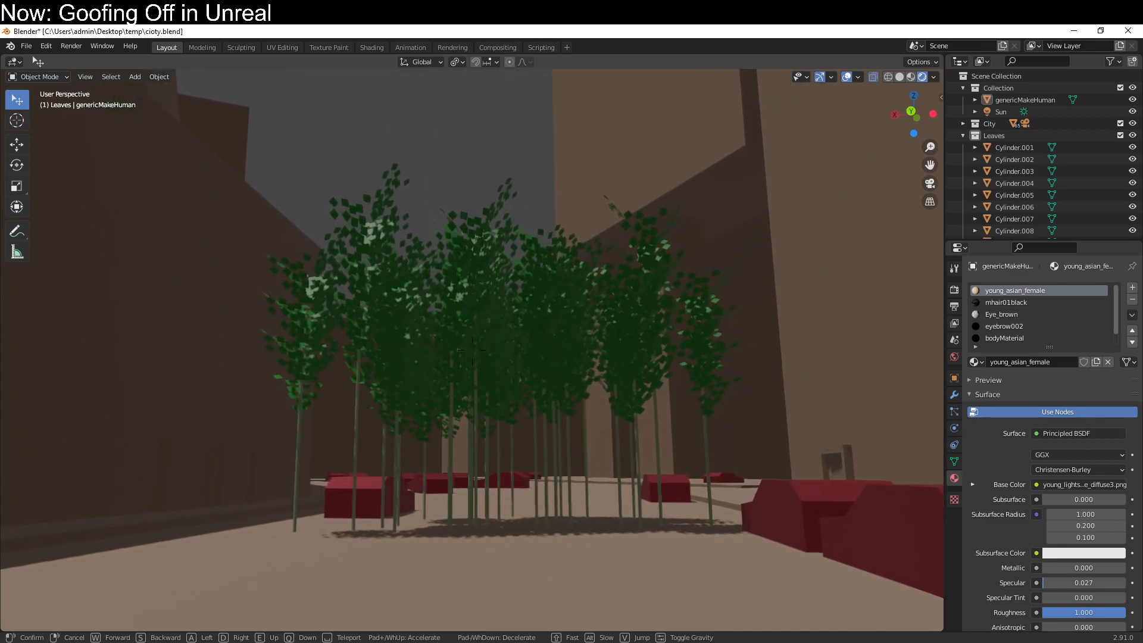
key(s)
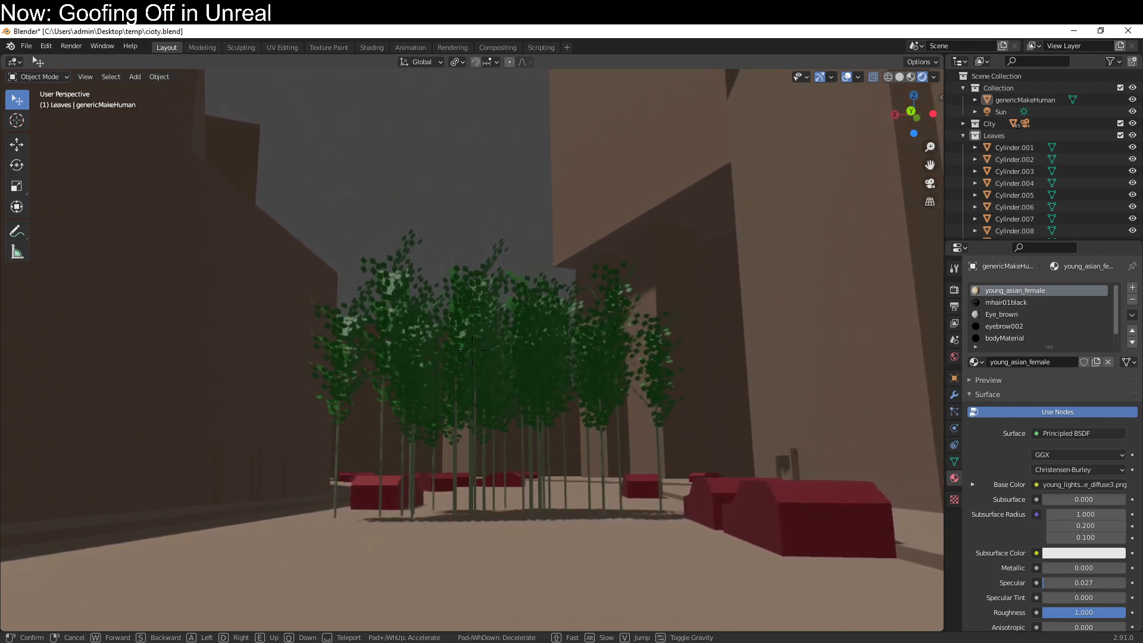
key(s)
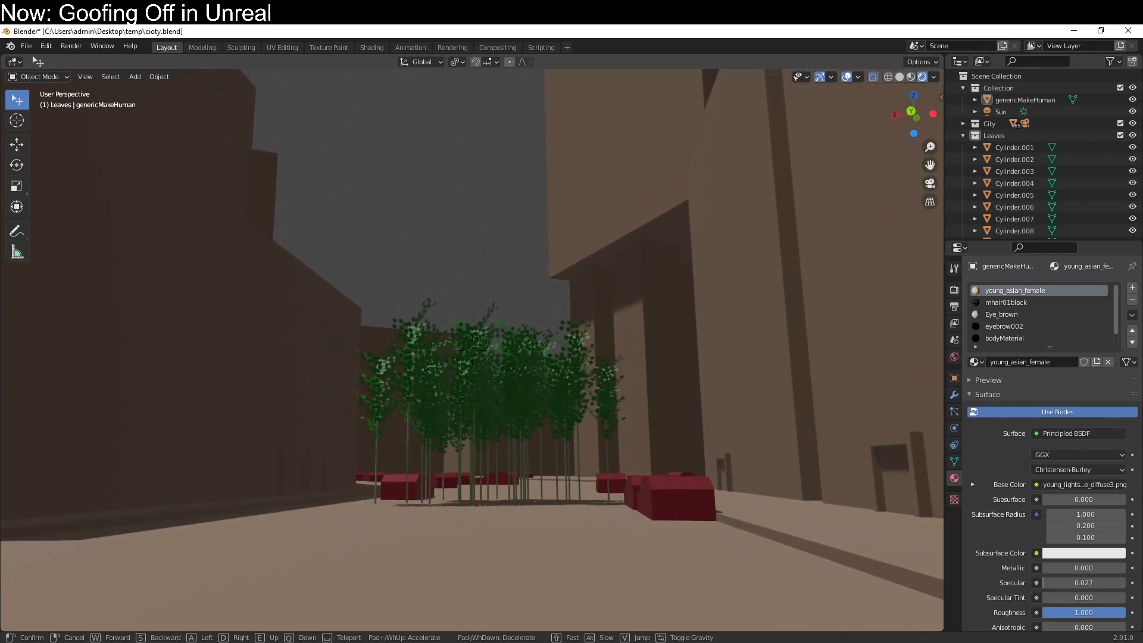
key(a)
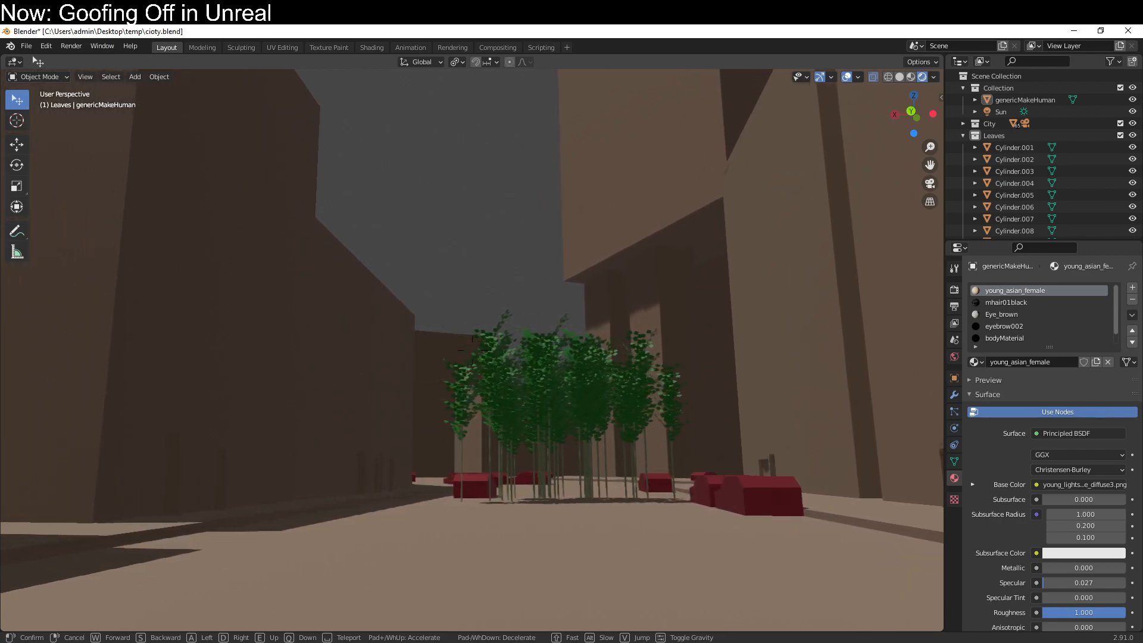
key(s)
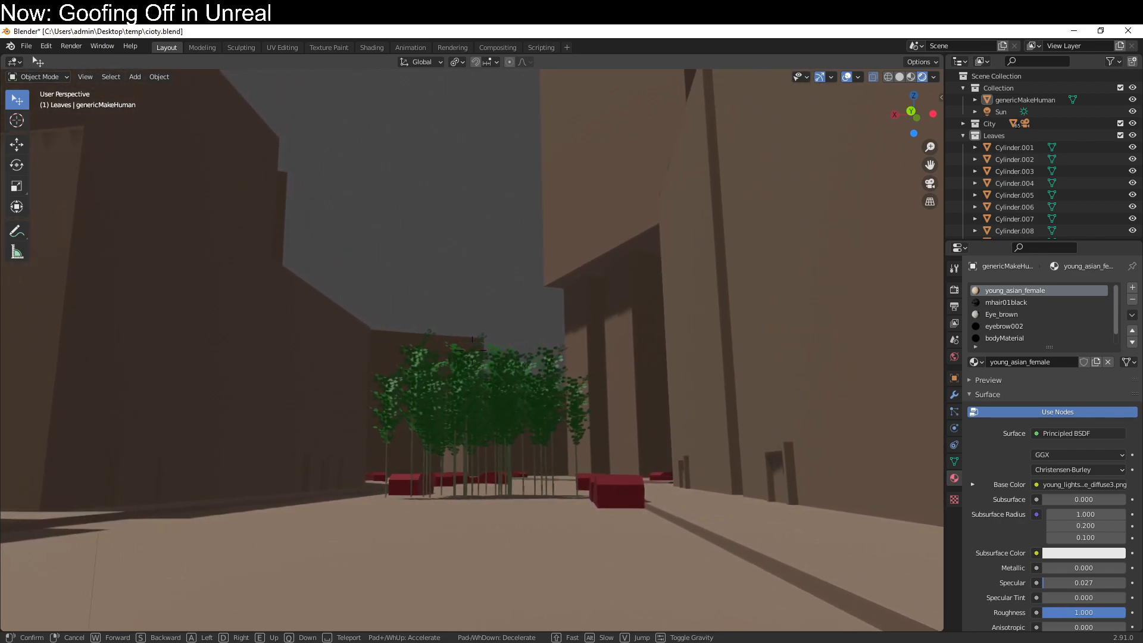
key(w)
key(s)
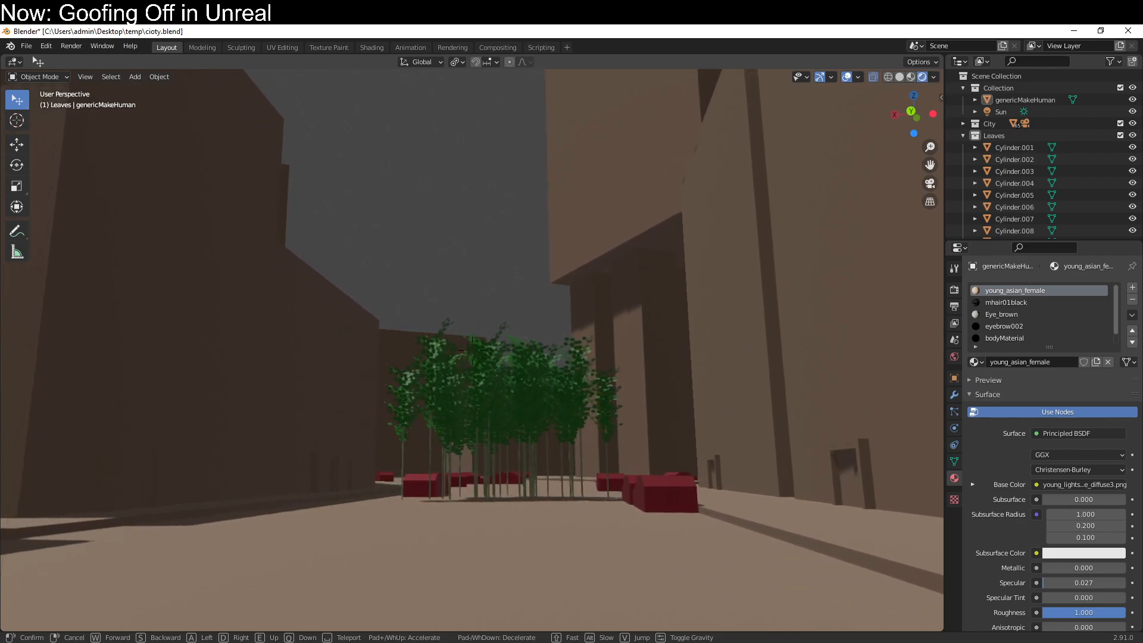
Walk into the grove at street level and back out to examine its trunks, canopy and shadows.
key(w)
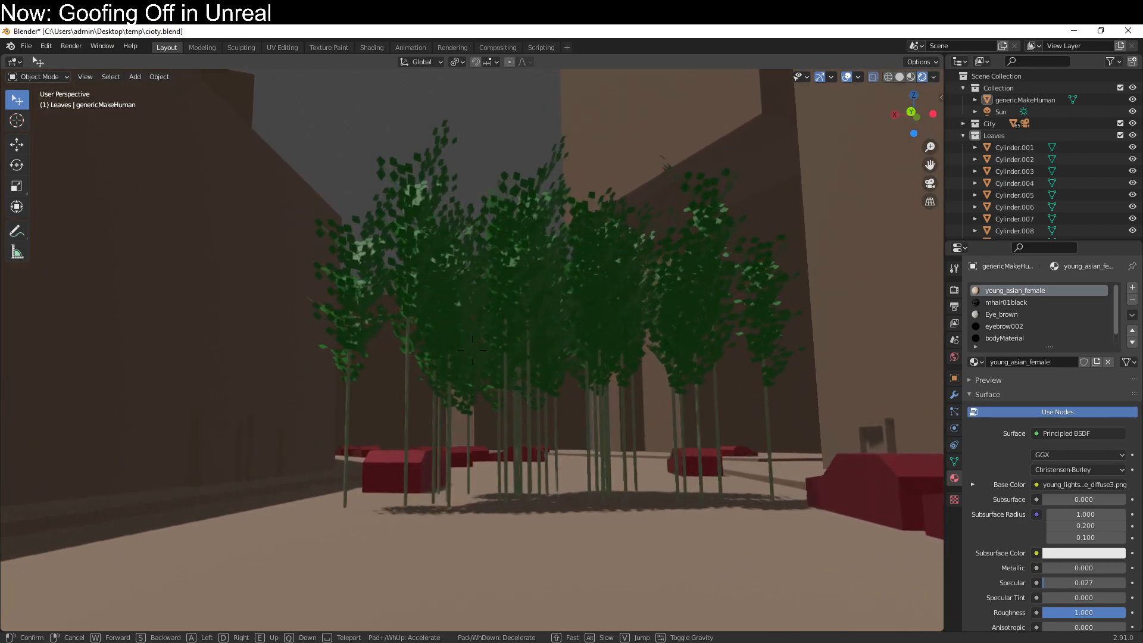
key(w)
key(w)
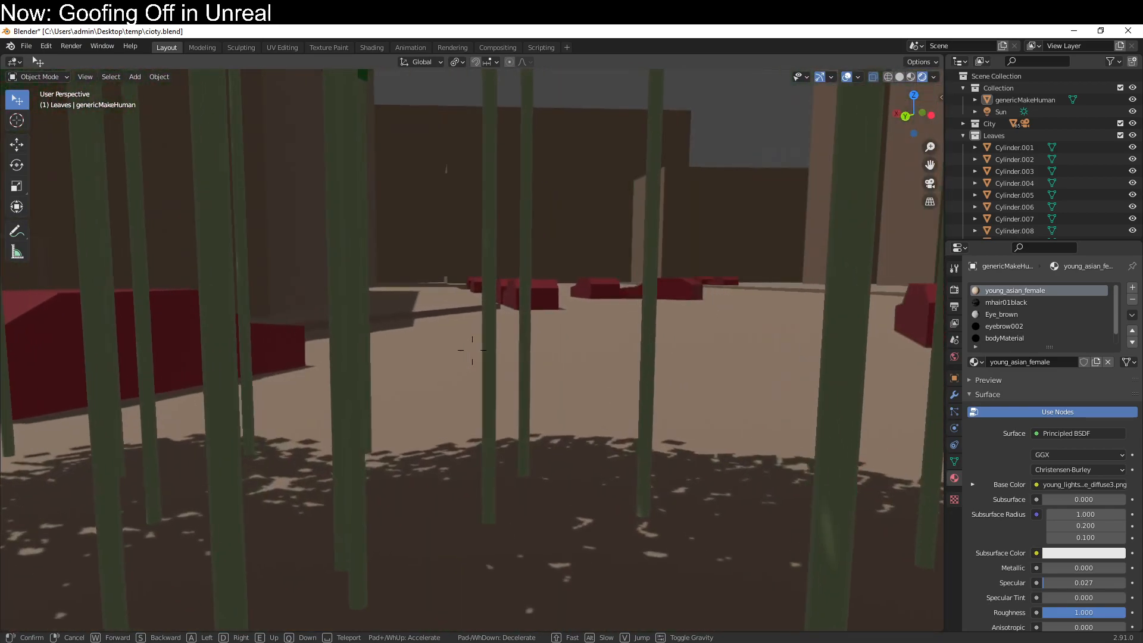
key(w)
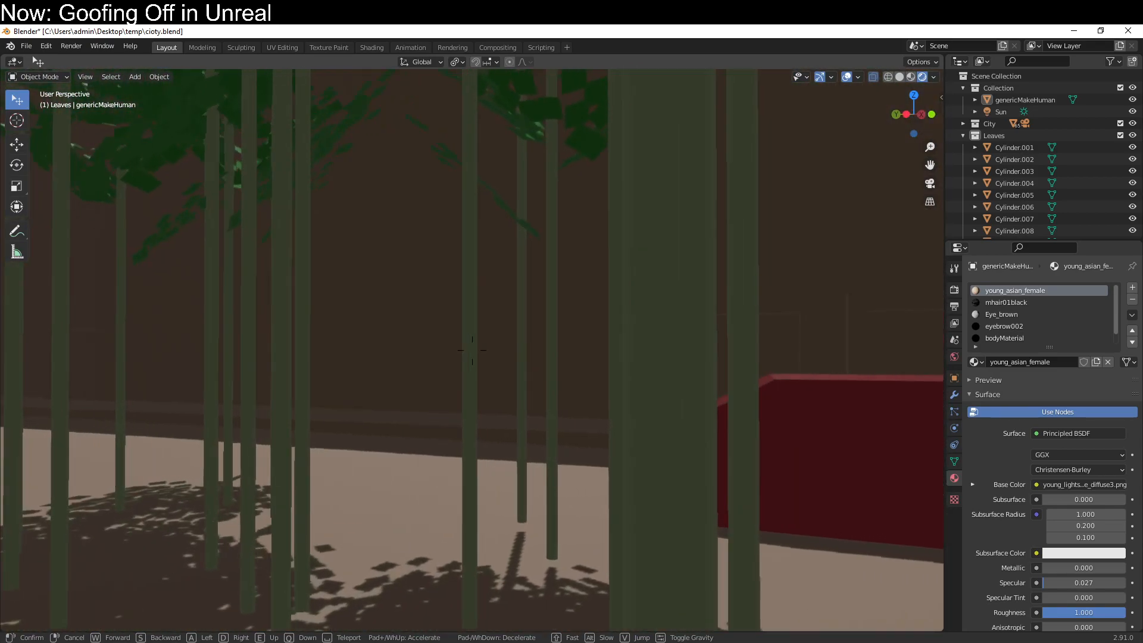
key(w)
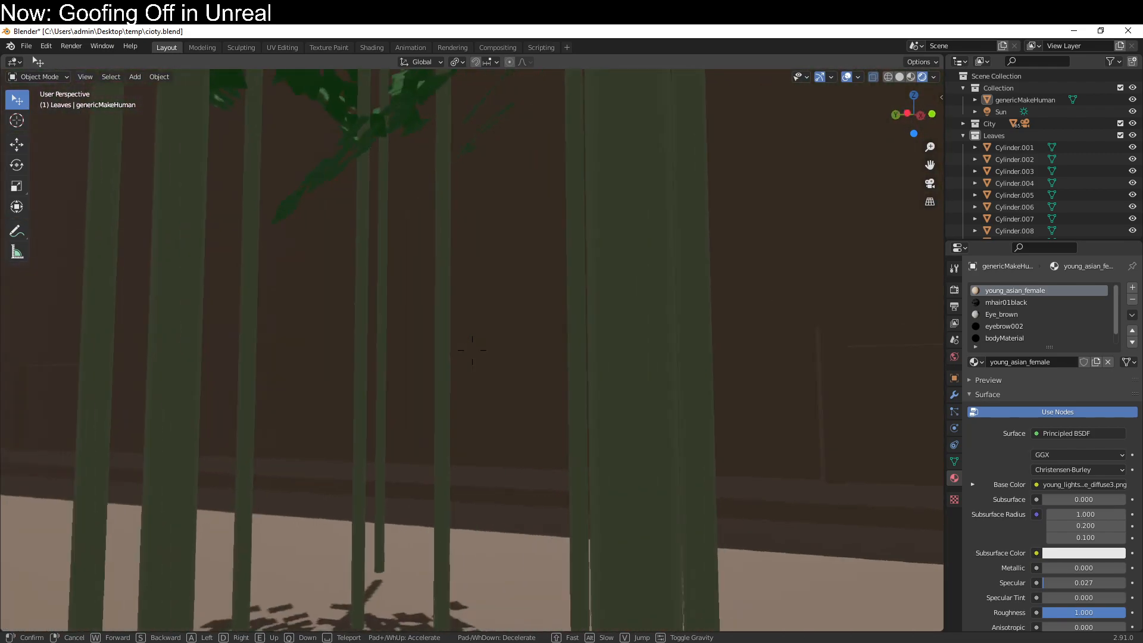
key(s)
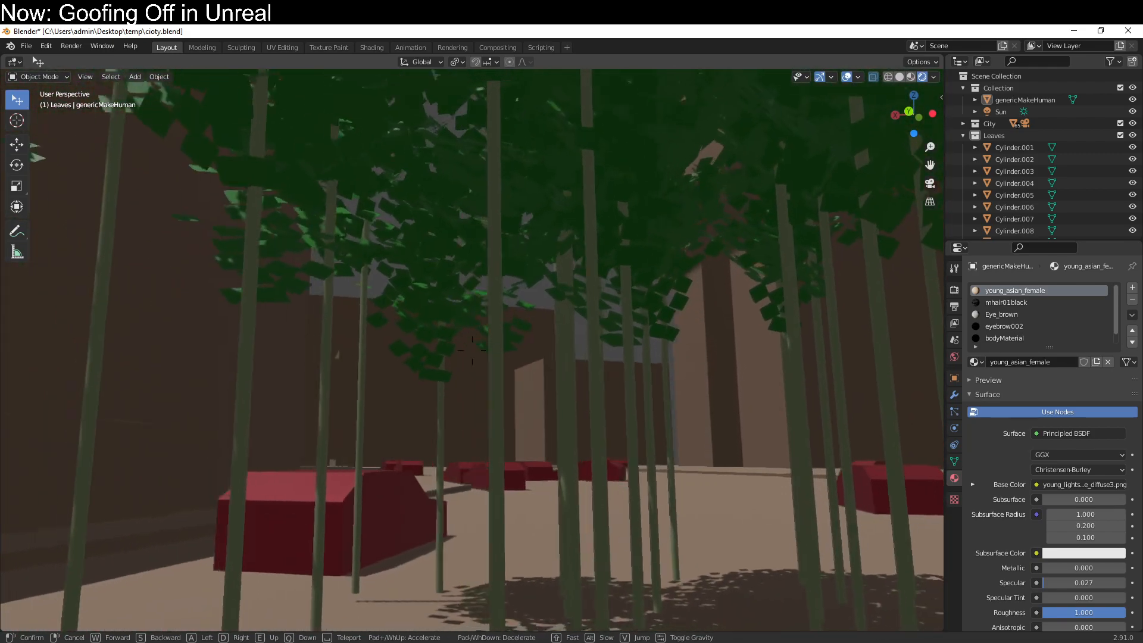
key(s)
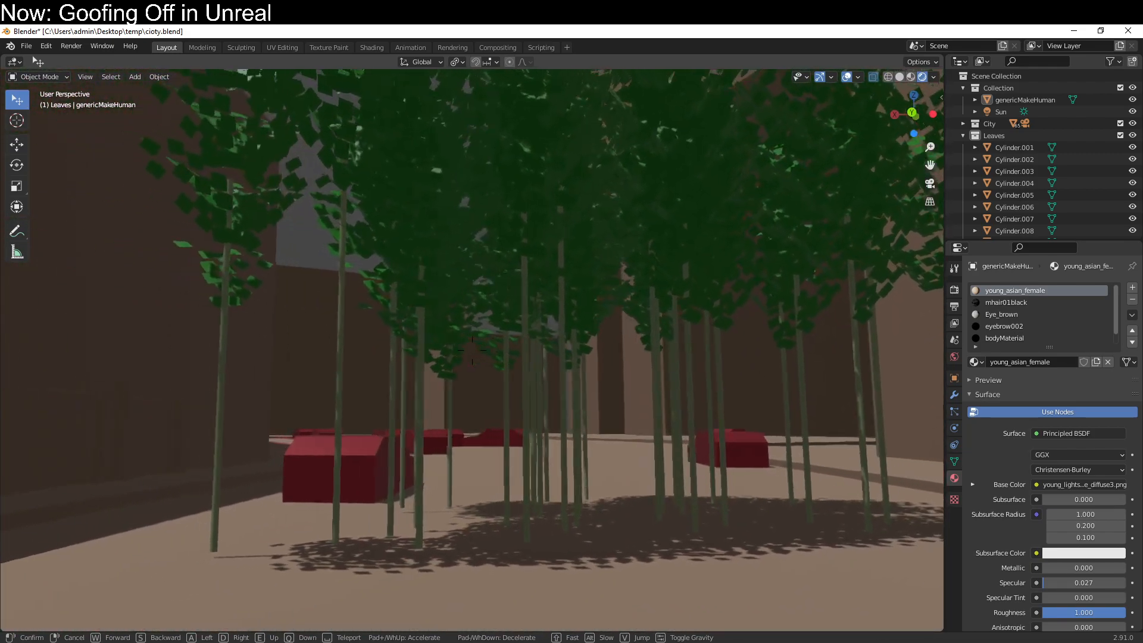
key(s)
click(473, 355)
middle_drag(473, 355, 524, 314)
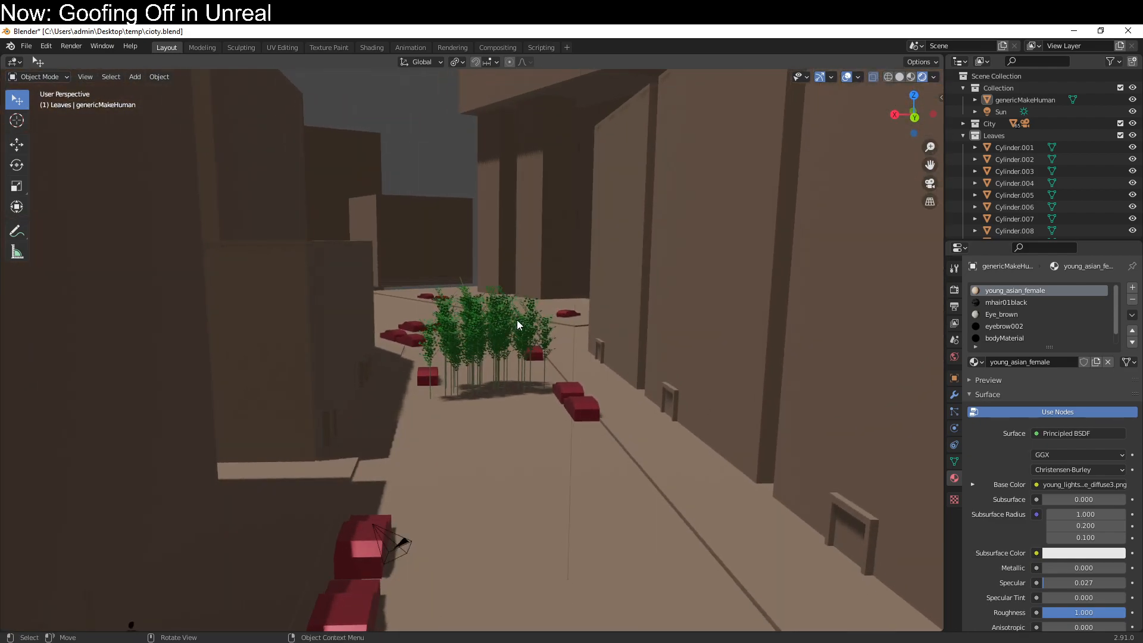
Add a mesh cylinder at the 3D cursor in the street and bring it into view.
middle_drag(543, 380, 518, 408)
key(shift+a)
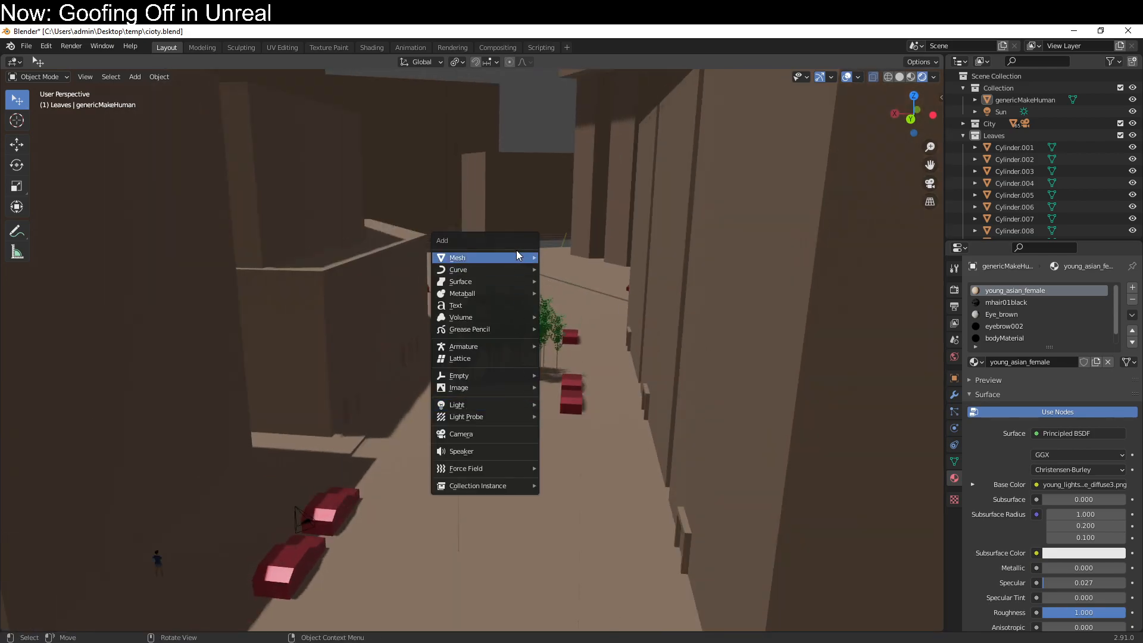
mouse_move(516, 256)
click(583, 321)
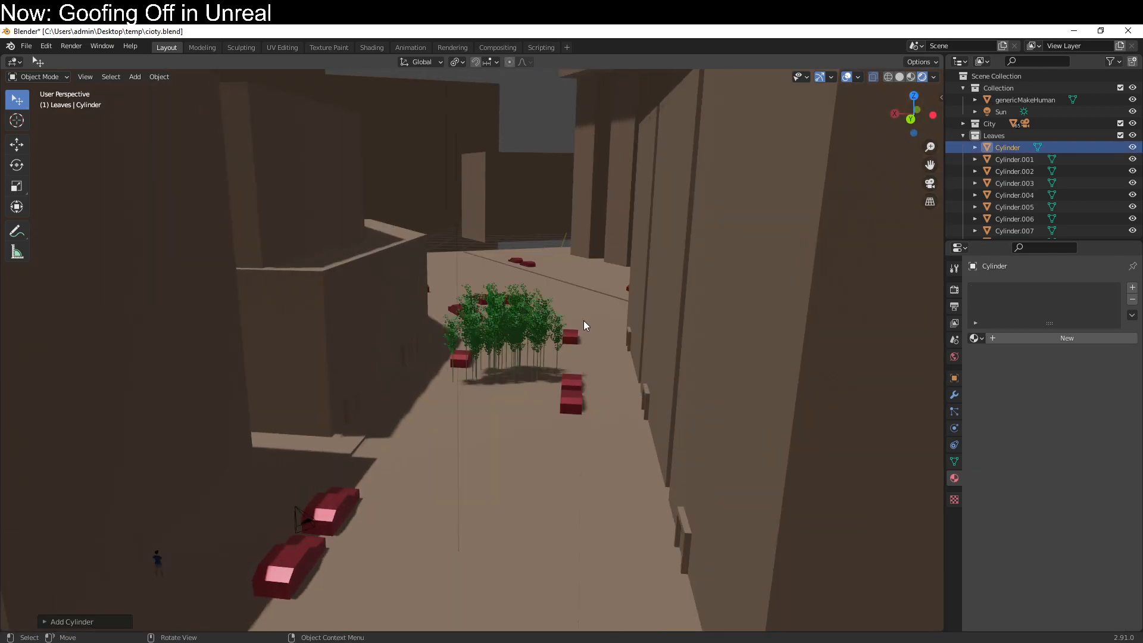
scroll(570, 393, down, 7)
scroll(545, 408, up, 5)
shift+middle_drag(537, 421, 661, 318)
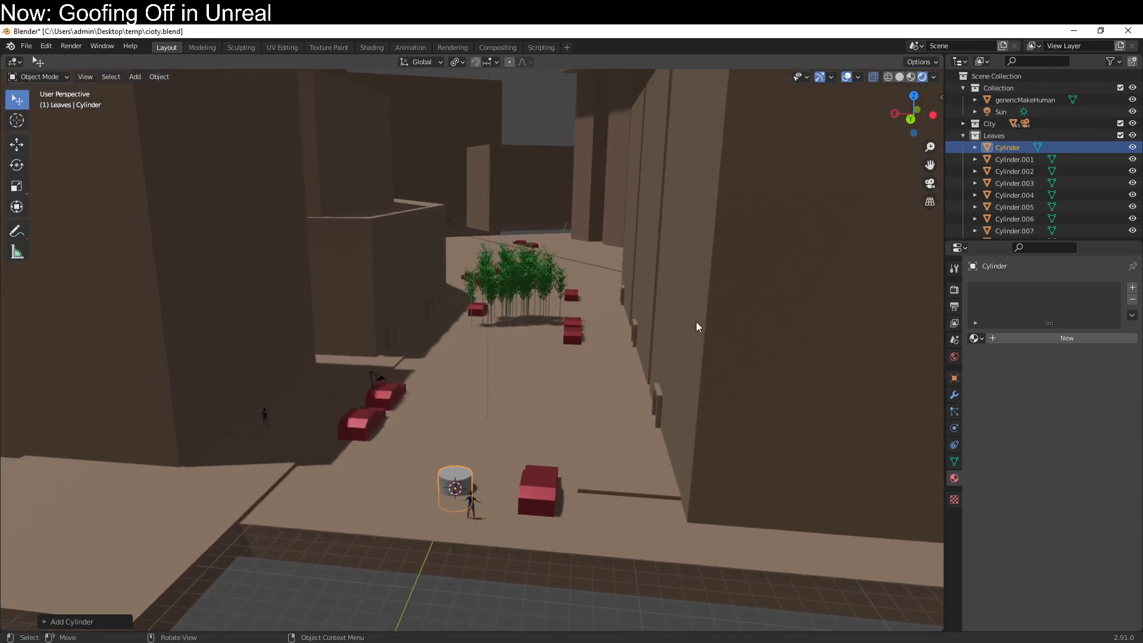
Rename the cylinder as Tree and assign it the existing Stem material.
click(955, 376)
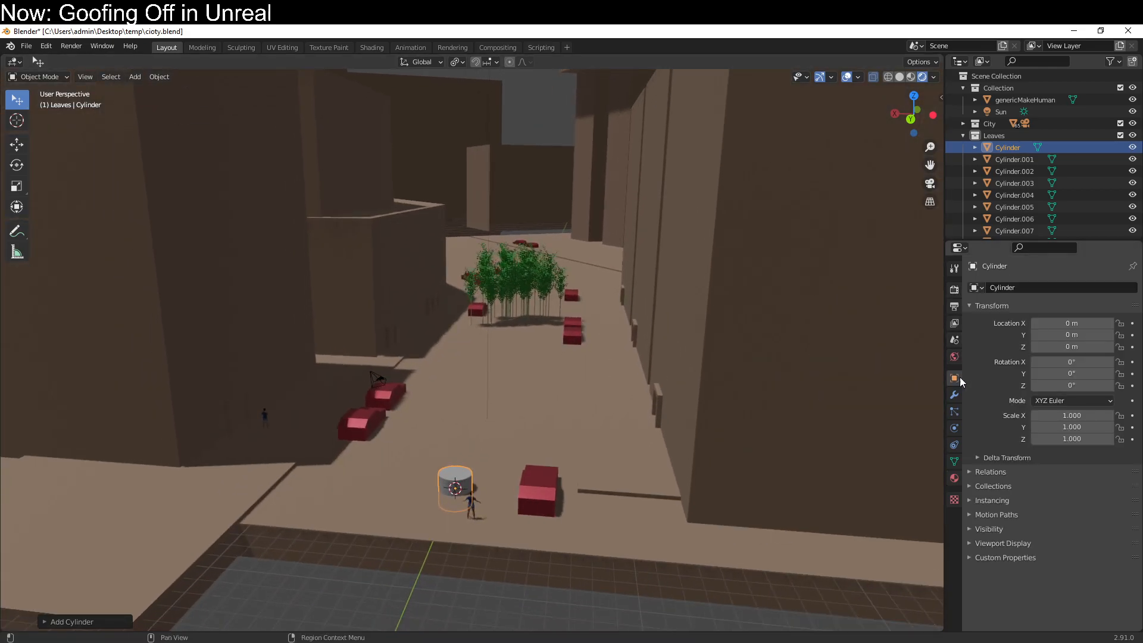
click(1006, 286)
text(Tree)
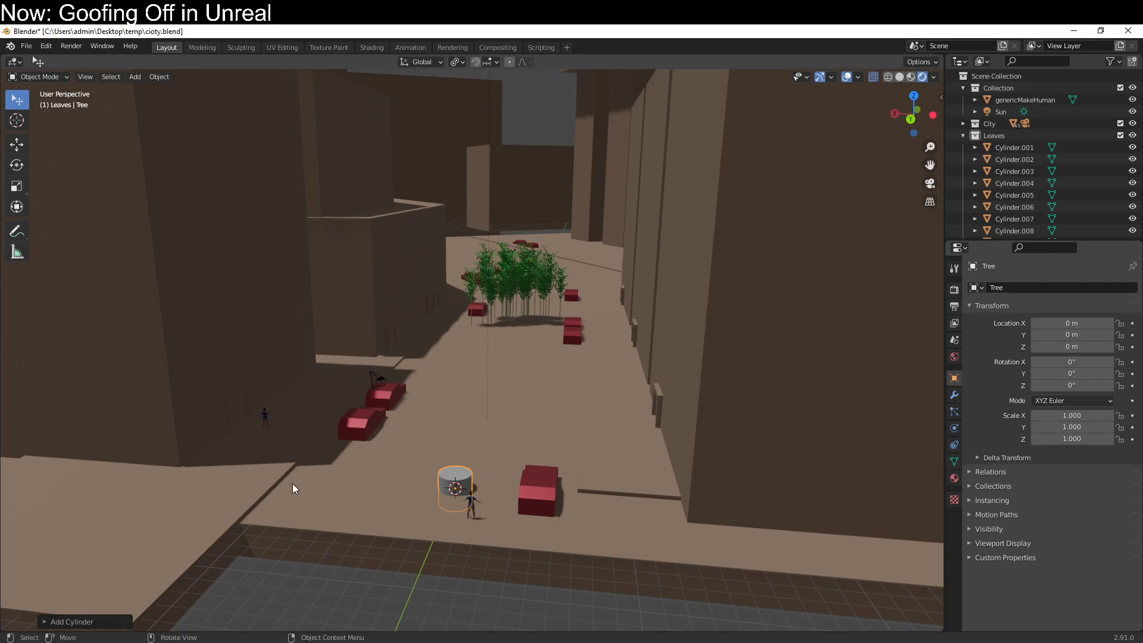
click(954, 478)
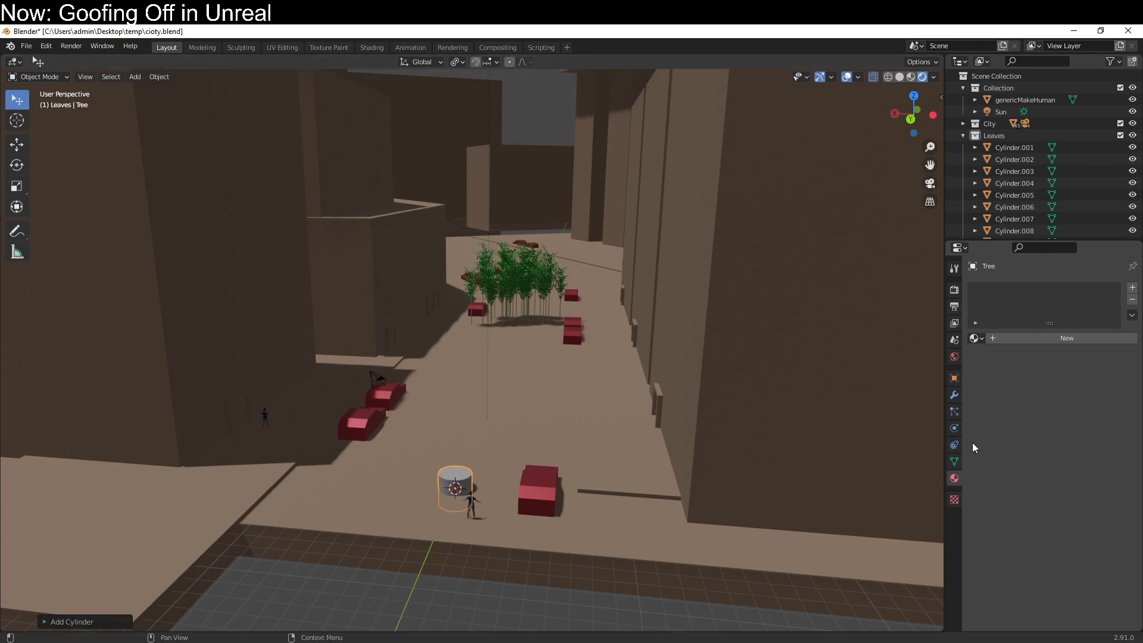
click(976, 338)
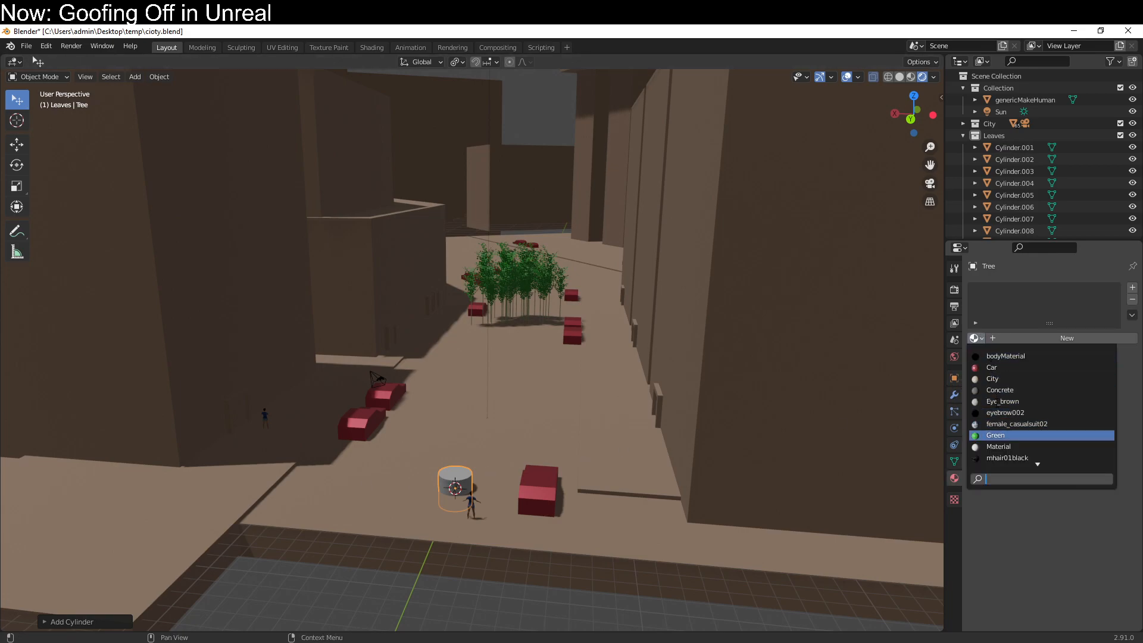
scroll(999, 417, down, 4)
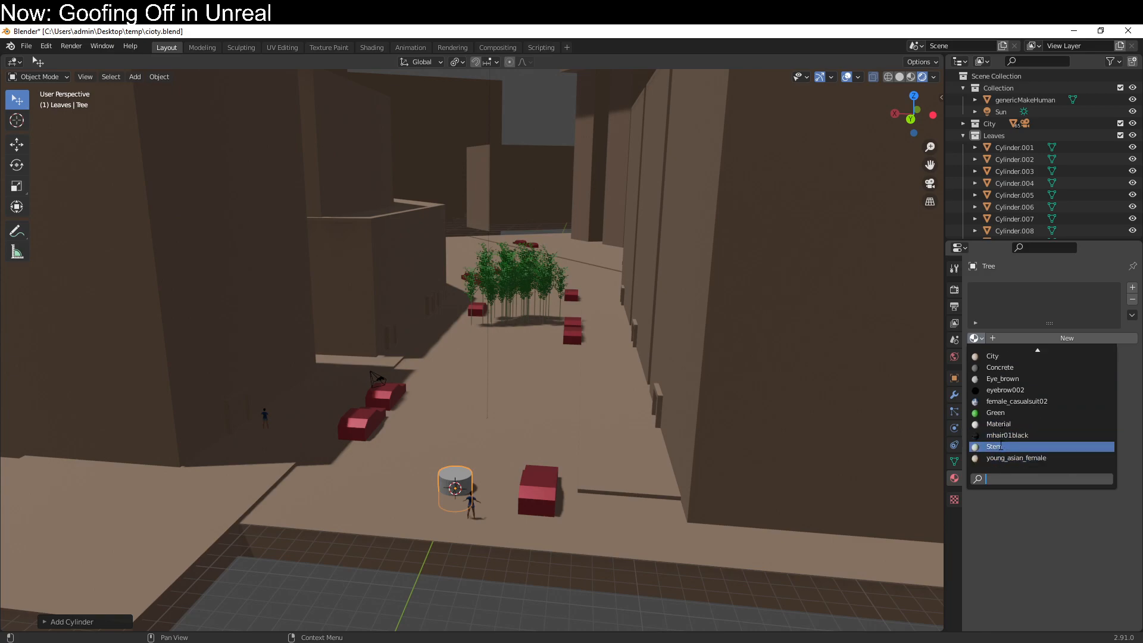
click(1000, 446)
Raise the cylinder's mesh about 0.7 m along Z in Edit Mode so its base sits near the street surface.
key(Tab)
key(g)
key(z)
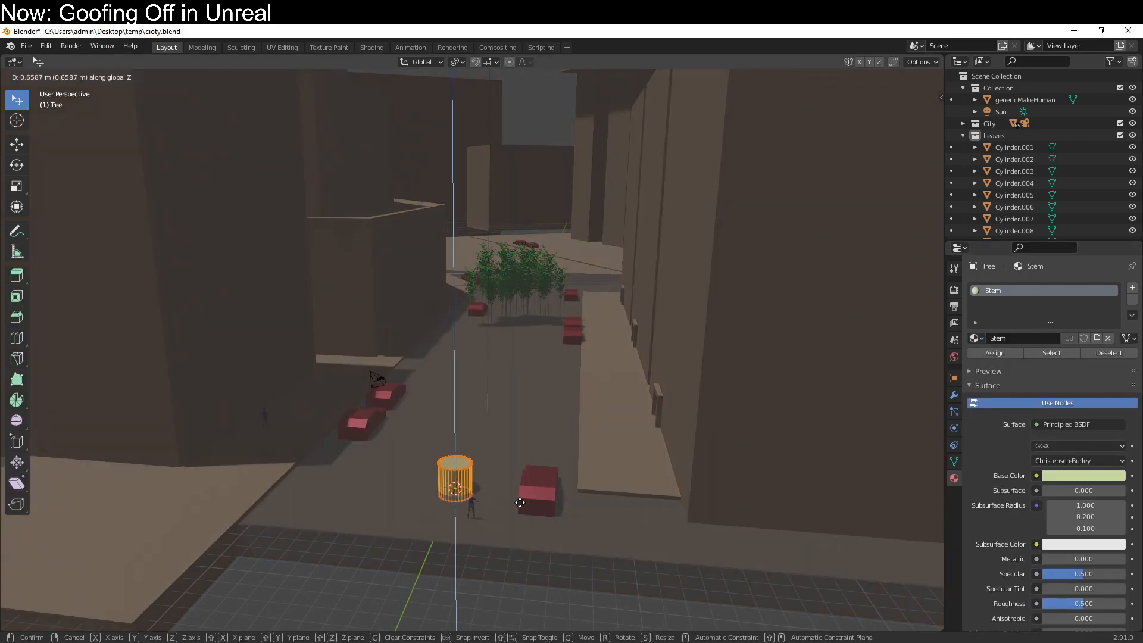
click(523, 506)
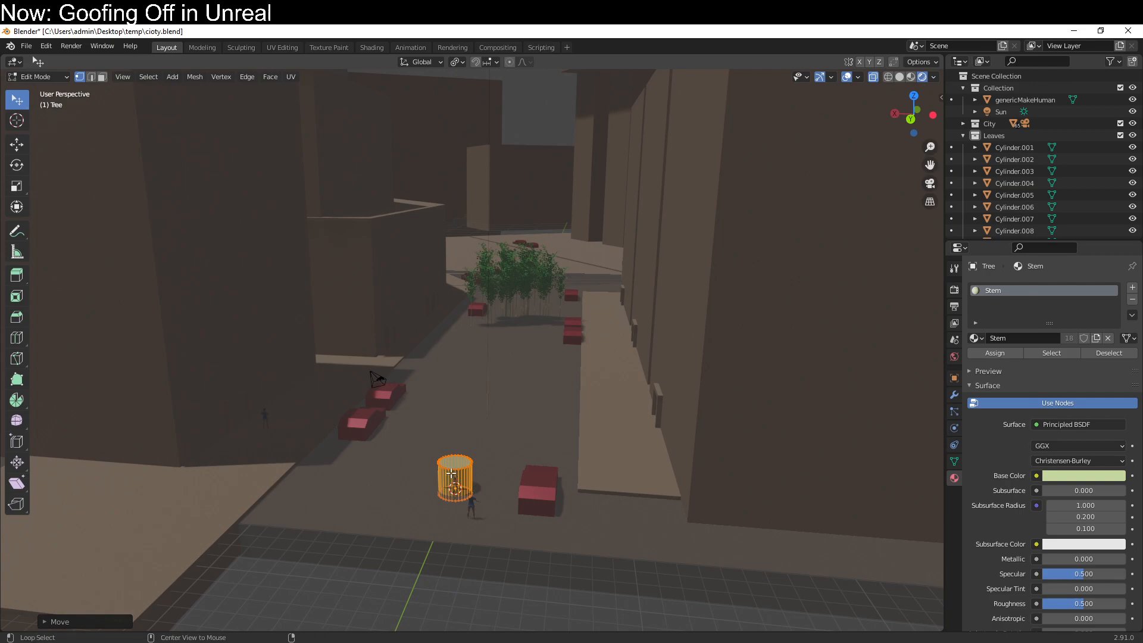
Exclude the City collection from the view layer to see the Tree mesh unobstructed.
key(KP_1)
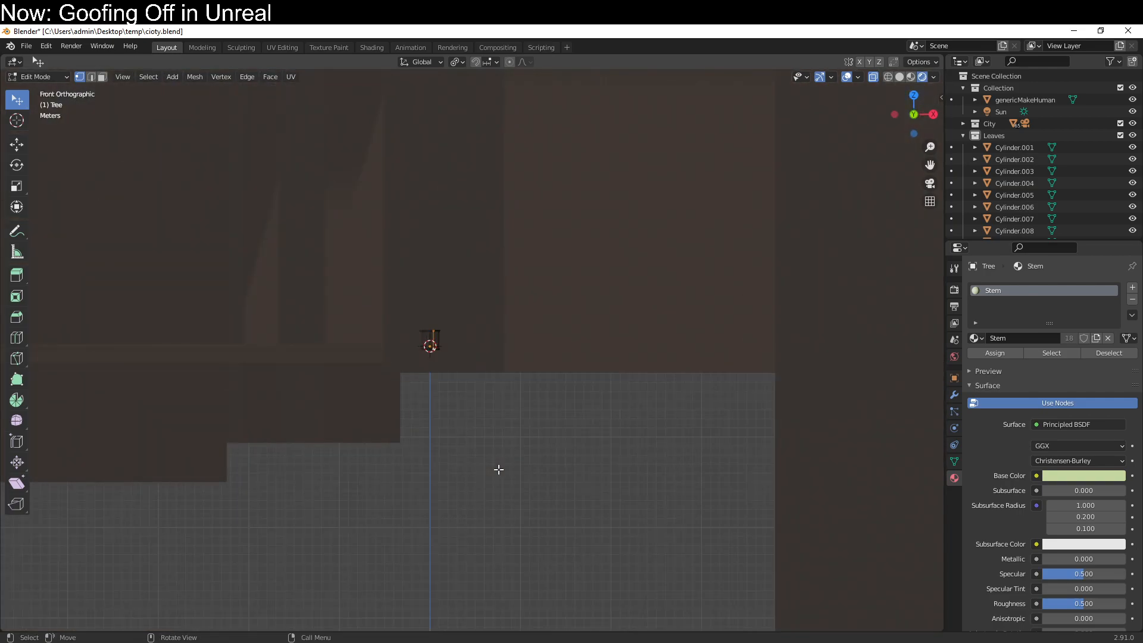
key(KP_3)
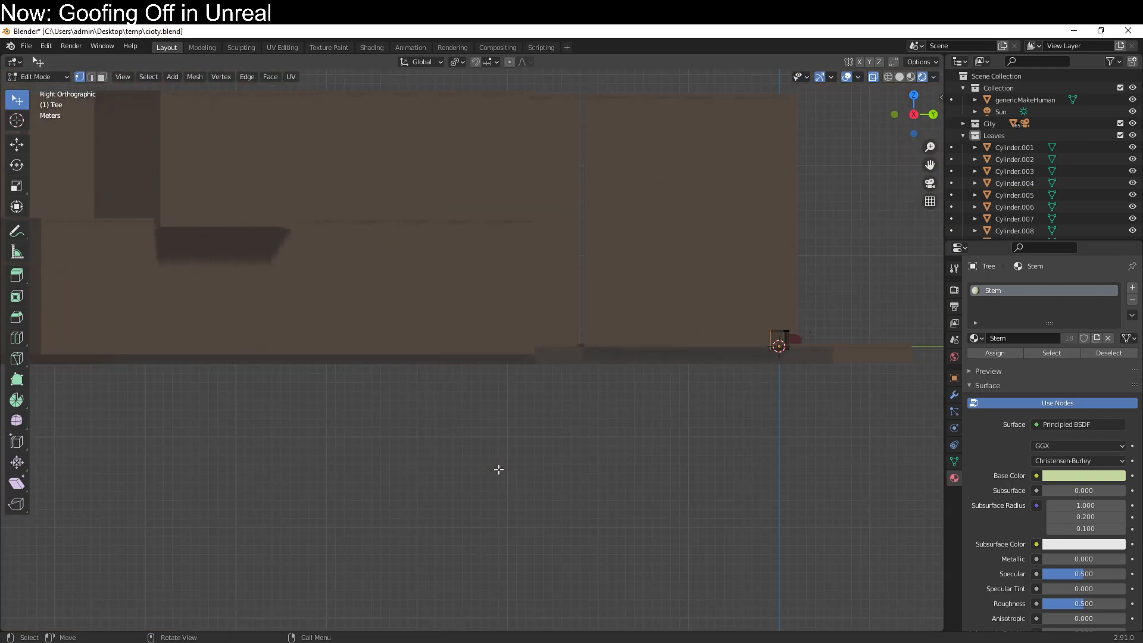
click(1120, 124)
middle_drag(666, 333, 689, 332)
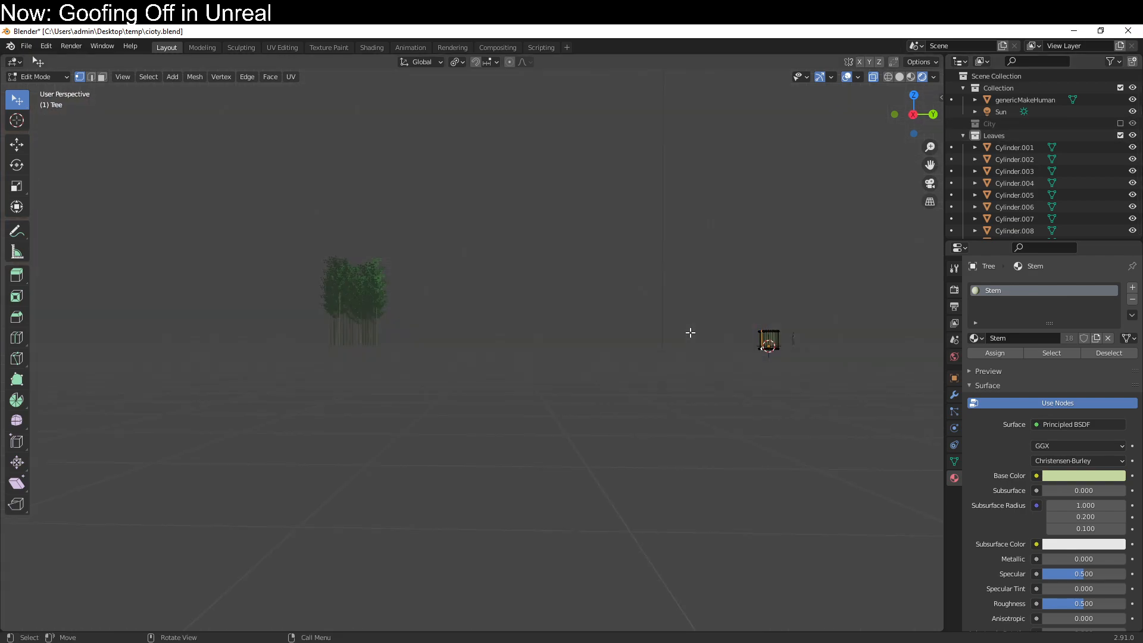
Raise the cylinder's top ring along Z in front view to form a trunk much taller than the grove.
key(KP_1)
scroll(449, 350, up, 6)
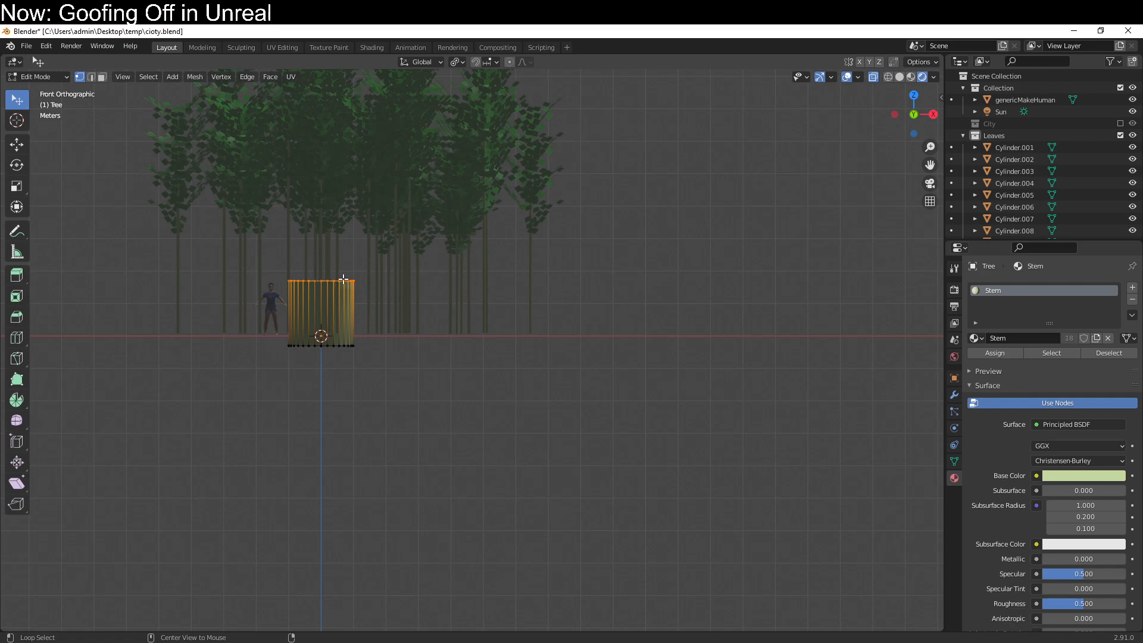
scroll(499, 436, down, 3)
key(g)
key(z)
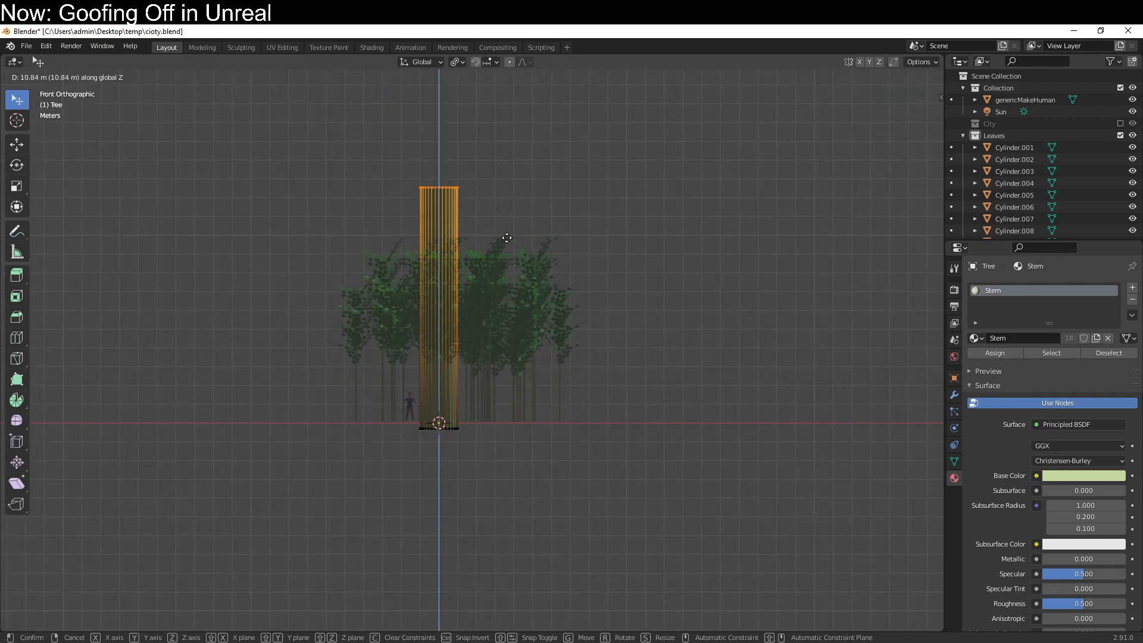
click(507, 122)
Select the entire linked trunk mesh, scale it down slightly and lower its base back to the origin.
key(ctrl+l)
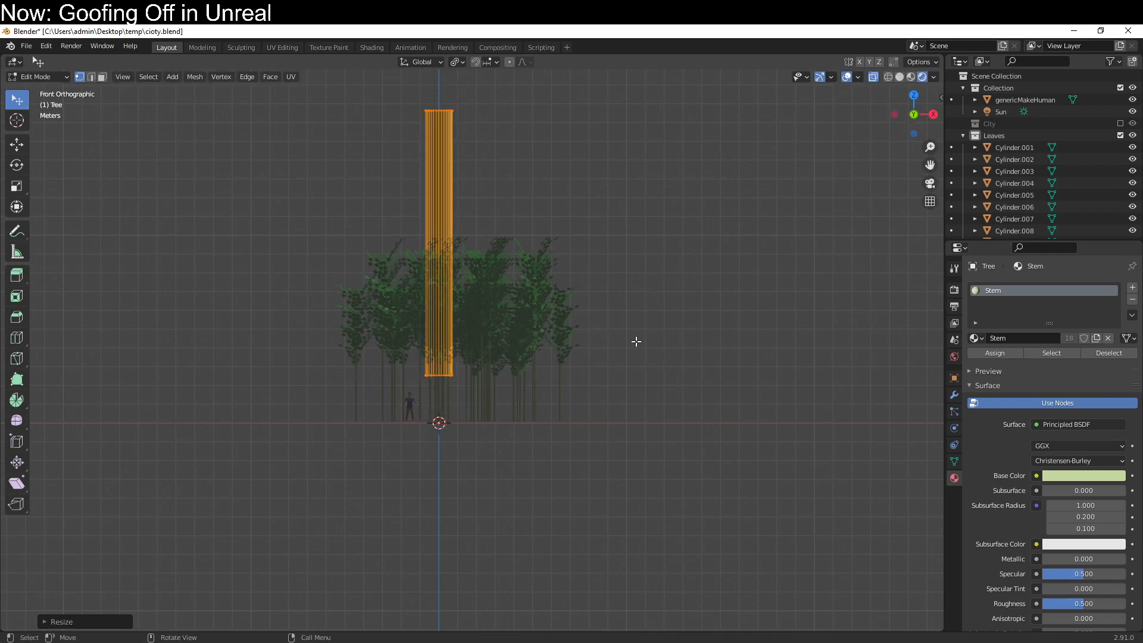
click(646, 392)
middle_drag(531, 314, 556, 414)
key(KP_1)
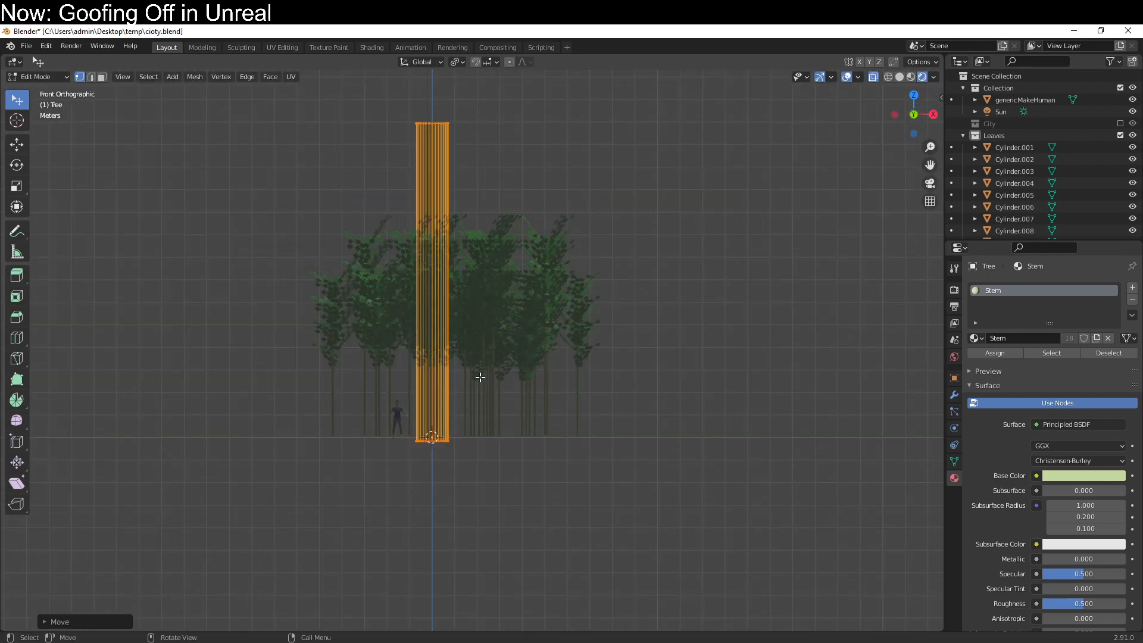
Try shifting the whole trunk mesh along Z, and undo the move.
key(g)
key(z)
click(462, 385)
key(ctrl+z)
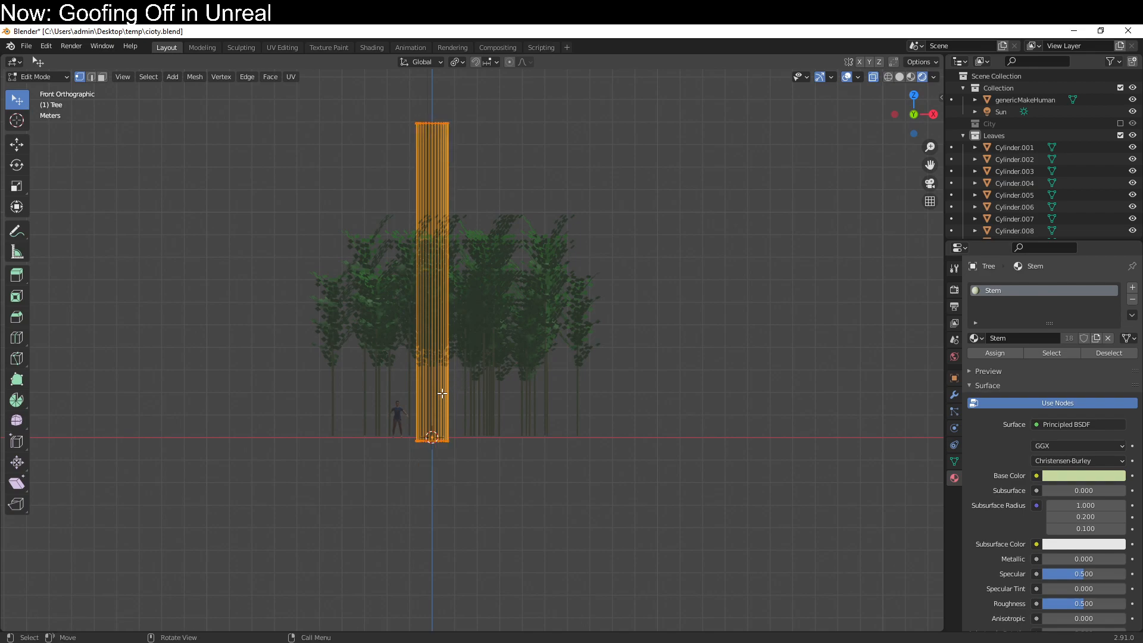
Add a loop cut around the lower trunk and select alternate vertices of the bottom ring with Checker Deselect.
click(441, 385)
click(441, 506)
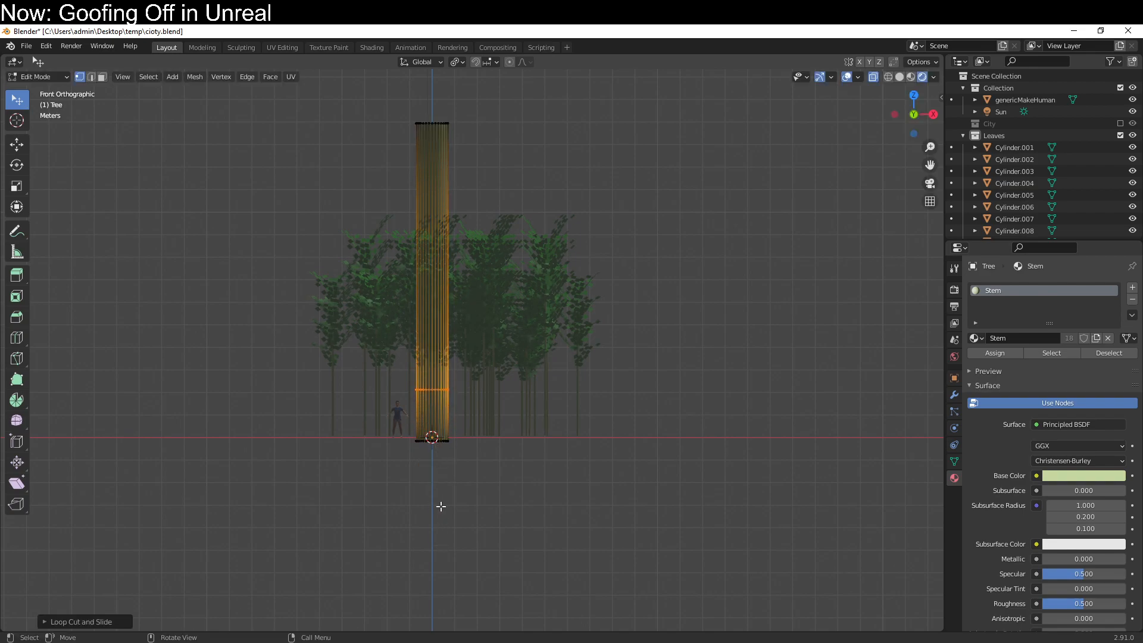
alt+click(441, 441)
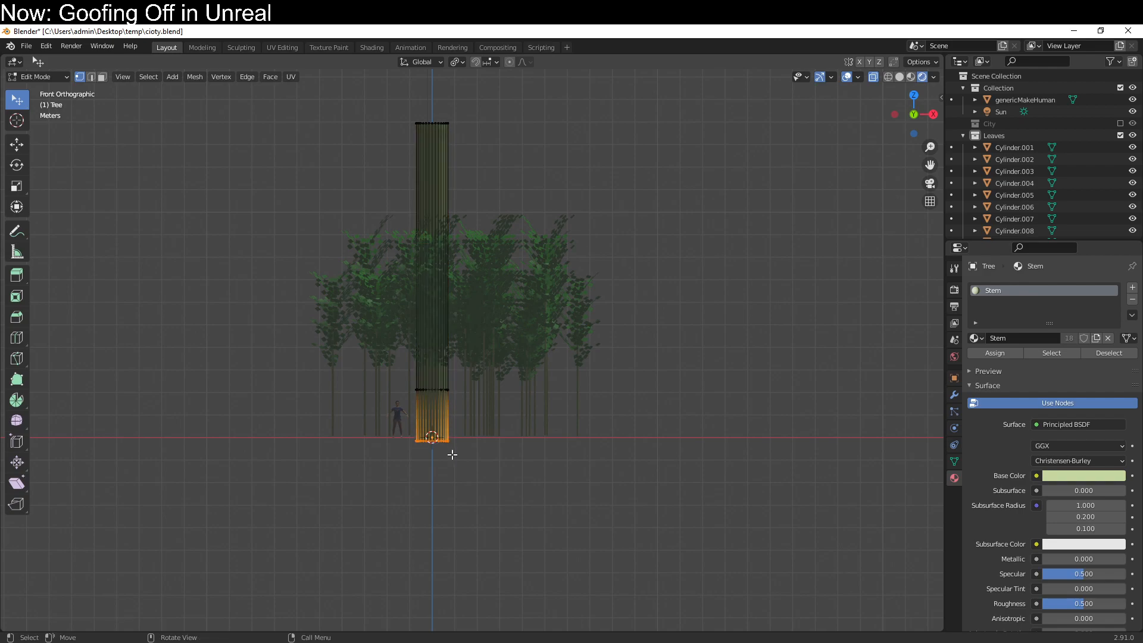
scroll(452, 454, up, 5)
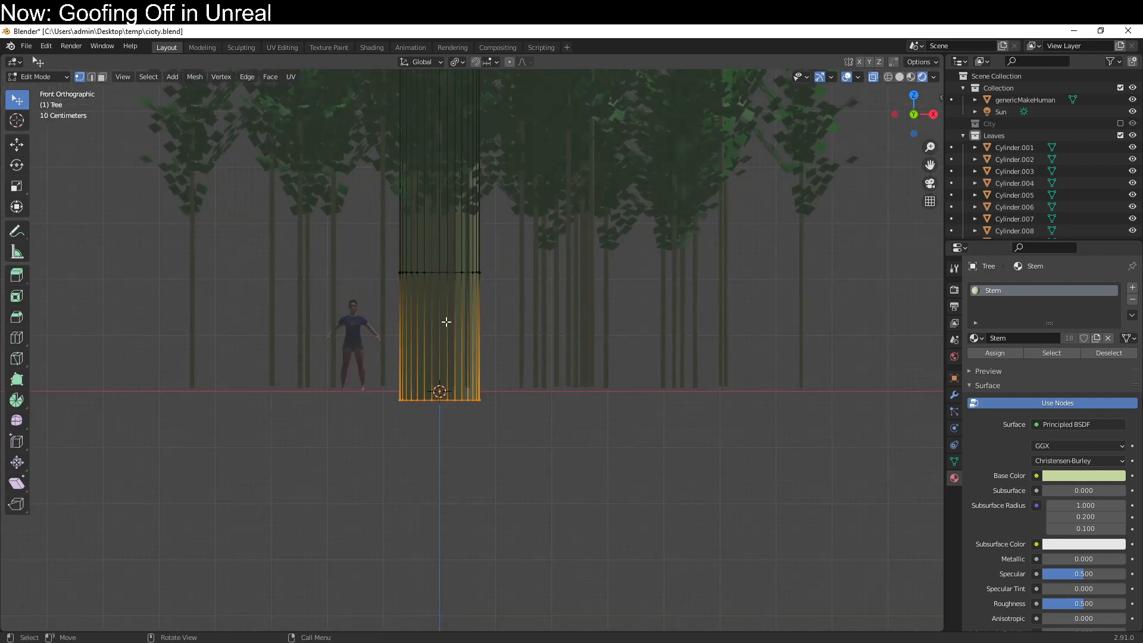
scroll(468, 326, up, 3)
click(148, 76)
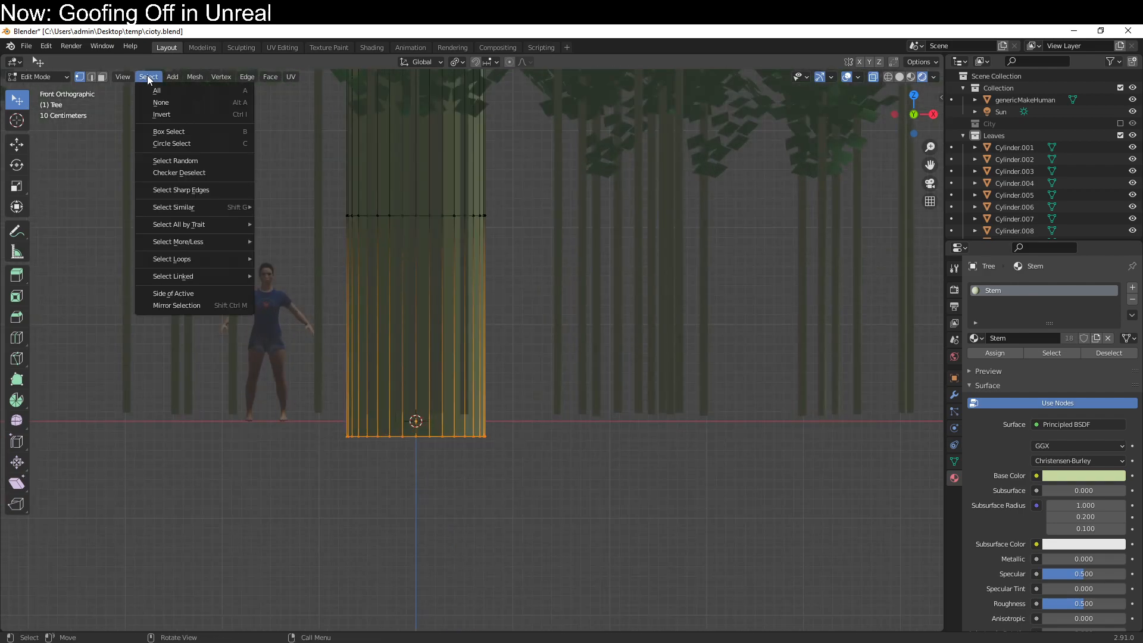
click(168, 173)
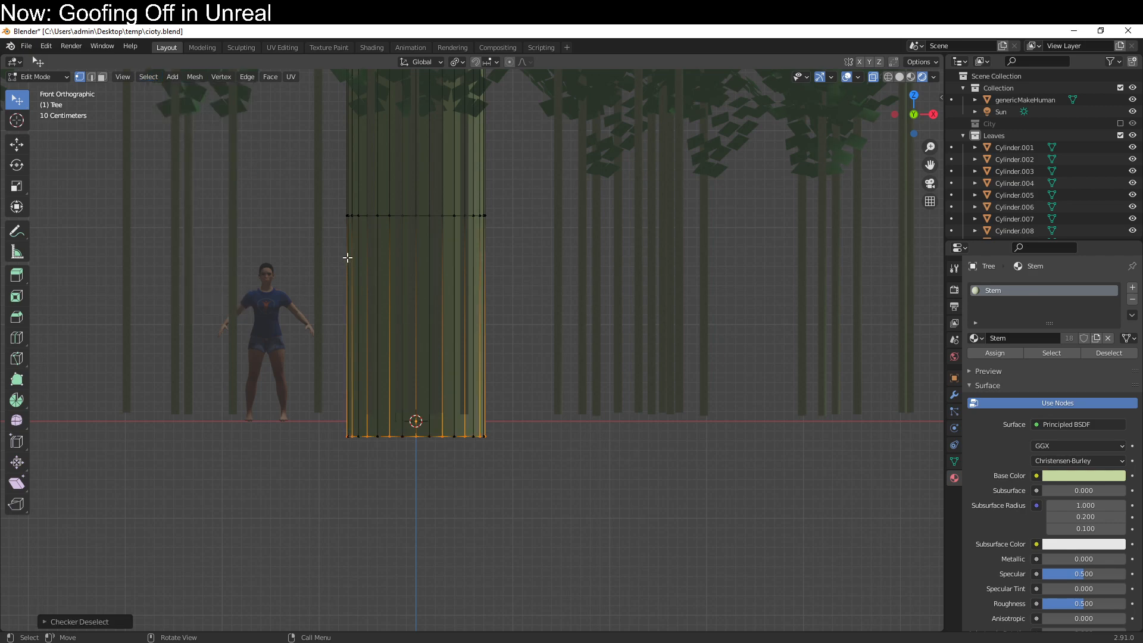
Change the transform pivot point and scale the alternate bottom vertices outward to flare the trunk's base.
key(s)
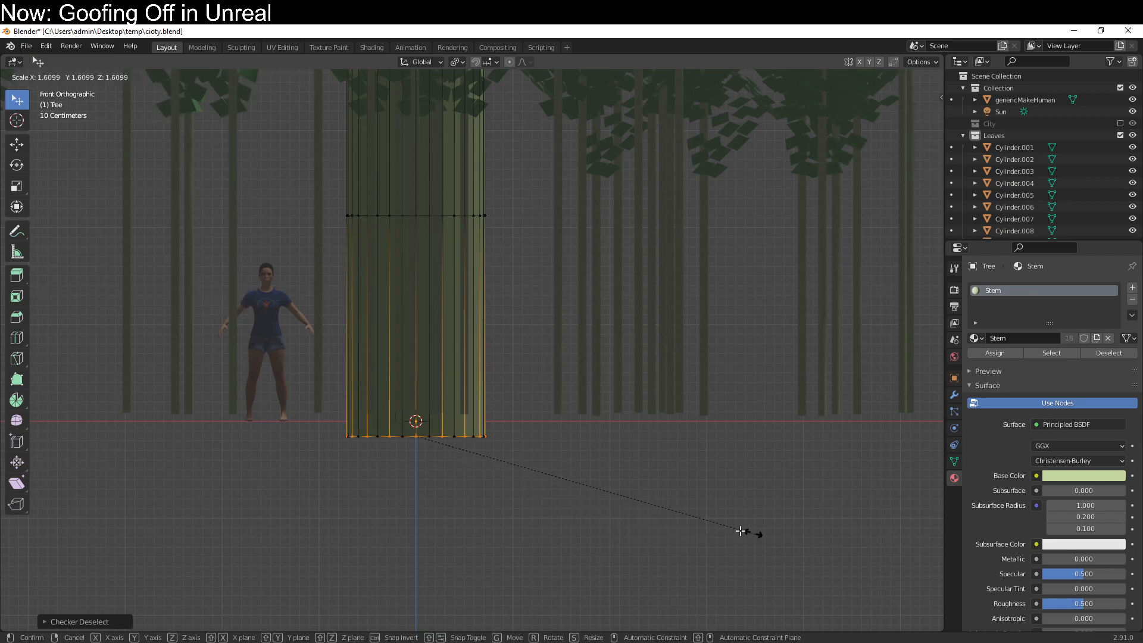
click(756, 534)
click(458, 62)
click(473, 102)
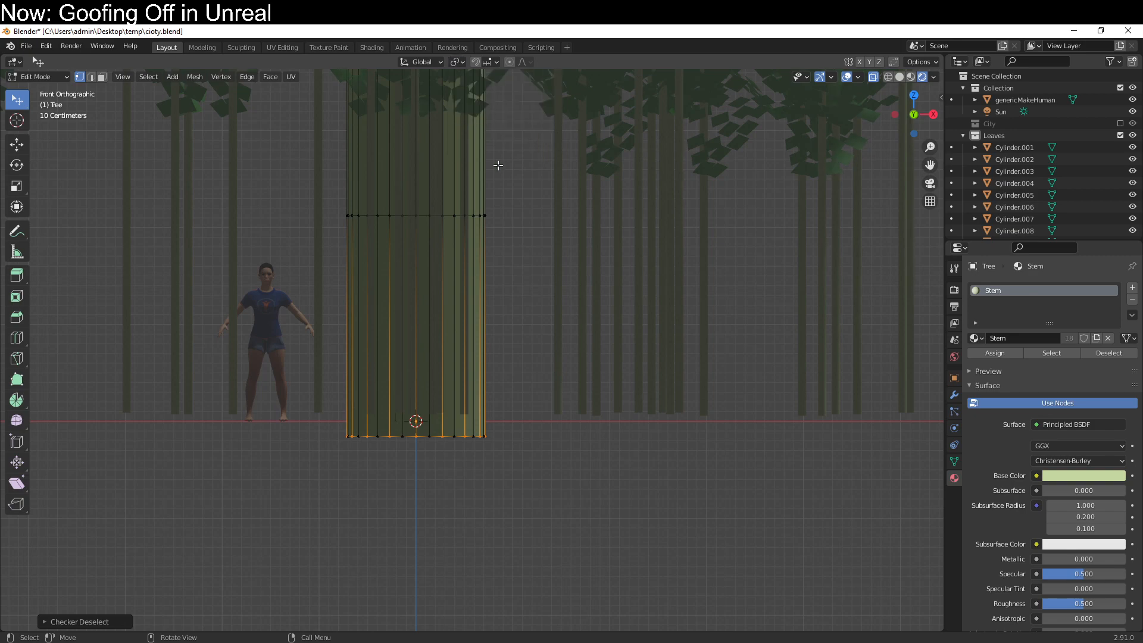
key(s)
click(737, 571)
Examine the flared trunk's shape and scale against the human figure and the grove from several angles.
middle_drag(737, 571, 652, 530)
middle_drag(679, 317, 548, 242)
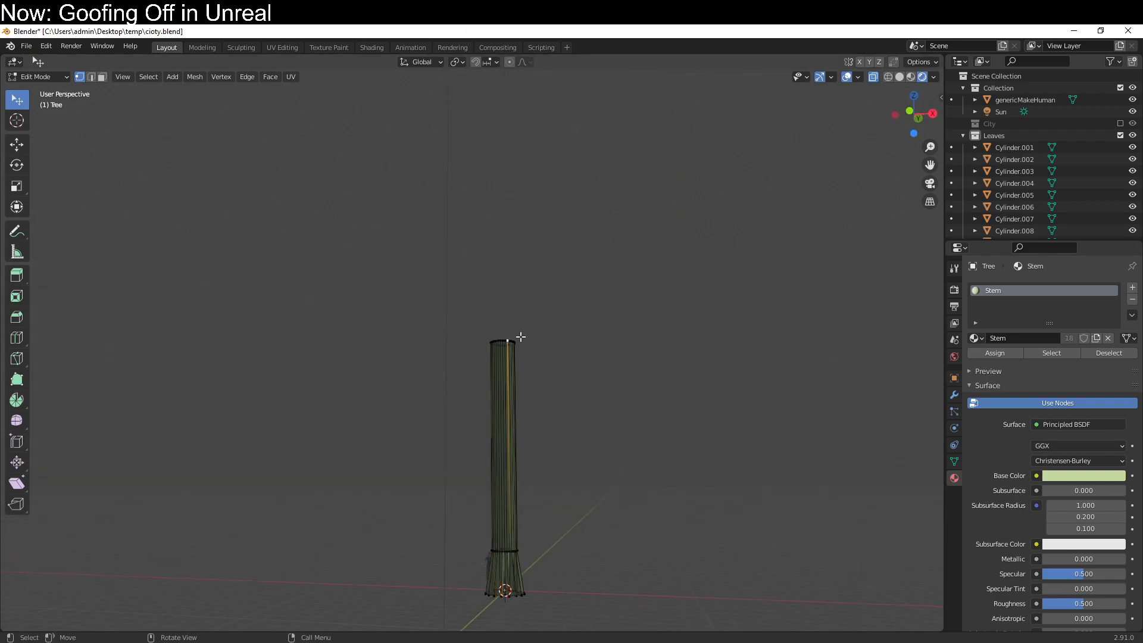
key(KP_1)
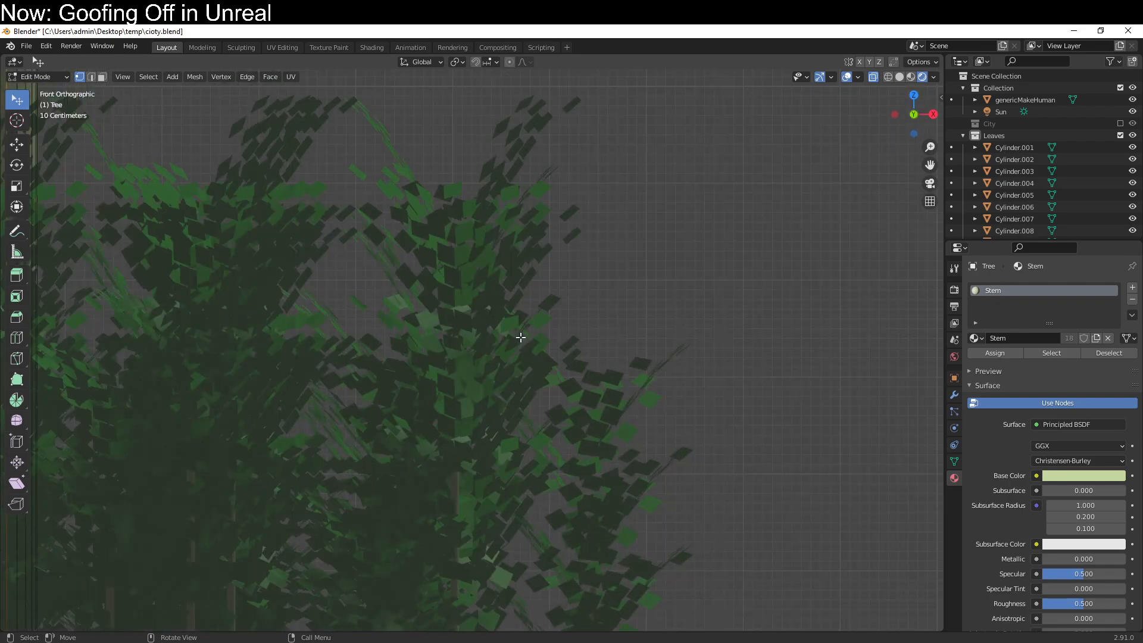
middle_drag(553, 329, 419, 350)
scroll(578, 355, down, 5)
middle_drag(617, 397, 555, 370)
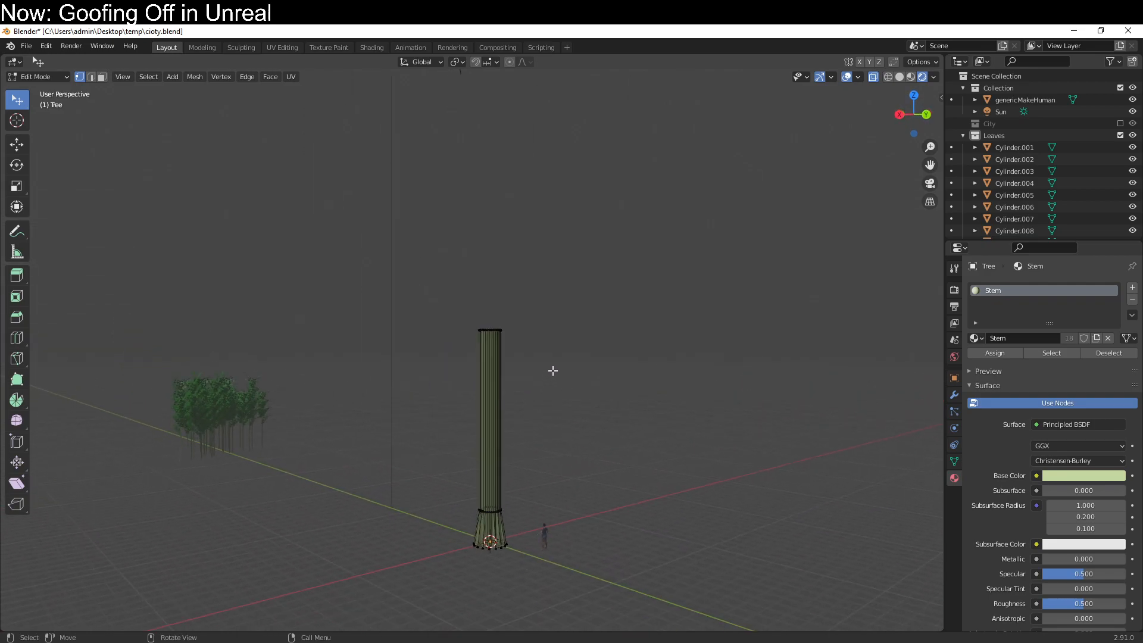
Add a UV sphere to the tree mesh and move it up along Z above the trunk's open end.
key(shift+a)
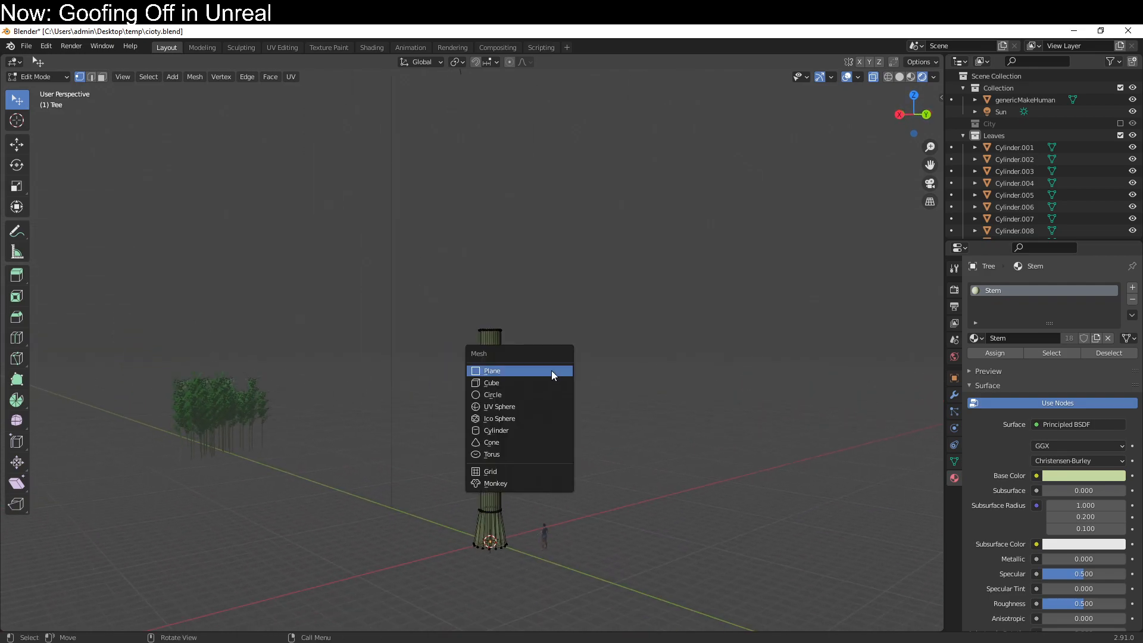
click(545, 408)
key(g)
key(z)
click(591, 250)
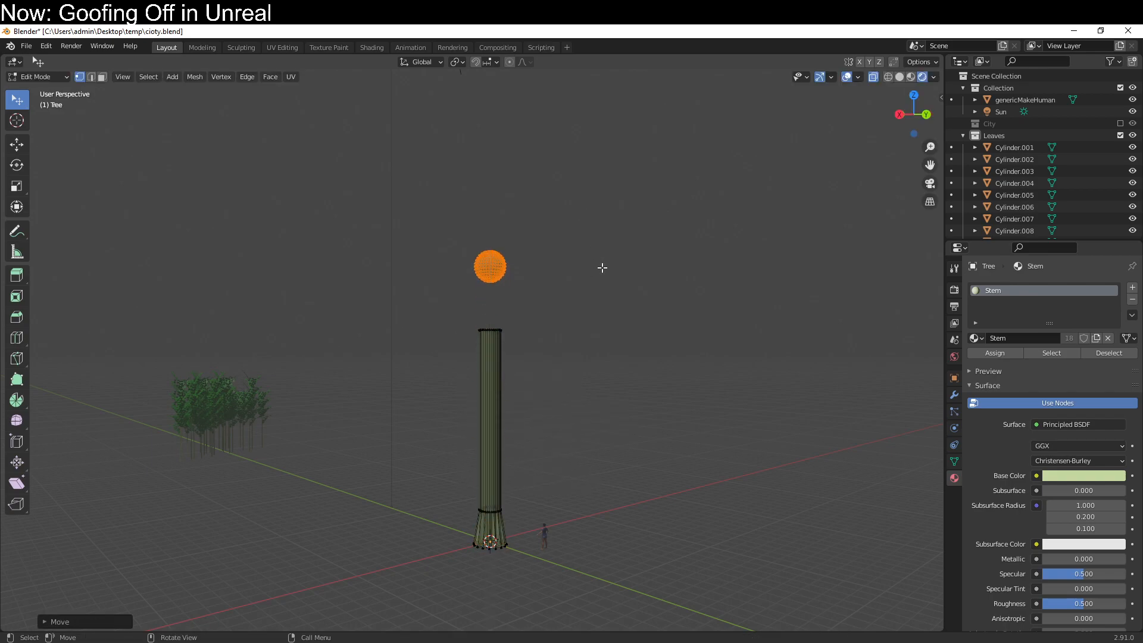
middle_drag(613, 376, 635, 443)
scroll(645, 415, up, 3)
scroll(635, 444, up, 4)
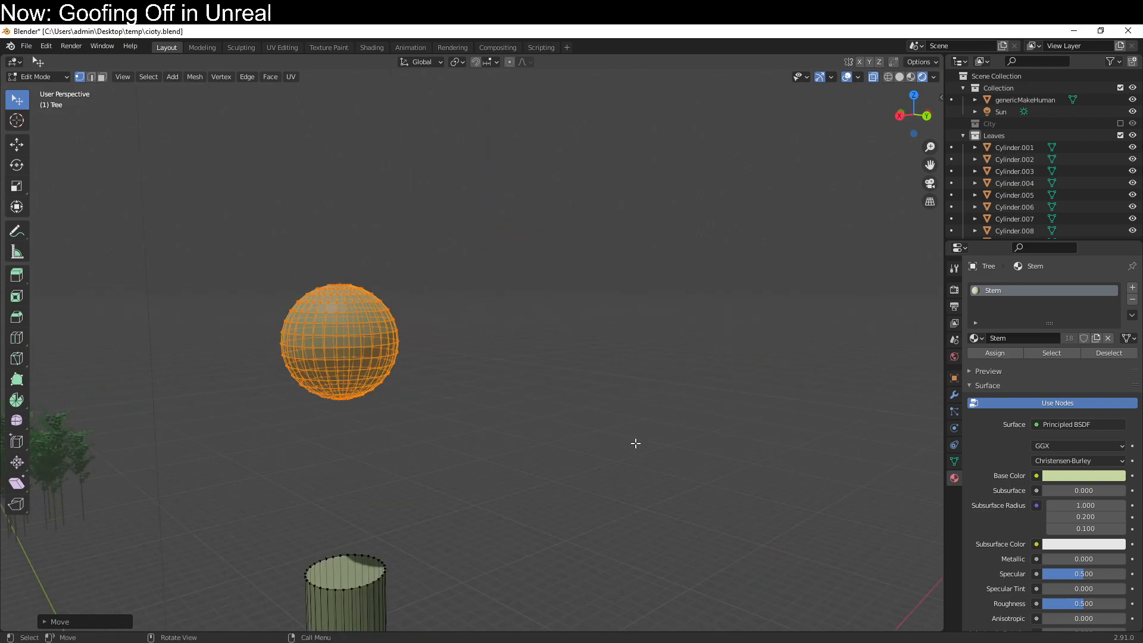
shift+middle_drag(543, 411, 585, 383)
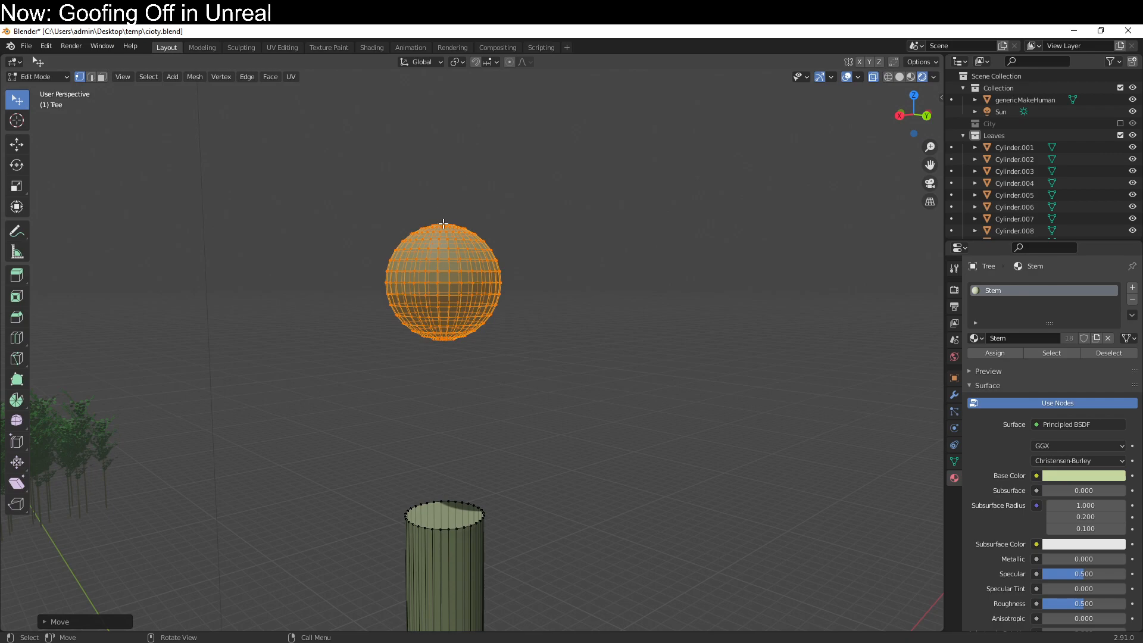
Clear the full sphere selection and enable proportional editing with Connected Only and the Random falloff.
key(alt+a)
click(508, 62)
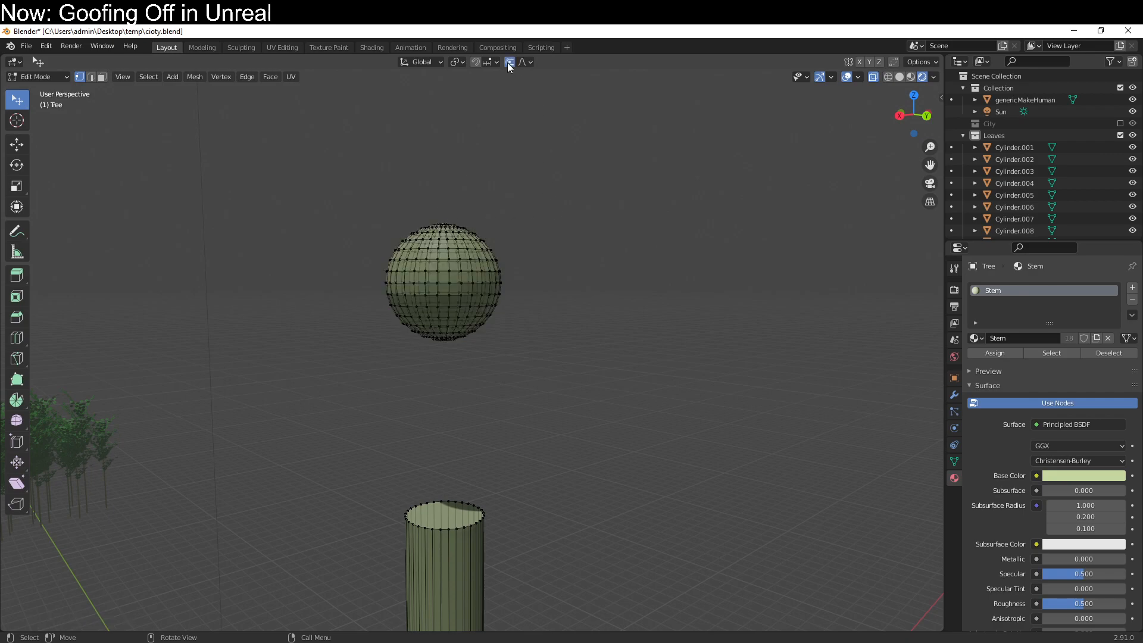
click(524, 62)
click(468, 99)
click(469, 85)
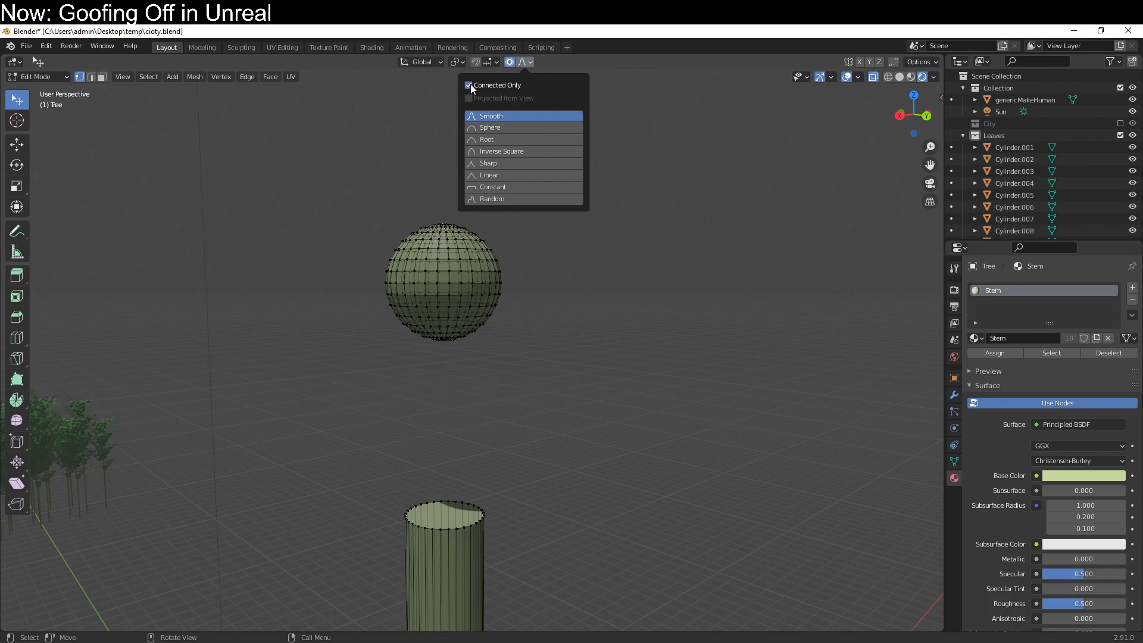
click(476, 199)
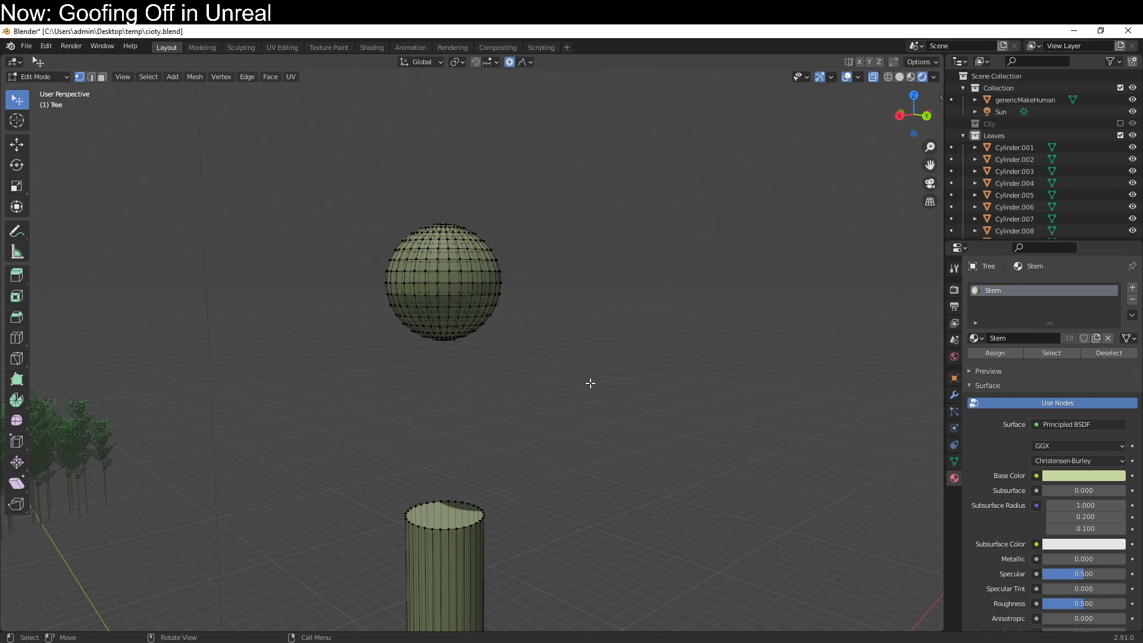
Scale the sphere's top vertex by about 2.9 with a proportional size of about 5.56 to form a spiky foliage cluster.
key(g)
scroll(581, 375, down, 6)
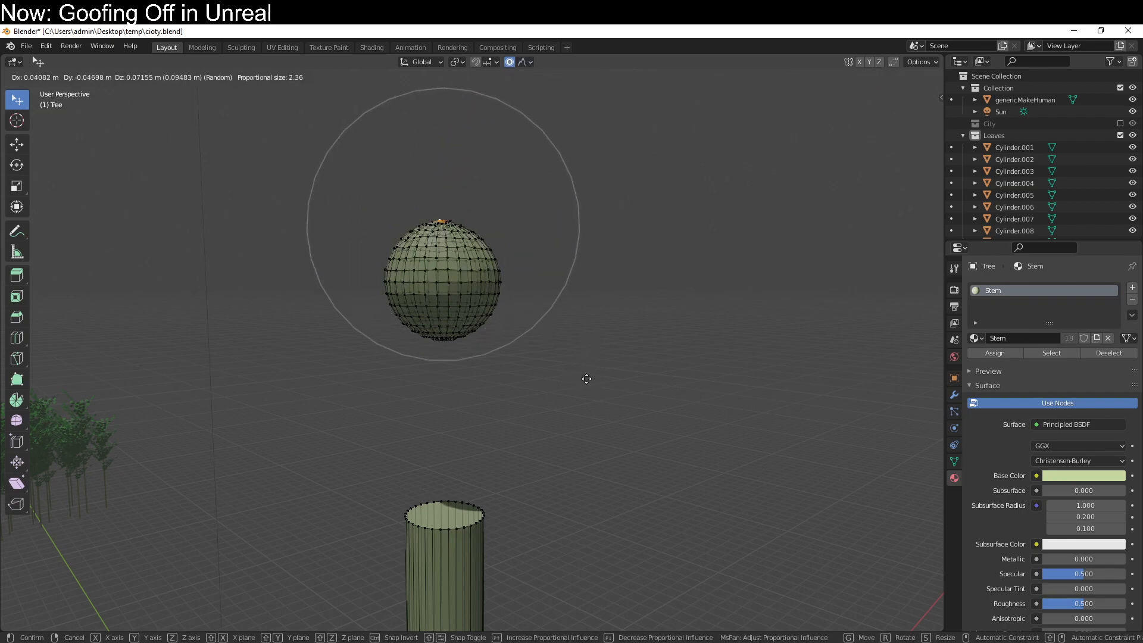
right_click(581, 378)
key(s)
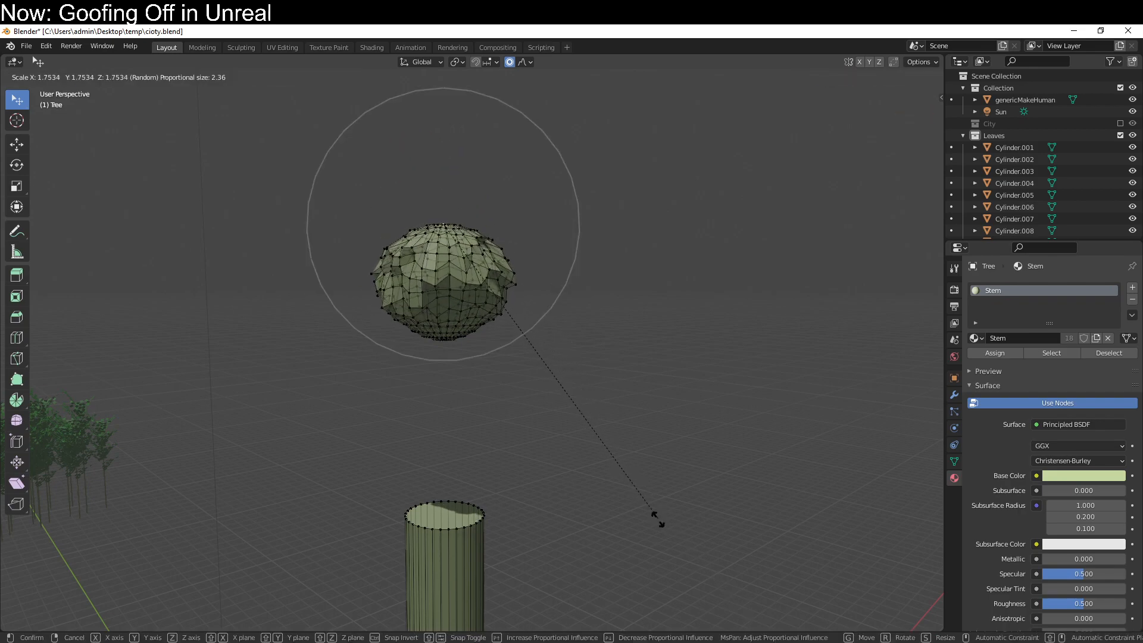
scroll(819, 148, down, 3)
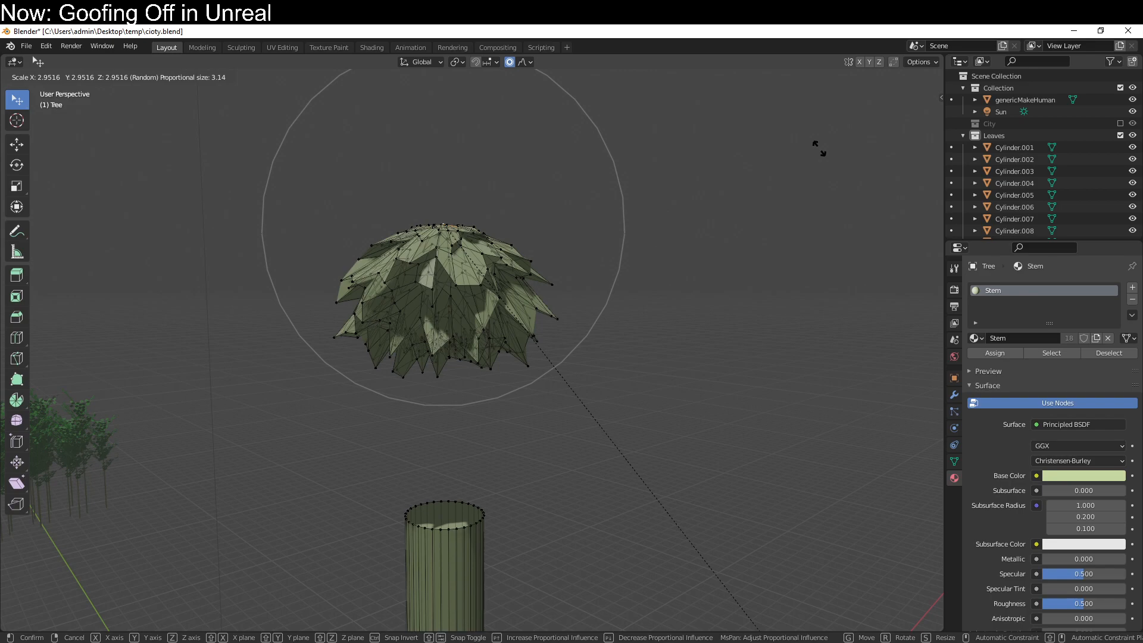
scroll(823, 162, down, 6)
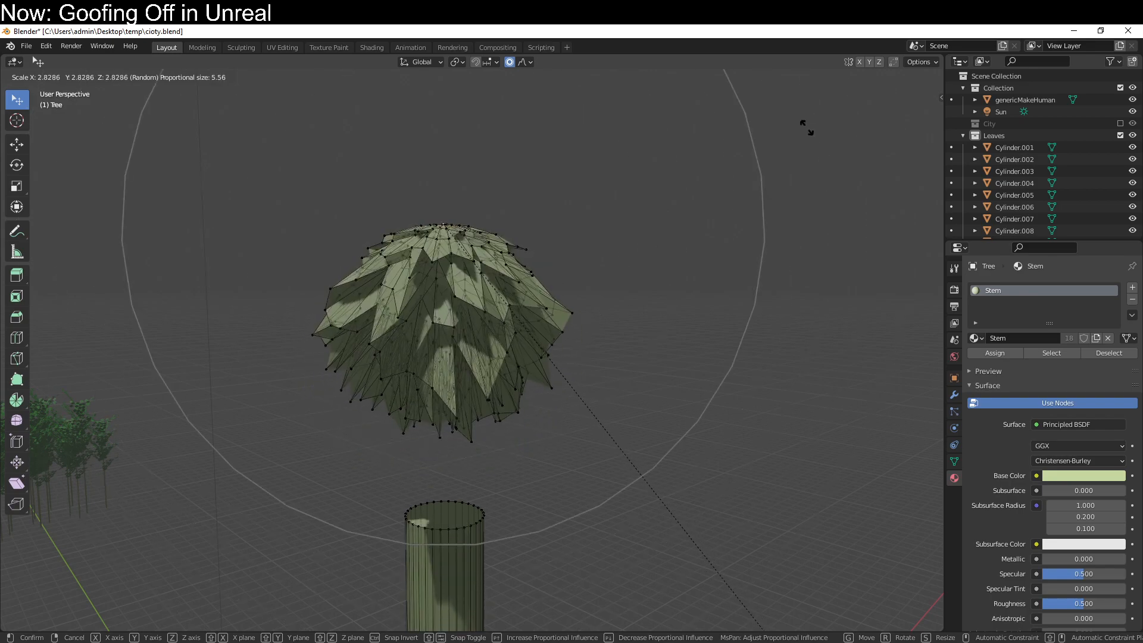
click(816, 144)
middle_drag(816, 144, 637, 167)
shift+middle_drag(704, 385, 594, 335)
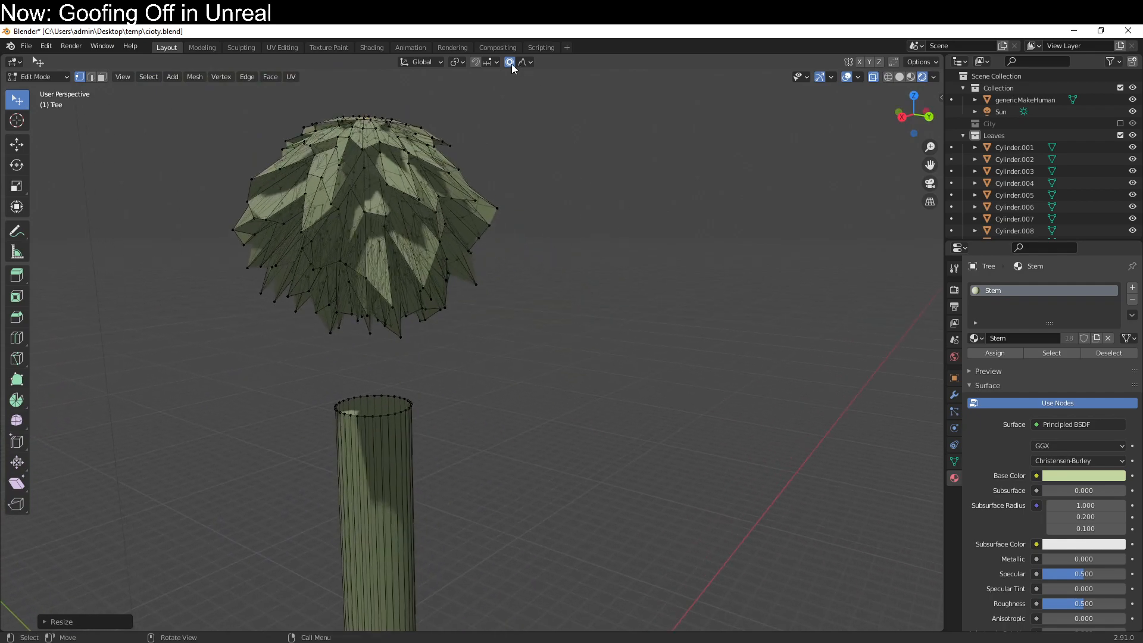
Turn off proportional editing, select the entire foliage cluster, and scale it much wider horizontally.
key(ctrl+l)
key(s)
key(x)
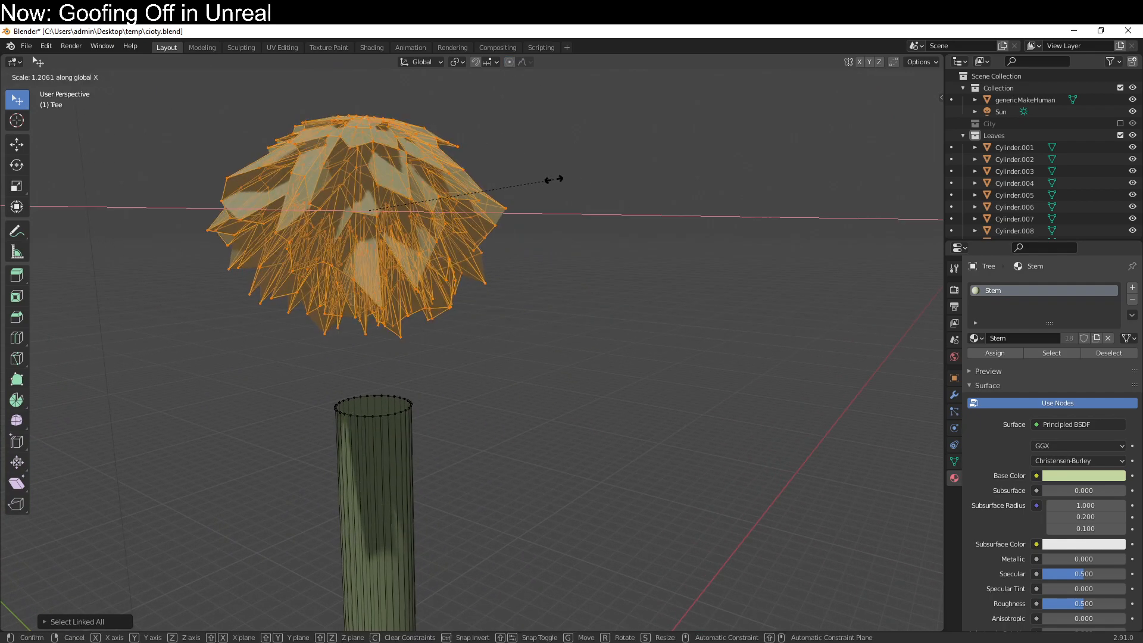
click(755, 324)
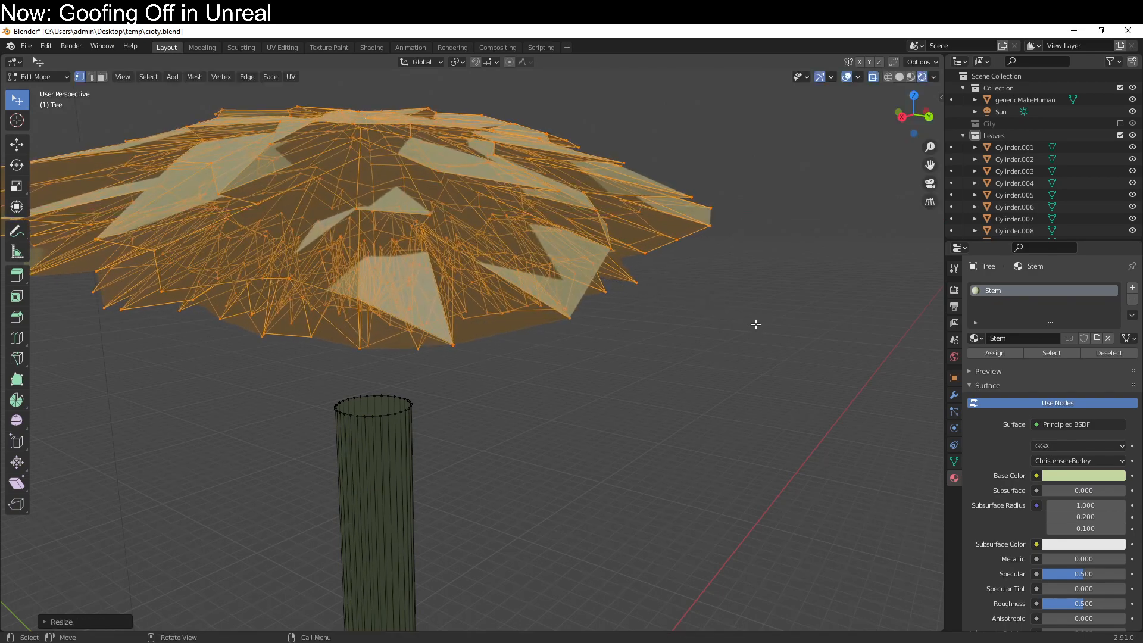
middle_drag(755, 324, 701, 360)
scroll(693, 372, down, 4)
shift+middle_drag(610, 340, 543, 393)
Move the foliage cluster off the trunk's center in top view.
key(KP_7)
key(g)
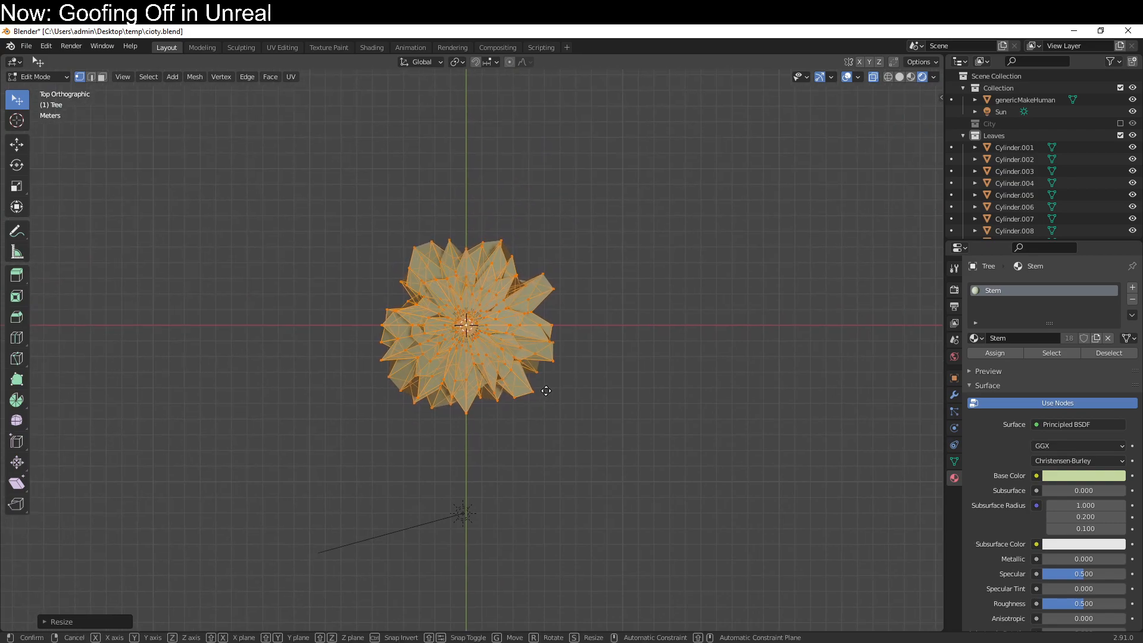
click(502, 358)
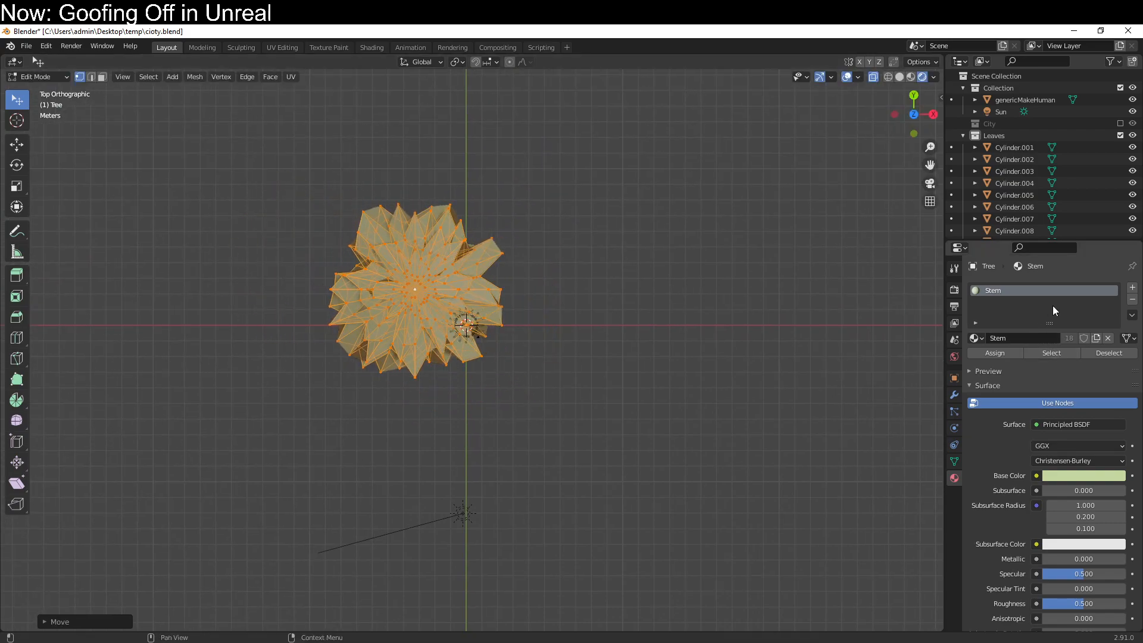
Add a second material slot using the Green material and assign it to the foliage cluster.
click(1133, 289)
click(974, 360)
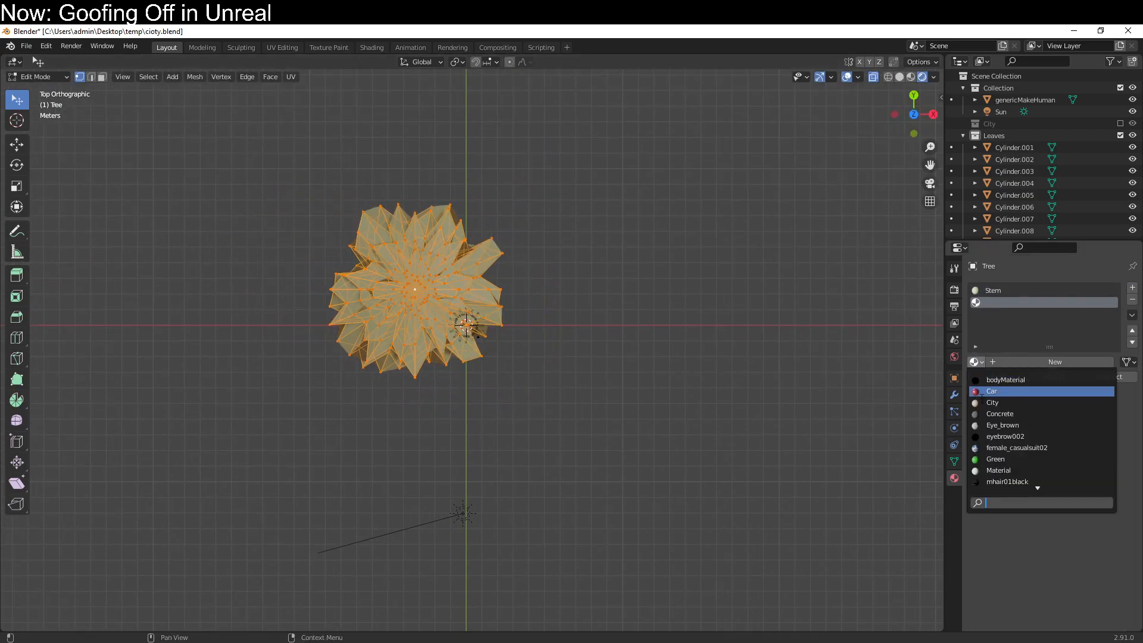
click(1000, 458)
click(994, 377)
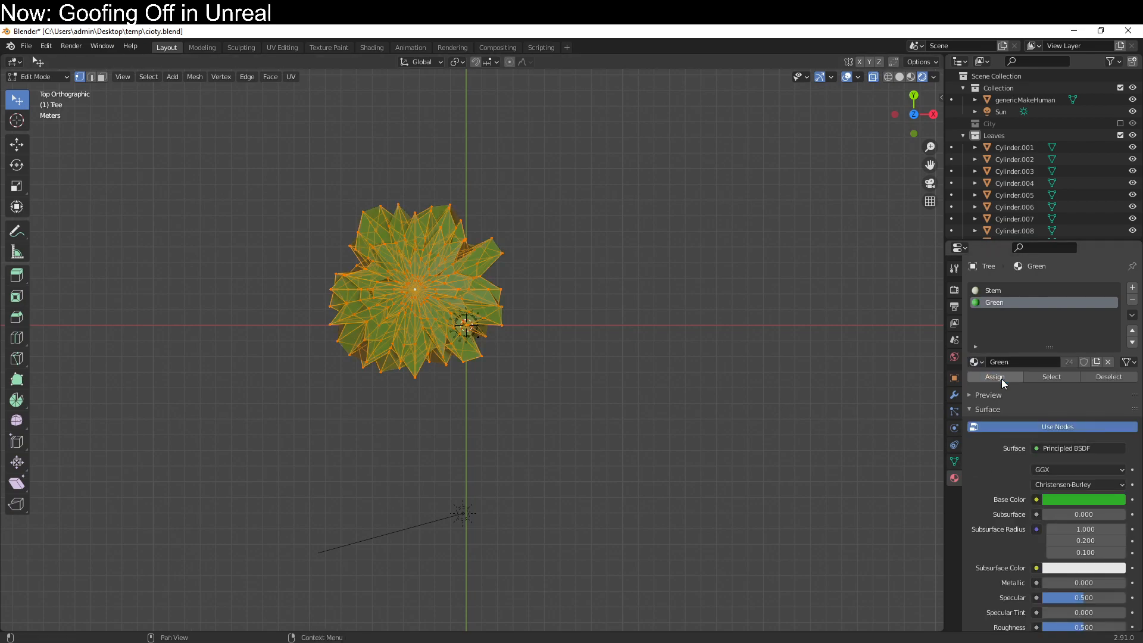
middle_drag(602, 439, 592, 428)
Duplicate the foliage cluster repeatedly in top view, spreading the copies around the trunk to build a wide canopy.
key(KP_7)
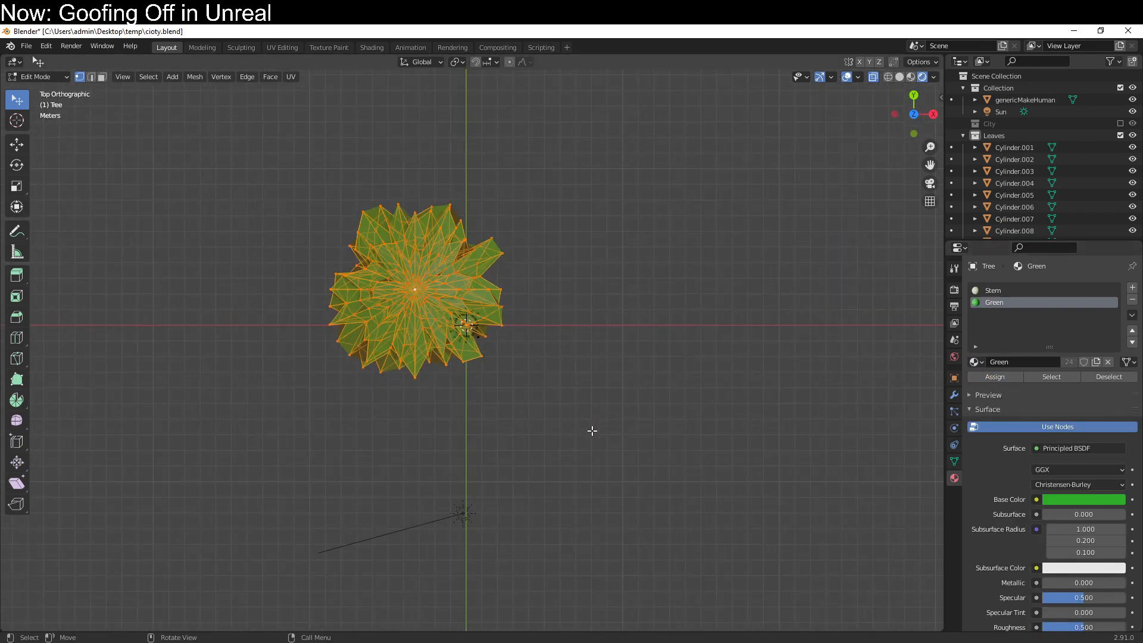
key(shift+d)
click(674, 532)
key(shift+d)
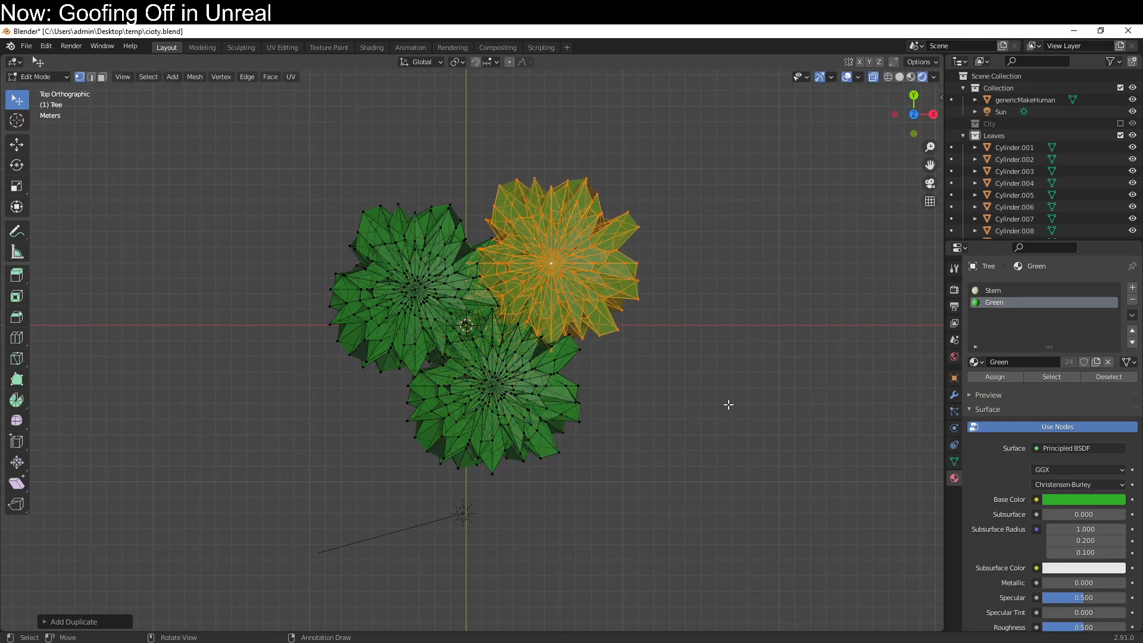
click(727, 403)
key(shift+d)
click(625, 266)
key(shift+d)
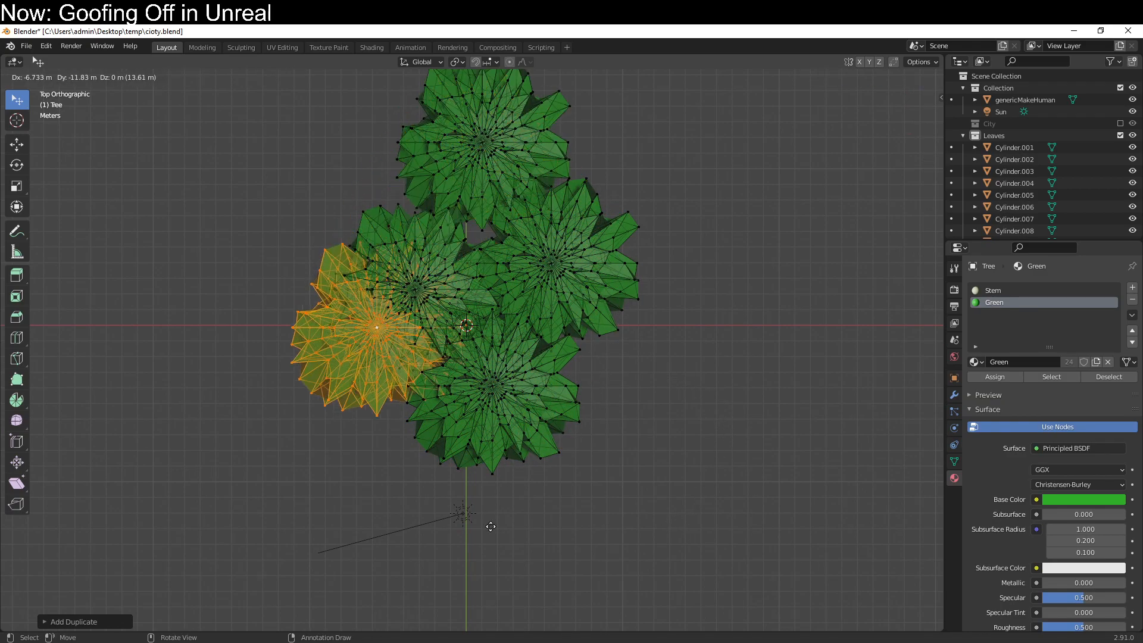
click(487, 568)
key(shift+d)
click(405, 392)
key(shift+d)
click(498, 378)
key(shift+d)
click(395, 484)
middle_drag(395, 485, 312, 241)
middle_drag(510, 268, 510, 496)
Select one linked foliage cluster near the trunk's top and lower it along Z.
key(alt+a)
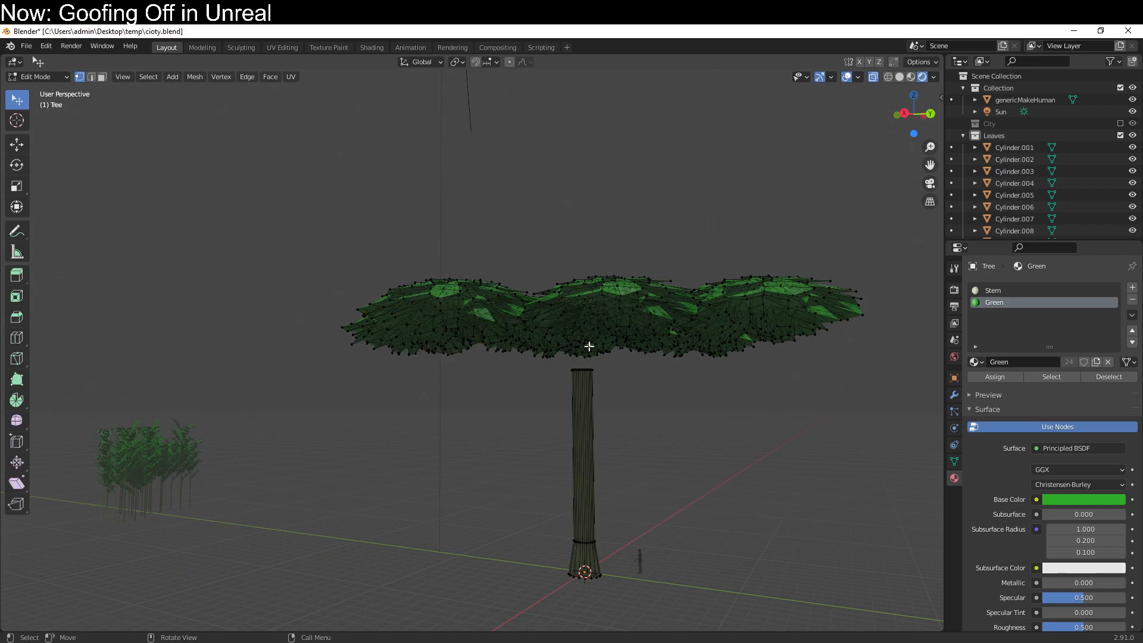
key(ctrl+l)
middle_drag(830, 319, 667, 297)
key(alt+a)
key(l)
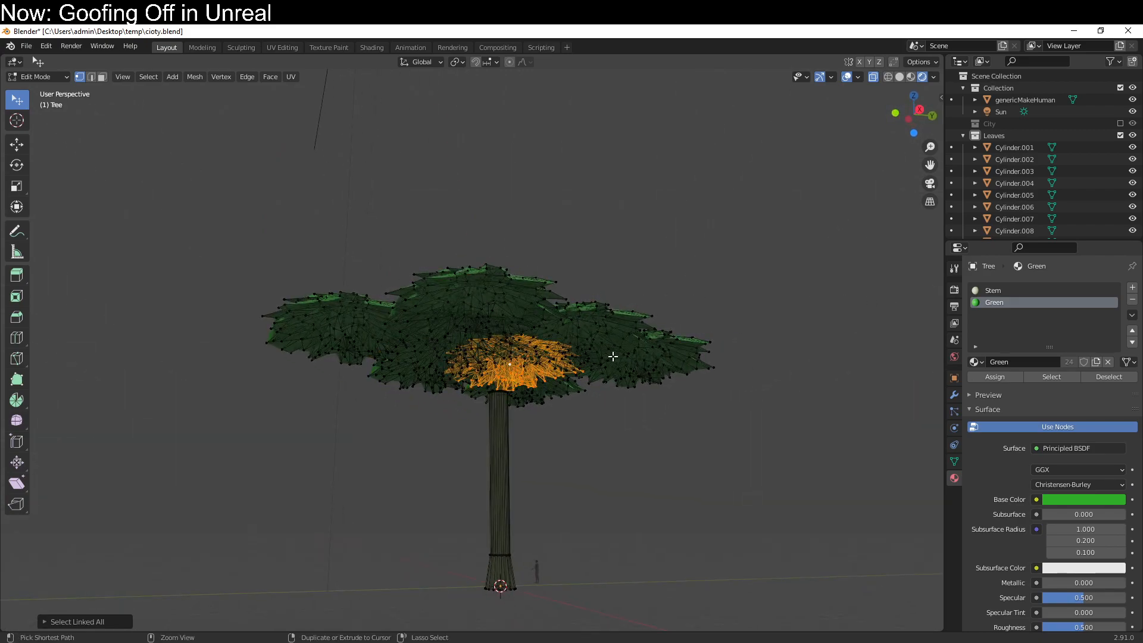
key(g)
key(z)
click(617, 387)
middle_drag(617, 387, 457, 384)
Lower the neighboring foliage cluster beside the trunk's top along Z.
click(587, 344)
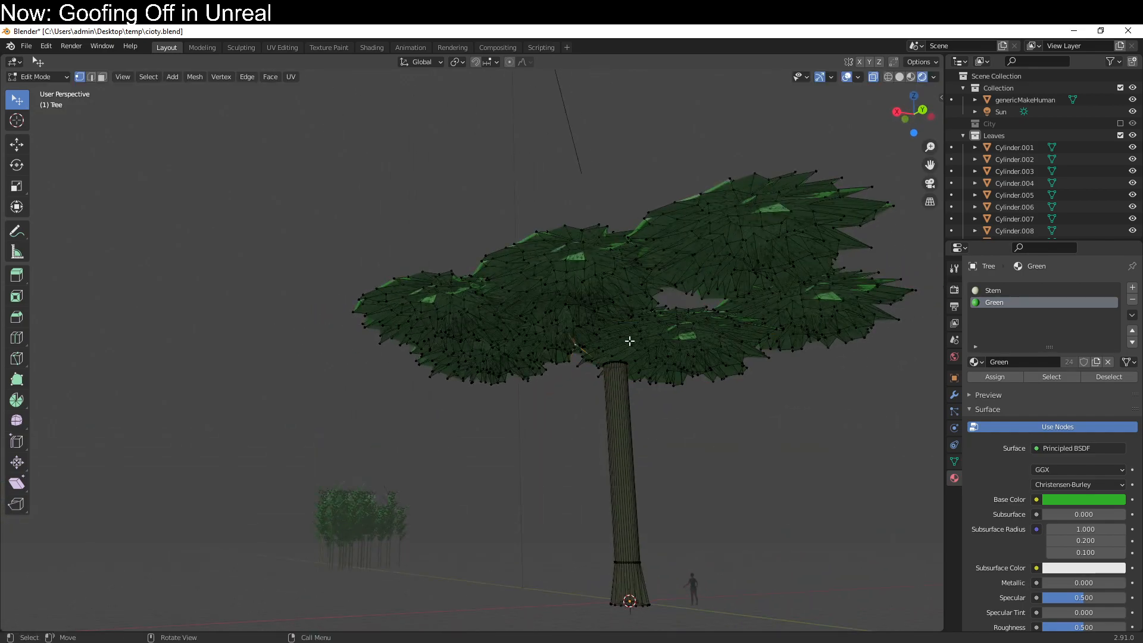
key(l)
key(g)
key(z)
click(629, 384)
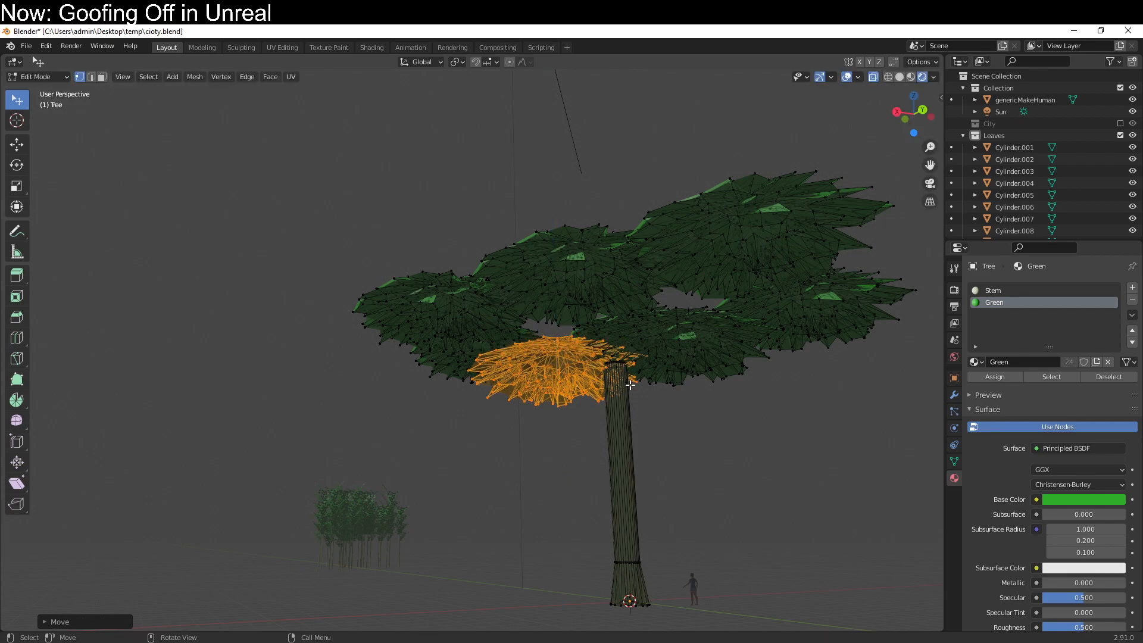
Raise the upper central foliage cluster along Z to vary the canopy's height.
click(614, 284)
key(ctrl+l)
middle_drag(614, 284, 821, 365)
key(g)
key(z)
click(653, 291)
Select the outermost foliage cluster and raise it along Z.
click(821, 365)
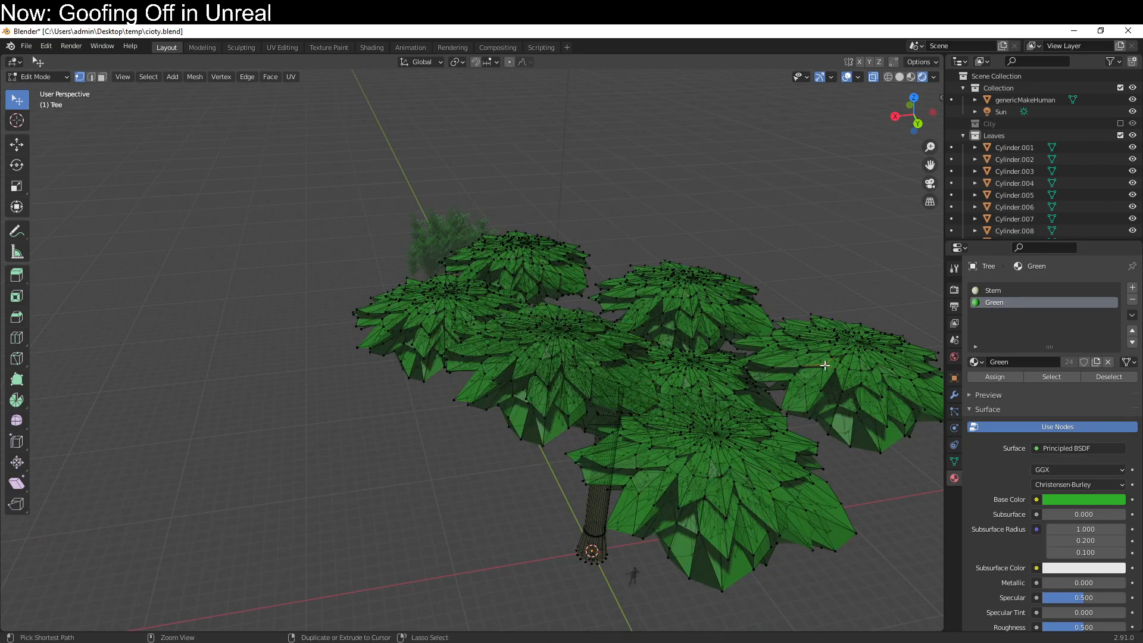
key(ctrl+l)
key(g)
key(z)
click(817, 326)
key(Tab)
middle_drag(680, 453, 590, 370)
Duplicate a foliage cluster, move the copy down along Z, and shrink it to sit against the middle of the trunk.
key(Tab)
click(564, 375)
key(ctrl+l)
key(shift+d)
right_click(568, 379)
key(g)
key(z)
click(583, 476)
key(s)
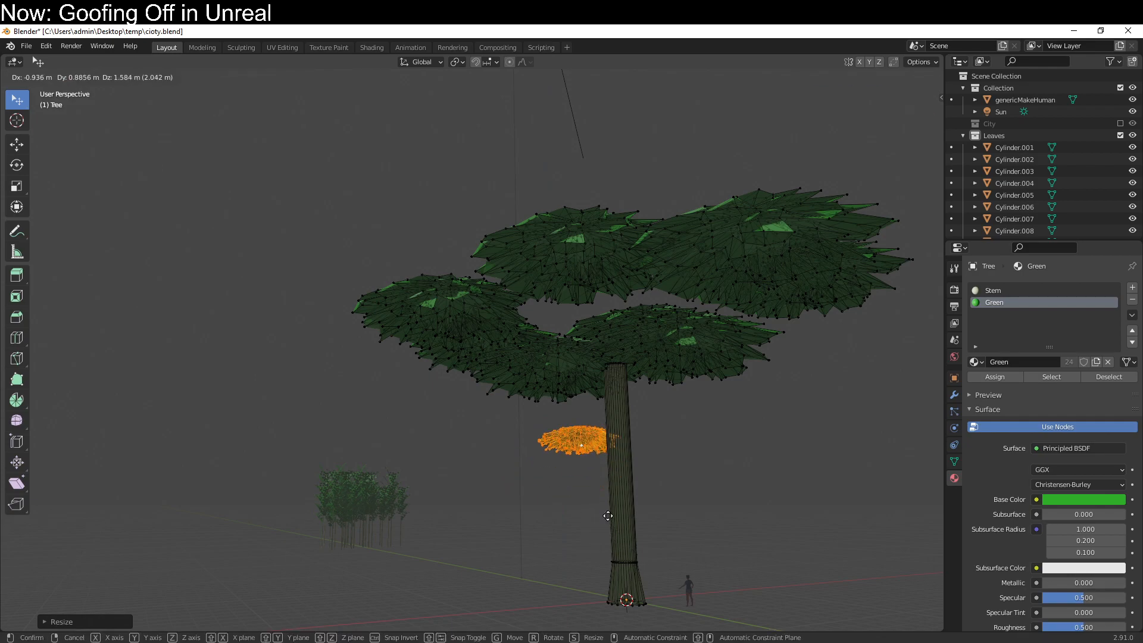
click(608, 516)
Duplicate the small foliage cluster, scale the copy, and position it lower on the trunk.
middle_drag(548, 548, 601, 559)
key(shift+d)
key(z)
key(z)
key(z)
click(714, 580)
middle_drag(714, 580, 648, 536)
key(s)
click(647, 552)
key(g)
click(663, 529)
Place another foliage copy on the opposite side of the trunk and enlarge it as a lower branch.
key(g)
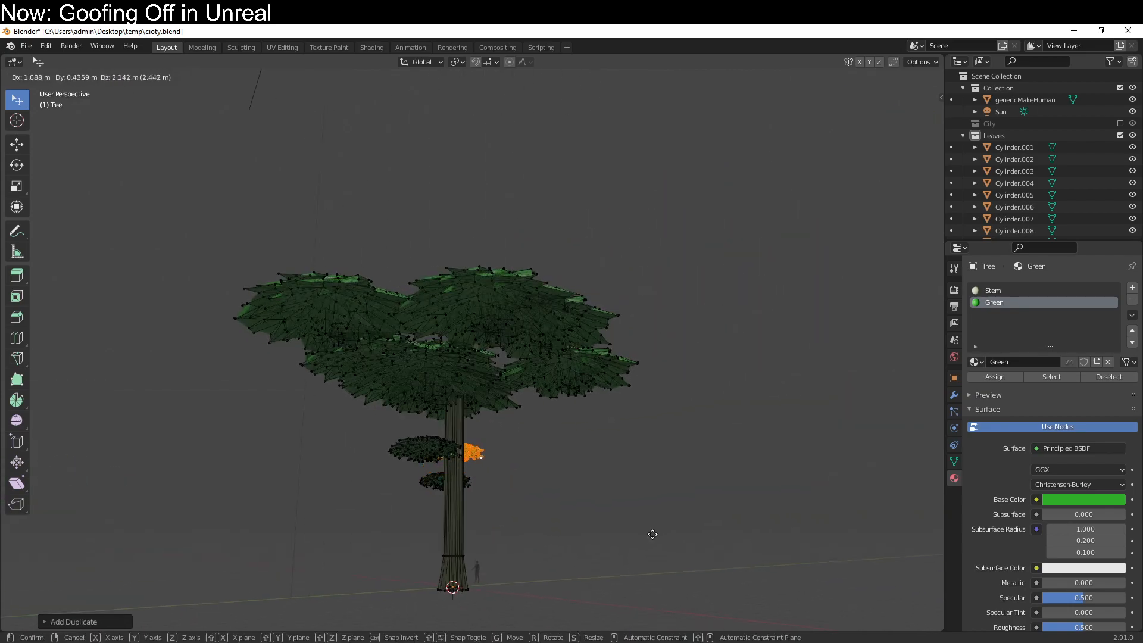
click(732, 530)
key(s)
click(720, 144)
key(g)
click(708, 133)
key(Tab)
middle_drag(706, 176, 685, 334)
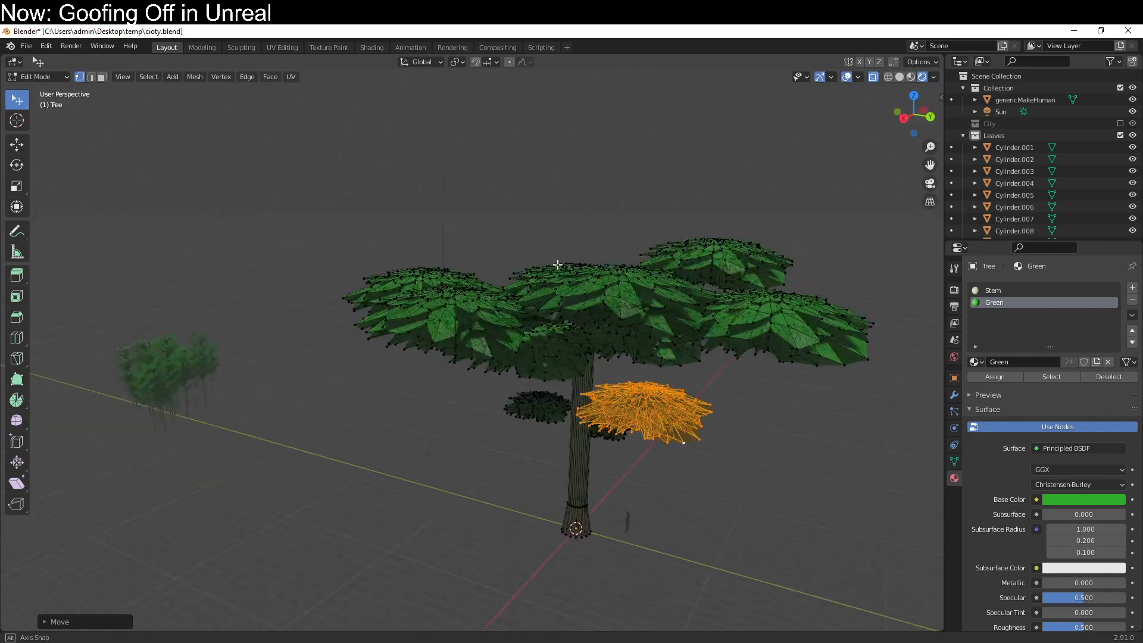
scroll(674, 375, up, 4)
middle_drag(674, 375, 904, 275)
Enable the City collection alongside the Leaves collection in the scene.
click(1119, 135)
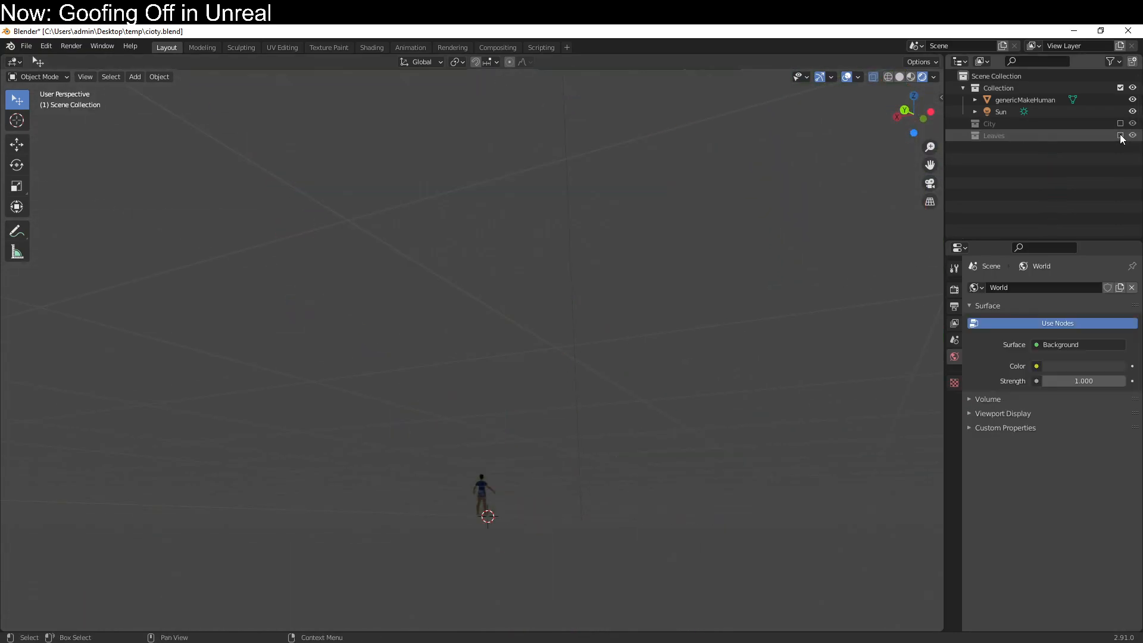
click(1119, 123)
click(1119, 135)
middle_drag(584, 370, 554, 452)
Move the tree along Y and then about 3 m along X to place it in the street between the buildings.
click(569, 443)
key(g)
key(y)
click(521, 383)
middle_drag(521, 382, 565, 541)
key(g)
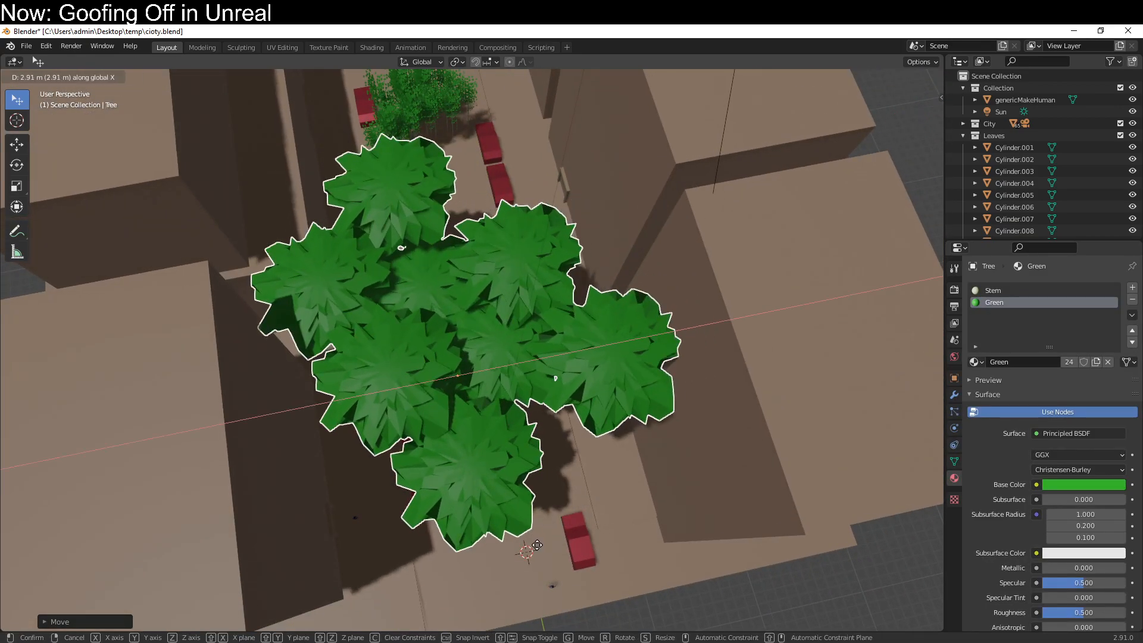
click(539, 549)
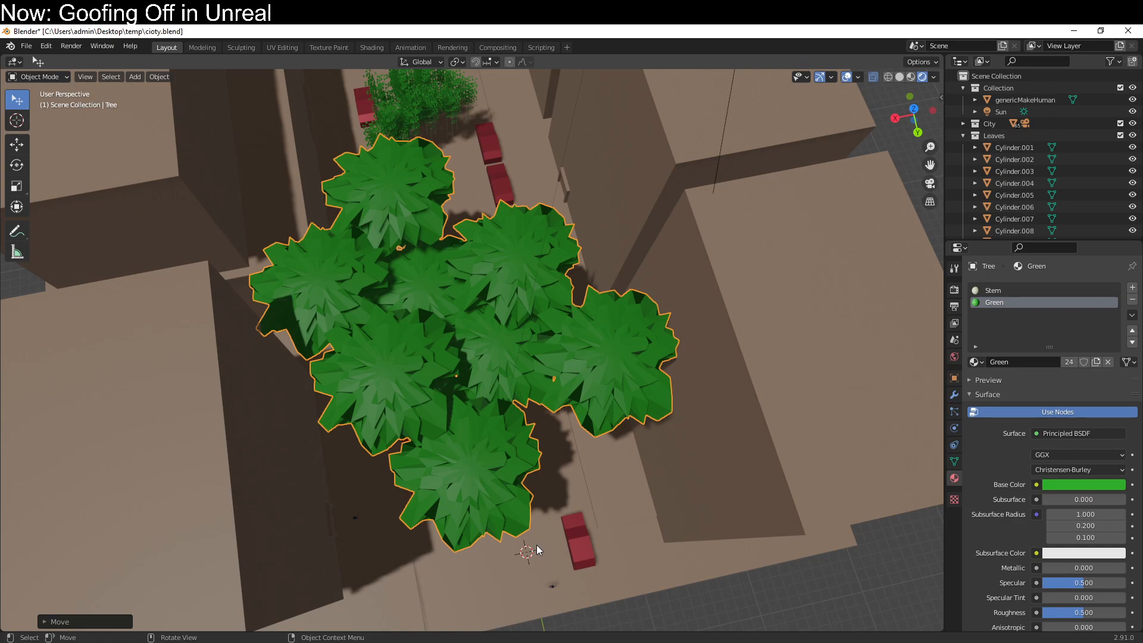
middle_drag(529, 523, 544, 332)
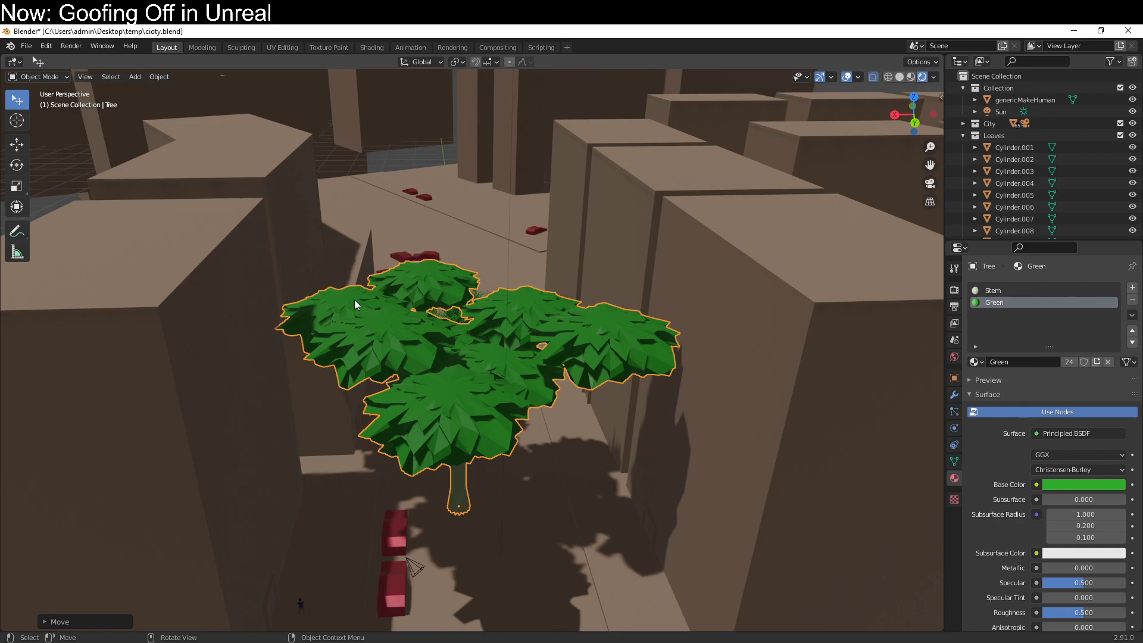
middle_drag(495, 426, 495, 456)
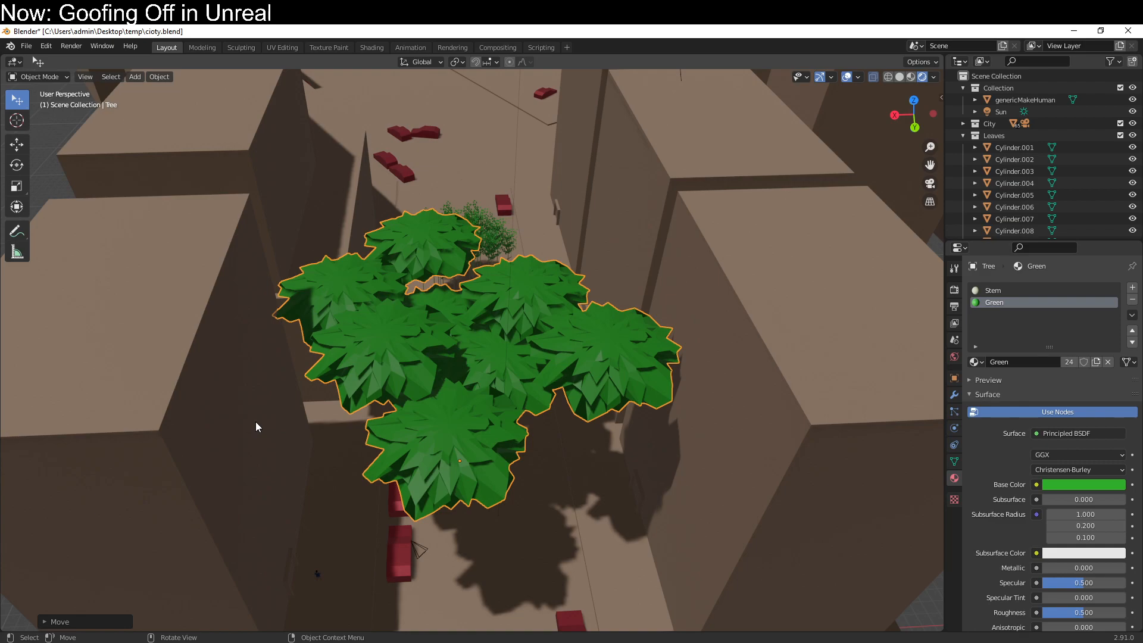
middle_drag(511, 470, 581, 405)
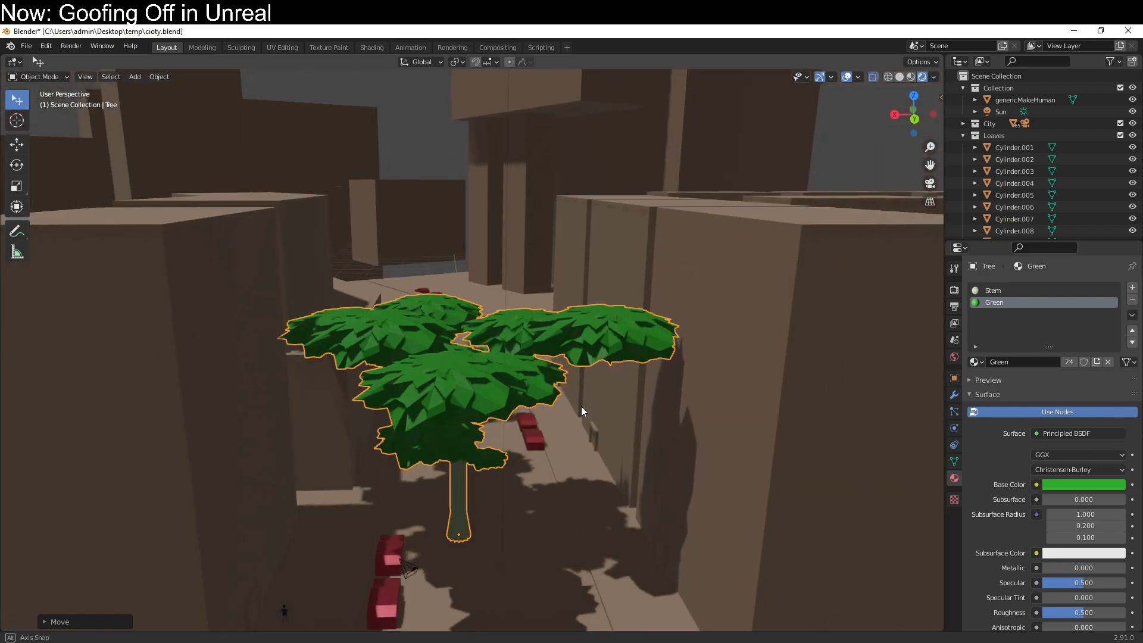
Rotate the tree around the Z axis to fit its canopy between the buildings on both sides of the street.
click(456, 503)
click(468, 494)
middle_drag(485, 479, 544, 569)
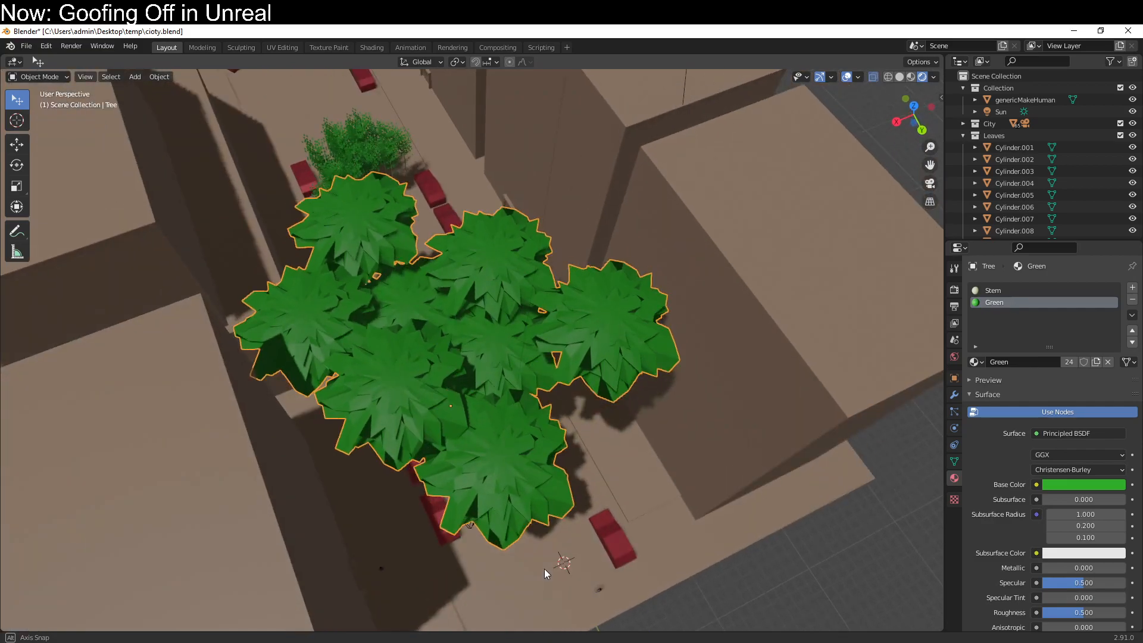
key(r)
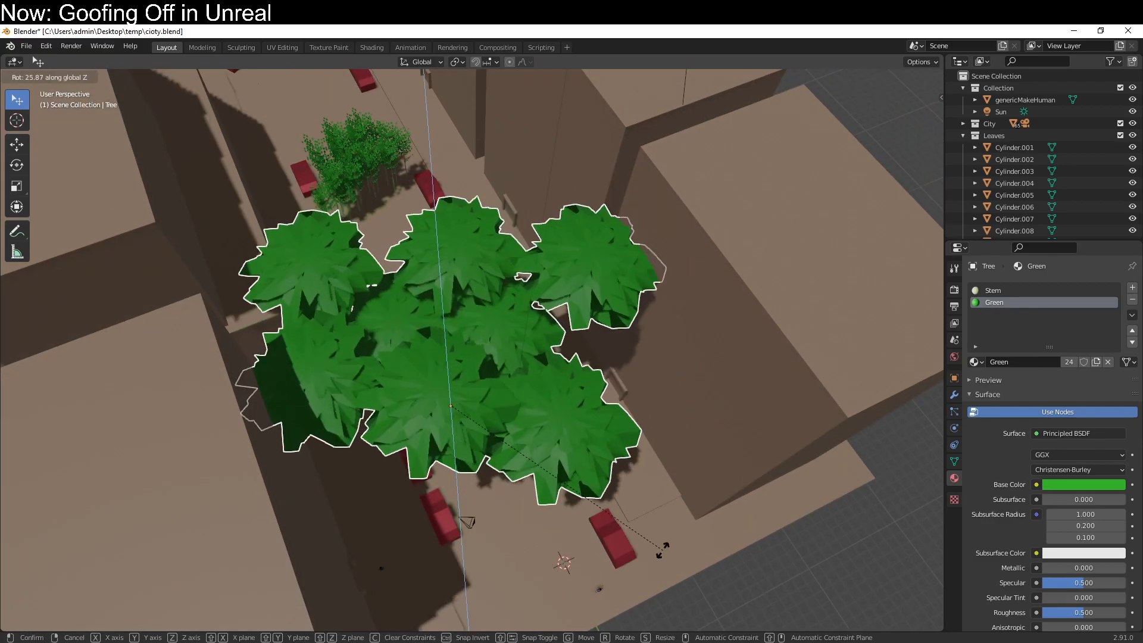
click(680, 510)
middle_drag(679, 510, 716, 304)
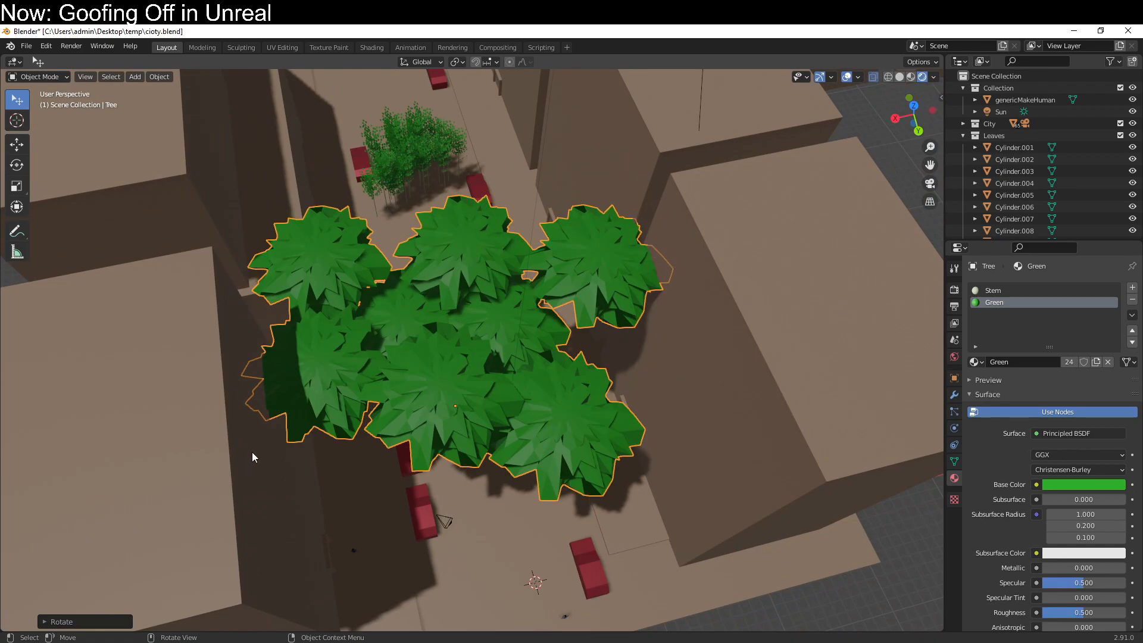
middle_drag(590, 362, 566, 448)
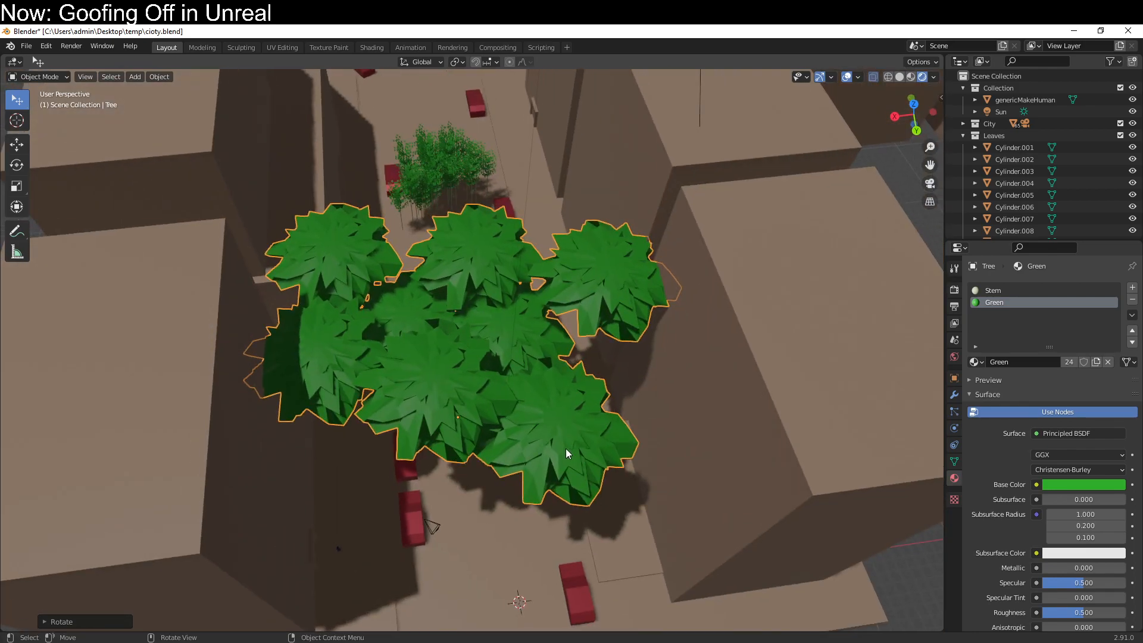
Select the whole foliage cluster beside the building wall within the tree mesh and shift it along X toward the trunk.
key(Tab)
key(l)
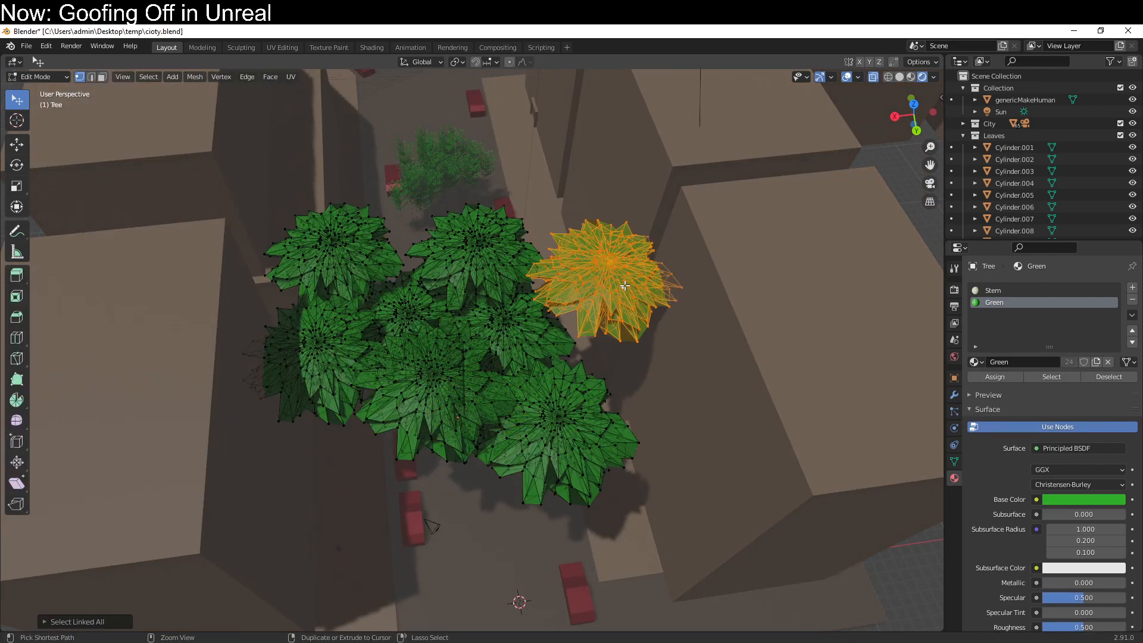
key(g)
key(x)
click(603, 286)
key(Tab)
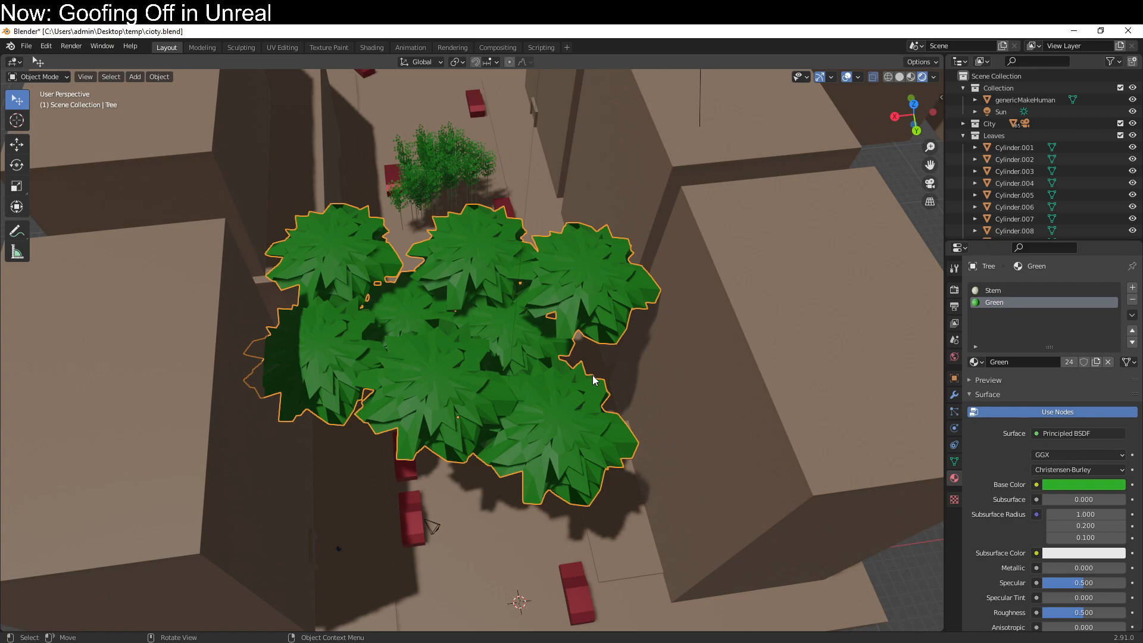
Inspect the tree's canopy and its fit between the surrounding buildings from several angles.
middle_drag(591, 374, 570, 378)
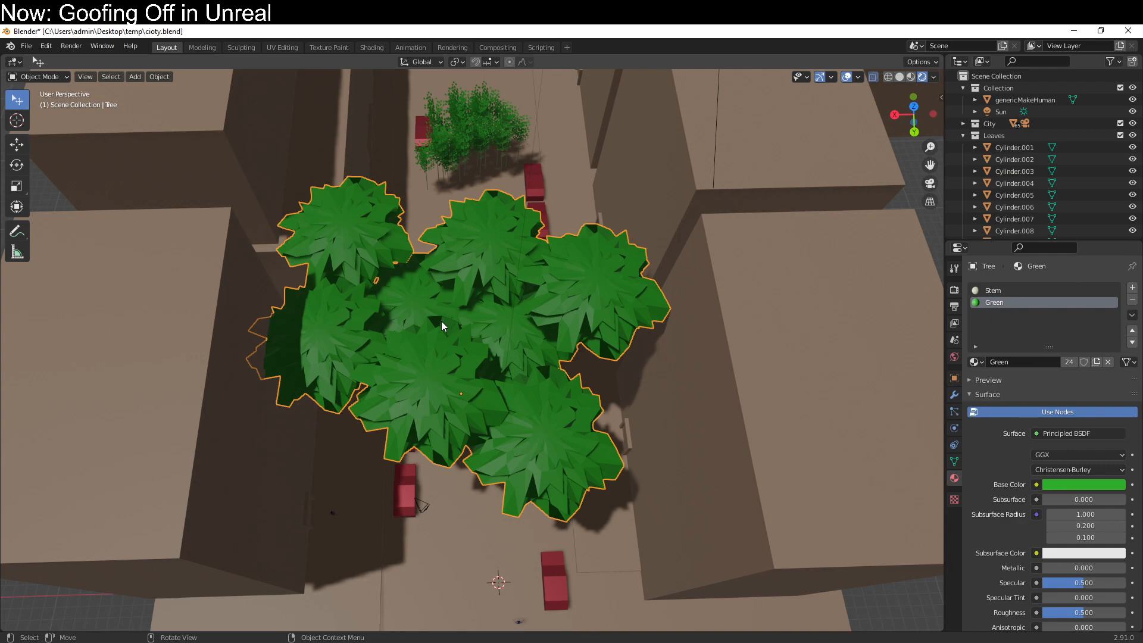
middle_drag(538, 324, 357, 290)
click(176, 366)
middle_drag(350, 399, 464, 417)
click(627, 378)
middle_drag(627, 379, 444, 219)
click(533, 209)
middle_drag(533, 209, 327, 227)
middle_drag(552, 531, 548, 452)
click(527, 445)
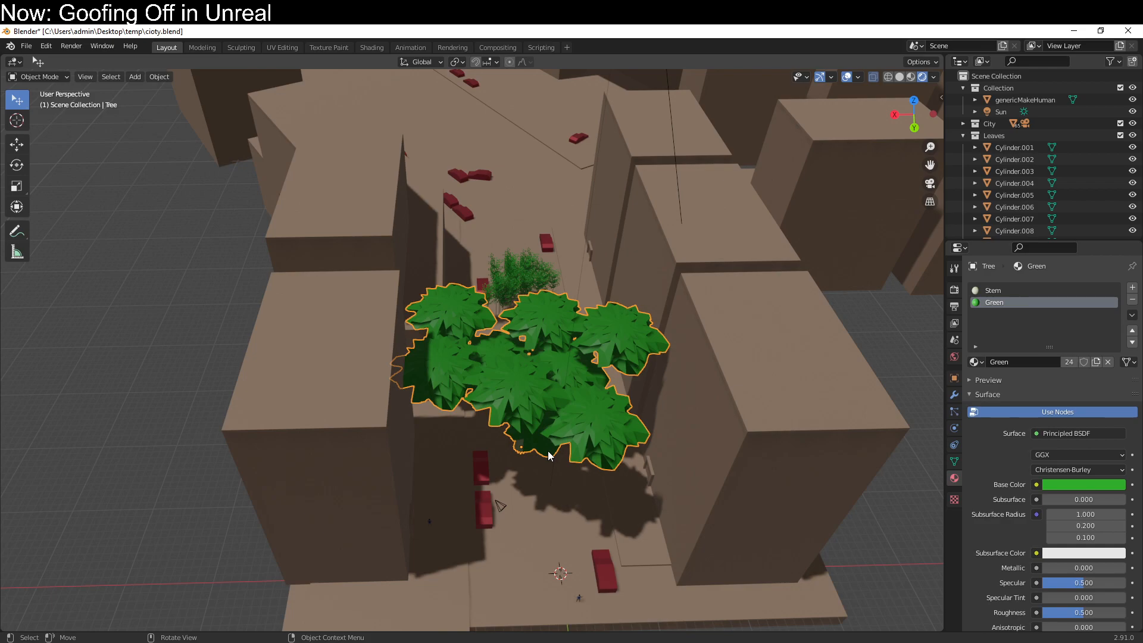
Rotate the tree in top view to bring its outer foliage away from the building wall.
key(KP_7)
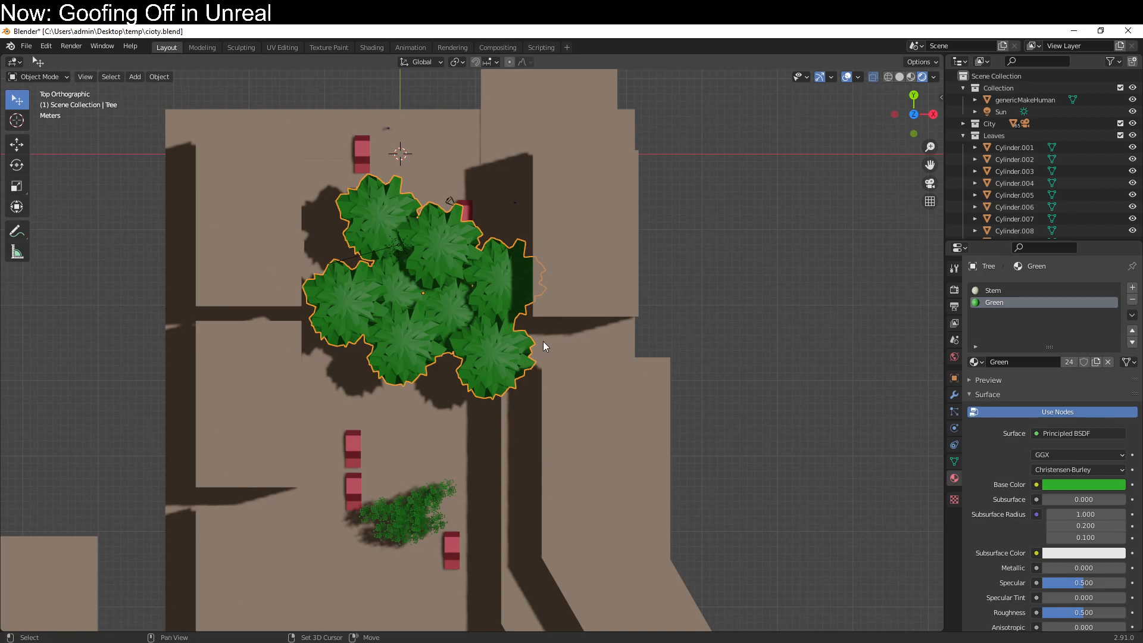
shift+middle_drag(619, 370, 630, 412)
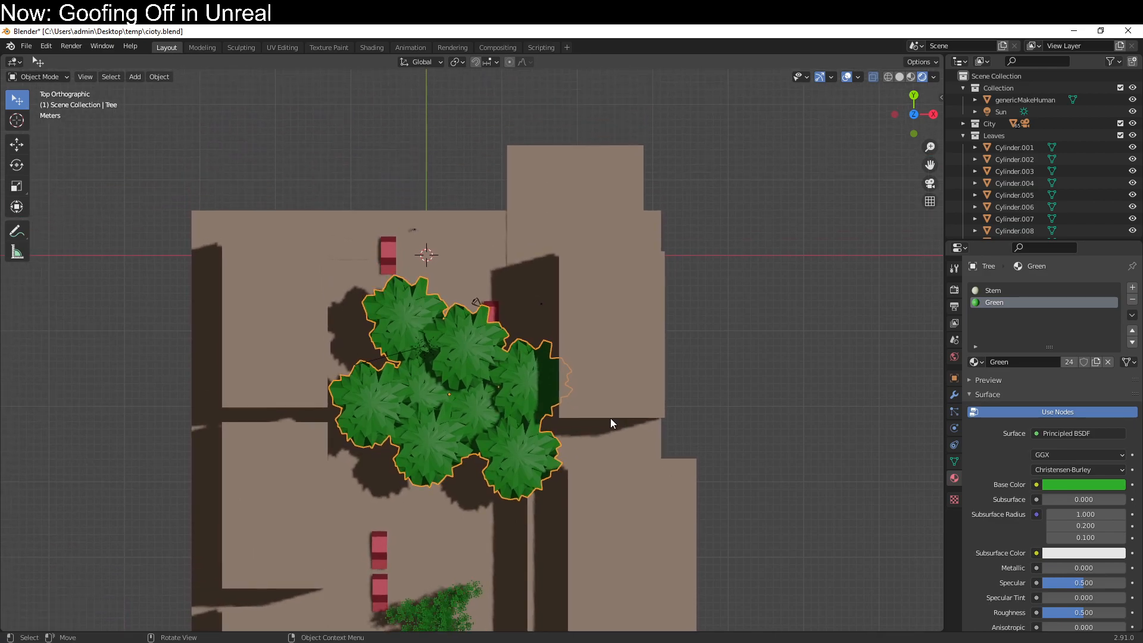
key(r)
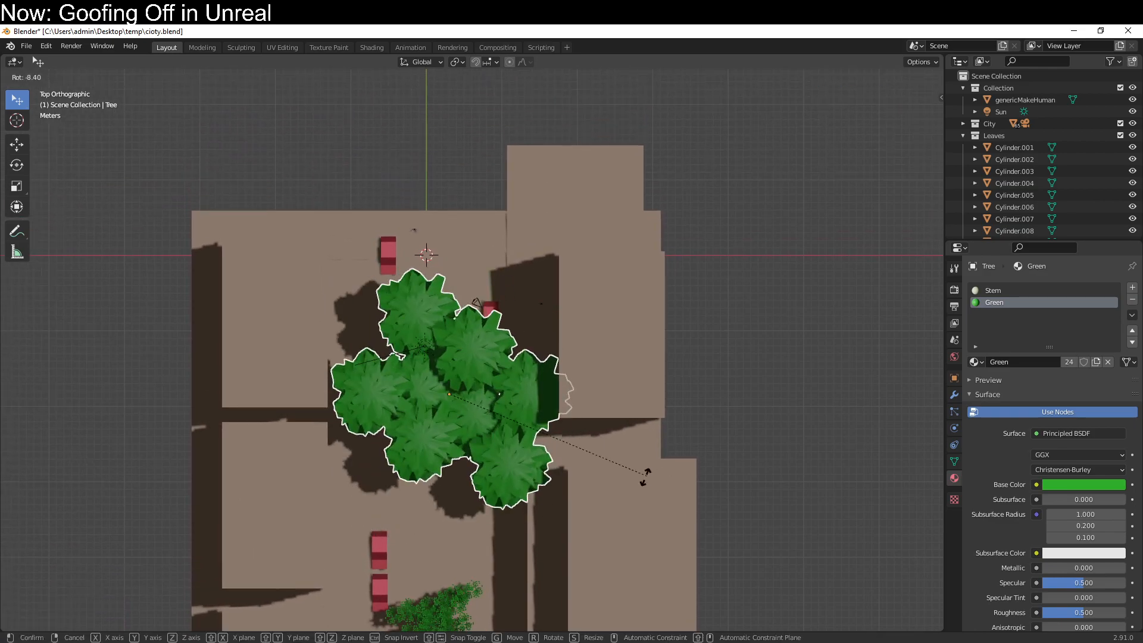
click(532, 503)
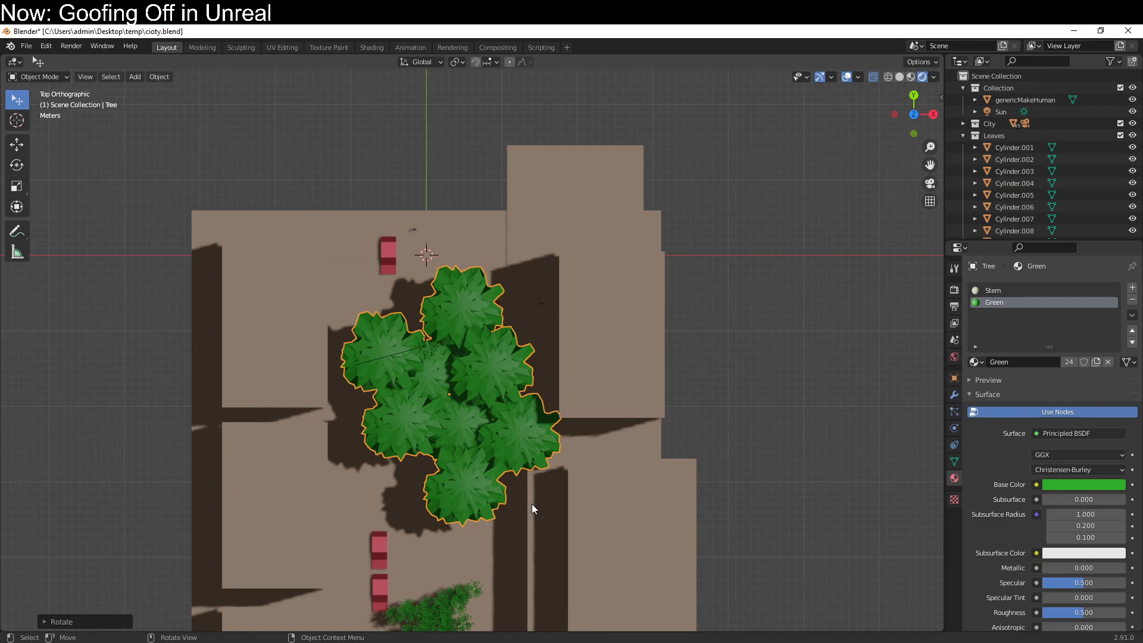
Move the tree toward the open end of the street and rotate it again in top view.
key(g)
click(545, 433)
key(r)
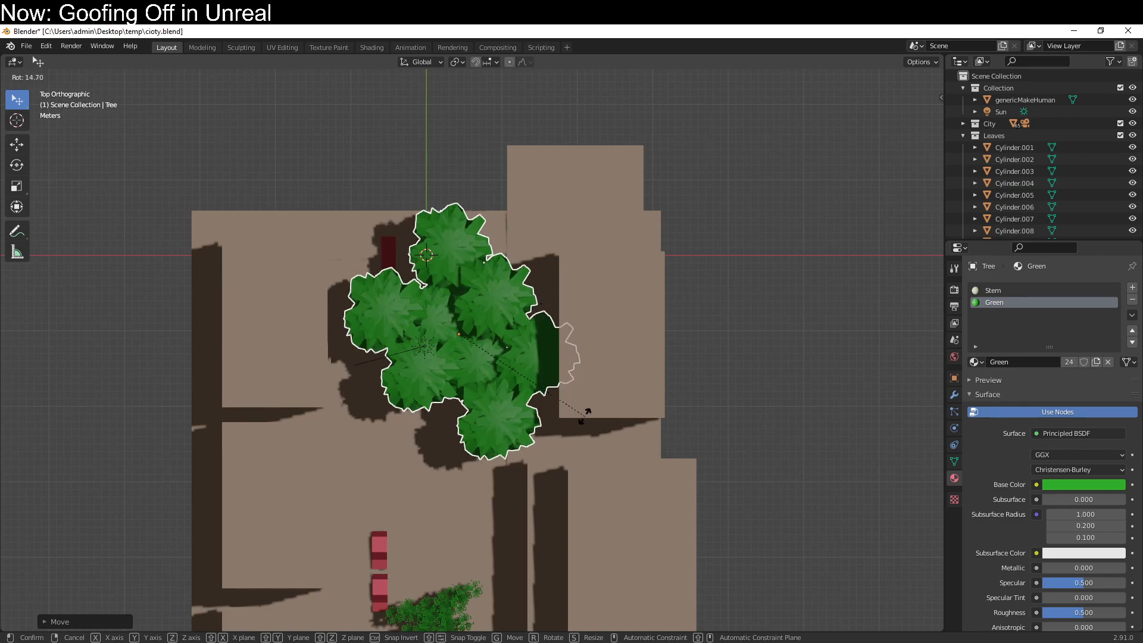
click(612, 387)
Duplicate the building that overlaps the tree canopy in place and delete the original, leaving a copy with its own mesh.
middle_drag(612, 387, 604, 327)
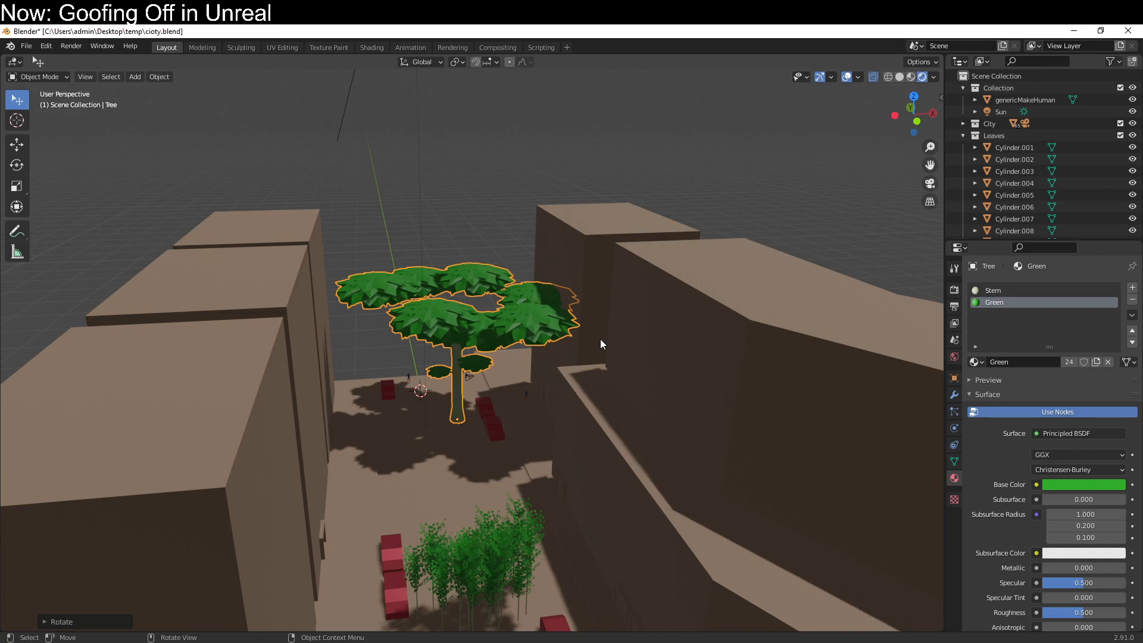
scroll(600, 339, up, 4)
middle_drag(601, 340, 326, 261)
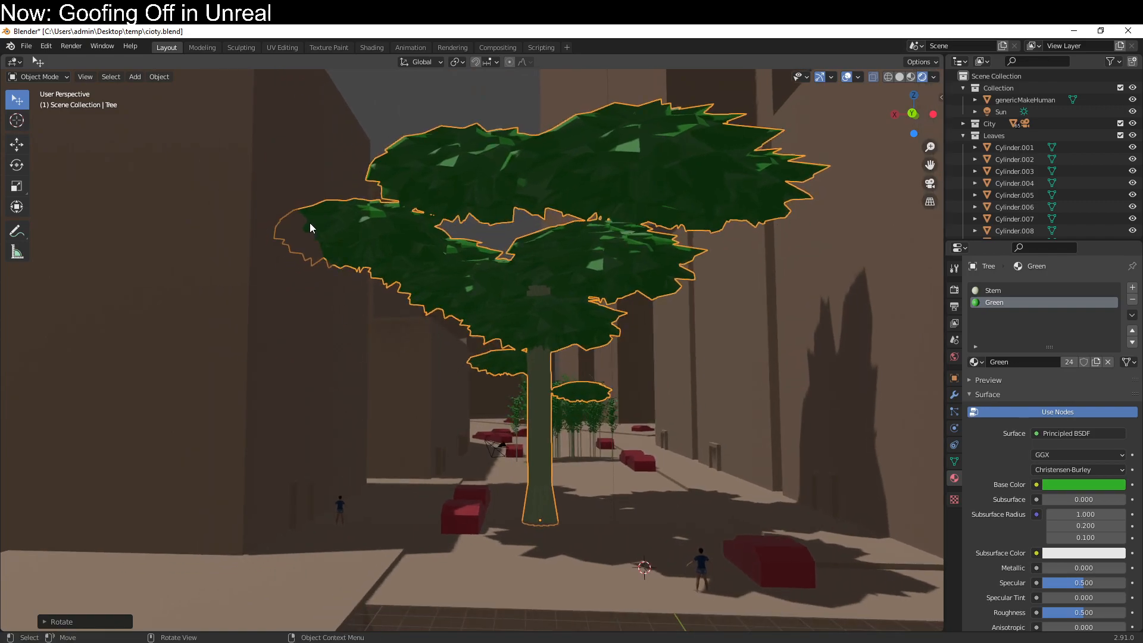
click(313, 284)
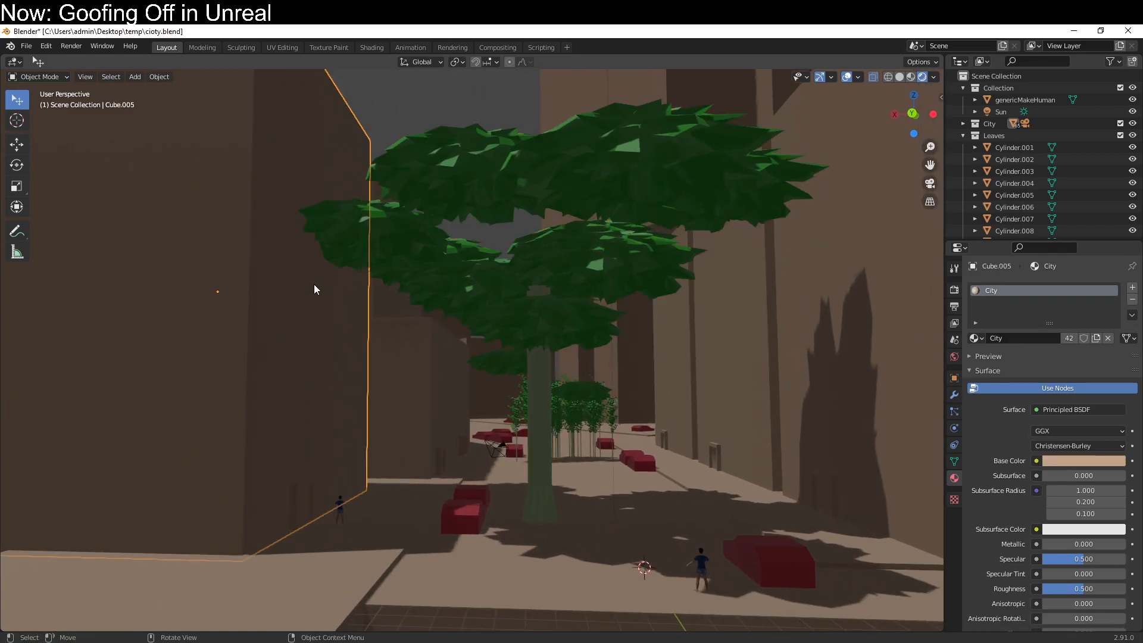
middle_drag(344, 291, 355, 262)
key(Tab)
scroll(304, 252, down, 5)
key(Tab)
key(Tab)
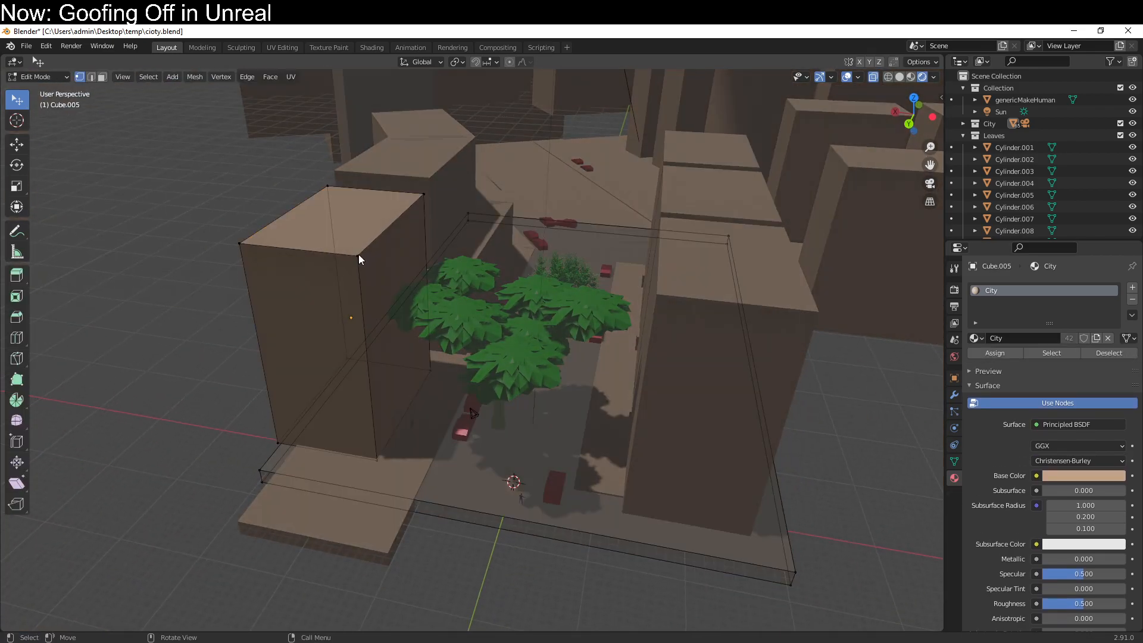
key(Tab)
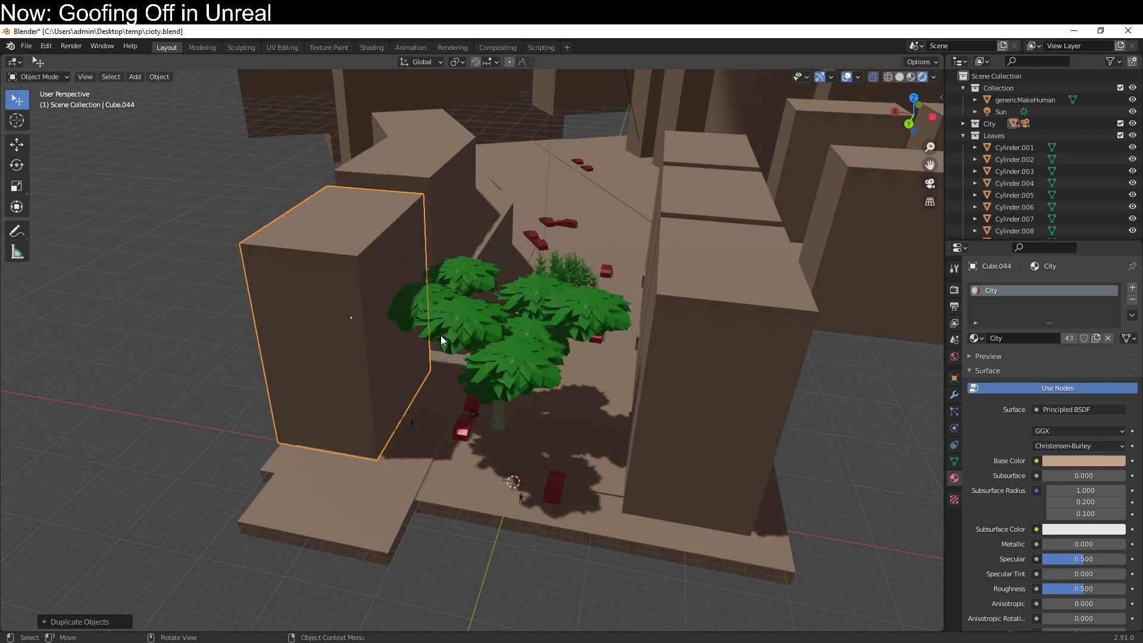
key(Delete)
click(315, 391)
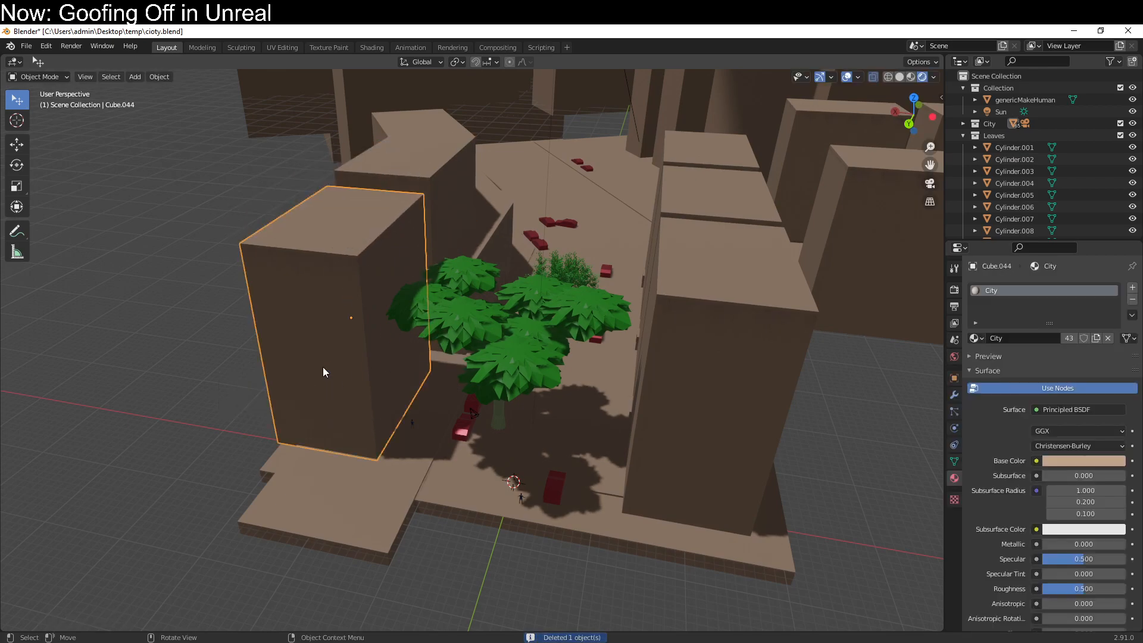
Edit the copied building in face mode and select its street-facing wall next to the tree.
key(Tab)
mouse_move(392, 301)
middle_down()
mouse_move(393, 276)
mouse_move(393, 297)
middle_up()
scroll(393, 296, up, 4)
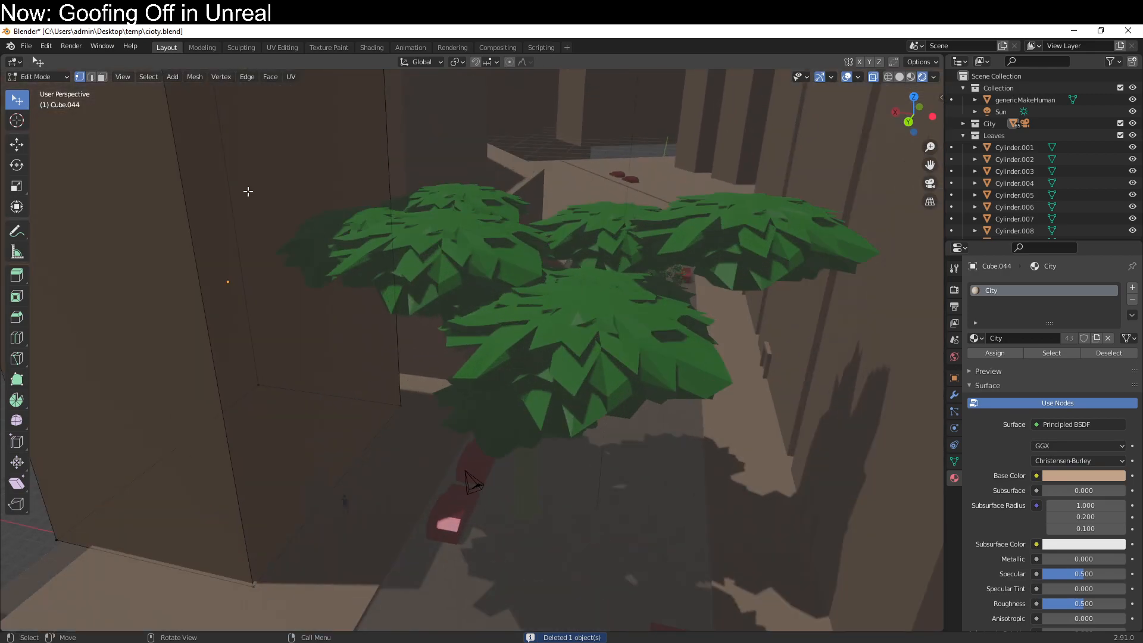
click(101, 77)
click(336, 254)
scroll(512, 479, down, 4)
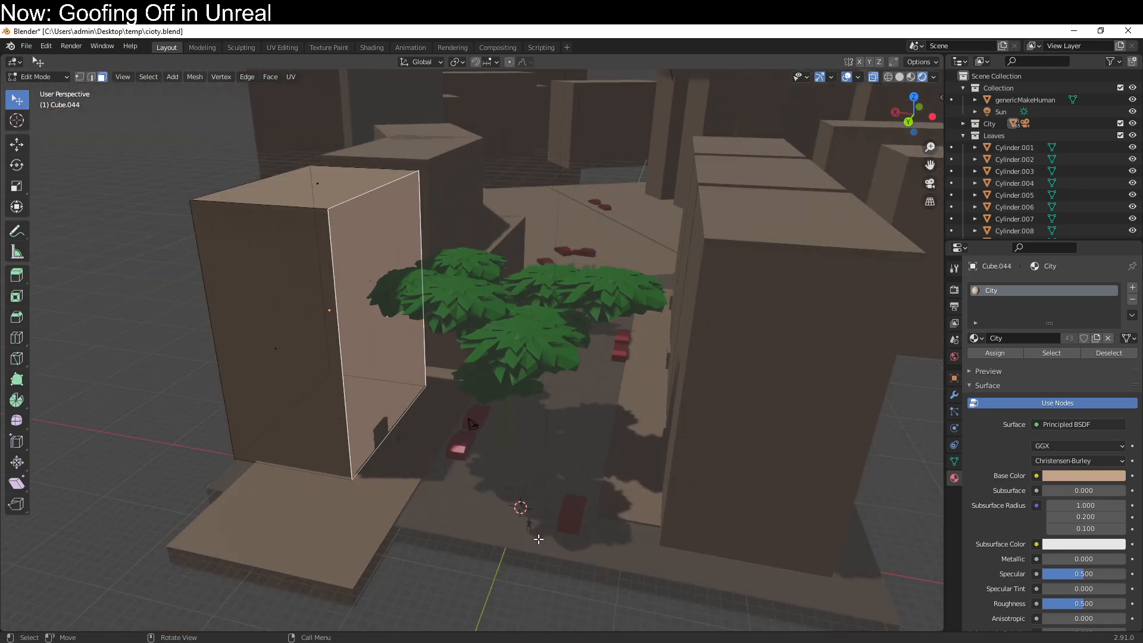
Inset the street-facing side face of the building beside the tree and scale the inset face narrower along Y.
key(i)
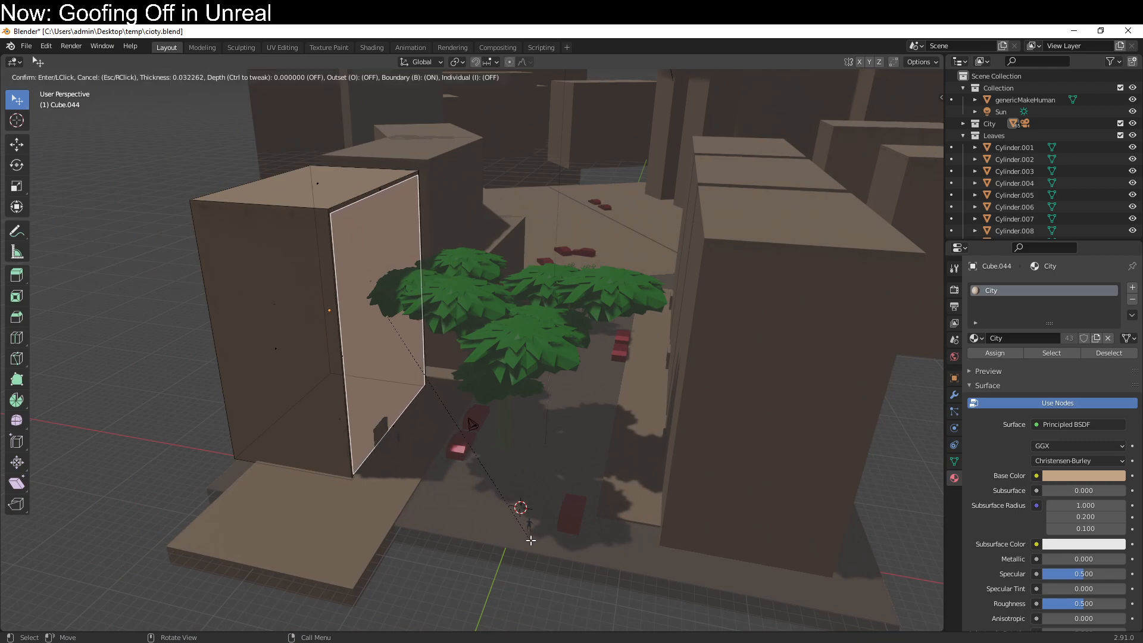
click(530, 535)
key(s)
key(x)
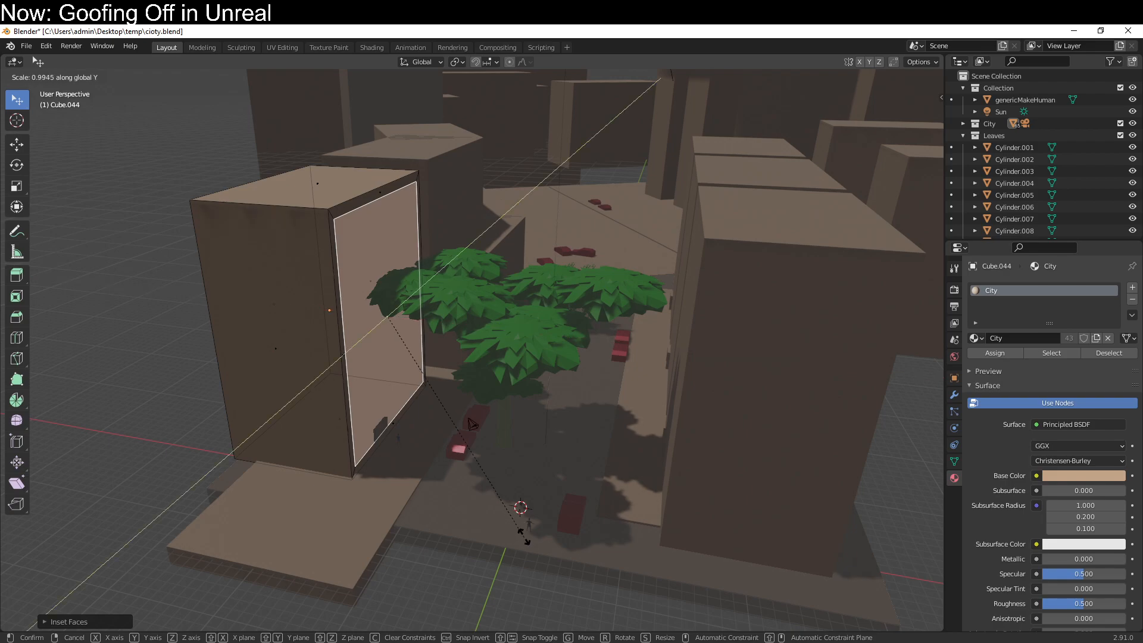
click(470, 471)
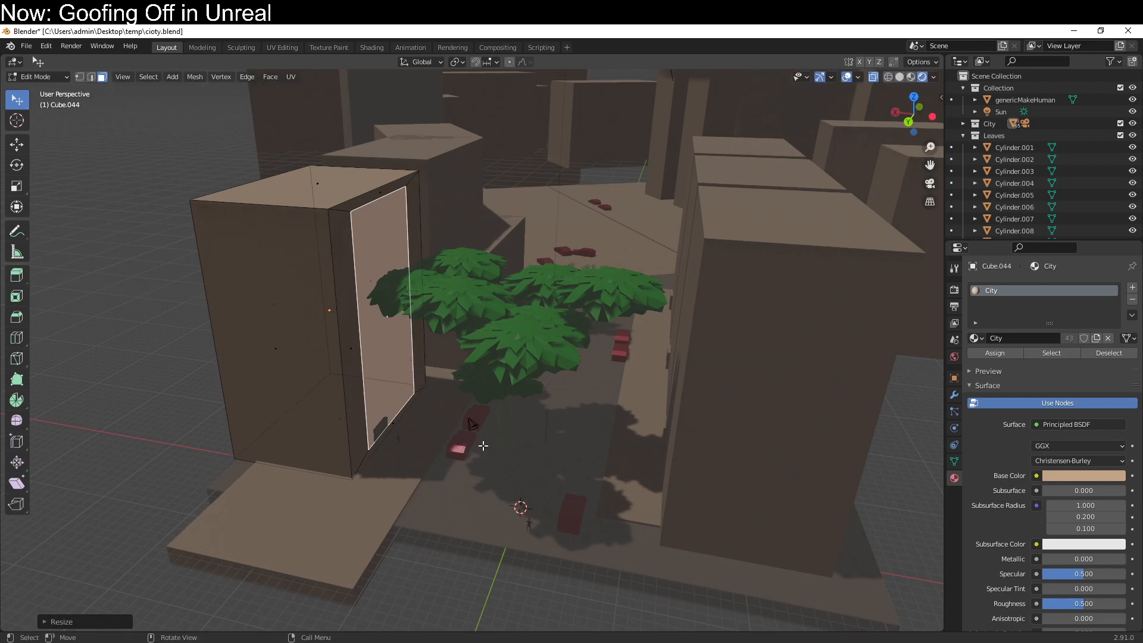
Extrude the inset face and move it along X into the building to form a deep recess.
key(e)
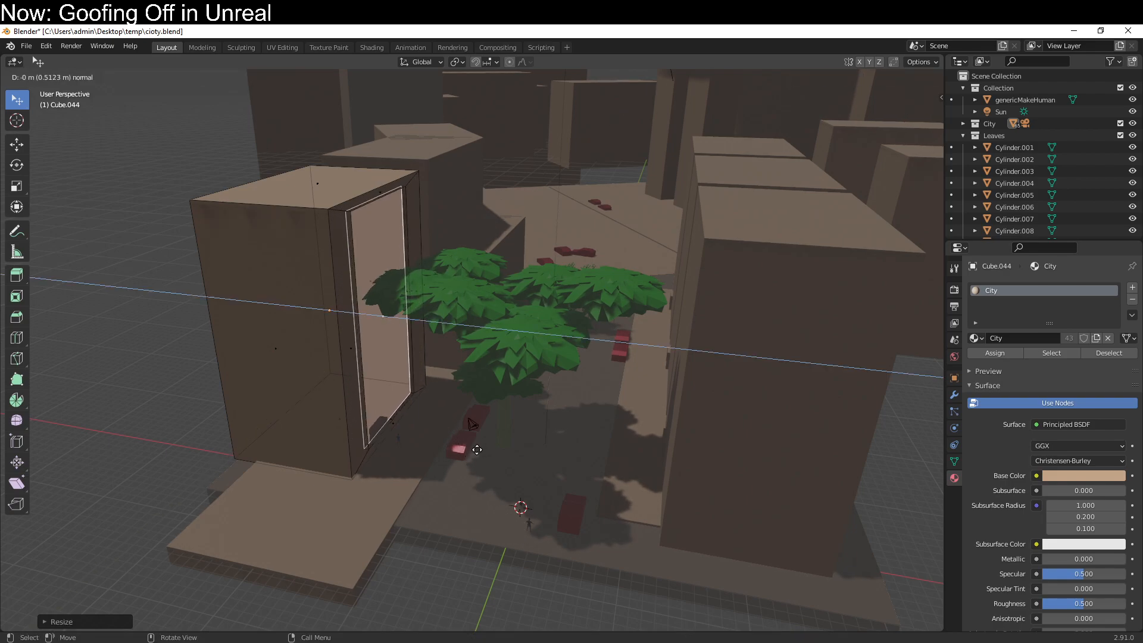
key(Escape)
key(Tab)
middle_drag(466, 463, 489, 484)
key(Tab)
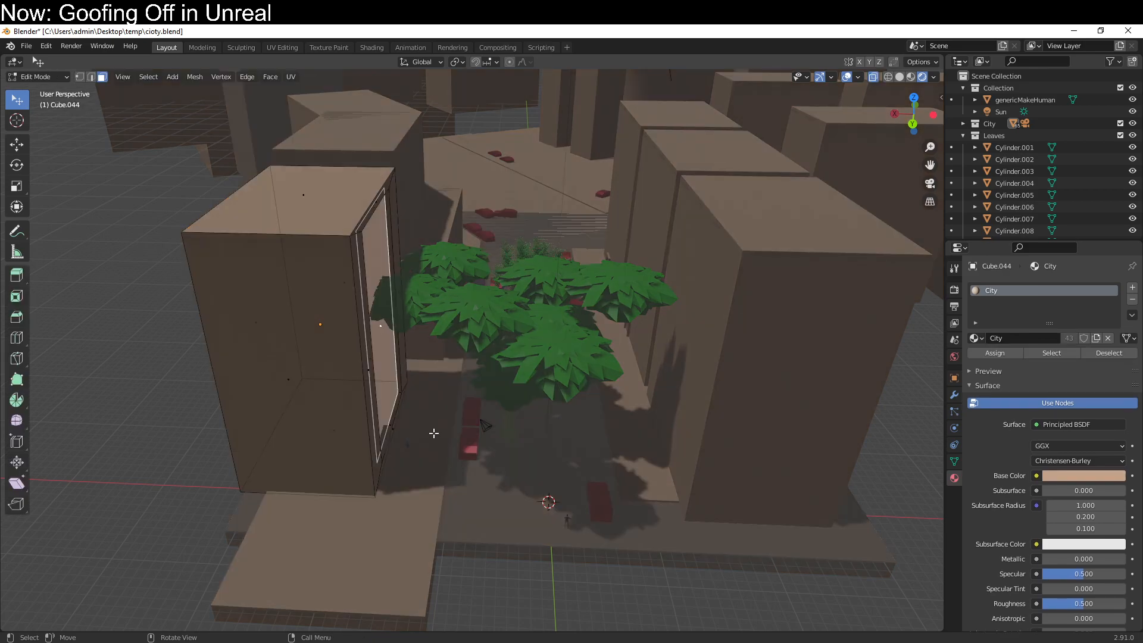
key(g)
key(x)
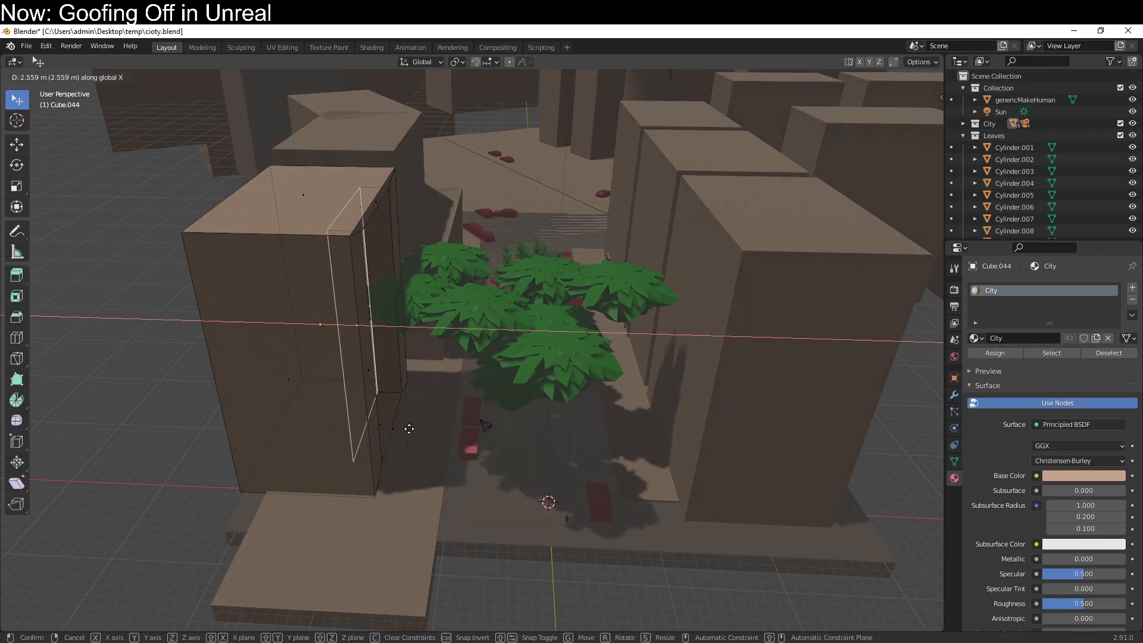
click(352, 430)
key(Tab)
Duplicate the recess's far side wall face and flatten the copy along Z into a thin strip, about 0.03 scale.
middle_drag(462, 466, 394, 499)
middle_drag(181, 360, 576, 585)
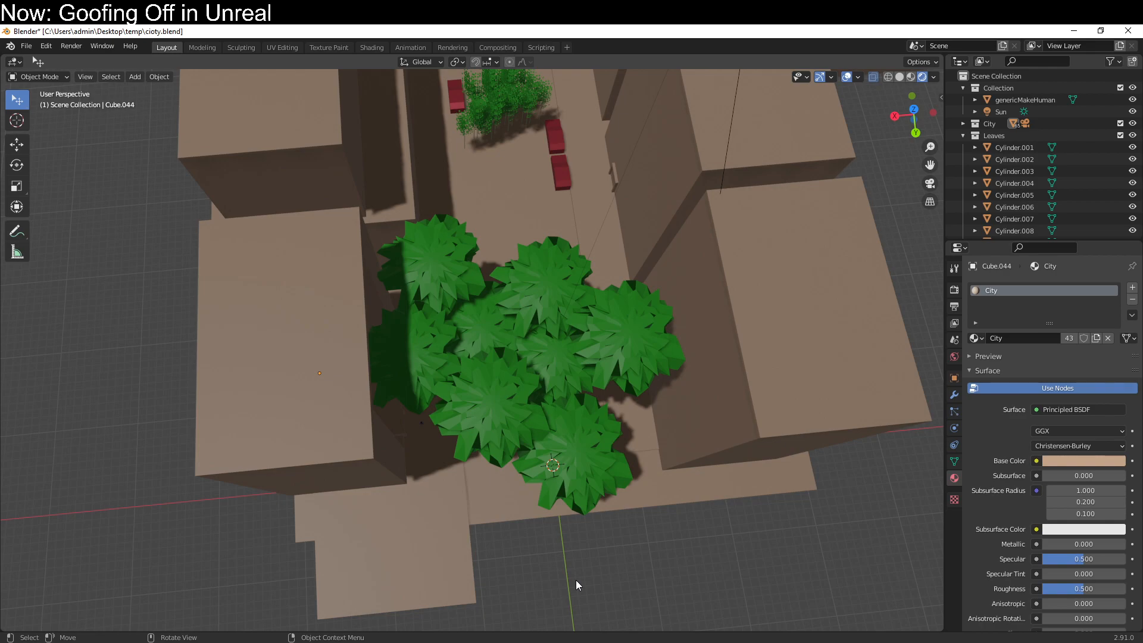
middle_drag(576, 580, 367, 460)
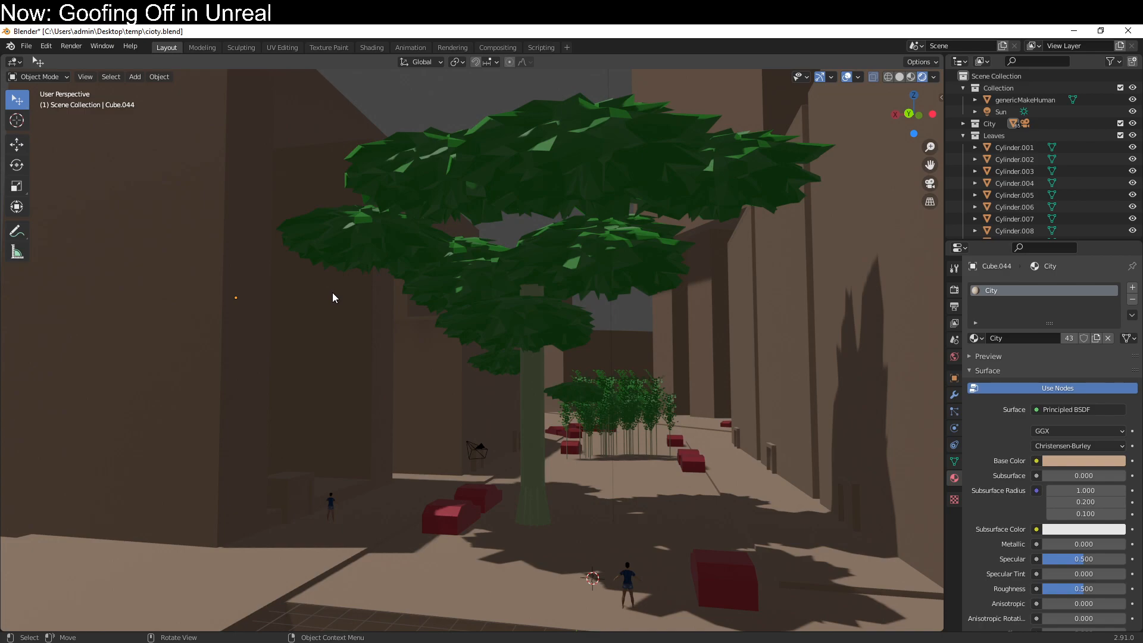
middle_drag(348, 273, 337, 298)
click(315, 293)
key(Tab)
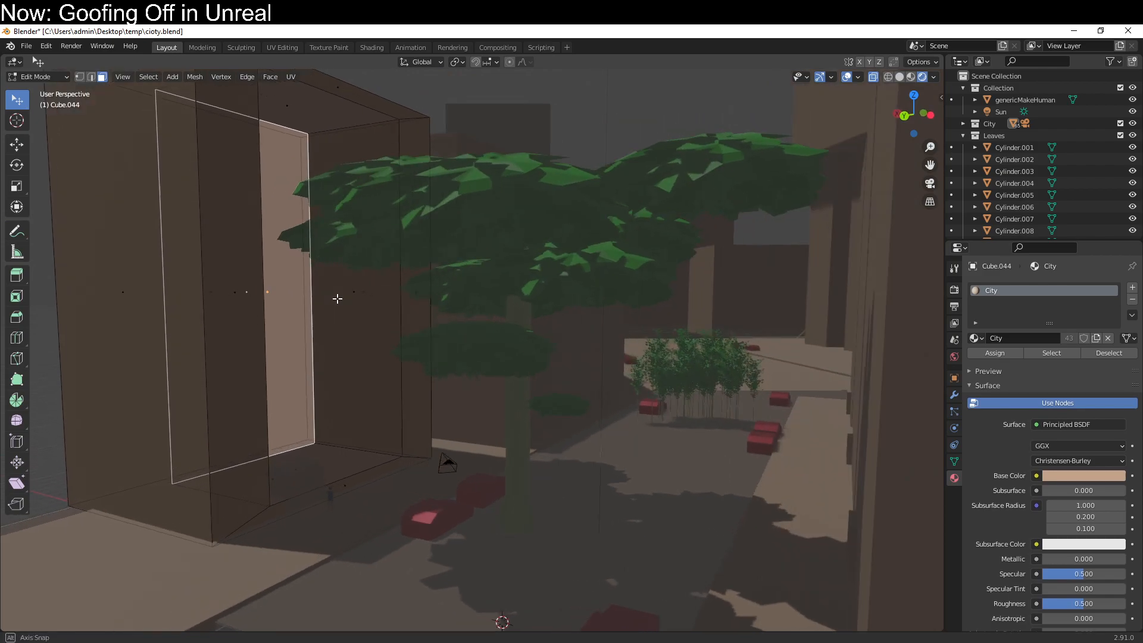
click(338, 319)
key(shift+d)
key(s)
key(z)
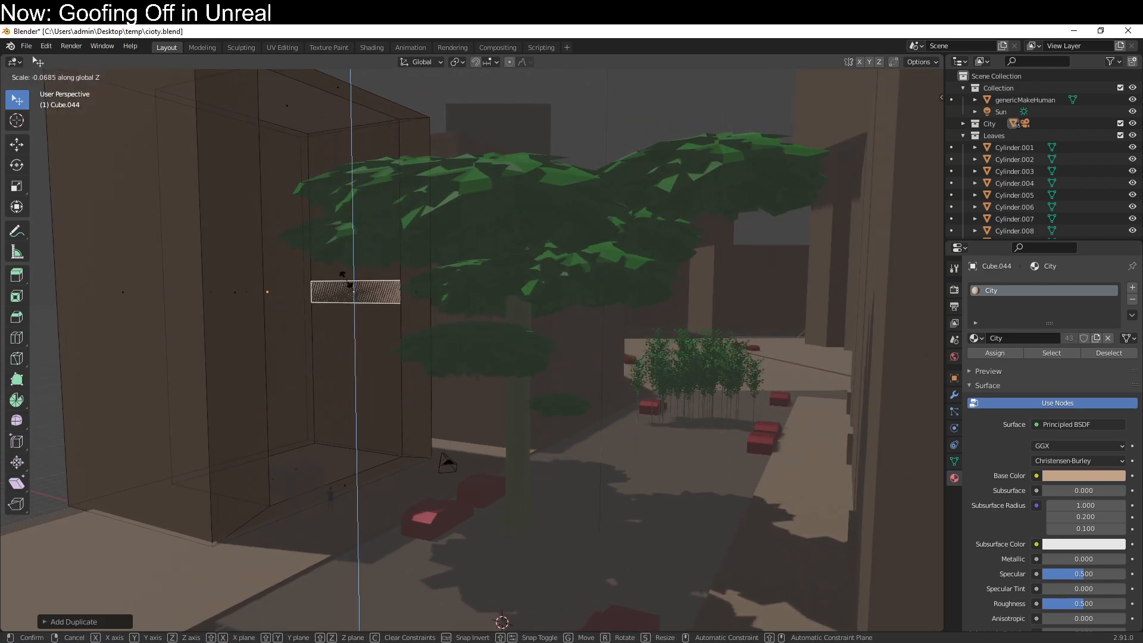
key(Escape)
key(s)
key(z)
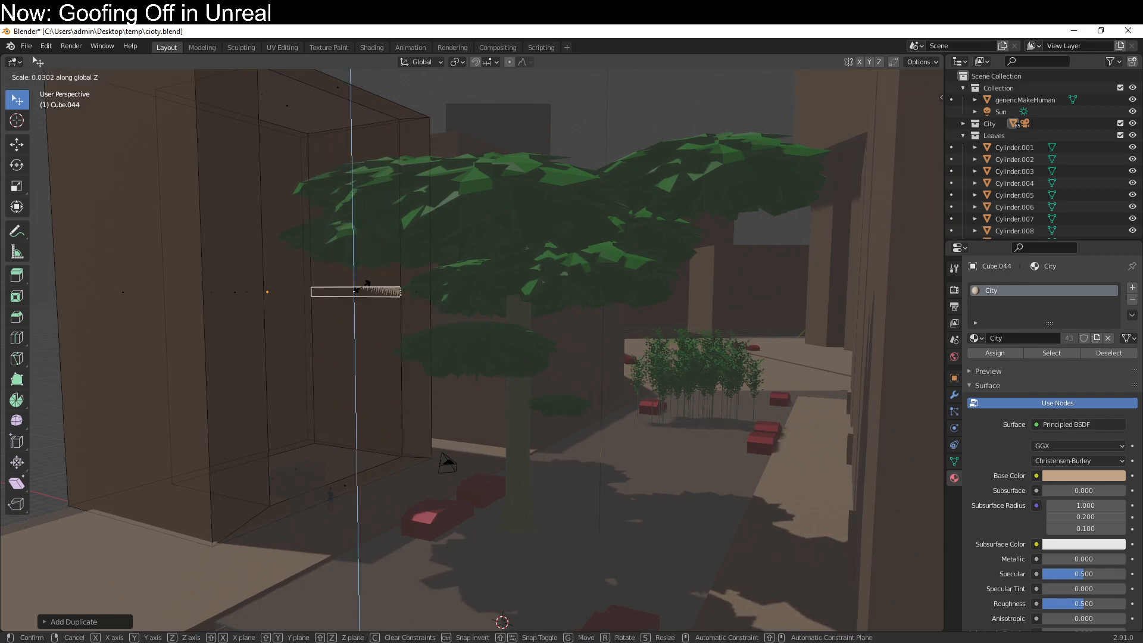
click(362, 288)
Extrude the strip across the recess into a floor slab and scale the whole slab thinner along Z.
middle_drag(520, 364, 517, 409)
key(e)
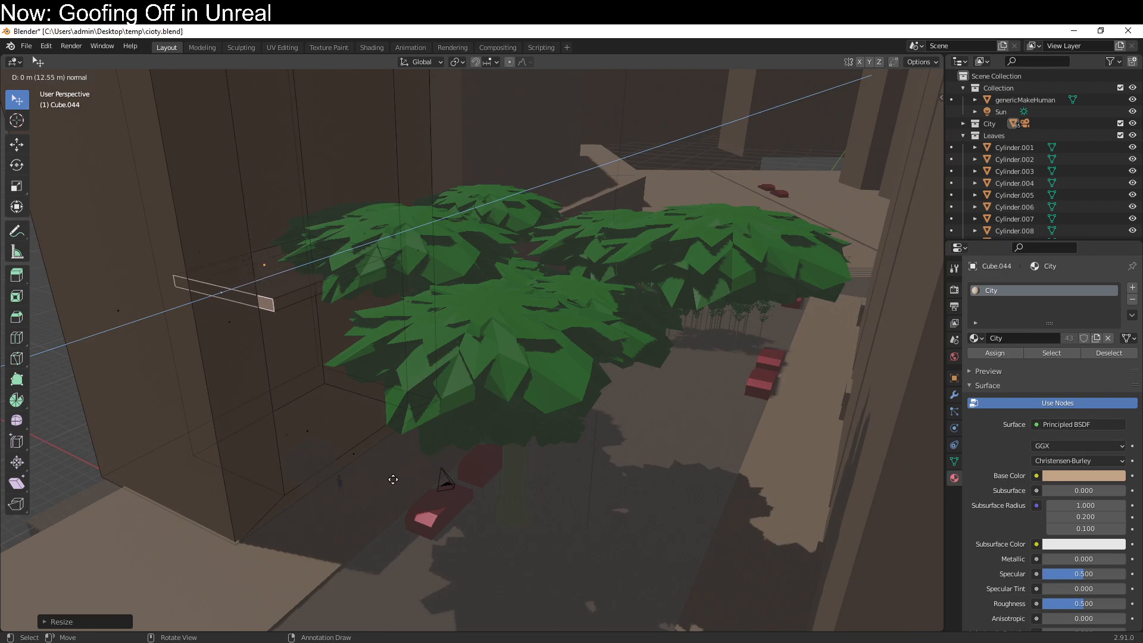
click(373, 493)
middle_drag(372, 494, 424, 475)
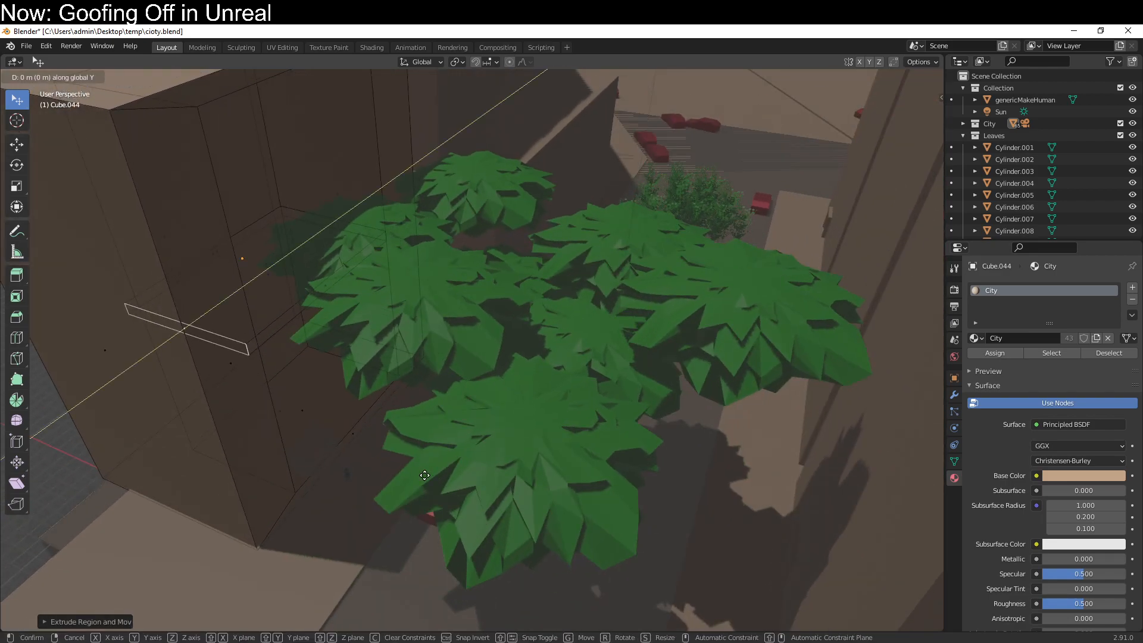
key(ctrl+l)
middle_drag(526, 533, 556, 474)
key(s)
key(z)
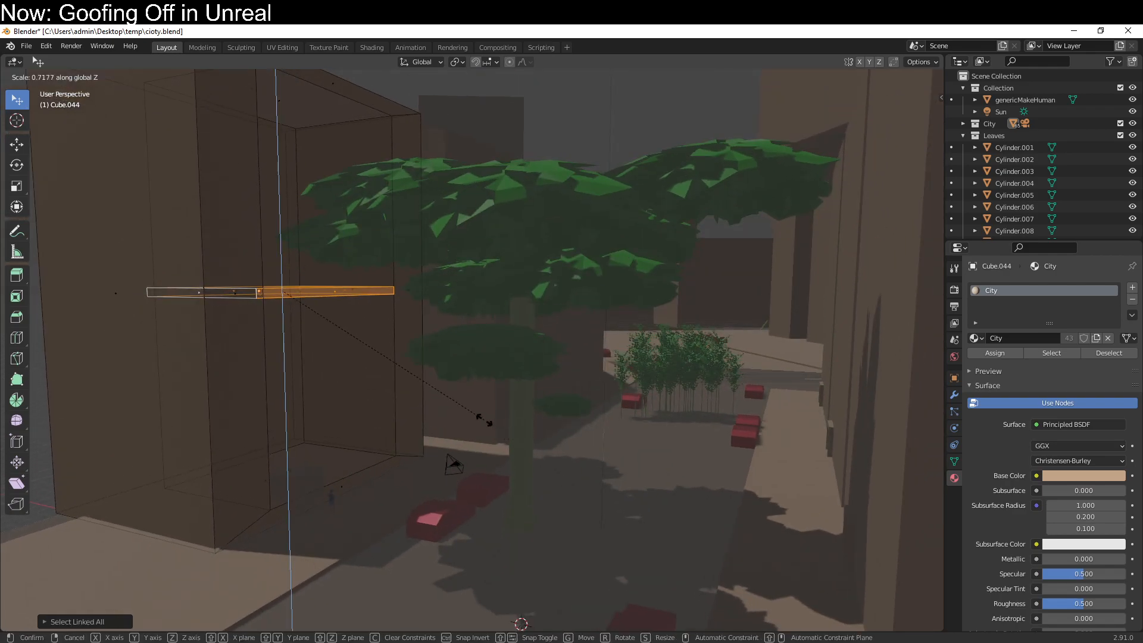
click(481, 409)
Duplicate the floor slab along Z below and above the original, about 5 m apart, to build the recess's storeys.
key(shift+d)
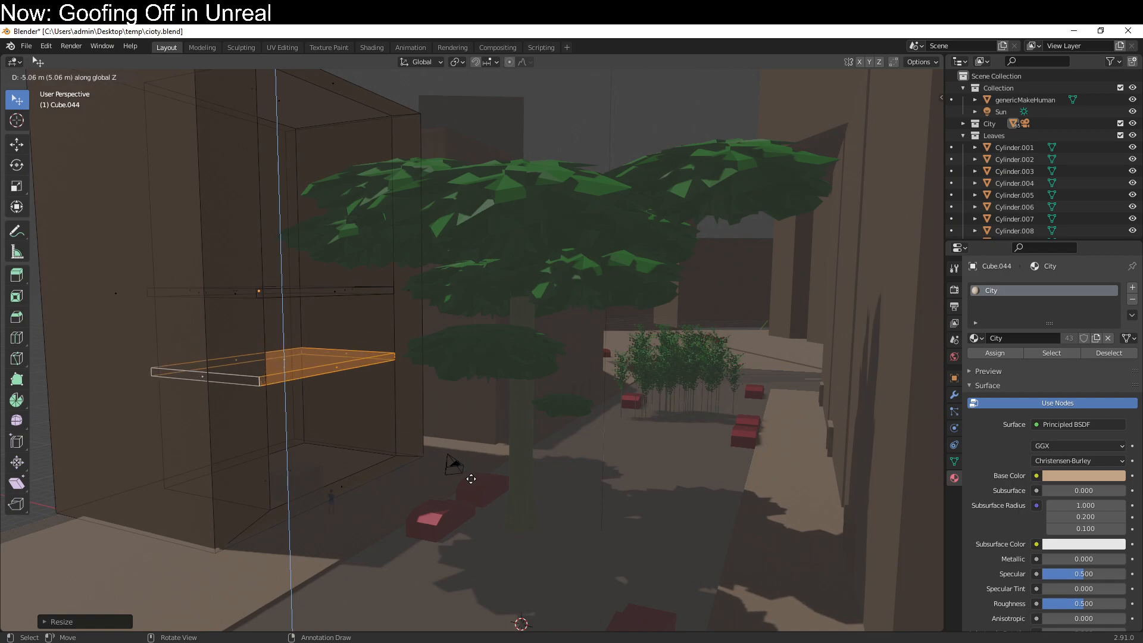
click(465, 467)
key(shift+d)
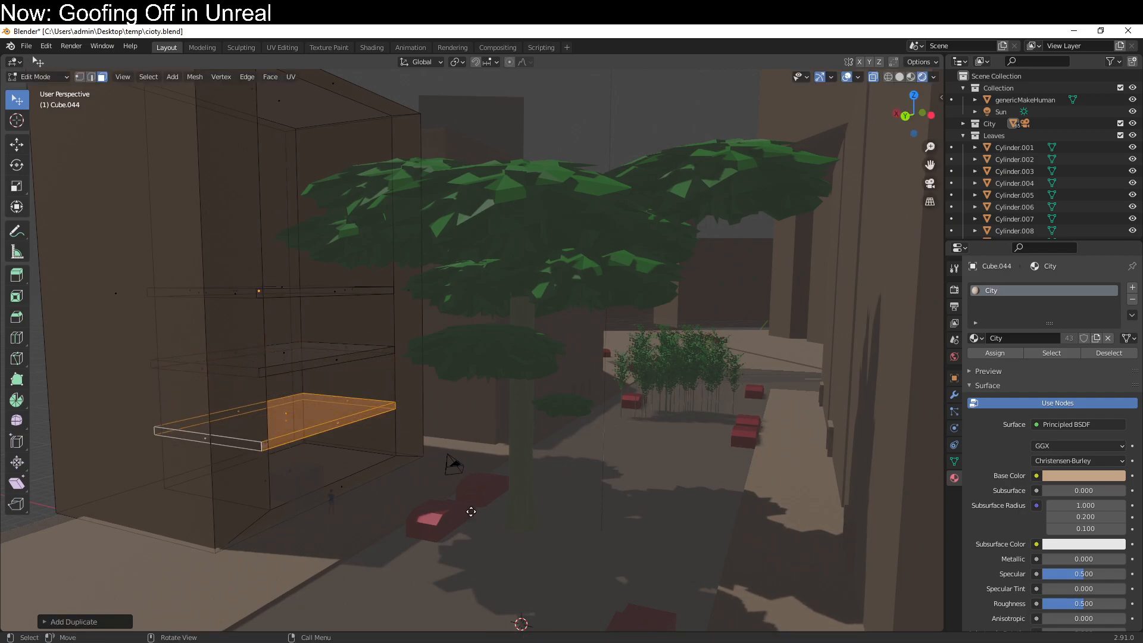
key(z)
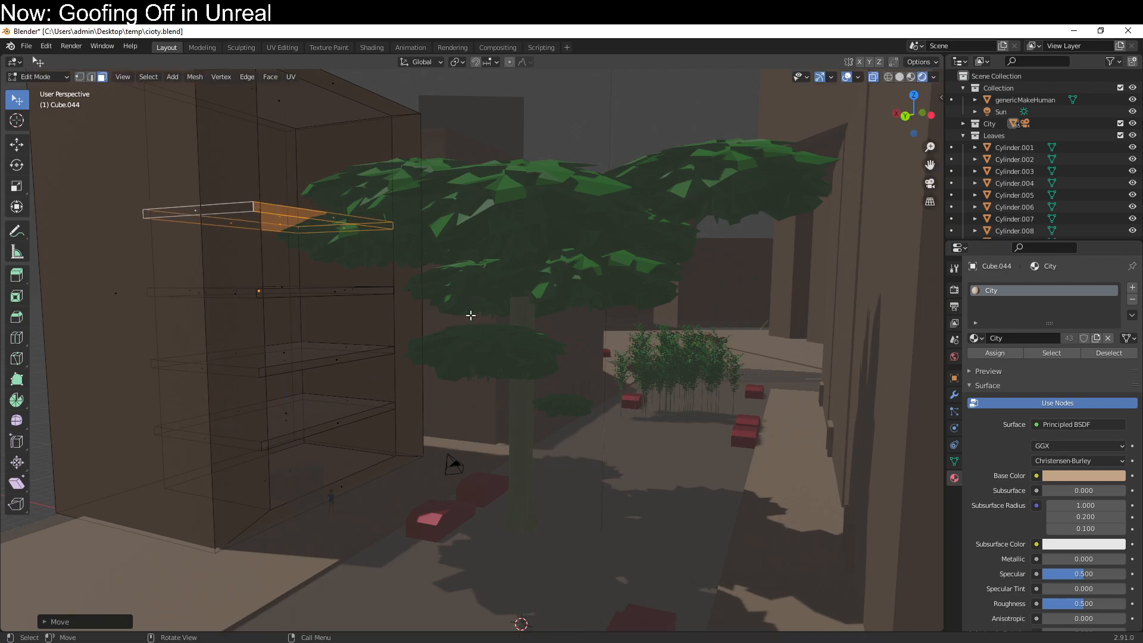
click(466, 259)
key(Tab)
Select the Sun light and rotate it from two view angles to change the direction of the shadows on the street.
middle_drag(466, 259, 505, 474)
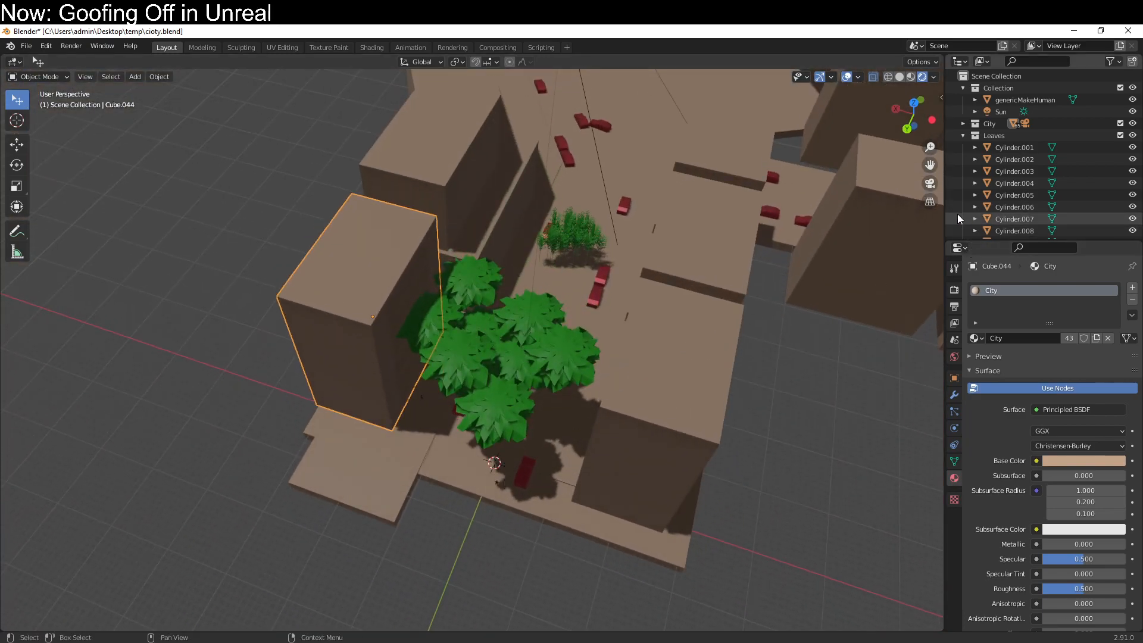
click(989, 109)
middle_drag(694, 401, 661, 309)
key(r)
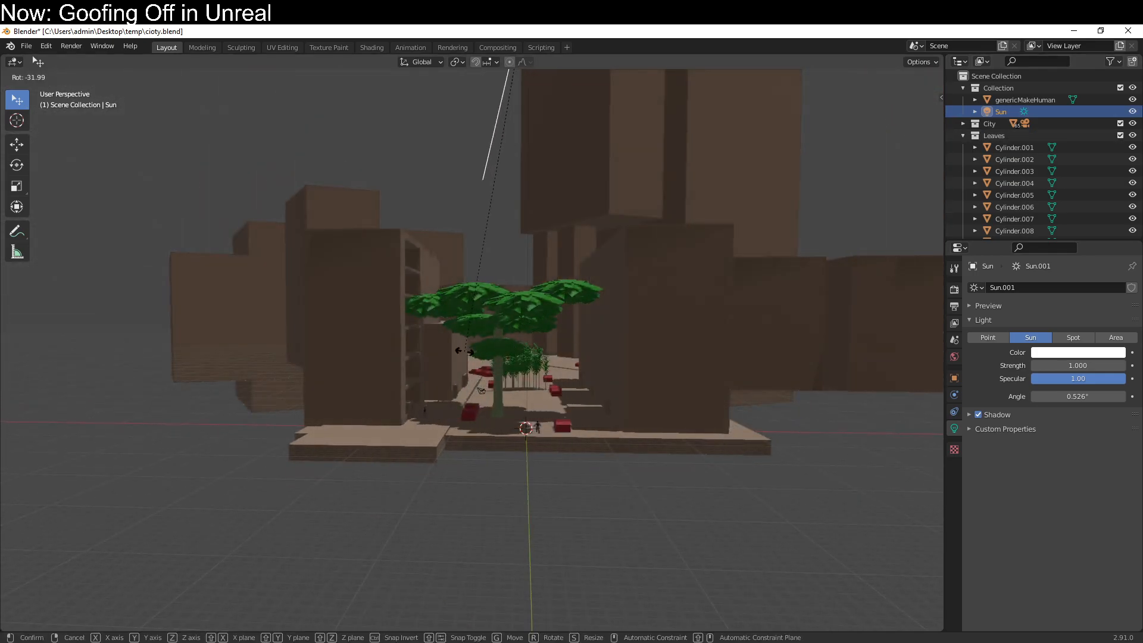
click(349, 349)
middle_drag(411, 426, 529, 435)
key(r)
click(597, 421)
Select the large tree, switch the viewport to Material Preview shading and open the tree's mesh in Edit Mode.
mouse_move(597, 421)
middle_down()
mouse_move(850, 446)
mouse_move(599, 442)
middle_up()
middle_drag(534, 456, 450, 243)
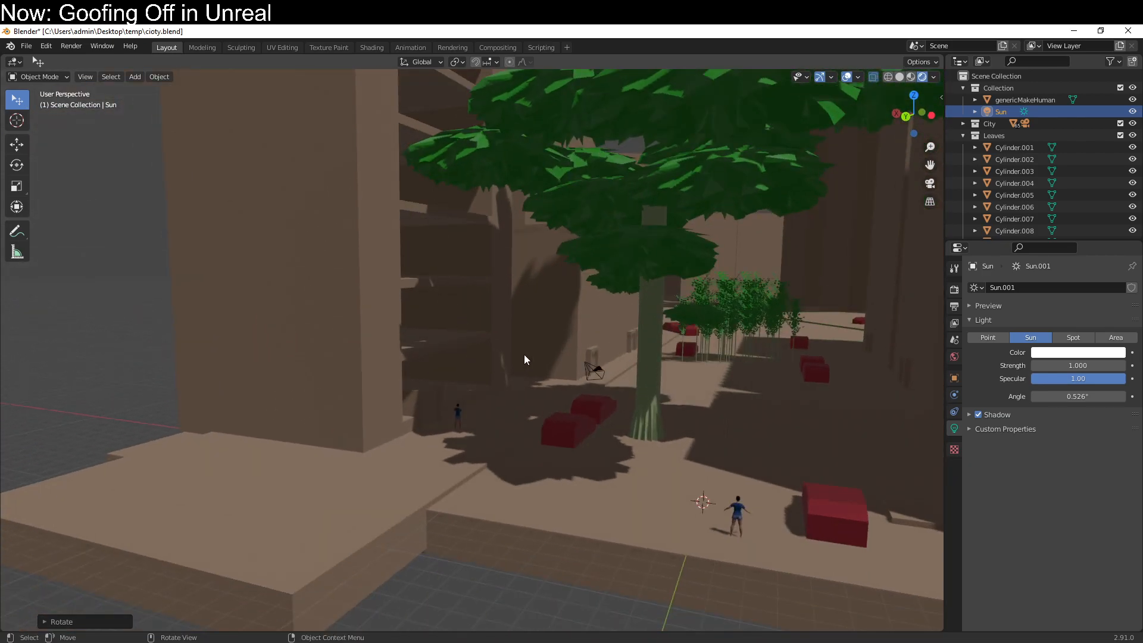
mouse_move(524, 354)
middle_down()
mouse_move(519, 434)
mouse_move(540, 369)
middle_up()
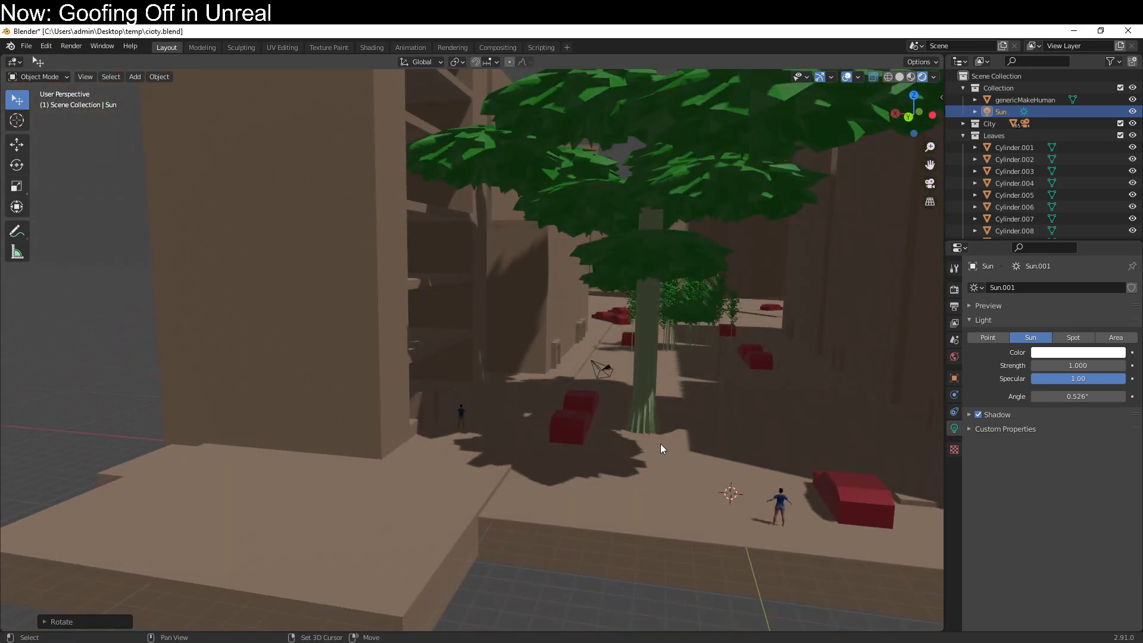
shift+middle_drag(660, 444, 616, 404)
scroll(612, 378, up, 4)
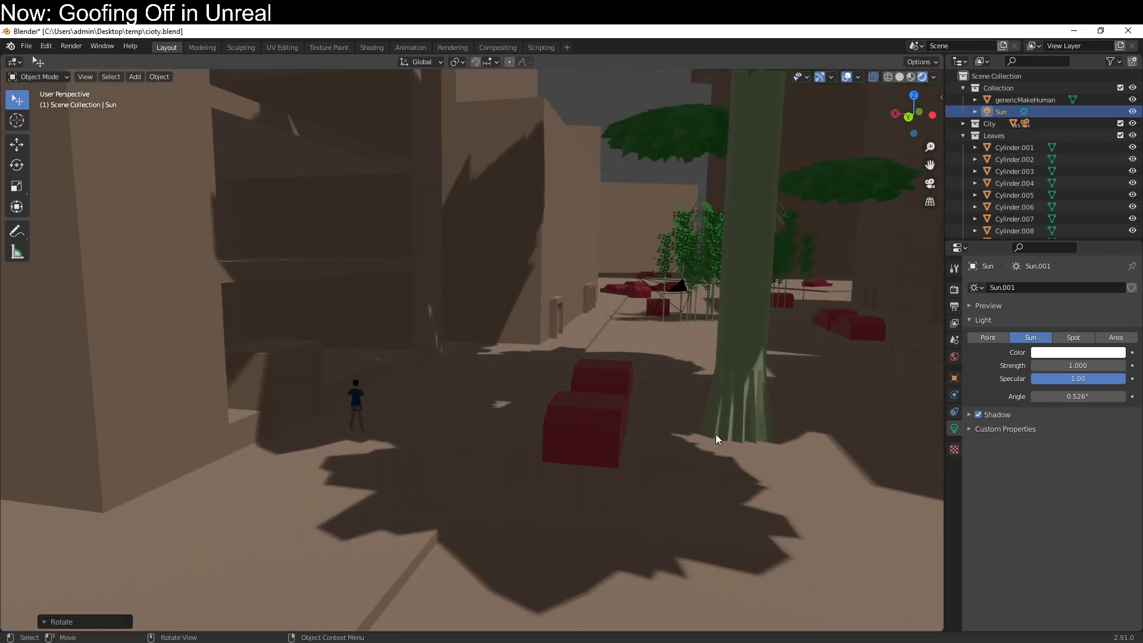
click(715, 434)
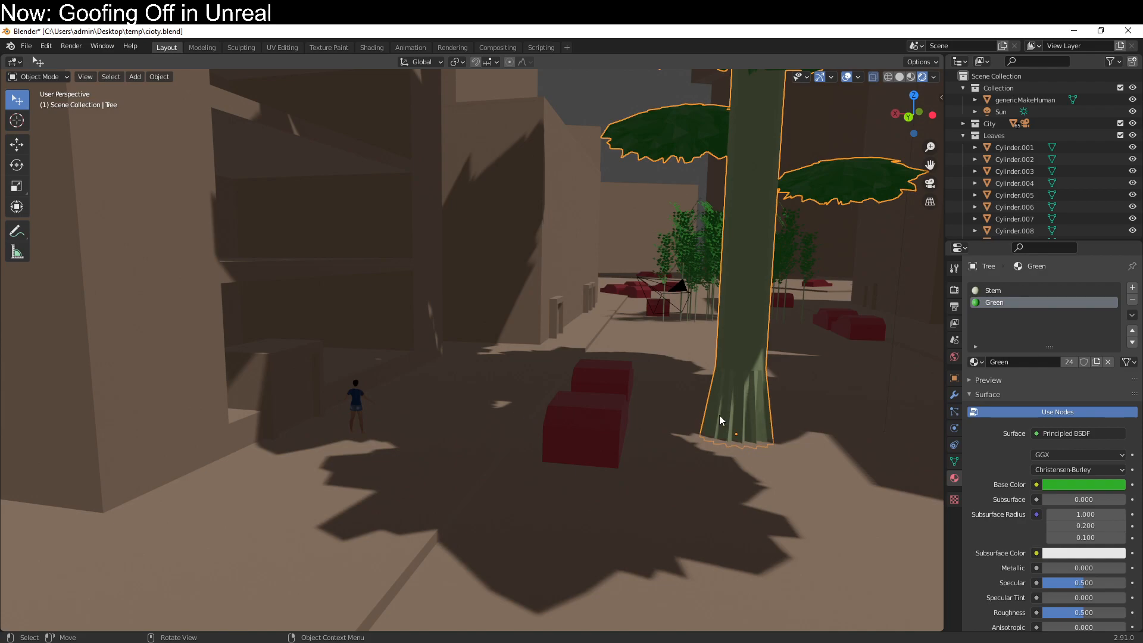
middle_drag(291, 418, 449, 541)
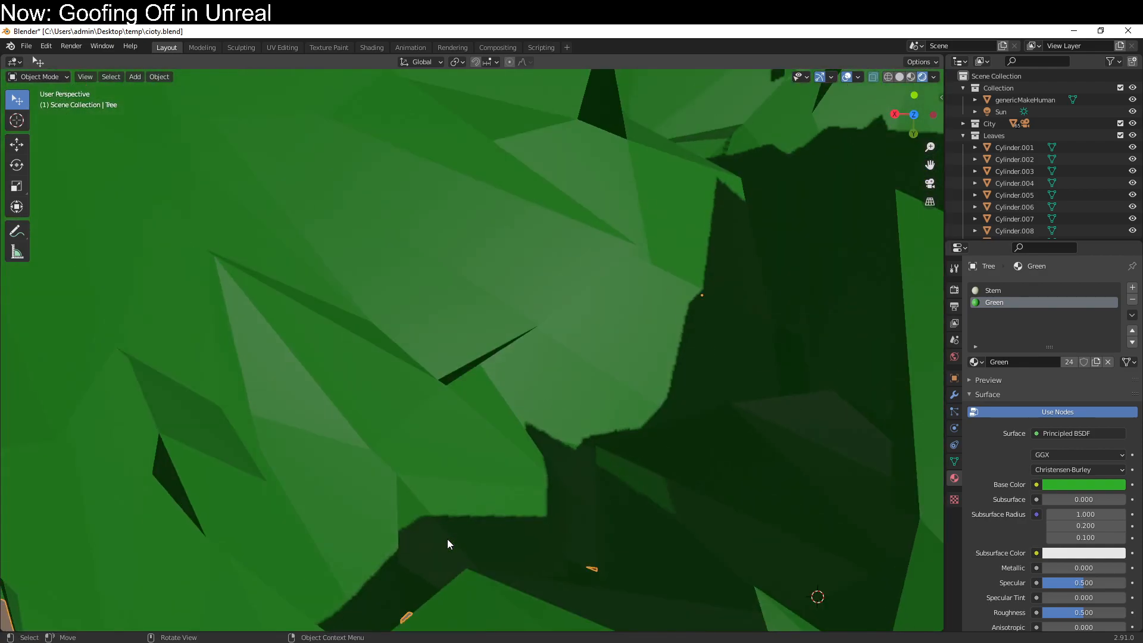
key(KP_7)
key(alt+z)
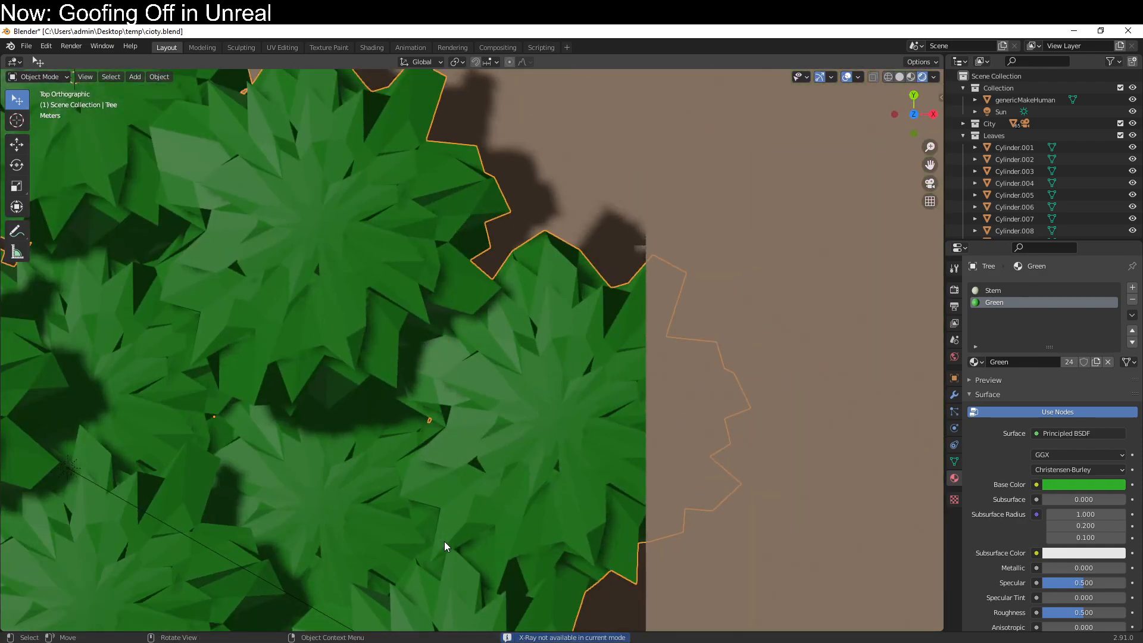
click(911, 77)
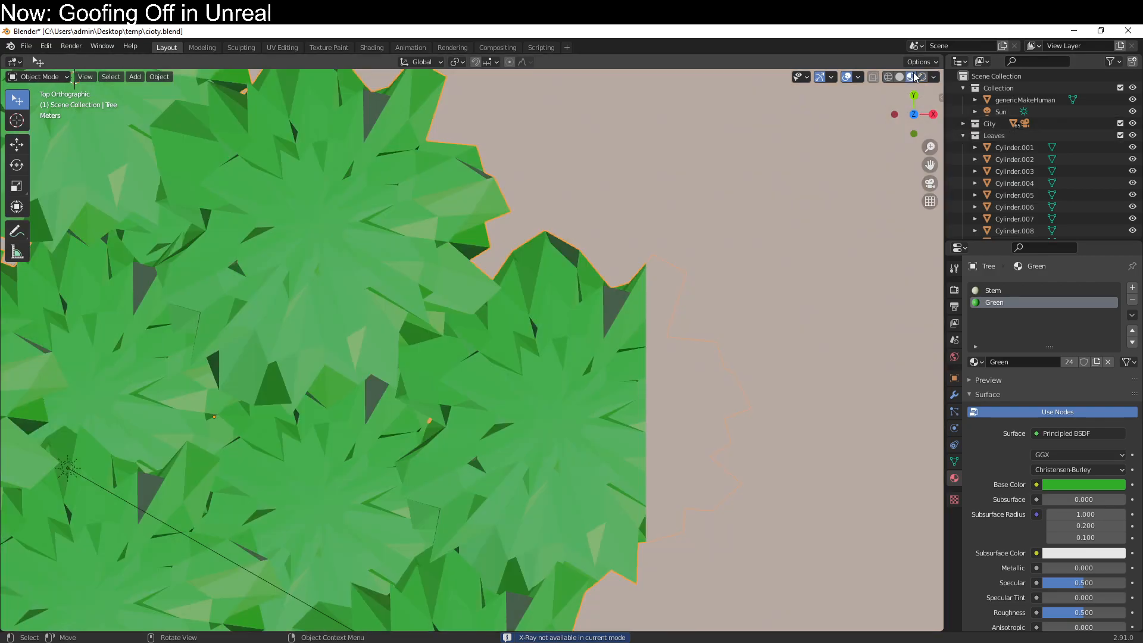
key(Tab)
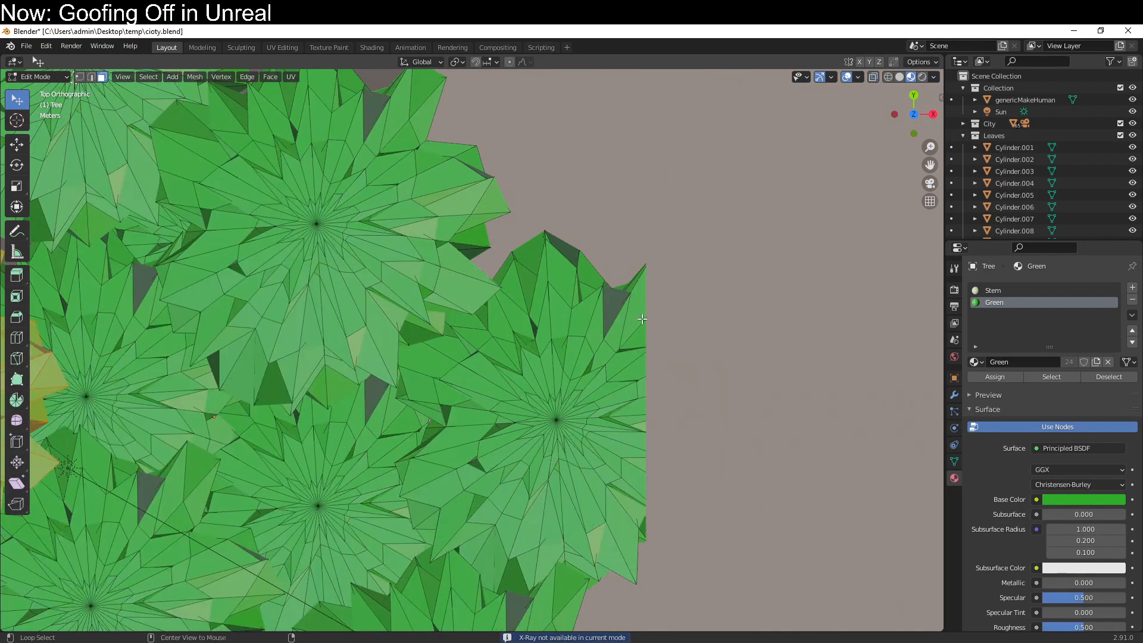
Turn on X-ray and examine the tree's mesh in the front, right, back and perspective views.
middle_drag(604, 340, 579, 255)
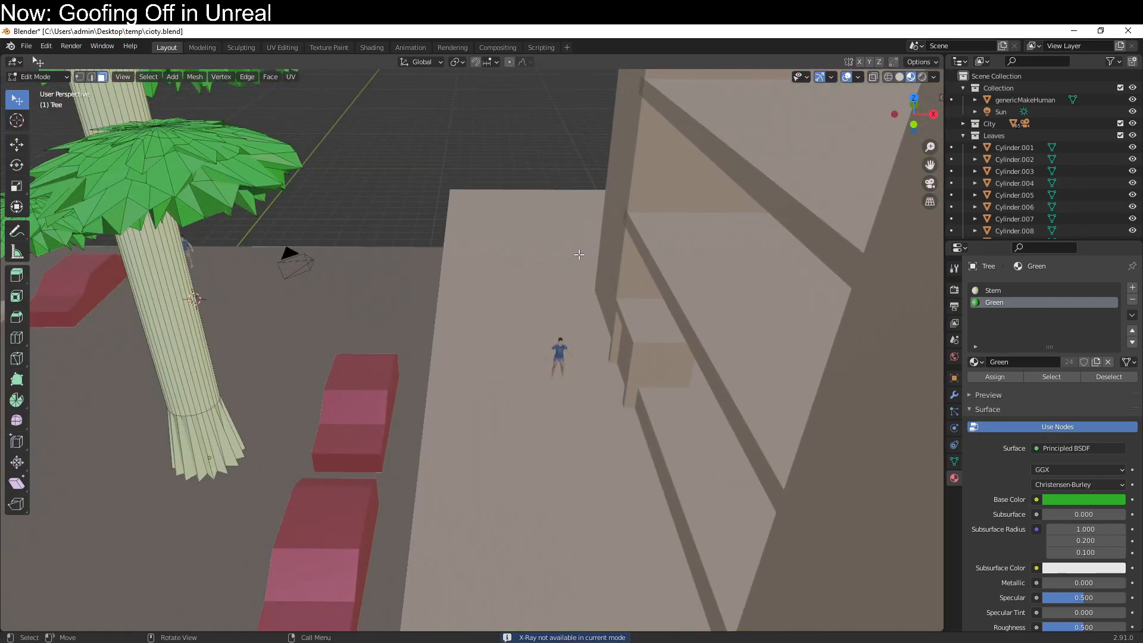
key(KP_1)
key(alt+z)
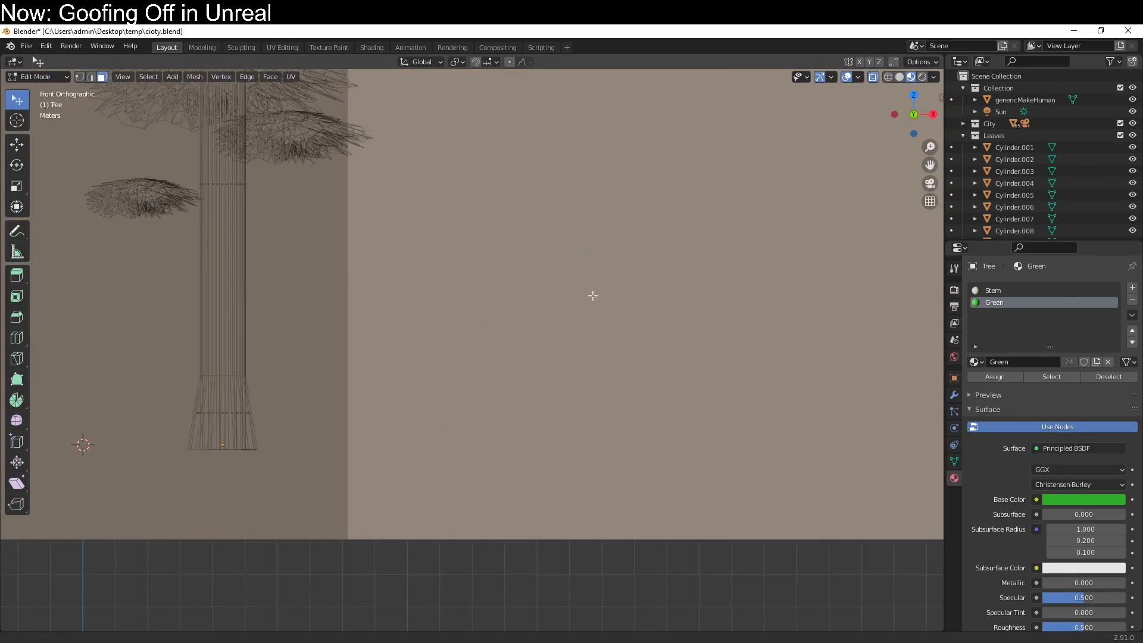
shift+middle_drag(578, 254, 1007, 263)
middle_drag(353, 381, 72, 377)
scroll(90, 368, up, 1)
key(KP_1)
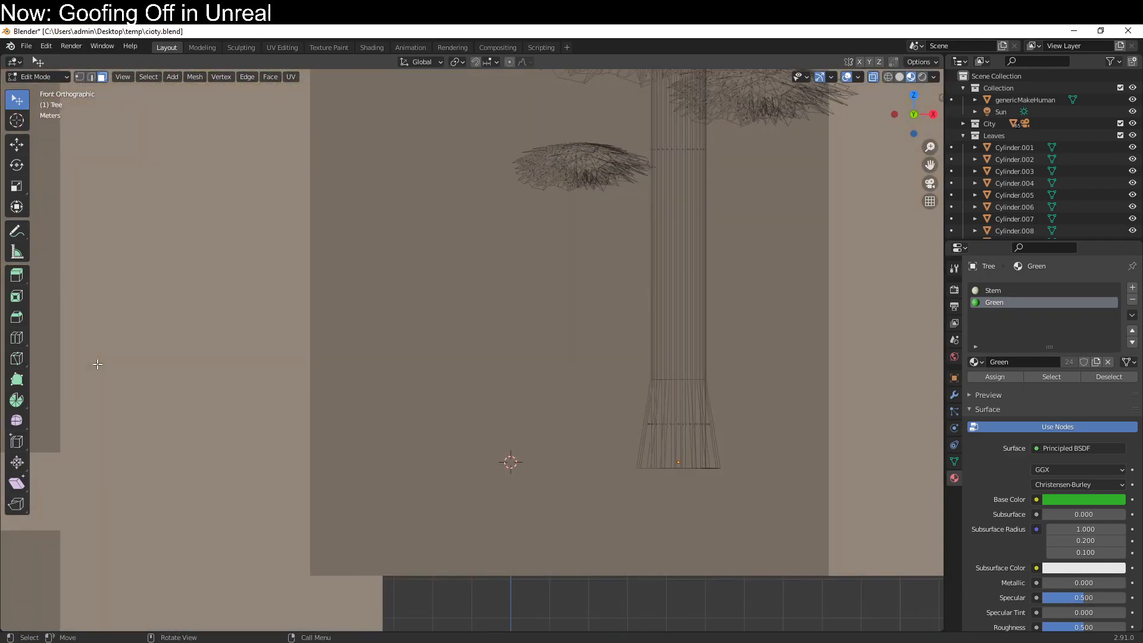
key(KP_3)
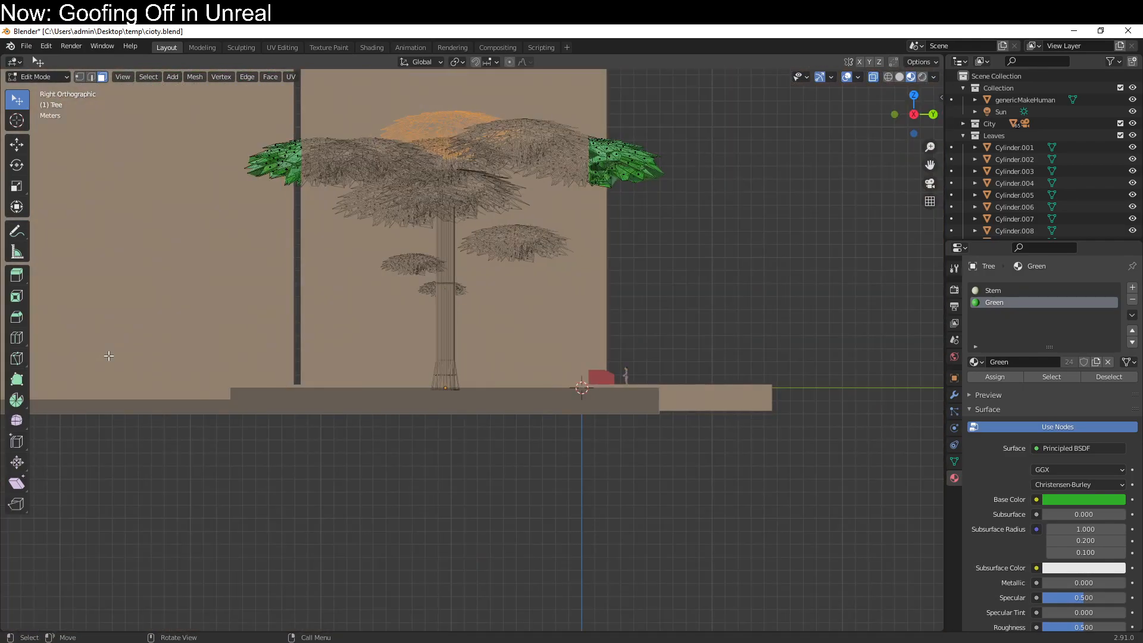
middle_drag(108, 356, 85, 365)
key(ctrl+KP_1)
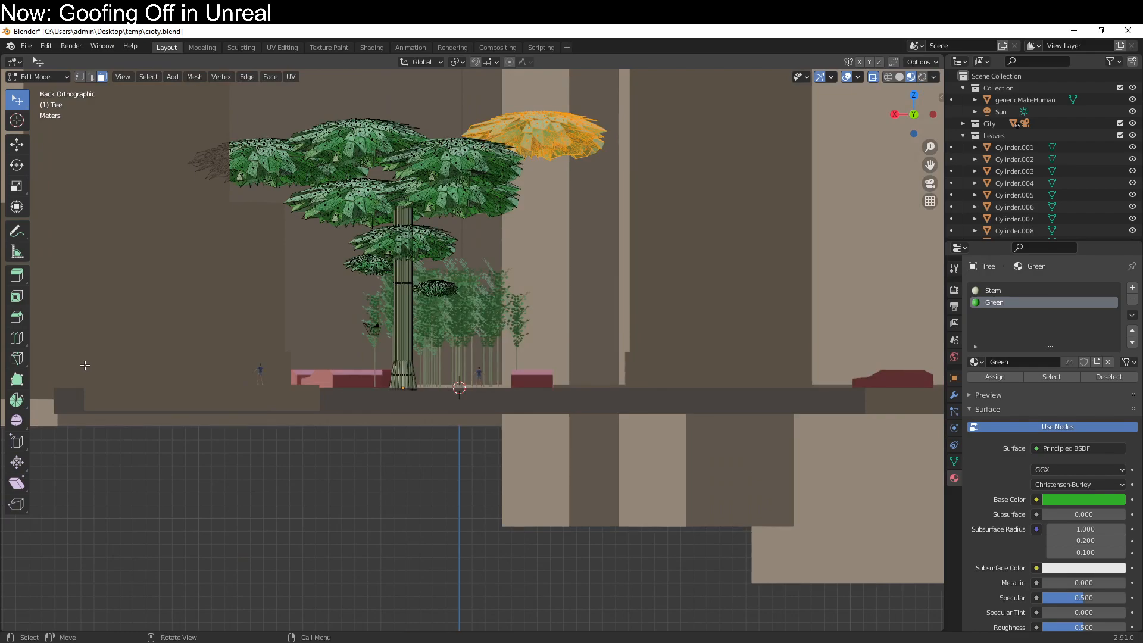
shift+middle_drag(132, 323, 245, 454)
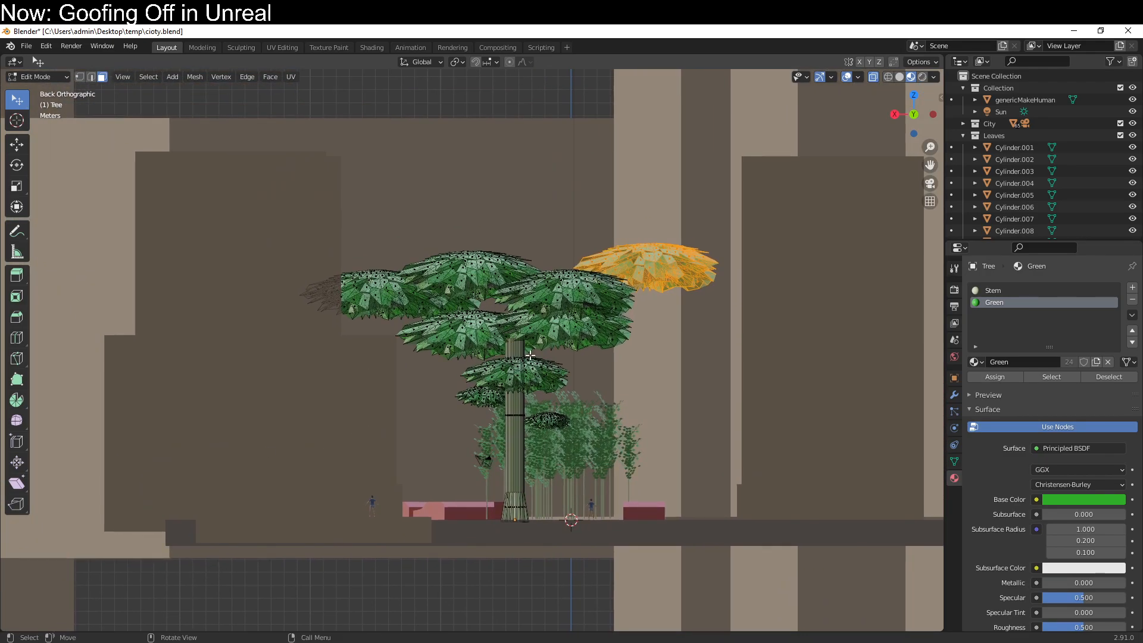
key(Tab)
mouse_move(552, 338)
middle_down()
mouse_move(568, 344)
mouse_move(550, 341)
middle_up()
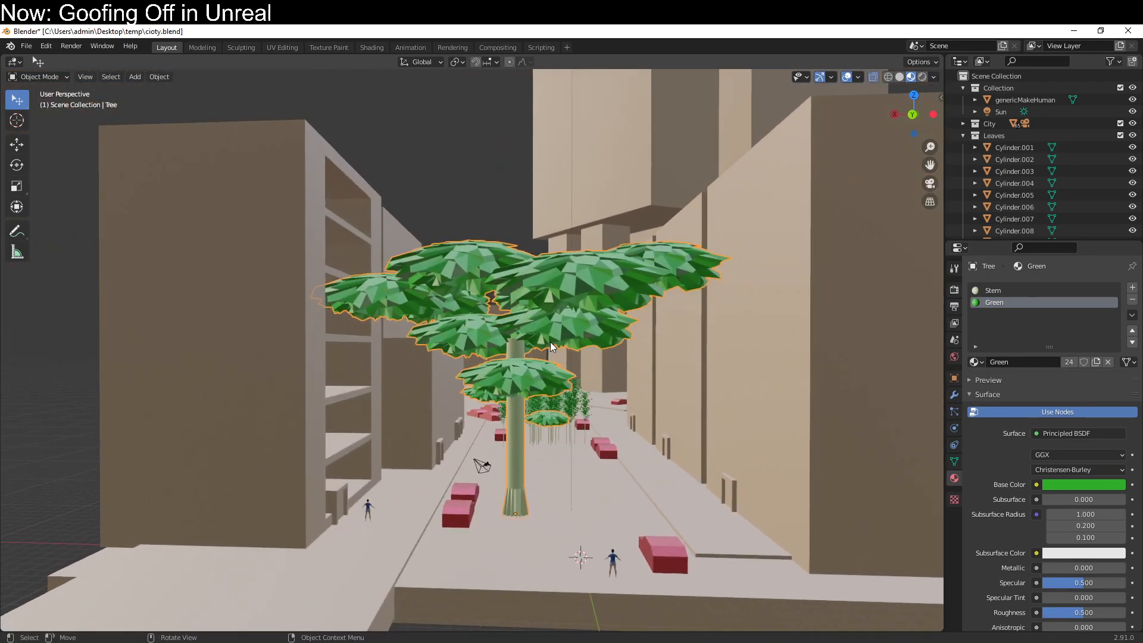
key(Tab)
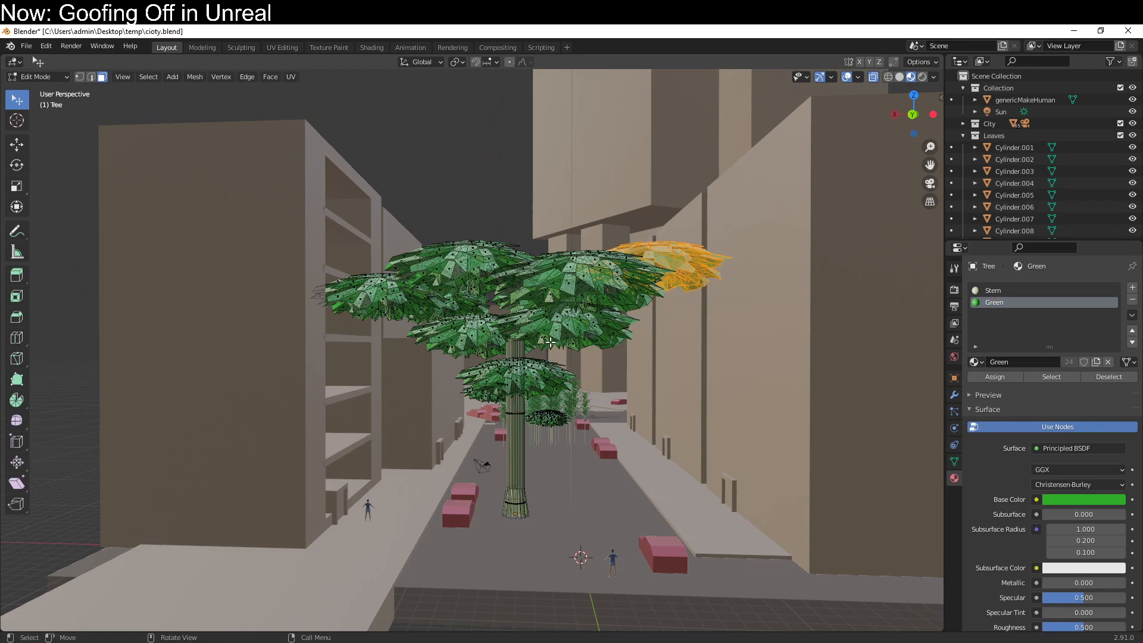
Check the tree from the back and at street level, and switch the viewport to Rendered shading.
key(KP_3)
key(ctrl+KP_1)
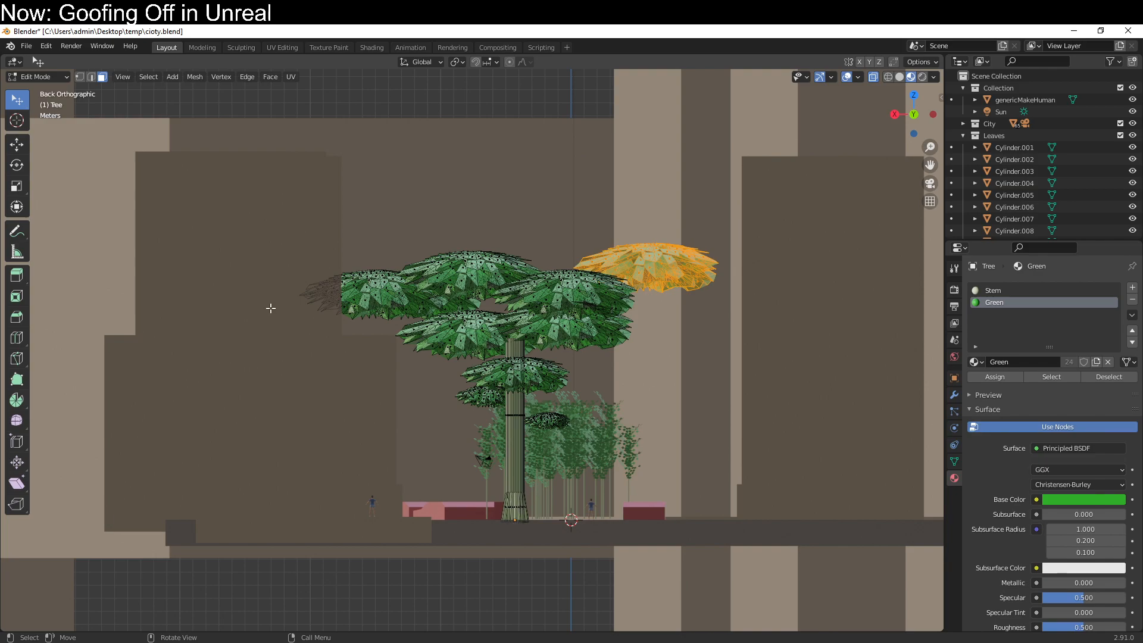
shift+middle_drag(420, 428, 437, 322)
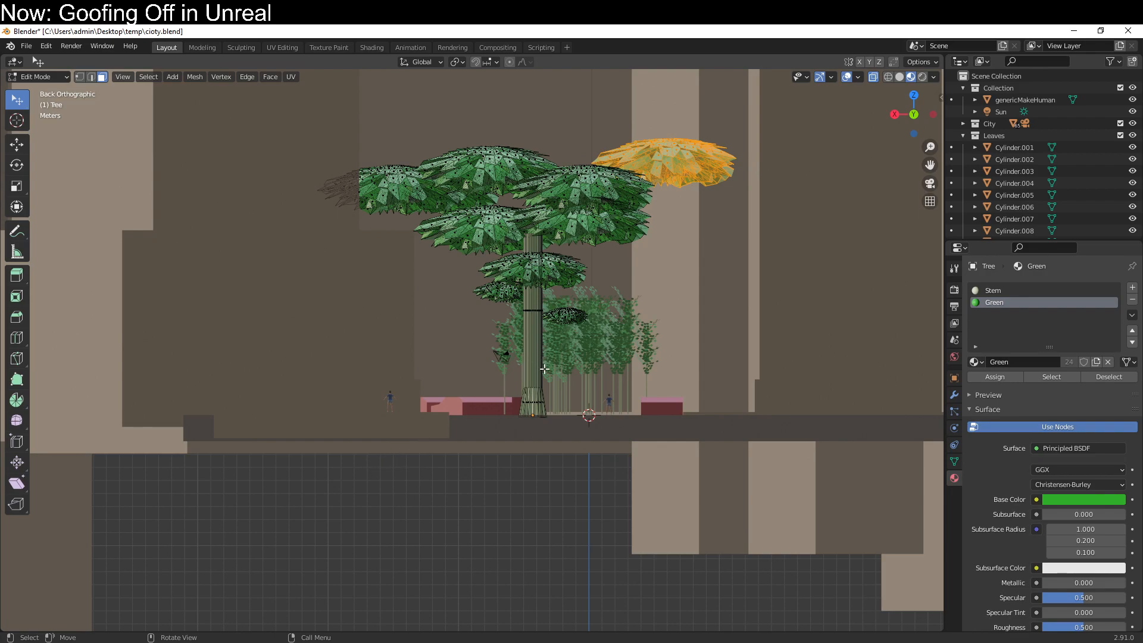
key(Tab)
middle_drag(544, 369, 537, 458)
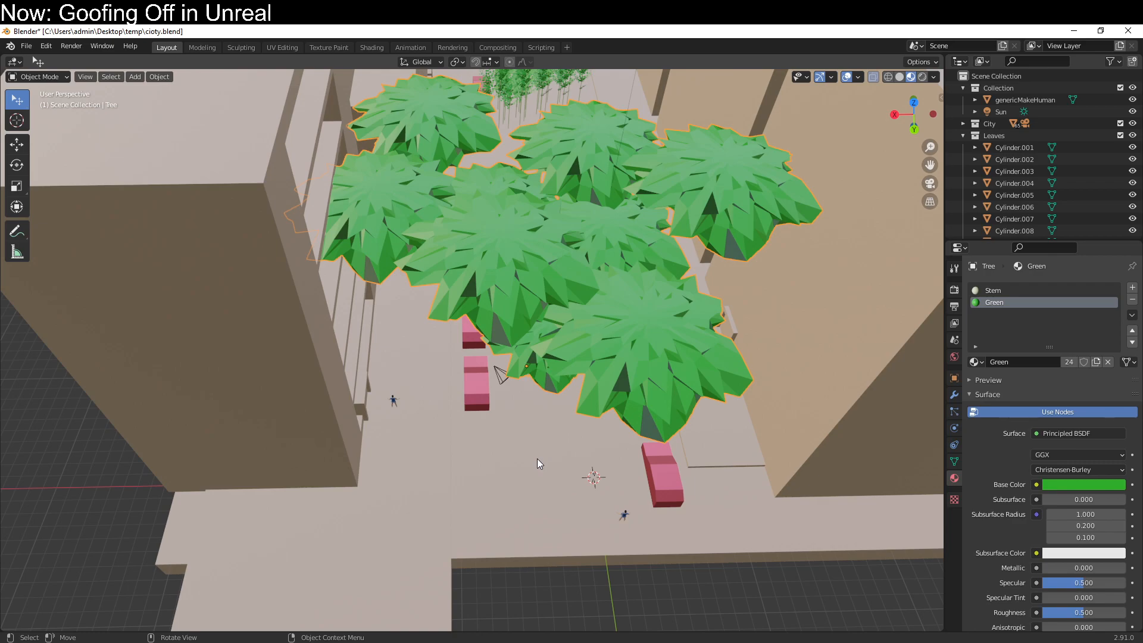
middle_drag(537, 459, 530, 401)
scroll(532, 400, up, 3)
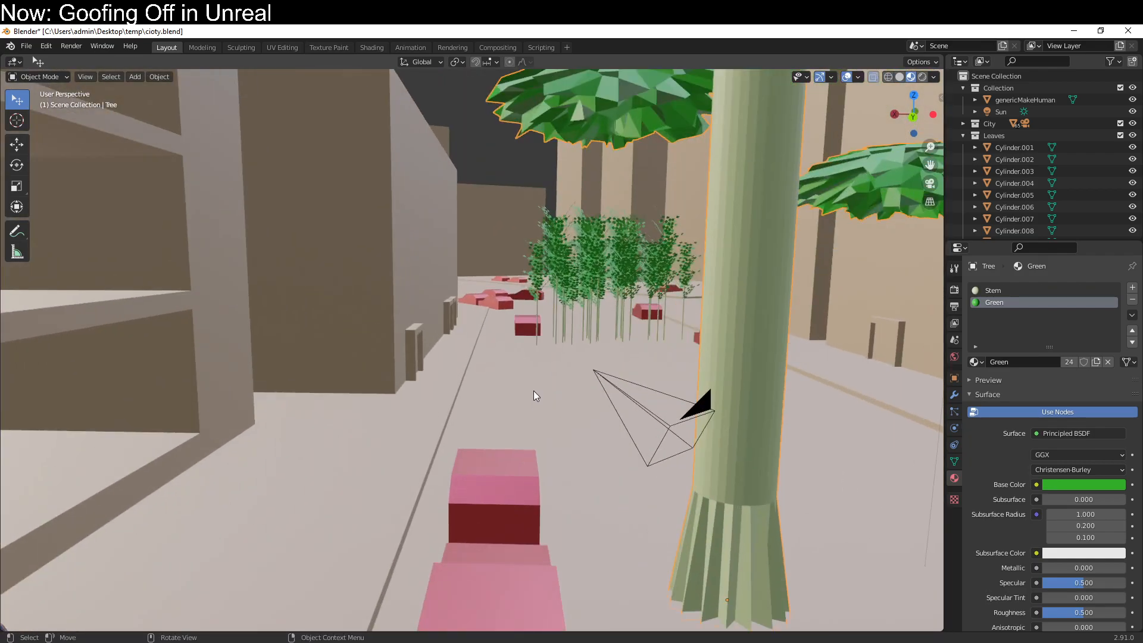
click(922, 77)
middle_drag(383, 457, 349, 466)
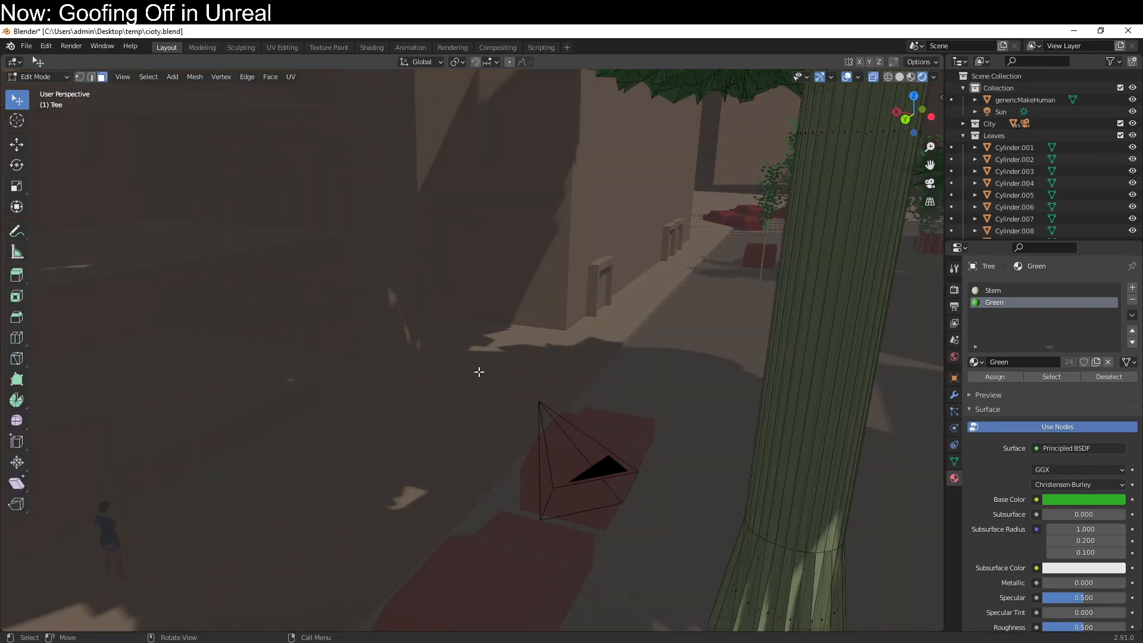
Return to Object Mode and walk through the street around the tree to examine its trunk, canopy and cast shadows.
key(shift+grave)
key(Tab)
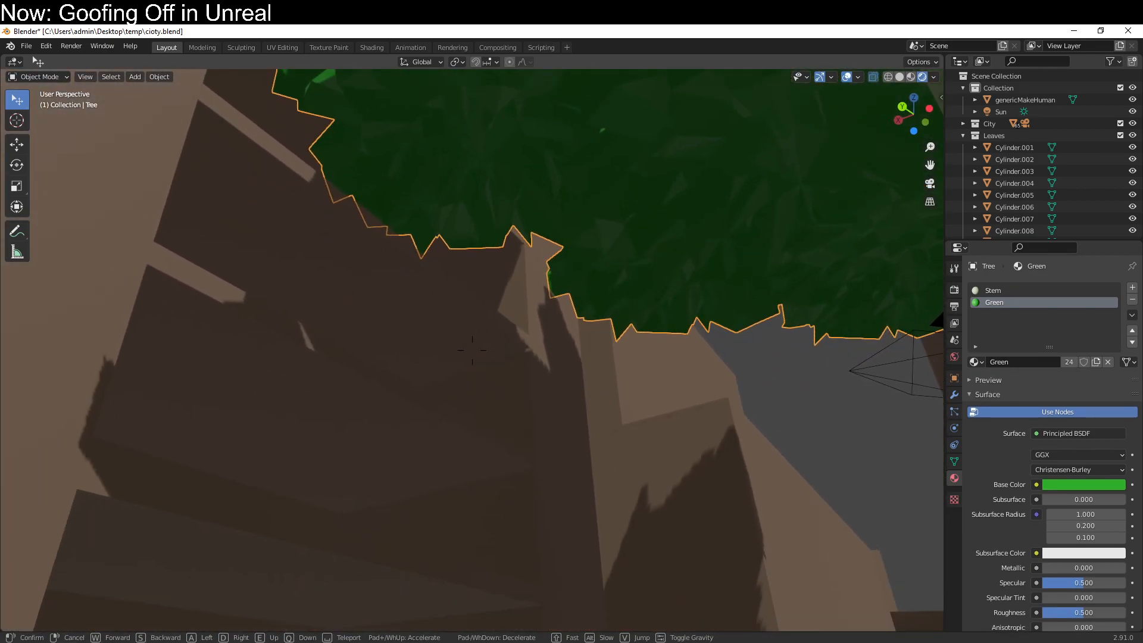
key(w)
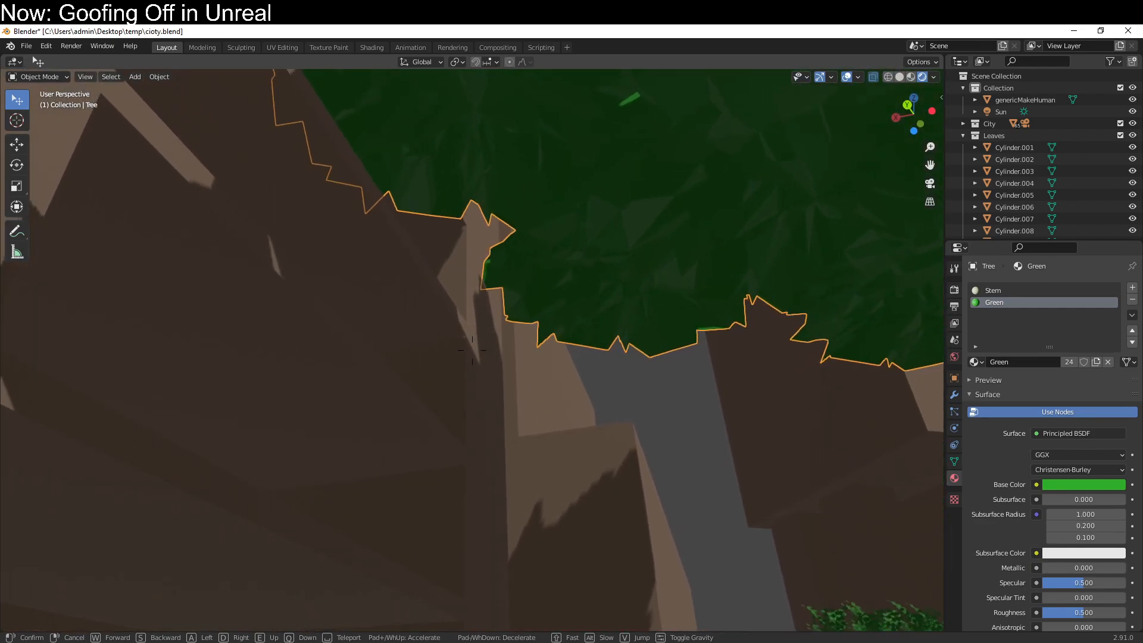
key(w)
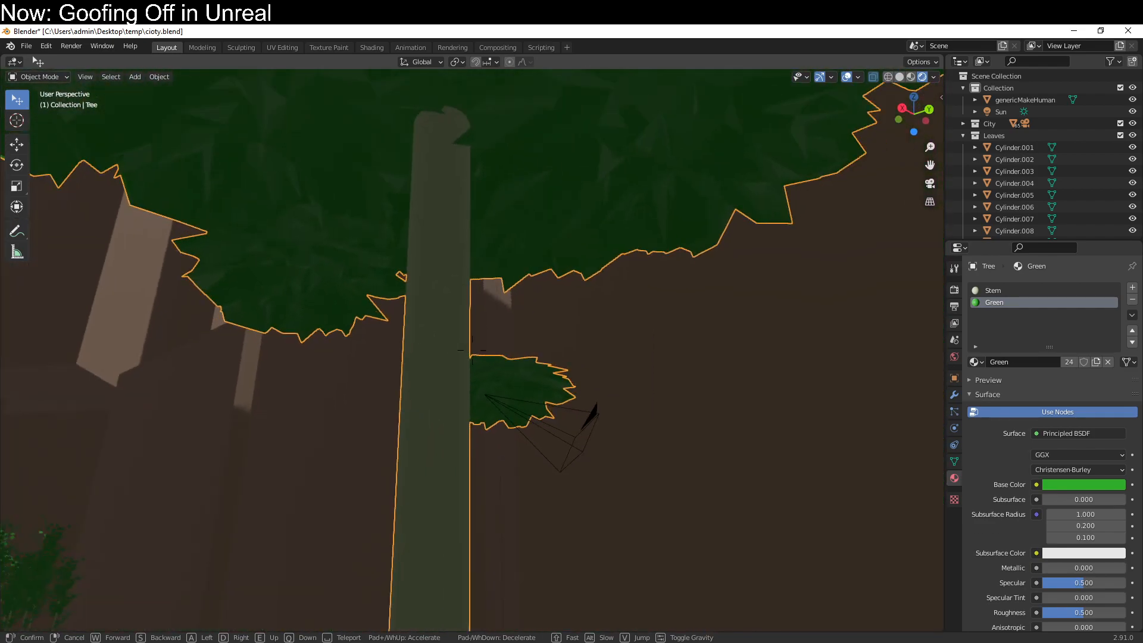
key(w)
key(d)
key(d)
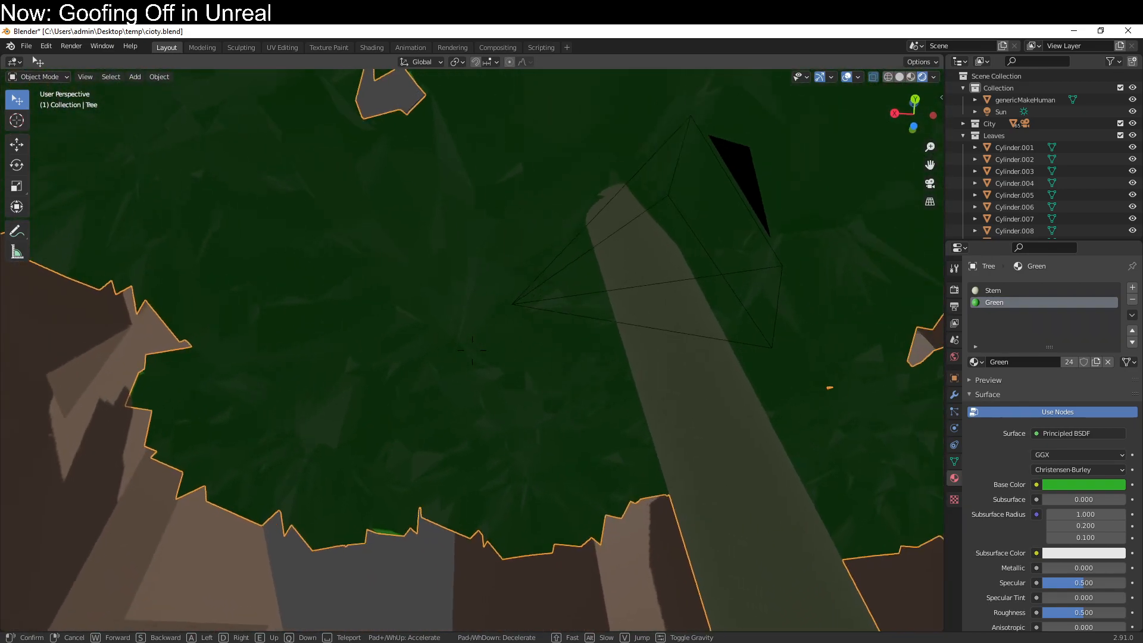
key(d)
key(w)
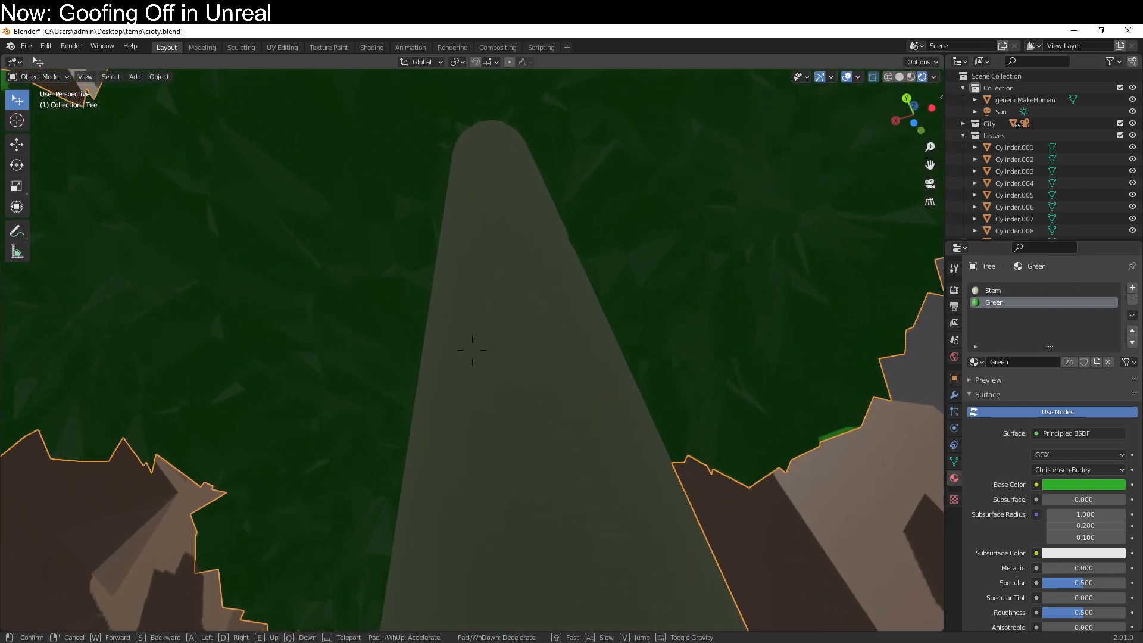
key(d)
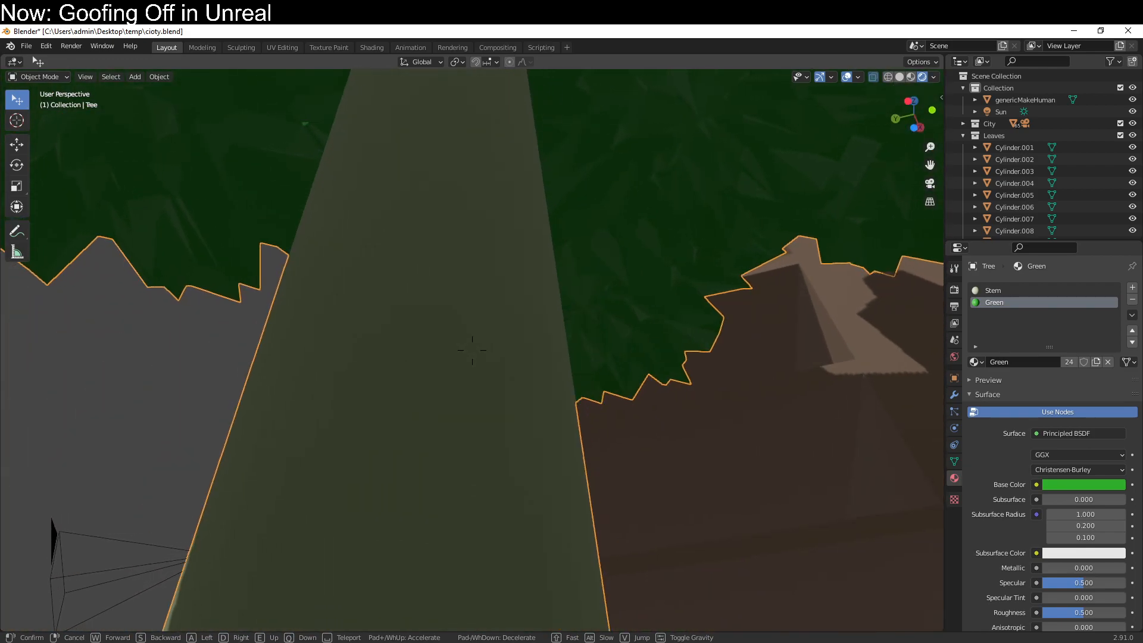
key(d)
key(a)
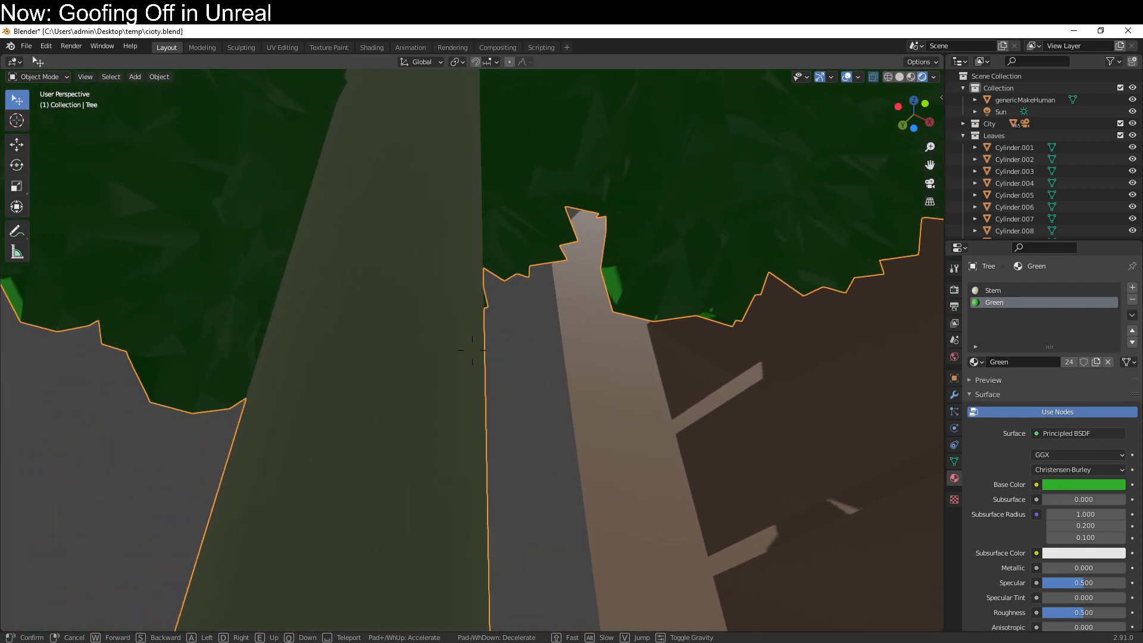
key(w)
key(a)
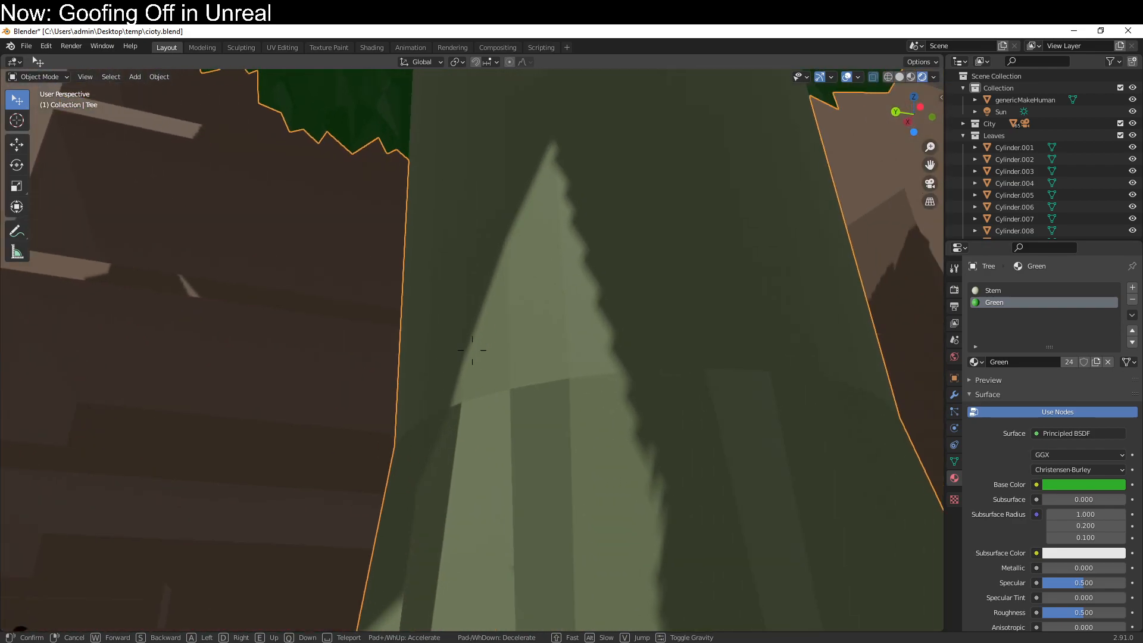
key(d)
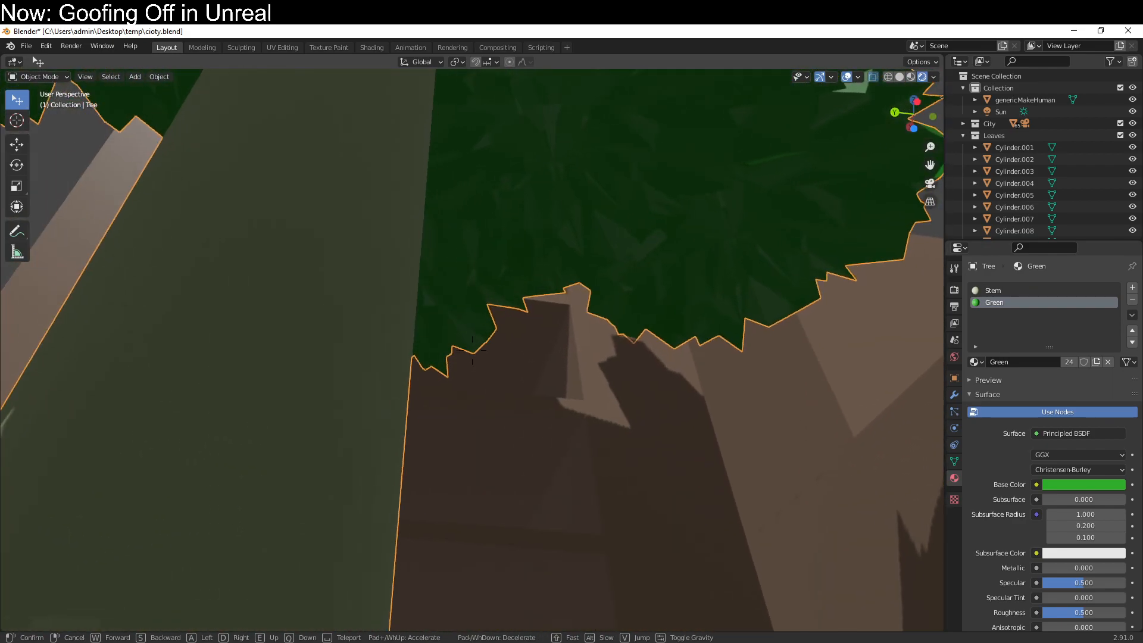
right_click(473, 350)
Set the Roughness of the tree's Green and Stem materials to 1.000.
scroll(627, 279, down, 3)
scroll(629, 283, down, 3)
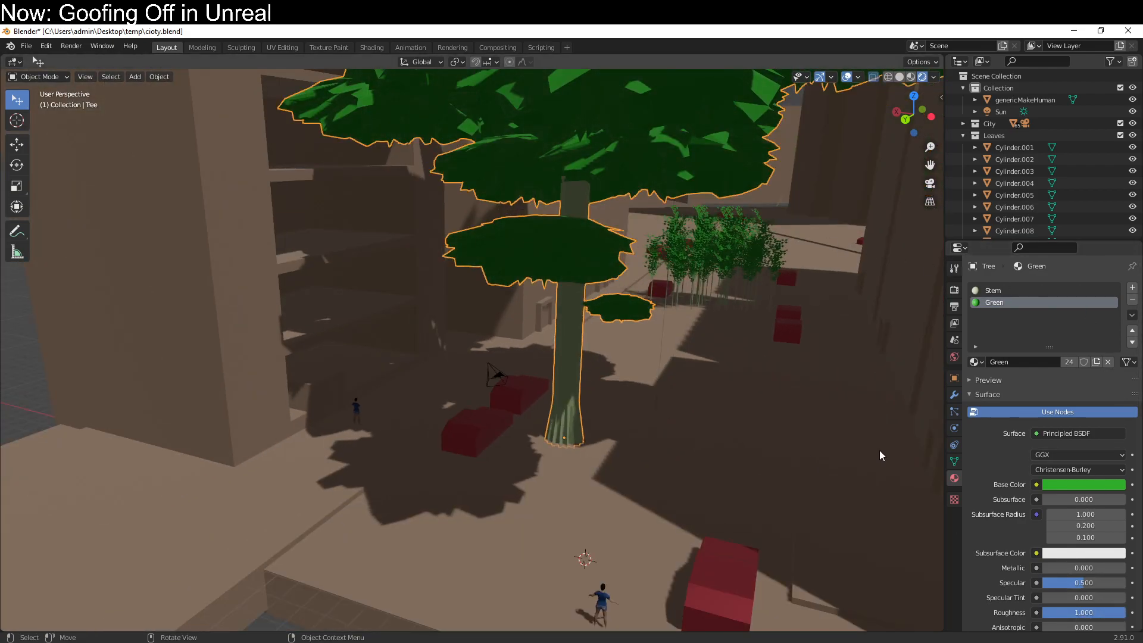
click(1006, 291)
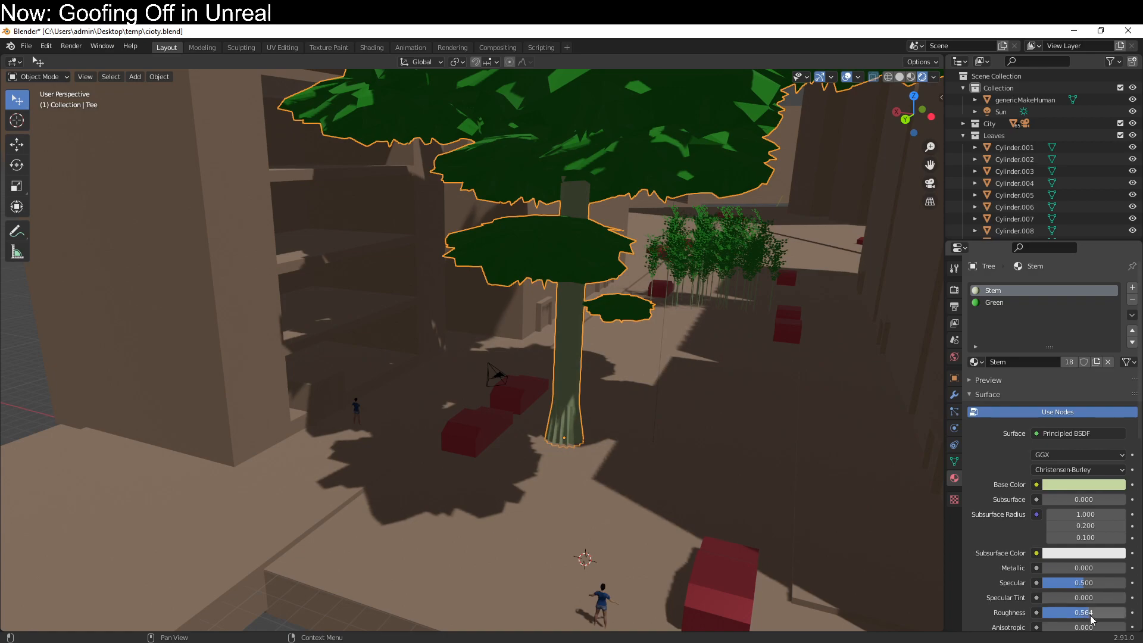
scroll(704, 295, down, 6)
Make a linked duplicate of the large tree and place it about 27 m further along the street in top view.
click(509, 355)
click(501, 284)
middle_drag(503, 277, 583, 317)
key(KP_7)
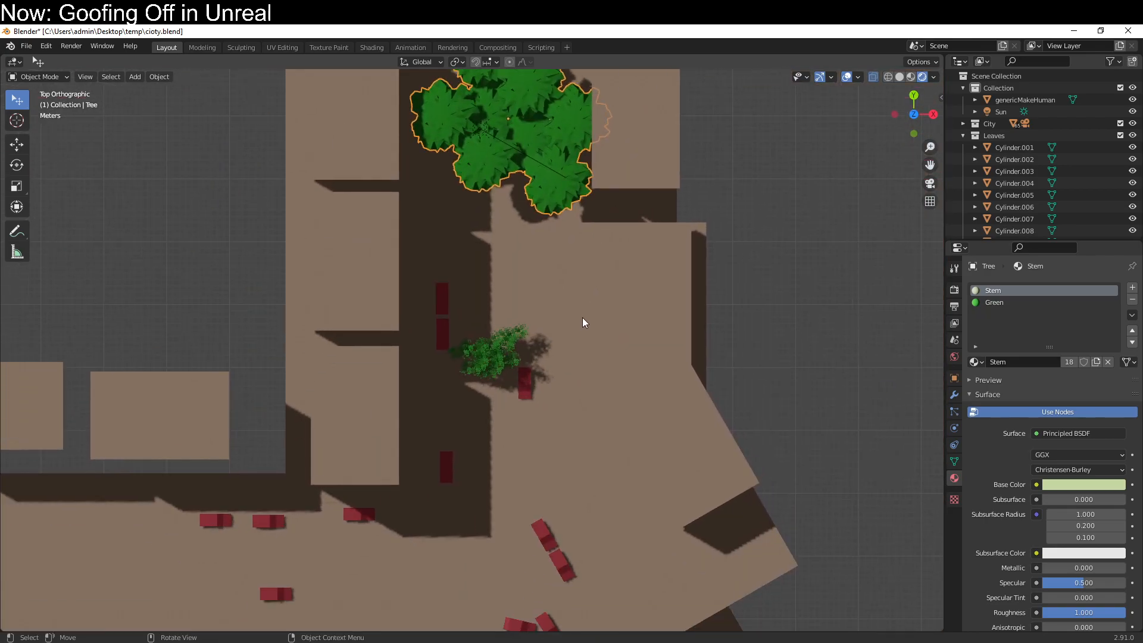
key(shift+d)
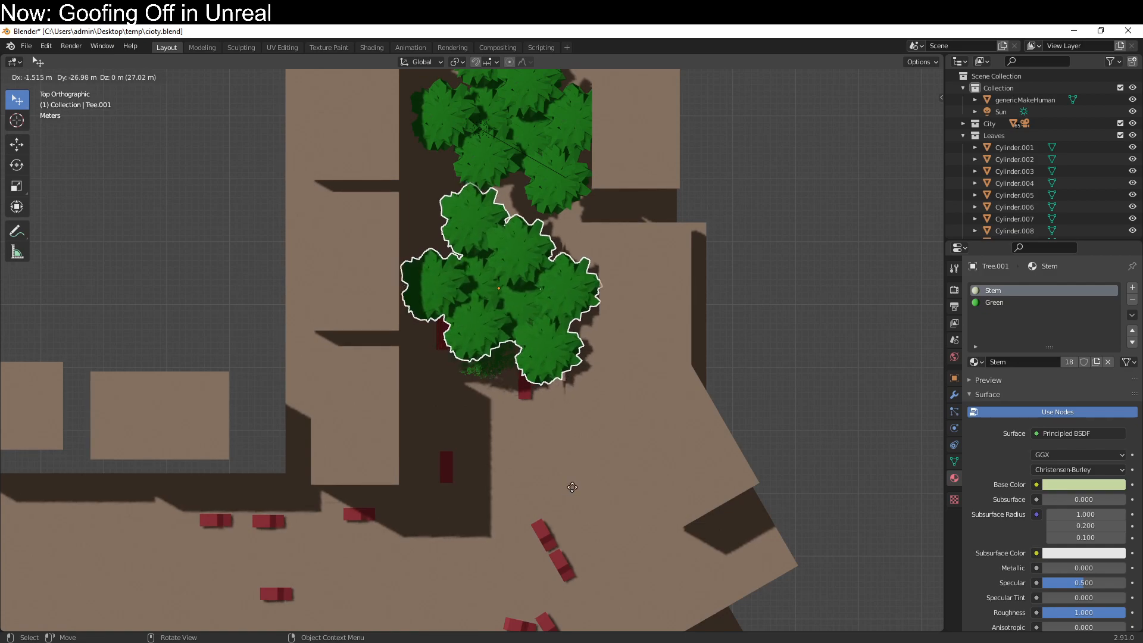
click(570, 487)
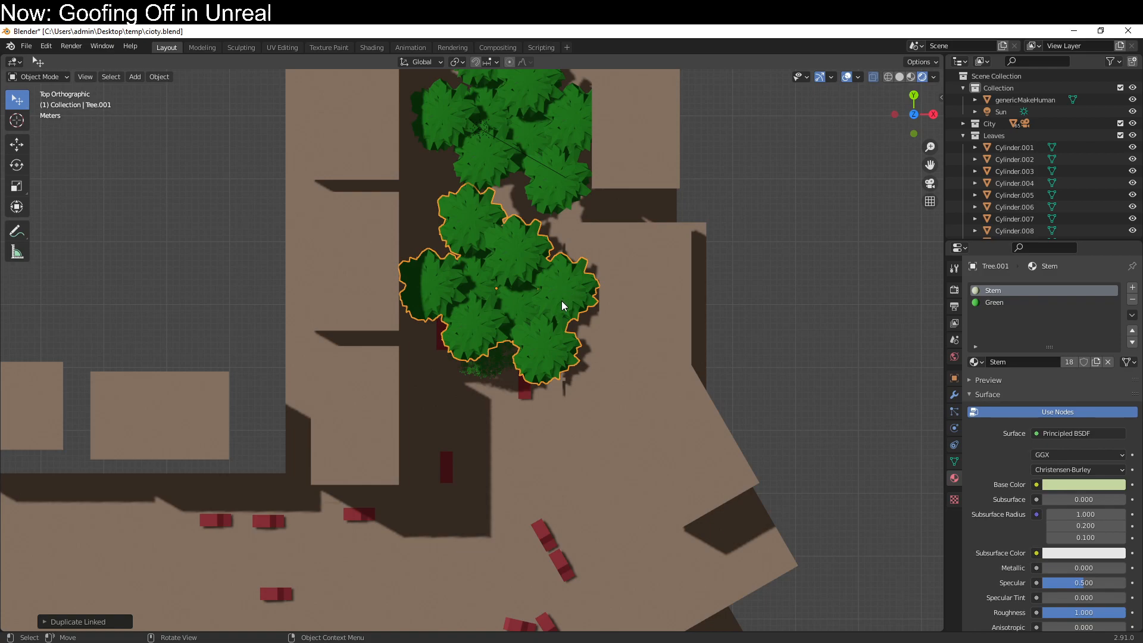
Rotate the copied tree about 144° around the vertical axis and adjust its position between the buildings.
shift+middle_drag(565, 390, 634, 314)
key(r)
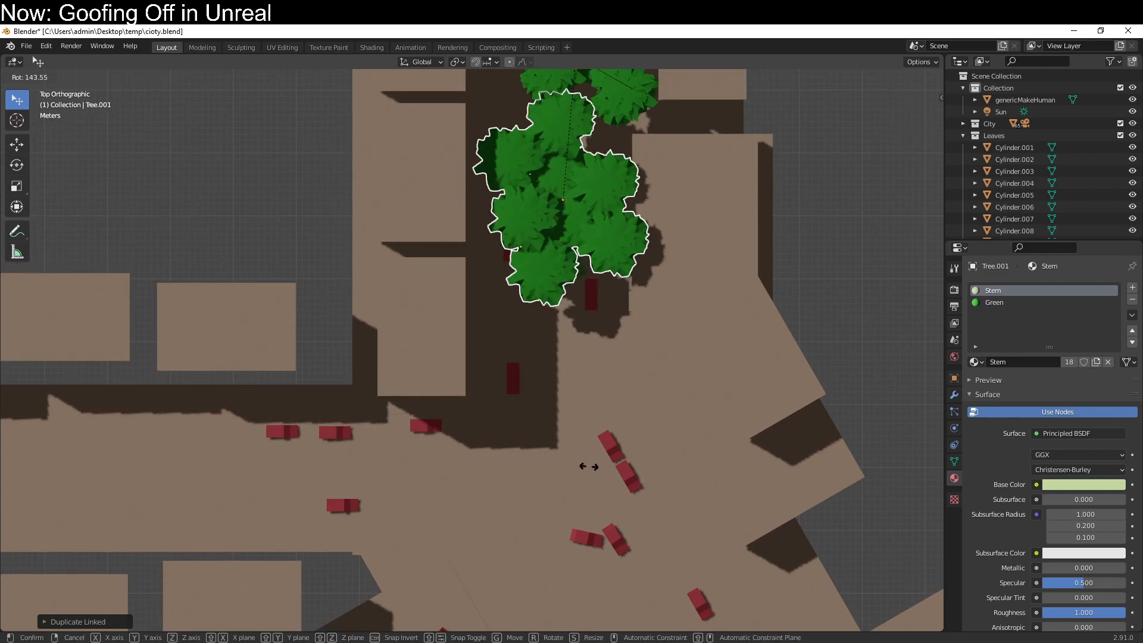
click(589, 466)
middle_drag(588, 466, 435, 568)
scroll(278, 604, down, 1)
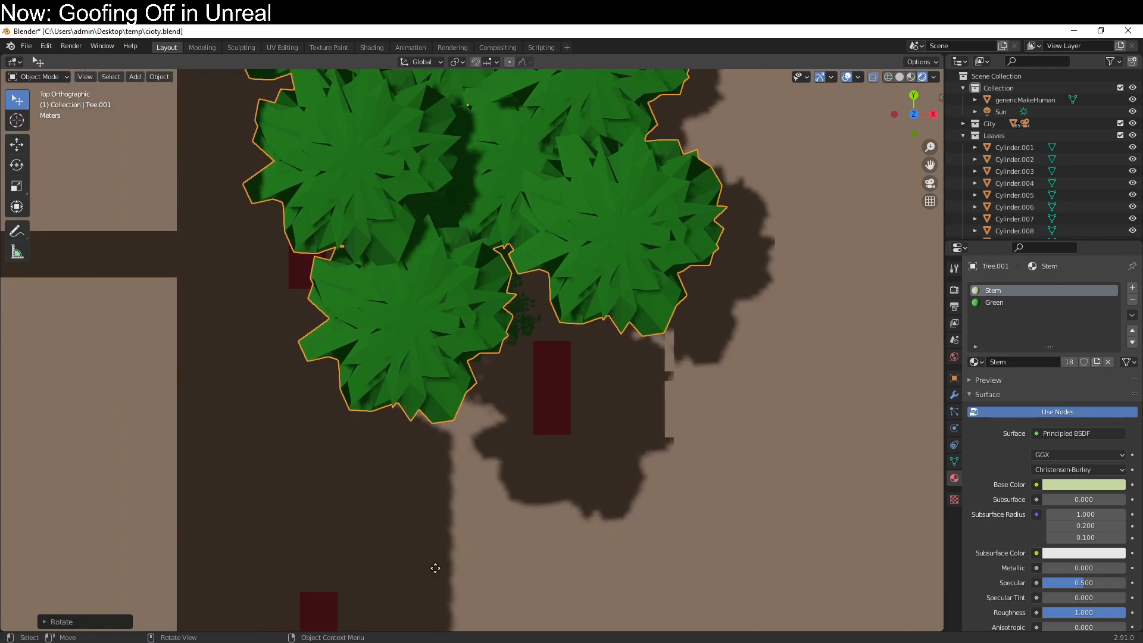
key(g)
click(436, 173)
middle_drag(439, 174, 740, 437)
middle_drag(468, 554, 522, 547)
scroll(420, 451, down, 3)
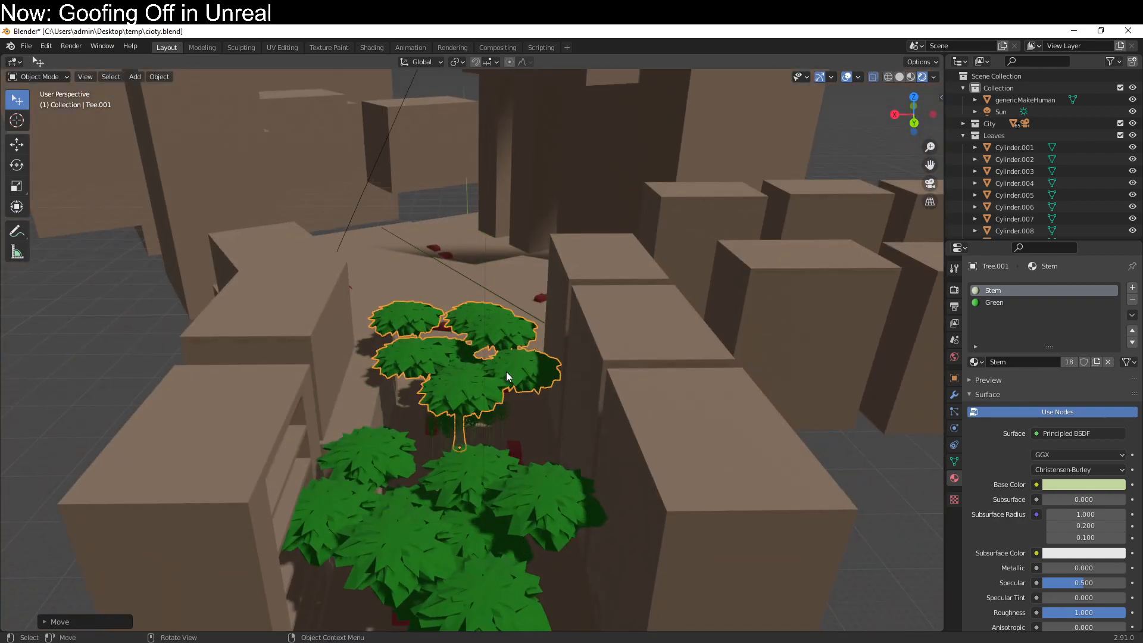
Make a linked duplicate of the rotated tree and place it at the street junction near the parked cars.
key(KP_7)
key(shift+d)
click(380, 607)
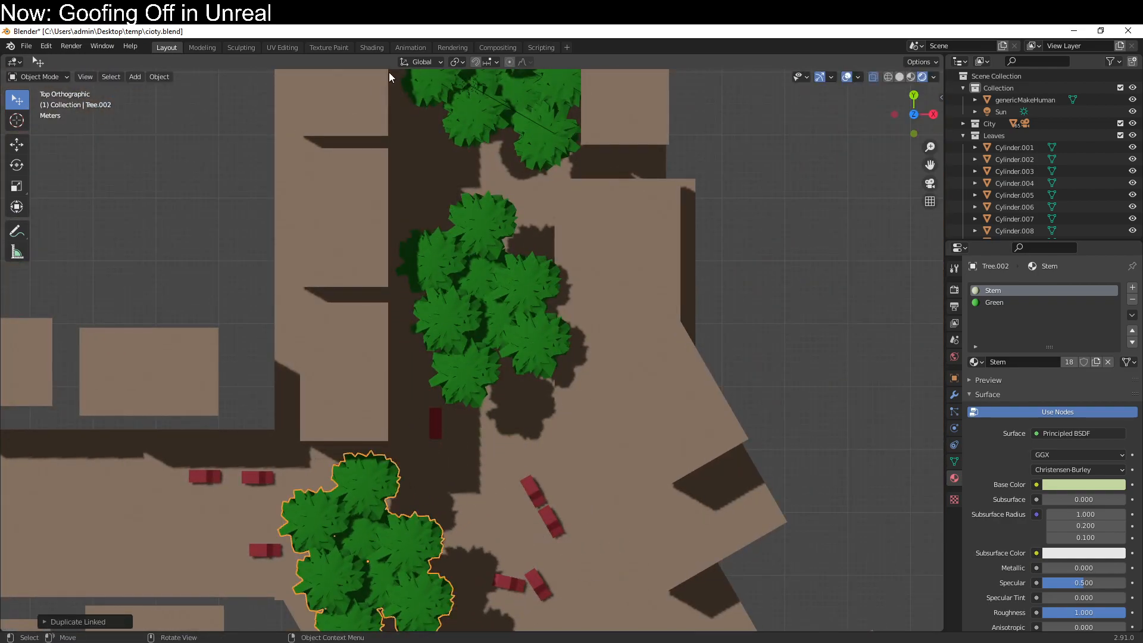
Move the third tree across the junction beside the diagonally parked car and rotate it around the vertical axis.
shift+middle_drag(544, 375, 447, 108)
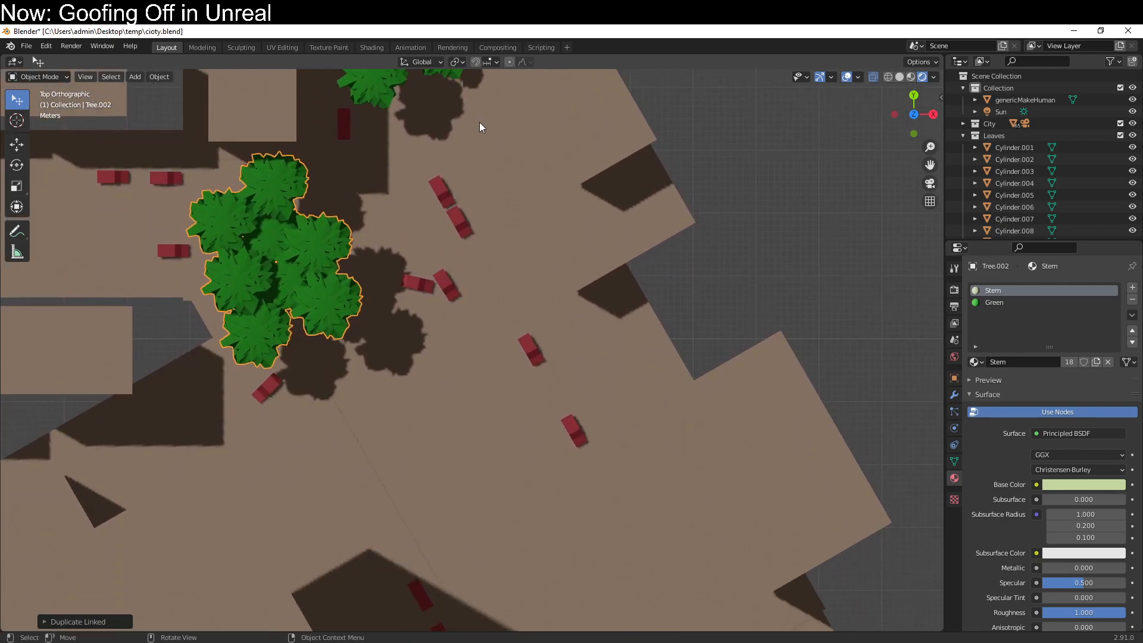
key(g)
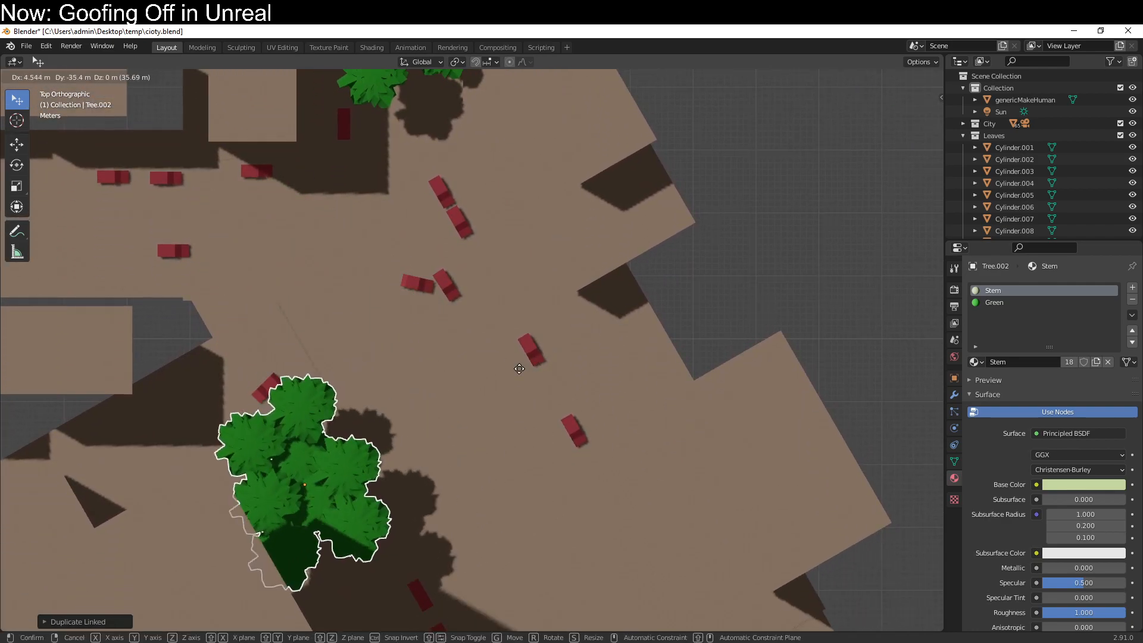
click(546, 353)
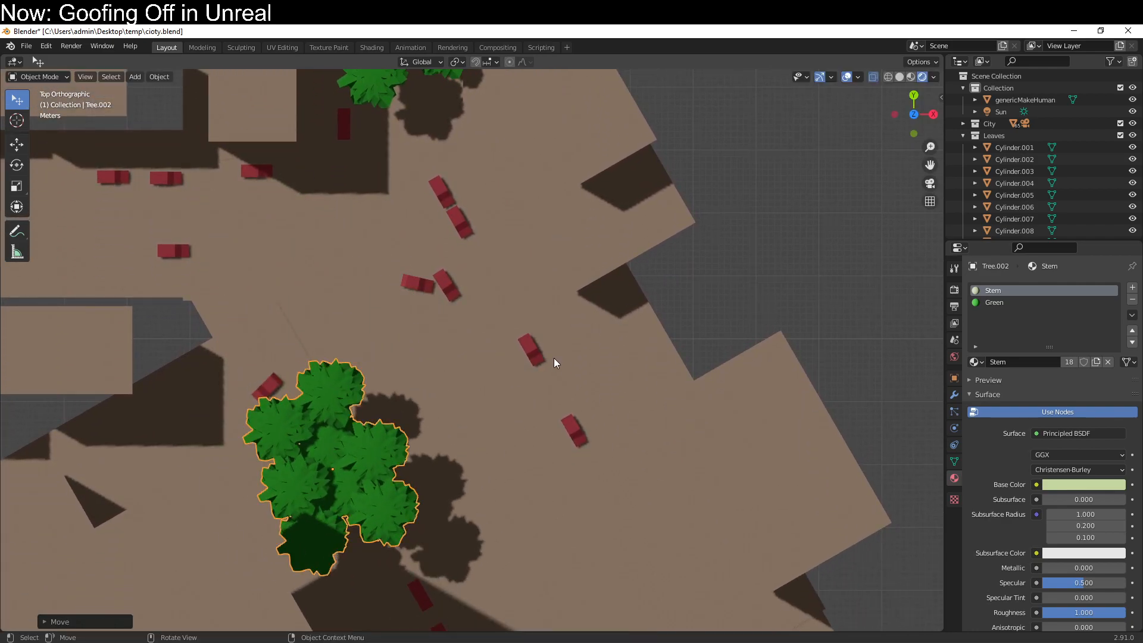
key(r)
click(519, 512)
Inspect the large trees, facades and parked cars at street level by walking through the street in the rendered view.
scroll(505, 429, up, 3)
shift+middle_drag(464, 213, 595, 593)
scroll(545, 513, up, 13)
key(shift+grave)
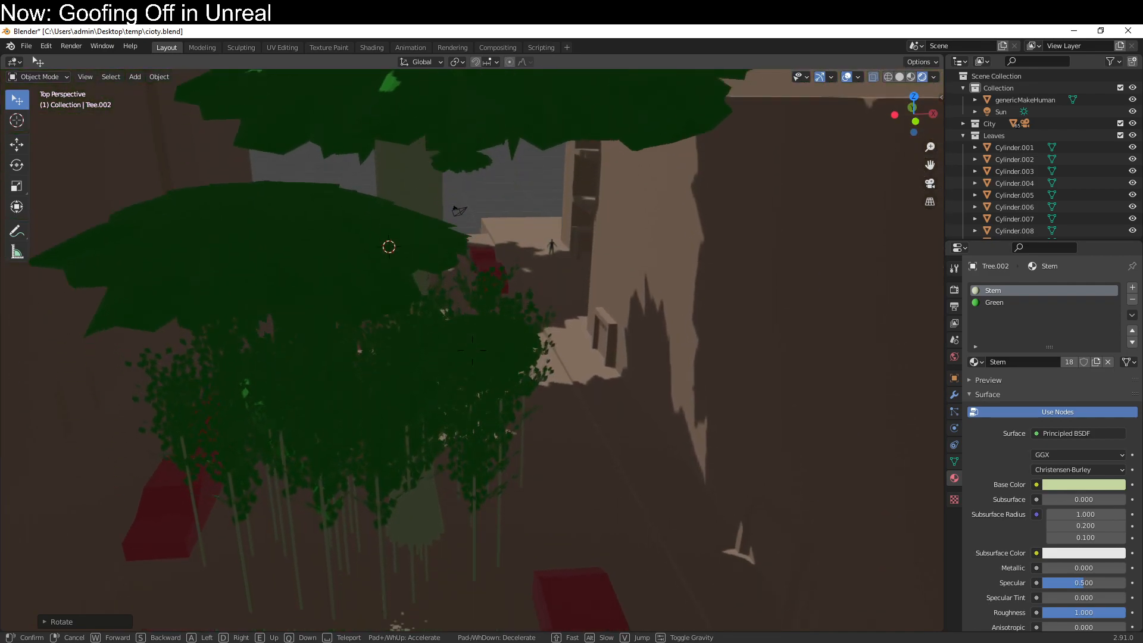
key(w)
key(w)
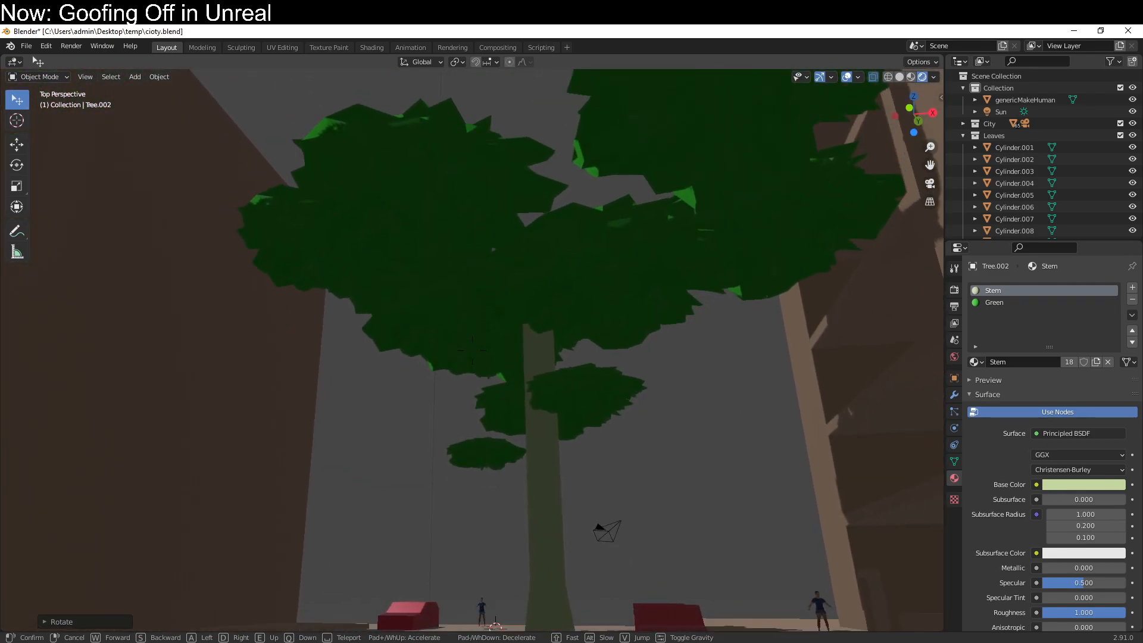
key(w)
key(w)
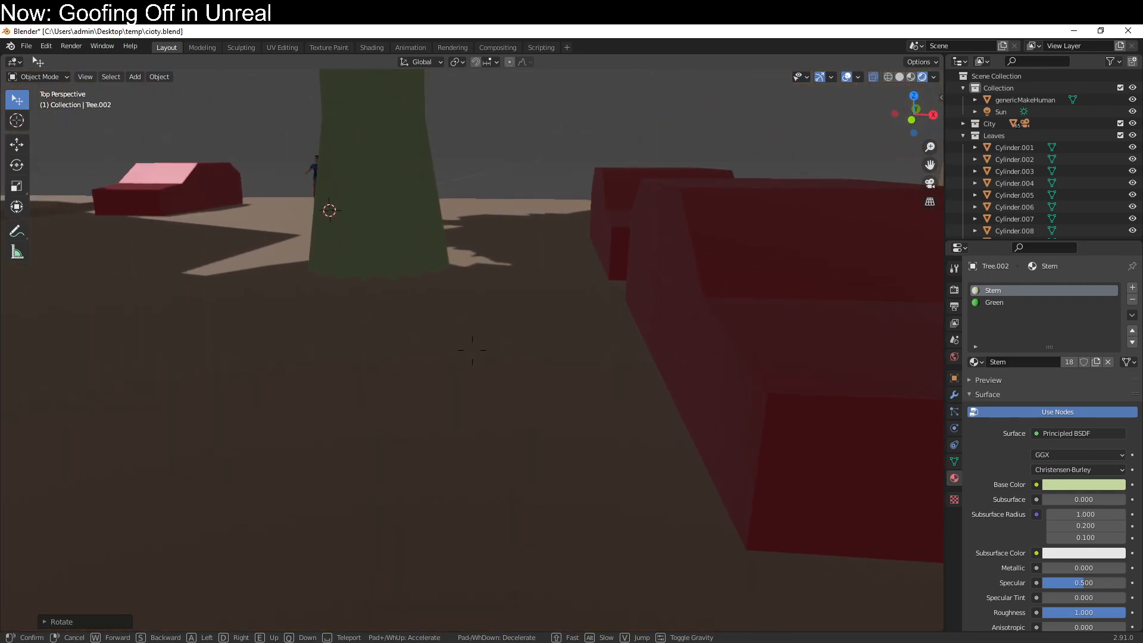
key(w)
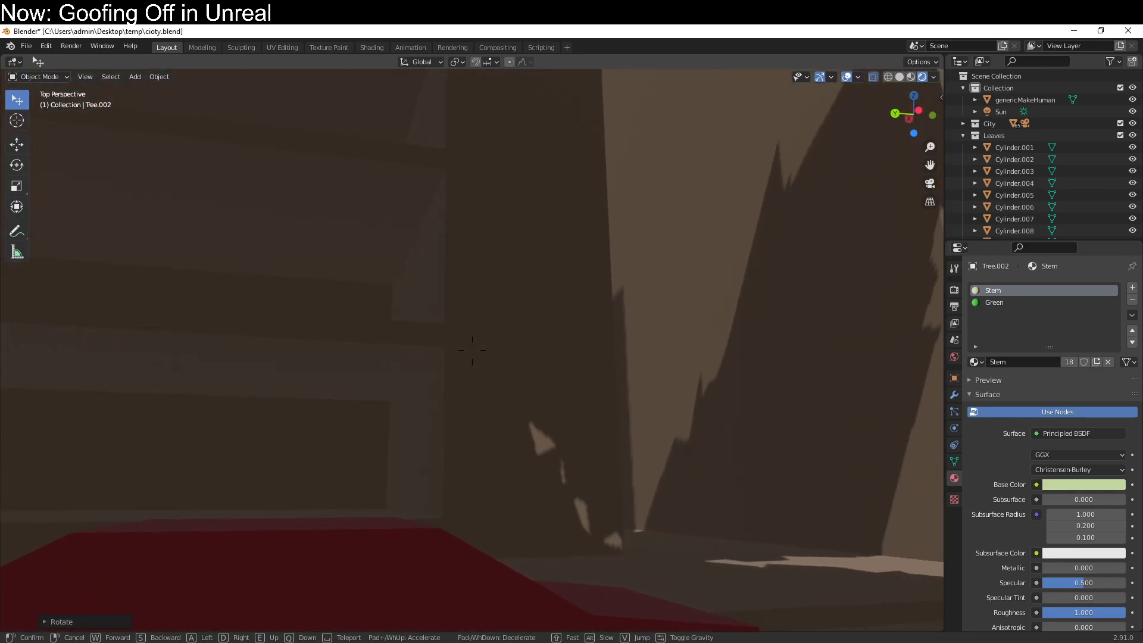
key(w)
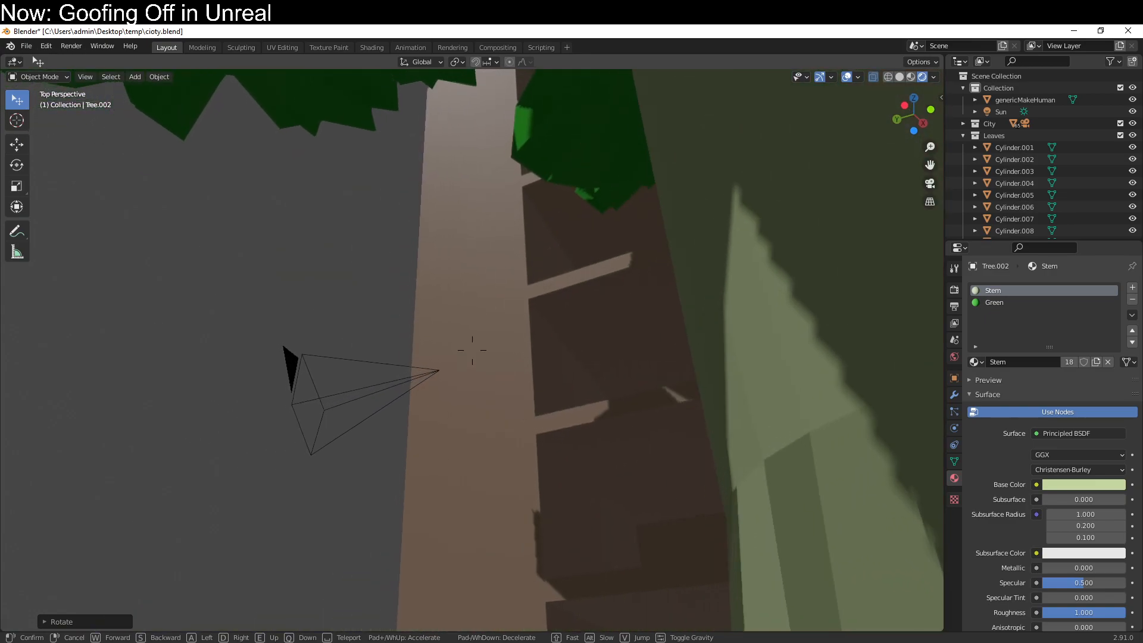
key(w)
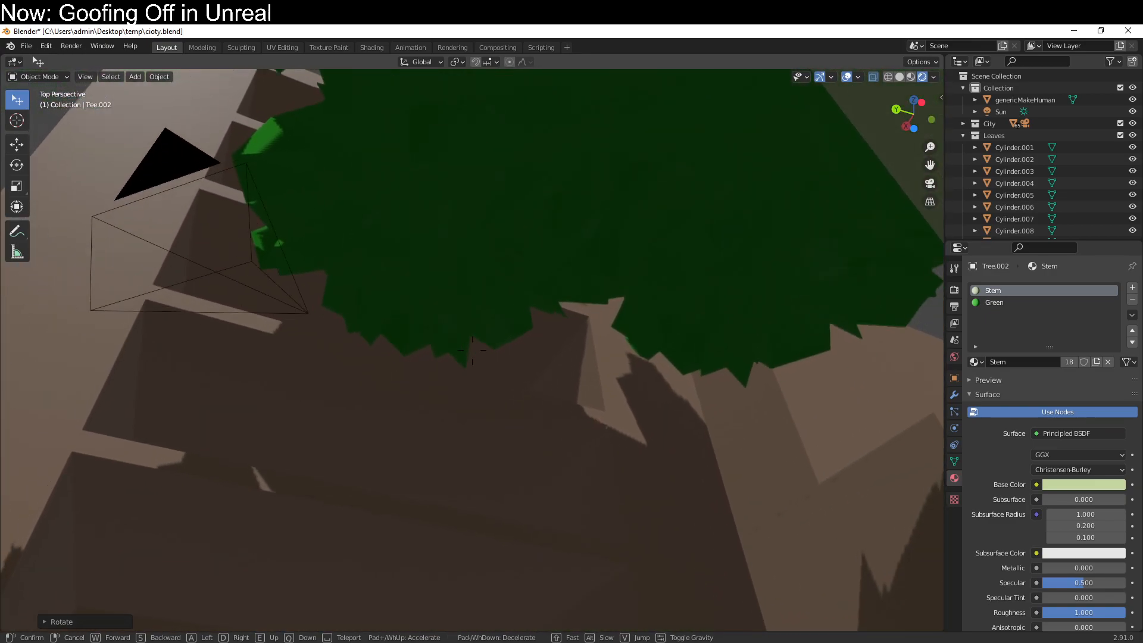
key(w)
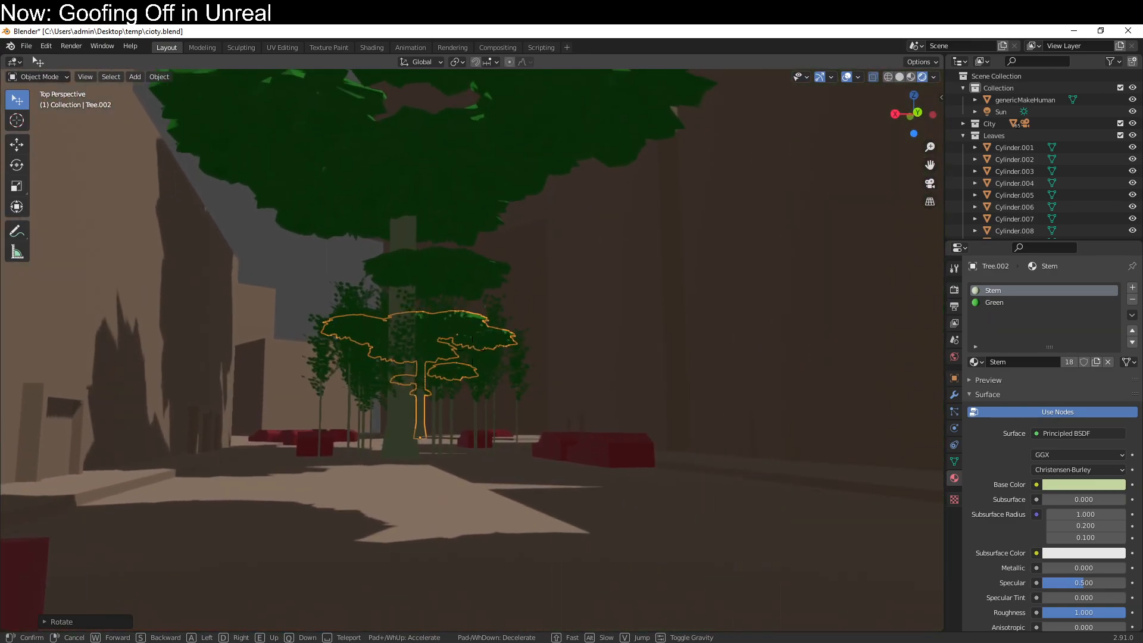
Examine the tree canopies and the shadows they cast on the building facades from several street-level viewpoints.
key(w)
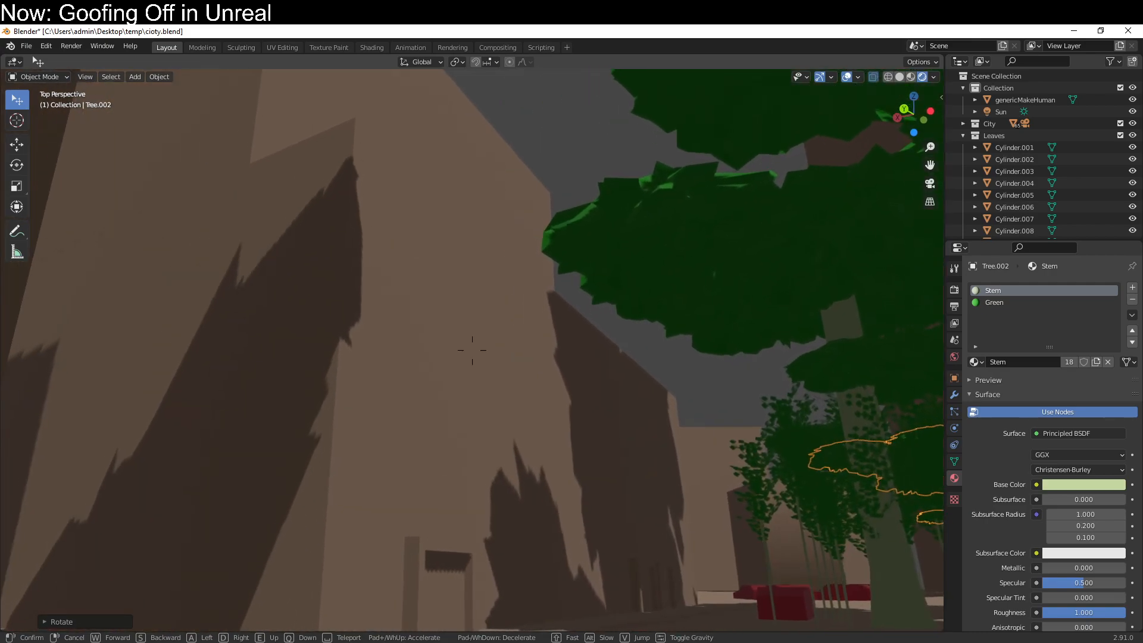
key(w)
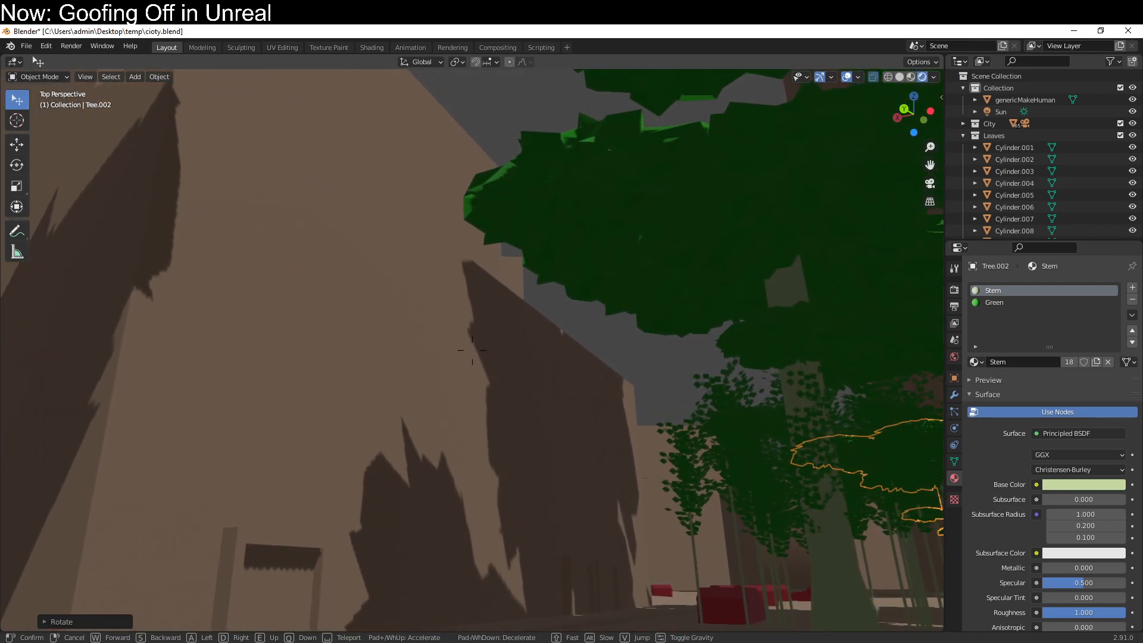
key(w)
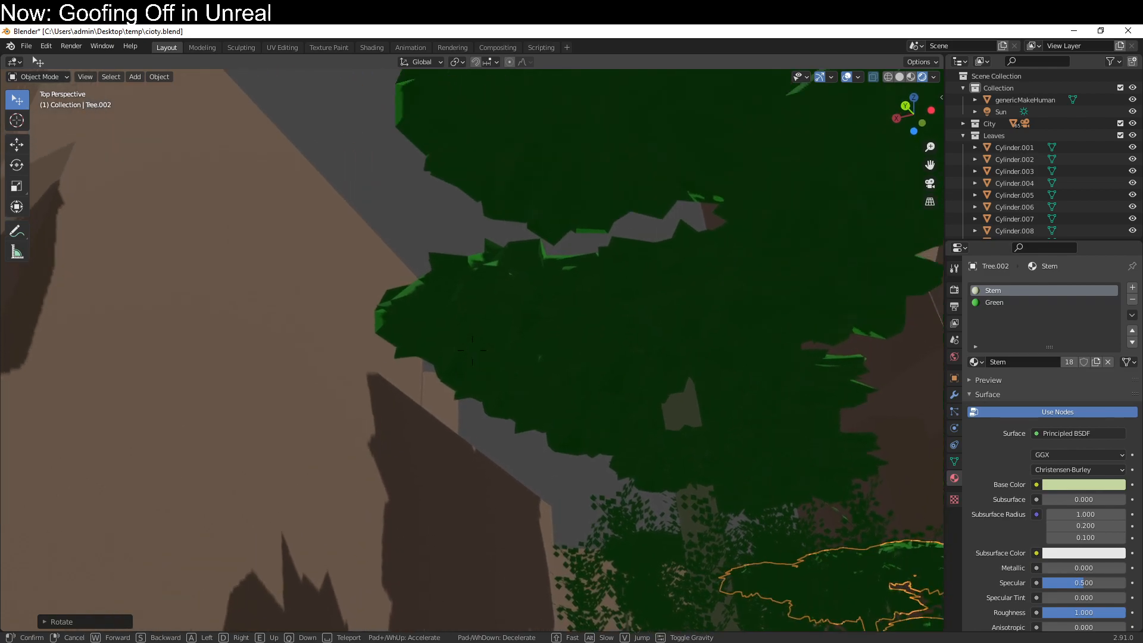
key(s)
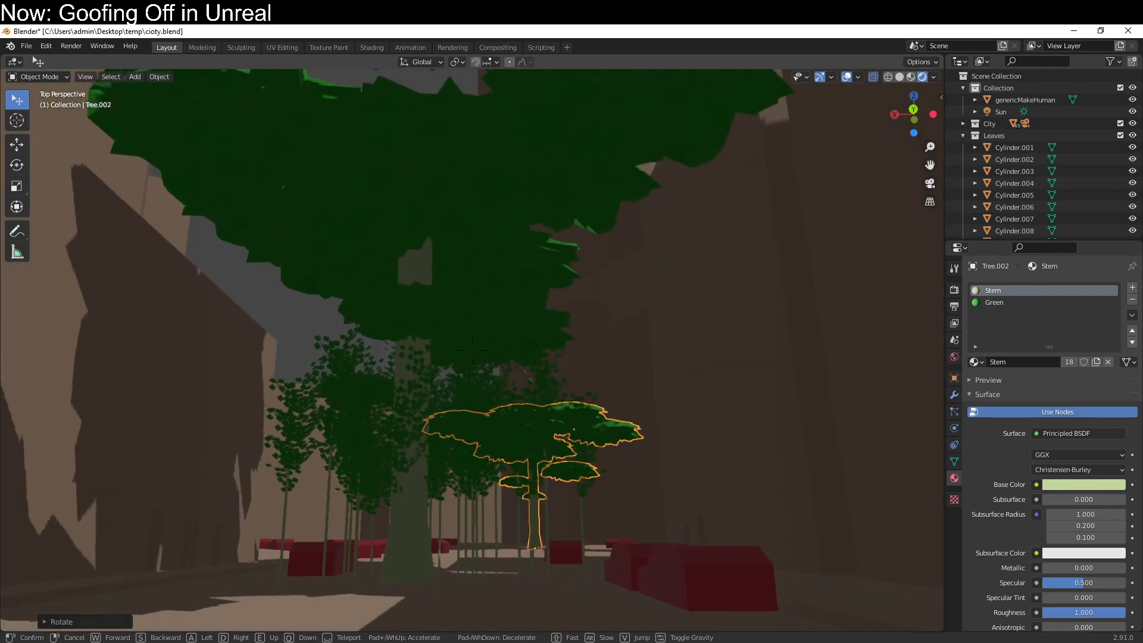
key(s)
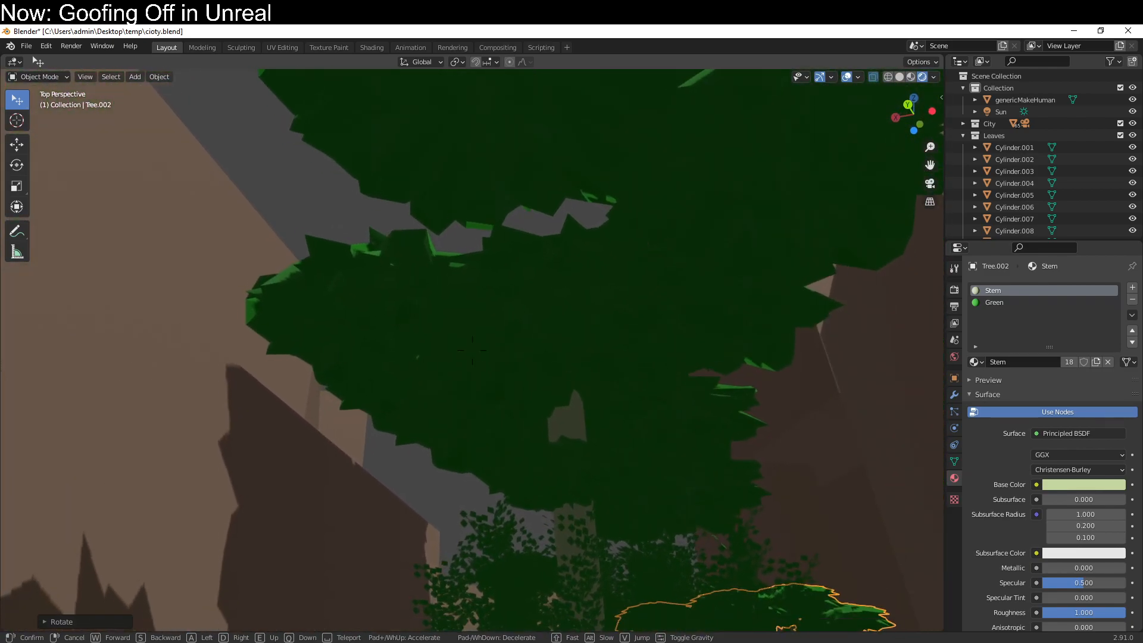
key(a)
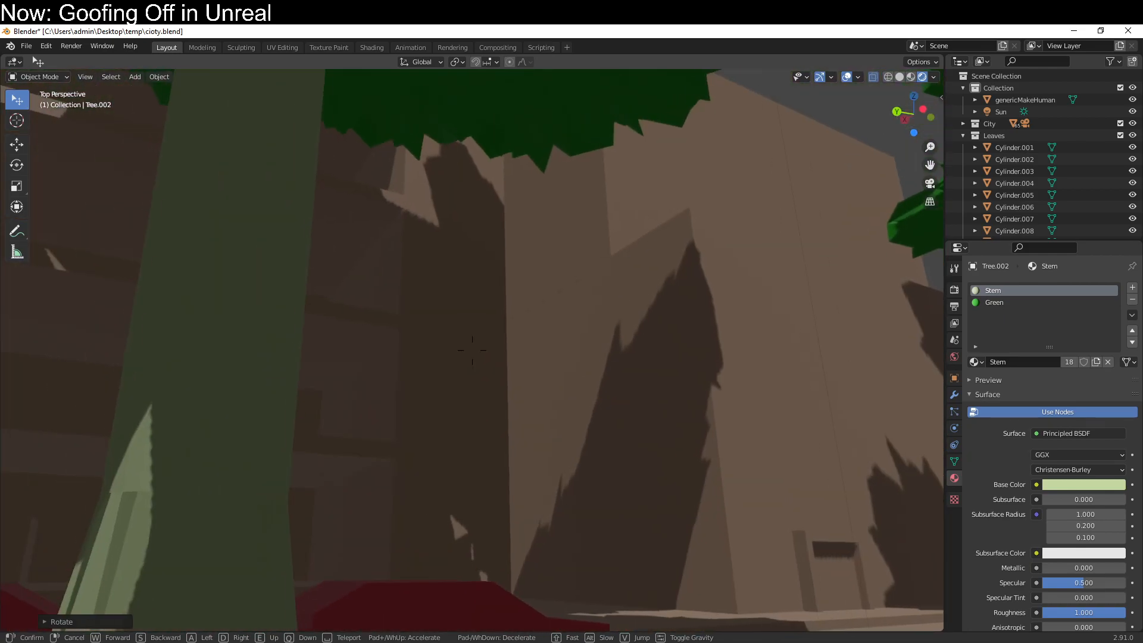
key(a)
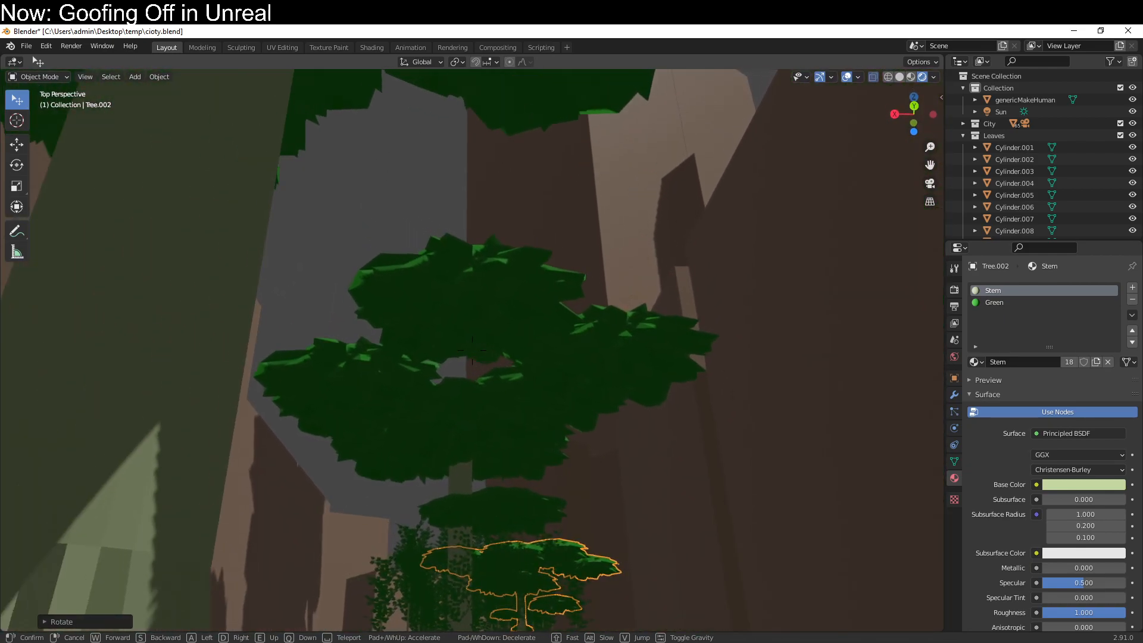
key(d)
key(d)
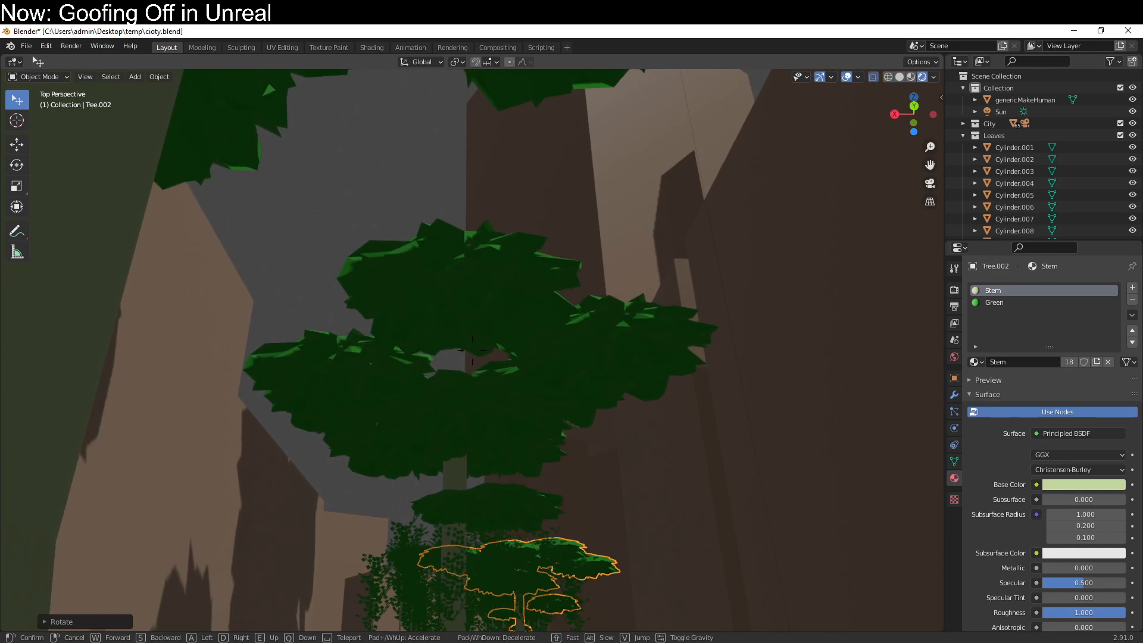
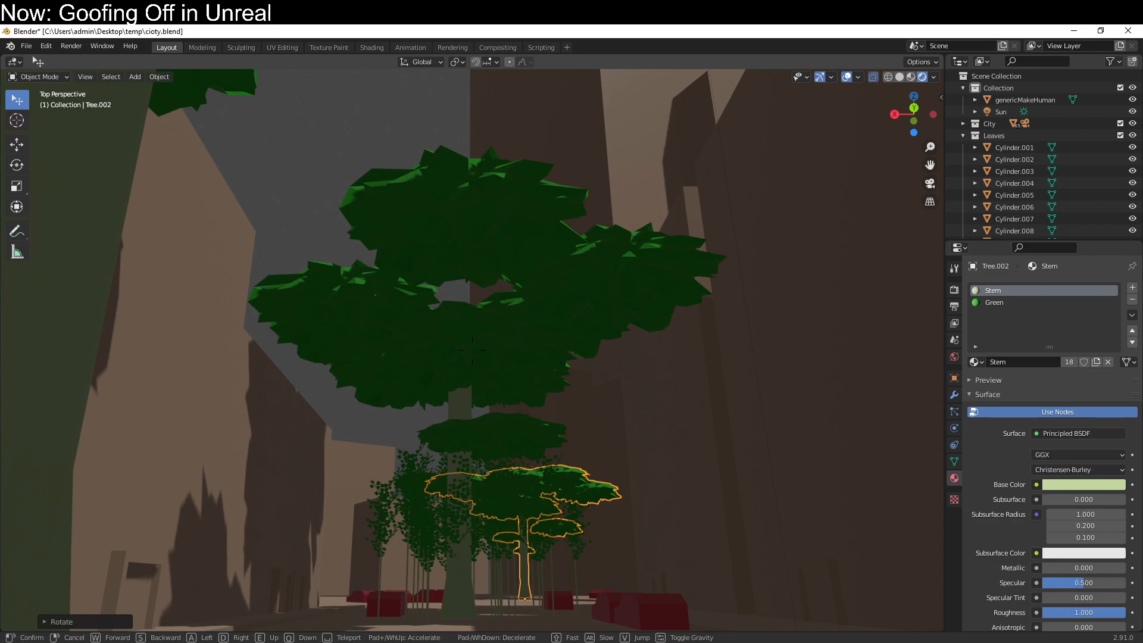
Settle on a street-level viewpoint facing the row of trees and deselect the third large tree.
key(w)
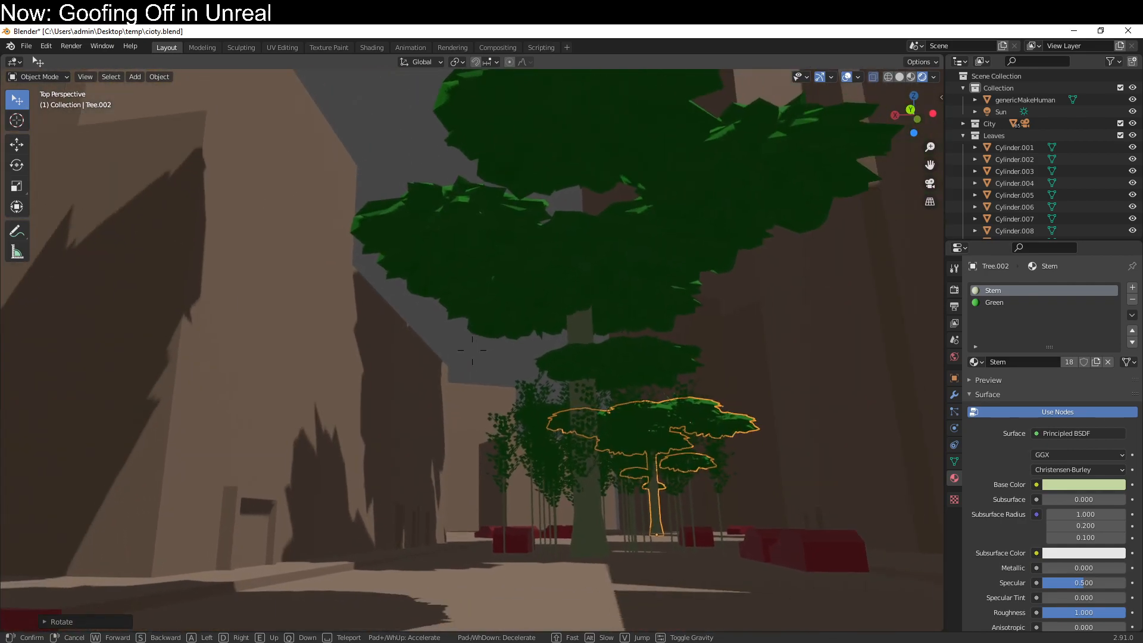
click(472, 350)
click(472, 350)
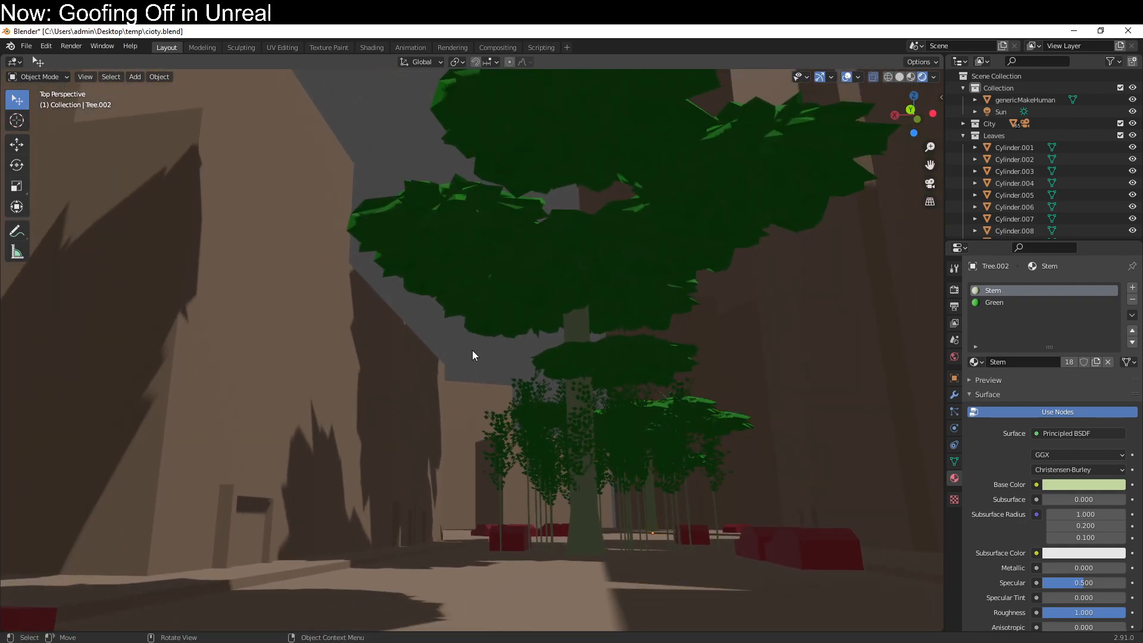
Walk down the street past the slender trees to inspect the third large tree at the junction.
key(shift+grave)
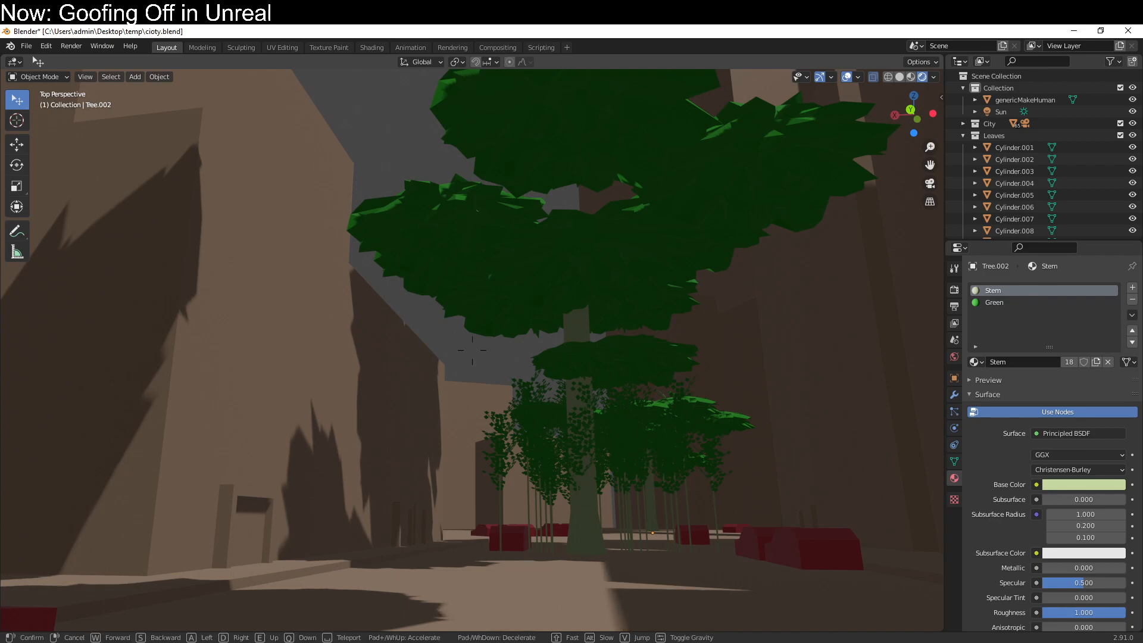
key(w)
key(w)
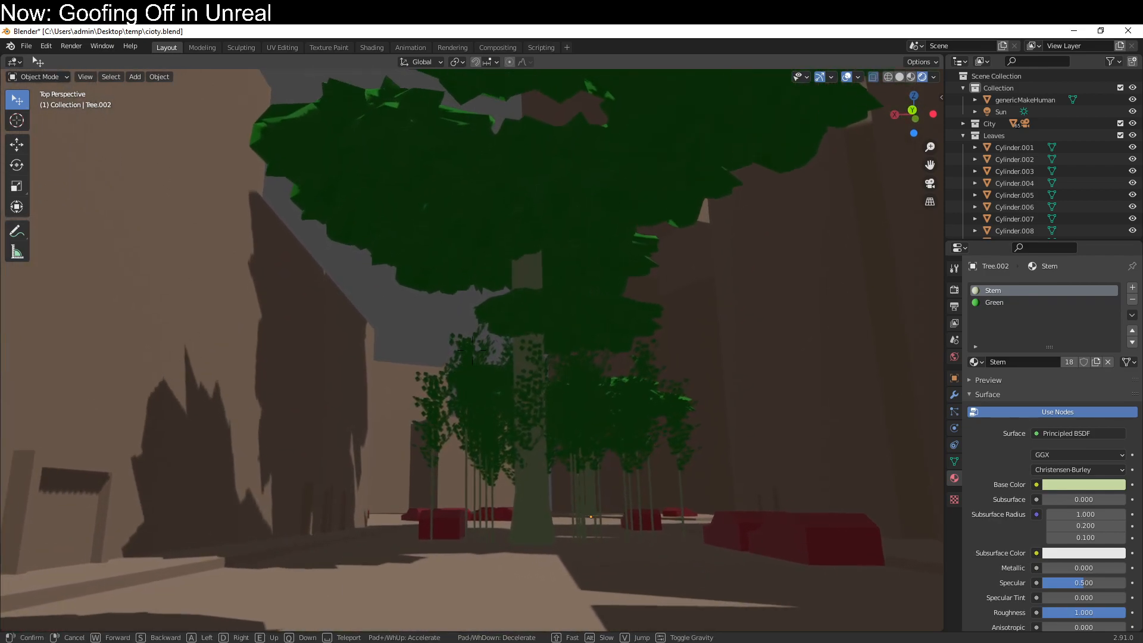
key(w)
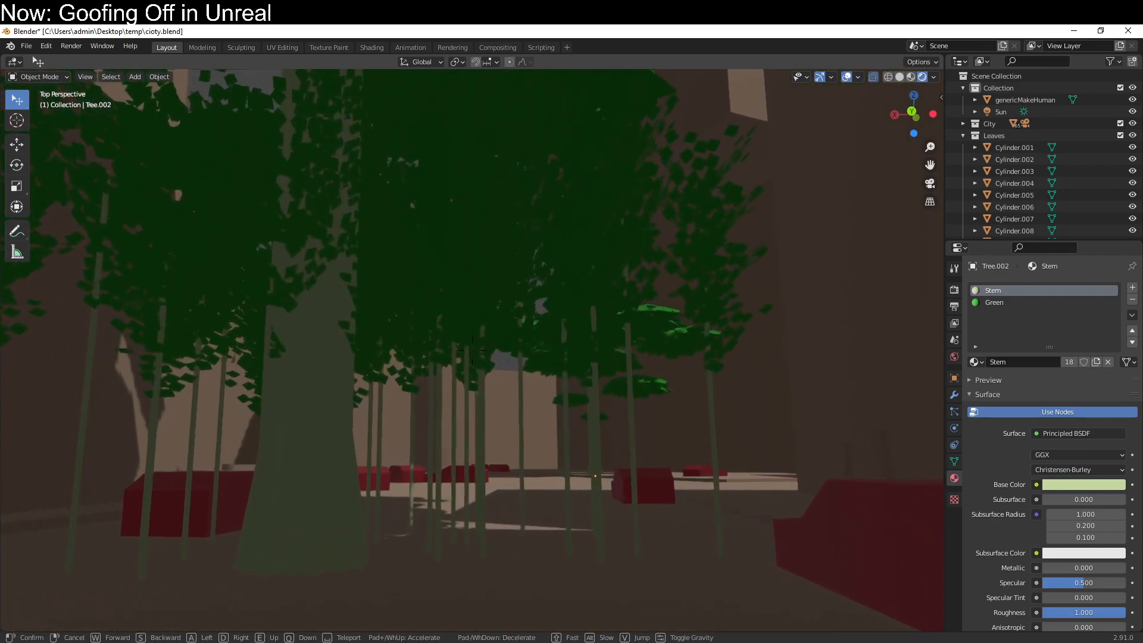
key(w)
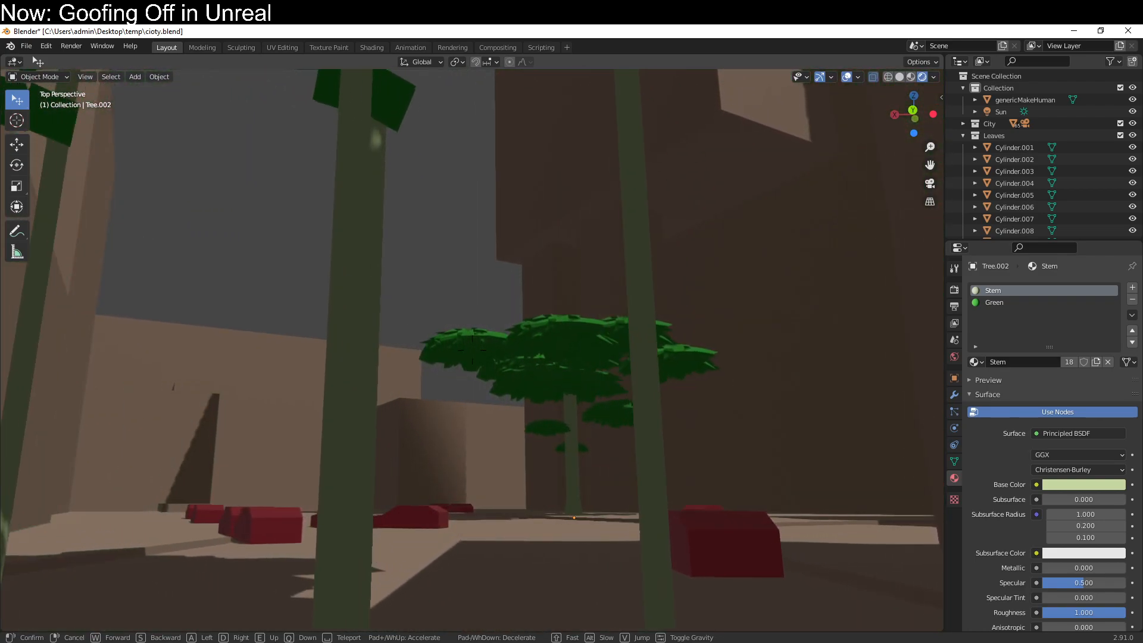
key(w)
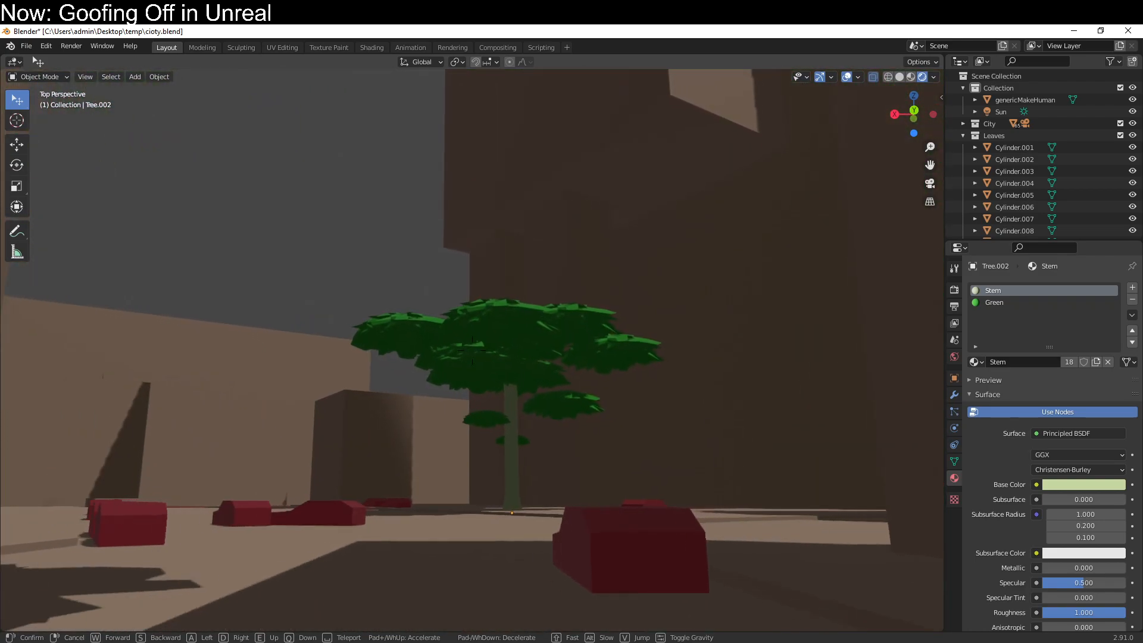
key(w)
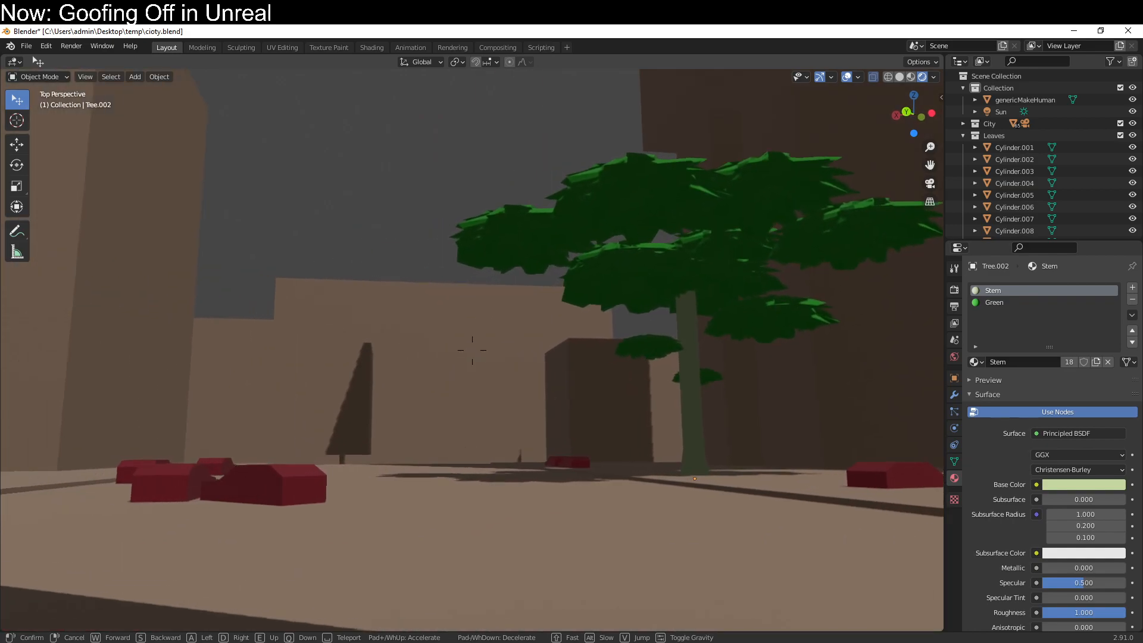
key(w)
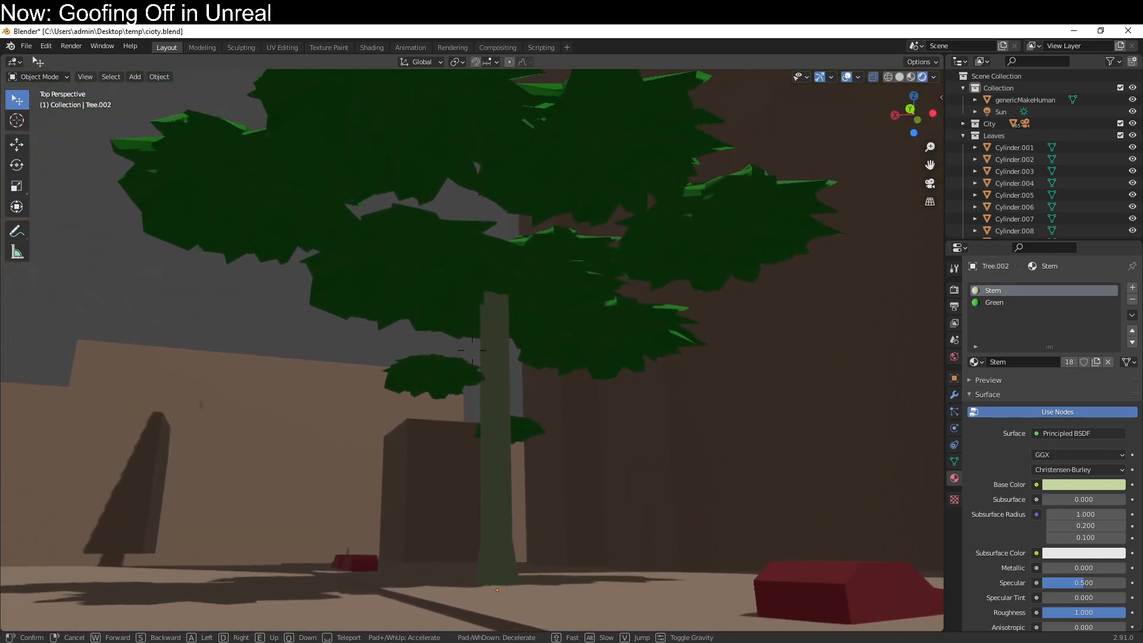
key(w)
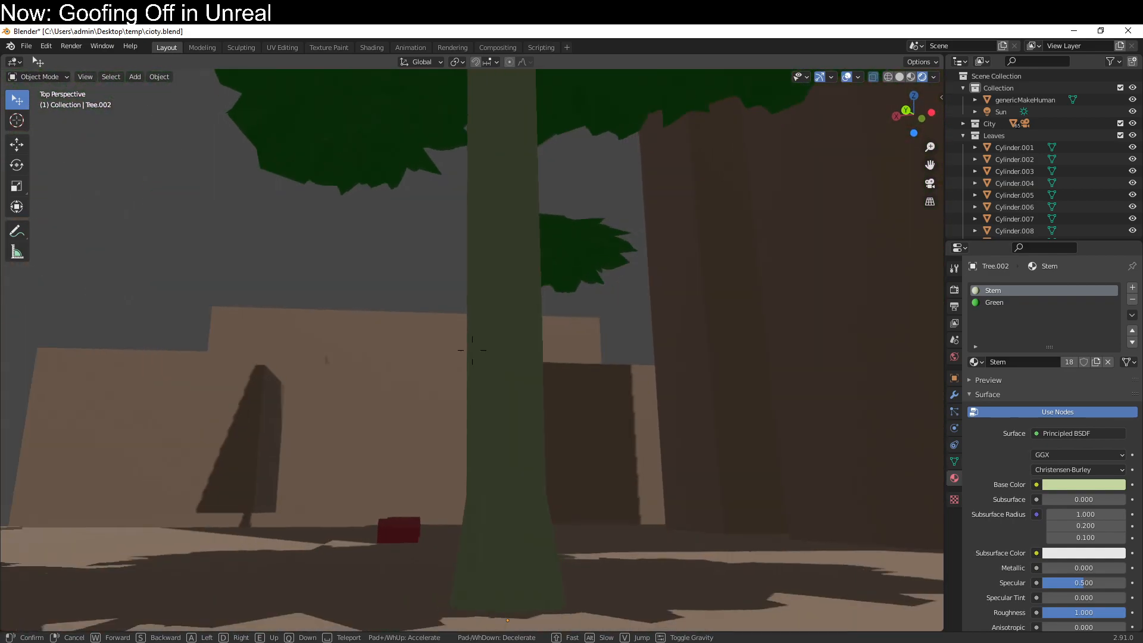
Review the street from the junction looking back through the trees, and return to the earlier street-level viewpoint.
key(w)
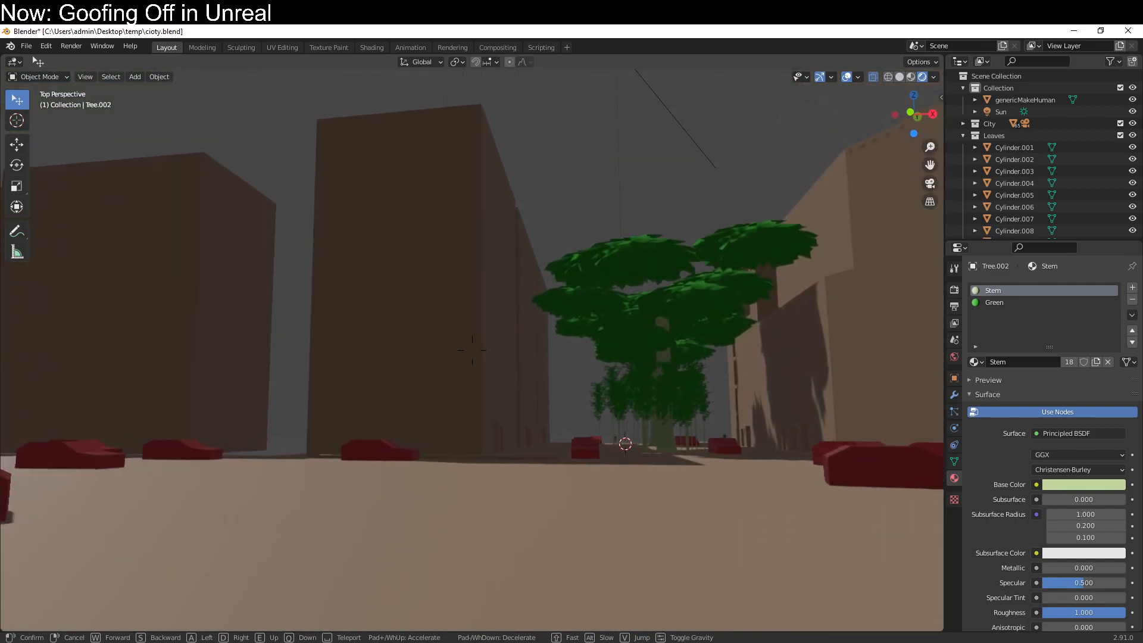
key(w)
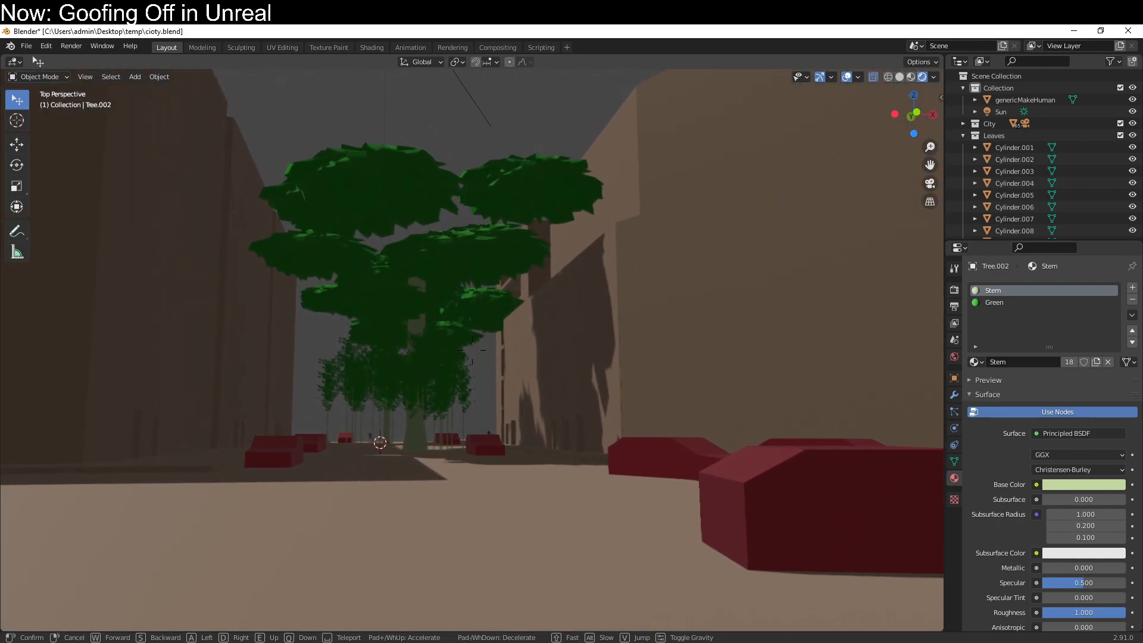
key(w)
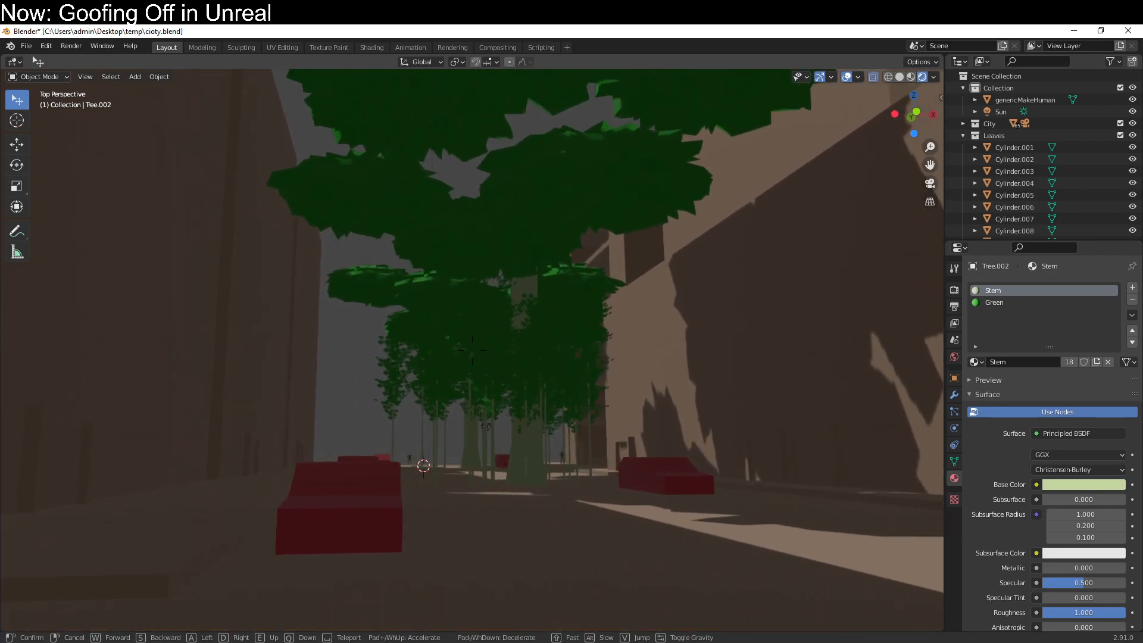
key(w)
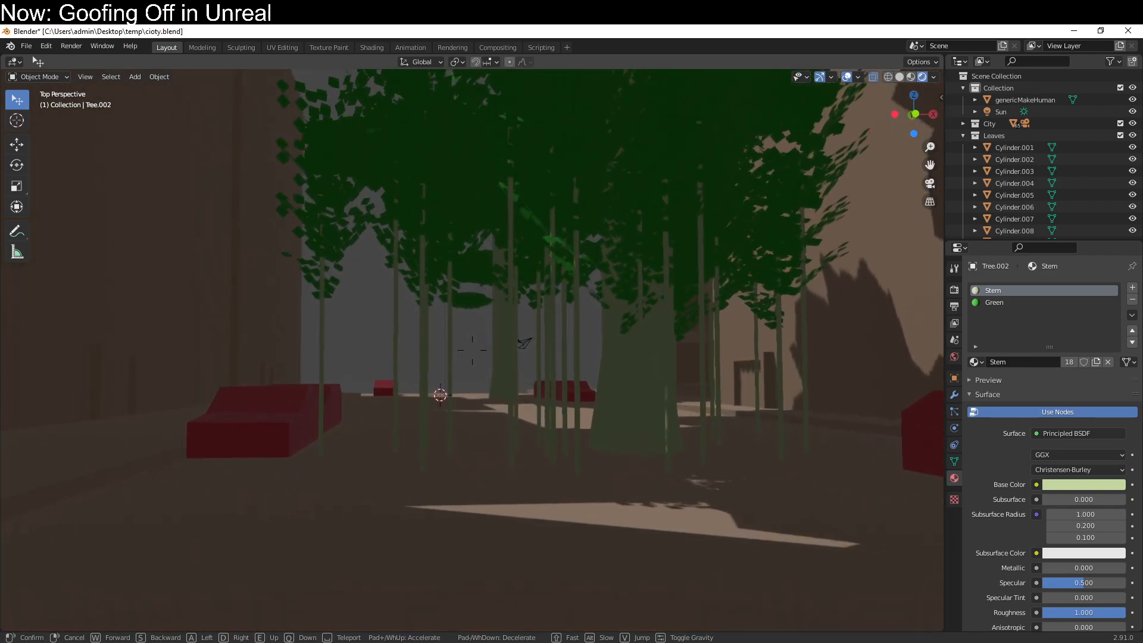
key(w)
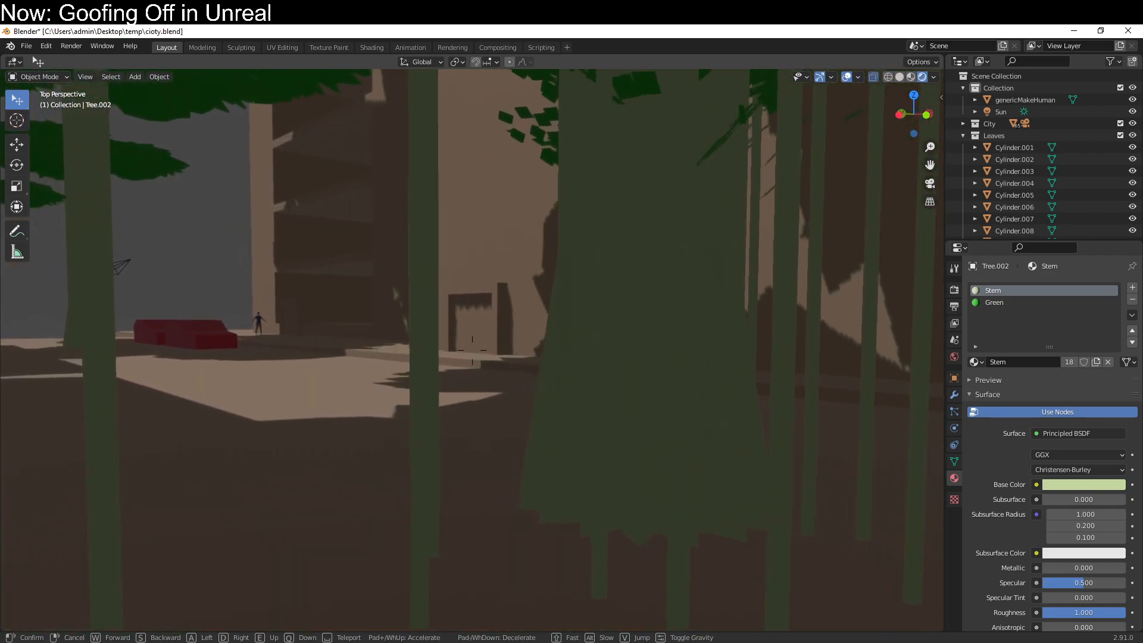
key(s)
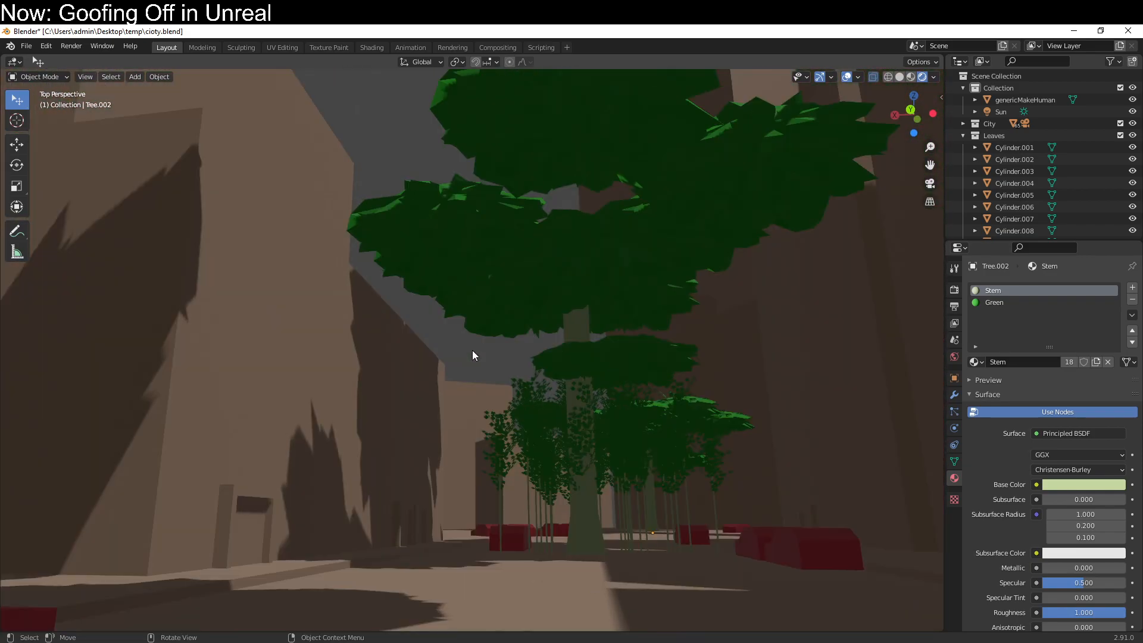
click(472, 350)
Examine the tree-lined street as a whole from a raised viewpoint outside its near end.
scroll(472, 350, down, 5)
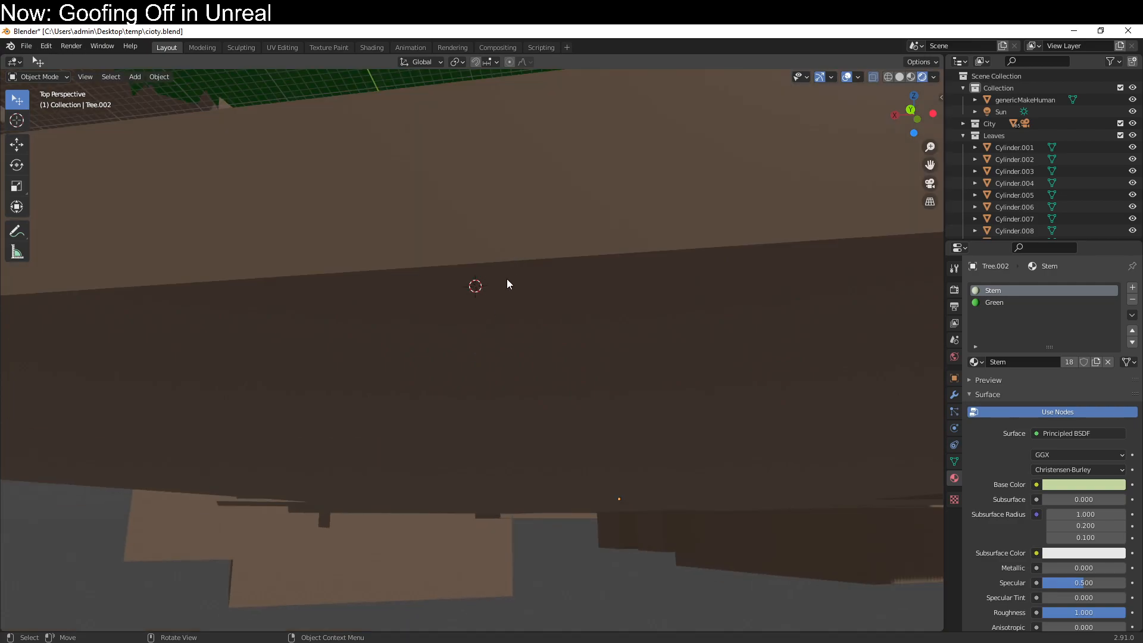
middle_drag(505, 279, 506, 353)
scroll(559, 310, down, 3)
shift+middle_drag(559, 309, 540, 394)
scroll(553, 453, down, 7)
scroll(541, 387, up, 6)
shift+middle_drag(498, 472, 535, 385)
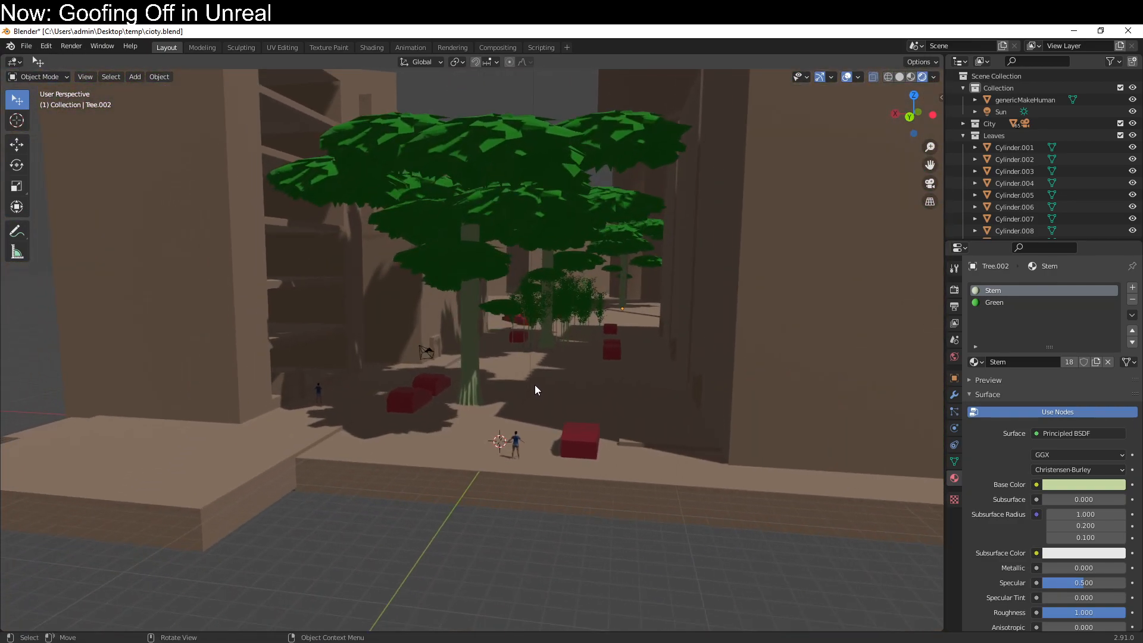
scroll(535, 384, up, 3)
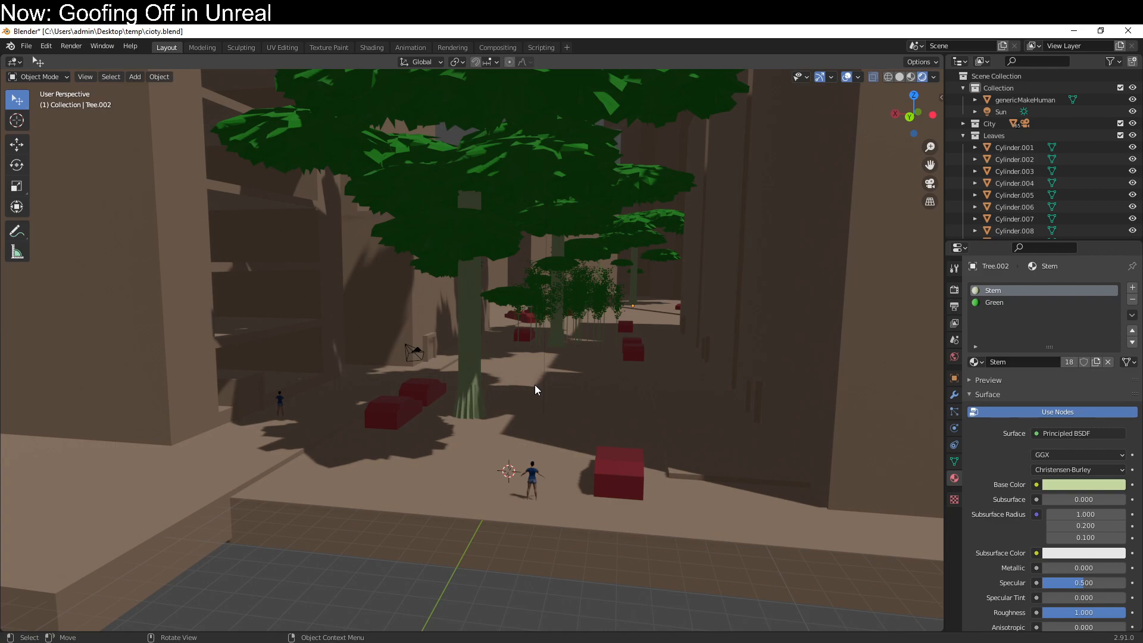
Add a Bezier curve at the 3D cursor and place a duplicate of it about 7.15 m away along the X axis.
key(shift+a)
mouse_move(551, 390)
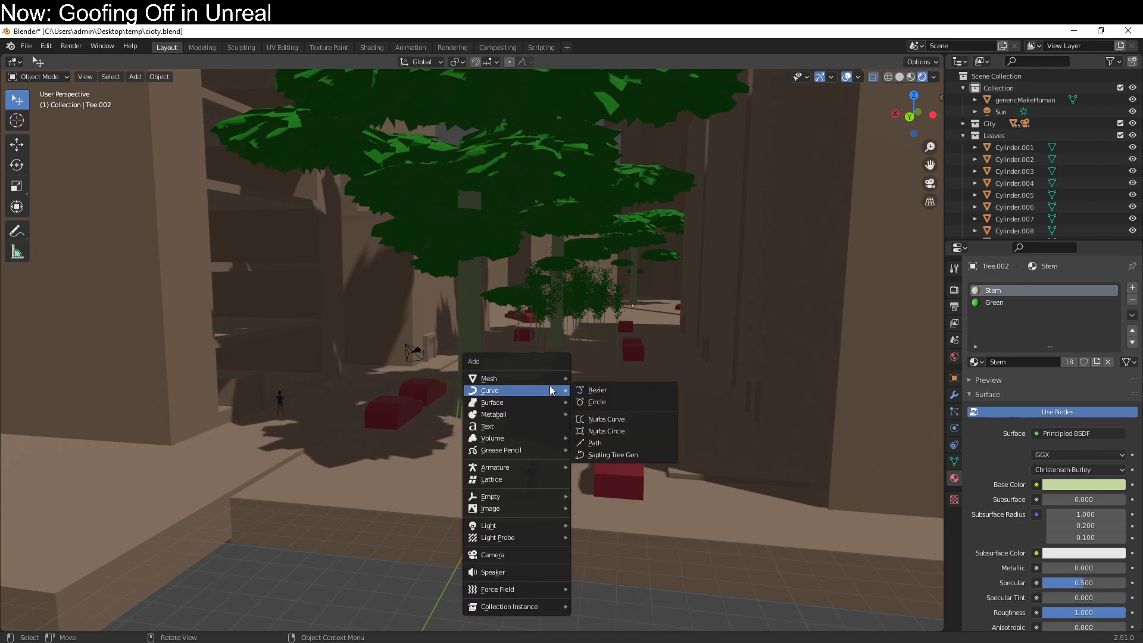
click(592, 390)
middle_drag(522, 453, 556, 312)
scroll(555, 313, up, 3)
key(shift+d)
right_click(557, 338)
key(g)
key(x)
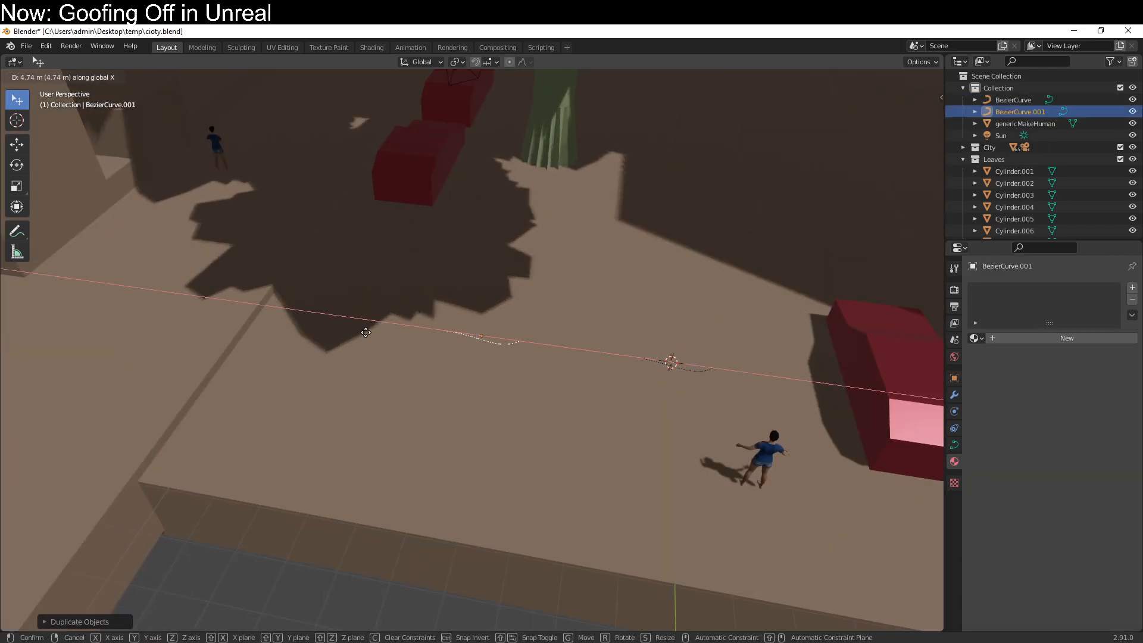
click(418, 361)
Rotate the far end point of the duplicated curve clockwise in top view so that end bends down steeply.
key(KP_7)
scroll(412, 348, up, 6)
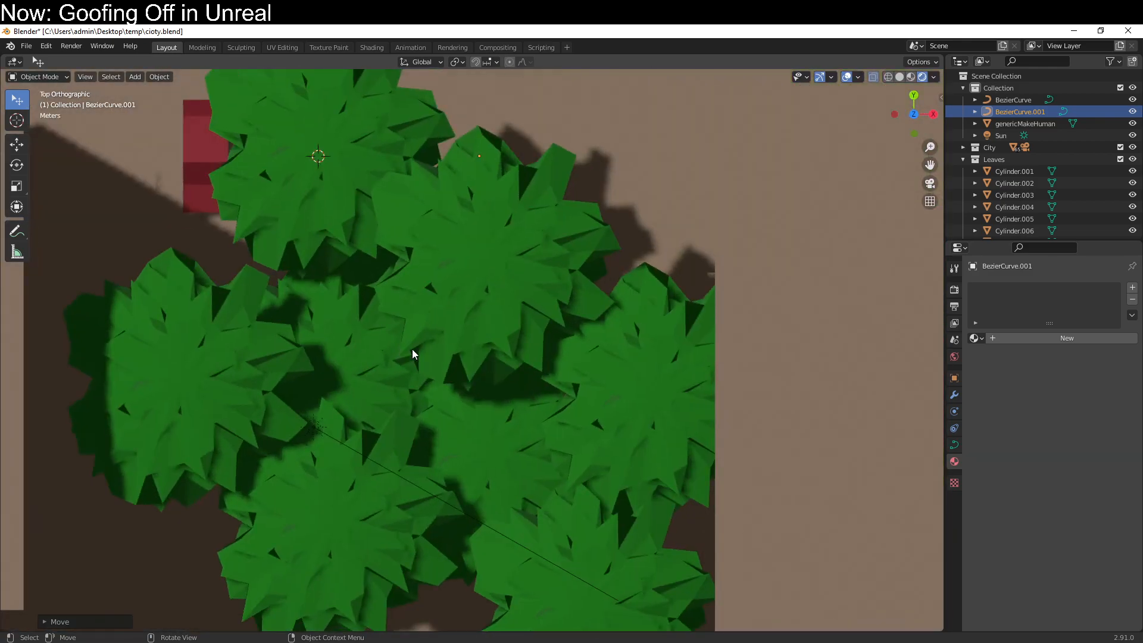
key(Tab)
scroll(407, 458, down, 5)
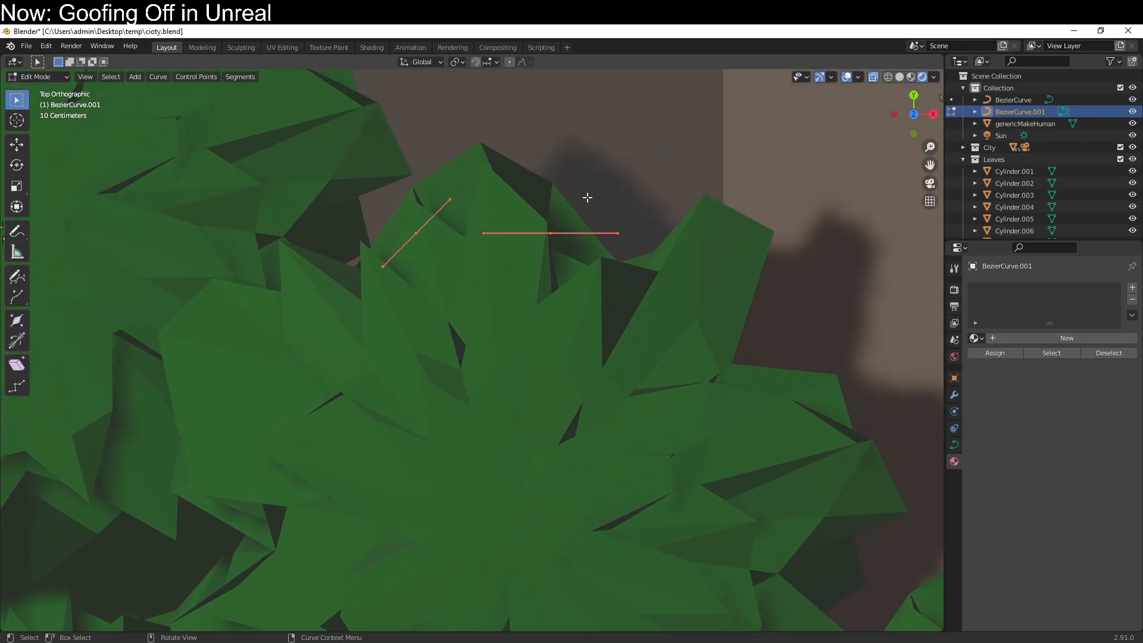
click(551, 238)
key(r)
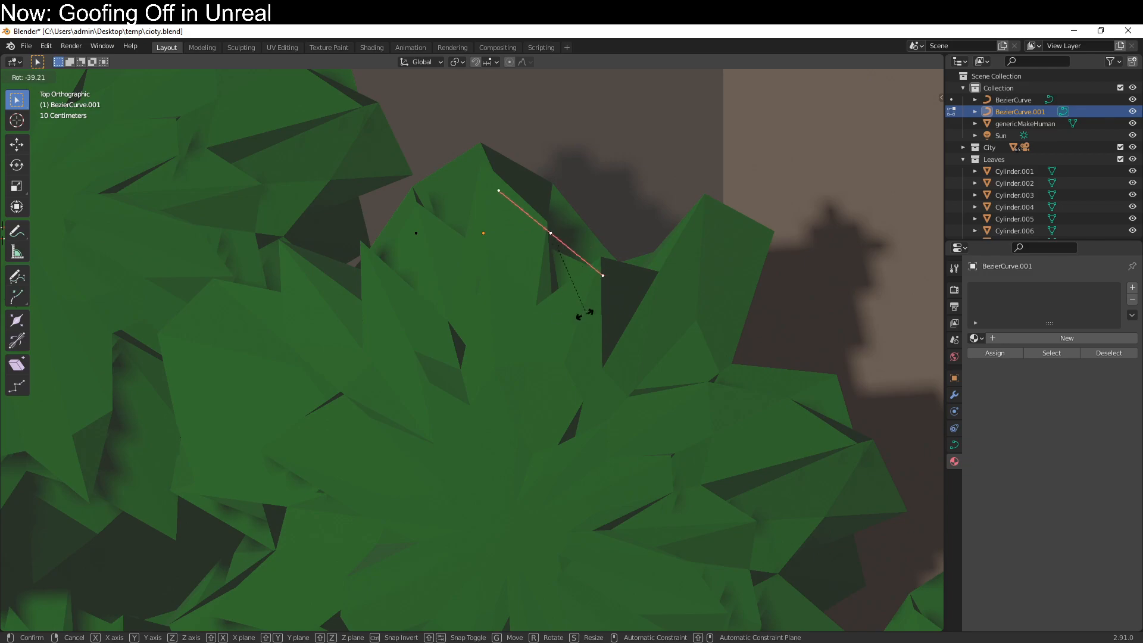
click(558, 316)
key(KP_5)
scroll(558, 320, down, 3)
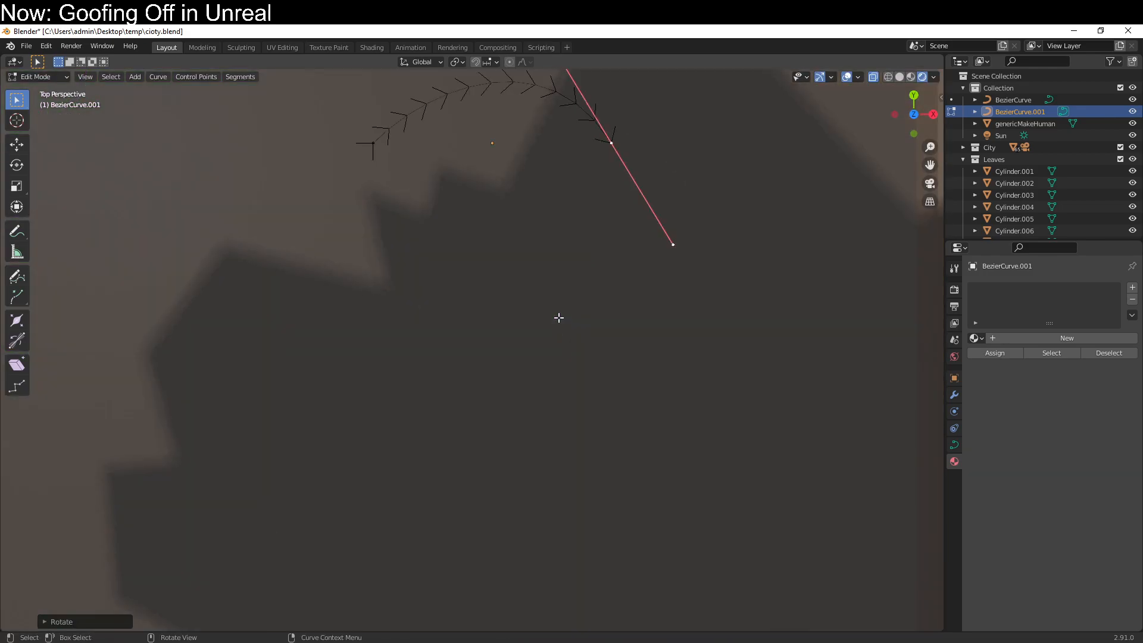
middle_drag(557, 296, 791, 212)
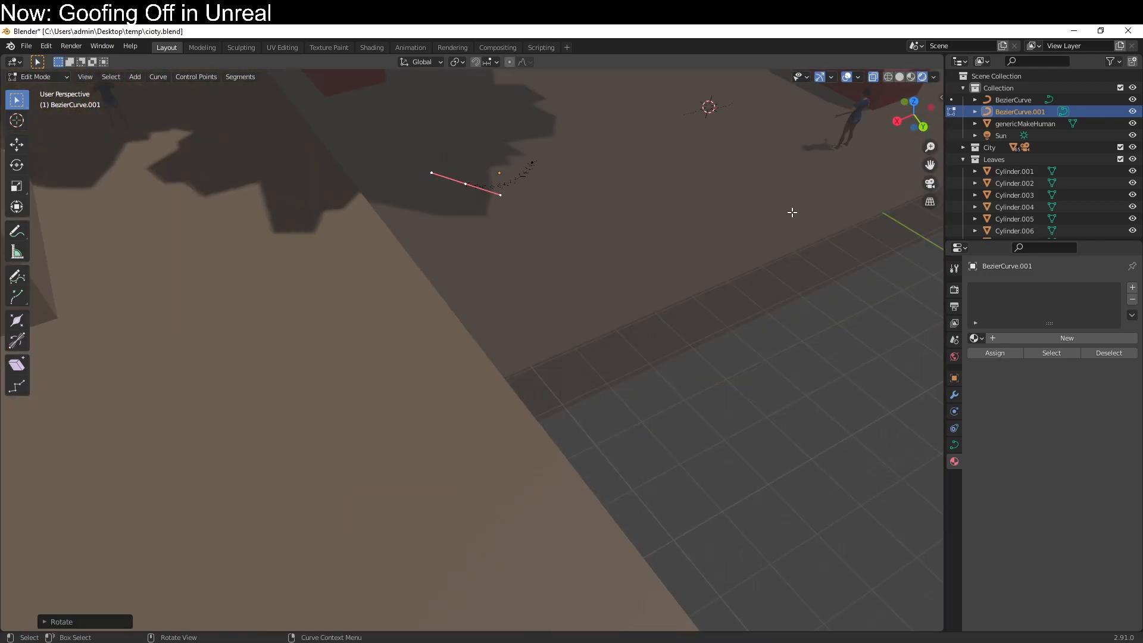
Rename the duplicated curve object as Width.
click(953, 377)
click(1055, 287)
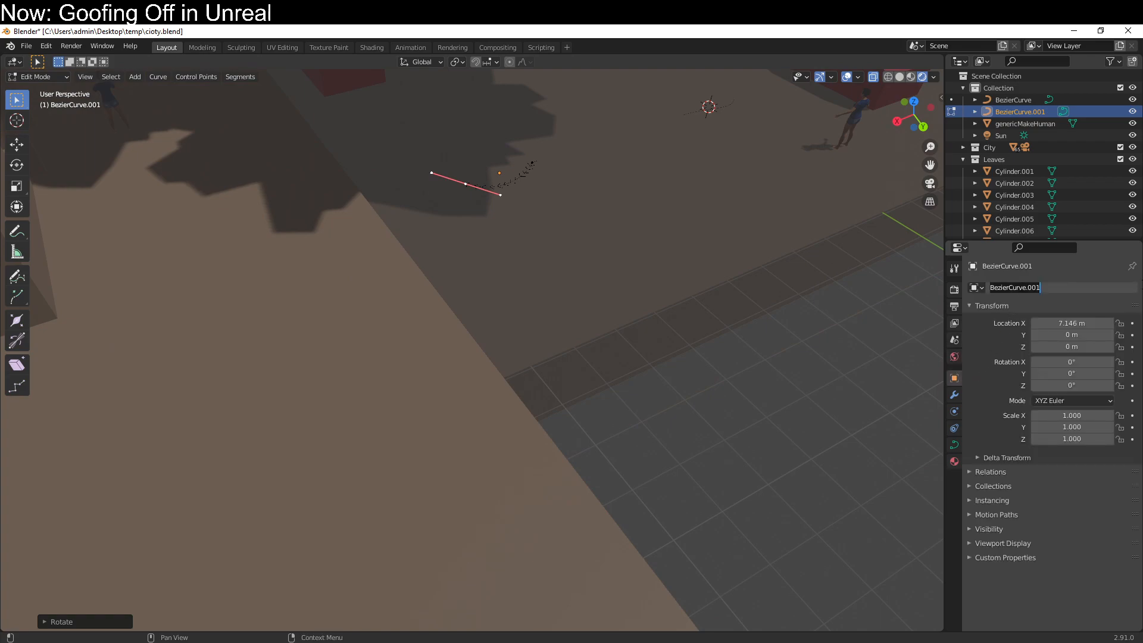
text(wIDTH)
key(Return)
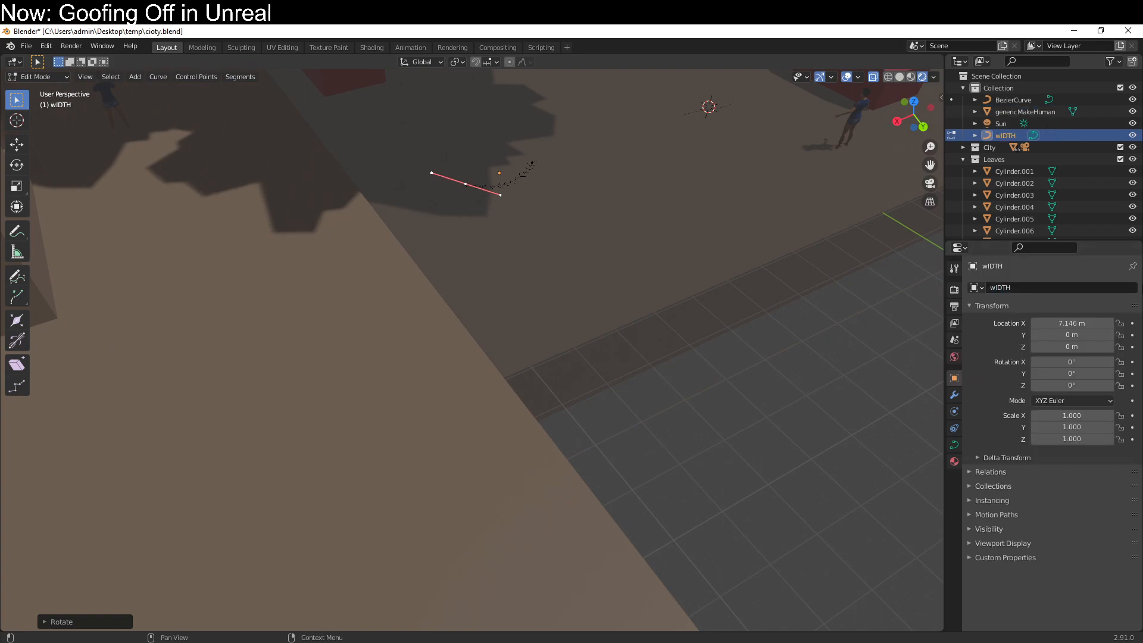
click(1088, 287)
text(Width)
key(Return)
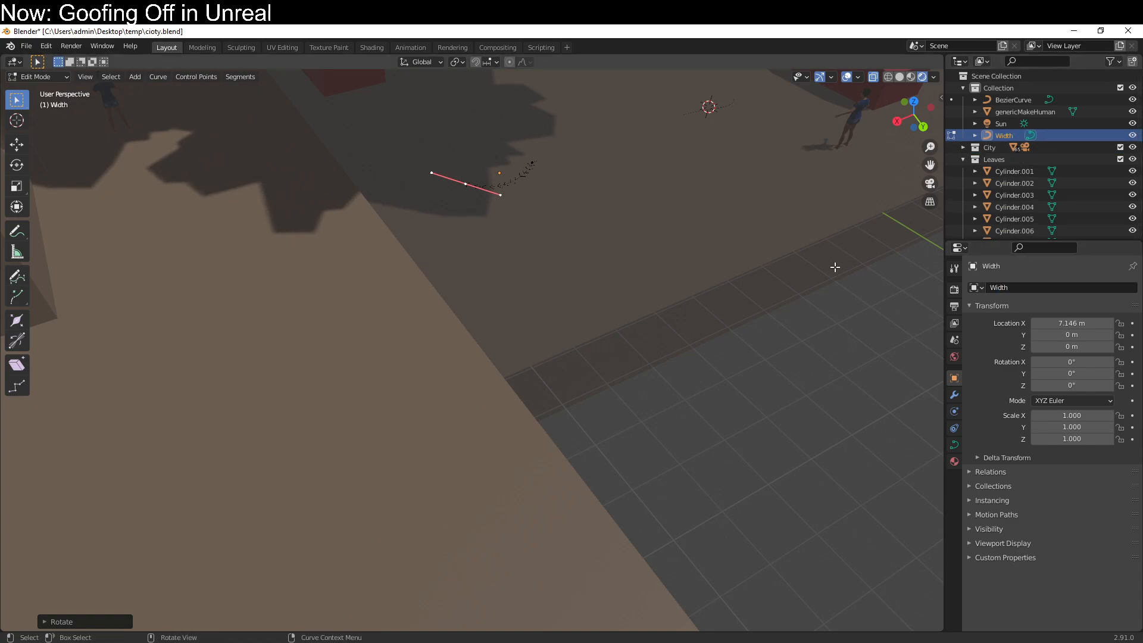
Finish editing the Width curve and select the original Bezier curve at the 3D cursor.
middle_drag(756, 269, 578, 373)
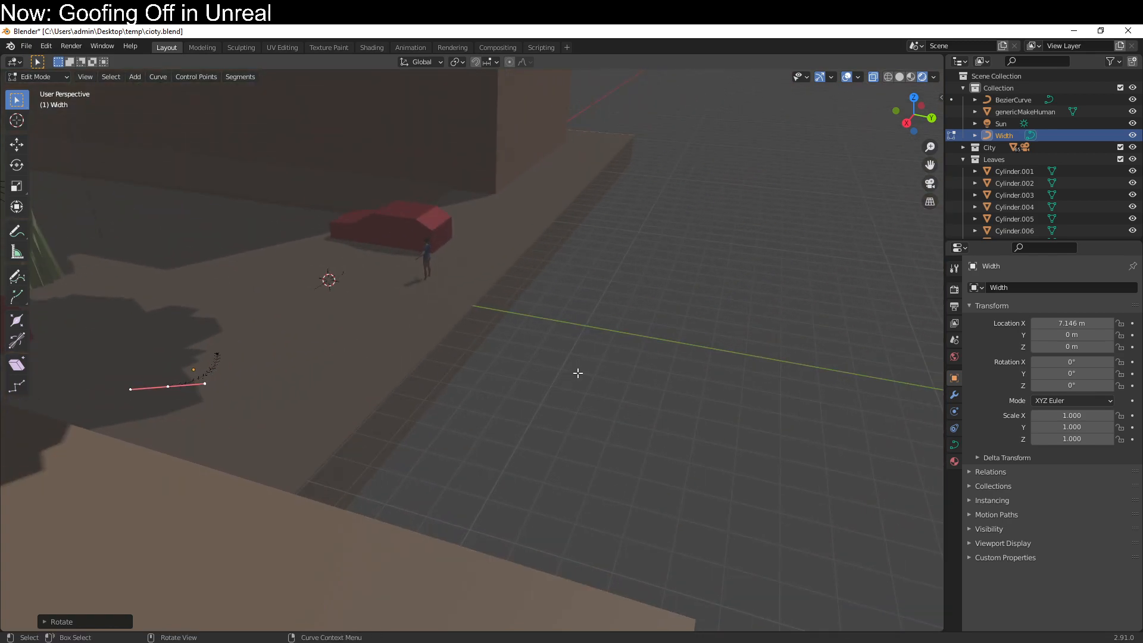
click(335, 278)
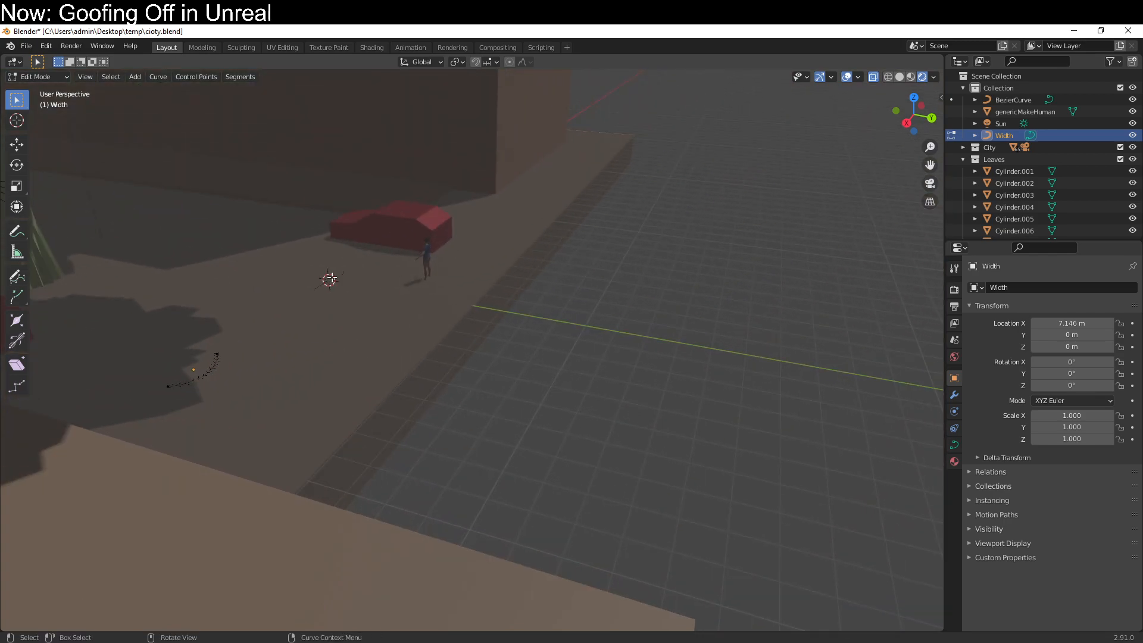
key(Tab)
drag(327, 280, 359, 296)
key(ctrl+z)
click(328, 280)
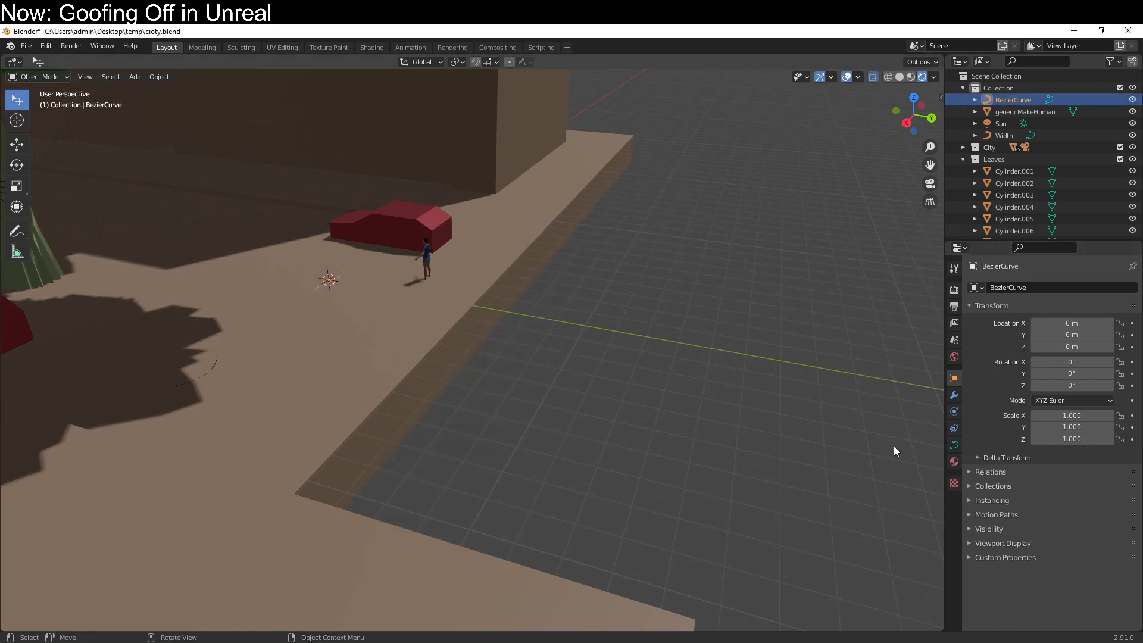
Raise one end point of the original curve straight up along the Z axis, above the ground.
key(KP_3)
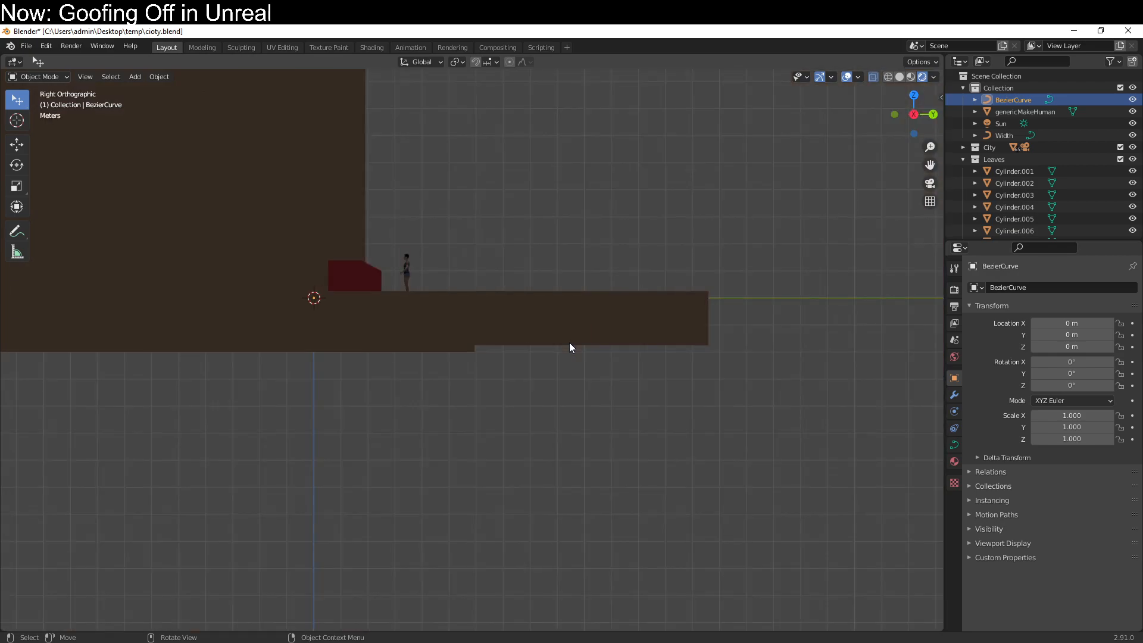
key(Tab)
shift+middle_drag(372, 252, 595, 313)
scroll(597, 315, up, 5)
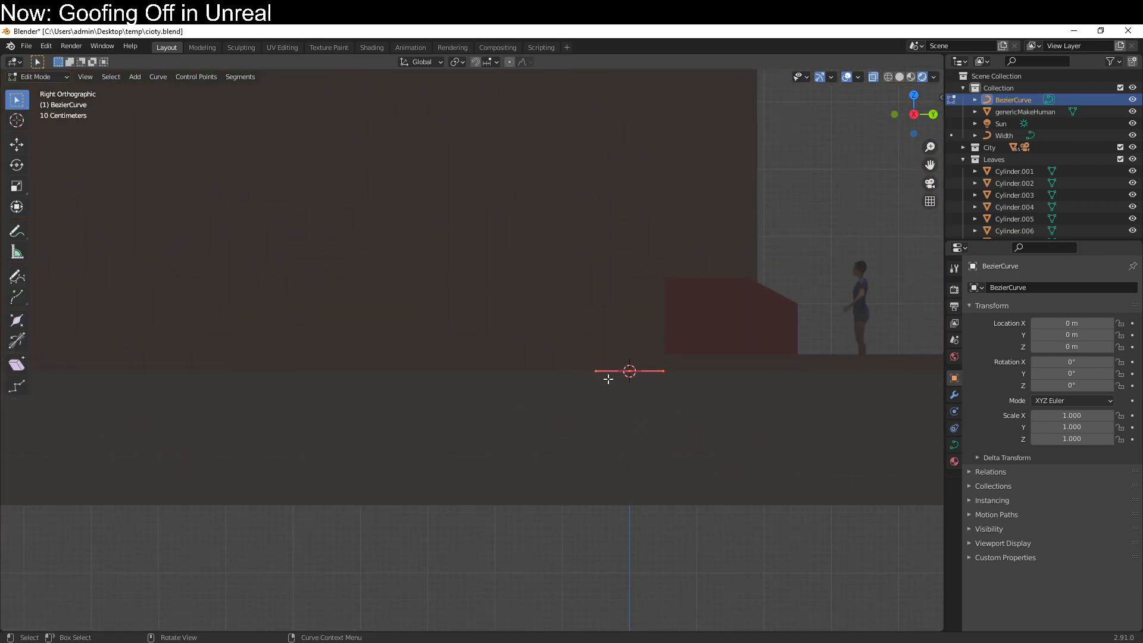
click(631, 371)
key(g)
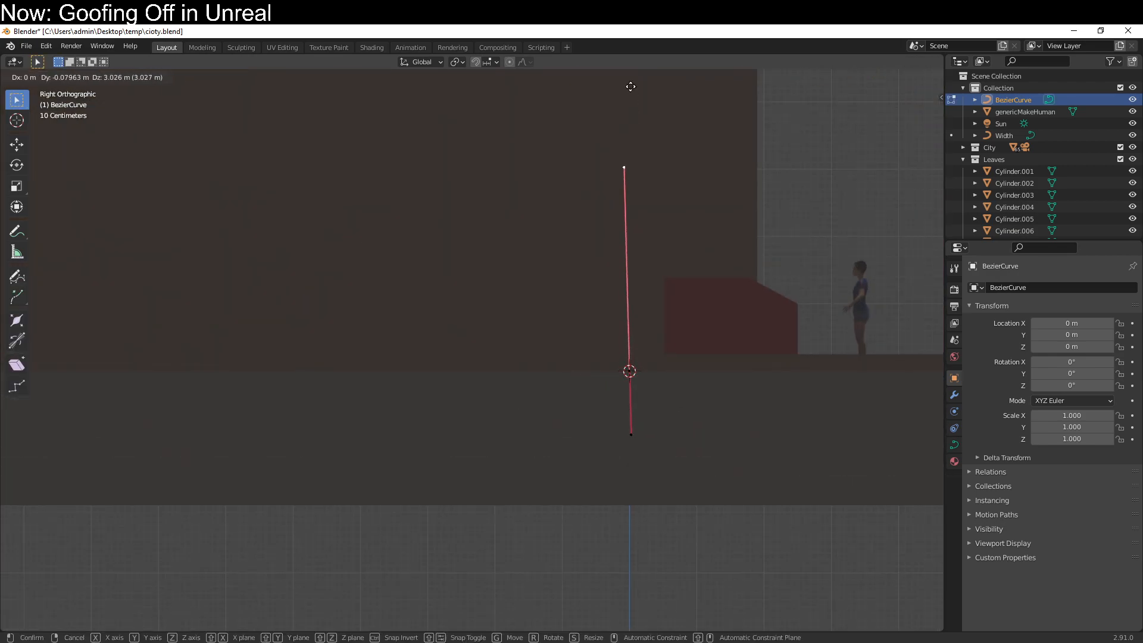
right_click(642, 624)
middle_drag(641, 624, 619, 616)
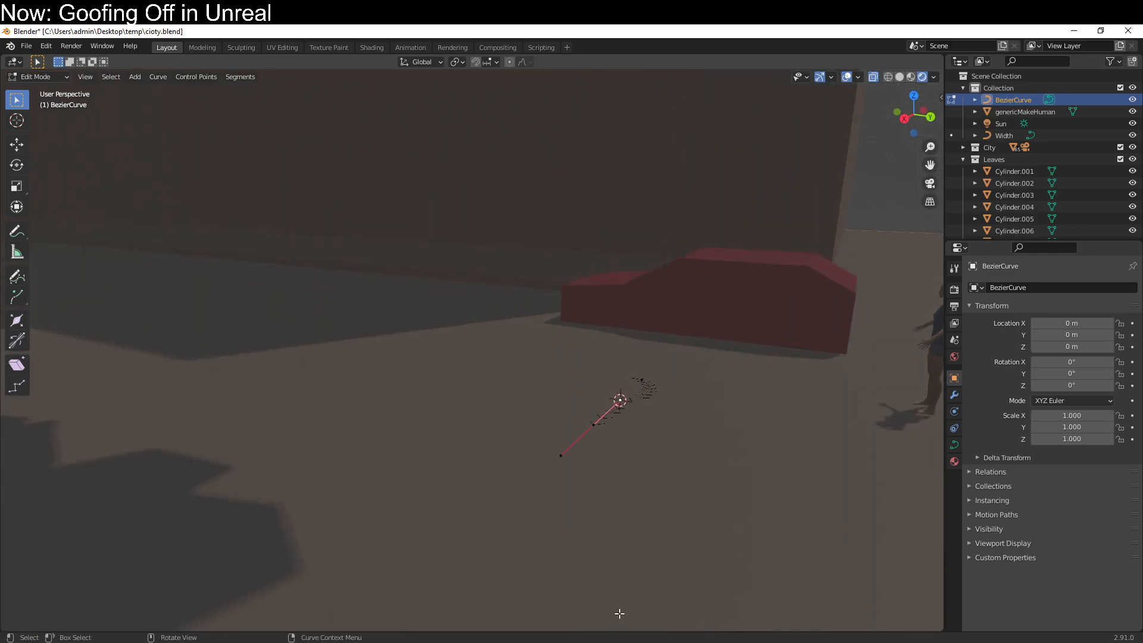
key(g)
key(z)
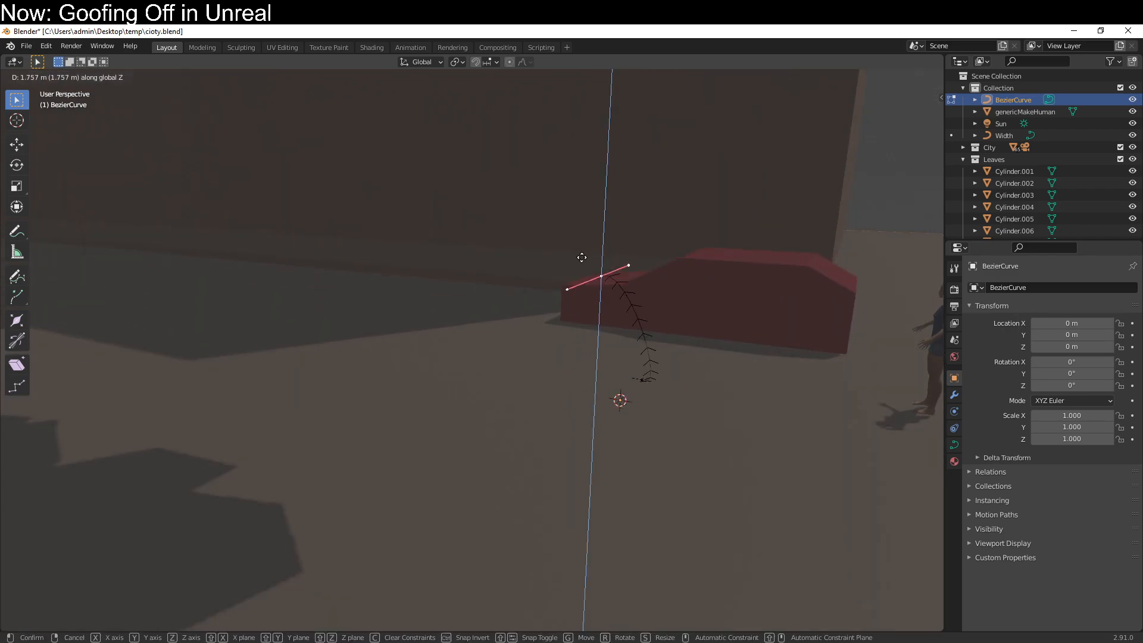
click(648, 265)
Move the curve's lower end point 1 m along the X axis onto the 3D cursor.
middle_drag(648, 381, 787, 498)
key(KP_7)
text(gx1)
key(Return)
middle_drag(786, 497, 538, 398)
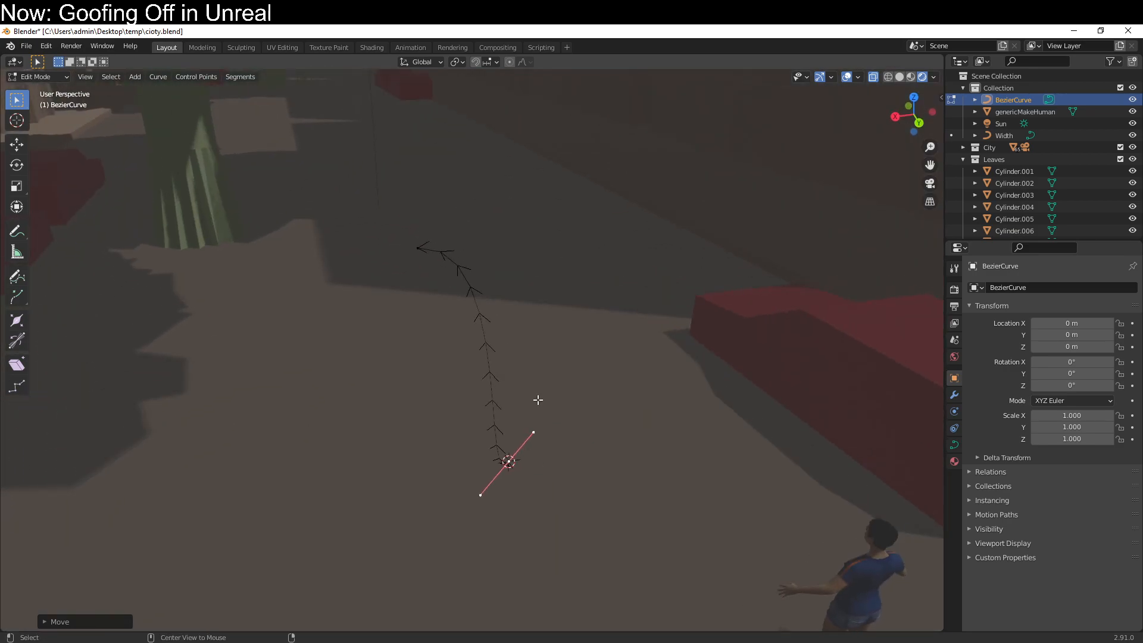
Rotate the lower point's handles parallel to the X axis in top view, and then upright in back view.
middle_drag(573, 461, 575, 556)
key(KP_7)
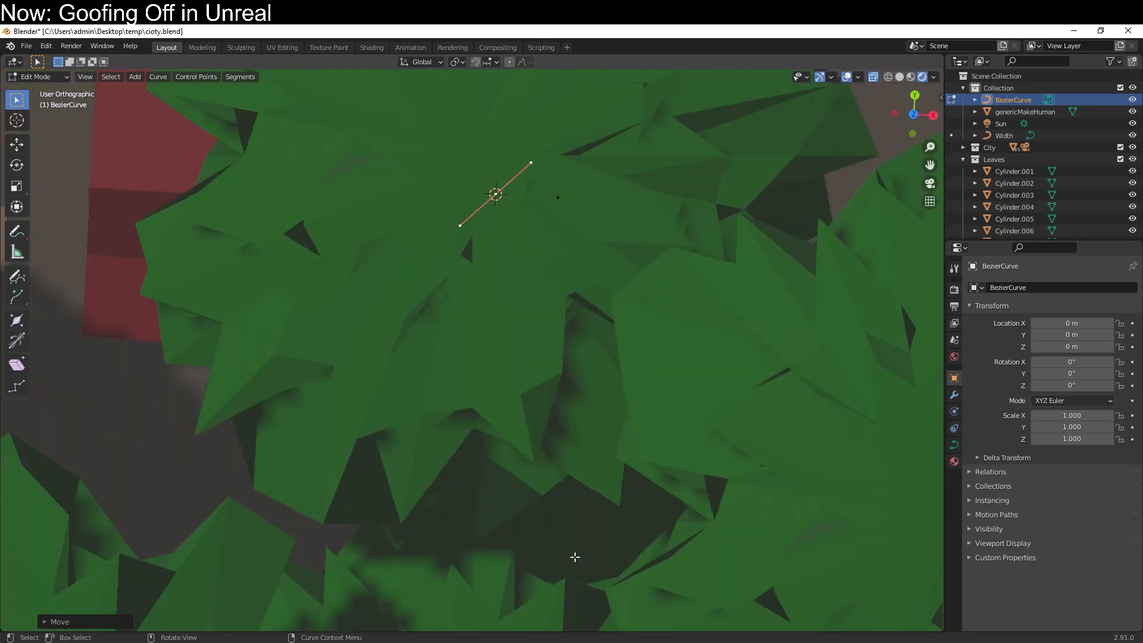
key(r)
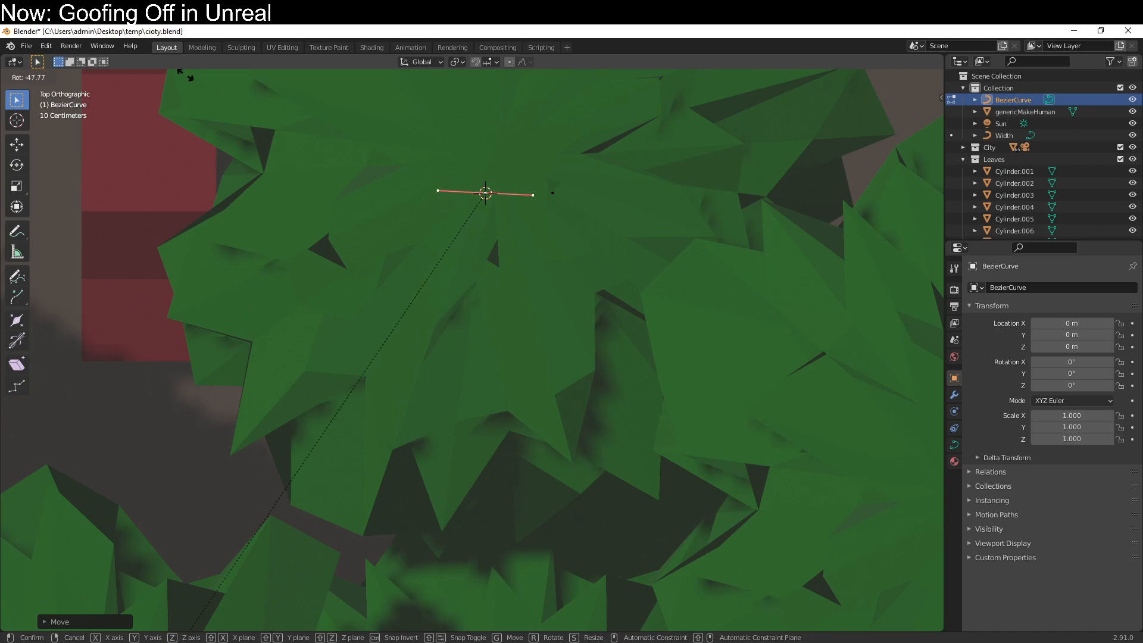
click(468, 264)
middle_drag(459, 140, 293, 197)
key(KP_7)
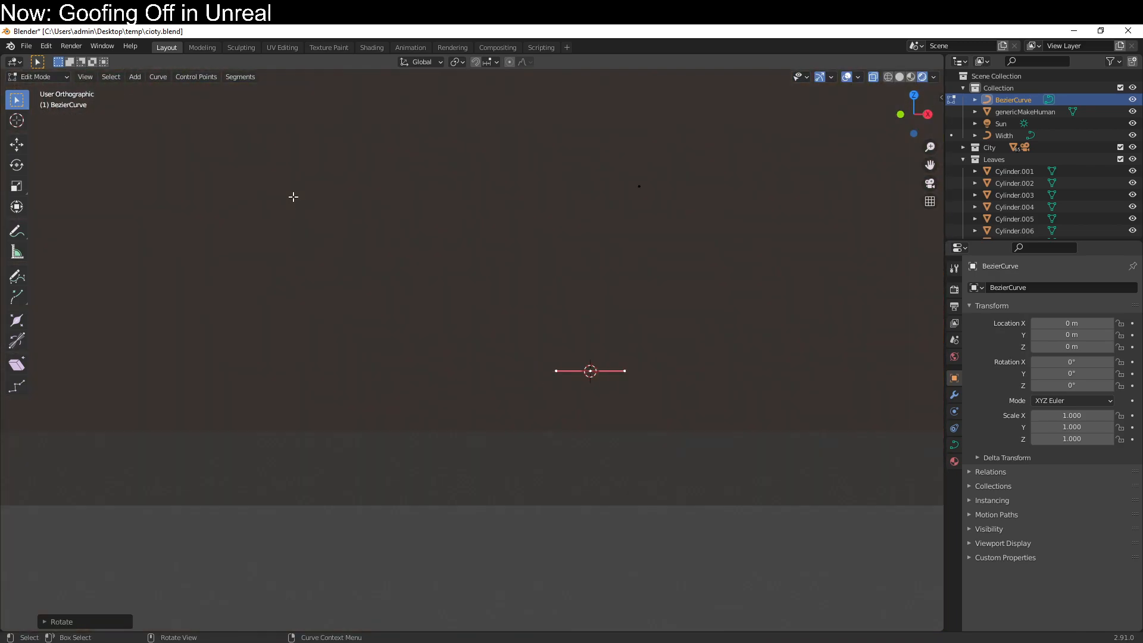
key(ctrl+KP_1)
key(r)
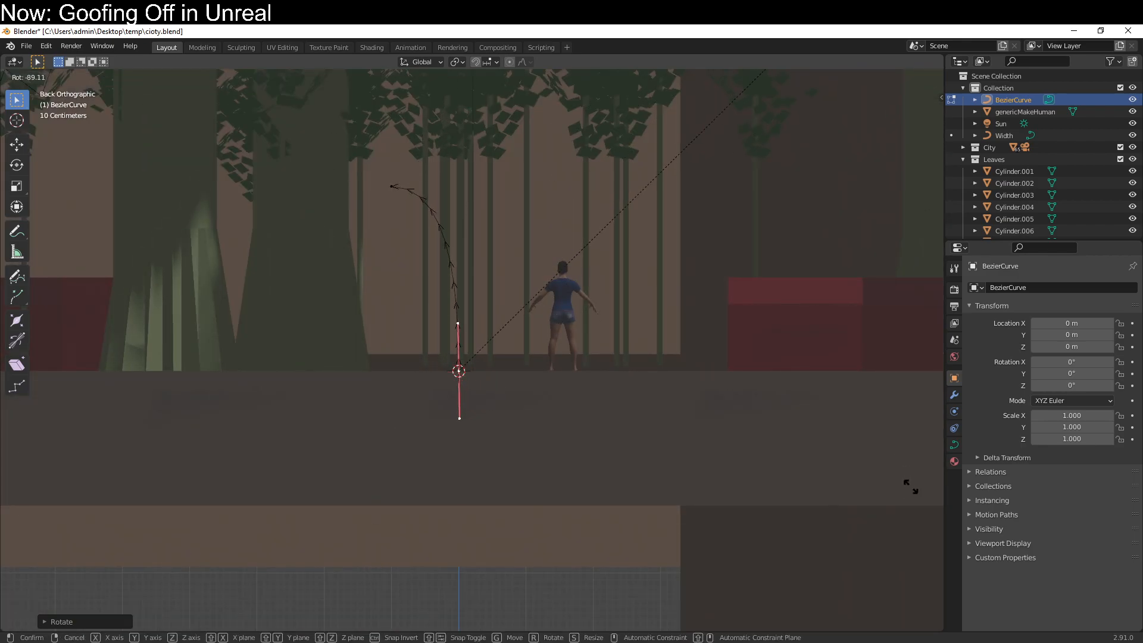
click(888, 499)
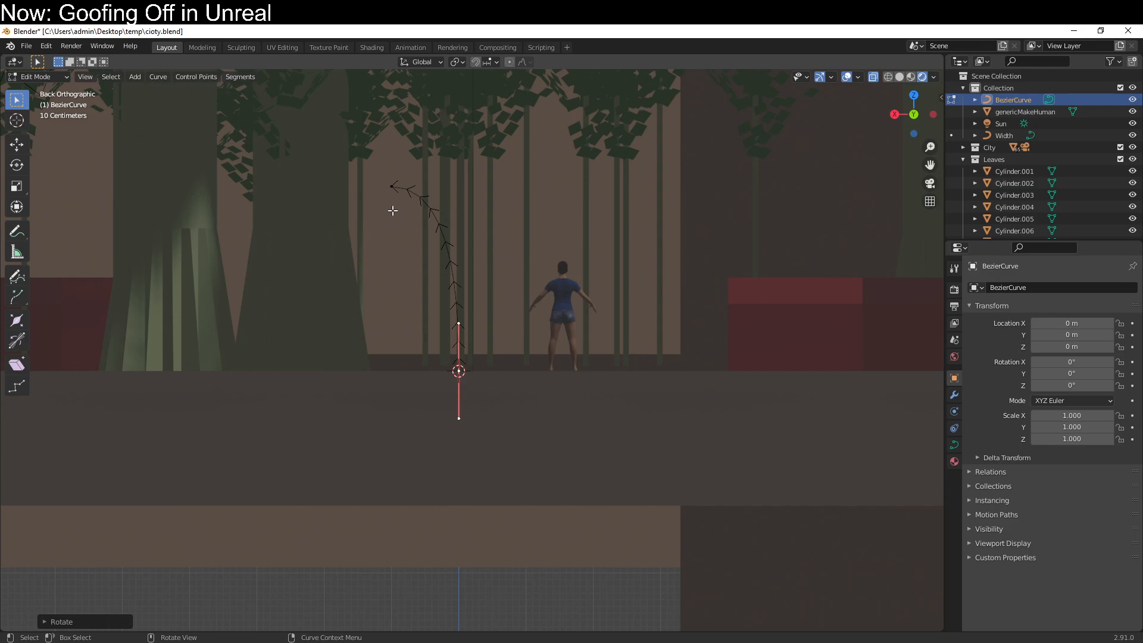
Move the curve's upper end point high into the tree foliage and rotate its handles to a steep, slightly leaning angle.
click(388, 186)
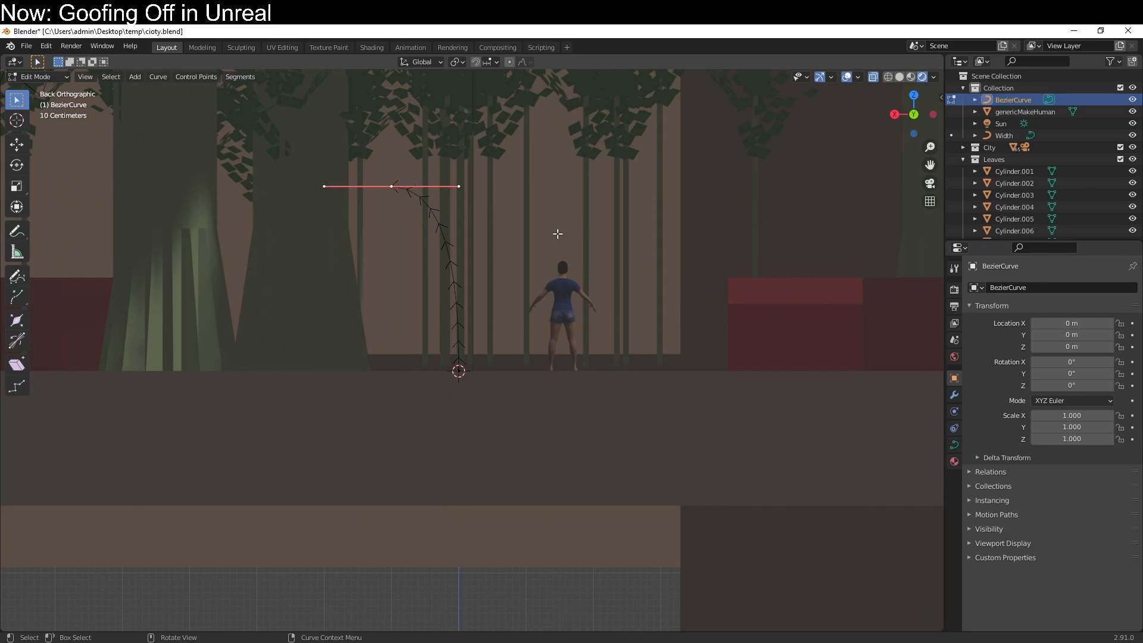
key(g)
click(630, 112)
shift+middle_drag(632, 304, 613, 530)
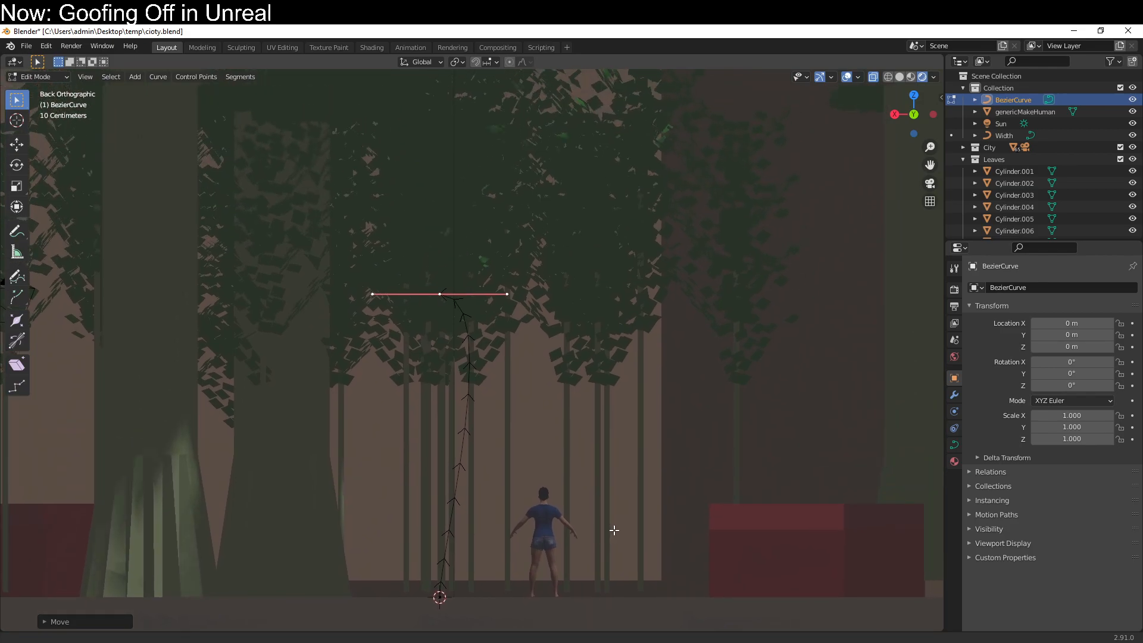
key(g)
key(r)
click(214, 543)
key(g)
click(228, 461)
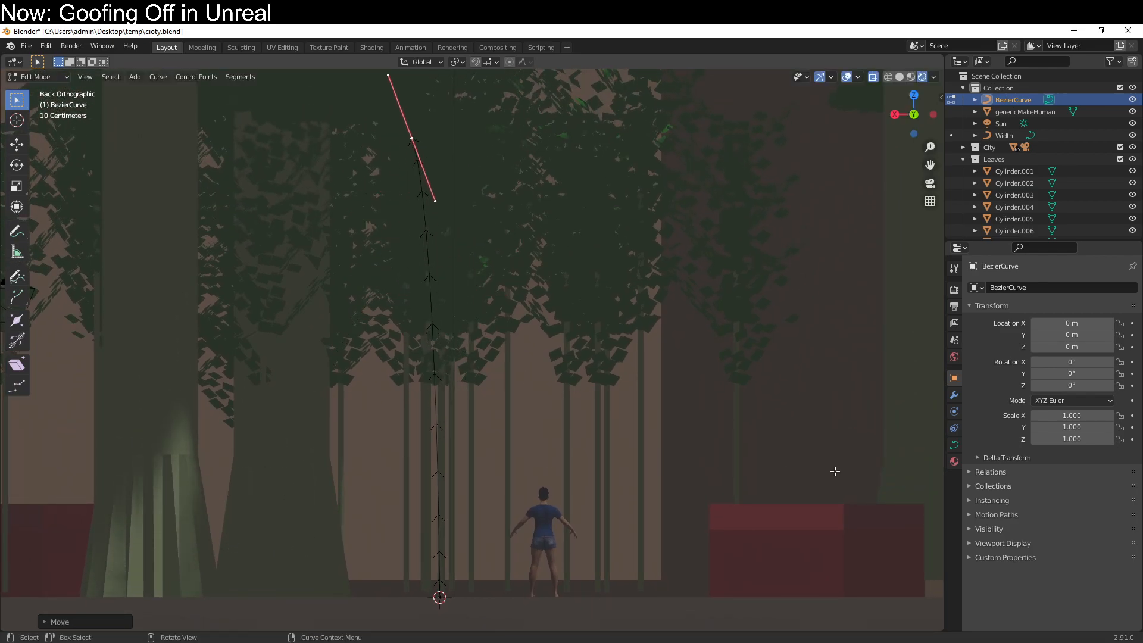
Leave edit mode and assign Width as the taper object in the original curve's geometry settings.
click(954, 394)
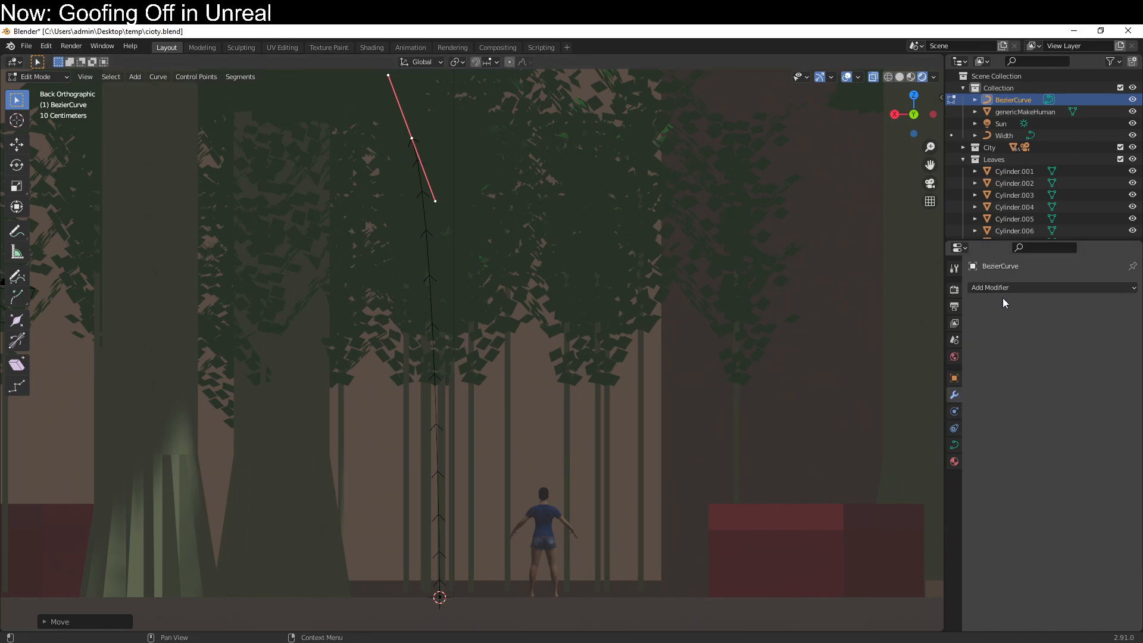
click(954, 411)
click(954, 445)
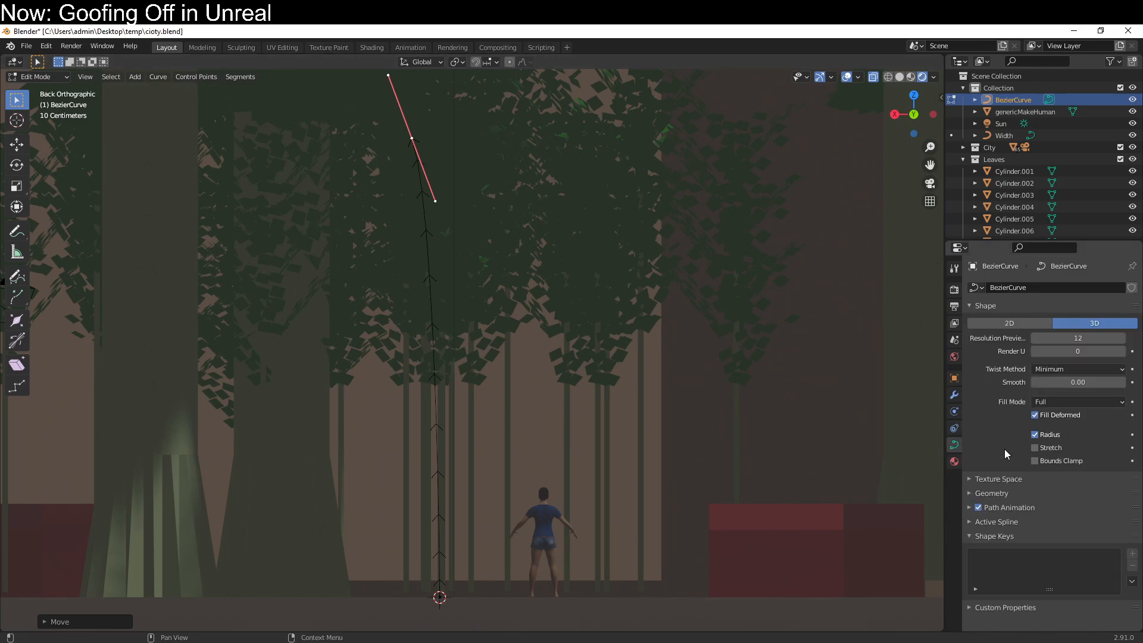
scroll(815, 488, down, 3)
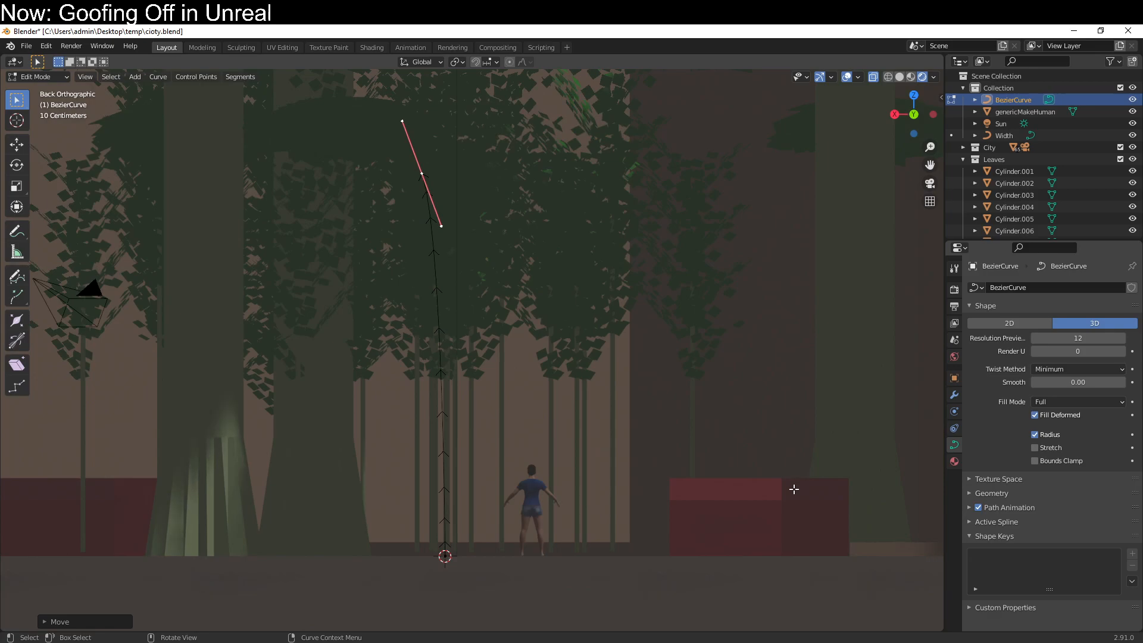
key(Tab)
click(969, 492)
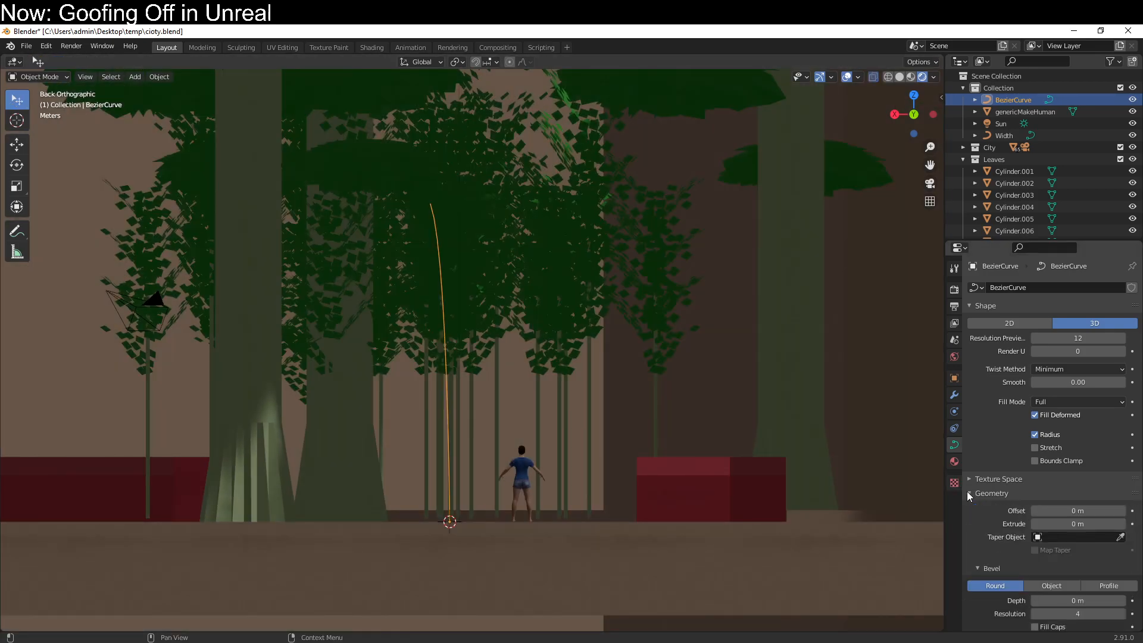
scroll(1055, 534, down, 1)
click(1039, 513)
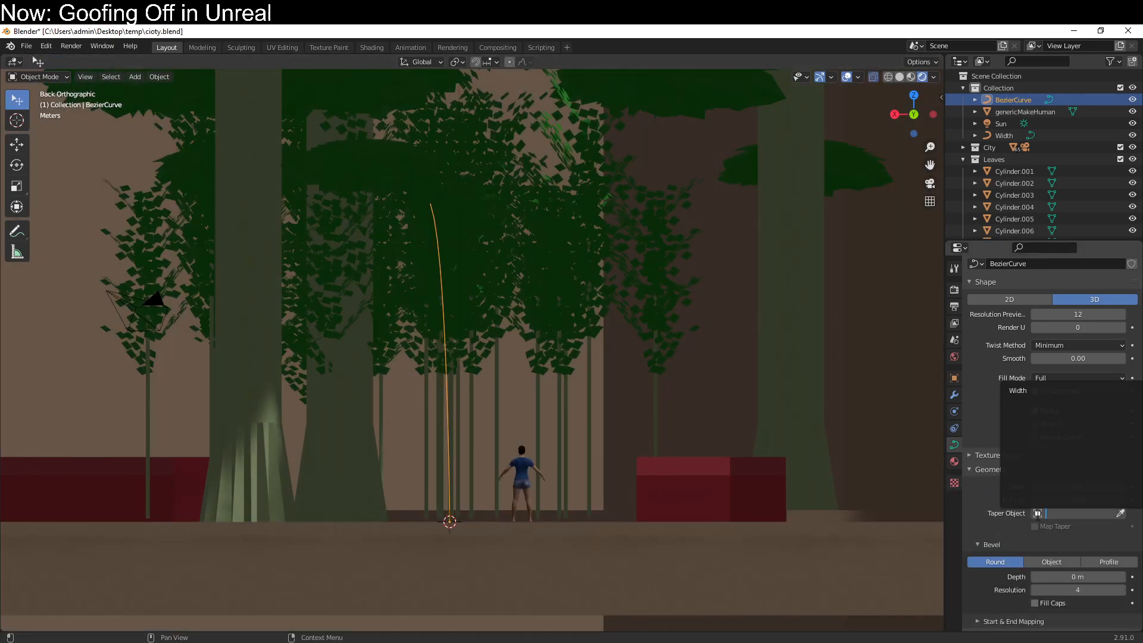
click(1029, 389)
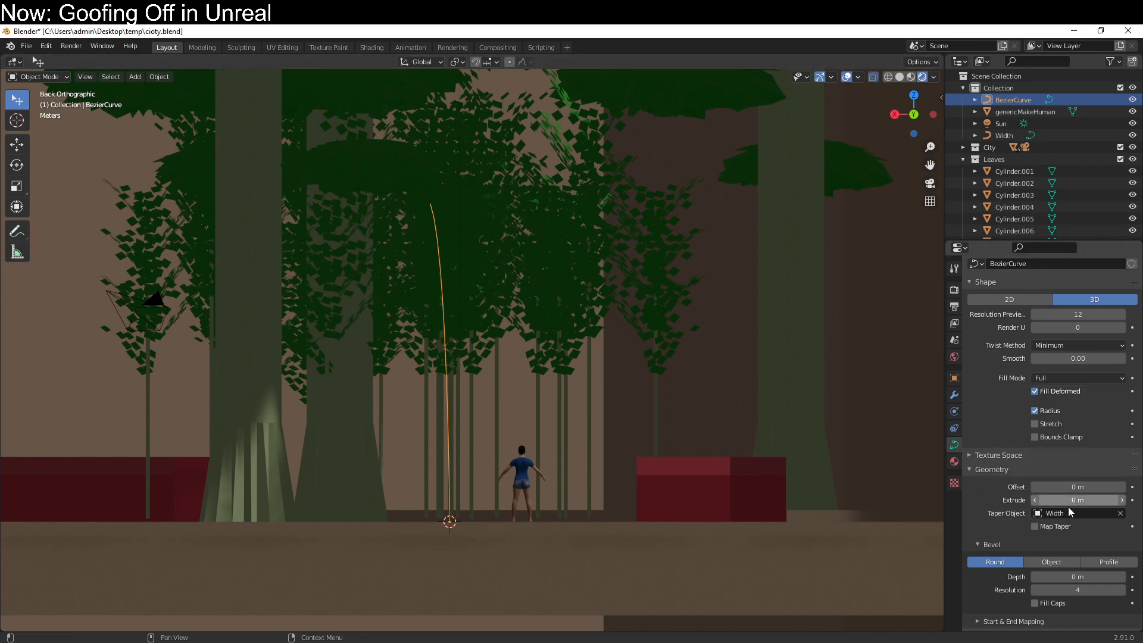
Try a geometry offset of 0.35 m on the tapered curve.
drag(1066, 487, 1087, 487)
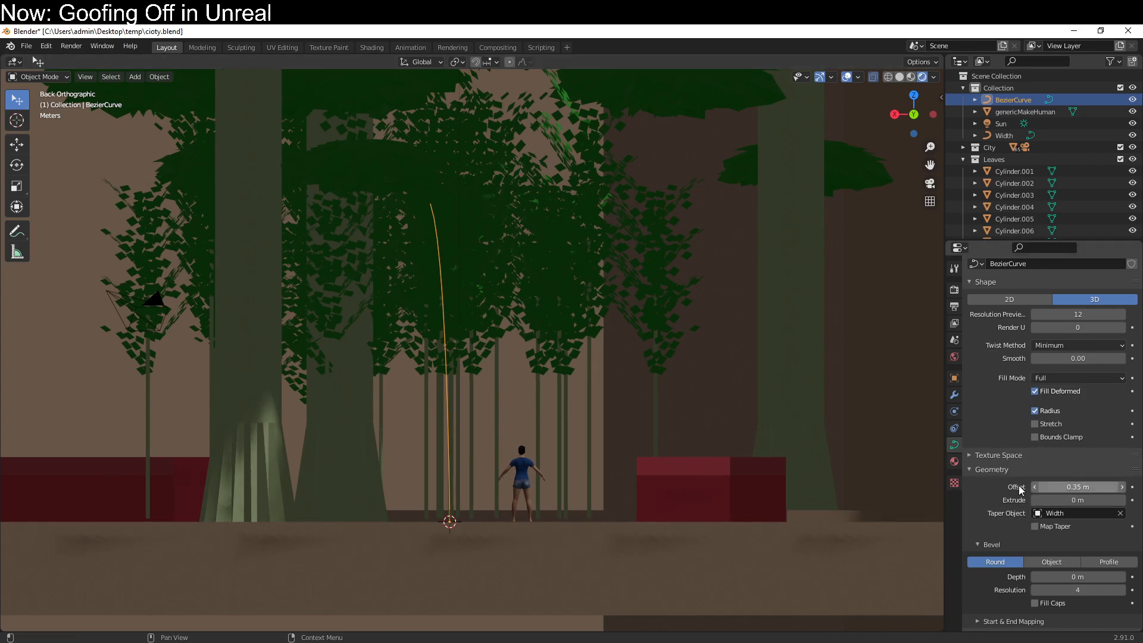
middle_drag(637, 436, 653, 433)
scroll(651, 444, up, 3)
shift+middle_drag(694, 529, 706, 348)
Extrude the tapered curve 0.43 m and set its offset to 0 m.
drag(1077, 500, 1042, 487)
click(1077, 487)
text(0)
key(Return)
Set the tapered curve's extrude to 0 m and give it a round bevel with a depth of 1 m.
middle_drag(654, 457, 745, 495)
click(1082, 500)
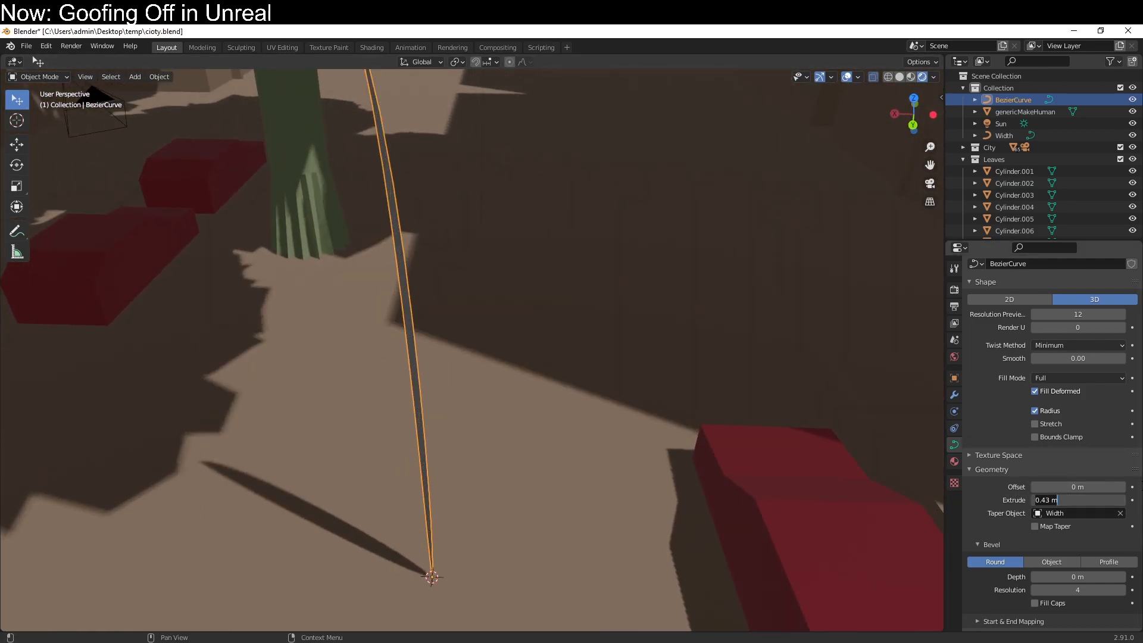
text(0)
key(Return)
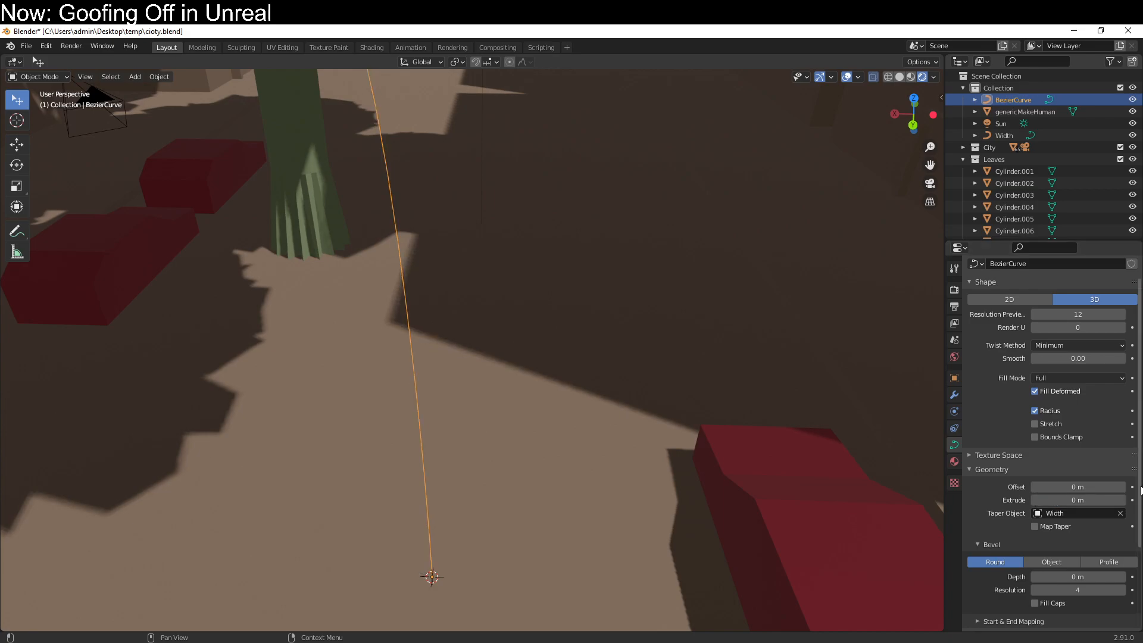
drag(1078, 576, 1109, 576)
click(1058, 576)
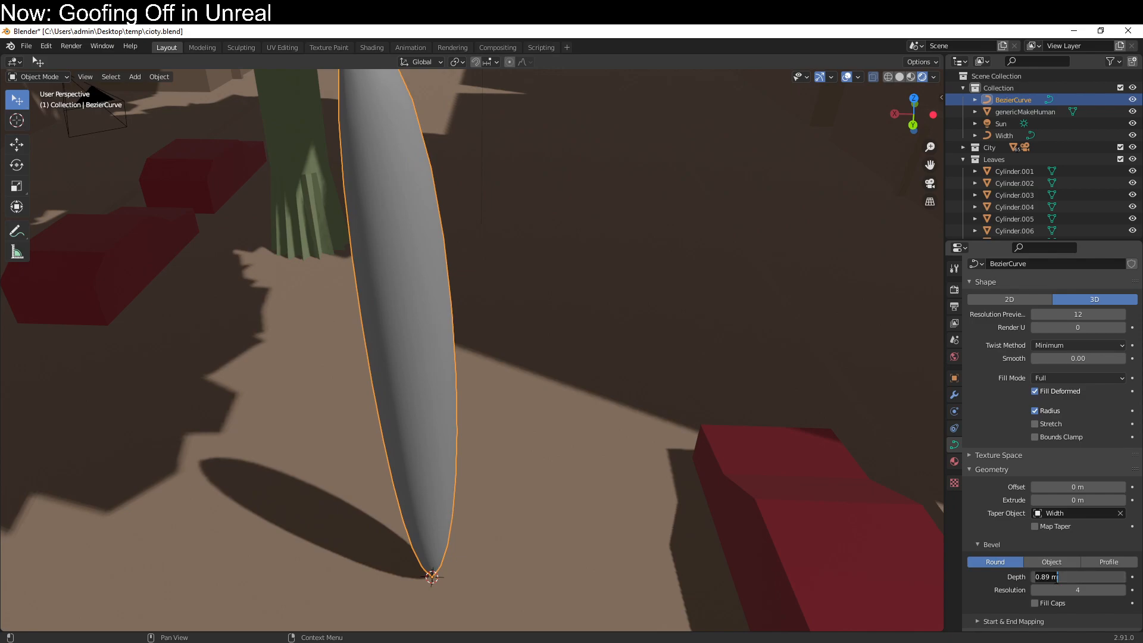
text(1)
key(Return)
Assign the existing Green material to the bevelled curve.
middle_drag(516, 295, 595, 405)
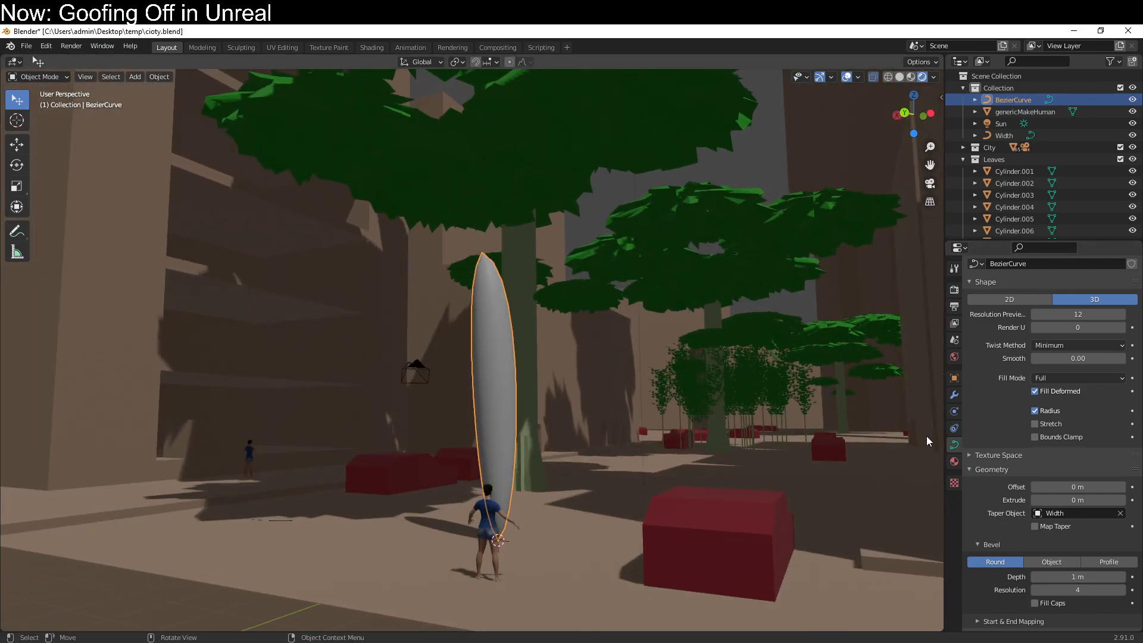
click(954, 461)
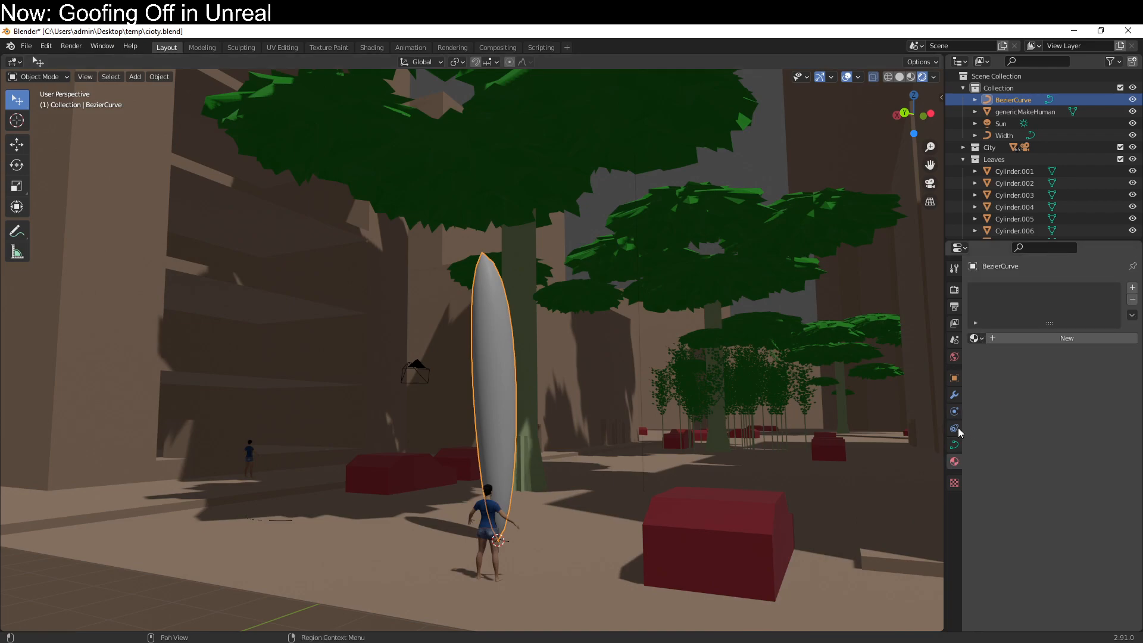
click(976, 338)
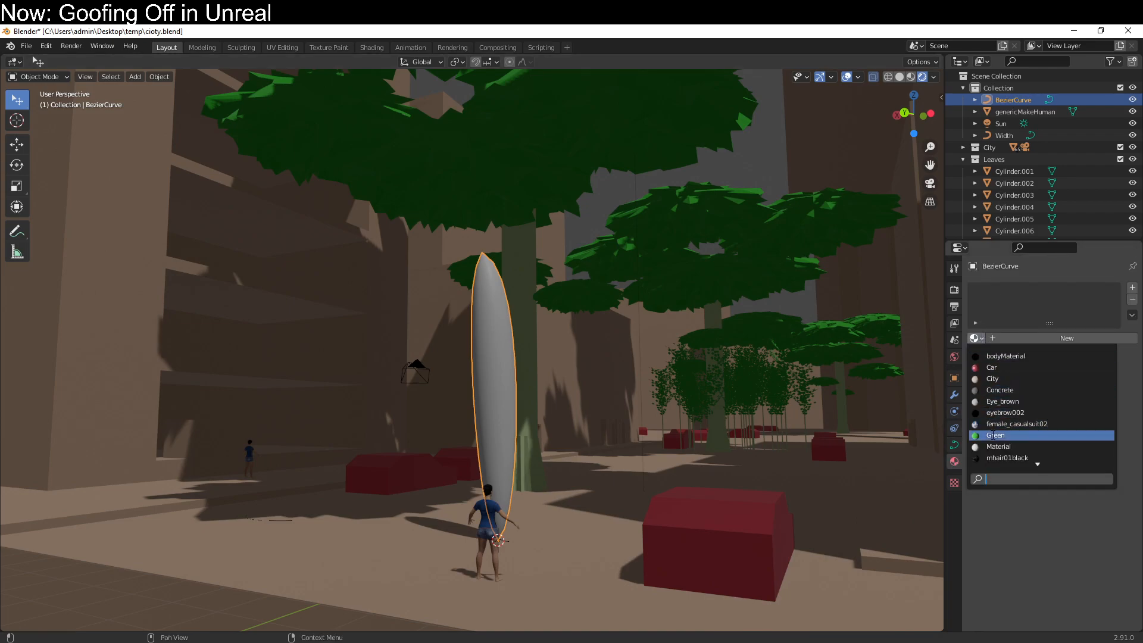
click(995, 435)
In edit mode, extrude the curve's upper end point from the back view high into the tree canopy.
middle_drag(451, 360, 487, 288)
key(Tab)
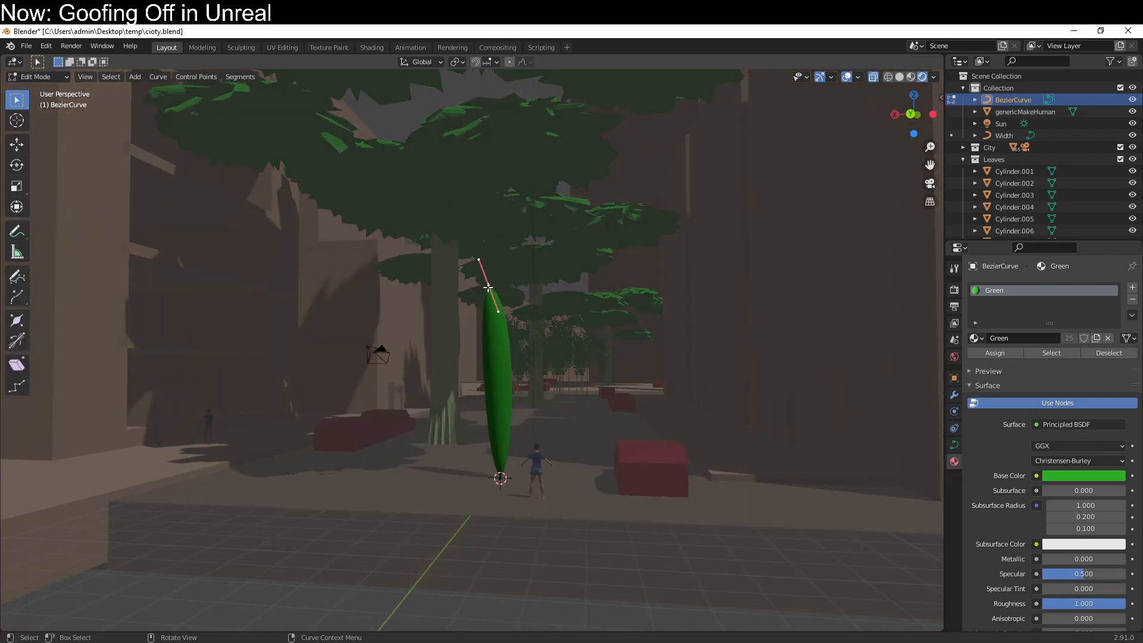
key(g)
right_click(553, 305)
key(KP_3)
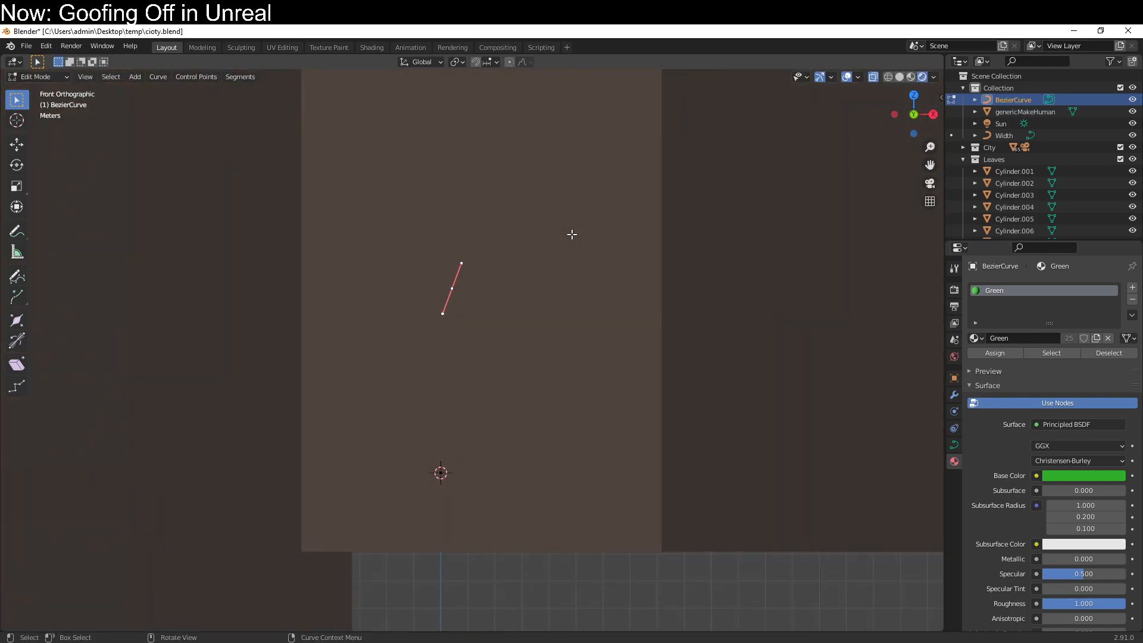
key(KP_1)
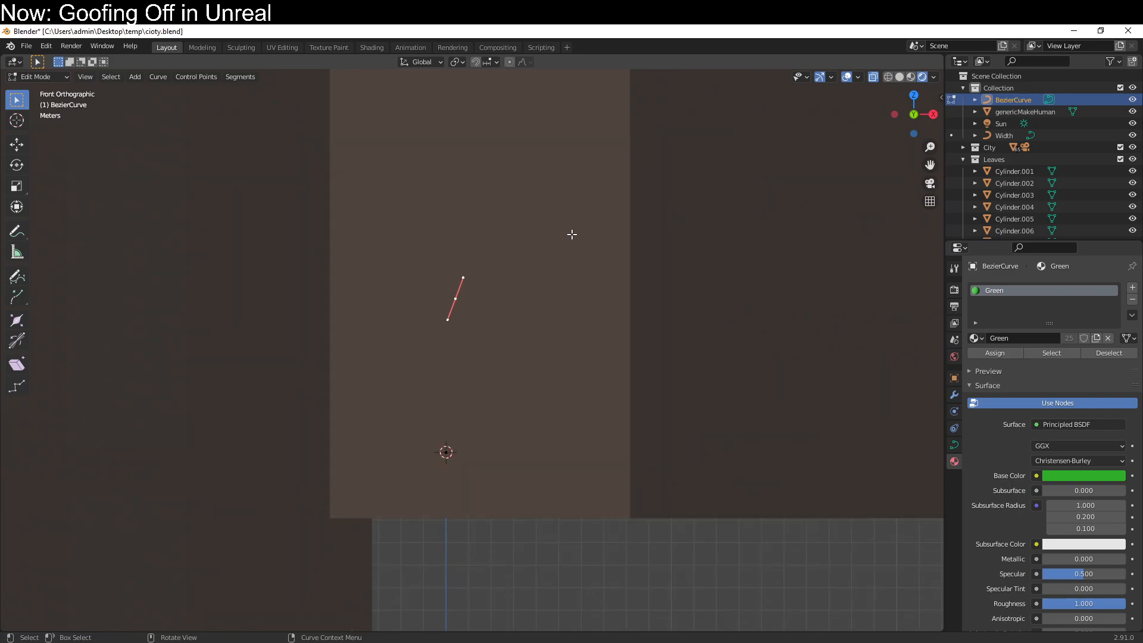
key(ctrl+KP_1)
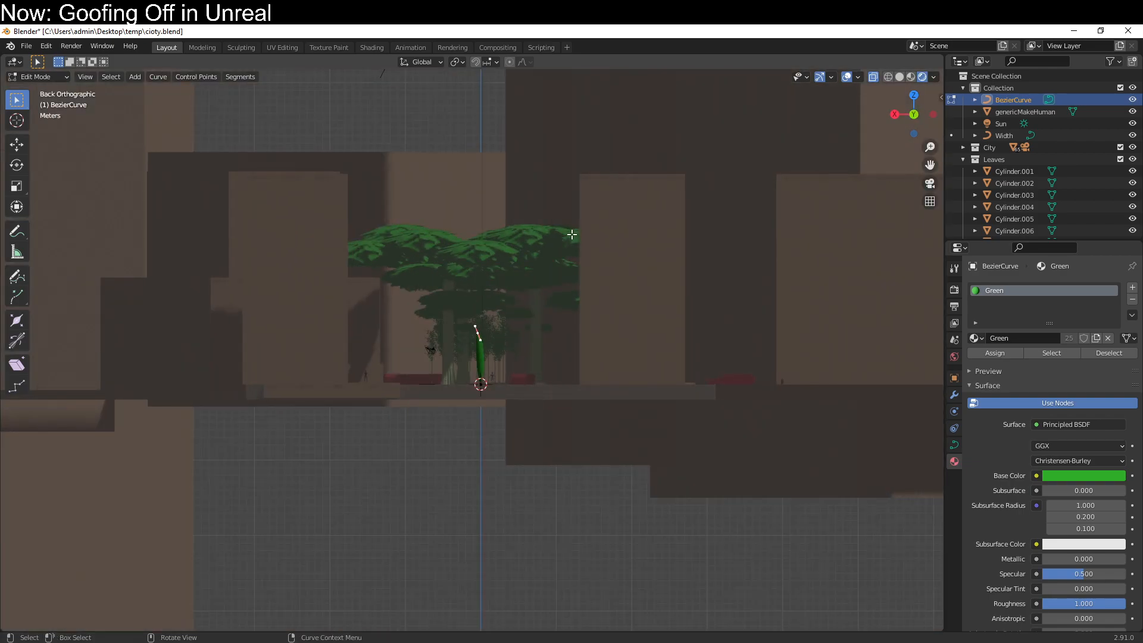
scroll(480, 247, up, 3)
scroll(608, 376, up, 2)
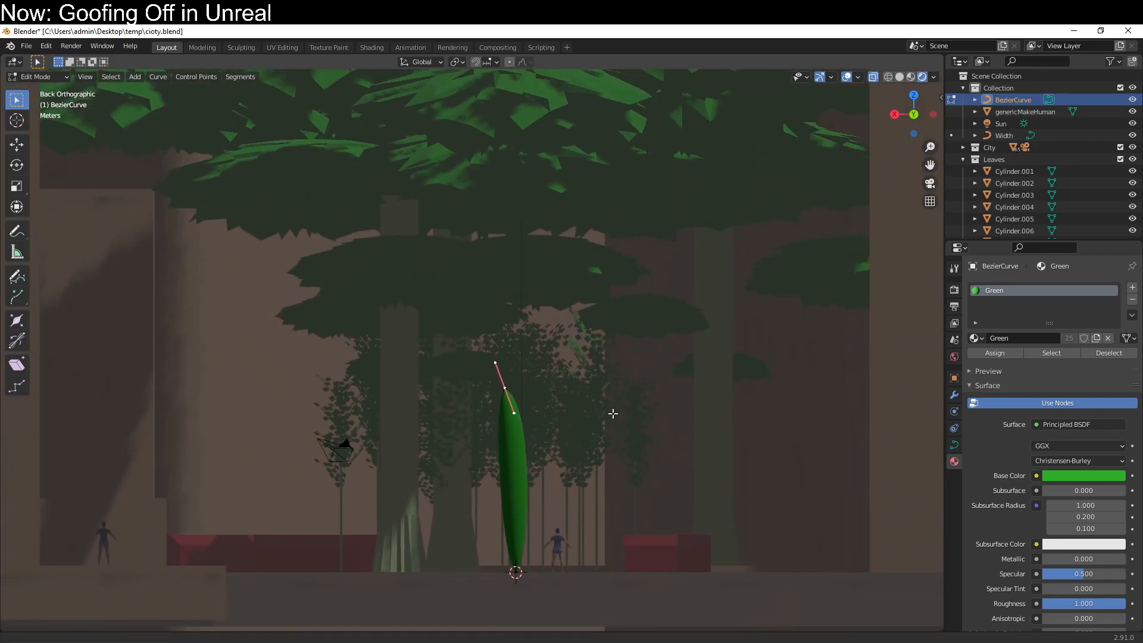
key(g)
click(568, 171)
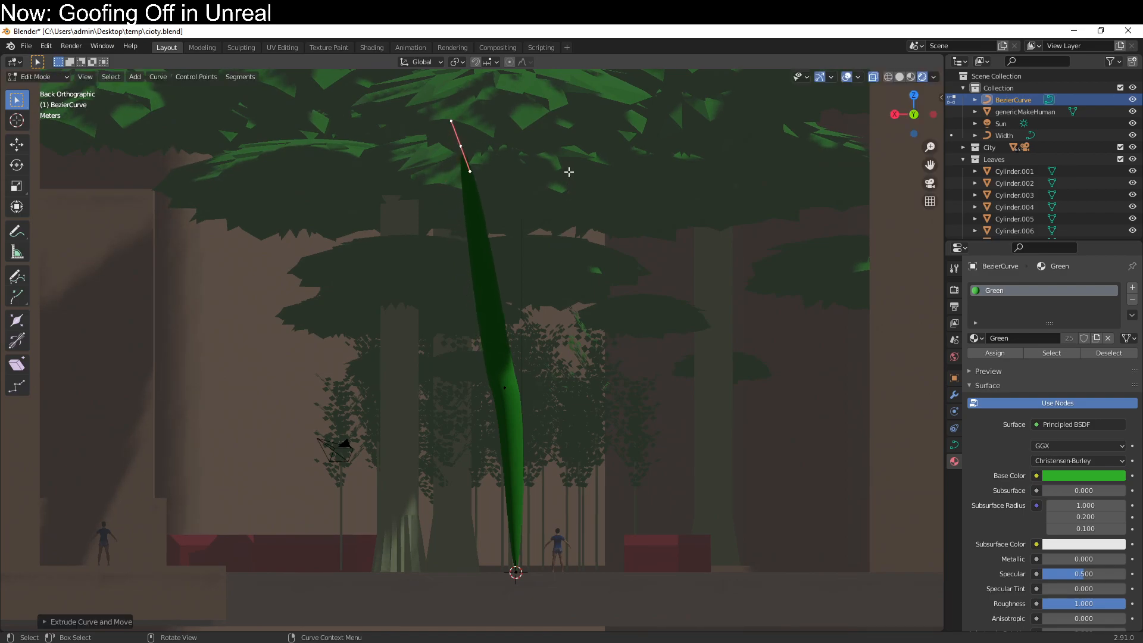
Rotate the new end point's handles to the opposite lean and lengthen them to curve the tip.
key(r)
click(424, 327)
key(s)
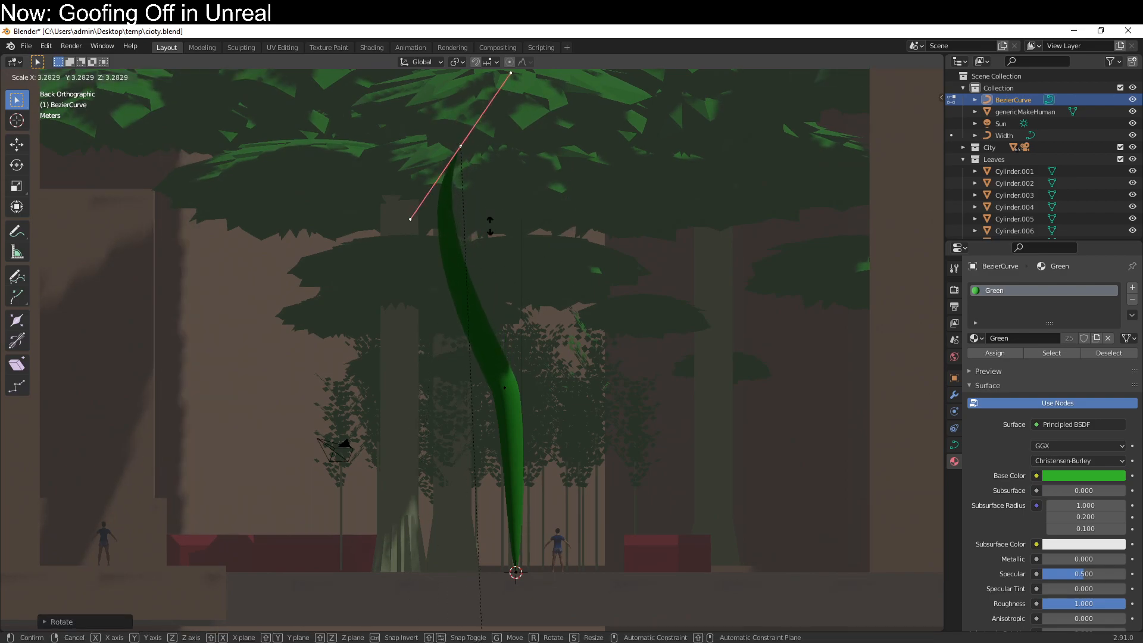
click(537, 300)
Shift the curve's middle control point slightly sideways and enlarge its handles to smooth the S-shaped bend.
click(507, 388)
key(g)
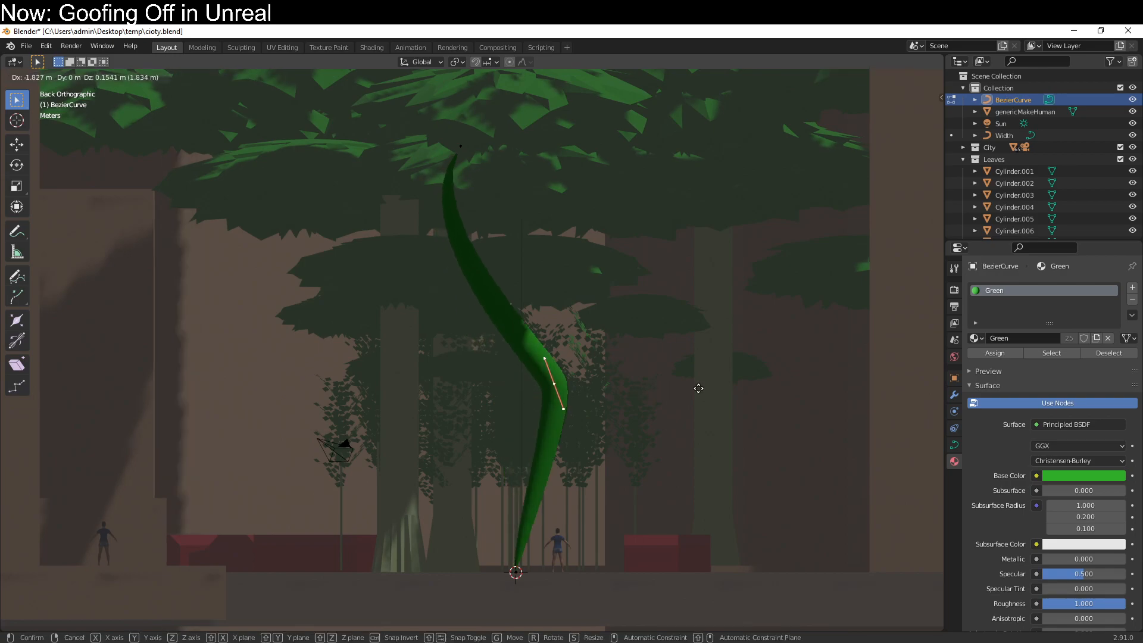
click(667, 403)
key(s)
click(882, 171)
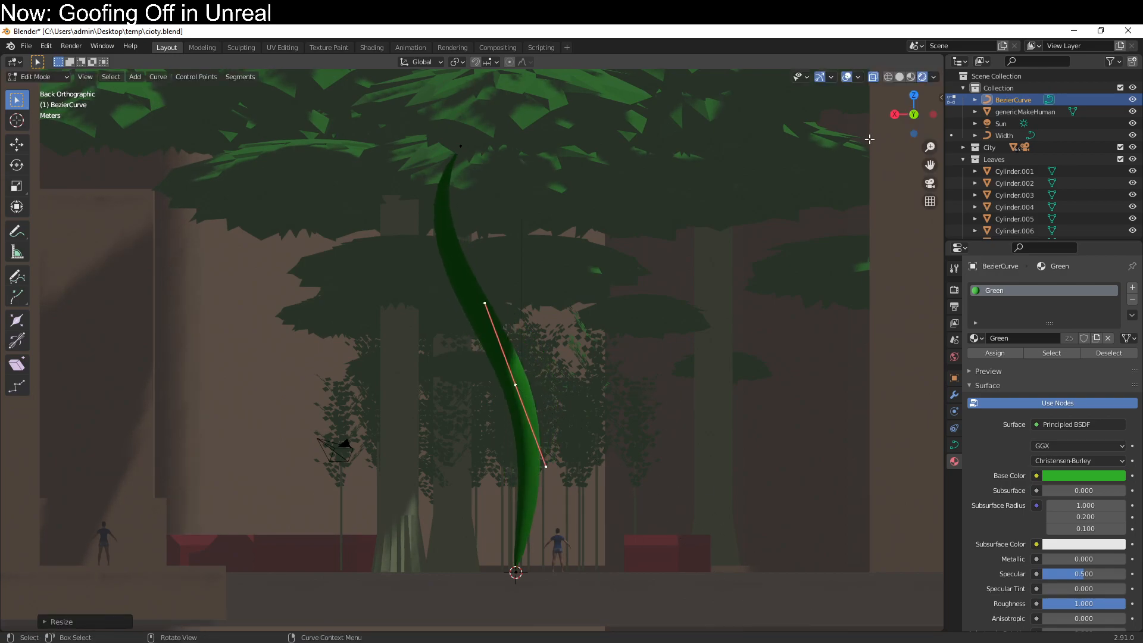
Move the curve's base point vertically down below street level and leave edit mode.
scroll(612, 530, up, 1)
click(525, 615)
shift+middle_drag(604, 555, 615, 400)
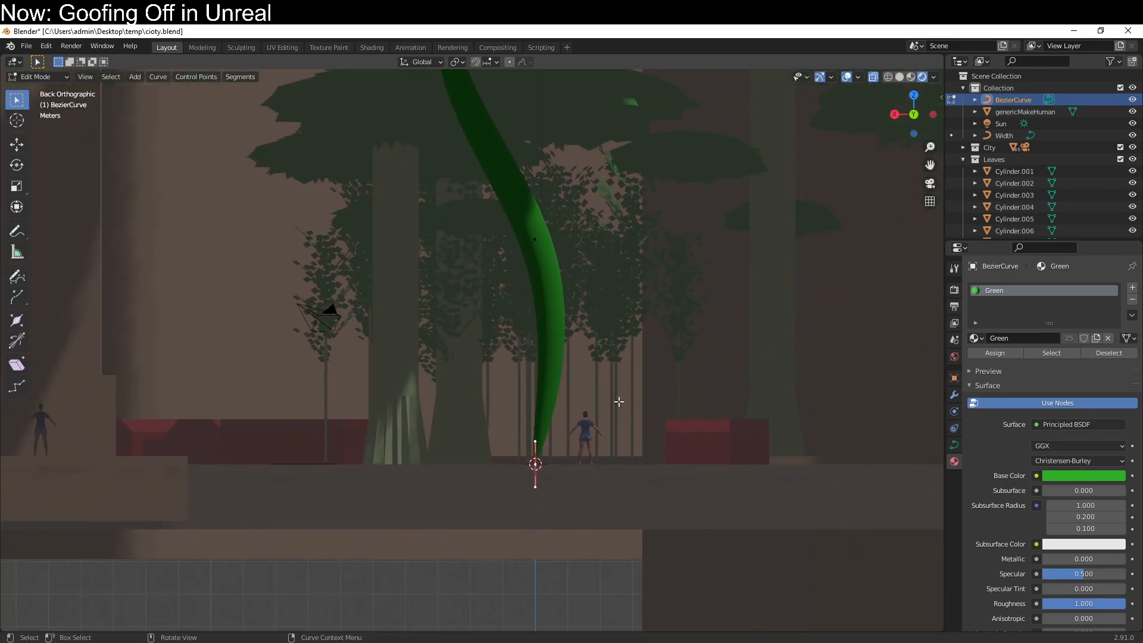
key(g)
key(z)
click(612, 530)
scroll(615, 452, down, 7)
key(Tab)
Move the green curve across the ground plane in top view to the base of the nearest large tree.
middle_drag(616, 453, 506, 223)
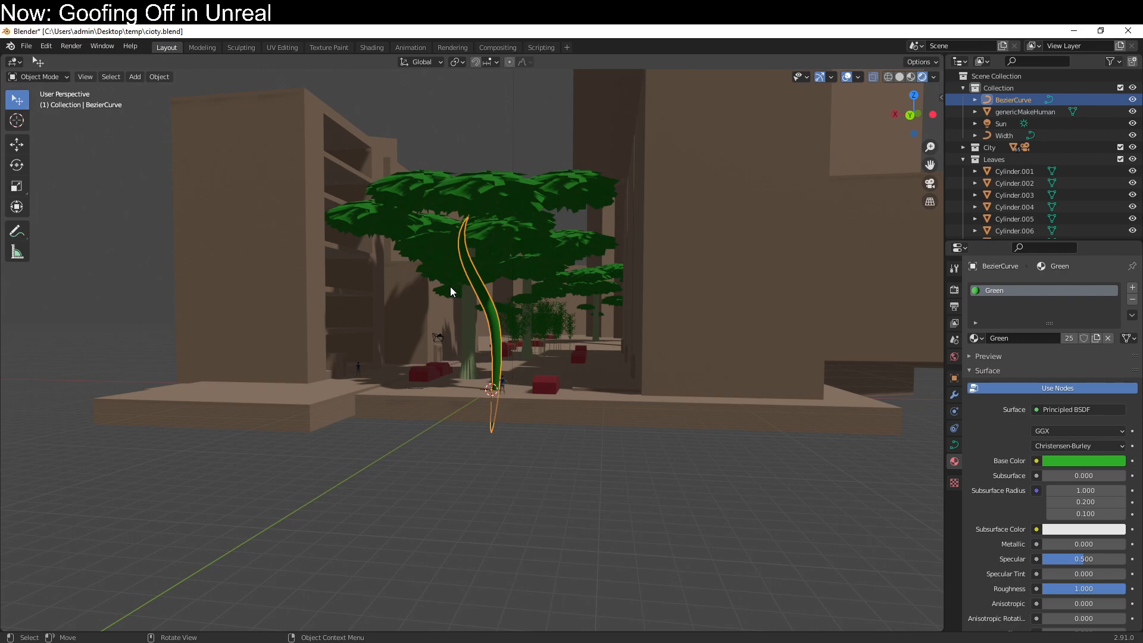
scroll(539, 294, up, 4)
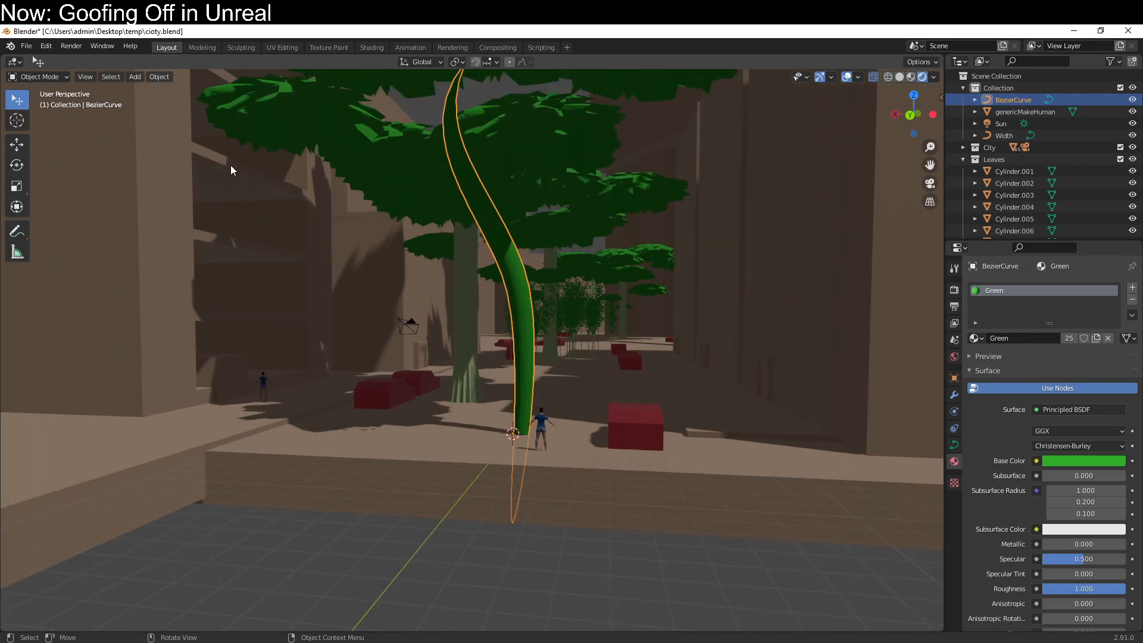
shift+middle_drag(466, 403, 591, 519)
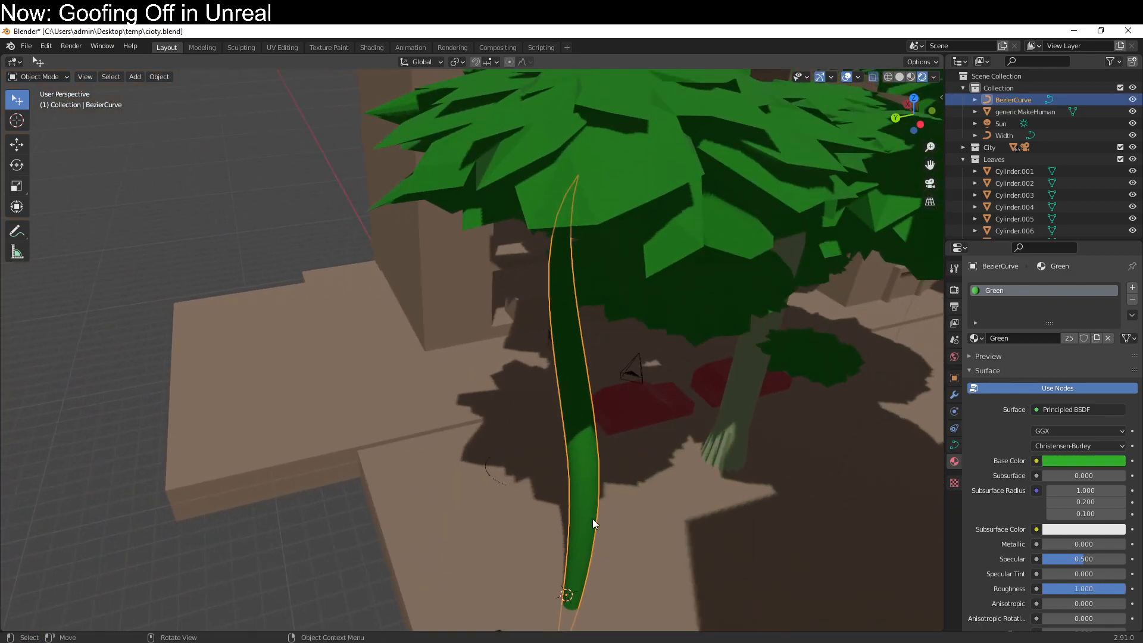
key(KP_7)
shift+middle_drag(422, 501, 506, 253)
key(g)
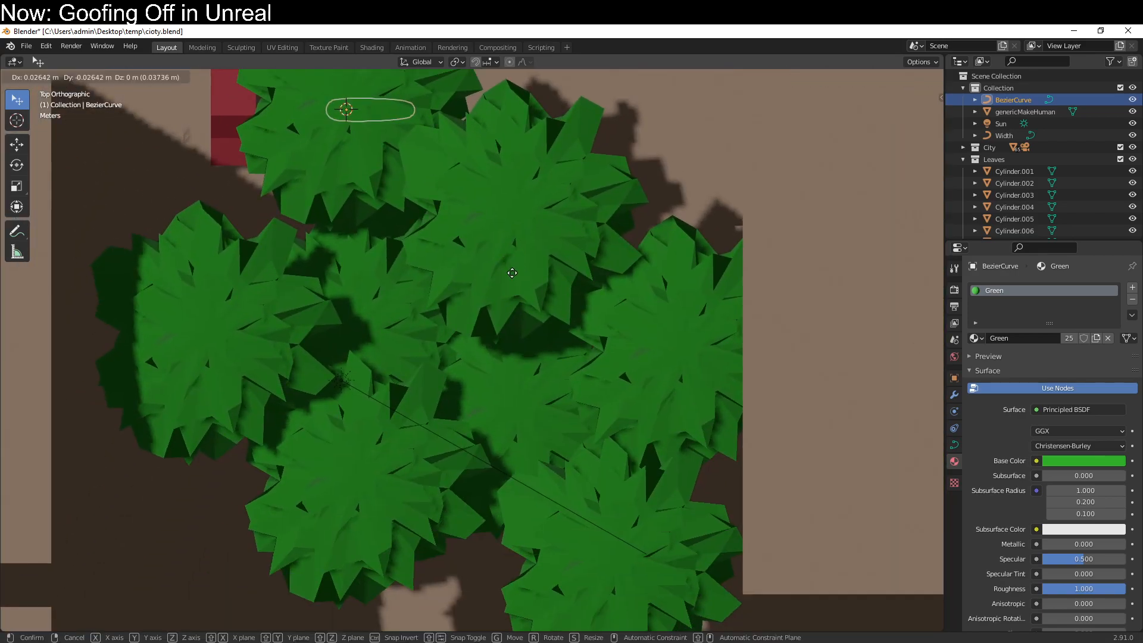
click(536, 451)
Move the curve's upper tip about 10.1 m along X and 9.3 m down, toward the building beside the street.
middle_drag(537, 450, 802, 276)
key(KP_1)
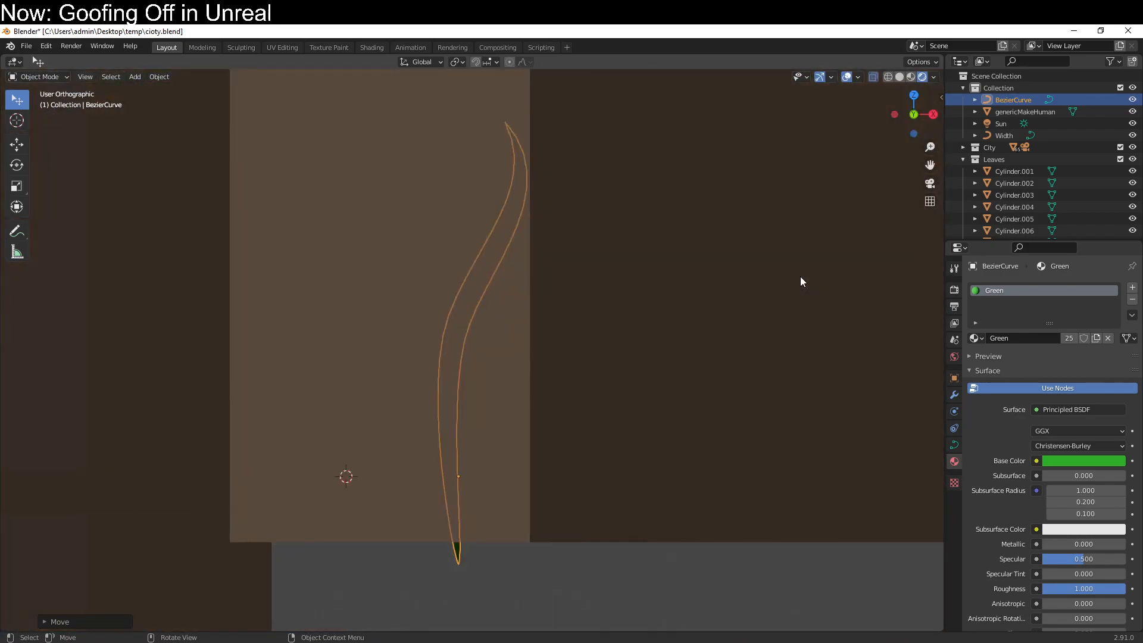
key(KP_3)
key(ctrl+KP_1)
scroll(477, 262, down, 4)
middle_drag(476, 262, 557, 277)
scroll(472, 293, up, 3)
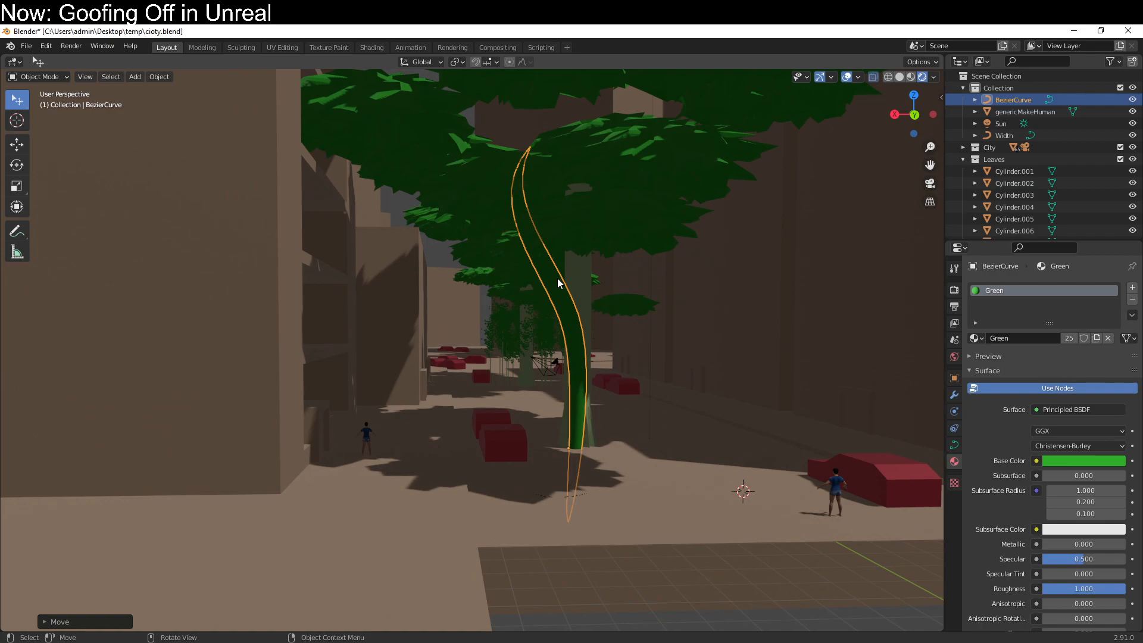
key(Tab)
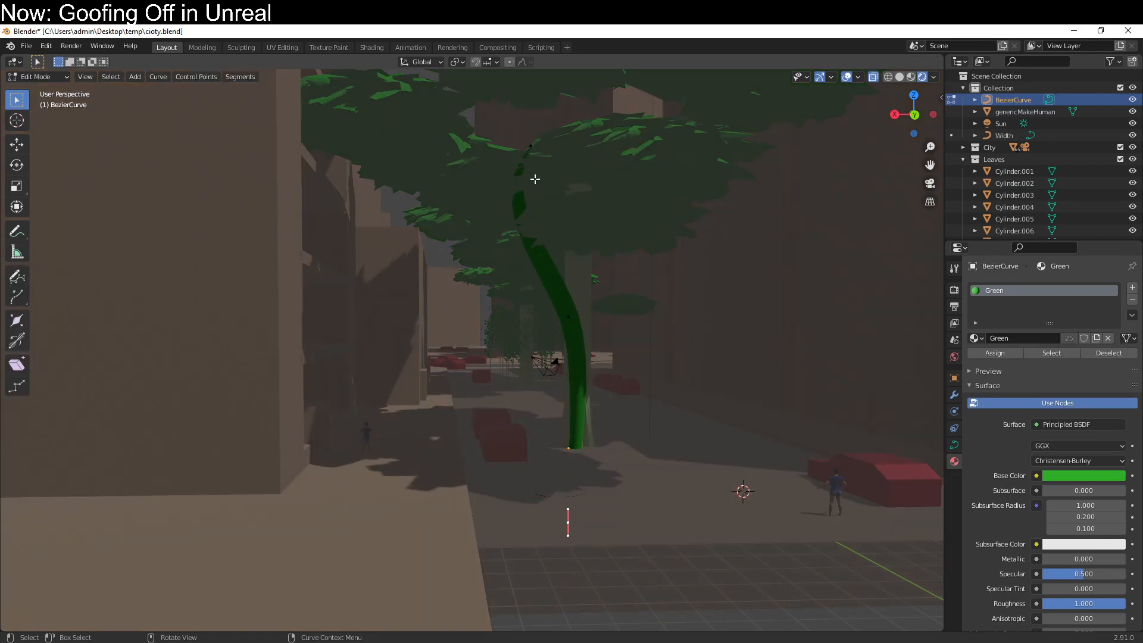
click(530, 146)
key(g)
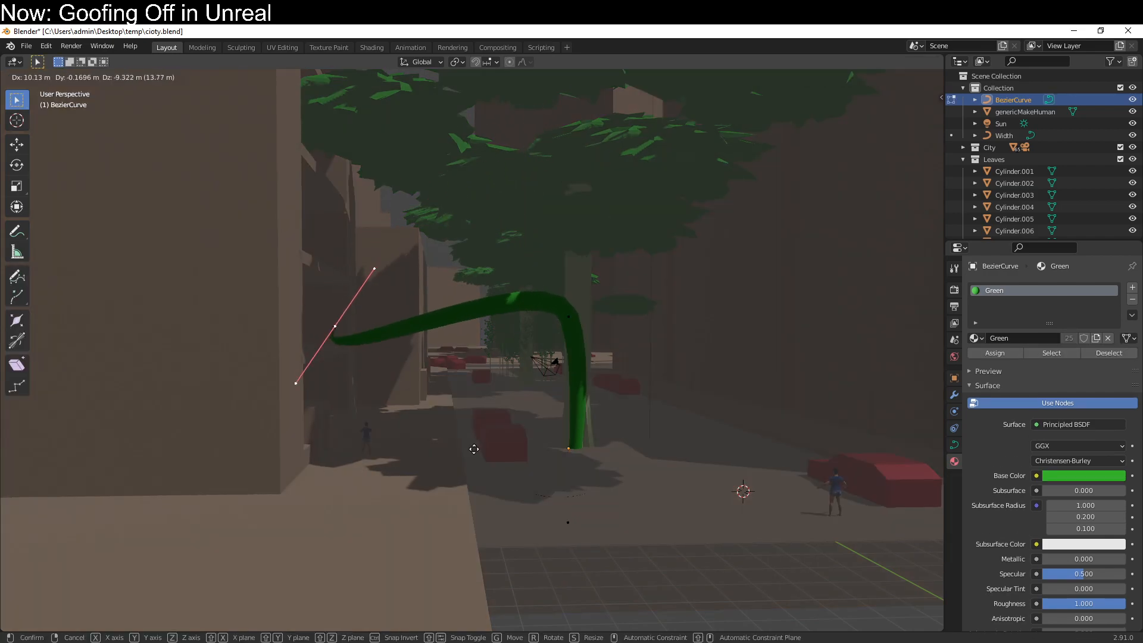
click(474, 449)
Rotate the tip's handles toward horizontal and move the tip farther sideways into the building.
middle_drag(472, 449, 400, 480)
key(r)
click(634, 239)
key(g)
click(479, 329)
middle_drag(479, 329, 545, 352)
Reposition the curve's middle point, then rotate and lengthen its handles to form a wide arch, and leave edit mode.
click(551, 358)
middle_drag(642, 388, 617, 337)
key(g)
right_click(593, 357)
key(g)
click(540, 375)
key(r)
click(709, 244)
key(s)
click(56, 543)
middle_drag(378, 446, 311, 418)
middle_drag(502, 385, 385, 350)
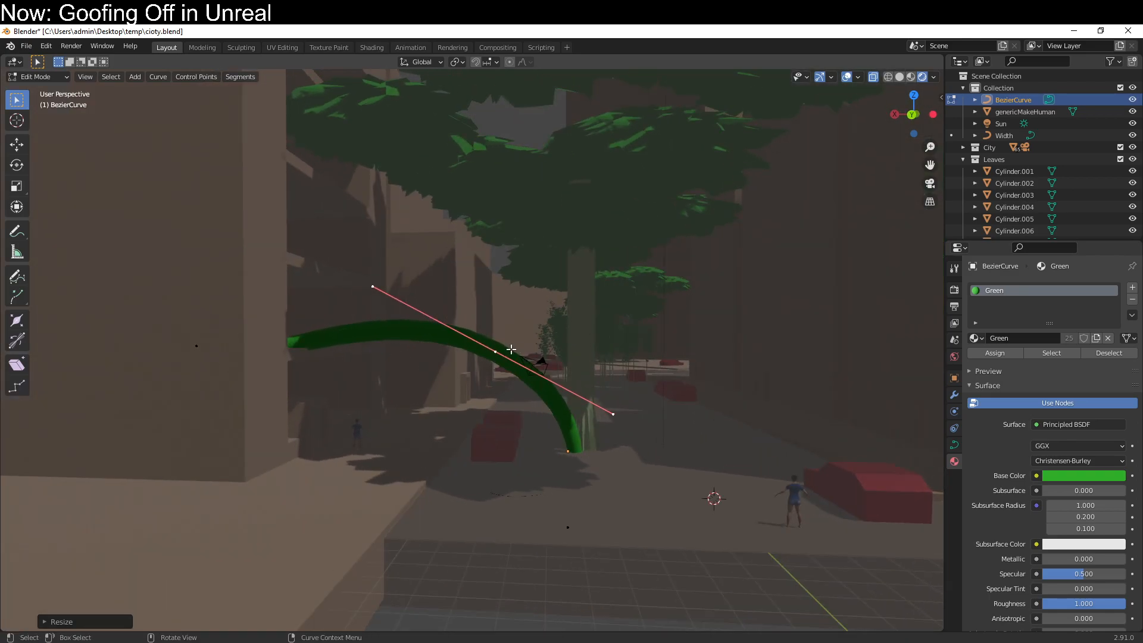
key(Tab)
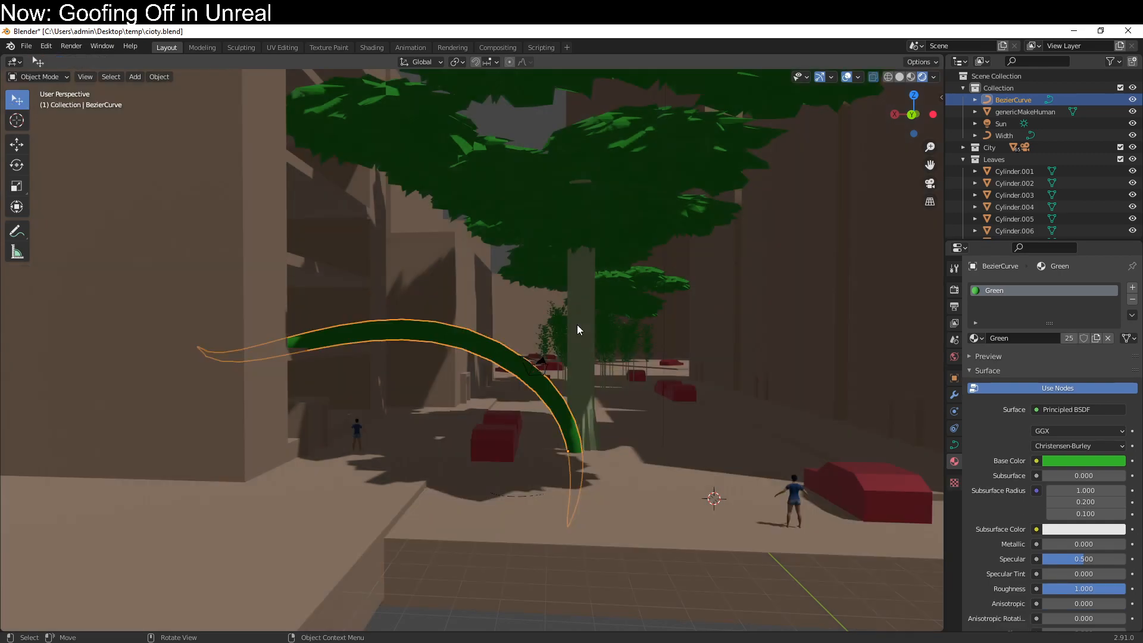
Select the large tree and add a centred loop cut around its trunk in edit mode.
click(581, 320)
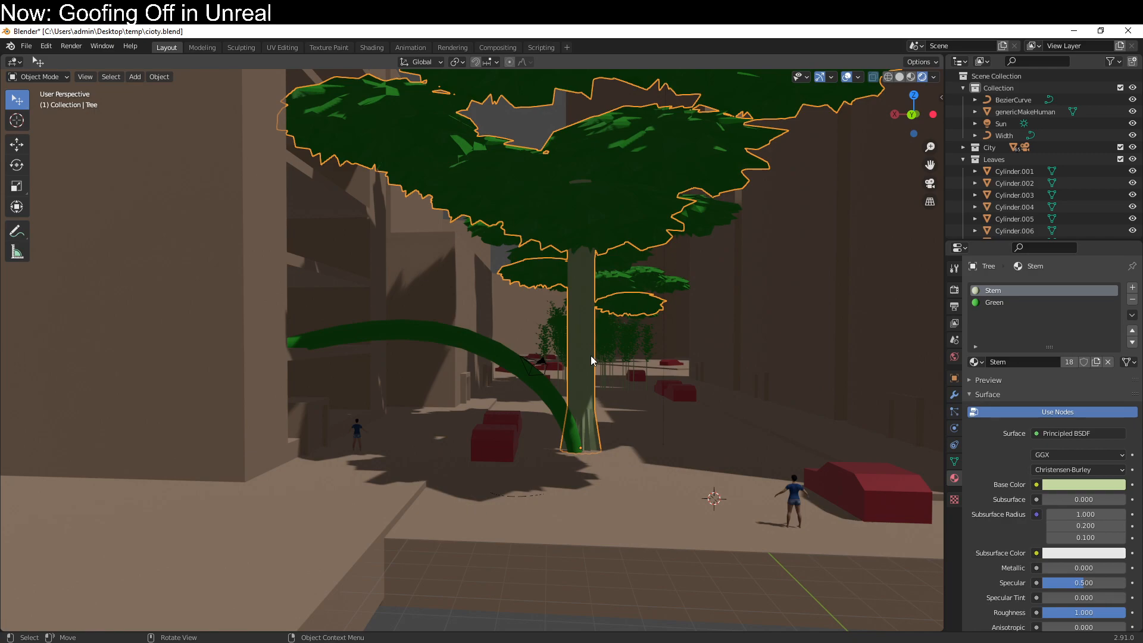
key(Tab)
scroll(624, 283, down, 6)
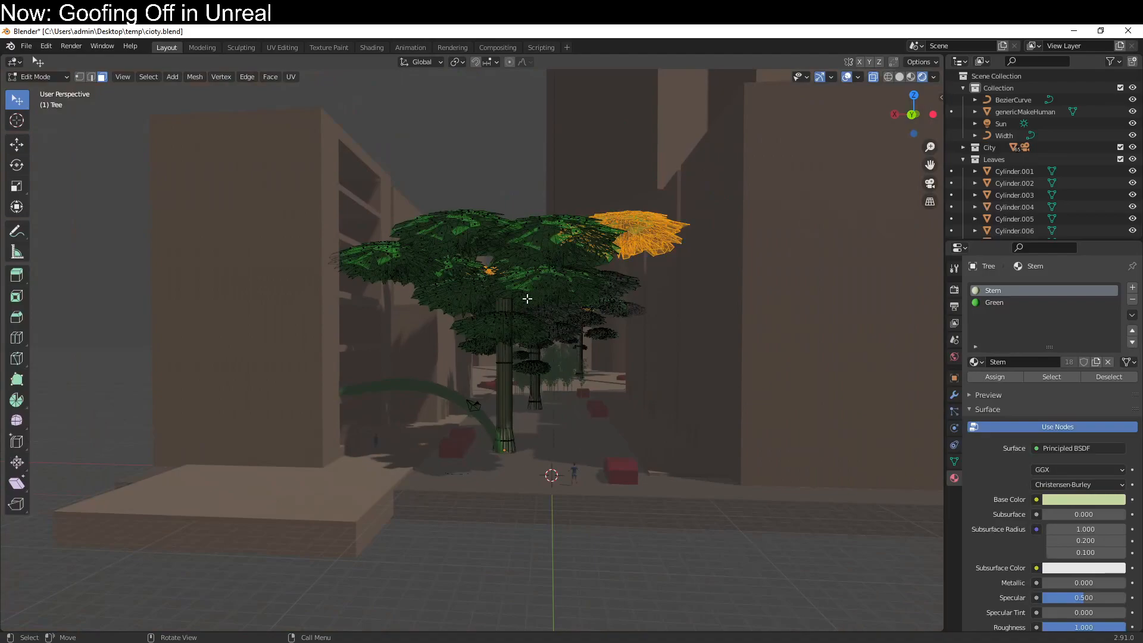
key(ctrl+r)
click(509, 401)
right_click(509, 400)
Select the flared base of the trunk and move it along global X toward the red car to slant the trunk.
scroll(513, 441, up, 5)
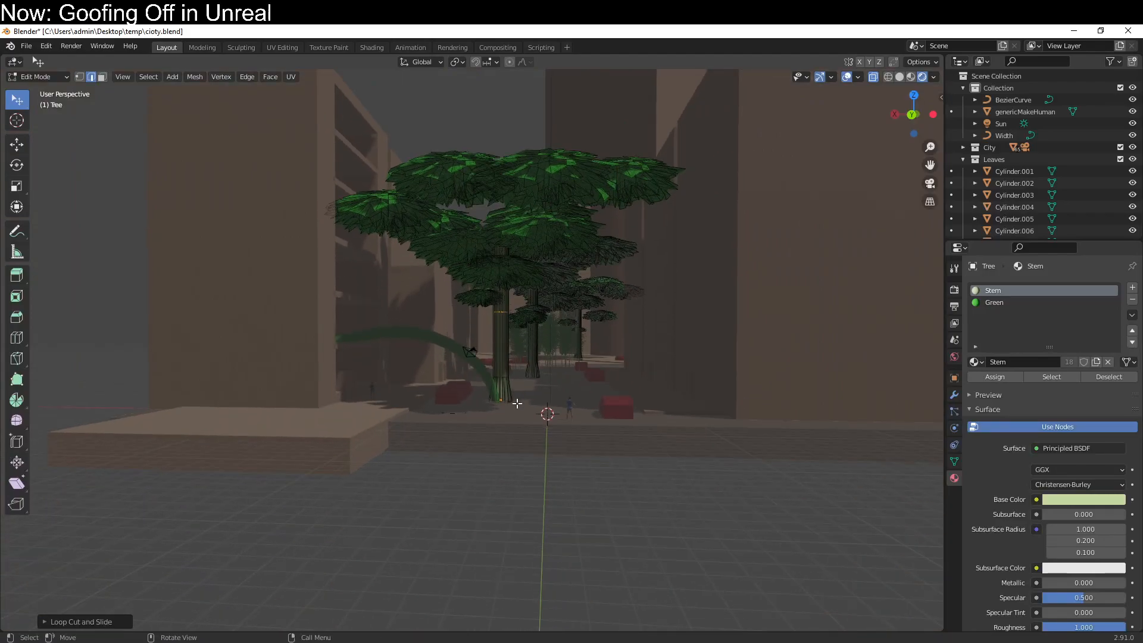
drag(489, 387, 595, 512)
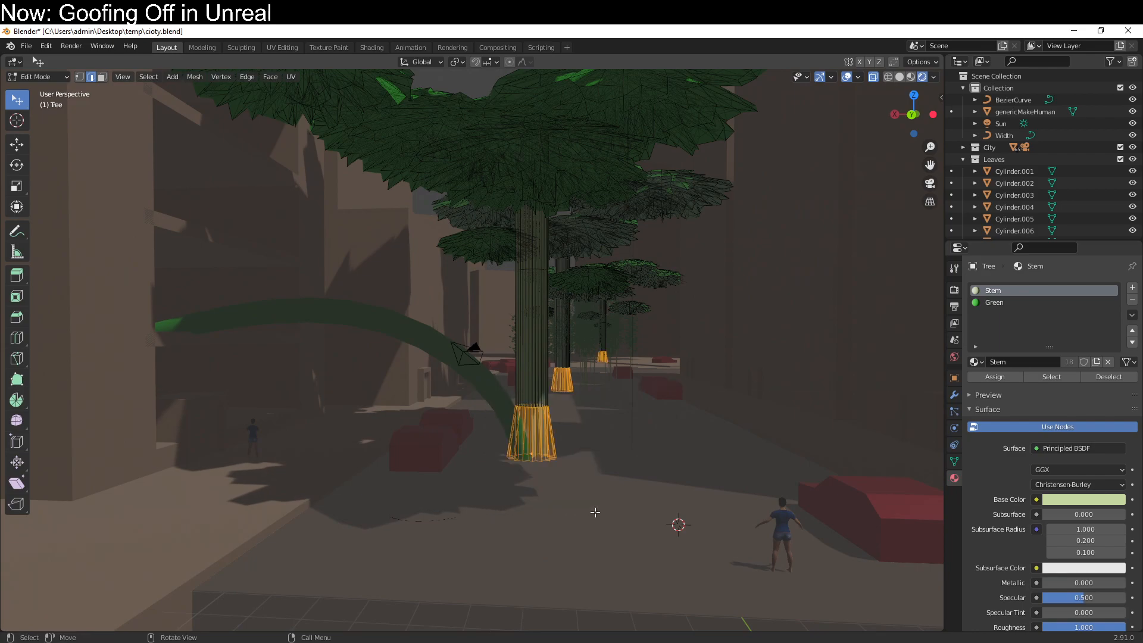
key(g)
key(x)
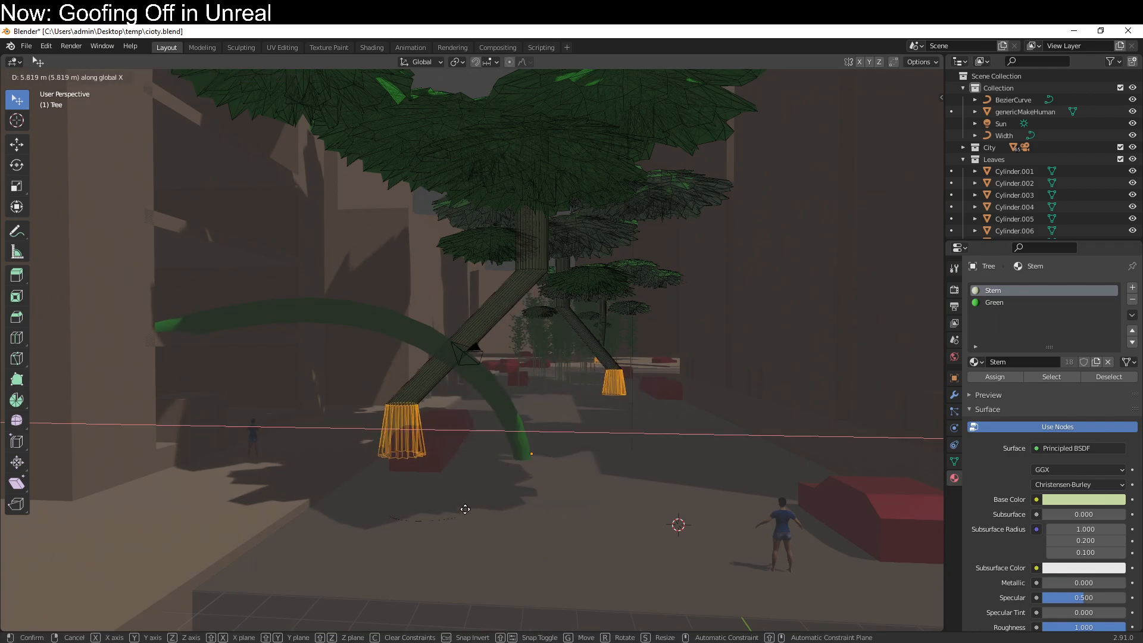
click(492, 525)
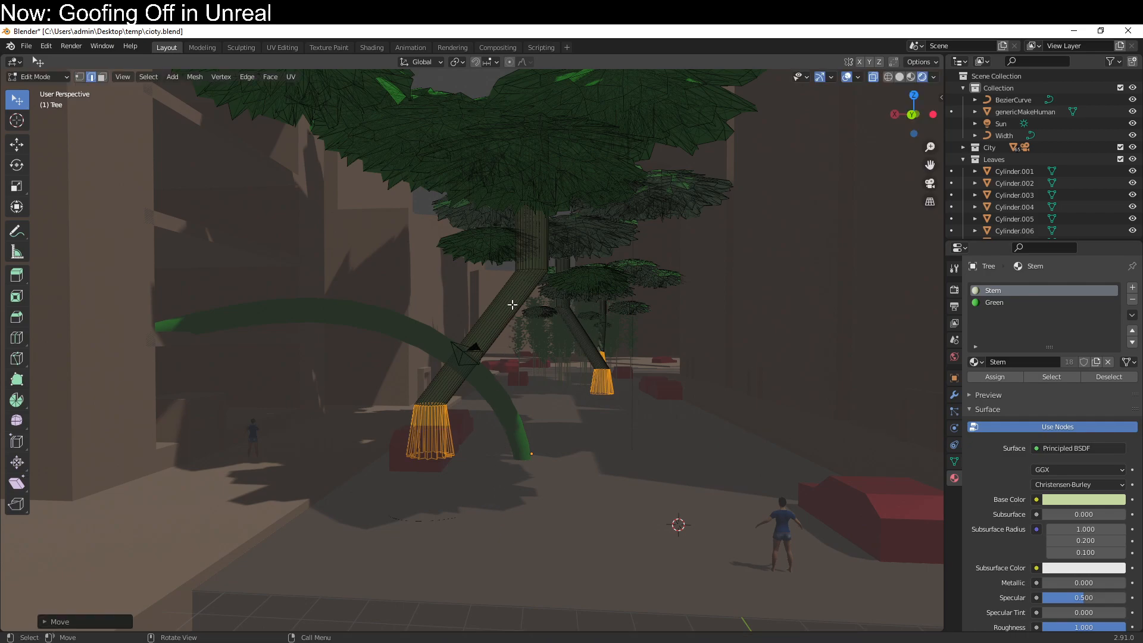
Add a loop cut midway along the slanted trunk and move it about -1.08 m along global X.
key(ctrl+r)
click(492, 331)
right_click(489, 332)
key(g)
key(x)
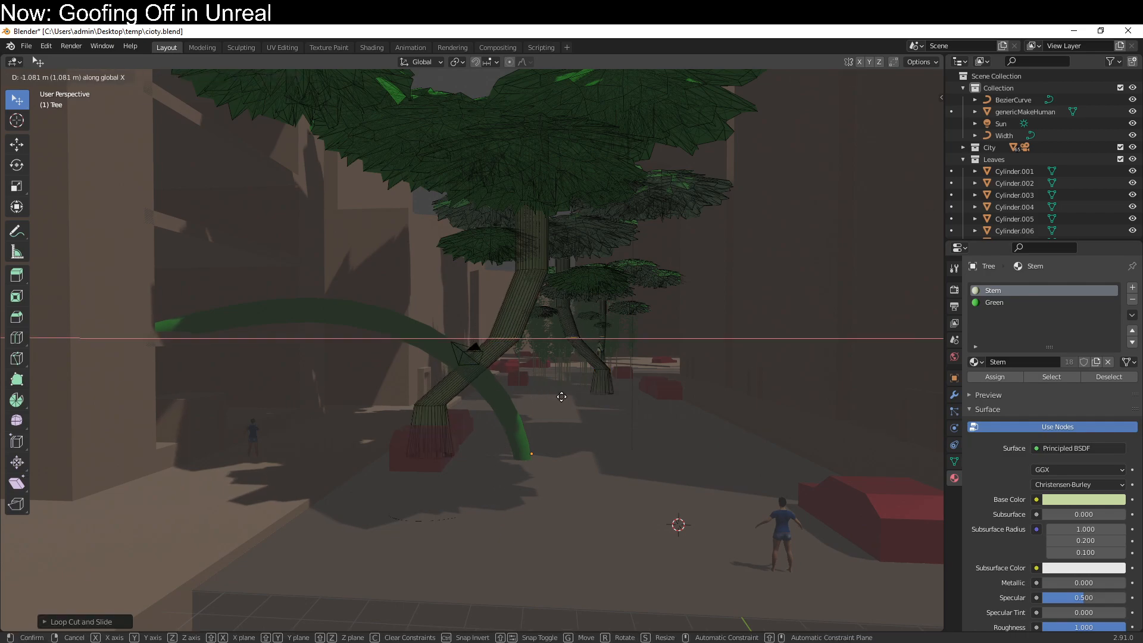
click(561, 396)
Bevel the new trunk loop with 4 segments and a width of about 1.86 m to round the bend.
key(ctrl+b)
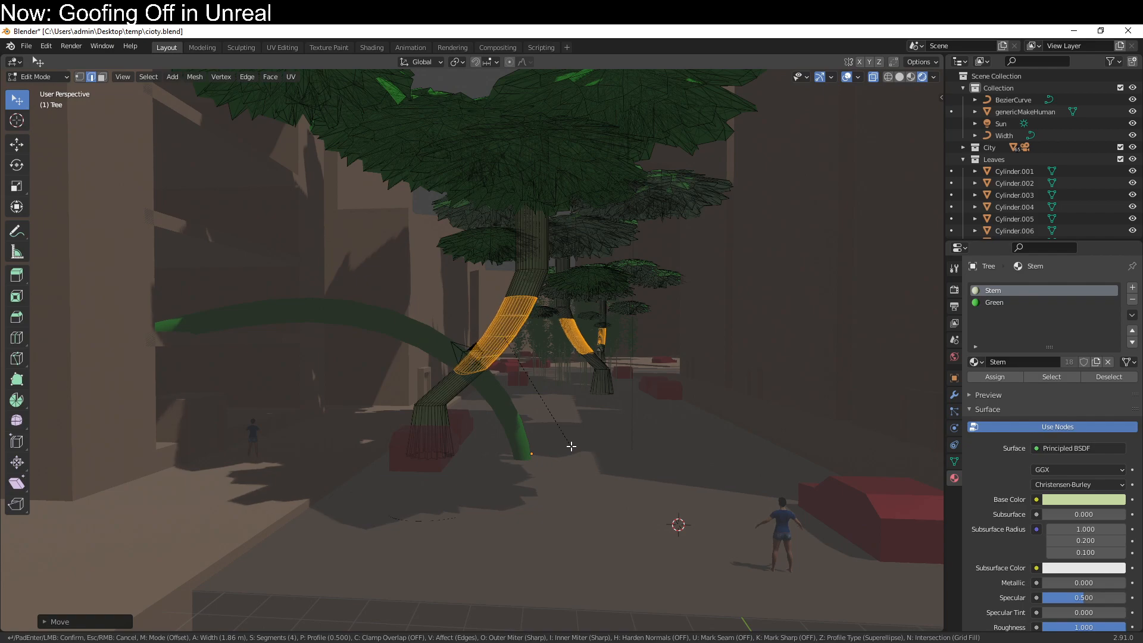
click(572, 447)
middle_drag(536, 432, 414, 454)
key(Tab)
key(Tab)
Bevel the edge loop where the large tree's trunk meets its flared base with 4 segments, and leave edit mode.
scroll(517, 441, up, 3)
key(alt+a)
alt+click(420, 463)
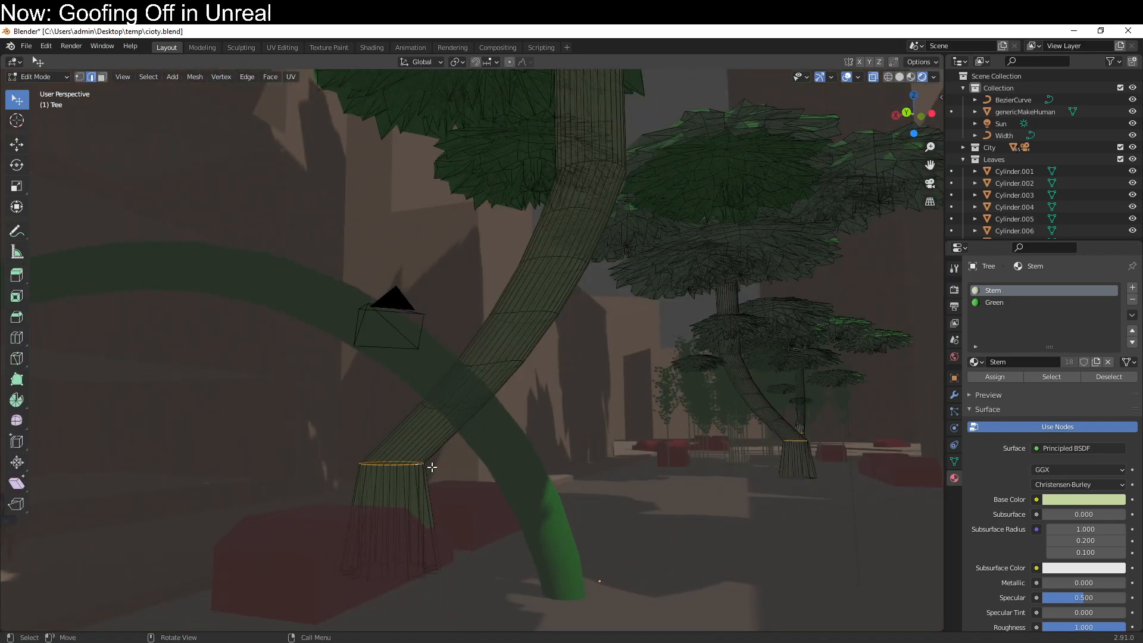
key(KP_1)
key(KP_3)
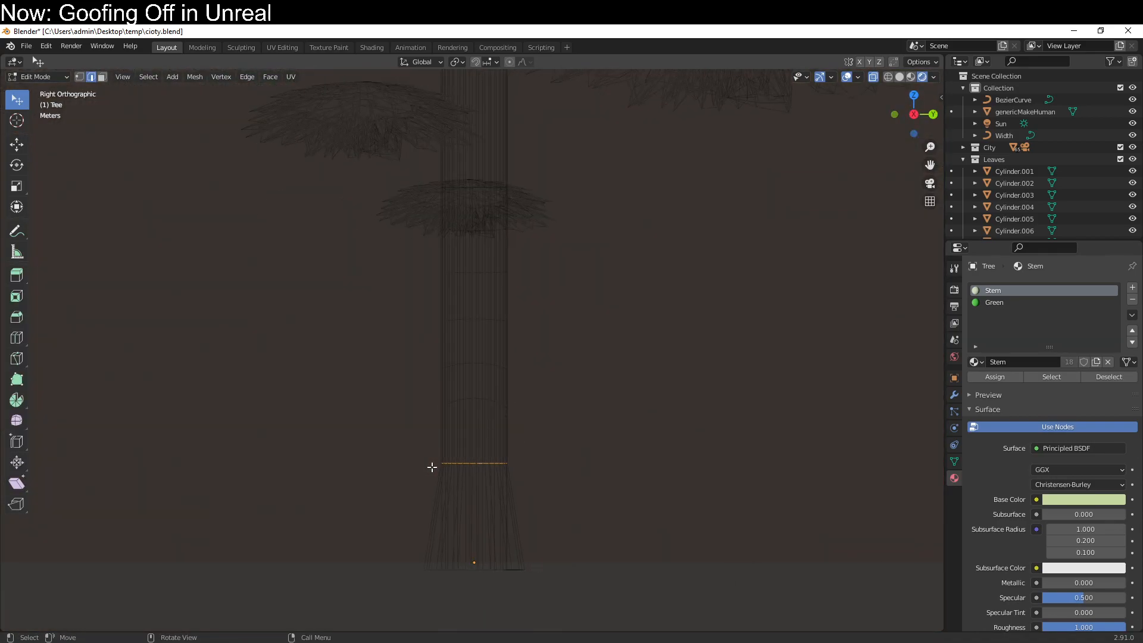
key(ctrl+KP_1)
key(ctrl+b)
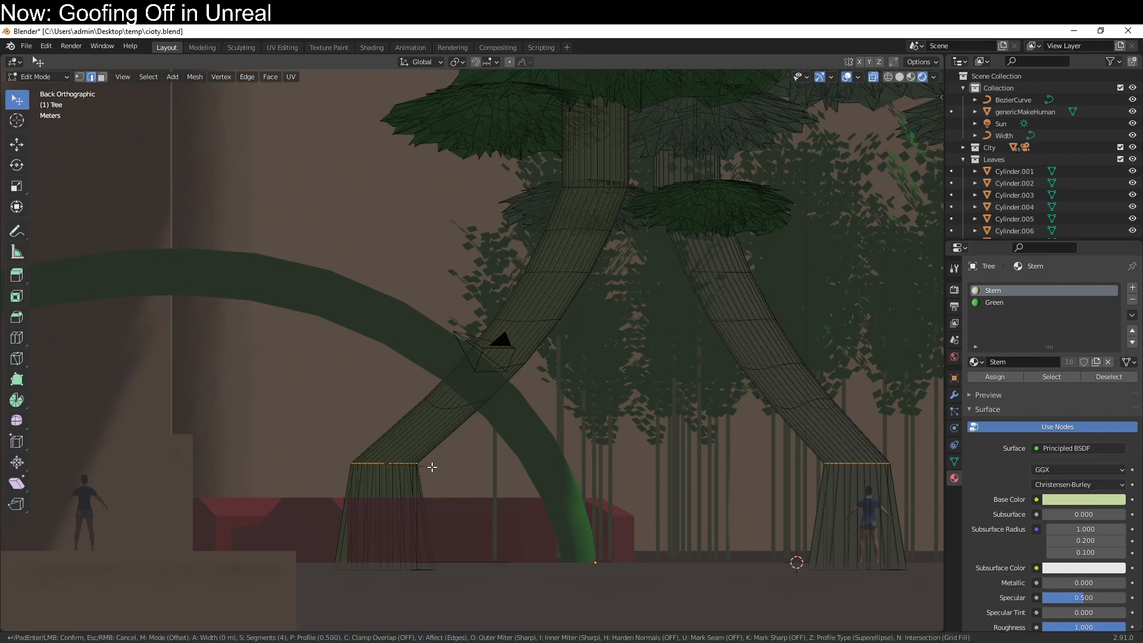
click(477, 498)
key(Tab)
Inspect the bent tree trunk, the green arch and the surrounding street from above and from street level.
middle_drag(477, 497, 527, 469)
scroll(552, 322, up, 3)
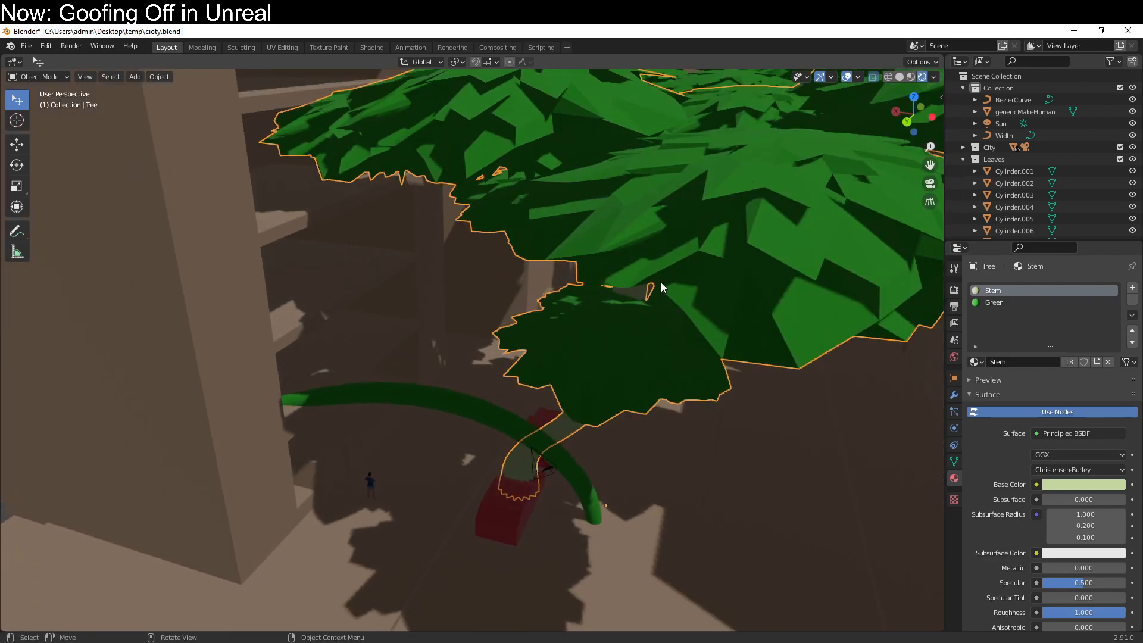
scroll(625, 488, down, 5)
middle_drag(619, 456, 584, 226)
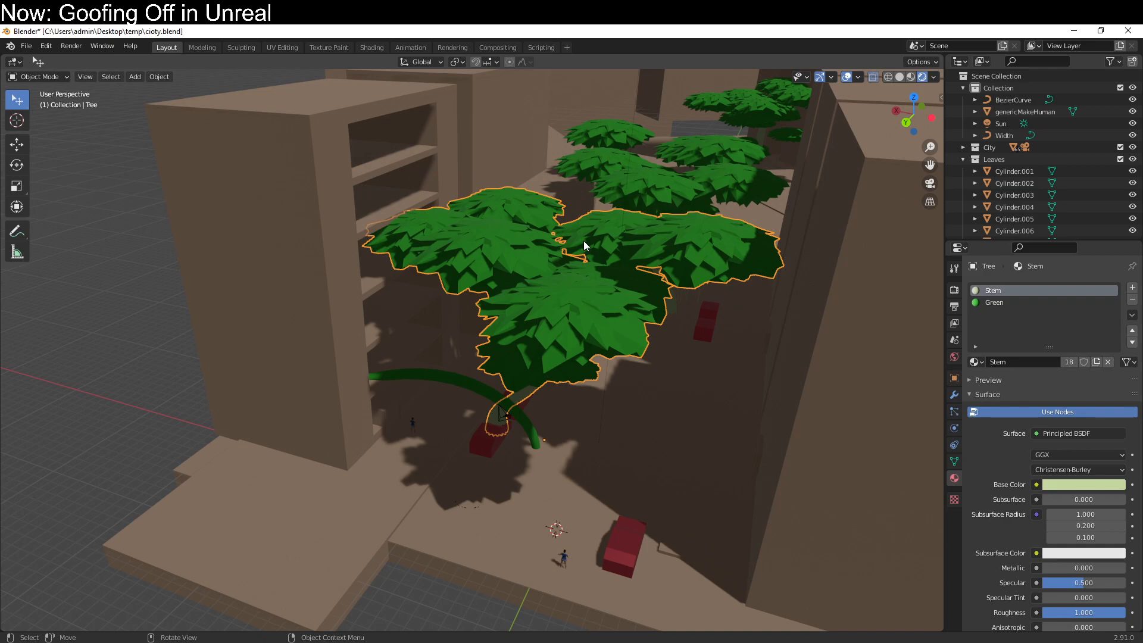
scroll(583, 241, down, 3)
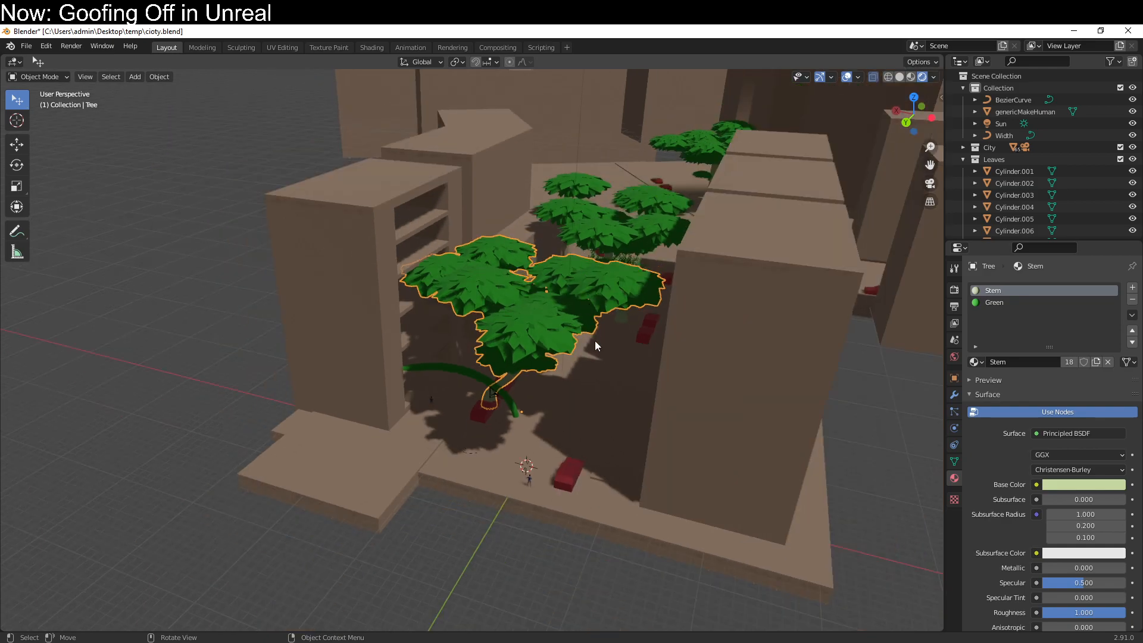
middle_drag(593, 338, 601, 295)
scroll(601, 296, up, 6)
middle_drag(584, 345, 541, 450)
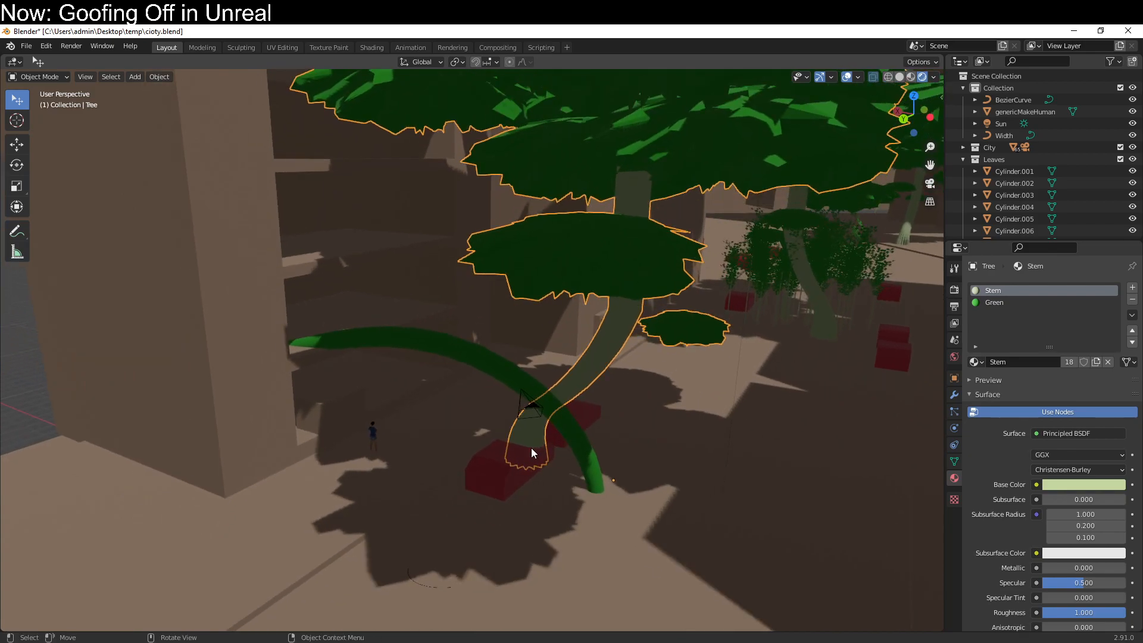
middle_drag(596, 296, 627, 221)
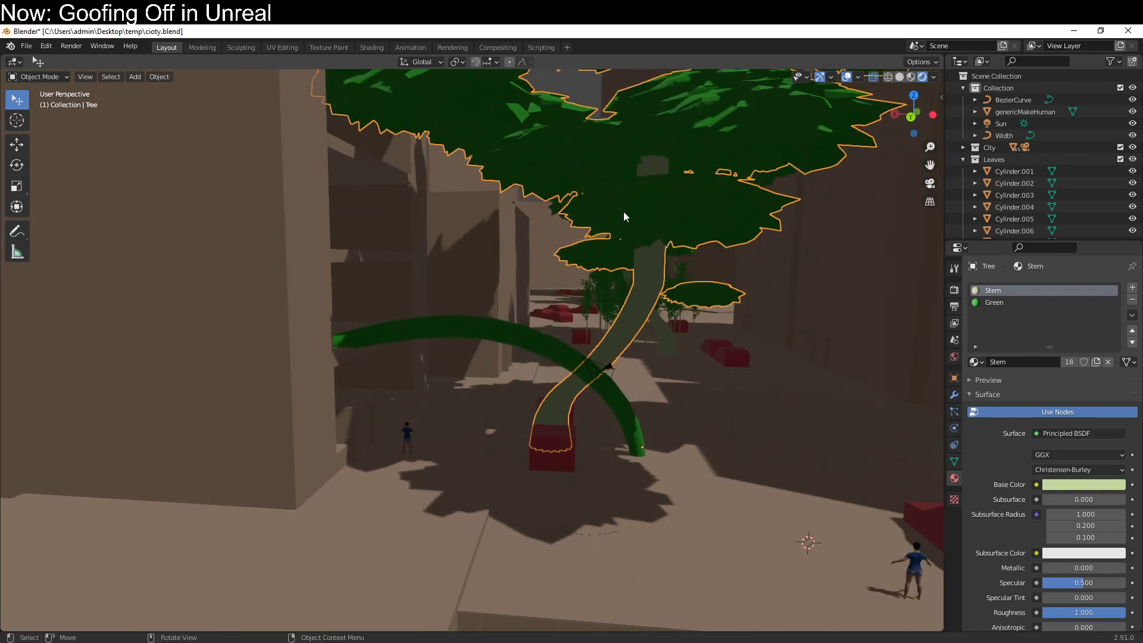
scroll(616, 174, up, 2)
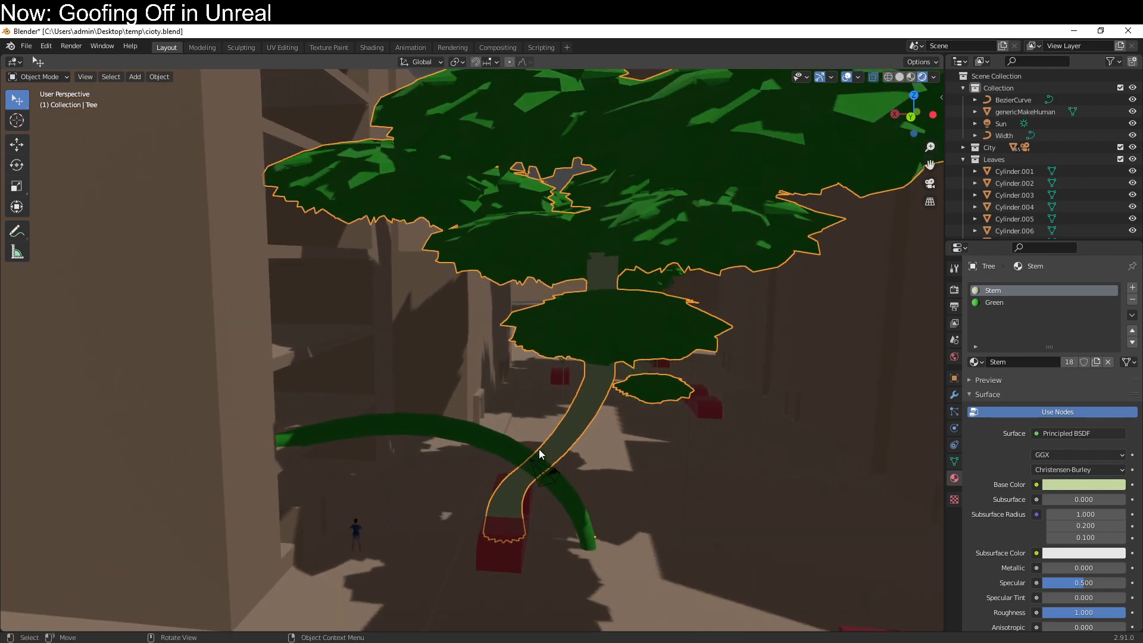
Try rotating the large tree about 176° around the global Z axis, and undo the rotation.
click(612, 258)
click(604, 374)
key(r)
key(z)
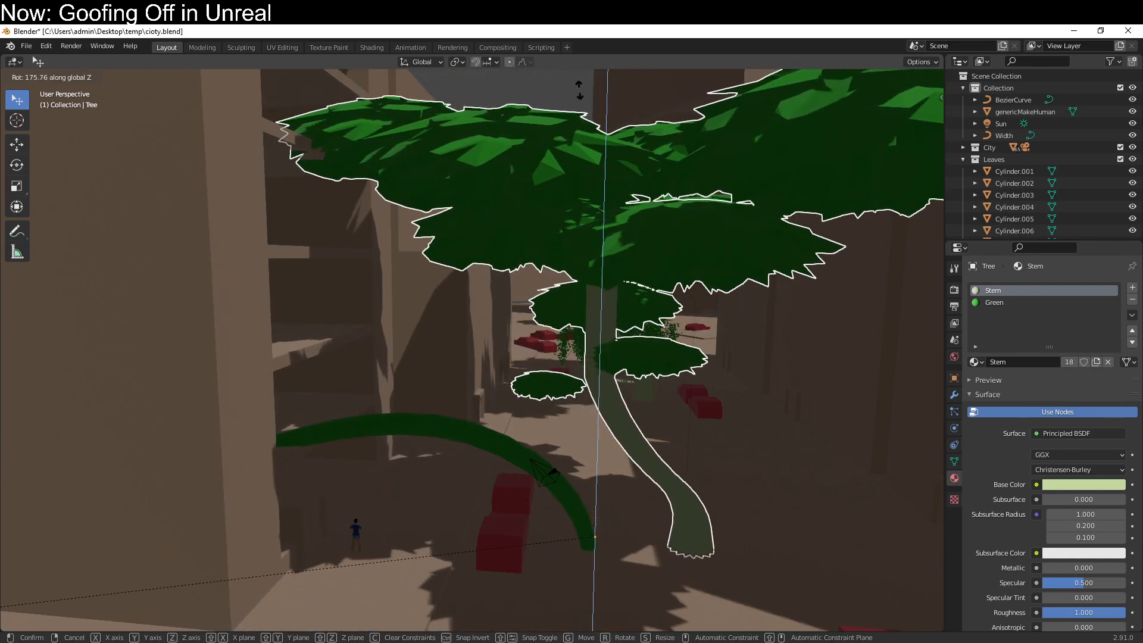
key(Return)
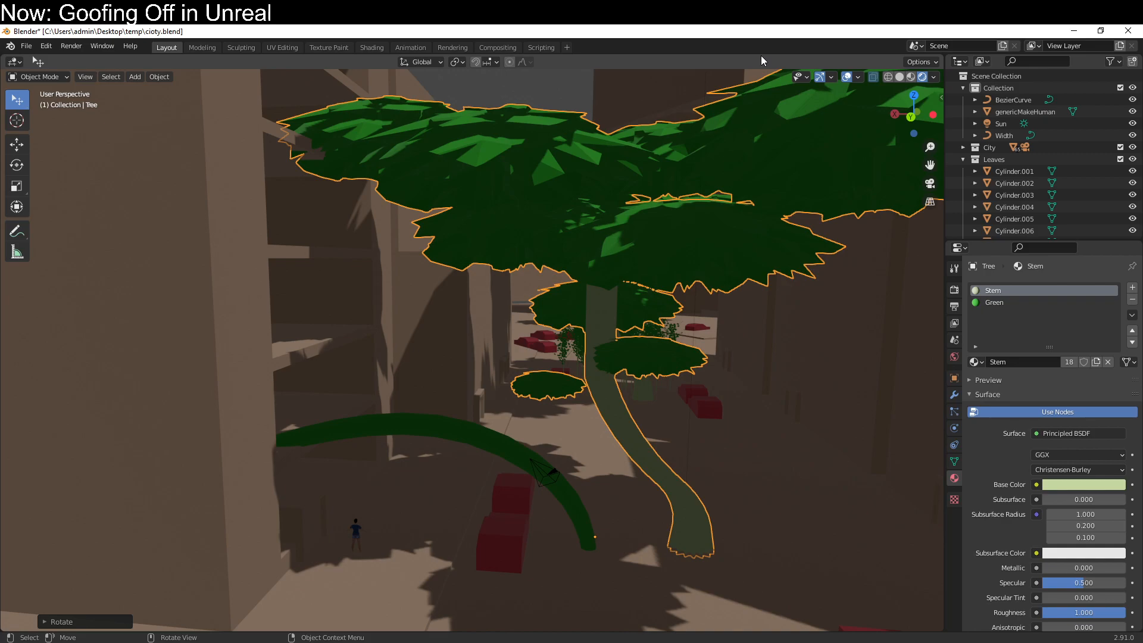
key(ctrl+z)
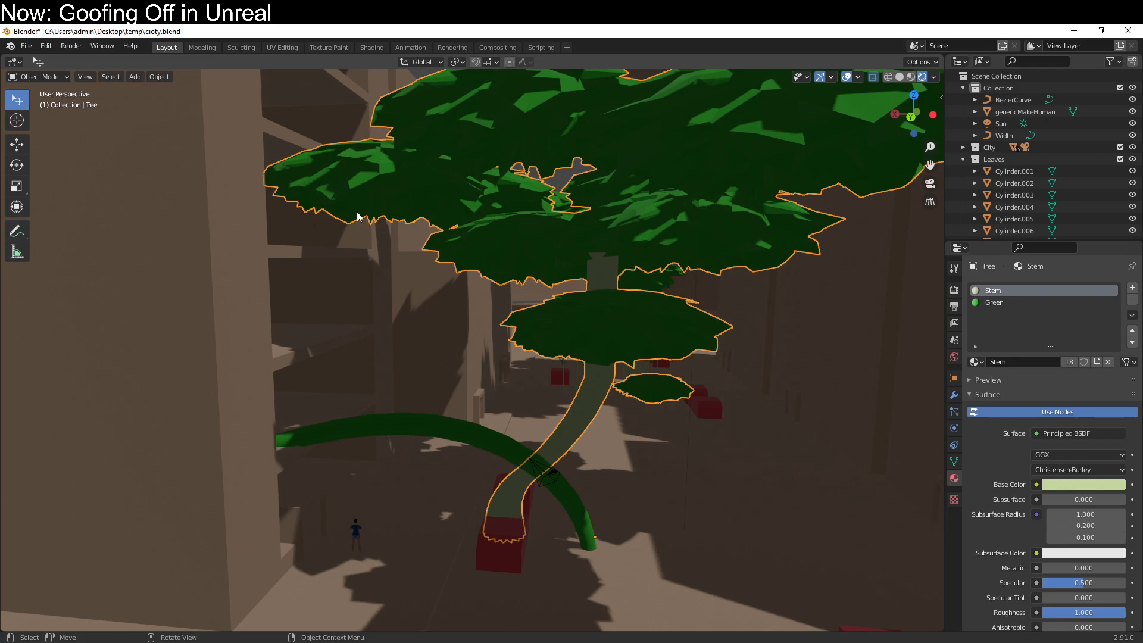
Try another rotation of the large tree around the global Z axis.
middle_drag(602, 198, 447, 342)
scroll(616, 267, down, 4)
key(r)
key(z)
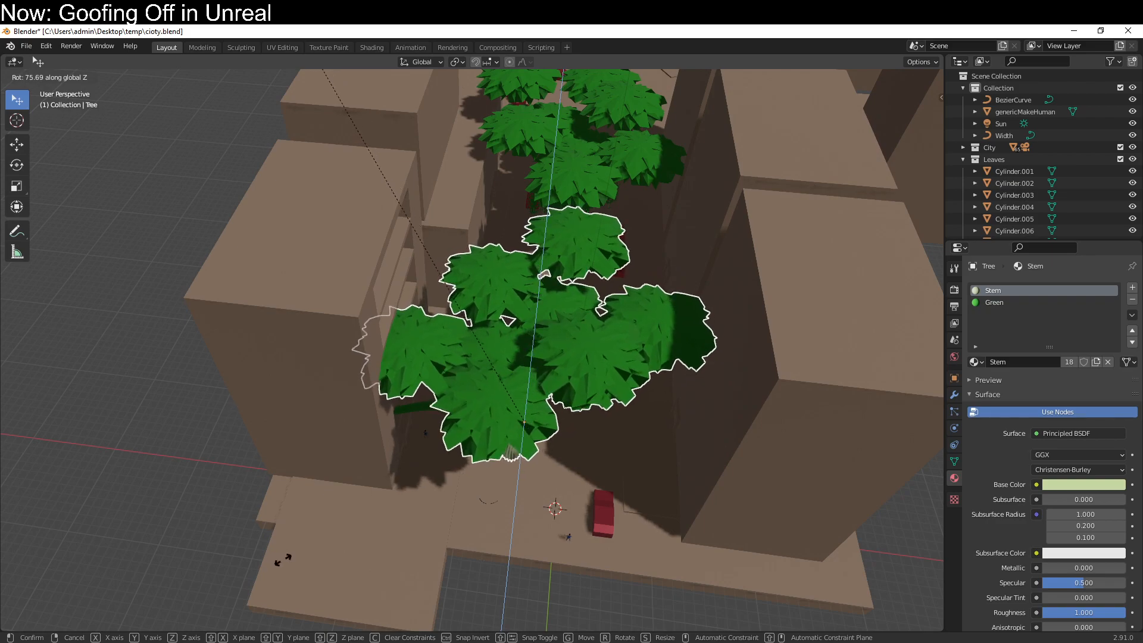
click(145, 547)
middle_drag(144, 547, 203, 477)
scroll(202, 477, up, 3)
middle_drag(356, 401, 426, 408)
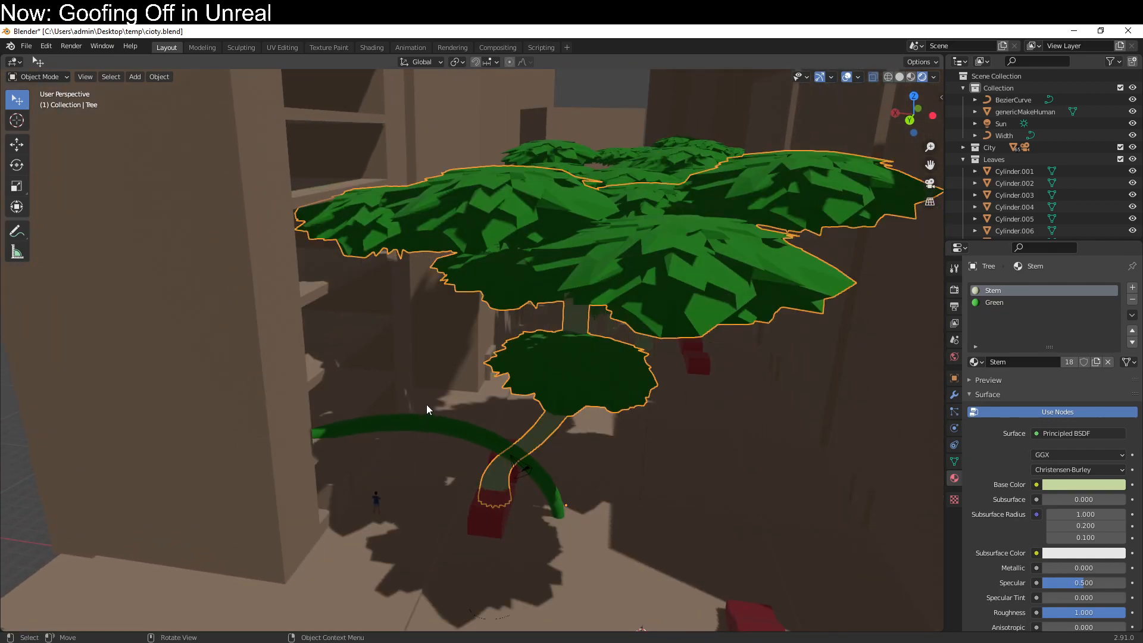
Select the green curve and move it so that its lower end sits against the base of the large tree's trunk.
middle_drag(657, 512, 584, 528)
click(551, 506)
key(KP_1)
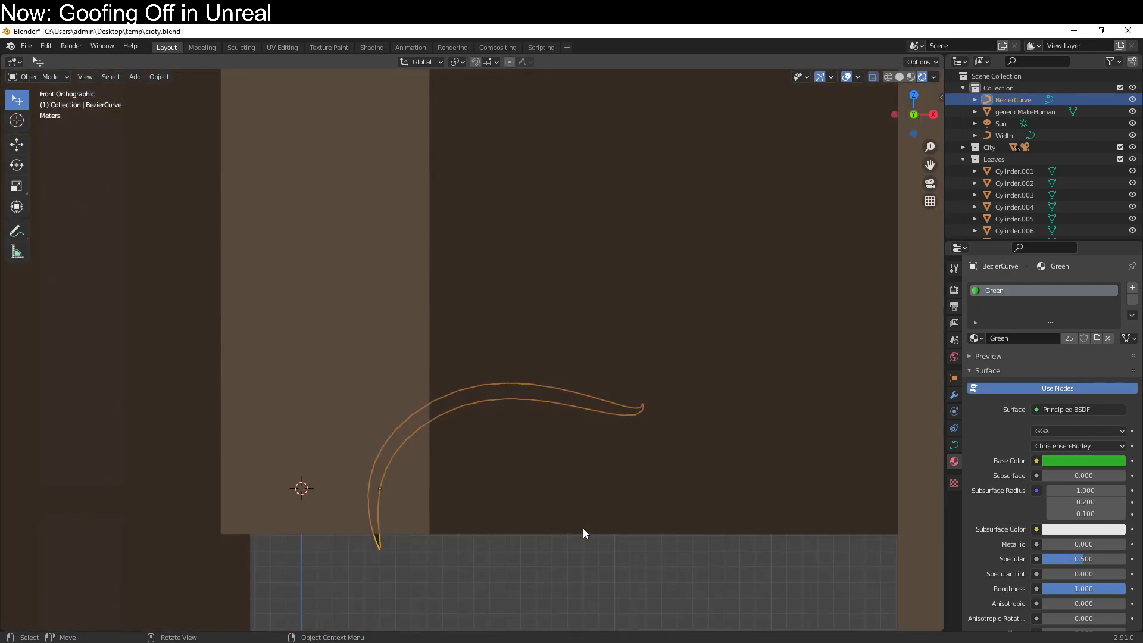
key(ctrl+KP_1)
scroll(583, 529, up, 4)
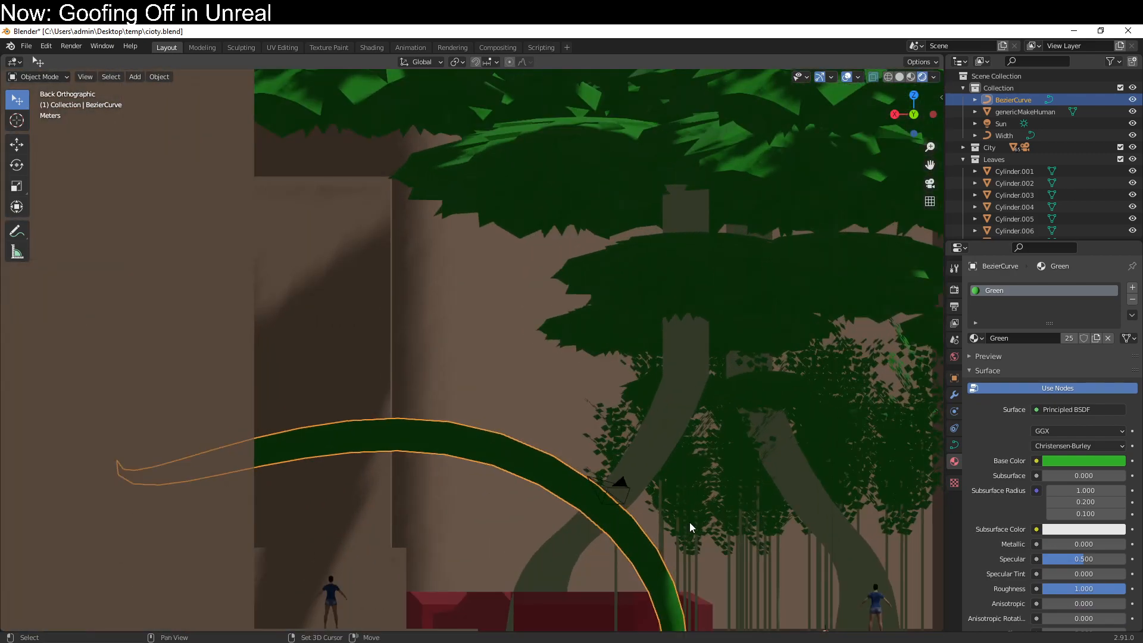
shift+middle_drag(726, 519, 689, 350)
middle_drag(719, 397, 721, 426)
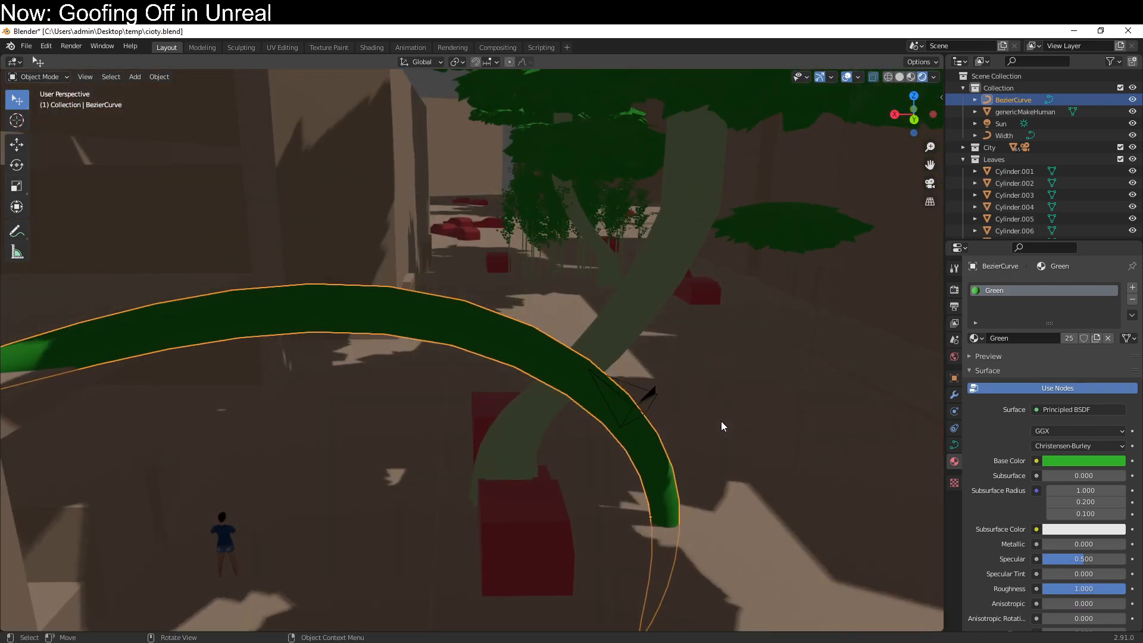
key(g)
click(556, 383)
middle_drag(556, 383, 607, 426)
click(605, 398)
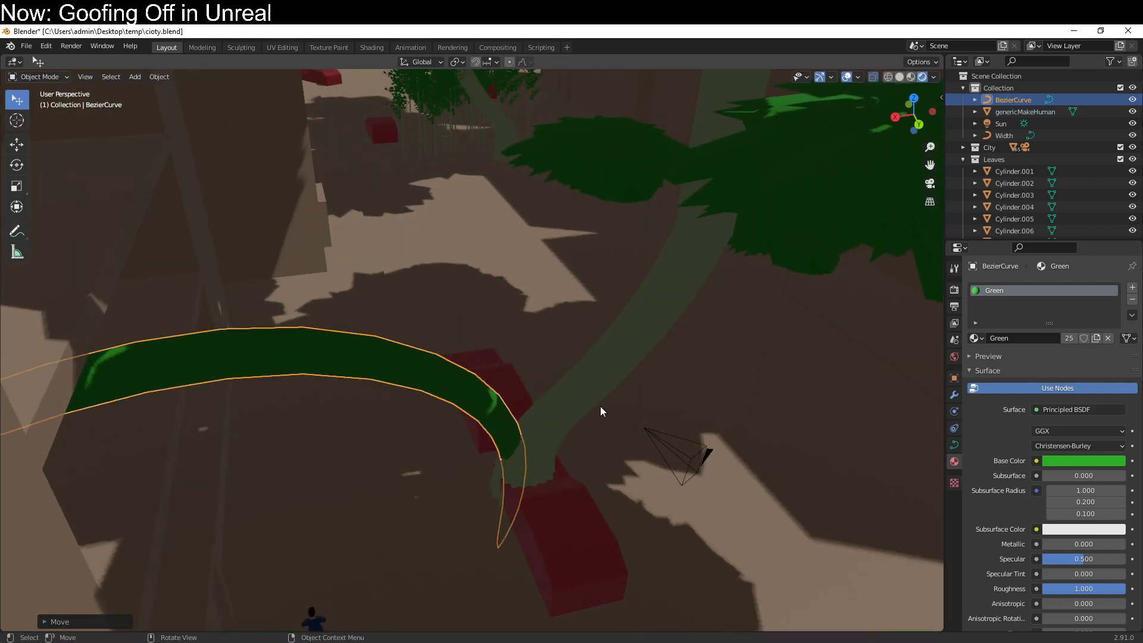
Move the red car beside the trunk base along global Y, away from the tree.
click(559, 520)
key(y)
click(572, 593)
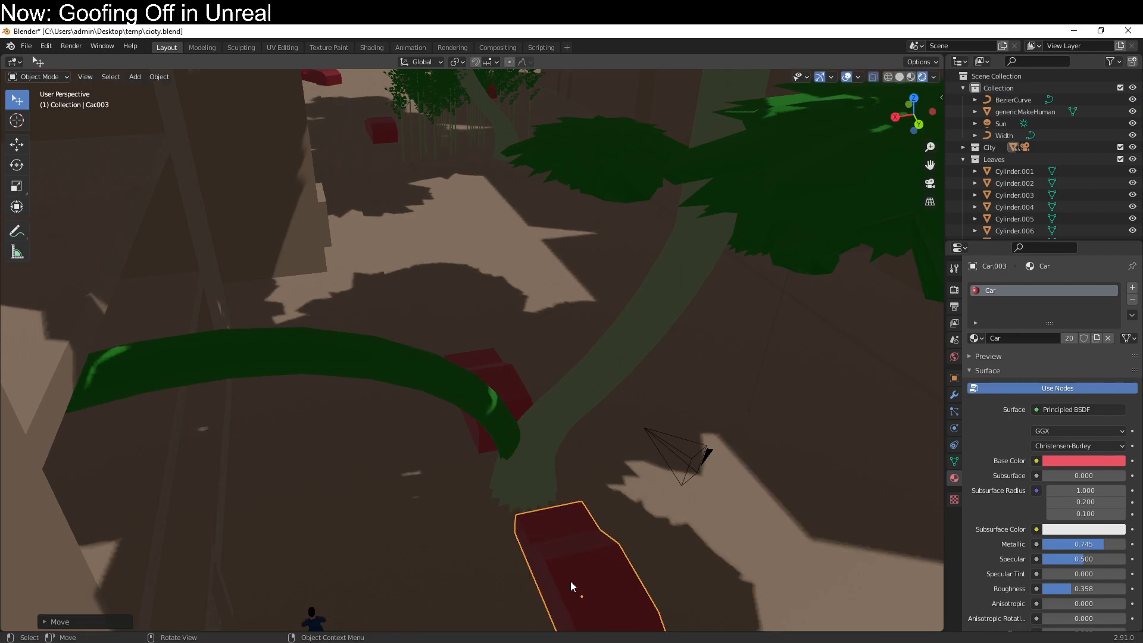
Enter edit mode on the green curve and lower its middle and far end control points.
click(489, 401)
middle_drag(489, 400, 545, 404)
key(Tab)
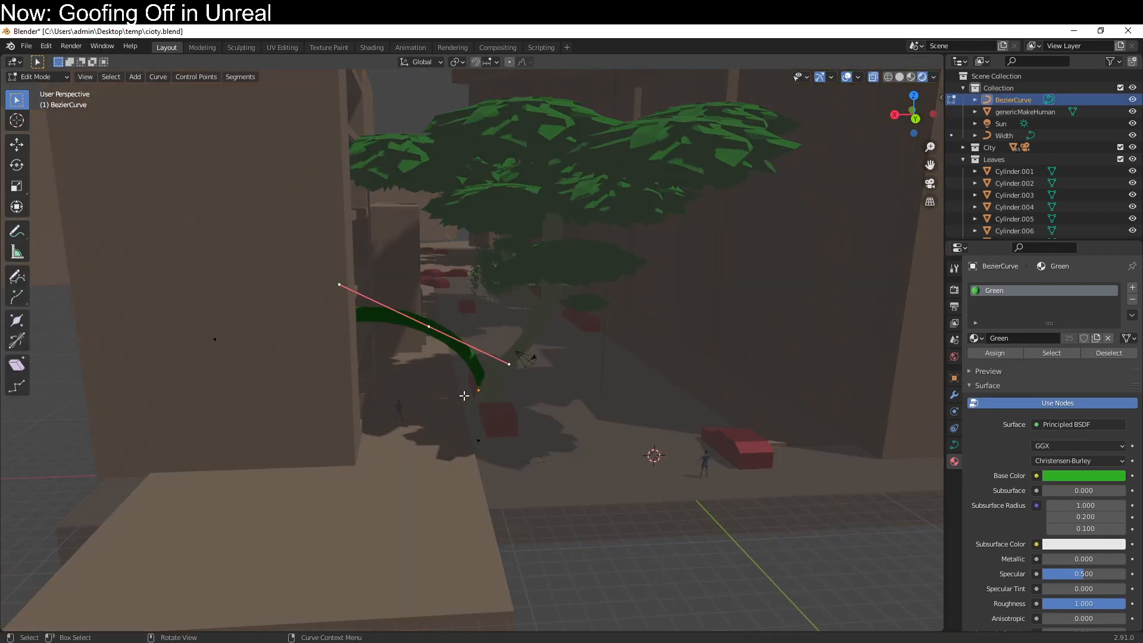
middle_drag(464, 396, 358, 350)
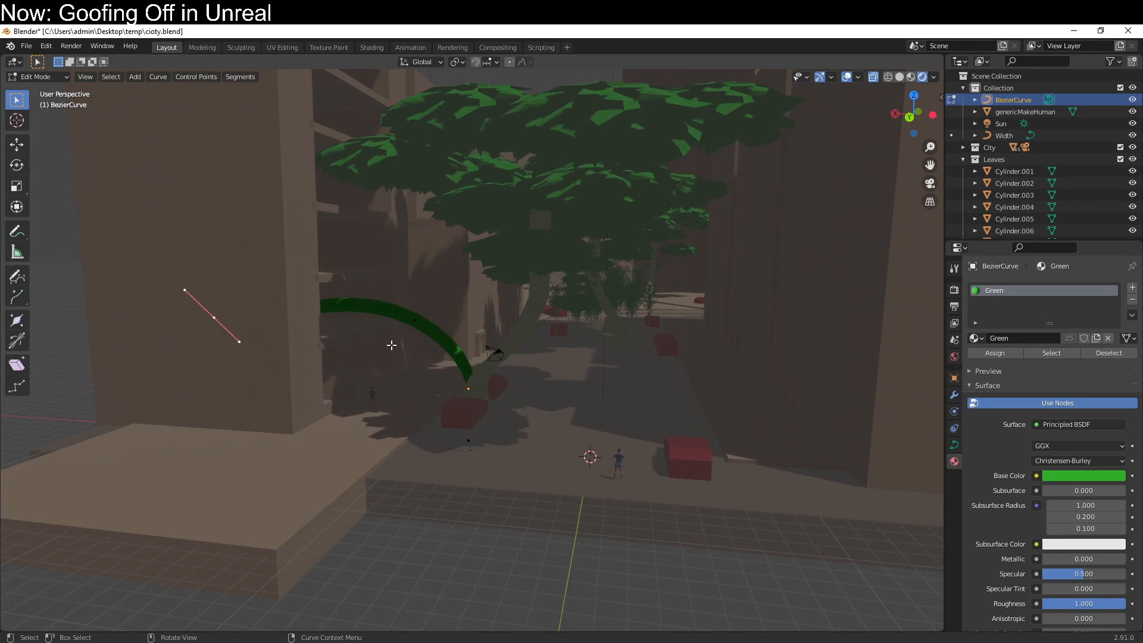
key(g)
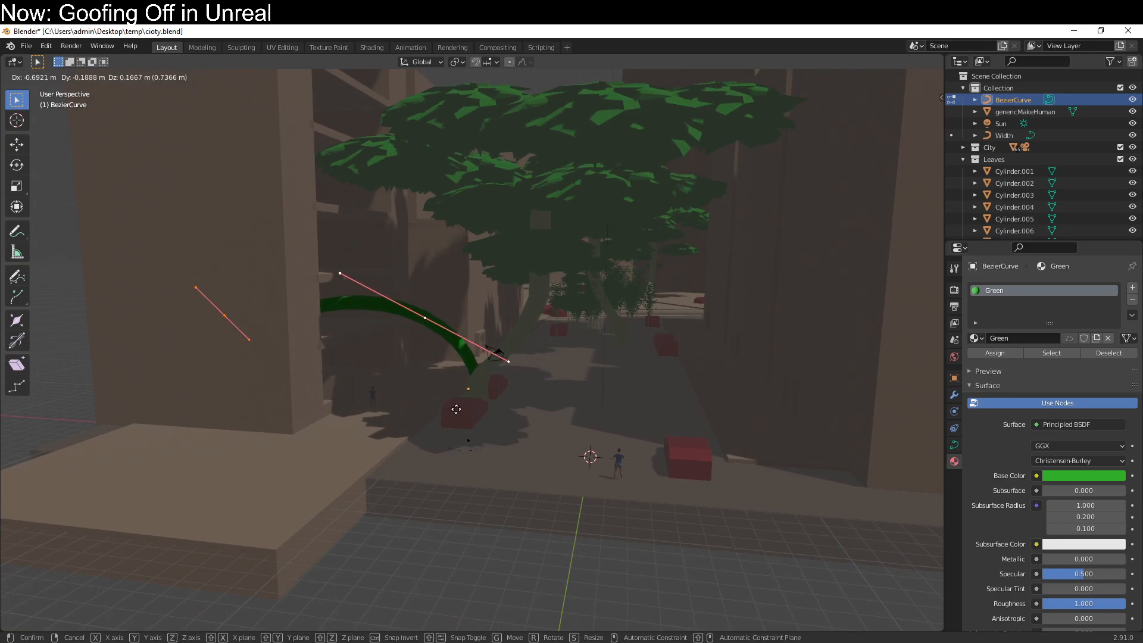
click(447, 439)
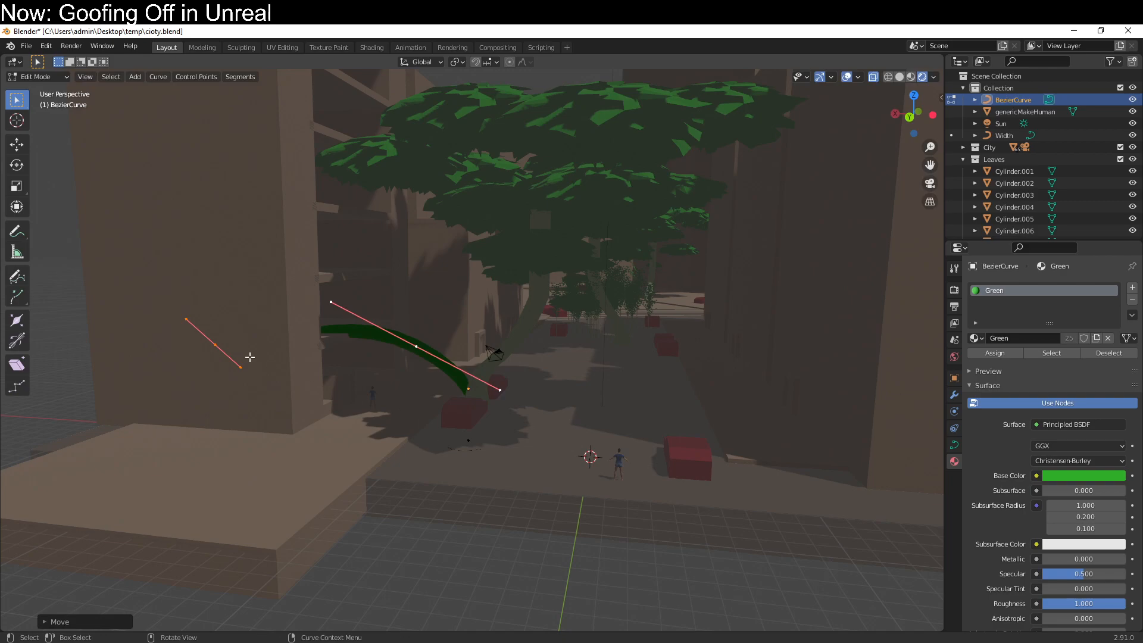
Move the curve's far end control point to the near corner of the building, and return to object mode.
middle_drag(406, 425, 398, 420)
key(g)
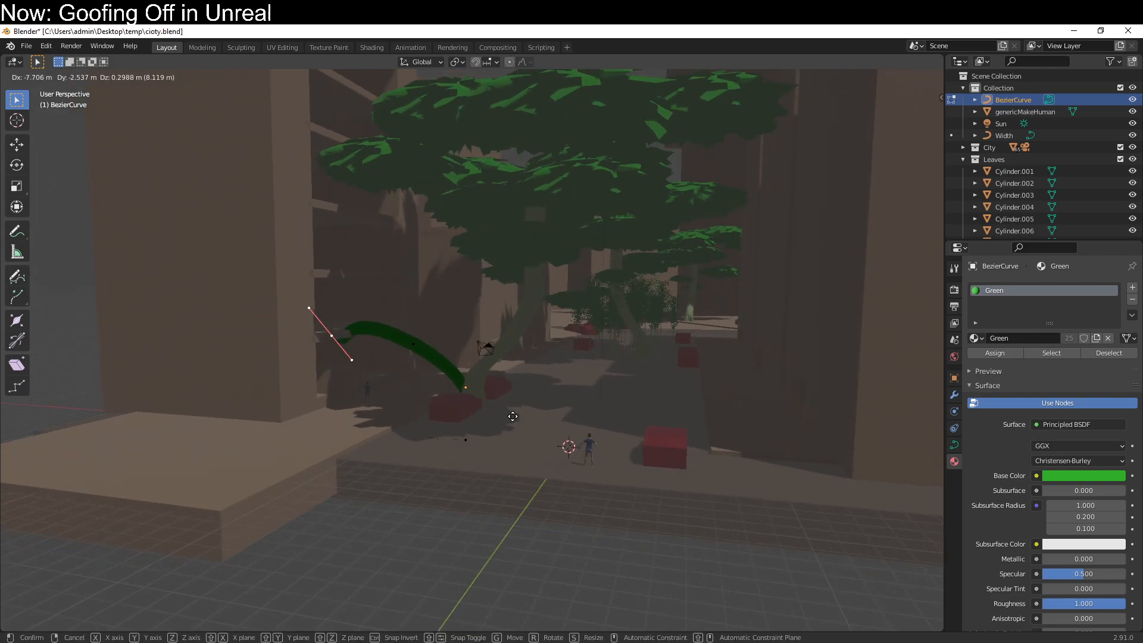
click(525, 410)
middle_drag(633, 460, 610, 445)
key(g)
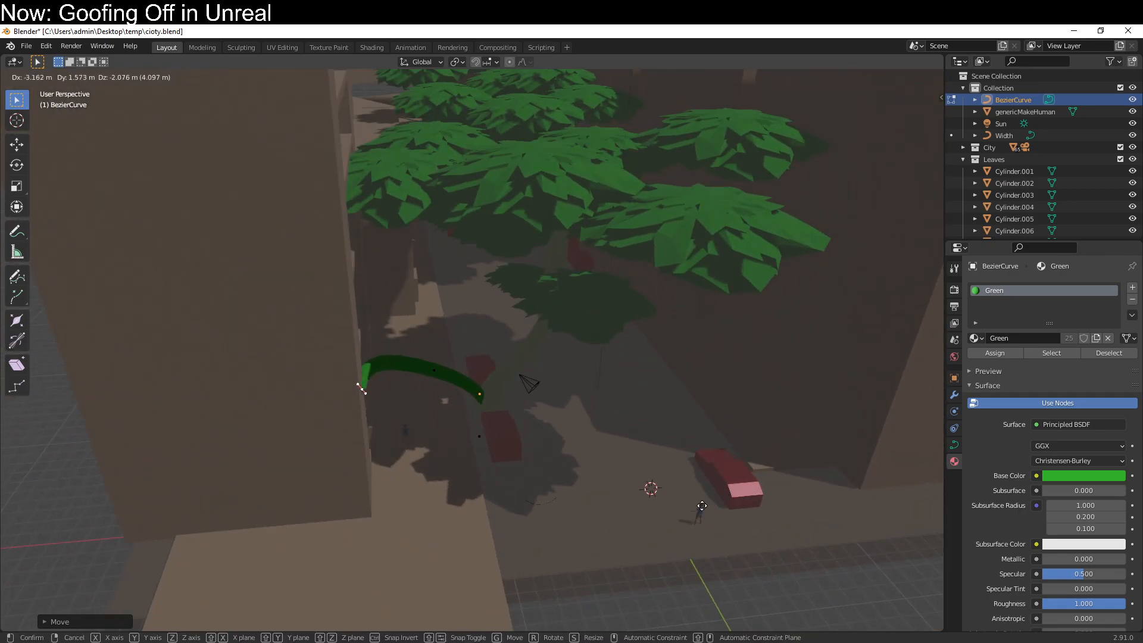
click(708, 506)
middle_drag(707, 505, 650, 487)
key(Tab)
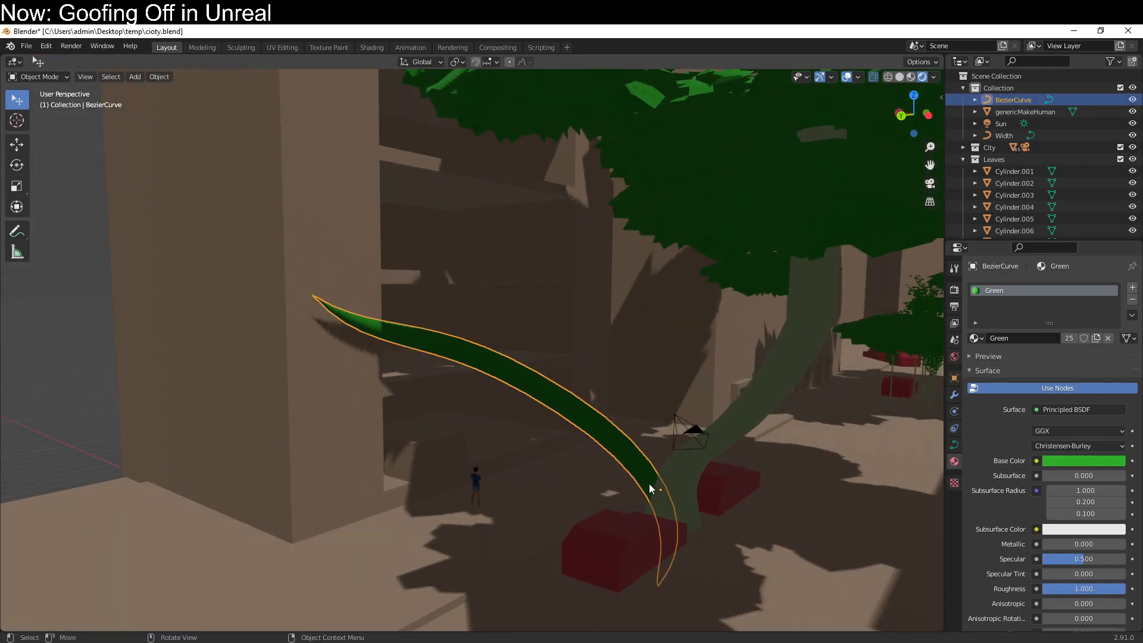
Duplicate the green curve's control points in edit mode and place the copy beyond the building corner.
key(Tab)
key(shift+d)
right_click(648, 472)
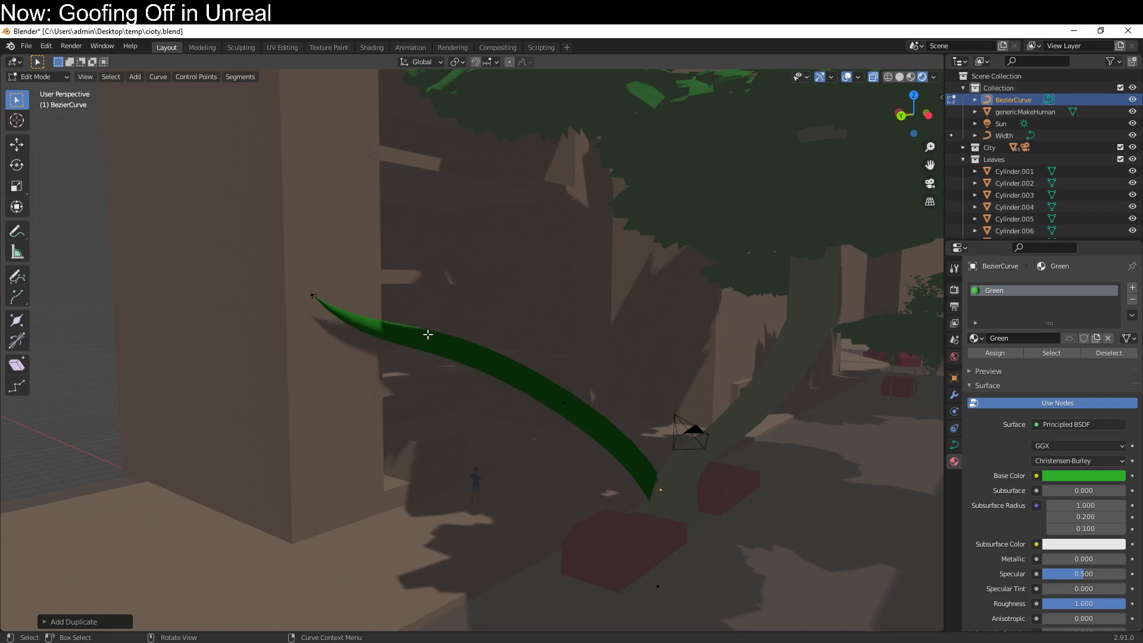
key(shift+d)
right_click(504, 359)
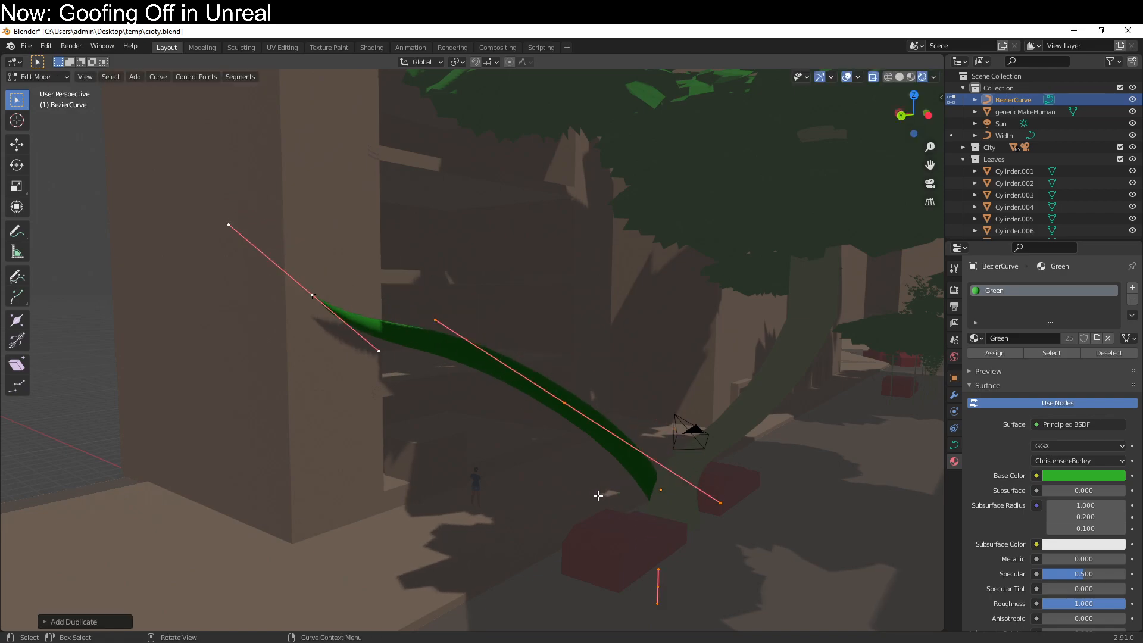
key(g)
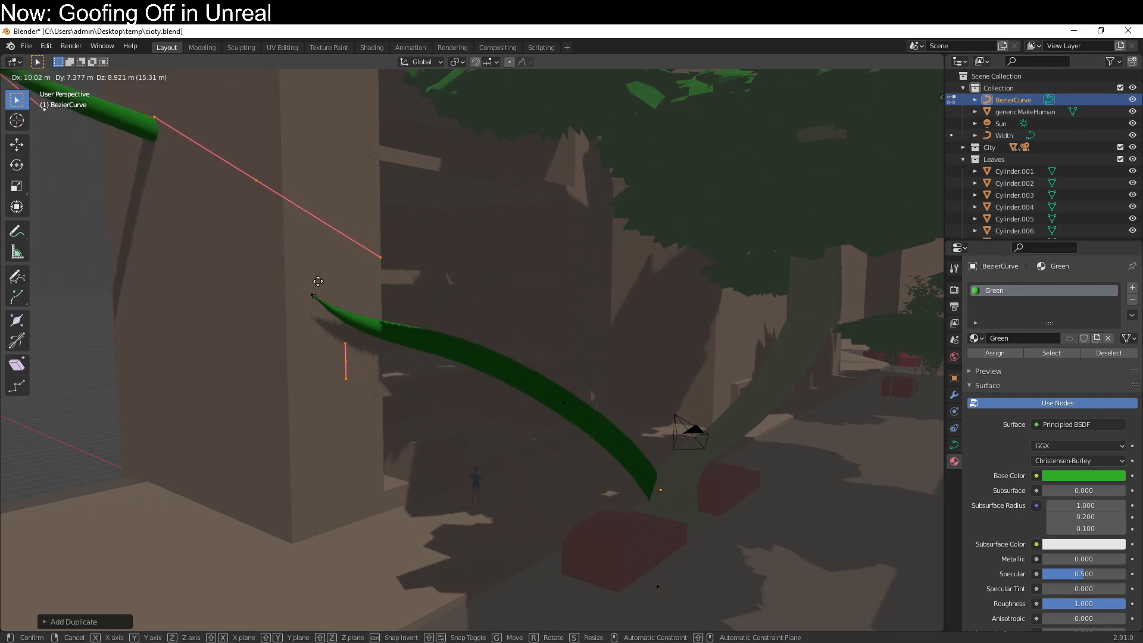
click(371, 347)
Move the duplicated curve's lower end point onto the original curve and rotate it to follow that curve's direction.
middle_drag(372, 348, 390, 439)
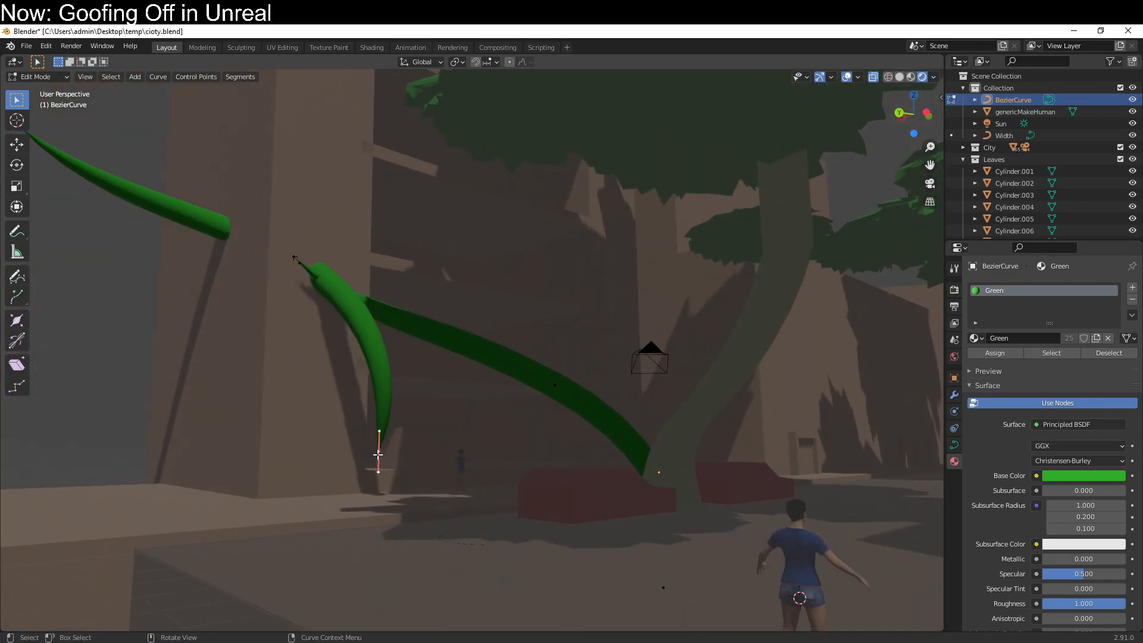
key(g)
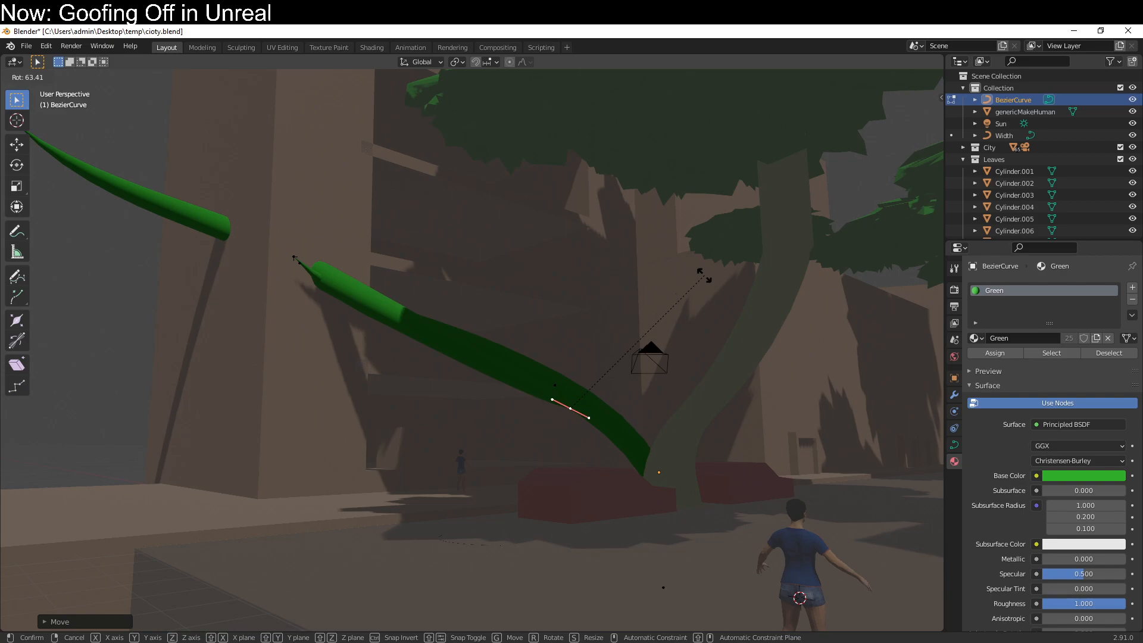
click(681, 199)
Move the duplicated curve's middle control point out to the building corner and rotate its handles to wrap around the corner.
shift+middle_drag(332, 301, 518, 512)
key(g)
click(504, 467)
key(r)
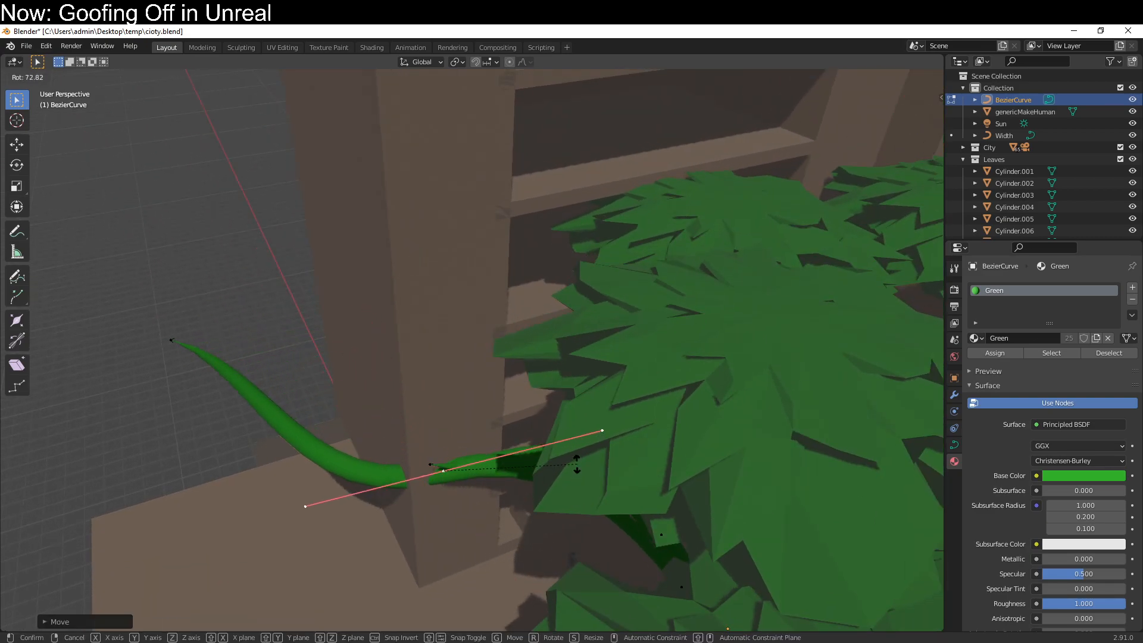
click(576, 463)
middle_drag(574, 463, 625, 501)
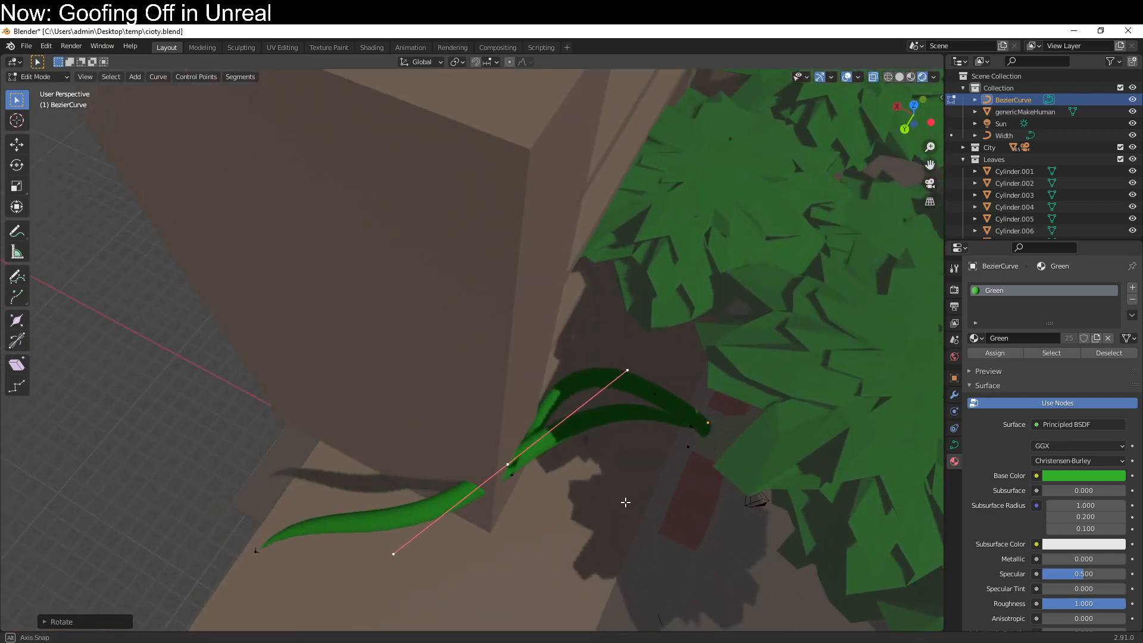
key(r)
click(610, 463)
Rotate the middle control point's handles to slope down toward the tree, and raise the point to smooth the duplicated curve.
middle_drag(610, 463, 546, 347)
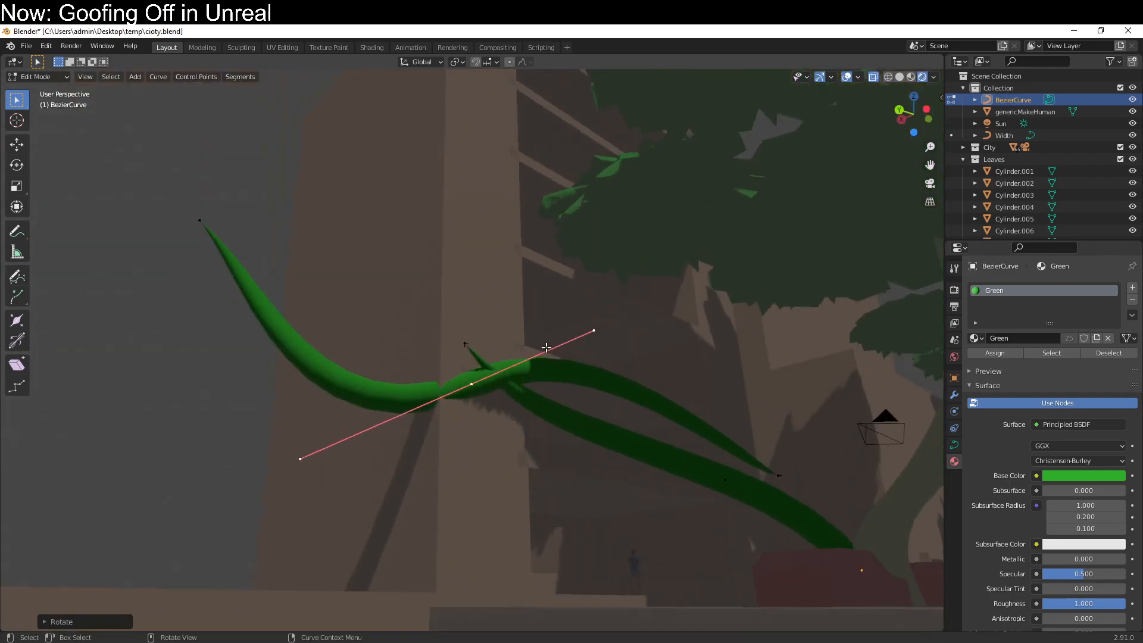
key(r)
click(535, 541)
key(g)
click(534, 507)
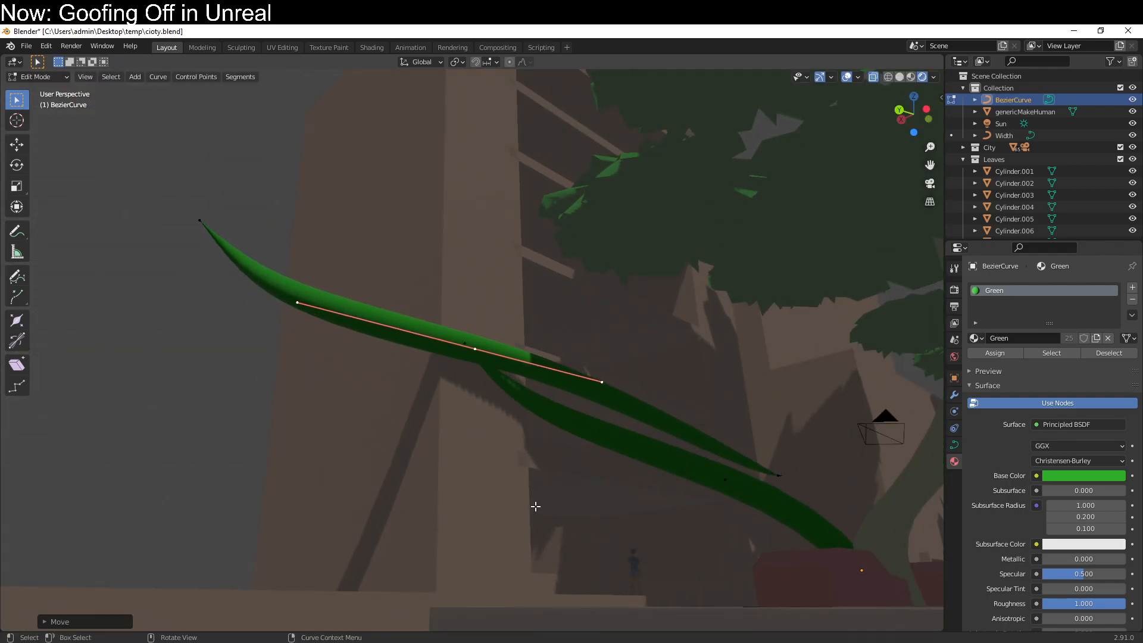
Move the duplicated curve's lower end point down along the original green curve.
click(778, 476)
key(g)
click(750, 506)
middle_drag(545, 498, 493, 520)
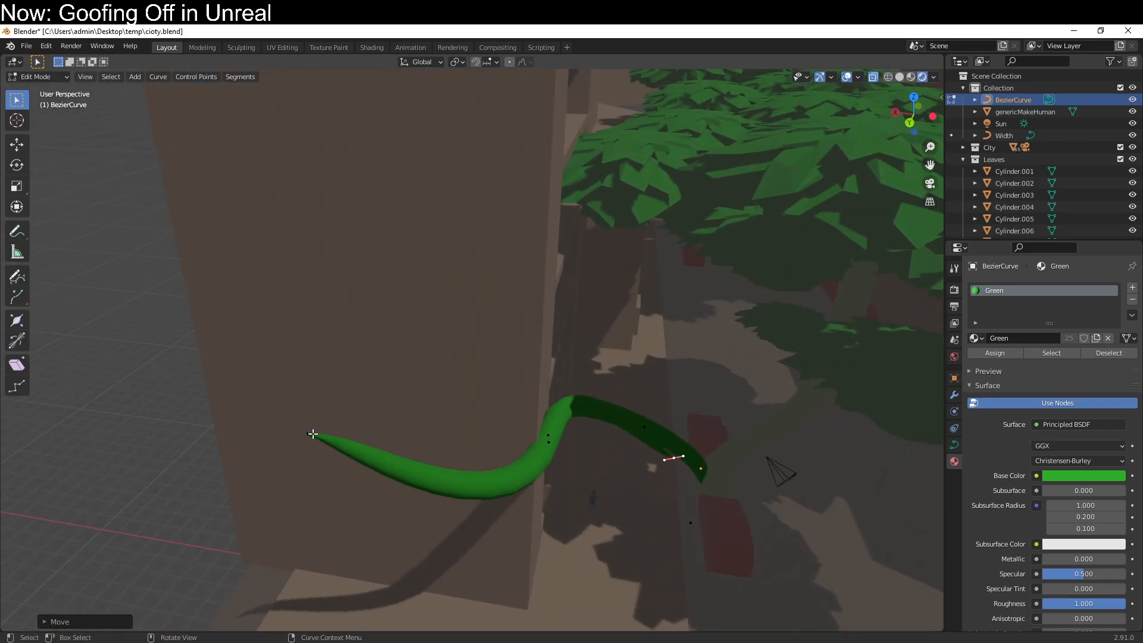
Move the curve's upper tip against the building wall and rotate its handles to point up the wall.
middle_drag(754, 541, 653, 497)
key(g)
click(738, 481)
key(r)
click(270, 113)
Reposition and rotate the control points at the building corner, and rescale the handles there to shape the bend around it.
middle_drag(516, 291, 598, 261)
key(g)
click(496, 331)
key(r)
click(561, 434)
middle_drag(561, 434, 503, 446)
click(503, 450)
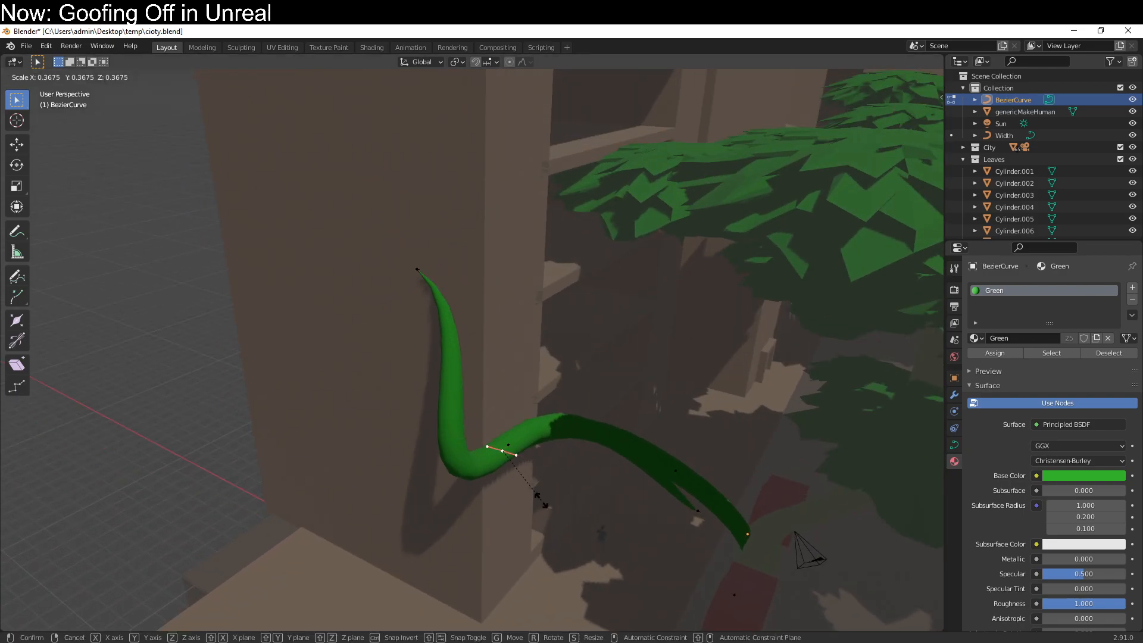
key(s)
click(587, 535)
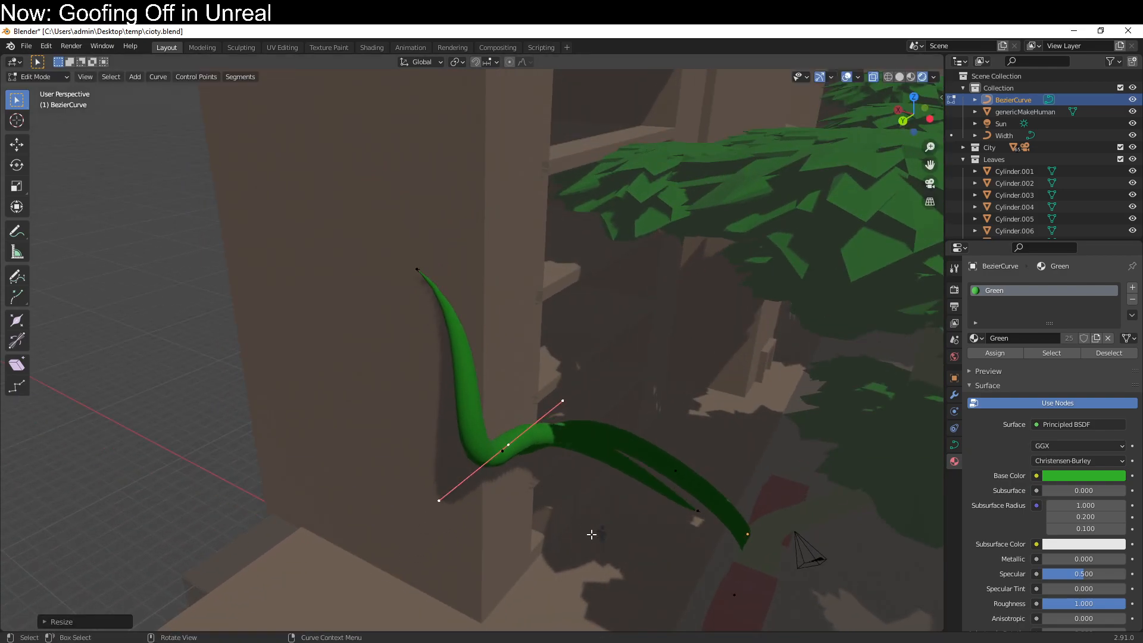
Move the second curve's lower end point onto the original curve so that its tapered end blends in.
middle_drag(586, 535, 582, 492)
middle_drag(737, 537, 758, 157)
key(g)
click(792, 193)
scroll(758, 157, down, 2)
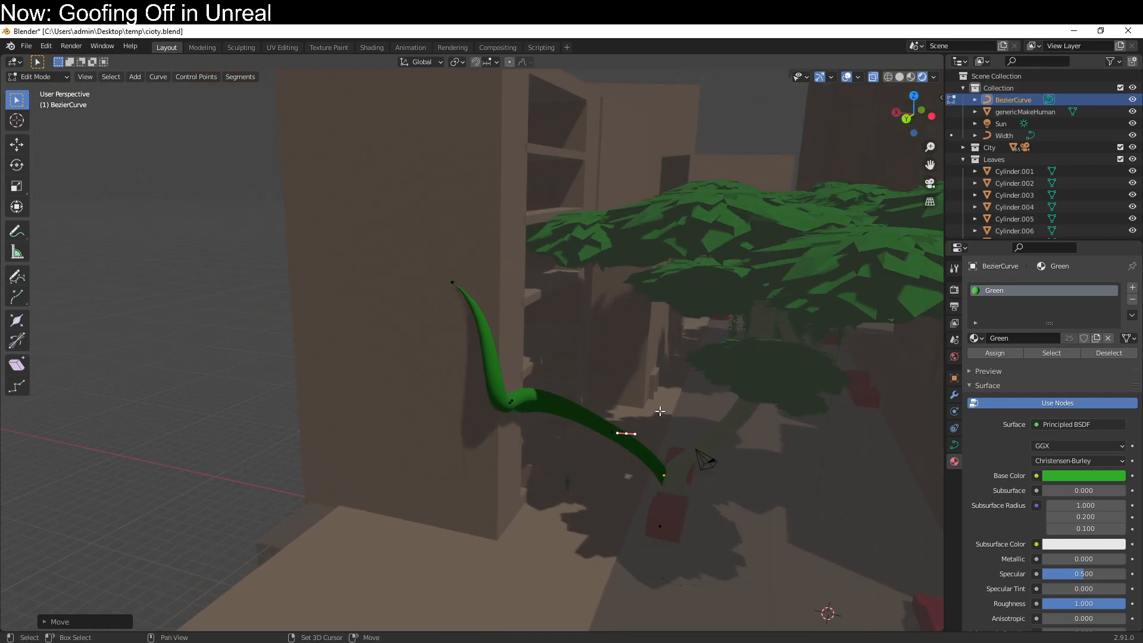
Duplicate the original curve's three control points and place the copy's lower end beside the original's base near the tree.
shift+middle_drag(659, 410, 597, 296)
scroll(597, 295, up, 4)
middle_drag(711, 384, 650, 320)
scroll(521, 218, down, 1)
middle_drag(521, 218, 620, 324)
middle_drag(709, 387, 540, 371)
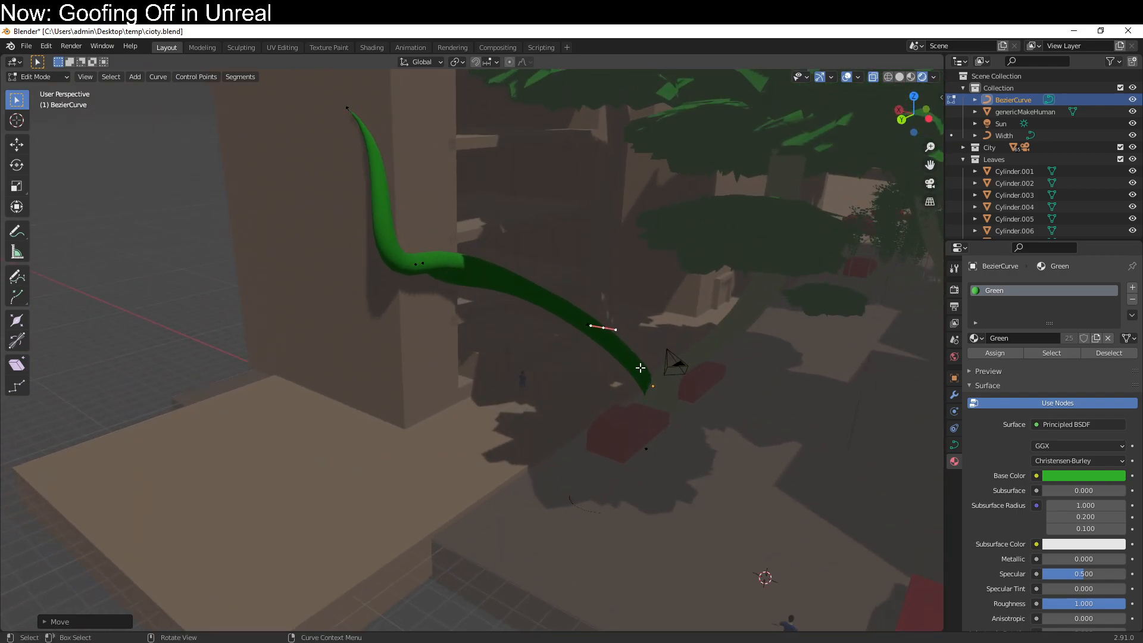
middle_drag(655, 411, 486, 277)
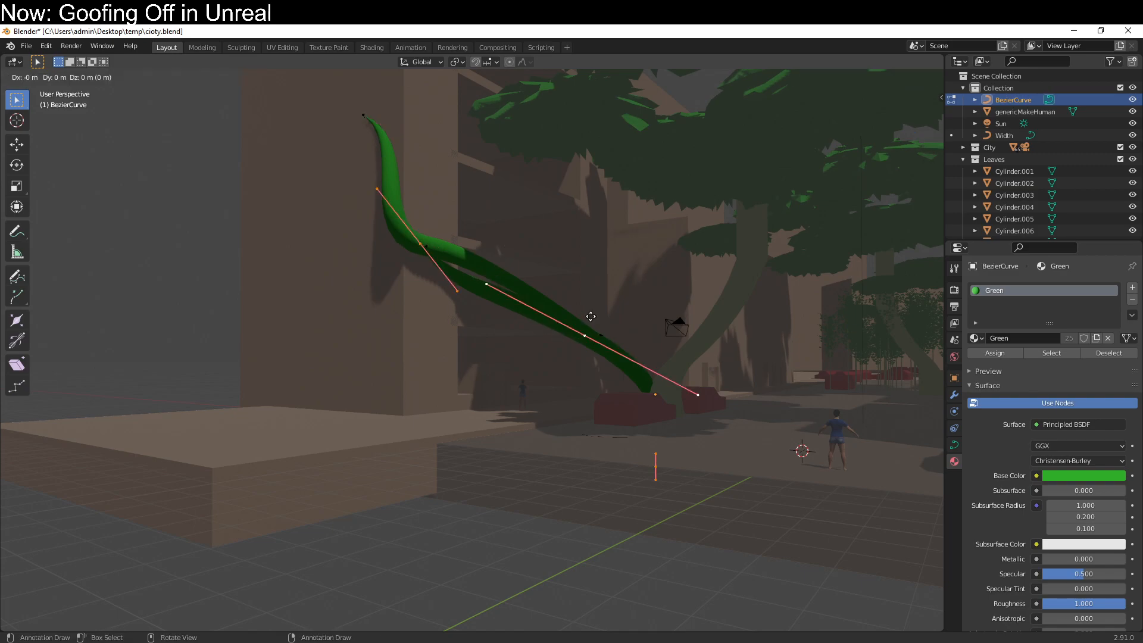
key(shift+d)
middle_drag(676, 489, 640, 426)
key(g)
click(690, 534)
Raise the new copy's upper end point at the building corner and rotate its handles to tuck in with the other curves.
middle_drag(410, 253, 544, 408)
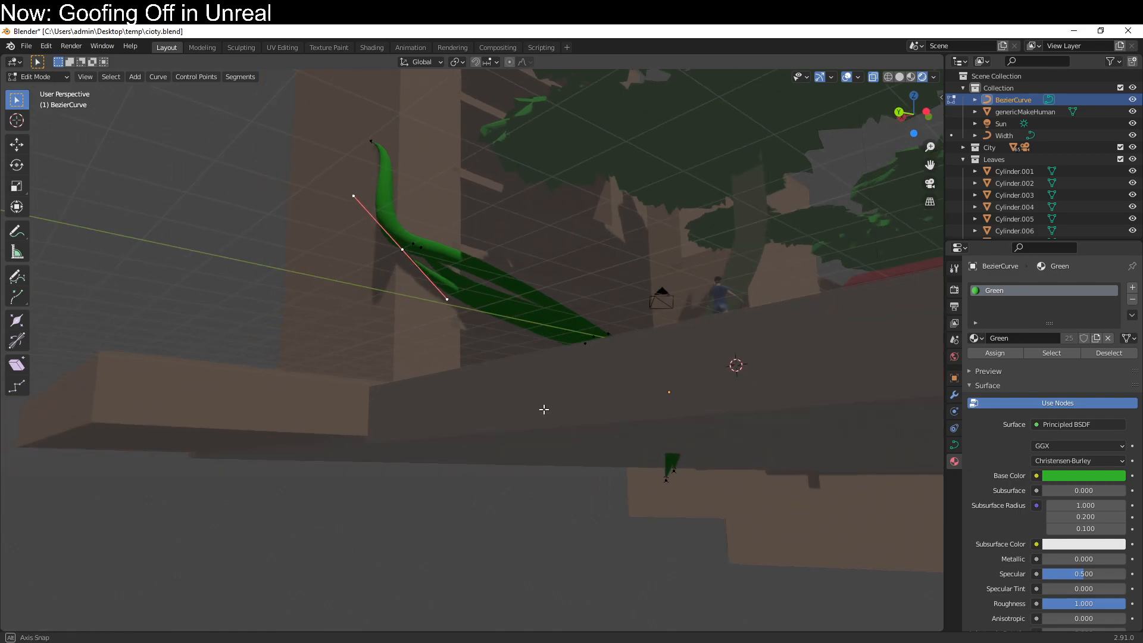
key(g)
click(526, 353)
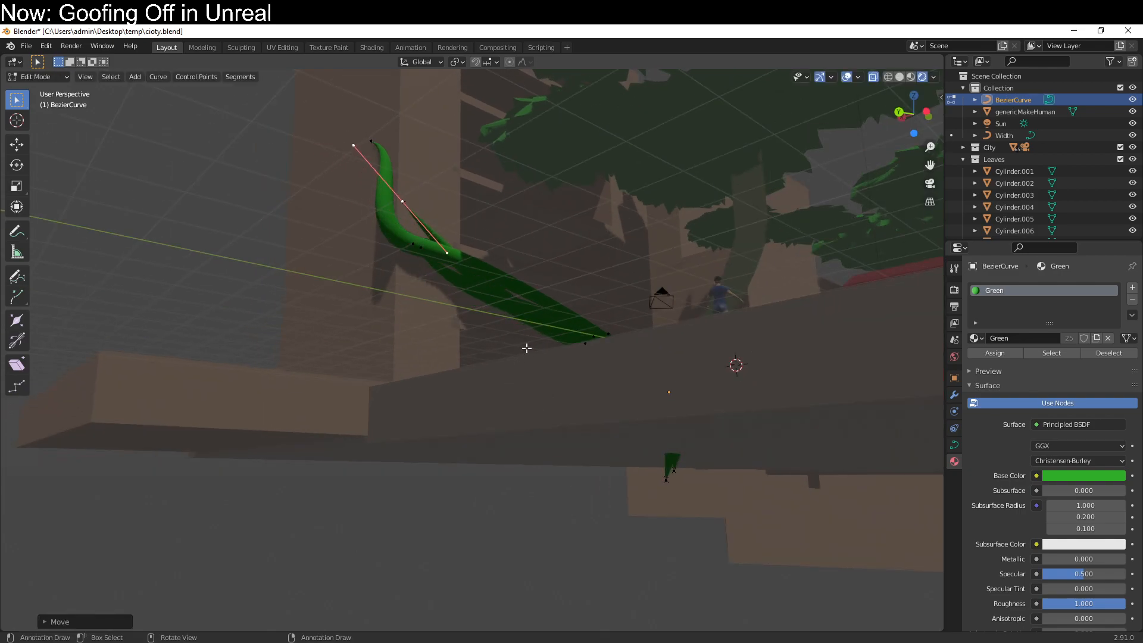
middle_drag(525, 347, 500, 395)
key(r)
click(563, 307)
Move the copy's middle control point alongside the other curves and rotate its handles to follow their slope.
middle_drag(563, 307, 612, 373)
key(g)
click(688, 388)
scroll(616, 351, up, 5)
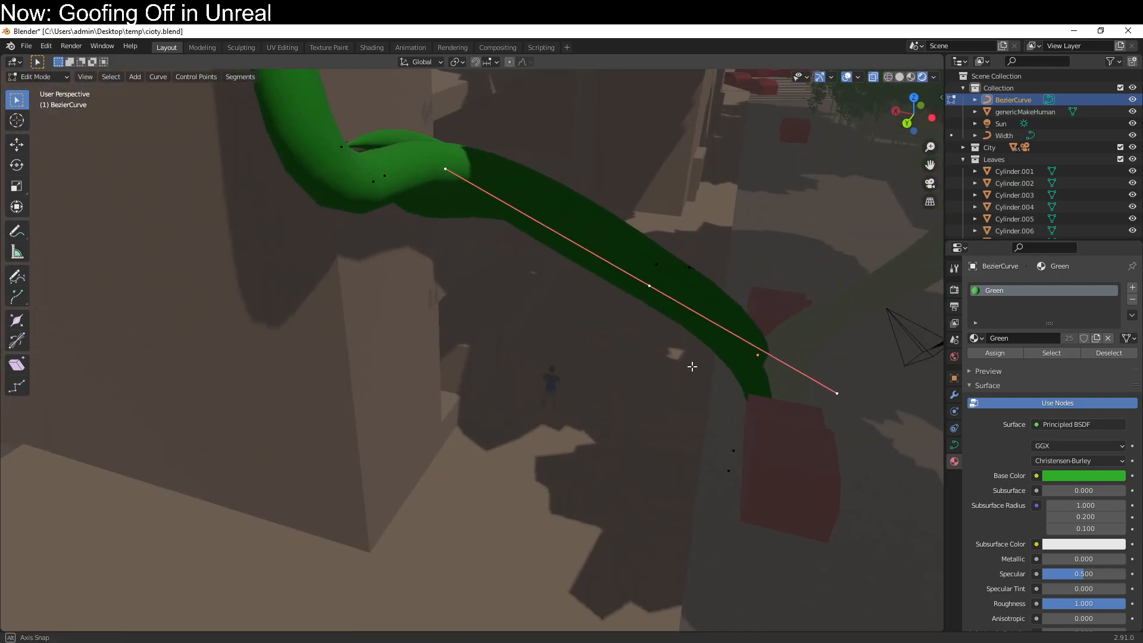
middle_drag(694, 368, 637, 363)
key(r)
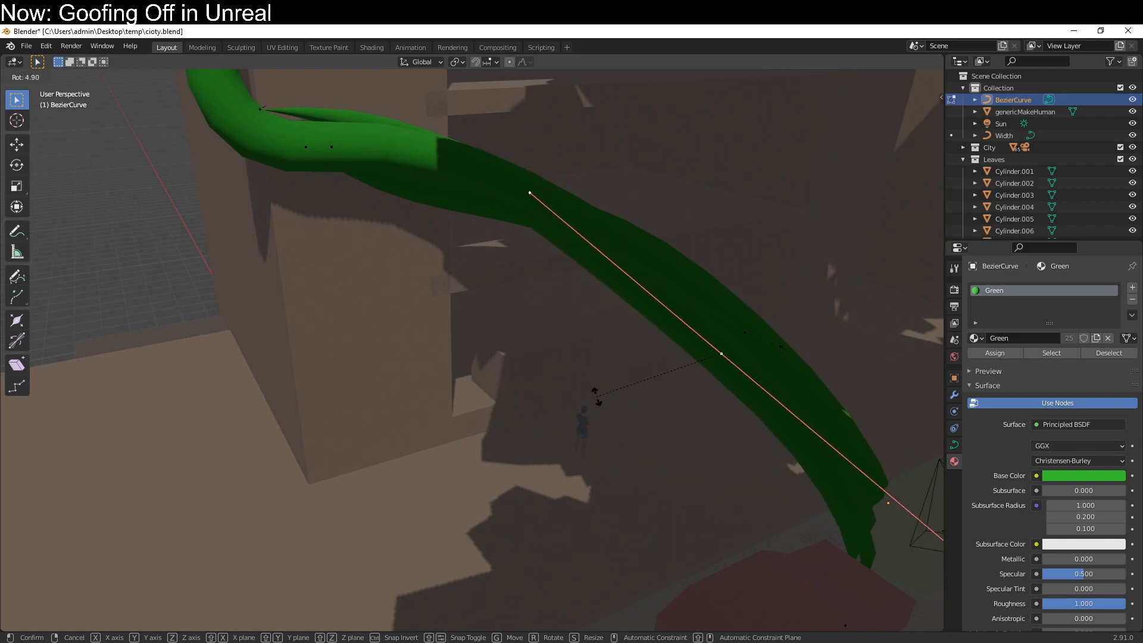
click(672, 402)
Duplicate the curve's control points once more and shift the copy beside the existing green curves.
mouse_move(665, 405)
middle_down()
mouse_move(732, 358)
mouse_move(707, 342)
mouse_move(649, 390)
mouse_move(612, 281)
mouse_move(536, 400)
mouse_move(582, 357)
mouse_move(653, 408)
middle_up()
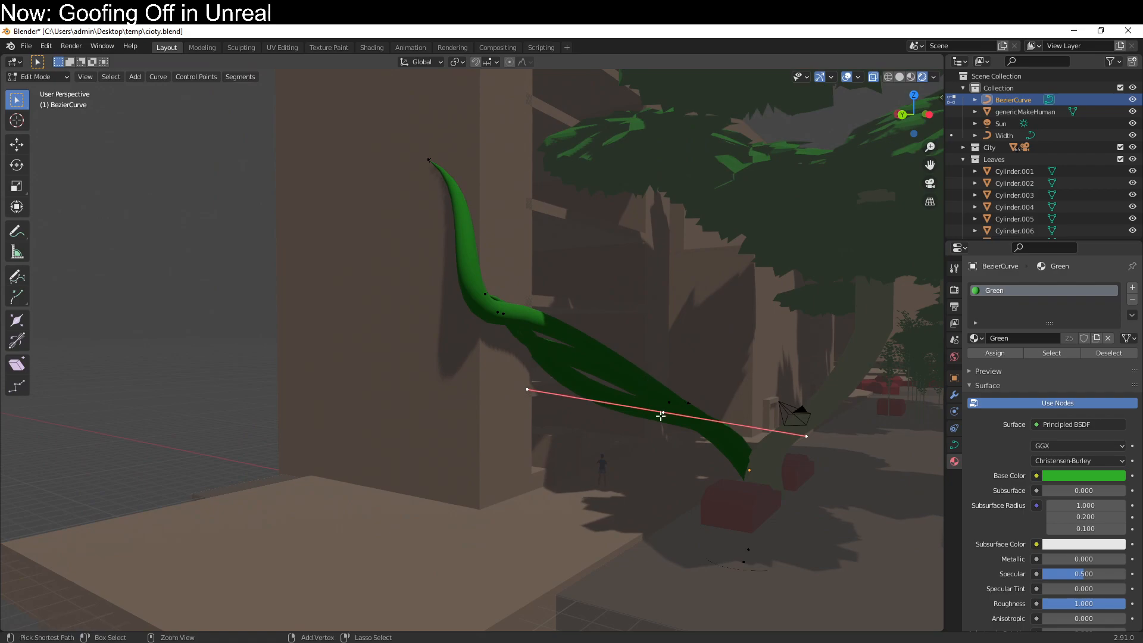
key(shift+d)
right_click(612, 387)
key(g)
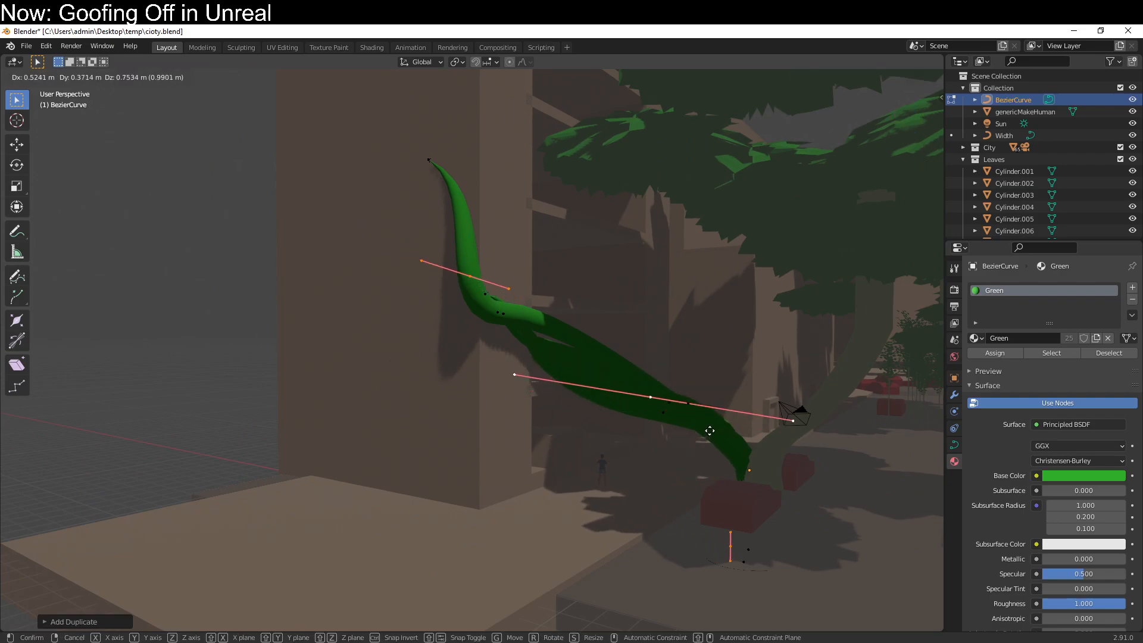
click(681, 441)
middle_drag(681, 443, 592, 460)
key(g)
click(669, 548)
Move the newest copy's middle control point outward to widen the bundle, and adjust the copy's placement.
middle_drag(721, 460, 638, 475)
key(g)
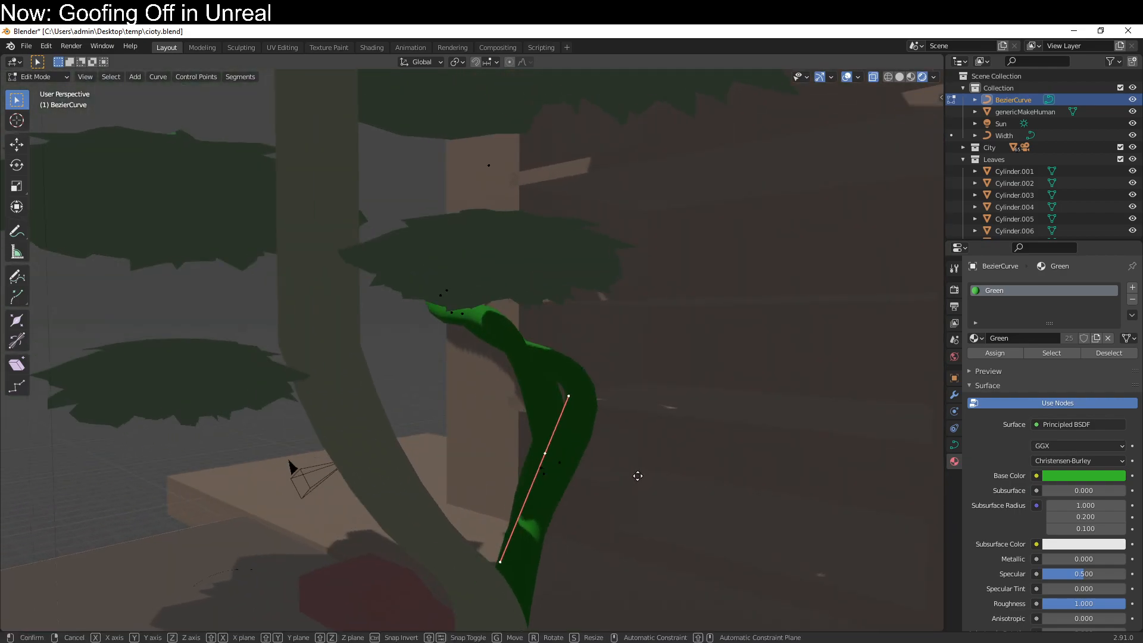
click(610, 477)
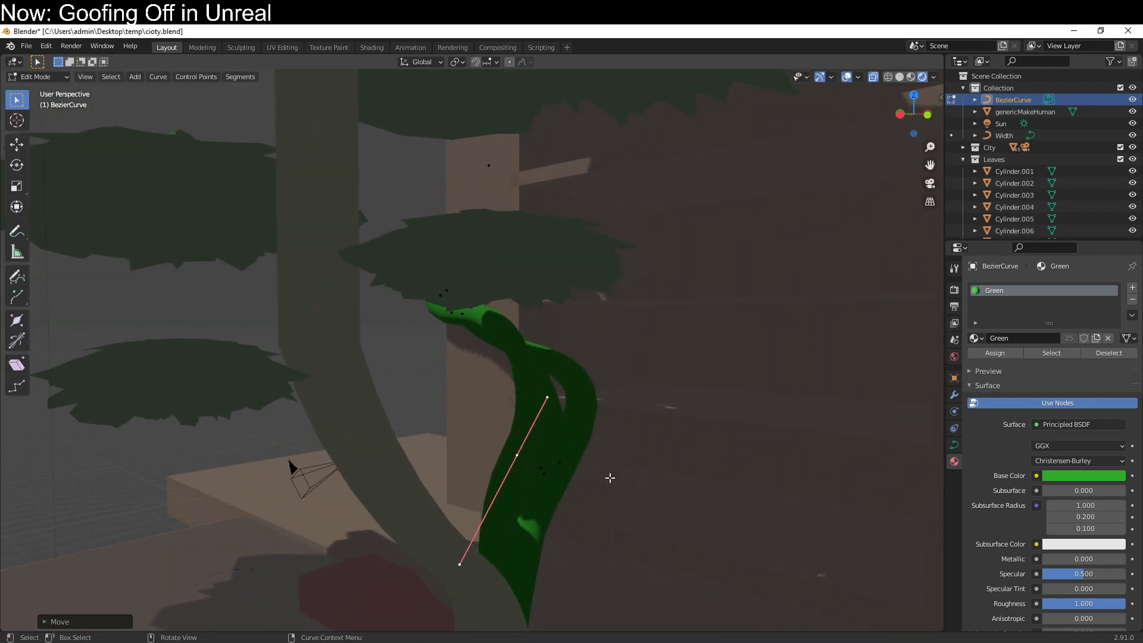
middle_drag(612, 476, 600, 383)
key(g)
click(740, 458)
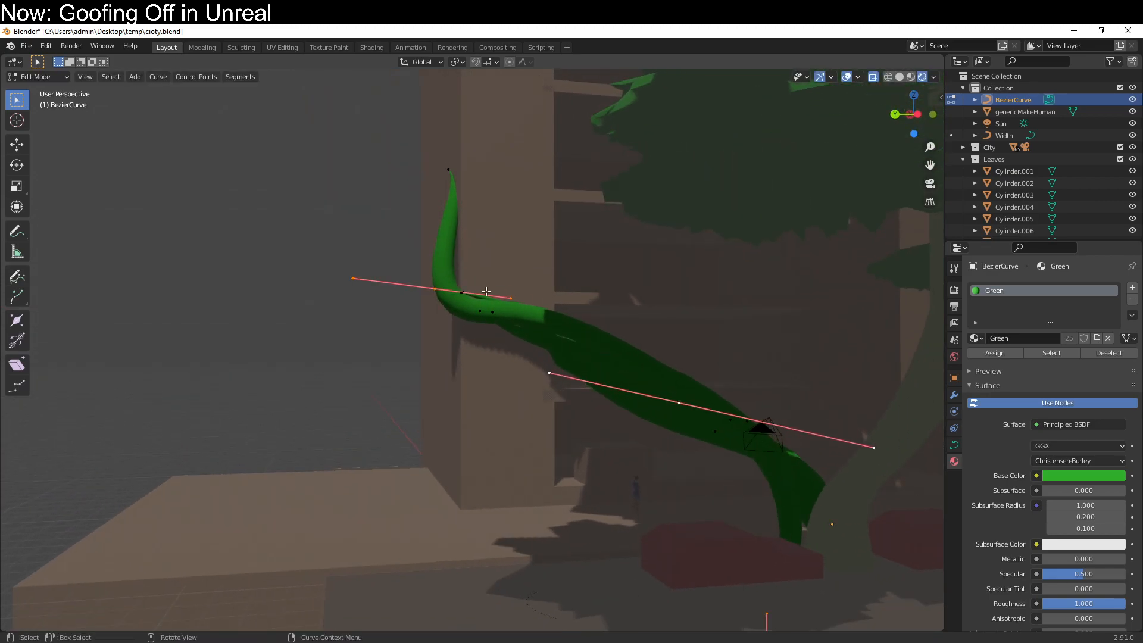
Move the newest copy's upper end point down at the building corner and shift it along the X axis.
middle_drag(476, 389, 529, 490)
key(g)
click(533, 439)
key(g)
key(x)
click(619, 498)
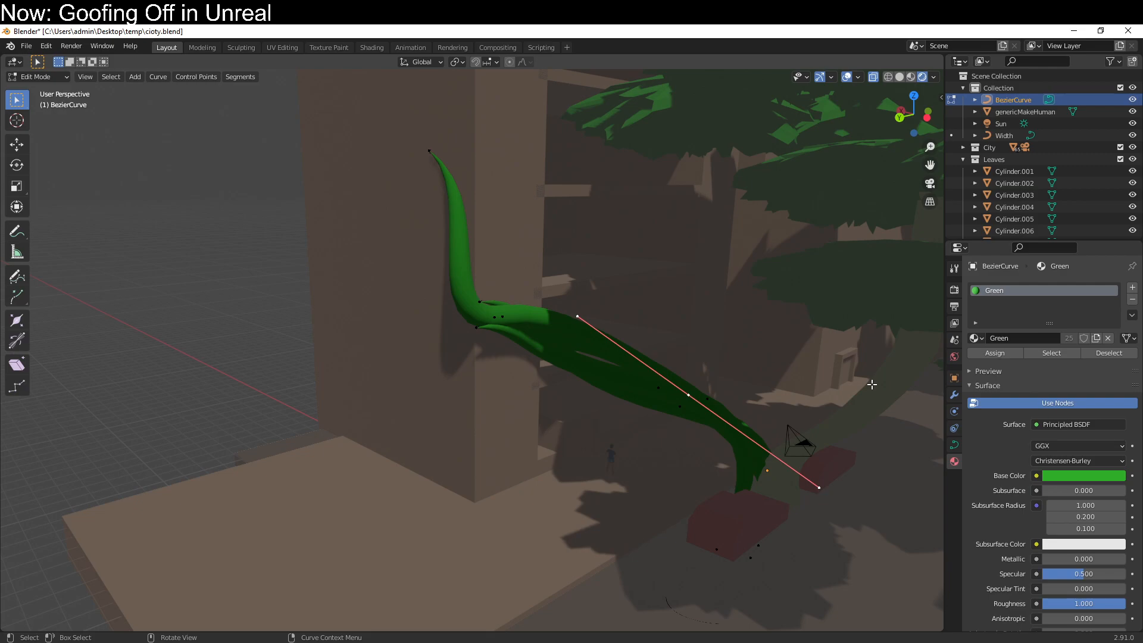
Duplicate a green curve and place the copy above the bundle, extending out past the building corner.
key(shift+d)
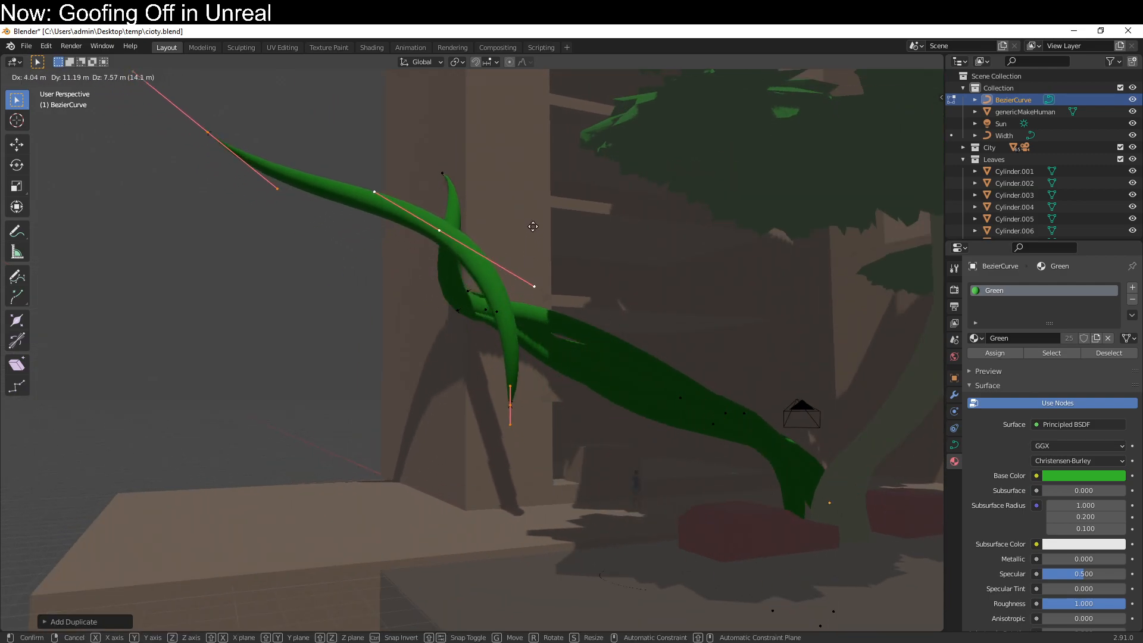
click(535, 172)
middle_drag(561, 237, 524, 449)
Scale up the handles of the raised copy's lower end point and move the point onto the bundle at the corner.
key(s)
click(558, 525)
middle_drag(558, 525, 613, 505)
key(g)
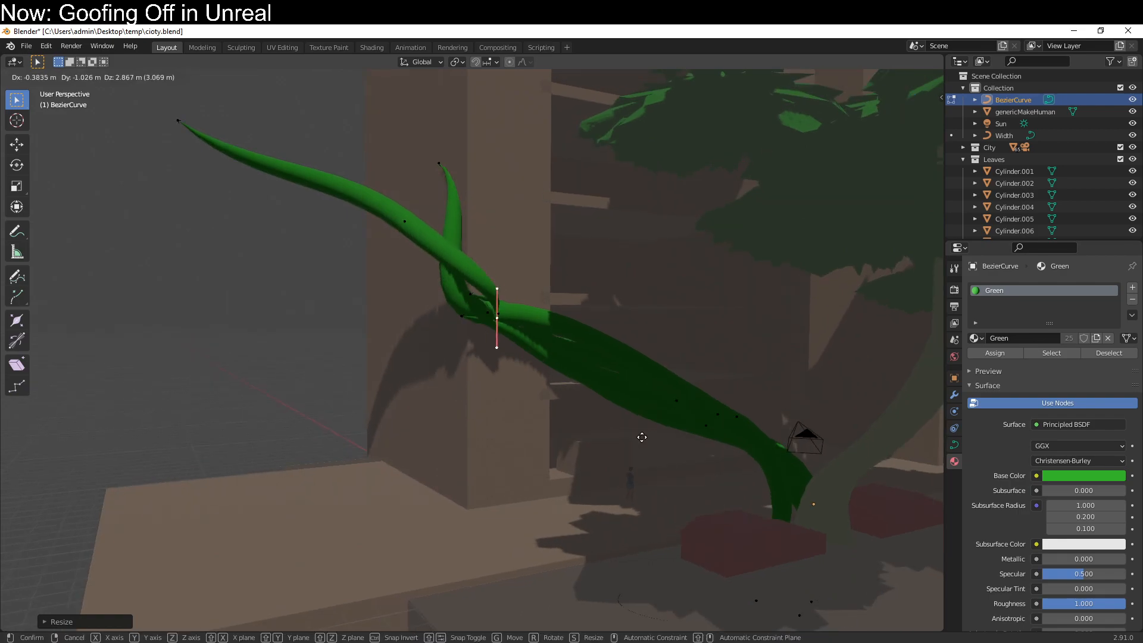
click(657, 438)
Adjust the raised copy's lower end point on the bundle and rotate its handles to follow the other curves' direction.
mouse_move(663, 436)
middle_down()
mouse_move(745, 416)
mouse_move(612, 454)
mouse_move(666, 417)
middle_up()
key(g)
click(715, 418)
key(r)
click(818, 205)
key(g)
click(820, 222)
Move the raised copy's middle control point toward the building wall and rotate its handles upward.
middle_drag(799, 241, 442, 335)
mouse_move(491, 411)
middle_down()
mouse_move(485, 403)
mouse_move(496, 398)
middle_up()
key(g)
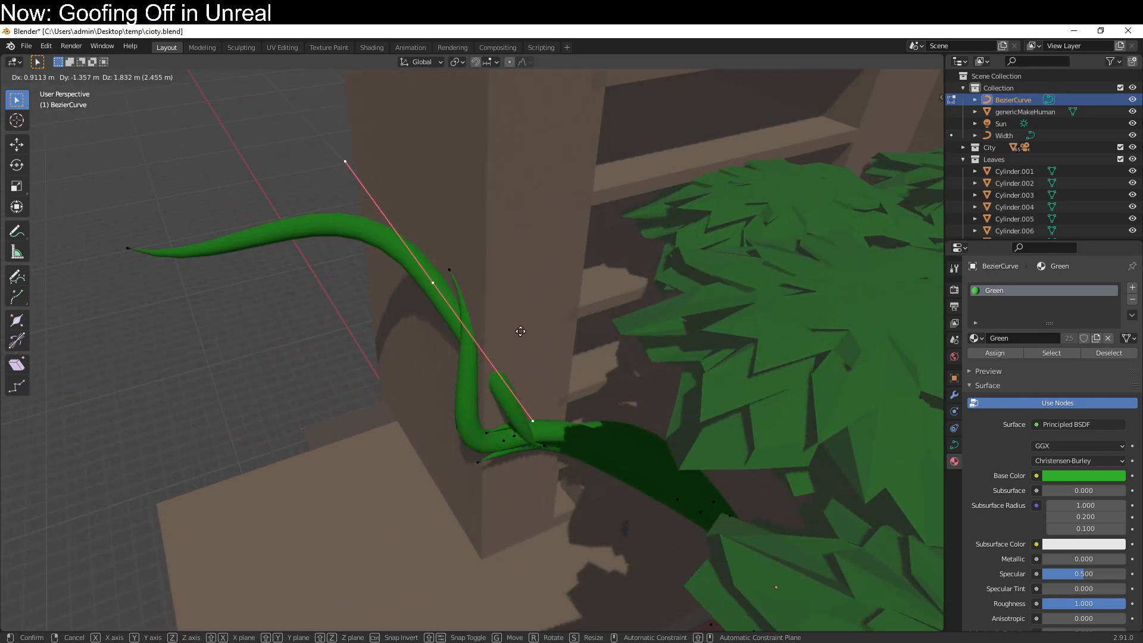
click(541, 387)
middle_drag(542, 388, 630, 335)
key(r)
click(583, 405)
Refine the middle control point's position and rotation so the raised curve climbs close to the building edge.
middle_drag(584, 406, 462, 417)
key(g)
click(573, 406)
key(r)
middle_drag(389, 438, 470, 297)
key(g)
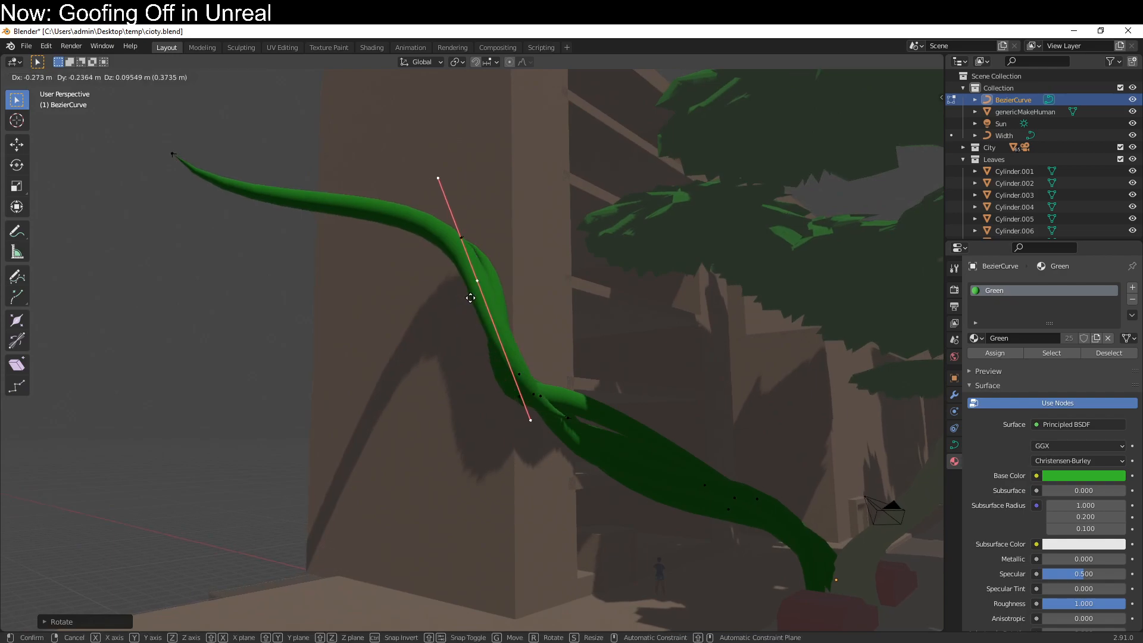
middle_drag(588, 373, 569, 399)
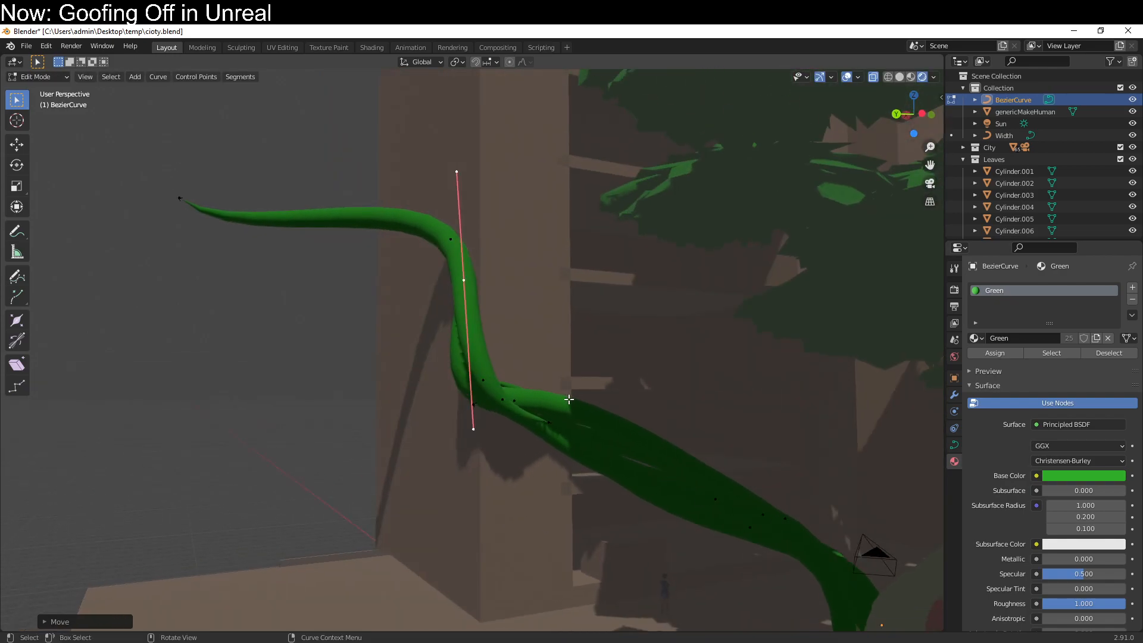
Move the raised curve's upper end point up the building and in toward its corner.
middle_drag(496, 185, 574, 408)
key(g)
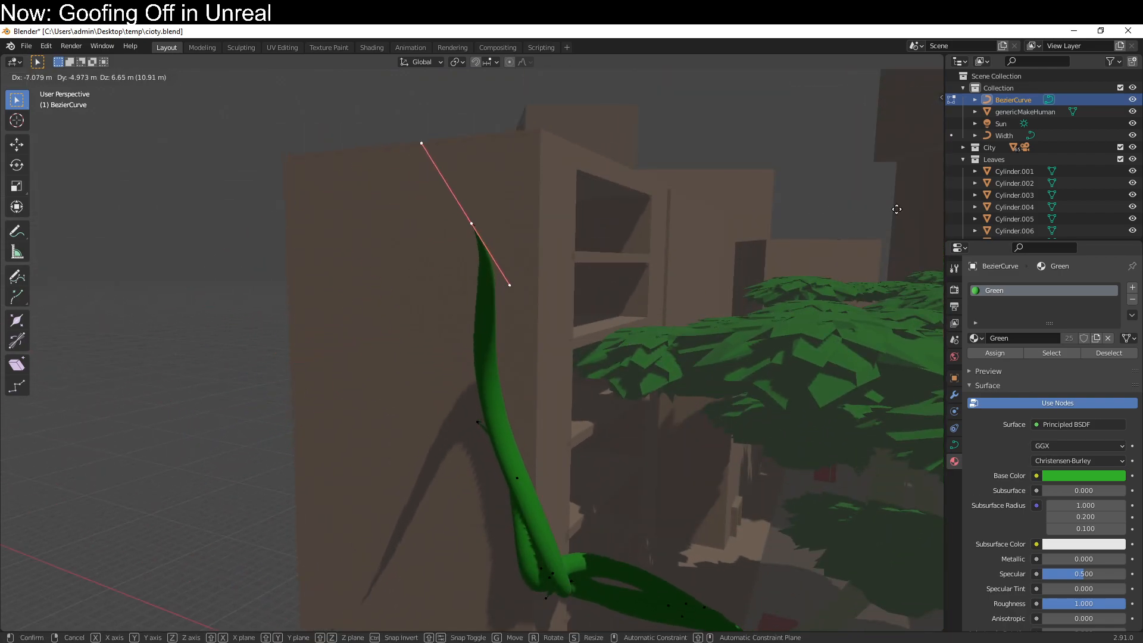
click(935, 201)
middle_drag(663, 340, 599, 405)
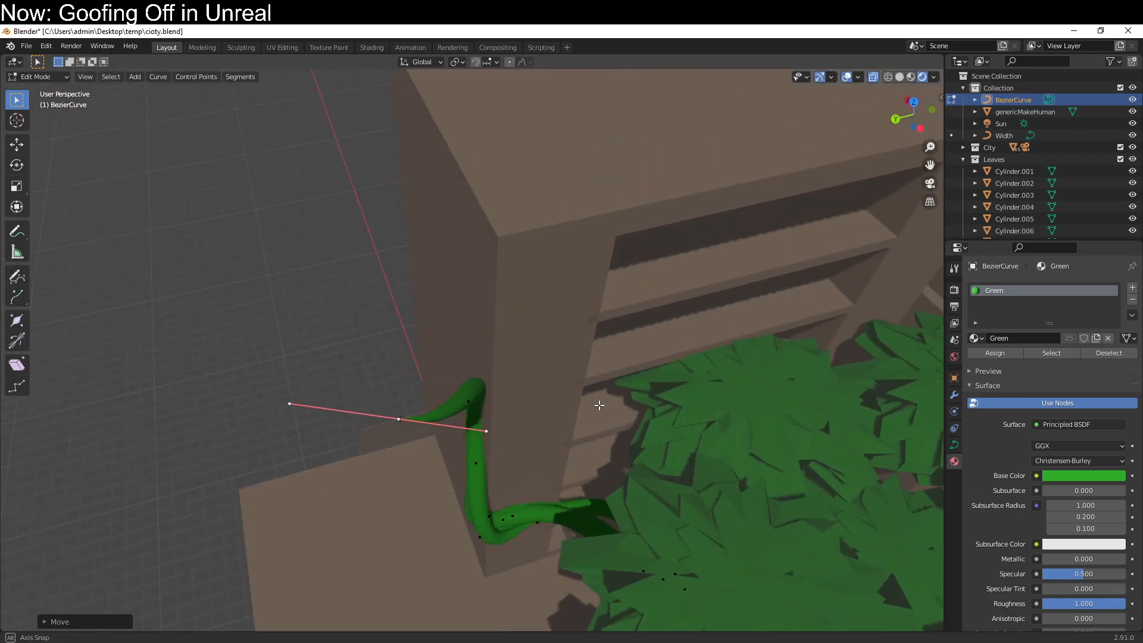
click(687, 338)
middle_drag(687, 339, 689, 441)
Rotate the raised curve's upper end point and reposition it so the tip curls against the building's upper corner.
key(r)
click(241, 417)
middle_drag(576, 614, 658, 494)
key(g)
click(634, 463)
key(r)
click(565, 239)
key(g)
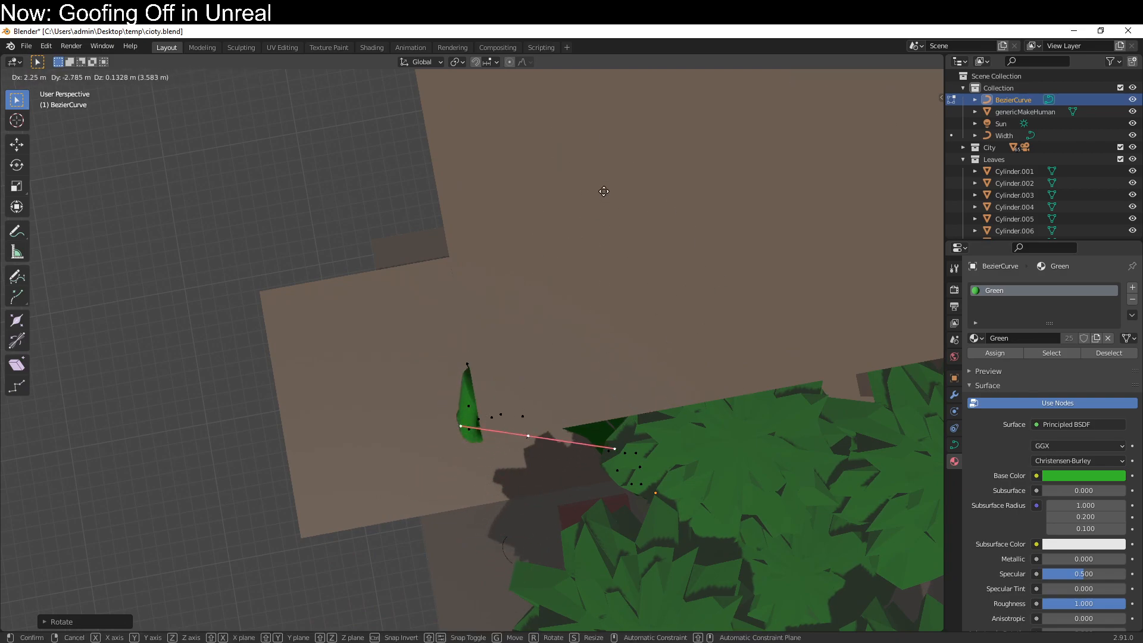
click(573, 209)
Duplicate the climbing curve in place and move the copy alongside it at the building corner.
middle_drag(571, 214, 550, 368)
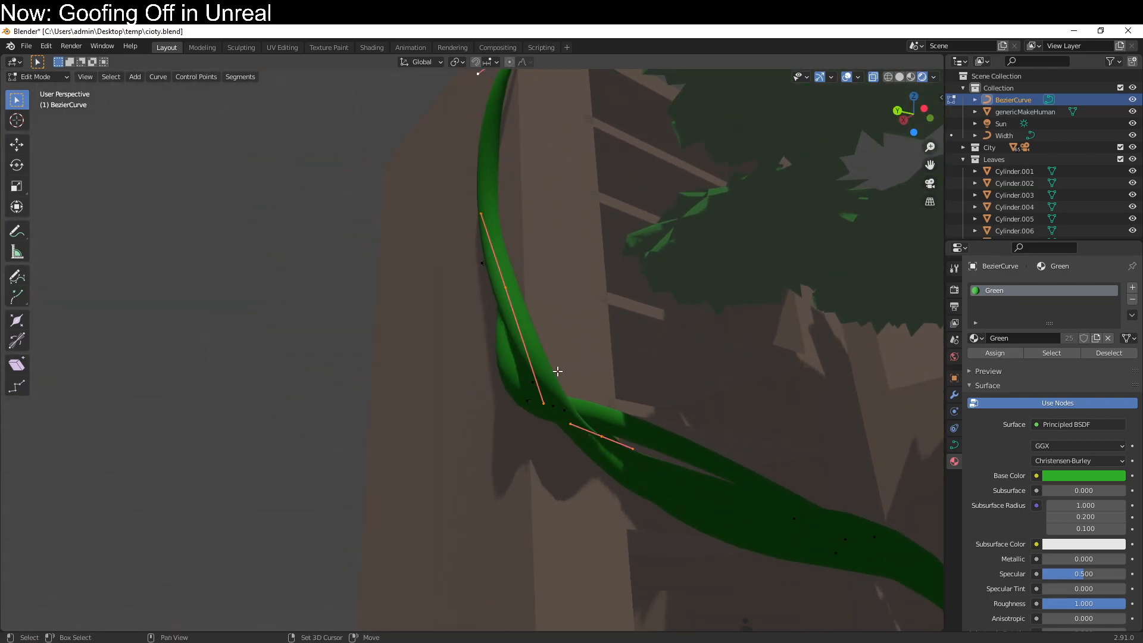
key(shift+d)
right_click(586, 353)
mouse_move(600, 464)
middle_down()
mouse_move(559, 448)
mouse_move(589, 472)
middle_up()
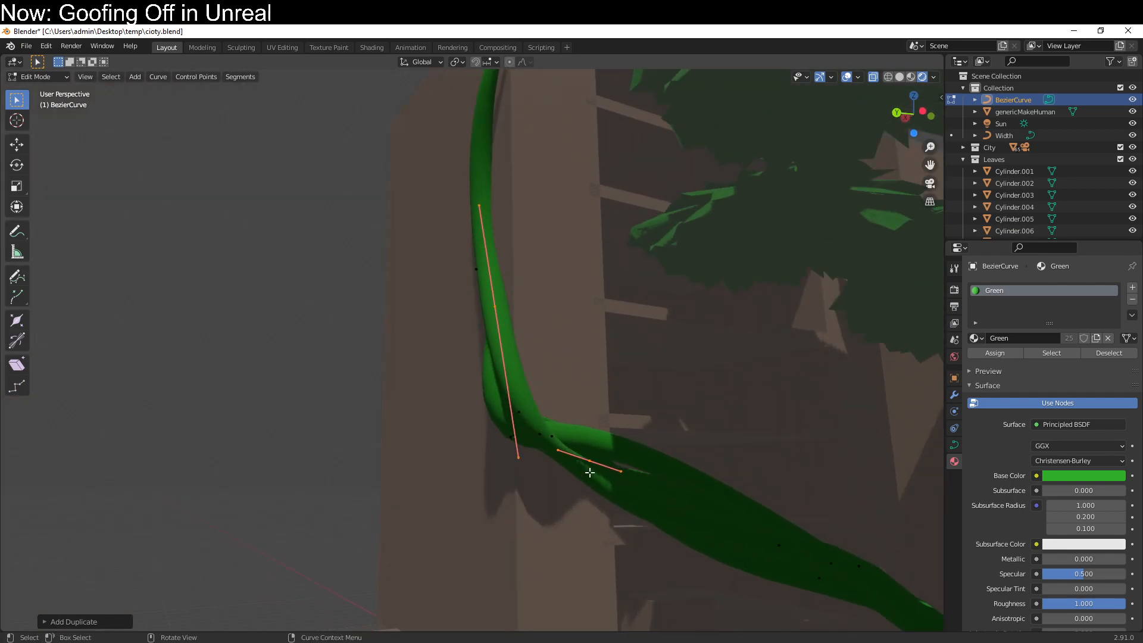
key(g)
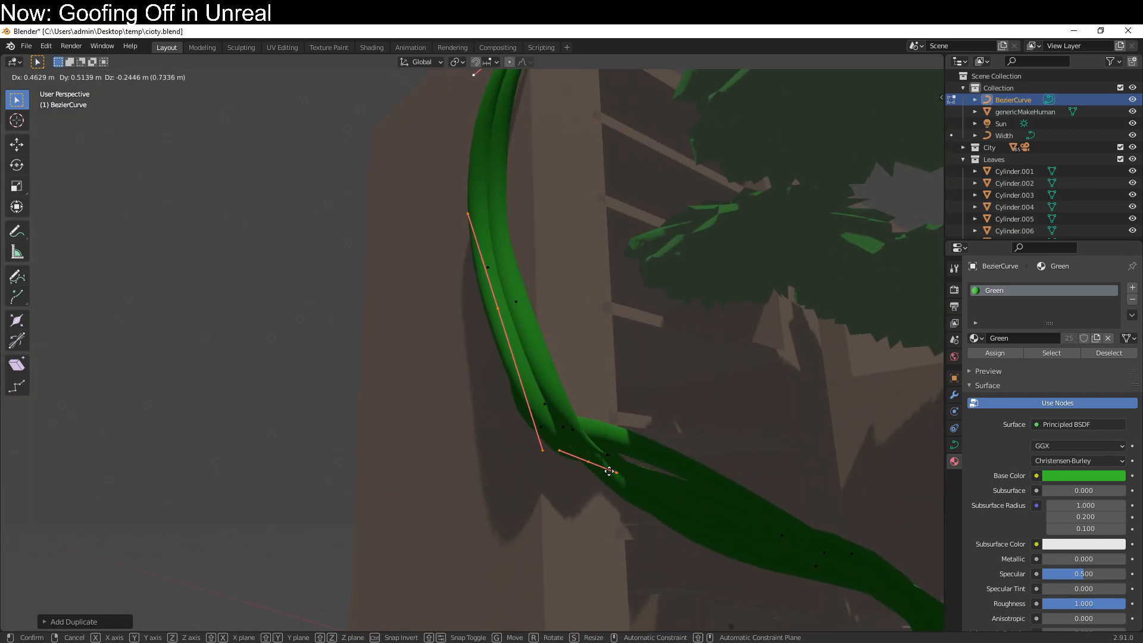
middle_drag(674, 488, 653, 473)
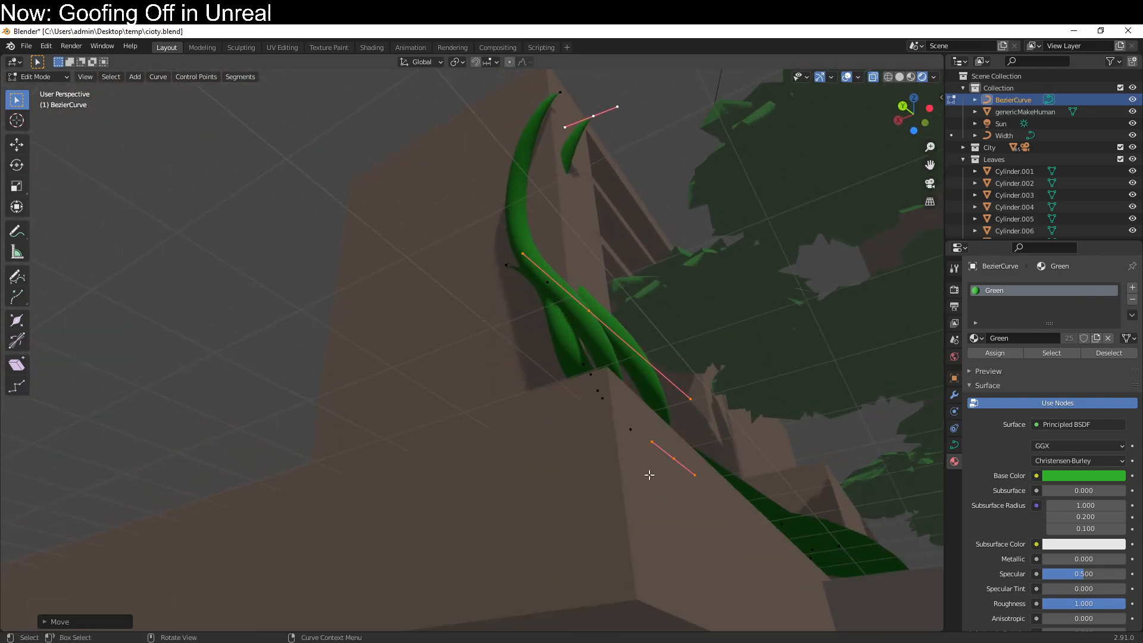
key(shift+d)
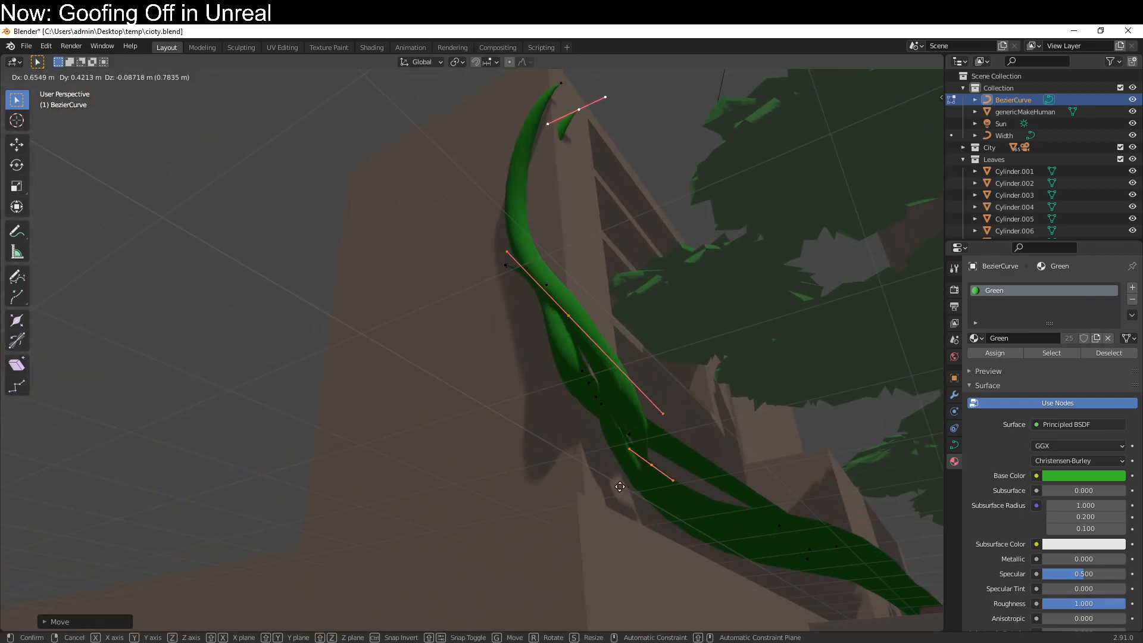
middle_drag(636, 426, 603, 449)
Reposition the climbing copy's control points, shifting its middle point away from the first climbing curve.
click(546, 343)
middle_drag(586, 381, 672, 425)
key(g)
click(783, 452)
key(g)
click(578, 416)
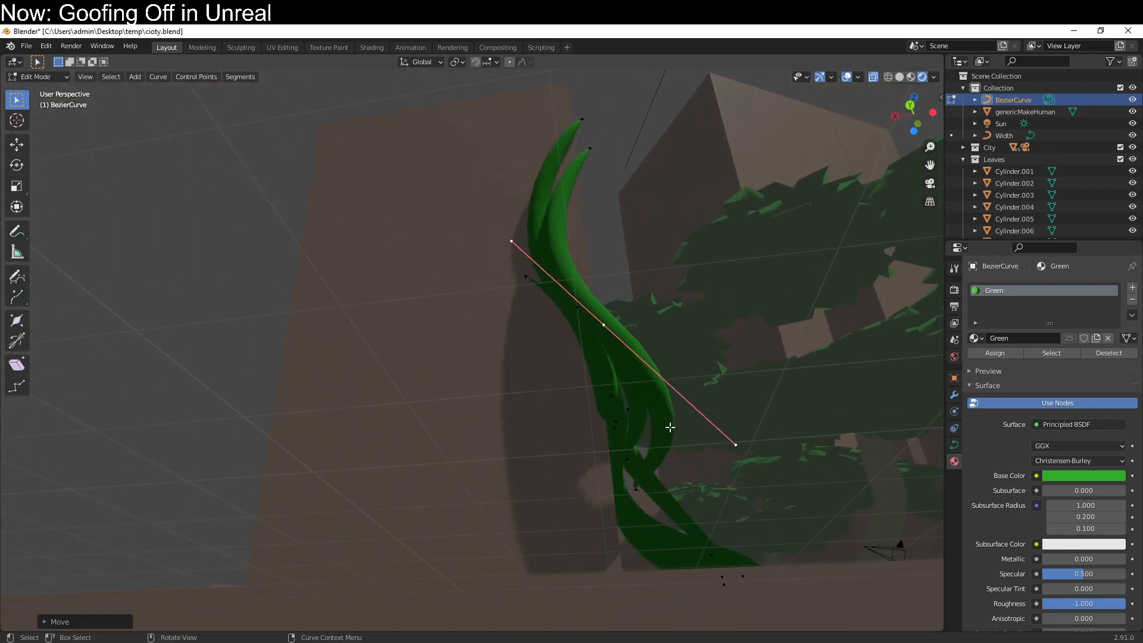
Rotate the climbing copy's middle handles and move its lower end point onto the bundle of curves.
key(r)
click(604, 462)
mouse_move(605, 462)
middle_down()
mouse_move(556, 480)
mouse_move(500, 475)
mouse_move(584, 434)
mouse_move(606, 472)
middle_up()
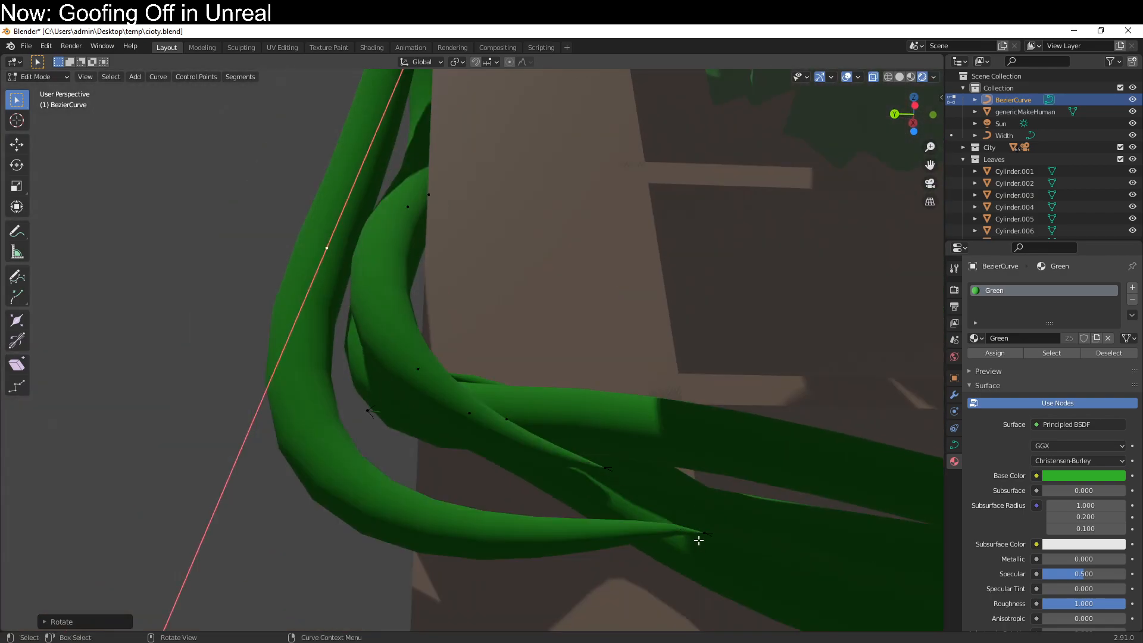
drag(700, 536, 827, 485)
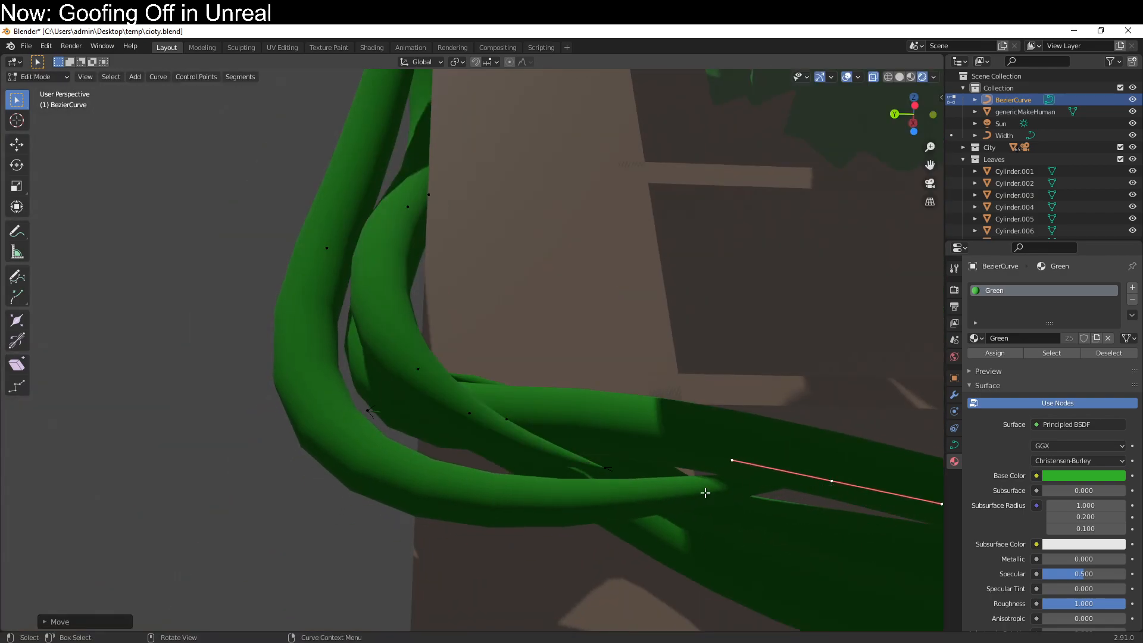
middle_drag(308, 396, 518, 343)
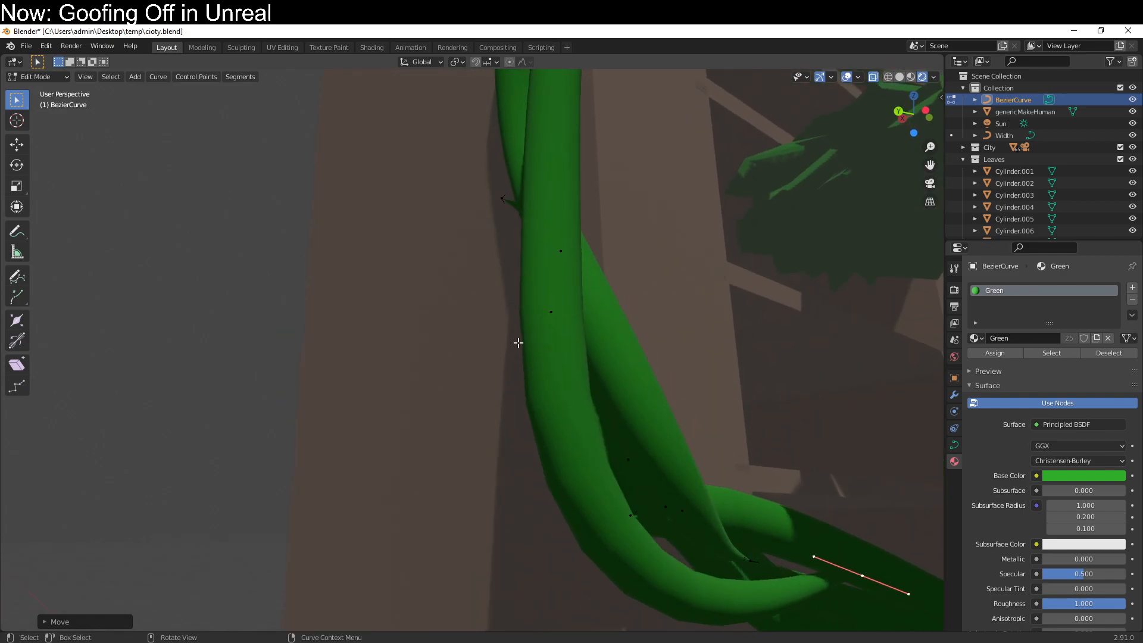
Move the climbing copy's middle control point higher along the building corner and rotate its handles to redirect the stem.
click(545, 313)
scroll(577, 352, down, 2)
middle_drag(589, 367, 538, 392)
scroll(509, 298, down, 4)
shift+middle_drag(500, 221, 654, 441)
key(g)
click(510, 408)
key(r)
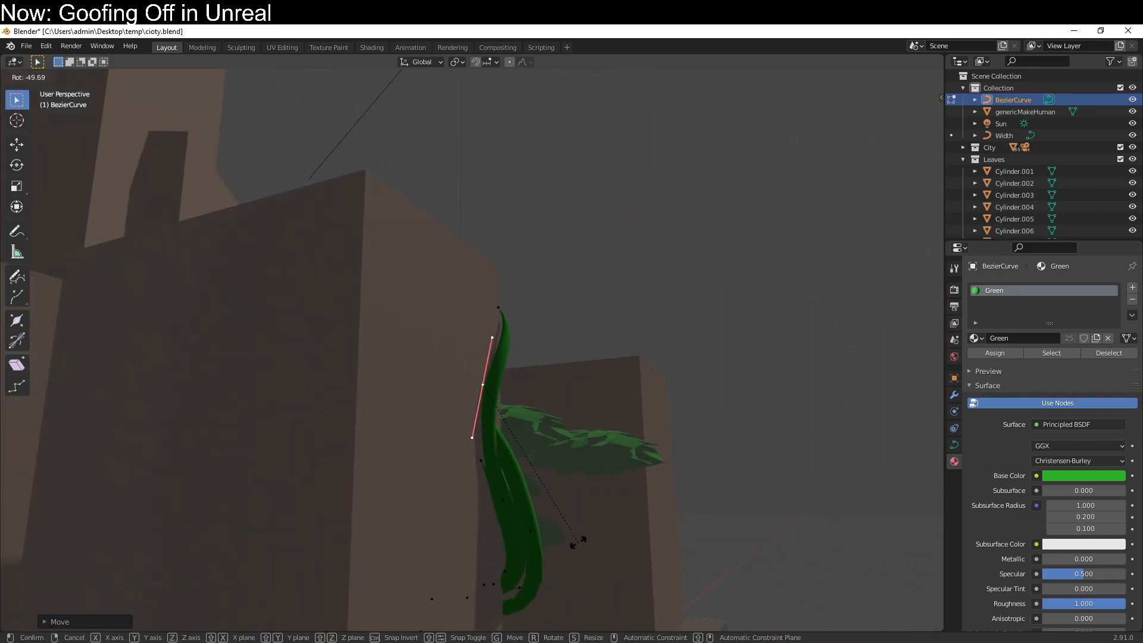
click(597, 543)
Scale up the repositioned point's handles to lengthen the curve's bend against the building corner.
middle_drag(588, 547, 420, 561)
key(s)
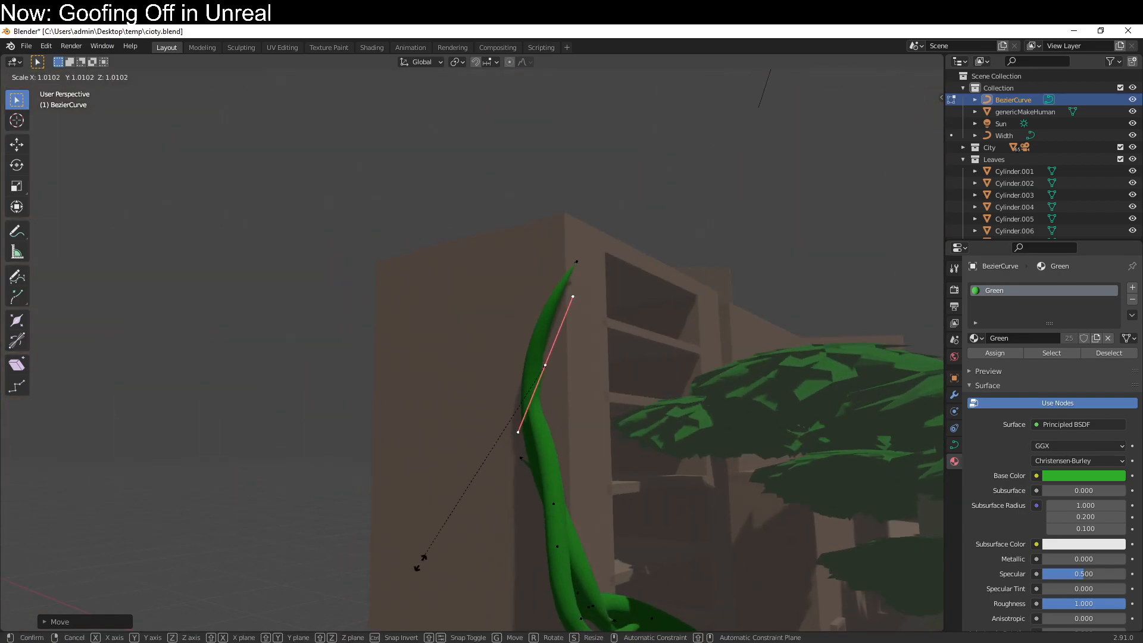
click(430, 617)
middle_drag(447, 604, 594, 72)
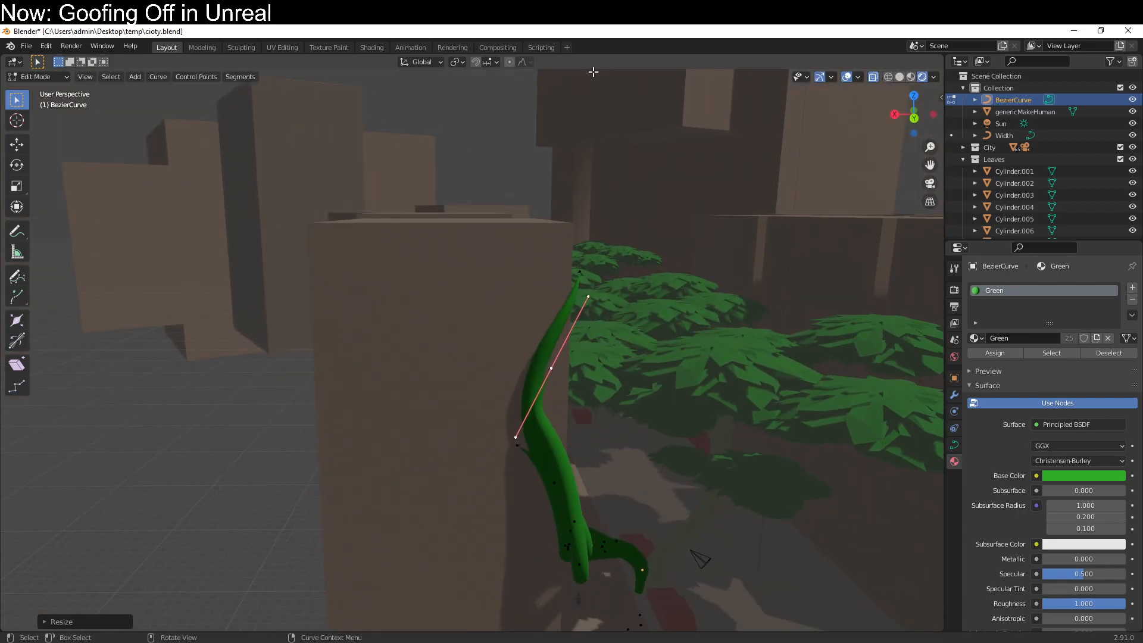
middle_drag(686, 288, 460, 238)
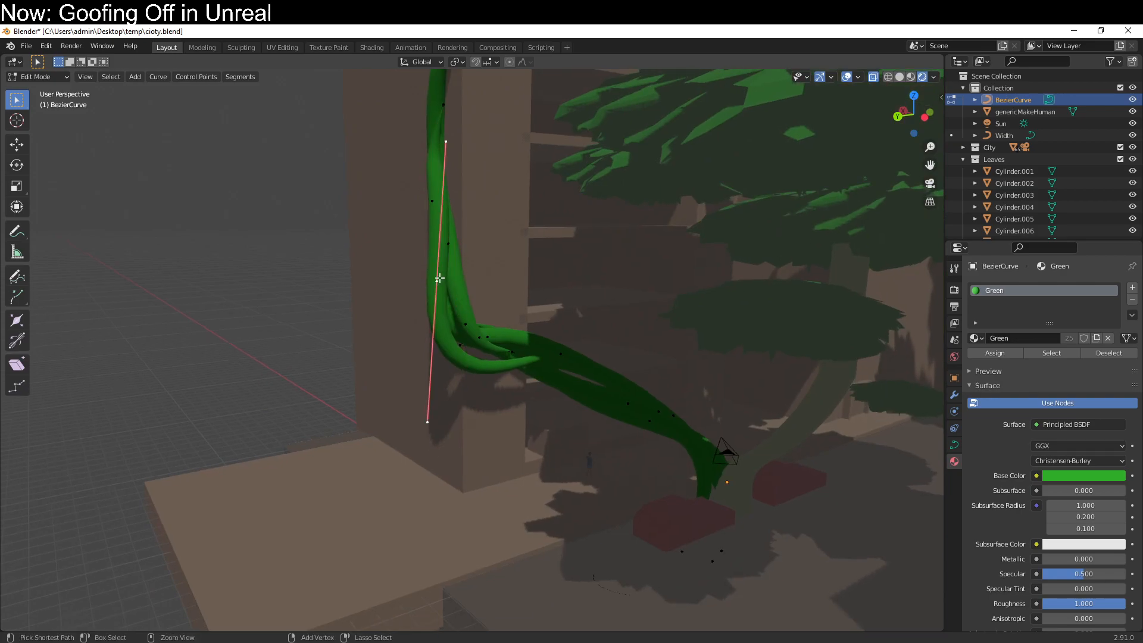
Duplicate the climbing curve and move the copy higher up along the building corner.
key(shift+d)
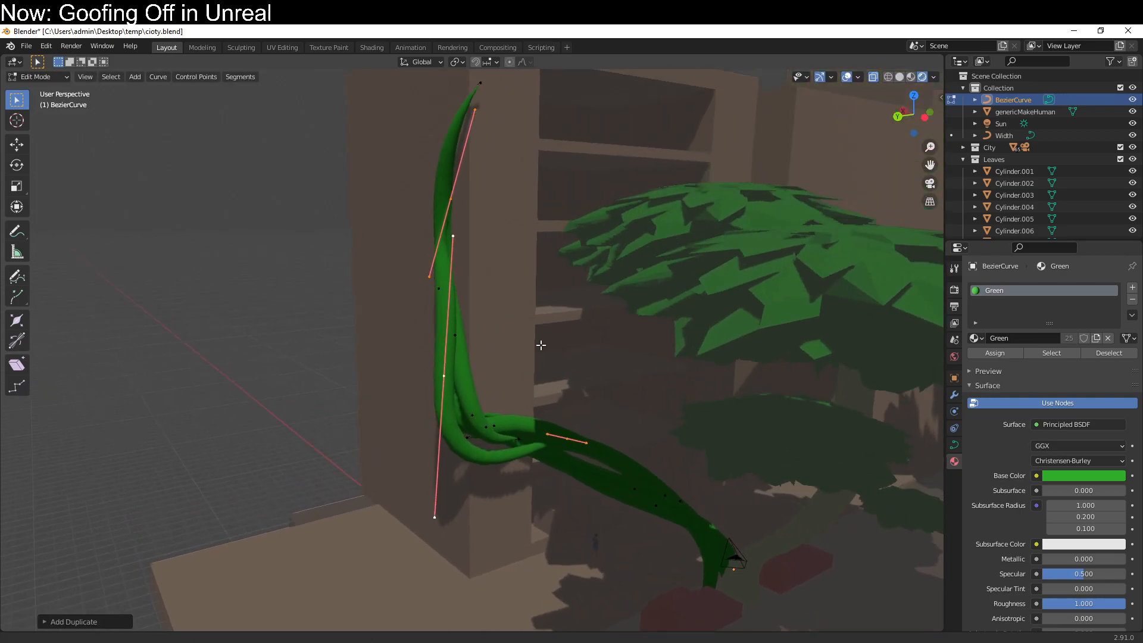
click(457, 327)
middle_drag(460, 326, 524, 297)
key(g)
click(582, 195)
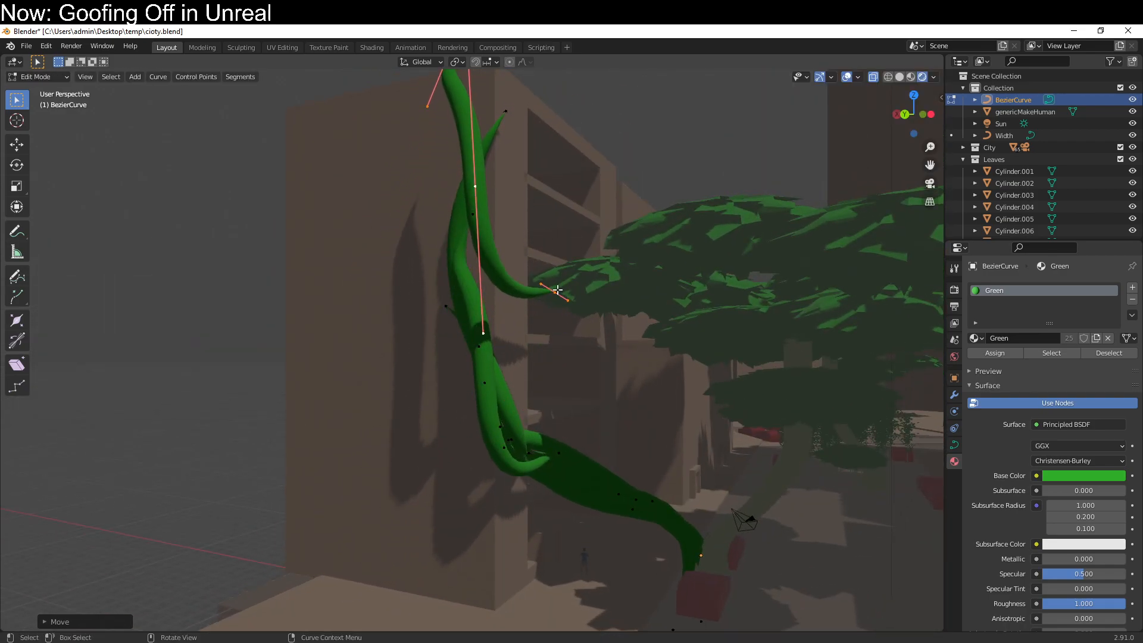
Move the raised copy's lower end point down to the vine bundle and rotate its handles to blend into the stems.
key(g)
click(502, 522)
middle_drag(561, 484, 569, 504)
key(r)
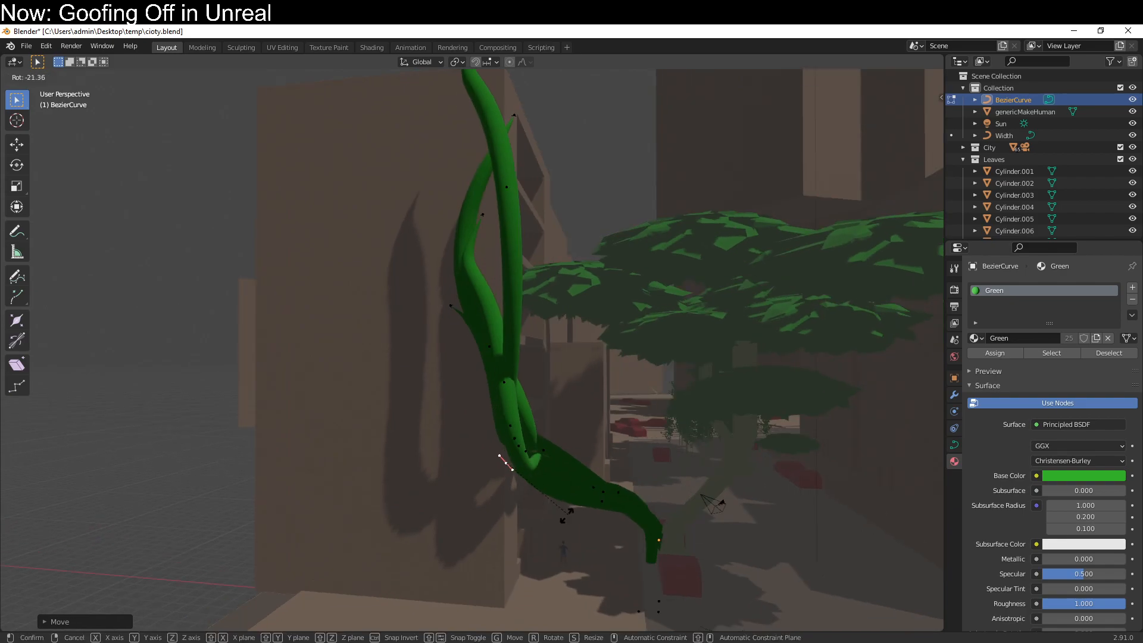
click(498, 547)
middle_drag(498, 544, 512, 465)
key(g)
key(r)
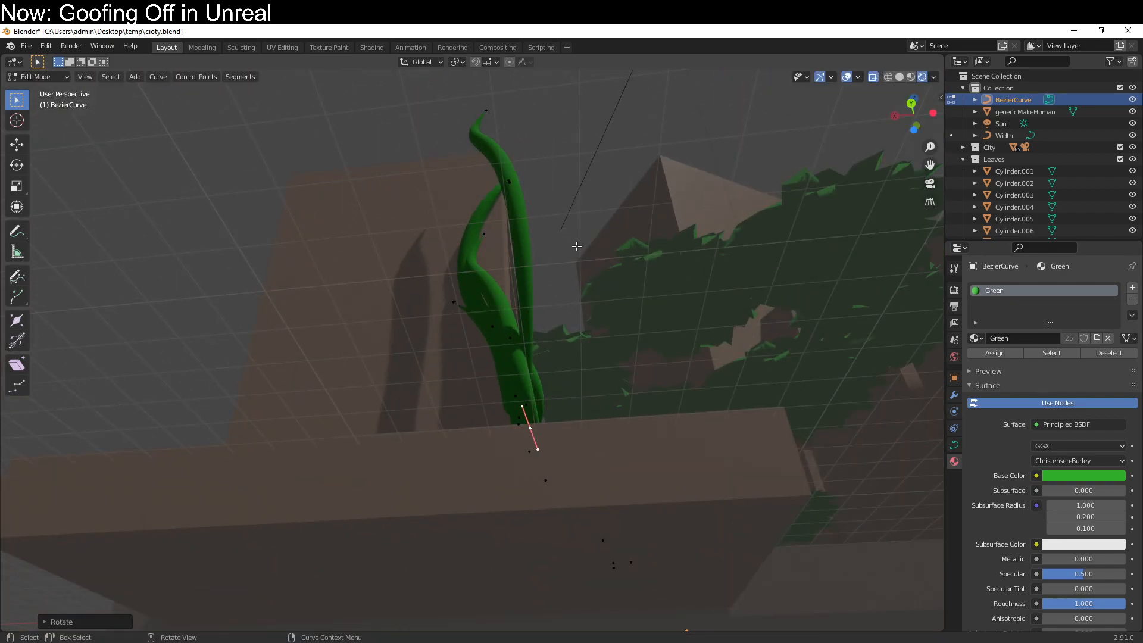
Shift the raised copy's middle control point so the stem runs beside the other vines on the building wall.
middle_drag(548, 138, 522, 221)
middle_drag(598, 243, 459, 270)
key(g)
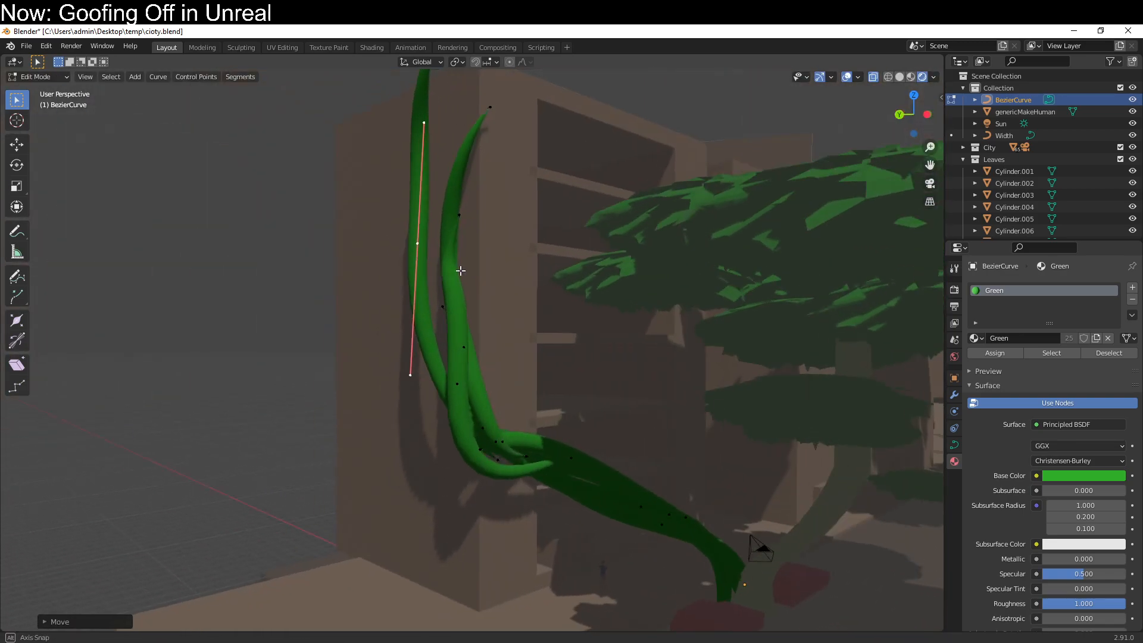
key(g)
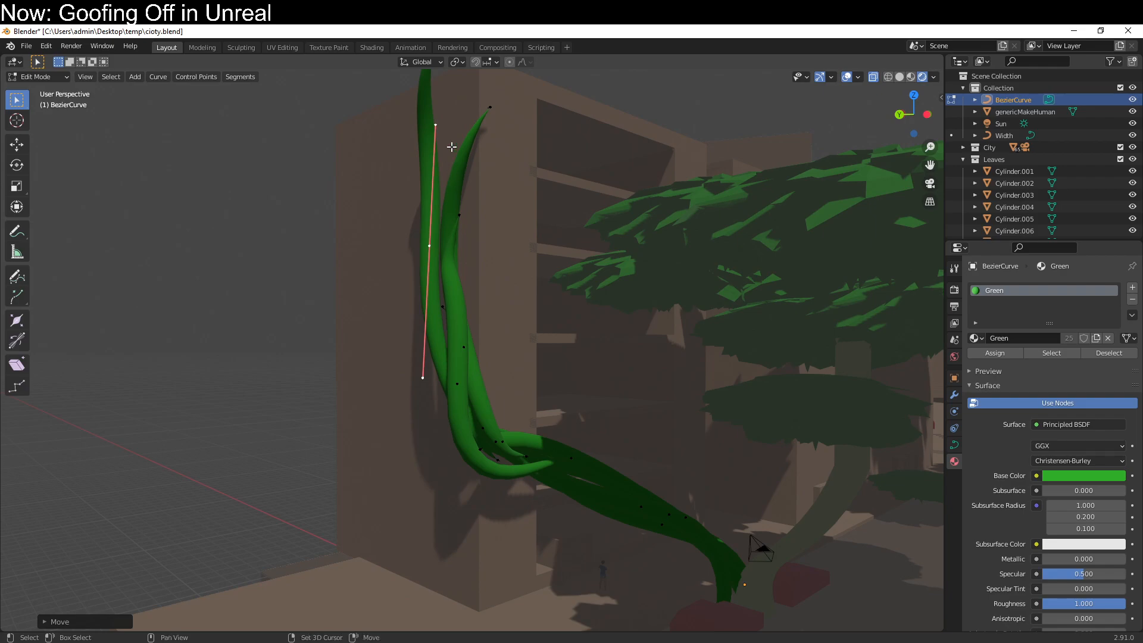
Reposition the raised copy's upper end point at the building's top corner and lower it along the Z axis.
shift+middle_drag(451, 146, 468, 296)
middle_drag(461, 201, 537, 341)
key(g)
click(691, 302)
key(g)
click(385, 370)
right_click(538, 393)
key(g)
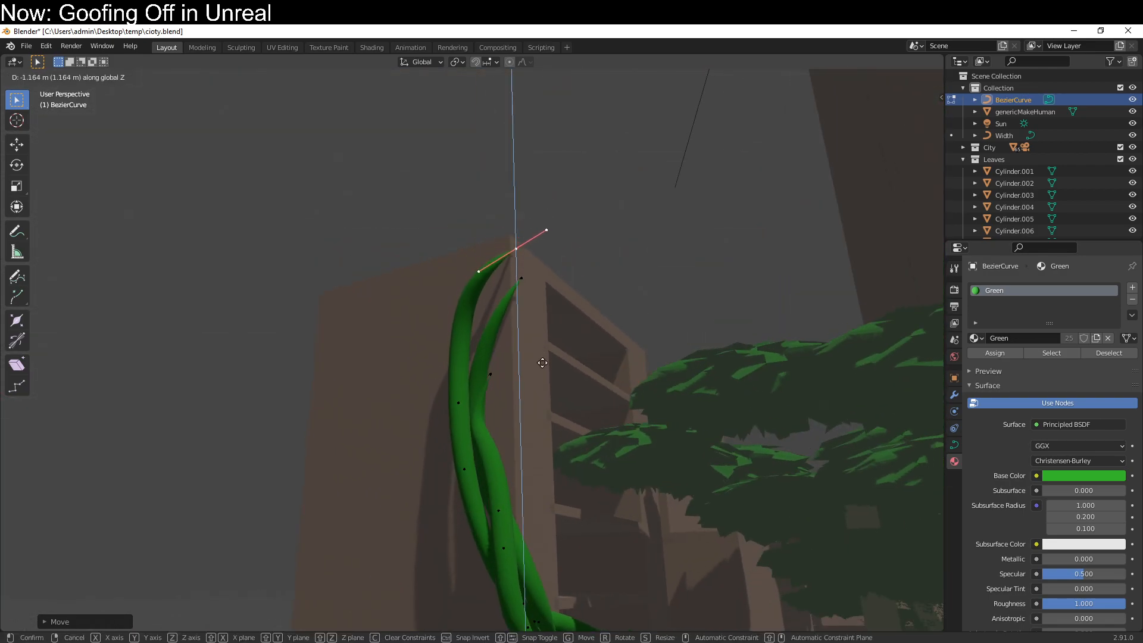
click(549, 379)
Extrude the raised vine's tip in two segments above the roof, then rotate and move its end to curl upward.
middle_drag(550, 379, 630, 382)
key(g)
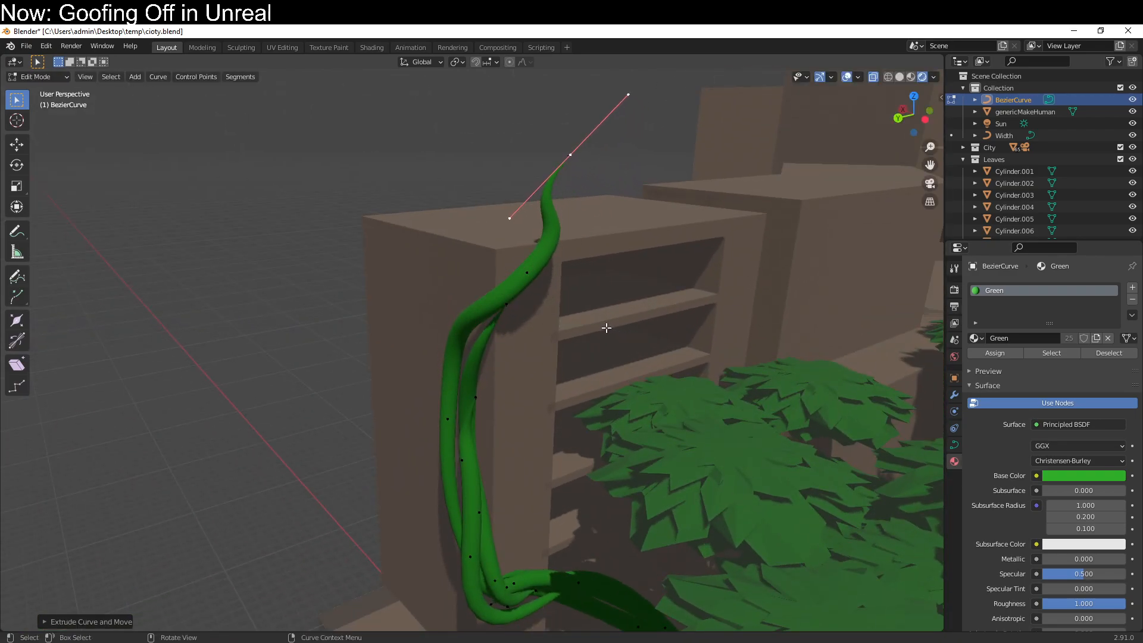
key(r)
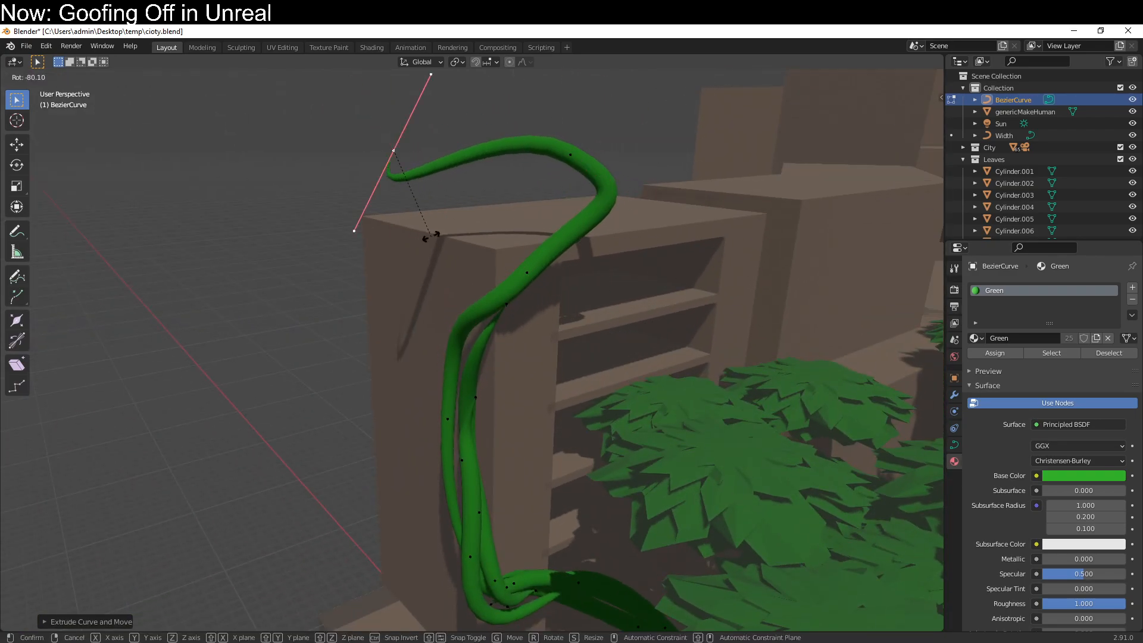
click(449, 184)
key(g)
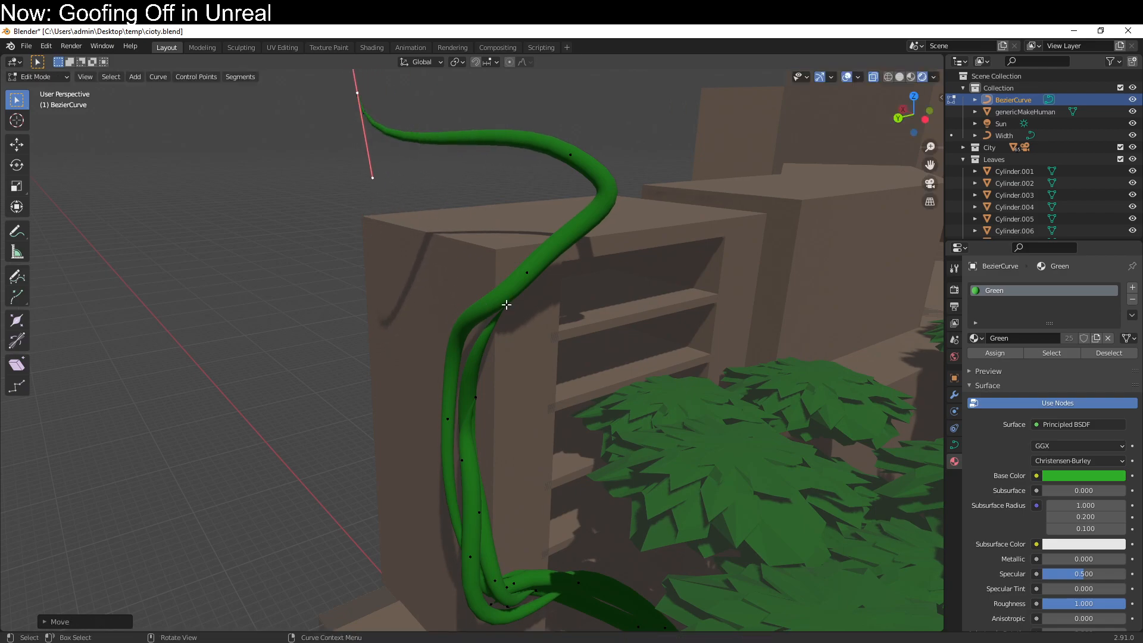
Extrude the neighbouring vine's tip outward from the building corner above the trees and rotate its end handles.
middle_drag(564, 357, 607, 347)
key(g)
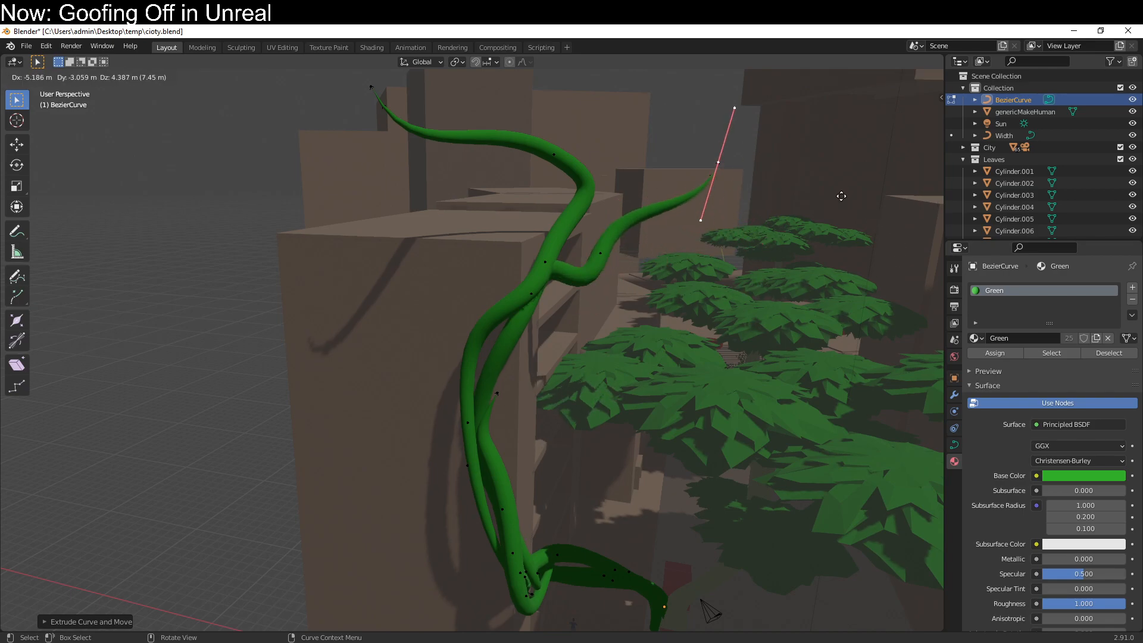
key(r)
click(774, 492)
middle_drag(744, 476, 713, 423)
Duplicate one of the thick stems at the vine bundle's base and offset the copy beside it over the red car.
key(Tab)
scroll(637, 549, up, 5)
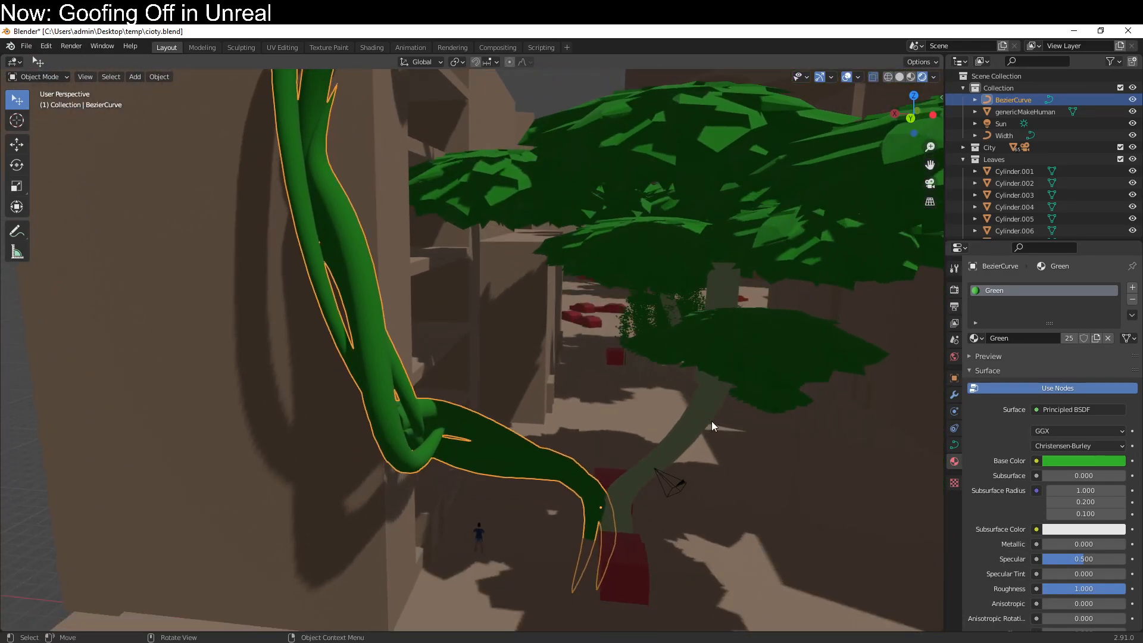
scroll(610, 517, up, 3)
middle_drag(610, 516, 413, 221)
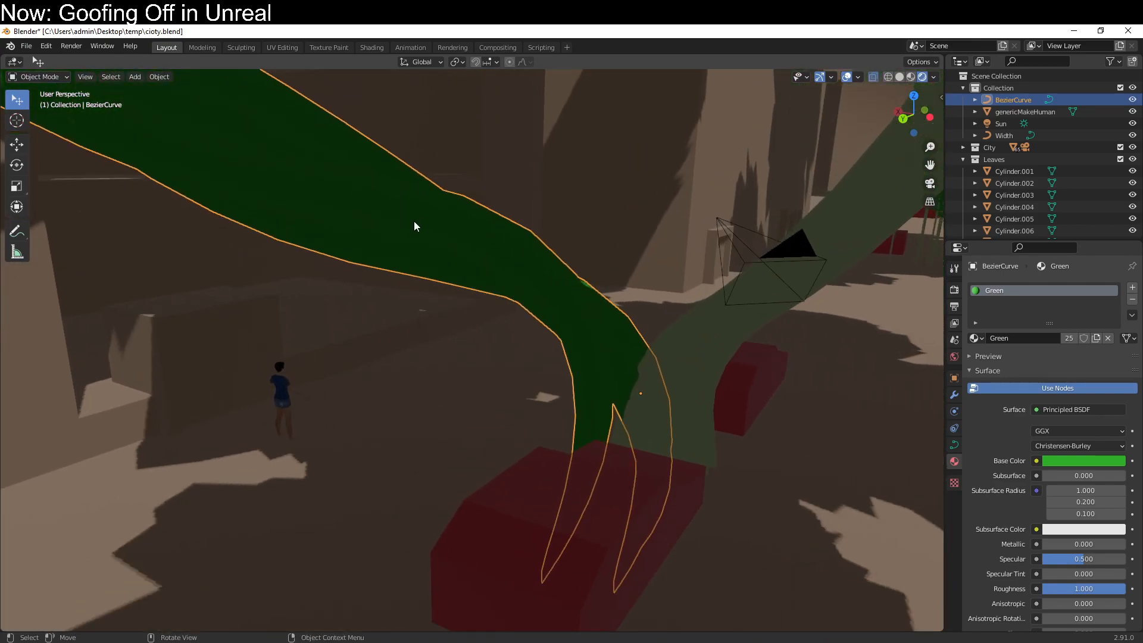
click(490, 276)
click(555, 309)
middle_drag(556, 309, 556, 361)
key(Tab)
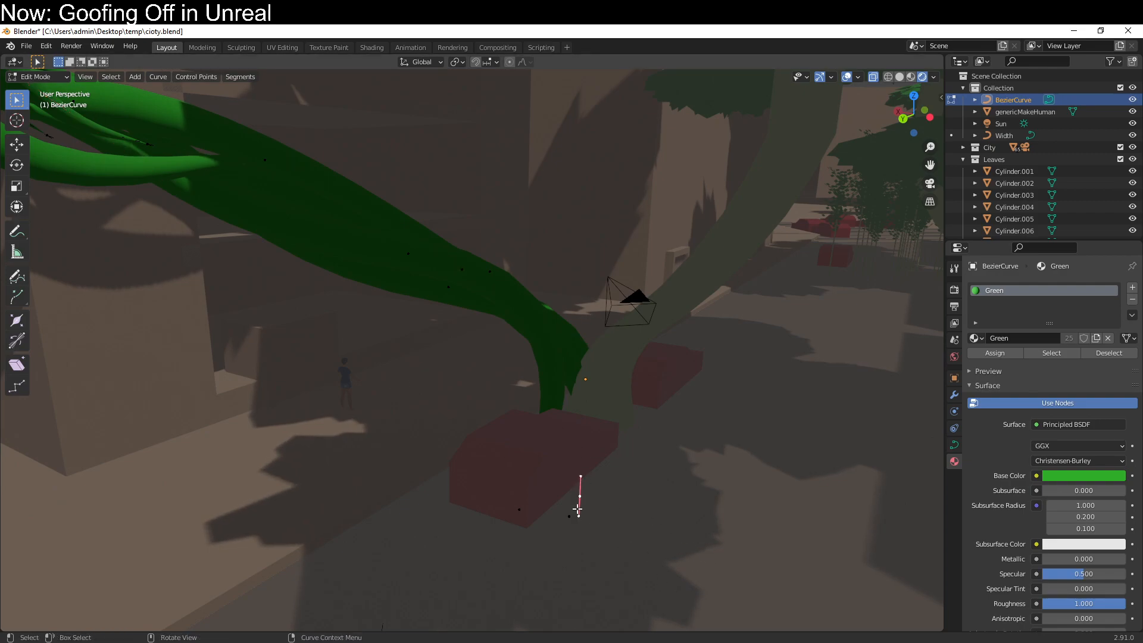
key(g)
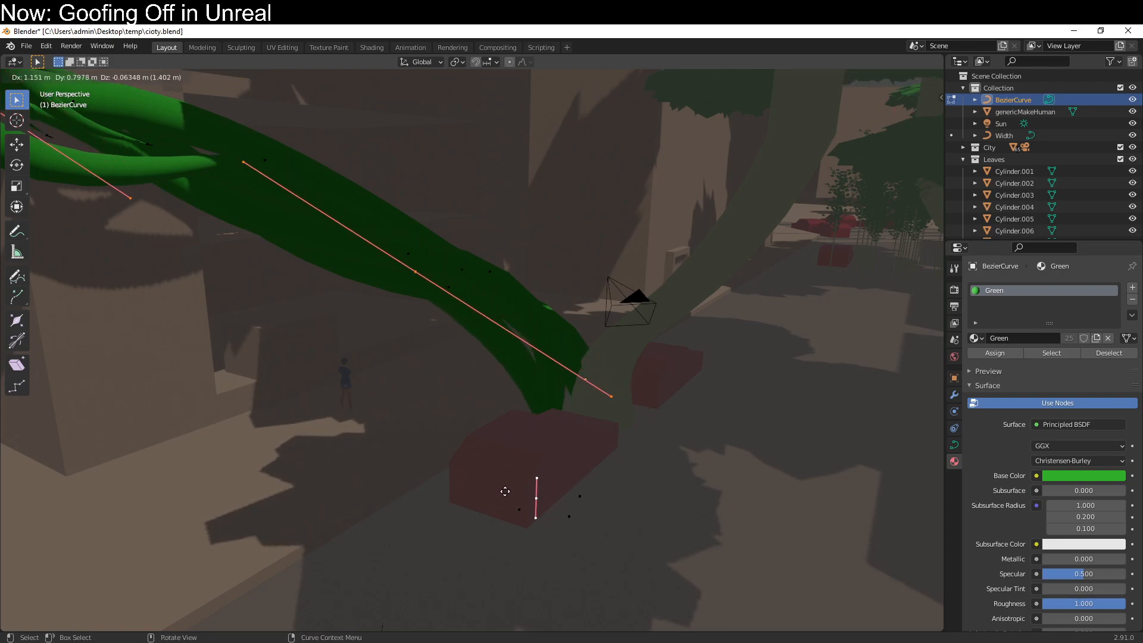
click(496, 491)
middle_drag(496, 491, 474, 366)
key(s)
click(475, 465)
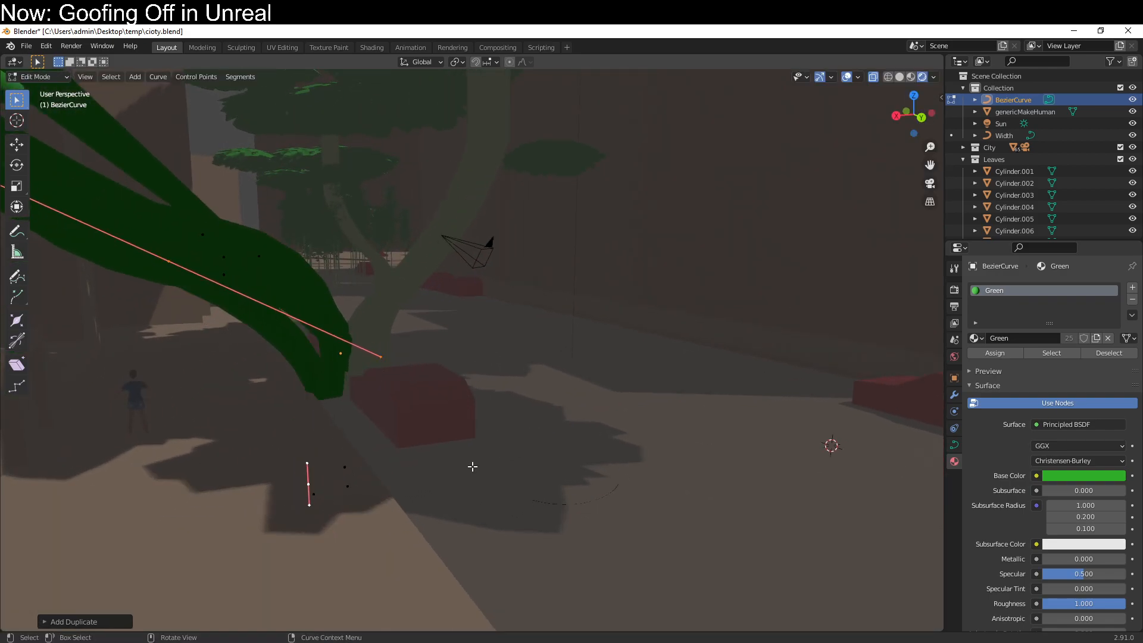
Move the thick copy farther from the bundle's base, then adjust its middle point and slide its upper point along the X axis.
middle_drag(467, 501, 529, 510)
key(g)
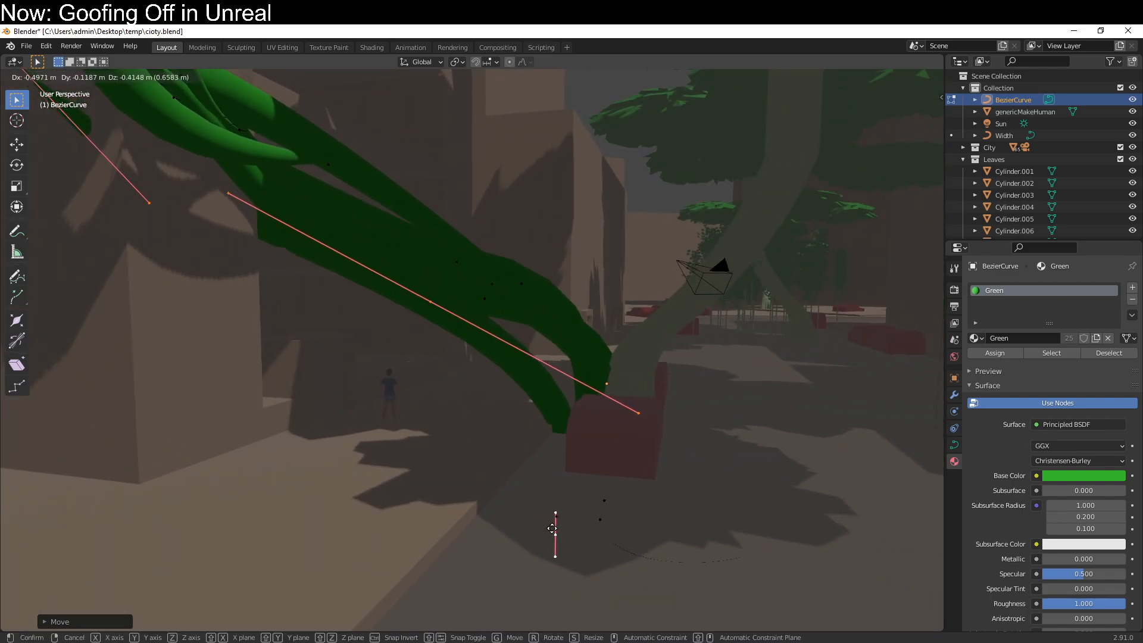
click(573, 542)
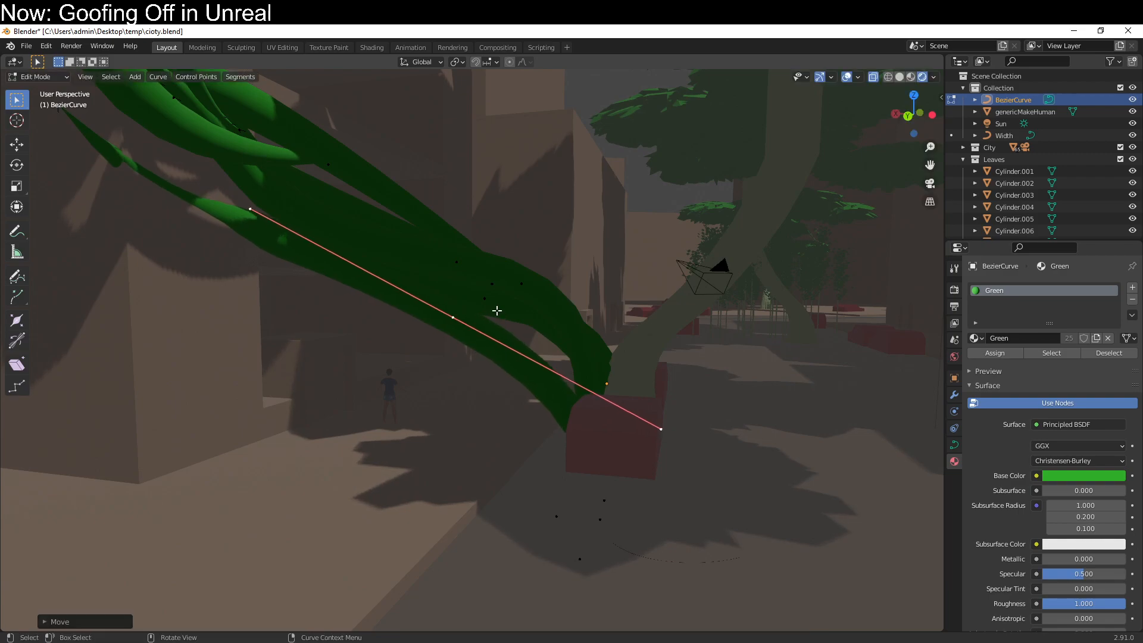
middle_drag(408, 298, 370, 216)
drag(363, 210, 431, 169)
middle_drag(569, 325, 577, 322)
key(g)
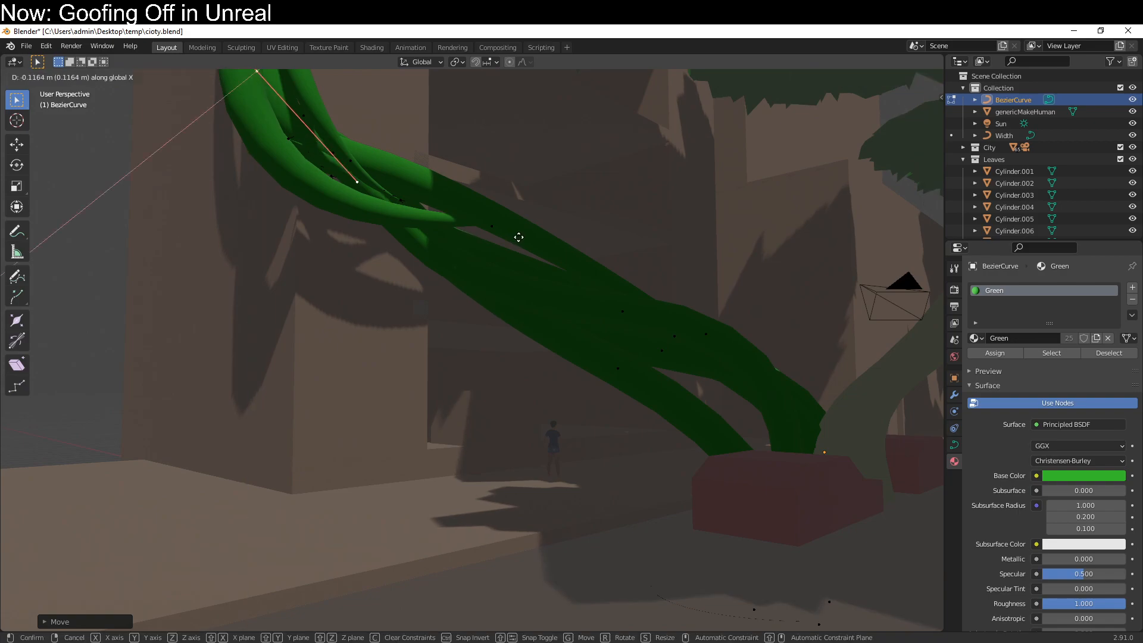
middle_drag(536, 223, 446, 344)
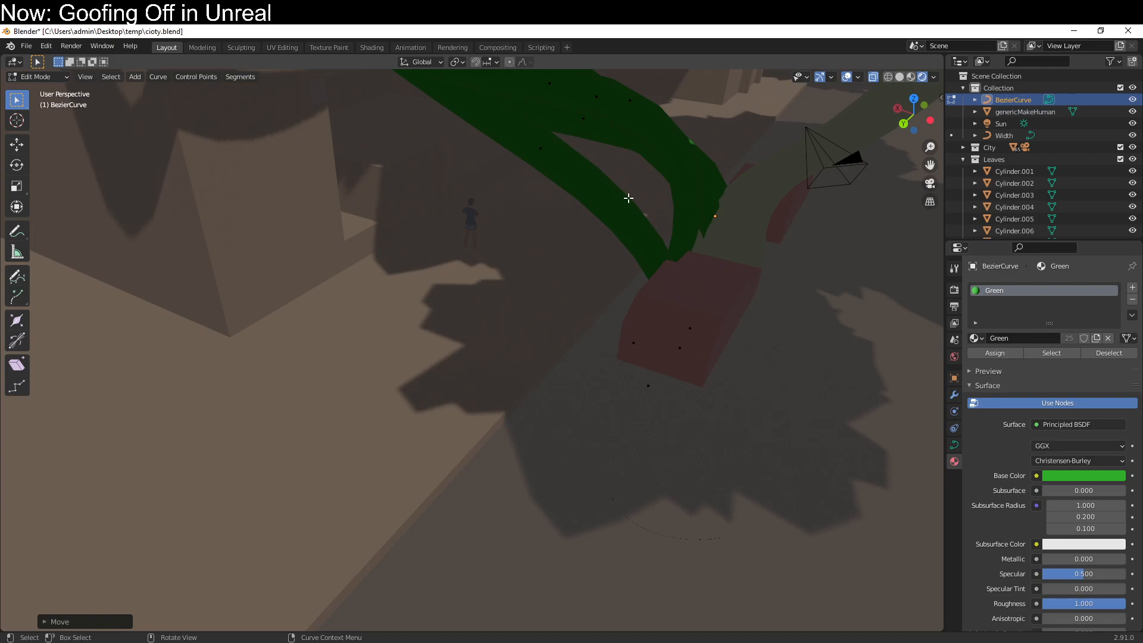
Walk through the street at ground level to examine the vine bundle's base around the red cars and the leaning tree trunk.
key(shift+grave)
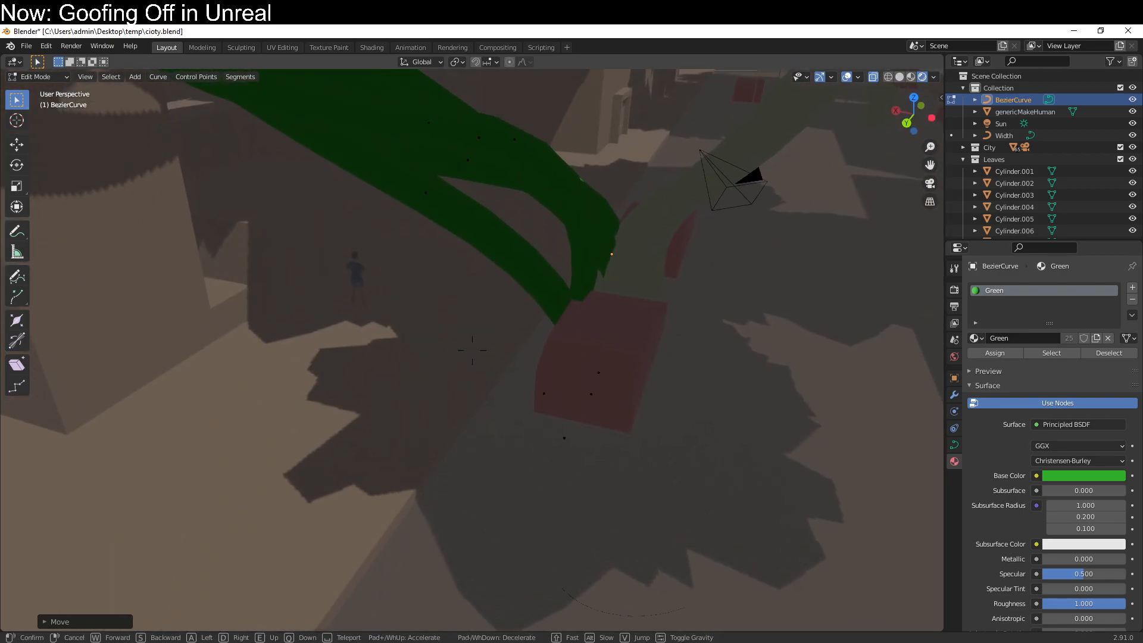
key(q)
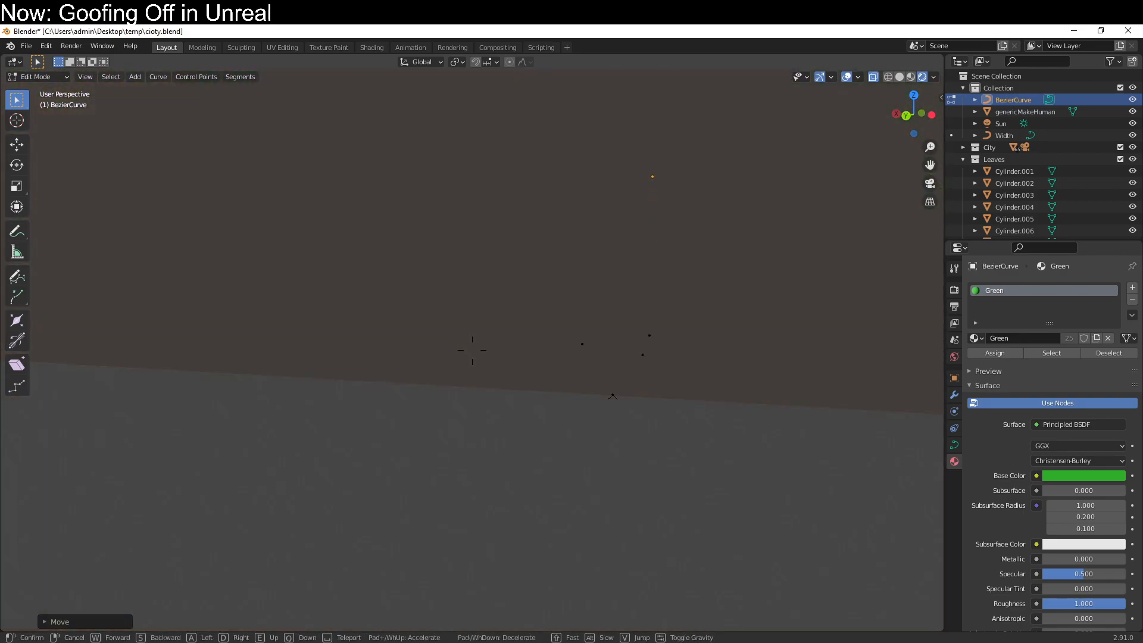
key(w)
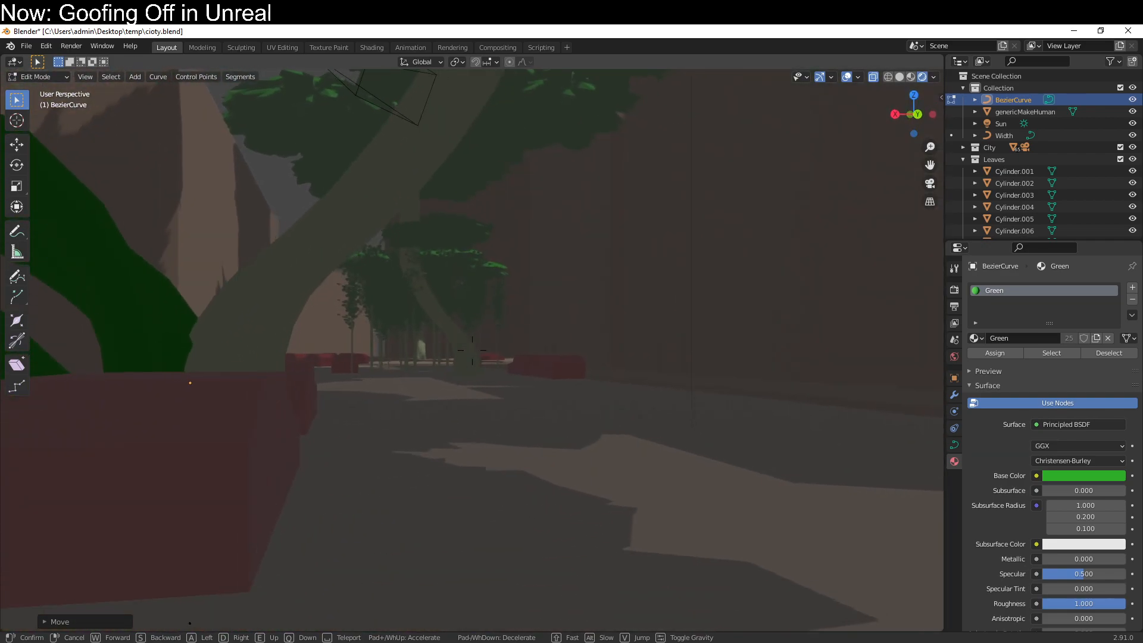
key(w)
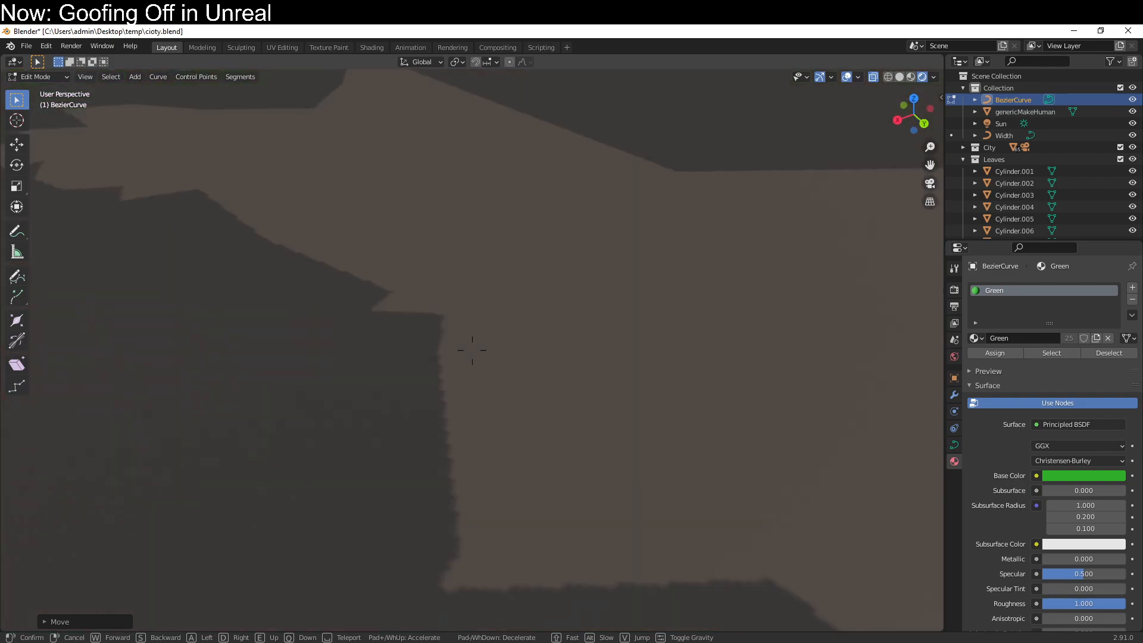
key(w)
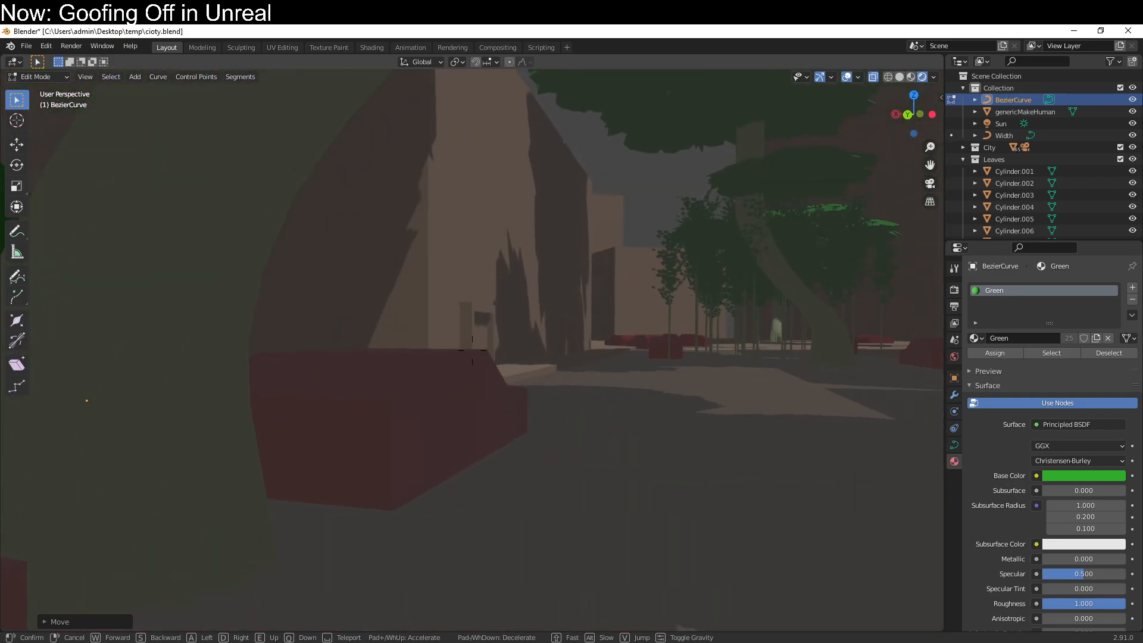
key(w)
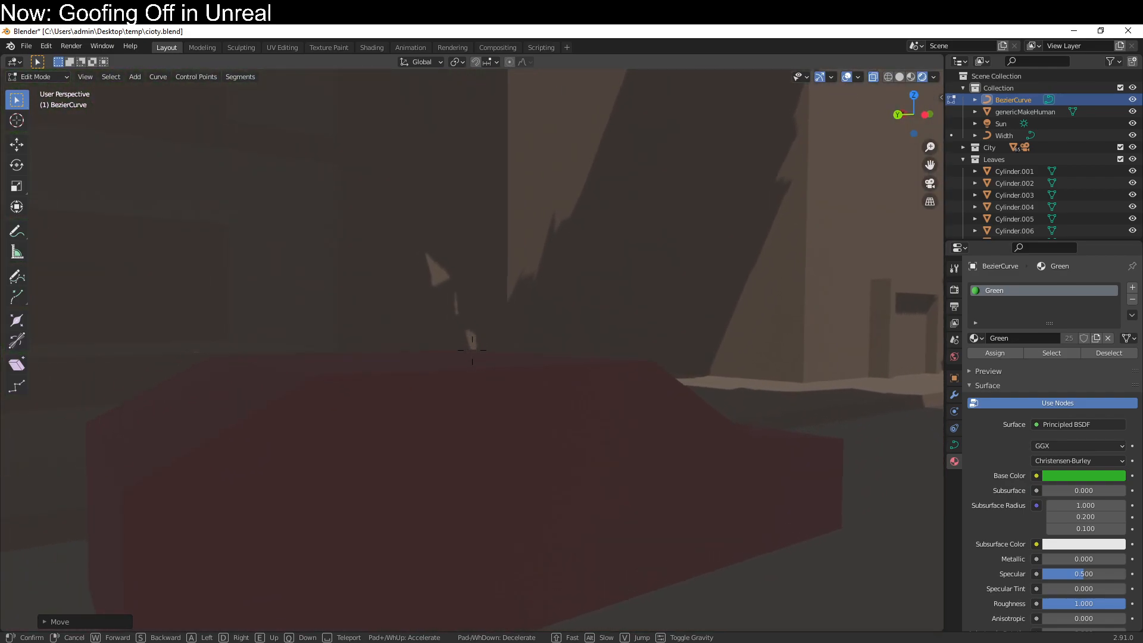
key(w)
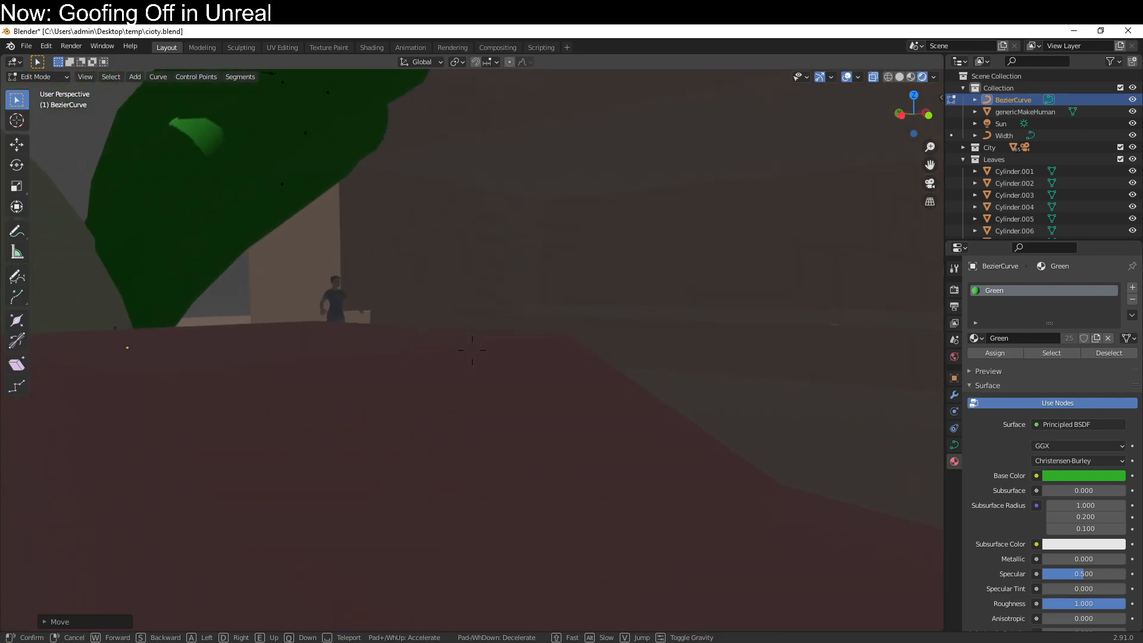
key(w)
key(d)
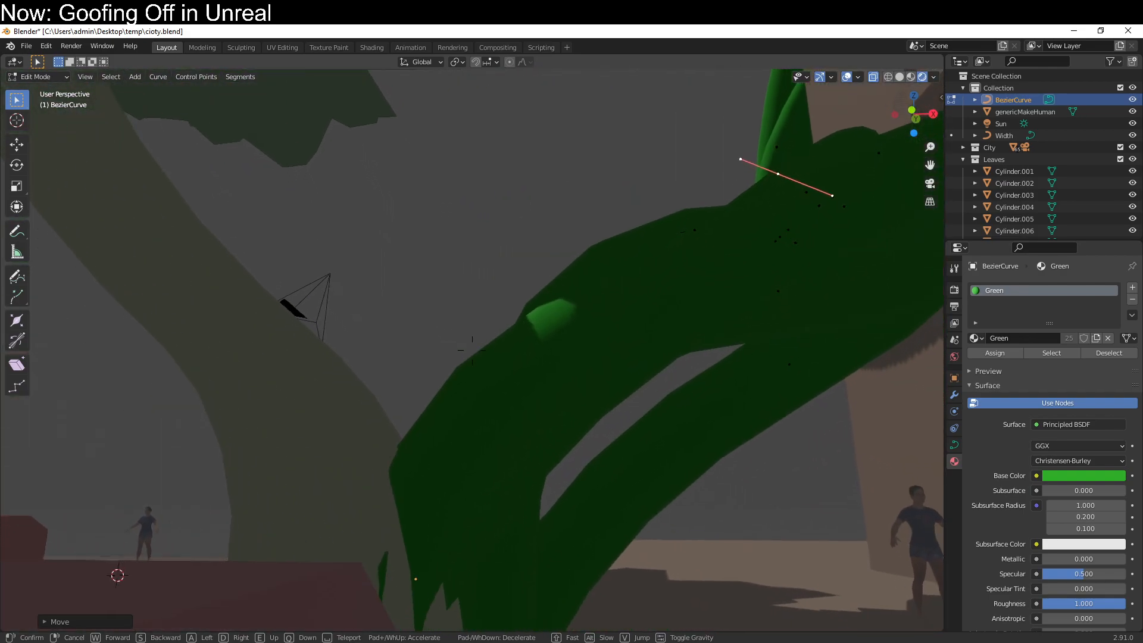
key(w)
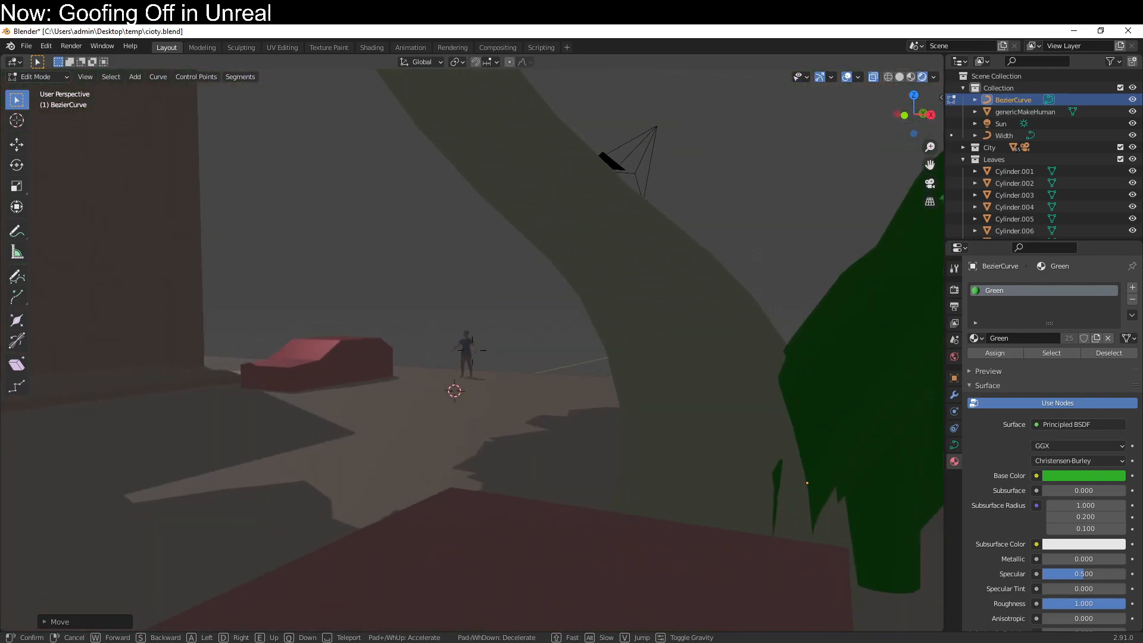
key(w)
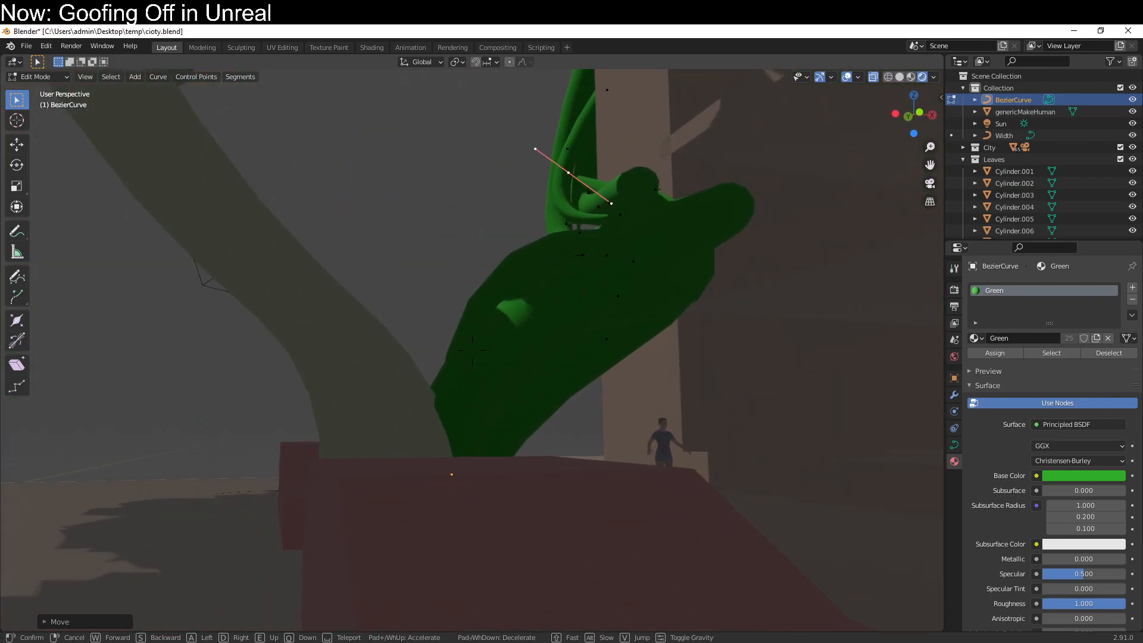
key(s)
key(a)
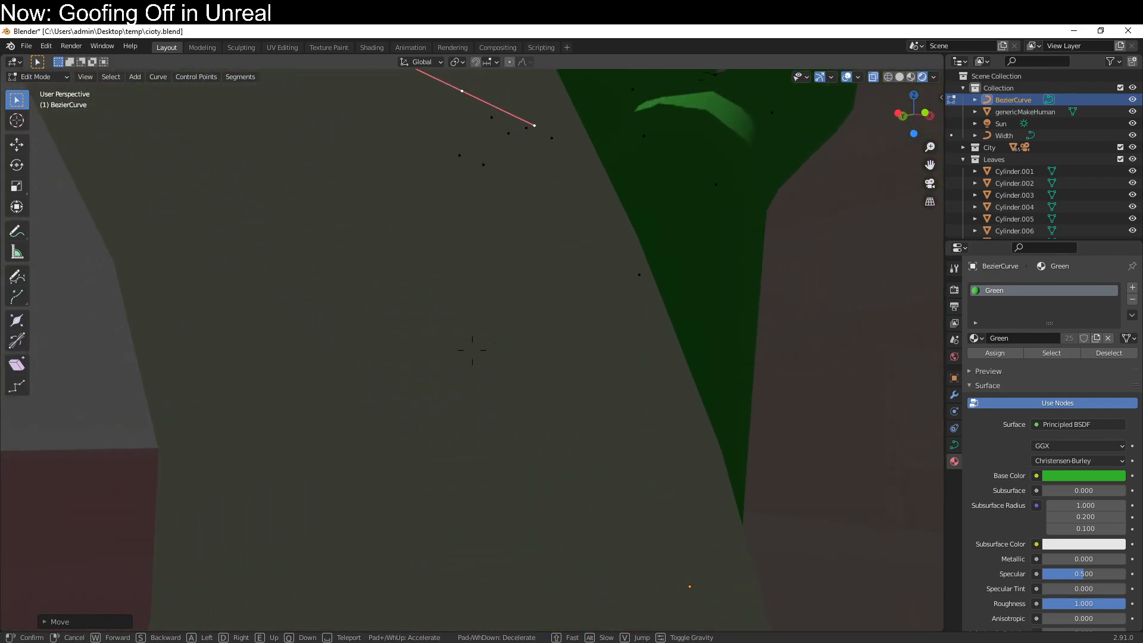
Inspect the vines from below where they wrap around the building corner and climb towards the roof.
key(a)
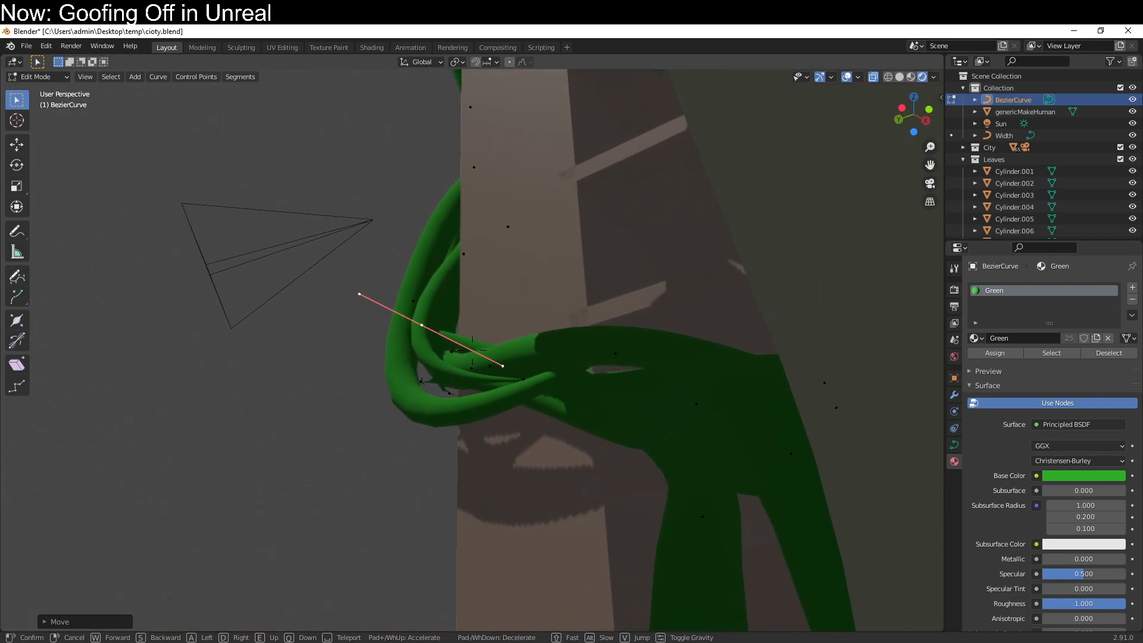
key(w)
key(a)
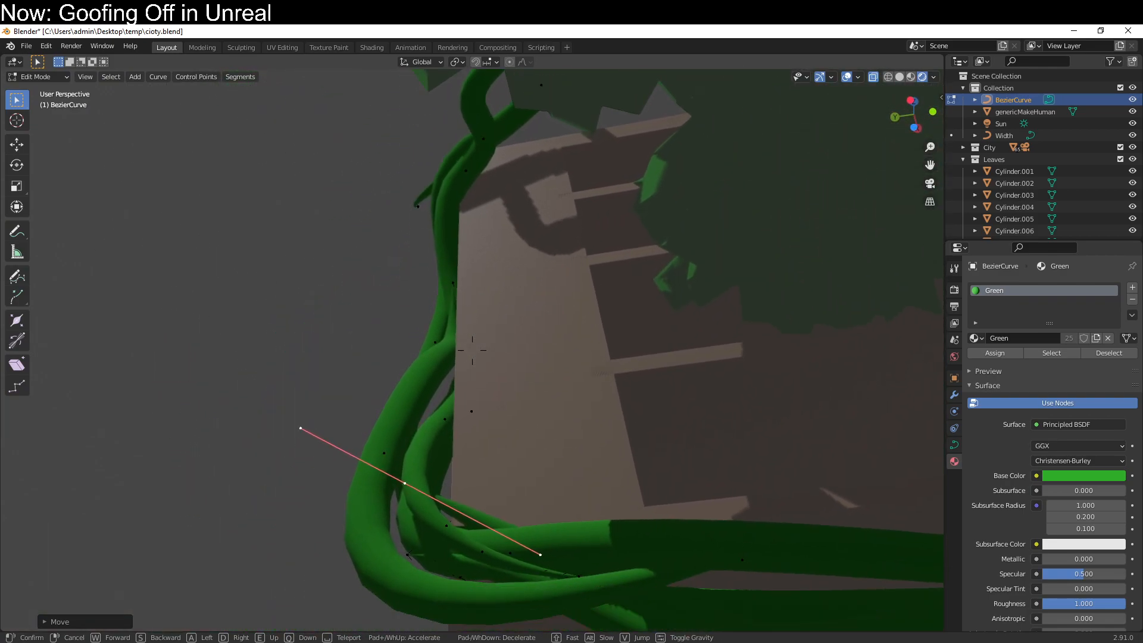
key(q)
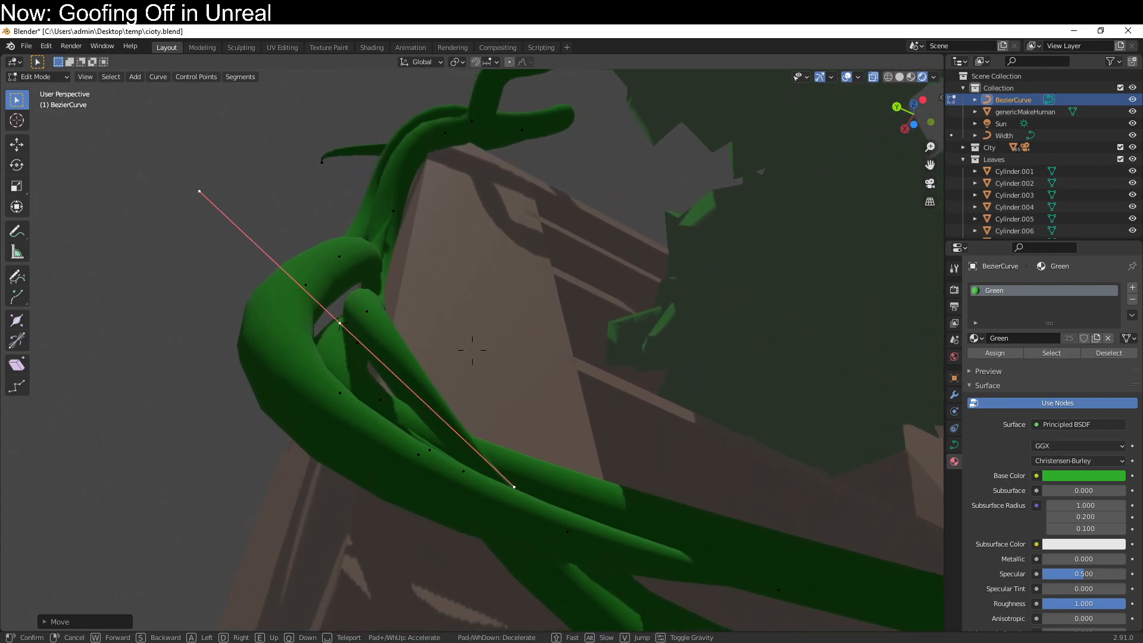
key(q)
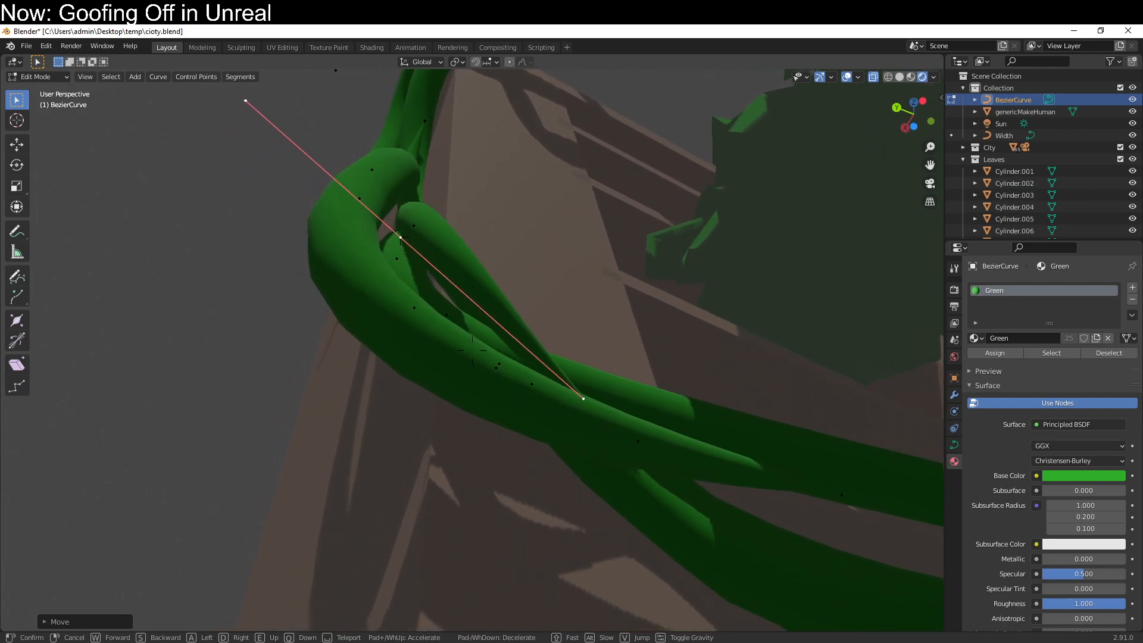
key(d)
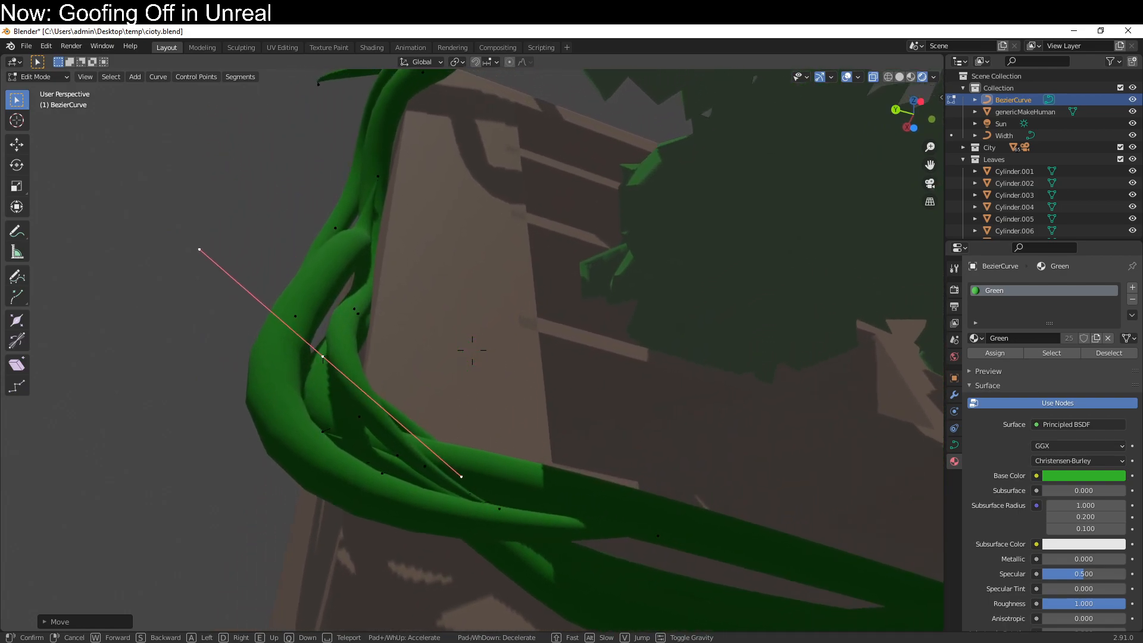
key(d)
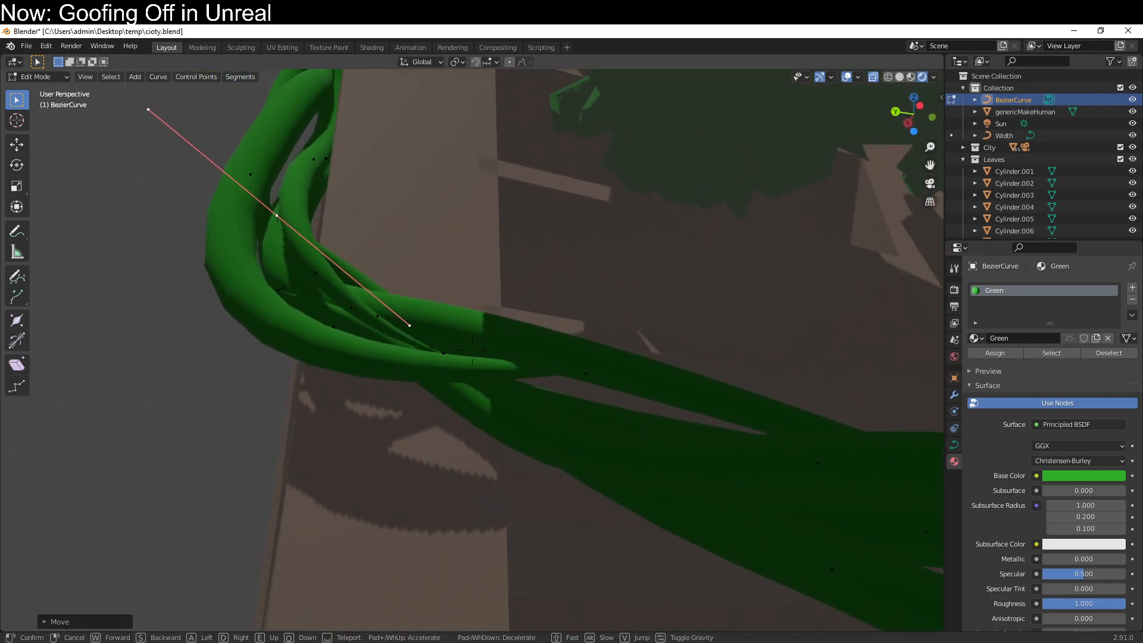
key(w)
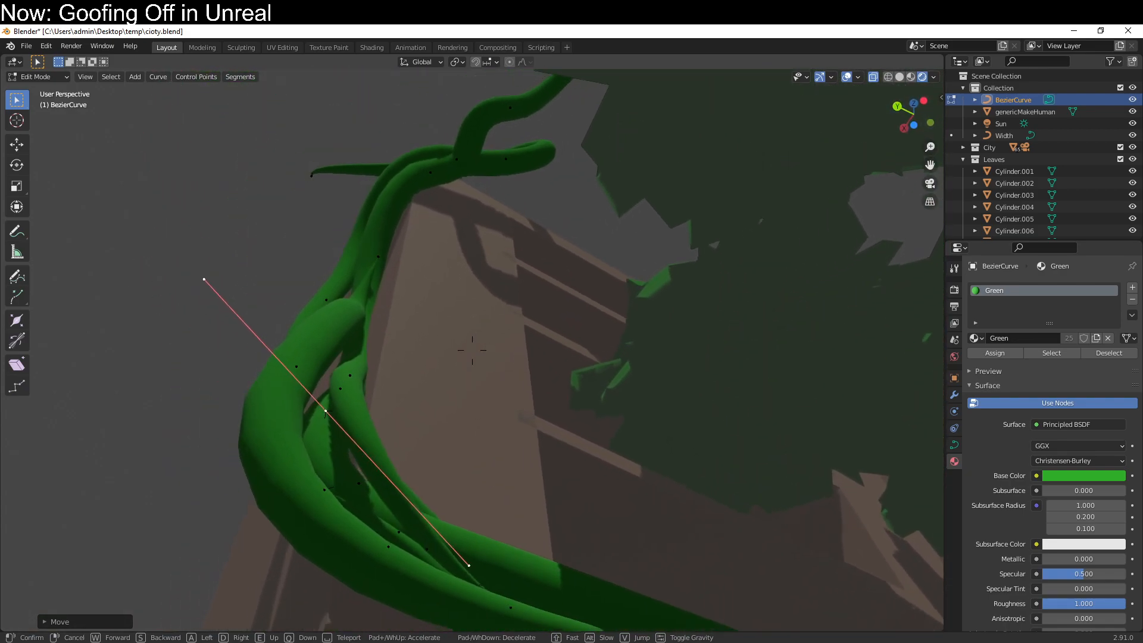
key(s)
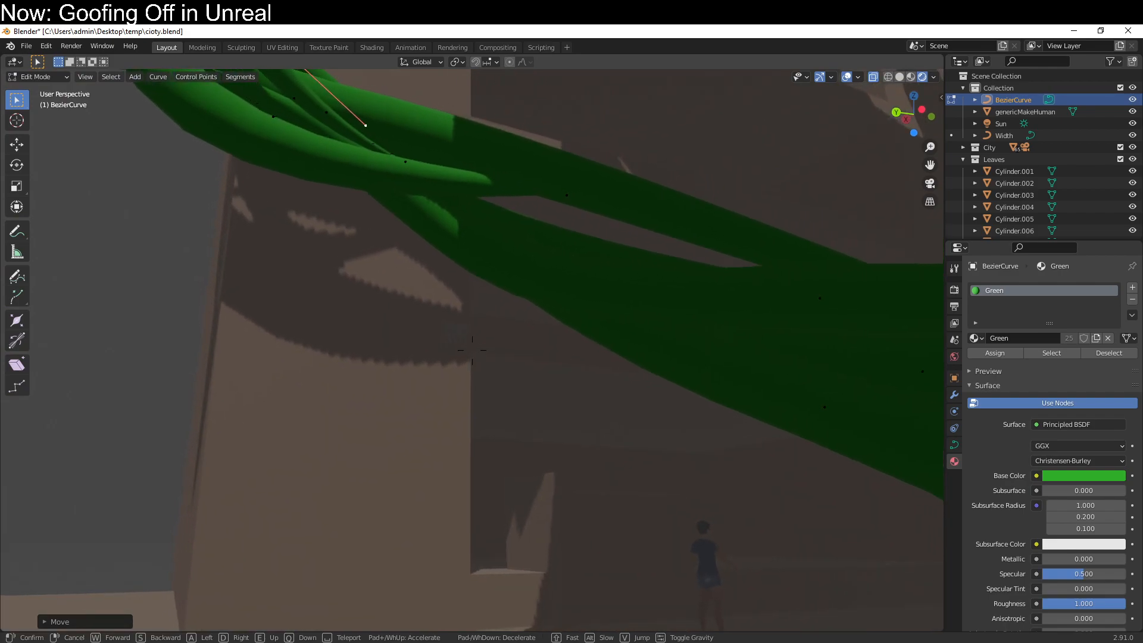
key(s)
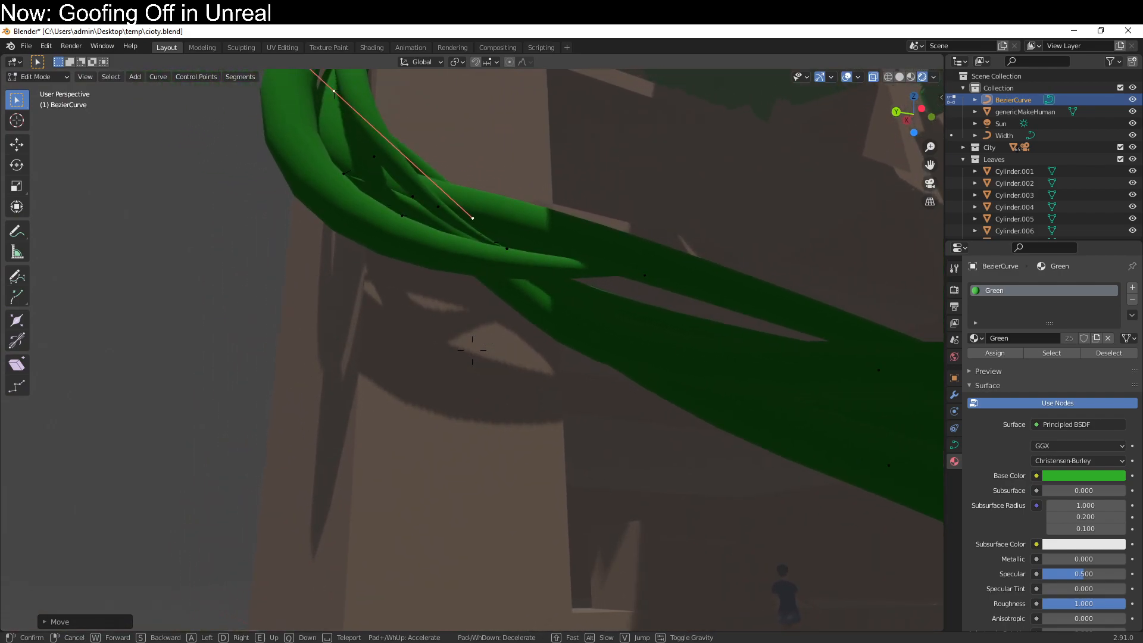
key(w)
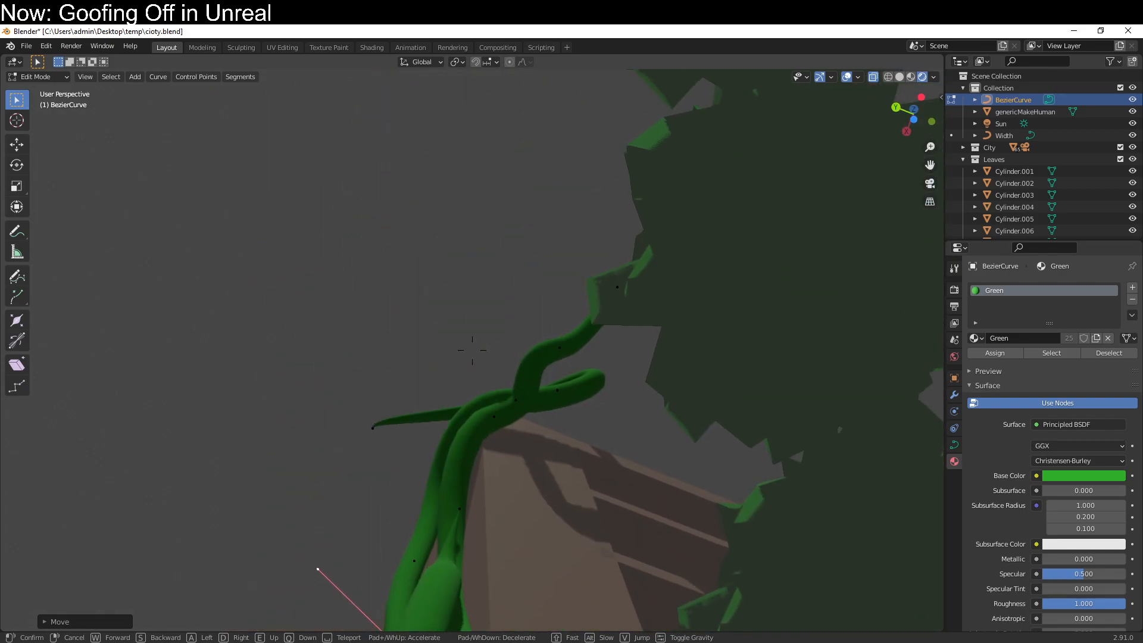
key(w)
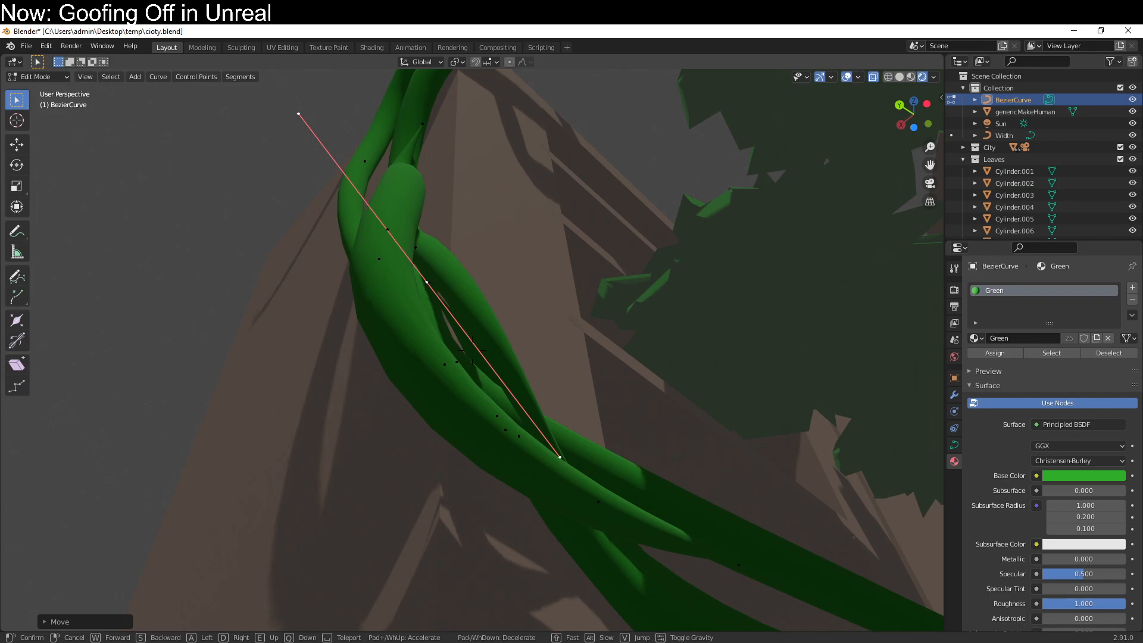
key(d)
key(a)
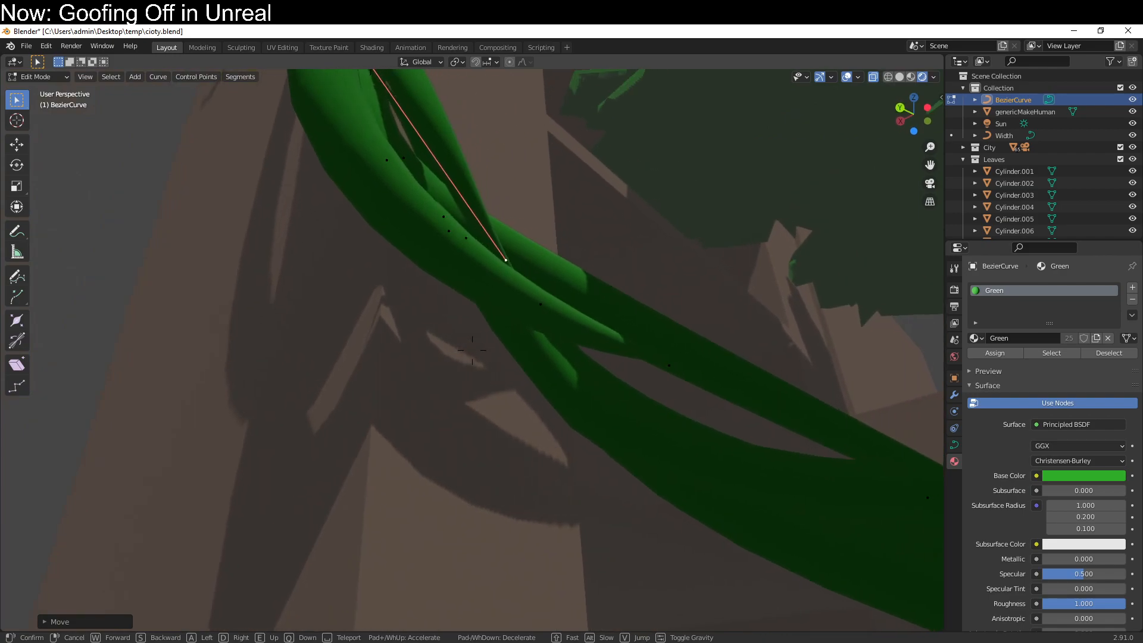
key(d)
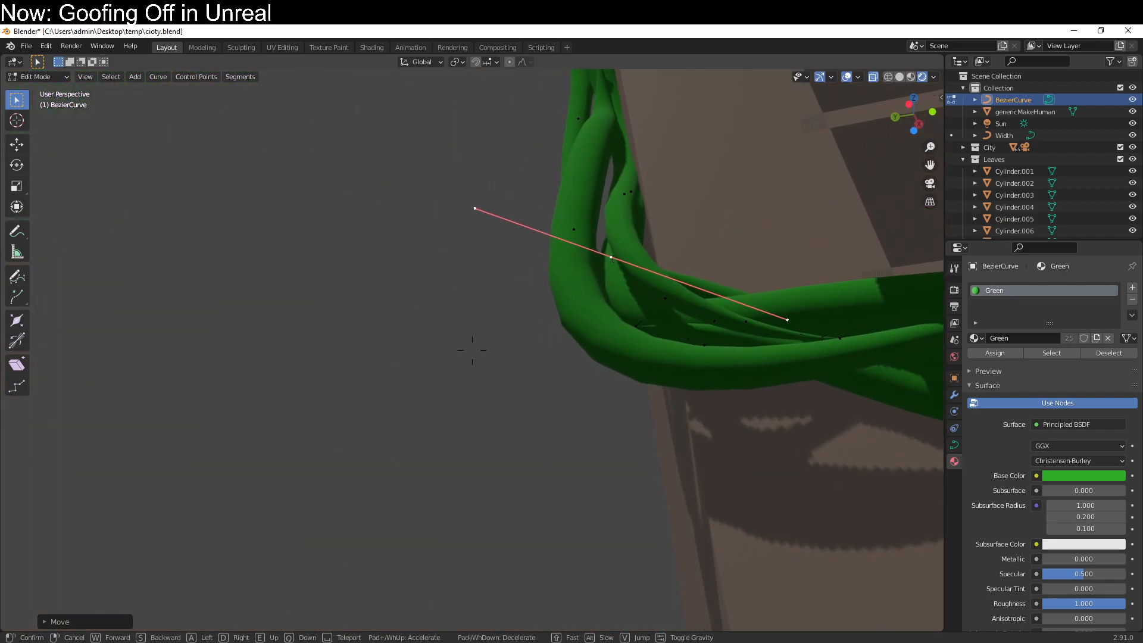
key(w)
key(a)
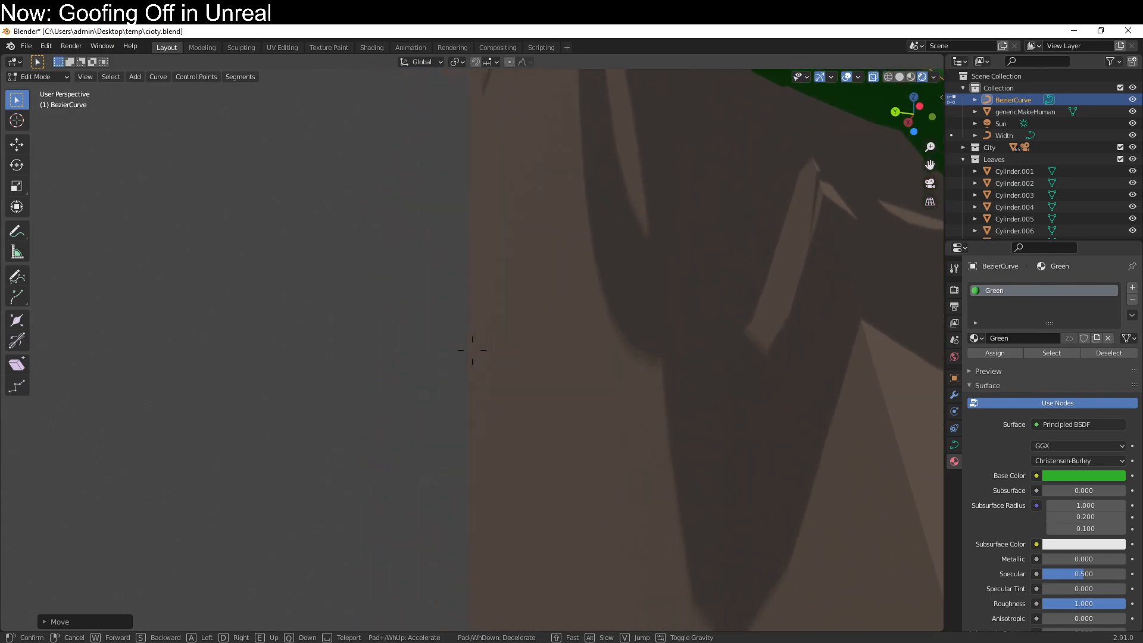
Examine the vine bundle's lower end from both sides of the leaning tree trunk and the parked red cars.
key(d)
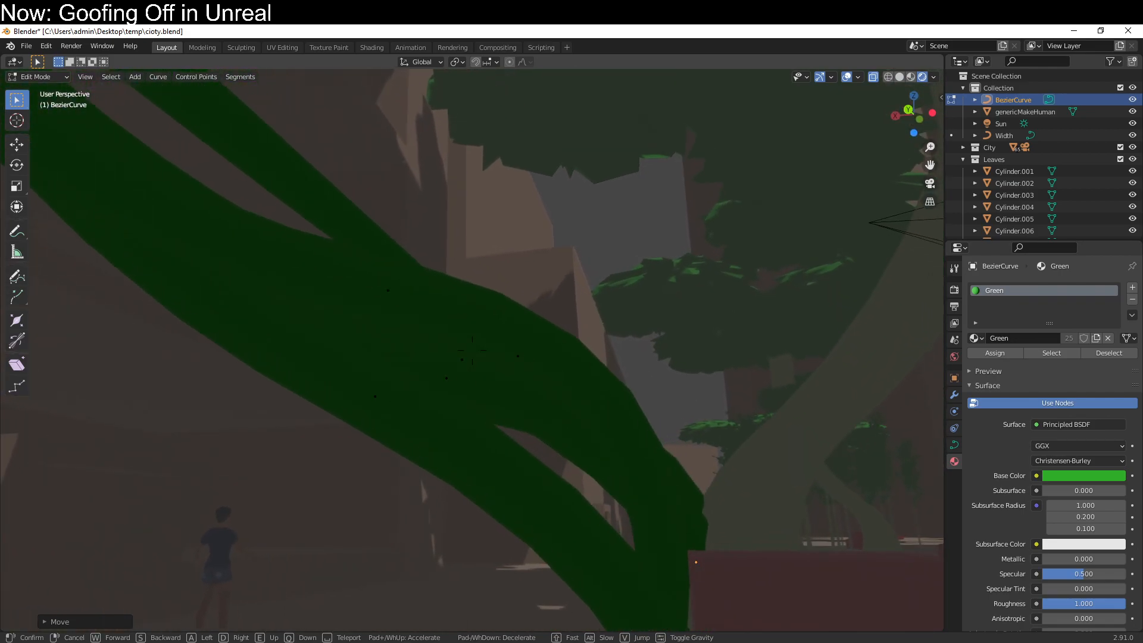
key(s)
key(d)
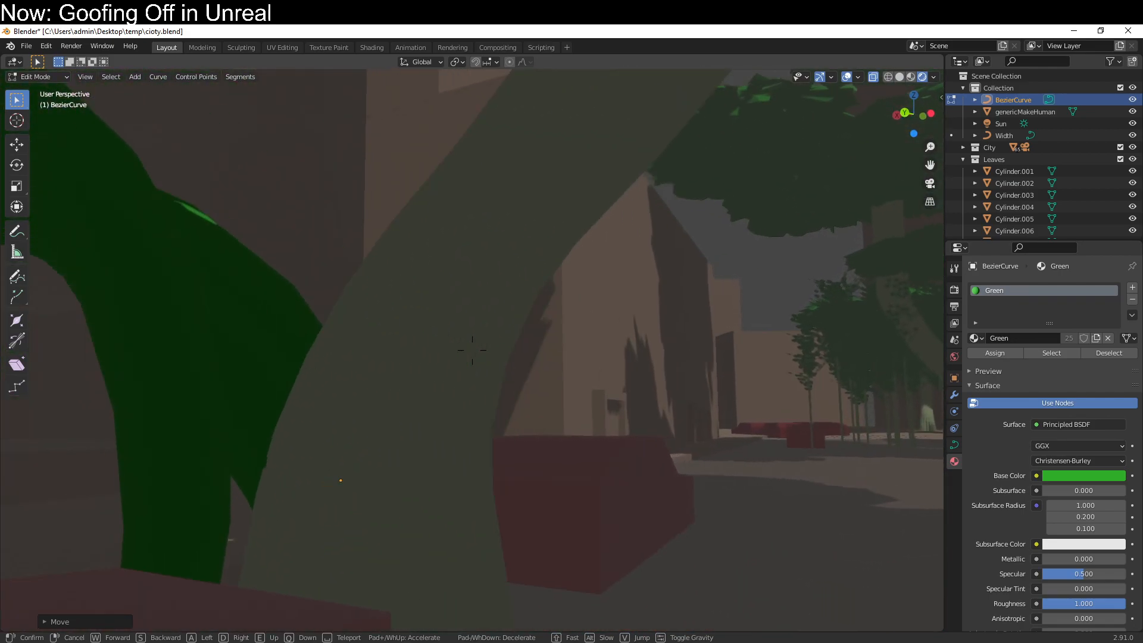
key(w)
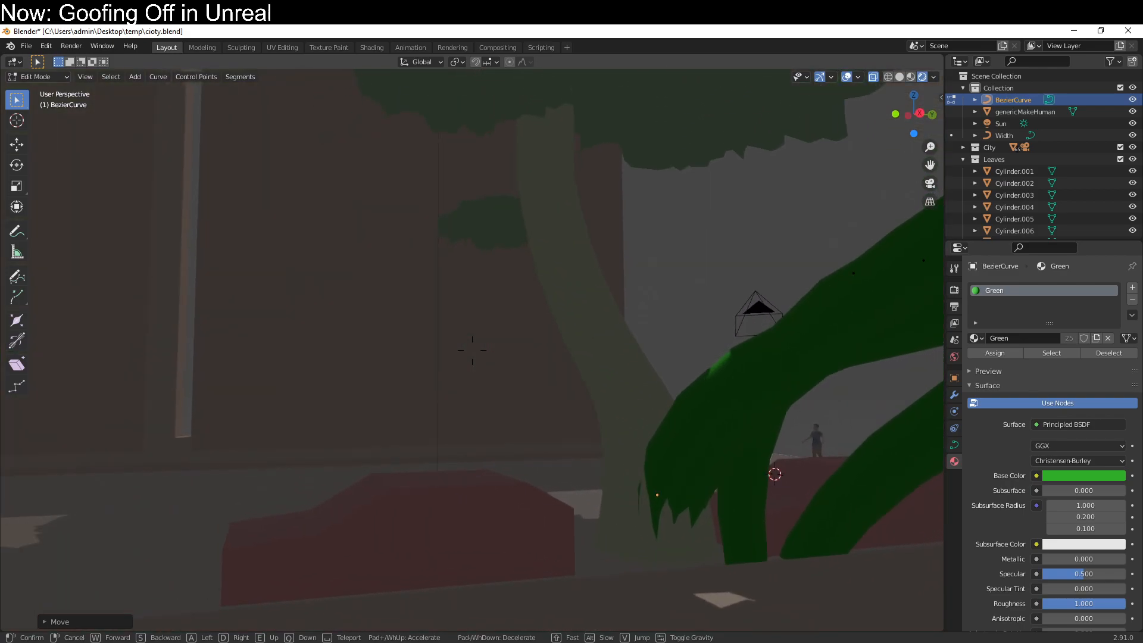
key(w)
key(a)
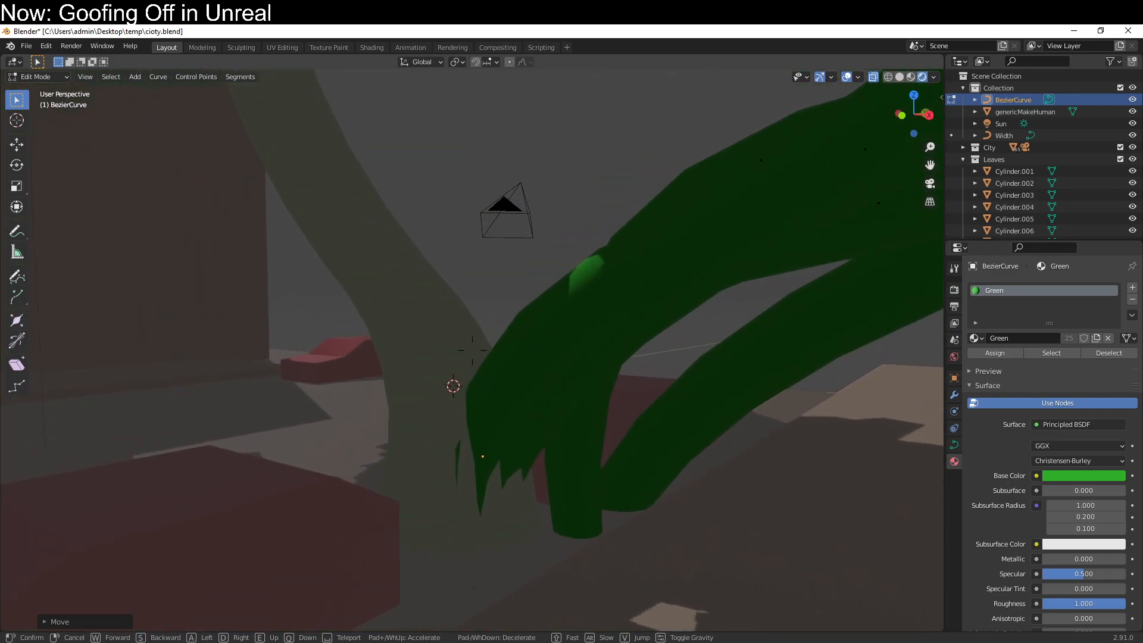
key(w)
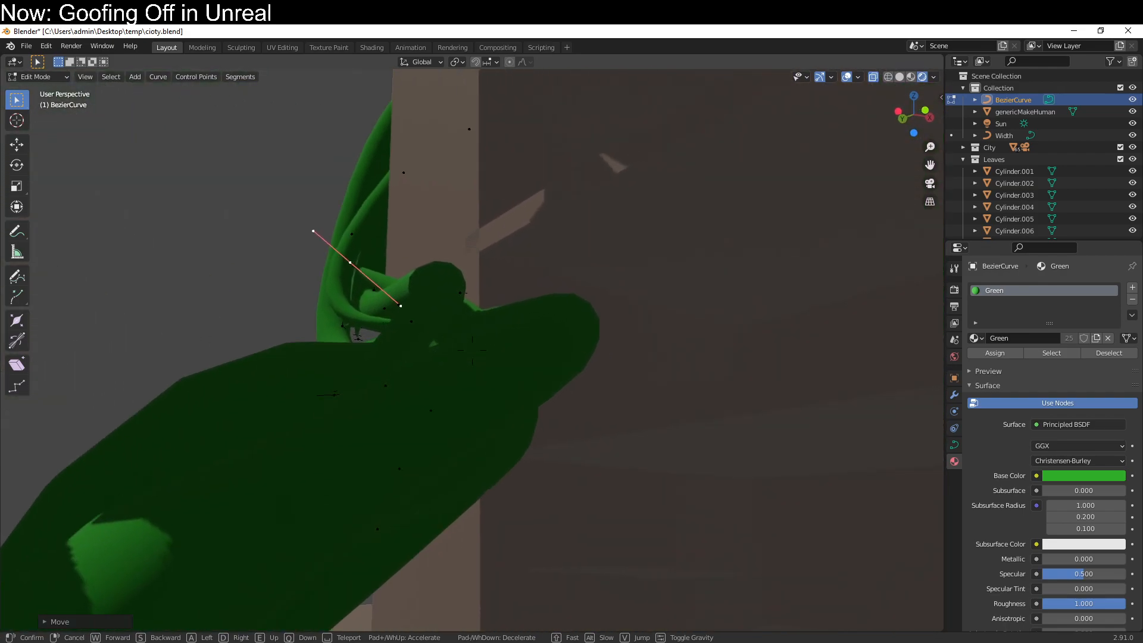
Inspect close up how the thick stems meet the building wall and bend around its corner.
key(w)
key(s)
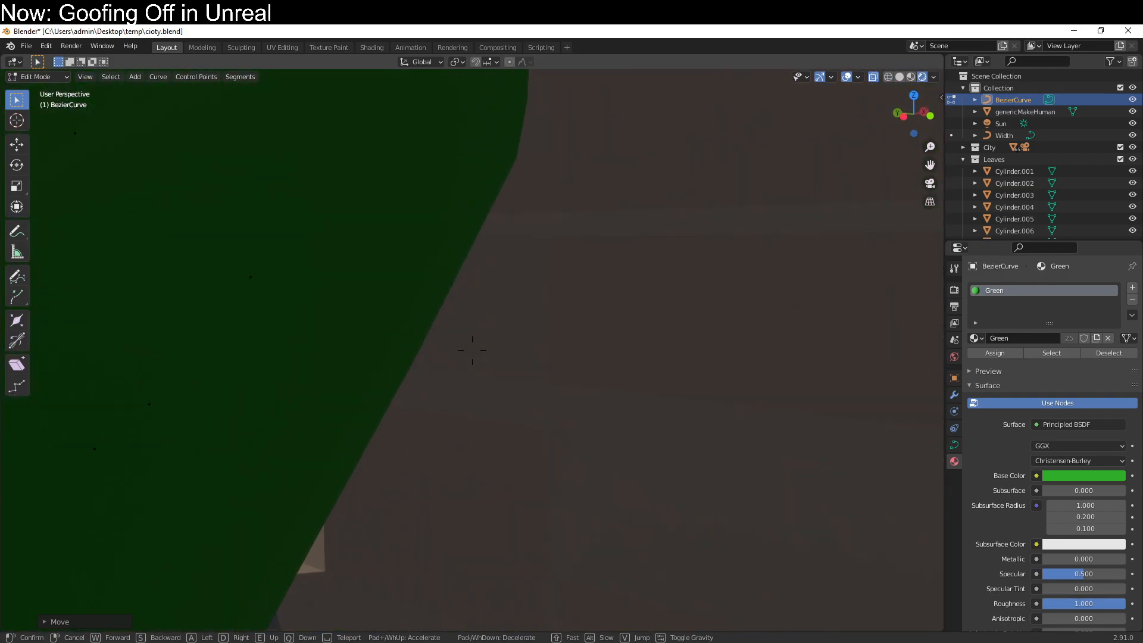
key(w)
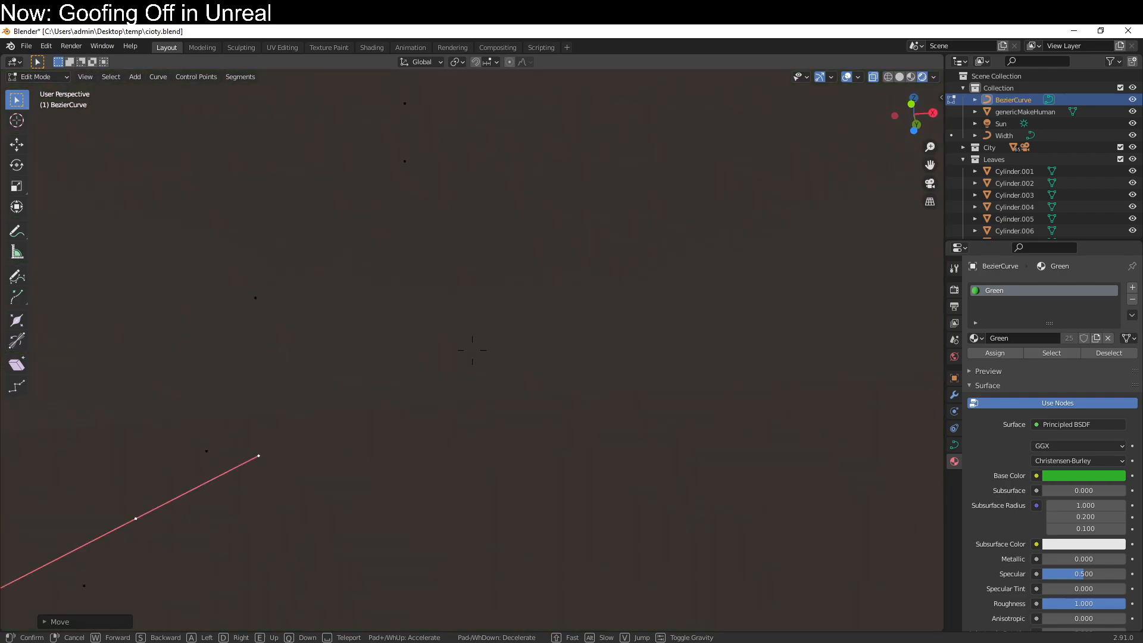
key(s)
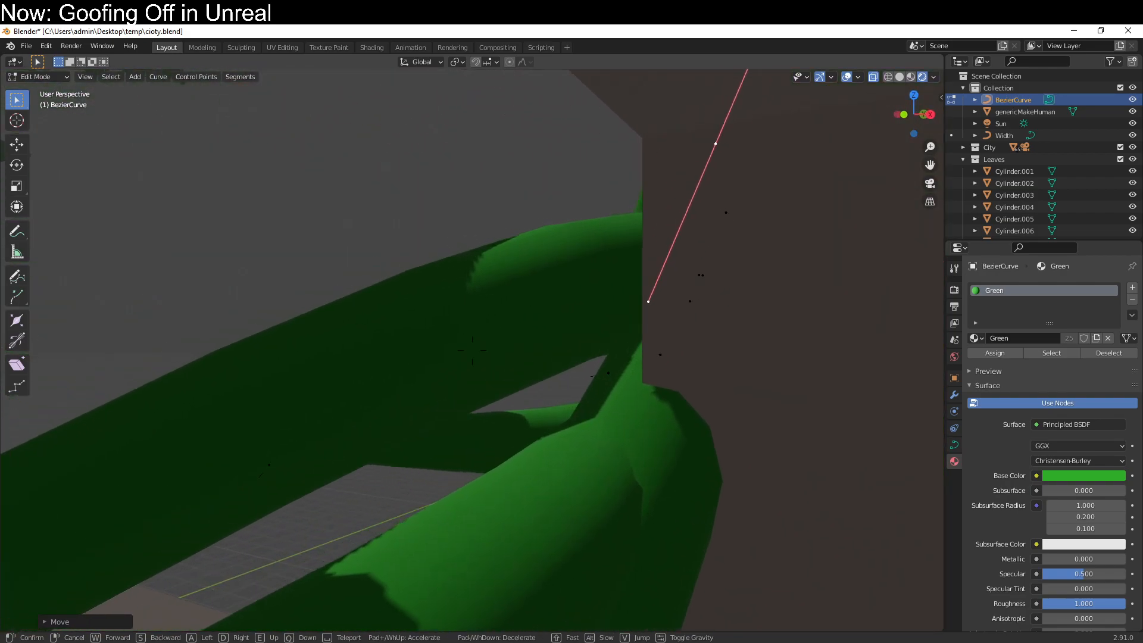
key(w)
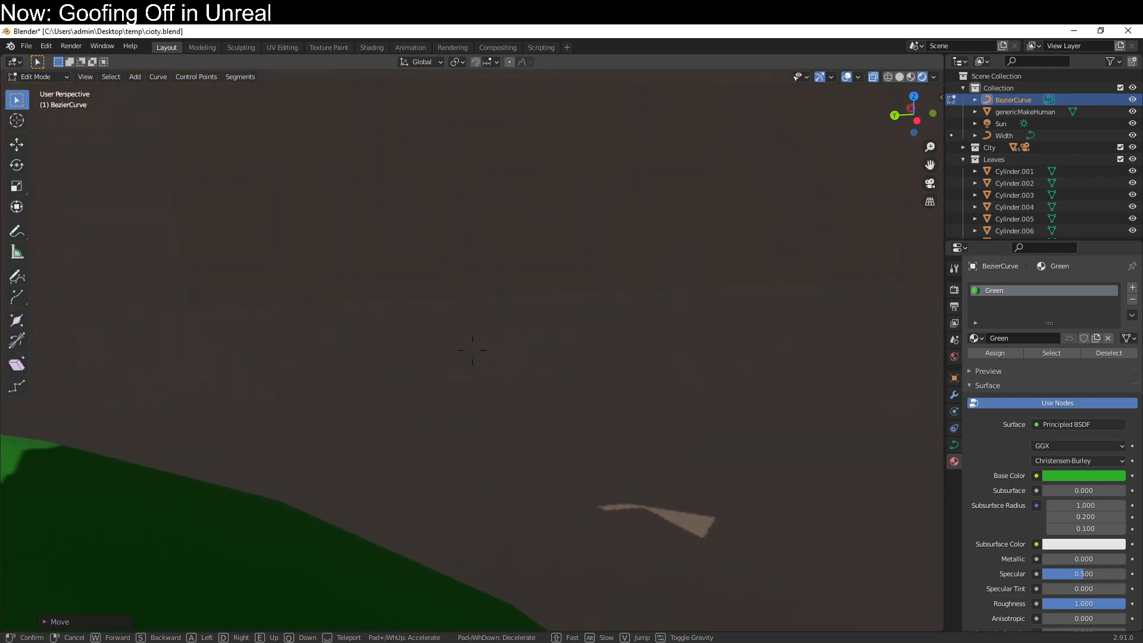
key(s)
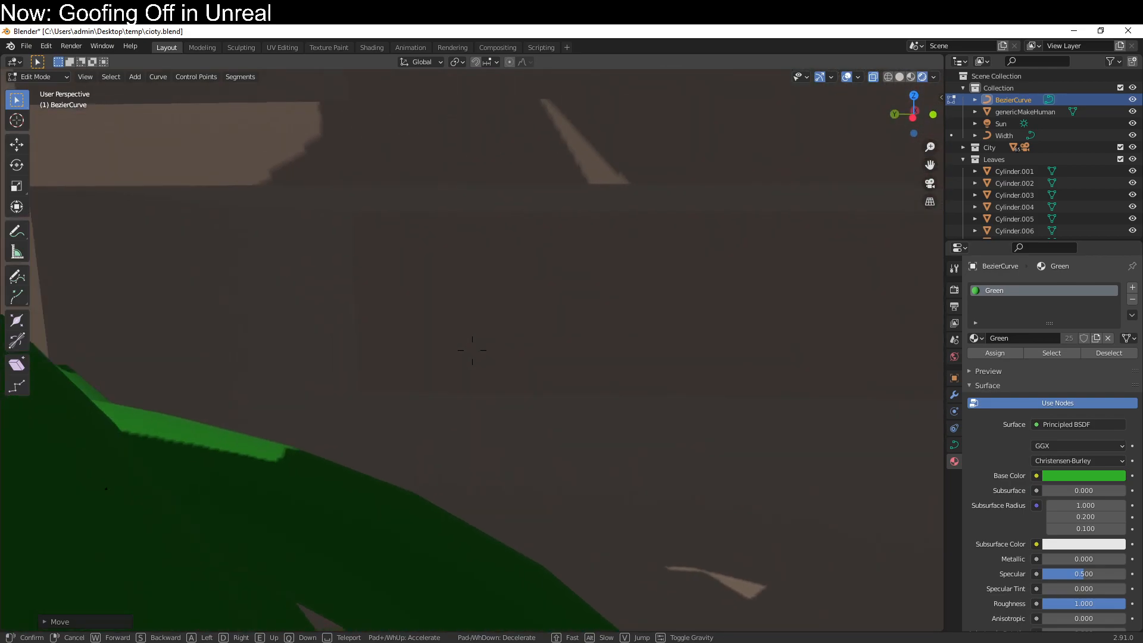
key(w)
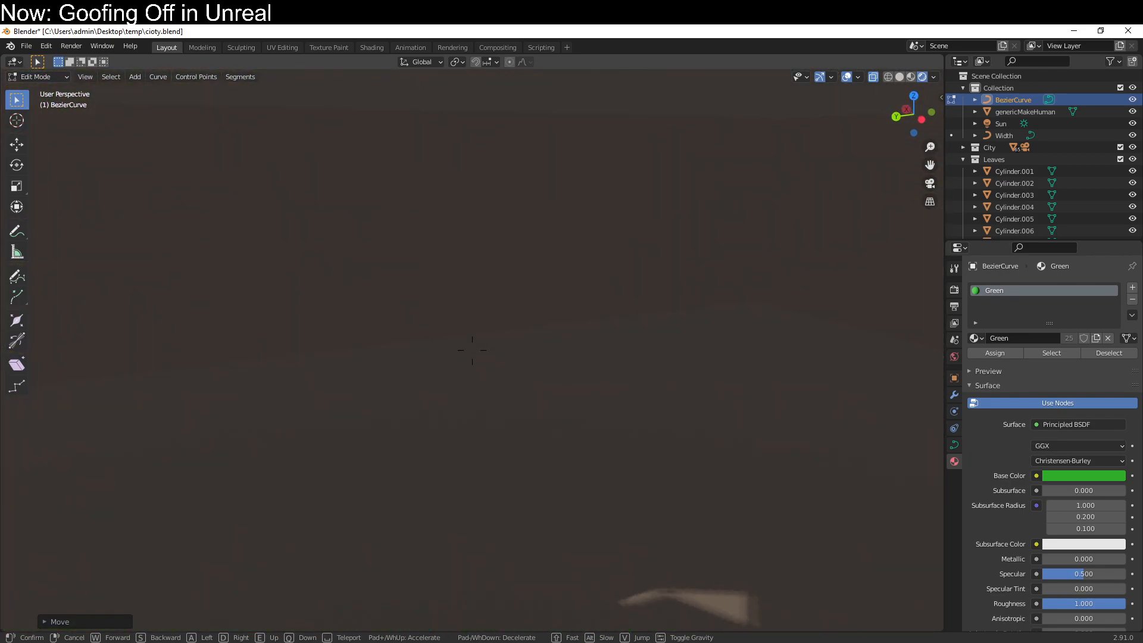
key(s)
key(w)
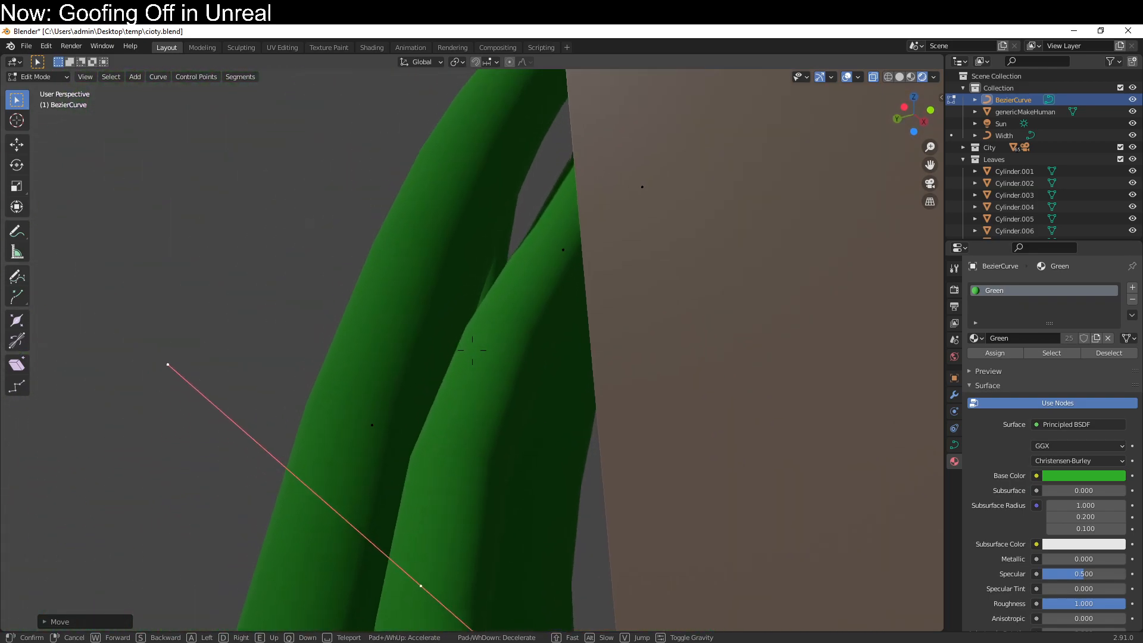
Follow the vines up the building corner to their tips above the roof and check how the stems overlap.
key(w)
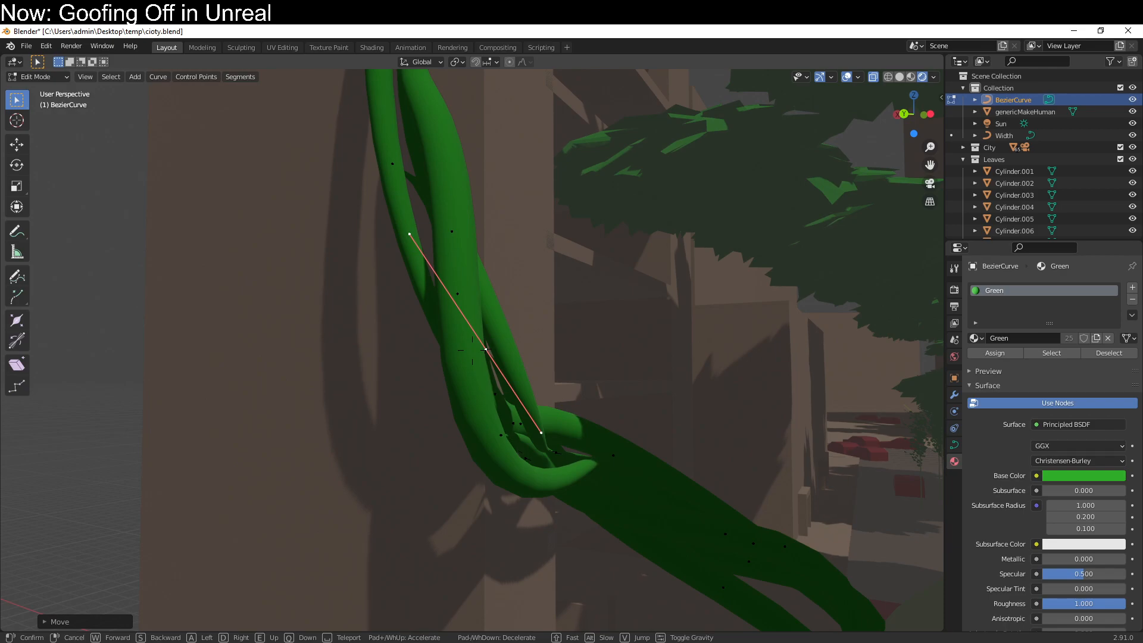
key(w)
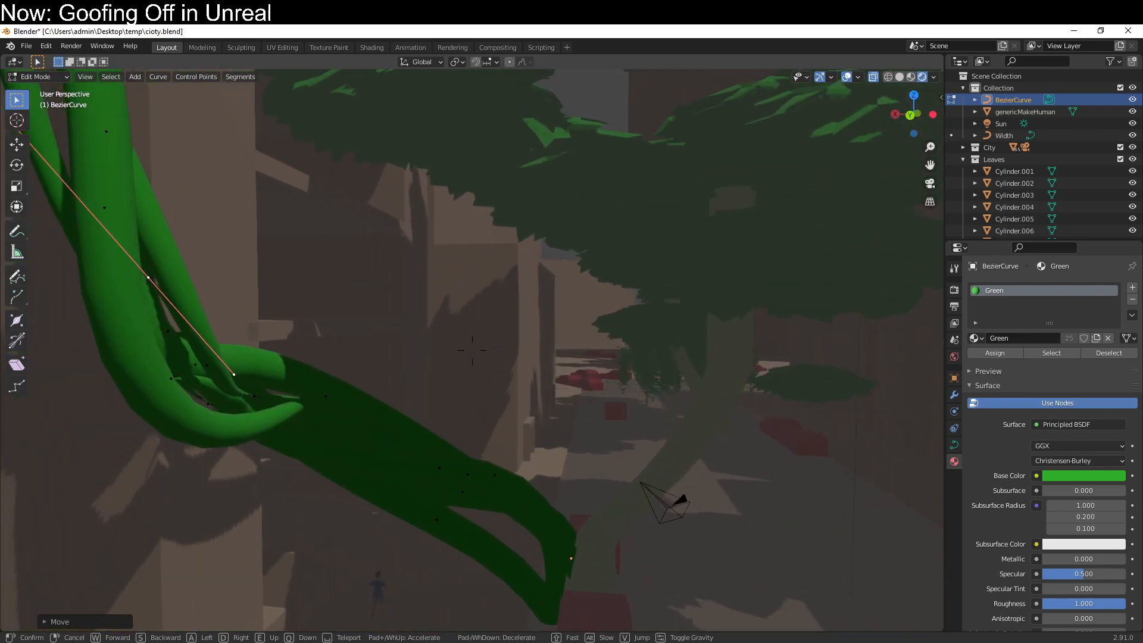
key(w)
key(d)
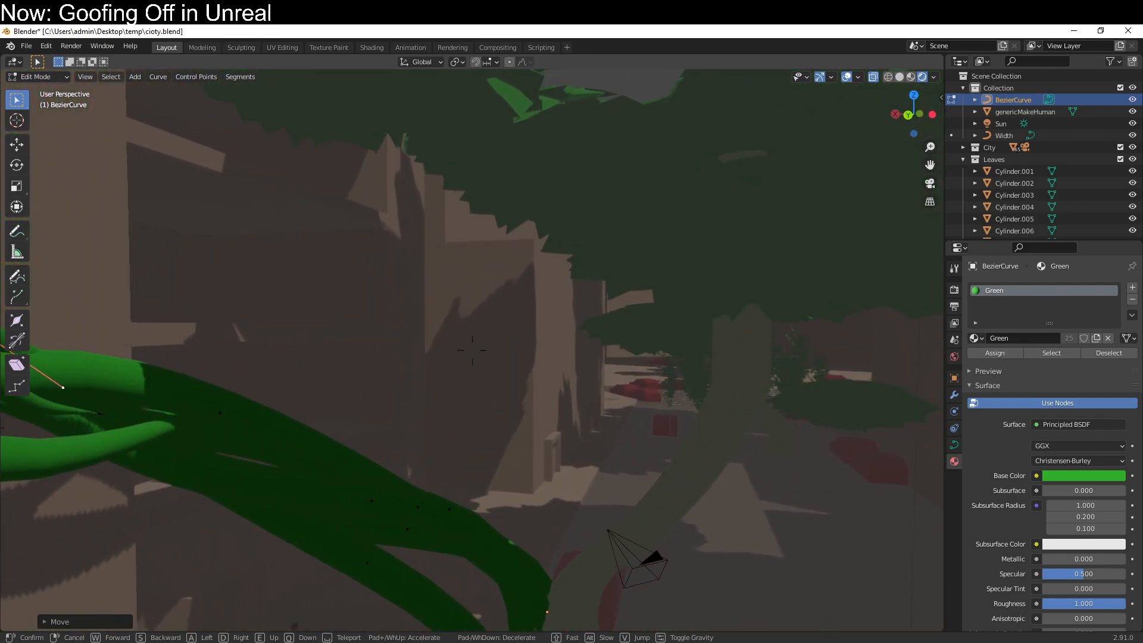
key(w)
key(d)
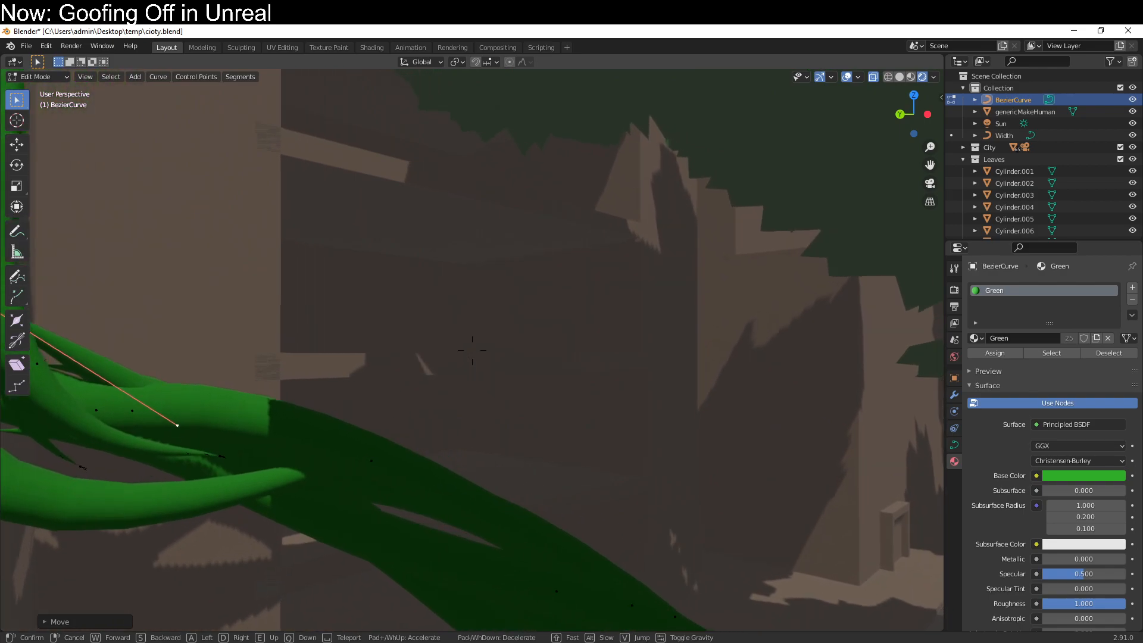
key(w)
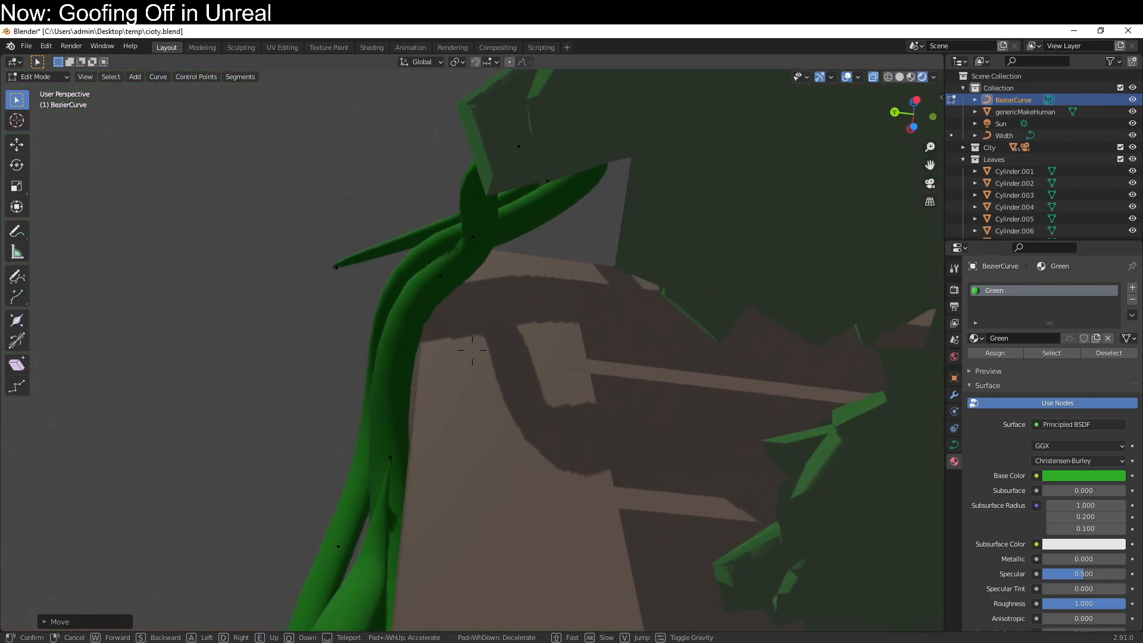
key(w)
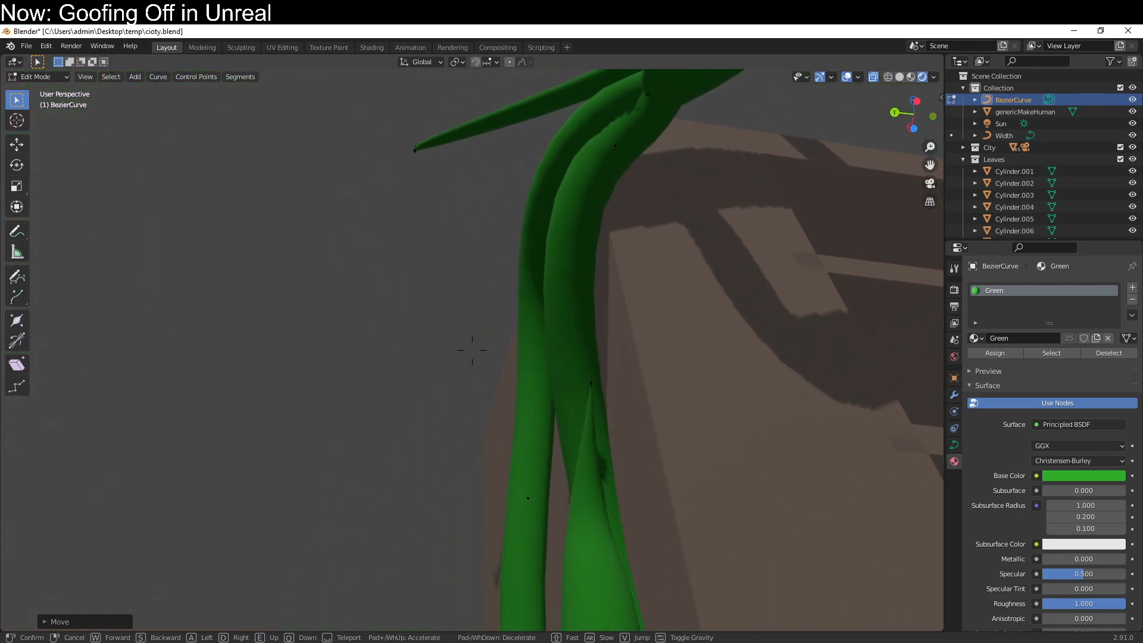
key(a)
key(w)
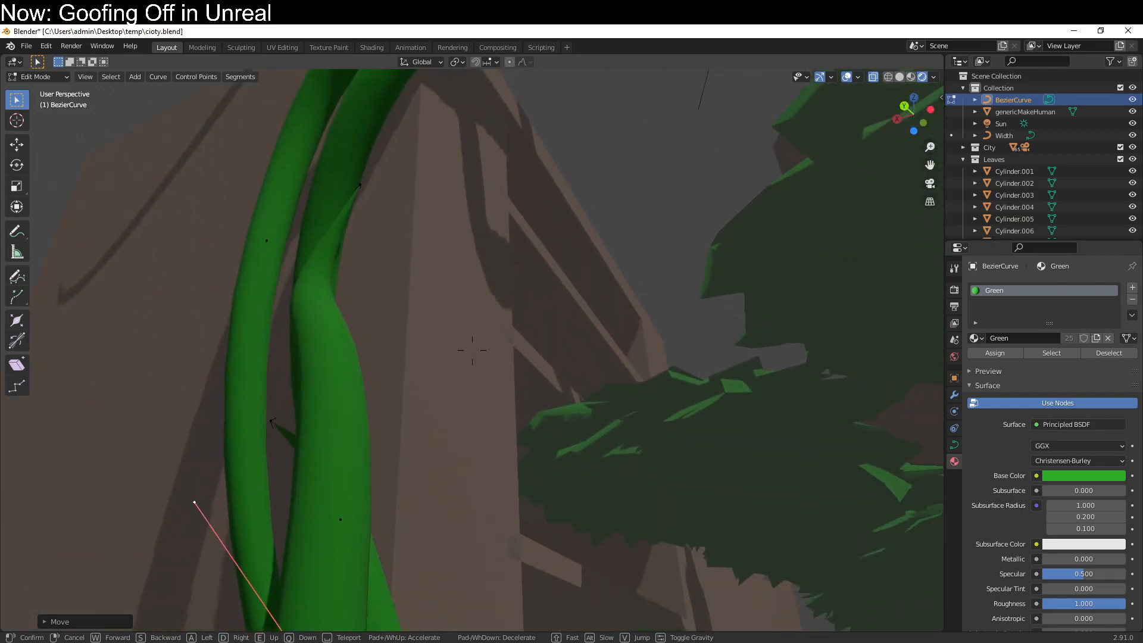
Review the whole vine bundle from above, from the building corner down to the red car and the surrounding street.
key(s)
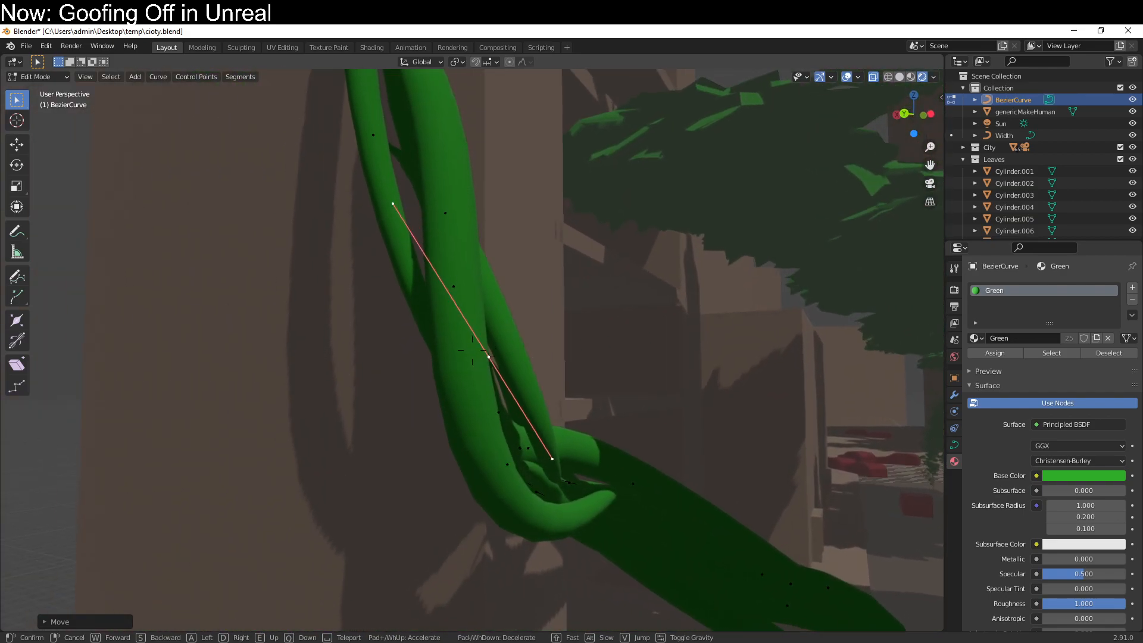
key(s)
key(d)
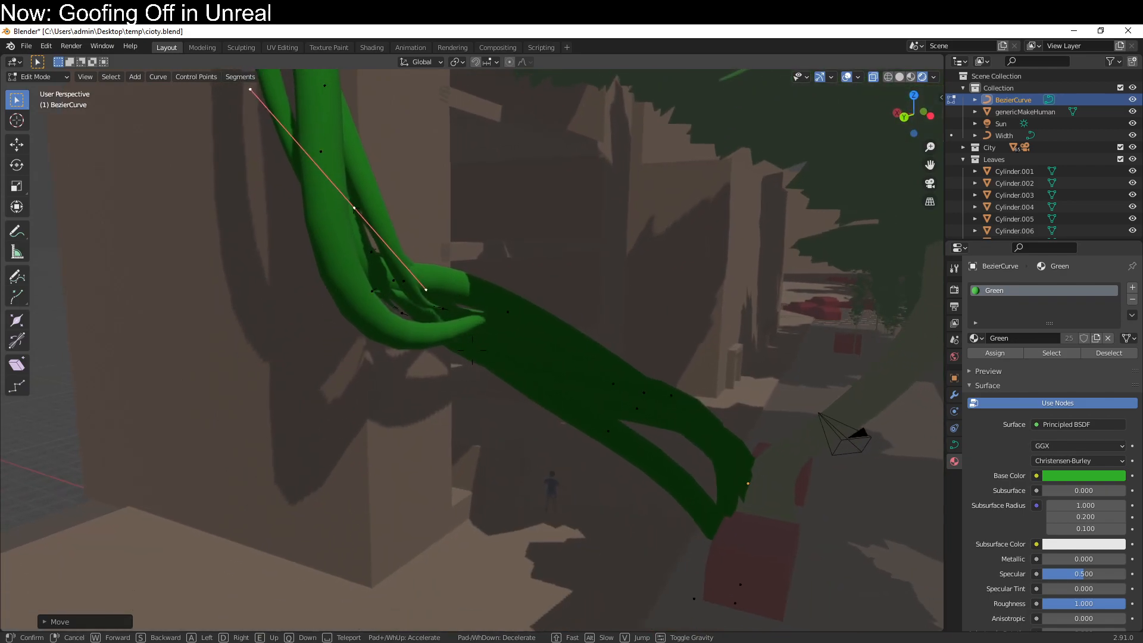
key(d)
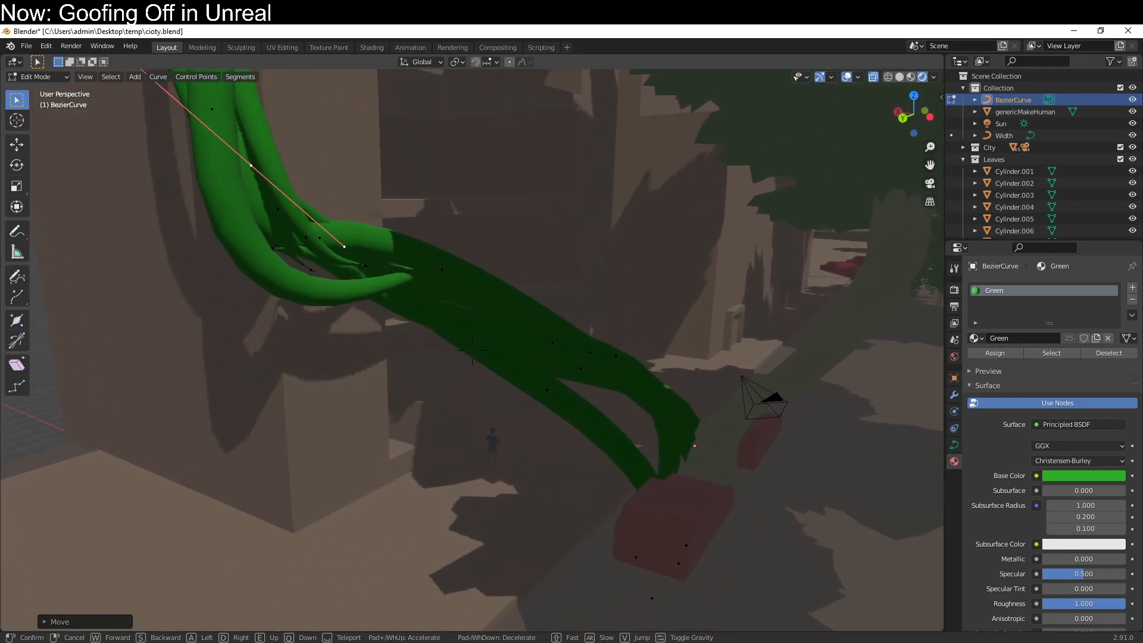
key(d)
key(d)
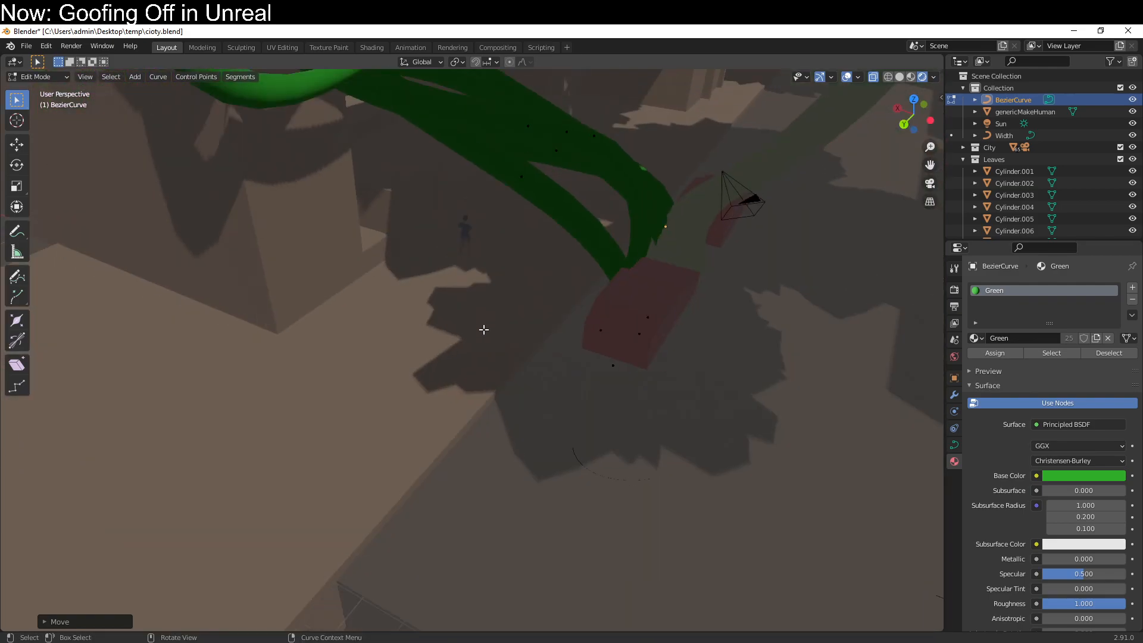
key(Escape)
middle_drag(481, 321, 469, 298)
scroll(469, 299, up, 5)
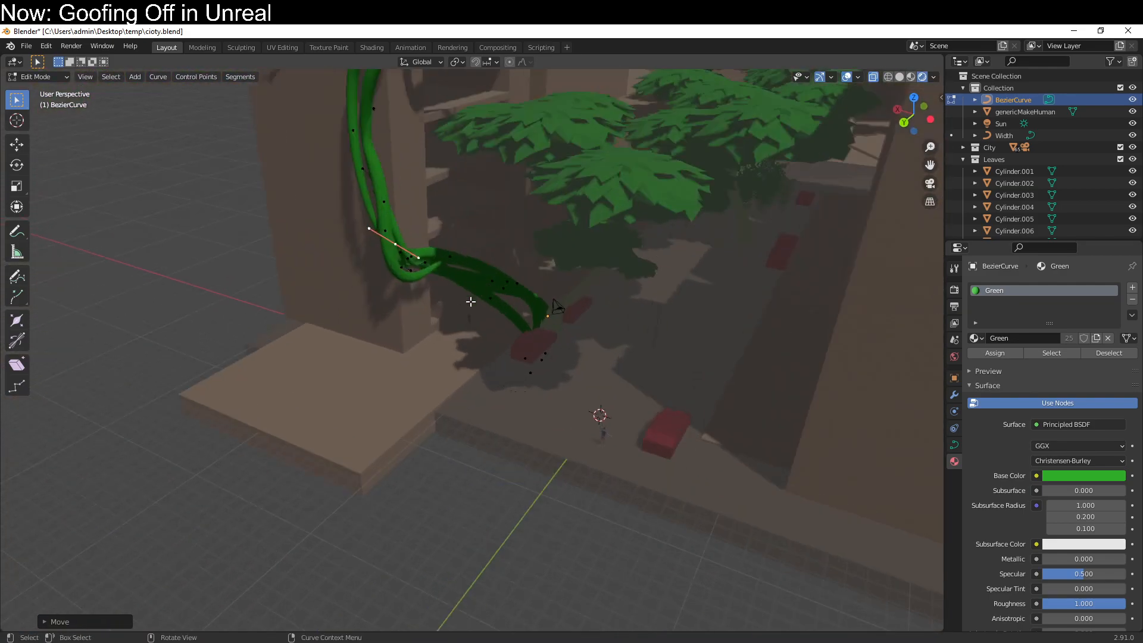
Leave curve editing, open the mesh of the small leafy trees down the street, and select their upper foliage.
key(Tab)
scroll(601, 233, down, 4)
shift+middle_drag(594, 245, 619, 416)
scroll(605, 271, up, 5)
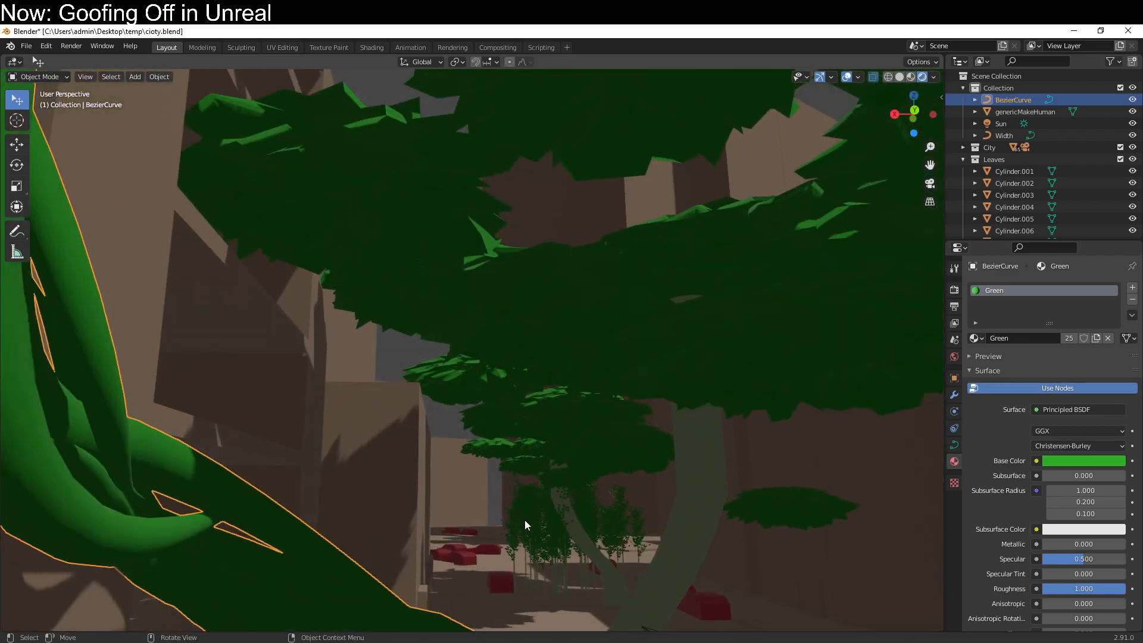
click(524, 520)
key(Tab)
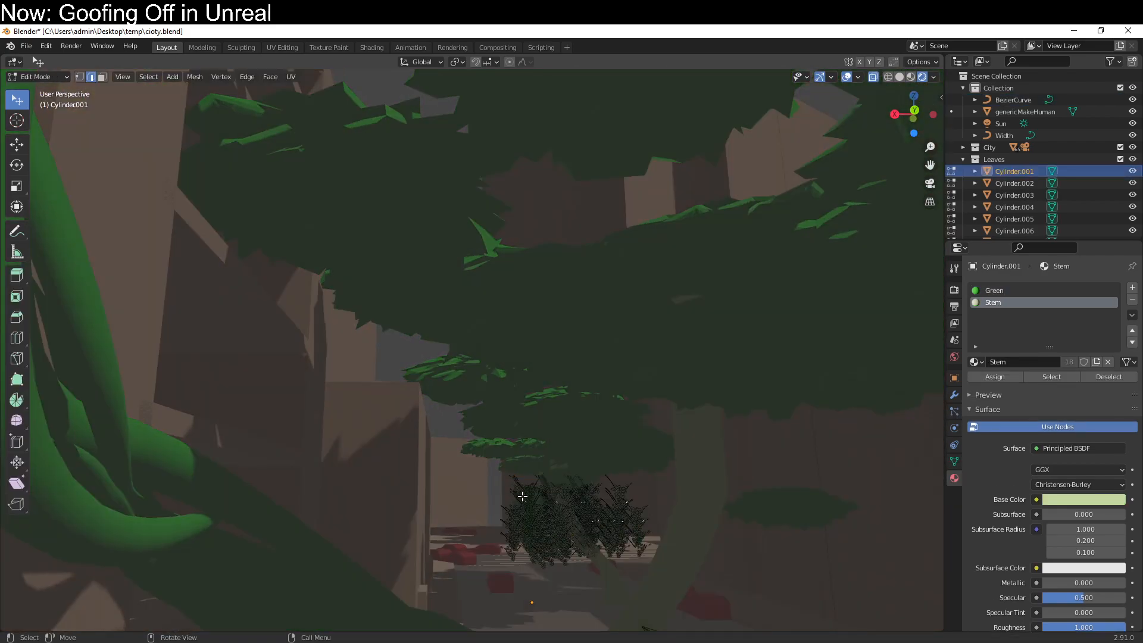
scroll(560, 474, up, 4)
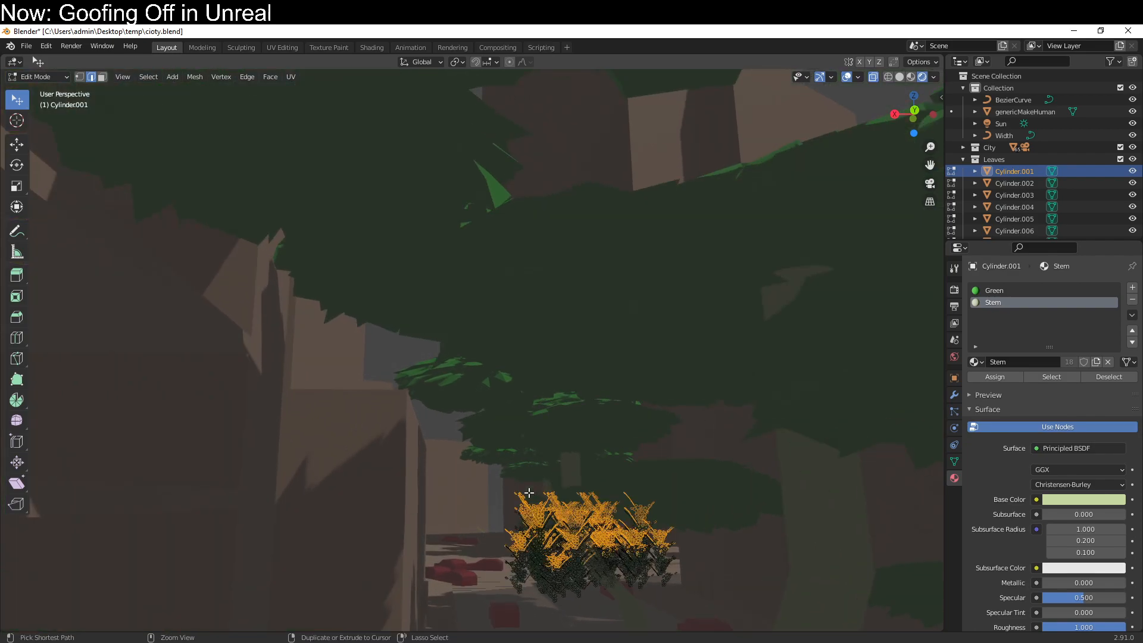
Duplicate the selected foliage in place and separate the copy into its own object.
key(shift+d)
right_click(532, 437)
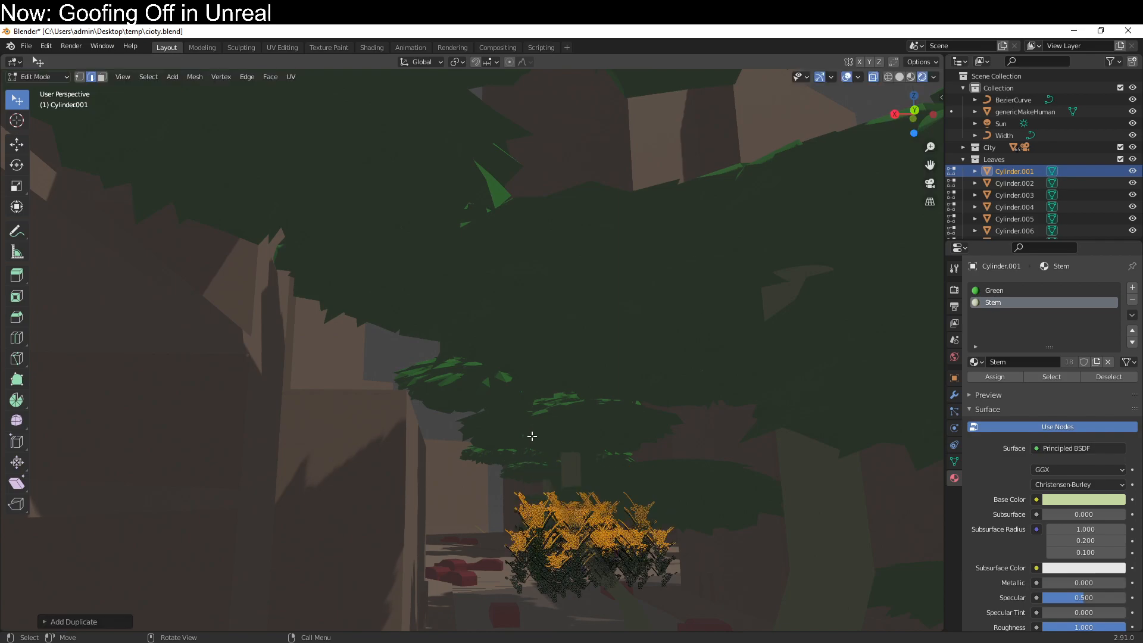
key(p)
click(531, 438)
key(Tab)
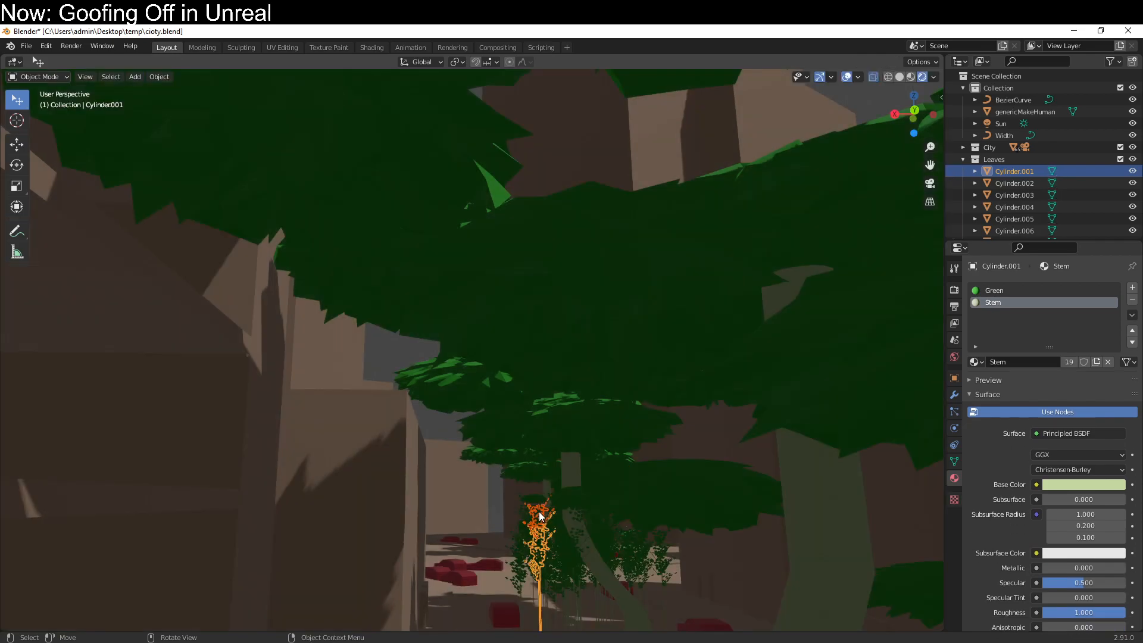
Select the separated foliage piece and move it out of the trees to the building corner beside the vines.
click(540, 516)
scroll(539, 515, down, 5)
middle_drag(548, 465, 516, 490)
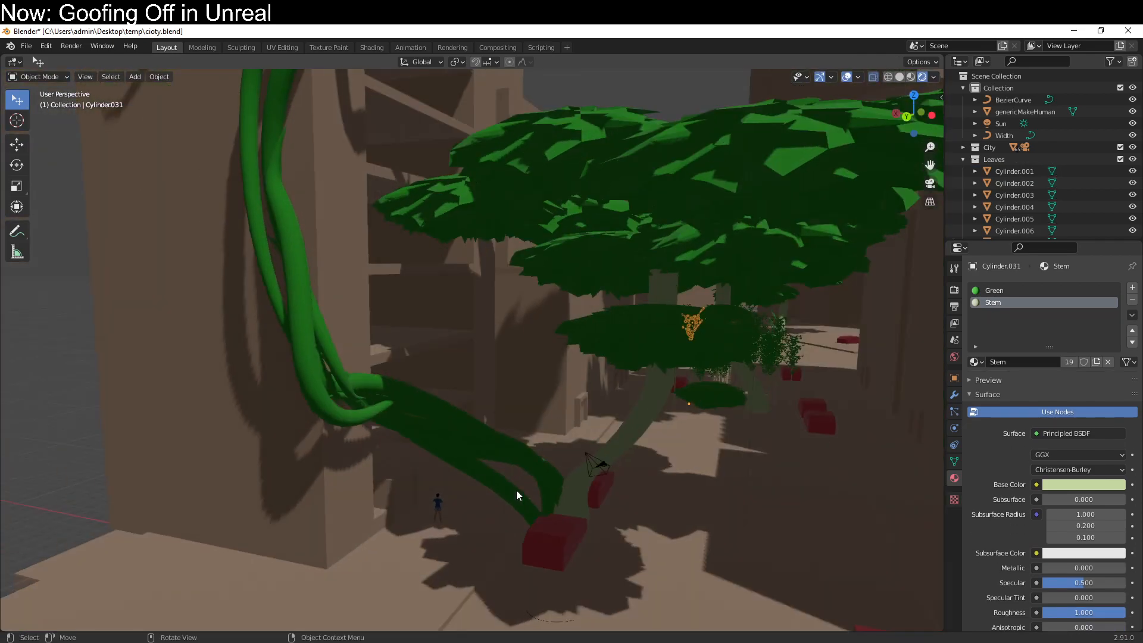
key(g)
click(200, 602)
middle_drag(512, 580, 803, 551)
middle_drag(572, 551, 715, 558)
key(g)
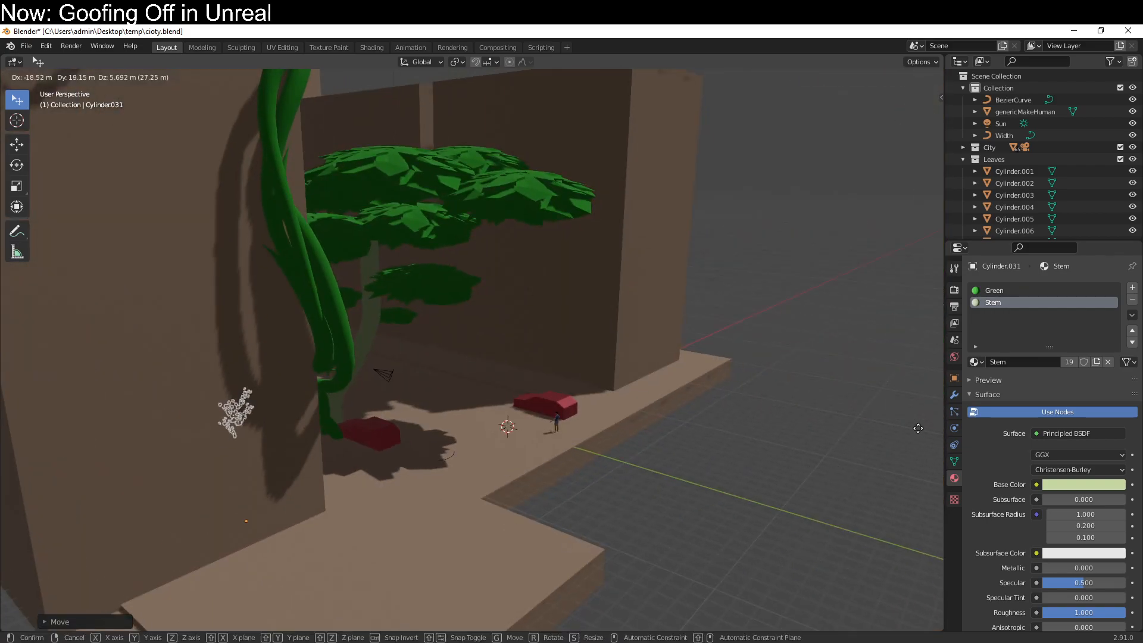
click(20, 343)
Try rotating the foliage piece about 45 degrees beside the vines at the building corner.
middle_drag(452, 441, 262, 446)
key(g)
key(r)
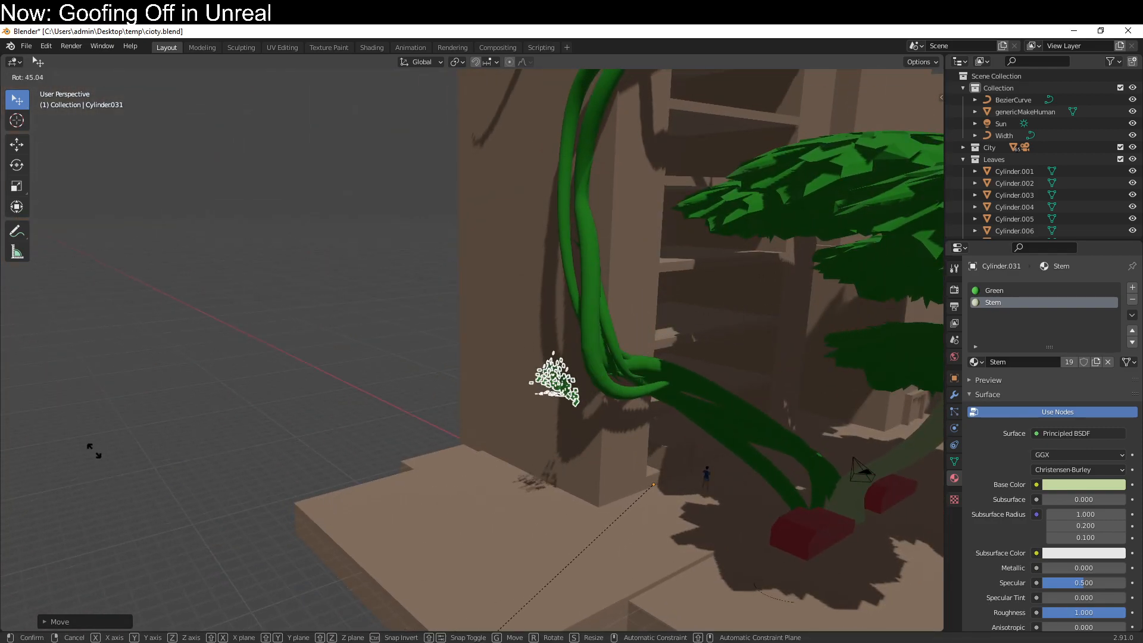
click(95, 450)
middle_drag(451, 459, 684, 513)
Clear the foliage piece's rotation and move it in top view to the 3D cursor at the scene origin.
key(alt+r)
key(KP_7)
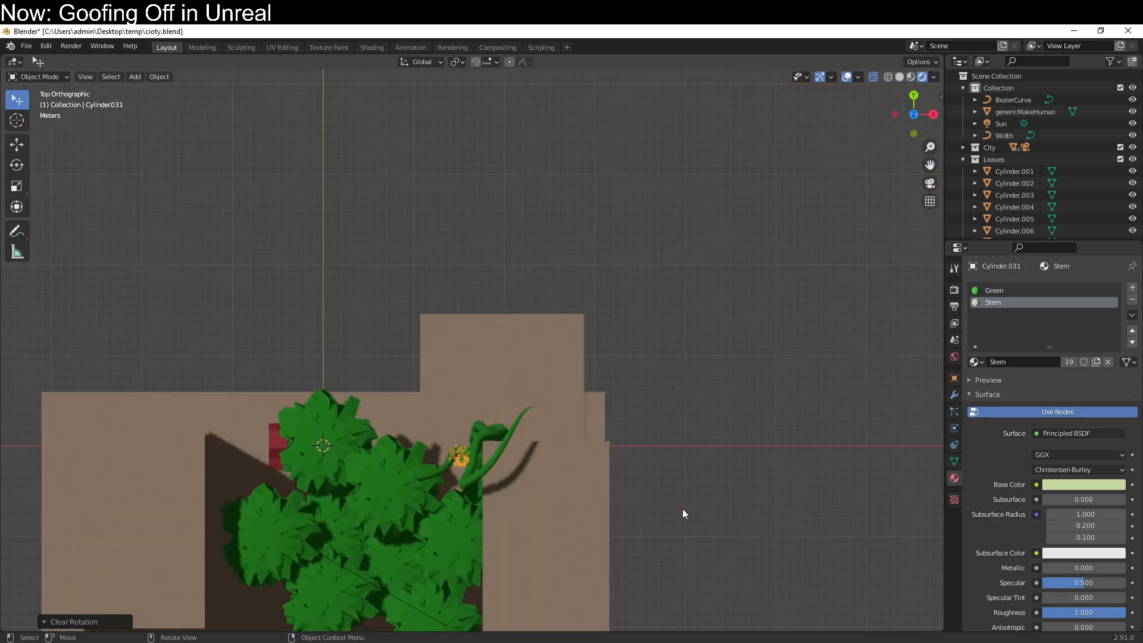
key(g)
click(545, 500)
Lower the foliage piece along the Z axis to the ground at the 3D cursor and apply its object transform.
middle_drag(545, 500, 701, 350)
key(g)
key(z)
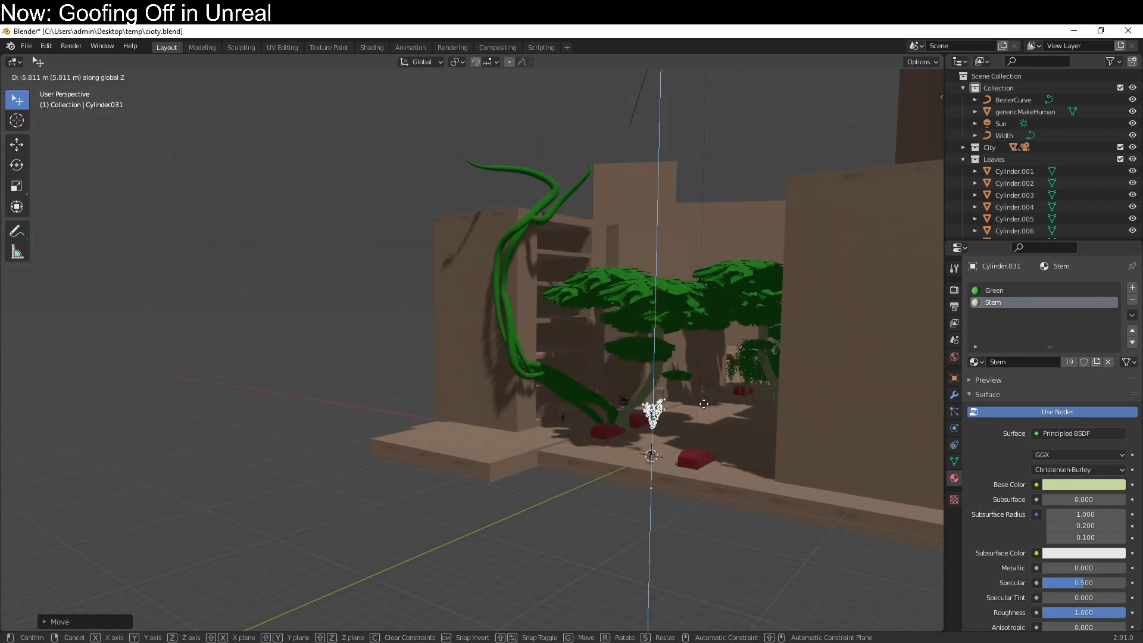
click(703, 428)
key(ctrl+a)
click(701, 428)
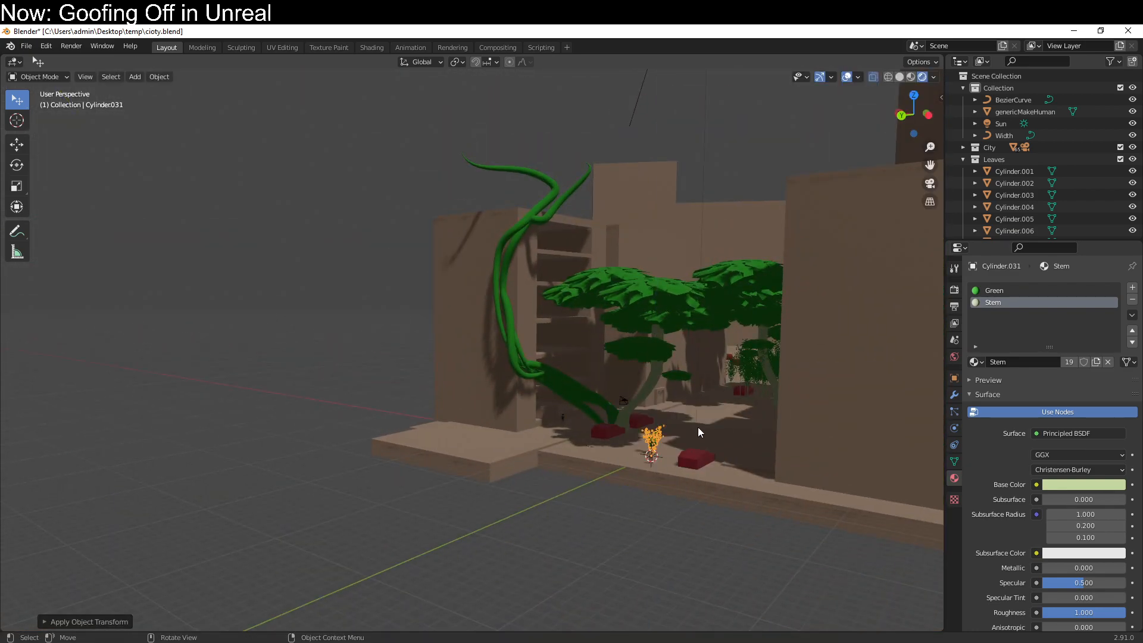
Move the foliage piece from the ground up onto the lower bend of the vines at the building corner.
key(g)
click(584, 337)
scroll(583, 337, up, 4)
middle_drag(653, 374, 729, 474)
key(g)
click(680, 448)
Rotate the foliage piece so it fans outward, enlarge it, and reposition it against the lower vine bend.
key(r)
click(686, 97)
key(s)
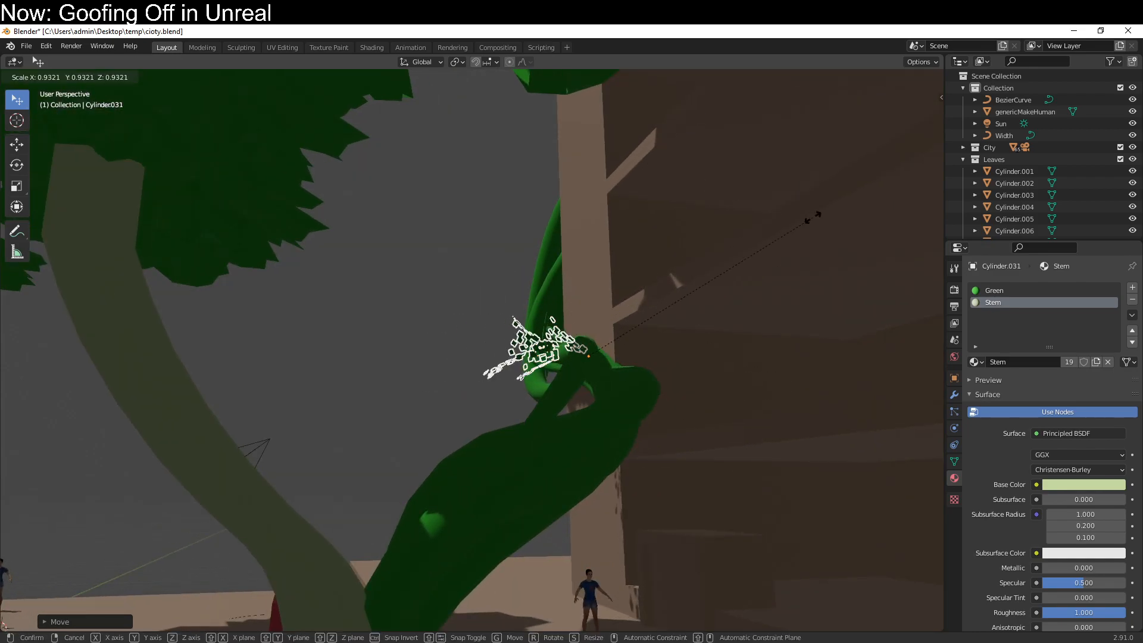
click(934, 523)
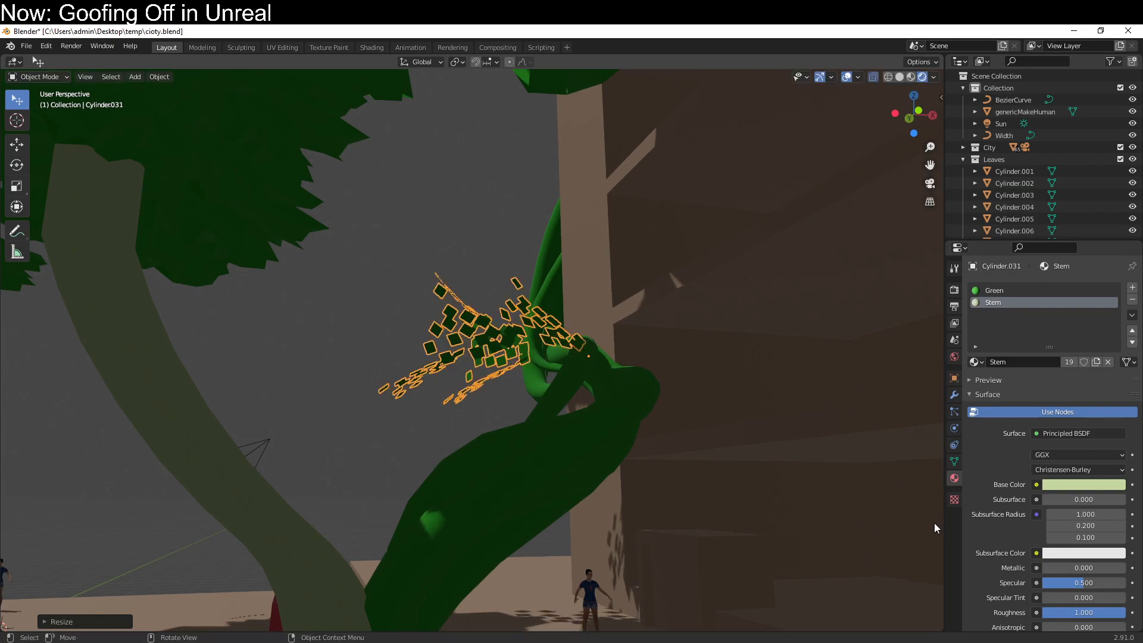
middle_drag(876, 466, 652, 477)
key(g)
click(702, 440)
Duplicate the foliage piece and place the copy lower along the thick vine trunk.
key(shift+d)
click(619, 469)
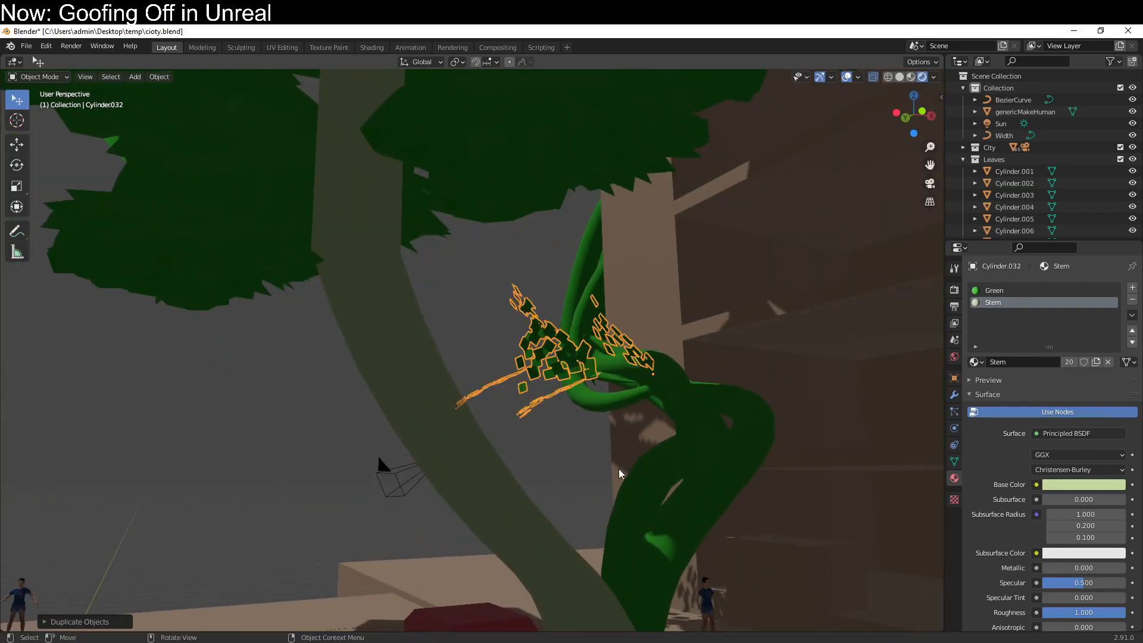
middle_drag(712, 542, 681, 546)
key(g)
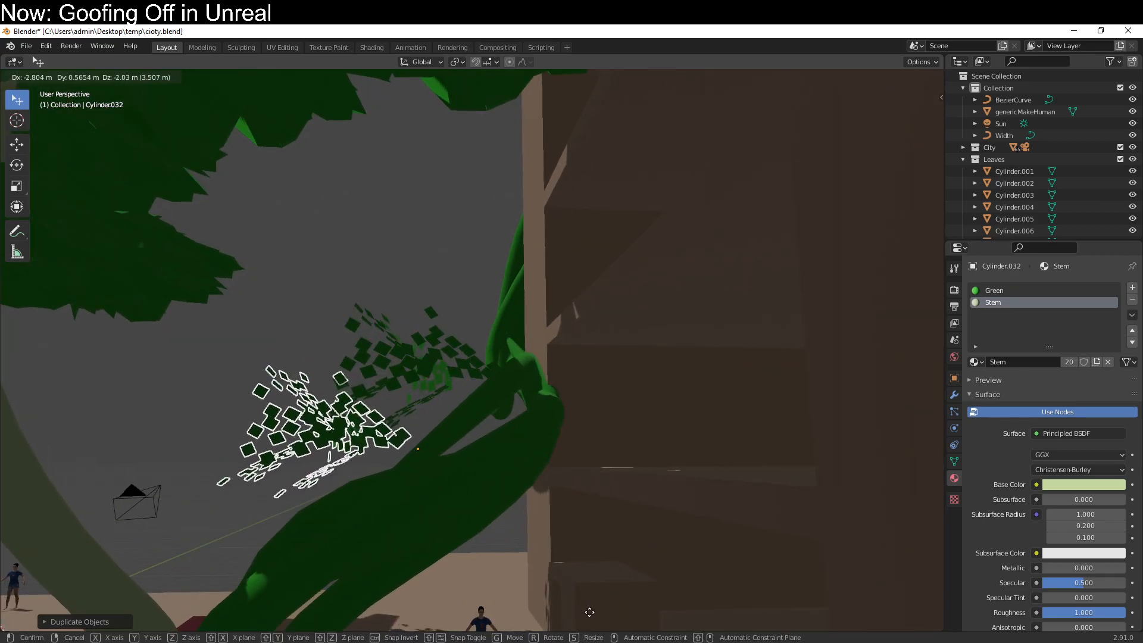
click(595, 613)
middle_drag(595, 612, 723, 76)
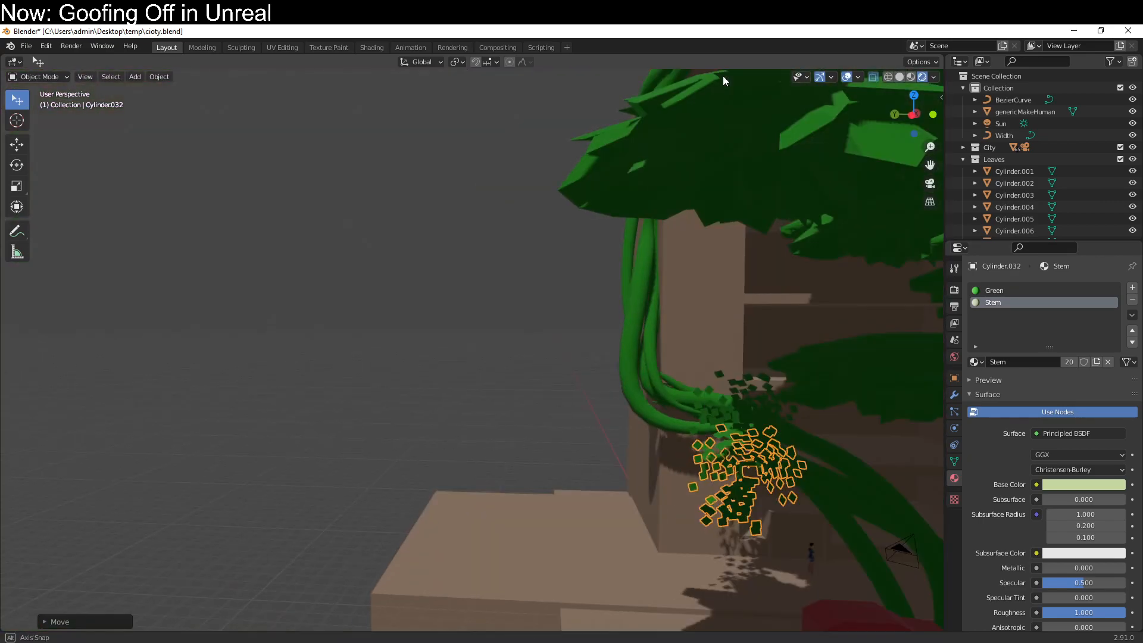
key(KP_Decimal)
mouse_move(444, 186)
middle_down()
mouse_move(522, 186)
mouse_move(498, 207)
mouse_move(449, 211)
mouse_move(434, 197)
middle_up()
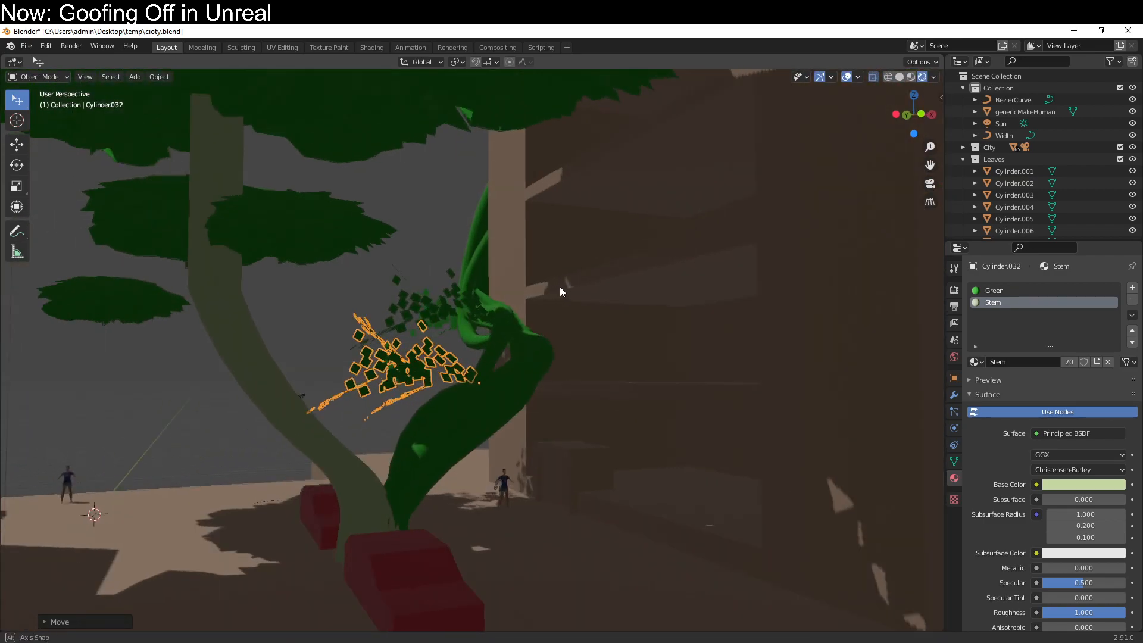
Rotate the foliage copy on the vine trunk around the Z axis to vary its direction.
middle_drag(559, 287, 555, 342)
key(r)
key(z)
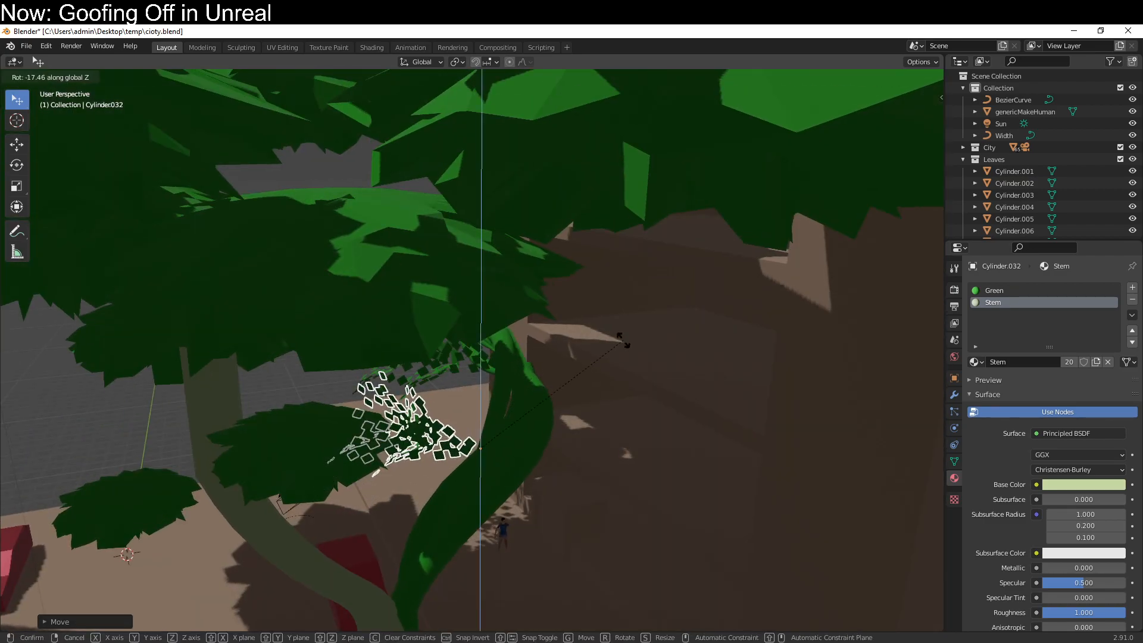
click(684, 338)
Duplicate the trunk foliage again and rotate the new copy around the Z axis.
middle_drag(684, 338, 627, 359)
key(shift+d)
click(614, 405)
key(r)
key(z)
click(581, 480)
Move the newest foliage copy against the thick lower vine trunk beside the other foliage.
middle_drag(581, 480, 534, 477)
key(g)
click(445, 475)
middle_drag(444, 474, 780, 487)
key(g)
click(620, 435)
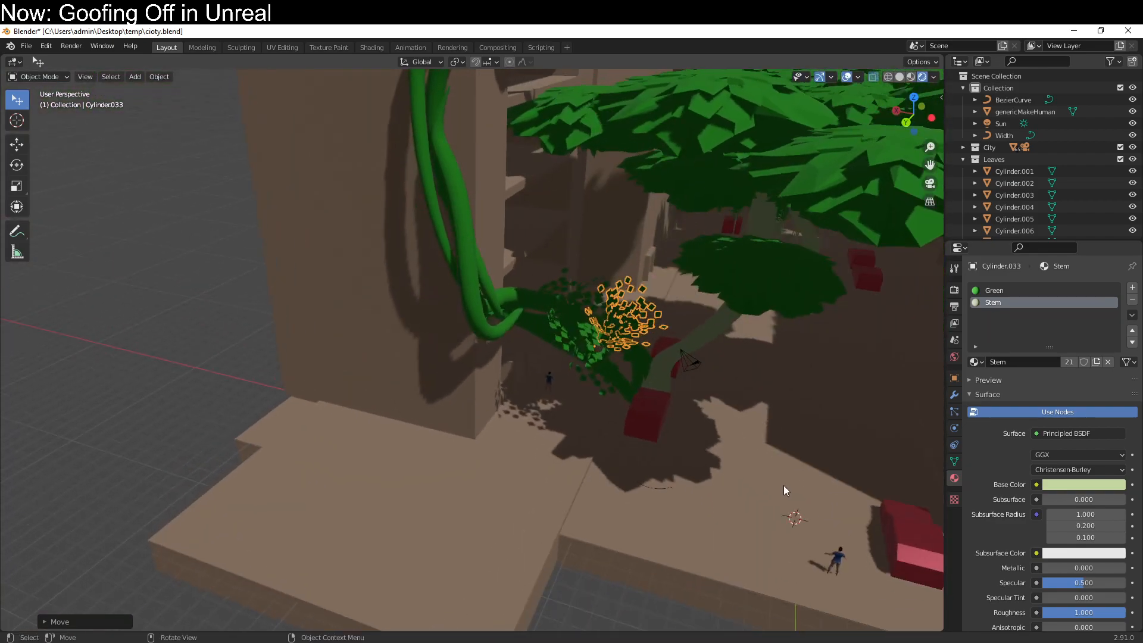
Duplicate a foliage piece on the vine trunk and position the copy where the vines bend around the building corner.
middle_drag(636, 340, 582, 381)
click(576, 370)
key(shift+d)
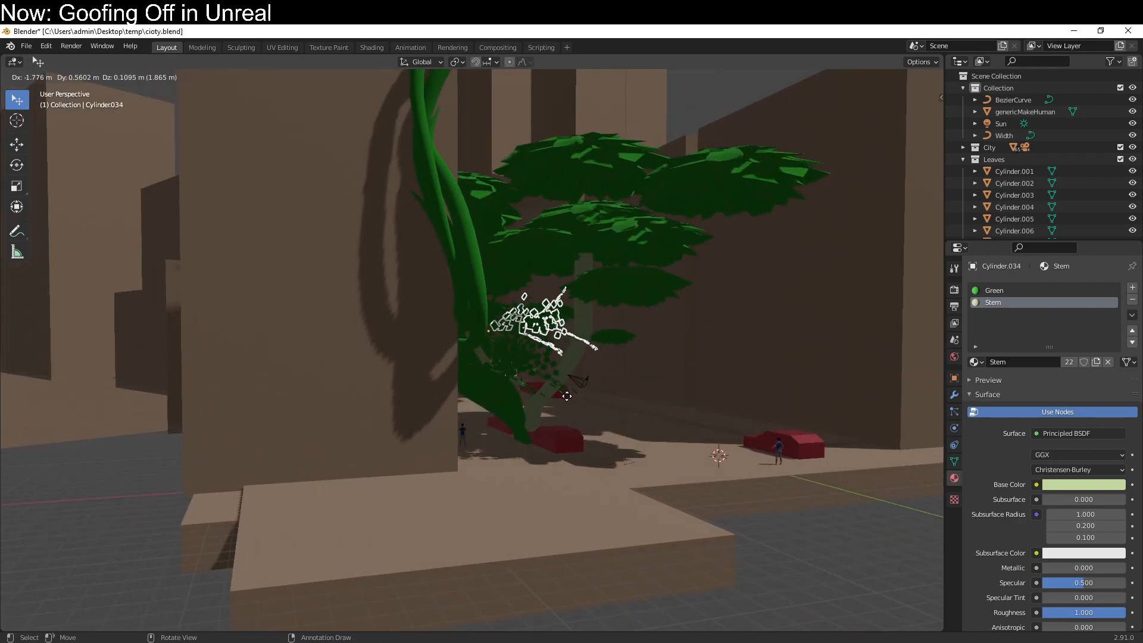
key(y)
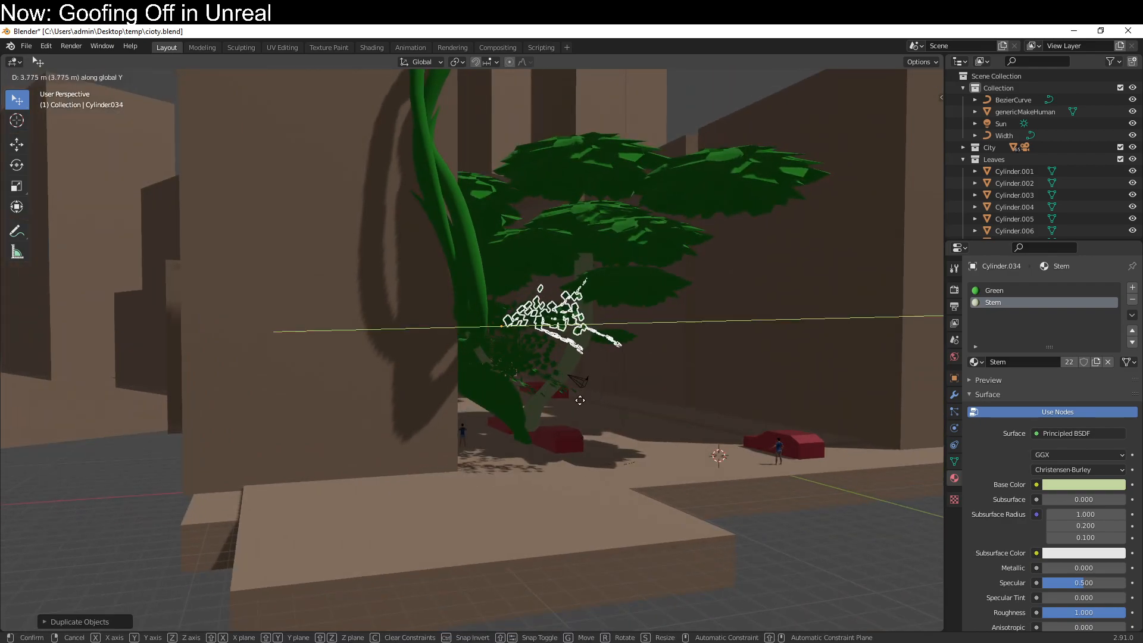
click(559, 400)
middle_drag(559, 400, 446, 437)
key(g)
click(361, 460)
Enlarge the foliage copy at the vine bend and rotate it to a new angle.
middle_drag(360, 460, 530, 396)
key(s)
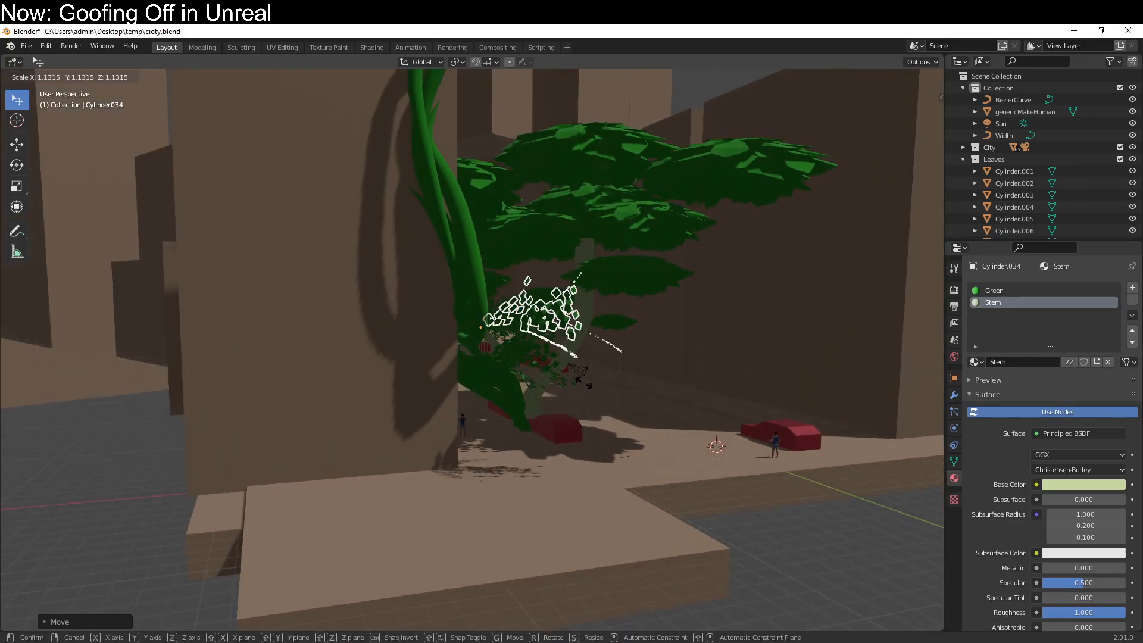
click(599, 395)
middle_drag(599, 395, 534, 460)
key(r)
click(577, 473)
Duplicate the vine-bend foliage, rotate the copy around the Z axis, and adjust its height along the vertical vines.
key(shift+d)
key(z)
key(r)
key(z)
click(370, 474)
key(g)
key(z)
click(364, 424)
Duplicate the foliage once more beside the vertical vines and adjust the copy's height along the Z axis.
middle_drag(364, 424, 534, 446)
key(shift+d)
click(406, 401)
key(g)
key(z)
click(502, 402)
Rotate the latest foliage copy beside the vertical vines around the Z axis.
middle_drag(503, 402, 512, 494)
key(r)
key(z)
click(452, 525)
Duplicate the foliage and place the copy high on the vines, just below where they fork near the roof.
middle_drag(451, 525, 613, 512)
key(shift+d)
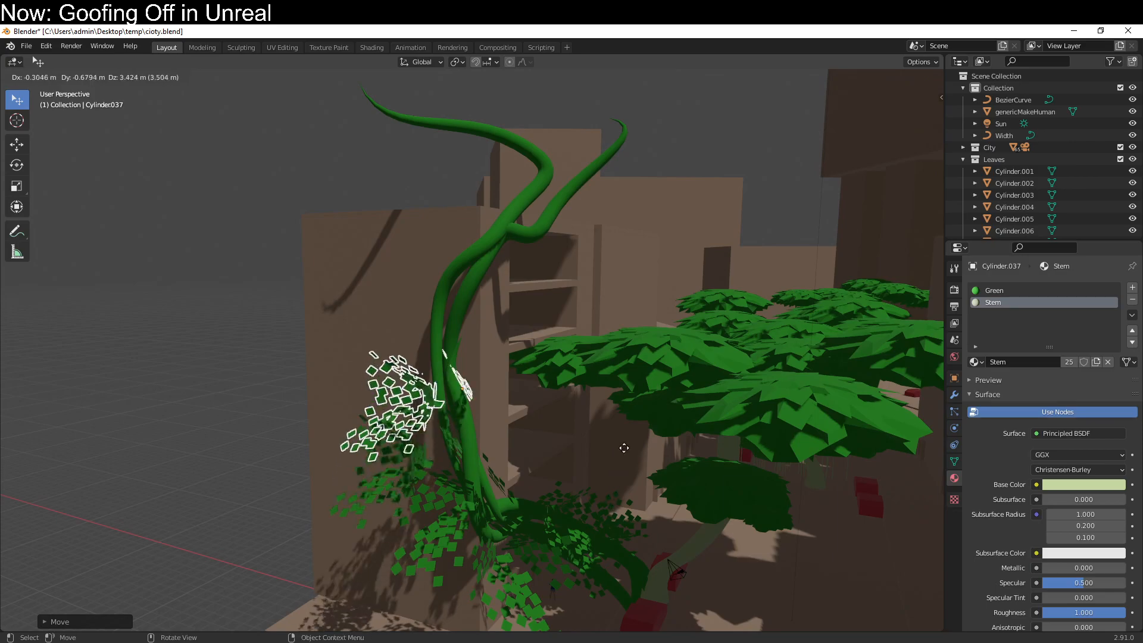
click(629, 330)
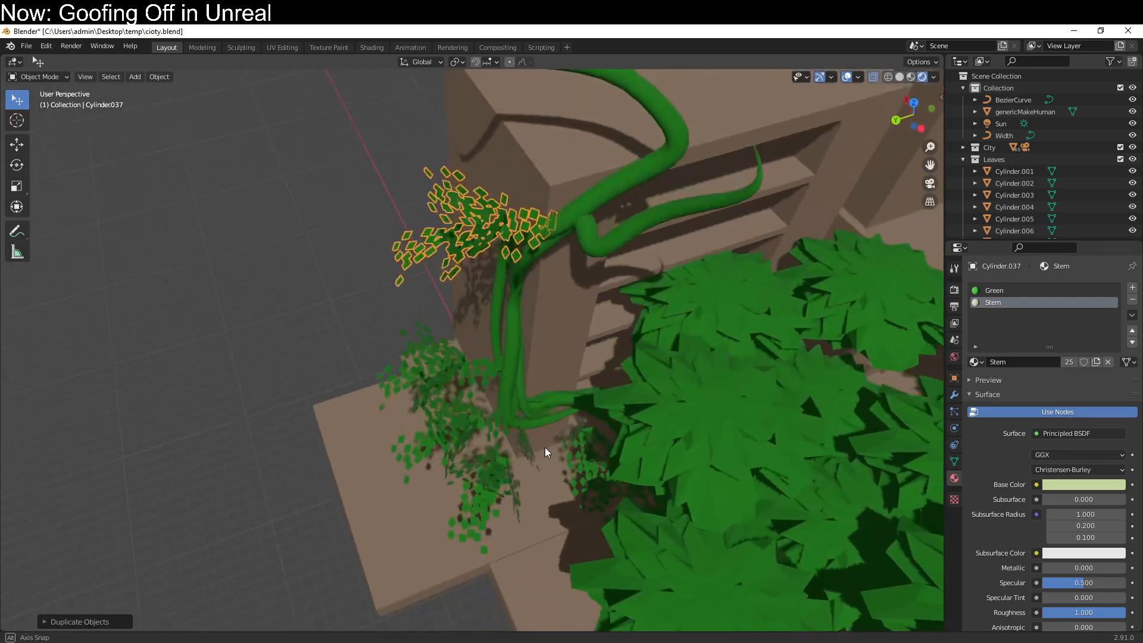
key(g)
click(588, 456)
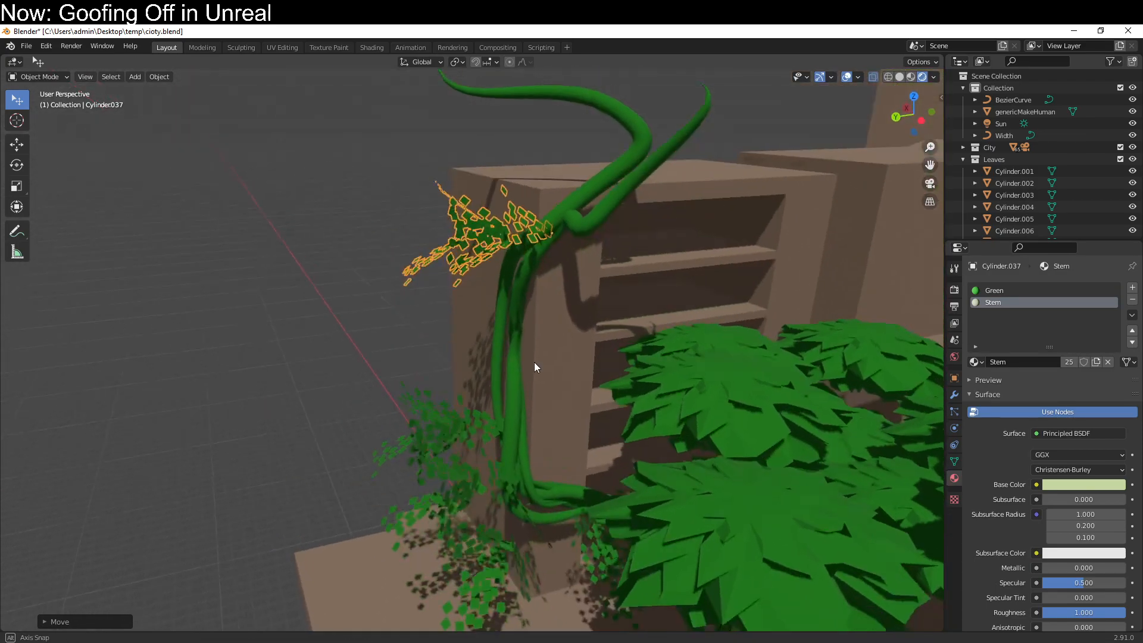